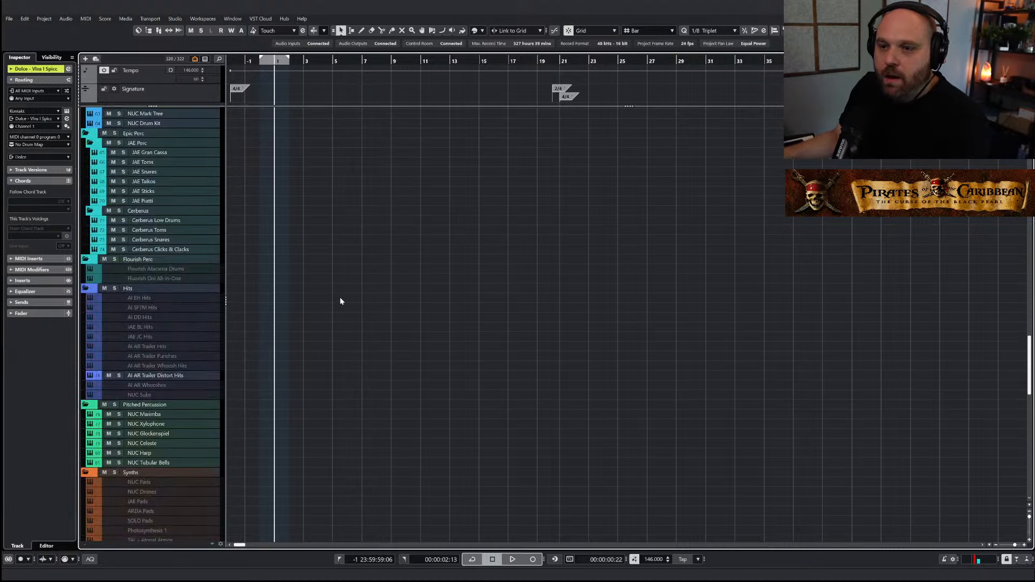
# Play back the AI Sketch track from bar 1 and slightly raise its fader in the mixer
pyautogui.scroll(3, 306, 152)
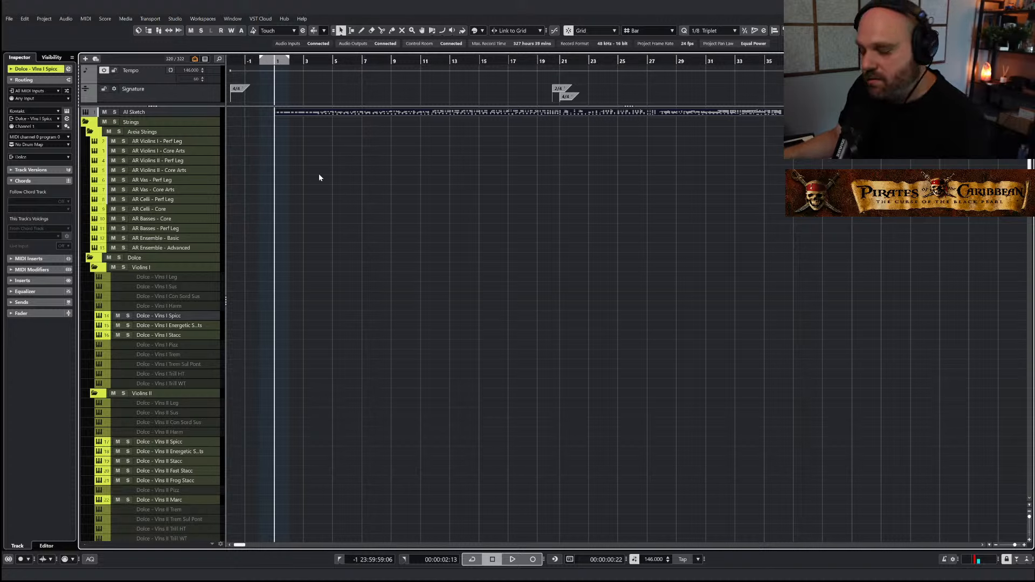
pyautogui.press('space')
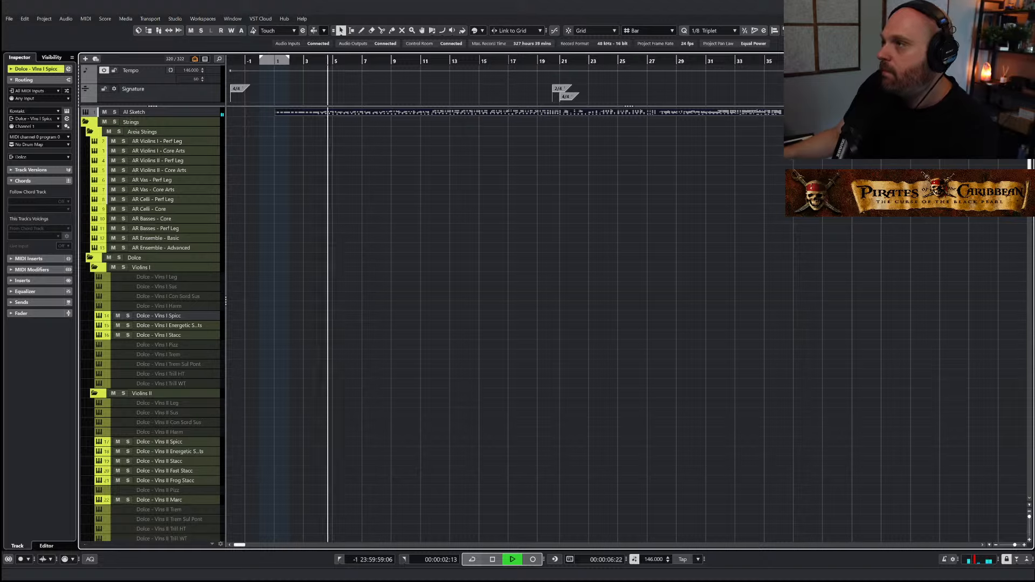
pyautogui.hotkey('alt', 'F3')
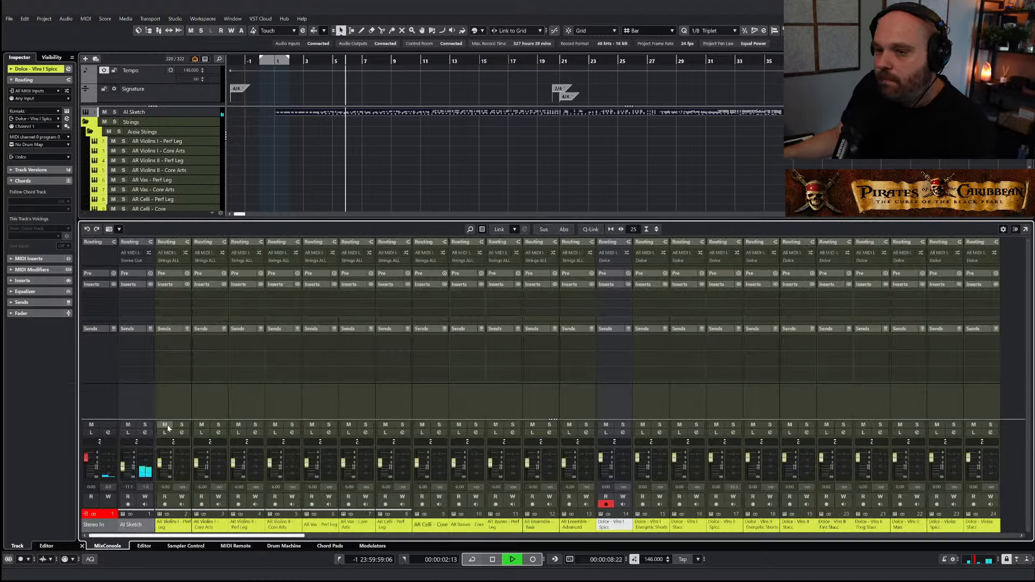
pyautogui.moveTo(123, 467); pyautogui.dragTo(124, 465)
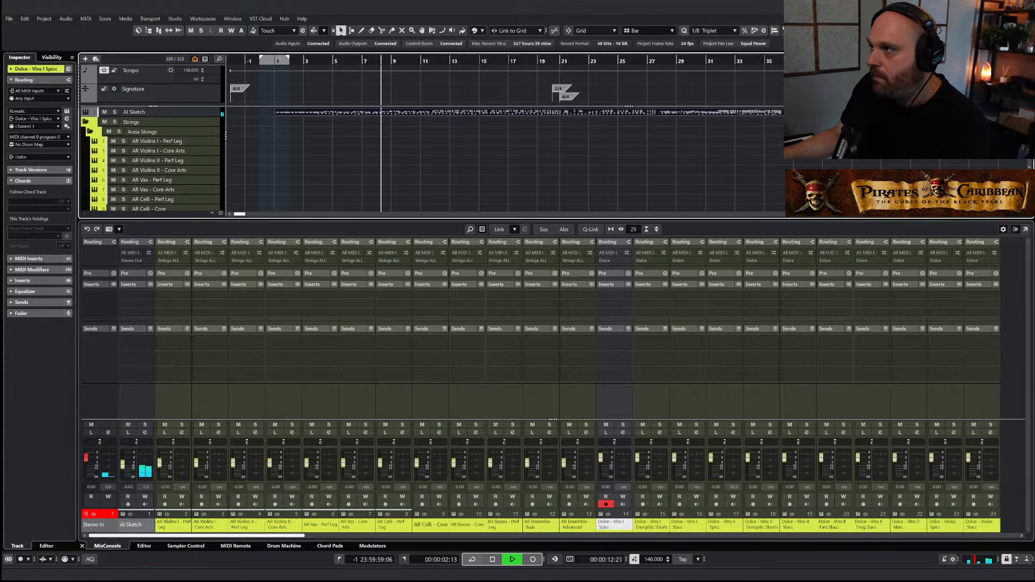
pyautogui.hotkey('alt', 'F3')
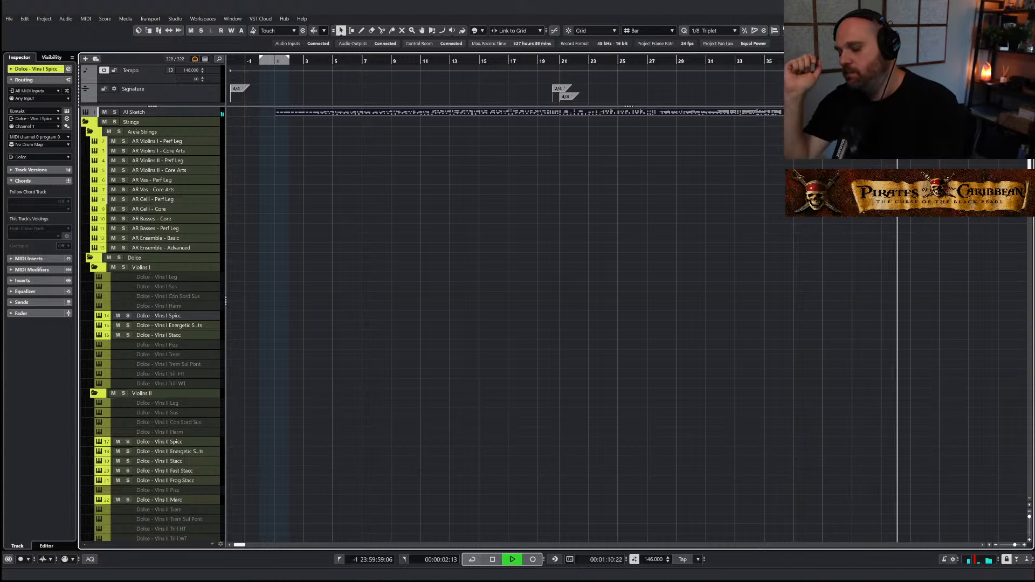
pyautogui.press('space')
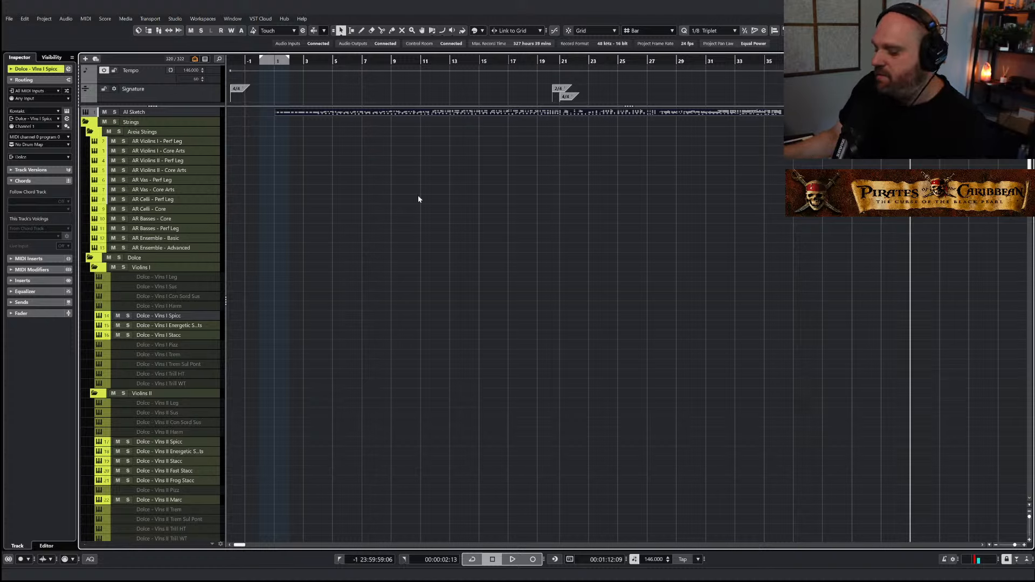
# Select and copy the whole AI Sketch MIDI part, and place the playhead at bar 1
pyautogui.hotkey('ctrl', 'a')
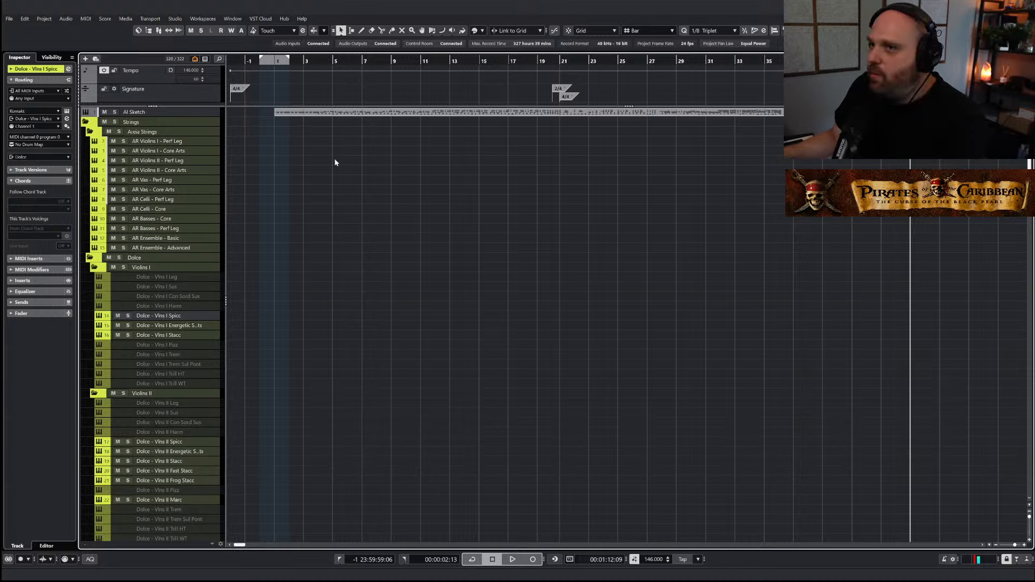
pyautogui.rightClick(589, 187)
pyautogui.press('g')
pyautogui.press('g')
pyautogui.press('g')
pyautogui.moveTo(287, 60); pyautogui.dragTo(253, 64)
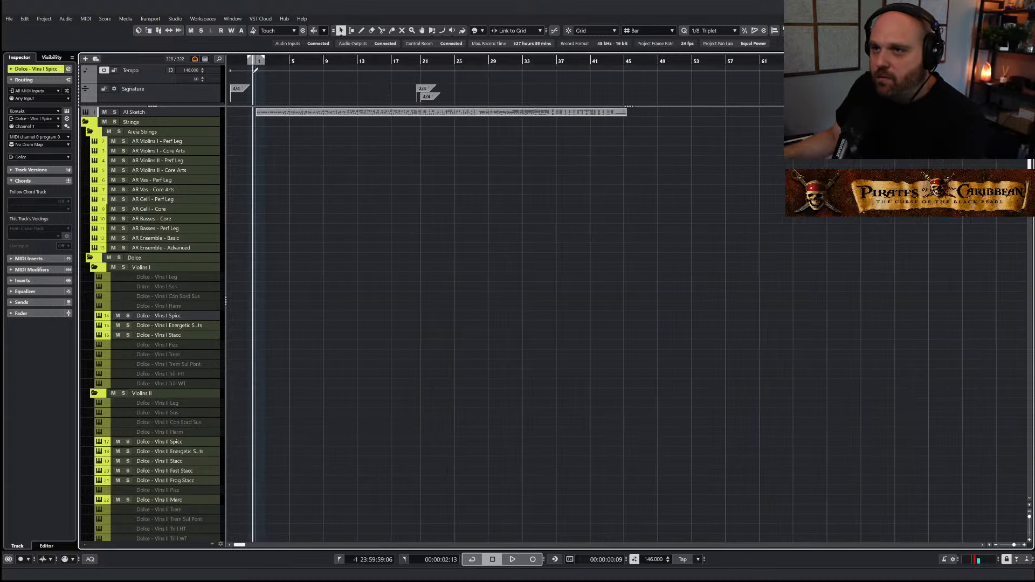
pyautogui.press('h')
pyautogui.press('h')
pyautogui.press('h')
pyautogui.press('h')
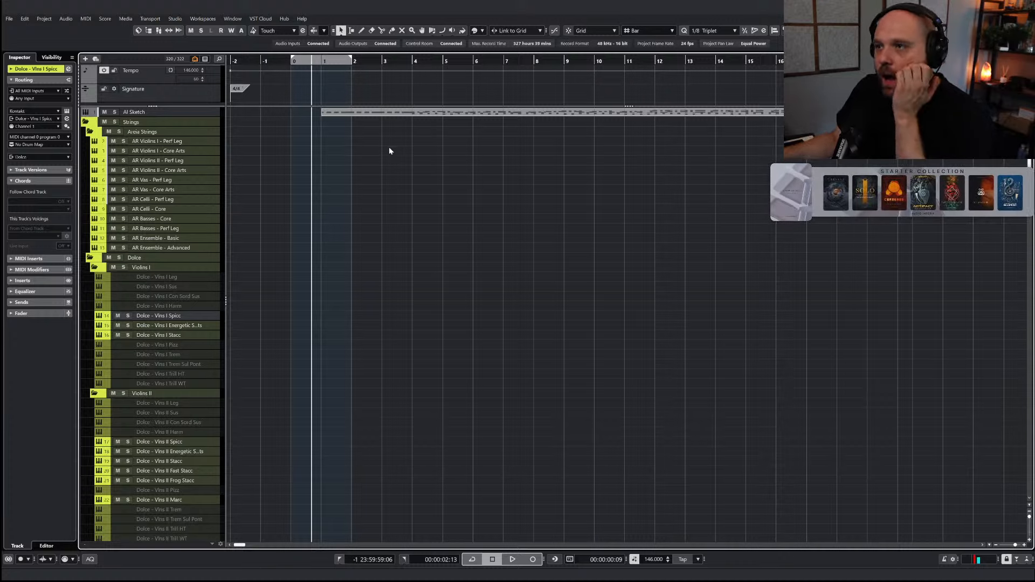
pyautogui.click(391, 115)
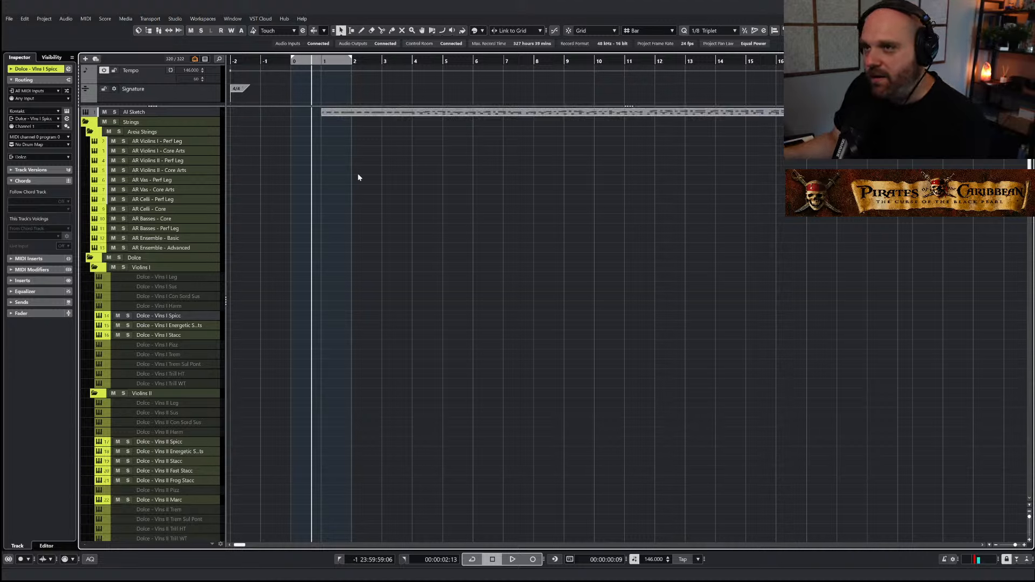
pyautogui.click(323, 60)
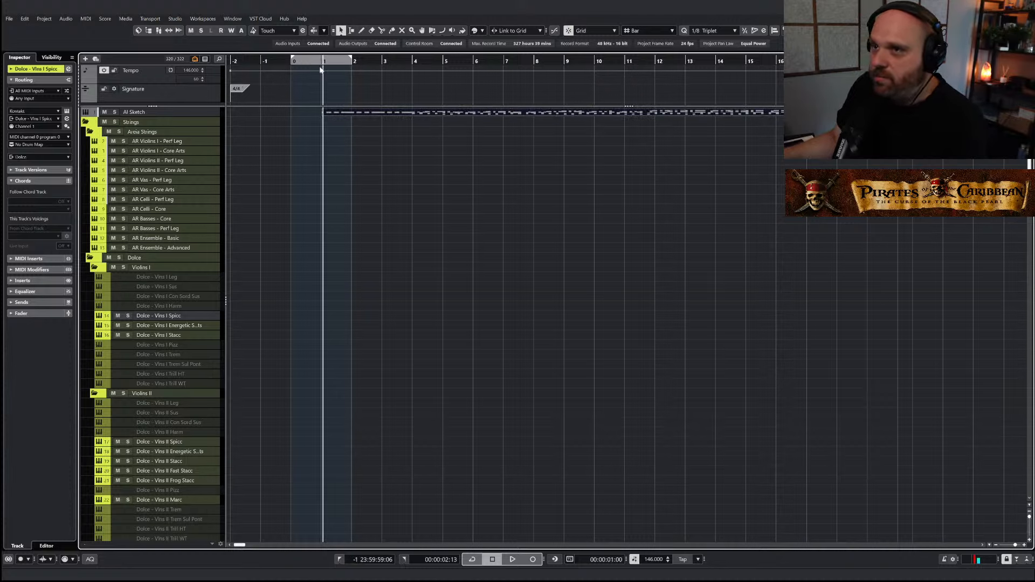
pyautogui.click(321, 61)
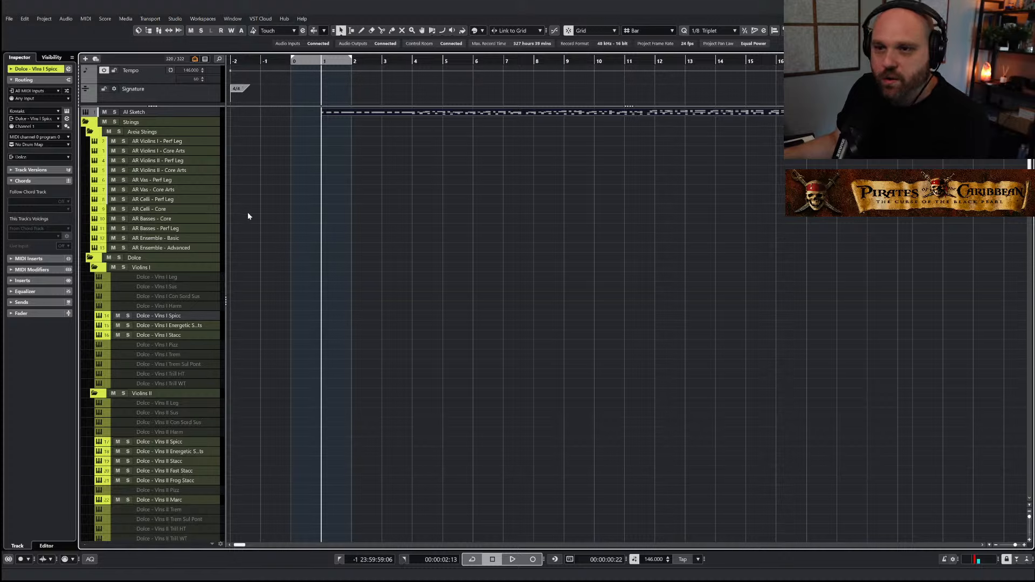
# Paste the sketch part at bar 1 onto the Dolce - Basses Spicc track
pyautogui.scroll(-10, 269, 317)
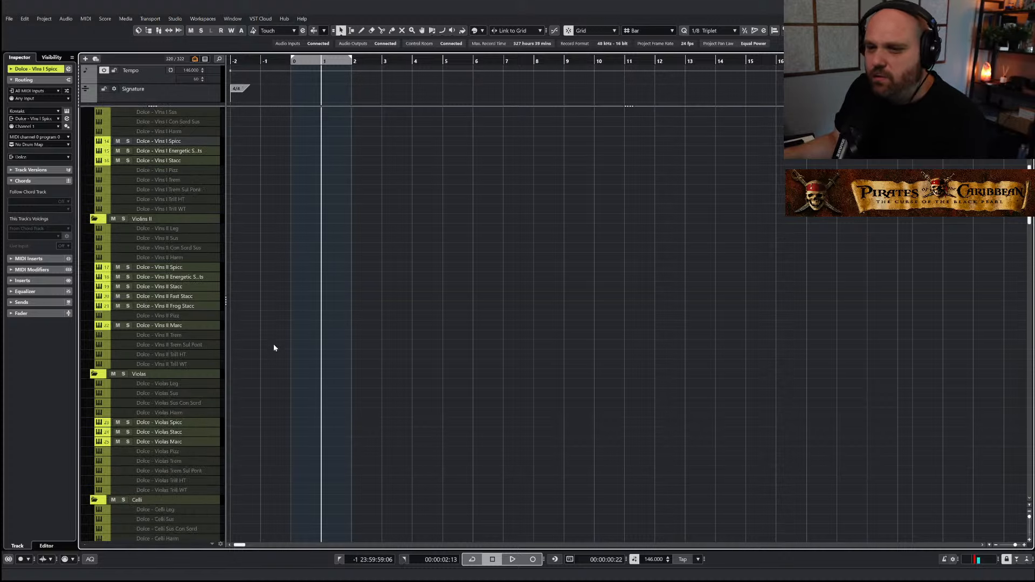
pyautogui.click(178, 422)
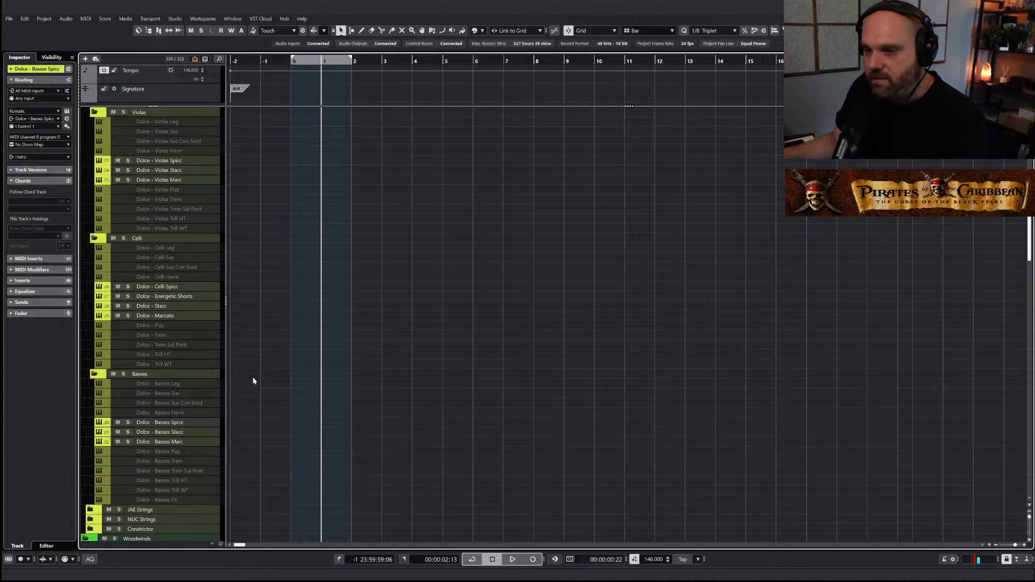
pyautogui.hotkey('ctrl', 'v')
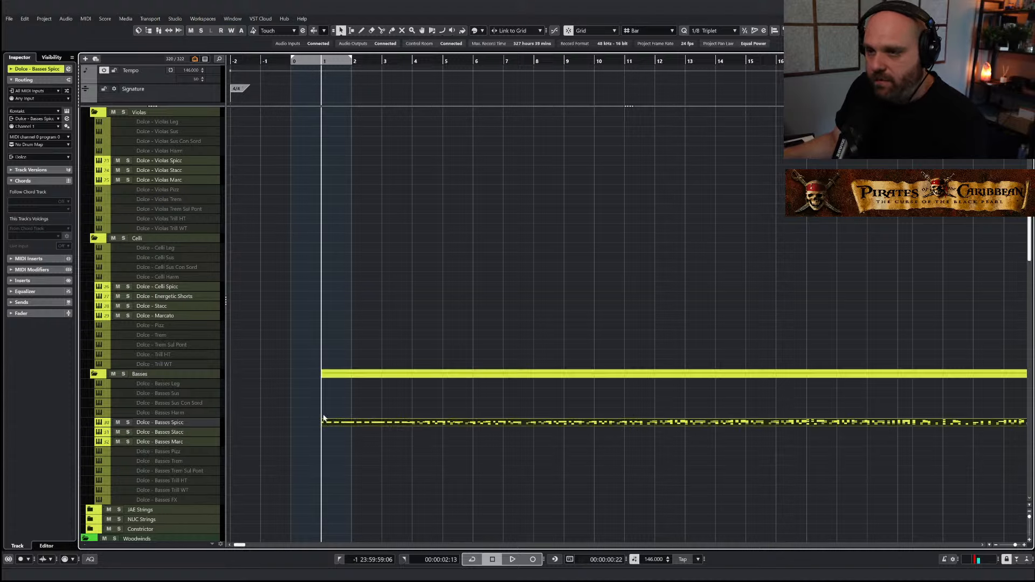
# Open the pasted Basses Spicc part for note editing and delete all notes above the bass register
pyautogui.doubleClick(372, 424)
pyautogui.press('g')
pyautogui.press('g')
pyautogui.press('g')
pyautogui.press('g')
pyautogui.press('g')
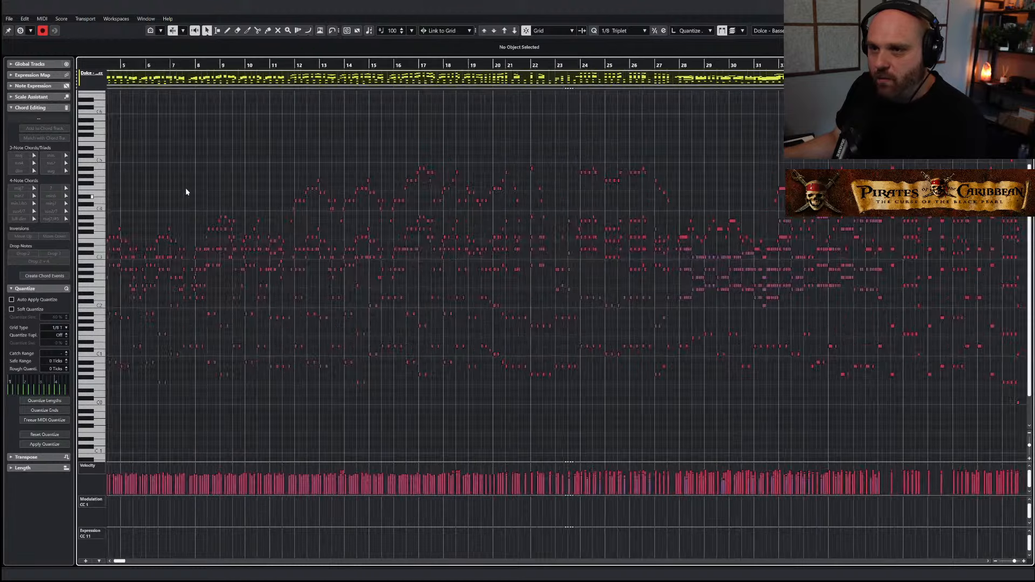
pyautogui.moveTo(122, 145); pyautogui.dragTo(806, 299)
pyautogui.press('Delete')
pyautogui.rightClick(211, 256)
pyautogui.click(211, 255)
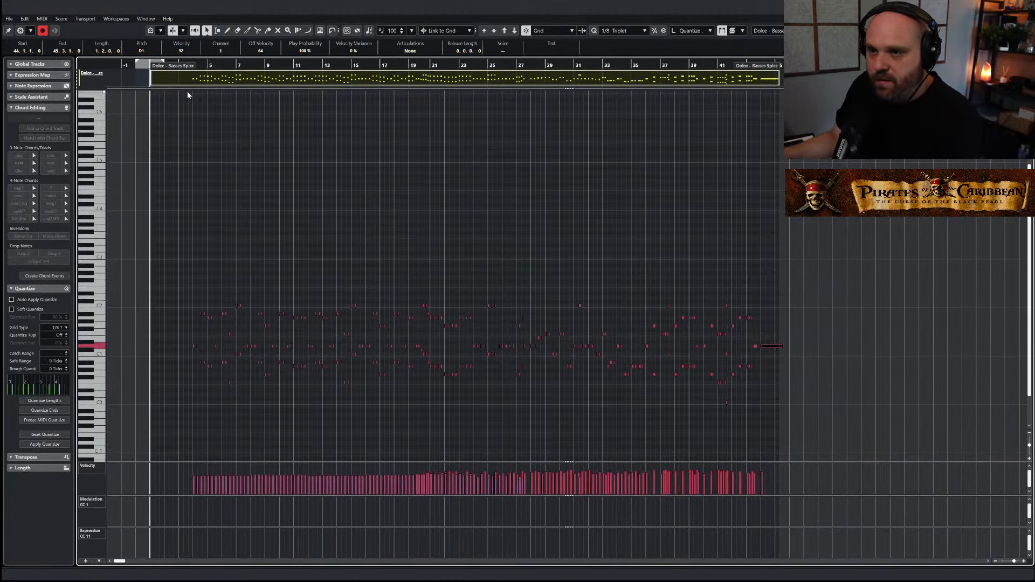
# Play the bass line from about bar 4 and return to the arrangement
pyautogui.moveTo(196, 69); pyautogui.dragTo(330, 246)
pyautogui.press('Escape')
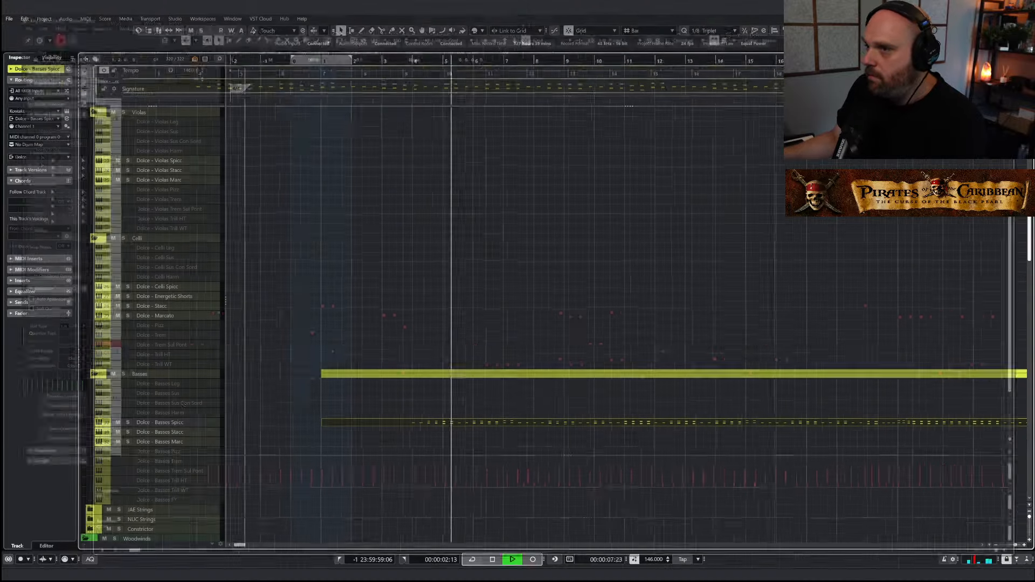
pyautogui.press('space')
# Reload the Dolce - 05 3 Basses - Spiccato patch in the Basses Spicc track's Kontakt and play the part from bar 4
pyautogui.press('e')
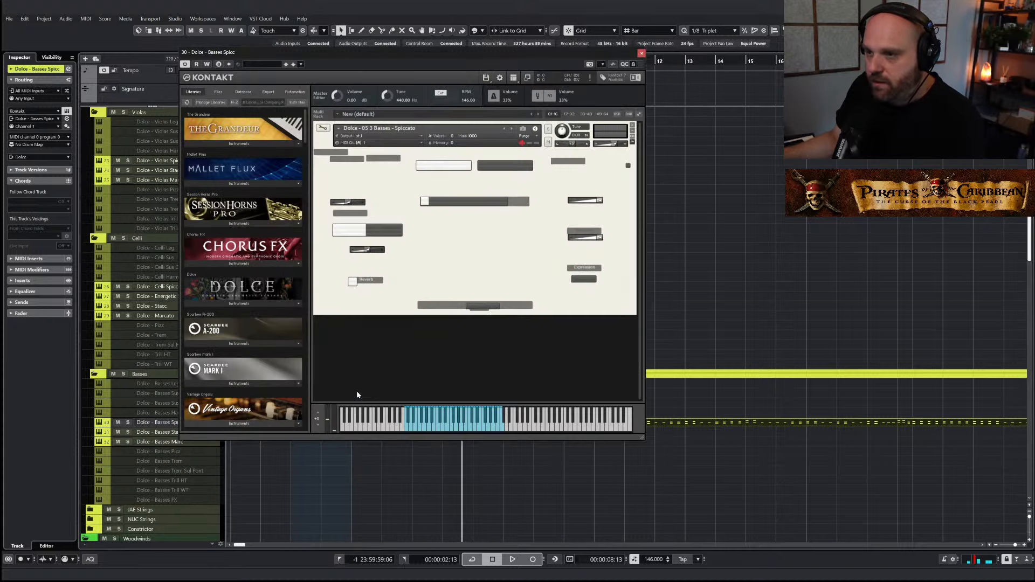
pyautogui.click(638, 126)
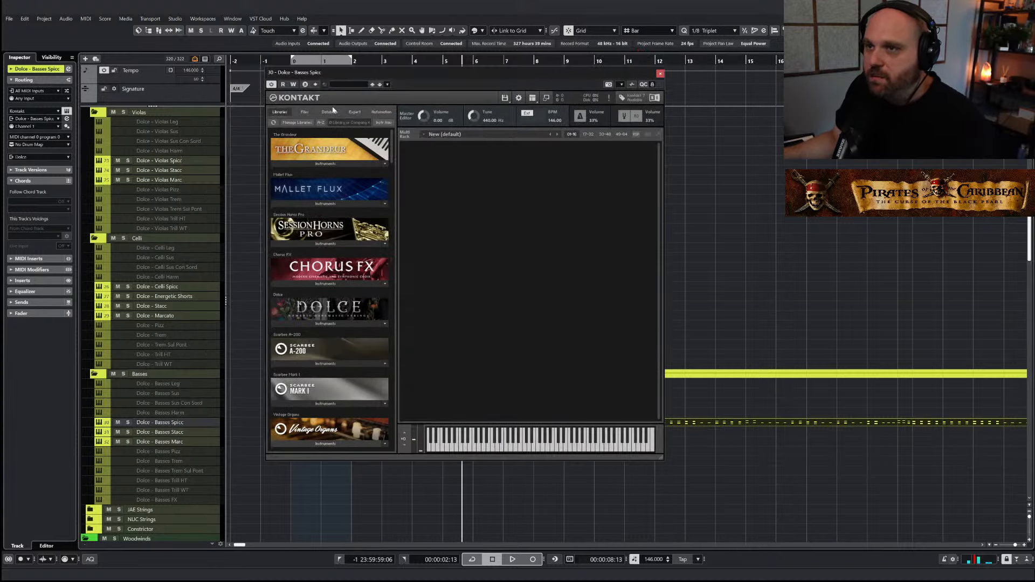
pyautogui.write('dolce')
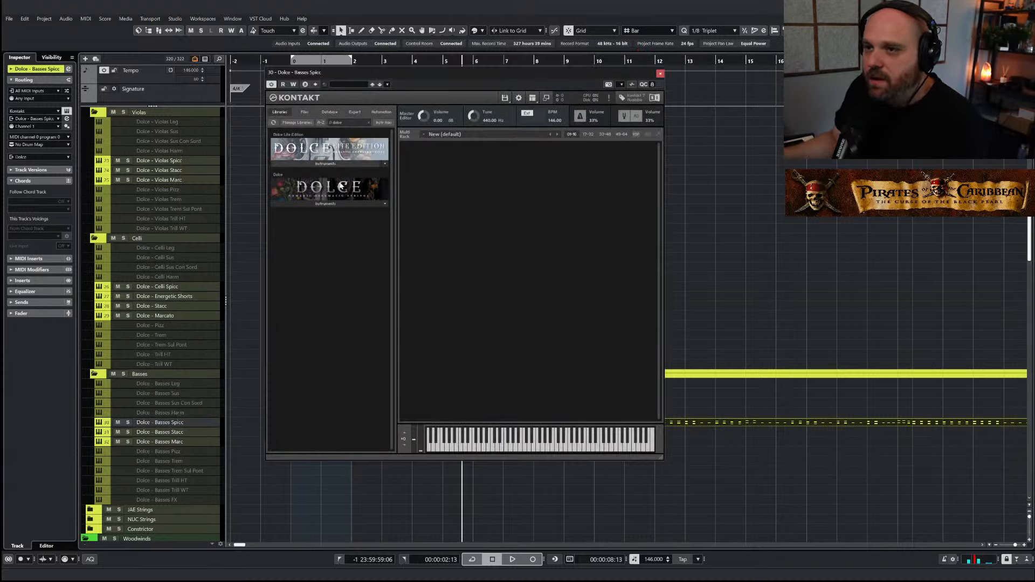
pyautogui.click(326, 204)
pyautogui.click(301, 215)
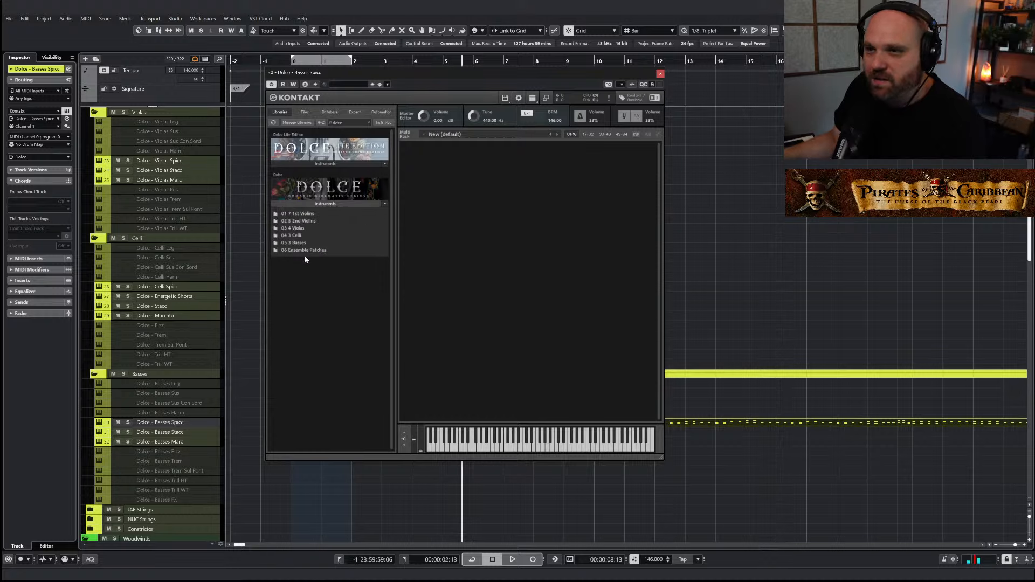
pyautogui.click(297, 244)
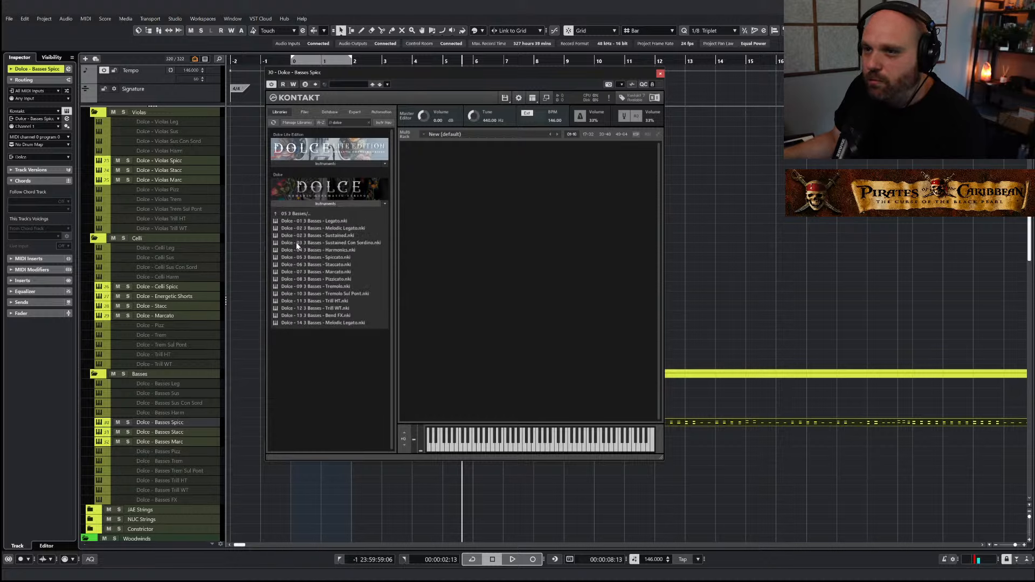
pyautogui.doubleClick(330, 258)
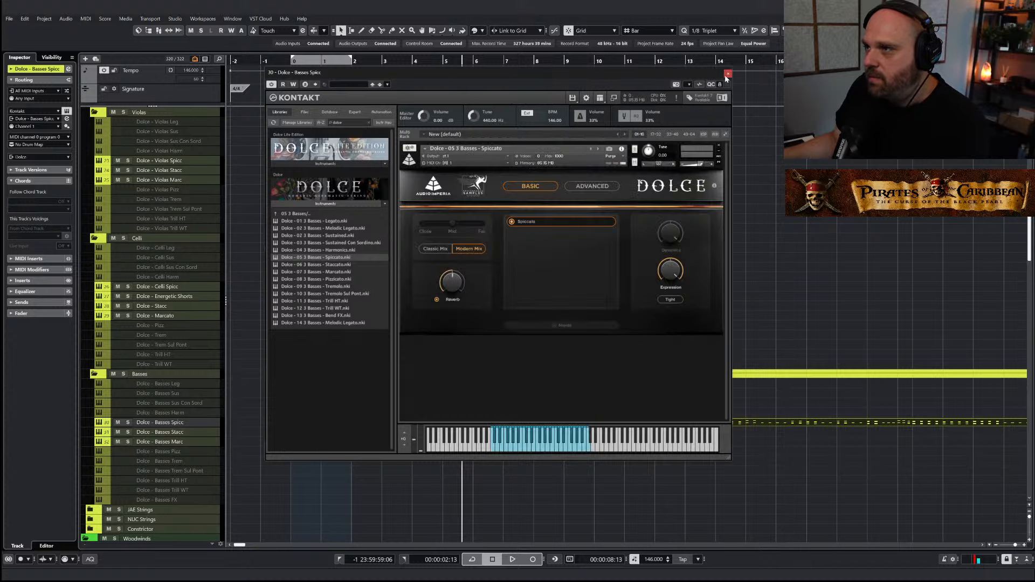
pyautogui.click(661, 75)
pyautogui.click(416, 63)
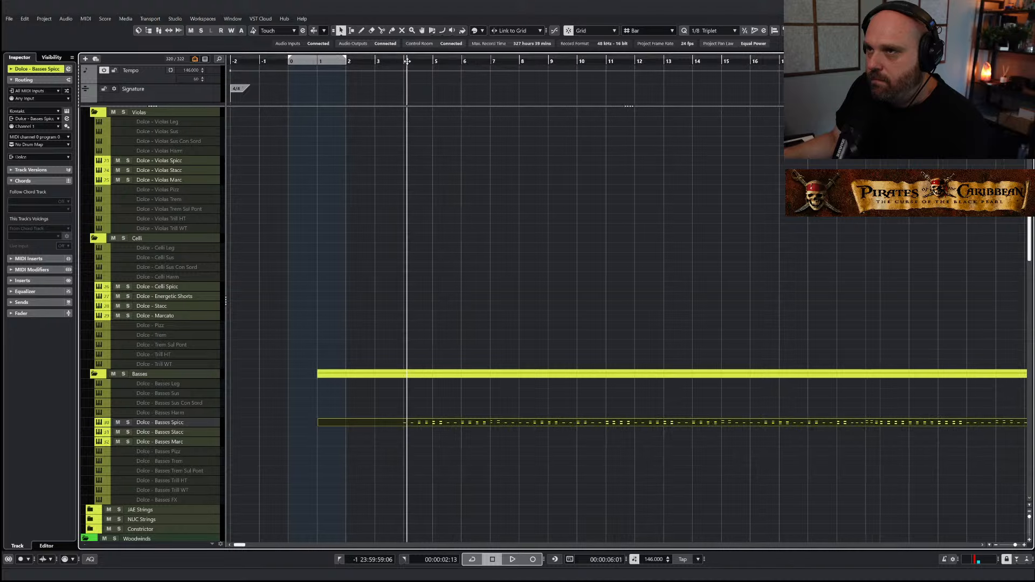
pyautogui.press('space')
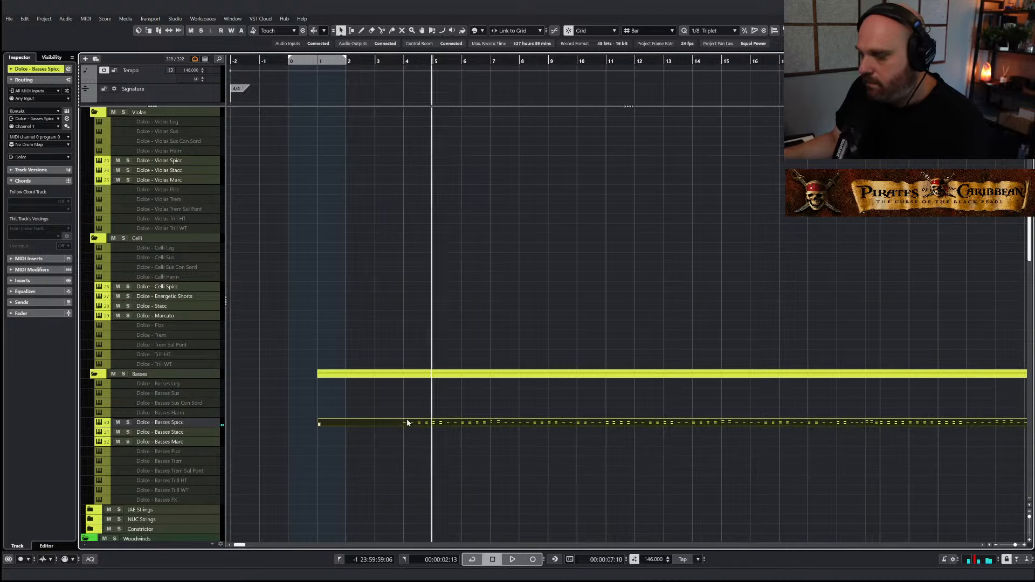
# Reopen the Basses Spicc part and delete the upper-octave doubled notes in bars 4 to 9, keeping the lower notes
pyautogui.doubleClick(408, 423)
pyautogui.moveTo(497, 308); pyautogui.dragTo(604, 336)
pyautogui.press('Delete')
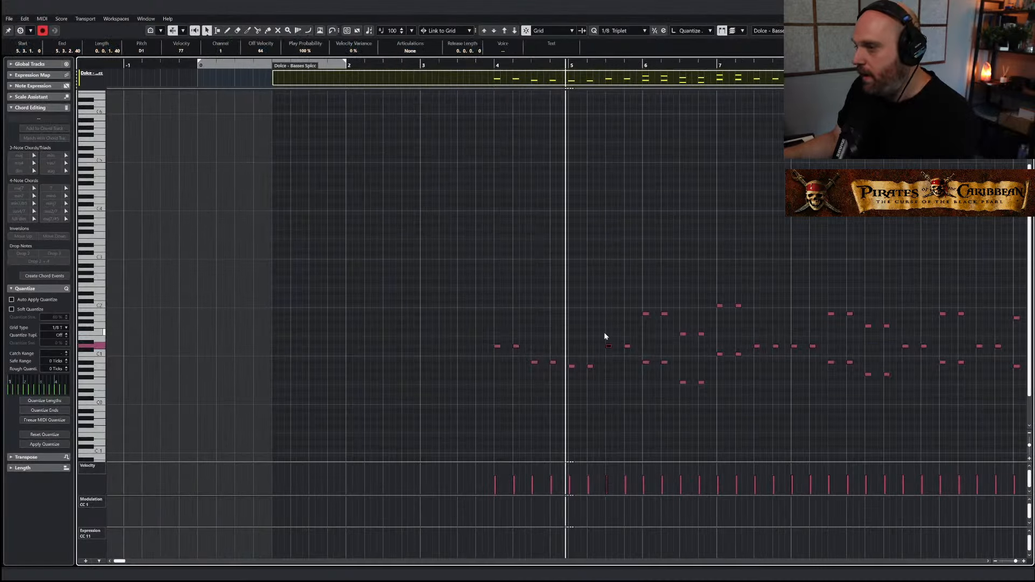
pyautogui.moveTo(639, 299); pyautogui.dragTo(691, 335)
pyautogui.press('Delete')
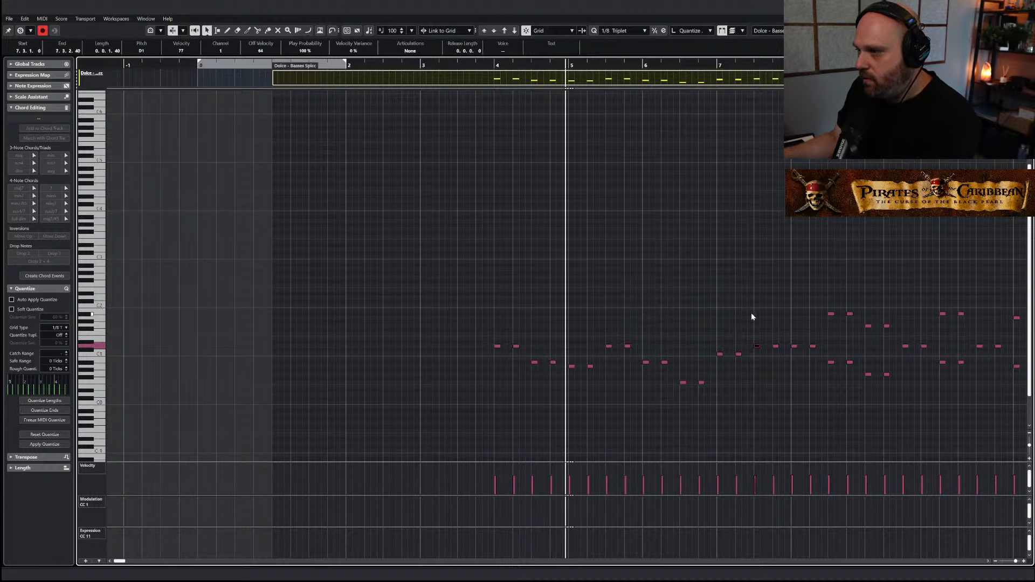
pyautogui.moveTo(811, 303); pyautogui.dragTo(903, 334)
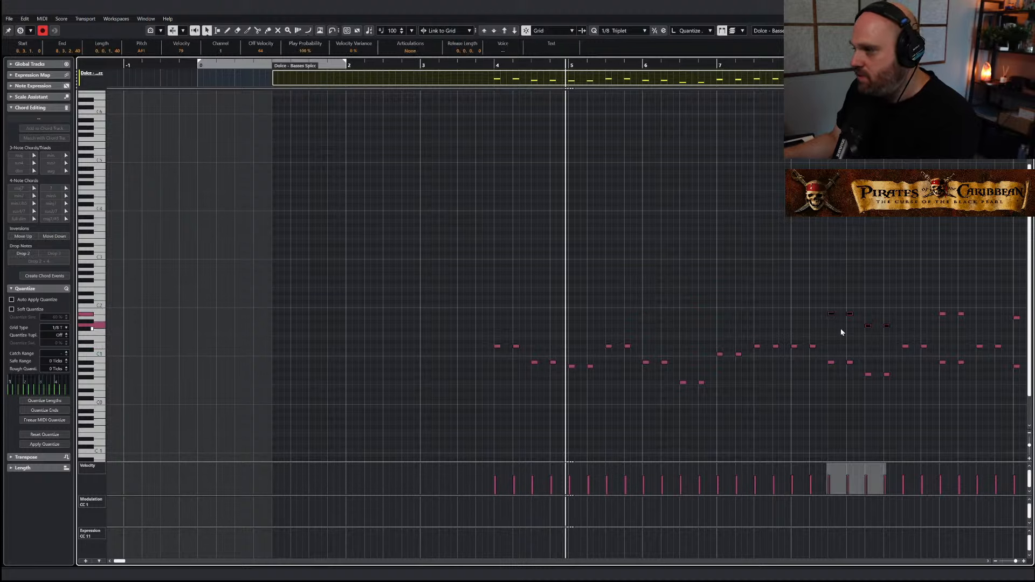
pyautogui.press('Delete')
# Delete the upper-octave doublings of the bass line in bars 10 to 18
pyautogui.press('g')
pyautogui.press('g')
pyautogui.rightClick(564, 300)
pyautogui.moveTo(564, 301); pyautogui.dragTo(732, 322)
pyautogui.press('Delete')
pyautogui.press('Delete')
pyautogui.moveTo(740, 303); pyautogui.dragTo(796, 338)
pyautogui.press('Delete')
pyautogui.click(776, 313)
pyautogui.press('Delete')
pyautogui.moveTo(787, 297); pyautogui.dragTo(944, 319)
pyautogui.press('Delete')
pyautogui.press('Delete')
pyautogui.press('Delete')
pyautogui.rightClick(690, 274)
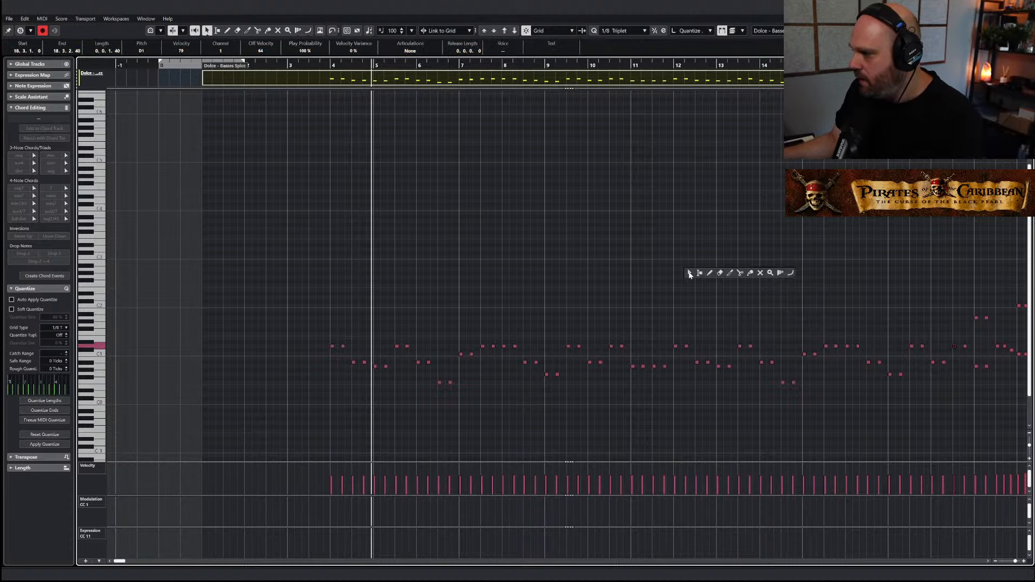
# Delete the upper-octave bass notes in bars 20 to 25
pyautogui.press('g')
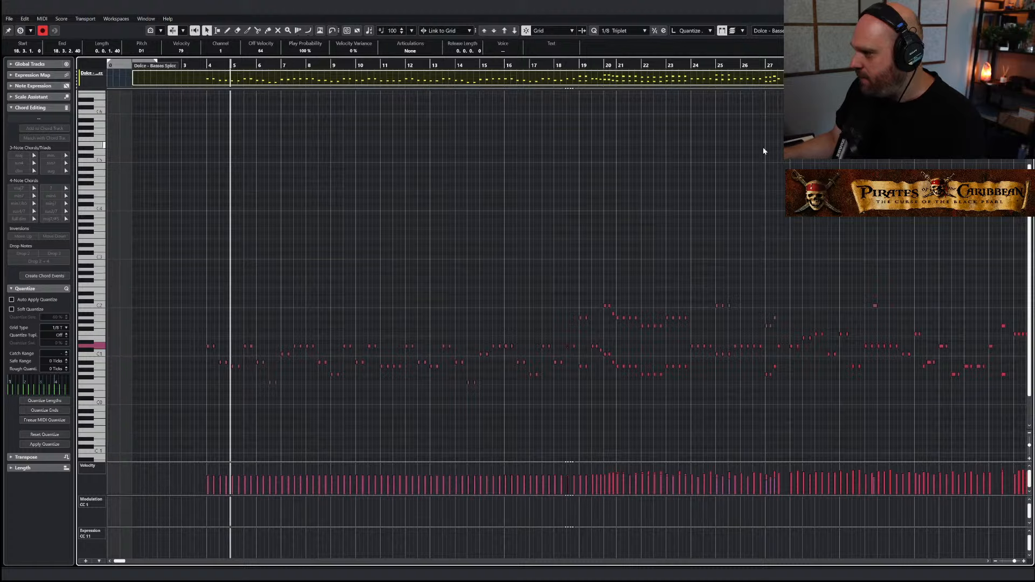
pyautogui.moveTo(597, 64); pyautogui.dragTo(863, 330)
pyautogui.press('Delete')
pyautogui.press('Delete')
pyautogui.moveTo(887, 281); pyautogui.dragTo(974, 319)
pyautogui.press('Delete')
pyautogui.press('g')
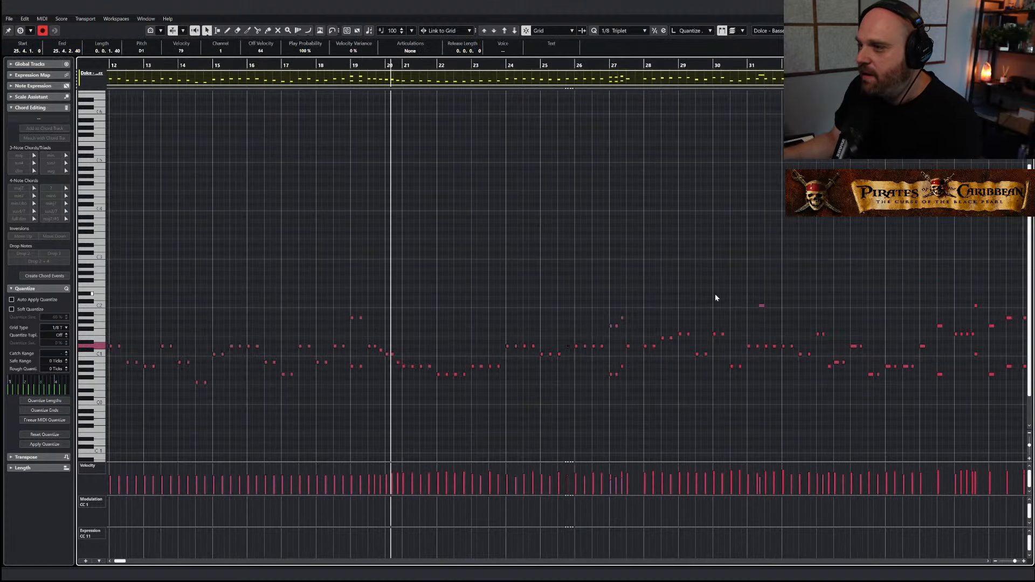
# Delete the upper-octave doublings of the bass line in bar 31 and in bars 37 to 39
pyautogui.moveTo(689, 274); pyautogui.dragTo(801, 315)
pyautogui.press('Delete')
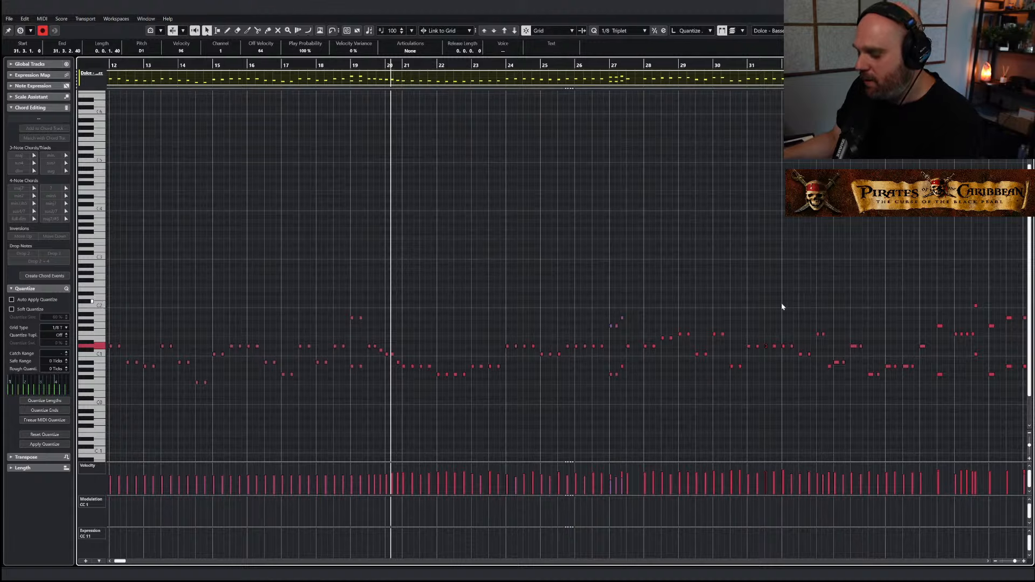
pyautogui.press('g')
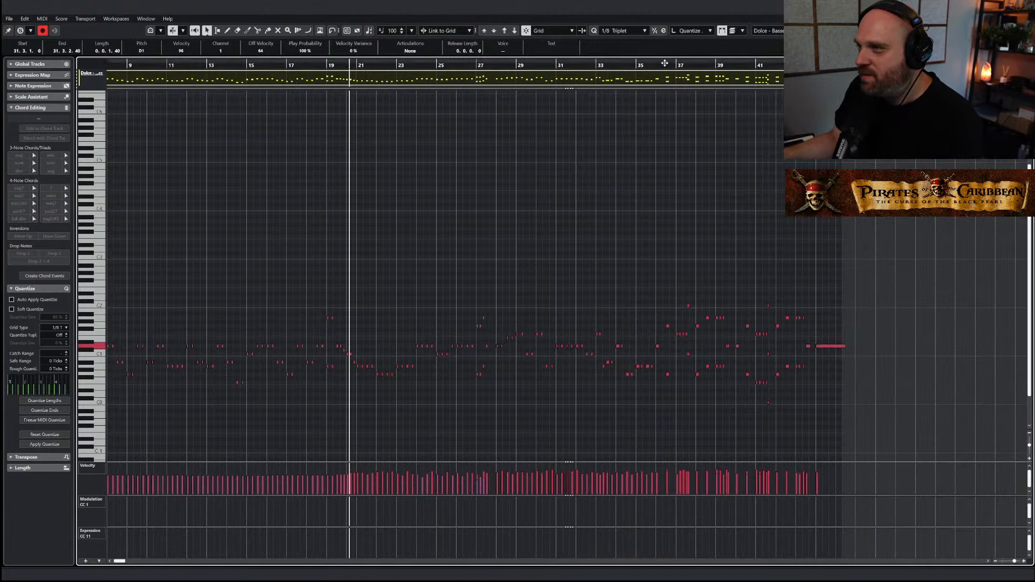
pyautogui.moveTo(683, 66); pyautogui.dragTo(735, 315)
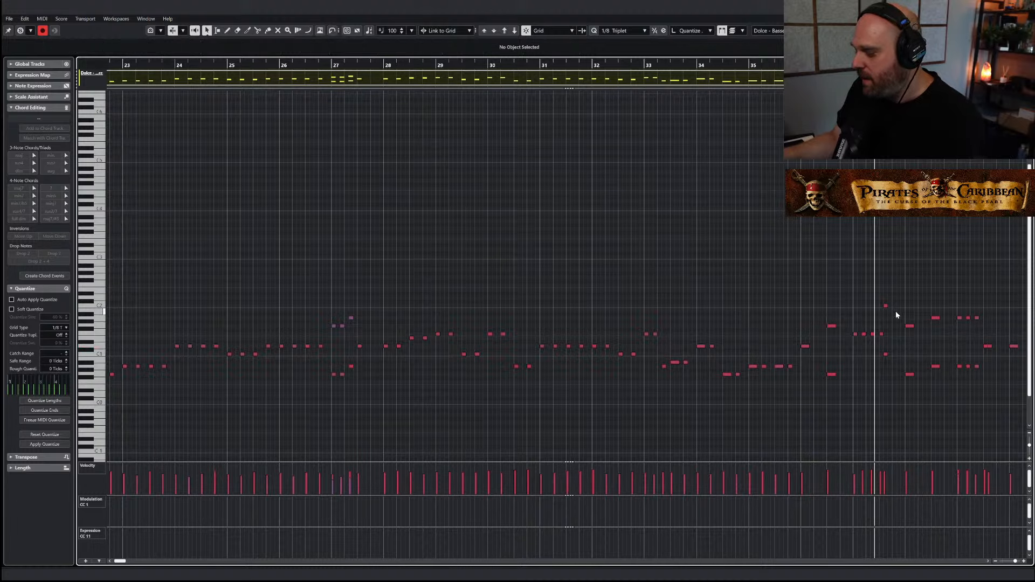
pyautogui.moveTo(901, 314); pyautogui.dragTo(985, 326)
pyautogui.press('Delete')
pyautogui.press('Delete')
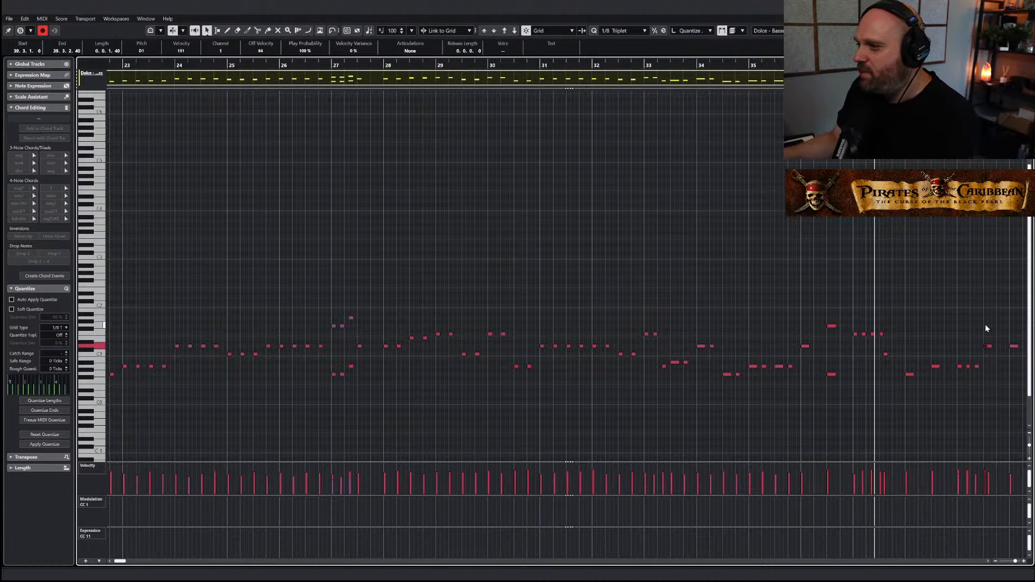
# Delete the upper-octave bass notes in bars 40 to 43 and shorten the final held note in bar 44 to the part's end
pyautogui.press('g')
pyautogui.moveTo(674, 313); pyautogui.dragTo(703, 333)
pyautogui.press('Delete')
pyautogui.press('Right')
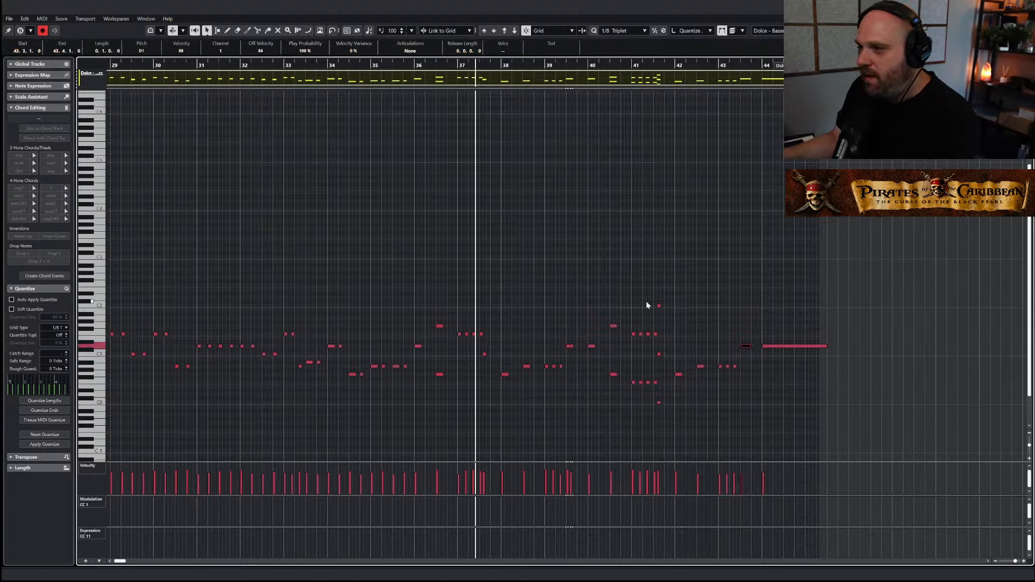
pyautogui.moveTo(634, 286); pyautogui.dragTo(688, 321)
pyautogui.press('Delete')
pyautogui.moveTo(612, 315); pyautogui.dragTo(667, 362)
pyautogui.press('Delete')
pyautogui.press('Delete')
pyautogui.press('Right')
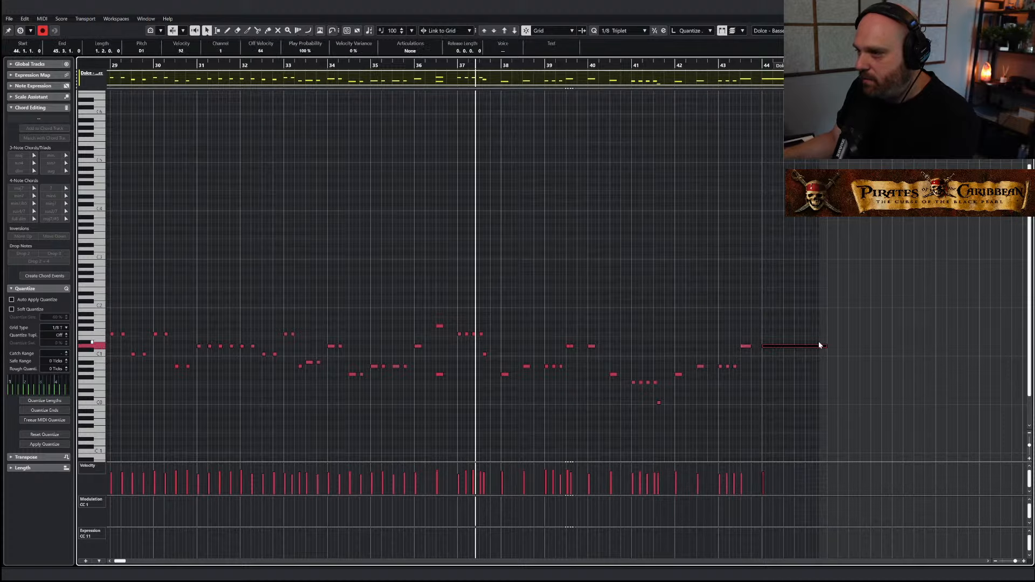
pyautogui.moveTo(827, 346); pyautogui.dragTo(819, 345)
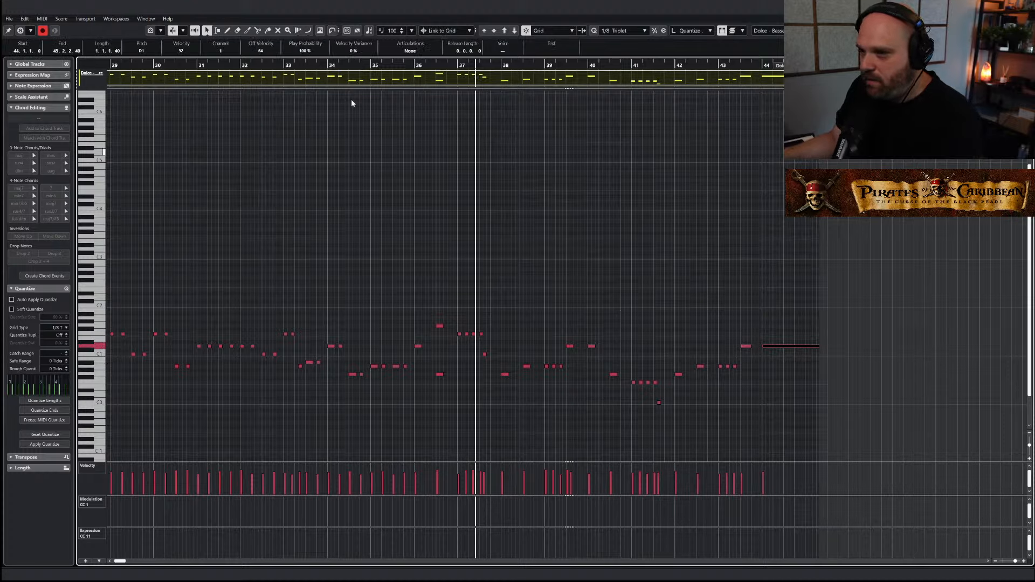
# Solo the editor and listen to the opening of the reduced bass line
pyautogui.moveTo(254, 65); pyautogui.dragTo(145, 68)
pyautogui.press('space')
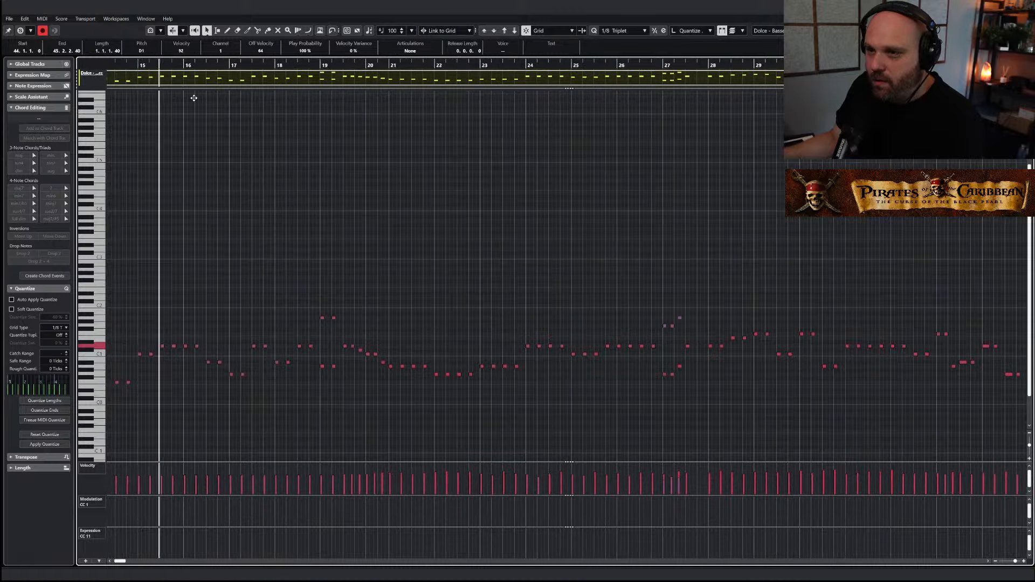
pyautogui.moveTo(215, 103); pyautogui.dragTo(263, 164)
pyautogui.click(20, 31)
pyautogui.press('space')
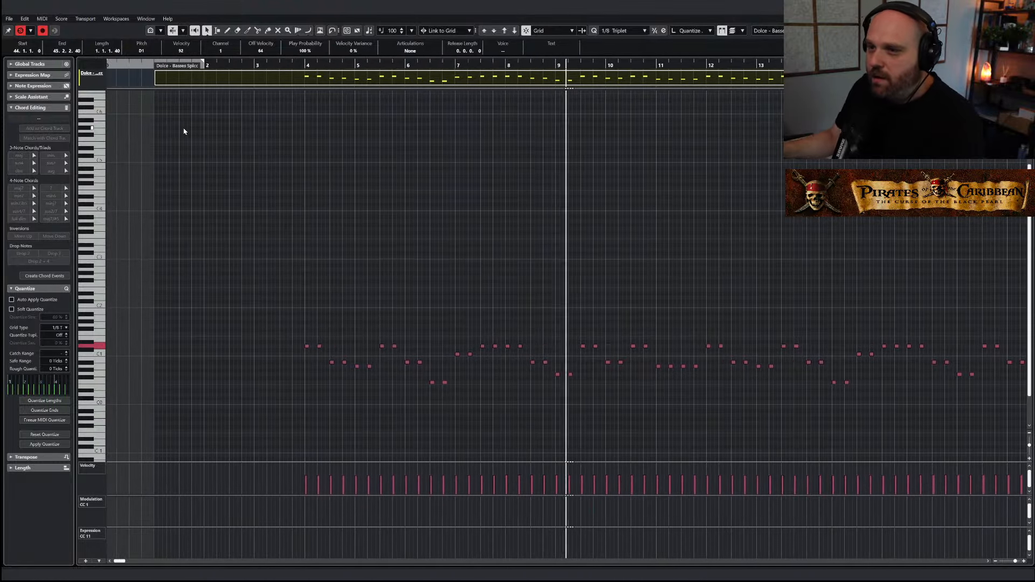
# Review the thinned bass line through to its end and set the playhead back near bar 4
pyautogui.press('g')
pyautogui.press('g')
pyautogui.press('g')
pyautogui.press('g')
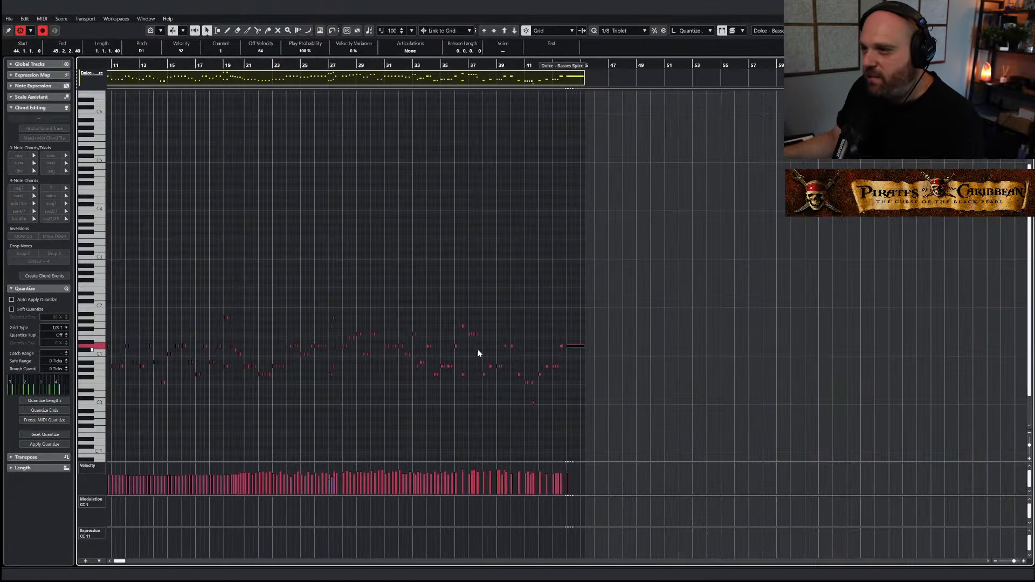
pyautogui.press('h')
pyautogui.click(189, 64)
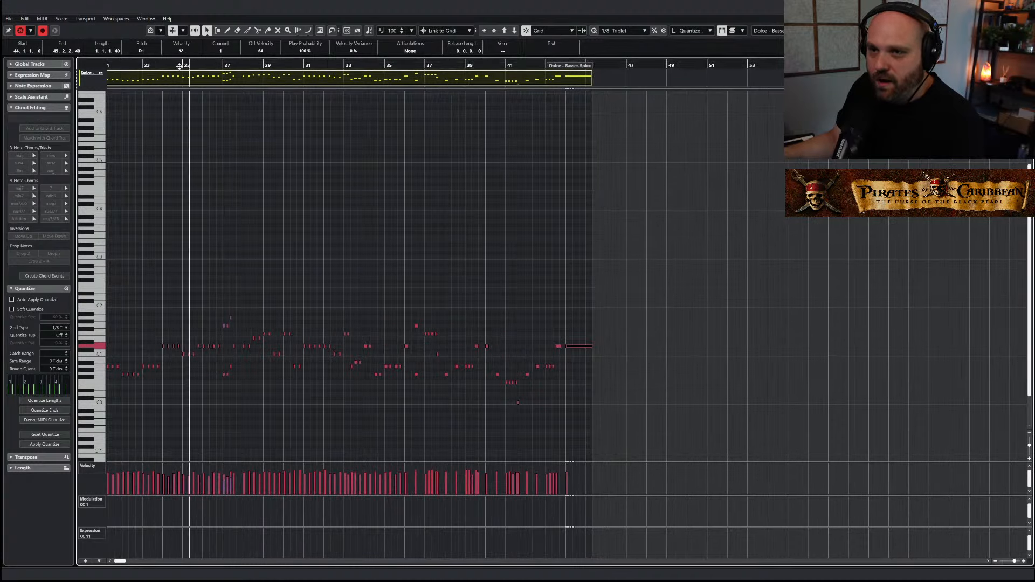
pyautogui.hscroll(-5, 190, 65)
pyautogui.click(219, 65)
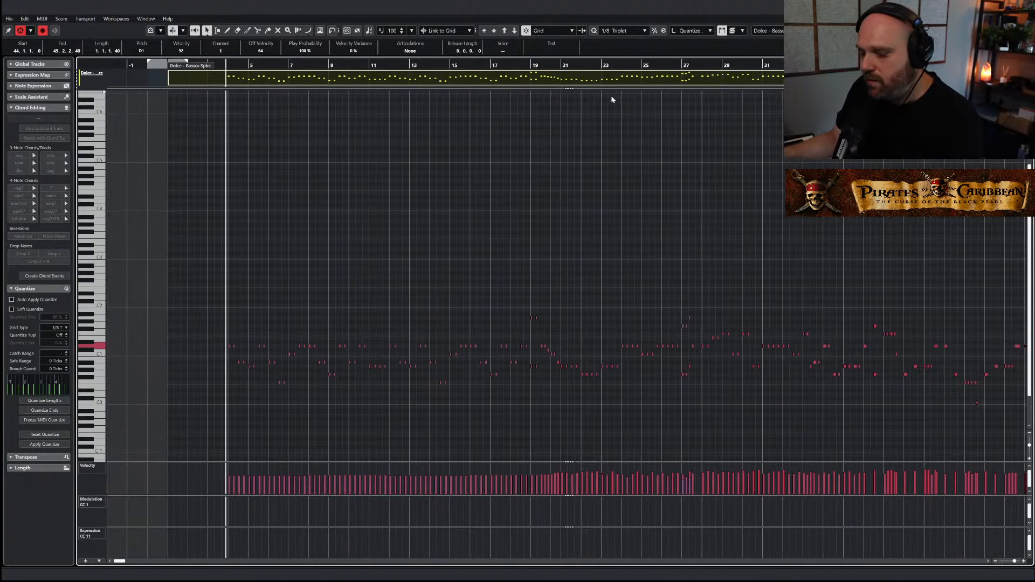
# Copy the Basses Spicc part onto the Dolce - Celli Spicc track and open the copy for note editing
pyautogui.press('Escape')
pyautogui.moveTo(318, 424); pyautogui.dragTo(446, 292)
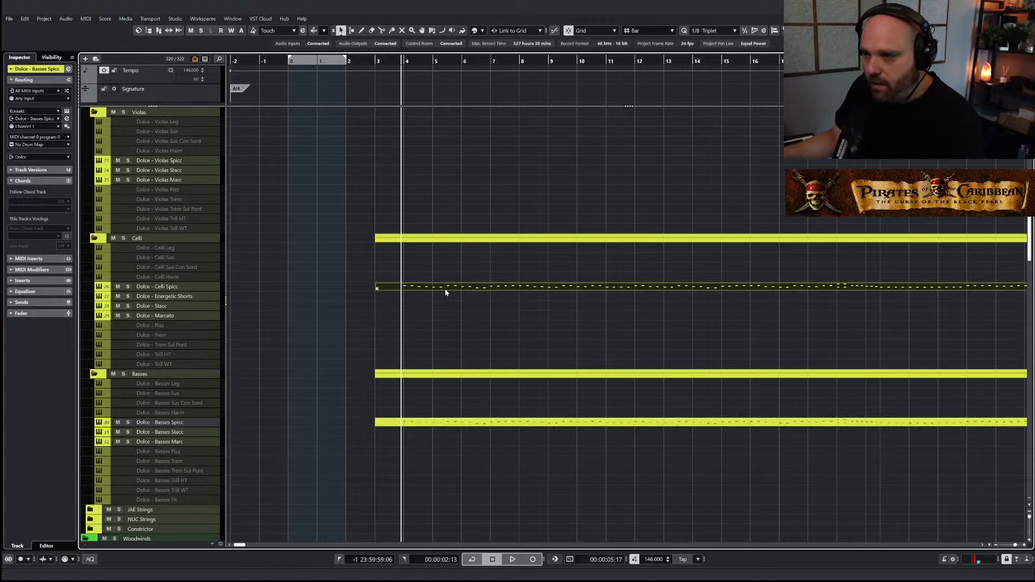
pyautogui.doubleClick(444, 290)
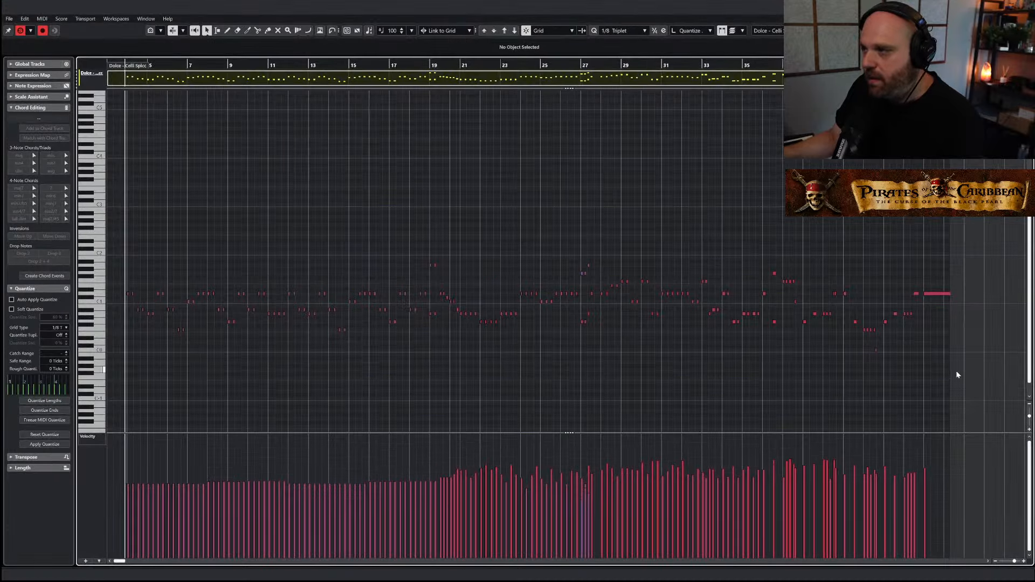
# Select all notes in the Celli Spicc part, transpose them up one octave and close the editor
pyautogui.moveTo(958, 375); pyautogui.dragTo(111, 194)
pyautogui.click(507, 31)
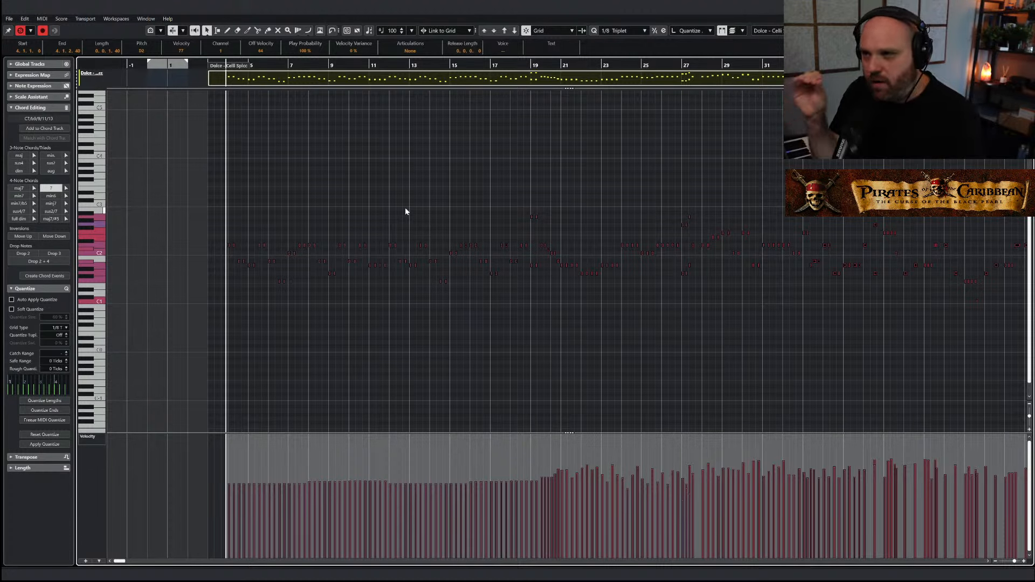
pyautogui.press('Return')
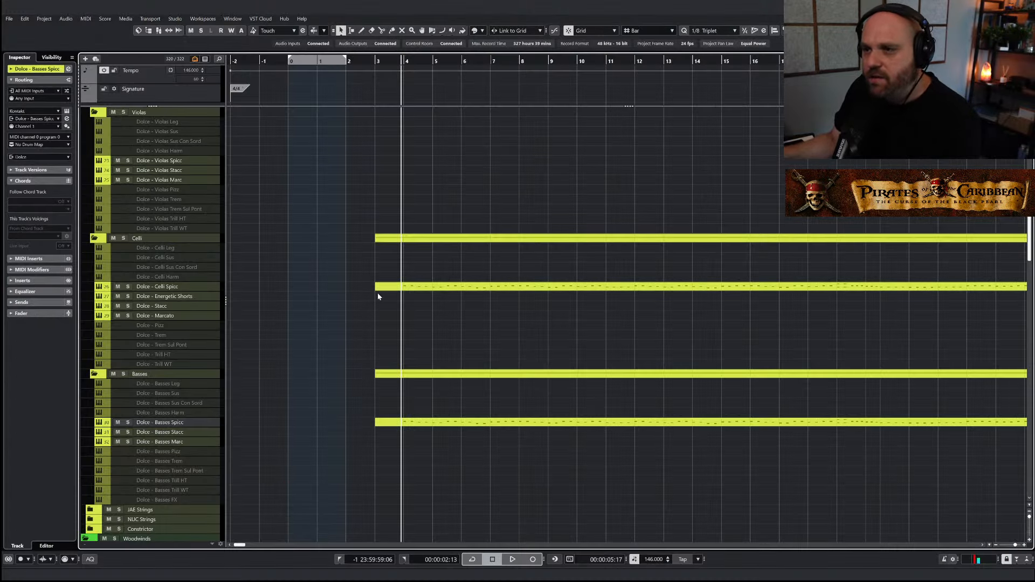
# Place the playhead near bar 3 and play the Celli and Basses Spicc parts together
pyautogui.rightClick(397, 321)
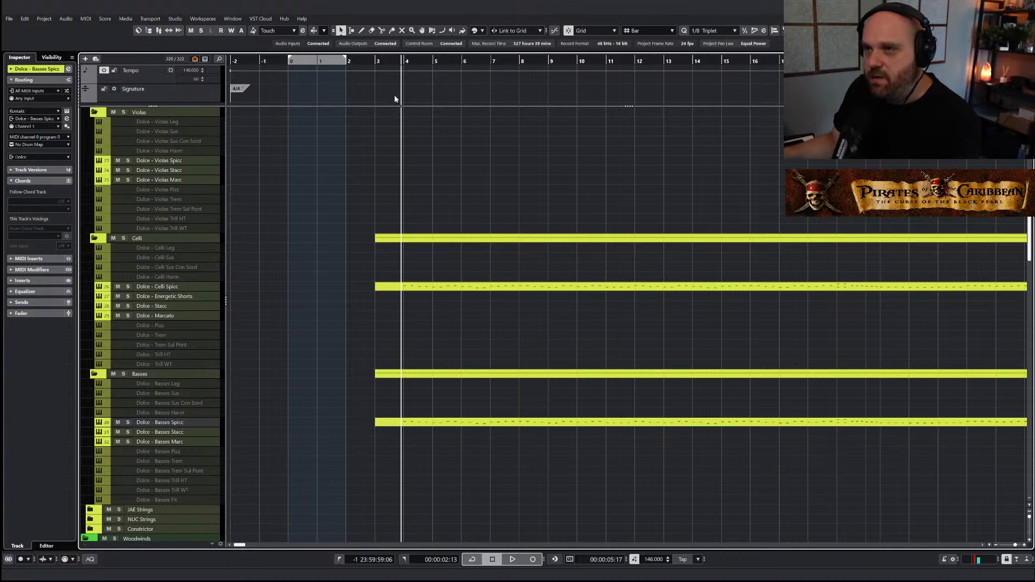
pyautogui.moveTo(386, 62); pyautogui.dragTo(375, 62)
pyautogui.rightClick(451, 250)
pyautogui.press('g')
pyautogui.press('g')
pyautogui.press('g')
pyautogui.press('g')
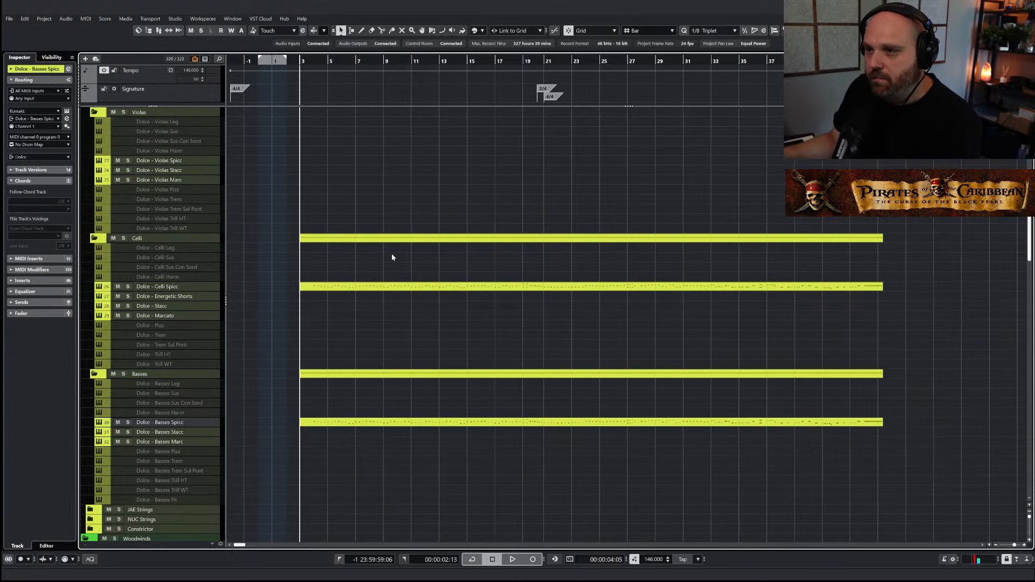
pyautogui.press('h')
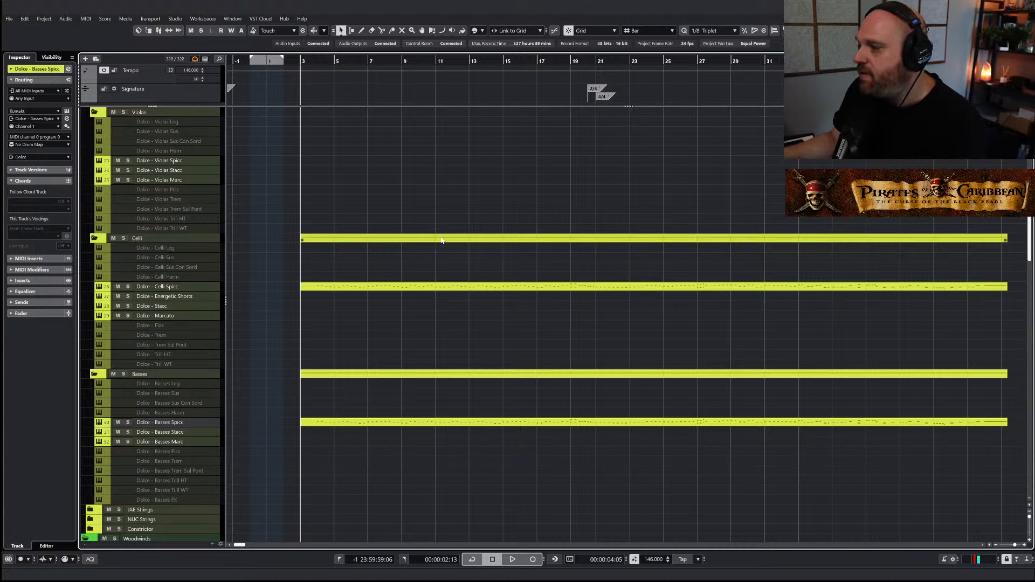
pyautogui.click(311, 62)
pyautogui.press('space')
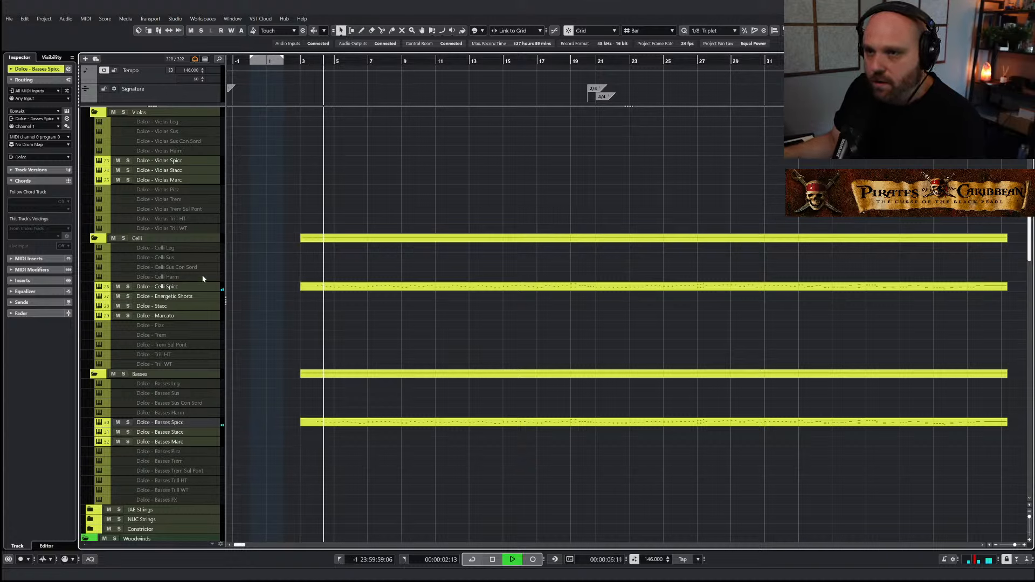
# Mute the AI Sketch track during playback to hear the celli and basses alone, and stop
pyautogui.scroll(10, 384, 286)
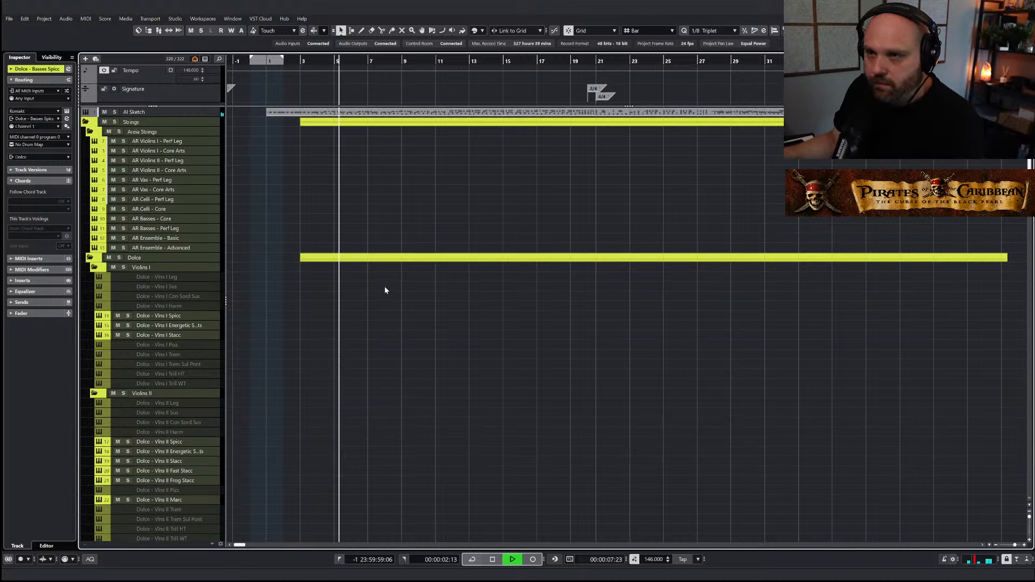
pyautogui.click(108, 112)
pyautogui.scroll(-10, 364, 303)
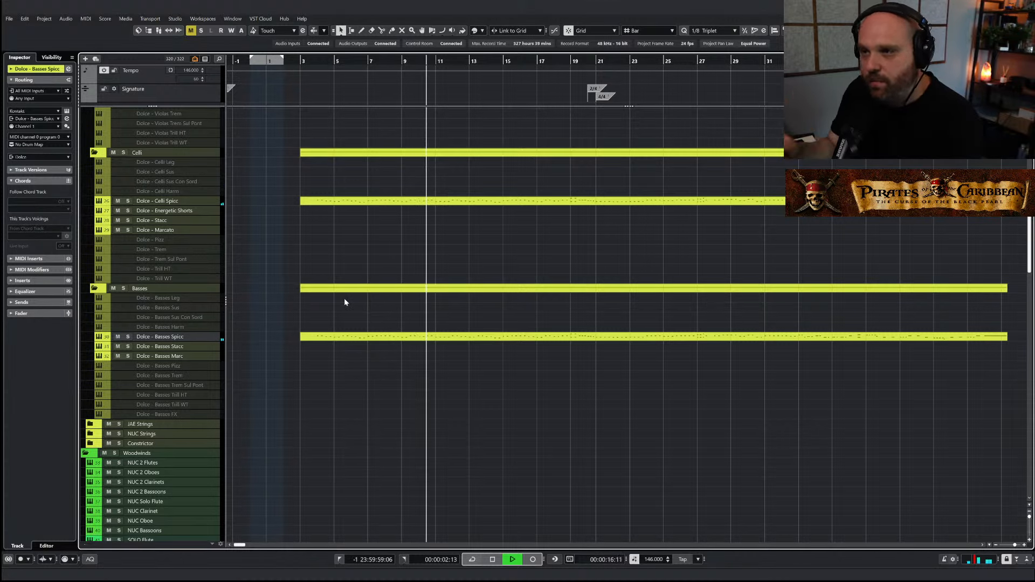
pyautogui.press('space')
# Compare where the AI Sketch and the Celli and Basses Spicc parts begin, with the playhead at bar 1
pyautogui.scroll(8, 300, 238)
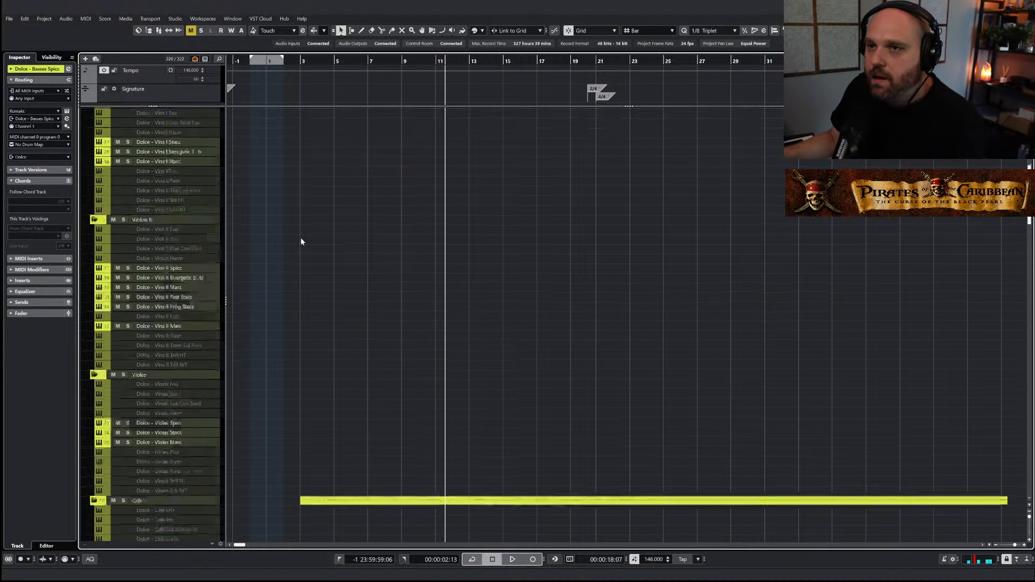
pyautogui.scroll(4, 300, 242)
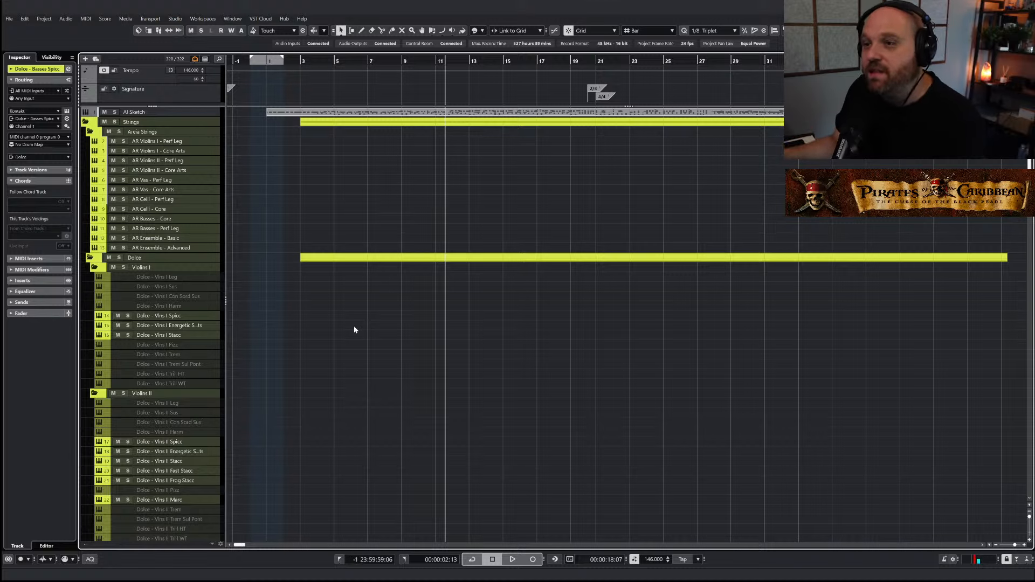
pyautogui.scroll(-6, 354, 329)
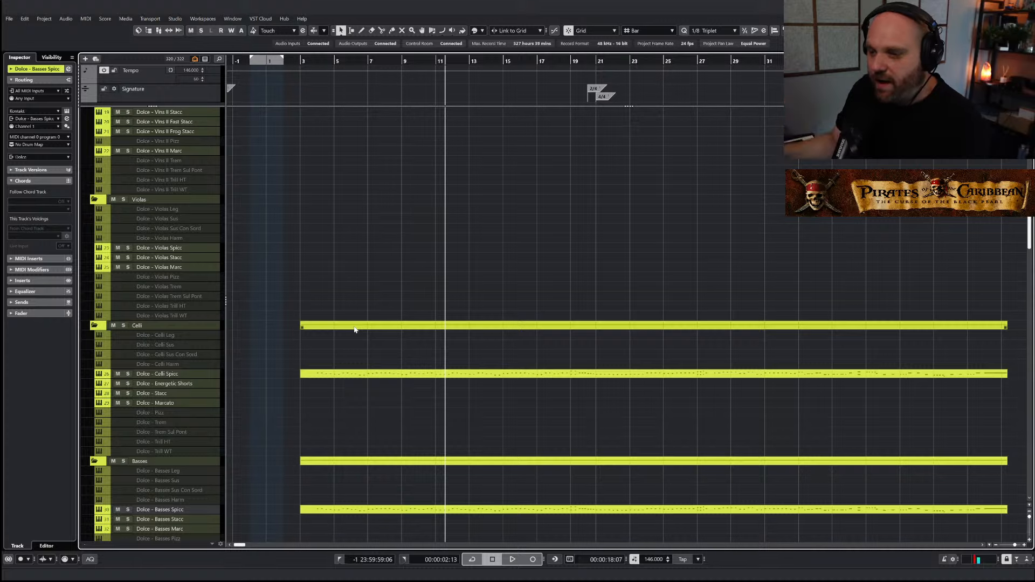
pyautogui.scroll(-3, 354, 329)
pyautogui.scroll(9, 354, 326)
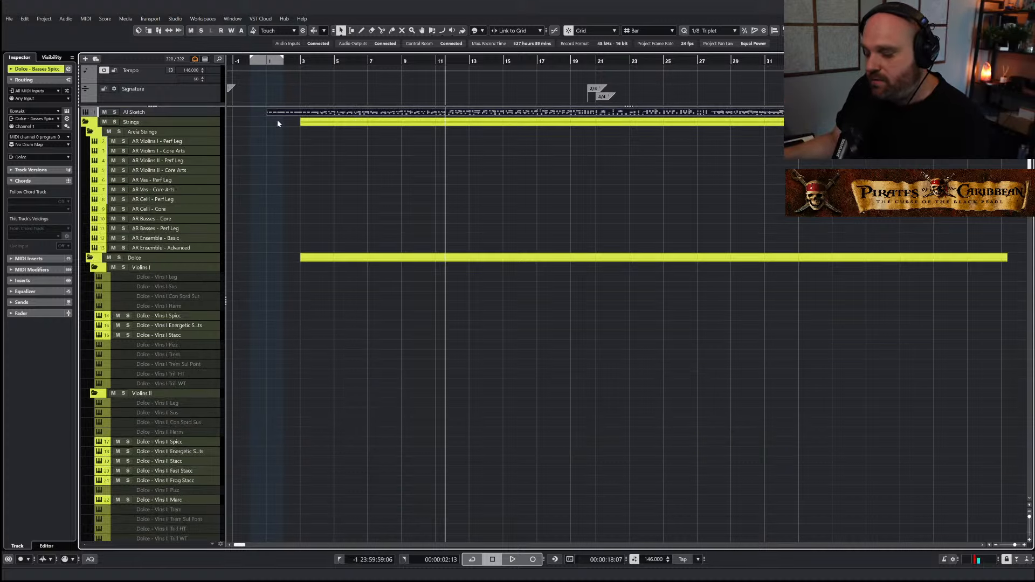
pyautogui.click(266, 65)
pyautogui.scroll(-5, 329, 367)
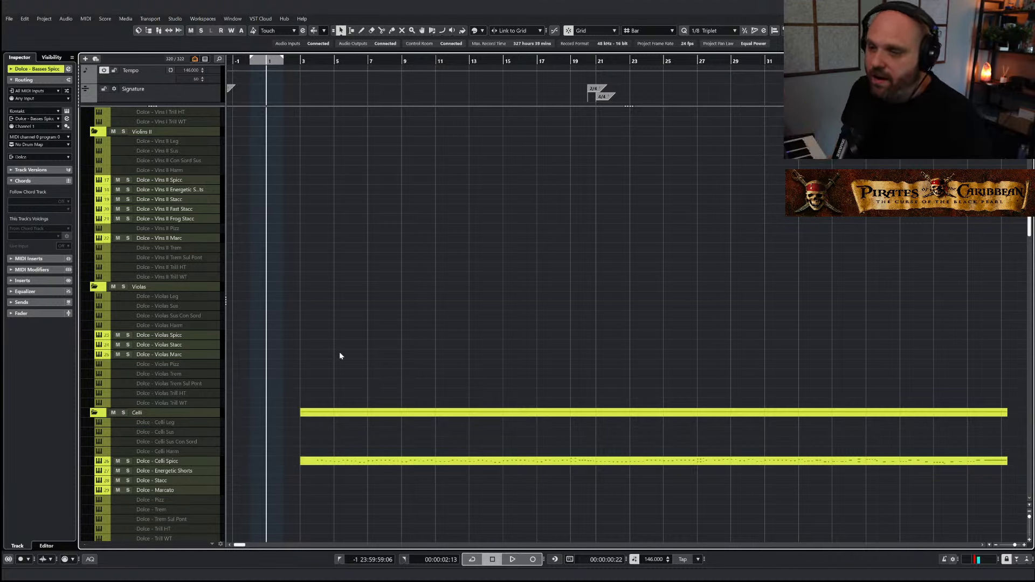
pyautogui.scroll(-10, 339, 356)
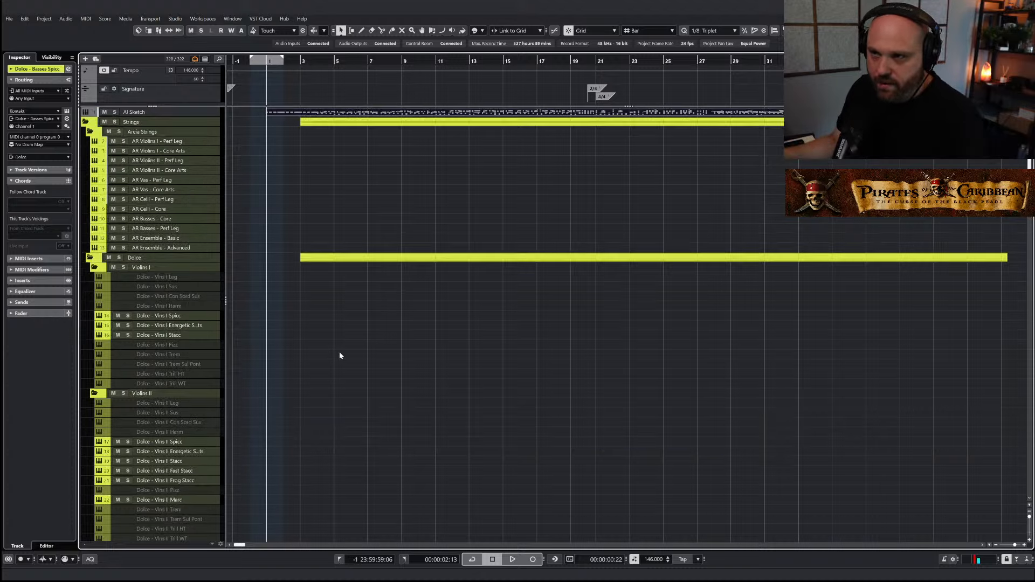
pyautogui.scroll(-5, 340, 356)
pyautogui.scroll(5, 339, 356)
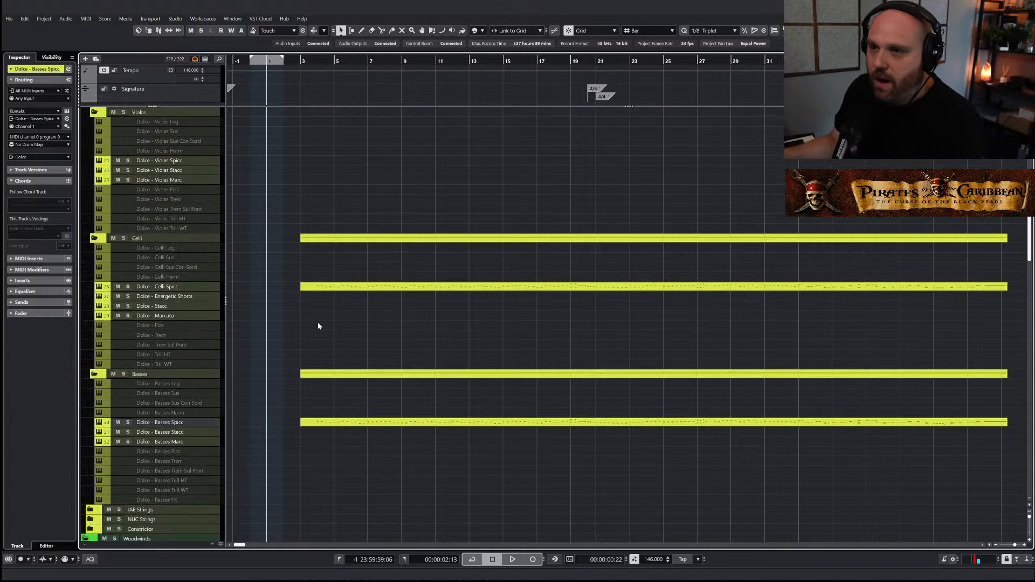
pyautogui.scroll(10, 311, 294)
# Copy the lower line of repeated notes in bars 1 to 3 of the AI Sketch part, with the playhead at bar 1
pyautogui.doubleClick(280, 113)
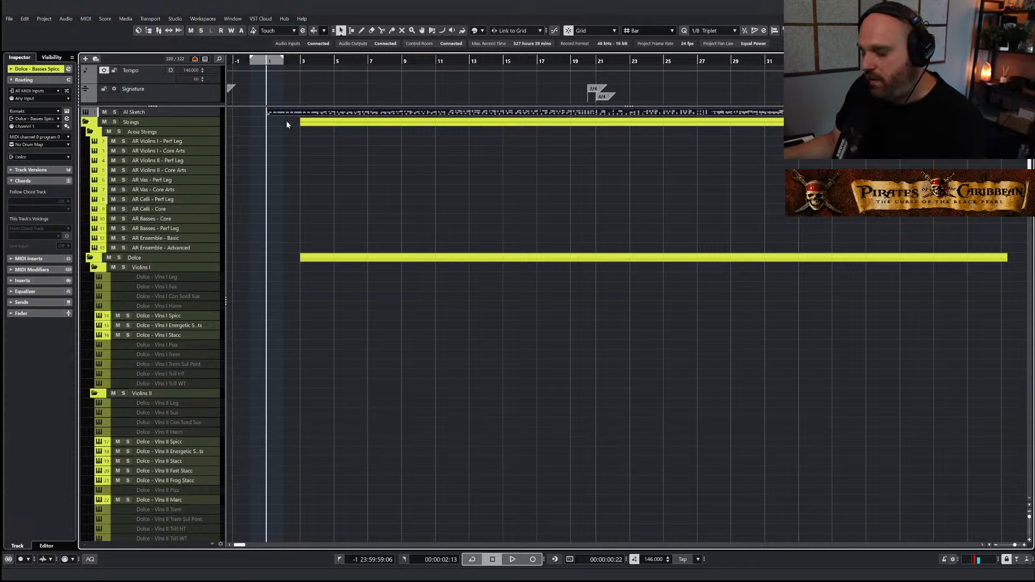
pyautogui.moveTo(191, 64); pyautogui.dragTo(280, 100)
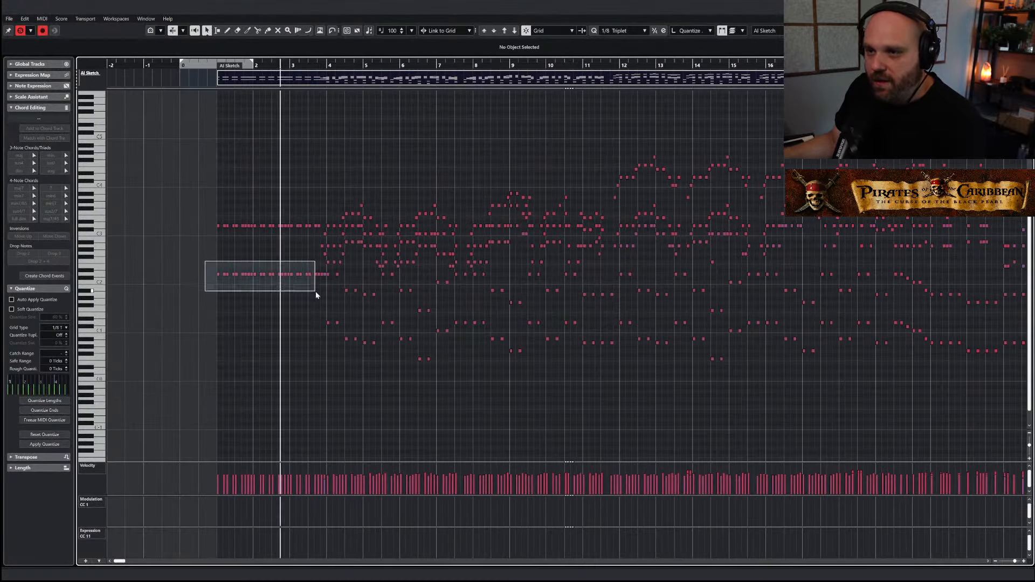
pyautogui.moveTo(324, 289); pyautogui.dragTo(324, 289)
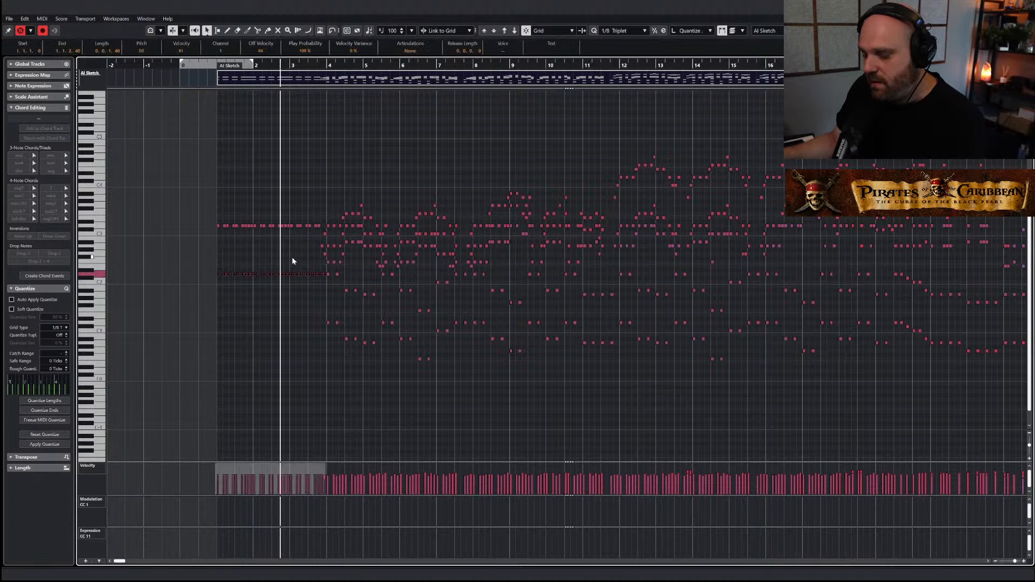
pyautogui.click(216, 66)
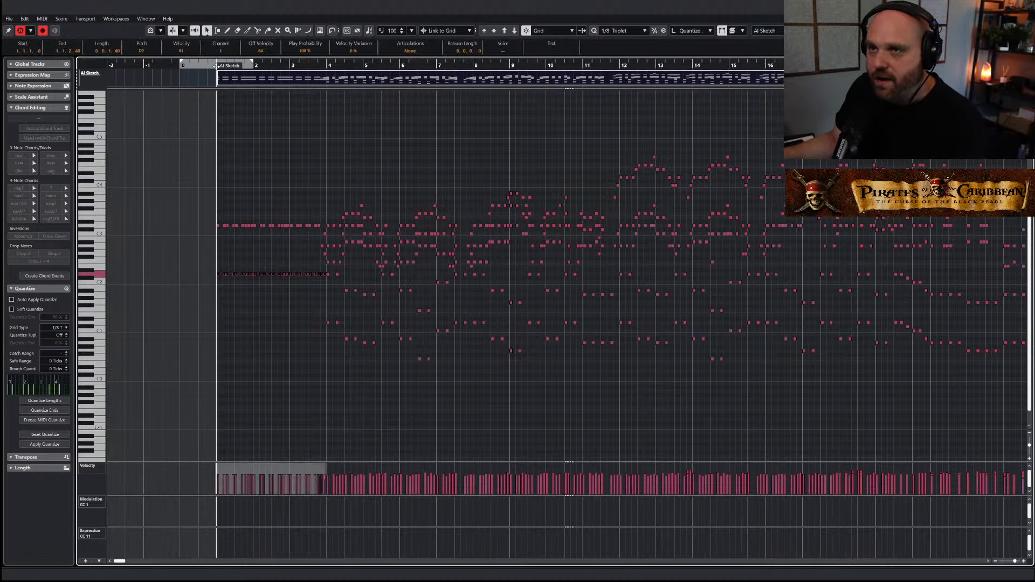
pyautogui.hotkey('ctrl', 'w')
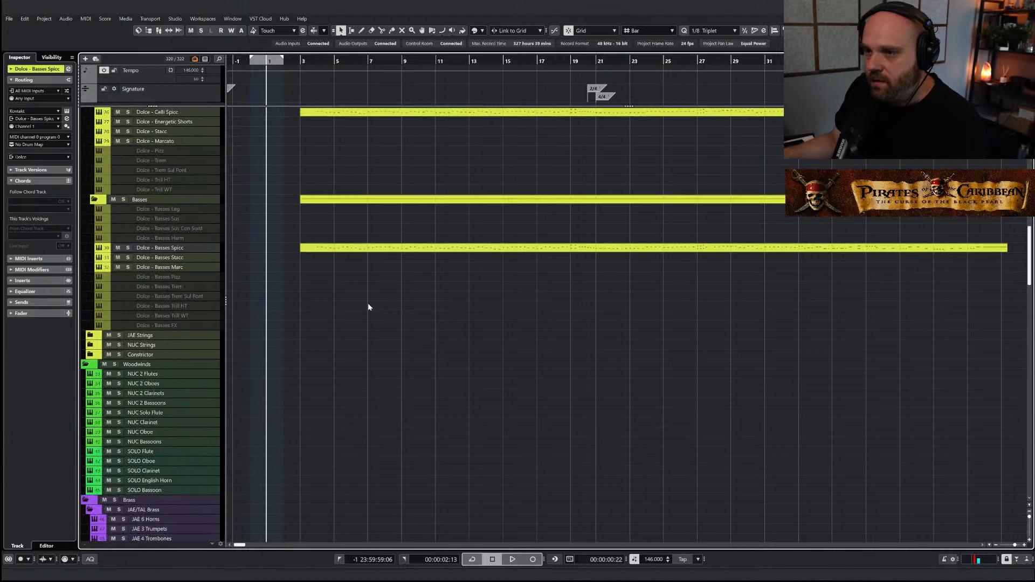
# Extend the Celli Spicc part's start back to bar 1 and paste the copied sketch notes into it there
pyautogui.scroll(3, 328, 176)
pyautogui.moveTo(301, 287); pyautogui.dragTo(267, 292)
pyautogui.doubleClick(280, 286)
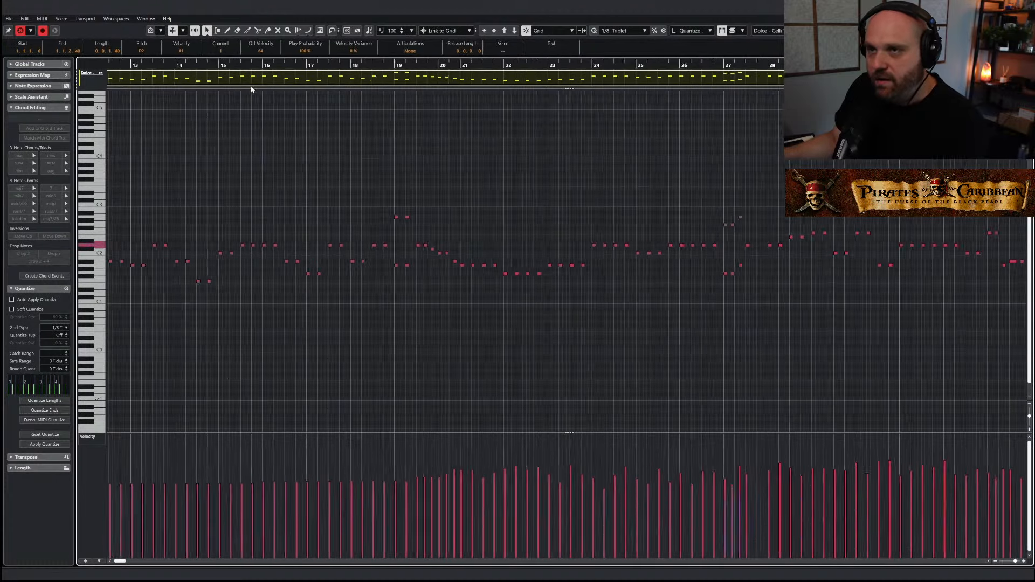
# Turn off solo mode in the part editor, play the extended celli line from bar 1 in the arrangement, and stop around bar 4
pyautogui.hscroll(-5, 194, 89)
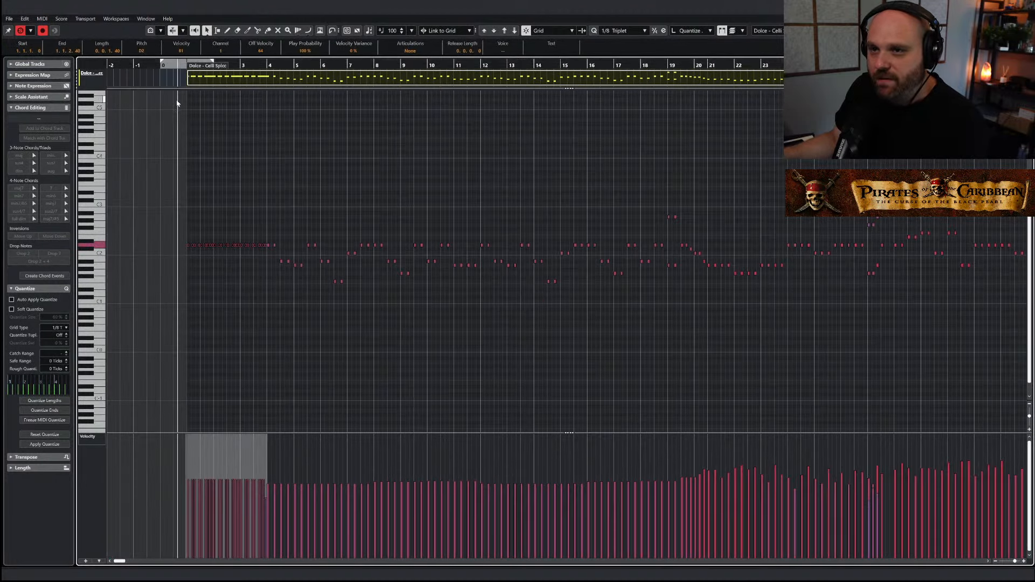
pyautogui.click(20, 30)
pyautogui.press('space')
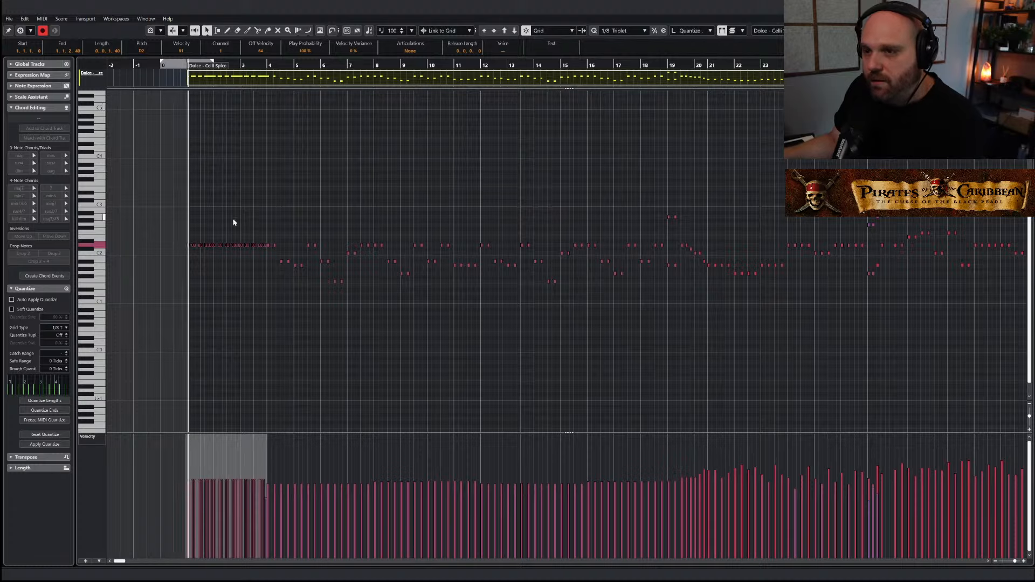
pyautogui.press('Return')
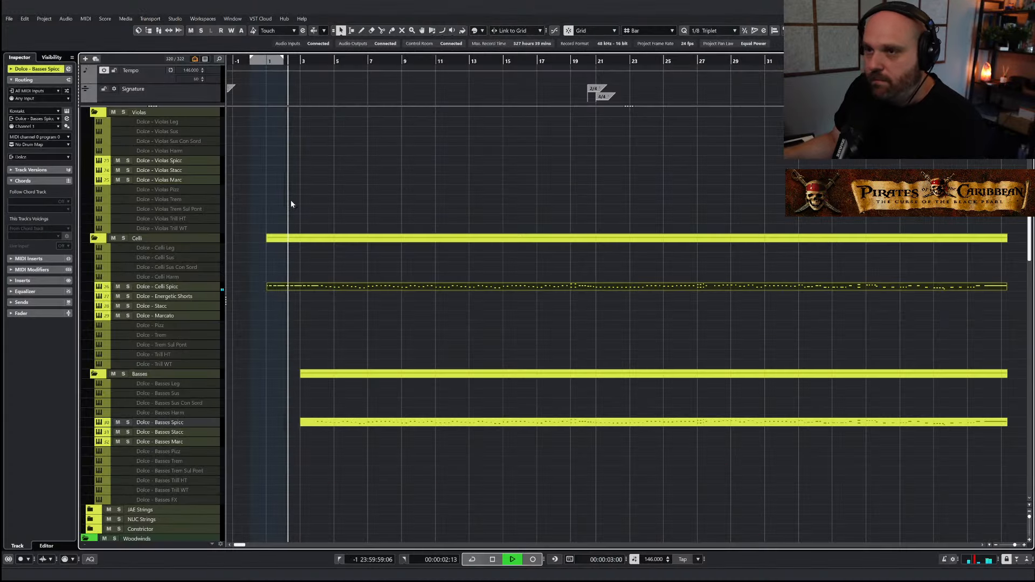
pyautogui.scroll(-3, 293, 232)
pyautogui.scroll(6, 293, 232)
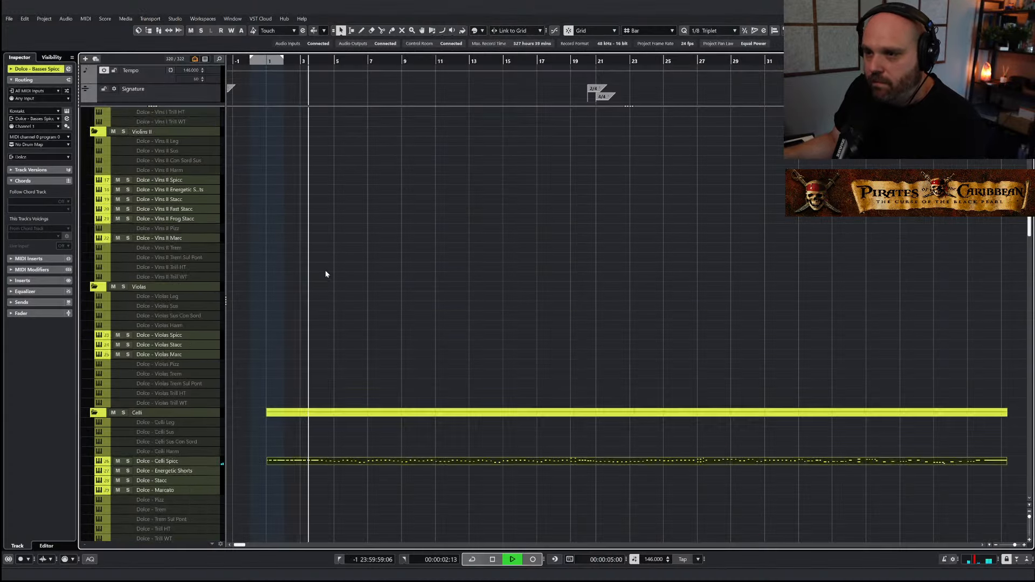
pyautogui.scroll(5, 324, 275)
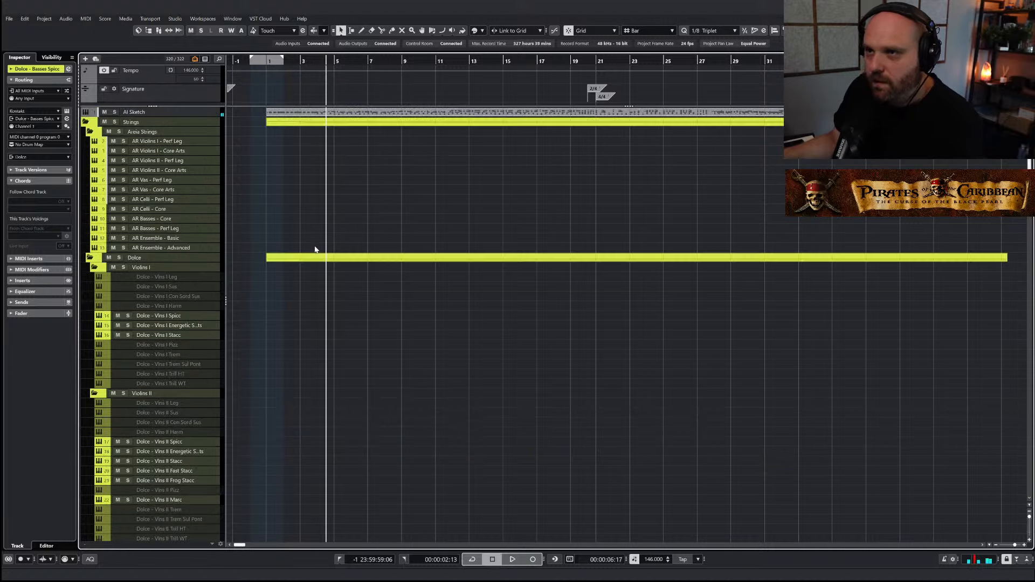
# Copy the whole AI Sketch part and paste it at bar 1 on the Dolce Vlns I Spicc track
pyautogui.rightClick(359, 214)
pyautogui.click(417, 213)
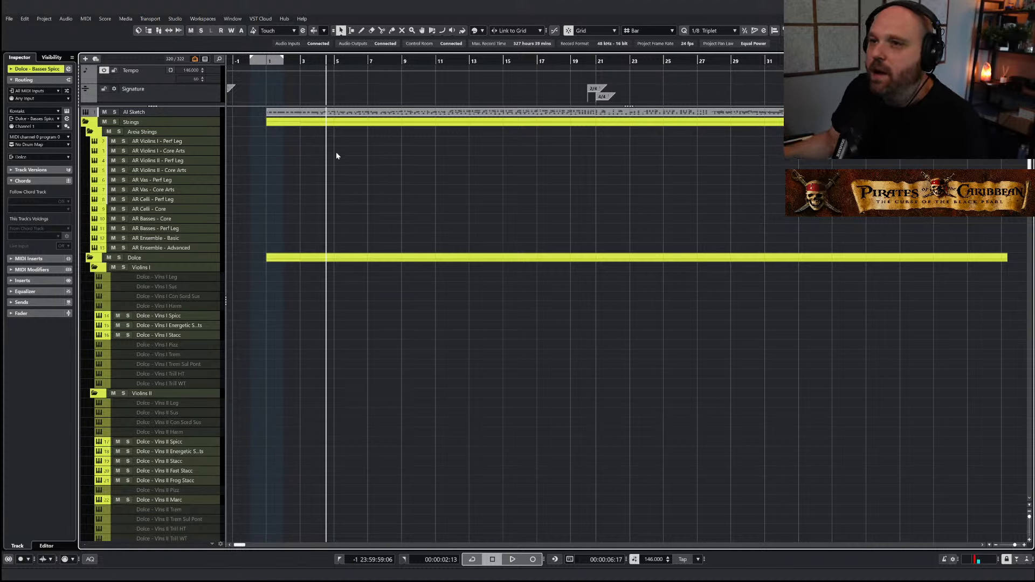
pyautogui.click(336, 117)
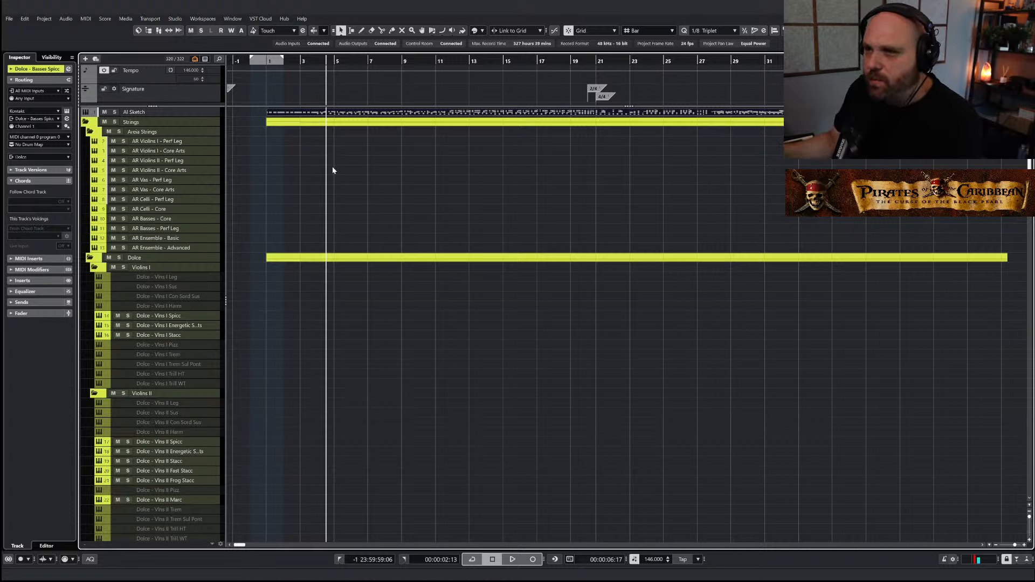
pyautogui.rightClick(393, 187)
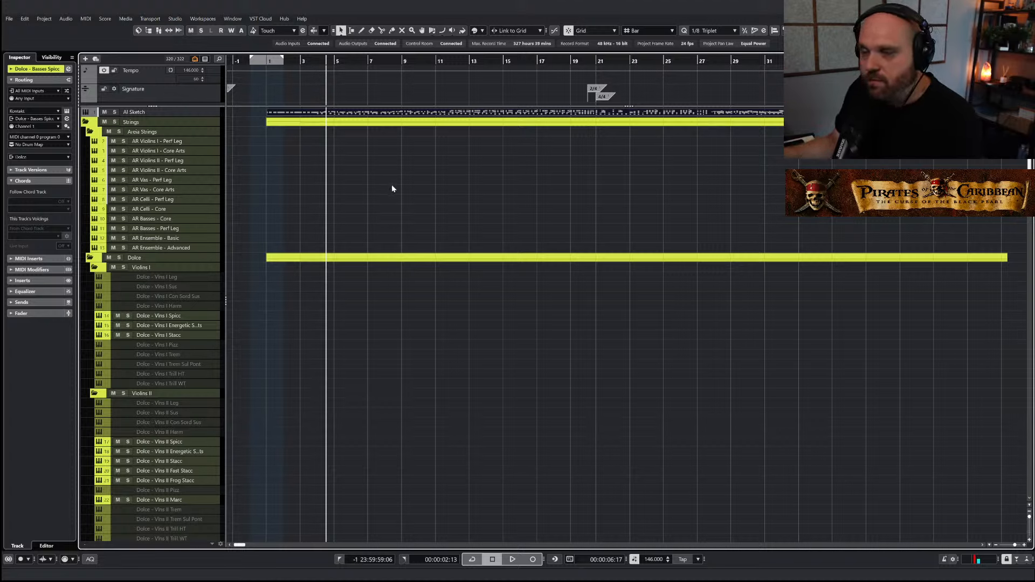
pyautogui.scroll(-9, 326, 190)
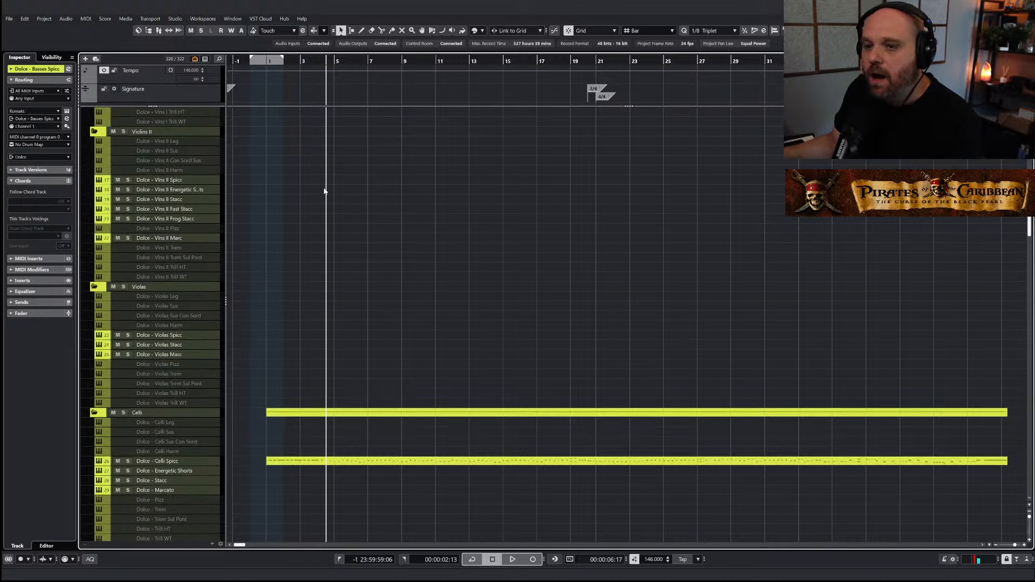
pyautogui.scroll(9, 254, 264)
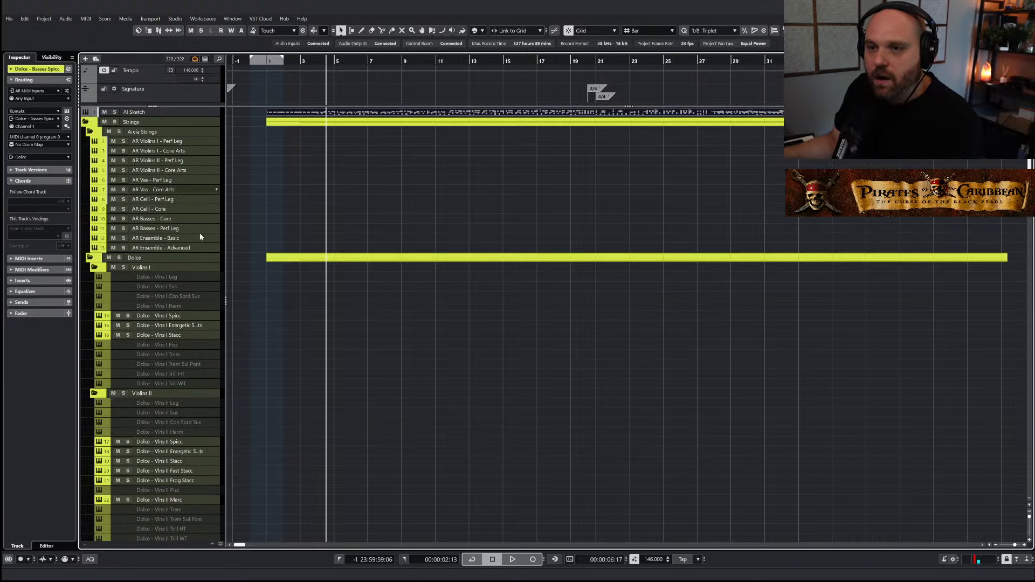
pyautogui.click(266, 61)
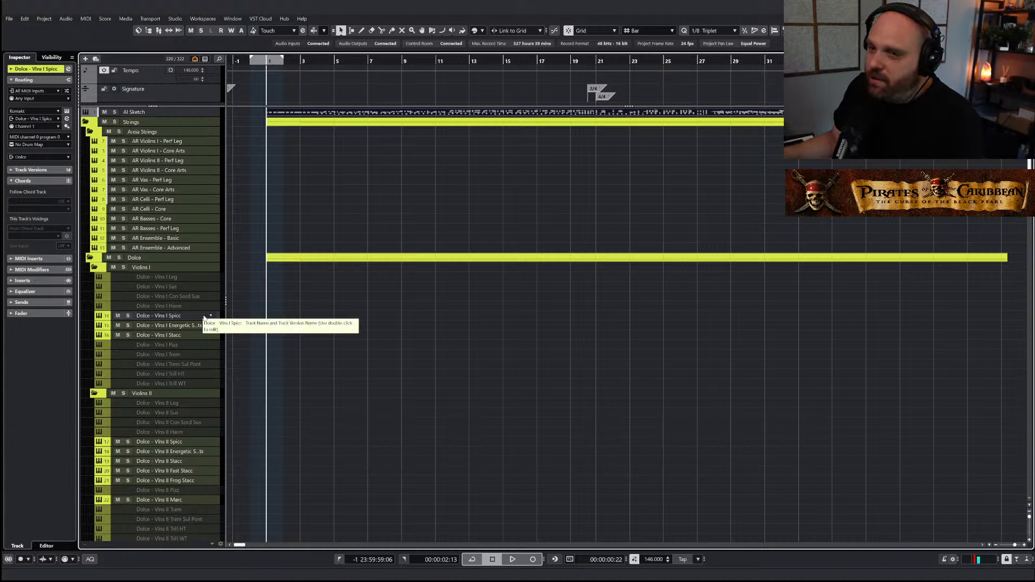
pyautogui.hotkey('ctrl', 'v')
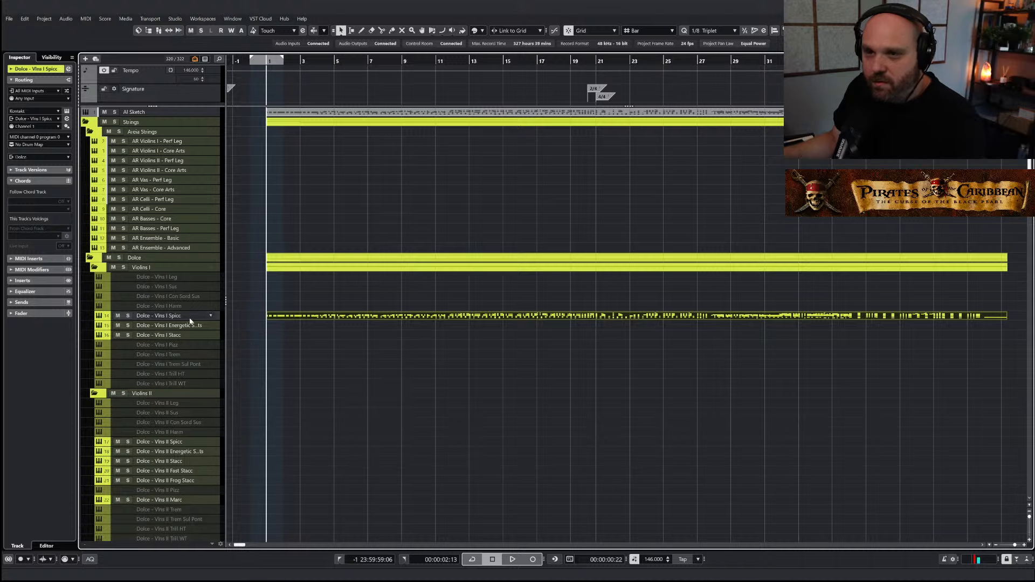
# Open the pasted Vlns I Spicc part and delete all the low notes well below C3, keeping the upper lines
pyautogui.doubleClick(286, 317)
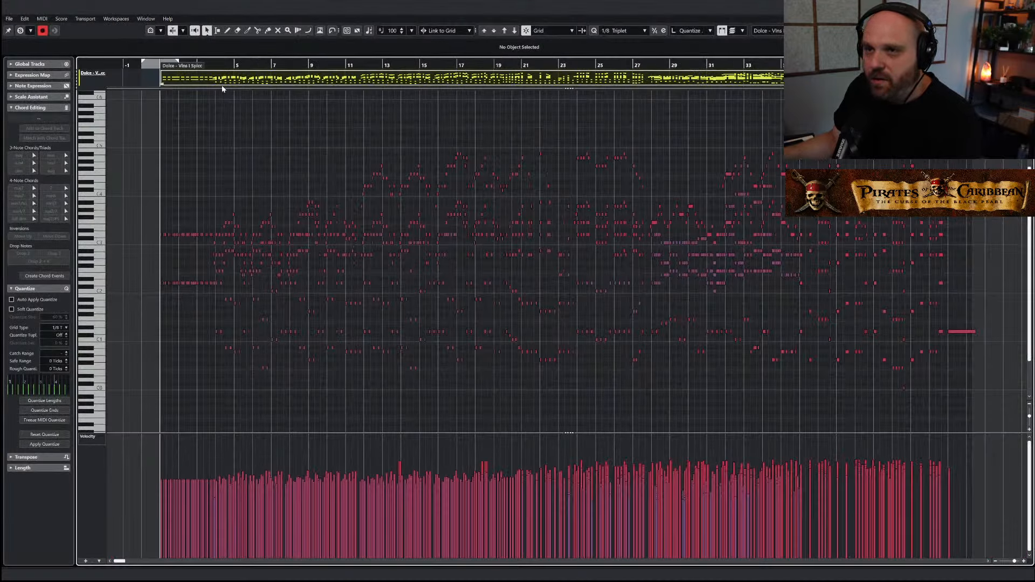
pyautogui.press('g')
pyautogui.moveTo(804, 380); pyautogui.dragTo(135, 257)
pyautogui.press('Delete')
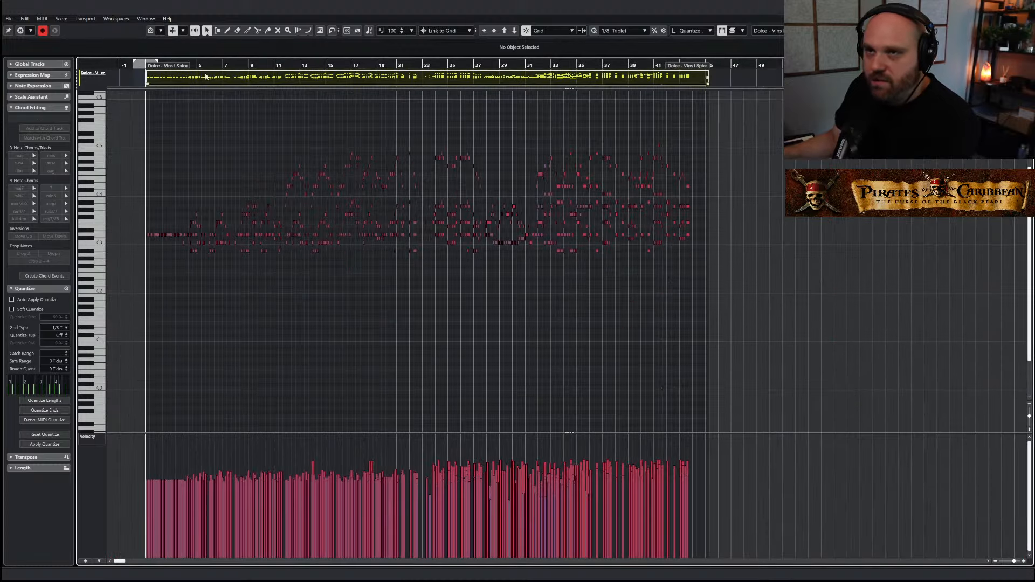
# Mute the repeated D3 notes in bars 1 to 3 of the Vlns I Spicc part
pyautogui.click(204, 66)
pyautogui.press('h')
pyautogui.press('h')
pyautogui.press('h')
pyautogui.press('h')
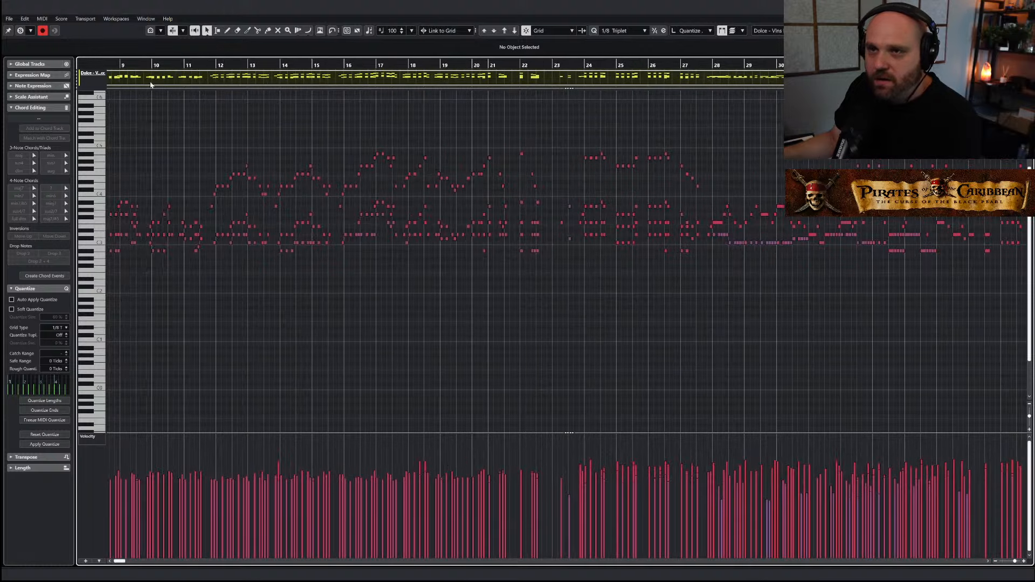
pyautogui.press('Home')
pyautogui.rightClick(312, 251)
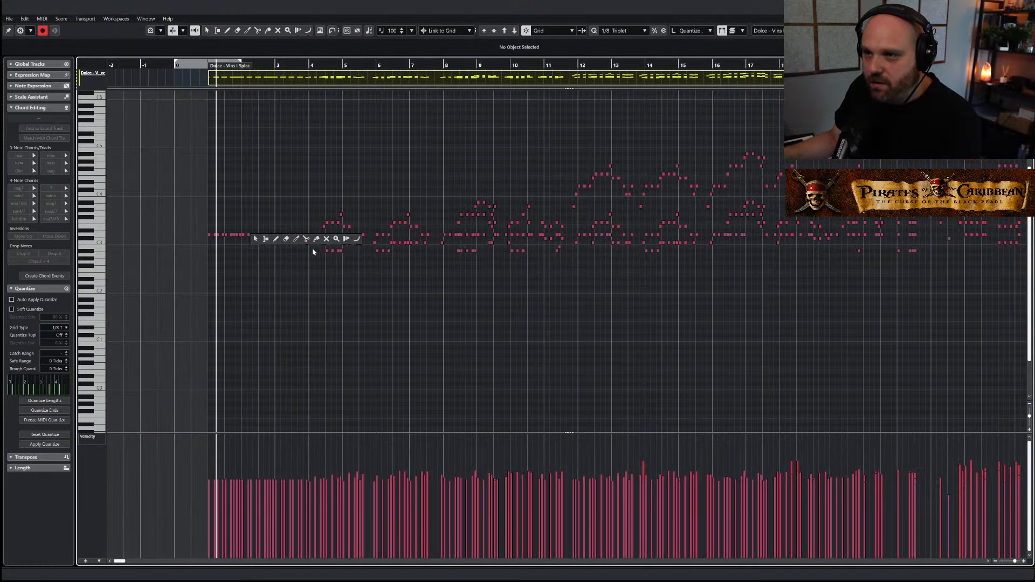
pyautogui.click(326, 241)
pyautogui.moveTo(184, 229); pyautogui.dragTo(302, 252)
pyautogui.press('1')
pyautogui.press('h')
pyautogui.press('h')
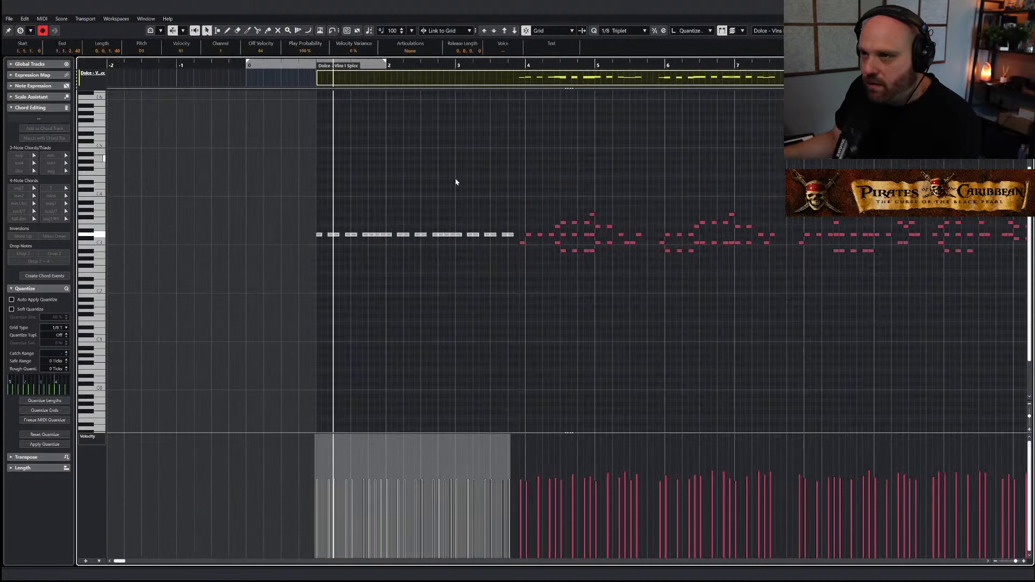
# Unmute the last repeated D3 before bar 4 and play the passage leading into the melody
pyautogui.click(523, 241)
pyautogui.click(510, 235)
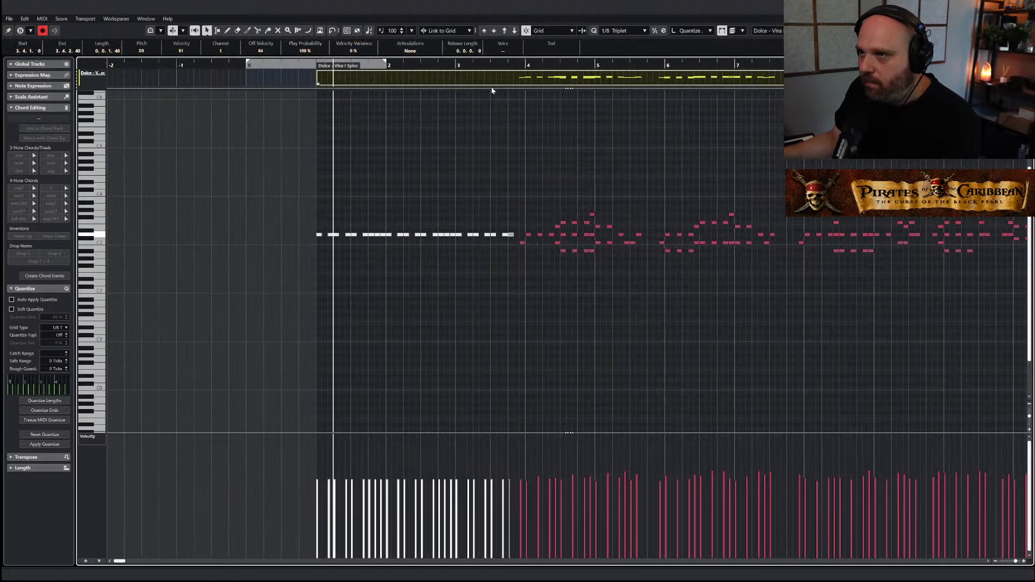
pyautogui.rightClick(528, 181)
pyautogui.click(576, 179)
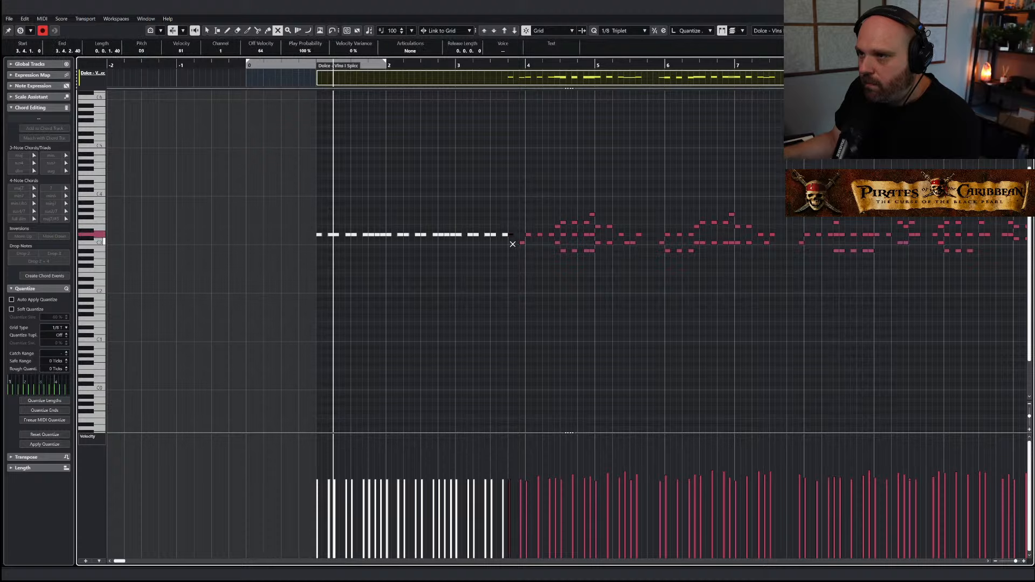
pyautogui.press('1')
pyautogui.press('space')
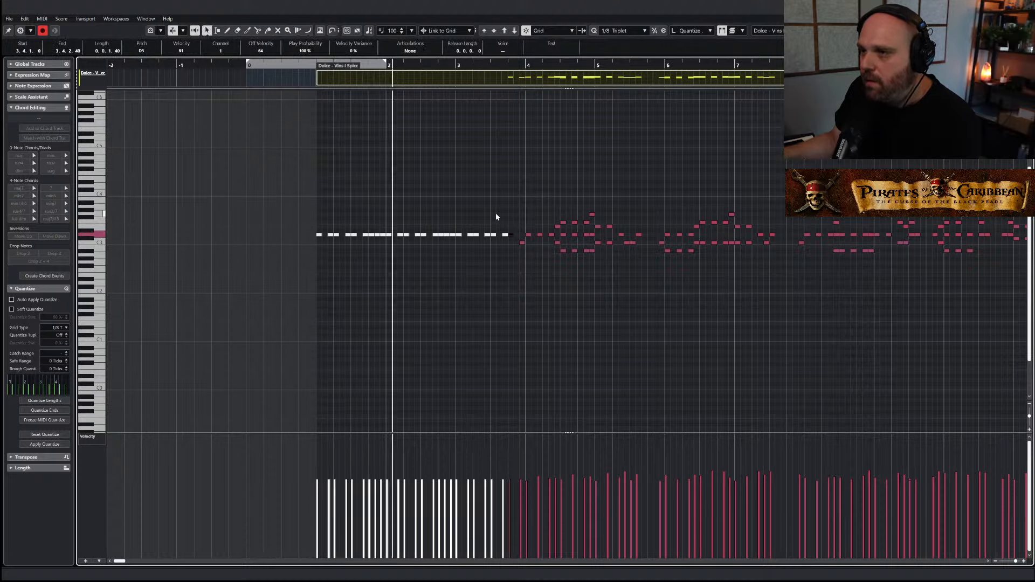
# Delete the harmony notes beneath the melody in the second half of bar 4 of the Vlns I Spicc part
pyautogui.press('5')
pyautogui.rightClick(623, 262)
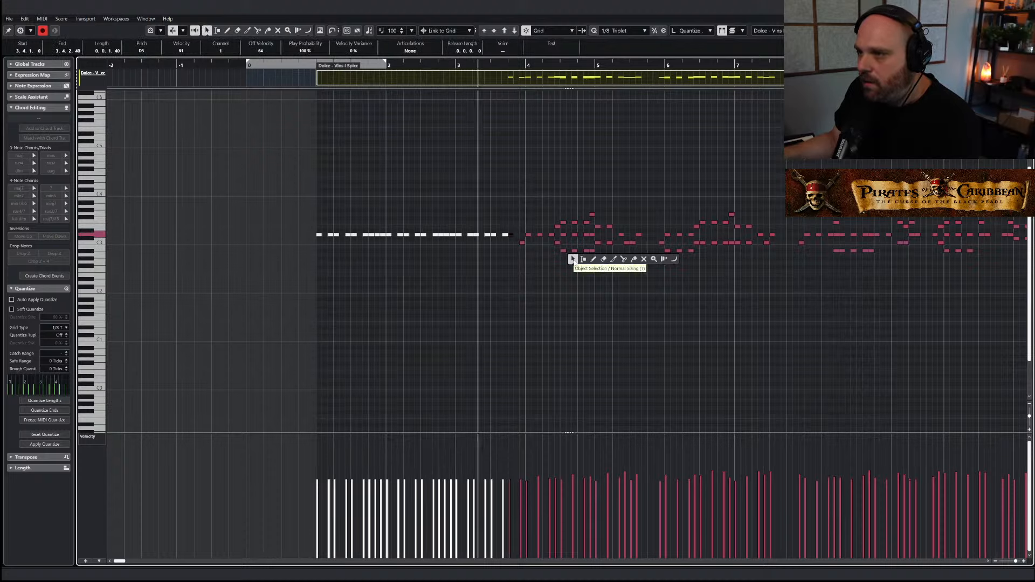
pyautogui.click(572, 259)
pyautogui.click(590, 251)
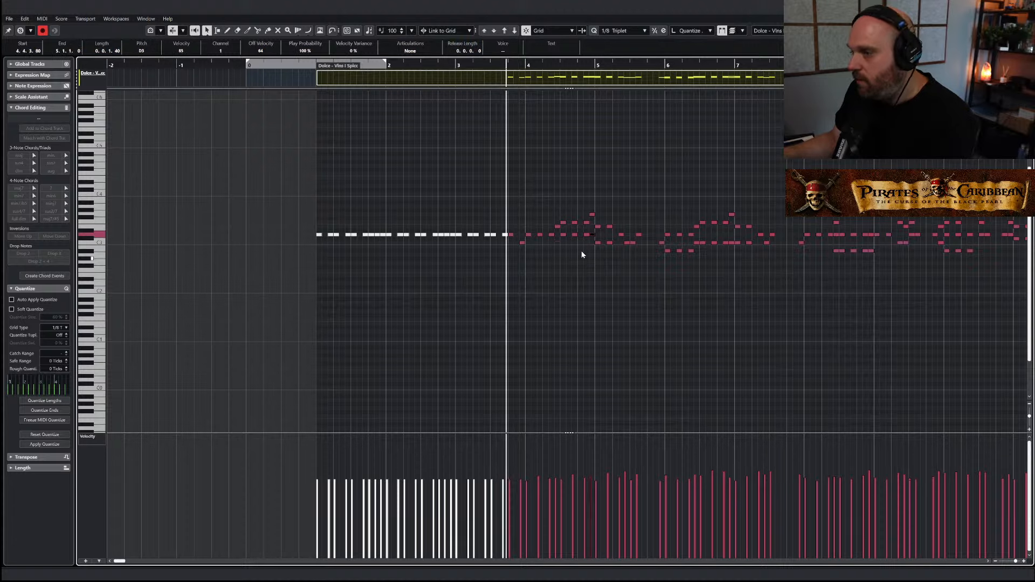
pyautogui.moveTo(590, 243); pyautogui.dragTo(562, 235)
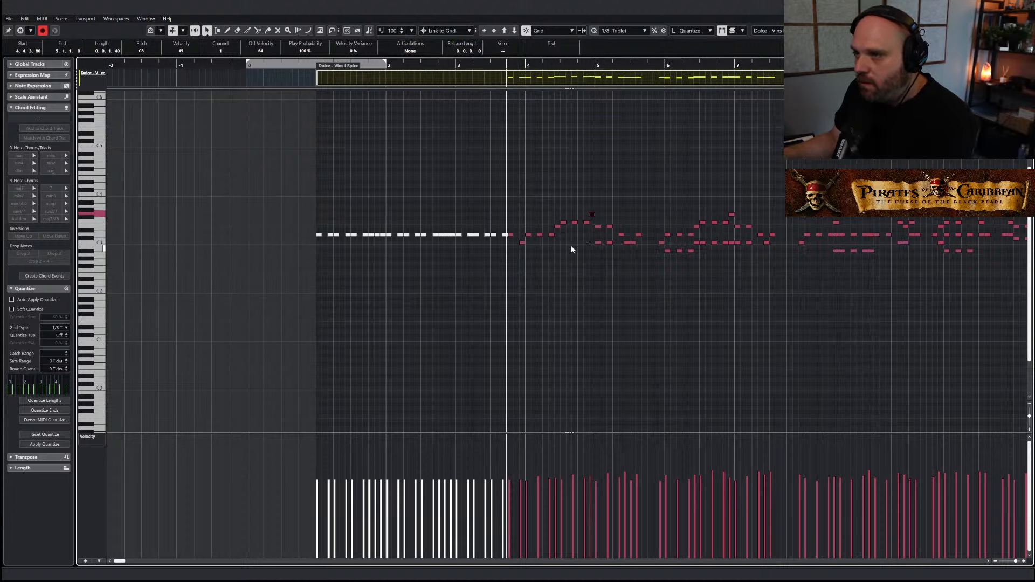
pyautogui.press('Delete')
# Draw an A2 pickup note just before bar 4 and mute the last repeated D3 that precedes it
pyautogui.click(511, 236)
pyautogui.press('8')
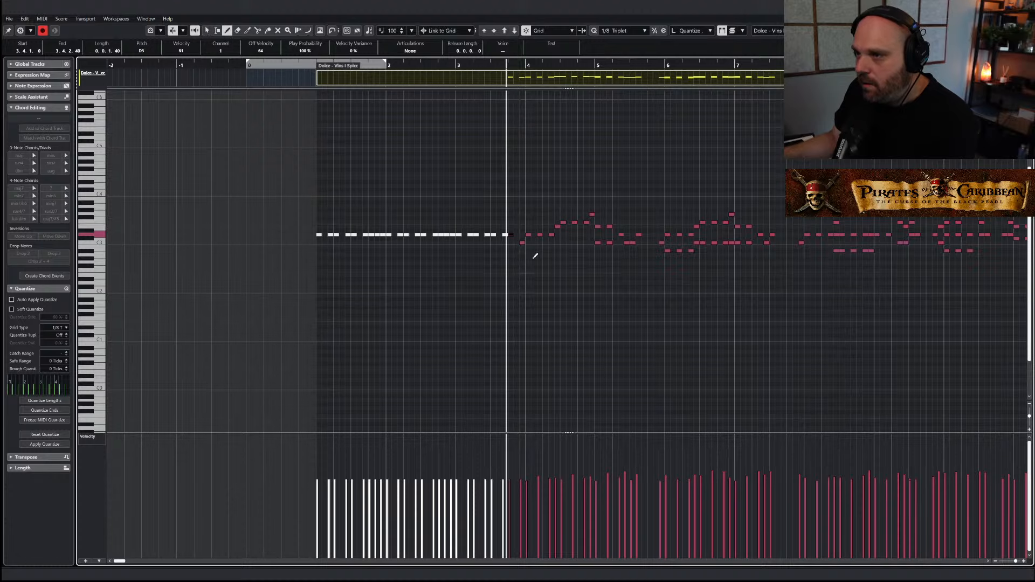
pyautogui.click(521, 254)
pyautogui.rightClick(510, 230)
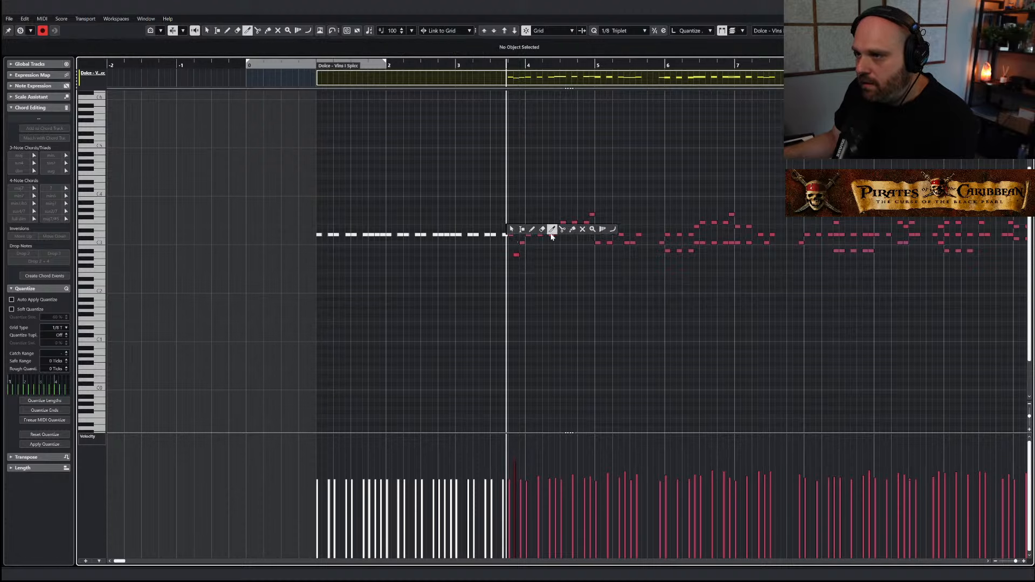
pyautogui.click(512, 229)
pyautogui.click(510, 235)
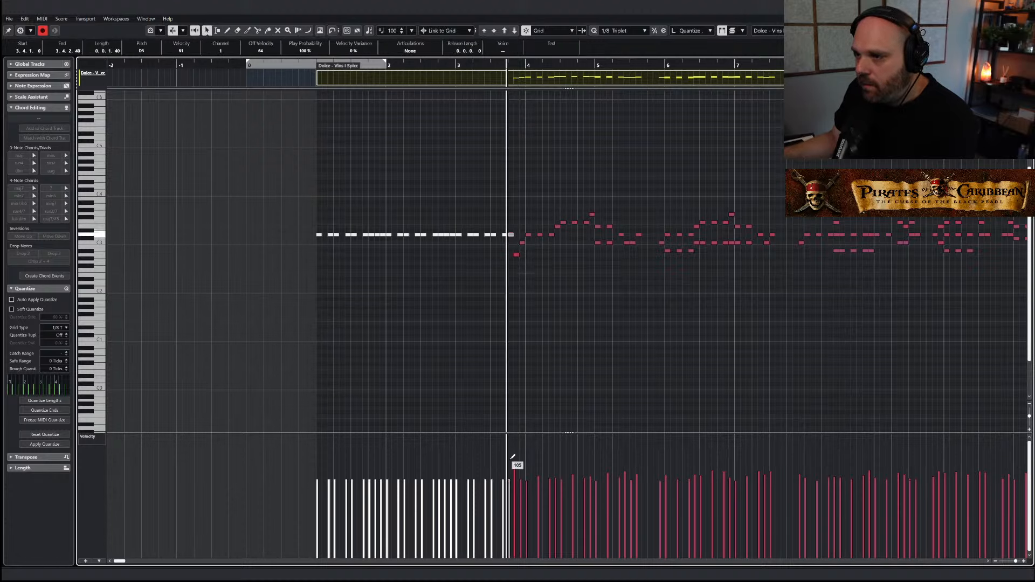
# Slightly raise the velocities of all notes from the pickup before bar 4 to the end of the Vlns I Spicc part
pyautogui.scroll(-6, 623, 287)
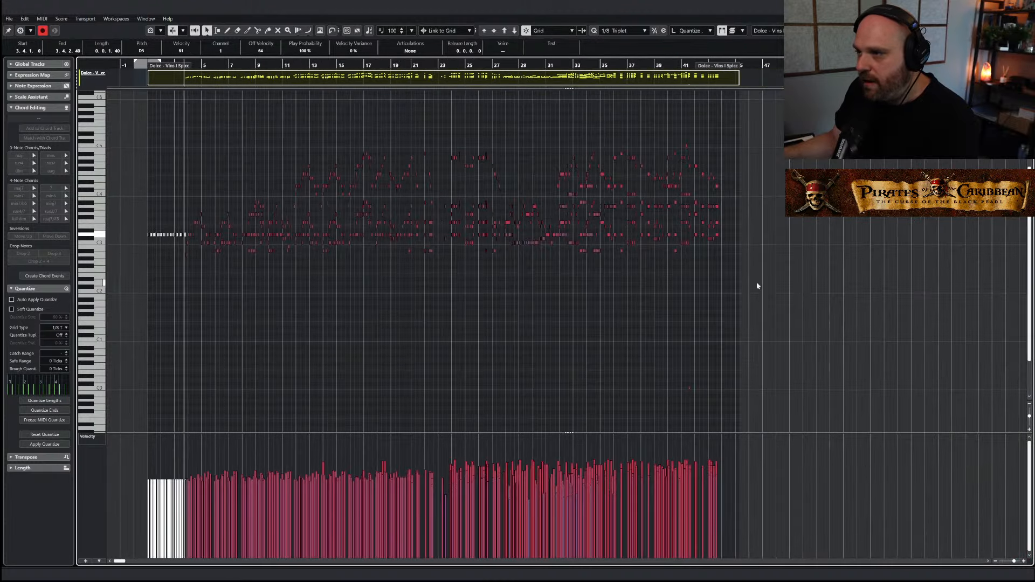
pyautogui.moveTo(798, 288); pyautogui.dragTo(185, 146)
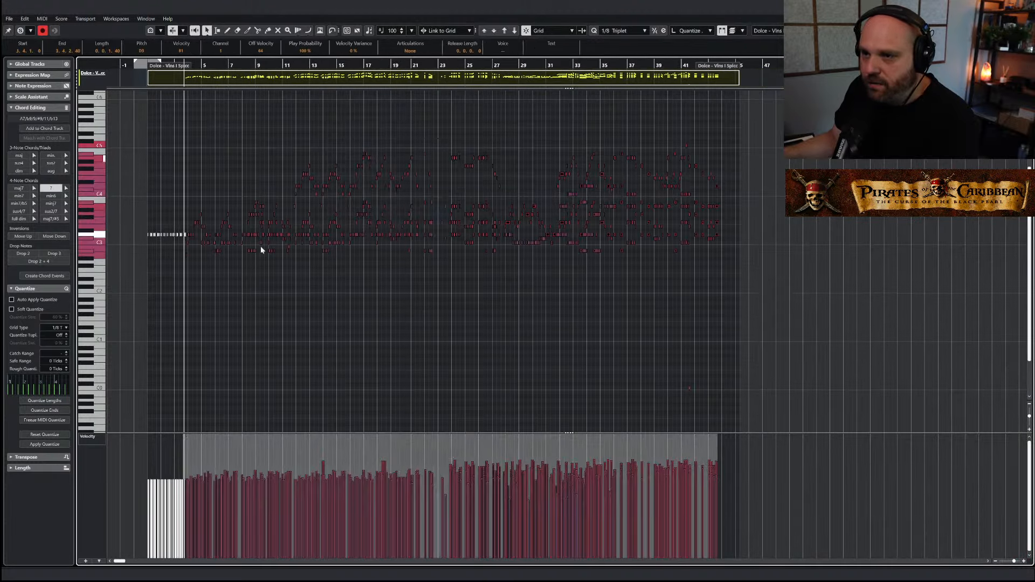
pyautogui.moveTo(450, 437); pyautogui.dragTo(450, 424)
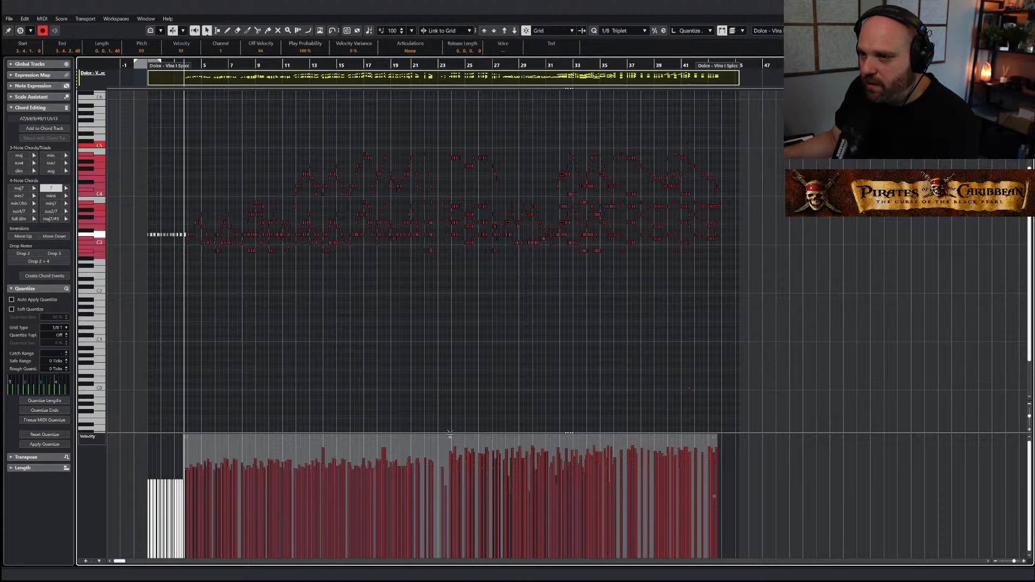
pyautogui.moveTo(716, 488); pyautogui.dragTo(678, 495)
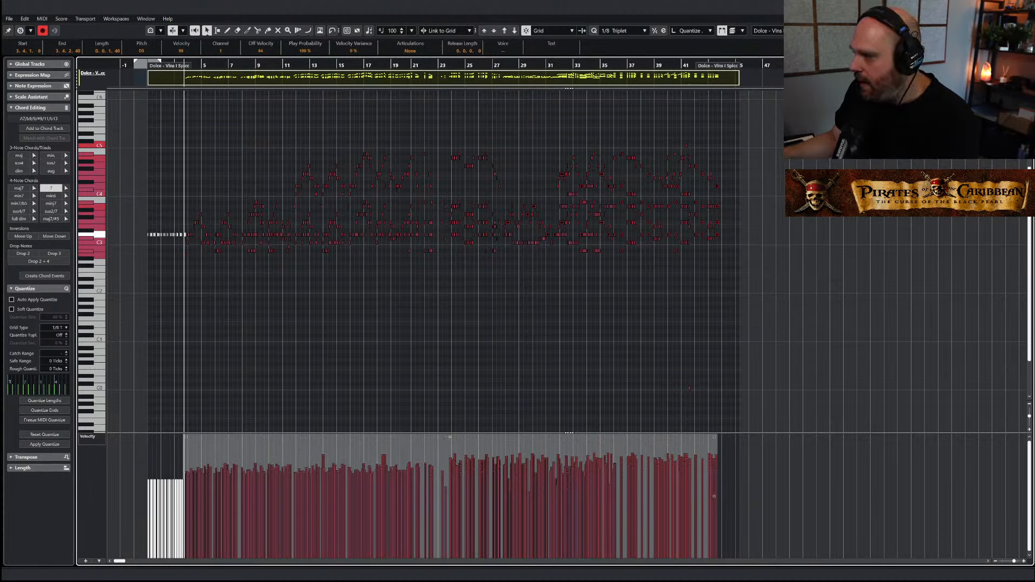
# Delete the harmony notes beneath the melody in bars 5 to 7, leaving a single Violins I line there
pyautogui.press('h')
pyautogui.press('h')
pyautogui.press('h')
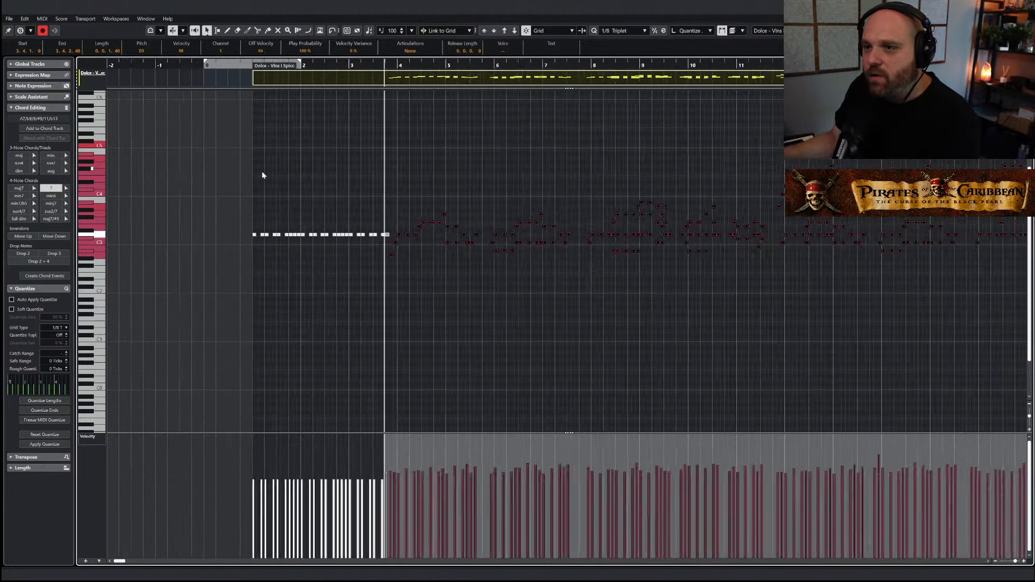
pyautogui.press('h')
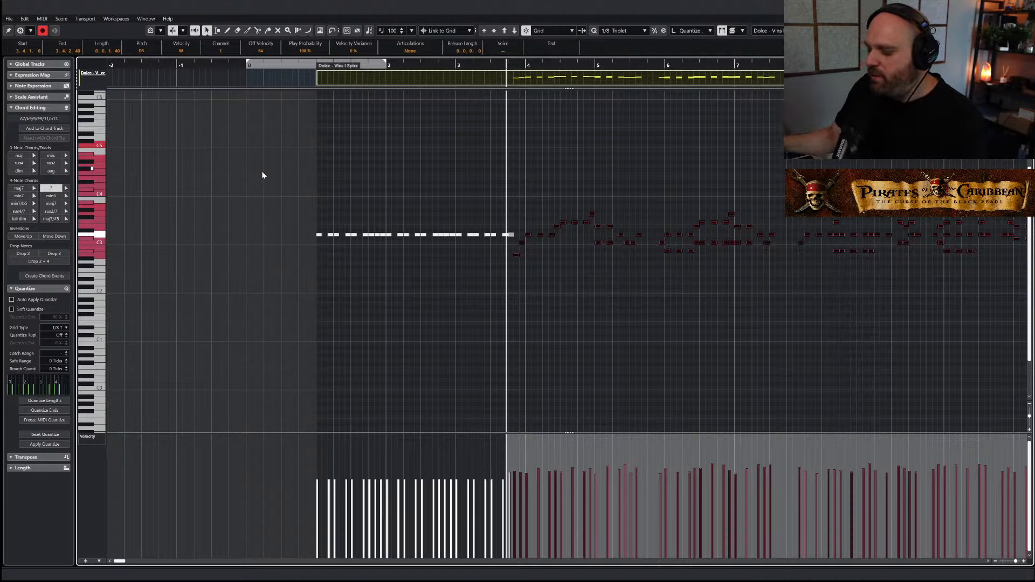
pyautogui.click(584, 247)
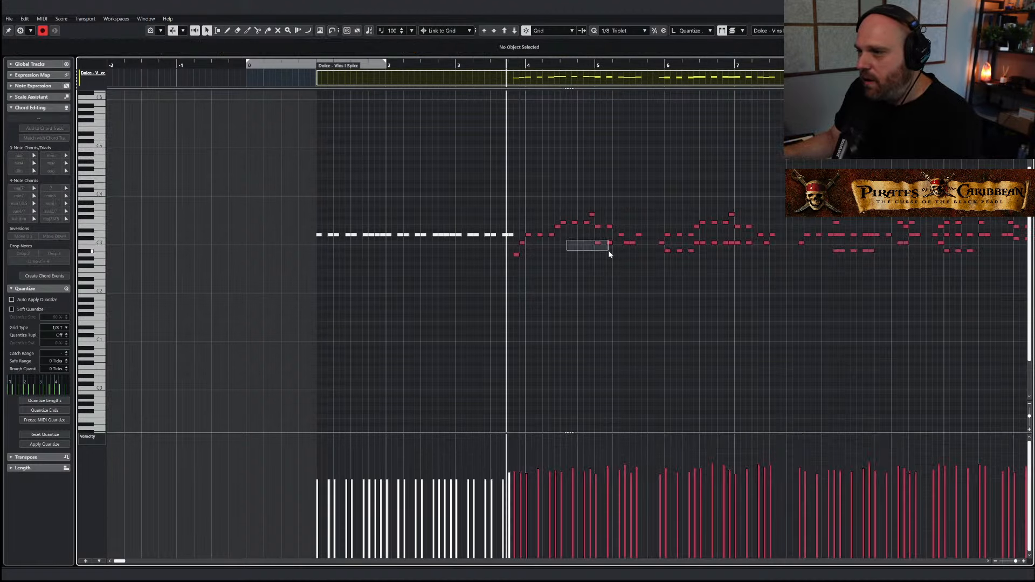
pyautogui.moveTo(608, 250); pyautogui.dragTo(610, 251)
pyautogui.press('Up')
pyautogui.press('Up')
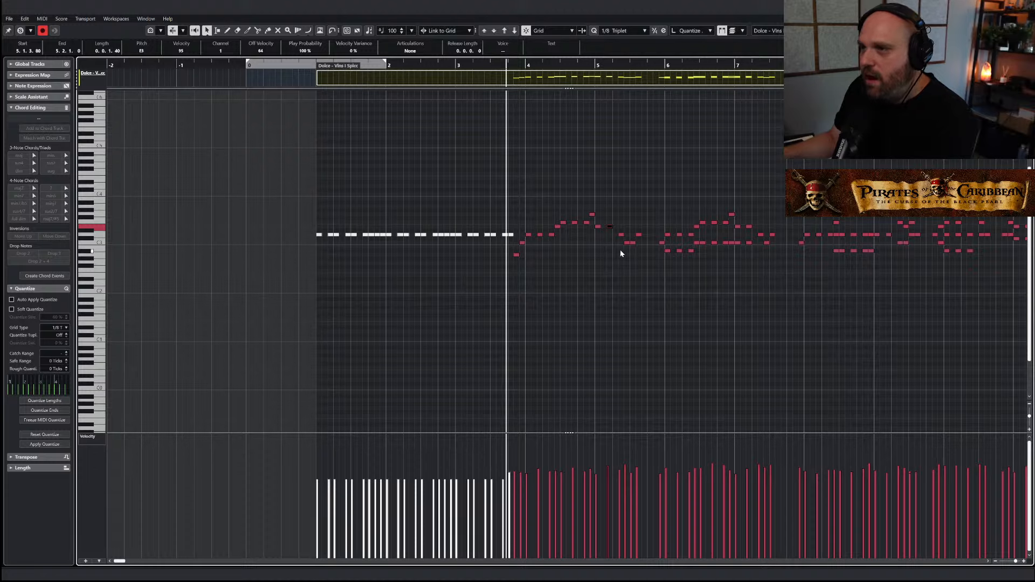
pyautogui.moveTo(774, 261); pyautogui.dragTo(674, 258)
pyautogui.moveTo(773, 256); pyautogui.dragTo(693, 276)
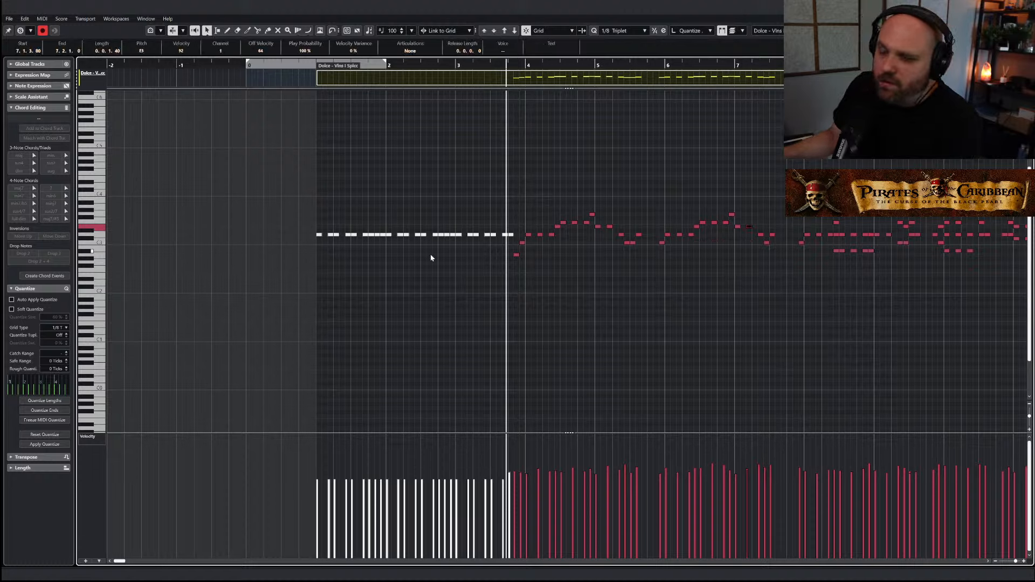
# Draw an A2 pickup note just before bar 6 of the Vlns I Spicc part and raise the velocities of the pickup notes there
pyautogui.press('space')
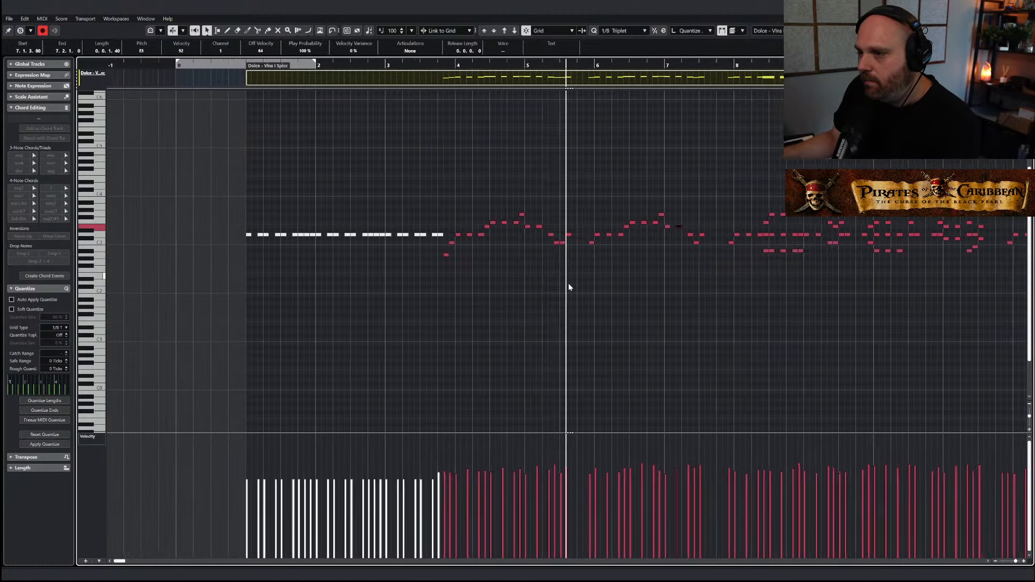
pyautogui.press('space')
pyautogui.press('h')
pyautogui.press('h')
pyautogui.press('h')
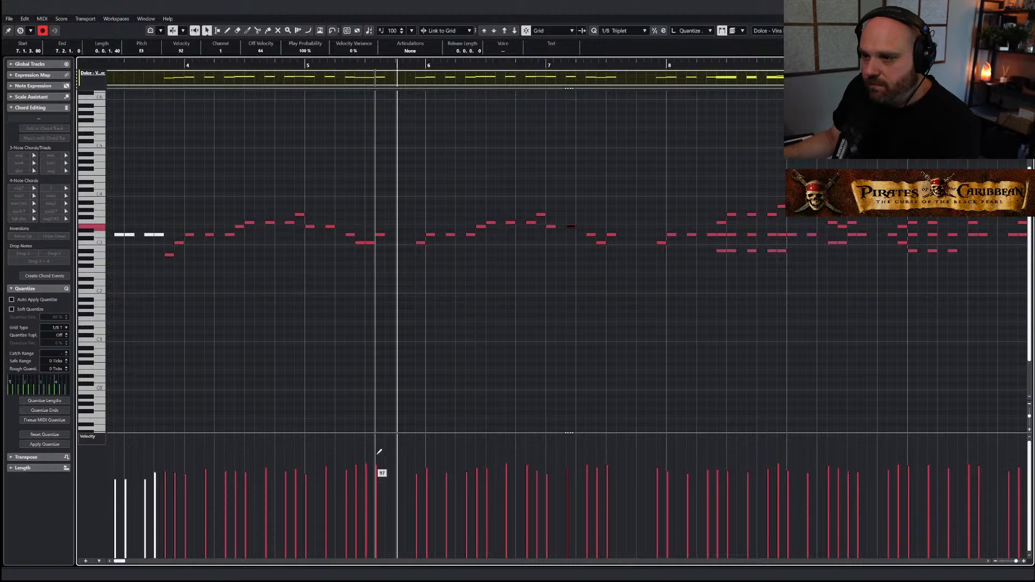
pyautogui.click(309, 65)
pyautogui.press('space')
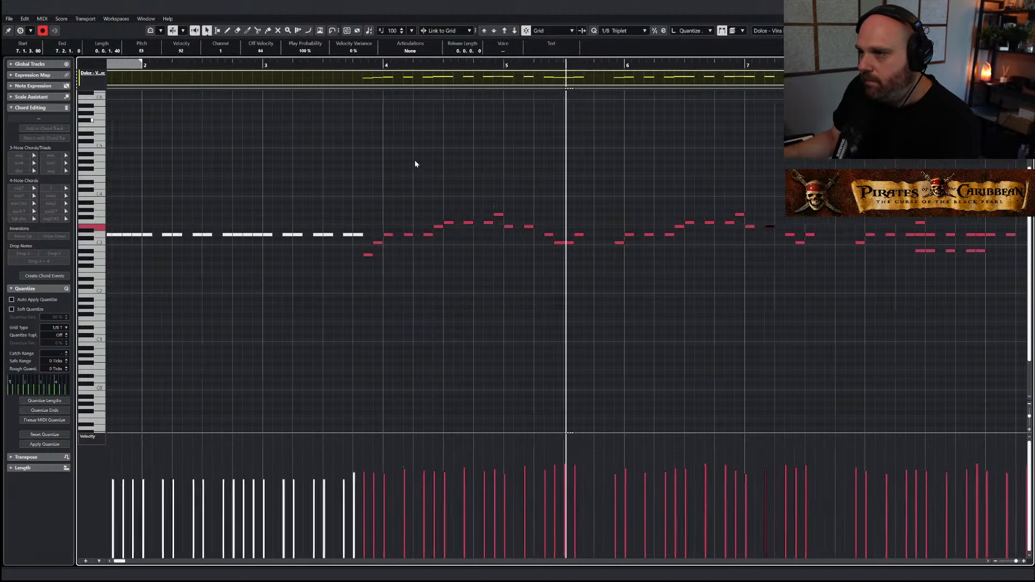
pyautogui.click(540, 241)
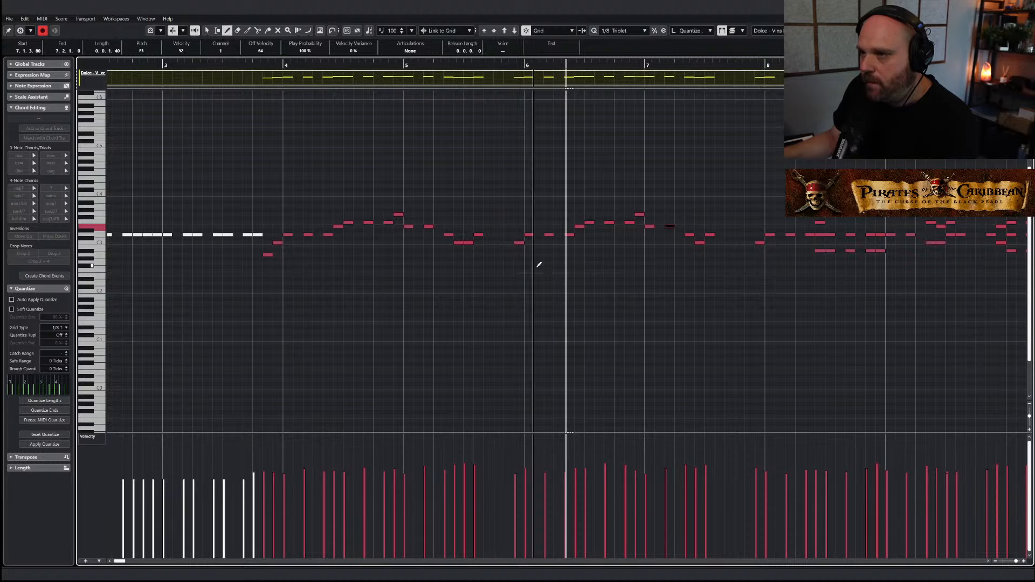
pyautogui.moveTo(527, 461)
pyautogui.mouseDown()
pyautogui.moveTo(510, 470)
pyautogui.moveTo(525, 469)
pyautogui.mouseUp()
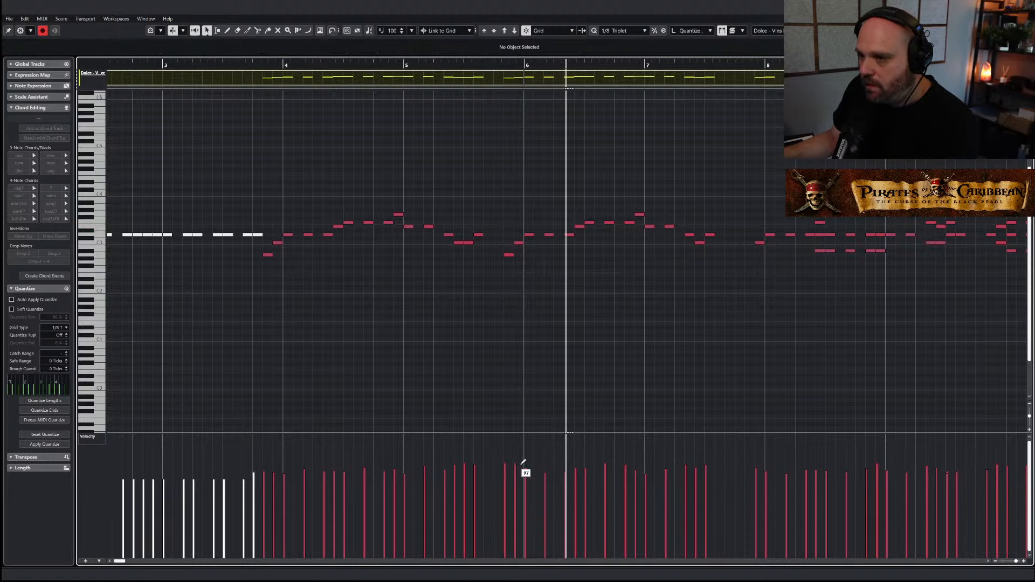
pyautogui.click(287, 64)
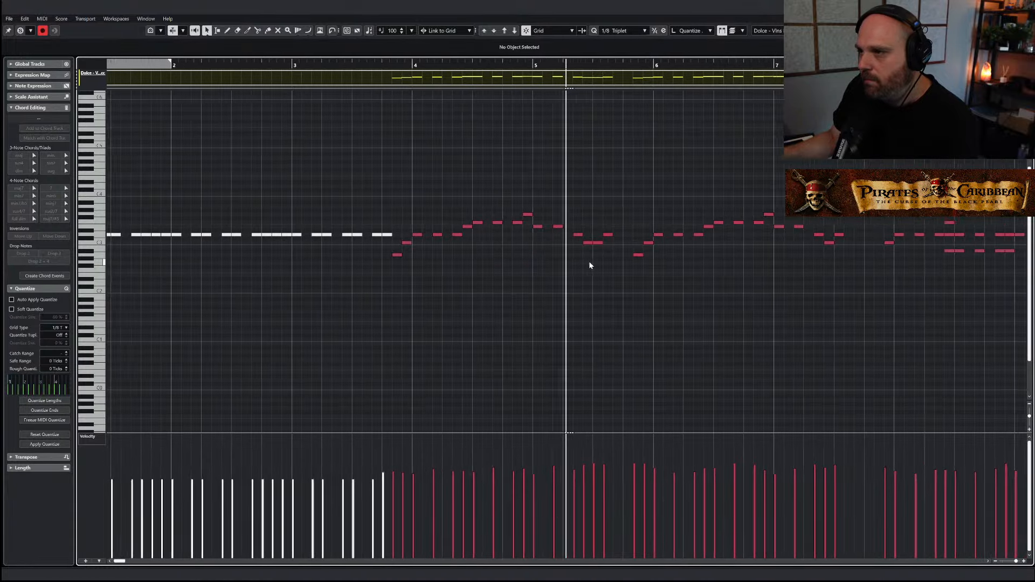
# Delete the harmony notes beneath the melody in bars 8 and 9 of the Vlns I Spicc part
pyautogui.press('g')
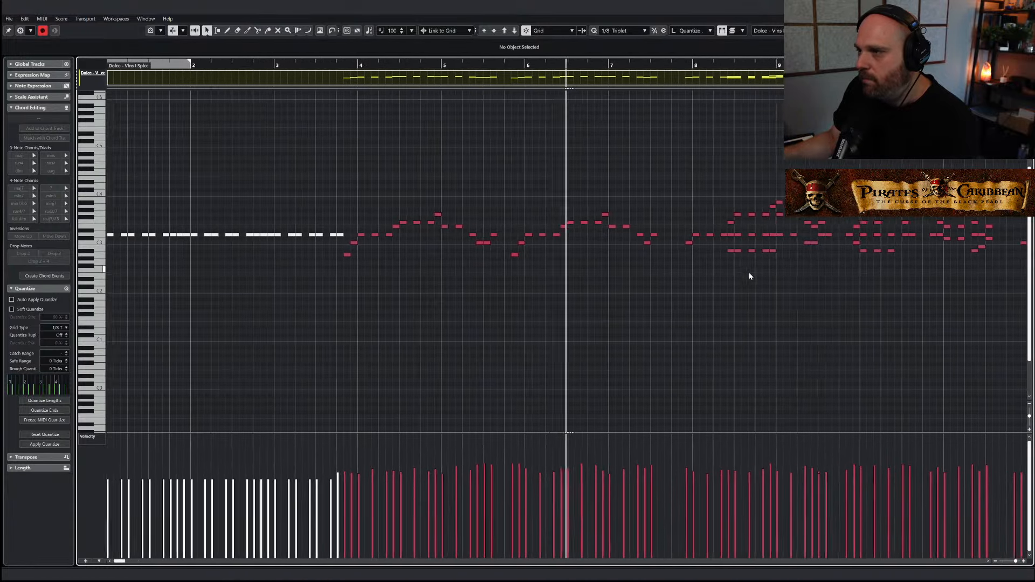
pyautogui.press('h')
pyautogui.press('h')
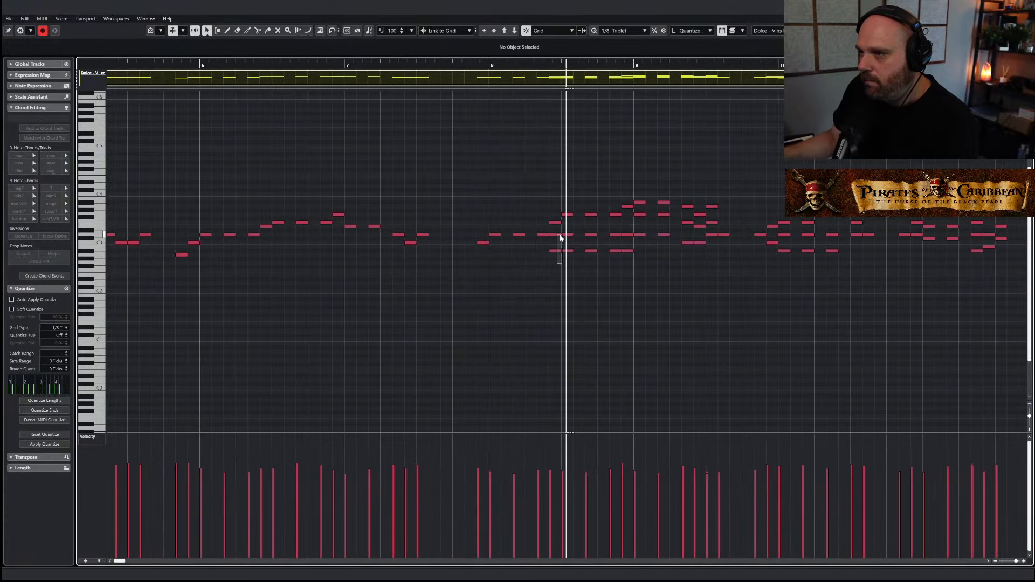
pyautogui.press('Delete')
pyautogui.moveTo(624, 236); pyautogui.dragTo(708, 219)
pyautogui.press('Delete')
pyautogui.press('Delete')
pyautogui.press('Delete')
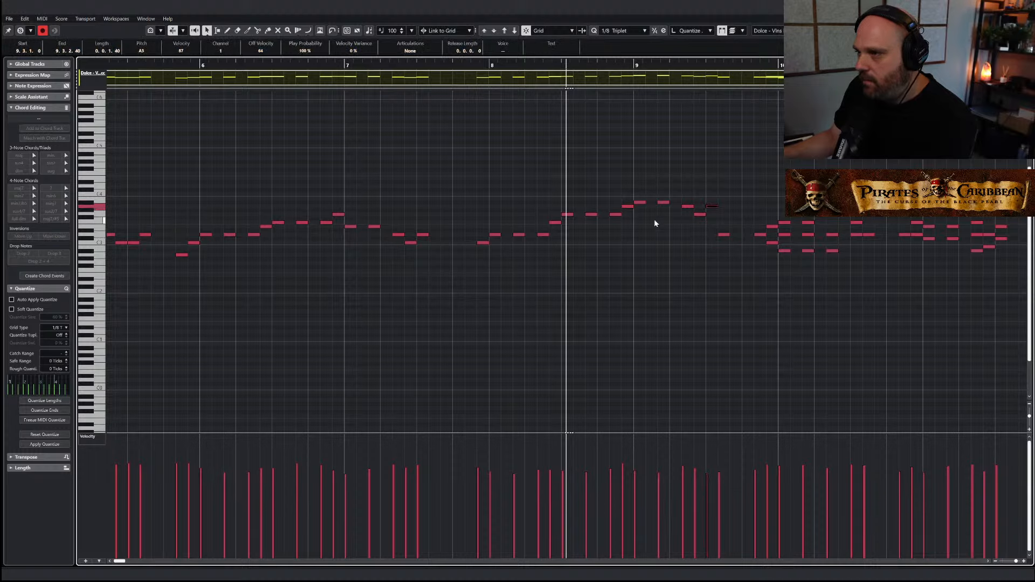
# Delete the harmony notes beneath the melody in bar 10, including those at its pickup
pyautogui.press('space')
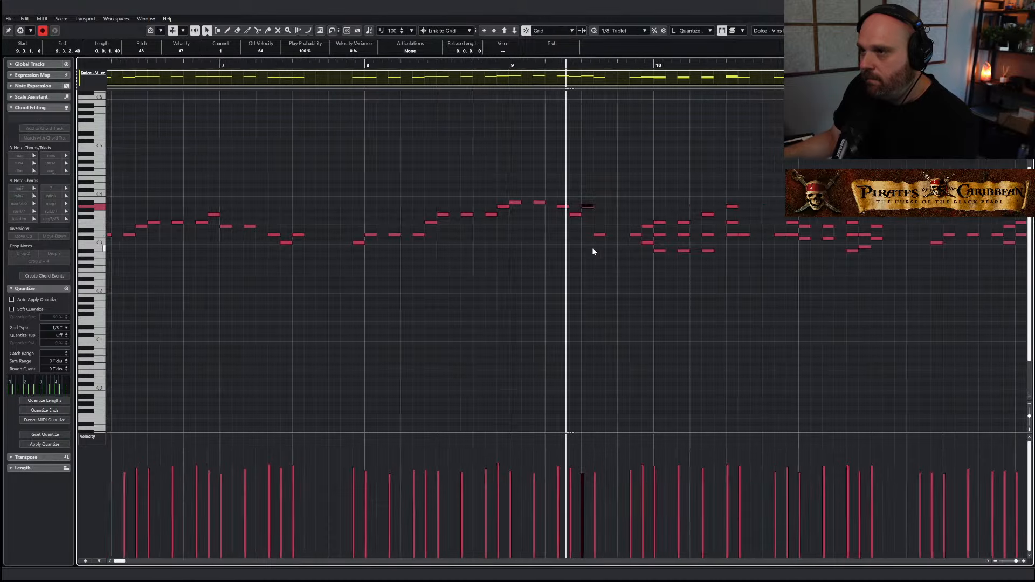
pyautogui.moveTo(578, 231); pyautogui.dragTo(667, 225)
pyautogui.press('Delete')
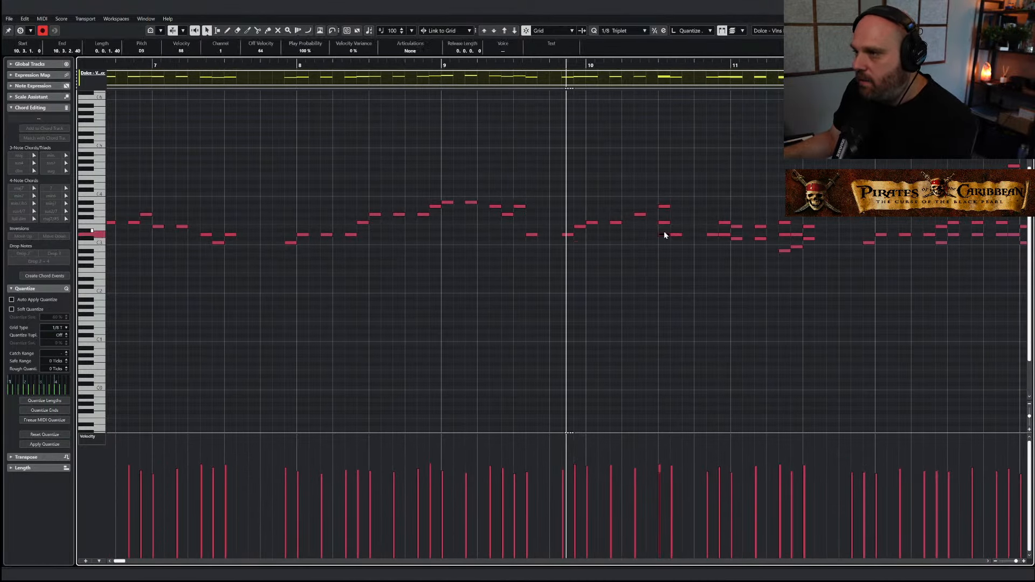
pyautogui.press('Delete')
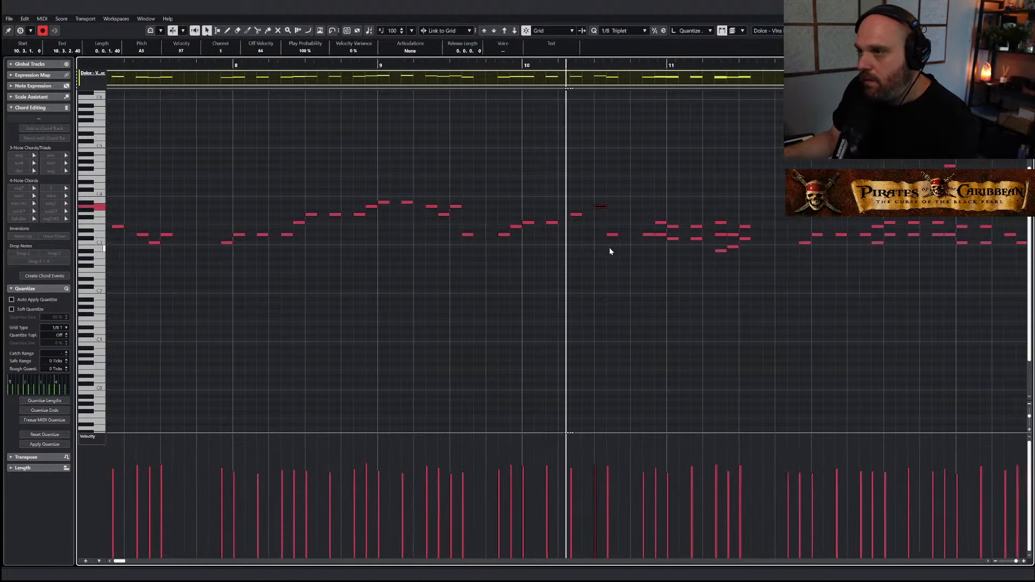
# Delete the harmony notes beneath the melody from the pickup before bar 11 through bar 11, keeping only the top line
pyautogui.click(572, 235)
pyautogui.click(591, 237)
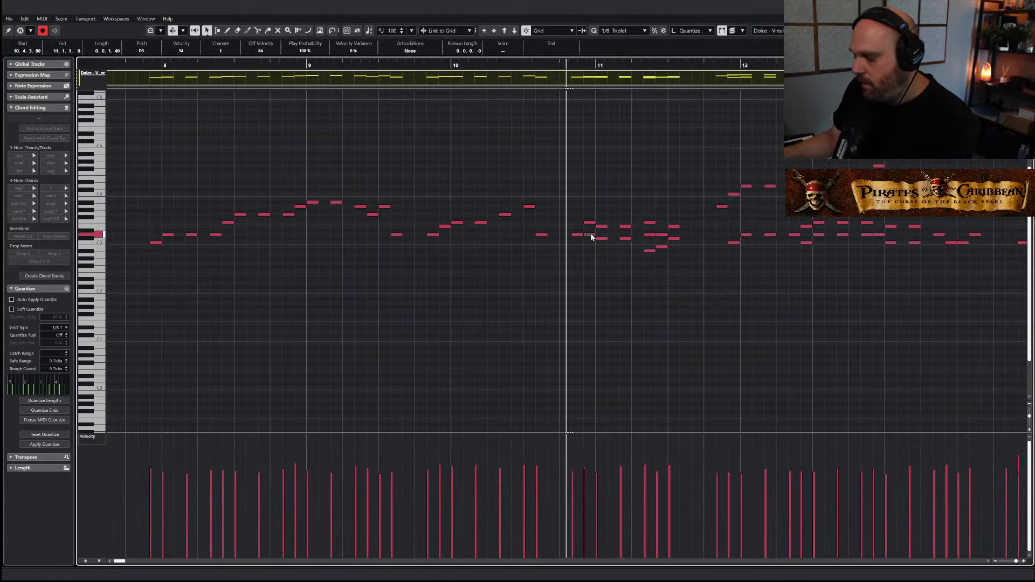
pyautogui.moveTo(594, 236); pyautogui.dragTo(670, 237)
pyautogui.press('Delete')
pyautogui.press('Delete')
pyautogui.click(661, 247)
pyautogui.press('Delete')
pyautogui.press('space')
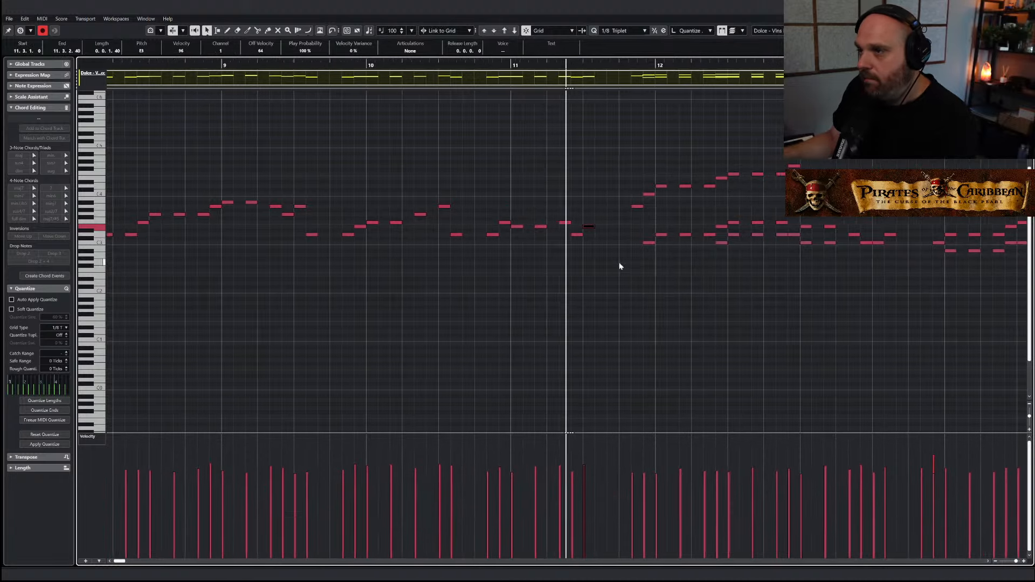
# Delete all lower harmony notes from the pickup before bar 12 through bar 13 and listen to the remaining melody
pyautogui.press('space')
pyautogui.moveTo(515, 224); pyautogui.dragTo(739, 282)
pyautogui.press('Delete')
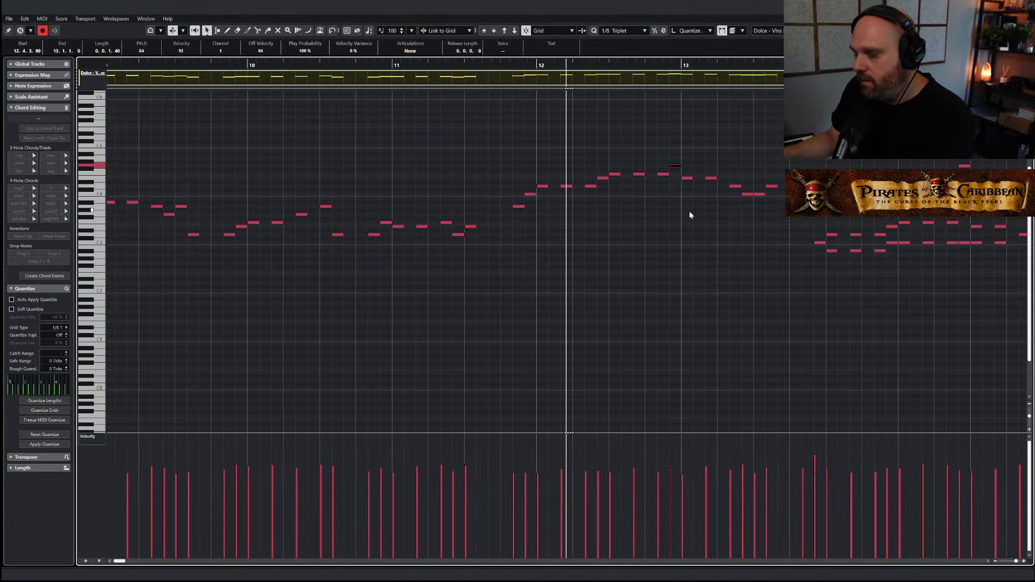
pyautogui.press('space')
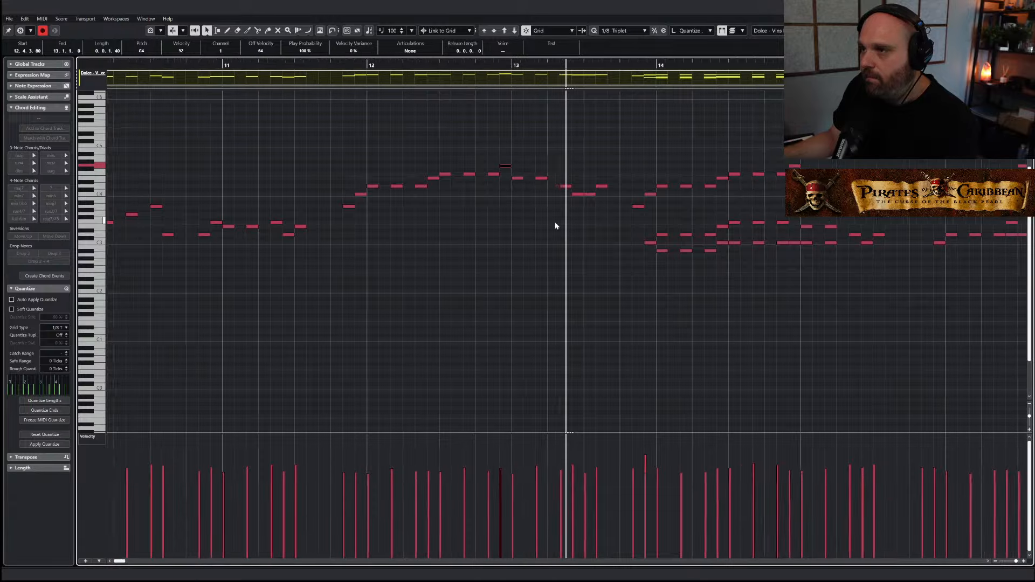
# Slightly raise the velocities of all notes from the pickup before bar 12 to the end of the part
pyautogui.press('g')
pyautogui.moveTo(466, 166); pyautogui.dragTo(335, 149)
pyautogui.press('g')
pyautogui.press('g')
pyautogui.press('g')
pyautogui.press('g')
pyautogui.moveTo(582, 437); pyautogui.dragTo(581, 435)
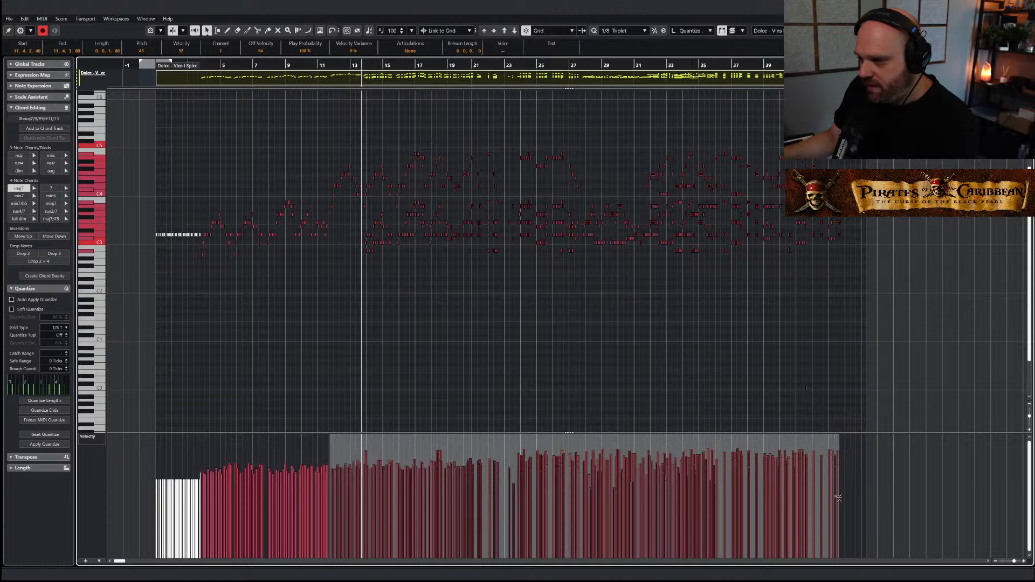
pyautogui.moveTo(839, 497); pyautogui.dragTo(839, 500)
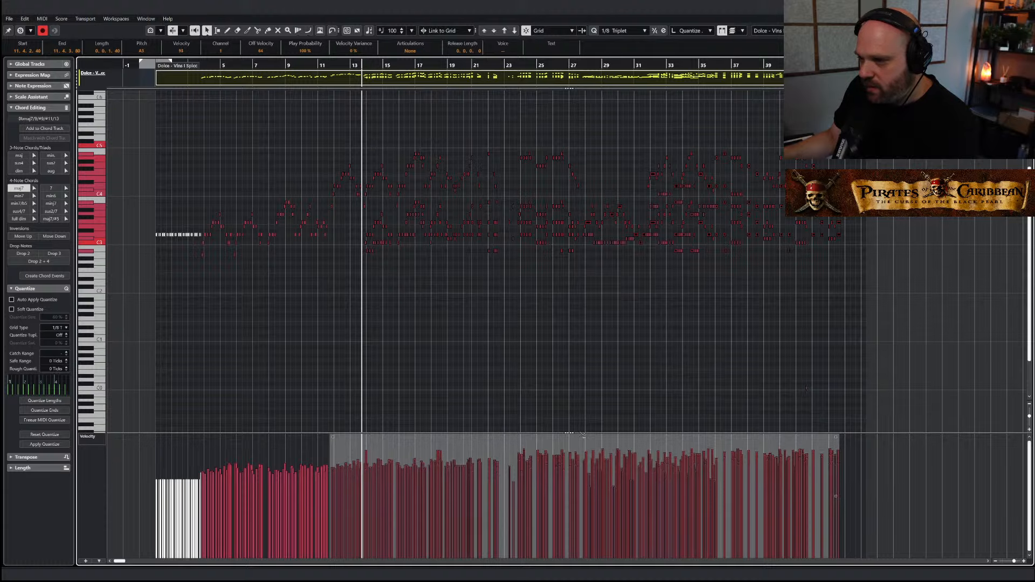
pyautogui.click(489, 286)
# Play back from bar 12 and delete the harmony notes beneath the melody from the pickup before bar 14 through bar 17
pyautogui.press('h')
pyautogui.press('h')
pyautogui.press('h')
pyautogui.press('h')
pyautogui.press('h')
pyautogui.press('h')
pyautogui.press('h')
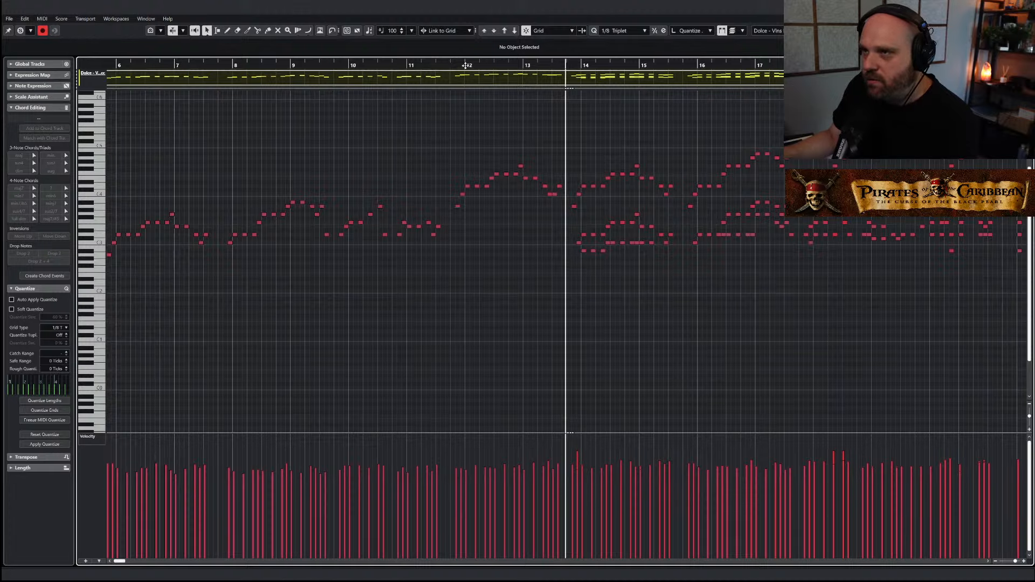
pyautogui.moveTo(466, 65); pyautogui.dragTo(566, 68)
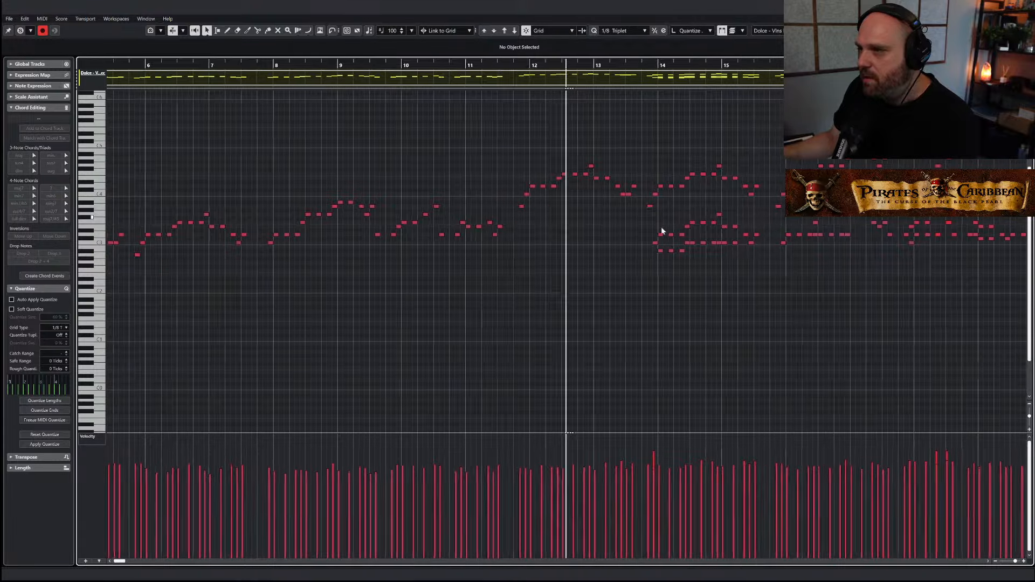
pyautogui.moveTo(647, 220); pyautogui.dragTo(749, 273)
pyautogui.press('Delete')
pyautogui.moveTo(688, 214); pyautogui.dragTo(818, 252)
pyautogui.press('Delete')
pyautogui.press('Delete')
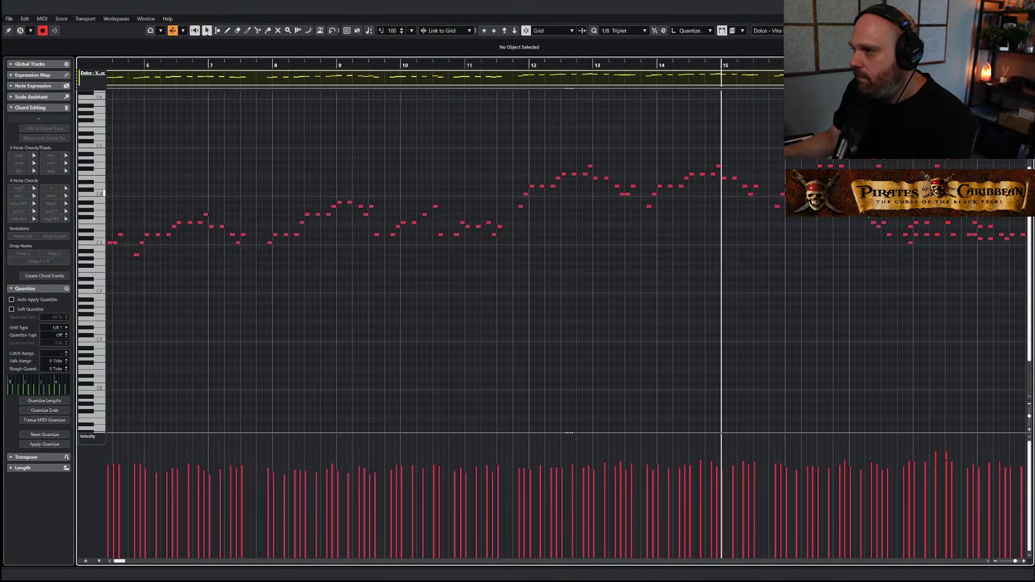
# Delete the harmony notes beneath the melody in bar 18, including its pickup and the pickup into bar 19
pyautogui.press('g')
pyautogui.press('h')
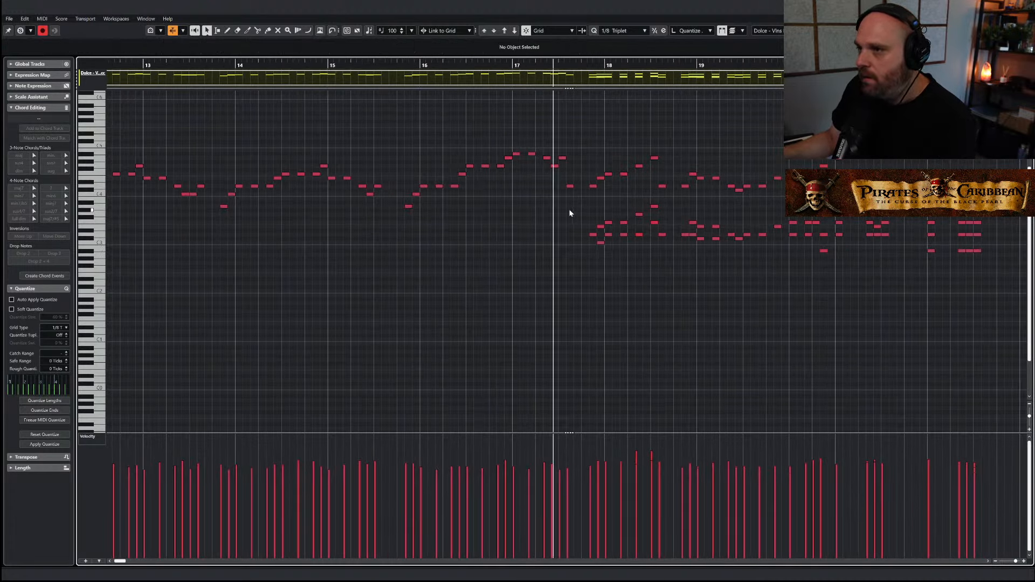
pyautogui.moveTo(570, 209); pyautogui.dragTo(658, 276)
pyautogui.press('Delete')
pyautogui.moveTo(630, 209); pyautogui.dragTo(692, 271)
pyautogui.press('Delete')
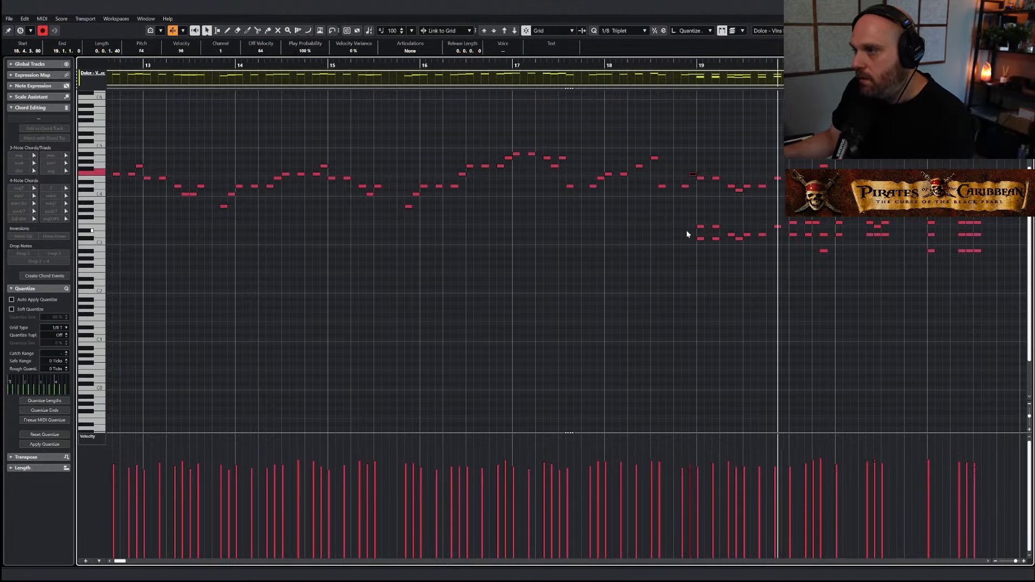
# Delete the harmony notes beneath the melody in bars 19 and 20 and on the first beat of bar 21
pyautogui.moveTo(689, 214); pyautogui.dragTo(722, 253)
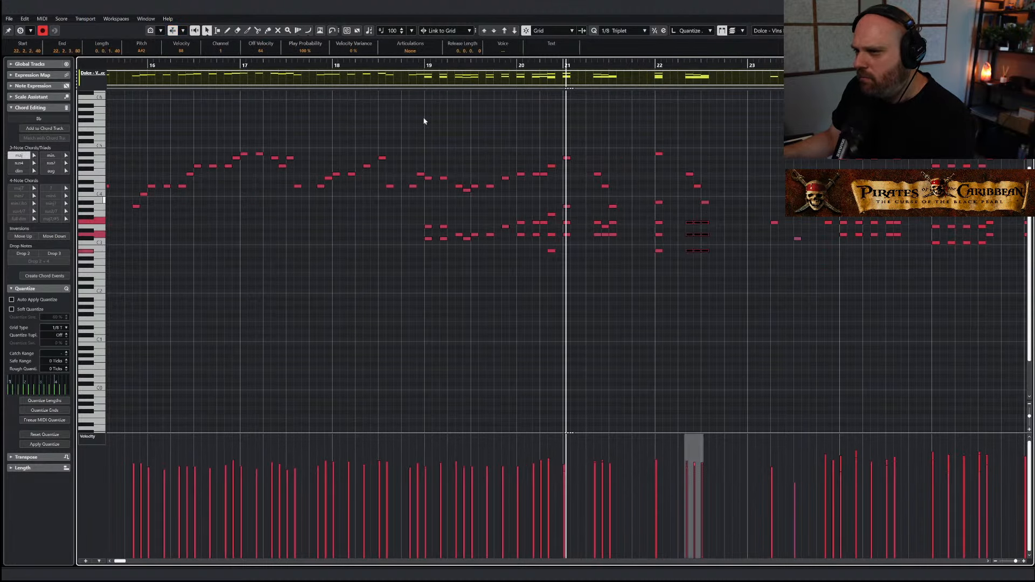
pyautogui.click(418, 70)
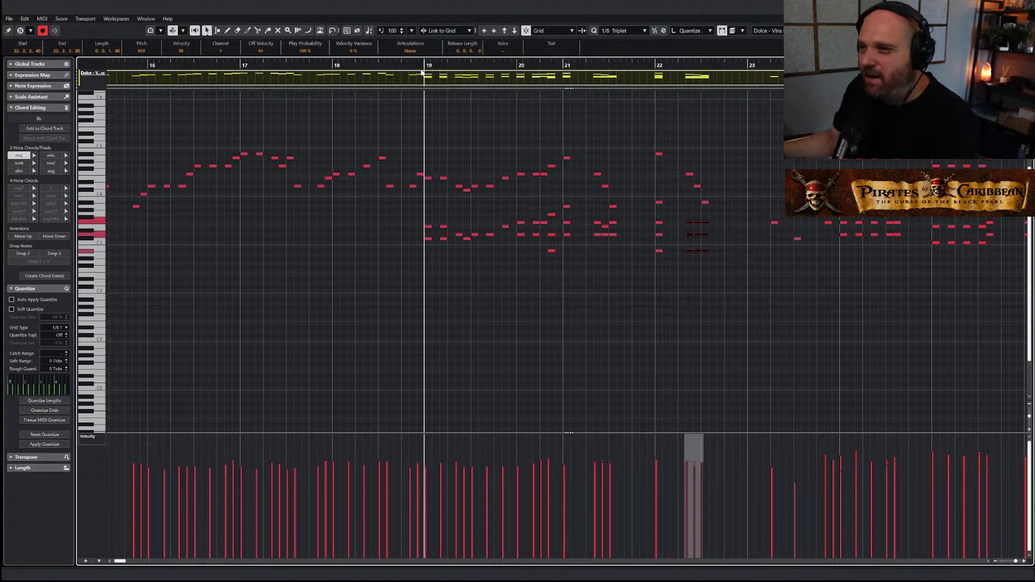
pyautogui.moveTo(553, 275); pyautogui.dragTo(572, 280)
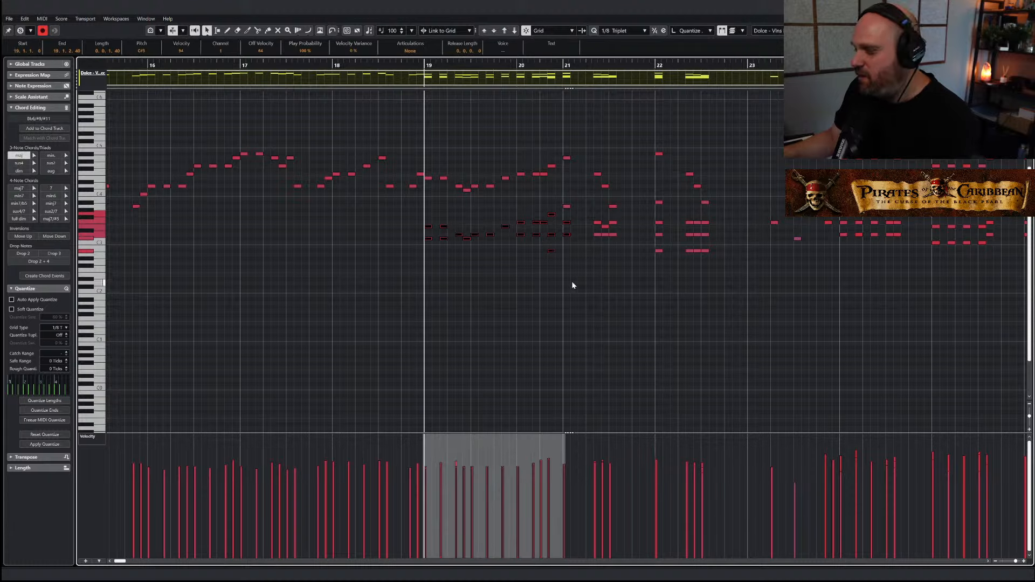
pyautogui.press('Delete')
pyautogui.press('space')
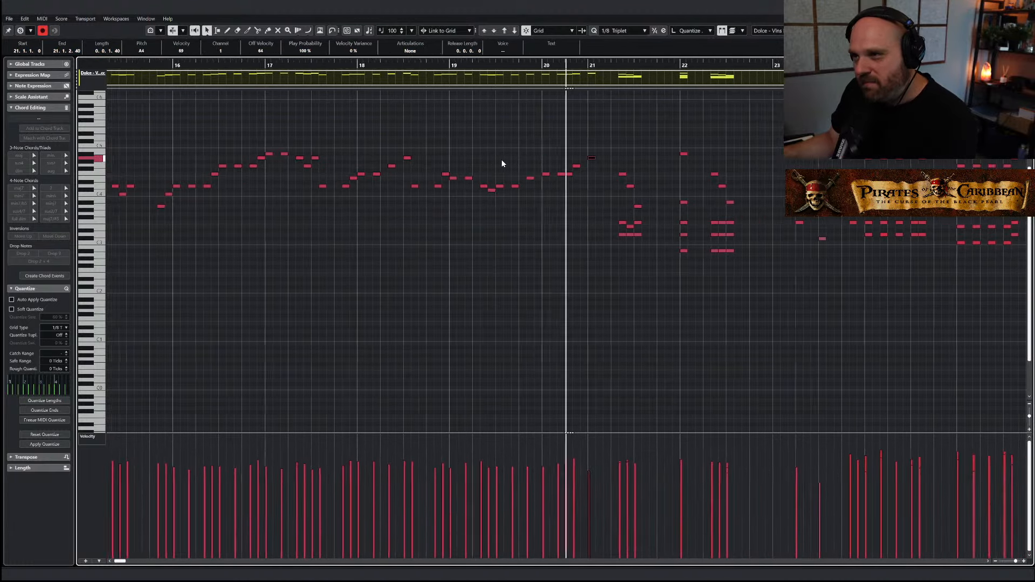
# Delete the remaining harmony notes beneath the melody in bars 21 and 22, leaving a single Violins I line
pyautogui.moveTo(562, 220); pyautogui.dragTo(586, 251)
pyautogui.press('Delete')
pyautogui.moveTo(606, 212); pyautogui.dragTo(691, 270)
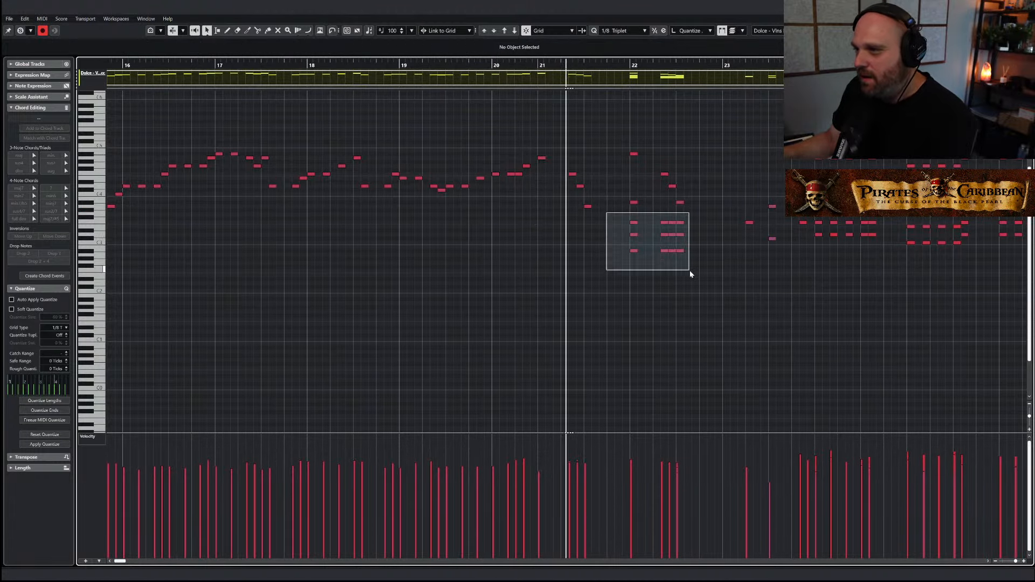
pyautogui.press('Delete')
pyautogui.moveTo(616, 186); pyautogui.dragTo(639, 210)
pyautogui.press('Delete')
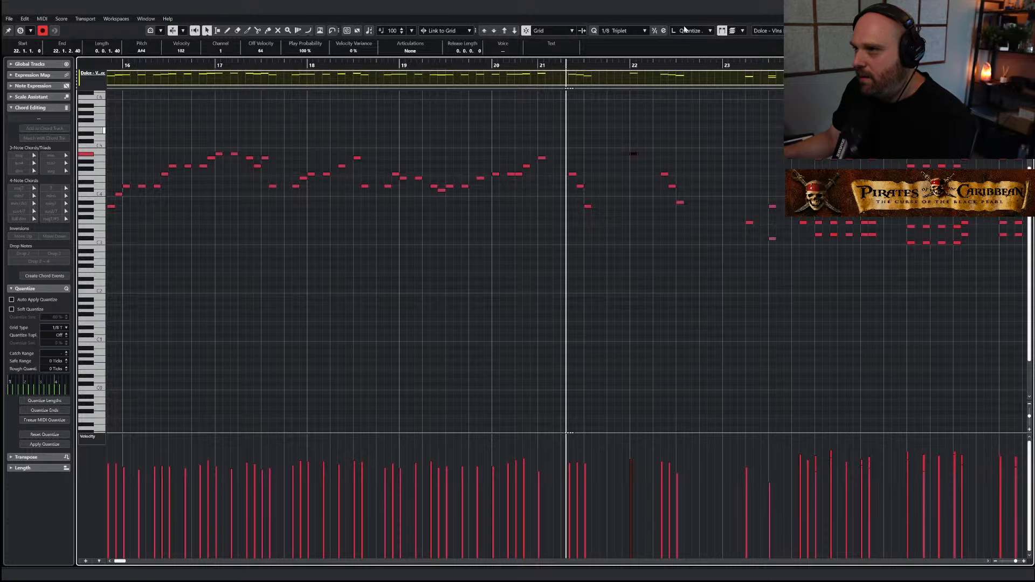
pyautogui.rightClick(603, 230)
pyautogui.click(602, 231)
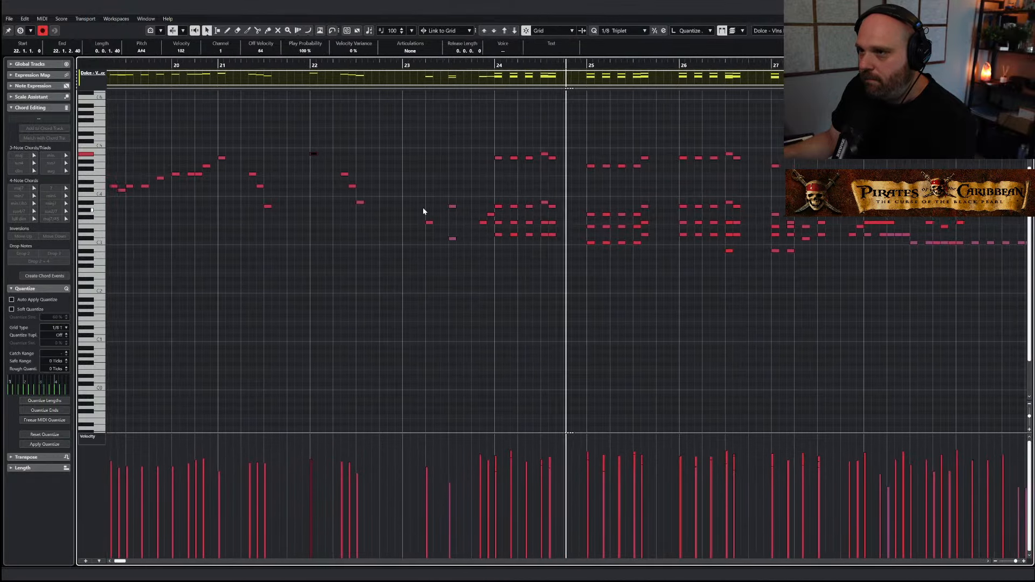
# Delete all notes in bar 23 and the harmony notes beneath the melody in bars 24 and 25
pyautogui.moveTo(392, 200); pyautogui.dragTo(585, 269)
pyautogui.press('Delete')
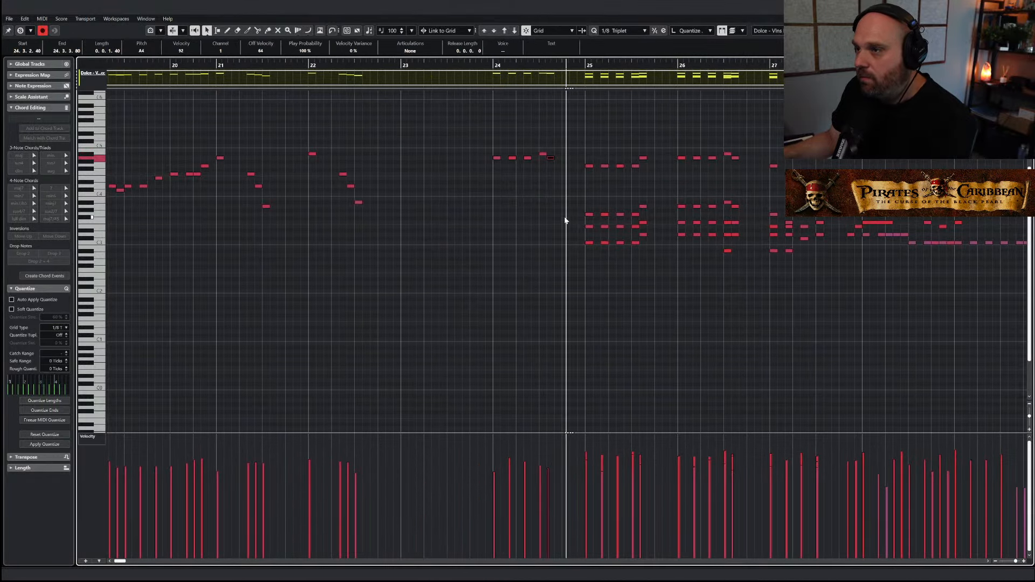
pyautogui.moveTo(564, 205); pyautogui.dragTo(665, 266)
pyautogui.press('Delete')
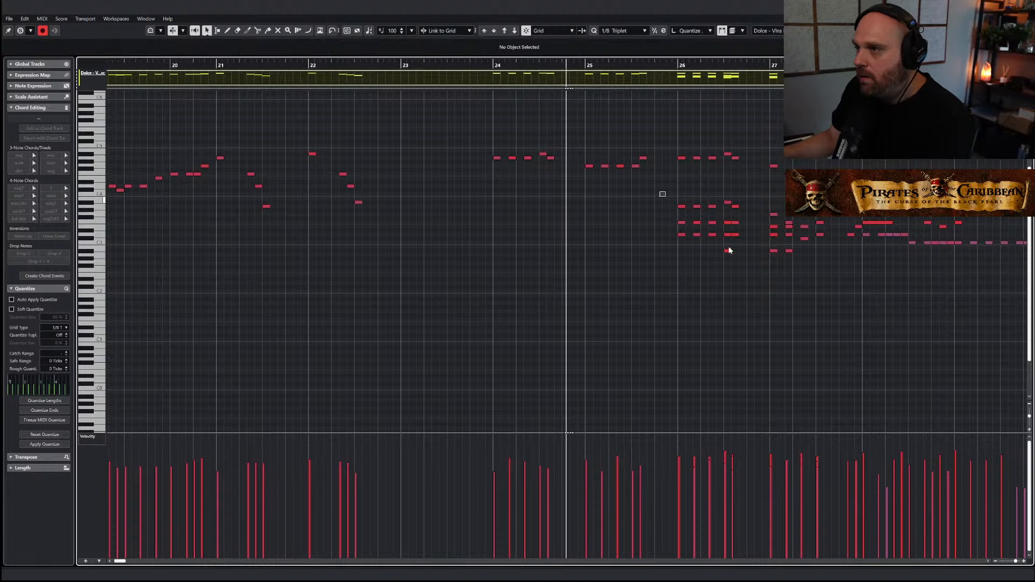
# Delete the harmony notes beneath the melody in bars 26 and 27, and play back the passage up to bar 27
pyautogui.moveTo(659, 192); pyautogui.dragTo(805, 295)
pyautogui.press('Delete')
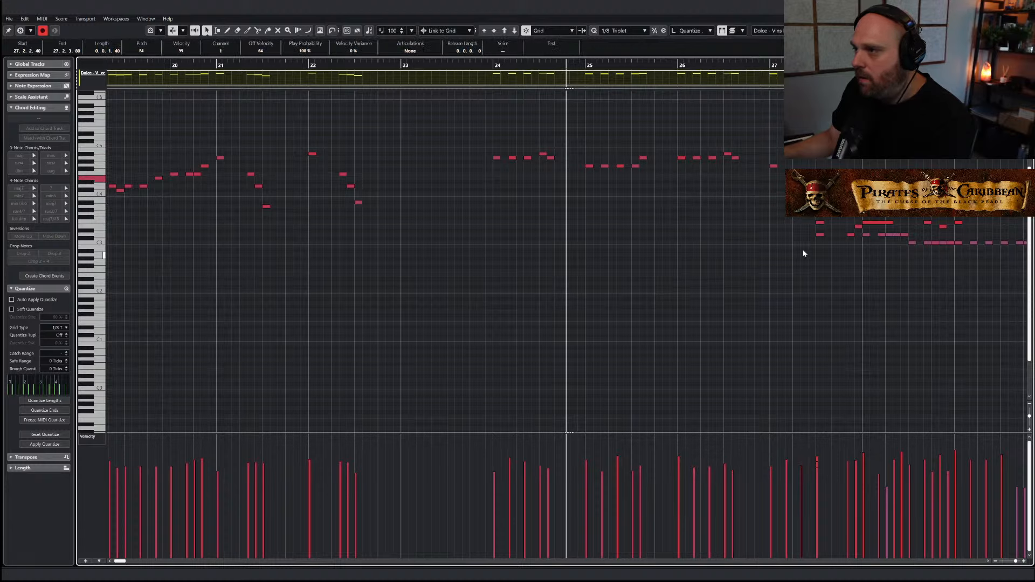
pyautogui.click(816, 244)
pyautogui.moveTo(823, 252); pyautogui.dragTo(816, 248)
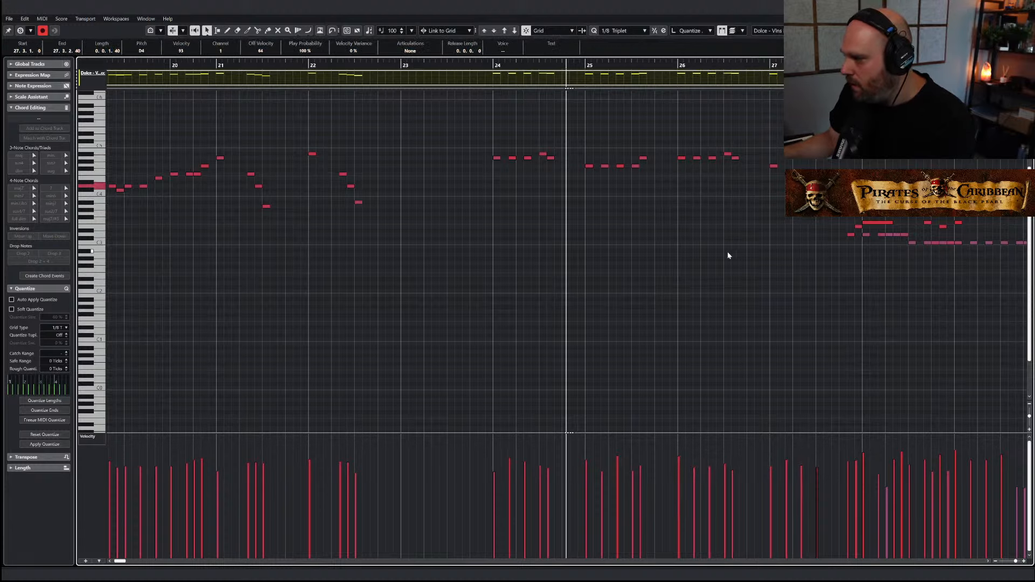
pyautogui.press('space')
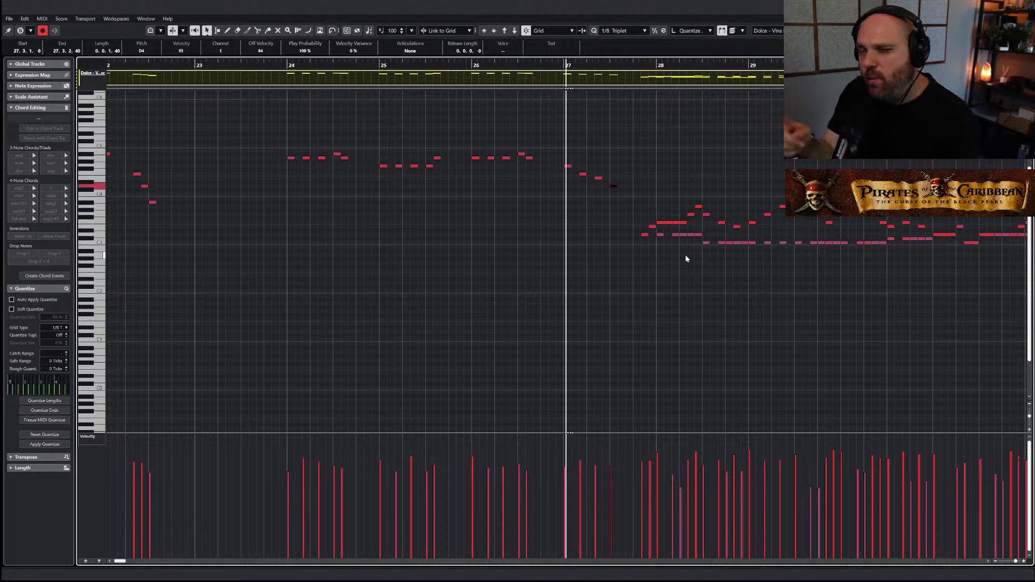
# Delete the harmony notes beneath the melody in bars 28 to 30, leaving a single Violins I line
pyautogui.moveTo(648, 255); pyautogui.dragTo(720, 261)
pyautogui.click(689, 258)
pyautogui.press('Delete')
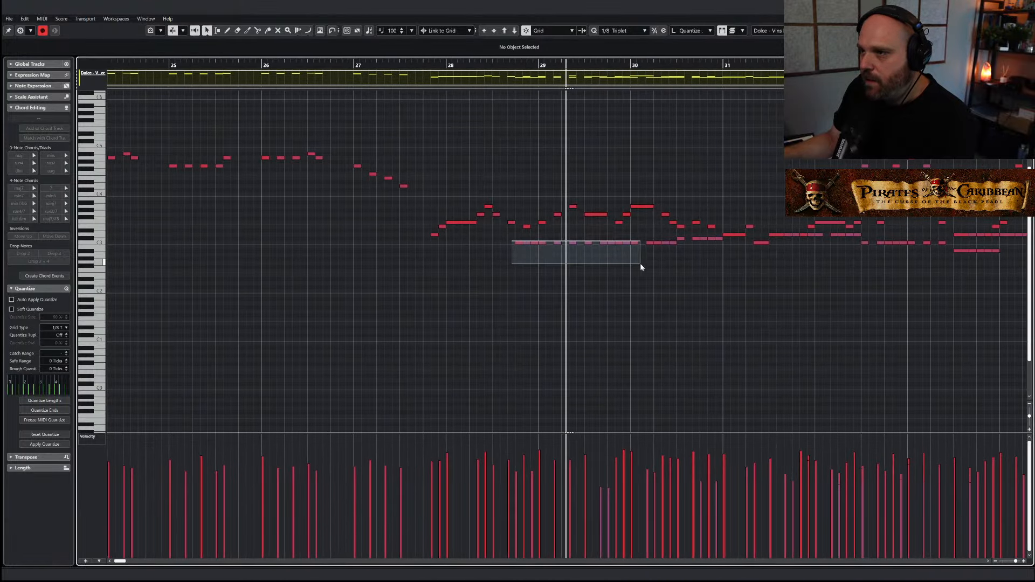
pyautogui.press('Delete')
pyautogui.moveTo(660, 263); pyautogui.dragTo(716, 262)
pyautogui.press('Delete')
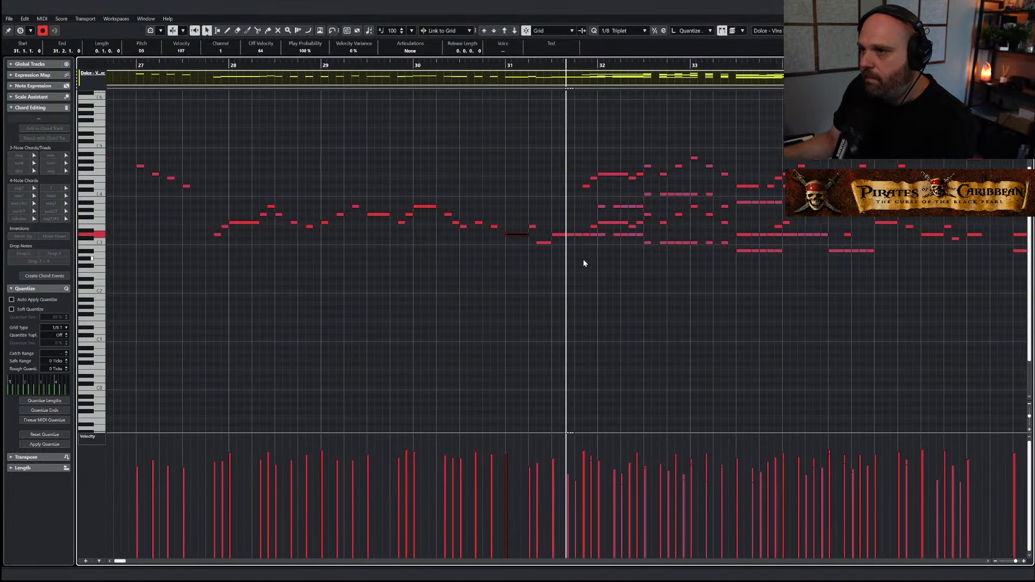
# Try to delete the repeated notes in the second half of bar 31 and undo the deletion
pyautogui.press('space')
pyautogui.click(552, 235)
pyautogui.press('Delete')
pyautogui.click(556, 235)
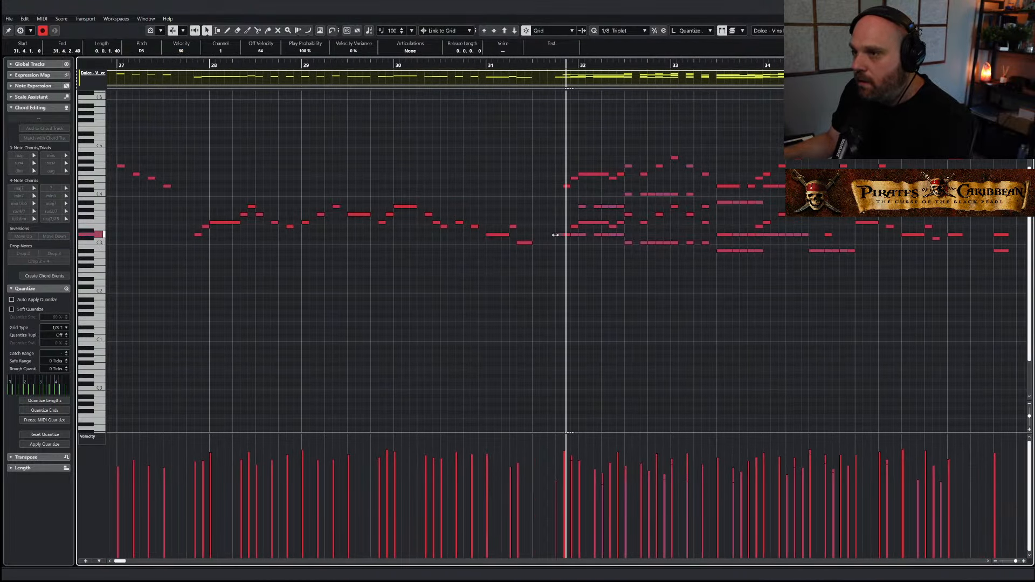
pyautogui.hotkey('ctrl', 'z')
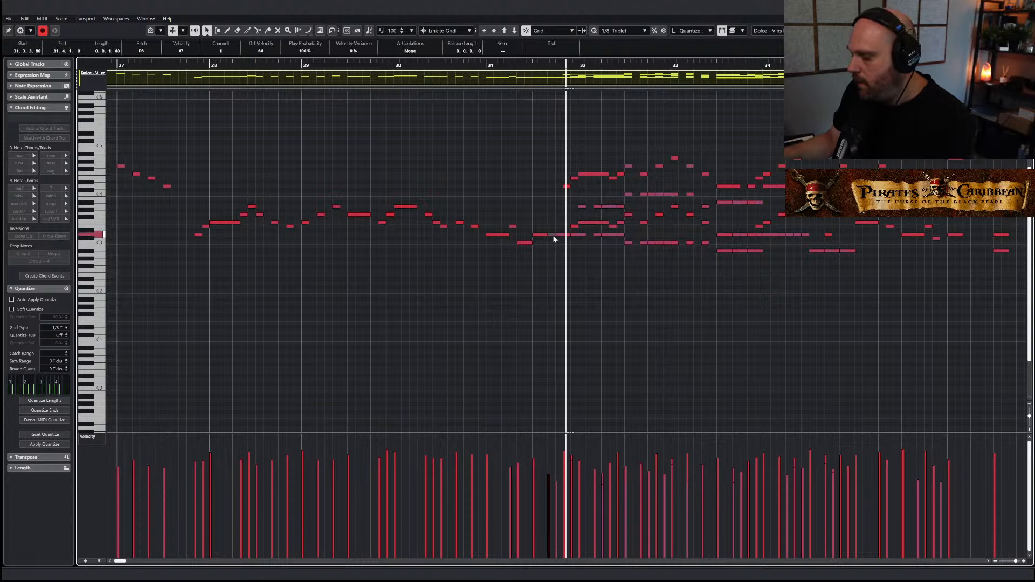
# Delete the harmony notes beneath the upper melody from the end of bar 31 into bar 34
pyautogui.click(570, 236)
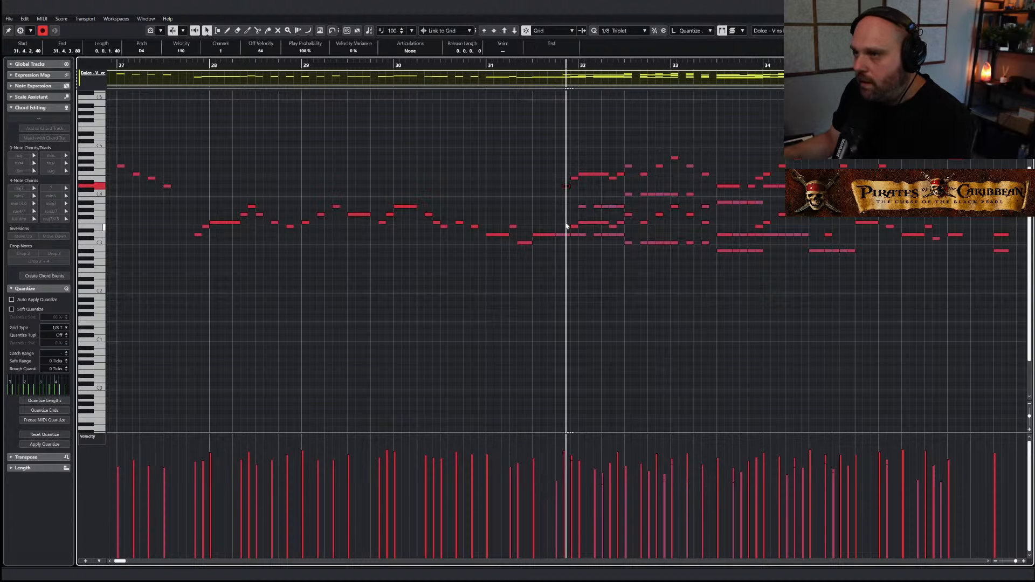
pyautogui.moveTo(567, 226); pyautogui.dragTo(762, 278)
pyautogui.press('Delete')
pyautogui.press('Delete')
pyautogui.moveTo(577, 191); pyautogui.dragTo(738, 247)
pyautogui.press('Delete')
pyautogui.moveTo(740, 197); pyautogui.dragTo(810, 258)
pyautogui.press('Delete')
pyautogui.moveTo(775, 183); pyautogui.dragTo(809, 197)
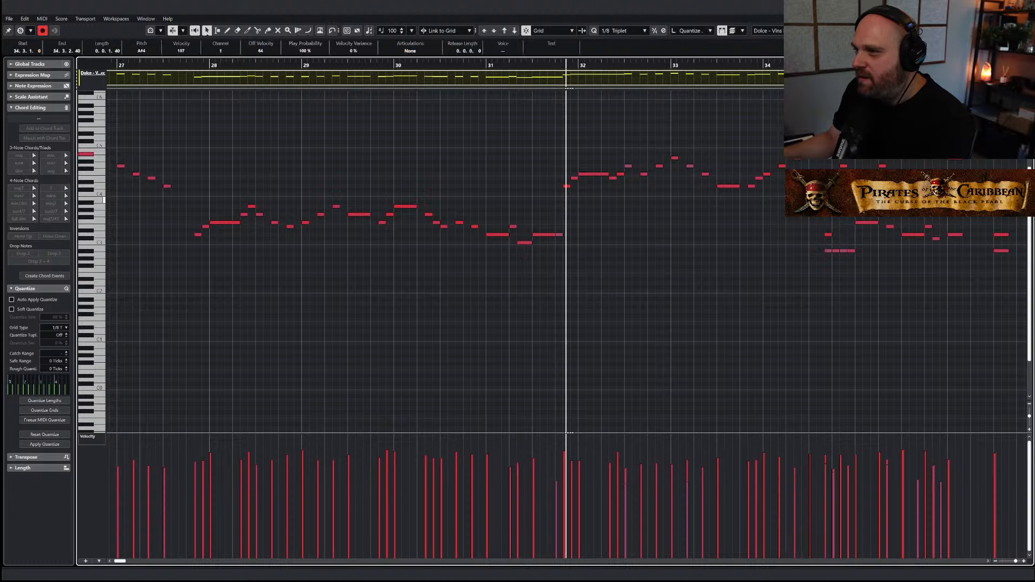
# Play back from the end of bar 31 and delete the harmony notes from late bar 34 to the start of bar 36
pyautogui.click(556, 66)
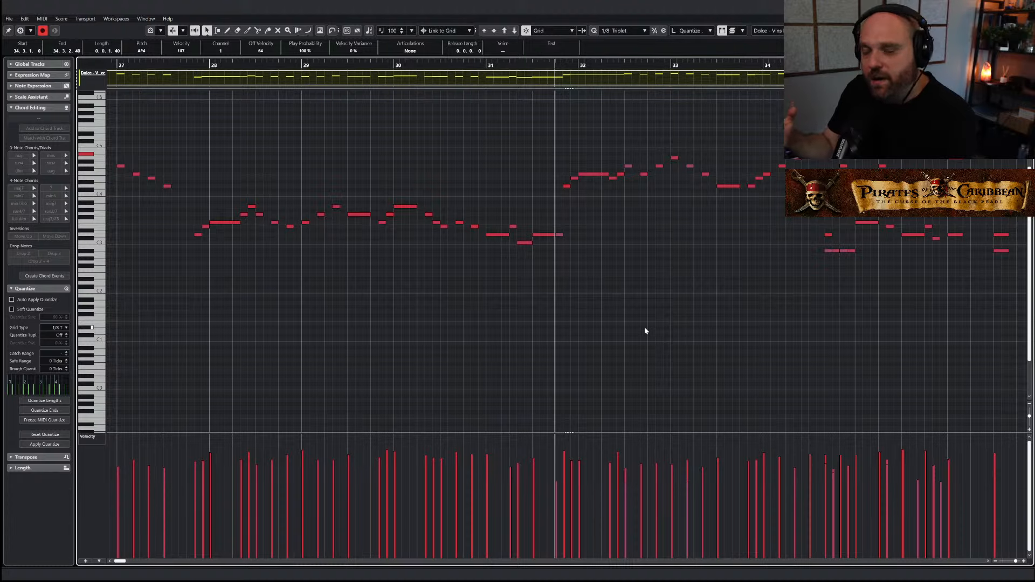
pyautogui.press('space')
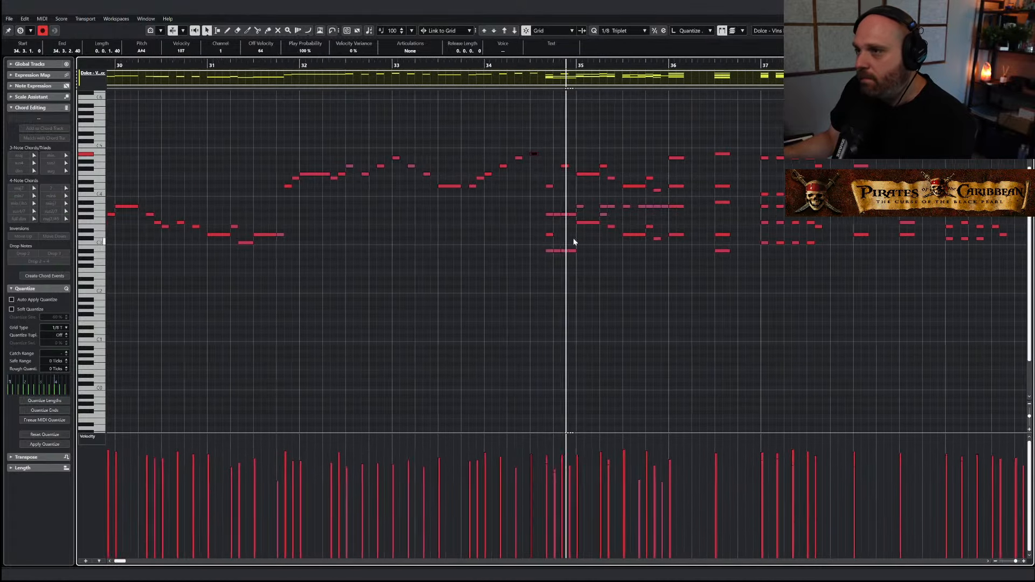
pyautogui.press('space')
pyautogui.moveTo(504, 205); pyautogui.dragTo(665, 273)
pyautogui.press('Delete')
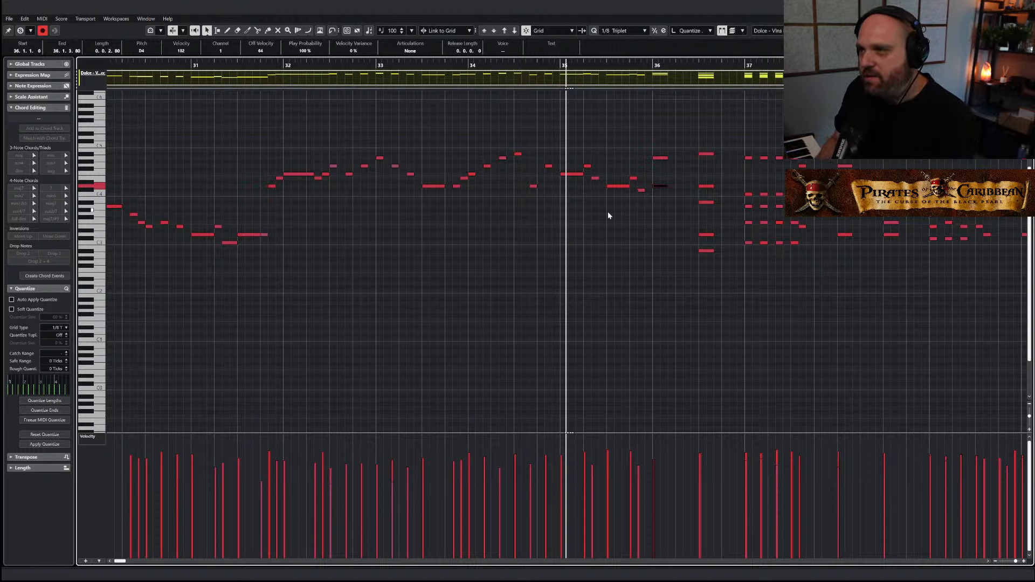
# Delete the harmony notes beneath the melody from the middle of bar 36 through bar 39
pyautogui.moveTo(682, 186); pyautogui.dragTo(817, 299)
pyautogui.press('Delete')
pyautogui.rightClick(817, 298)
pyautogui.click(707, 294)
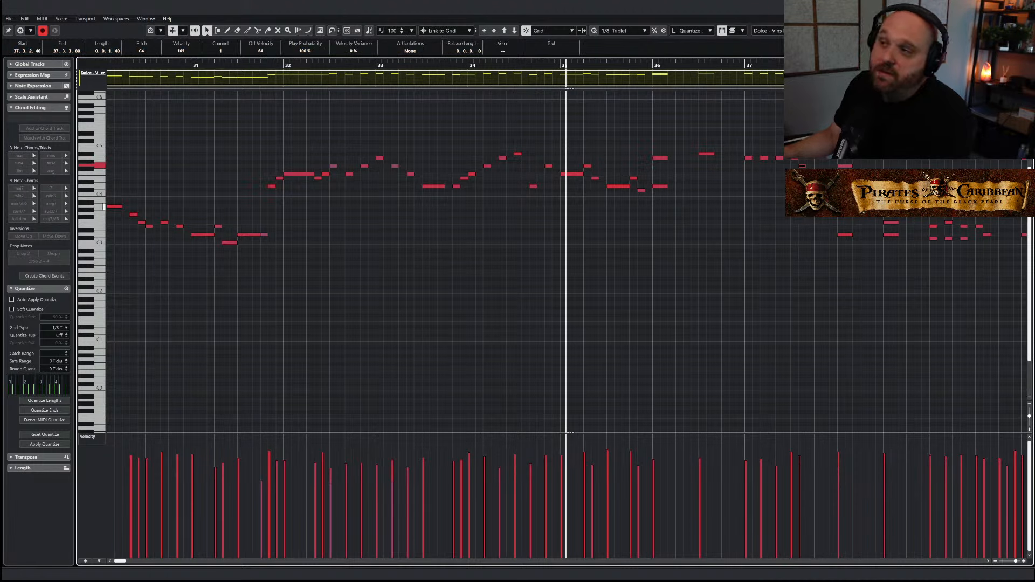
pyautogui.moveTo(791, 204); pyautogui.dragTo(509, 311)
pyautogui.press('Delete')
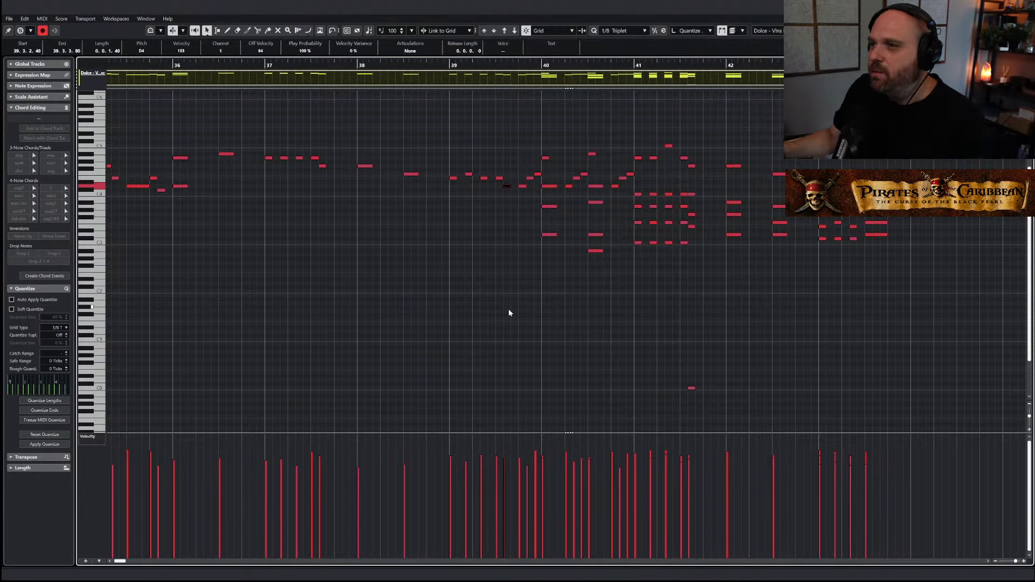
# Delete the harmony notes beneath the melody in bars 40 and 41
pyautogui.moveTo(537, 203); pyautogui.dragTo(619, 261)
pyautogui.press('Delete')
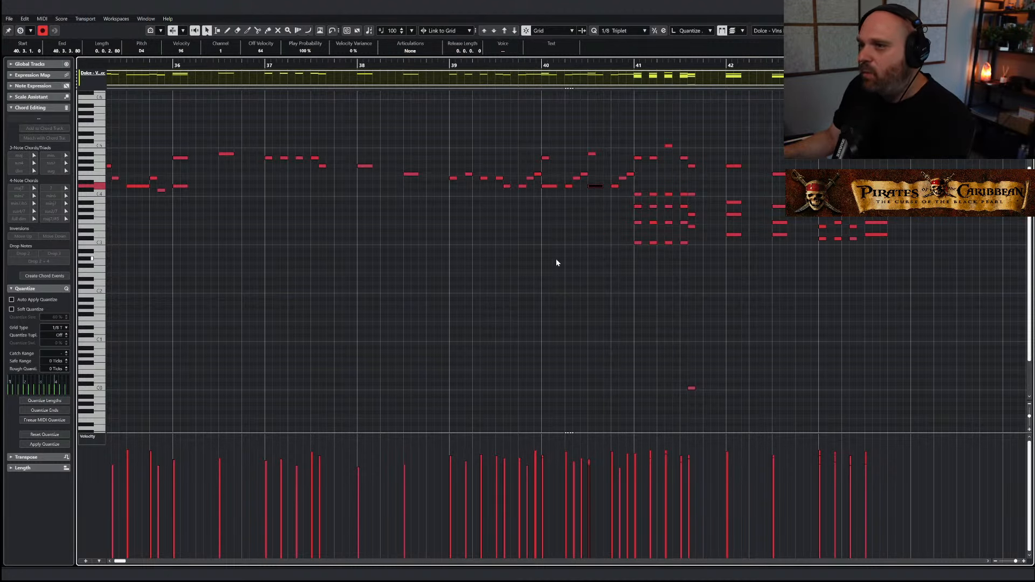
pyautogui.click(548, 186)
pyautogui.press('Delete')
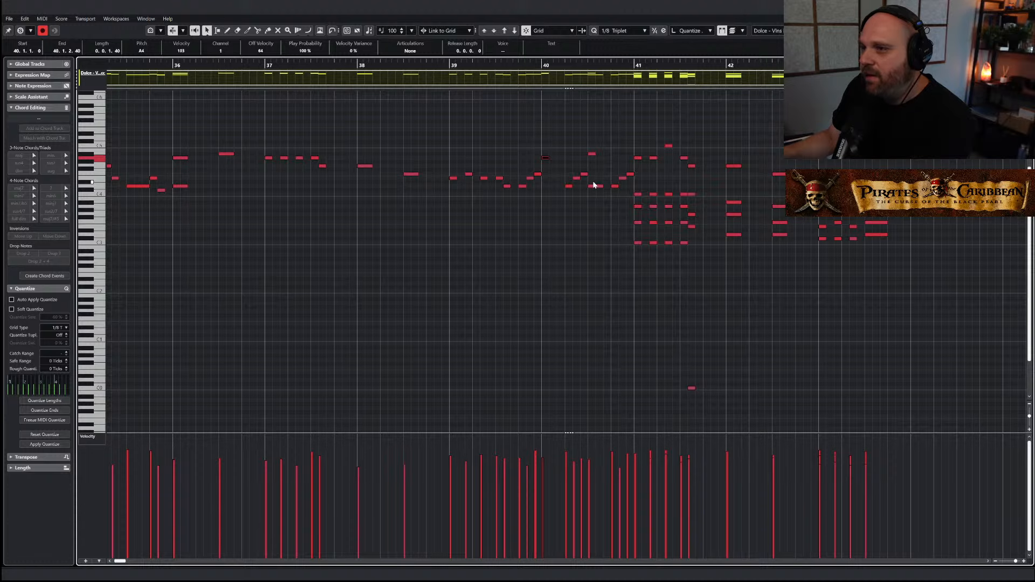
pyautogui.moveTo(620, 196); pyautogui.dragTo(701, 246)
pyautogui.press('Delete')
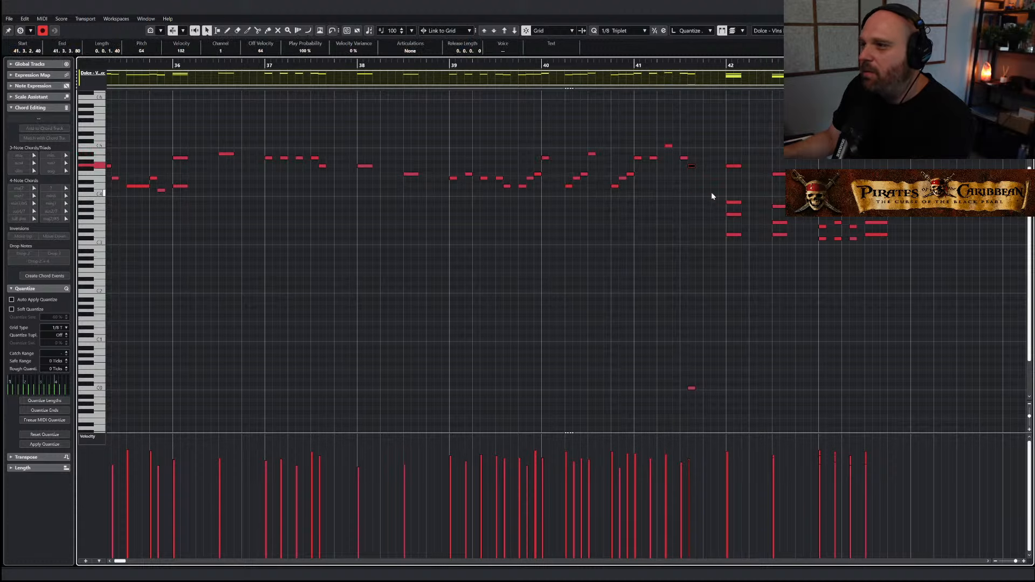
# Delete the harmony notes beneath the melody in bars 42 and 43, and return to the arrangement
pyautogui.moveTo(711, 196); pyautogui.dragTo(785, 256)
pyautogui.press('Delete')
pyautogui.moveTo(788, 218); pyautogui.dragTo(895, 251)
pyautogui.press('Delete')
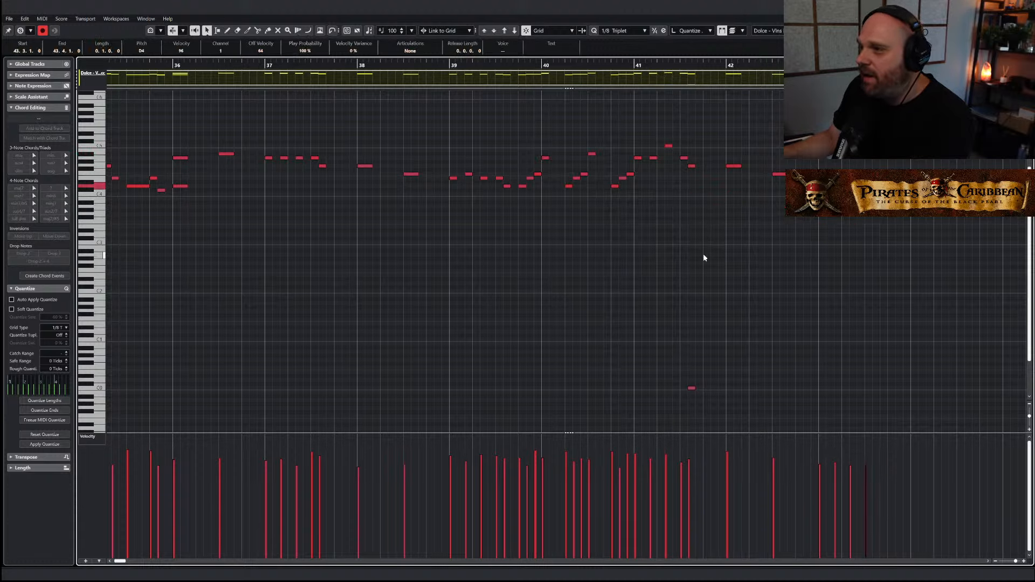
pyautogui.click(703, 257)
pyautogui.press('g')
pyautogui.press('g')
pyautogui.press('g')
pyautogui.press('g')
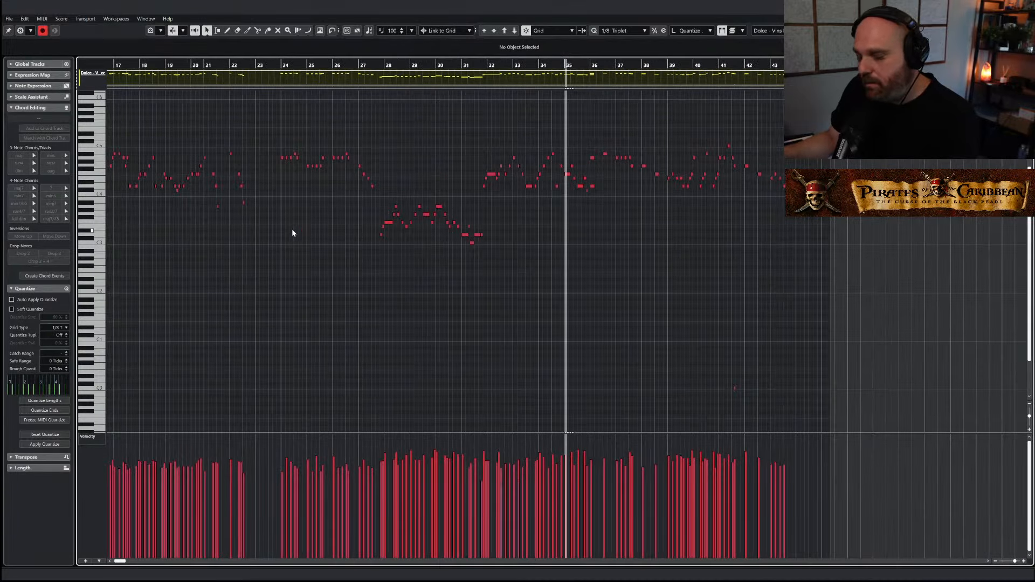
pyautogui.press('Return')
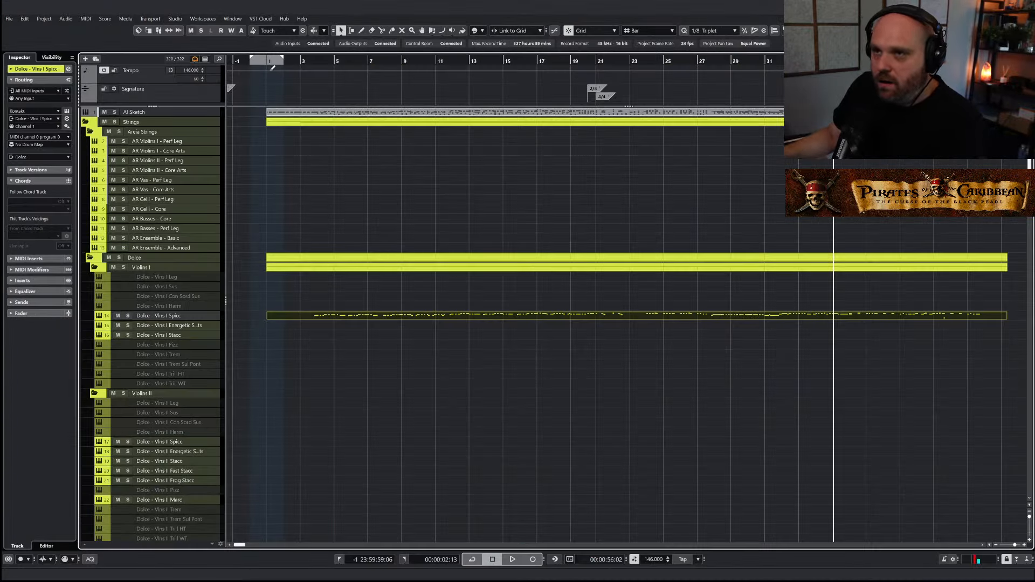
# Unmute the AI Sketch part and play it together with the Violins I Spicc line from bar 3
pyautogui.rightClick(375, 165)
pyautogui.click(429, 165)
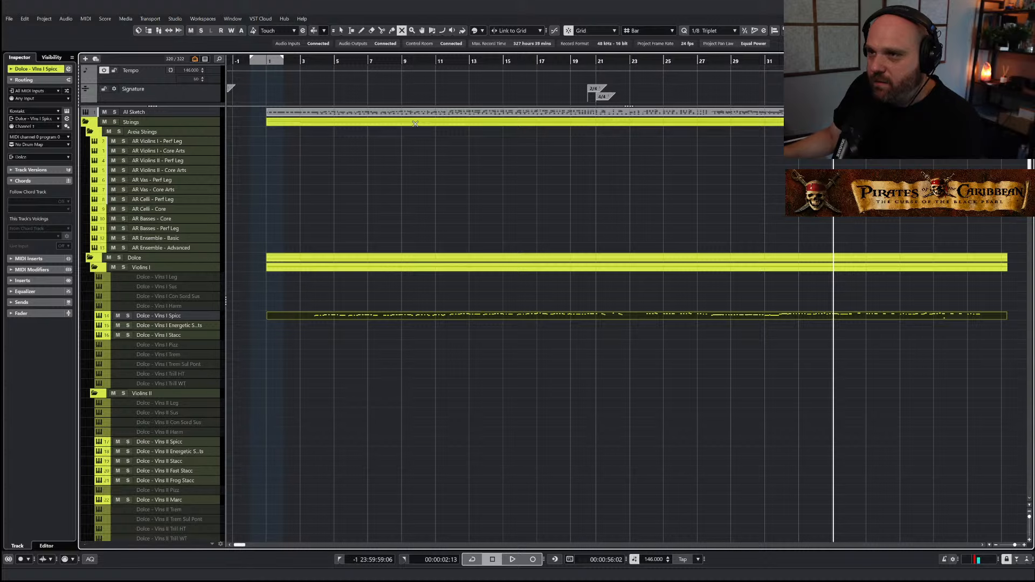
pyautogui.click(390, 113)
pyautogui.rightClick(396, 174)
pyautogui.click(398, 175)
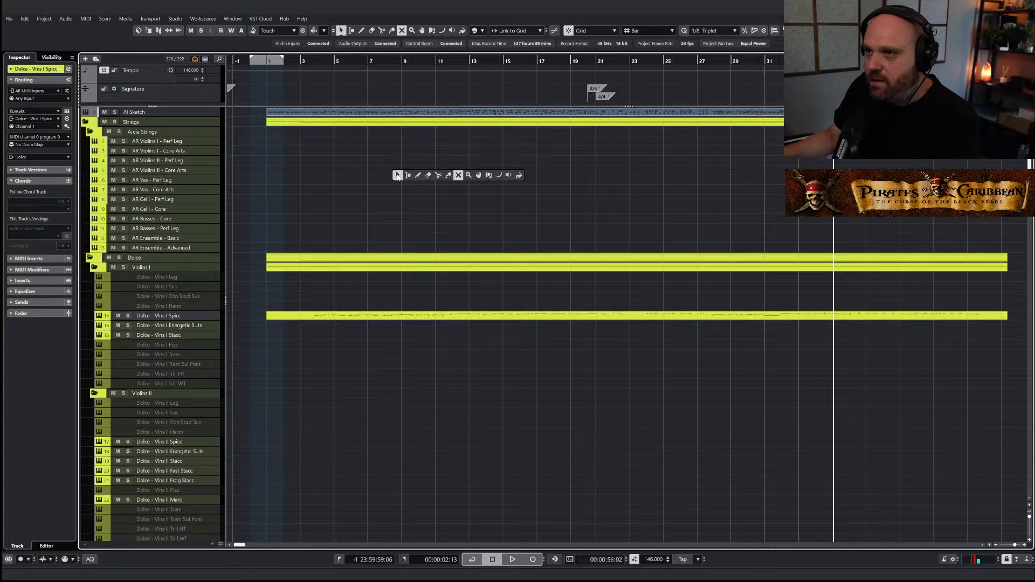
pyautogui.click(308, 62)
pyautogui.press('space')
pyautogui.rightClick(330, 219)
pyautogui.click(328, 218)
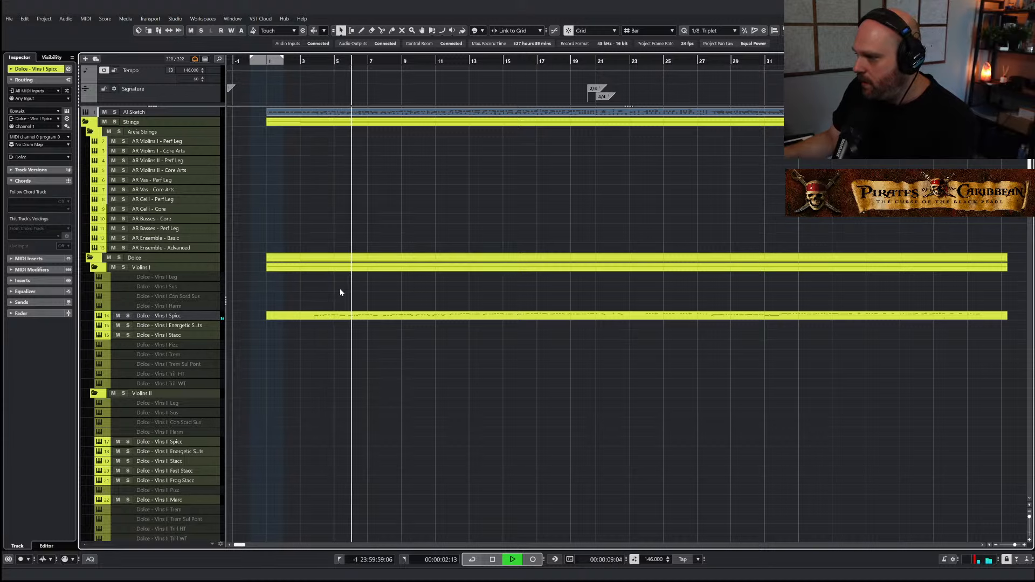
pyautogui.press('space')
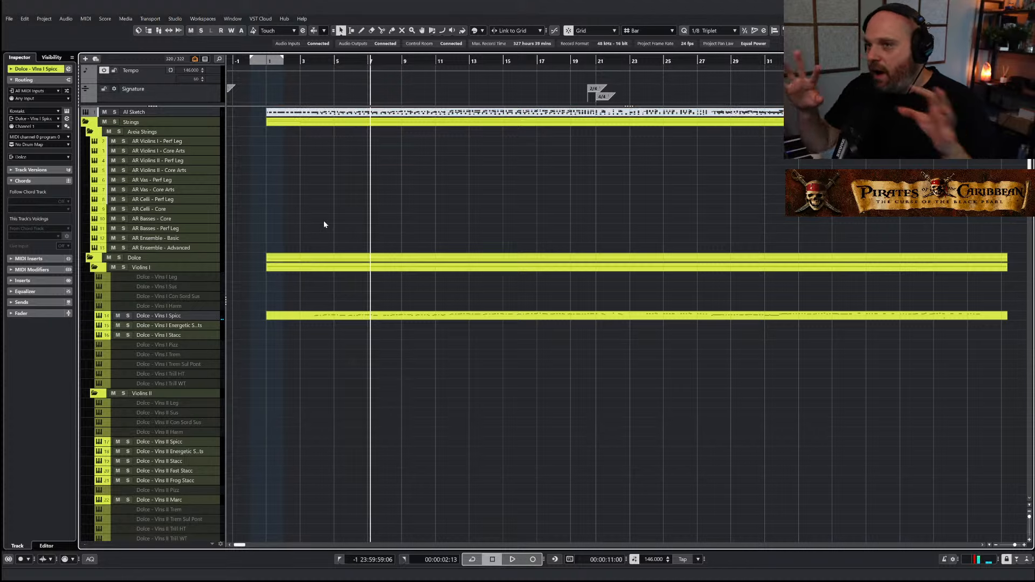
# Examine the notes of the AI Sketch part and the existing Celli and Basses spiccato parts in the arrangement
pyautogui.doubleClick(432, 112)
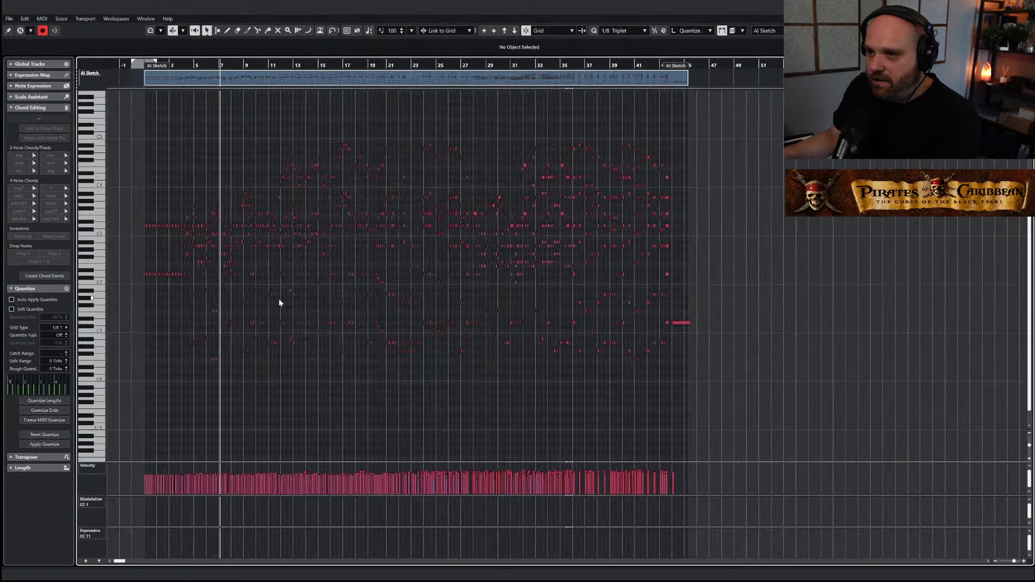
pyautogui.press('Escape')
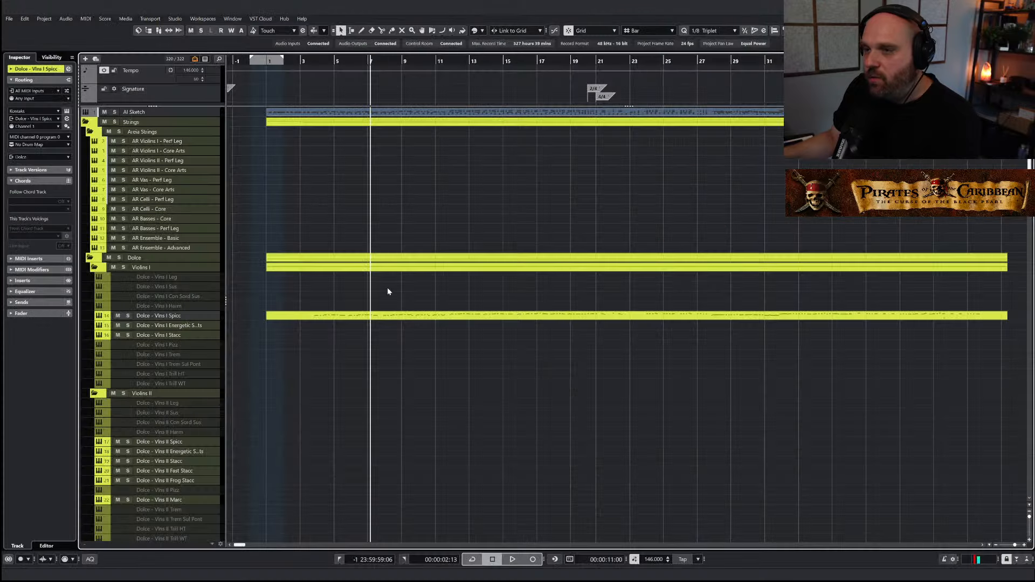
pyautogui.click(358, 424)
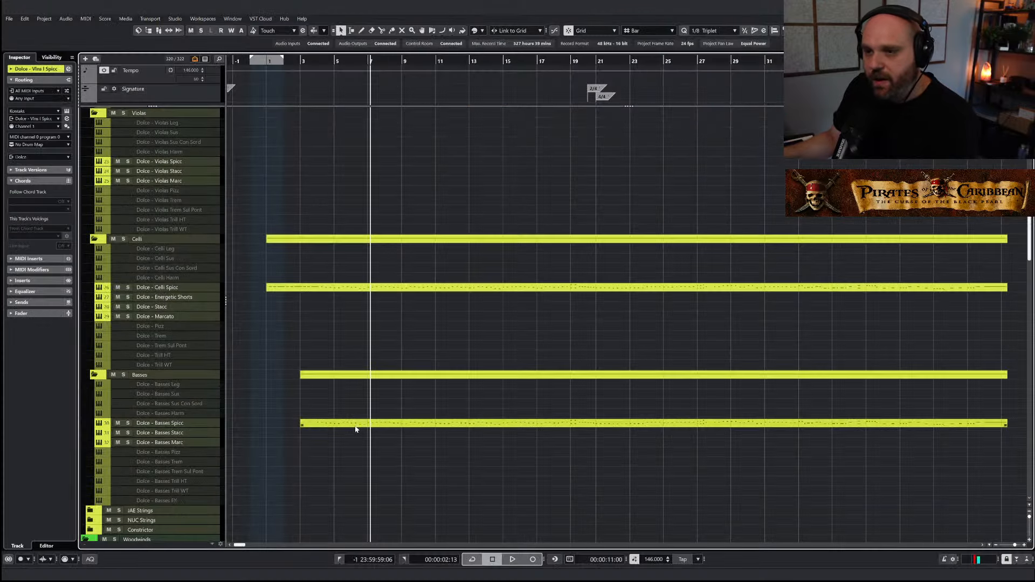
pyautogui.click(339, 418)
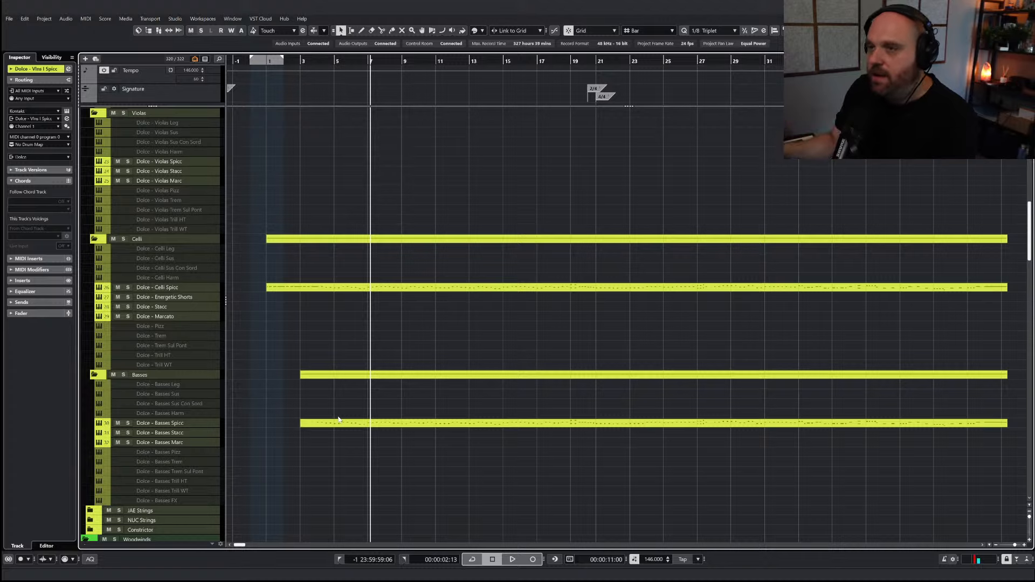
pyautogui.scroll(10, 339, 419)
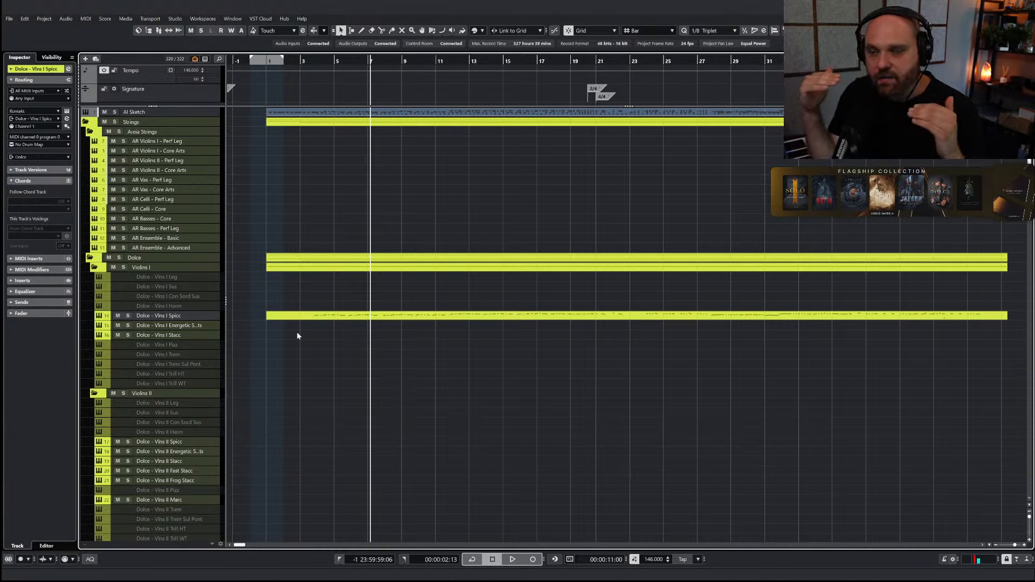
# Mute the AI Sketch part again and briefly view its notes in the Key Editor
pyautogui.rightClick(338, 208)
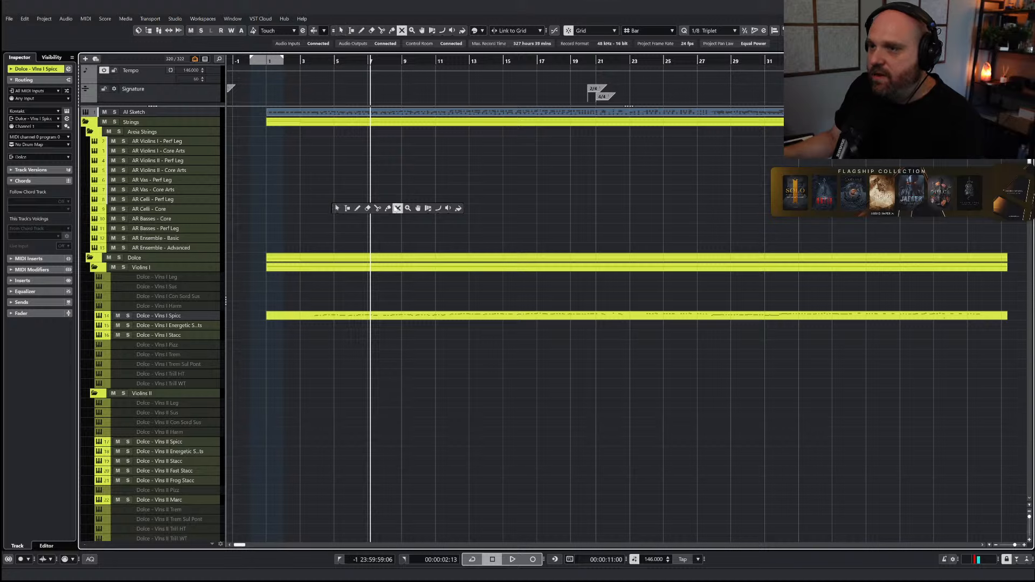
pyautogui.click(397, 208)
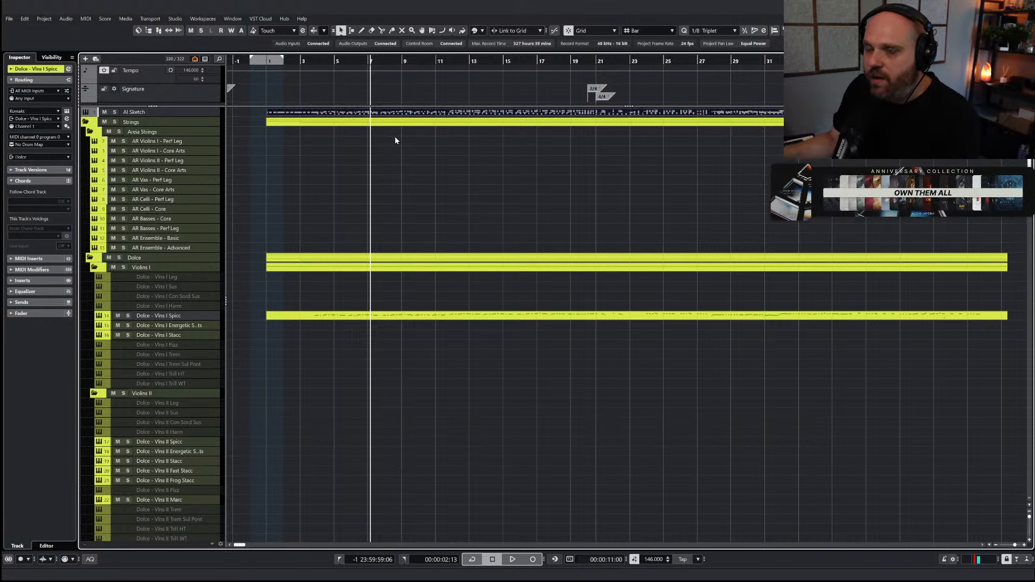
pyautogui.click(404, 114)
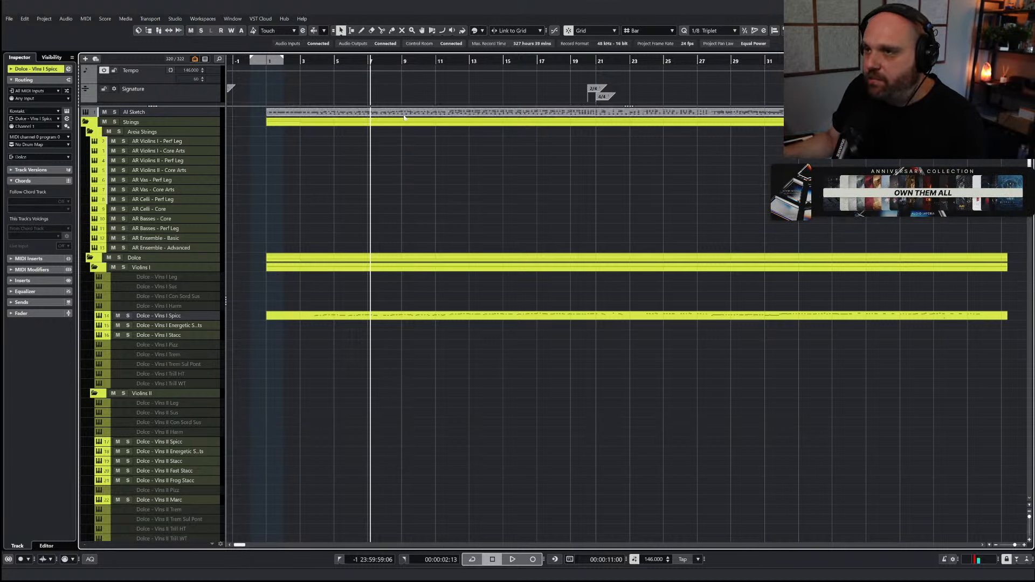
pyautogui.click(405, 113)
pyautogui.press('Return')
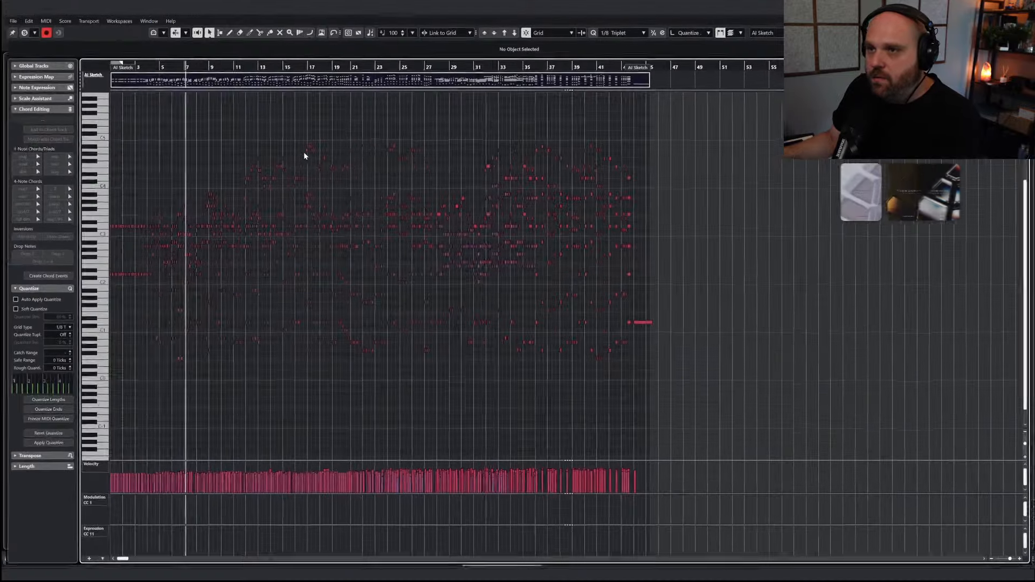
pyautogui.press('Return')
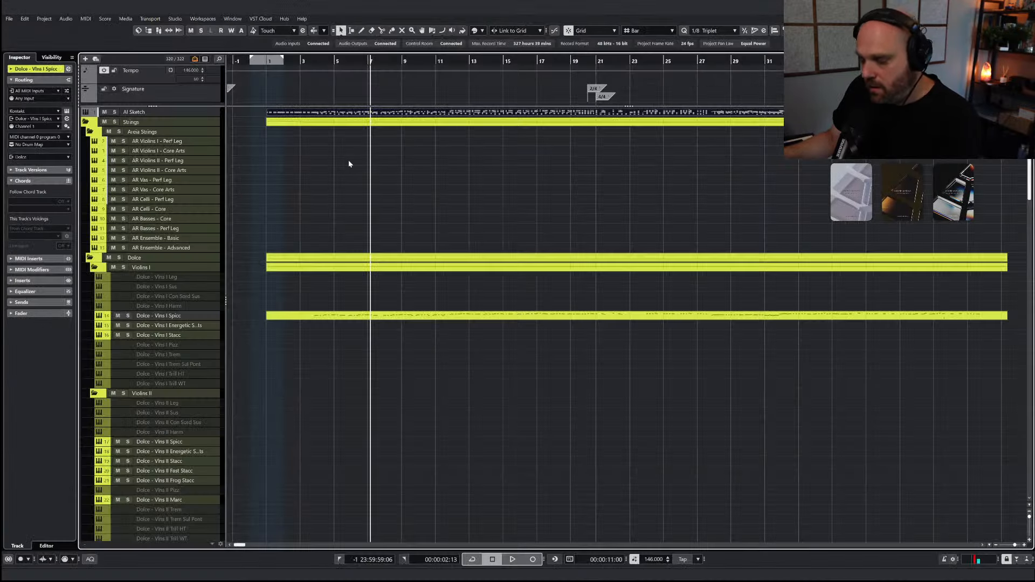
# Paste a copy of the AI Sketch part onto the Dolce Violas Spicc track at bar 1 and open it for note editing
pyautogui.click(267, 60)
pyautogui.scroll(-10, 293, 287)
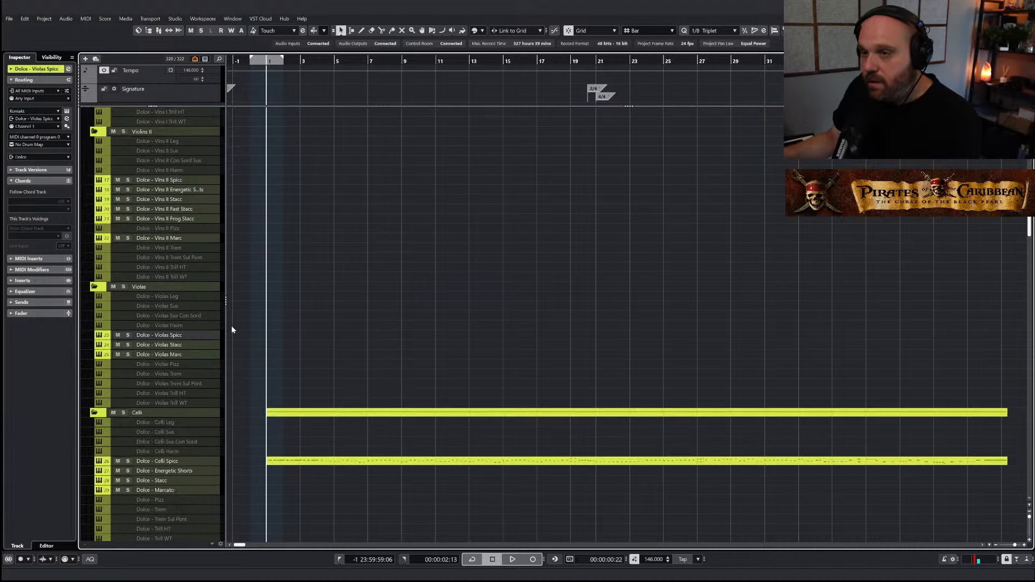
pyautogui.hotkey('ctrl', 'v')
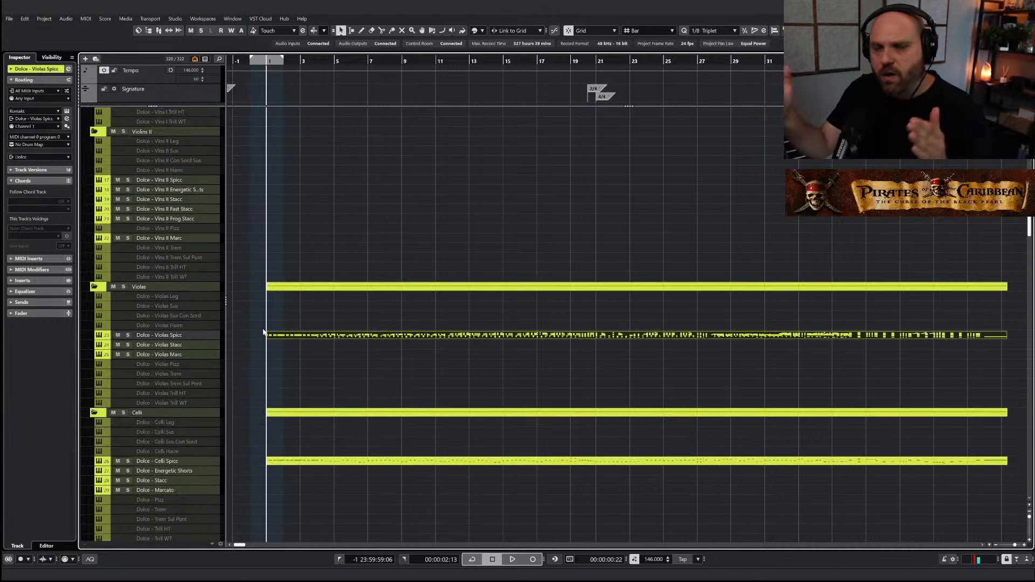
pyautogui.press('h')
pyautogui.press('h')
pyautogui.press('h')
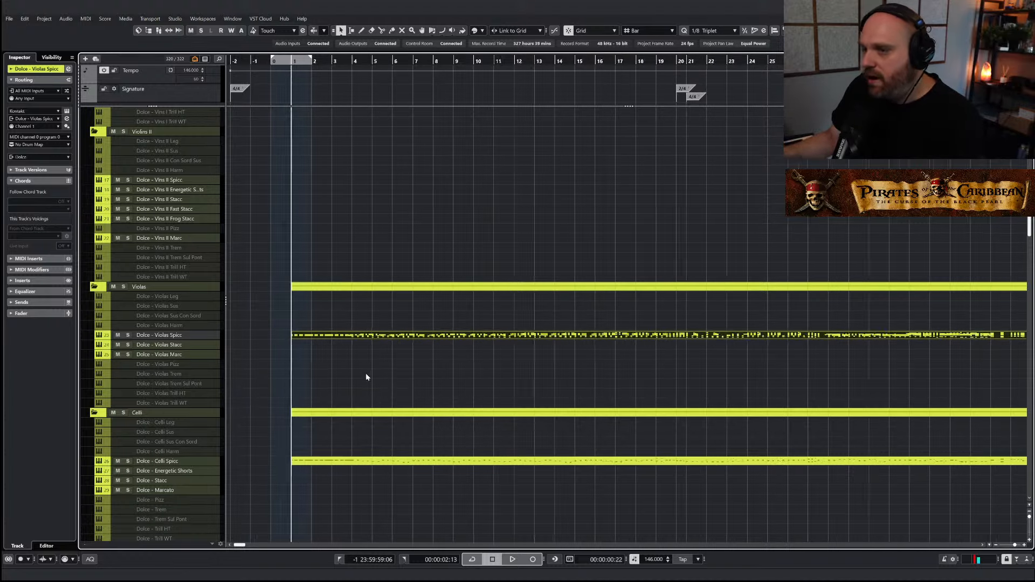
pyautogui.doubleClick(399, 338)
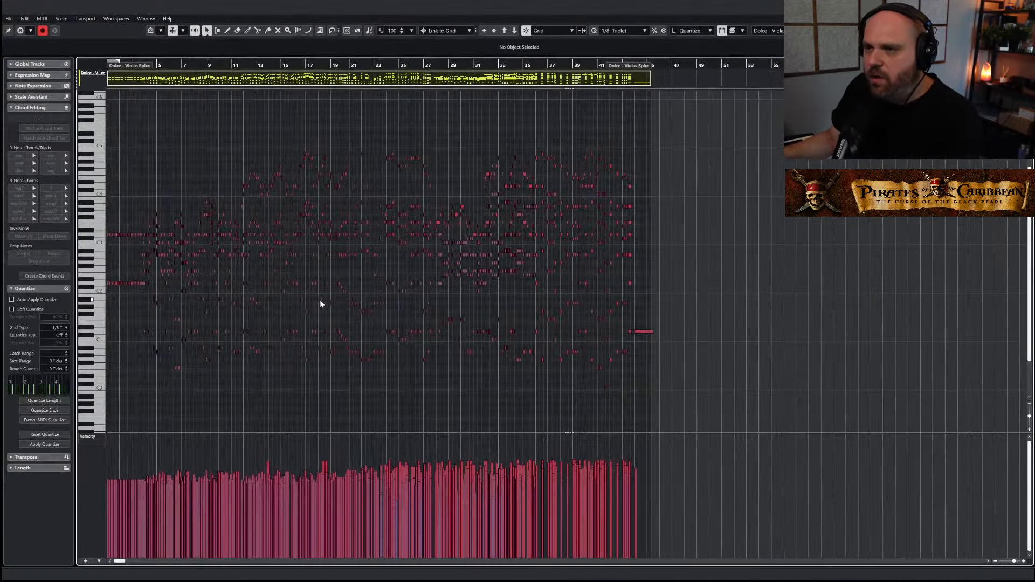
# Delete all bass notes below C2 from the Violas part, plus the lower repeated note in bars 1 to 3
pyautogui.moveTo(701, 389); pyautogui.dragTo(130, 296)
pyautogui.press('Delete')
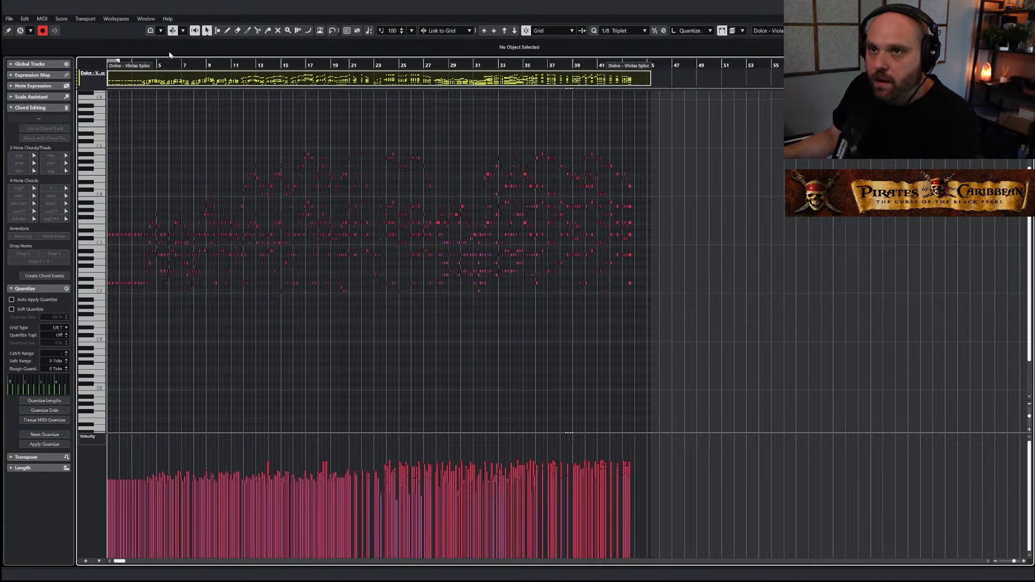
pyautogui.click(118, 66)
pyautogui.moveTo(118, 65); pyautogui.dragTo(426, 286)
pyautogui.press('Delete')
pyautogui.press('h')
pyautogui.press('h')
pyautogui.press('h')
pyautogui.press('h')
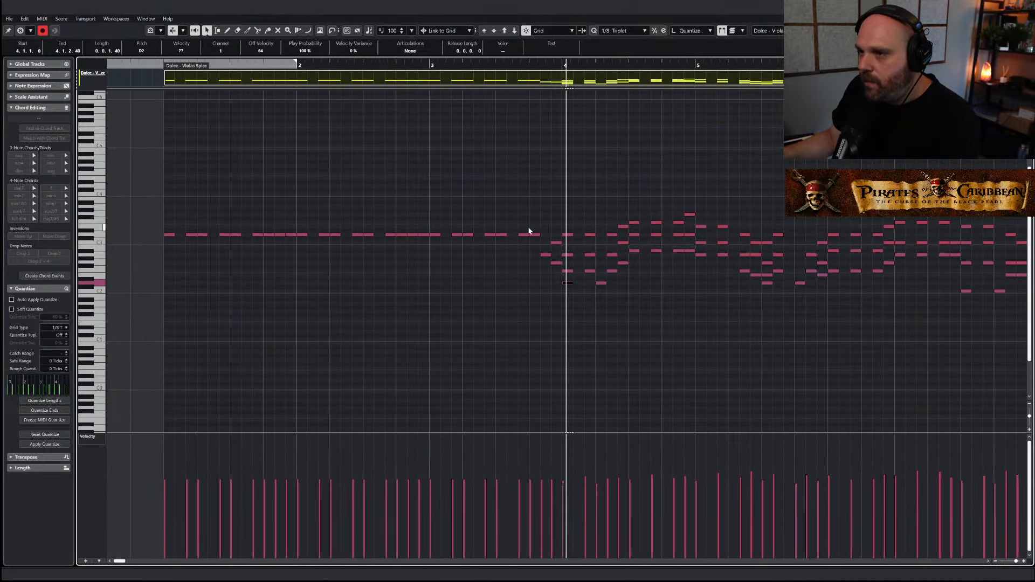
# Delete the upper chord notes in bars 4 and 5 of the Violas part, leaving the lower line
pyautogui.click(533, 235)
pyautogui.moveTo(536, 234); pyautogui.dragTo(637, 229)
pyautogui.moveTo(645, 210); pyautogui.dragTo(614, 259)
pyautogui.moveTo(621, 244); pyautogui.dragTo(775, 245)
pyautogui.press('Delete')
pyautogui.press('Delete')
pyautogui.press('Delete')
pyautogui.moveTo(700, 240); pyautogui.dragTo(778, 261)
pyautogui.press('Delete')
pyautogui.press('Delete')
pyautogui.click(772, 275)
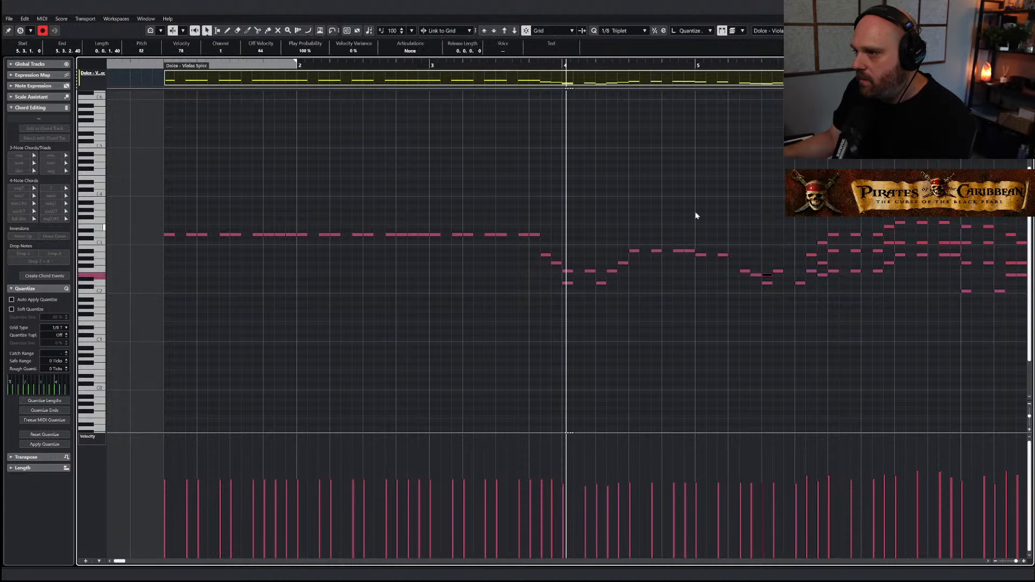
# Remove the doubled notes at the start of bar 4 and play the Violas line back from bar 3
pyautogui.press('Right')
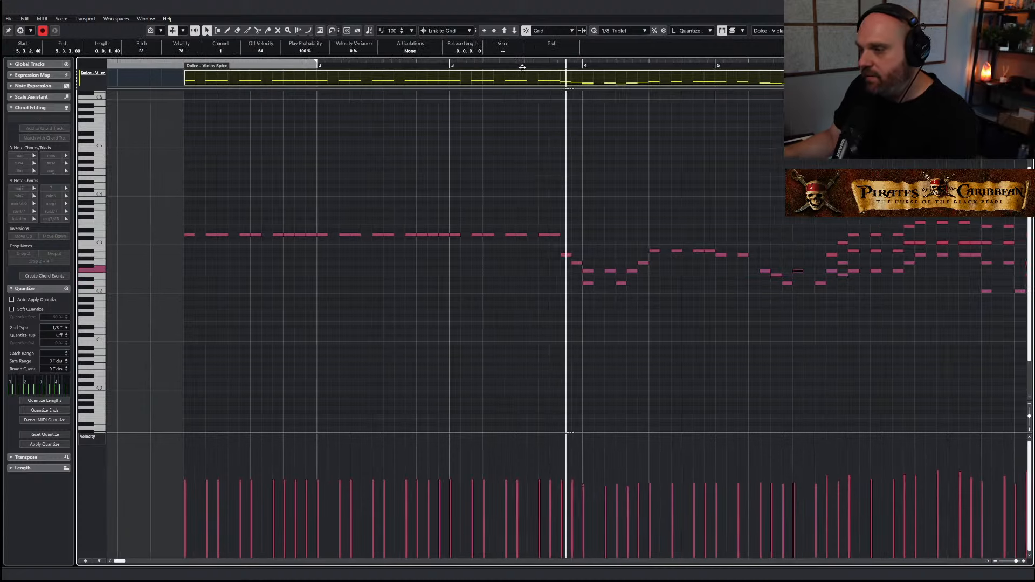
pyautogui.moveTo(569, 267); pyautogui.dragTo(591, 274)
pyautogui.press('Delete')
pyautogui.press('Right')
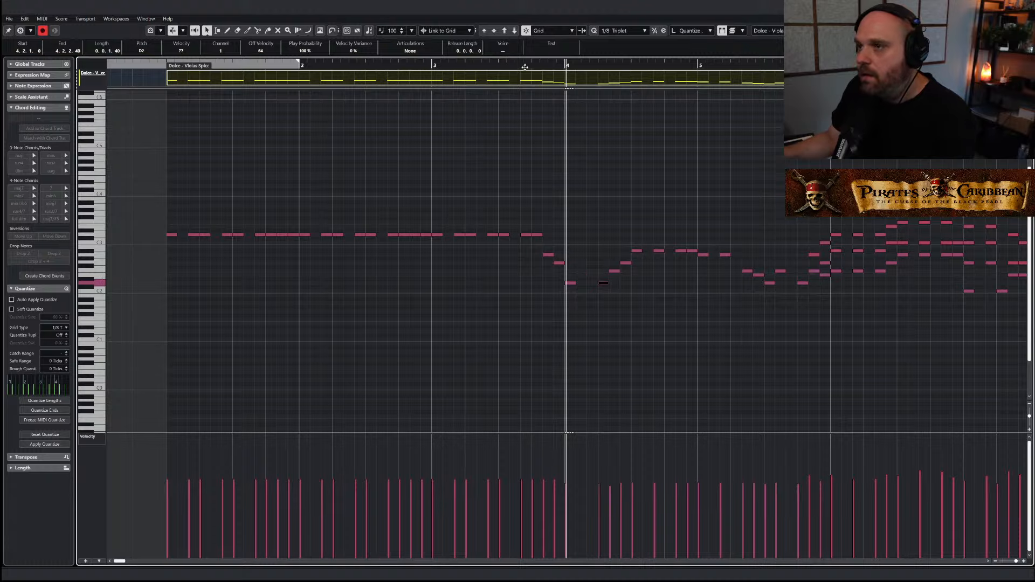
pyautogui.click(521, 67)
pyautogui.press('space')
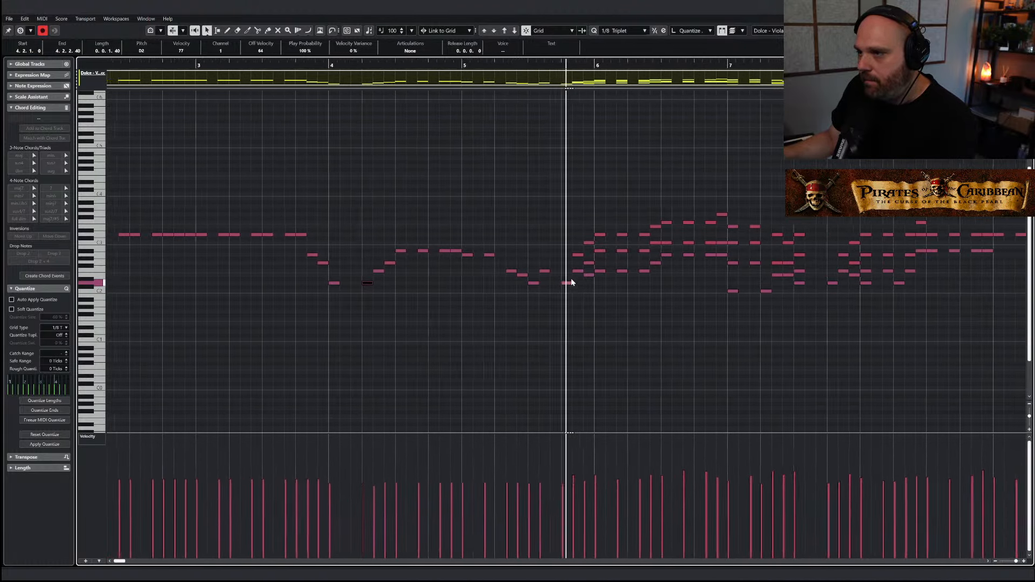
pyautogui.press('space')
# Delete the upper chord notes from the end of bar 5 through bar 7 of the Violas part
pyautogui.moveTo(559, 205); pyautogui.dragTo(736, 239)
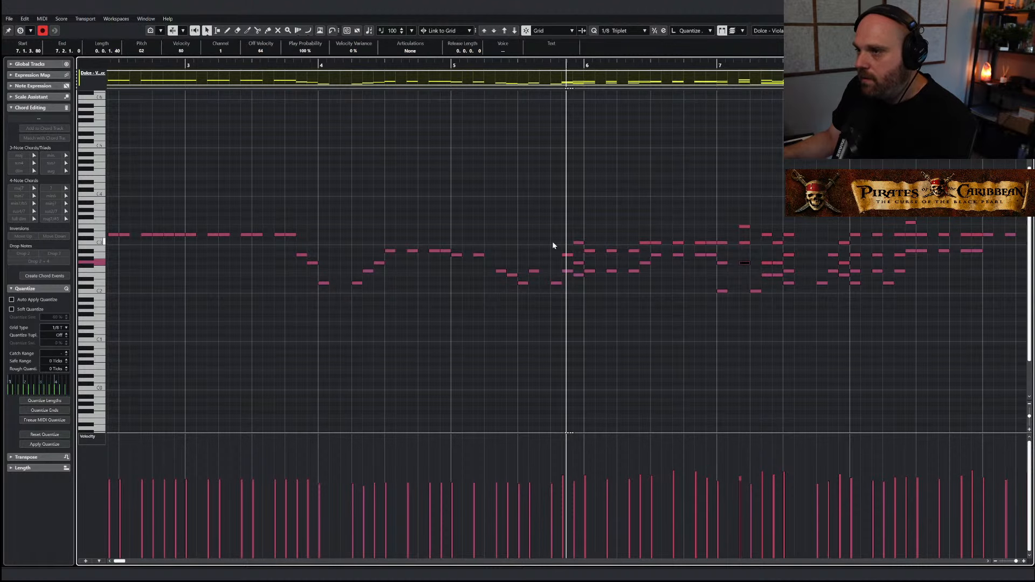
pyautogui.moveTo(567, 235); pyautogui.dragTo(780, 268)
pyautogui.press('Delete')
pyautogui.press('Delete')
pyautogui.press('Delete')
pyautogui.press('Delete')
pyautogui.press('Delete')
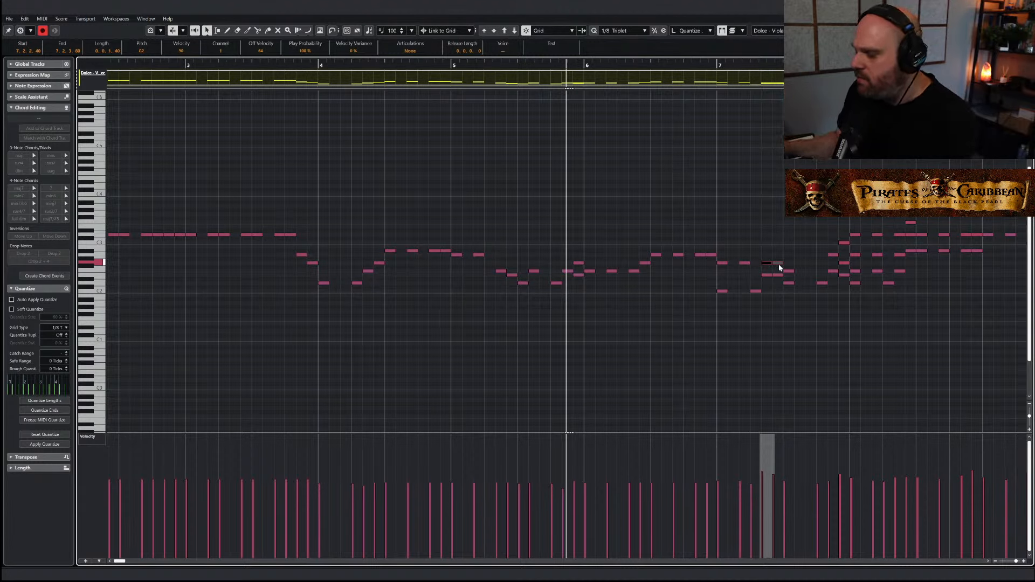
pyautogui.click(792, 271)
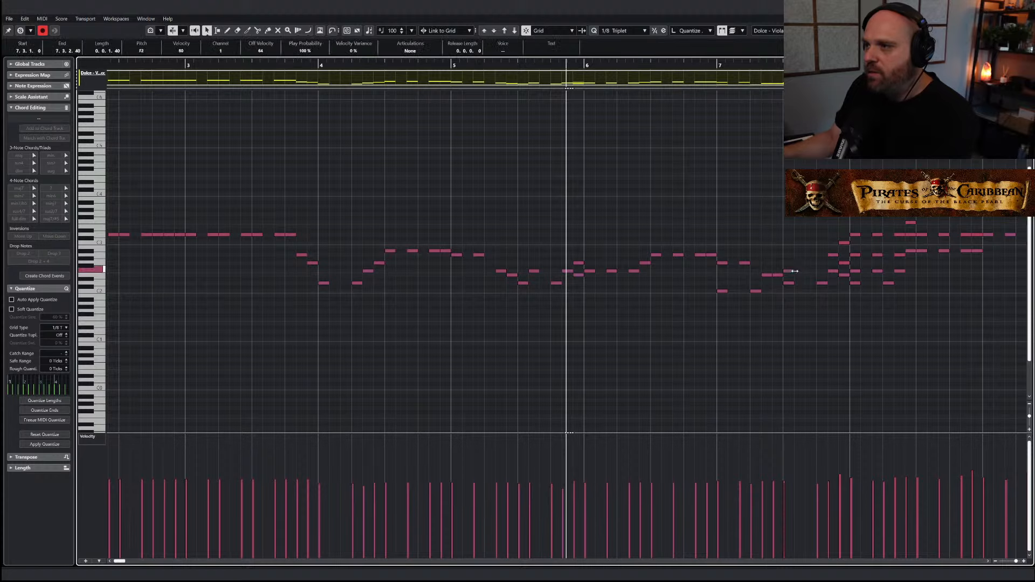
pyautogui.moveTo(810, 233); pyautogui.dragTo(845, 257)
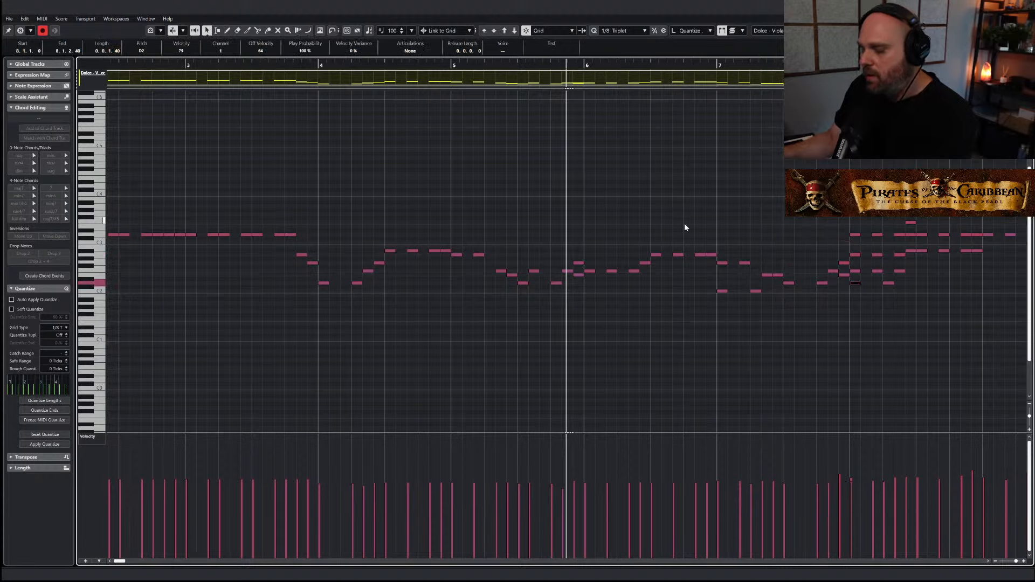
# Delete the upper chord notes in bars 8 and 9 of the Violas part
pyautogui.press('g')
pyautogui.moveTo(543, 211); pyautogui.dragTo(724, 260)
pyautogui.press('Delete')
pyautogui.press('Delete')
pyautogui.press('Delete')
pyautogui.press('Delete')
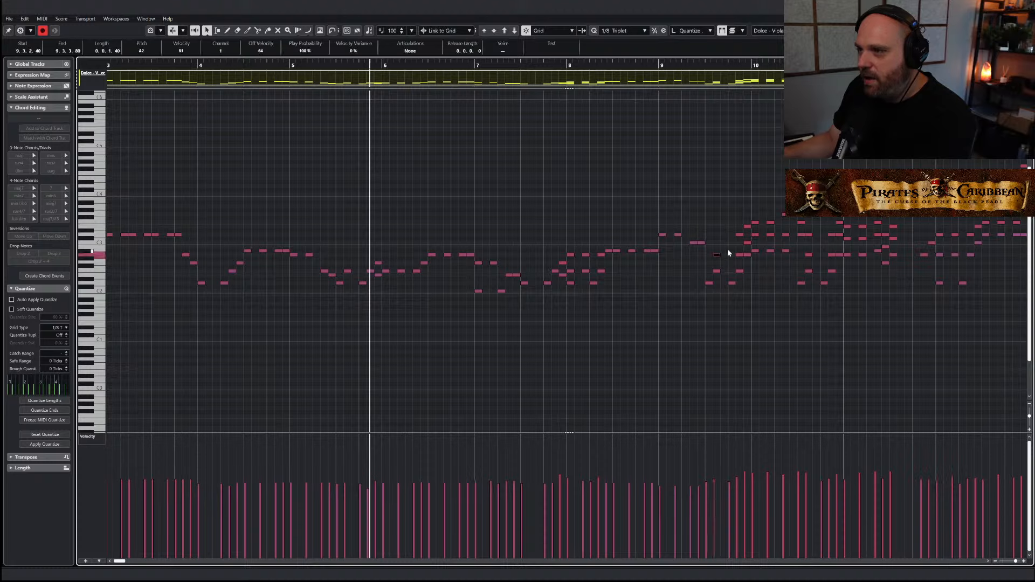
pyautogui.press('Delete')
# Delete the upper chord notes in bars 10 and 11 of the Violas part
pyautogui.moveTo(735, 220); pyautogui.dragTo(813, 231)
pyautogui.press('Delete')
pyautogui.press('Delete')
pyautogui.moveTo(746, 235); pyautogui.dragTo(750, 245)
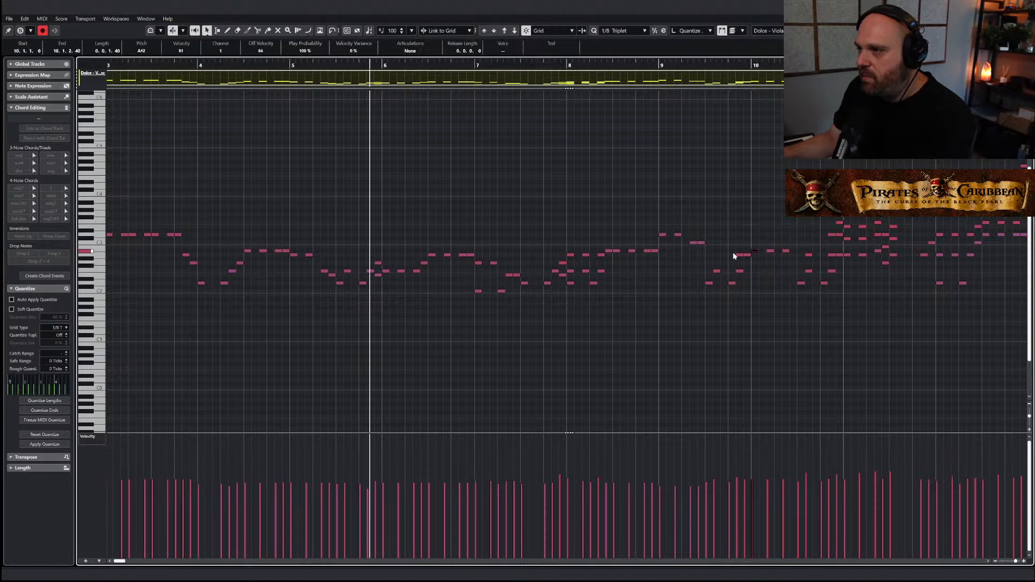
pyautogui.press('Delete')
pyautogui.click(736, 253)
pyautogui.press('Delete')
pyautogui.moveTo(777, 211); pyautogui.dragTo(896, 241)
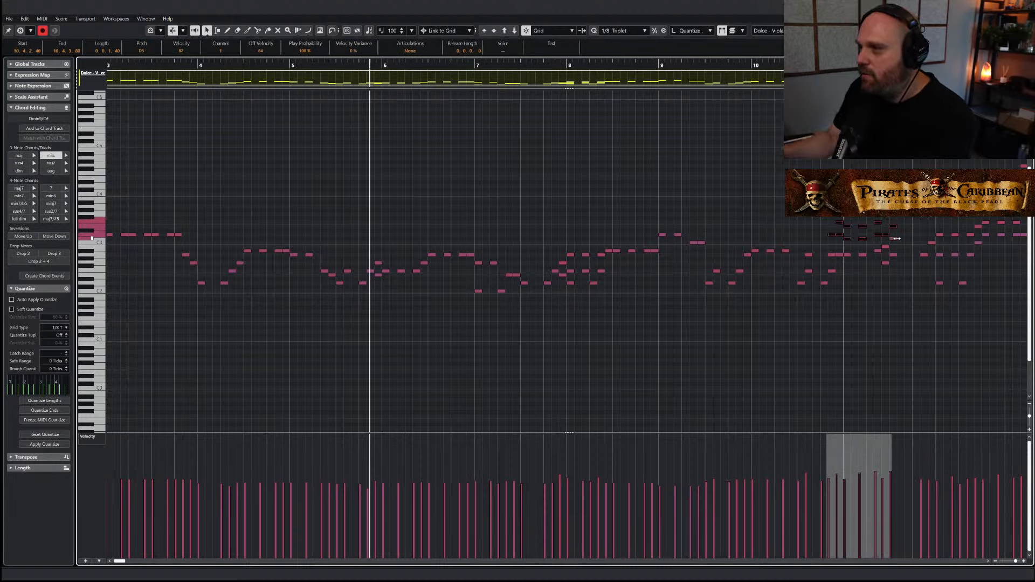
pyautogui.press('Delete')
pyautogui.click(893, 255)
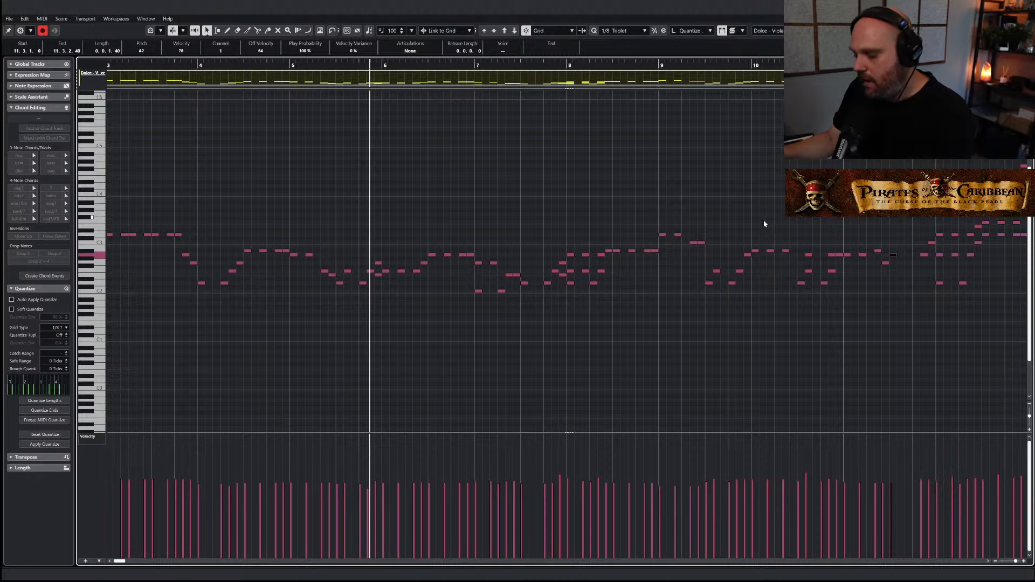
# Delete the highest notes from bar 12 to about bar 17 of the Violas part and play the thinned line back
pyautogui.scroll(-2, 580, 173)
pyautogui.moveTo(559, 159); pyautogui.dragTo(735, 207)
pyautogui.press('Delete')
pyautogui.moveTo(711, 165); pyautogui.dragTo(869, 162)
pyautogui.press('Delete')
pyautogui.press('Delete')
pyautogui.moveTo(857, 199); pyautogui.dragTo(961, 181)
pyautogui.press('Delete')
pyautogui.press('Delete')
pyautogui.press('space')
pyautogui.press('h')
pyautogui.press('h')
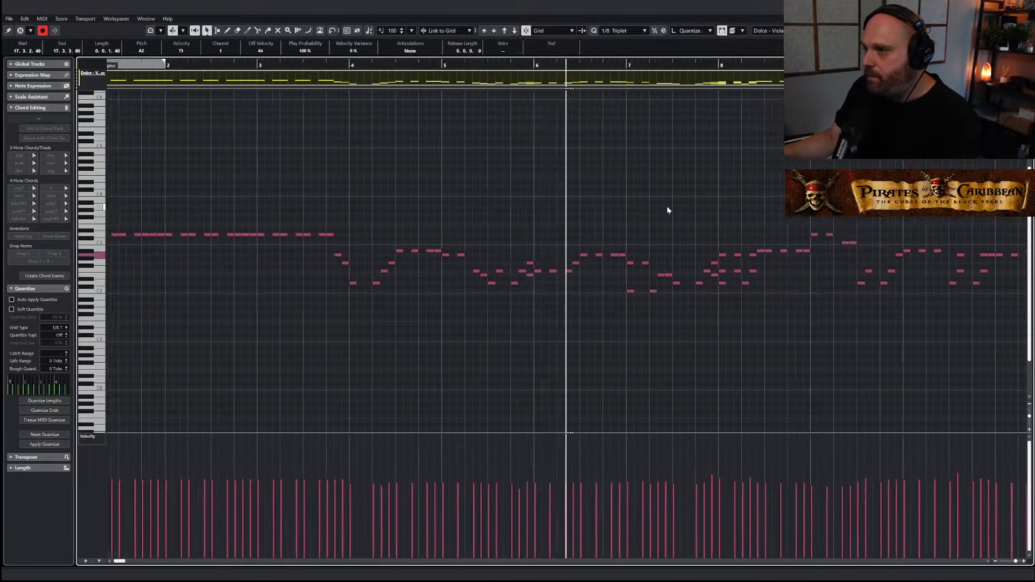
pyautogui.press('g')
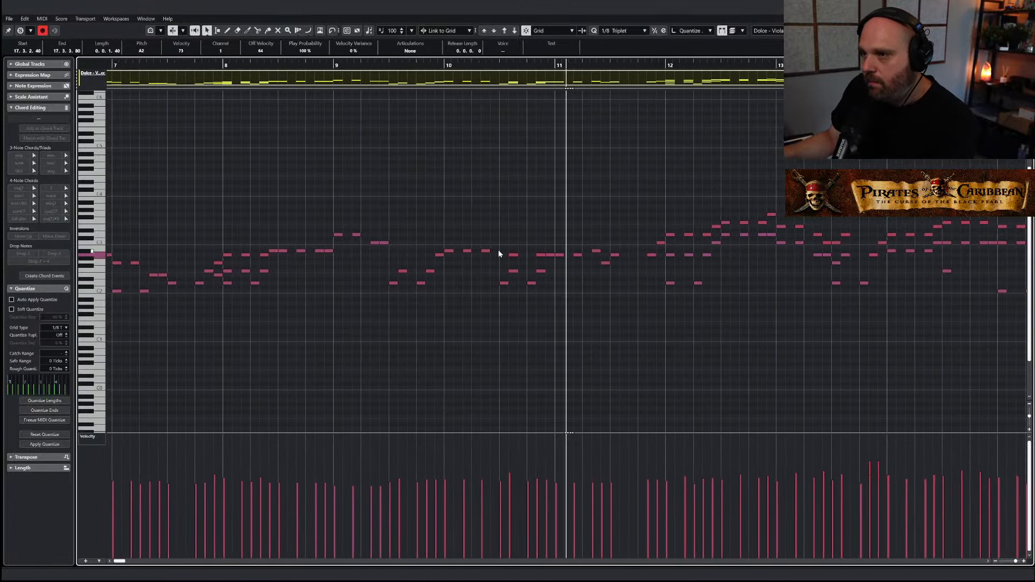
# Delete the remaining doubled upper notes in bar 10, leading into bar 11 of the Violas part
pyautogui.click(499, 253)
pyautogui.click(513, 254)
pyautogui.press('Delete')
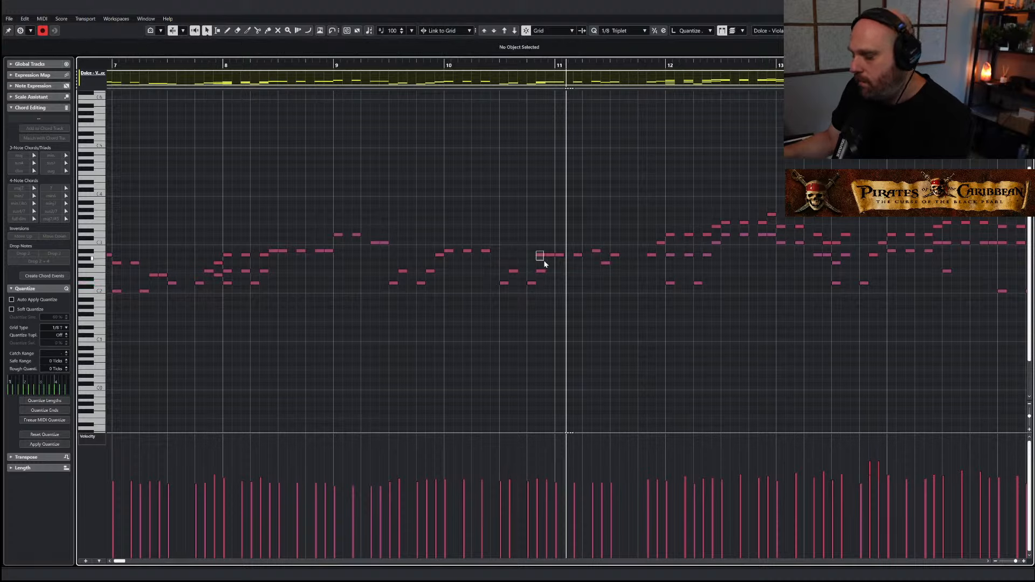
pyautogui.click(556, 256)
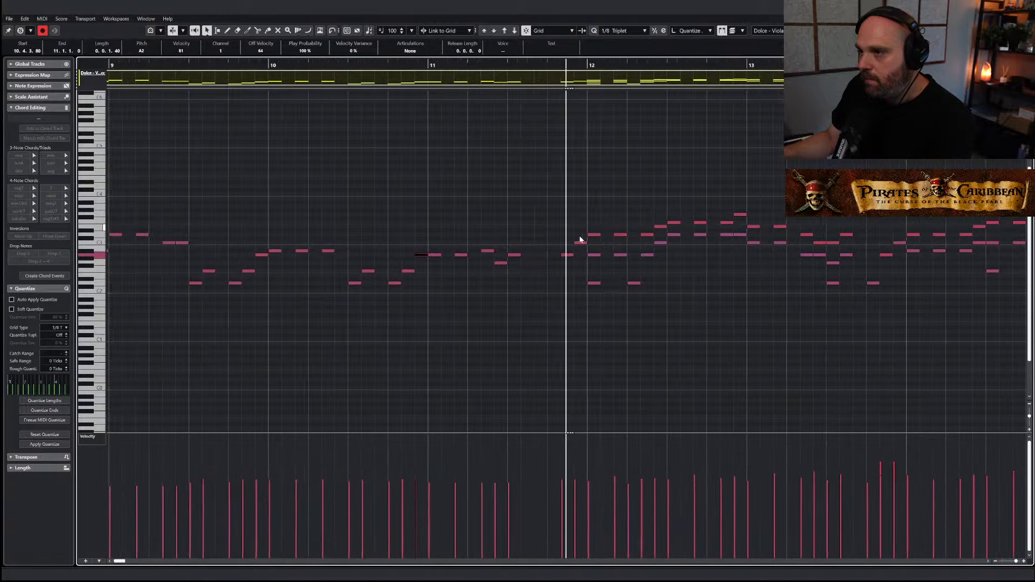
# Thin the doubled notes around the start of bar 8 in the Violas part and close the note editor
pyautogui.scroll(-3, 469, 247)
pyautogui.scroll(-2, 437, 280)
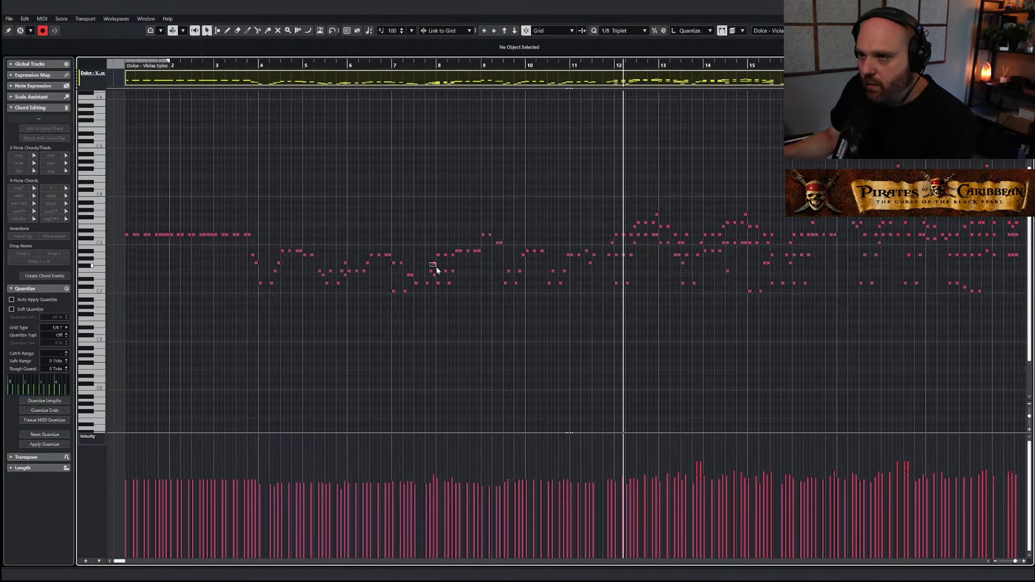
pyautogui.click(438, 282)
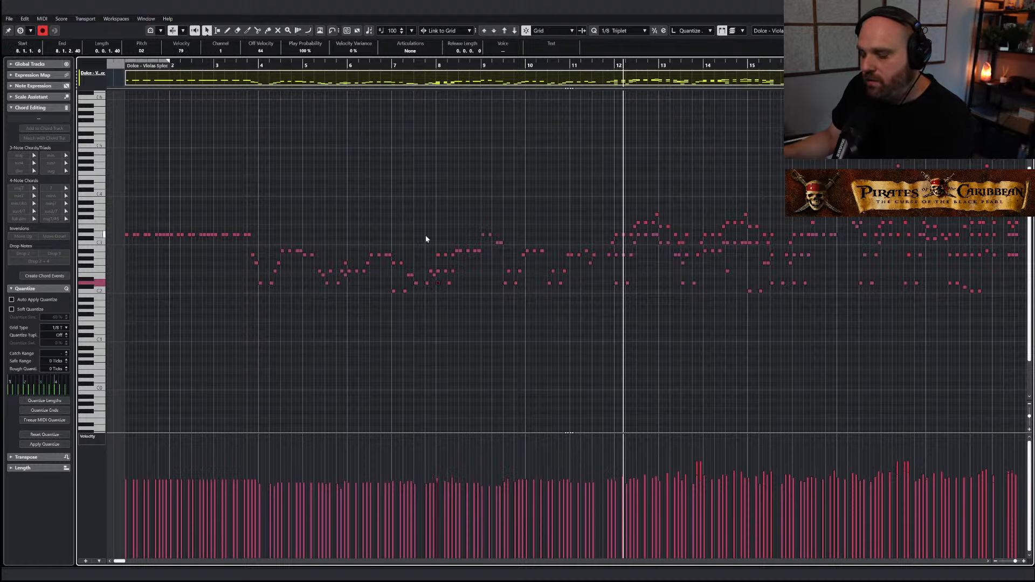
pyautogui.press('Escape')
# Paste a copy of the AI Sketch part onto the Dolce Violins II Spicc track at bar 1 and open it for note editing
pyautogui.scroll(5, 345, 335)
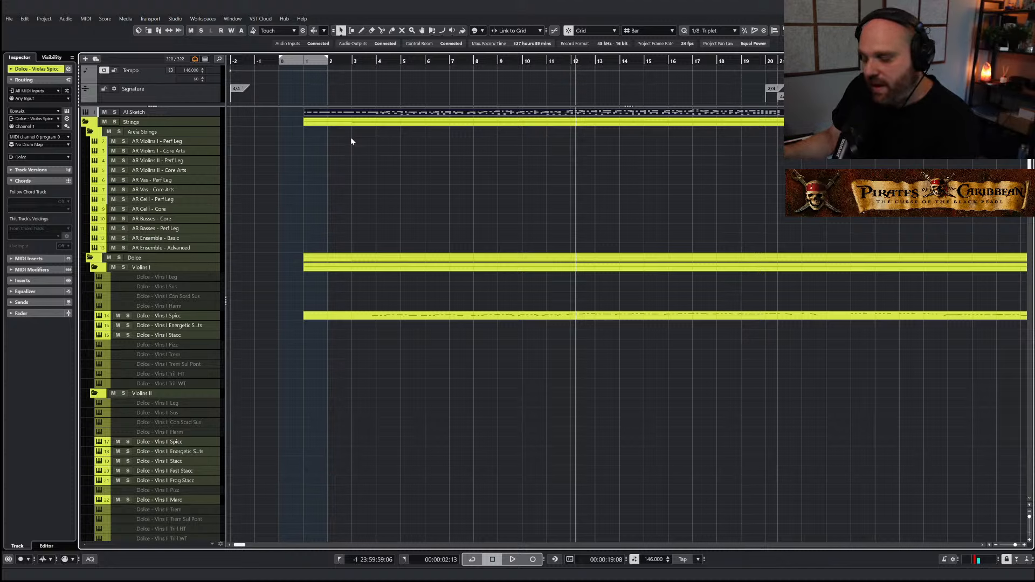
pyautogui.click(299, 64)
pyautogui.scroll(-5, 300, 324)
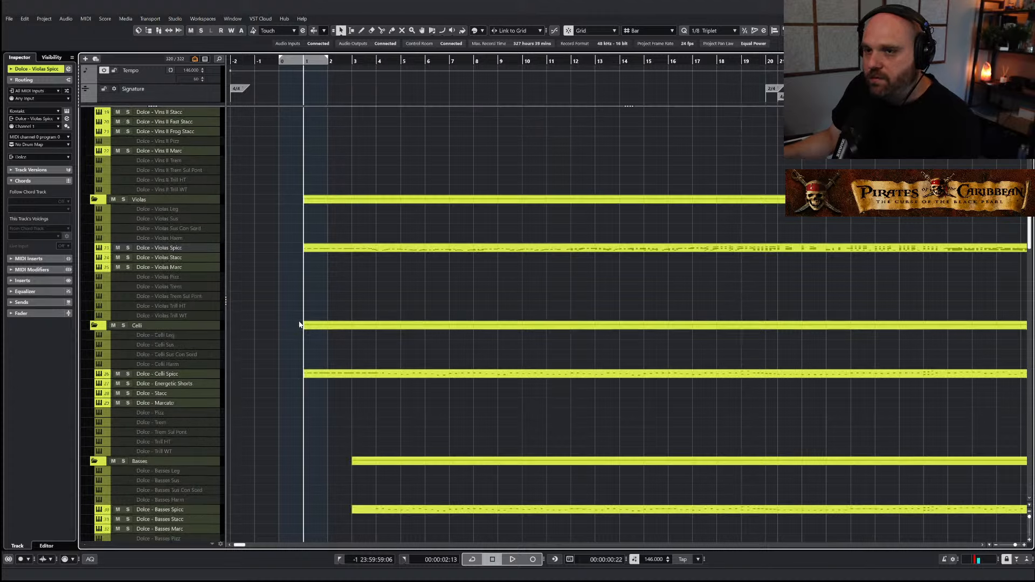
pyautogui.scroll(3, 213, 275)
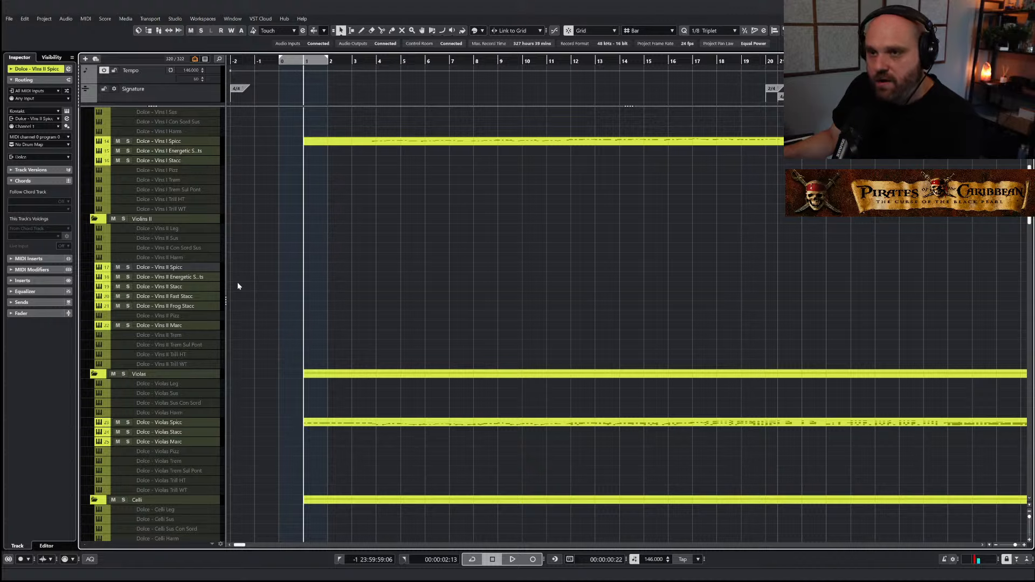
pyautogui.hotkey('ctrl', 'v')
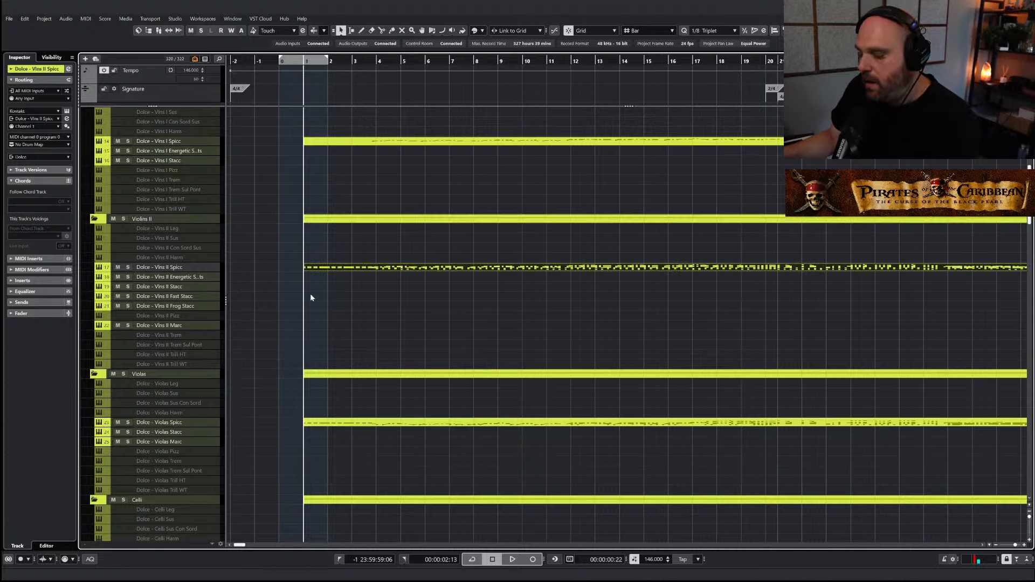
pyautogui.hotkey('ctrl', 'e')
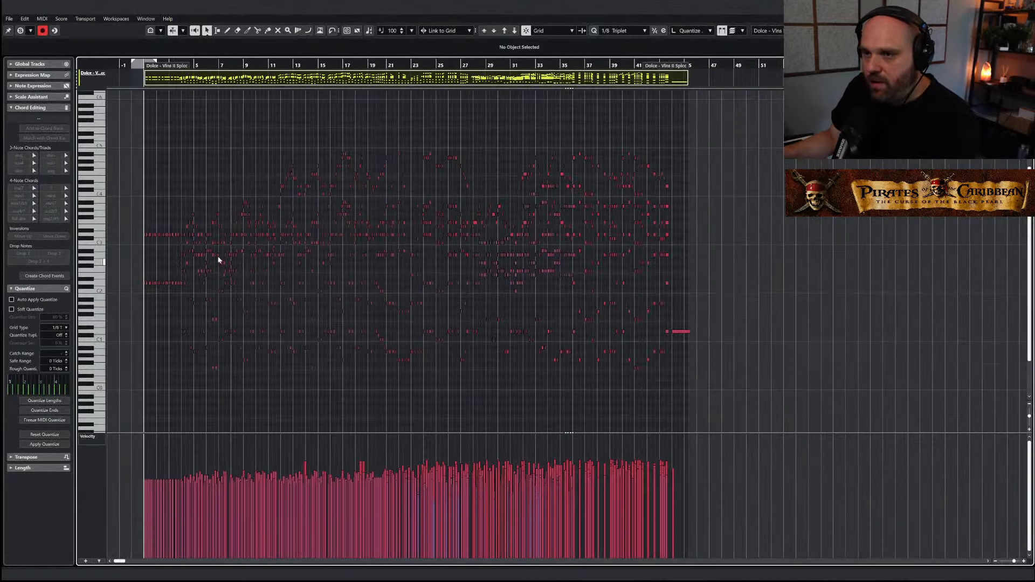
# Delete the low notes through D2 and the high notes above C4 from the Violins II part
pyautogui.moveTo(143, 276); pyautogui.dragTo(782, 375)
pyautogui.press('Delete')
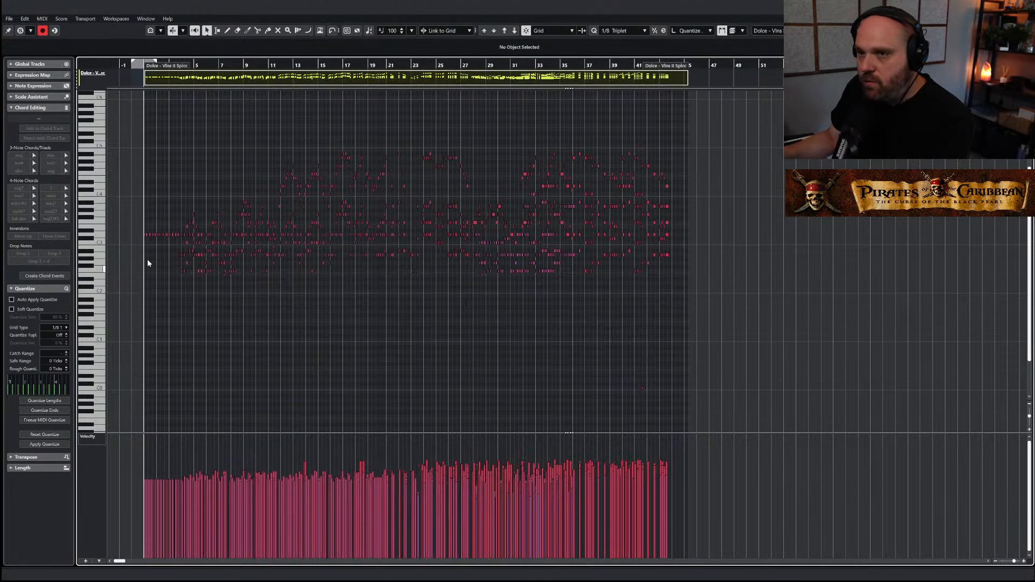
pyautogui.moveTo(209, 169); pyautogui.dragTo(744, 199)
pyautogui.press('Delete')
pyautogui.moveTo(275, 143); pyautogui.dragTo(763, 166)
pyautogui.rightClick(376, 169)
pyautogui.click(376, 169)
# Solo the Violins II part in the editor and play it from around bar 3
pyautogui.press('space')
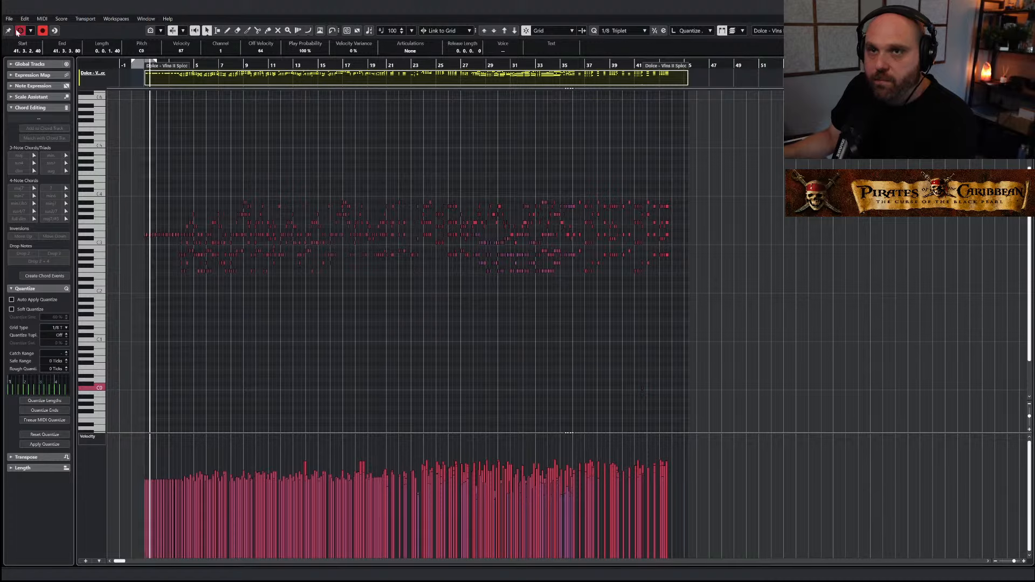
pyautogui.click(21, 31)
pyautogui.moveTo(256, 64); pyautogui.dragTo(103, 71)
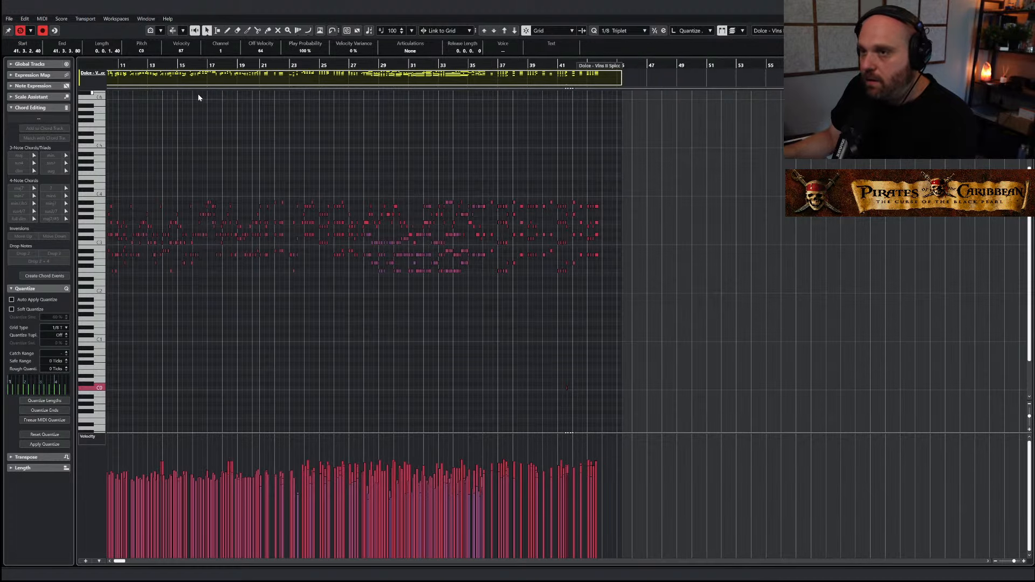
pyautogui.press('h')
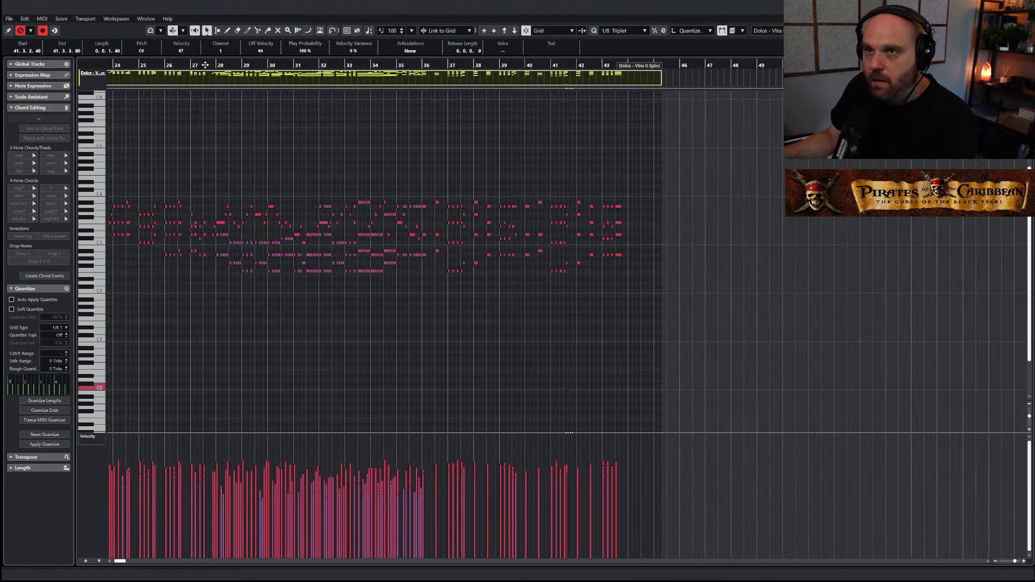
pyautogui.moveTo(205, 65); pyautogui.dragTo(236, 103)
pyautogui.press('h')
pyautogui.press('h')
pyautogui.press('h')
pyautogui.press('h')
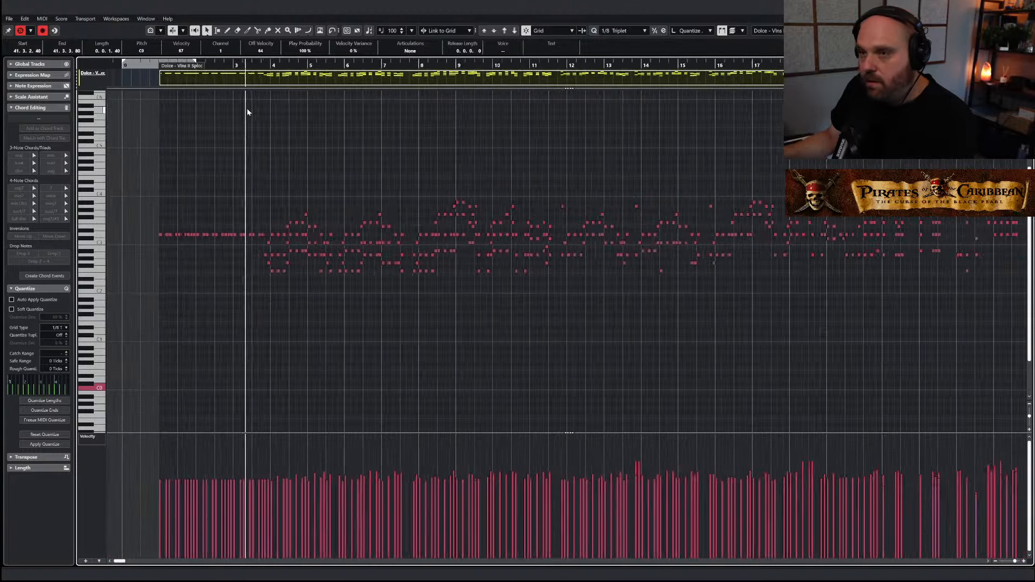
pyautogui.press('g')
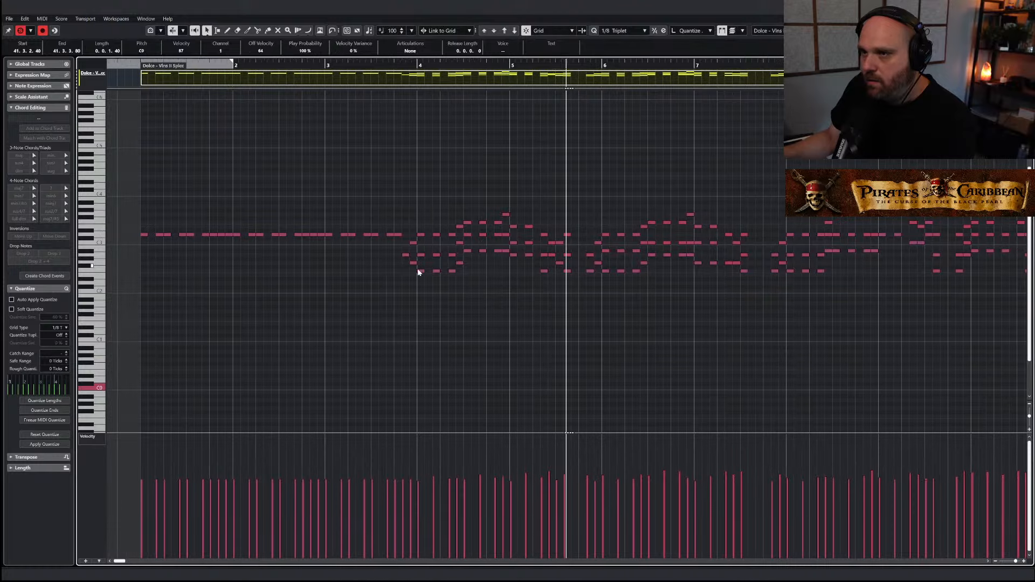
# Delete the lowest chord notes in bars 4 to 7 of the Violins II part
pyautogui.moveTo(418, 270); pyautogui.dragTo(547, 280)
pyautogui.press('Delete')
pyautogui.press('Delete')
pyautogui.press('Delete')
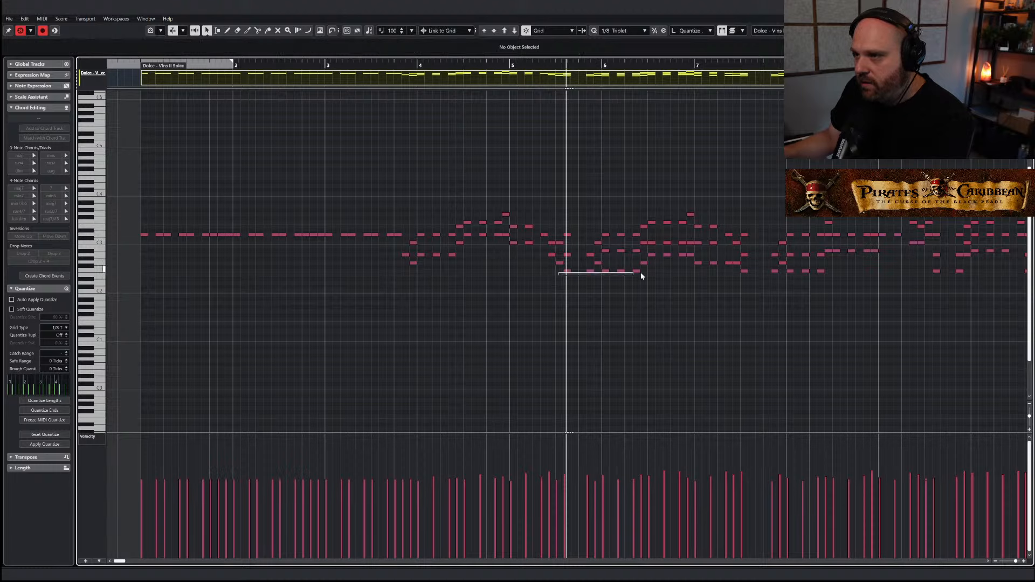
pyautogui.press('Delete')
pyautogui.moveTo(640, 276); pyautogui.dragTo(742, 276)
pyautogui.press('Delete')
pyautogui.press('Delete')
pyautogui.press('space')
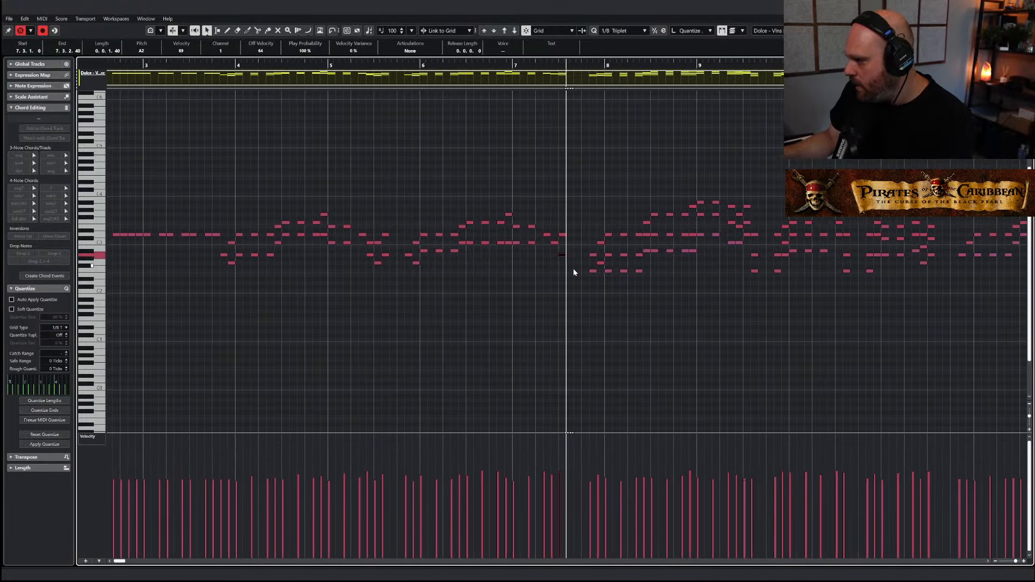
# Delete the lowest chord notes from the end of bar 7 into bar 8 of the Violins II part
pyautogui.click(596, 283)
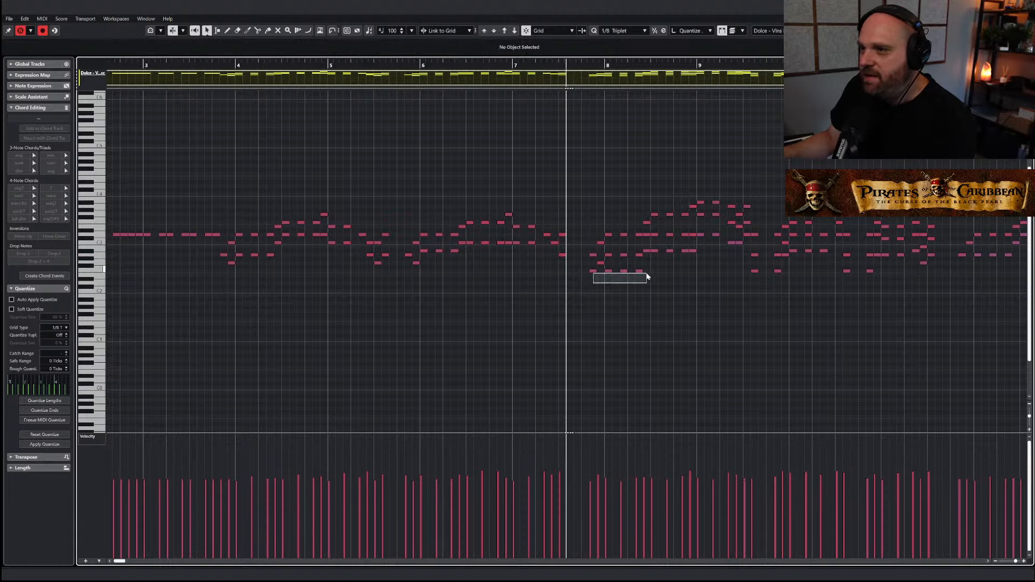
pyautogui.moveTo(647, 277); pyautogui.dragTo(650, 277)
pyautogui.press('Delete')
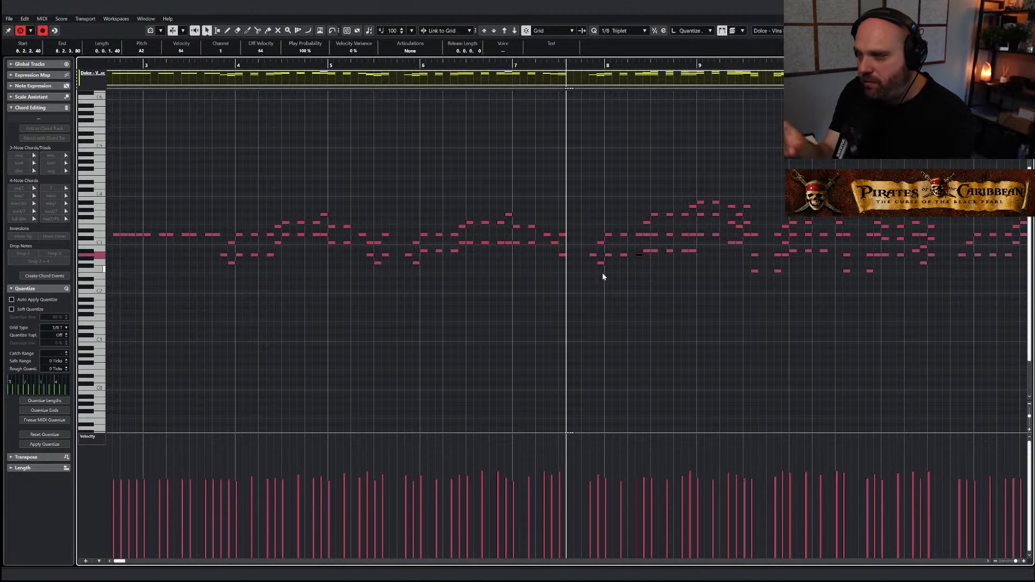
# Stop playback and delete the lower chord notes in the first half of bar 9 of the Violins II part
pyautogui.press('space')
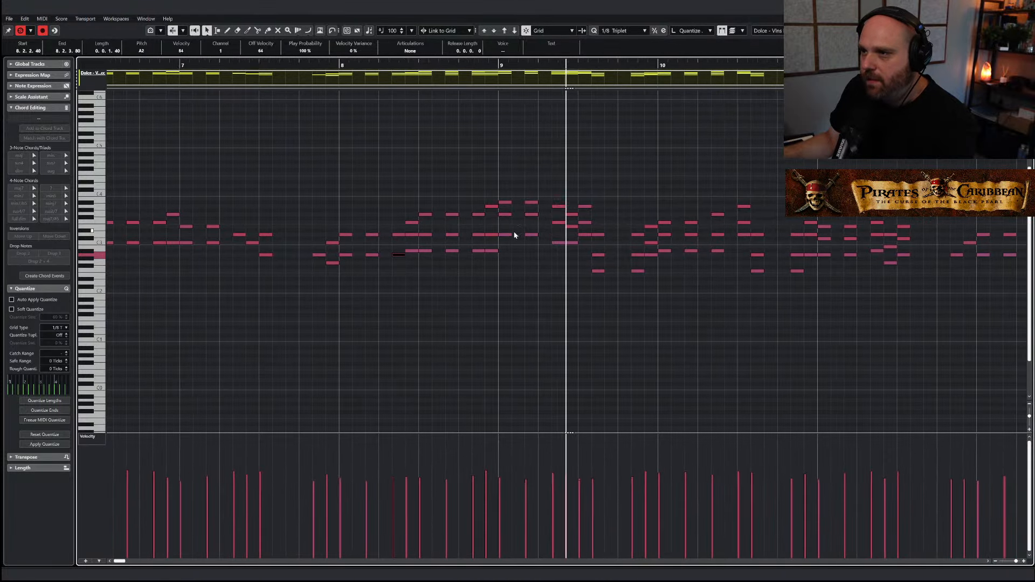
pyautogui.moveTo(506, 235); pyautogui.dragTo(561, 253)
pyautogui.click(580, 261)
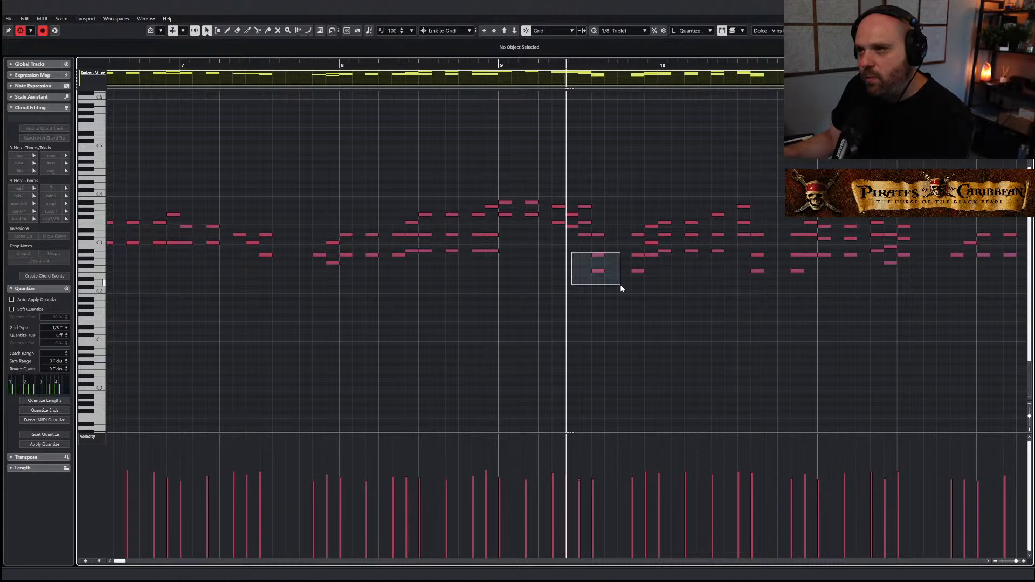
pyautogui.moveTo(620, 283)
pyautogui.mouseDown()
pyautogui.moveTo(607, 288)
pyautogui.moveTo(635, 279)
pyautogui.mouseUp()
pyautogui.press('Delete')
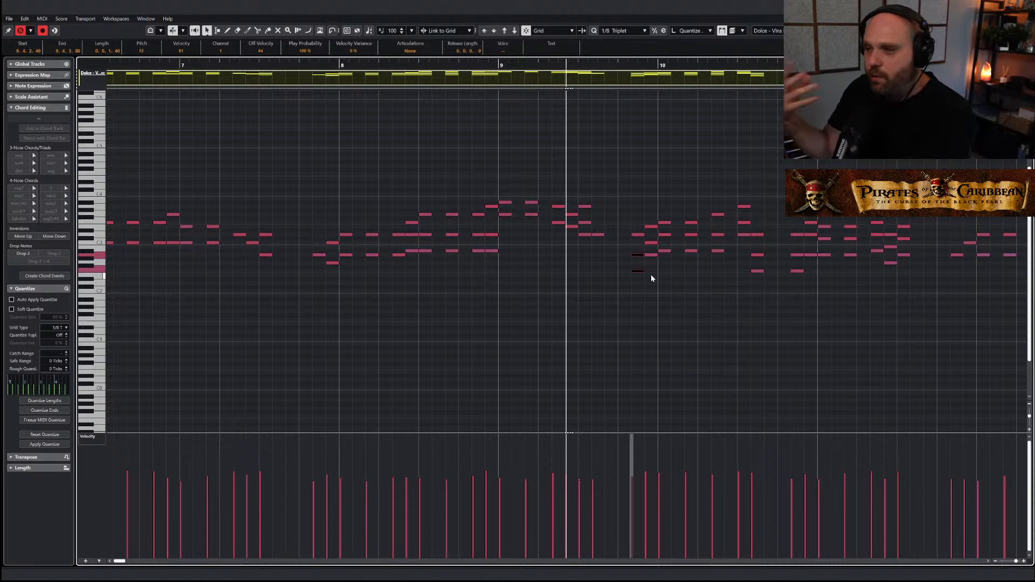
# Delete the lowest chord notes from the end of bar 9 through bar 10 of the Violins II part
pyautogui.press('Delete')
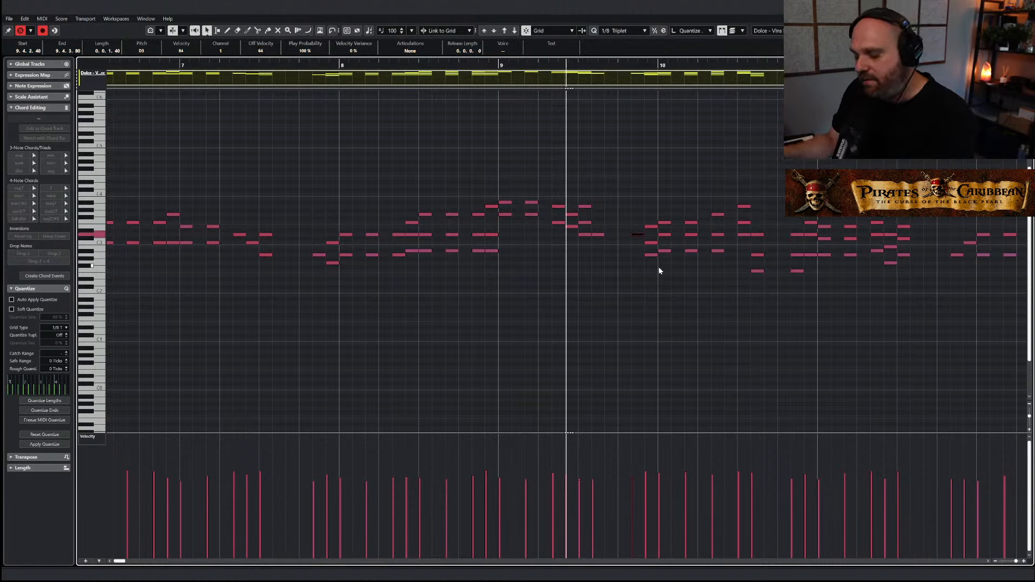
pyautogui.click(637, 271)
pyautogui.press('Delete')
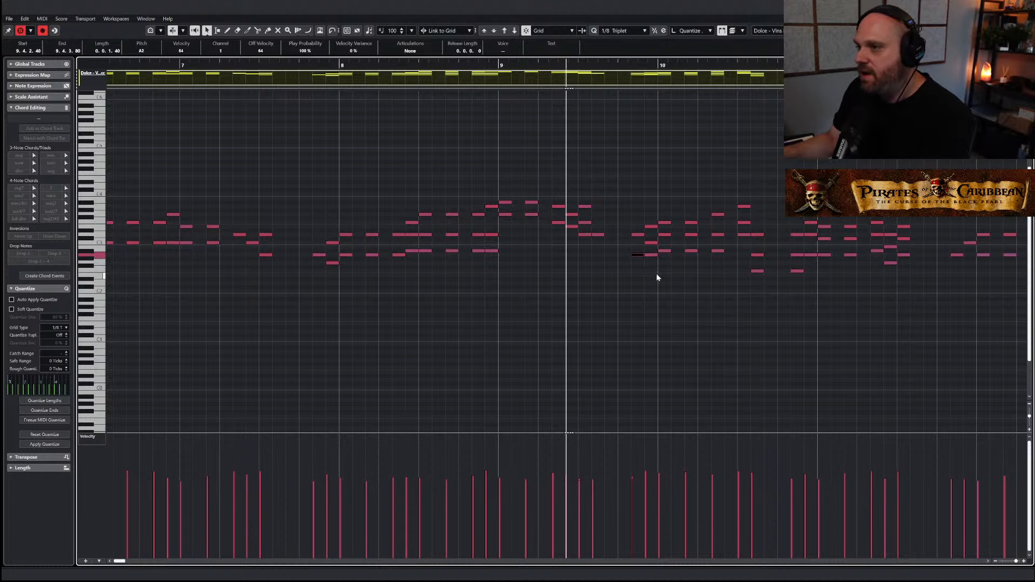
pyautogui.moveTo(658, 270); pyautogui.dragTo(822, 293)
pyautogui.press('Delete')
pyautogui.press('Delete')
pyautogui.click(743, 249)
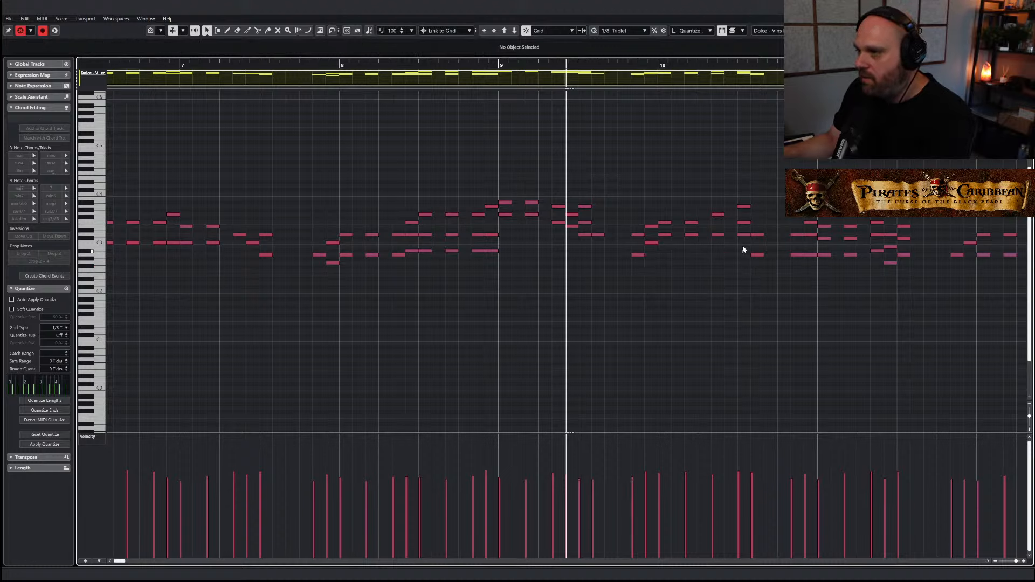
pyautogui.click(811, 255)
pyautogui.press('Delete')
# Play the Violins II part through bar 11 and look over the notes of the whole part
pyautogui.press('space')
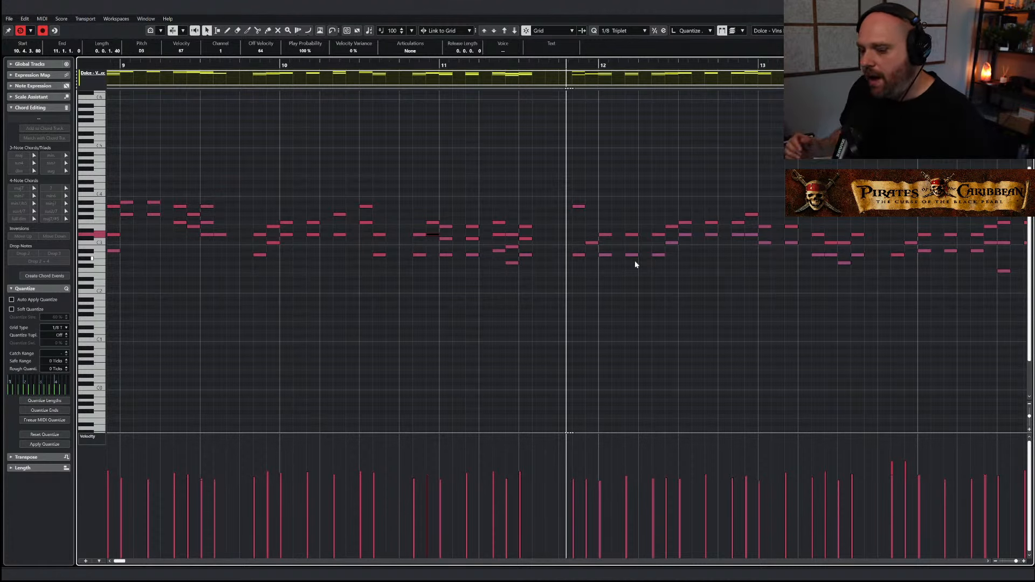
pyautogui.press('g')
pyautogui.press('g')
pyautogui.press('g')
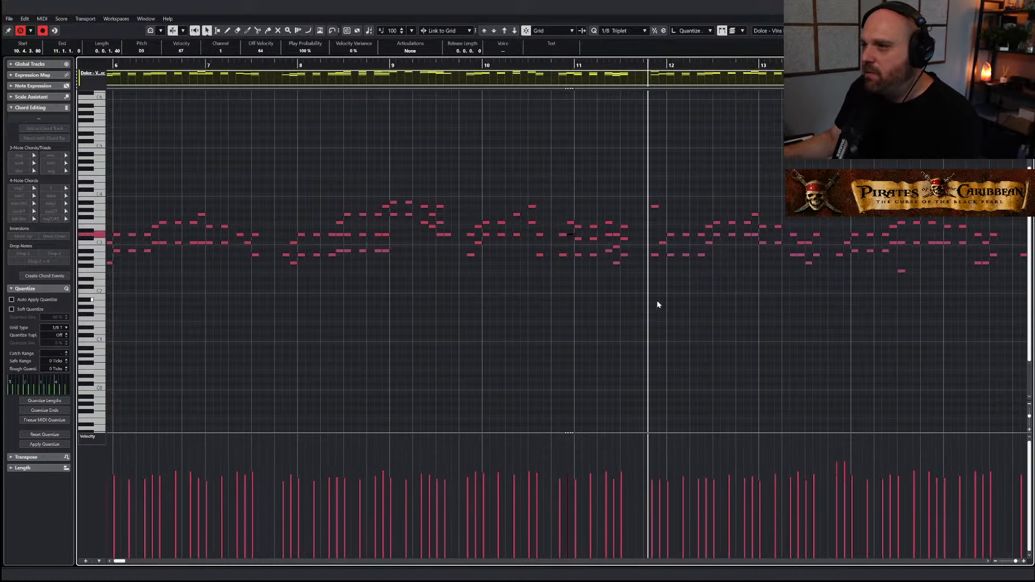
pyautogui.press('g')
pyautogui.press('g')
pyautogui.press('g')
pyautogui.press('g')
pyautogui.press('g')
pyautogui.press('g')
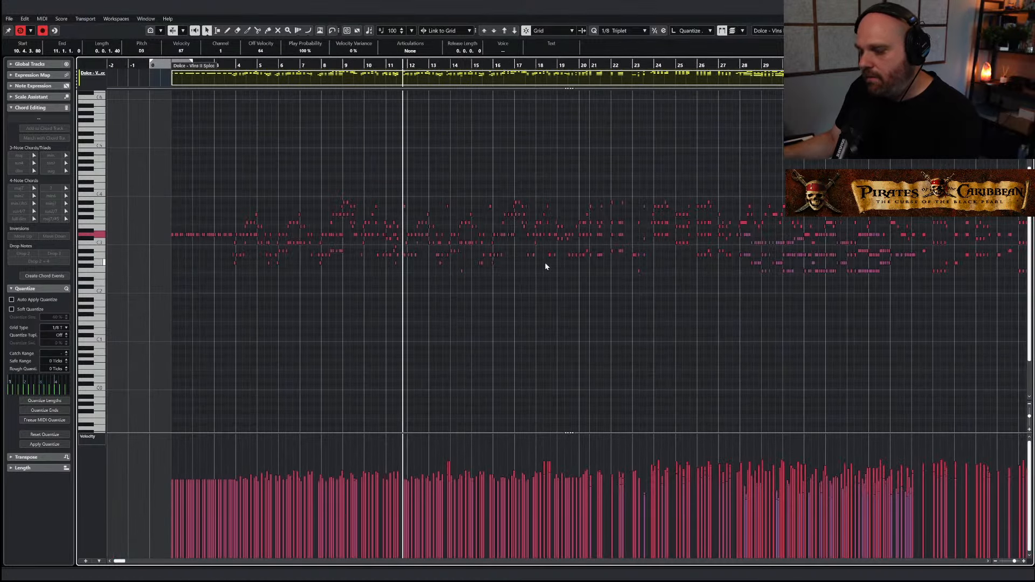
# Return to the arrangement, solo the Strings folder and play it from bar 1
pyautogui.press('Escape')
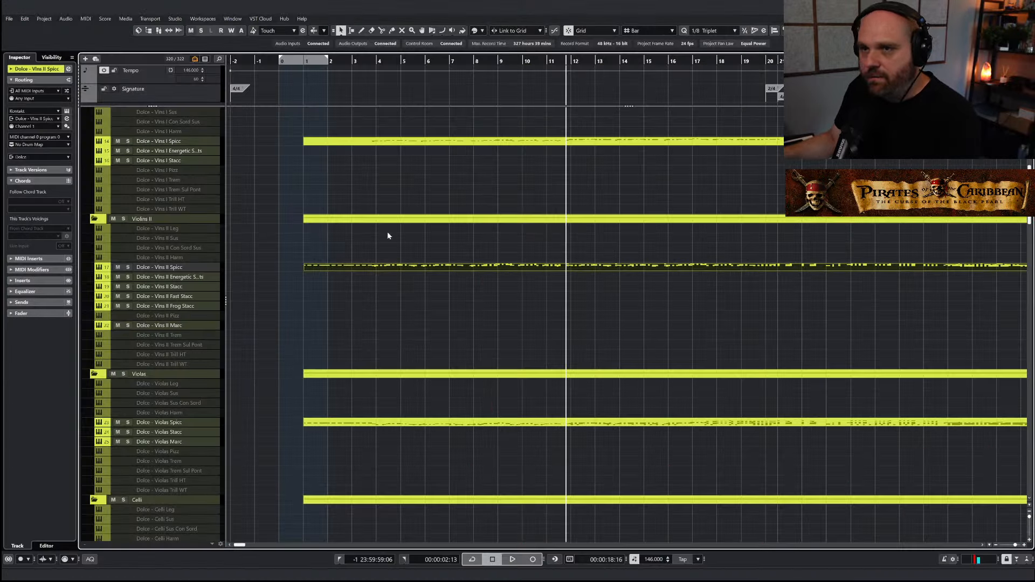
pyautogui.scroll(6, 286, 221)
pyautogui.click(114, 122)
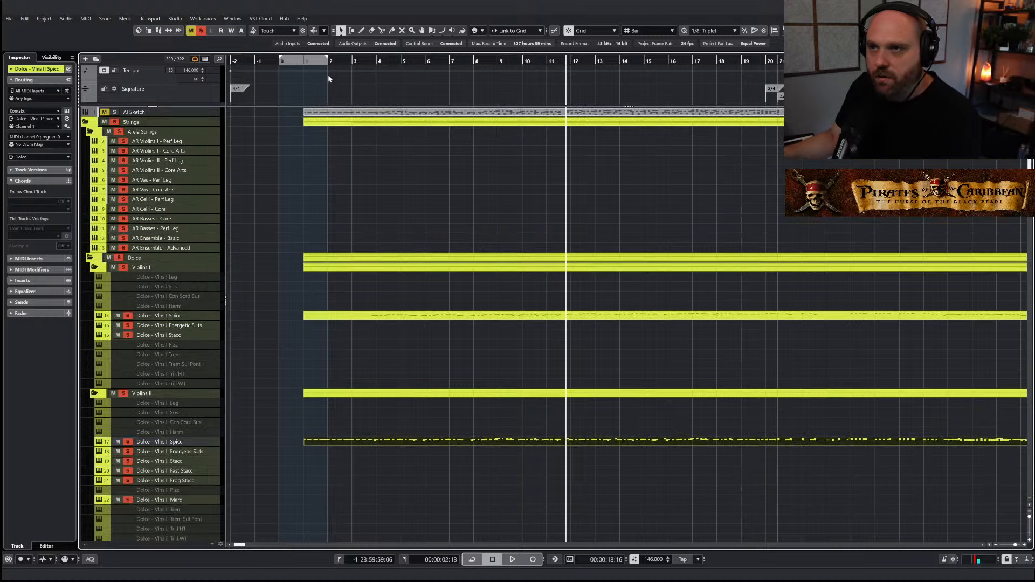
pyautogui.click(304, 61)
pyautogui.press('space')
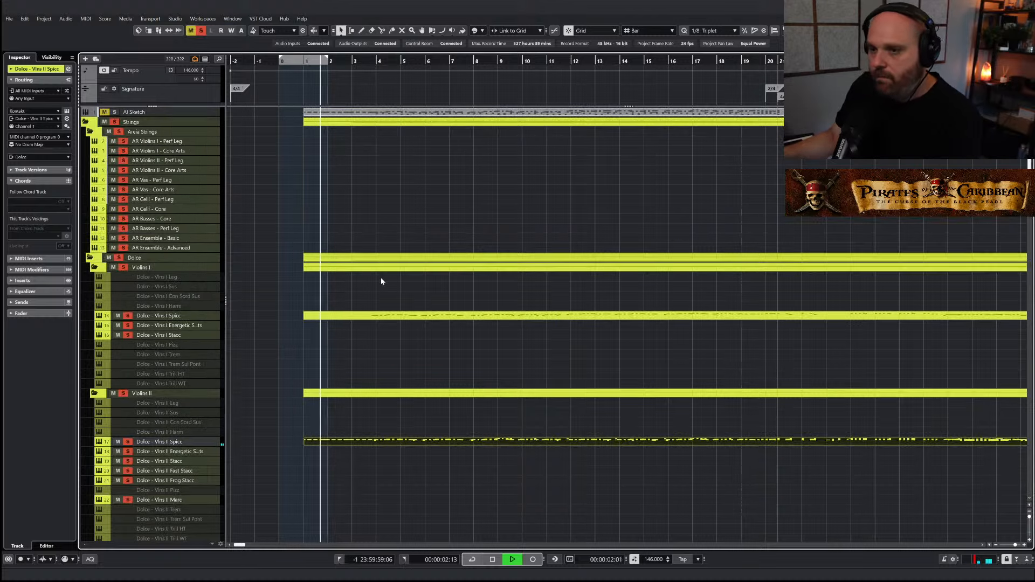
pyautogui.press('h')
pyautogui.press('h')
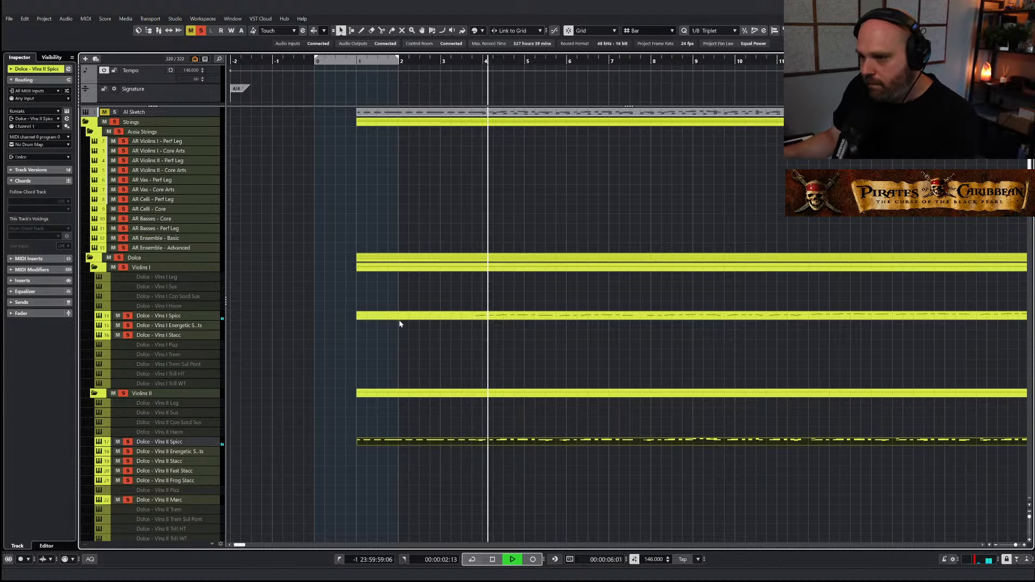
pyautogui.press('g')
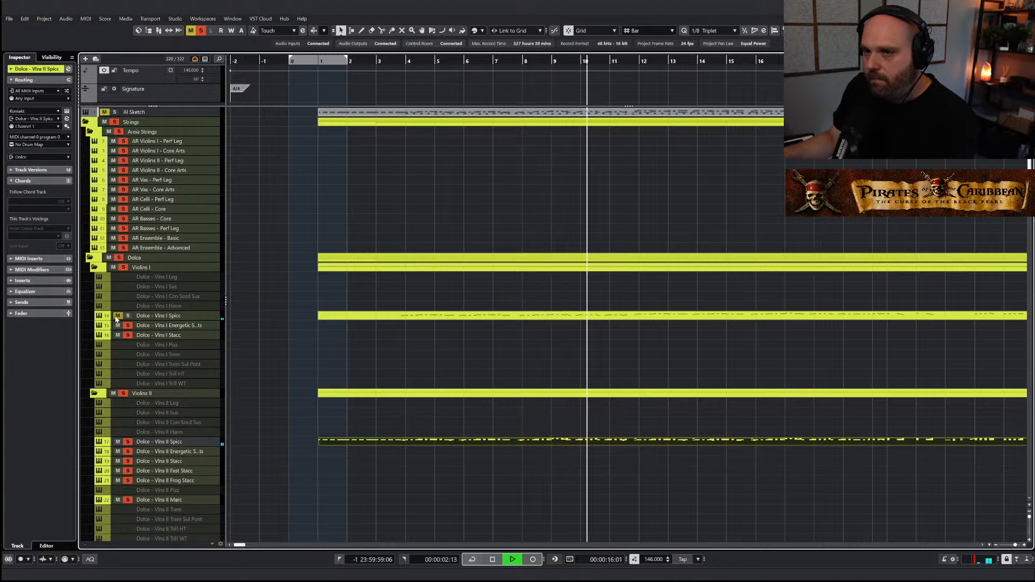
# Open the Violins I spiccato part and examine its notes from about bar 2 to the end
pyautogui.doubleClick(428, 318)
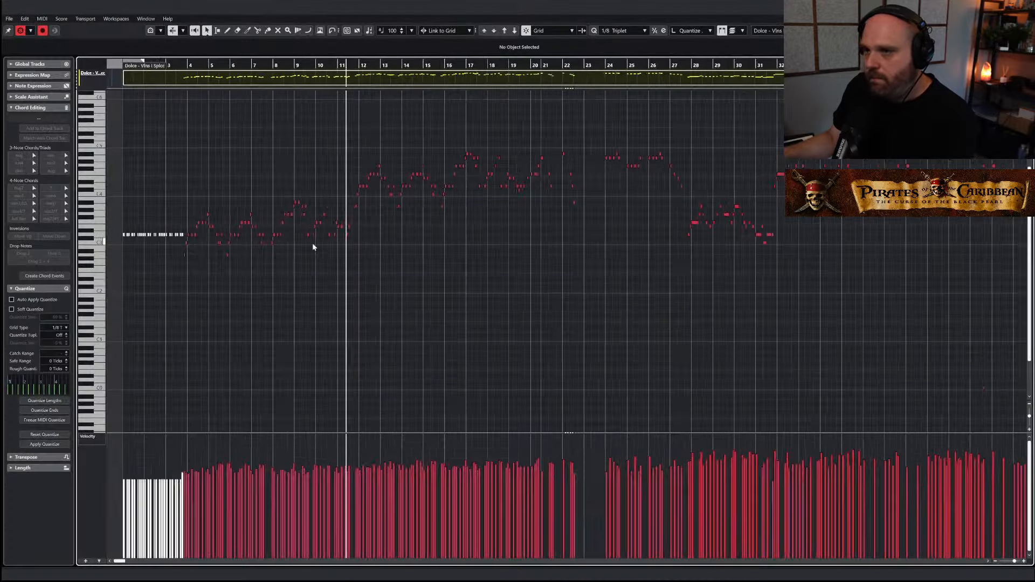
pyautogui.press('g')
pyautogui.press('g')
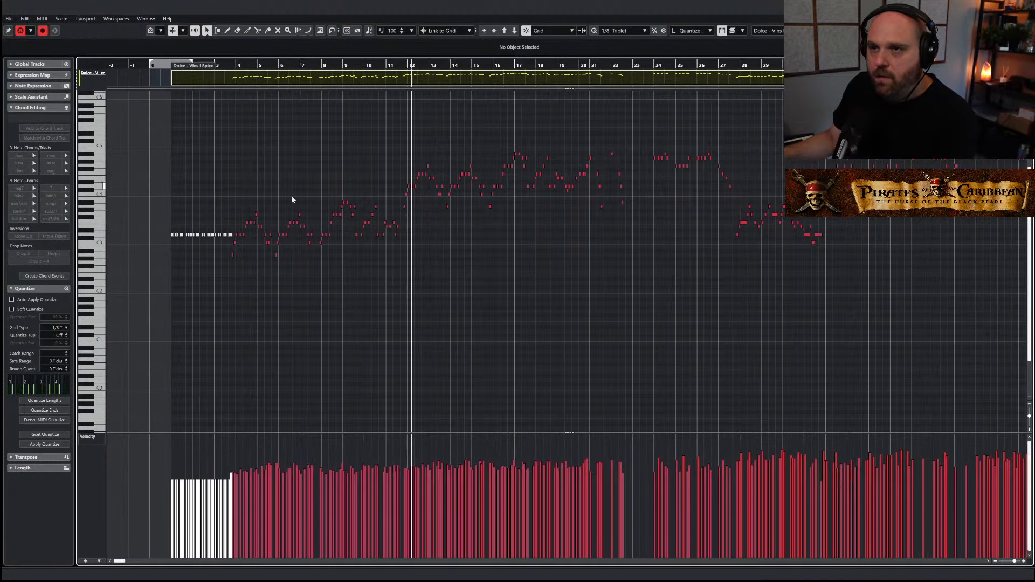
pyautogui.press('g')
pyautogui.press('g')
pyautogui.press('g')
pyautogui.press('g')
pyautogui.moveTo(648, 276); pyautogui.dragTo(157, 137)
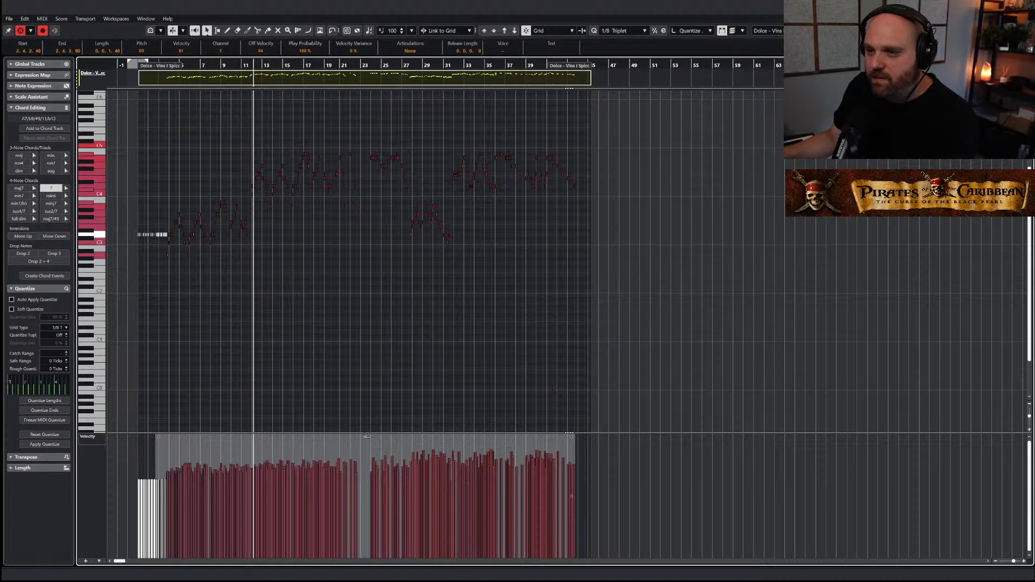
pyautogui.click(318, 349)
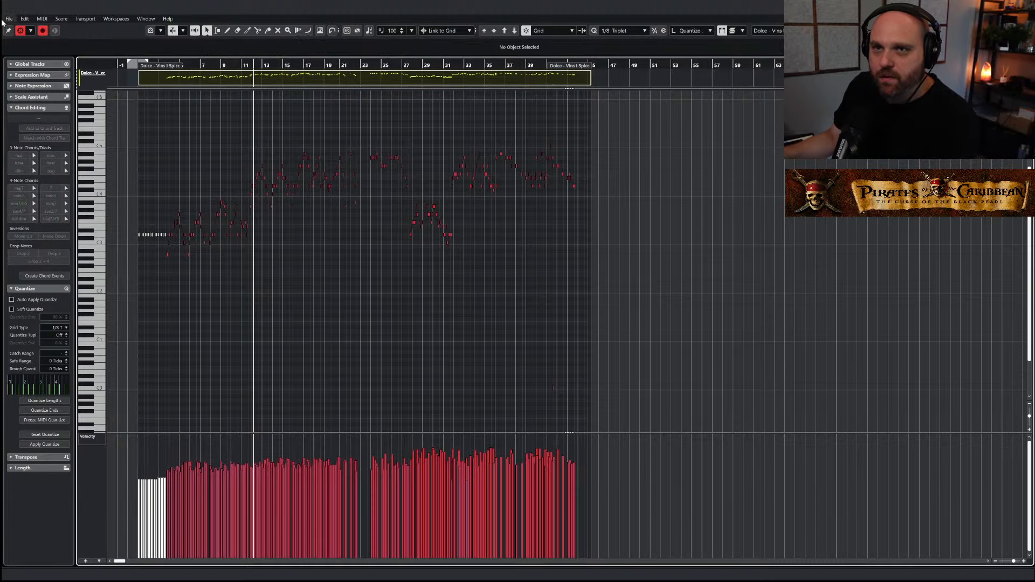
# Turn off the editor solo for the Violins I part and open the Violins II spiccato part instead
pyautogui.click(18, 32)
pyautogui.rightClick(304, 291)
pyautogui.click(304, 290)
pyautogui.press('Return')
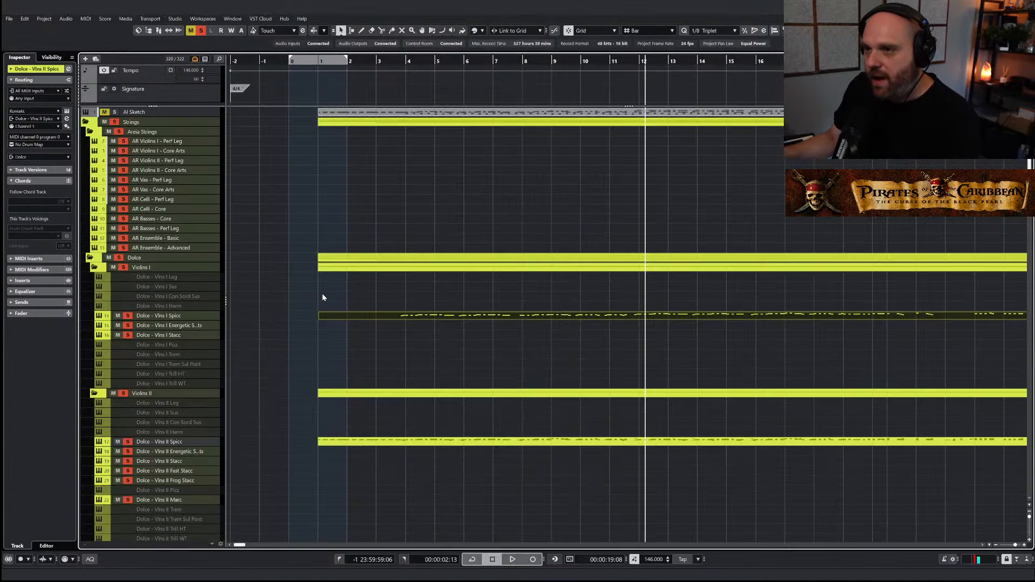
pyautogui.rightClick(351, 291)
pyautogui.click(351, 291)
pyautogui.click(484, 441)
pyautogui.press('Return')
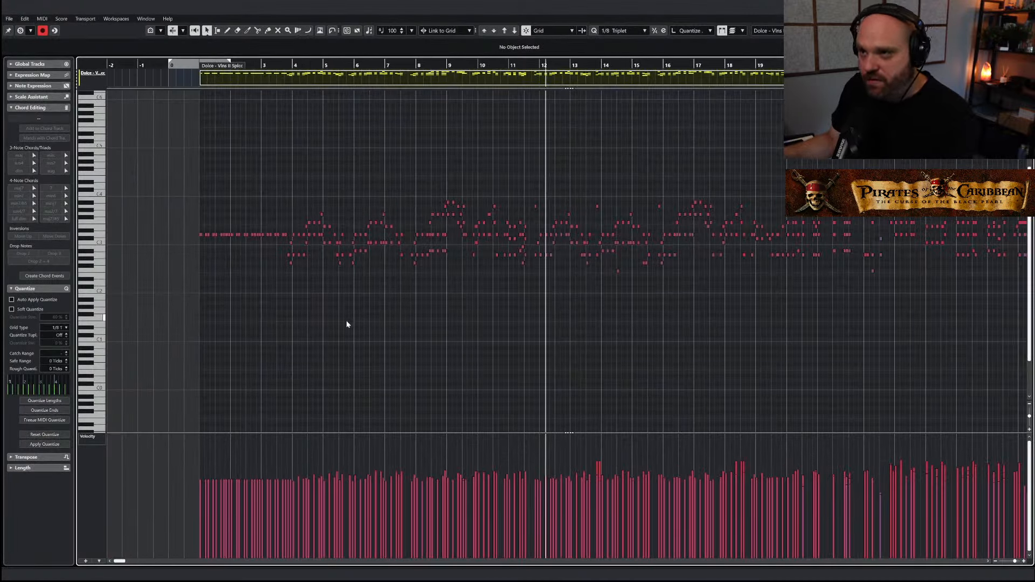
# Quantize the Violins II notes from the end of bar 3 onward to a 1/8 triplet grid with 9 ticks of roughness
pyautogui.press('g')
pyautogui.press('g')
pyautogui.press('g')
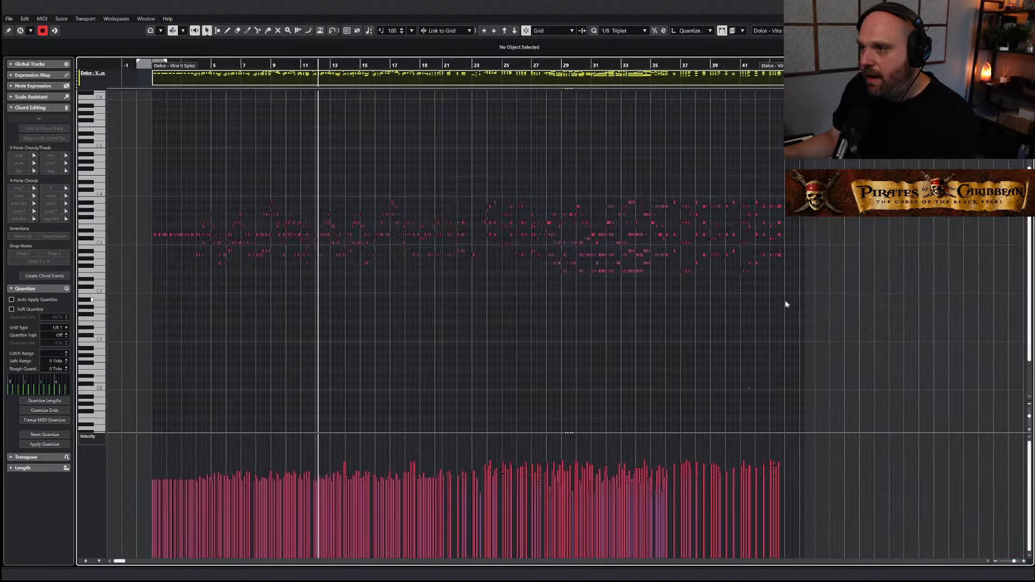
pyautogui.moveTo(879, 297); pyautogui.dragTo(196, 177)
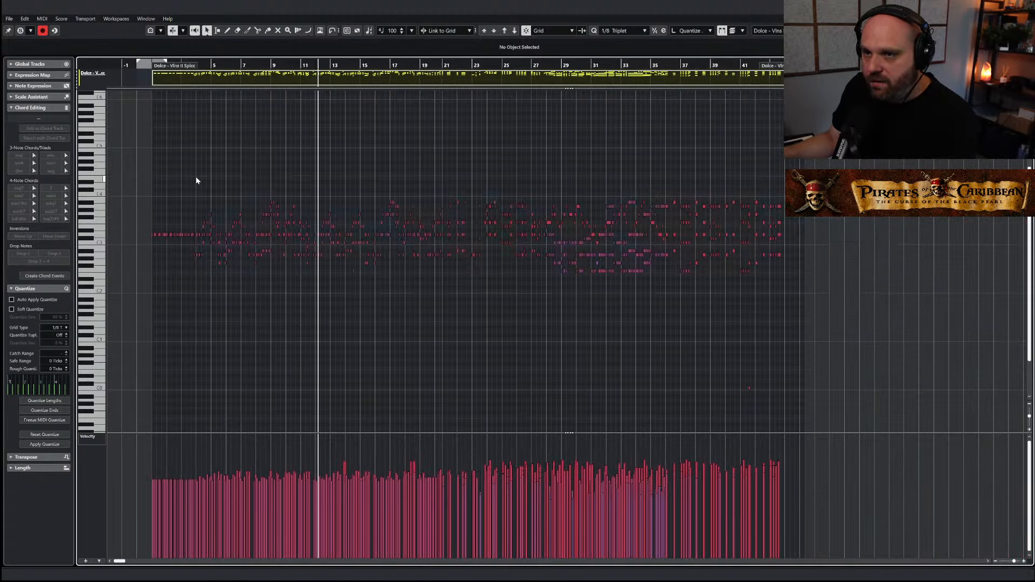
pyautogui.press('h')
pyautogui.press('h')
pyautogui.press('h')
pyautogui.press('h')
pyautogui.press('h')
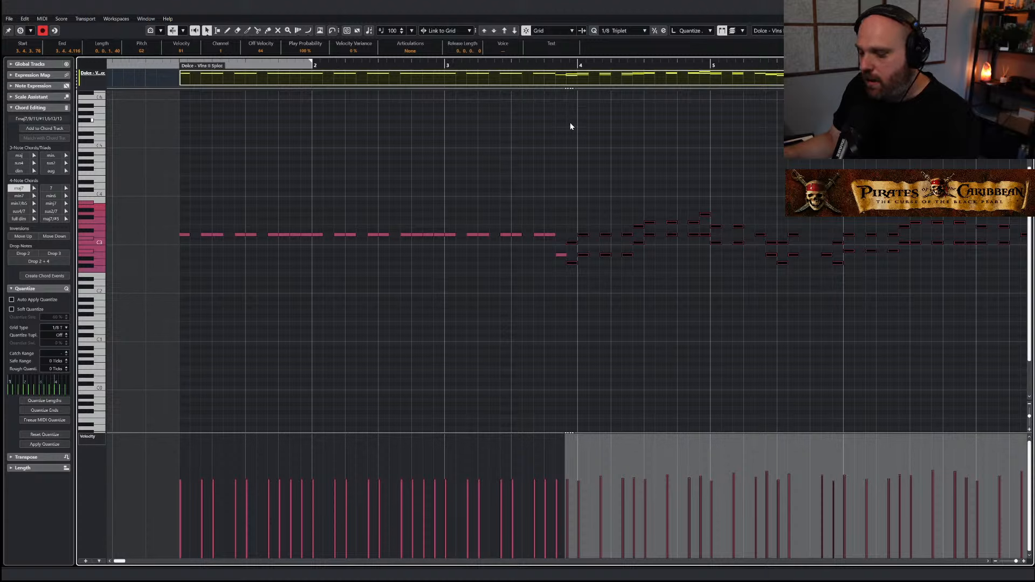
pyautogui.click(662, 31)
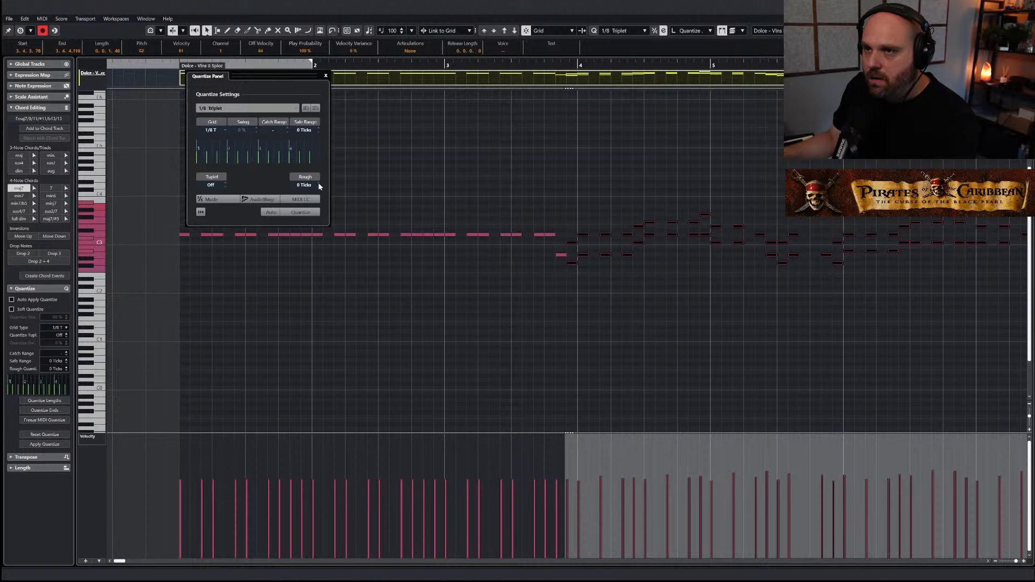
pyautogui.scroll(4, 318, 186)
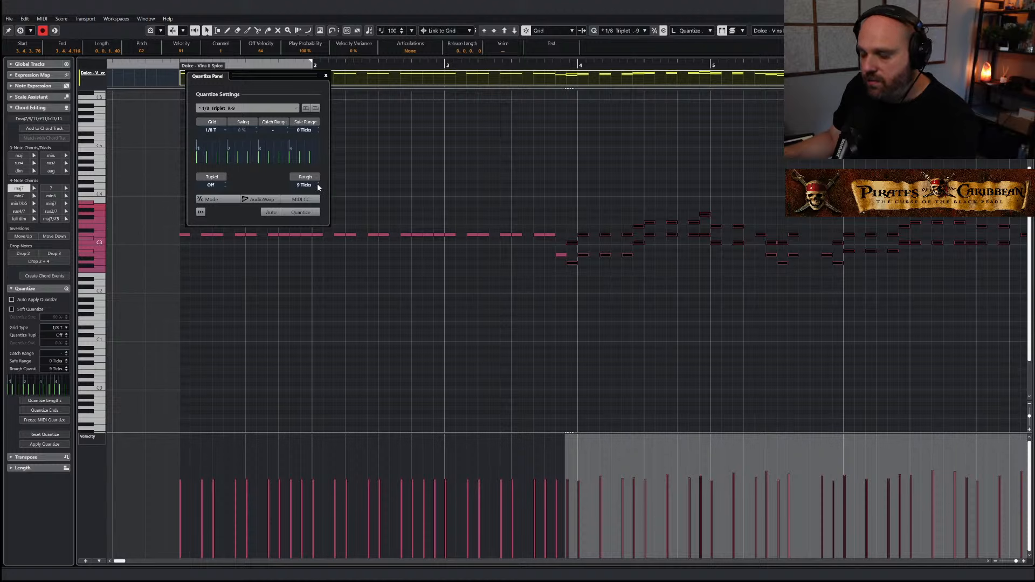
pyautogui.click(302, 212)
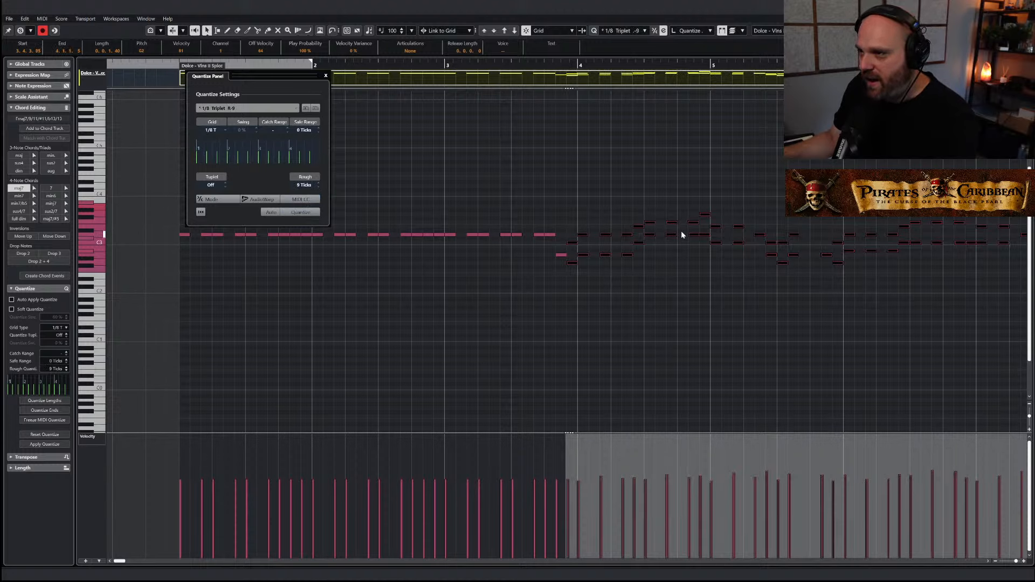
pyautogui.click(326, 76)
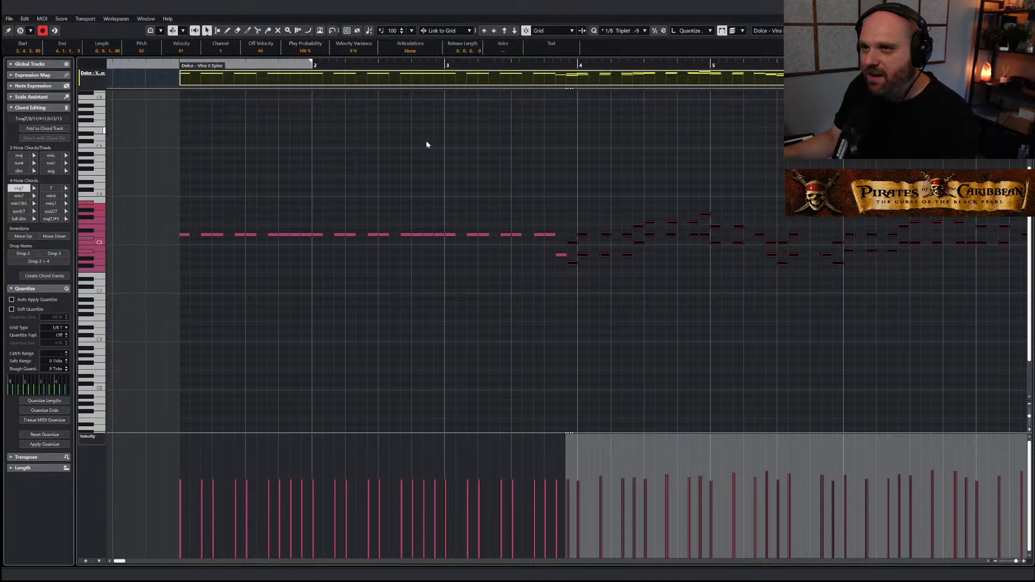
# Play from about bar 3 in the Violins II part, then keep listening to the soloed strings in the arrangement
pyautogui.click(545, 65)
pyautogui.press('space')
pyautogui.press('g')
pyautogui.press('g')
pyautogui.press('g')
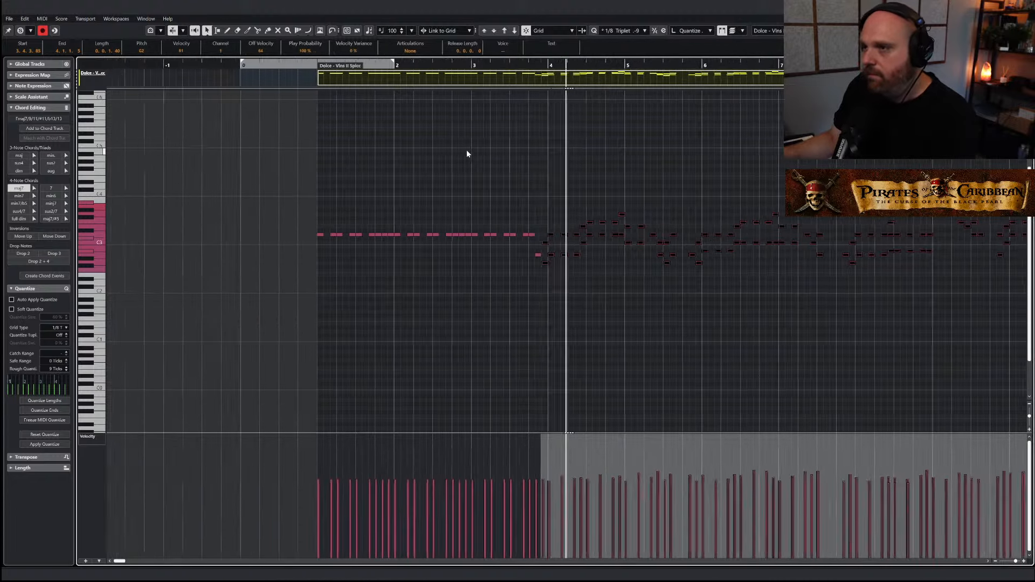
pyautogui.click(537, 184)
pyautogui.press('h')
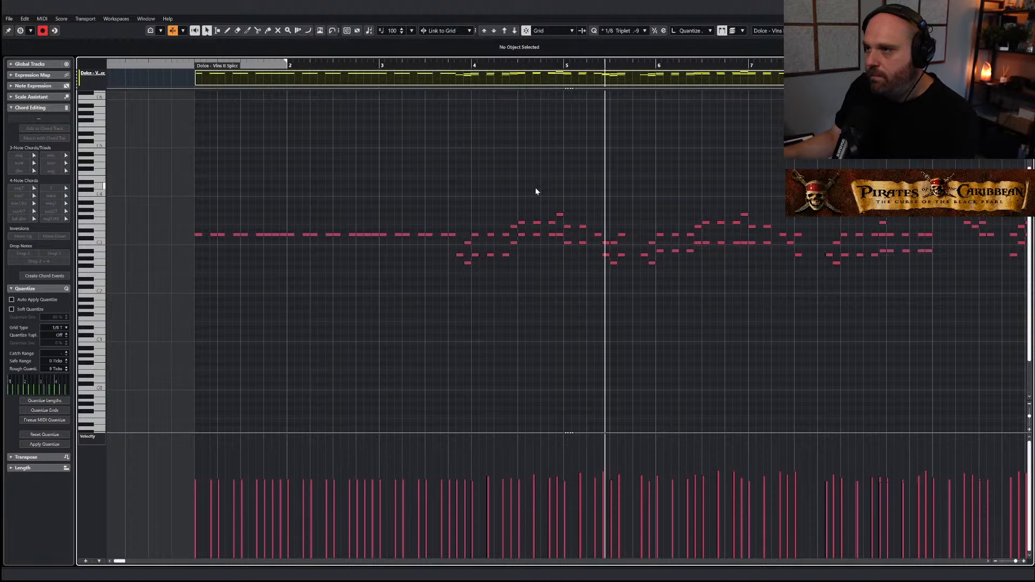
pyautogui.press('g')
pyautogui.press('Return')
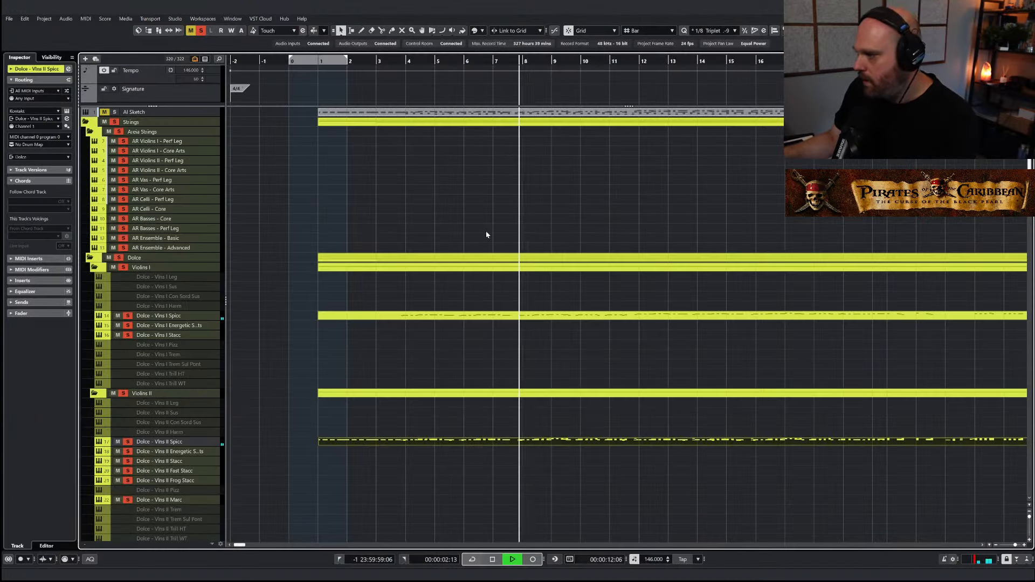
pyautogui.scroll(-6, 446, 318)
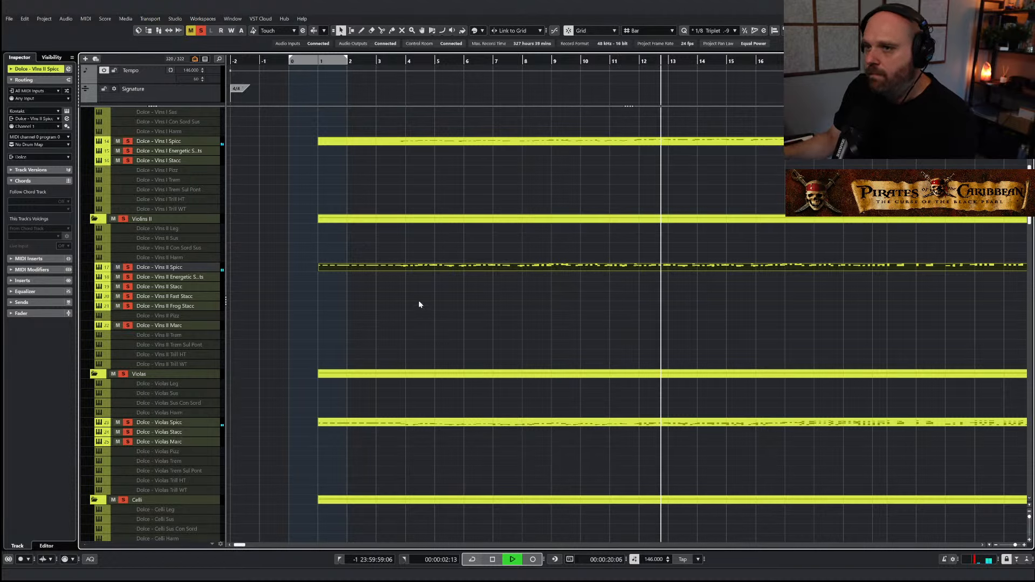
pyautogui.press('space')
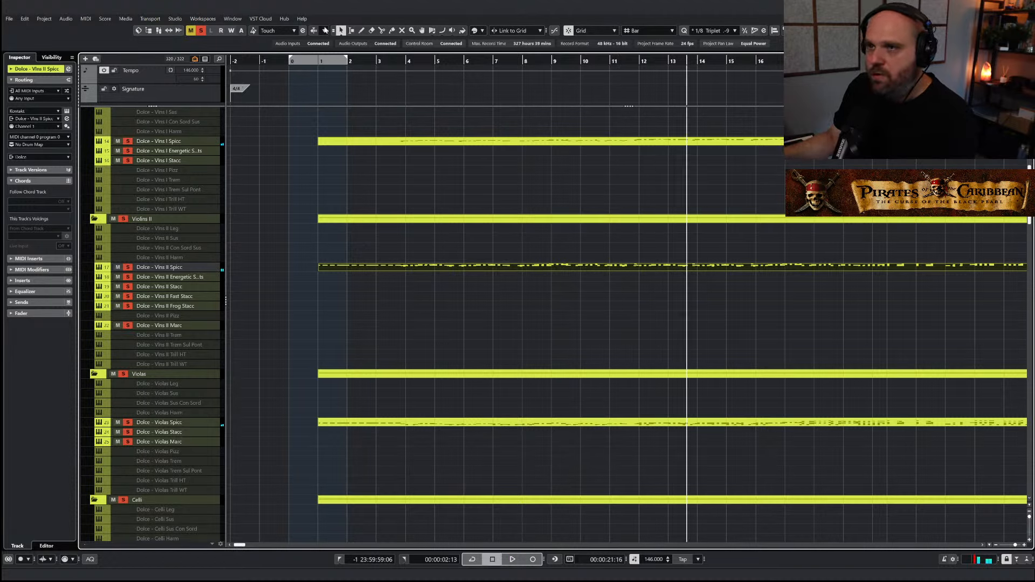
# Return the playhead to bar 1 and clear all track solos
pyautogui.click(325, 62)
pyautogui.scroll(-8, 397, 279)
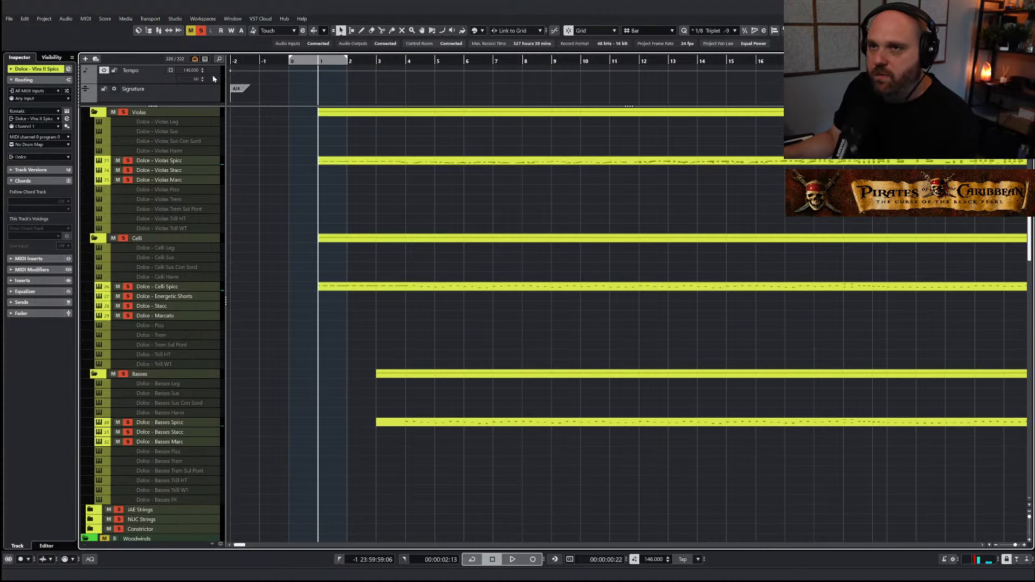
pyautogui.click(199, 31)
pyautogui.scroll(3, 328, 208)
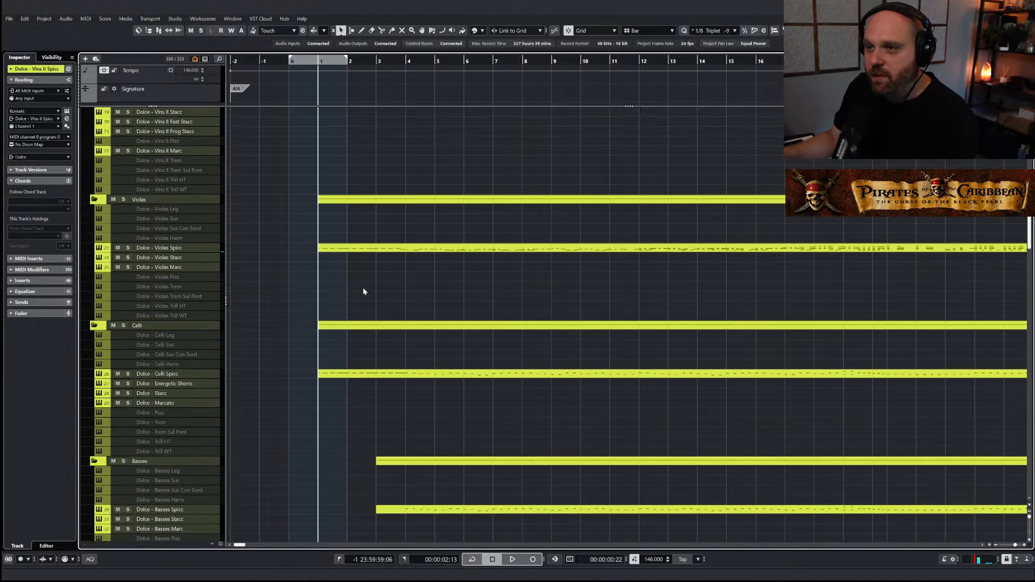
# Copy the Basses spiccato part onto the NUC 2 Bassoons track at bar 3 and extend the copy's start back to bar 2
pyautogui.click(368, 375)
pyautogui.scroll(-6, 318, 343)
pyautogui.click(392, 337)
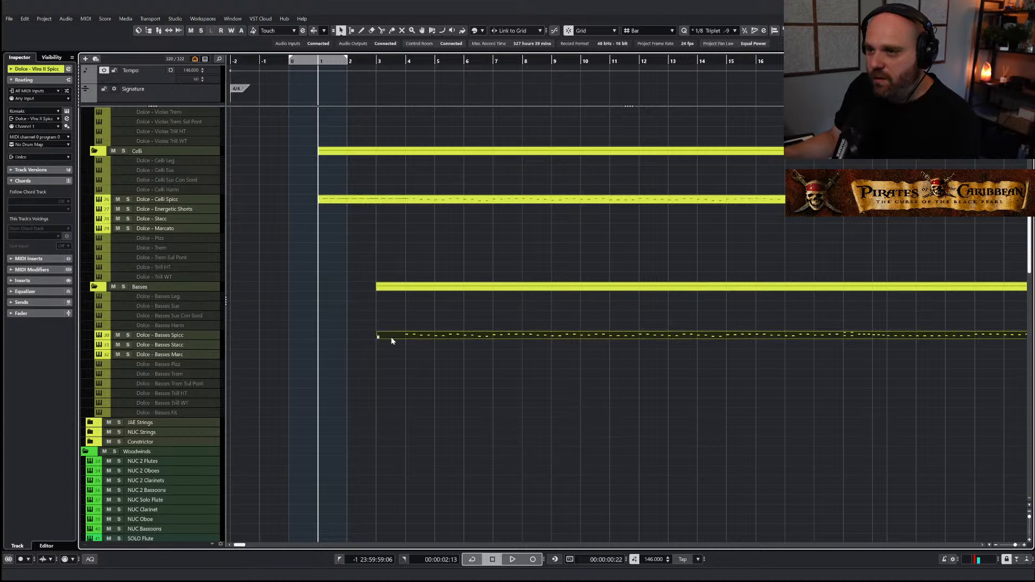
pyautogui.click(378, 61)
pyautogui.scroll(-12, 357, 340)
pyautogui.scroll(6, 304, 251)
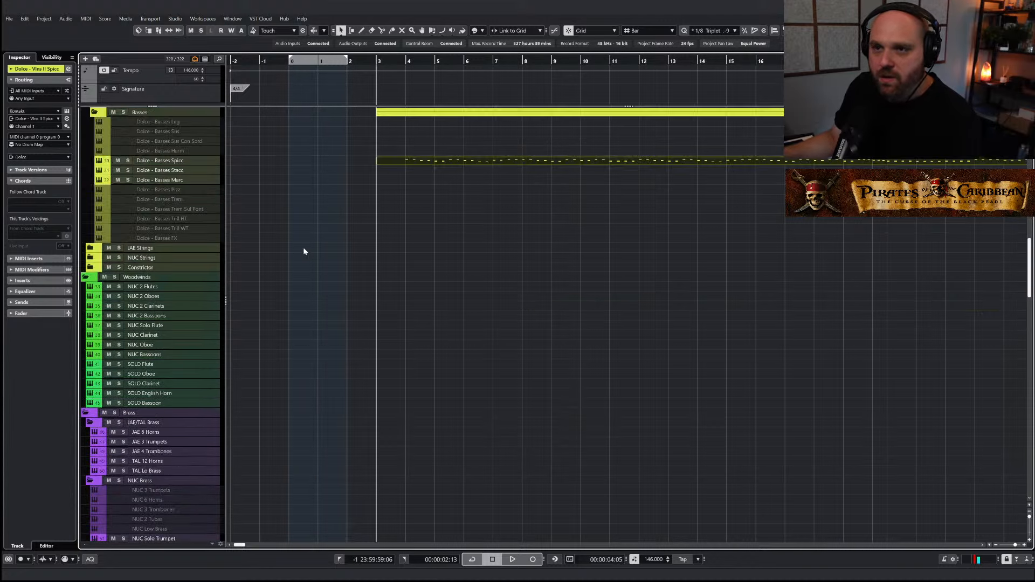
pyautogui.click(167, 318)
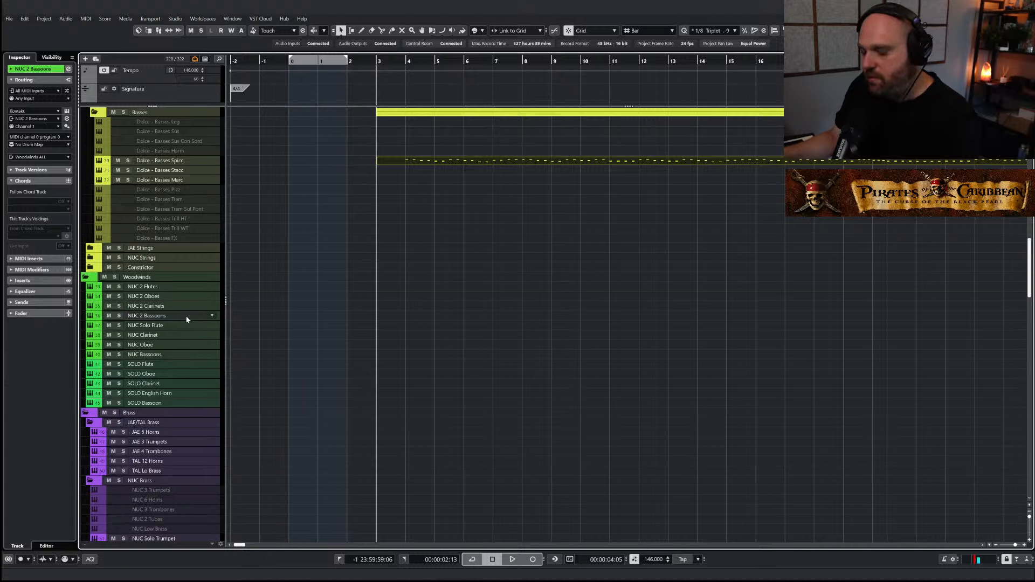
pyautogui.hotkey('ctrl', 'v')
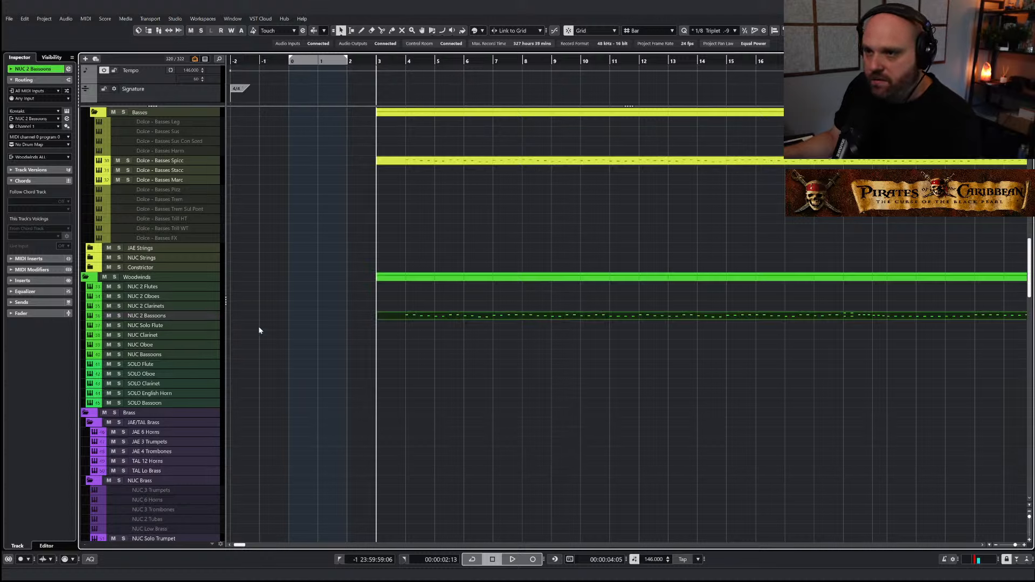
pyautogui.click(376, 322)
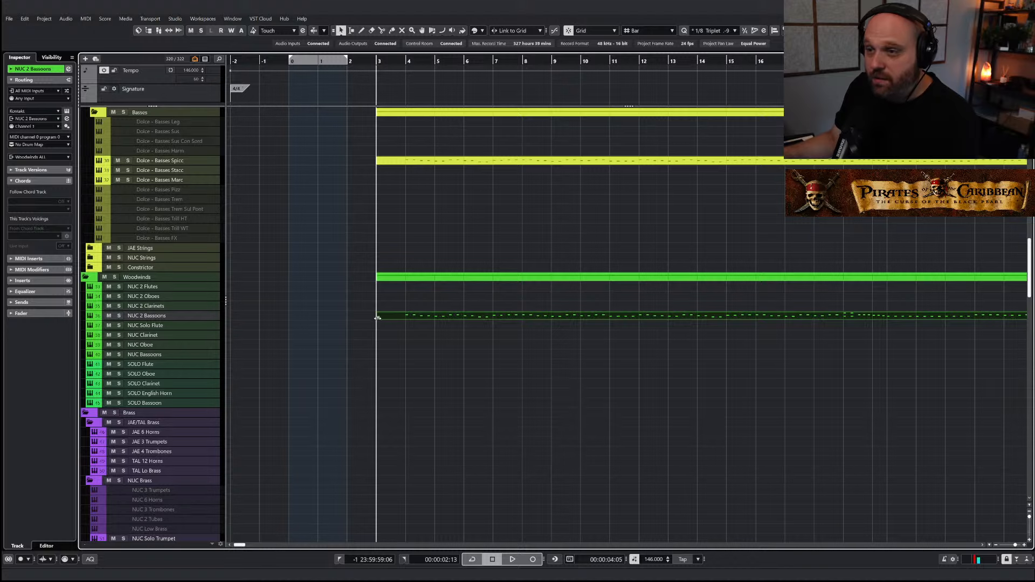
pyautogui.moveTo(378, 318); pyautogui.dragTo(348, 318)
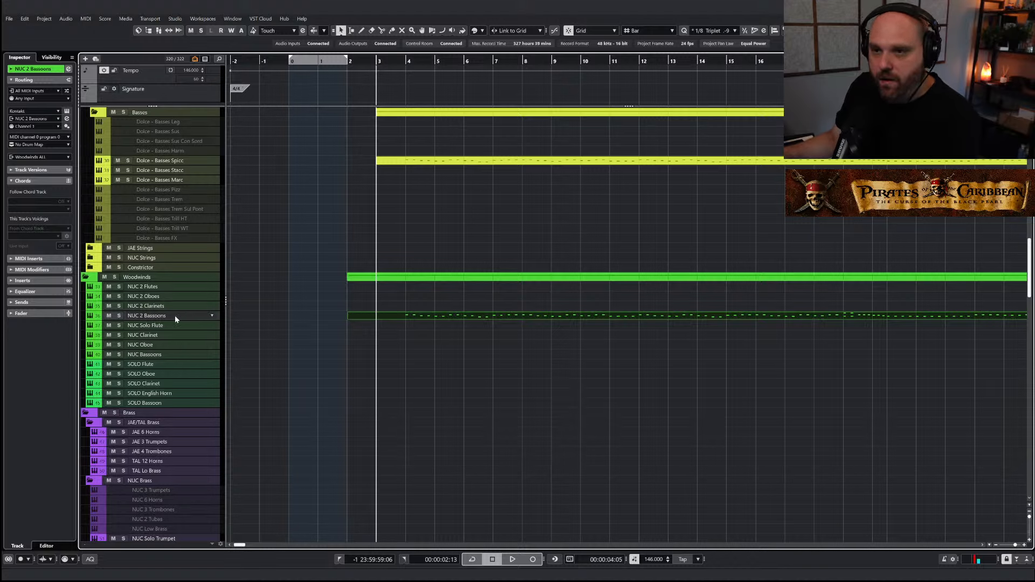
# Open the NUC 2 Bassoons part for note editing with its Nucleus instrument beside it to check the articulation keyswitches
pyautogui.click(212, 315)
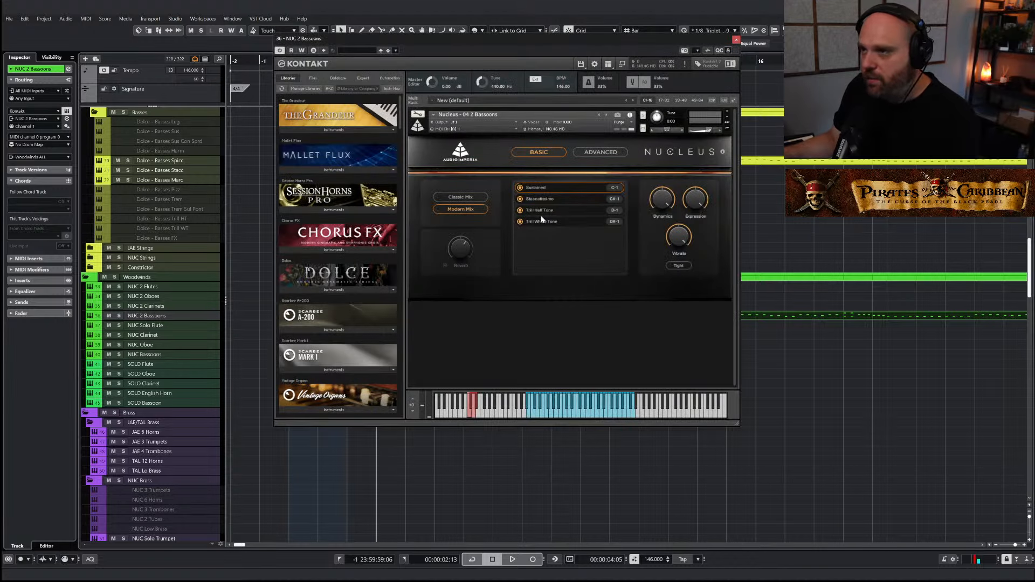
pyautogui.click(736, 39)
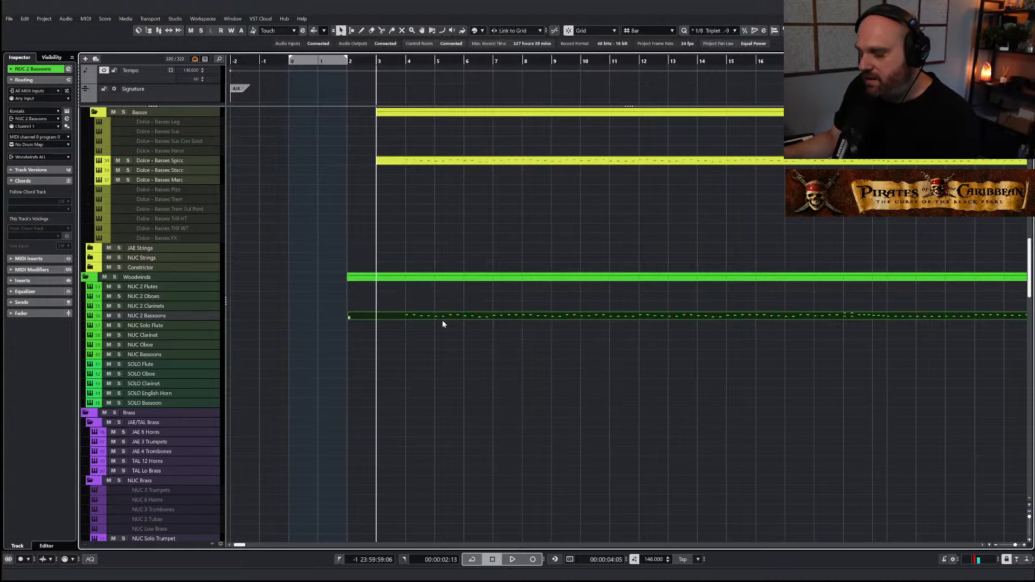
pyautogui.doubleClick(442, 319)
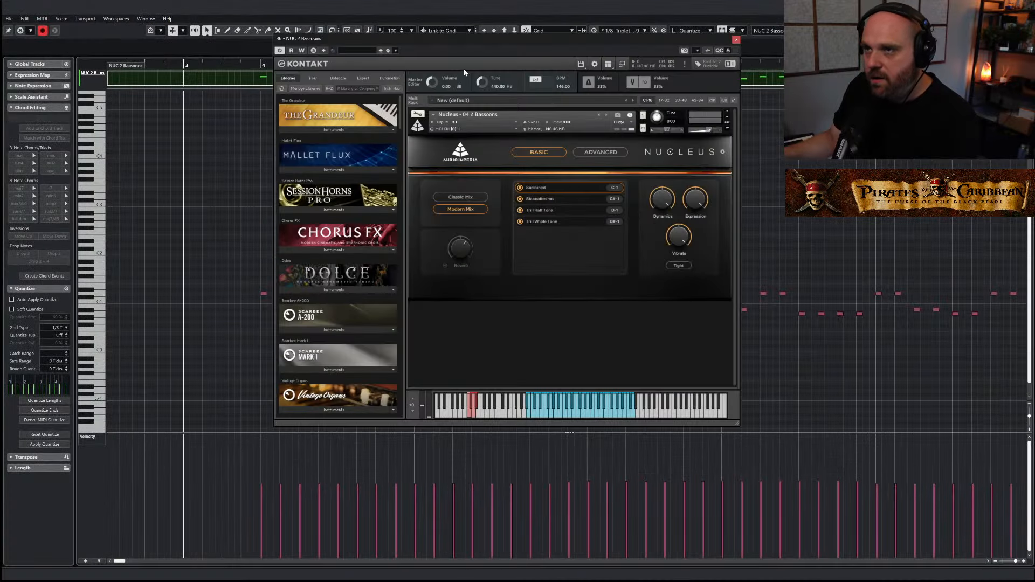
pyautogui.moveTo(441, 47); pyautogui.dragTo(608, 52)
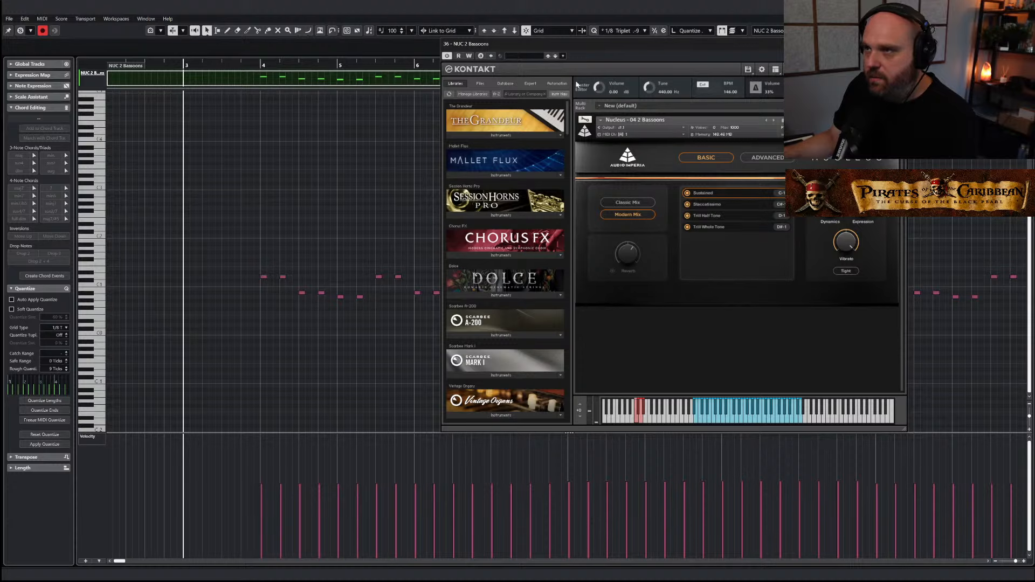
# Draw a three-beat C#-1 keyswitch note starting on beat 4 of bar 3 to select the staccatissimo articulation, and close the instrument
pyautogui.rightClick(264, 324)
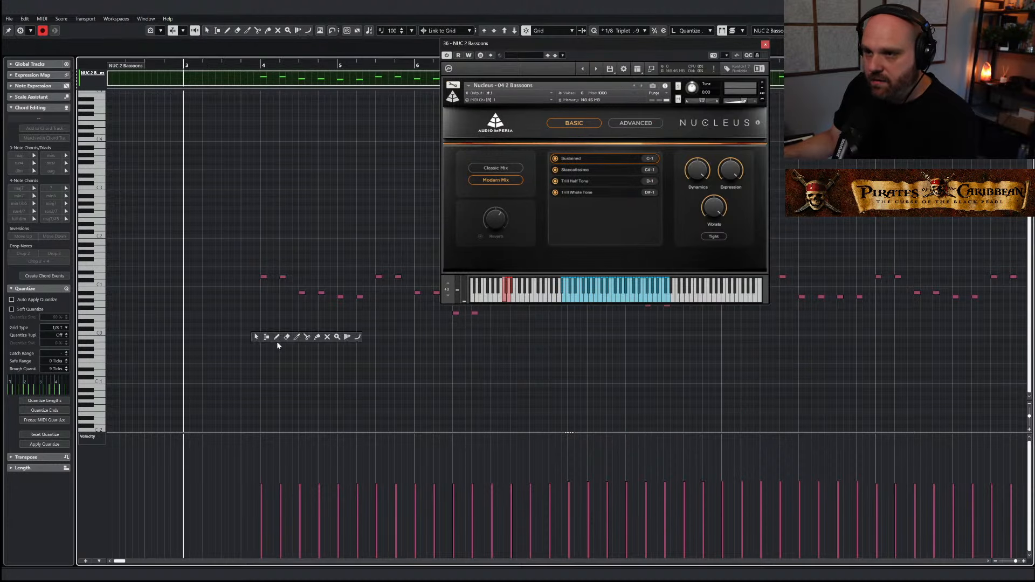
pyautogui.click(277, 340)
pyautogui.moveTo(242, 384); pyautogui.dragTo(301, 384)
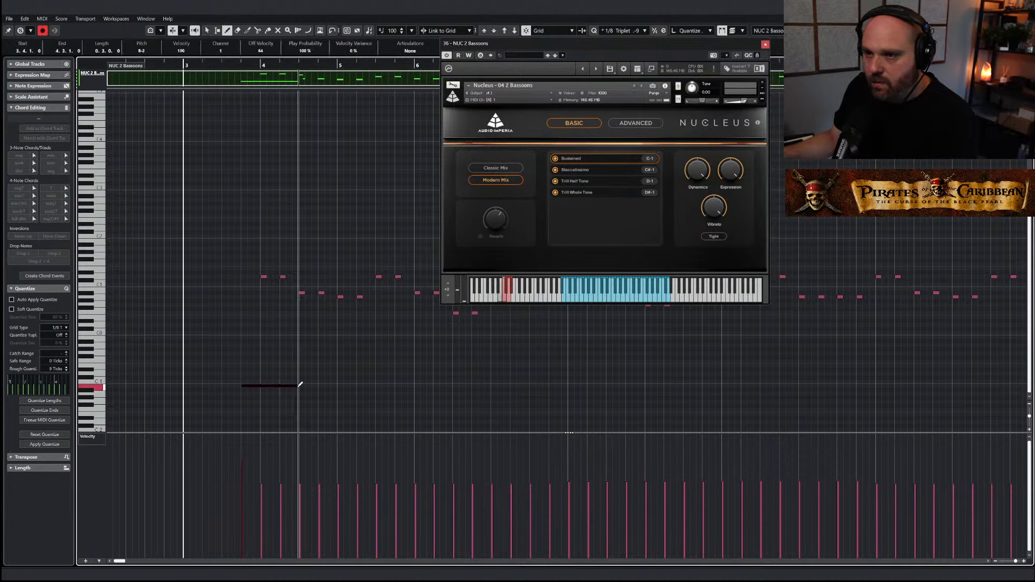
pyautogui.press('1')
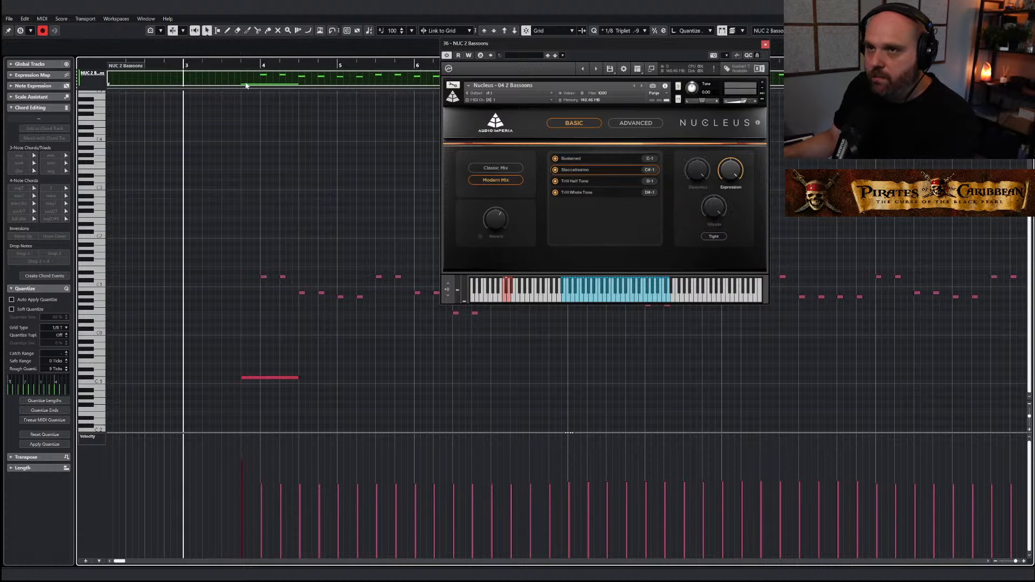
pyautogui.hscroll(-4, 539, 351)
pyautogui.click(765, 44)
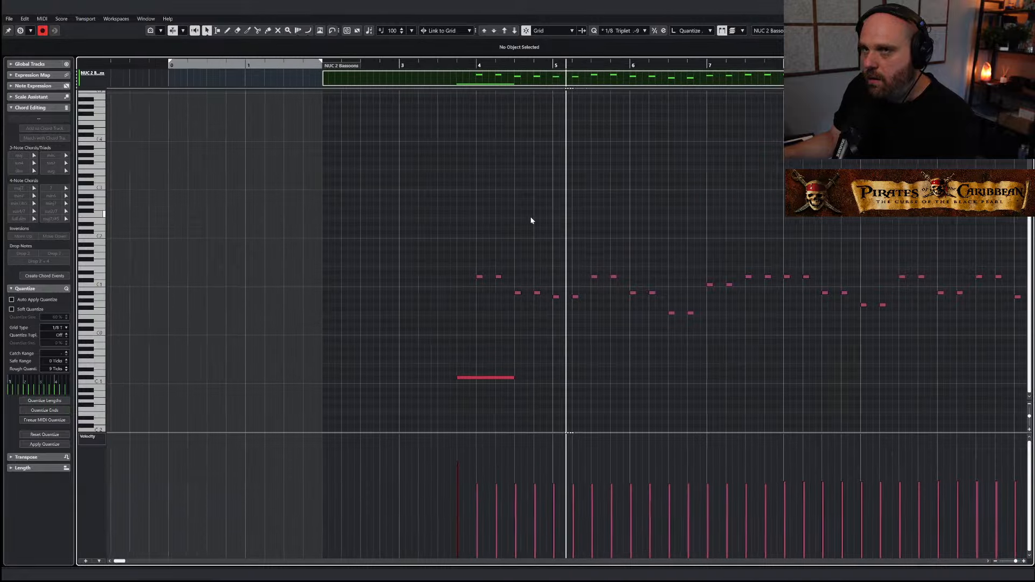
# Solo the bassoon part in the editor and extend the instrument's low playable range in its Transpose/Range settings
pyautogui.click(21, 31)
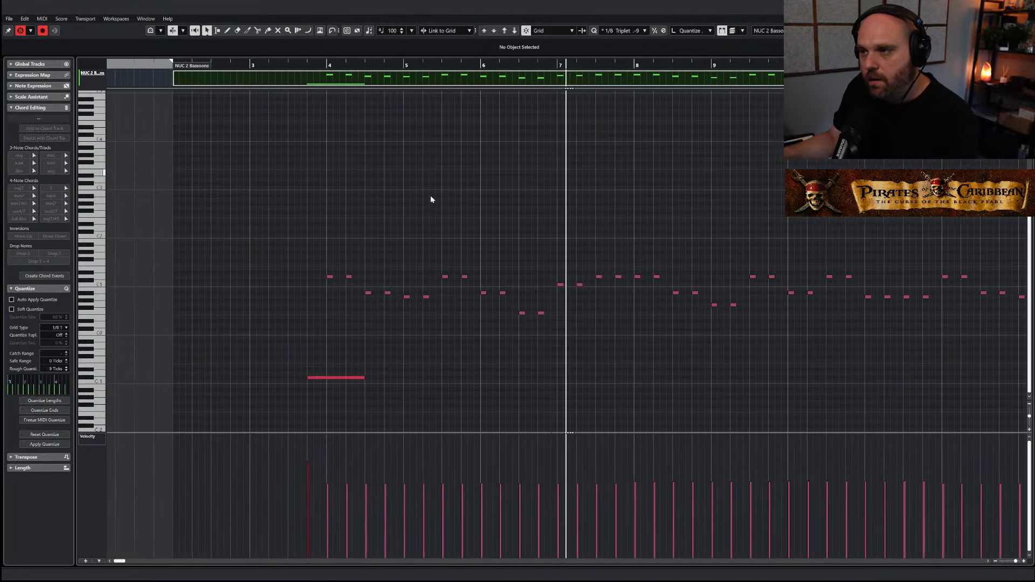
pyautogui.hotkey('ctrl', 'e')
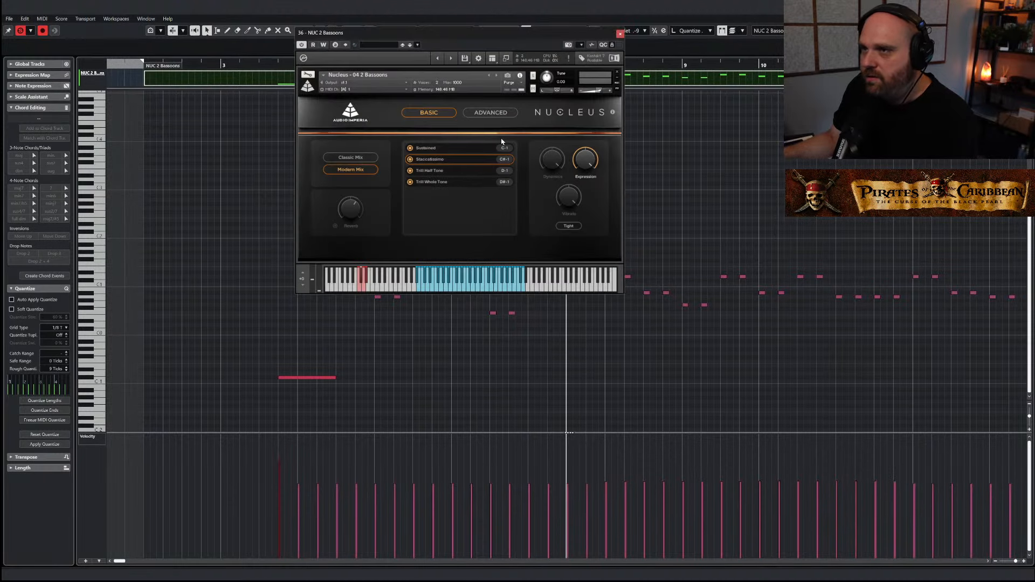
pyautogui.click(491, 113)
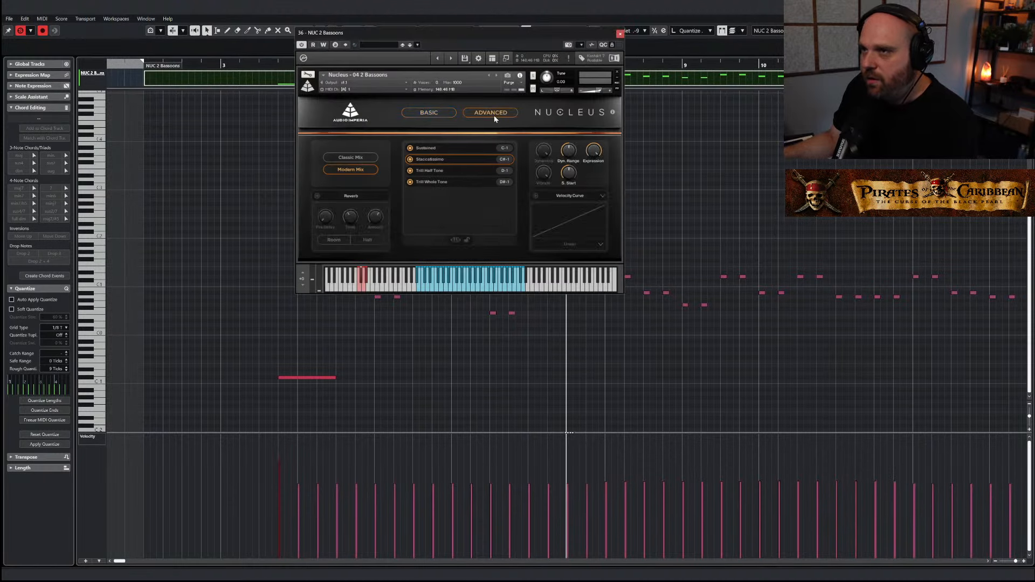
pyautogui.click(555, 219)
pyautogui.click(557, 202)
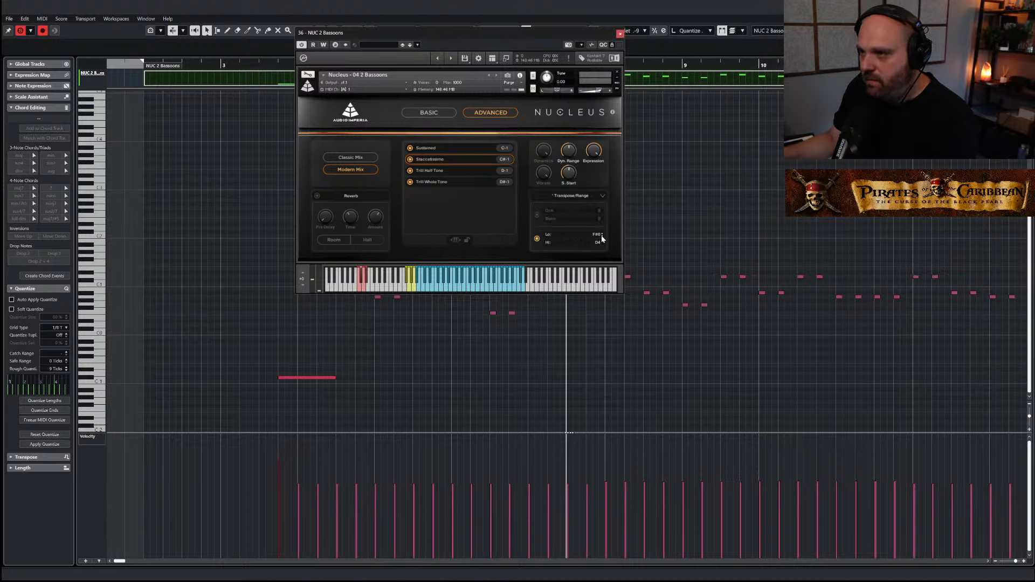
pyautogui.click(621, 34)
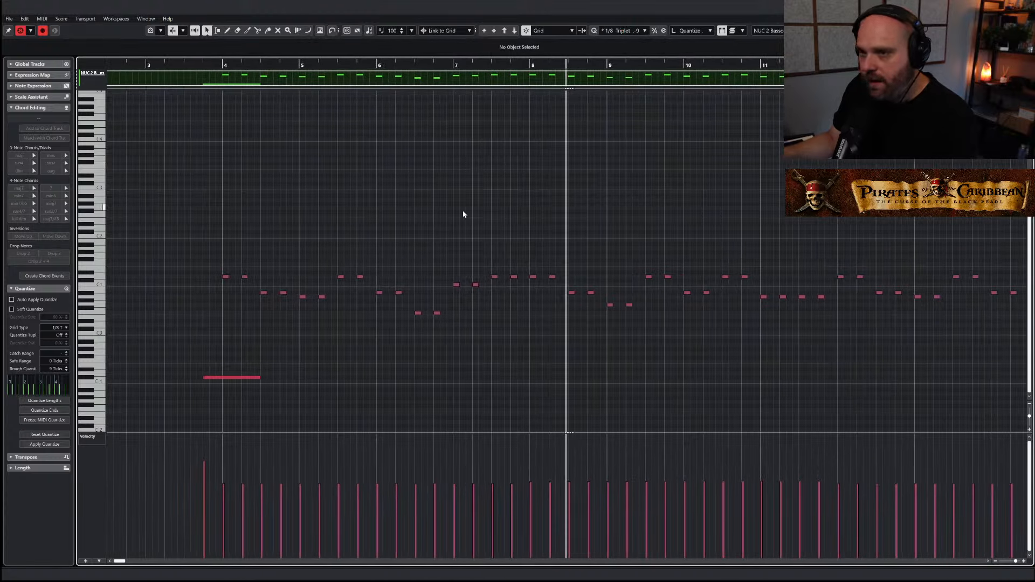
# Select all bassoon notes from bar 4 onward, leaving out the keyswitch, and duplicate them one octave higher
pyautogui.press('g')
pyautogui.press('g')
pyautogui.press('g')
pyautogui.press('g')
pyautogui.press('g')
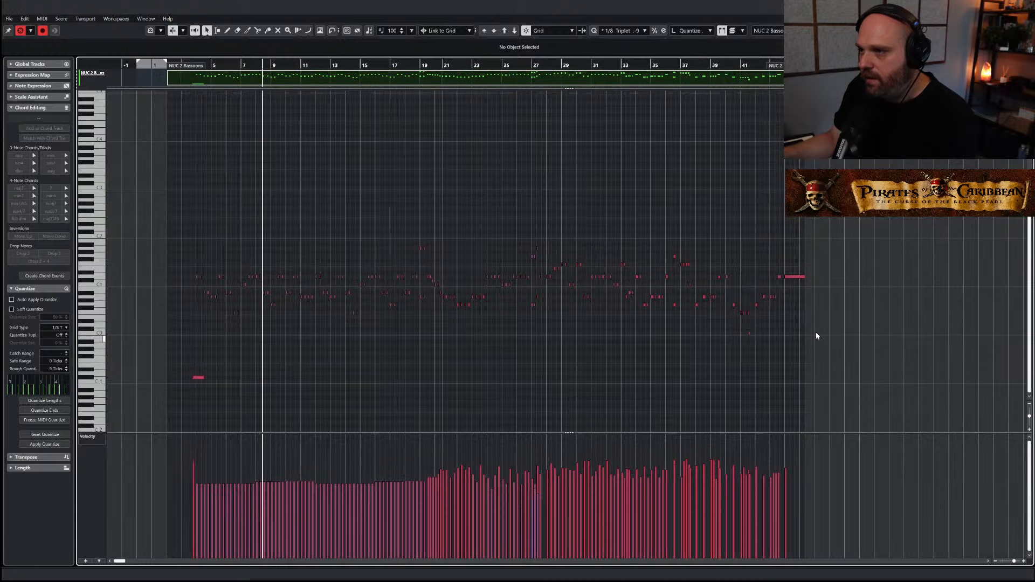
pyautogui.moveTo(817, 336); pyautogui.dragTo(189, 182)
pyautogui.press('h')
pyautogui.press('h')
pyautogui.press('h')
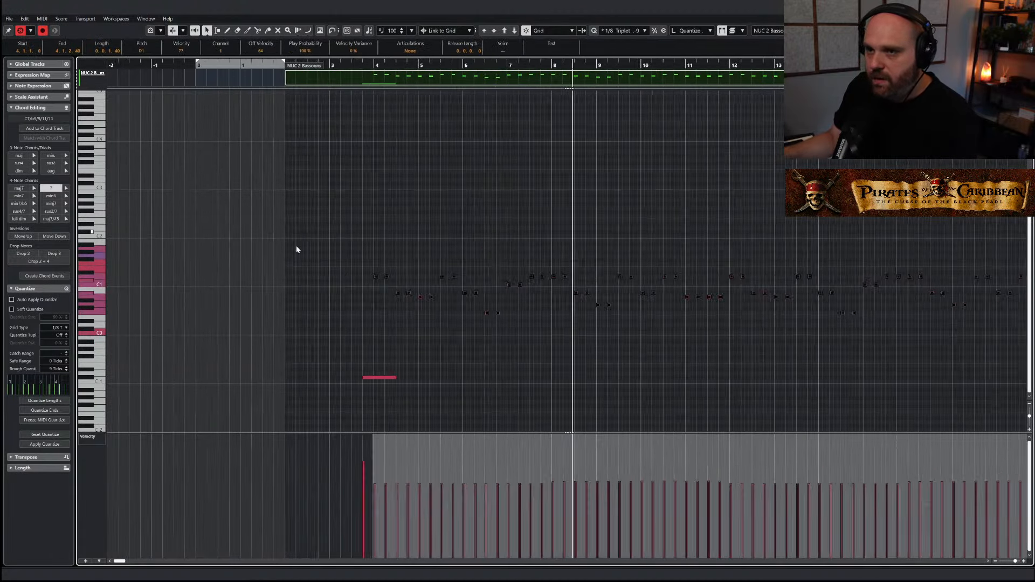
pyautogui.press('h')
pyautogui.press('h')
pyautogui.moveTo(568, 278); pyautogui.dragTo(538, 221)
# Raise the velocities of all bassoon notes in both octaves, excluding the keyswitch, and close the note editor
pyautogui.press('g')
pyautogui.press('g')
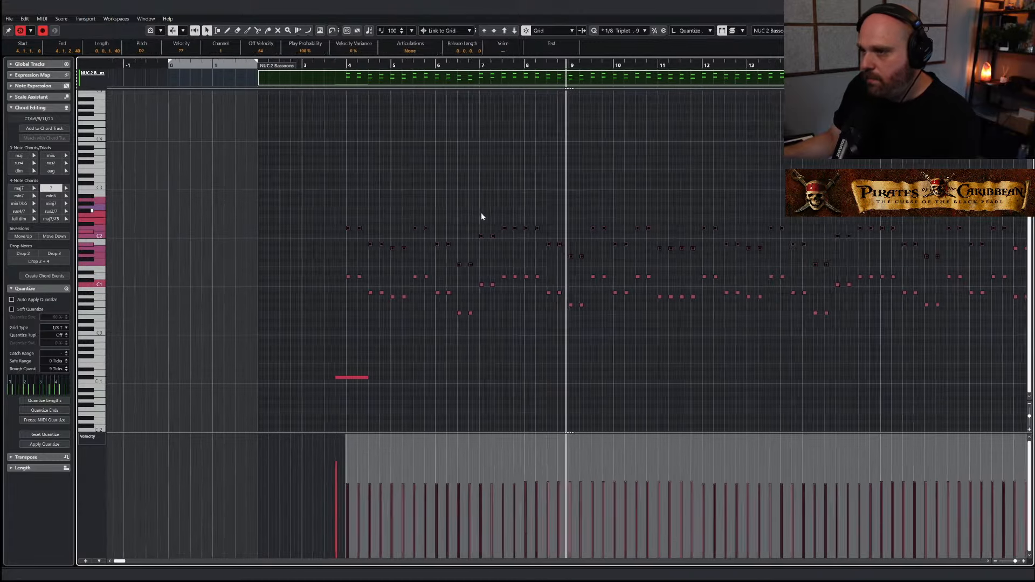
pyautogui.press('g')
pyautogui.press('g')
pyautogui.press('g')
pyautogui.press('g')
pyautogui.press('g')
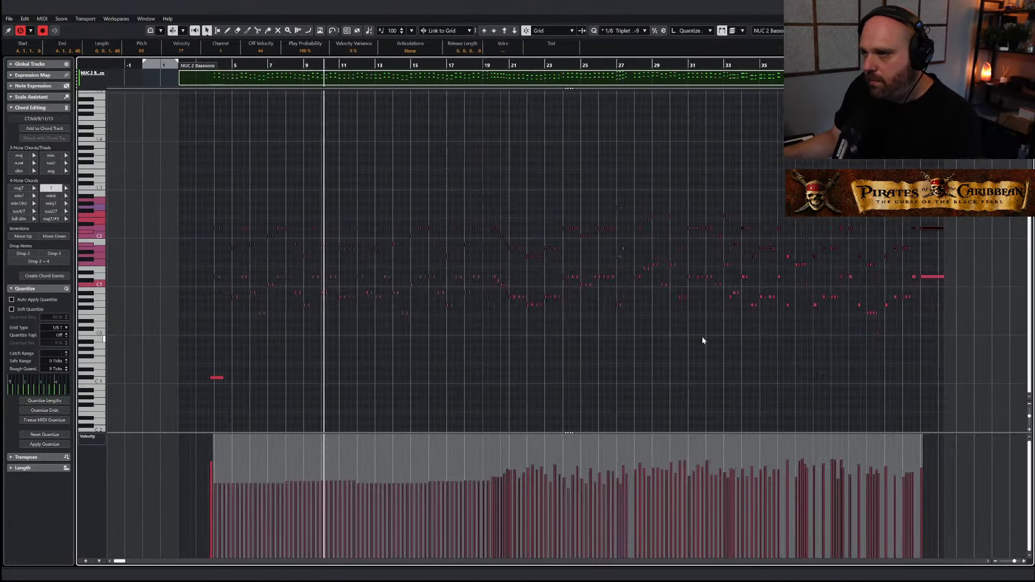
pyautogui.moveTo(808, 330); pyautogui.dragTo(167, 185)
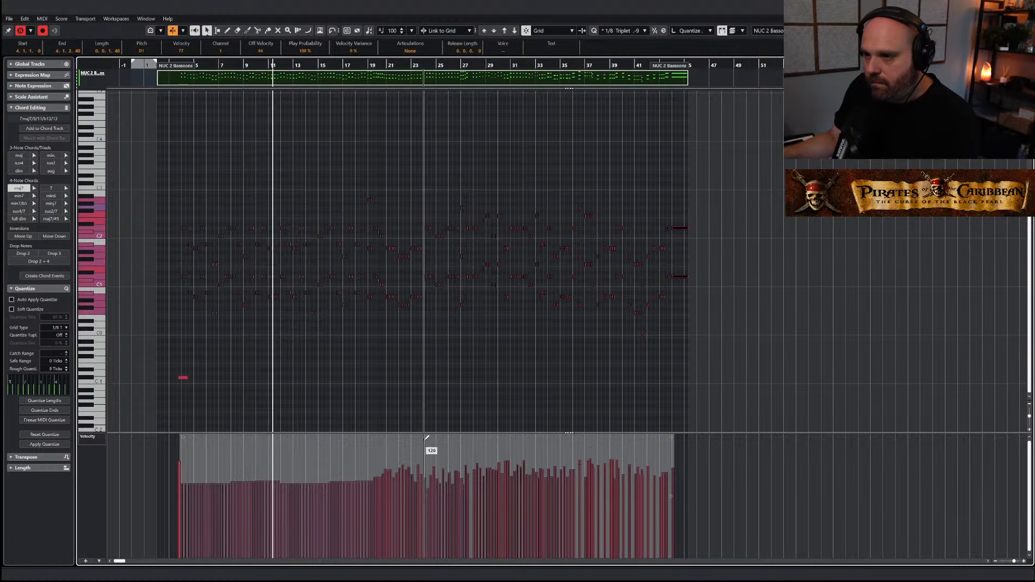
pyautogui.moveTo(430, 446); pyautogui.dragTo(424, 428)
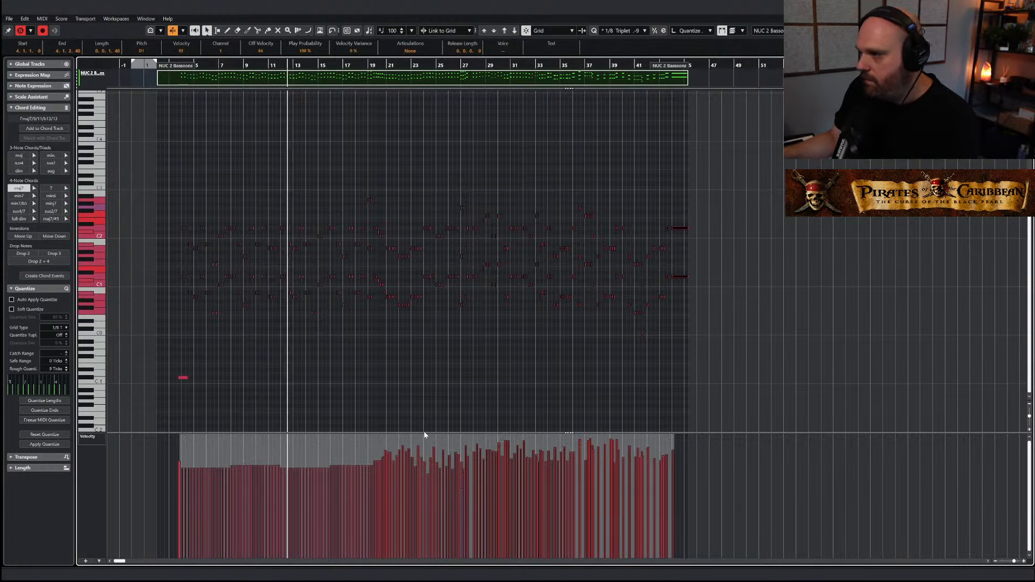
pyautogui.click(403, 375)
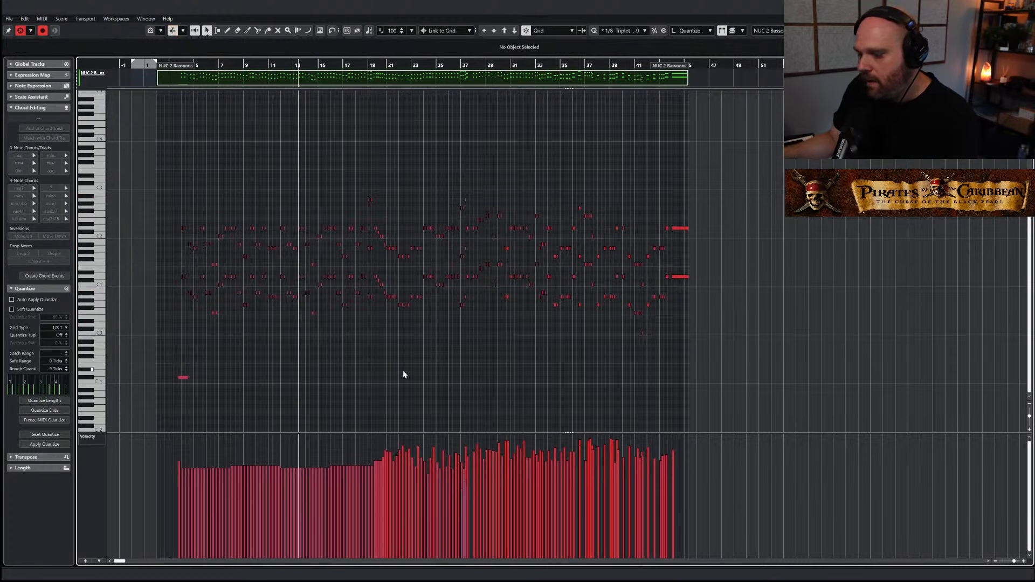
pyautogui.press('Escape')
# Play the full arrangement from bar 1 to hear the strings and bassoons together
pyautogui.scroll(10, 480, 315)
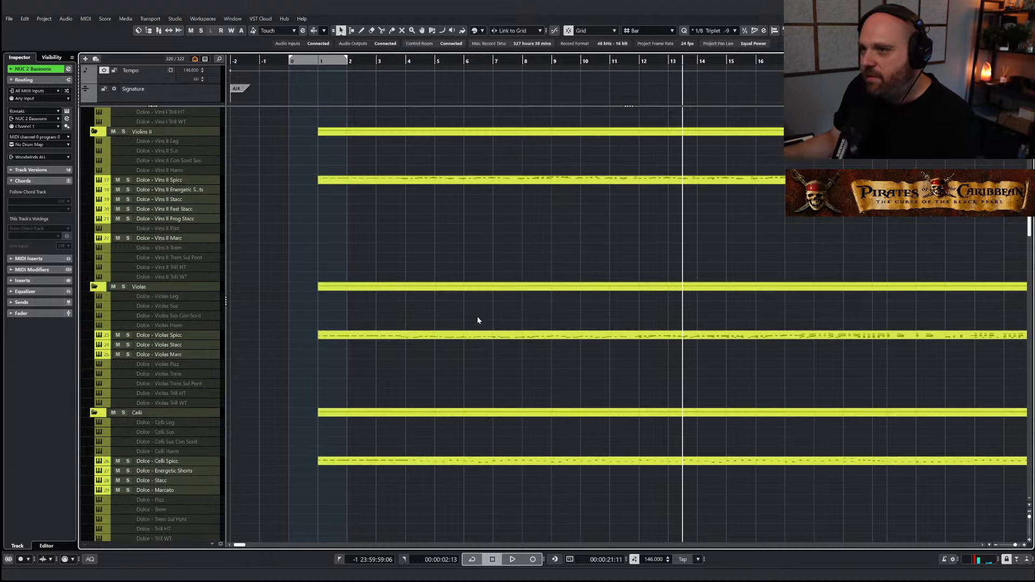
pyautogui.press('g')
pyautogui.press('g')
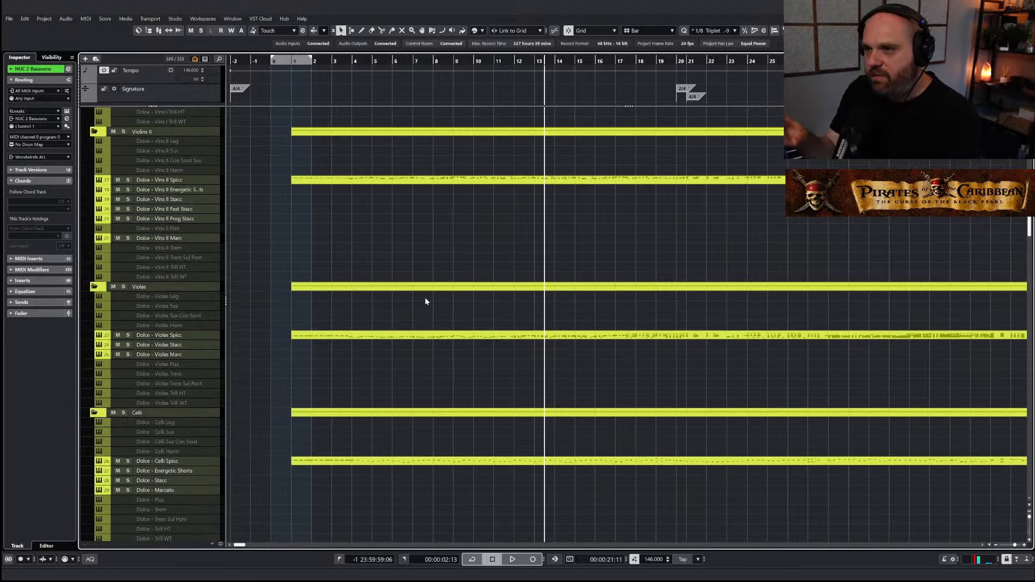
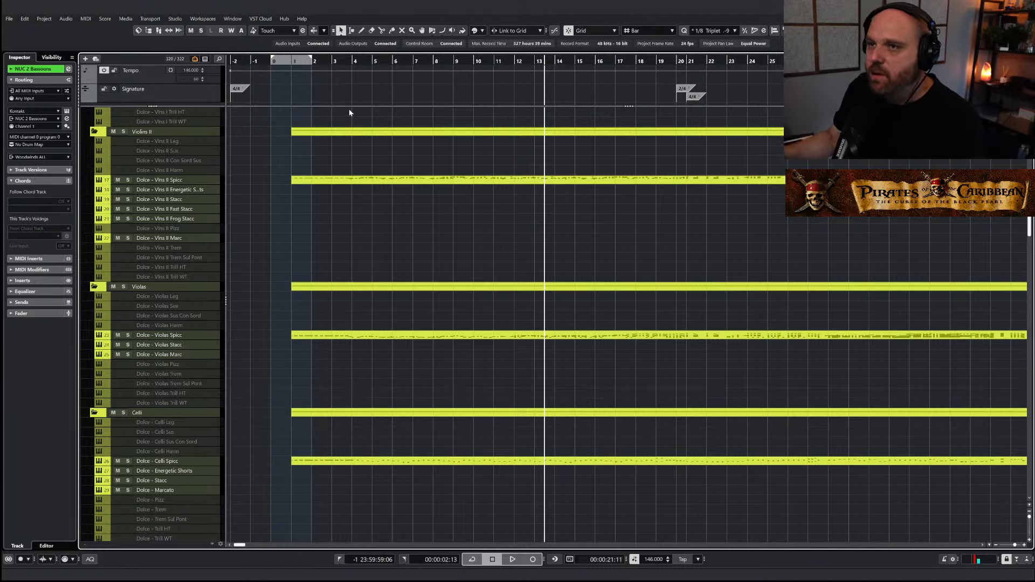
pyautogui.click(301, 63)
pyautogui.press('space')
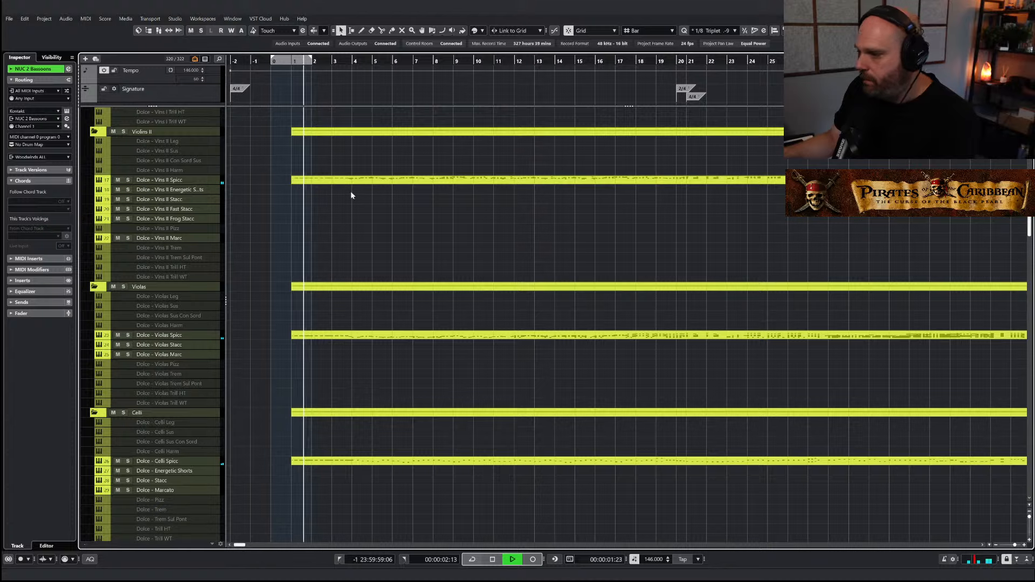
# Mute the AI Sketch part with the Mute tool and return to the Object Selection tool
pyautogui.scroll(5, 353, 207)
pyautogui.rightClick(389, 207)
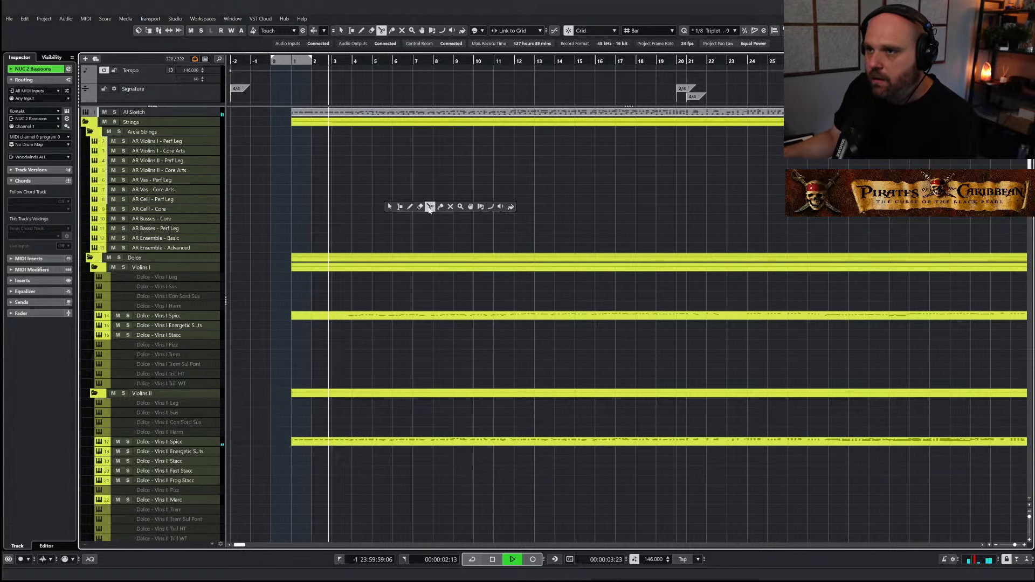
pyautogui.click(450, 207)
pyautogui.rightClick(414, 168)
pyautogui.click(415, 168)
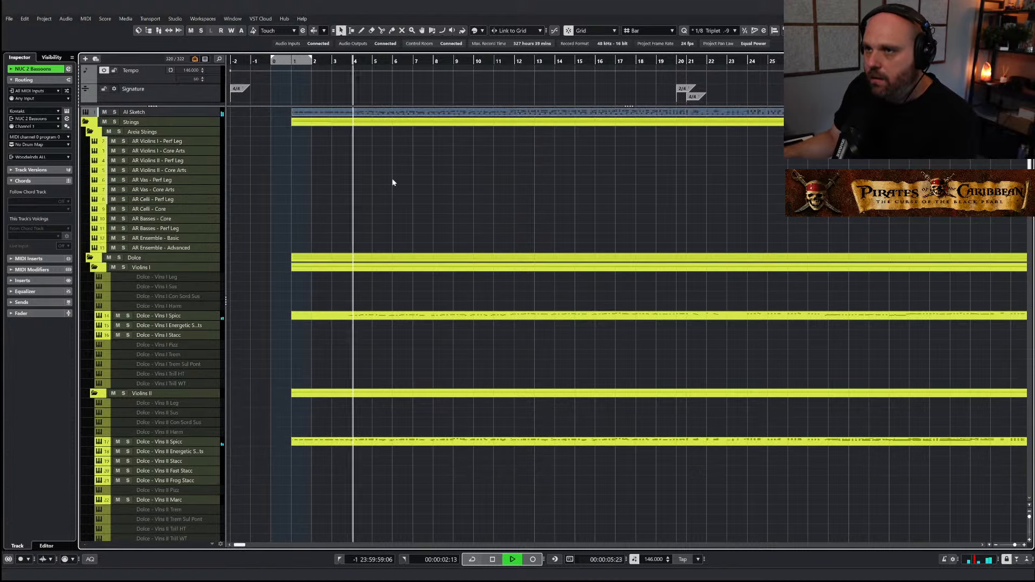
# Listen to the arrangement until about bar 9, stop playback and open the Basses spiccato part
pyautogui.scroll(3, 380, 183)
pyautogui.scroll(-5, 414, 208)
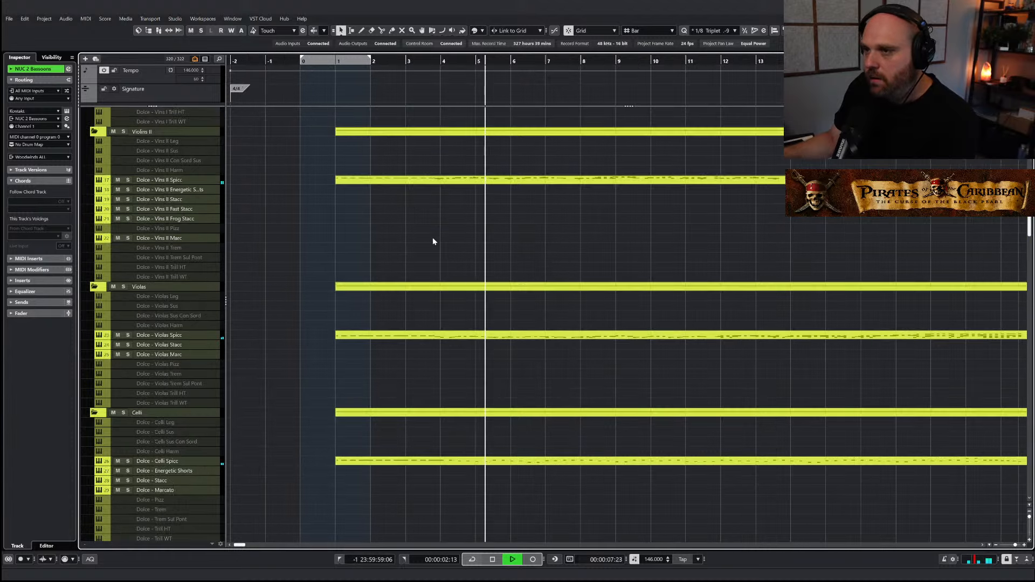
pyautogui.scroll(-5, 449, 249)
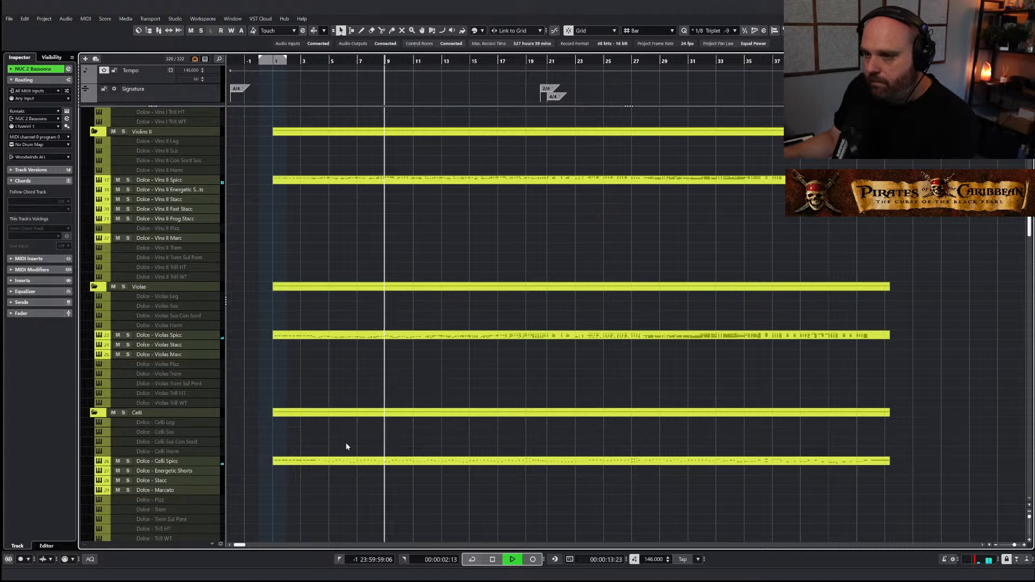
pyautogui.press('space')
pyautogui.scroll(-3, 413, 463)
pyautogui.doubleClick(404, 423)
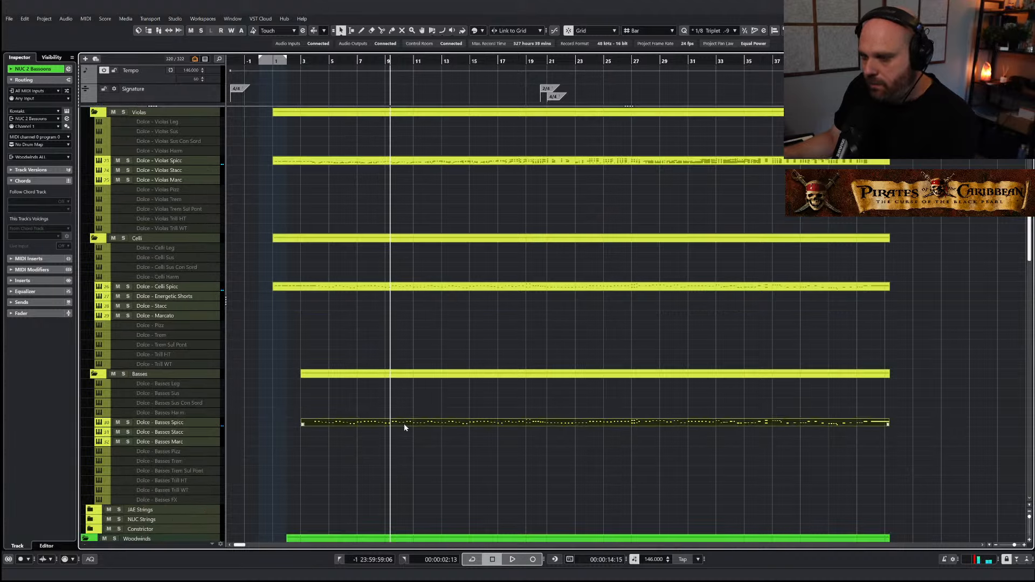
# Raise the velocities of all notes in the Basses spiccato part and close the note editor
pyautogui.moveTo(630, 408); pyautogui.dragTo(103, 285)
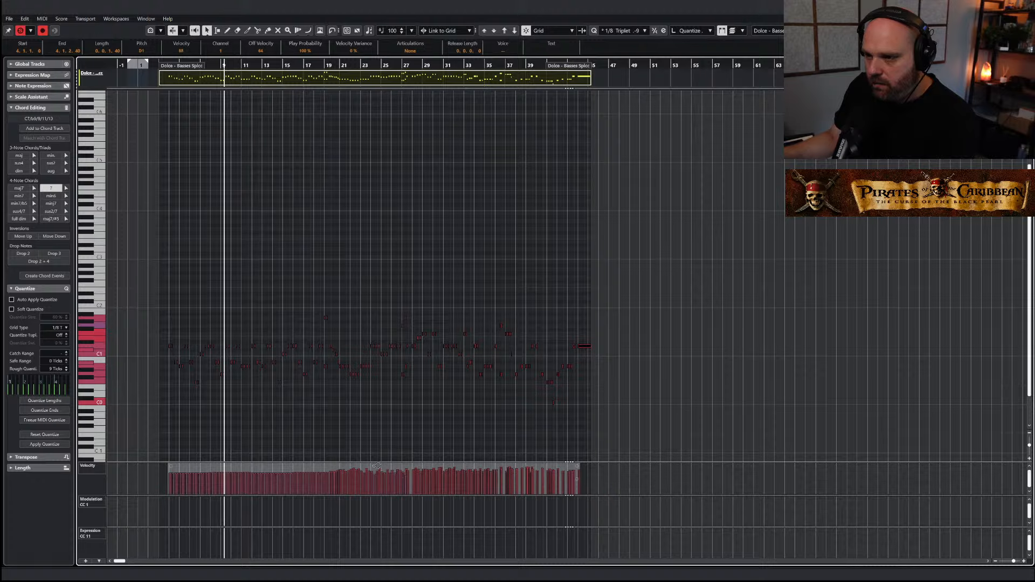
pyautogui.press('Escape')
# Open the Celli spiccato part, raise the velocities of all its notes and close the note editor
pyautogui.click(403, 286)
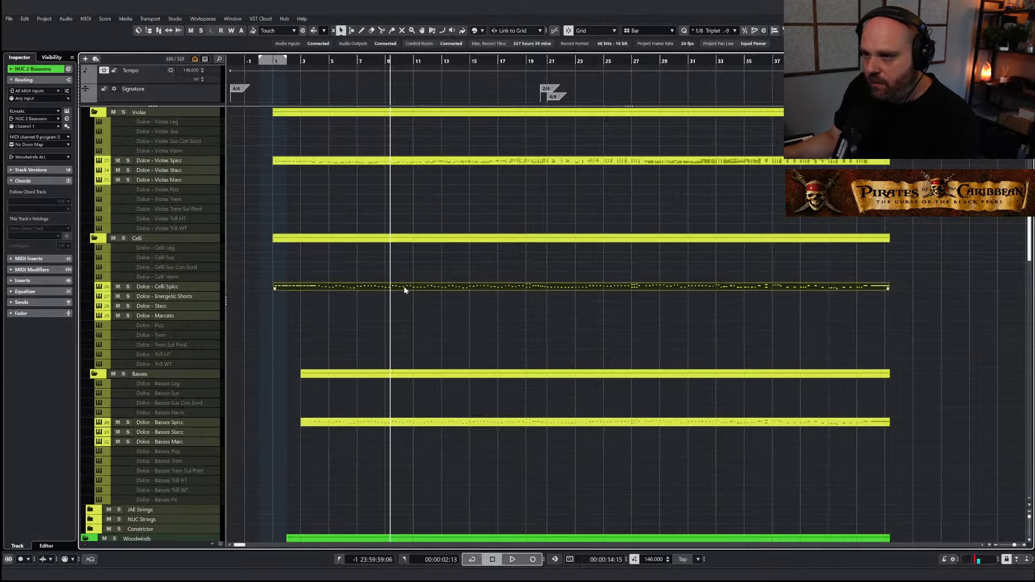
pyautogui.doubleClick(403, 287)
pyautogui.hotkey('ctrl', 'a')
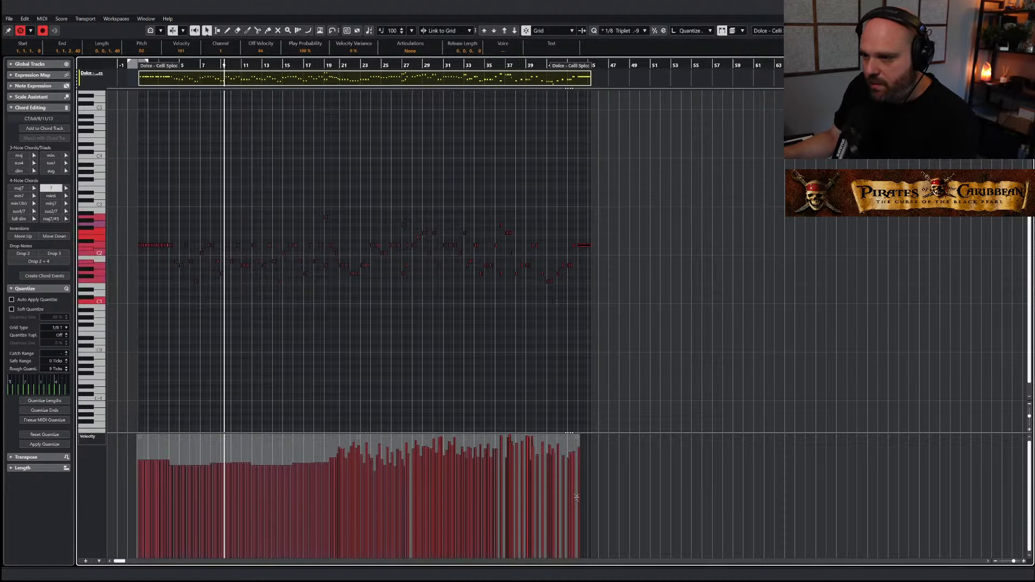
pyautogui.moveTo(358, 437)
pyautogui.mouseDown()
pyautogui.moveTo(383, 462)
pyautogui.moveTo(360, 427)
pyautogui.mouseUp()
pyautogui.press('h')
pyautogui.press('h')
pyautogui.press('h')
pyautogui.press('h')
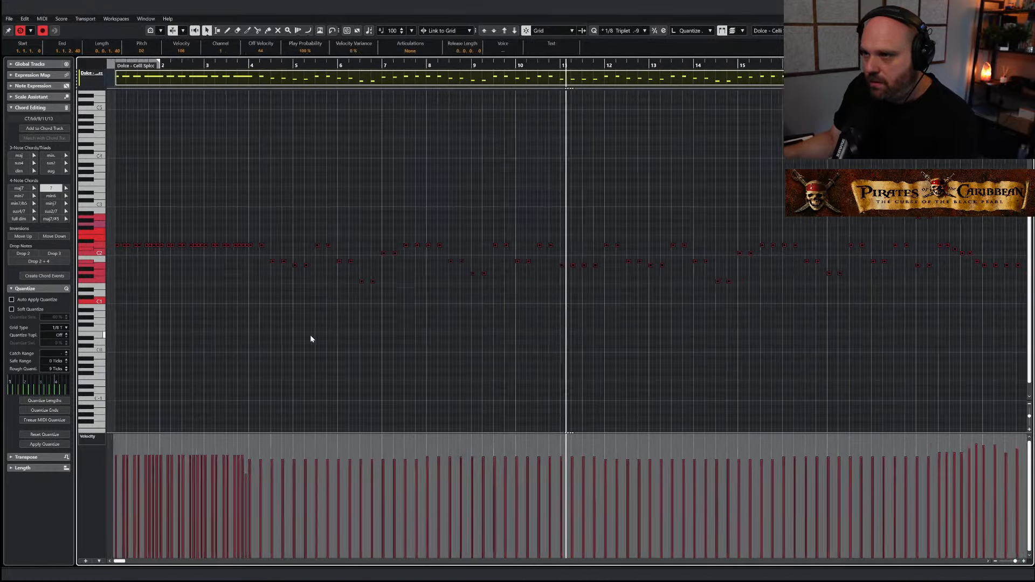
pyautogui.hotkey('ctrl', 'e')
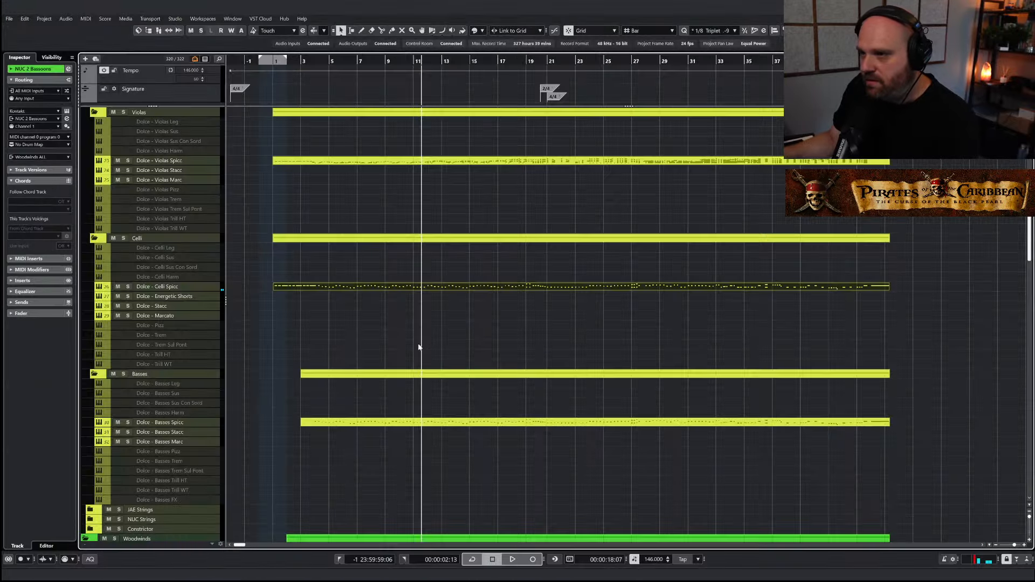
# Shape a rising velocity ramp over the opening repeated notes of the Celli spiccato part and close the note editor
pyautogui.click(286, 59)
pyautogui.press('space')
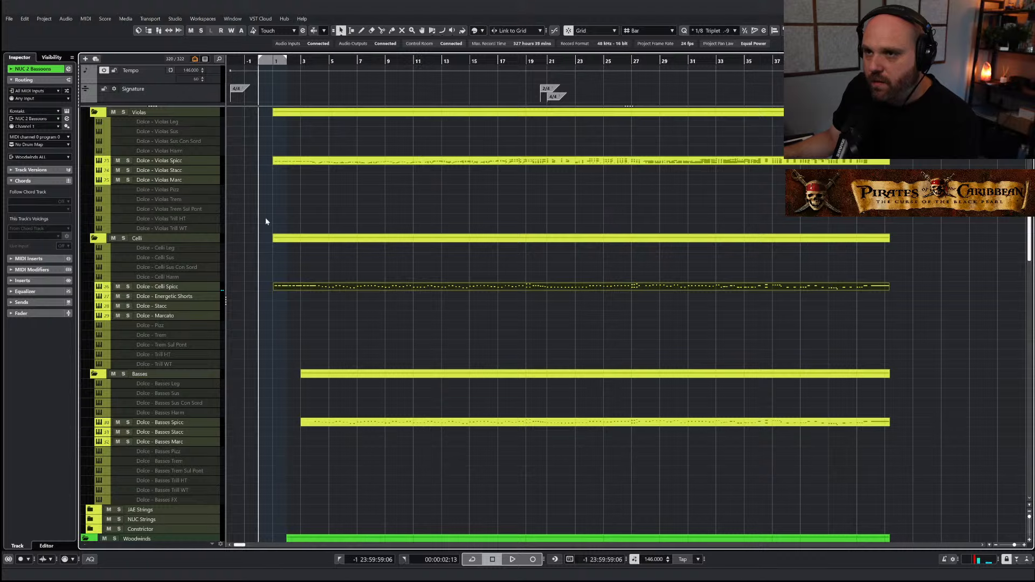
pyautogui.doubleClick(303, 286)
pyautogui.press('g')
pyautogui.press('g')
pyautogui.press('g')
pyautogui.press('g')
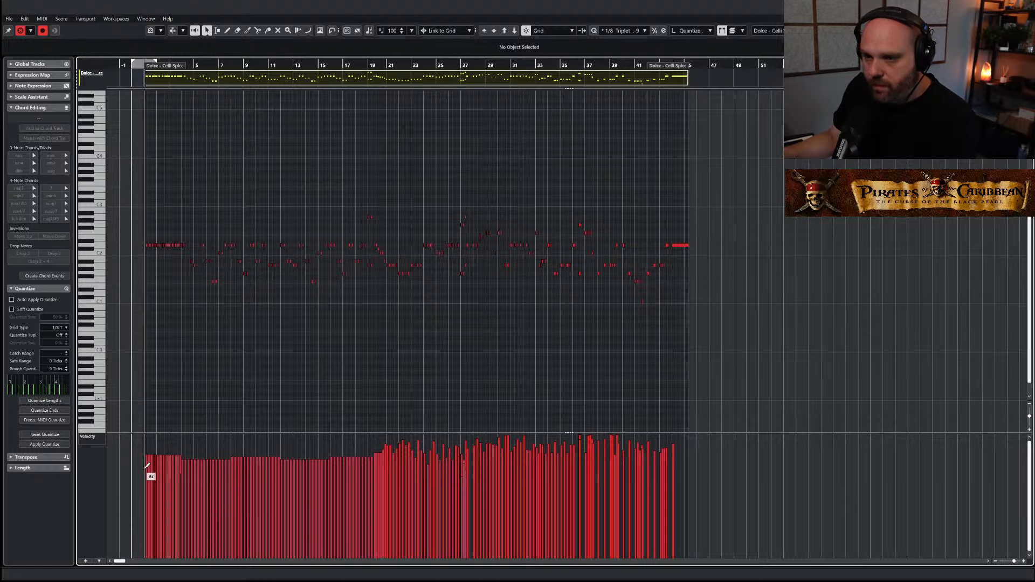
pyautogui.moveTo(183, 459); pyautogui.dragTo(147, 471)
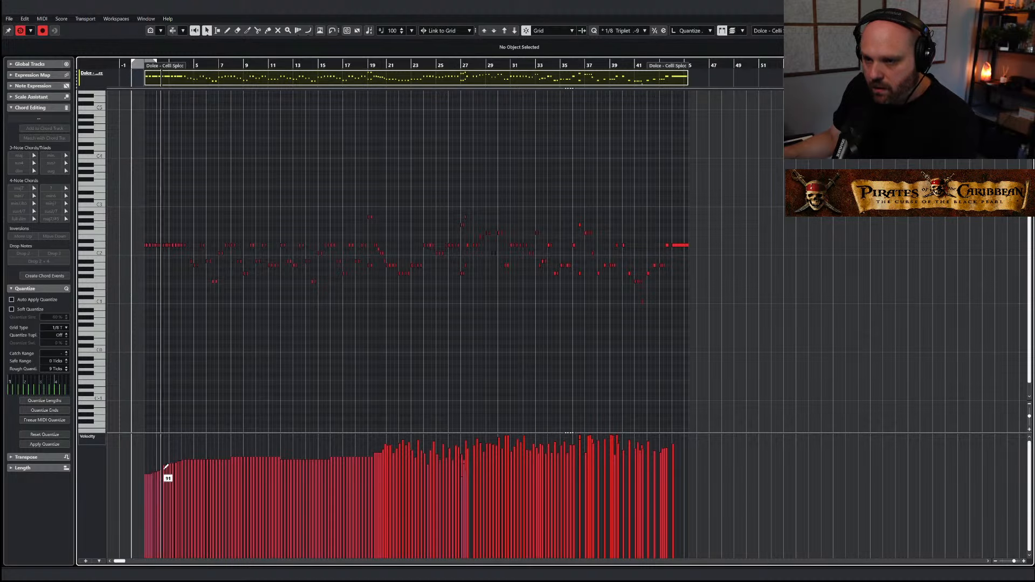
pyautogui.hotkey('ctrl', 'w')
# Shape a rising velocity ramp over the opening notes of the Violas spiccato part and close the note editor
pyautogui.click(303, 162)
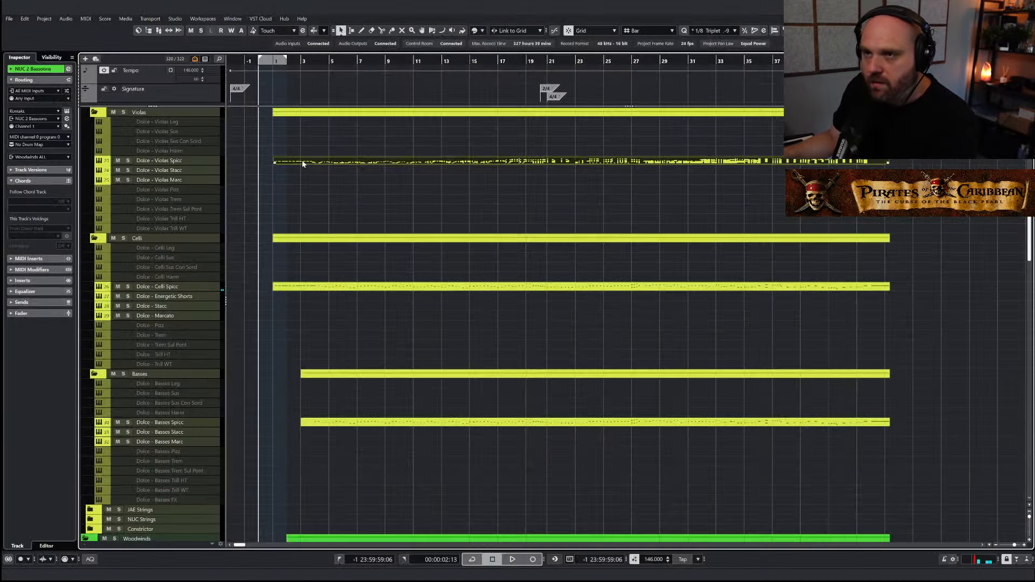
pyautogui.doubleClick(302, 164)
pyautogui.press('g')
pyautogui.press('g')
pyautogui.press('g')
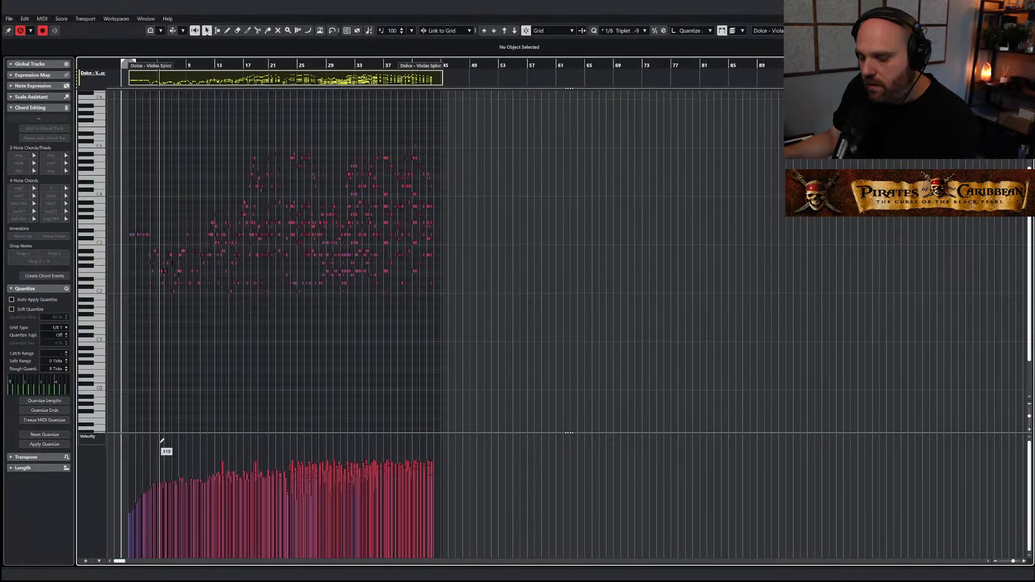
pyautogui.hotkey('ctrl', 'w')
# Open the Violins II spiccato part and draw a rising velocity ramp over its opening repeated notes
pyautogui.scroll(6, 317, 220)
pyautogui.click(292, 179)
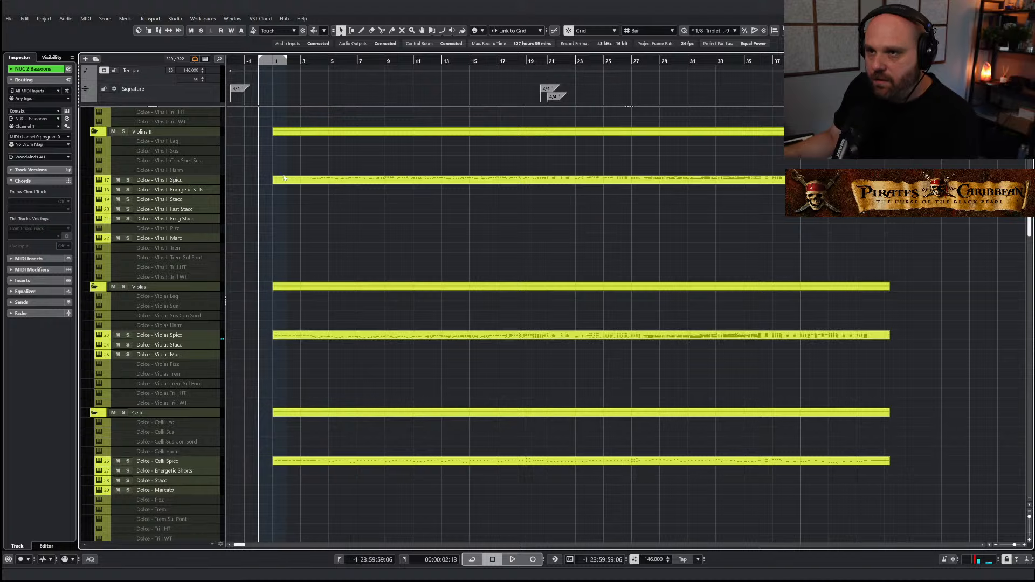
pyautogui.press('Return')
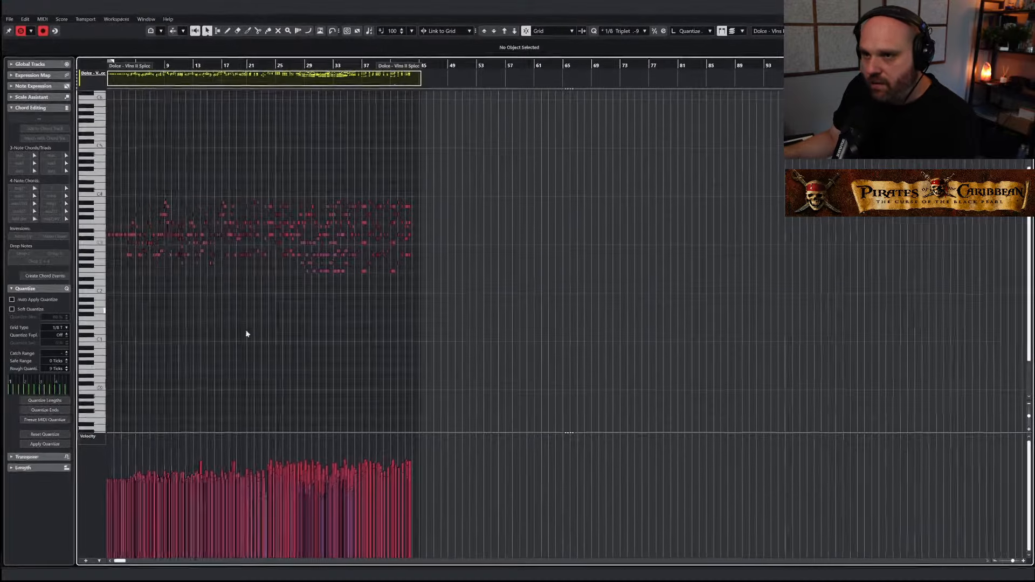
pyautogui.press('h')
pyautogui.press('h')
pyautogui.press('h')
pyautogui.moveTo(157, 507)
pyautogui.mouseDown()
pyautogui.moveTo(168, 518)
pyautogui.moveTo(217, 487)
pyautogui.mouseUp()
pyautogui.press('g')
pyautogui.press('g')
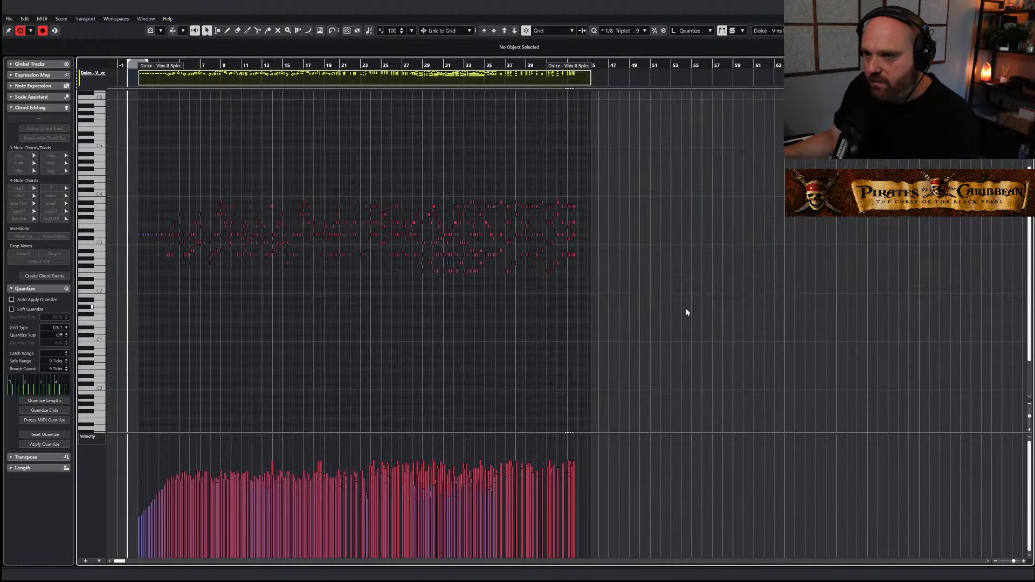
# Raise the velocities of all Violins II spiccato notes and close the note editor
pyautogui.moveTo(687, 310); pyautogui.dragTo(105, 162)
pyautogui.moveTo(351, 437)
pyautogui.mouseDown()
pyautogui.moveTo(352, 425)
pyautogui.moveTo(355, 435)
pyautogui.mouseUp()
pyautogui.press('Return')
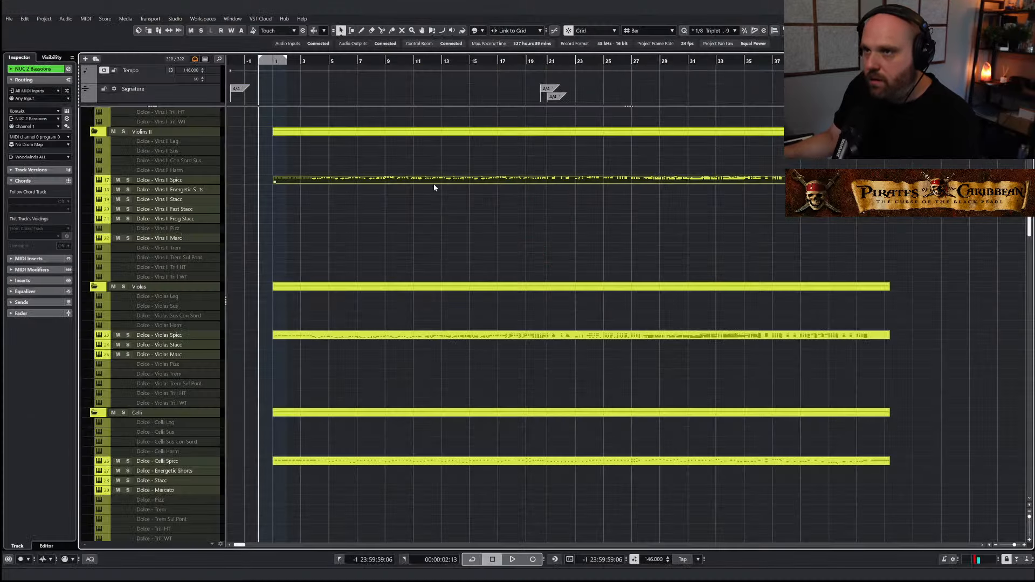
# Raise the velocities of all notes in the Violins I spiccato part and close the note editor
pyautogui.click(403, 230)
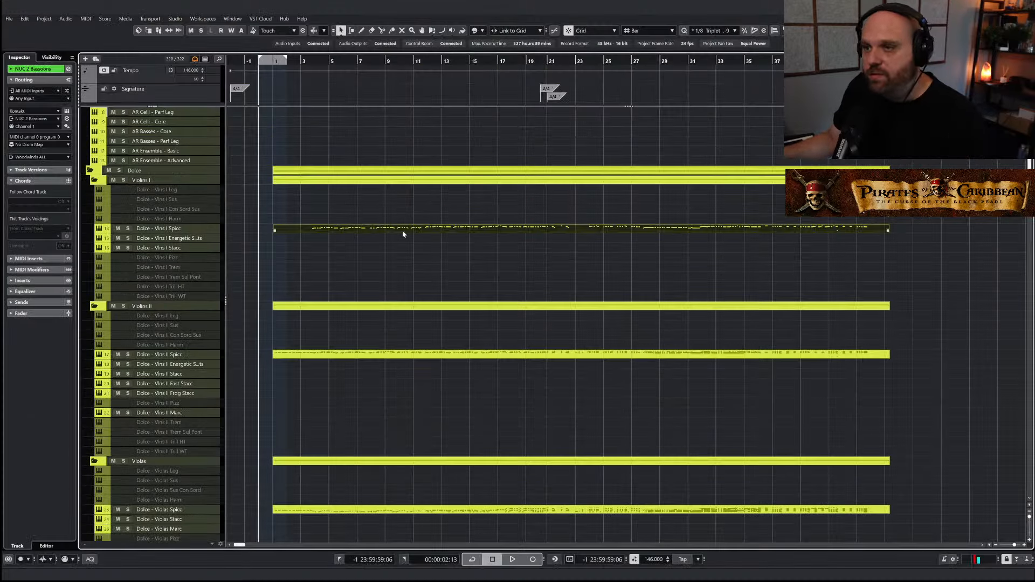
pyautogui.press('Return')
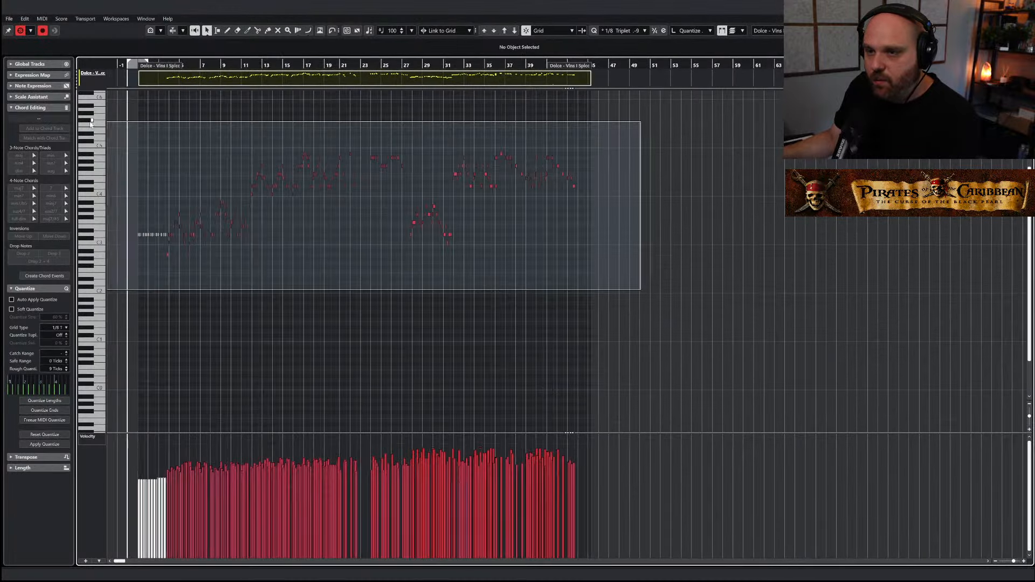
pyautogui.moveTo(347, 436); pyautogui.dragTo(348, 434)
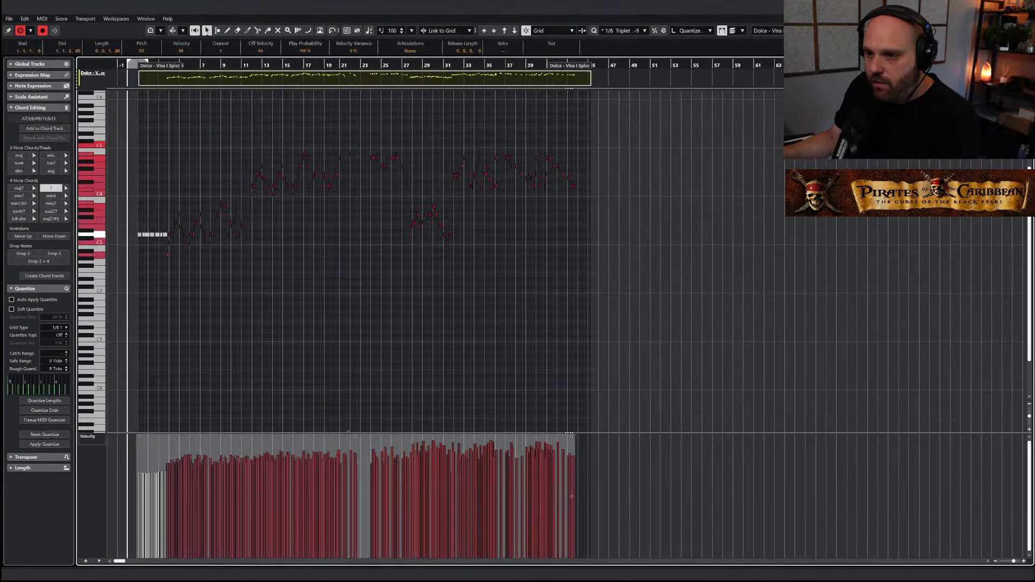
pyautogui.press('Escape')
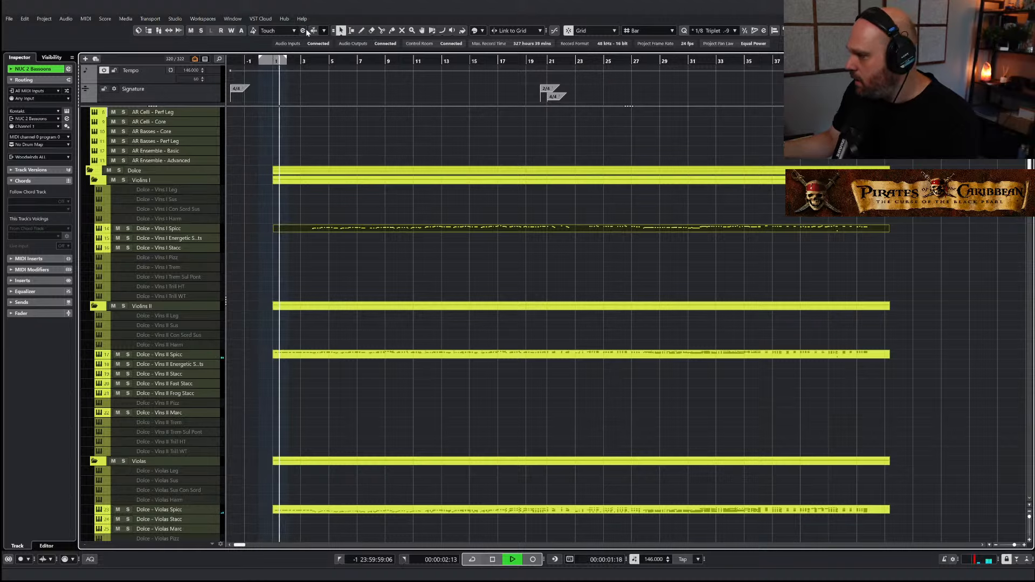
# Listen to the strings' opening up to about bar 5 and stop playback
pyautogui.press('space')
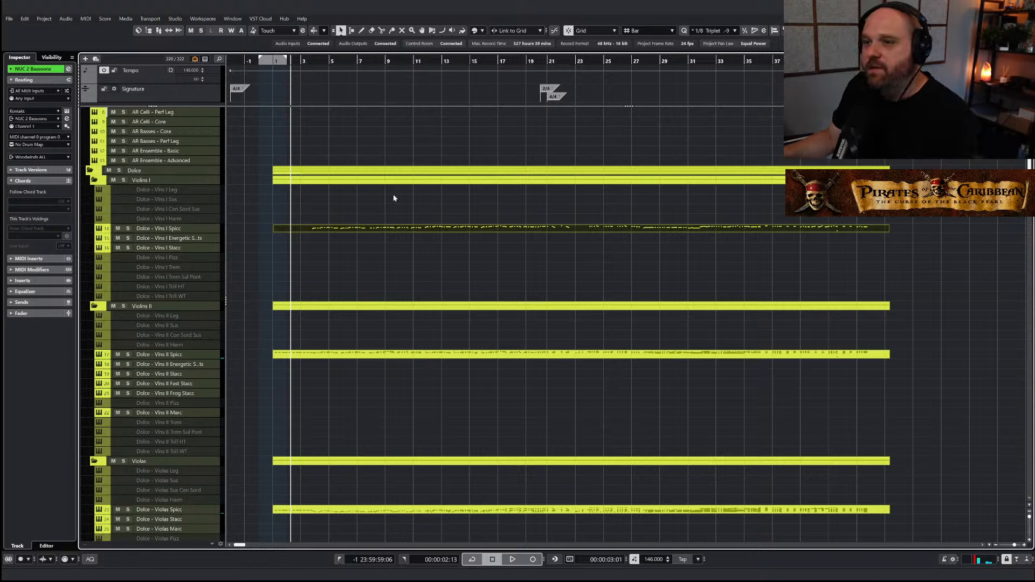
pyautogui.click(384, 256)
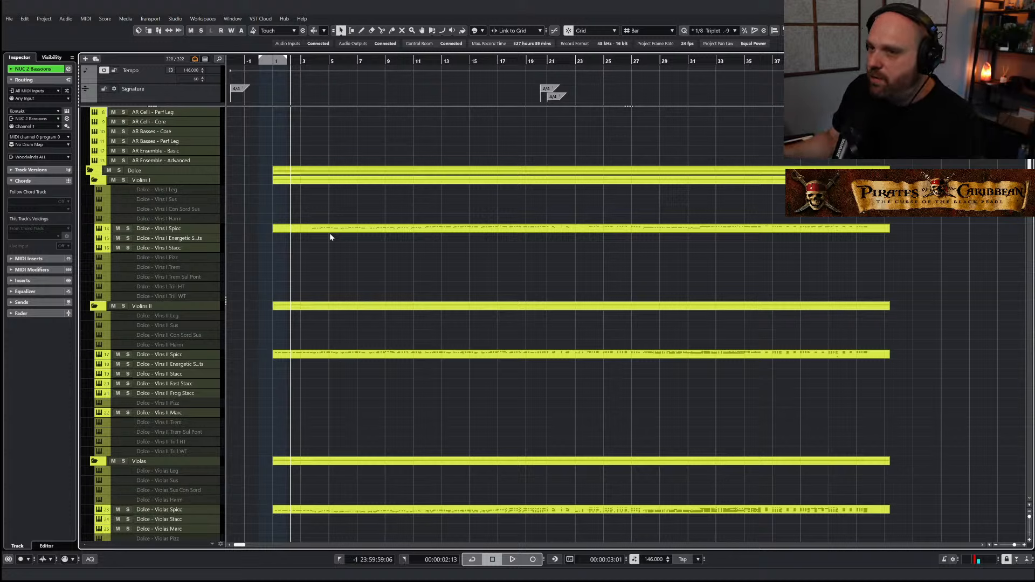
pyautogui.press('space')
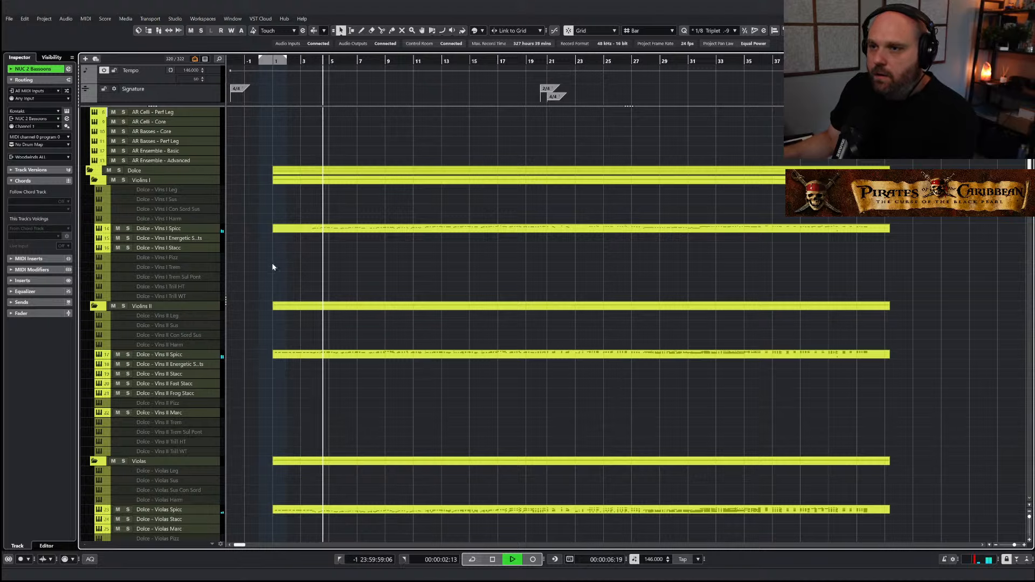
pyautogui.scroll(3, 195, 190)
pyautogui.press('space')
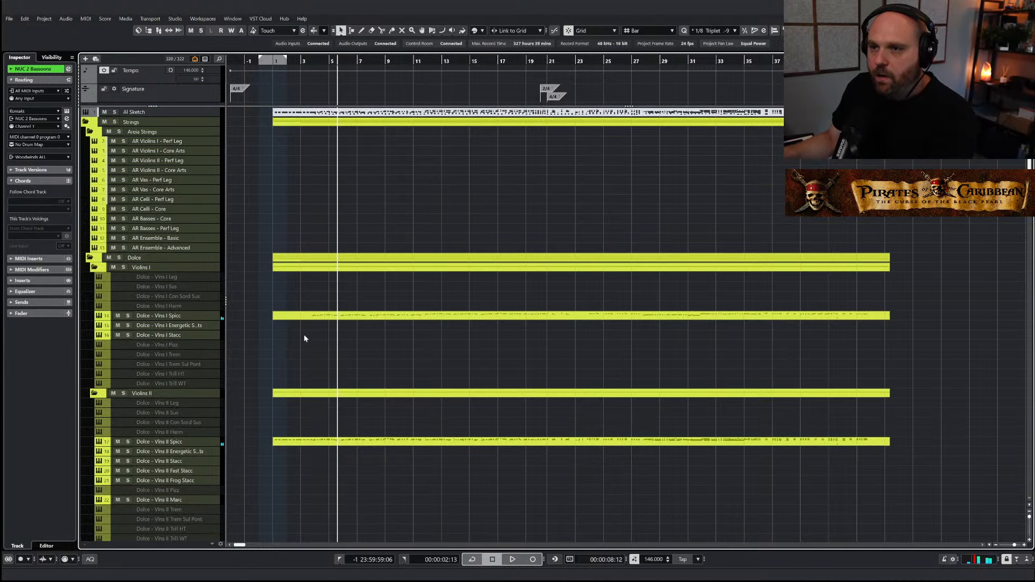
# Copy the Violins I spiccato part to the AR Violins I - Core Arts track and set its articulation to Spiccato Fast
pyautogui.moveTo(294, 316); pyautogui.dragTo(297, 145)
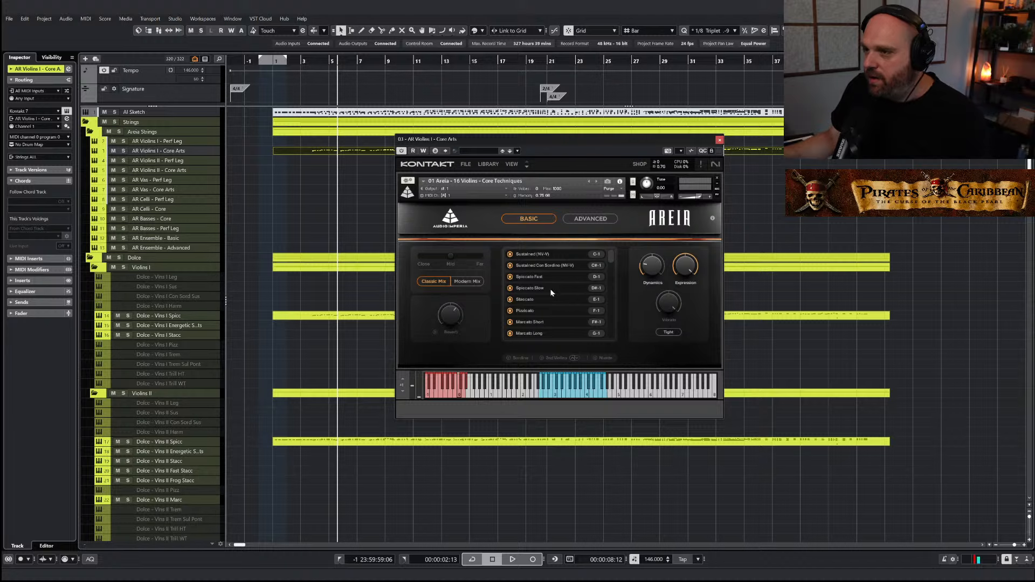
pyautogui.click(540, 277)
pyautogui.click(720, 142)
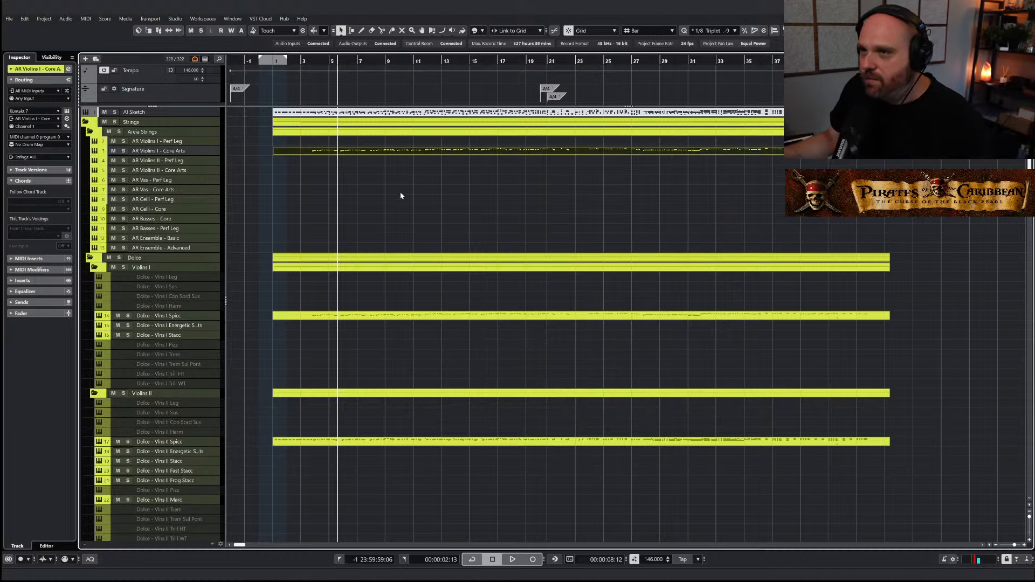
# Solo AR Violins I - Core Arts during playback and add Dolce - Vlns I Spicc to the solo to compare them
pyautogui.click(124, 152)
pyautogui.press('space')
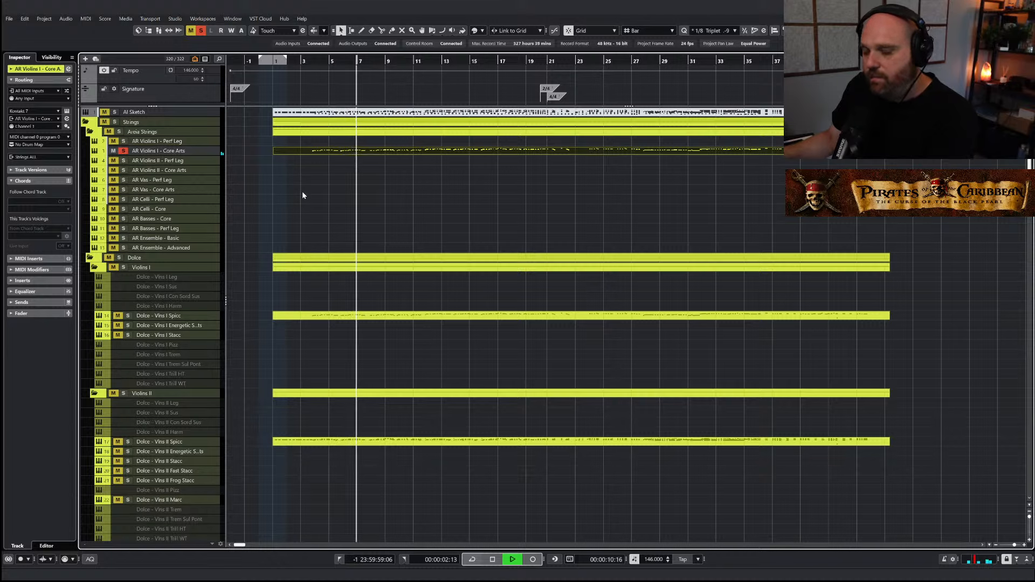
pyautogui.click(128, 316)
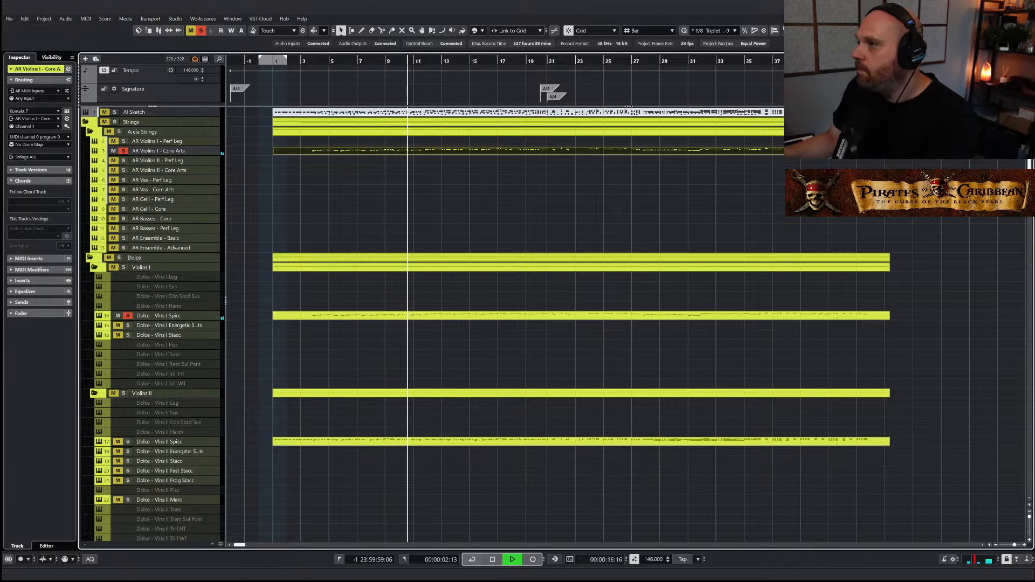
# Adjust the Dolce - Vlns I Spicc channel's level in the mixer to balance it against the Areia violins
pyautogui.hotkey('alt', 'F3')
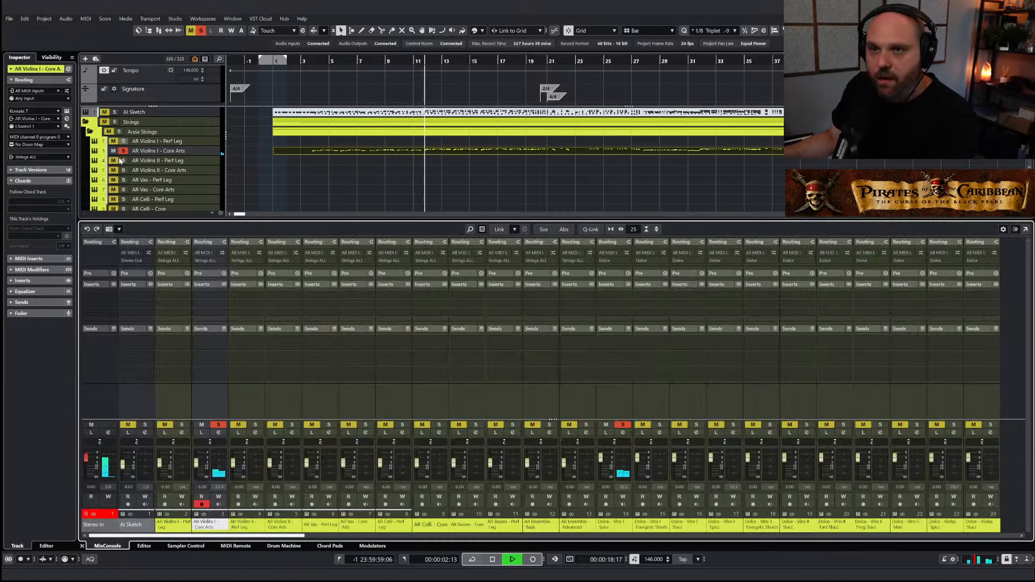
pyautogui.press('s')
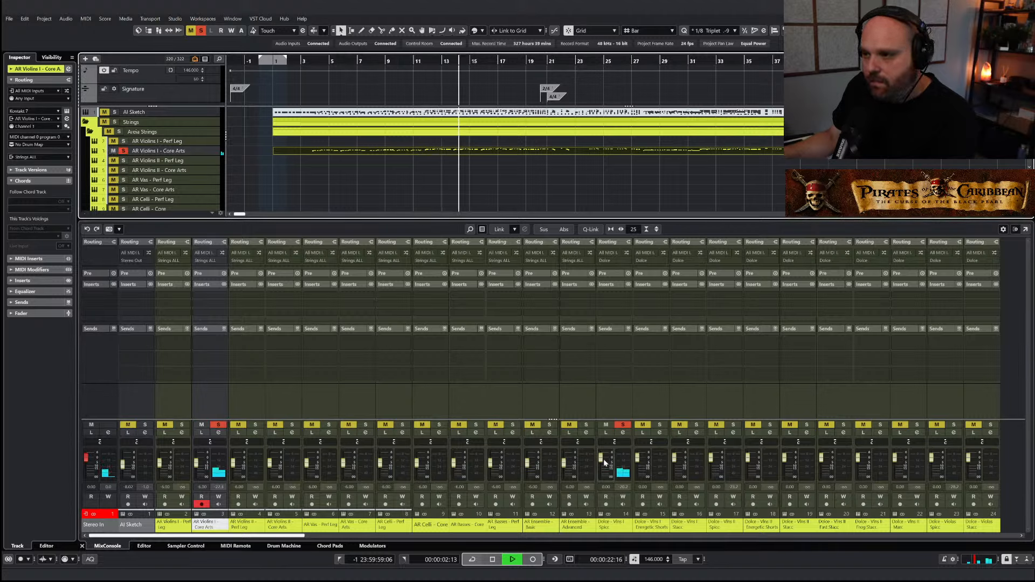
pyautogui.scroll(2, 604, 458)
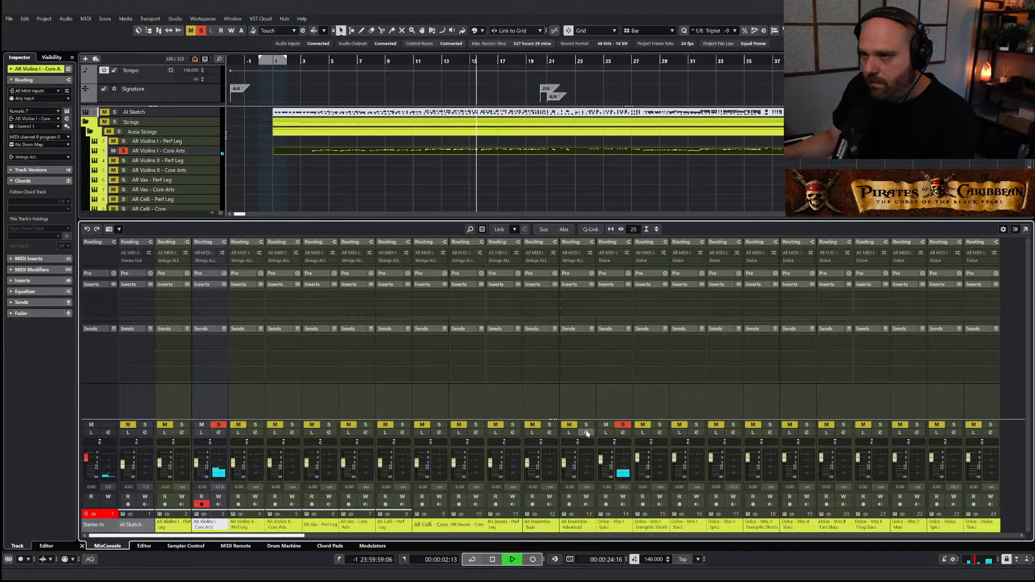
pyautogui.hotkey('alt', 'F3')
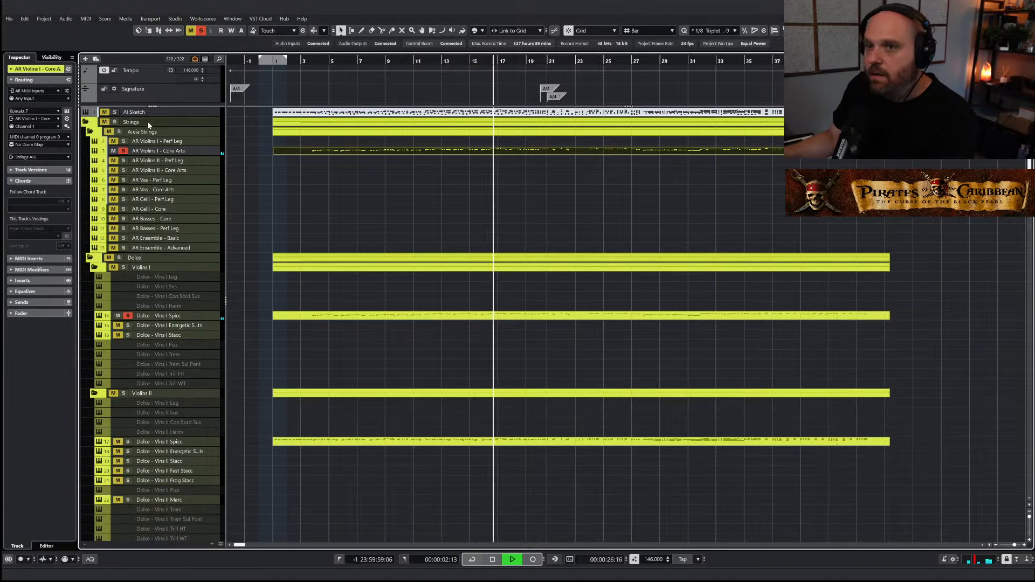
# Clear all solos, listen to the full arrangement until about bar 21 and stop playback
pyautogui.click(199, 32)
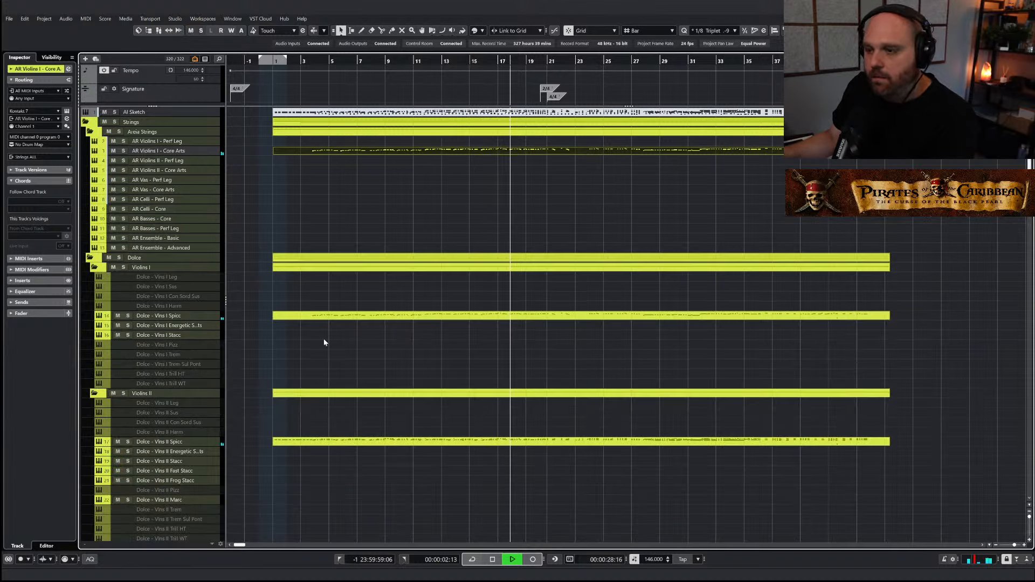
pyautogui.rightClick(330, 330)
pyautogui.click(330, 330)
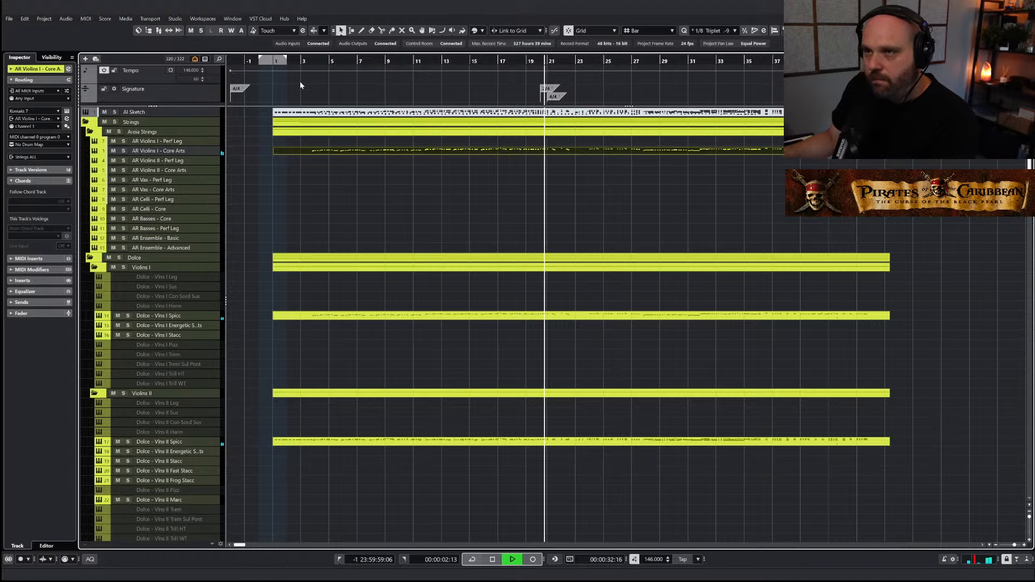
pyautogui.press('space')
# Copy the Dolce Basses spiccato part to the AR Basses - Core track, starting at bar 3
pyautogui.scroll(-10, 337, 206)
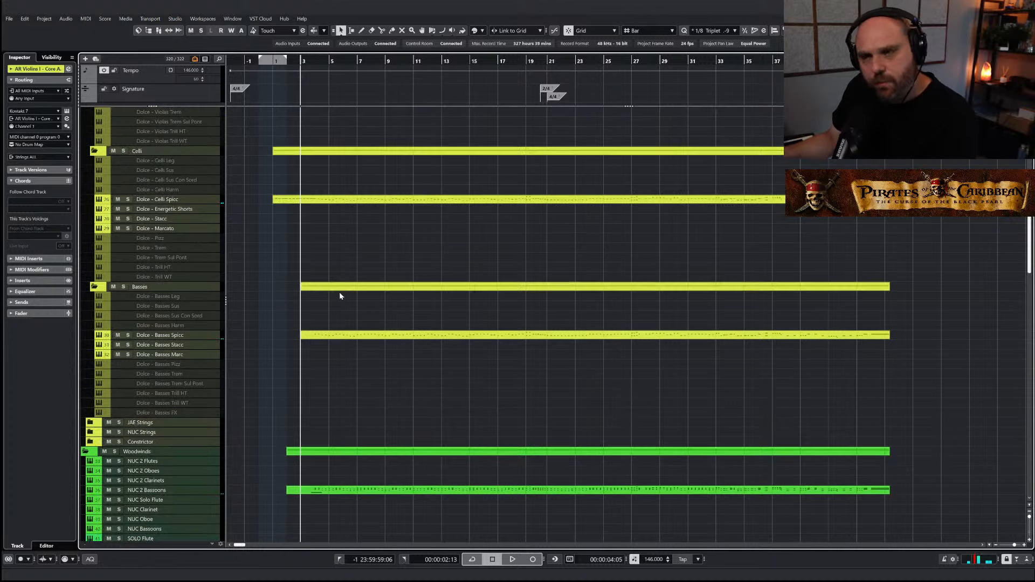
pyautogui.click(348, 336)
pyautogui.scroll(10, 188, 223)
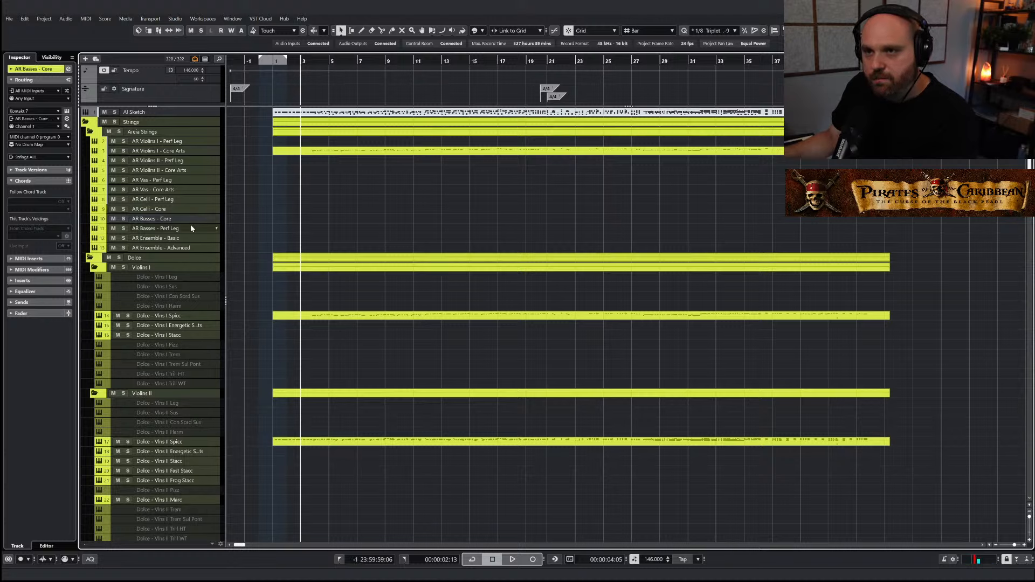
pyautogui.hotkey('ctrl', 'v')
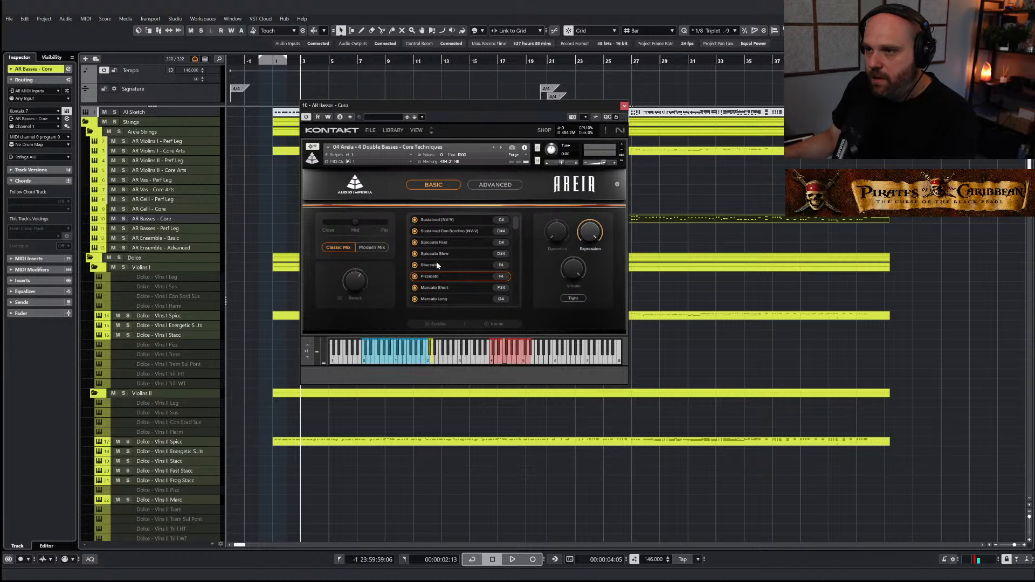
# Rename the AR Basses - Core and AR Violins I - Core Arts tracks so both names end in "Spicc Fast"
pyautogui.click(625, 106)
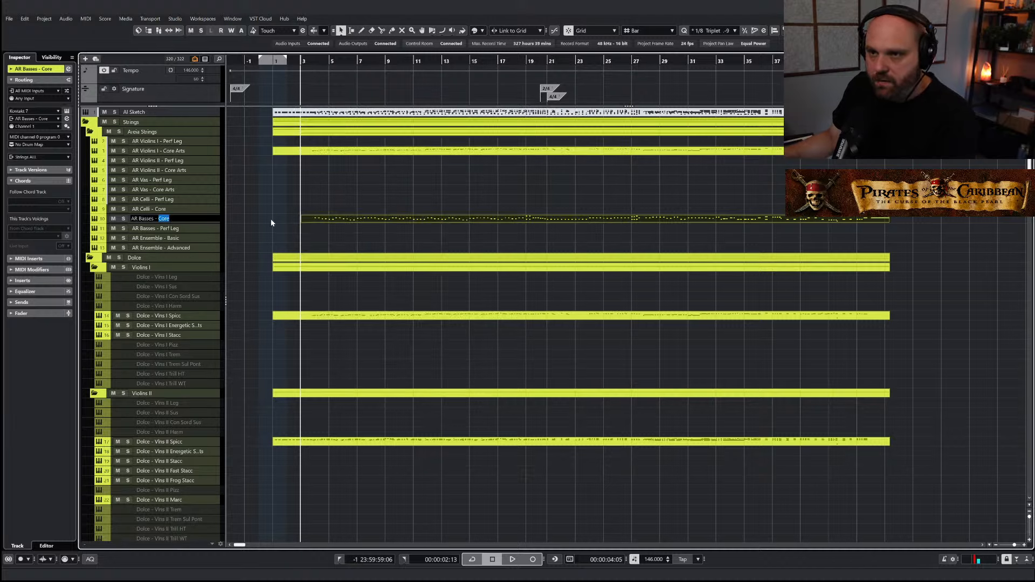
pyautogui.write('Spicc Fast')
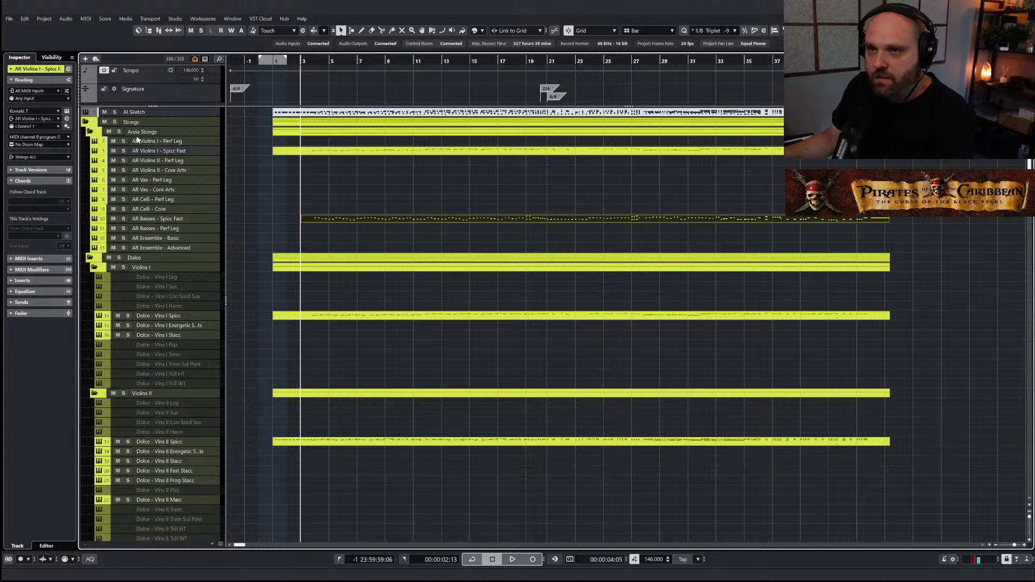
# Audition the soloed Strings folder briefly, then solo only the Areia Strings folder and play it
pyautogui.click(115, 122)
pyautogui.press('space')
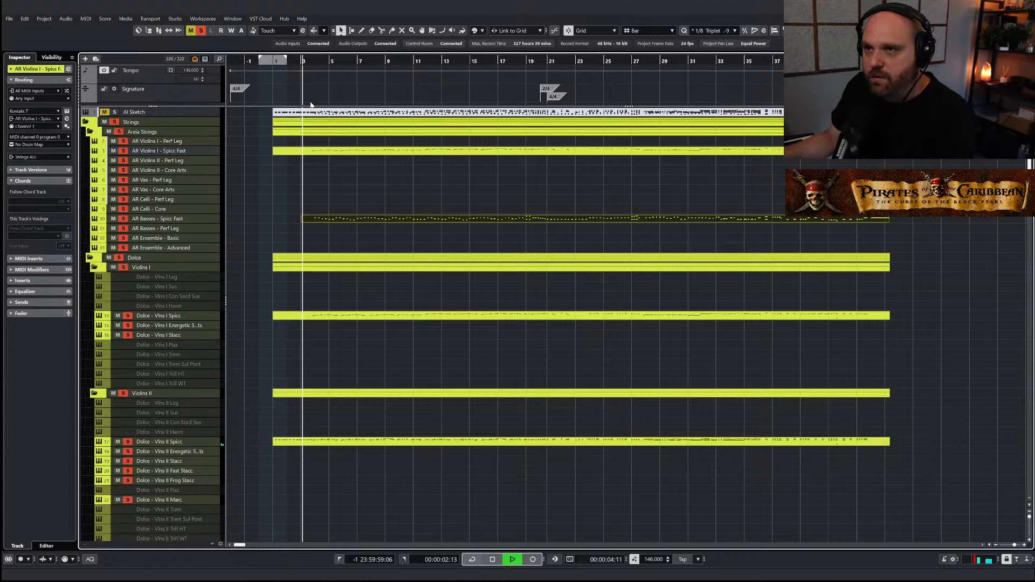
pyautogui.press('space')
pyautogui.click(201, 31)
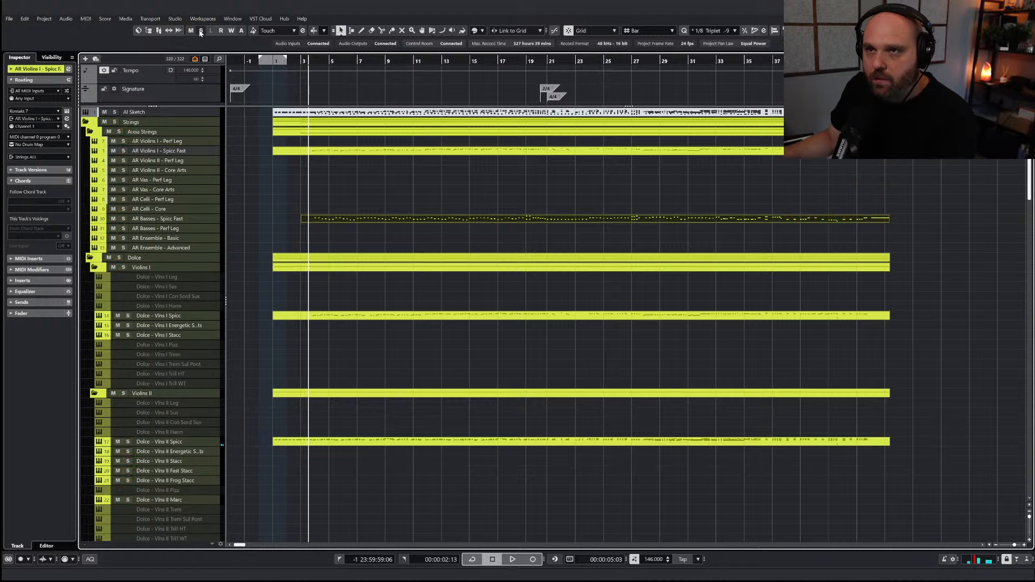
pyautogui.click(118, 132)
pyautogui.press('space')
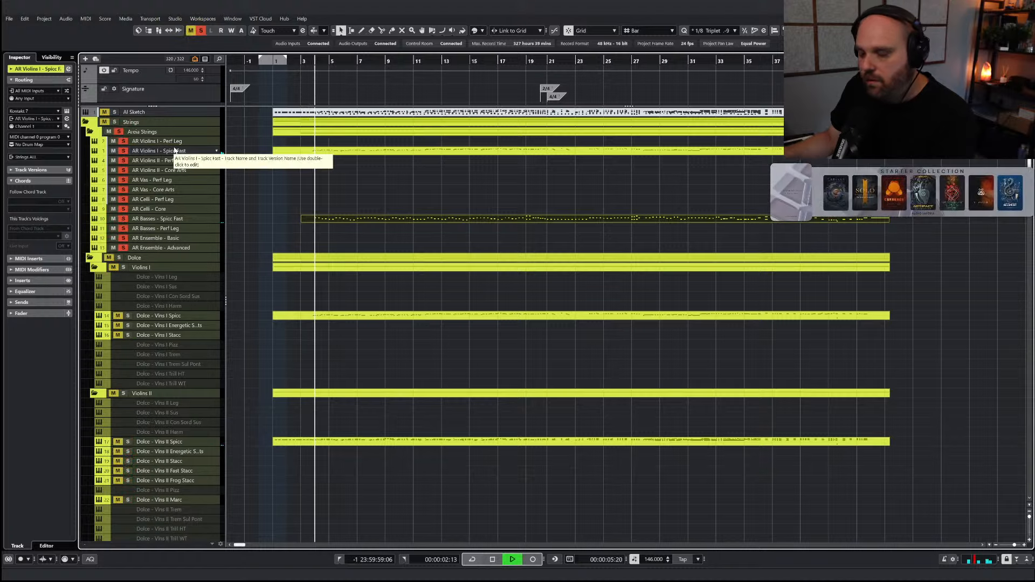
# Check all note velocities in the AR Basses - Spicc Fast part and adjust that track's level in the mixer during playback
pyautogui.doubleClick(364, 221)
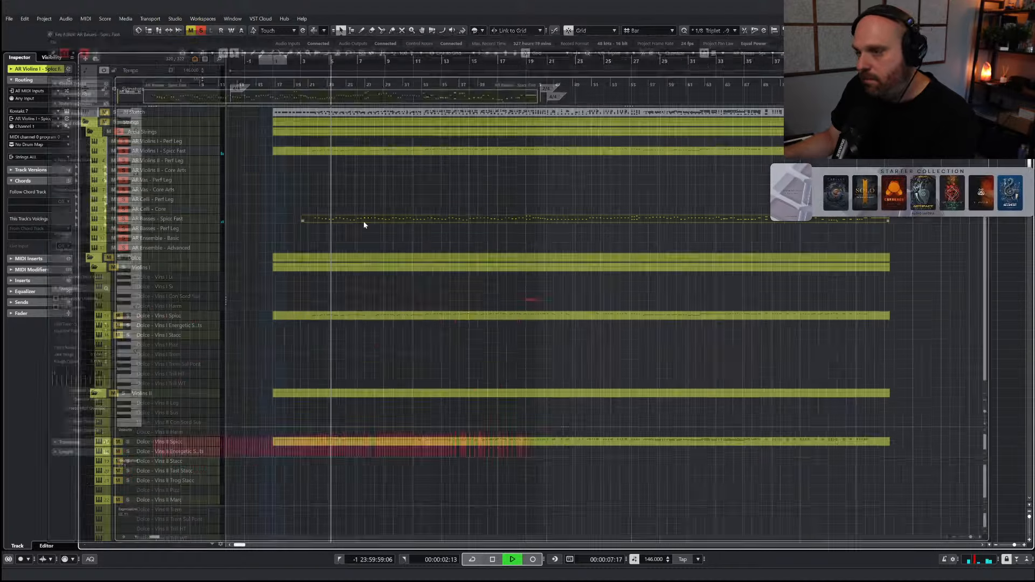
pyautogui.hotkey('ctrl', 'a')
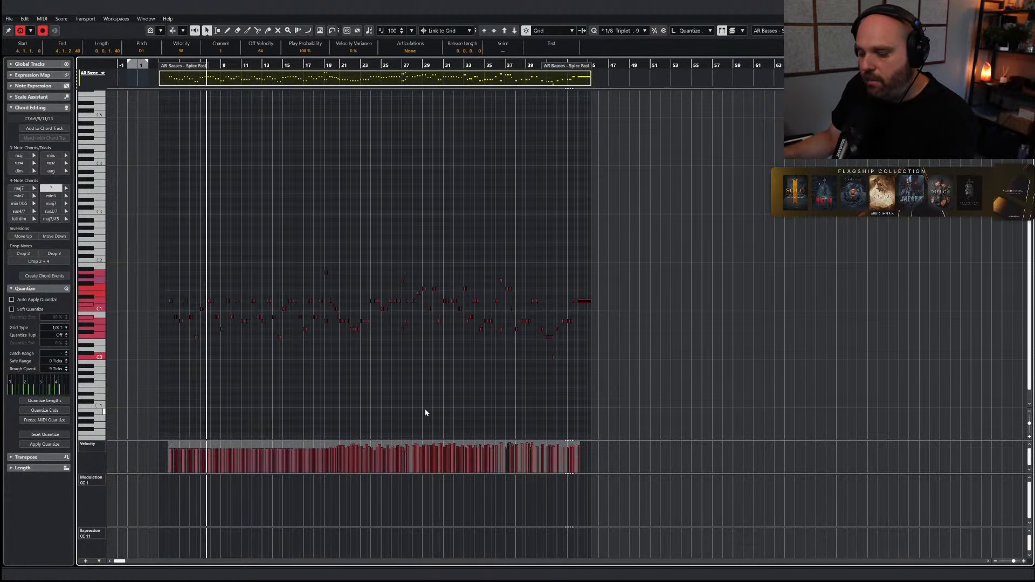
pyautogui.hotkey('ctrl', 'e')
pyautogui.hotkey('alt', 'F3')
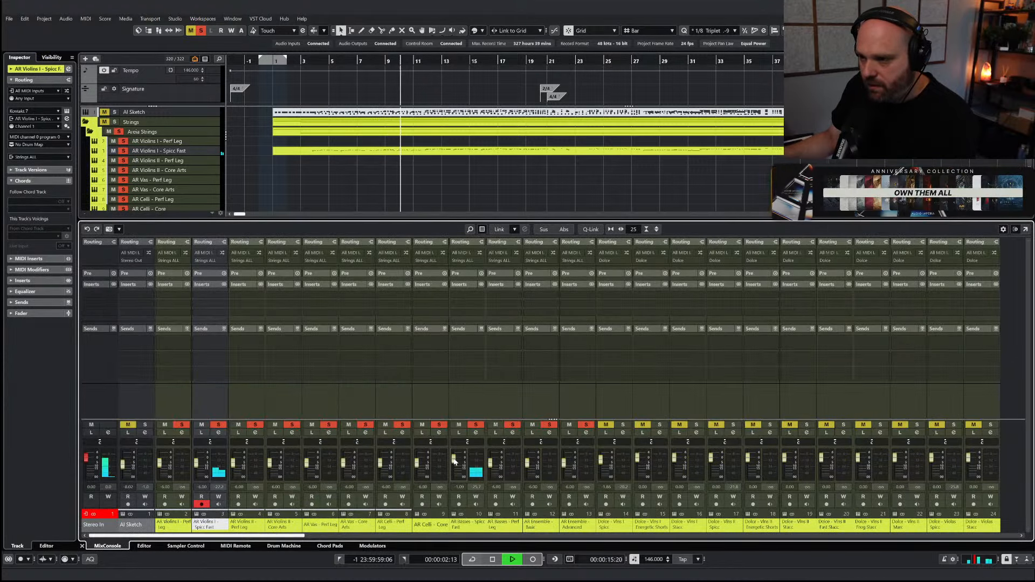
pyautogui.moveTo(455, 465); pyautogui.dragTo(455, 462)
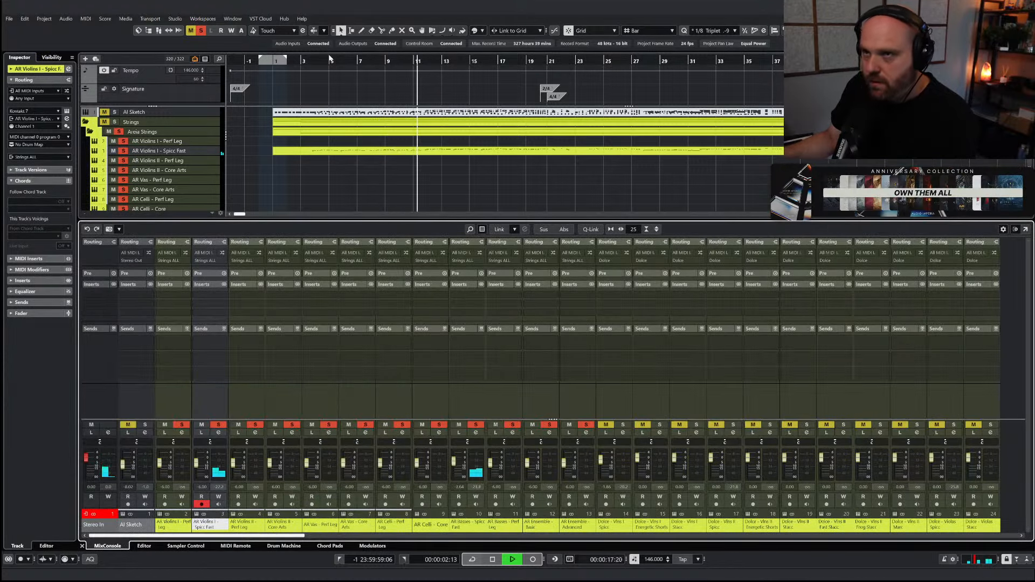
# Return to bar 1, clear the solos, and compare Dolce - Basses Spicc with AR Basses - Spicc Fast in solo during playback
pyautogui.click(266, 61)
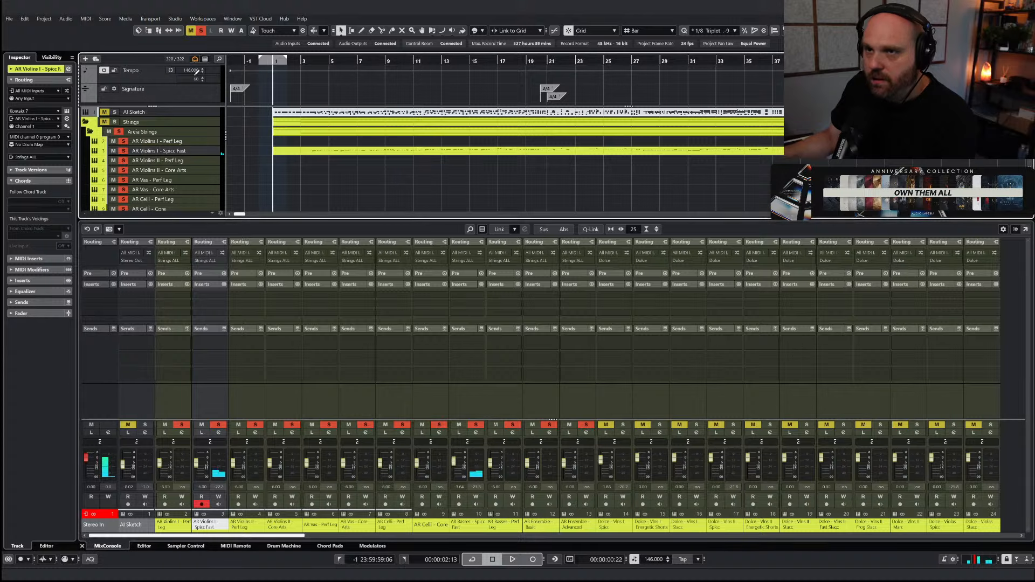
pyautogui.click(199, 31)
pyautogui.hotkey('alt', 'F3')
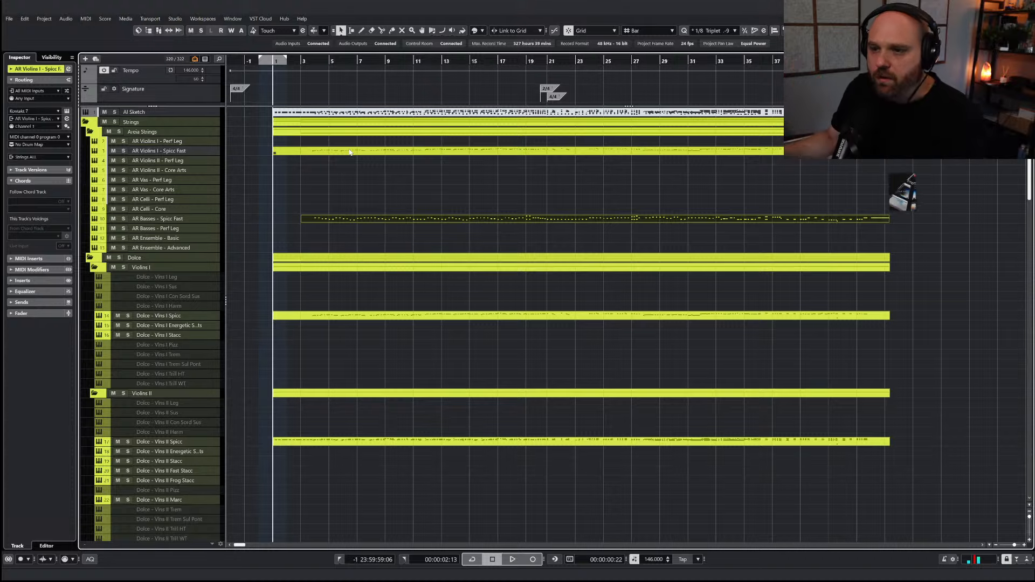
pyautogui.scroll(-10, 370, 227)
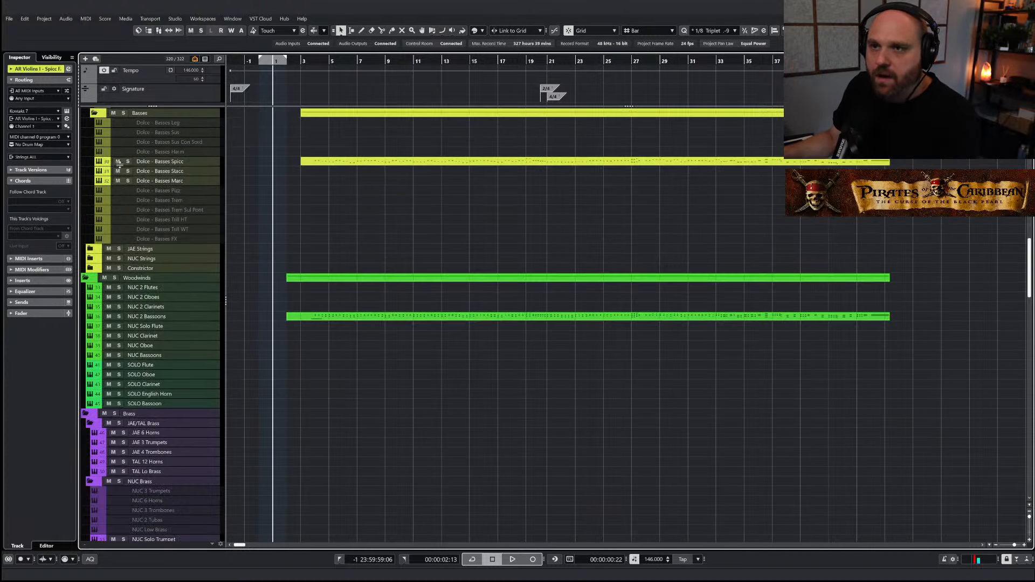
pyautogui.click(121, 163)
pyautogui.scroll(10, 280, 247)
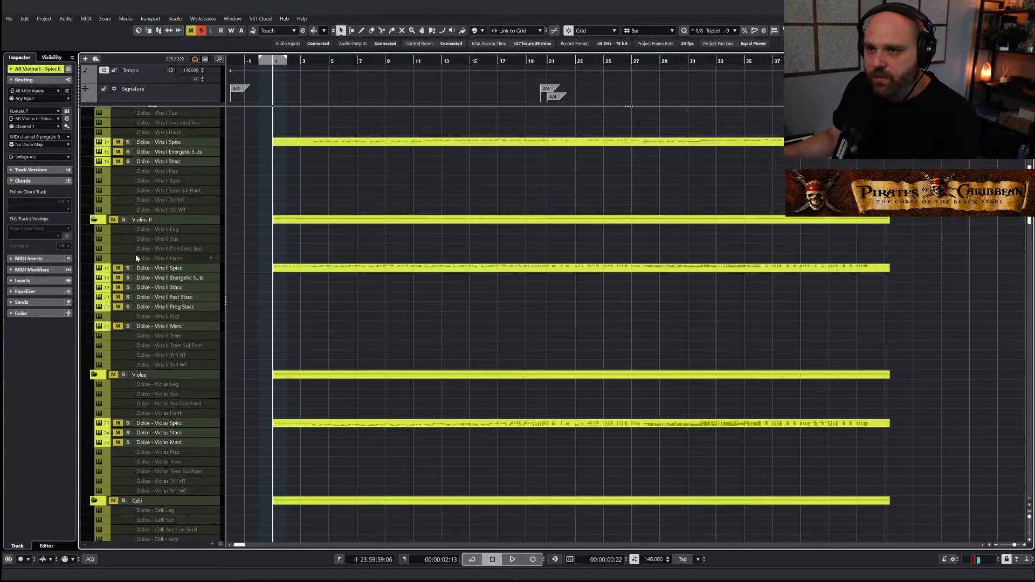
pyautogui.scroll(5, 324, 276)
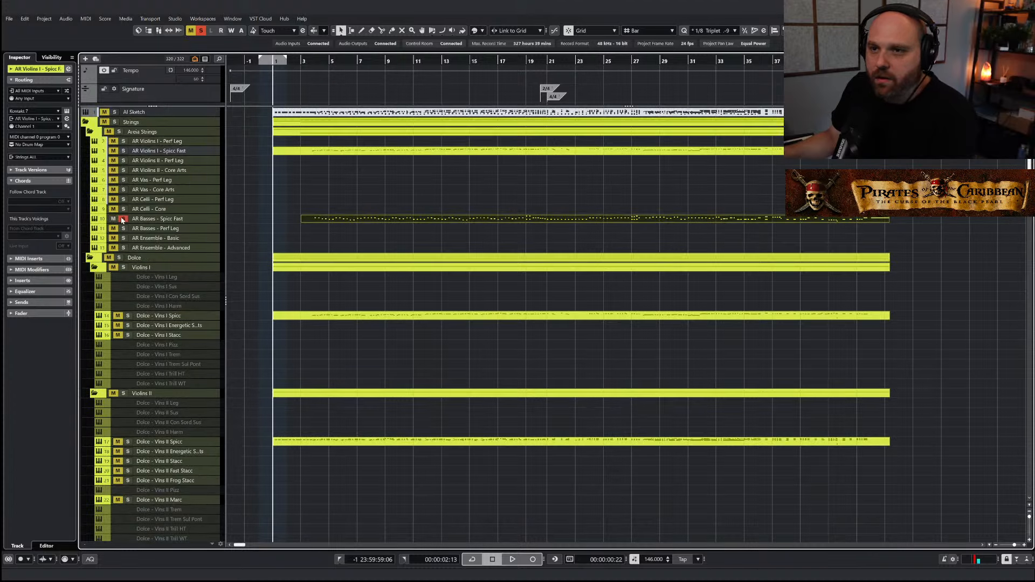
pyautogui.press('space')
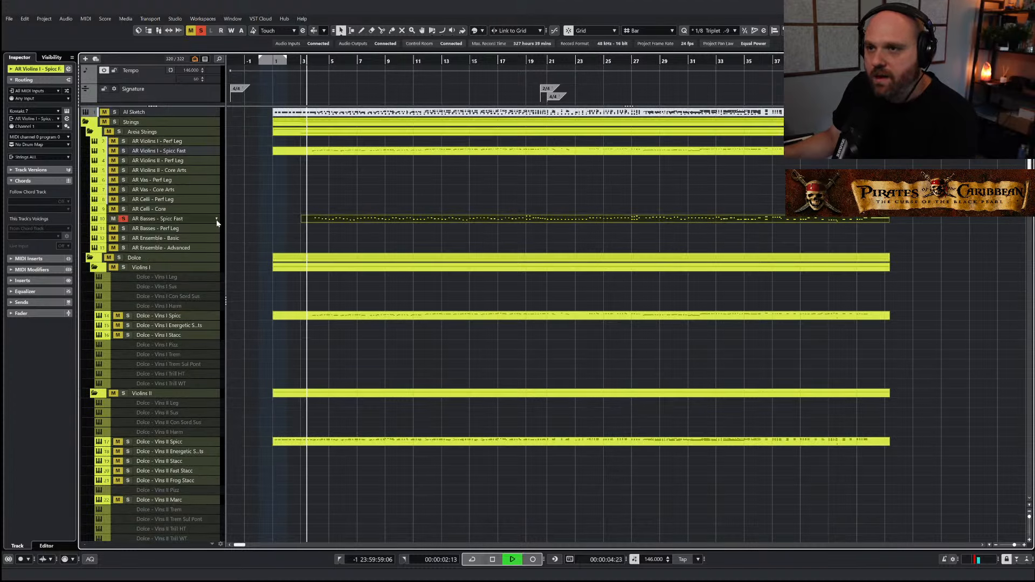
pyautogui.click(114, 220)
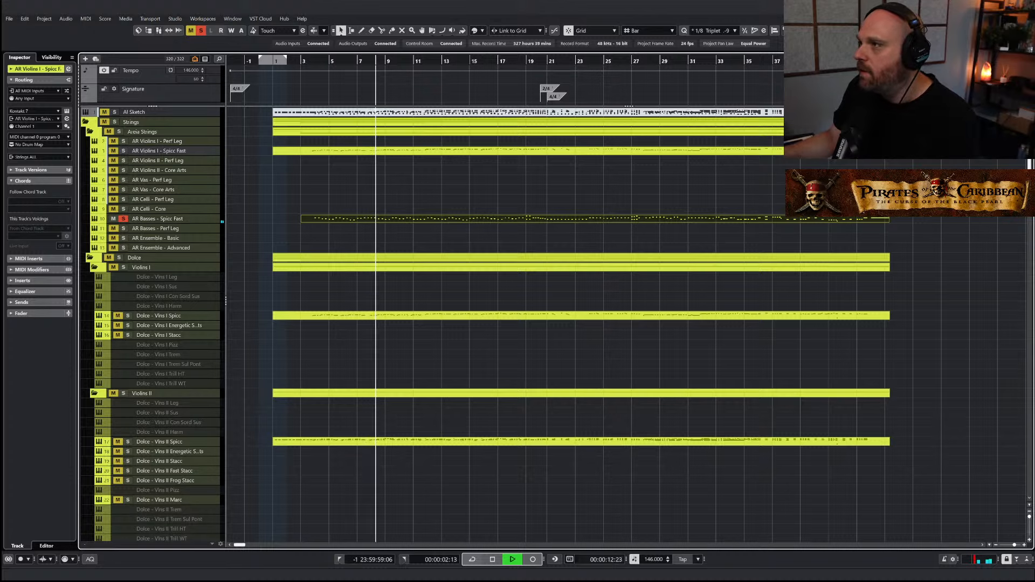
# Balance the AR Basses - Spicc Fast level in the mixer, clear the solos and listen to the full arrangement until about bar 18
pyautogui.hotkey('alt', 'F3')
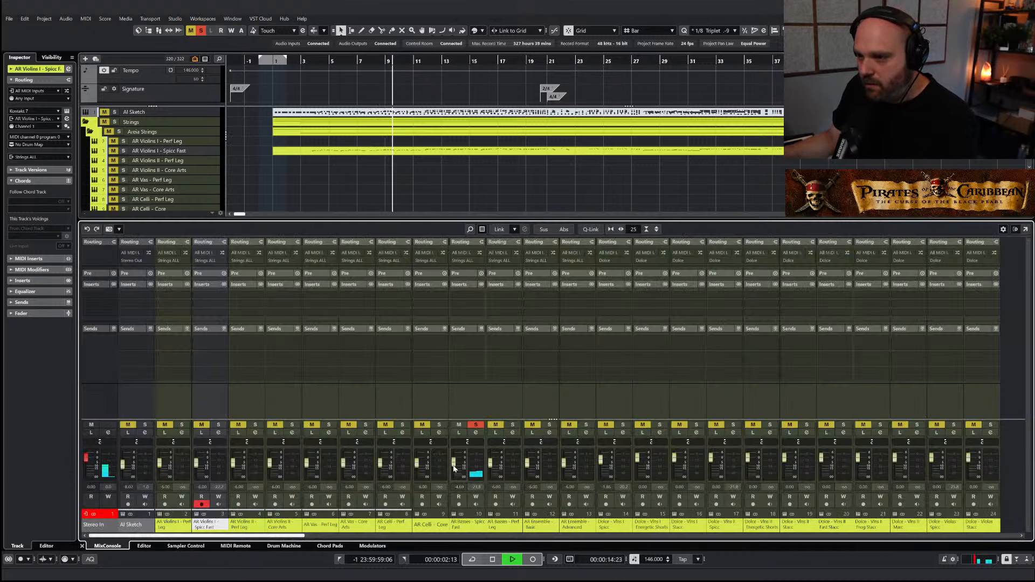
pyautogui.hotkey('alt', 'F3')
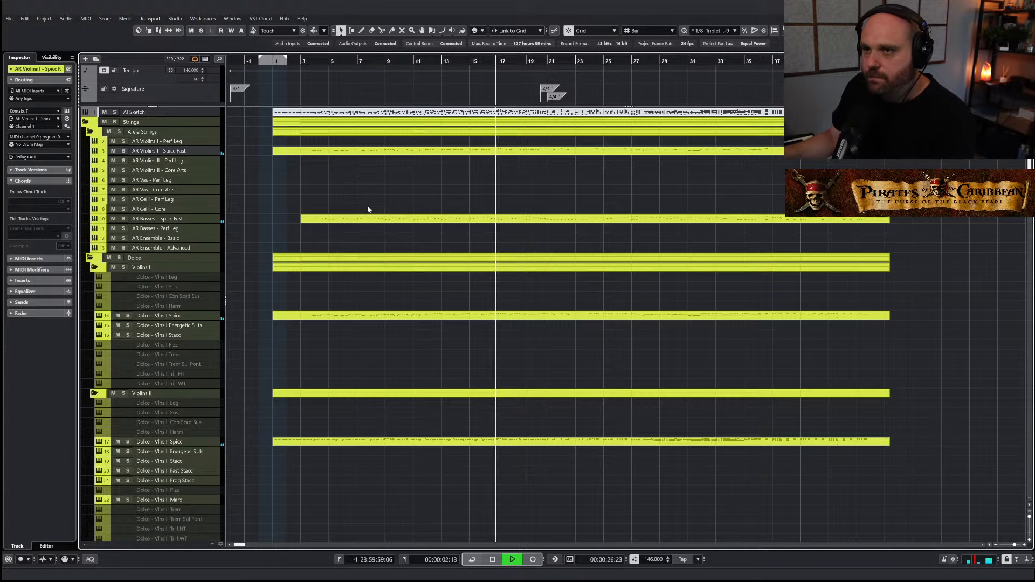
pyautogui.press('space')
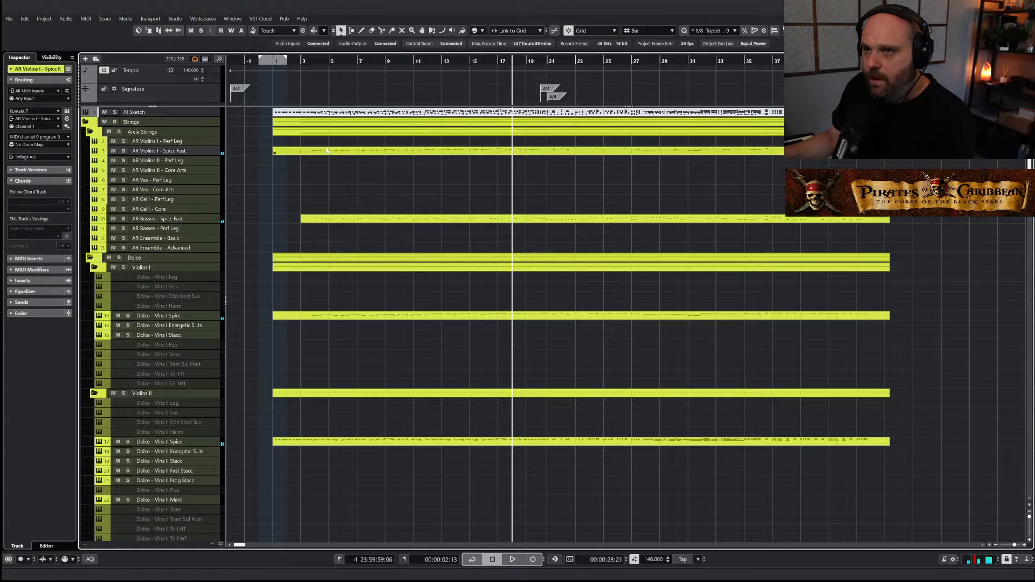
# Copy the AR Violins I - Spicc Fast part to the Fluid Brass - 2 Horns track at bar 1
pyautogui.click(312, 155)
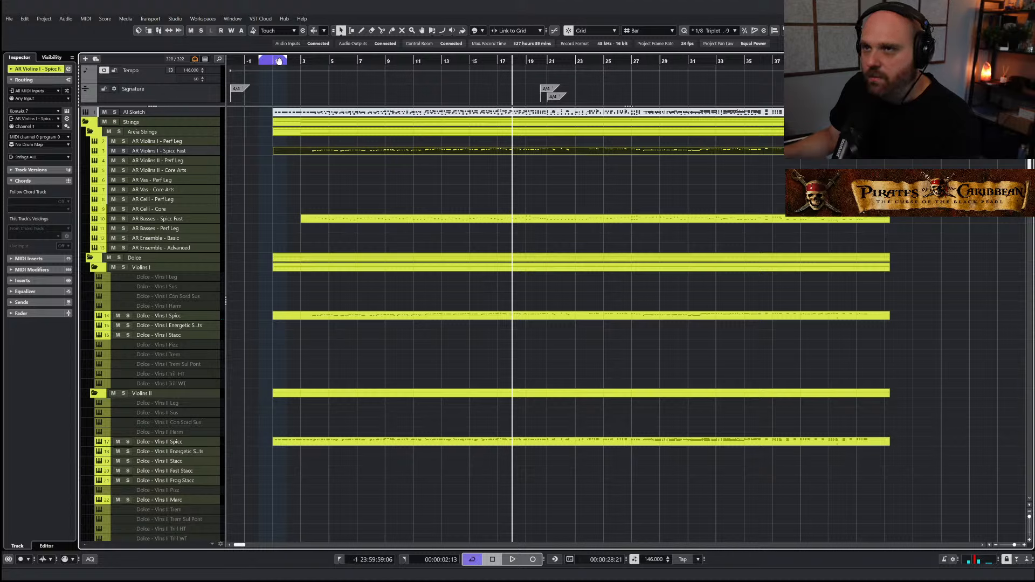
pyautogui.press('KP_Divide')
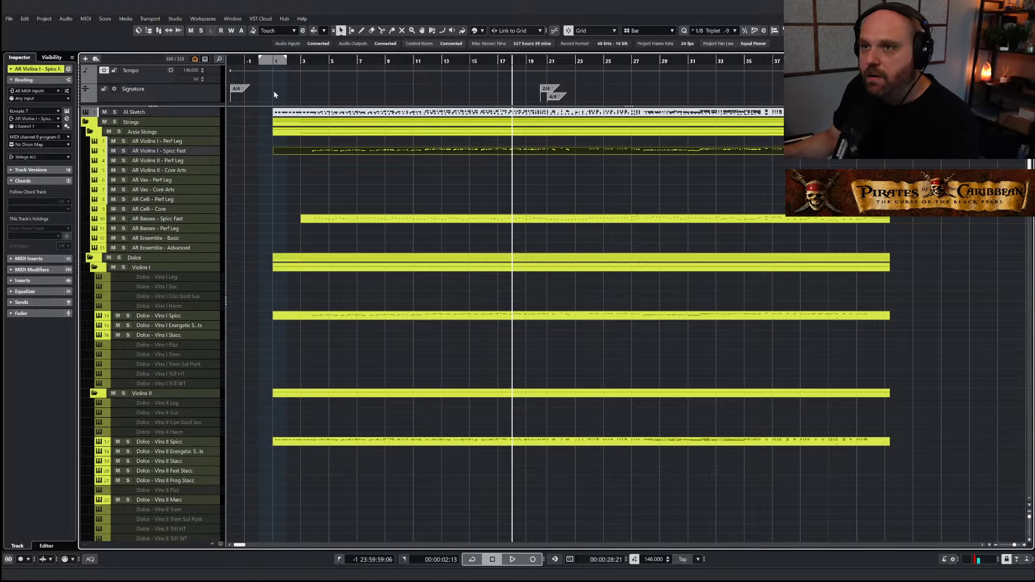
pyautogui.press('KP_Decimal')
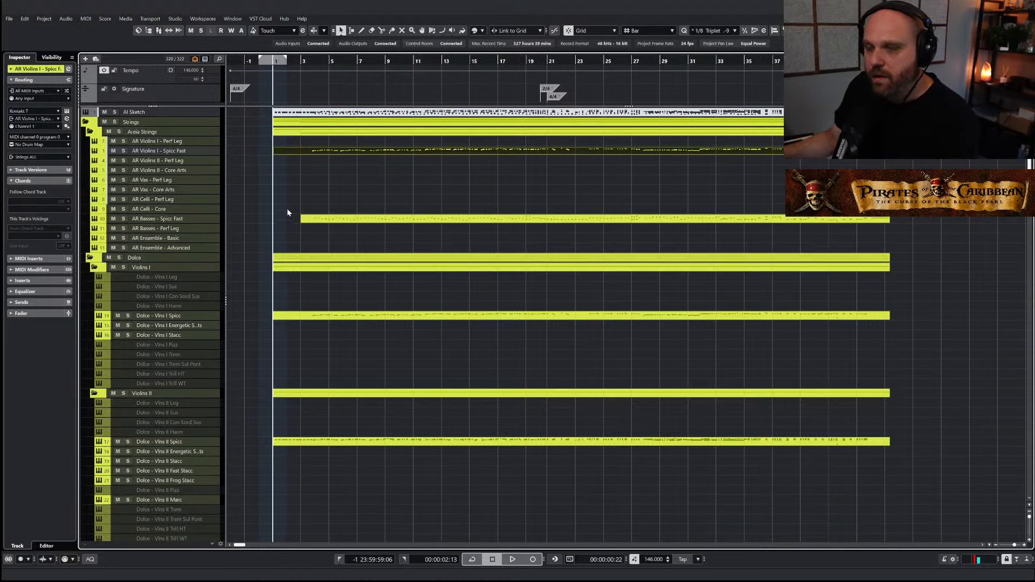
pyautogui.scroll(-15, 294, 231)
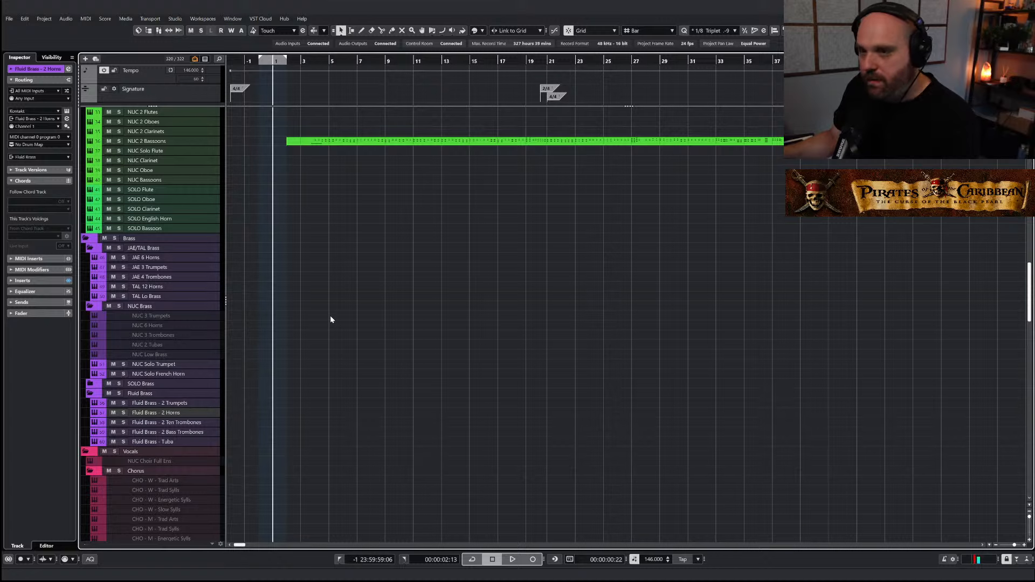
pyautogui.hotkey('ctrl', 'v')
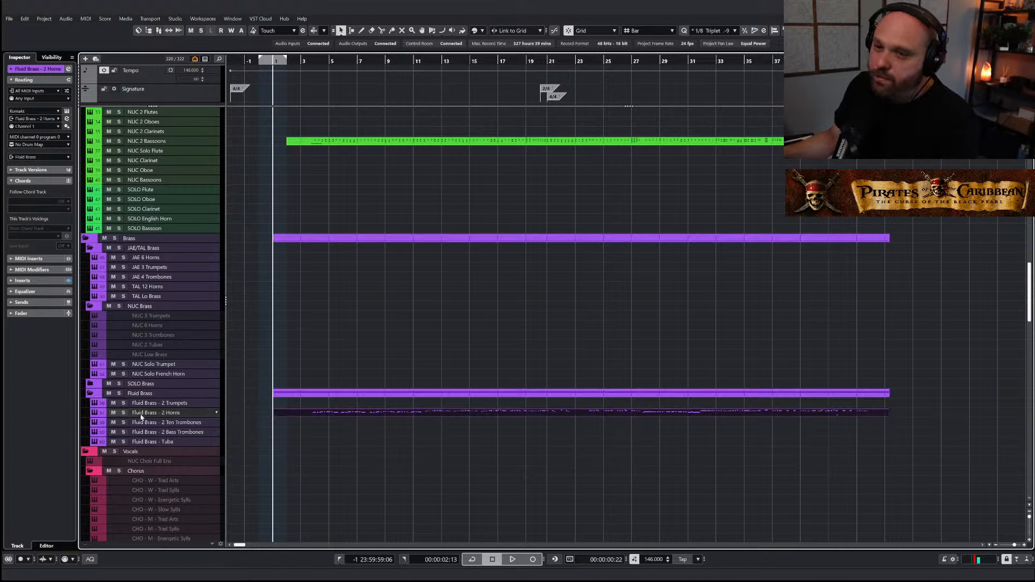
# Solo Fluid Brass - 2 Horns and listen to the copied part from about bar 3 to bar 6
pyautogui.click(123, 413)
pyautogui.click(307, 64)
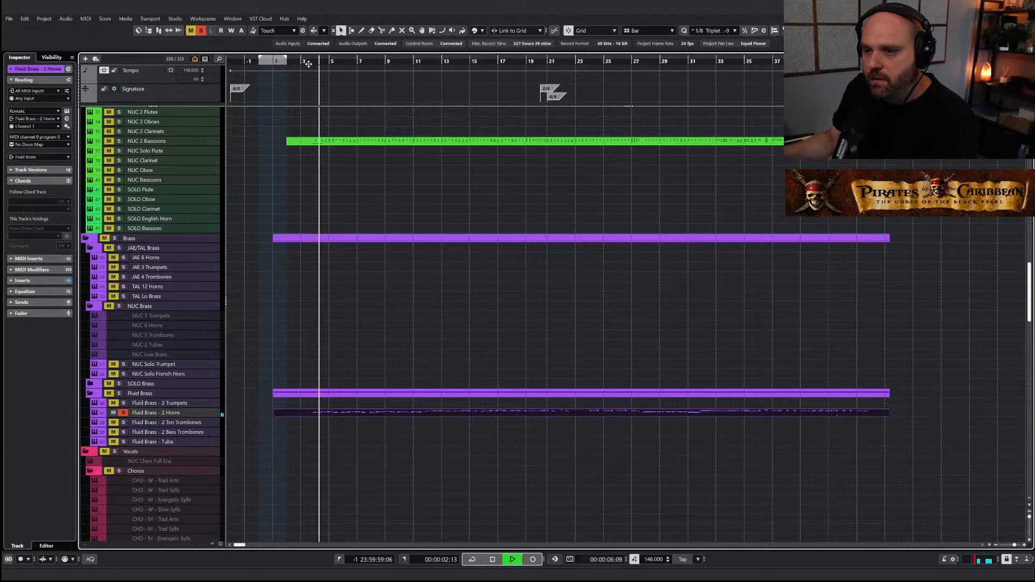
pyautogui.scroll(10, 323, 278)
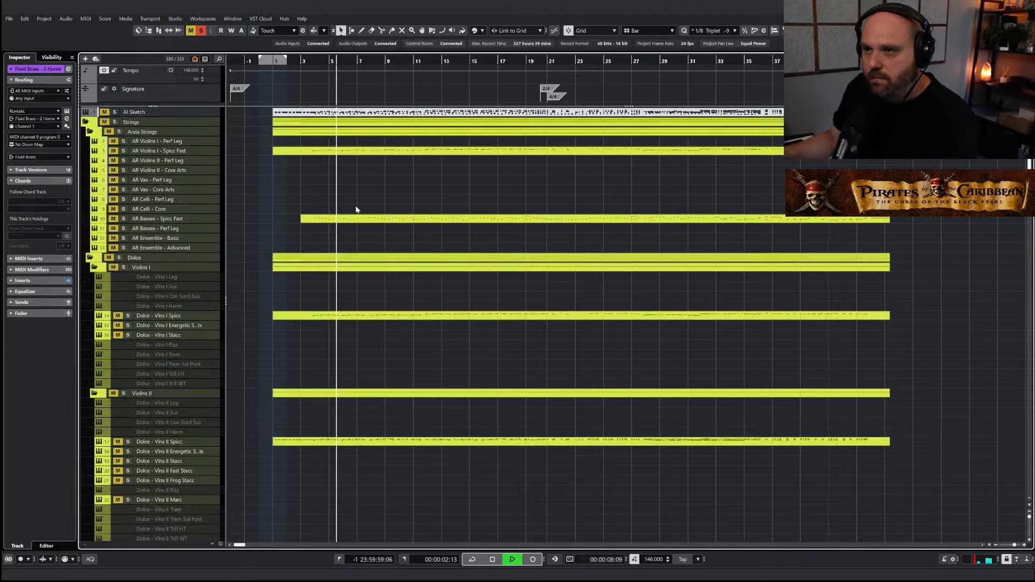
pyautogui.press('space')
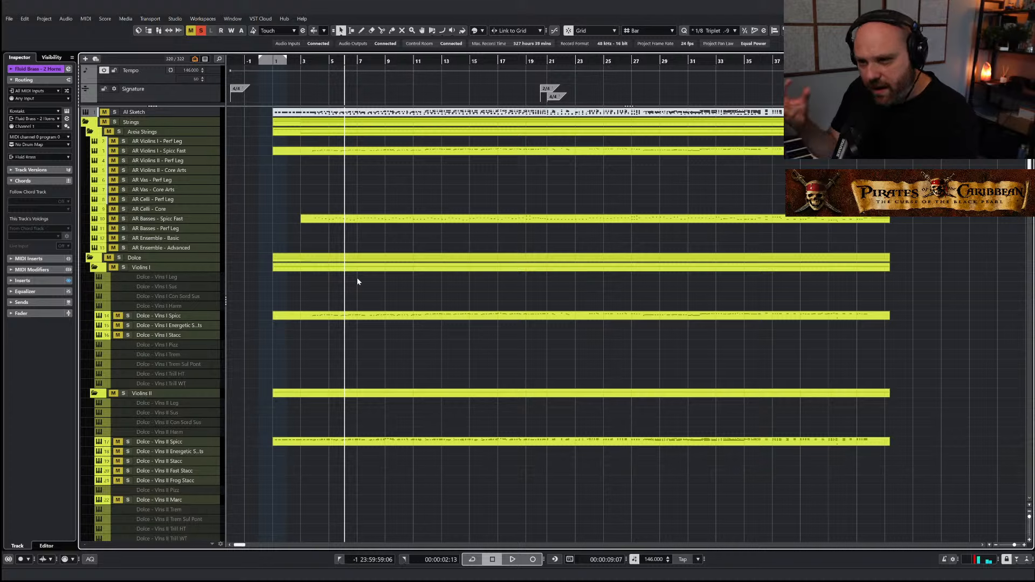
# Select the Dolce - Vlns I Spicc part, return the playhead to bar 1 and select the Fluid Brass - 2 Horns part
pyautogui.click(357, 316)
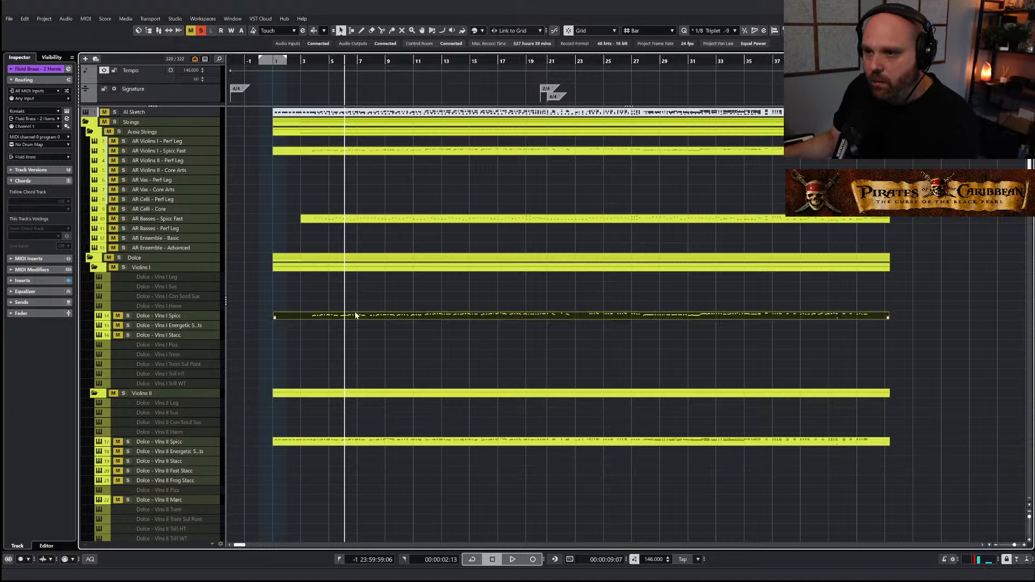
pyautogui.keyDown('shift'); pyautogui.click(347, 441); pyautogui.keyUp('shift')
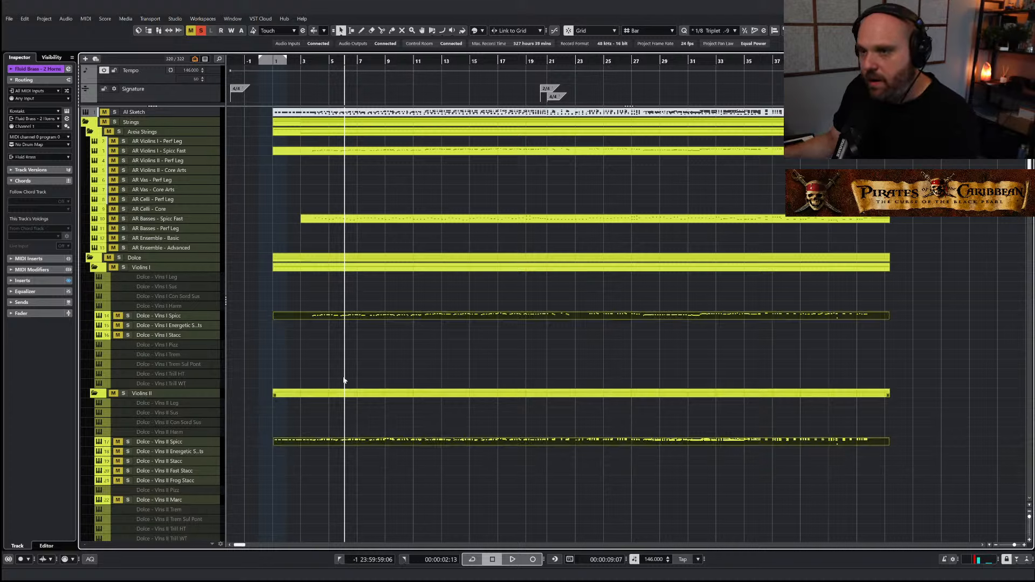
pyautogui.click(314, 334)
pyautogui.click(316, 318)
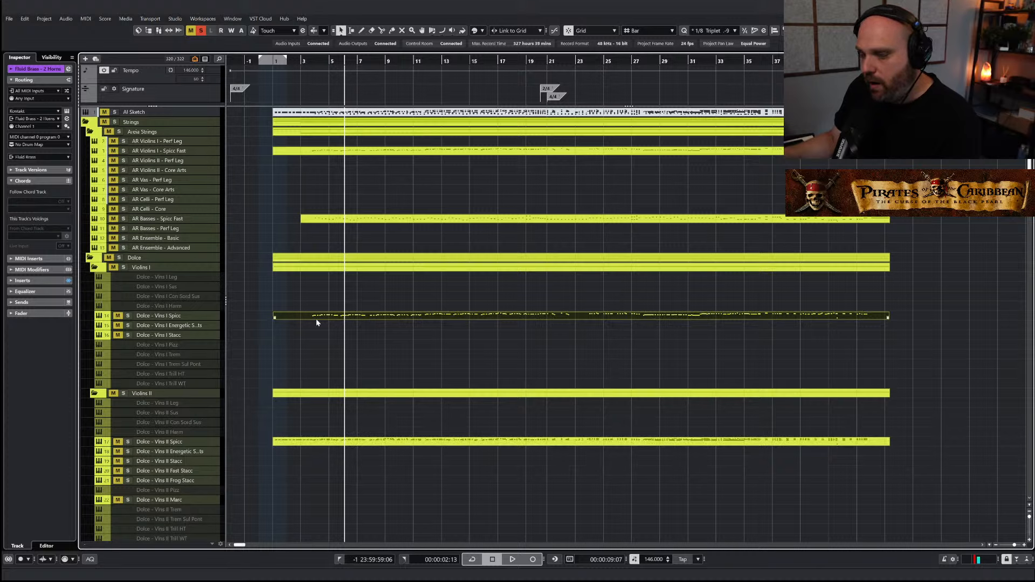
pyautogui.click(275, 68)
pyautogui.scroll(-15, 319, 241)
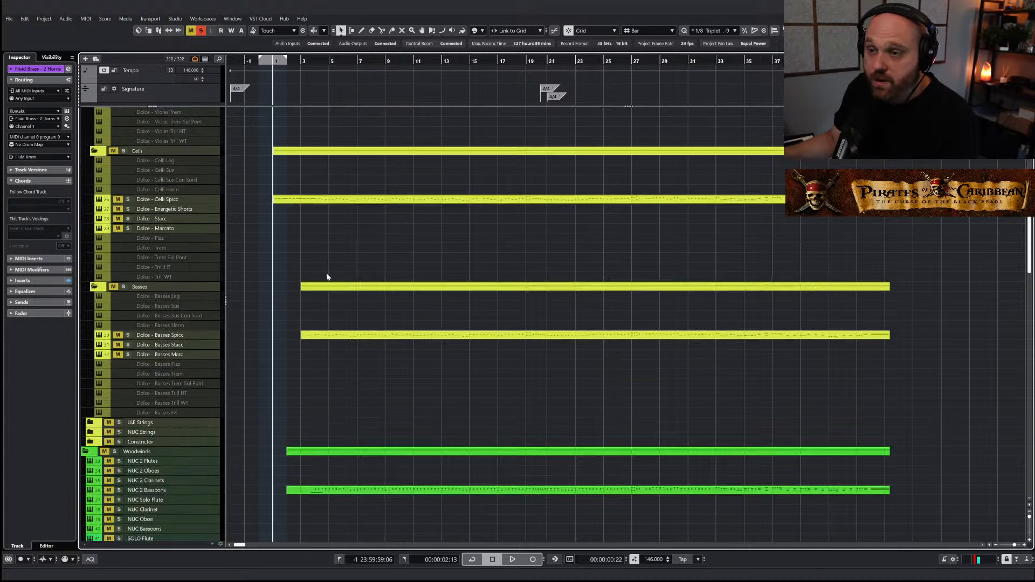
pyautogui.click(318, 241)
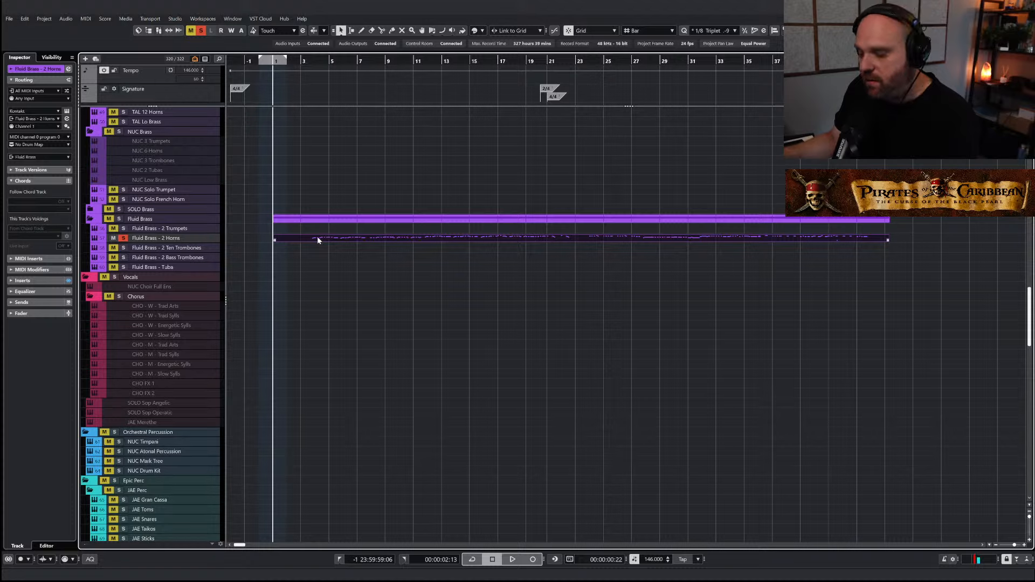
pyautogui.scroll(15, 329, 259)
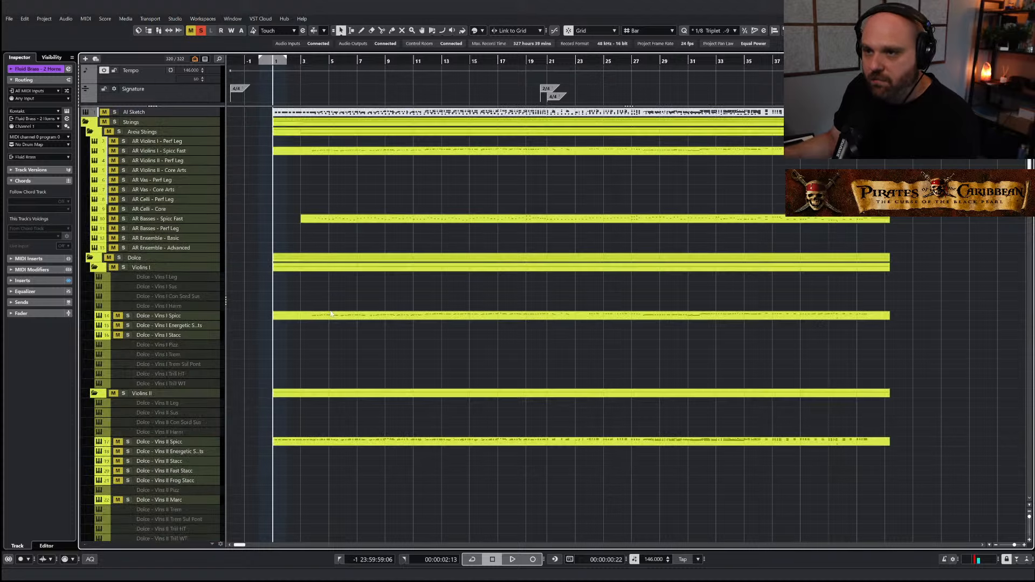
# Clear the solos, copy the Dolce - Vlns II Spicc part onto Fluid Brass - 2 Horns at bar 1 and glue it with the existing part
pyautogui.click(200, 31)
pyautogui.click(301, 440)
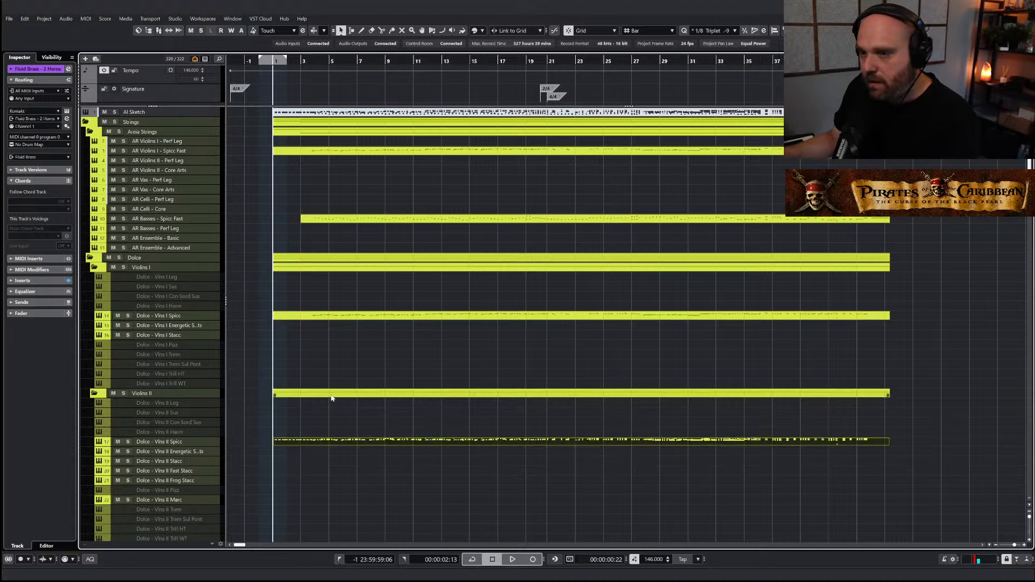
pyautogui.scroll(-15, 331, 398)
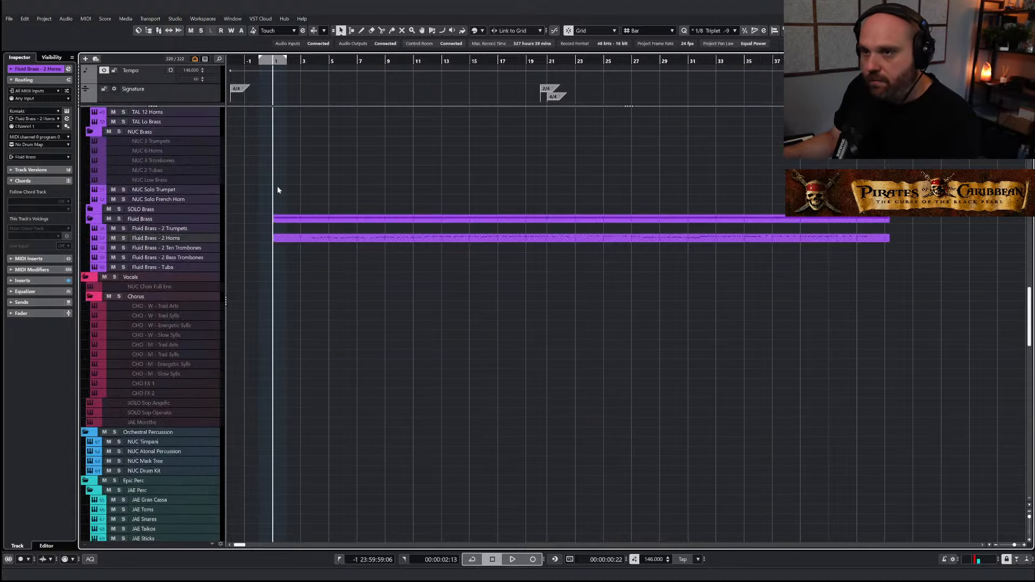
pyautogui.click(300, 238)
pyautogui.click(353, 237)
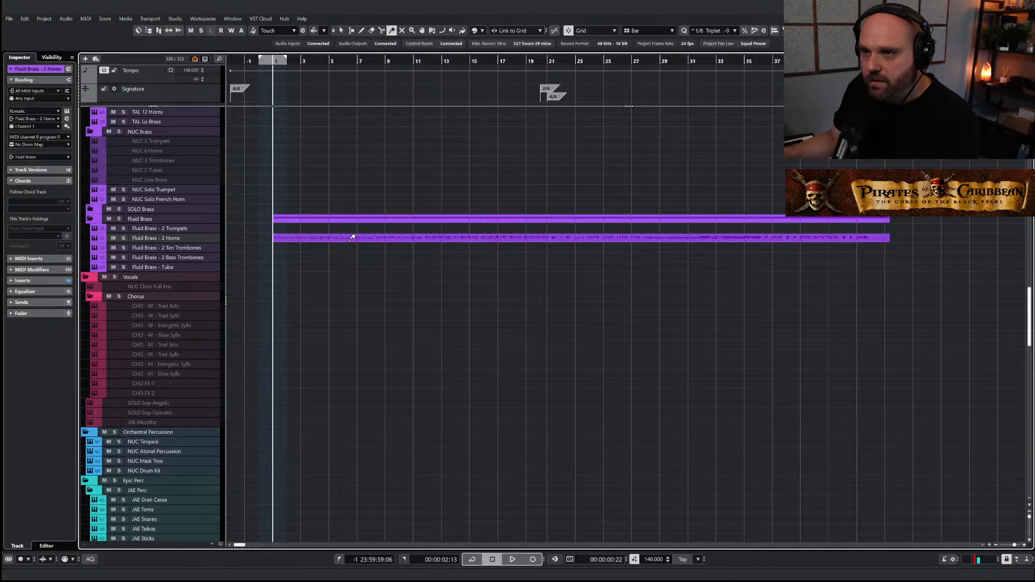
pyautogui.press('1')
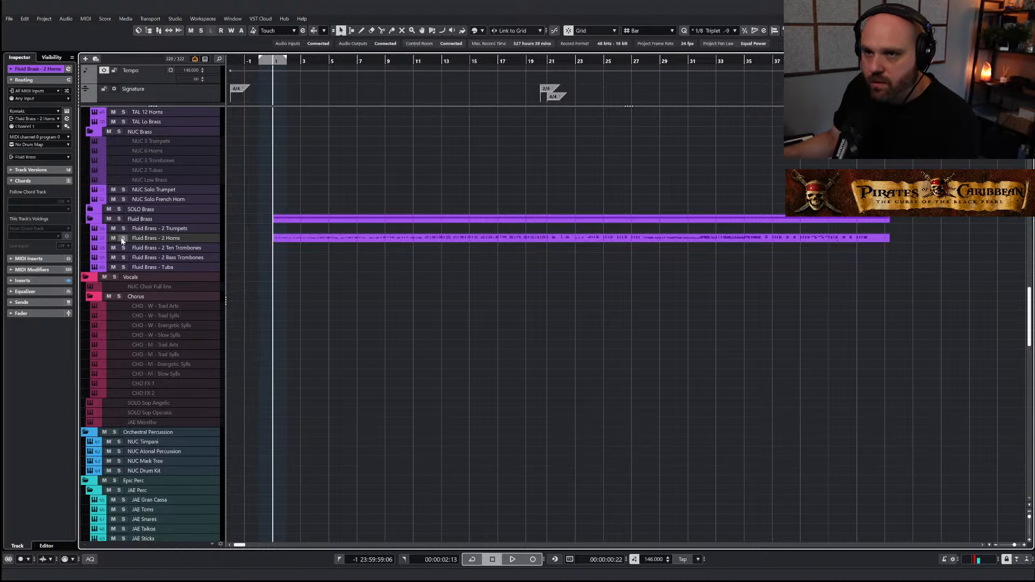
# Open the merged Fluid Brass - 2 Horns part for note editing and delete the repeated opening notes before bar 4
pyautogui.doubleClick(312, 238)
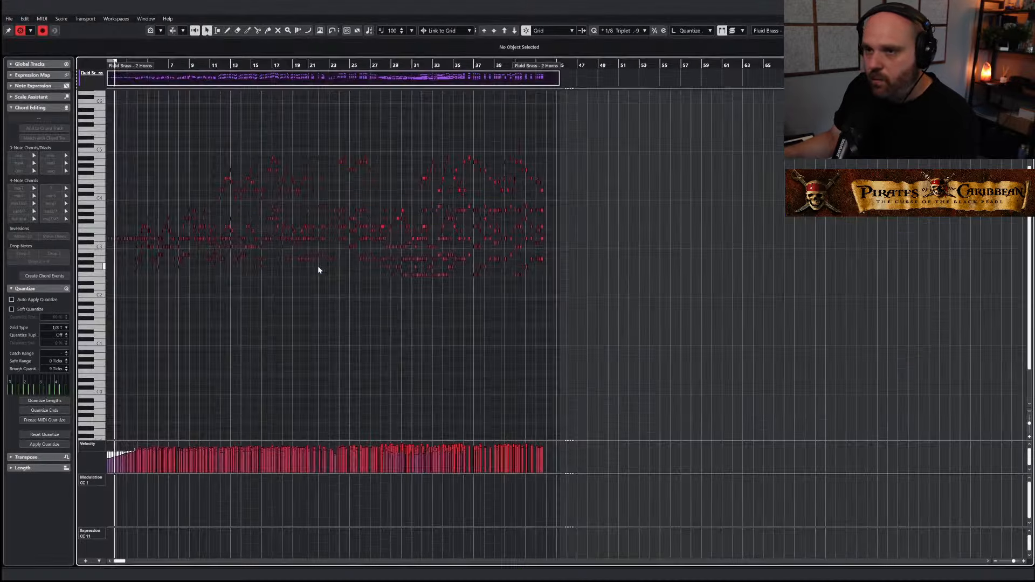
pyautogui.press('h')
pyautogui.press('h')
pyautogui.press('h')
pyautogui.press('h')
pyautogui.press('h')
pyautogui.moveTo(251, 229); pyautogui.dragTo(479, 255)
pyautogui.press('Delete')
# Play the soloed Fluid Brass - 2 Horns part from just before bar 4
pyautogui.click(476, 81)
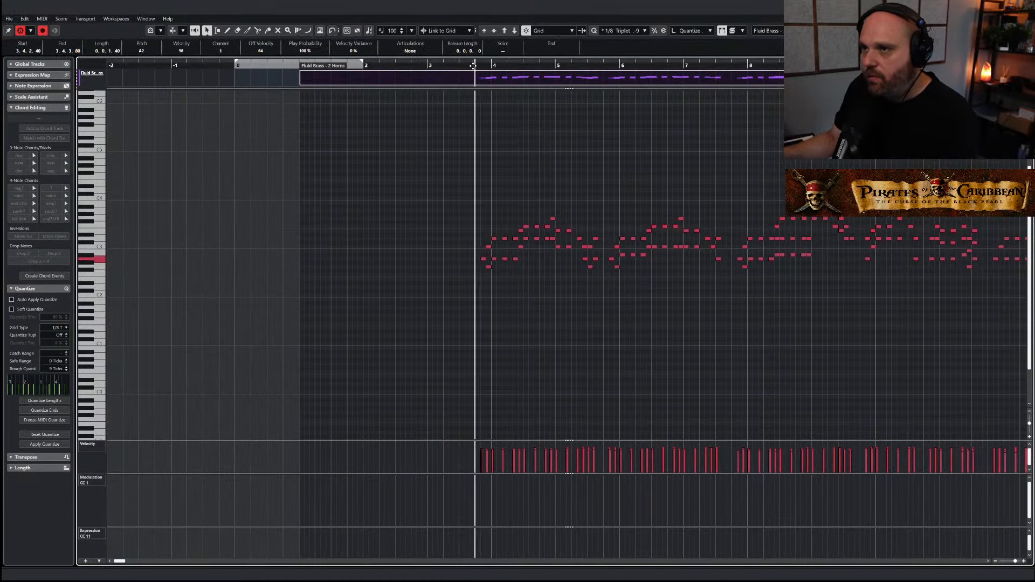
pyautogui.press('space')
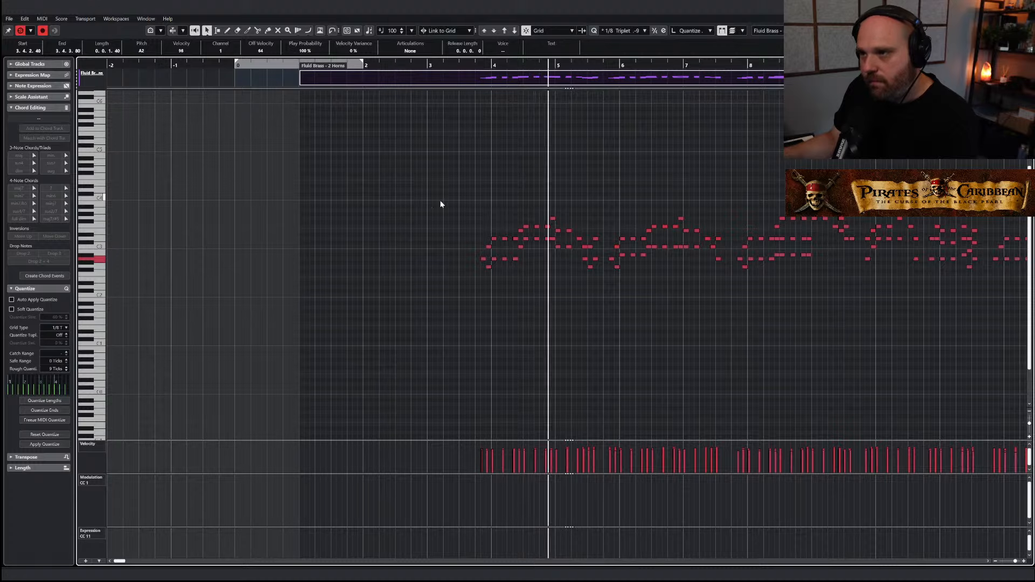
pyautogui.rightClick(505, 284)
pyautogui.click(504, 284)
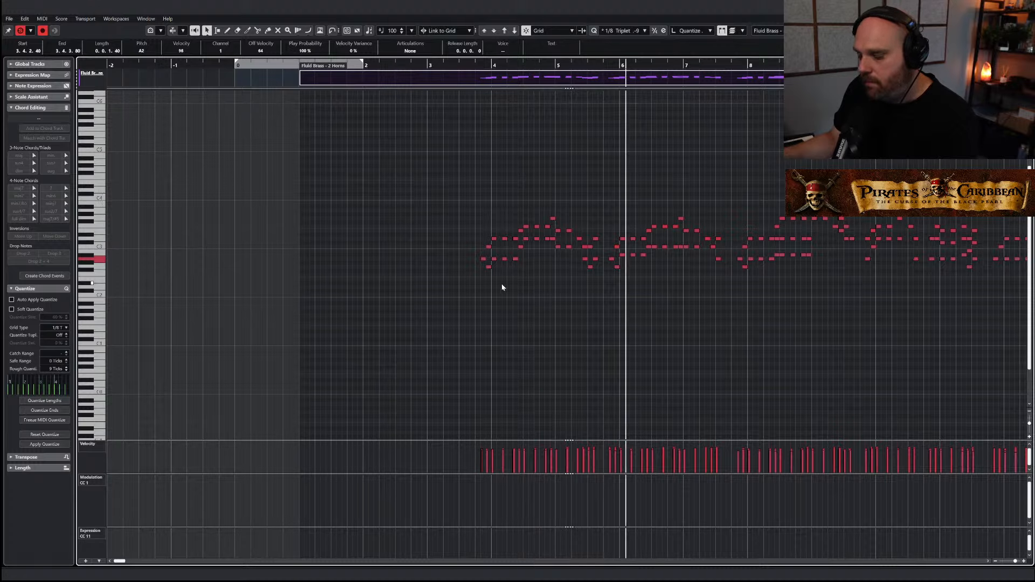
# Delete the upper-octave notes from about bar 12 to bar 20 in the Fluid Brass - 2 Horns part, close the note editor and stop playback
pyautogui.press('g')
pyautogui.press('g')
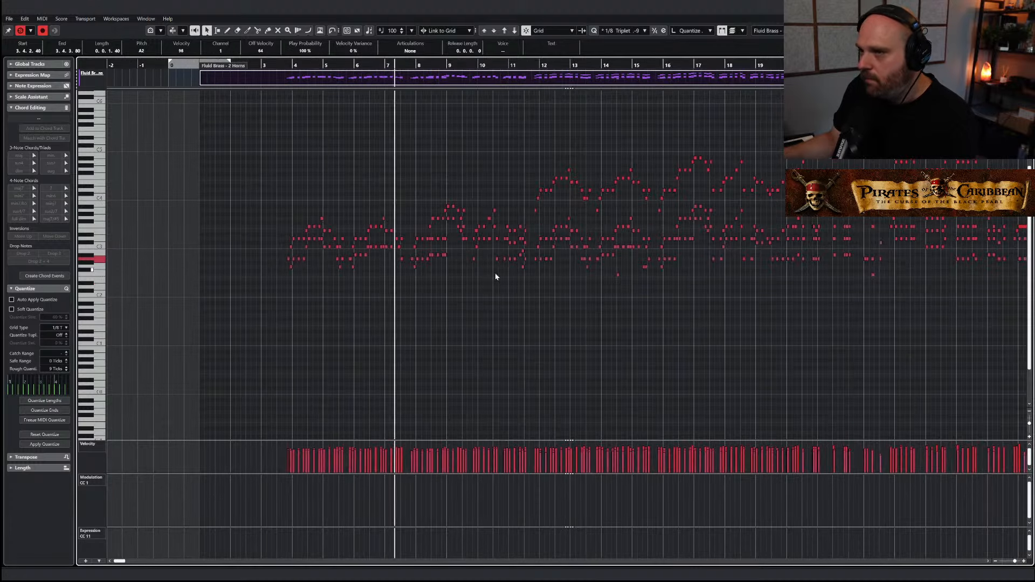
pyautogui.moveTo(534, 159); pyautogui.dragTo(601, 212)
pyautogui.press('Delete')
pyautogui.press('Delete')
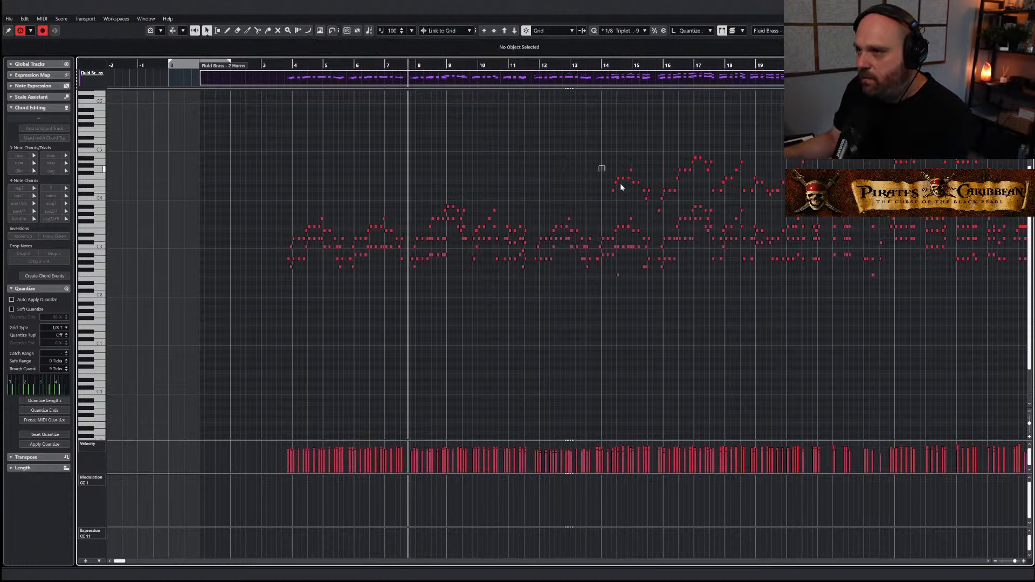
pyautogui.moveTo(665, 153); pyautogui.dragTo(789, 196)
pyautogui.press('Delete')
pyautogui.press('Delete')
pyautogui.moveTo(775, 152); pyautogui.dragTo(846, 170)
pyautogui.press('Delete')
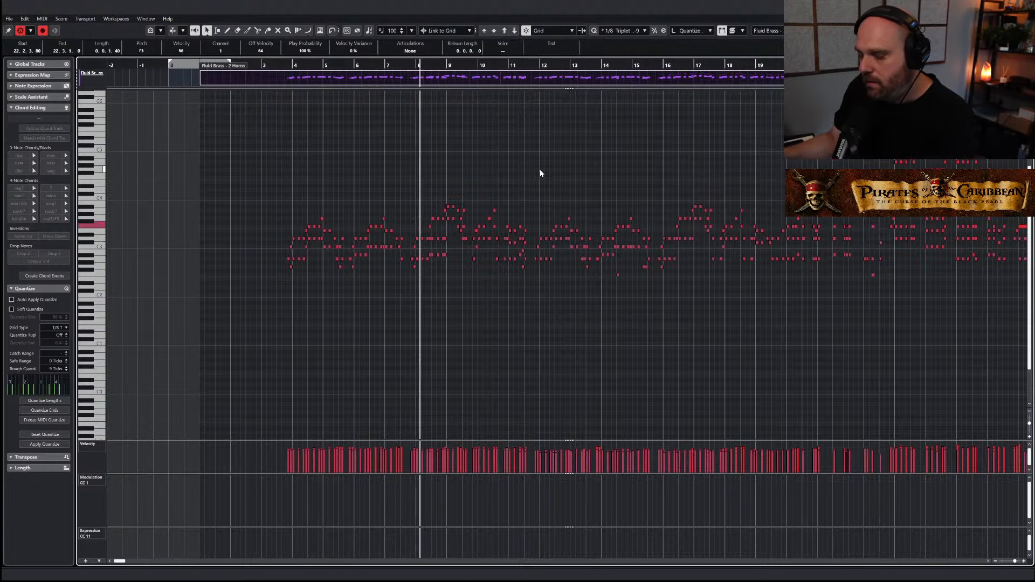
pyautogui.press('Escape')
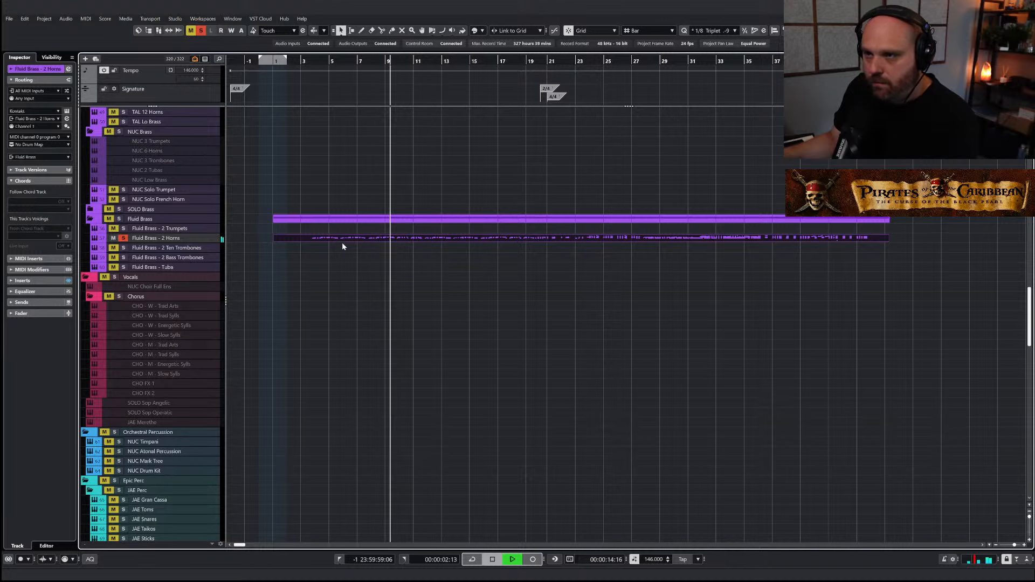
pyautogui.press('space')
# Copy the Fluid Brass - 2 Horns part to the JAE 6 Horns track at bar 1
pyautogui.press('h')
pyautogui.press('h')
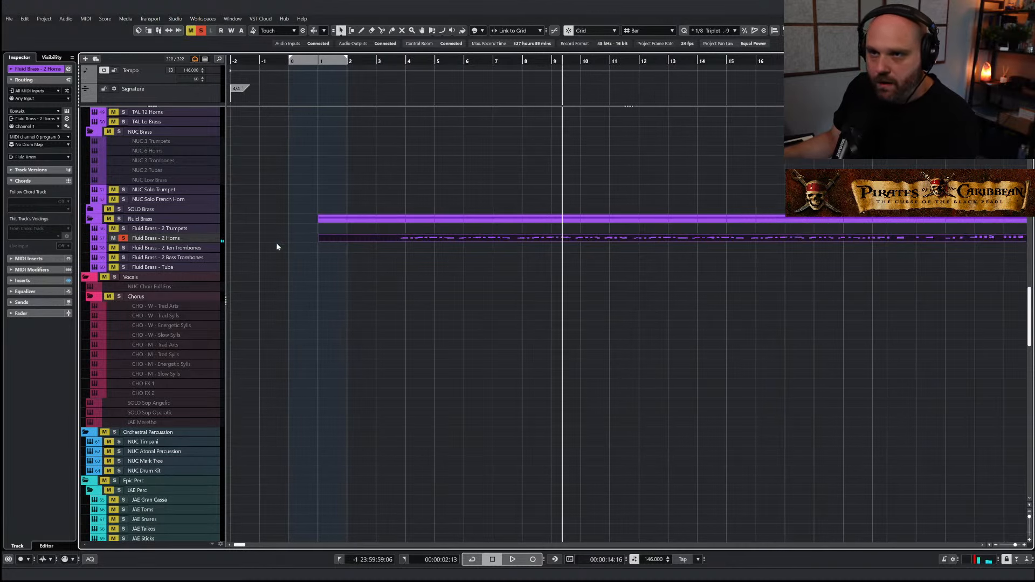
pyautogui.scroll(5, 276, 247)
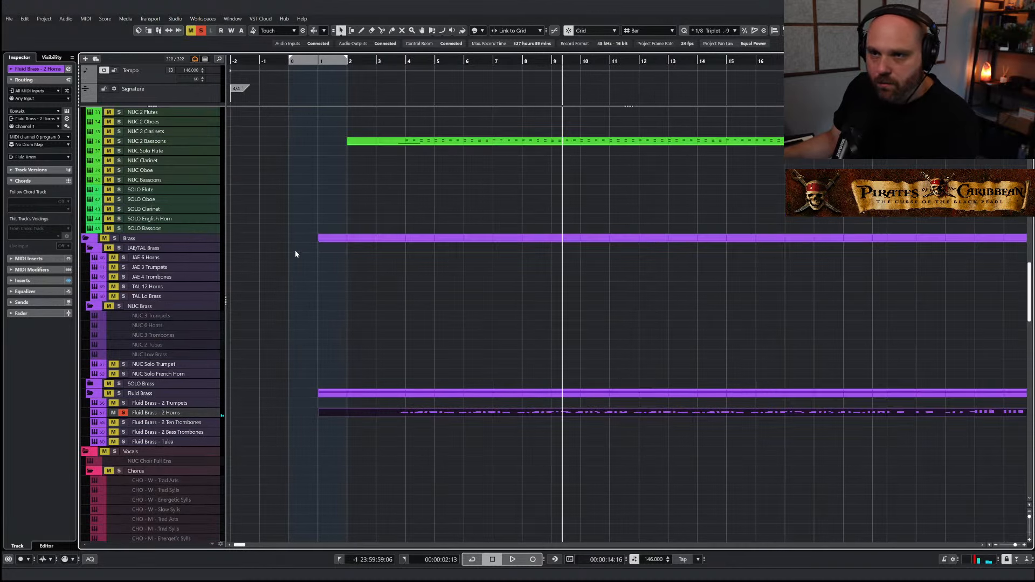
pyautogui.click(333, 413)
pyautogui.moveTo(328, 378); pyautogui.dragTo(333, 263)
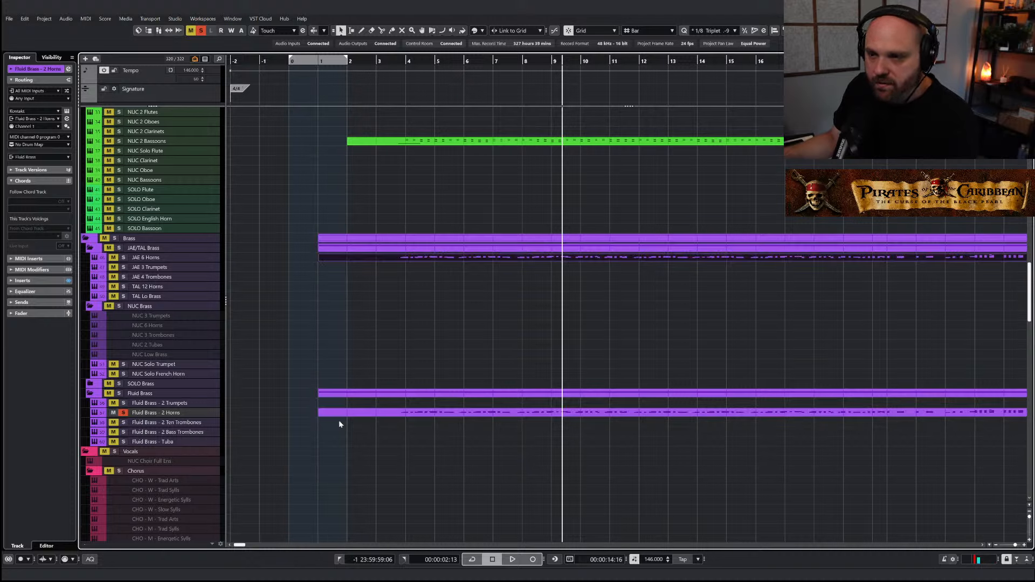
# Mute the original Fluid Brass - 2 Horns part with the Mute tool and return to the selection tool
pyautogui.rightClick(379, 421)
pyautogui.click(441, 422)
pyautogui.click(423, 414)
pyautogui.rightClick(393, 426)
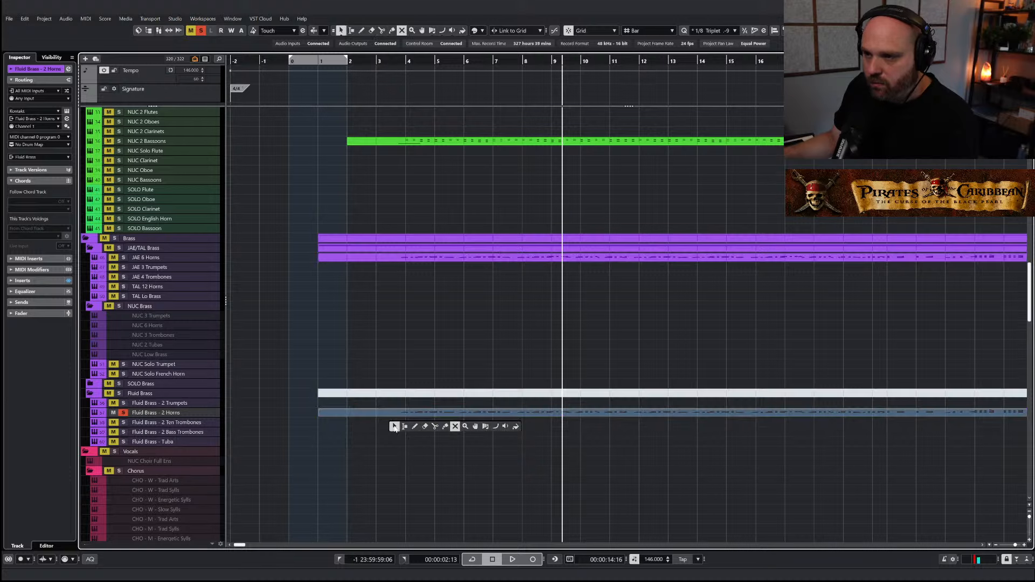
pyautogui.click(393, 426)
pyautogui.click(394, 195)
# Solo only JAE 6 Horns, switch its Jaeger French Horns to Staccatissimo and play the copied part from about bar 4
pyautogui.click(405, 61)
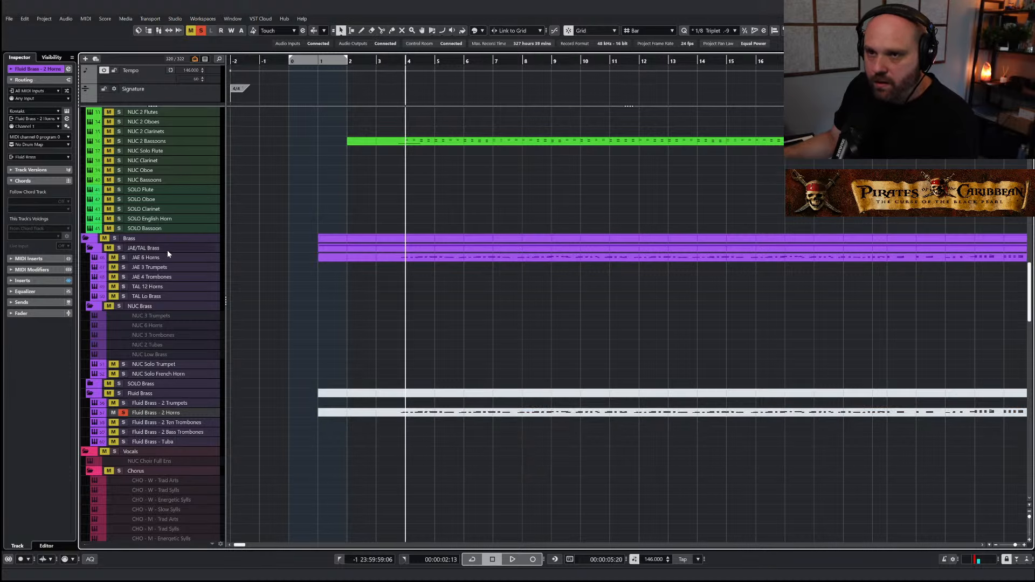
pyautogui.click(201, 31)
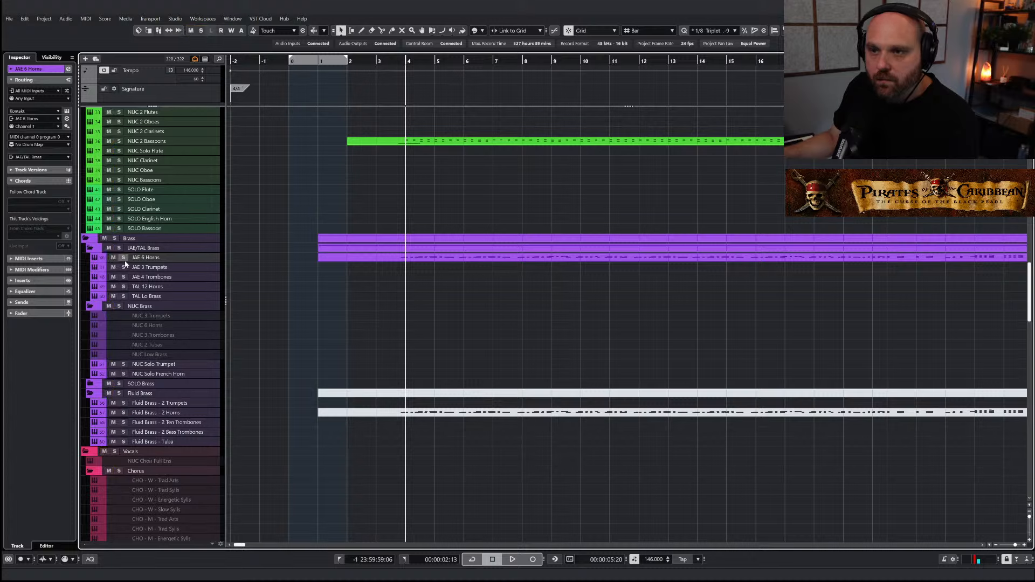
pyautogui.click(123, 257)
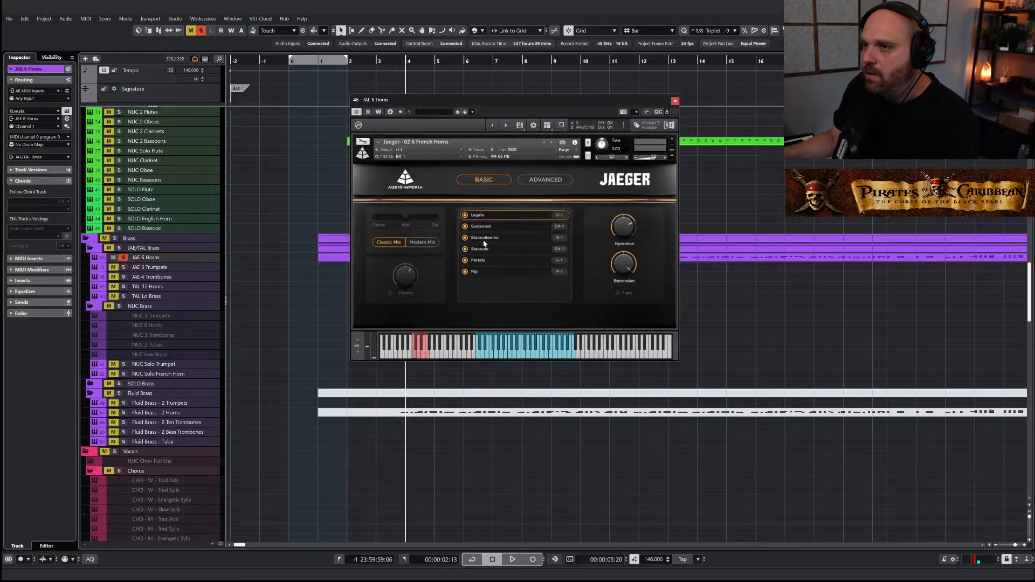
pyautogui.click(675, 101)
pyautogui.press('space')
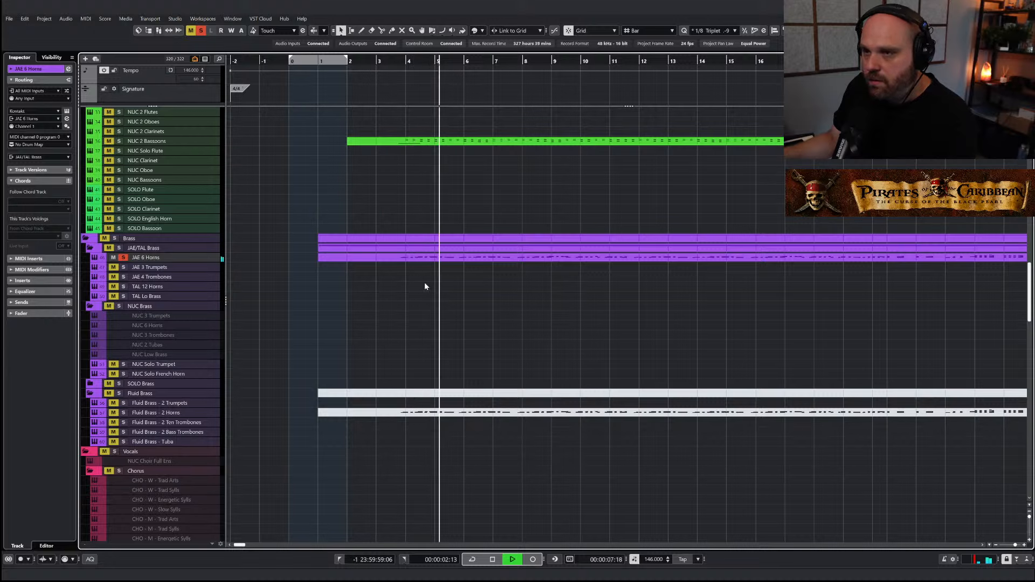
# Check the articulation of the Jaeger 6 French Horns instrument while the copied part plays on to about bar 7
pyautogui.click(409, 258)
pyautogui.press('e')
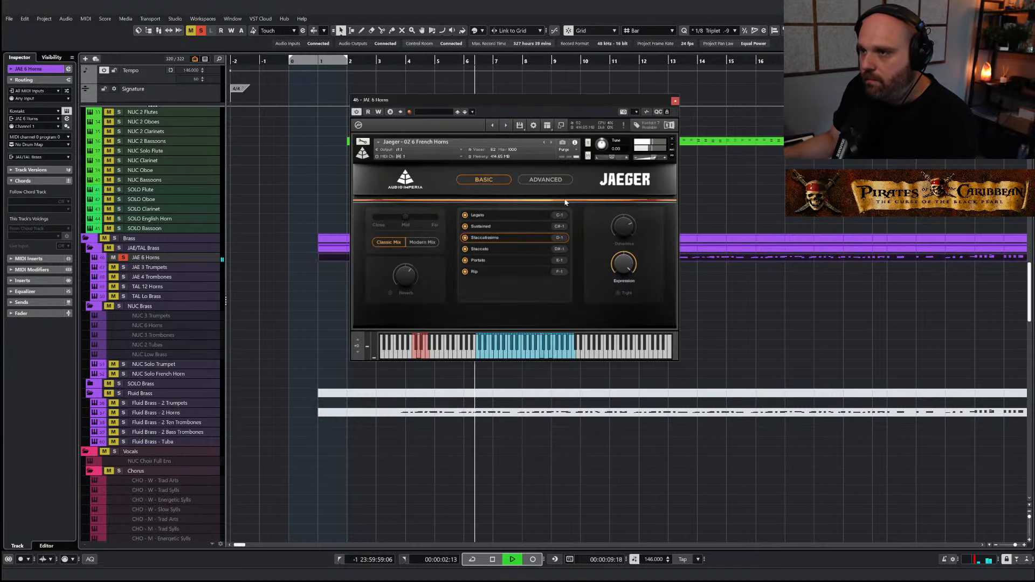
pyautogui.click(674, 101)
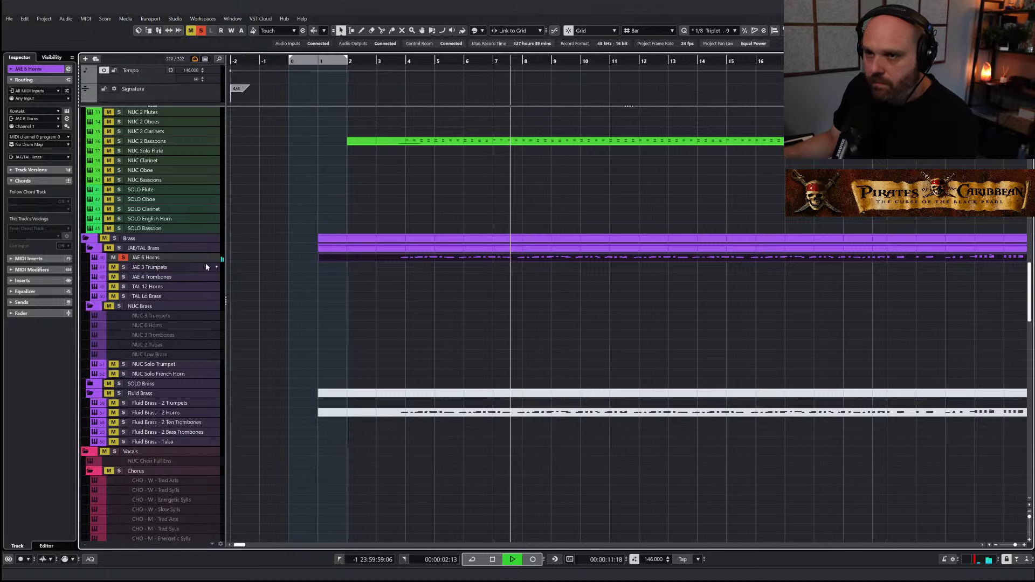
# Unsolo the JAE 6 Horns track and raise the velocities of all notes in its MIDI part together
pyautogui.click(124, 258)
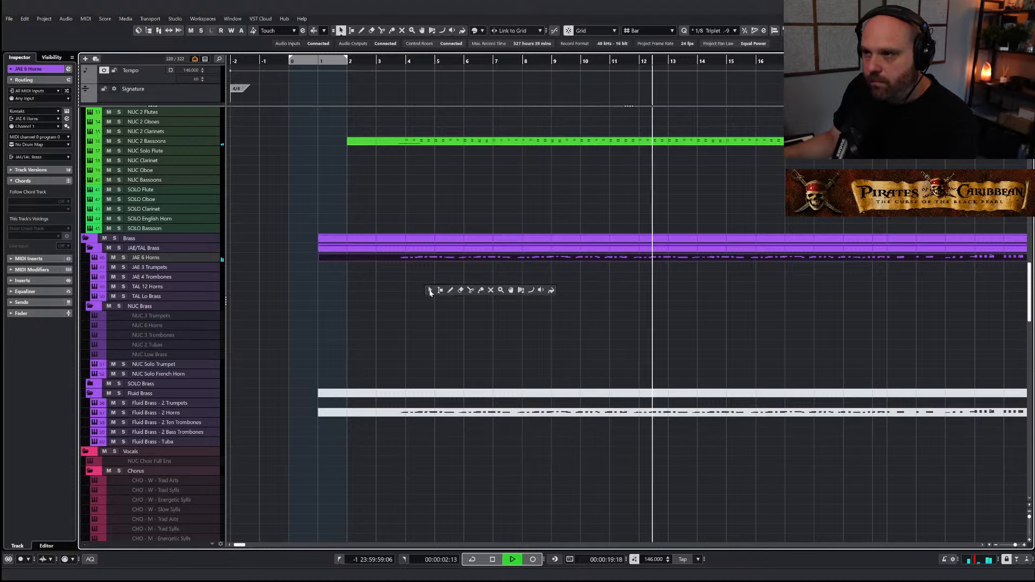
pyautogui.doubleClick(451, 258)
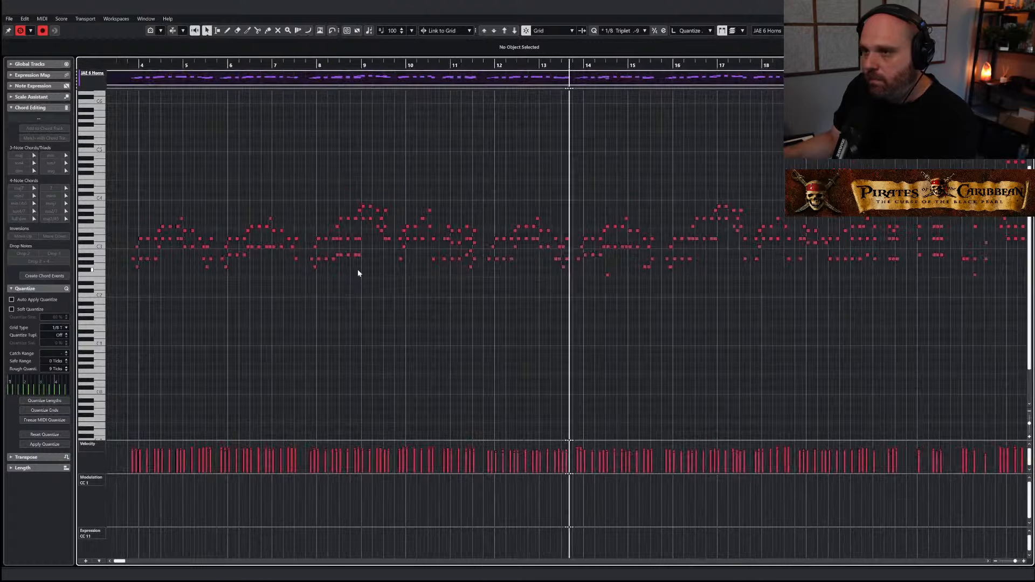
pyautogui.press('g')
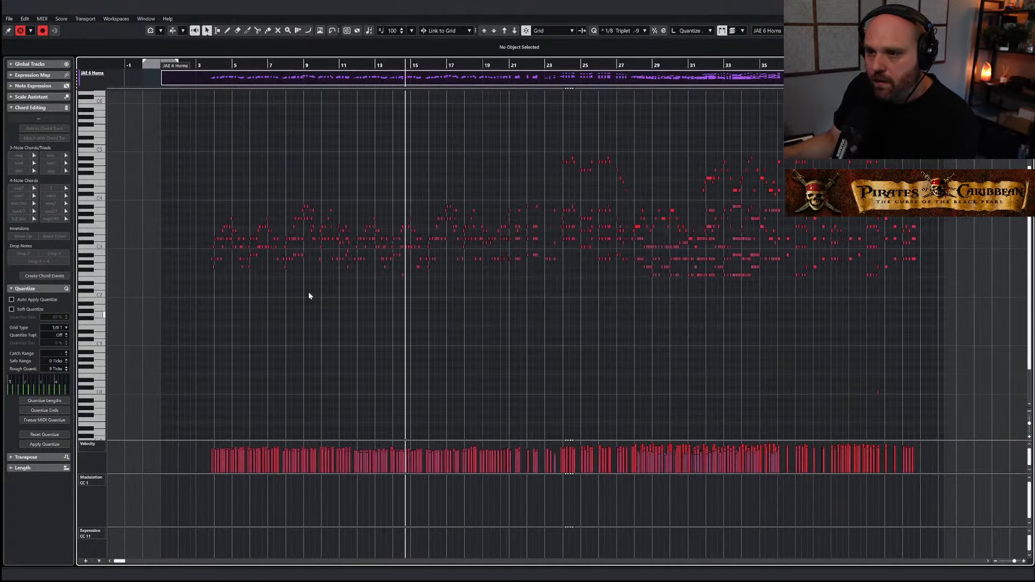
pyautogui.moveTo(592, 309); pyautogui.dragTo(317, 193)
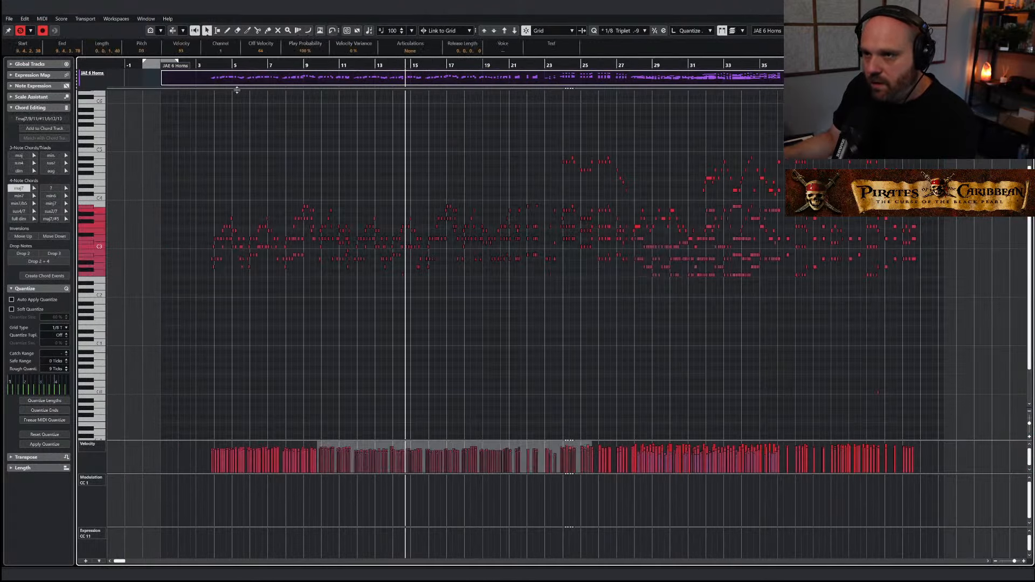
pyautogui.moveTo(212, 119); pyautogui.dragTo(890, 276)
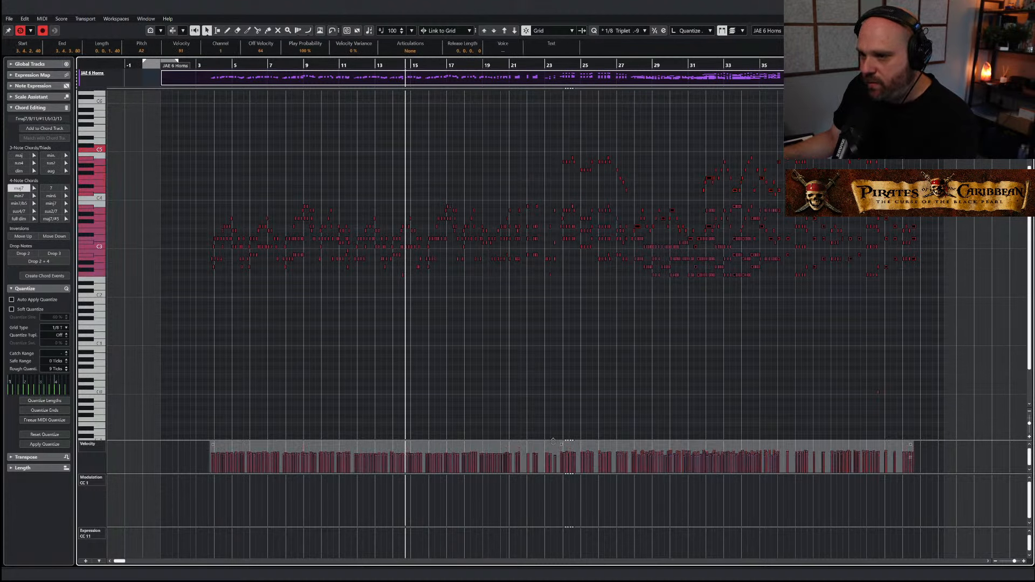
pyautogui.moveTo(560, 439); pyautogui.dragTo(557, 432)
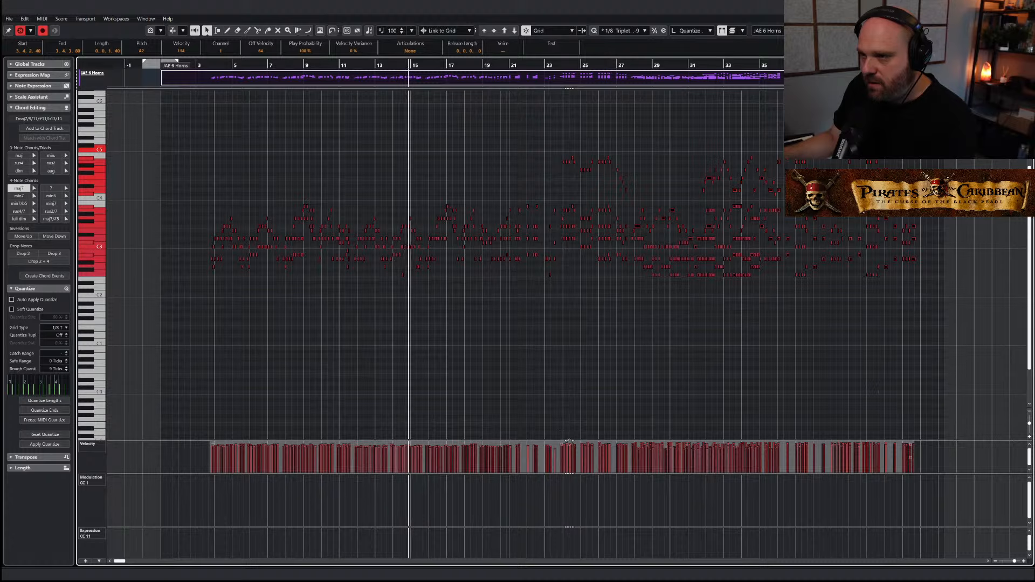
pyautogui.click(493, 331)
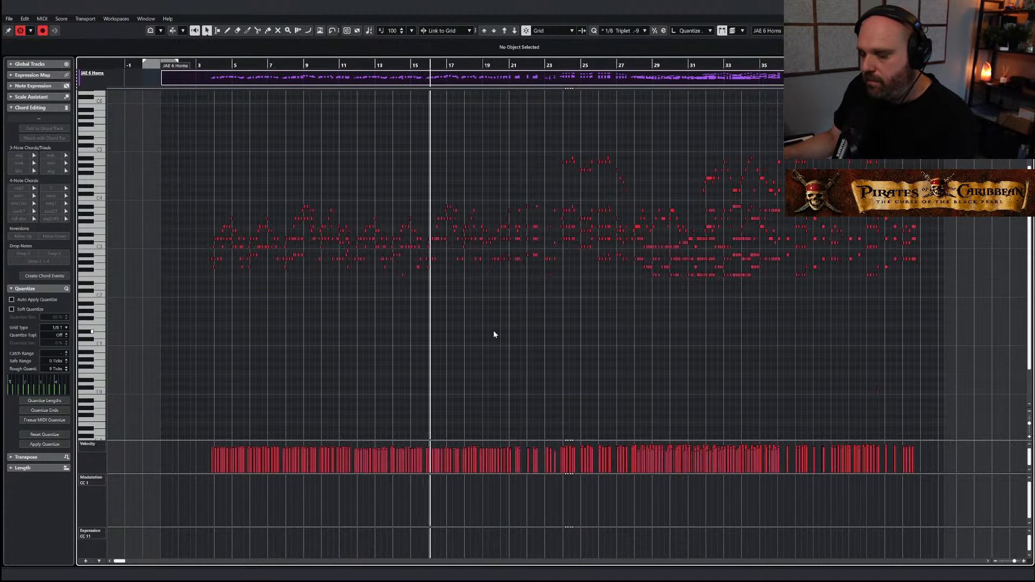
pyautogui.hotkey('ctrl', 'e')
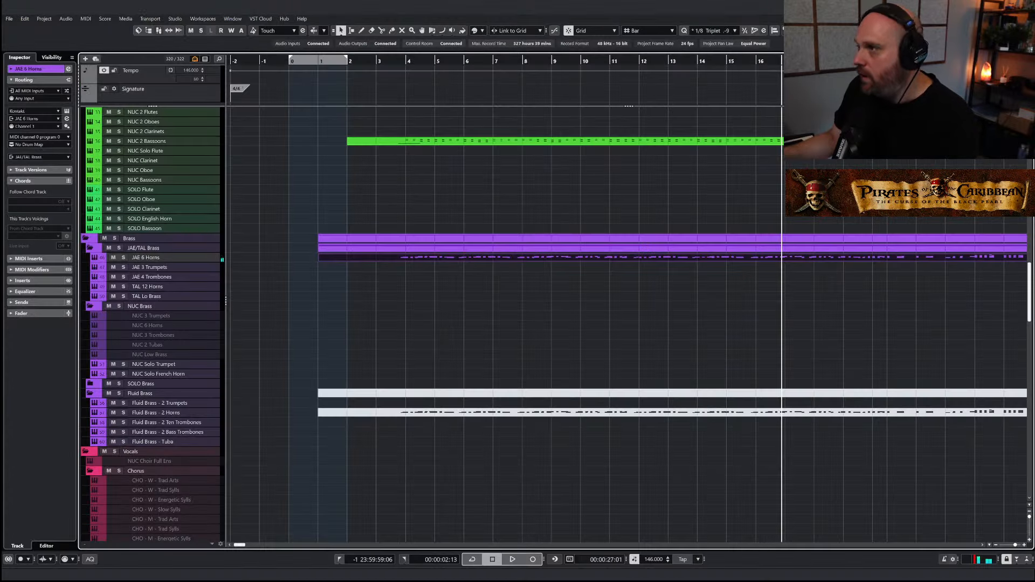
# With the Brass ALL group soloed during playback, set its Val V Hall send to -10 and Val Room send to -6, then unsolo it
pyautogui.hotkey('alt', 'F3')
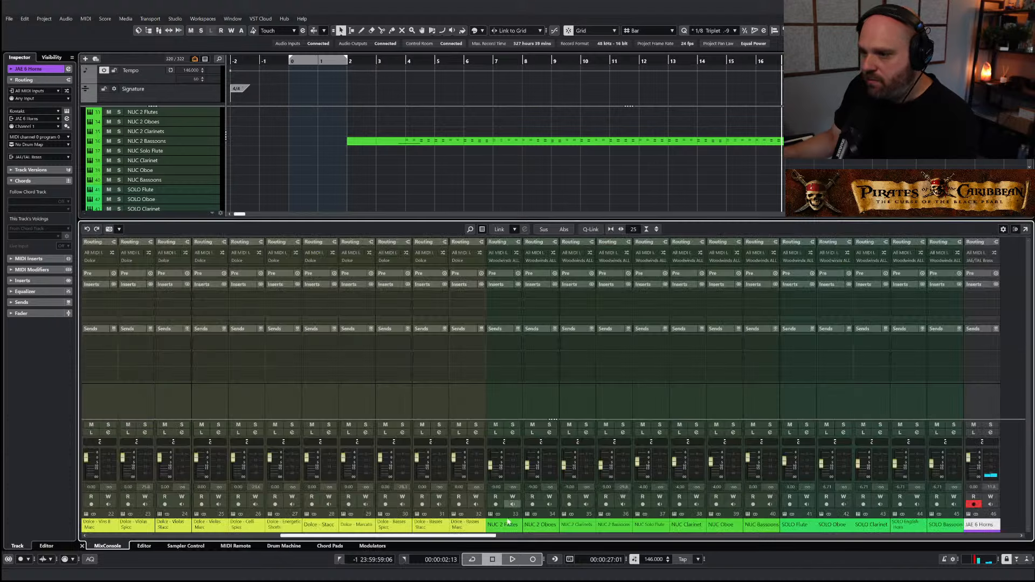
pyautogui.moveTo(524, 539); pyautogui.dragTo(992, 542)
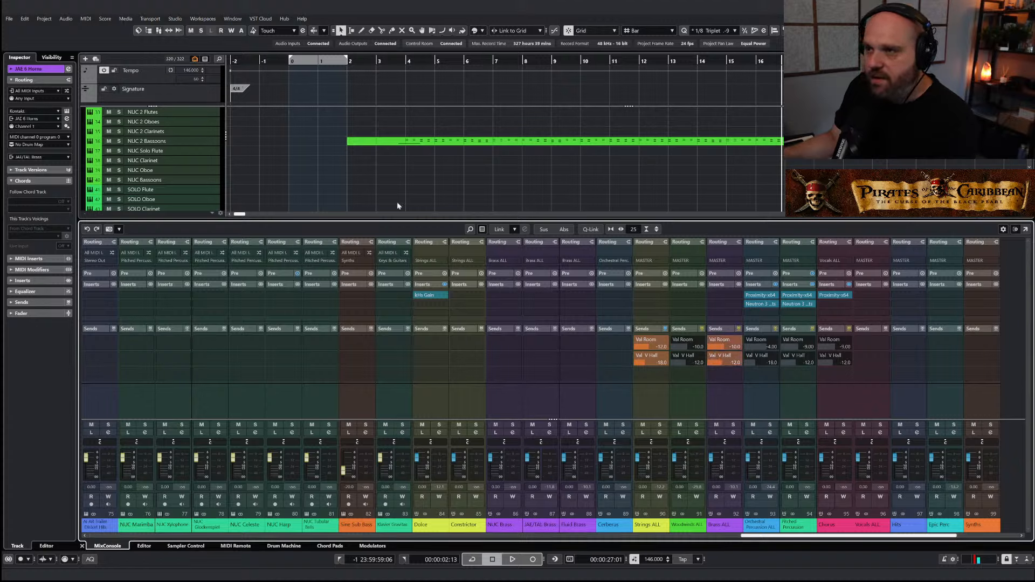
pyautogui.press('space')
pyautogui.click(731, 426)
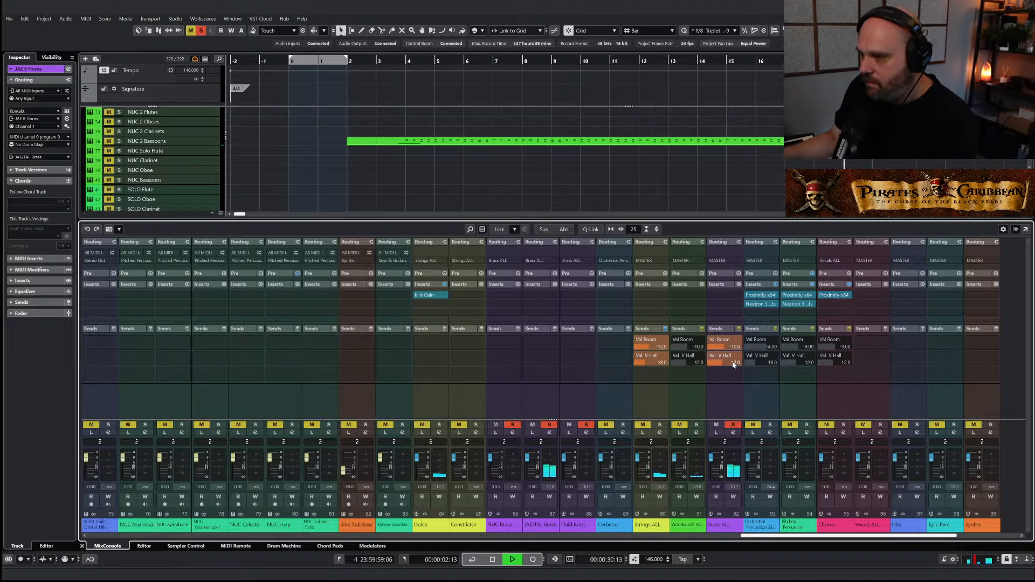
pyautogui.scroll(2, 734, 363)
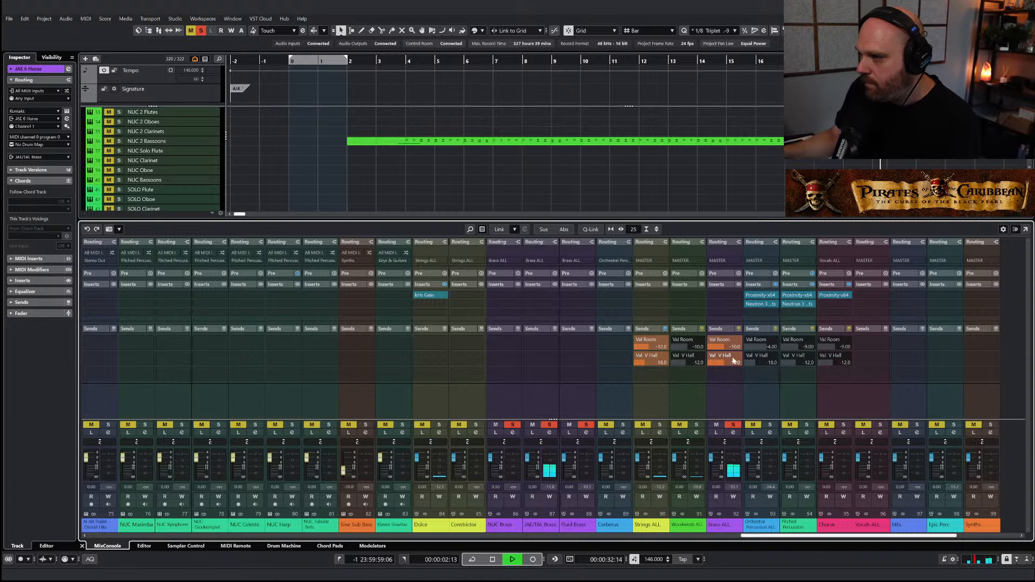
pyautogui.press('BackSpace')
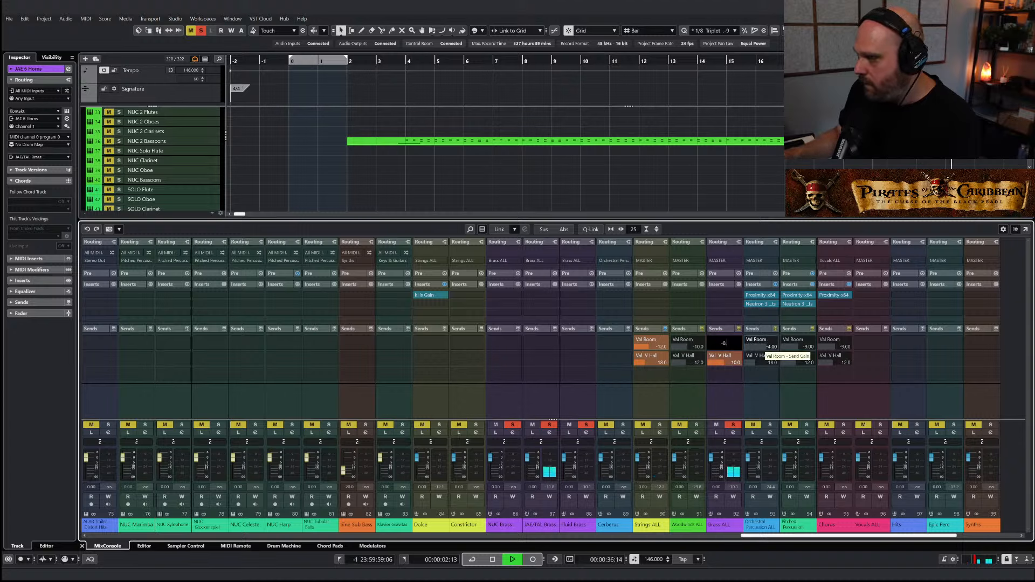
pyautogui.press('space')
pyautogui.click(733, 425)
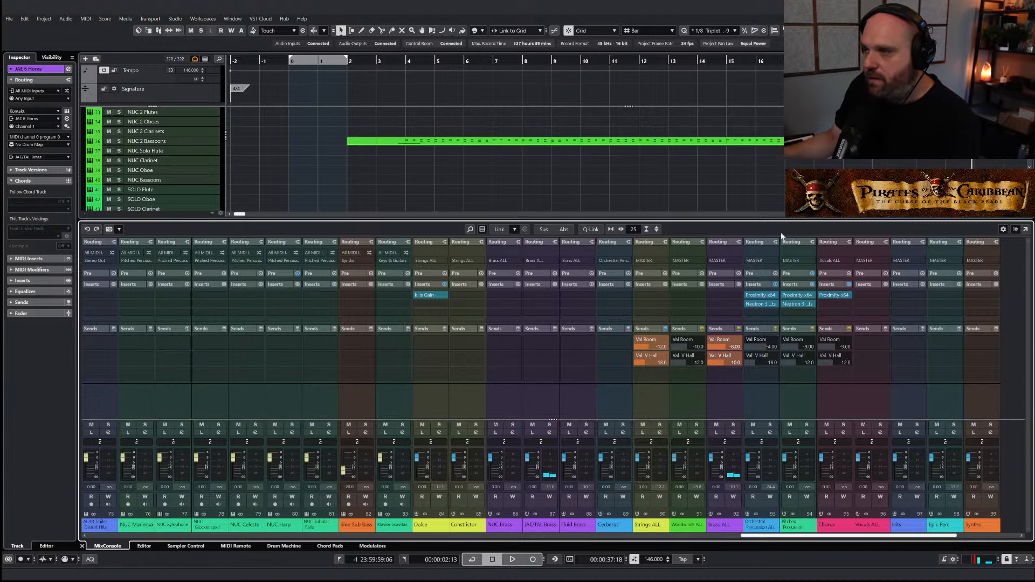
# Play back the opening bars and compare the mix with the Fluid Brass 2 Horns part unmuted and muted
pyautogui.hotkey('alt', 'F3')
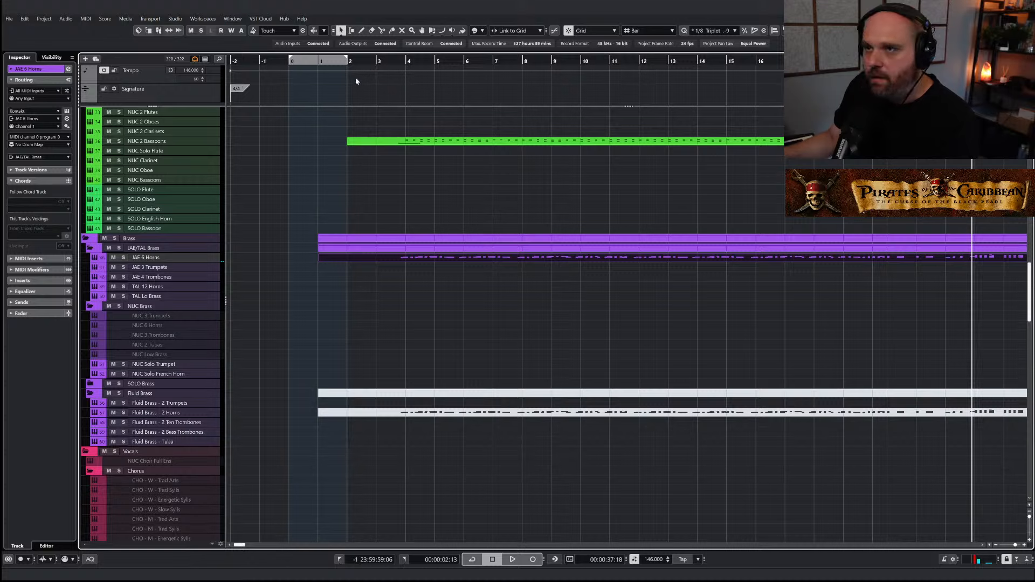
pyautogui.doubleClick(364, 61)
pyautogui.rightClick(410, 423)
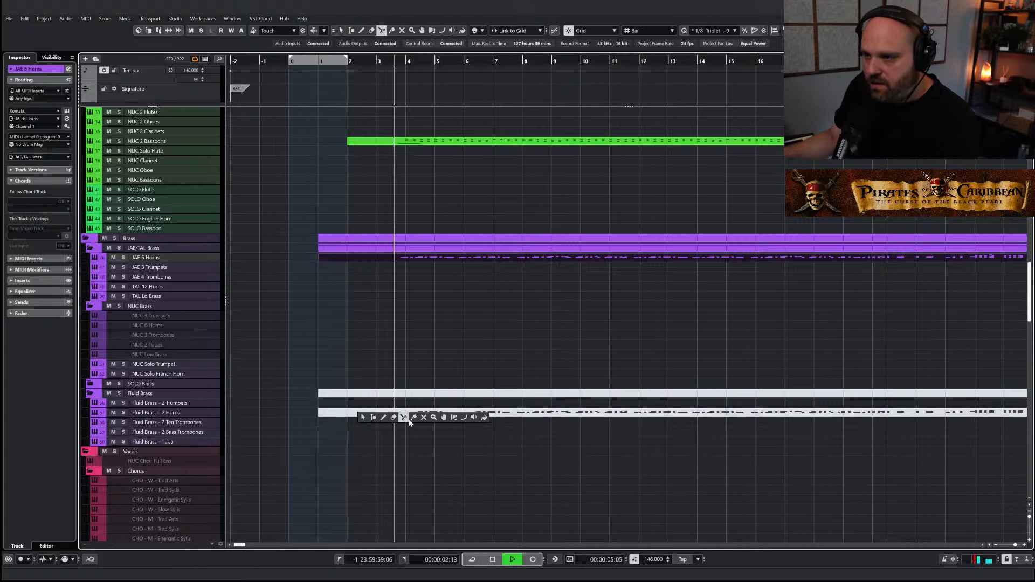
pyautogui.click(362, 417)
pyautogui.click(389, 424)
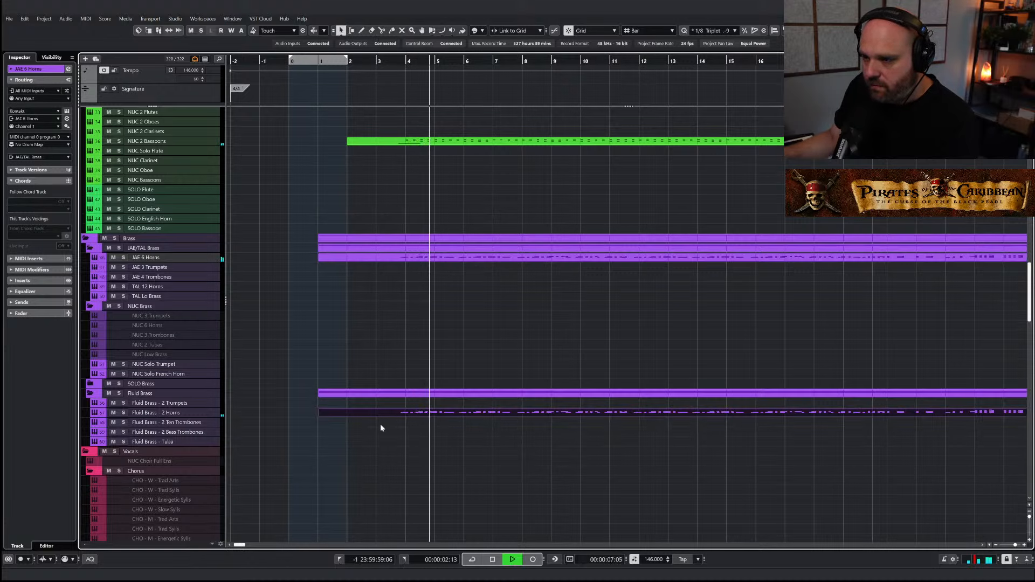
pyautogui.rightClick(407, 429)
pyautogui.press('space')
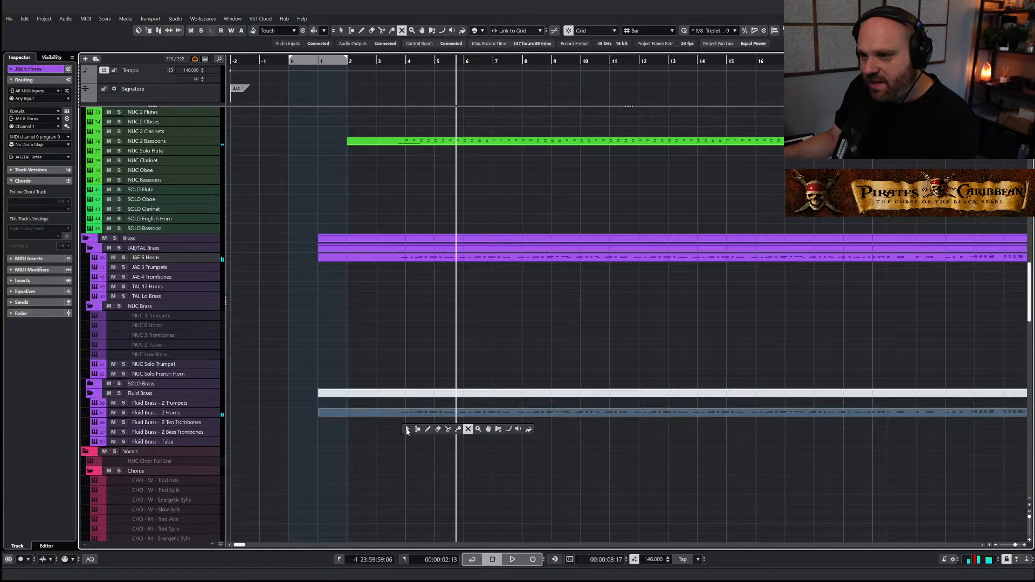
pyautogui.click(407, 429)
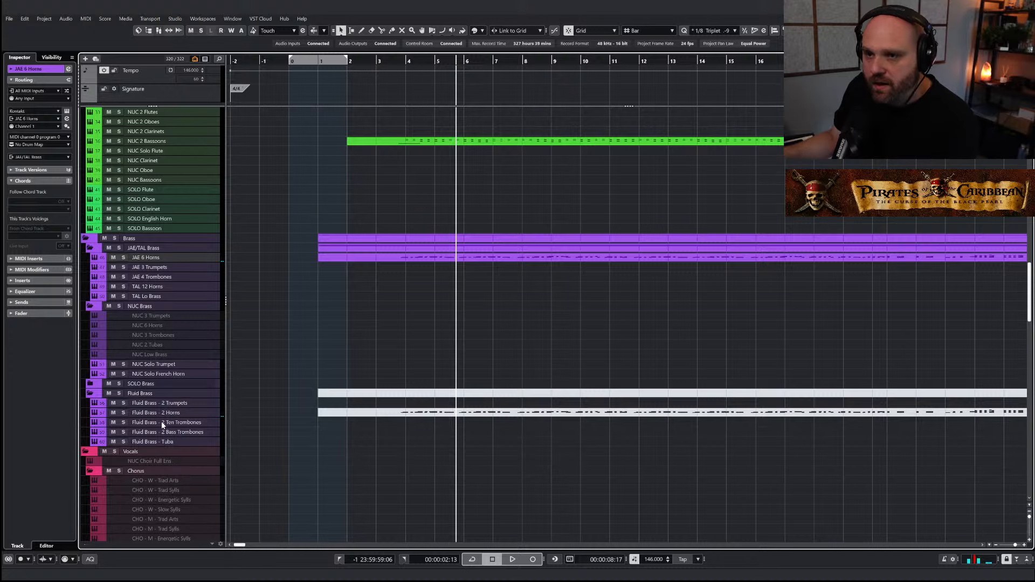
# Collapse the Fluid Brass folder and solo the JAE 6 Horns track while playing from bar 4
pyautogui.click(91, 394)
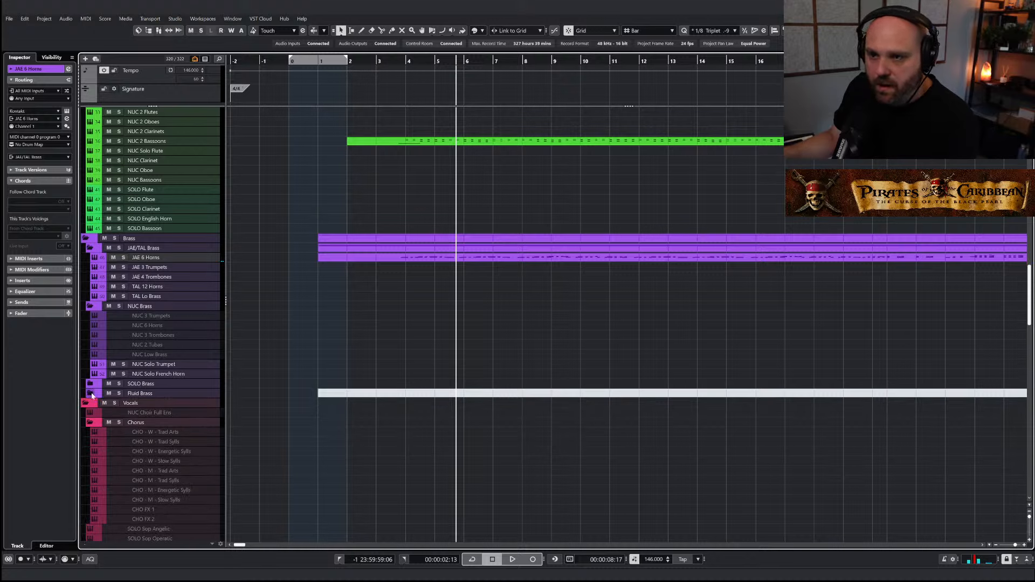
pyautogui.doubleClick(404, 61)
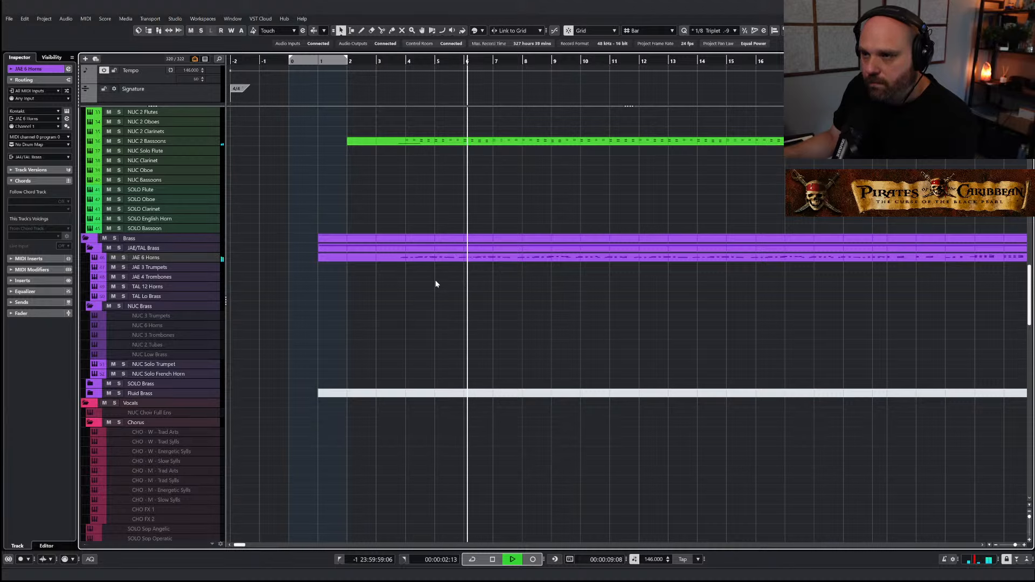
pyautogui.click(124, 258)
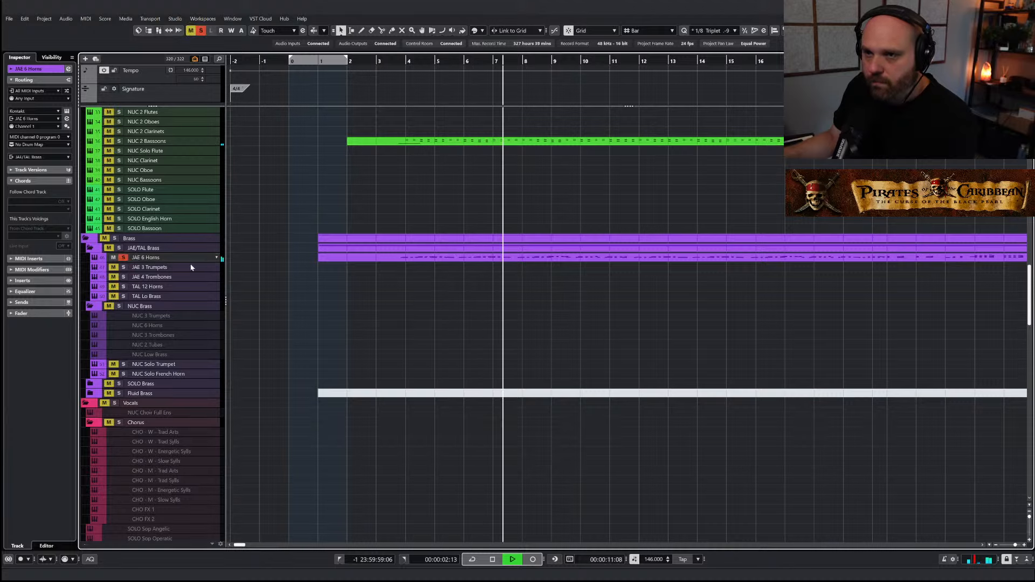
# Examine the JAE 6 Horns part in the Key Editor with all of its notes selected, then close the editor
pyautogui.doubleClick(410, 256)
pyautogui.press('g')
pyautogui.press('g')
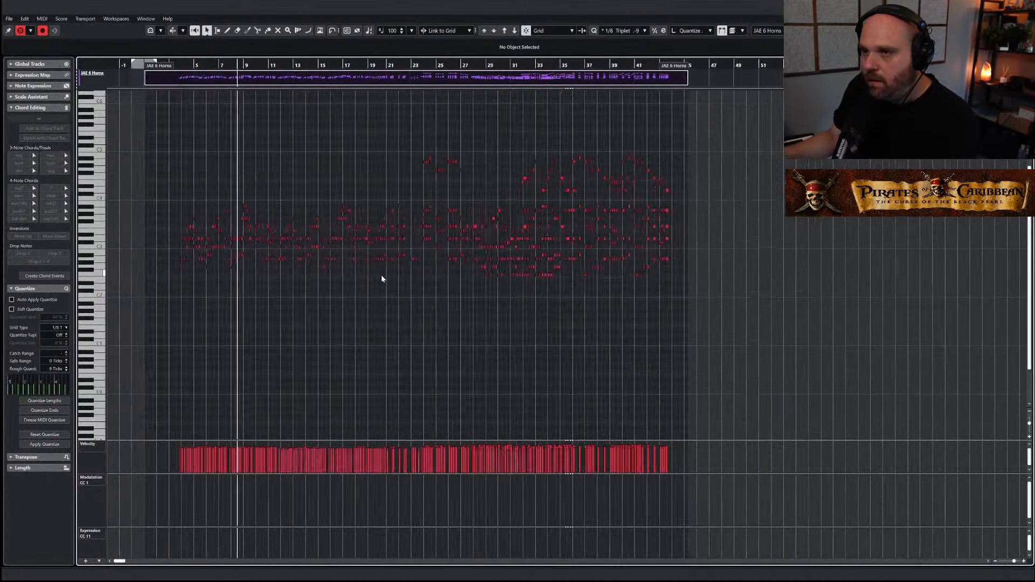
pyautogui.hotkey('ctrl', 'a')
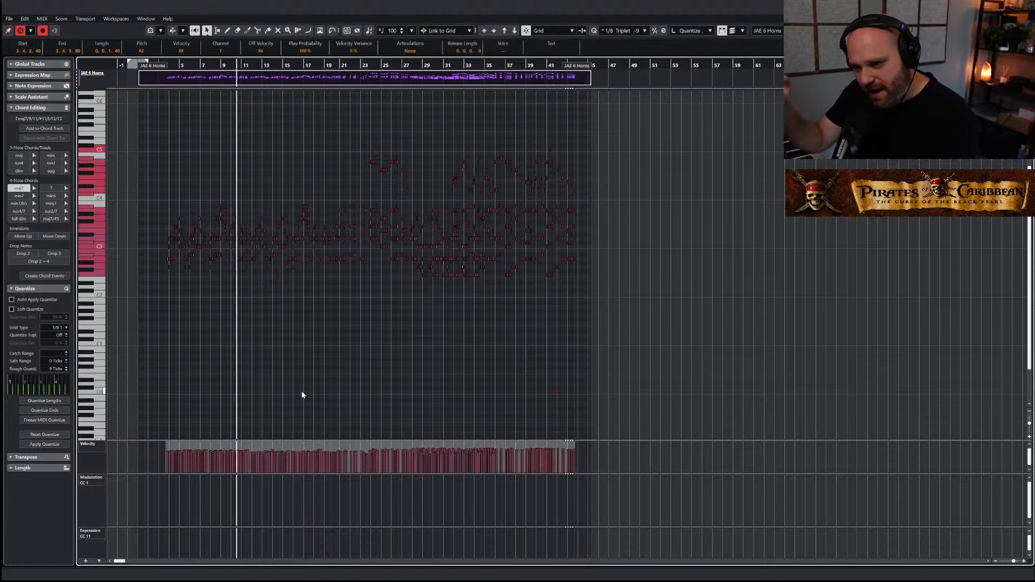
pyautogui.press('Return')
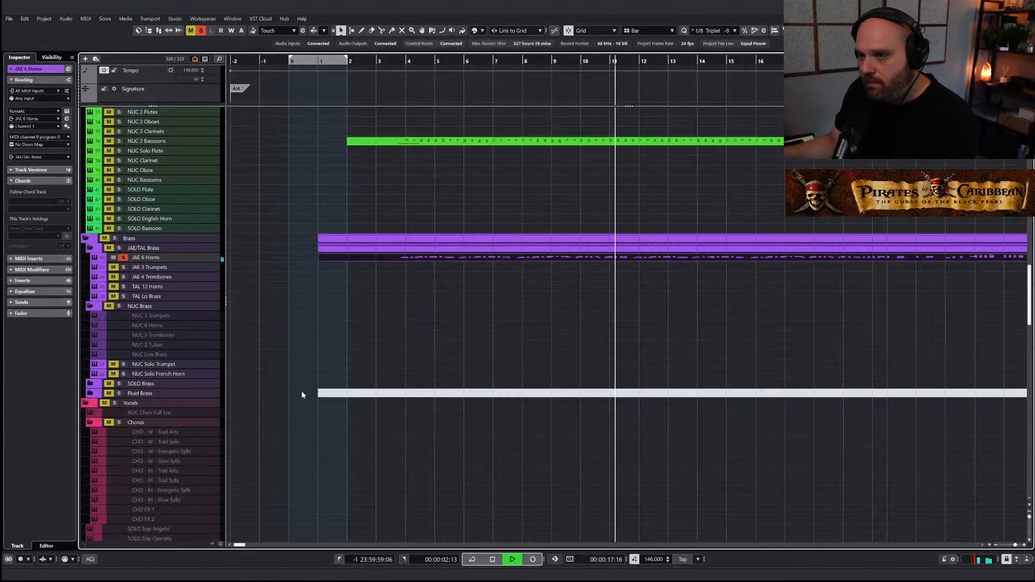
# Unsolo the JAE 6 Horns track and listen to the horns within the whole arrangement
pyautogui.click(123, 258)
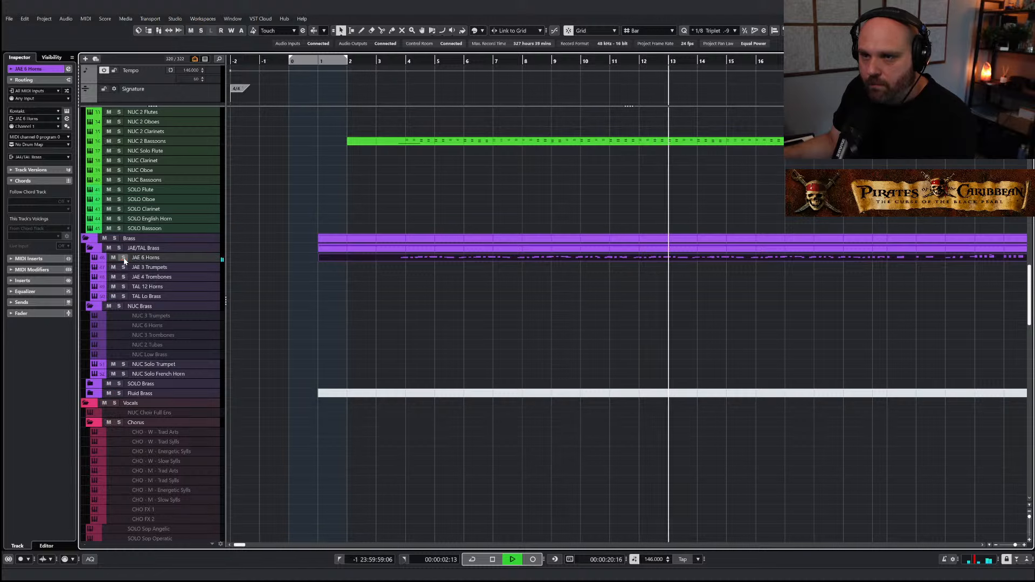
pyautogui.rightClick(397, 300)
pyautogui.click(396, 300)
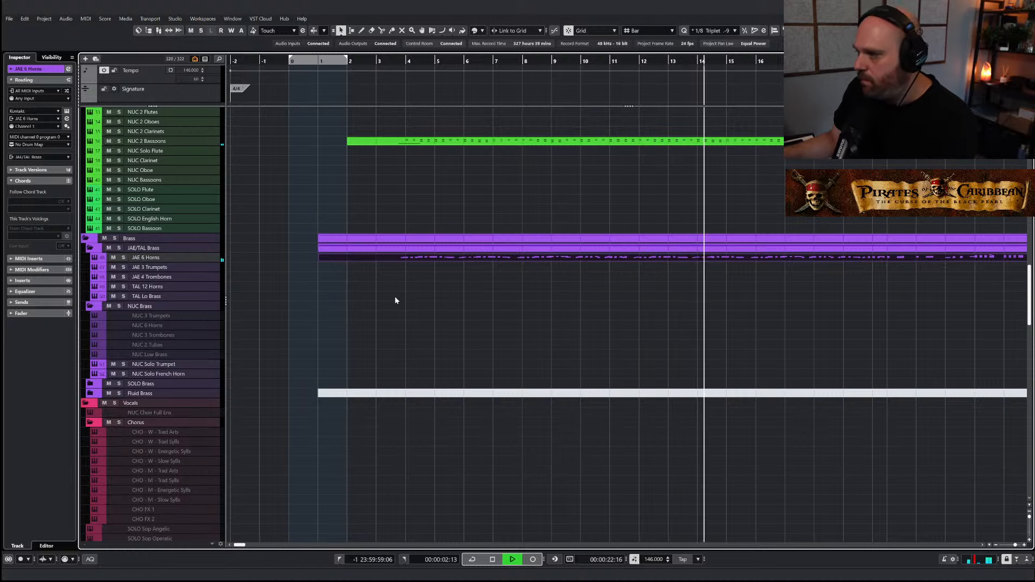
pyautogui.rightClick(421, 313)
pyautogui.press('g')
pyautogui.press('g')
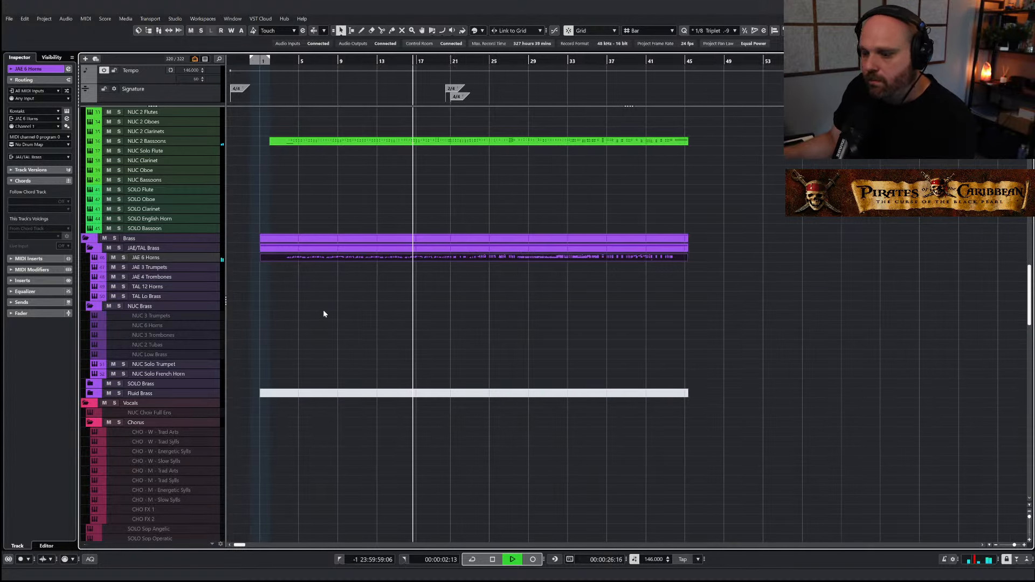
pyautogui.press('space')
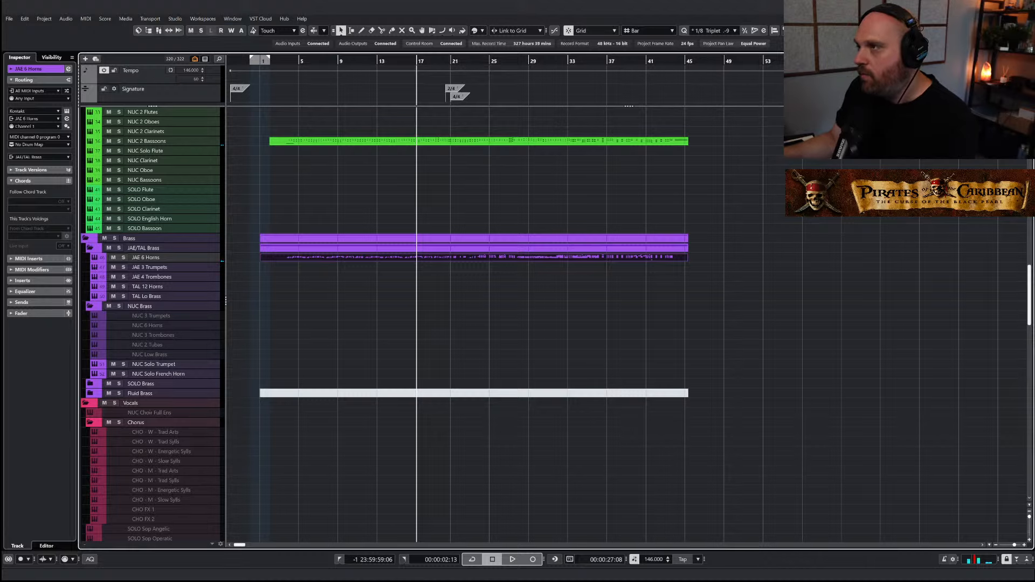
# Lower the Strings ALL group fader slightly in the mixer and play back the arrangement to check the balance
pyautogui.hotkey('alt', 'F3')
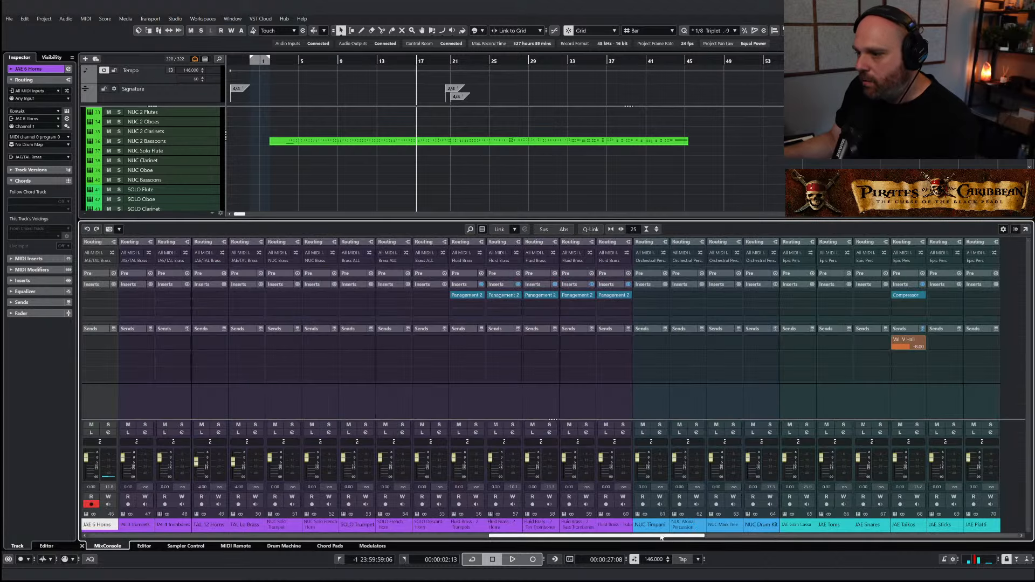
pyautogui.moveTo(267, 536); pyautogui.dragTo(921, 539)
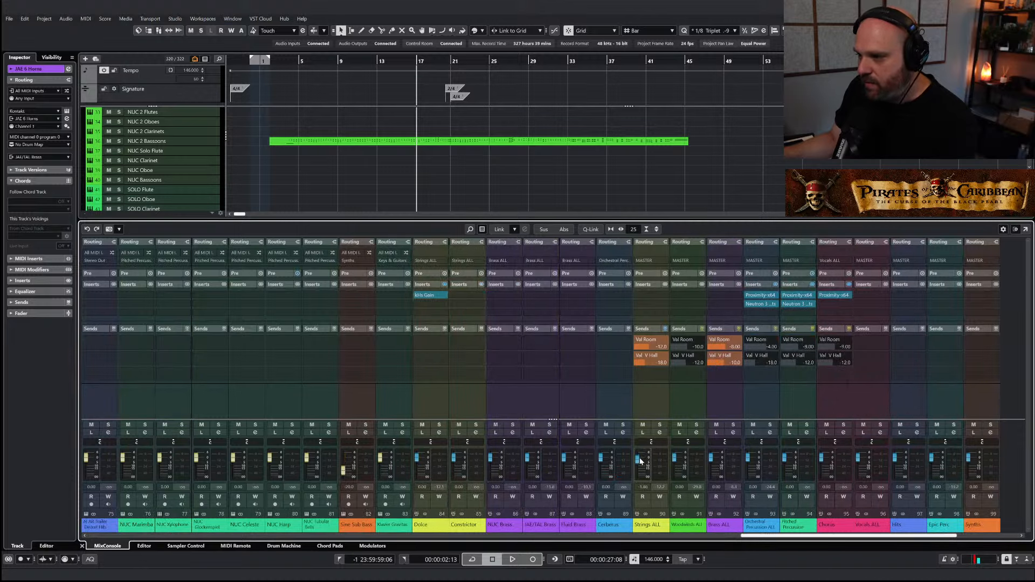
pyautogui.hotkey('alt', 'F3')
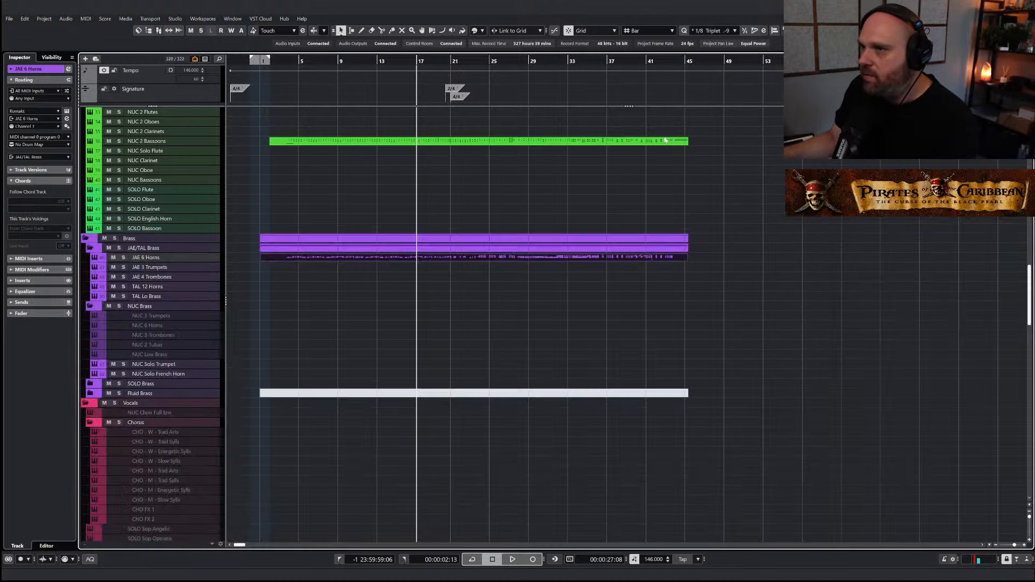
pyautogui.press('space')
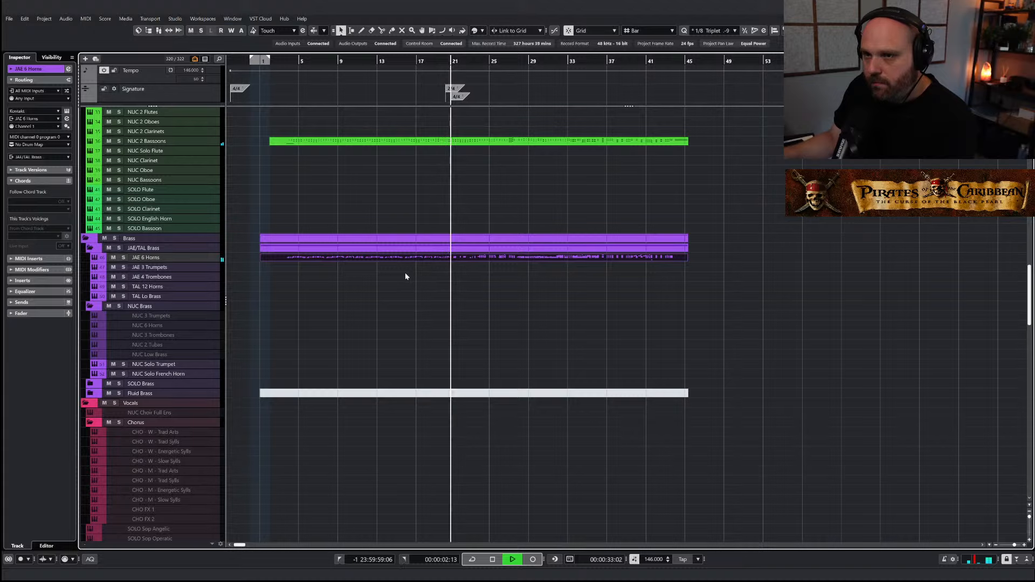
pyautogui.press('space')
# Copy the Dolce - Celli Spicc part onto the TAL Lo Brass track at bar 1
pyautogui.scroll(10, 320, 261)
pyautogui.scroll(-10, 320, 262)
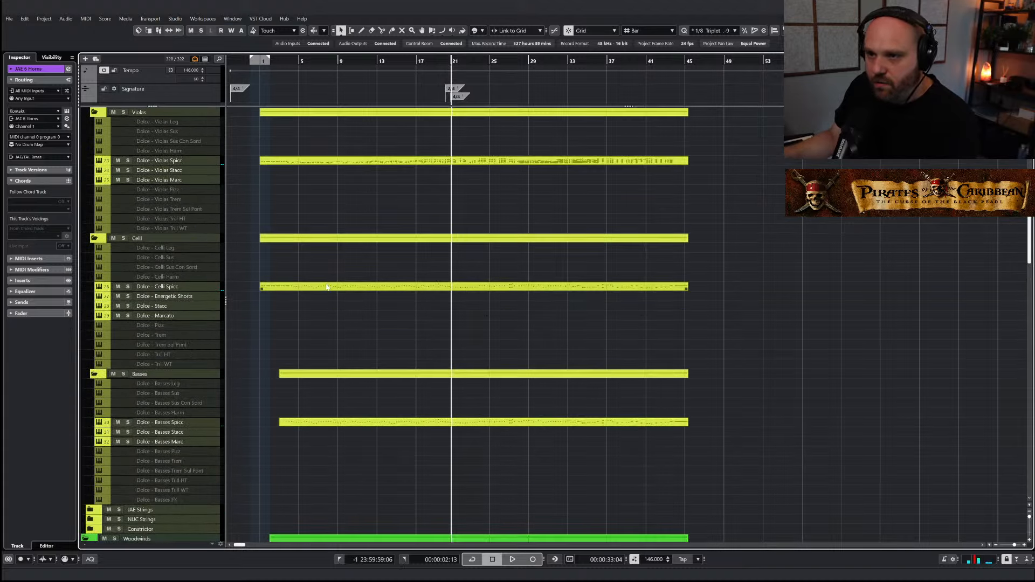
pyautogui.click(326, 286)
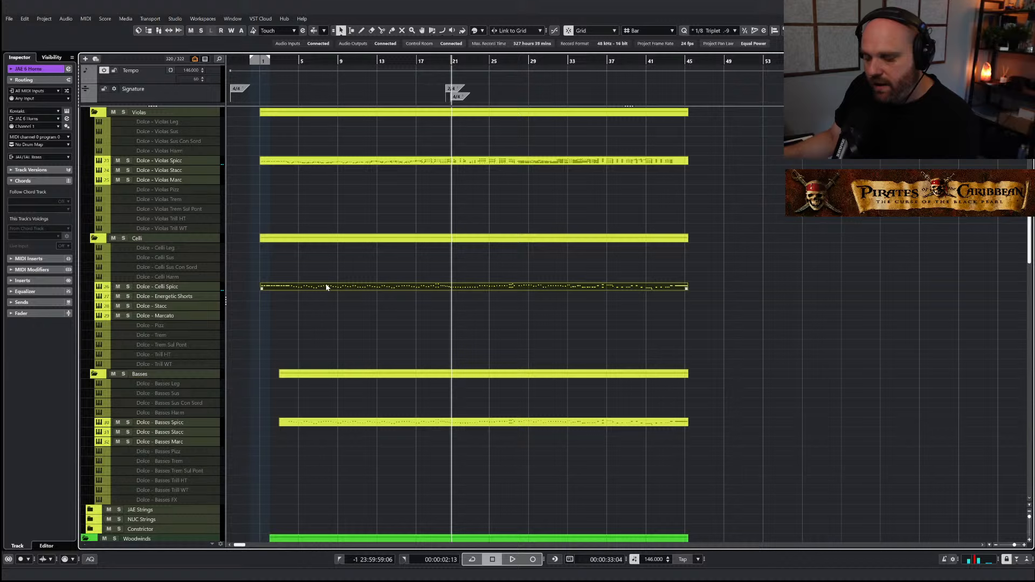
pyautogui.click(267, 69)
pyautogui.scroll(-10, 287, 378)
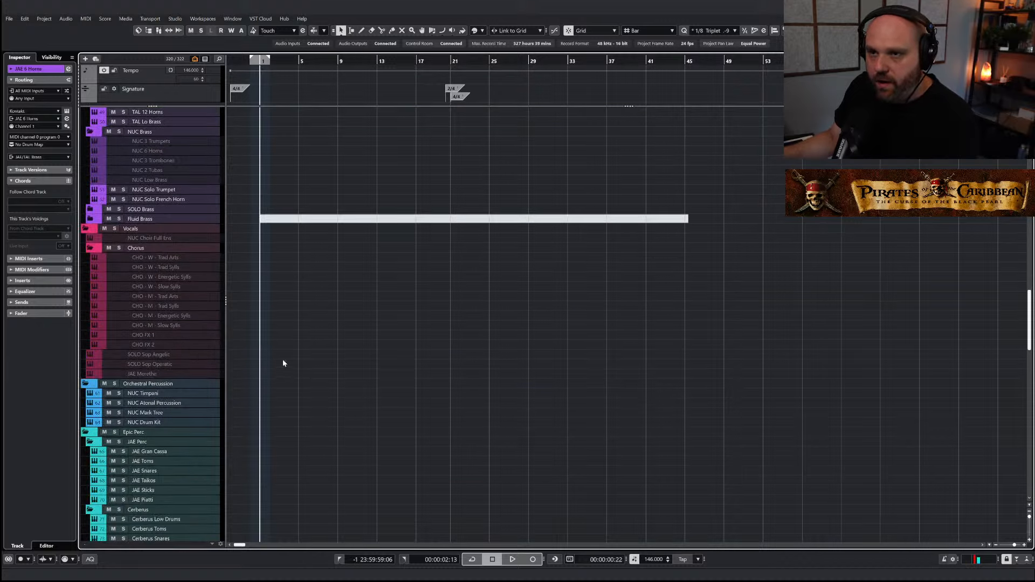
pyautogui.scroll(6, 139, 126)
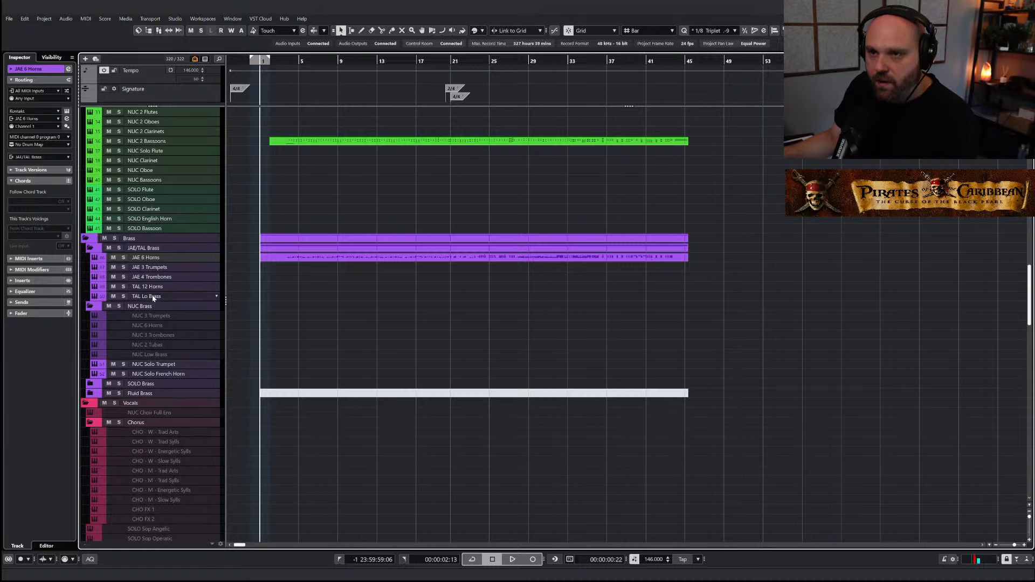
pyautogui.hotkey('ctrl', 'v')
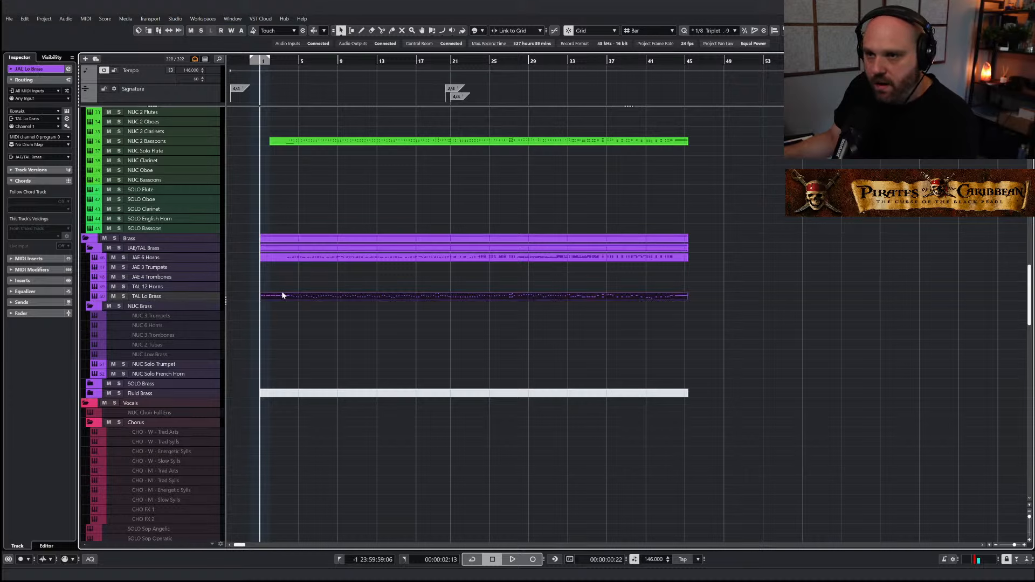
# Extend the start of the Dolce - Basses Spicc part back to bar 1
pyautogui.scroll(15, 298, 287)
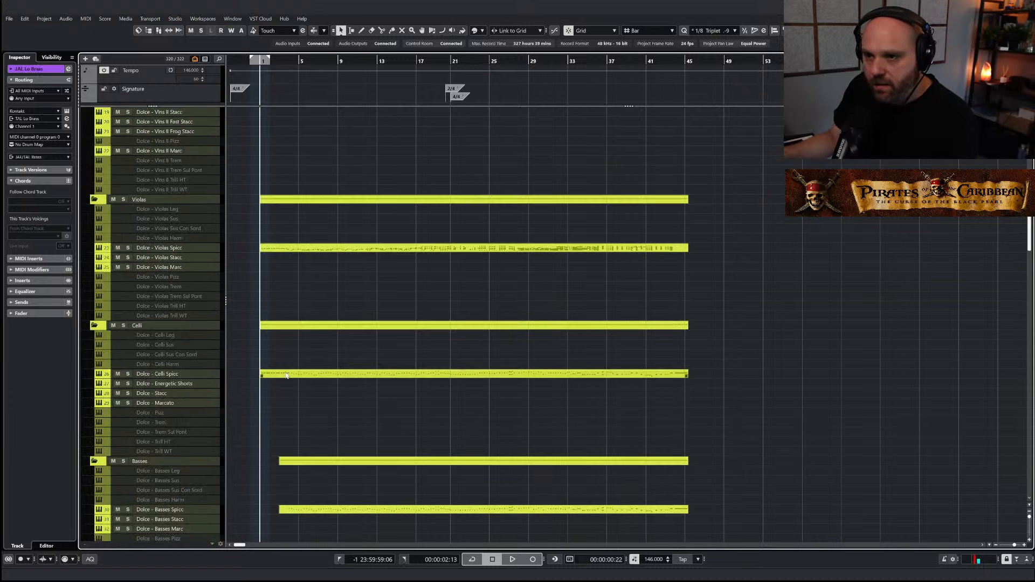
pyautogui.scroll(-3, 300, 391)
pyautogui.click(293, 423)
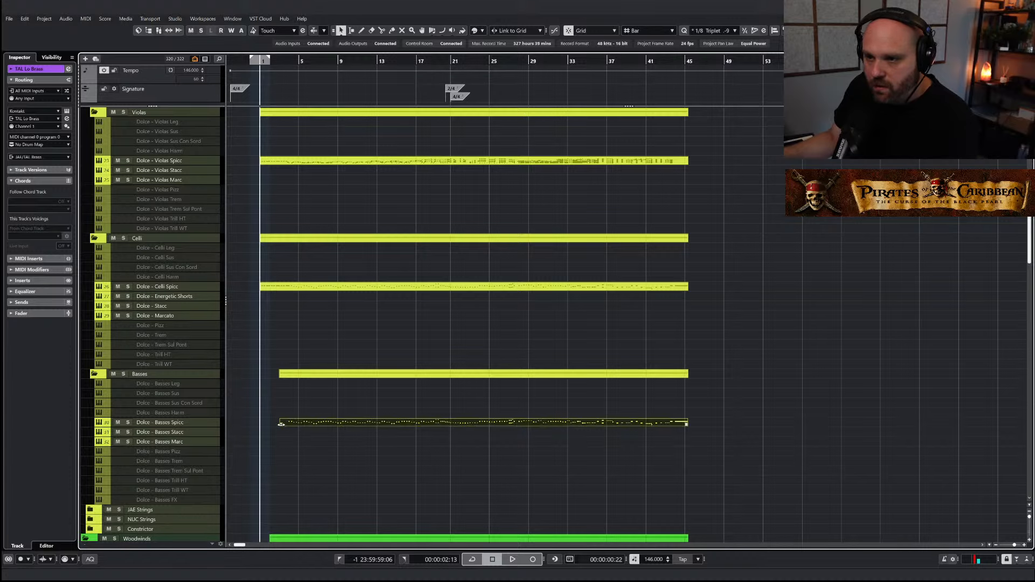
pyautogui.moveTo(281, 425); pyautogui.dragTo(261, 424)
# Copy the Basses Spicc part onto the TAL Lo Brass track and glue it together with the celli part
pyautogui.scroll(-12, 288, 415)
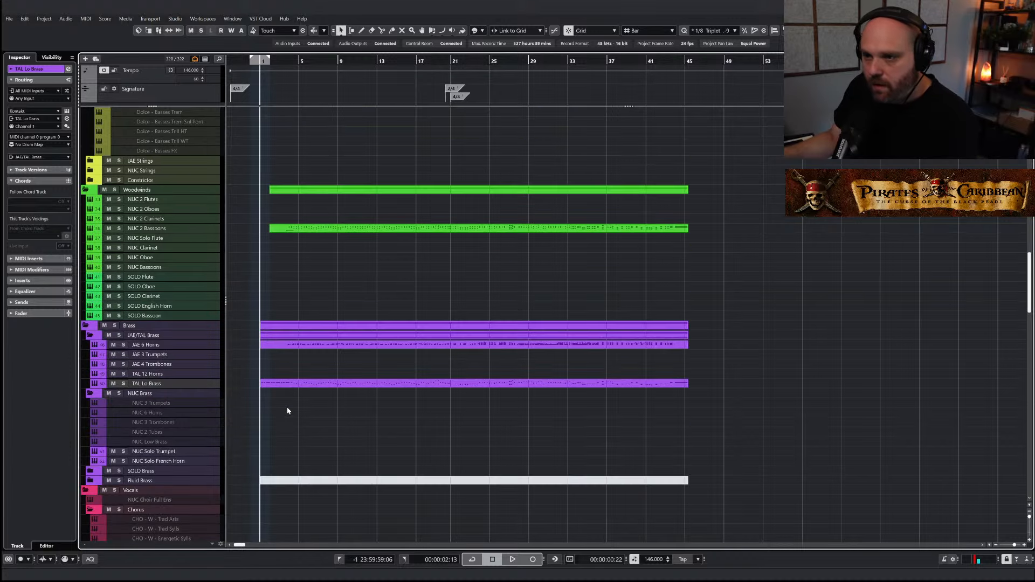
pyautogui.scroll(3, 264, 402)
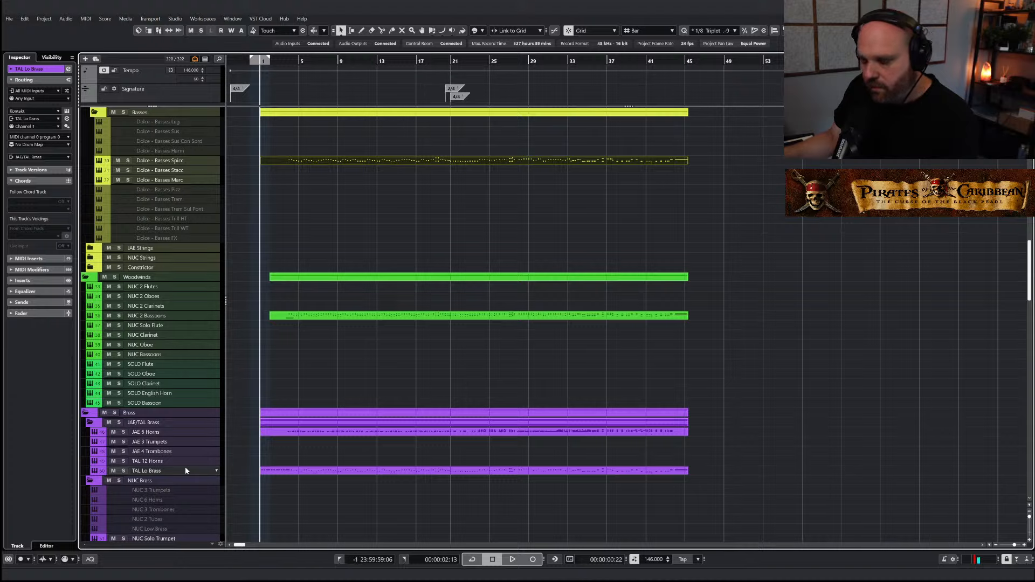
pyautogui.rightClick(421, 471)
pyautogui.click(418, 456)
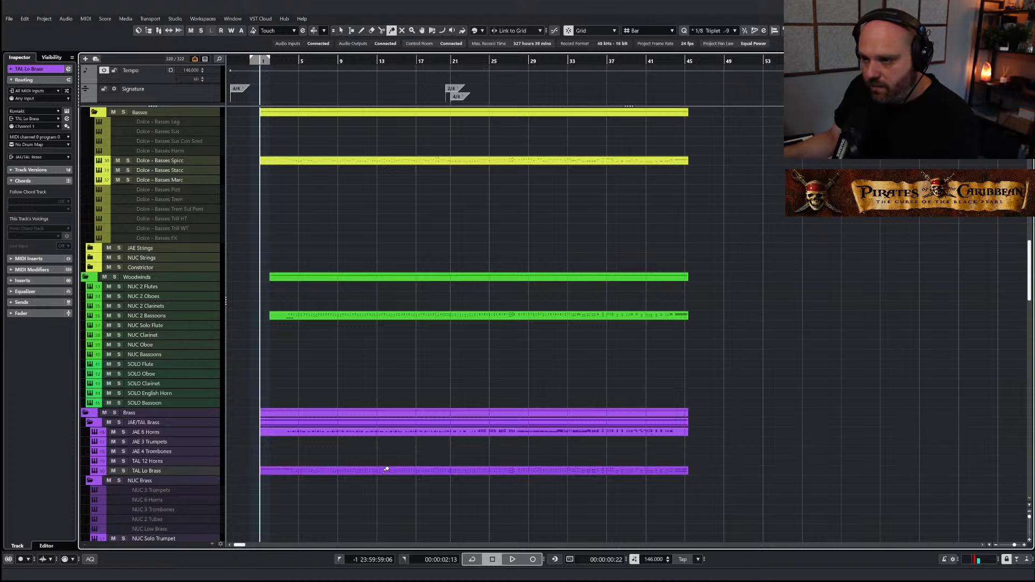
# Open the TAL Lo Brass part in the Key Editor and delete its repeated opening notes in bars 1 to 3
pyautogui.press('1')
pyautogui.hotkey('ctrl', 'e')
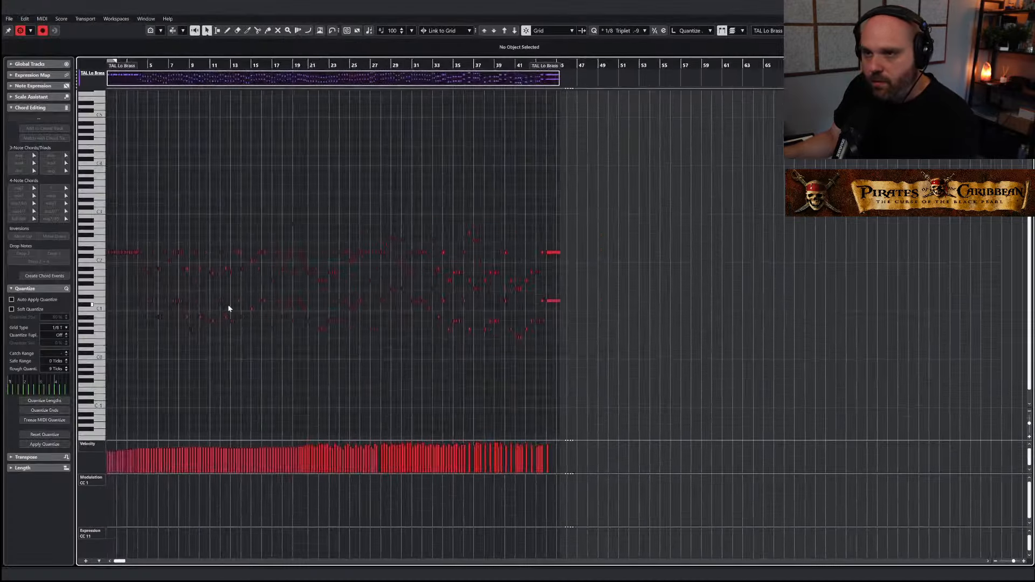
pyautogui.press('h')
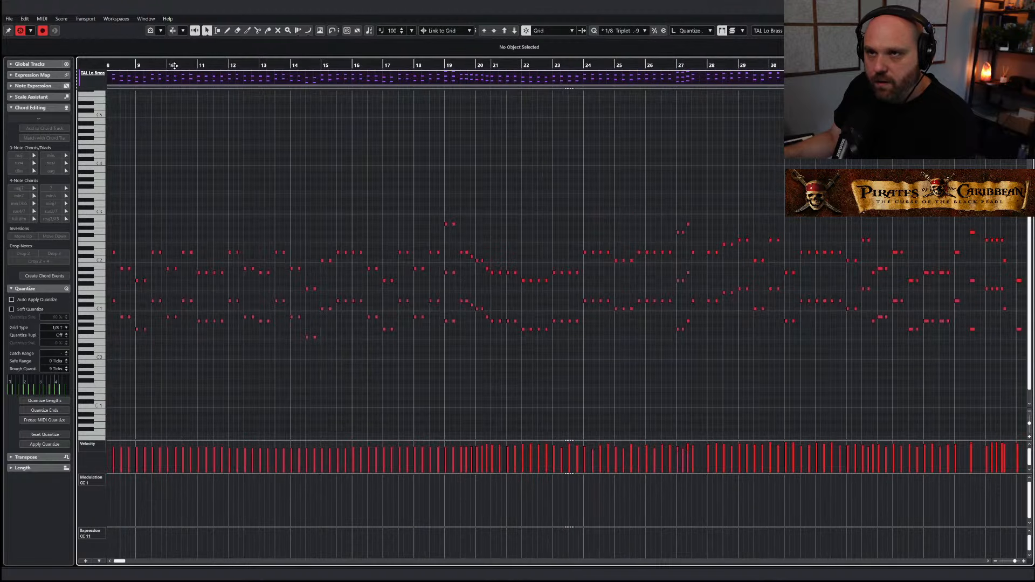
pyautogui.hscroll(-10, 205, 244)
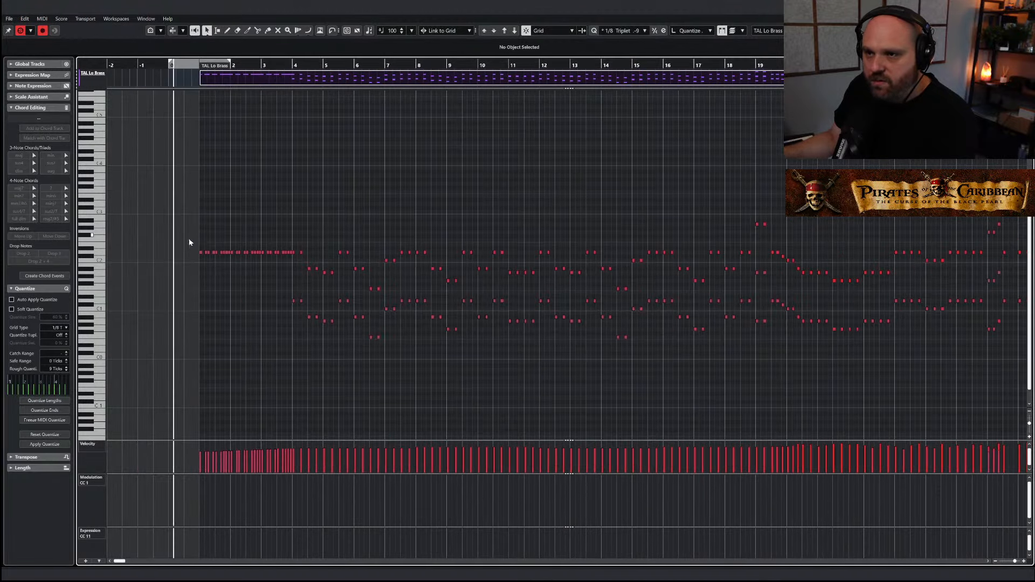
pyautogui.moveTo(189, 240); pyautogui.dragTo(290, 270)
pyautogui.press('Delete')
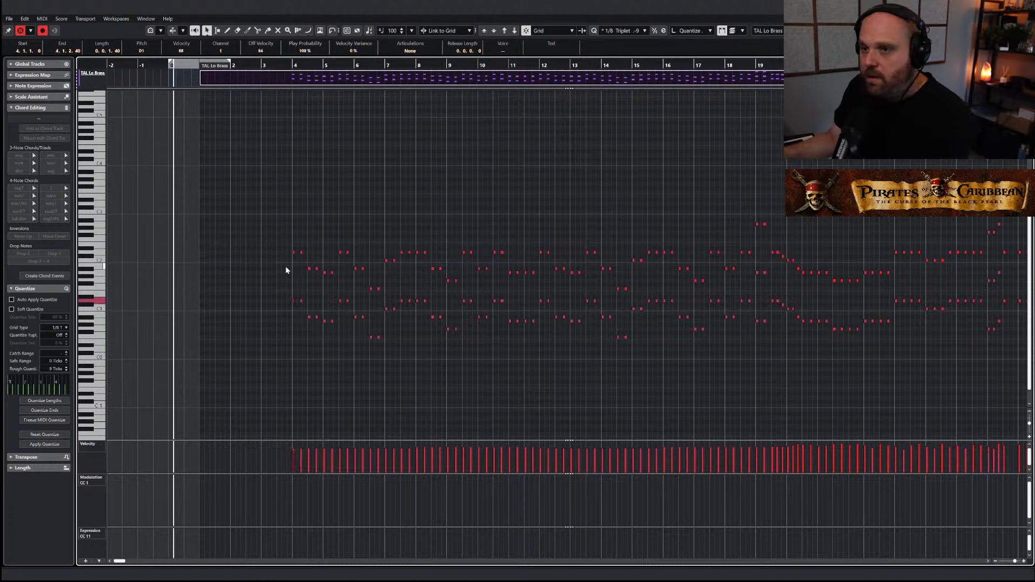
# Play the low brass from bar 4, set the Talos Low Brass articulation to Staccatissimo, and close the instrument window
pyautogui.click(294, 72)
pyautogui.press('space')
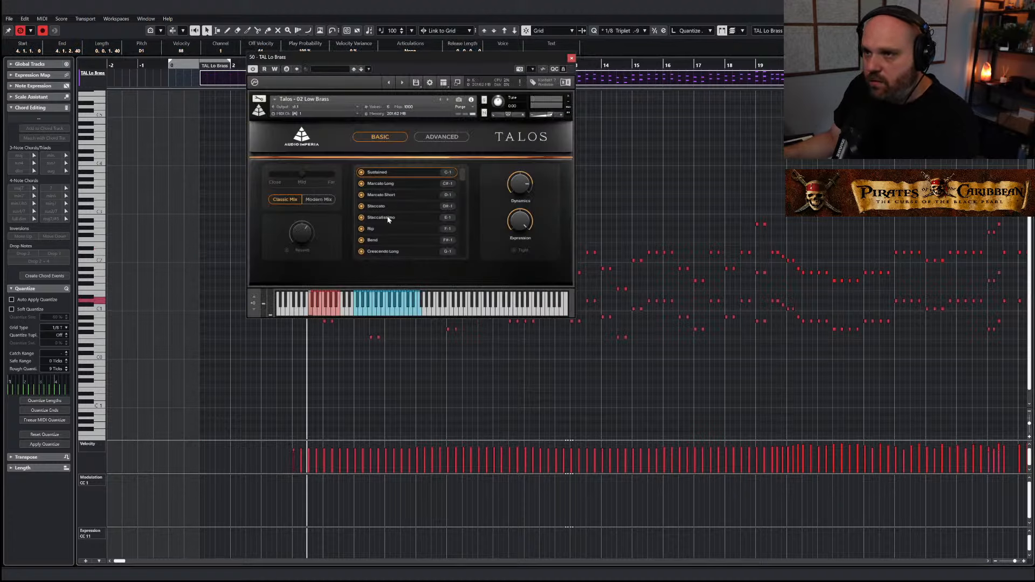
pyautogui.click(388, 218)
pyautogui.click(571, 57)
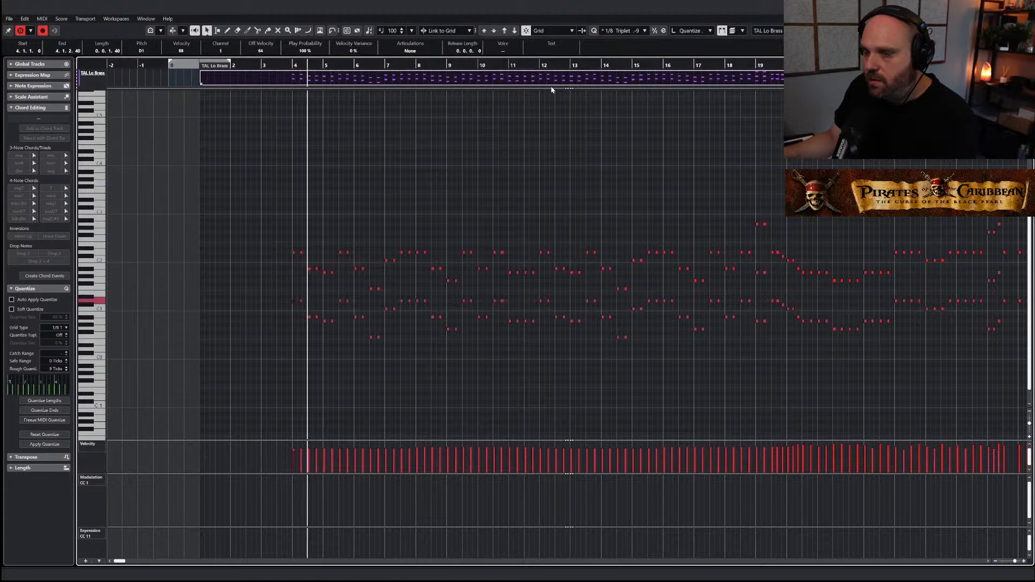
# Lower the velocities of all TAL Lo Brass notes together while checking them in playback
pyautogui.press('g')
pyautogui.press('g')
pyautogui.press('g')
pyautogui.press('g')
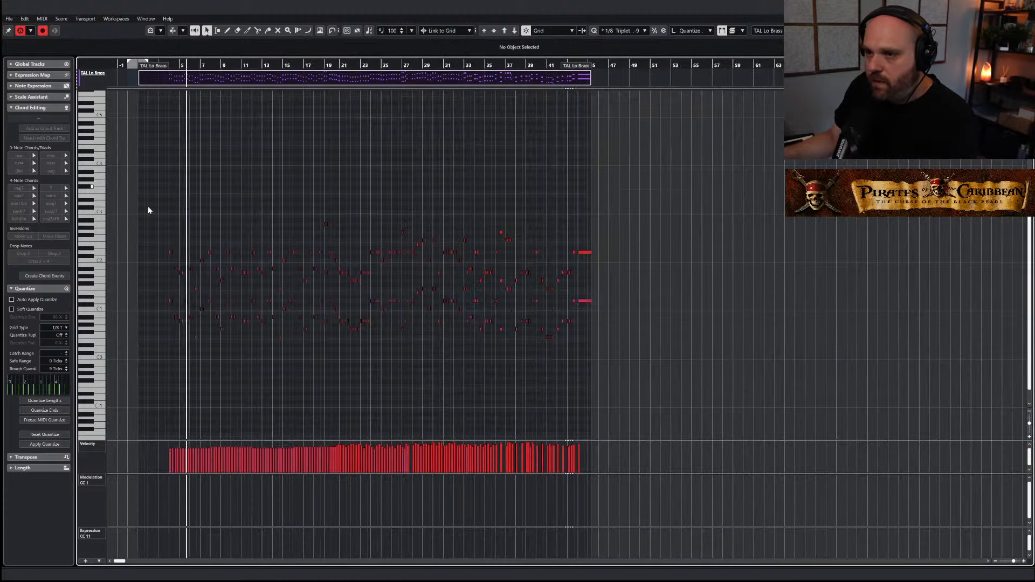
pyautogui.hotkey('ctrl', 'a')
pyautogui.moveTo(379, 447); pyautogui.dragTo(379, 460)
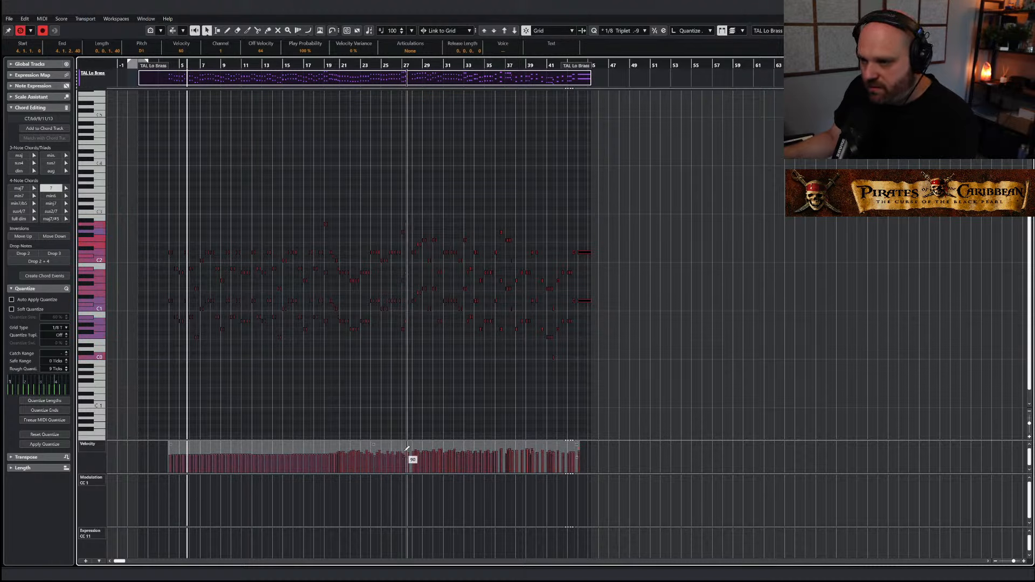
pyautogui.press('space')
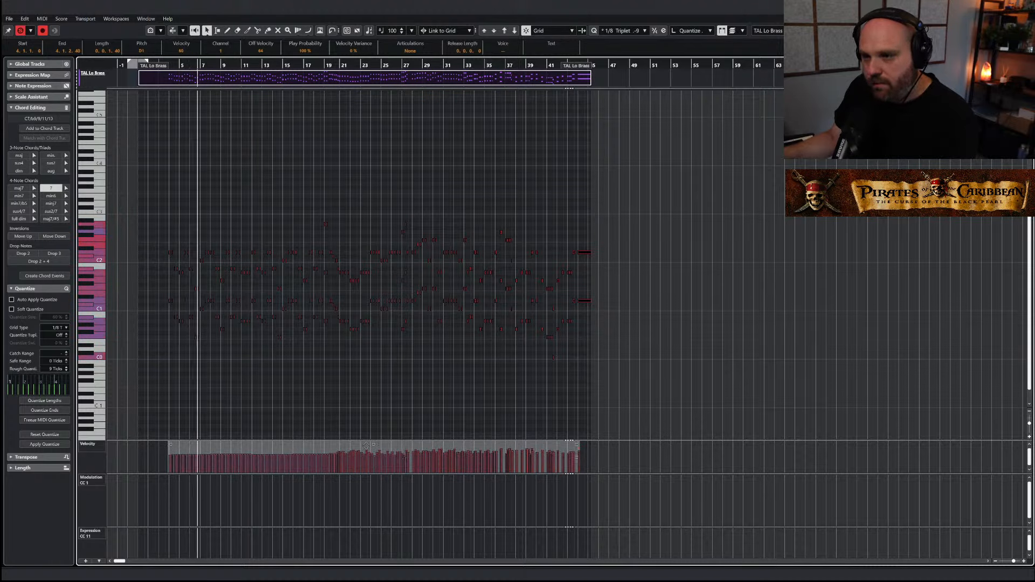
pyautogui.moveTo(367, 447); pyautogui.dragTo(367, 446)
pyautogui.press('space')
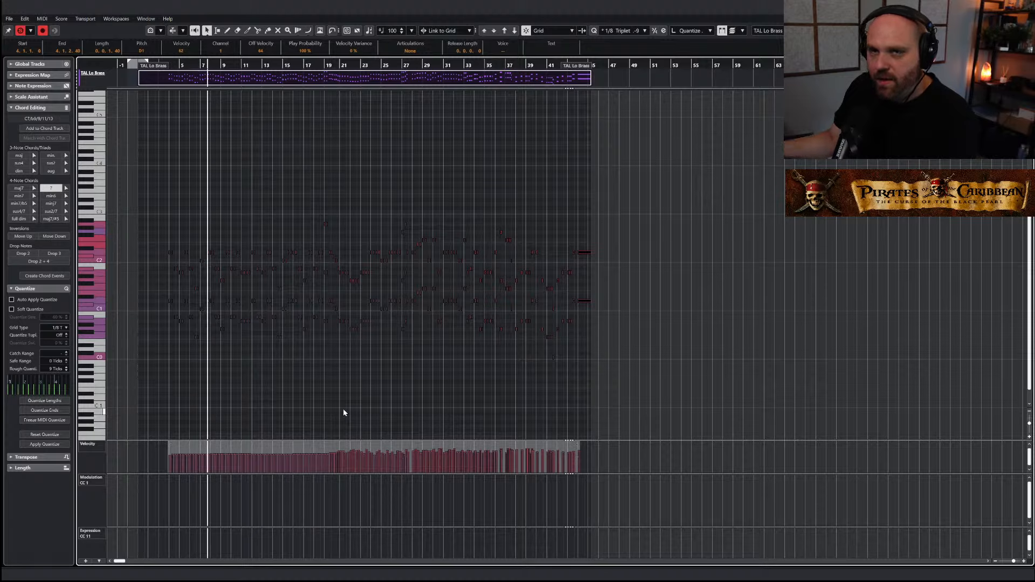
# Close the Key Editor and play back the arrangement from the theme entry to hear the added low brass
pyautogui.hotkey('ctrl', 'e')
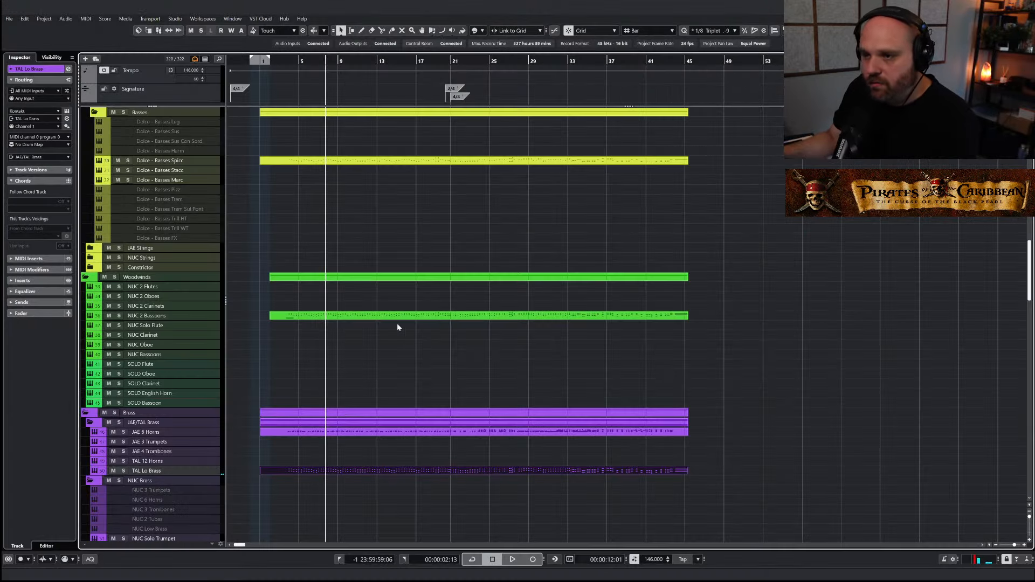
pyautogui.click(296, 61)
pyautogui.press('space')
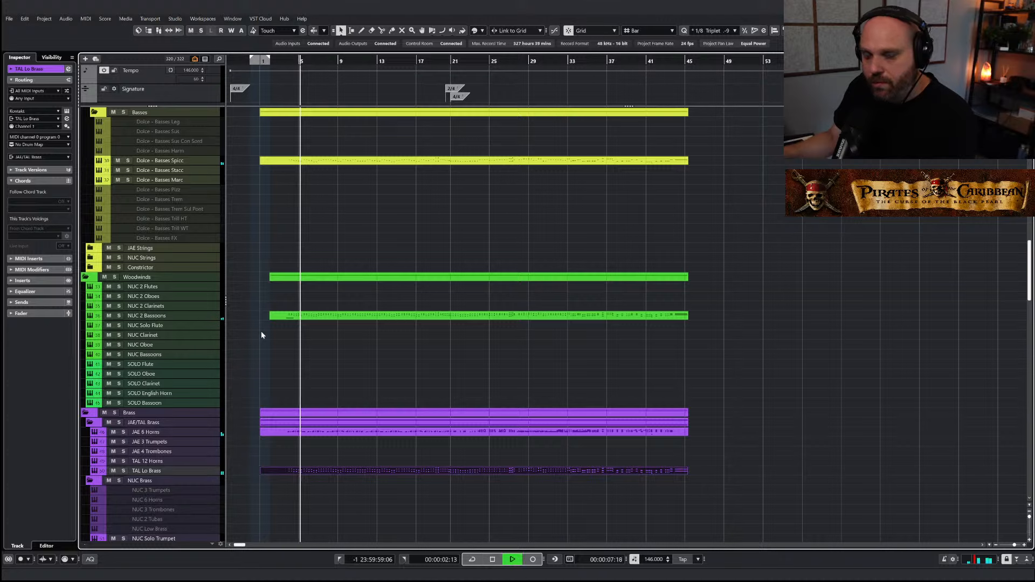
pyautogui.rightClick(298, 376)
pyautogui.click(298, 376)
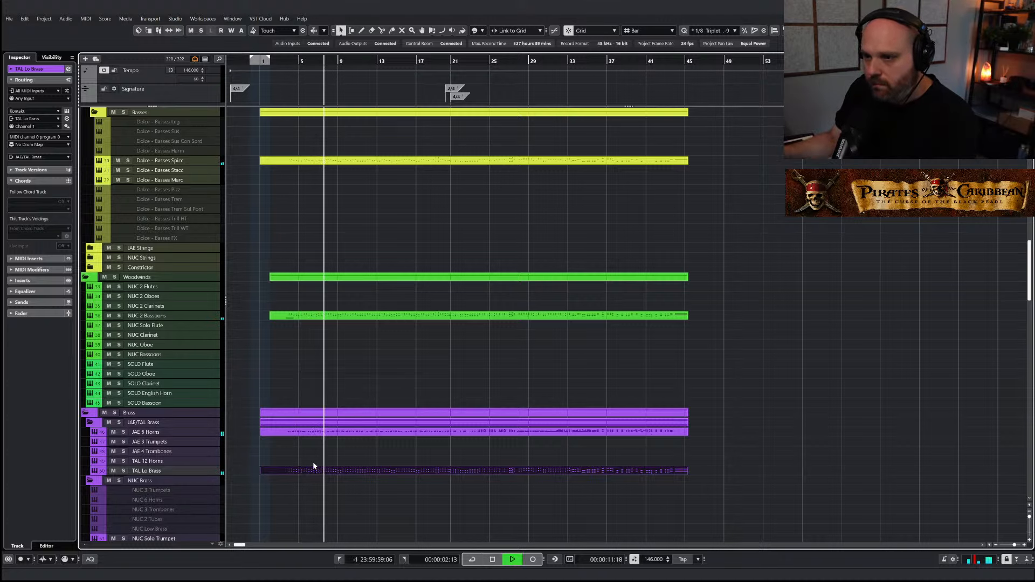
# Stop playback and duplicate the JAE 6 Horns part onto the JAE 4 Trombones track
pyautogui.click(290, 433)
pyautogui.press('space')
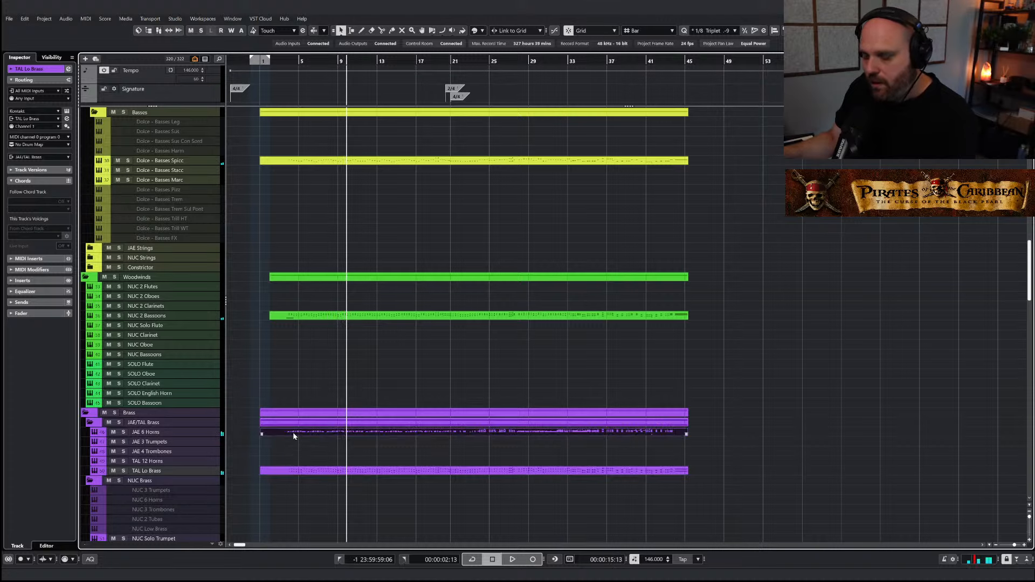
pyautogui.moveTo(292, 432); pyautogui.dragTo(295, 452)
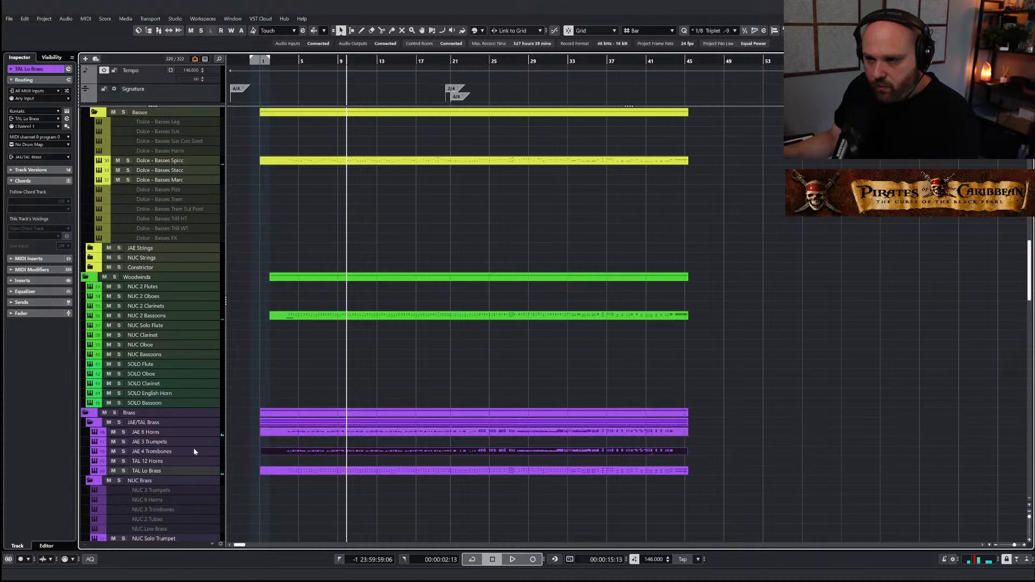
# Copy the Dolce - Violas Spicc part onto the JAE 4 Trombones track at bar 1 and glue it to the horn copy
pyautogui.scroll(10, 380, 309)
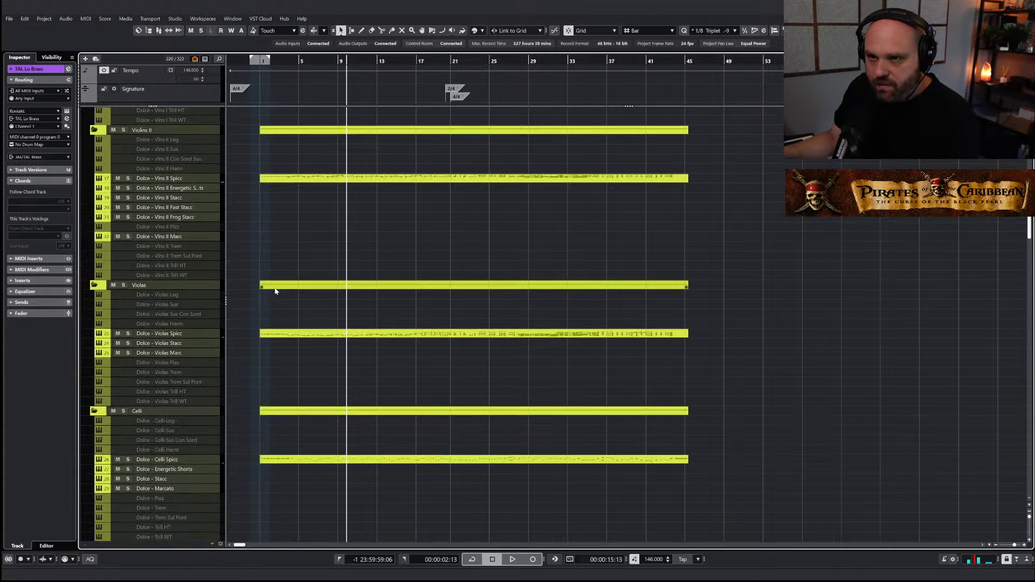
pyautogui.click(289, 335)
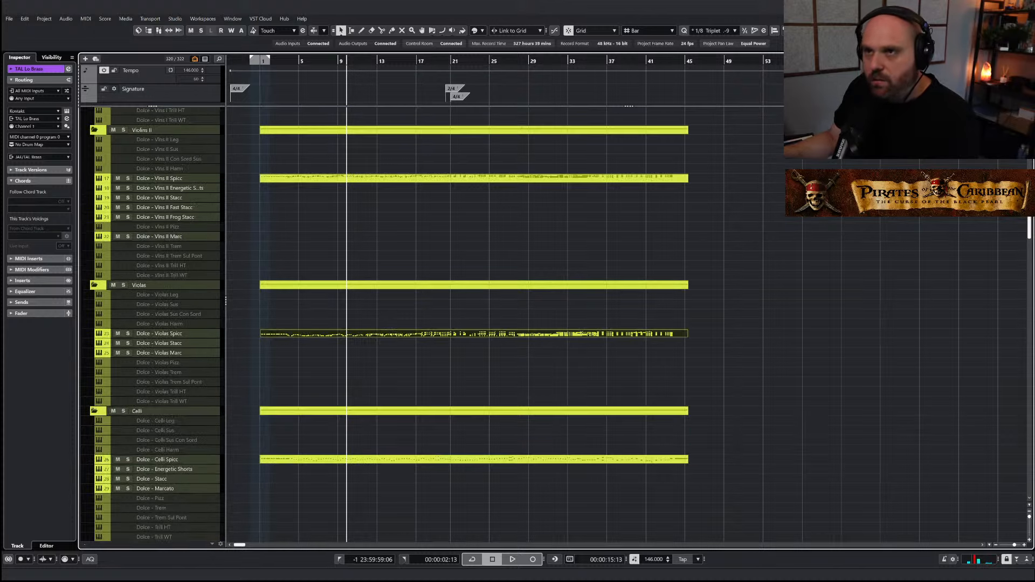
pyautogui.click(259, 61)
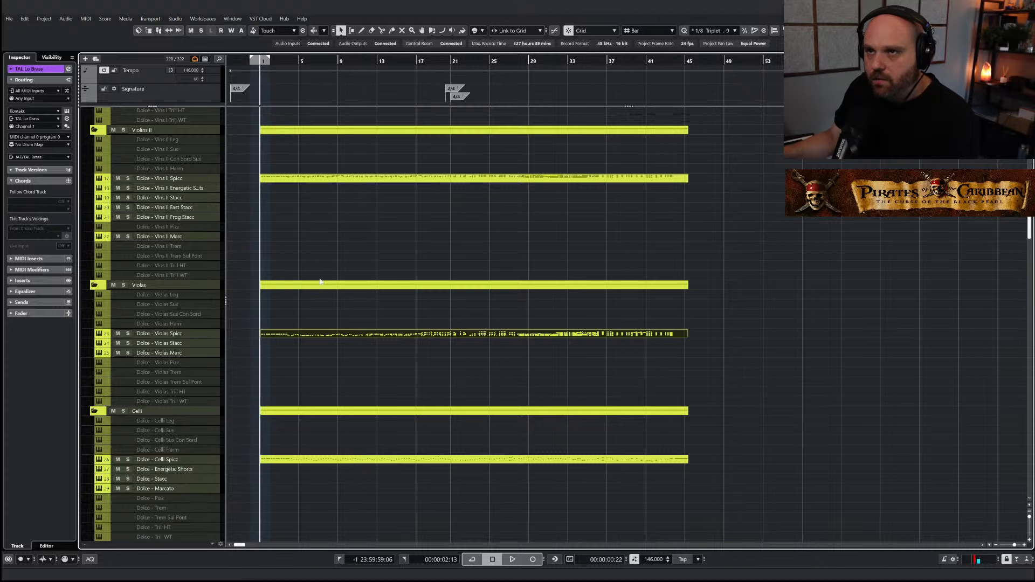
pyautogui.scroll(-10, 318, 286)
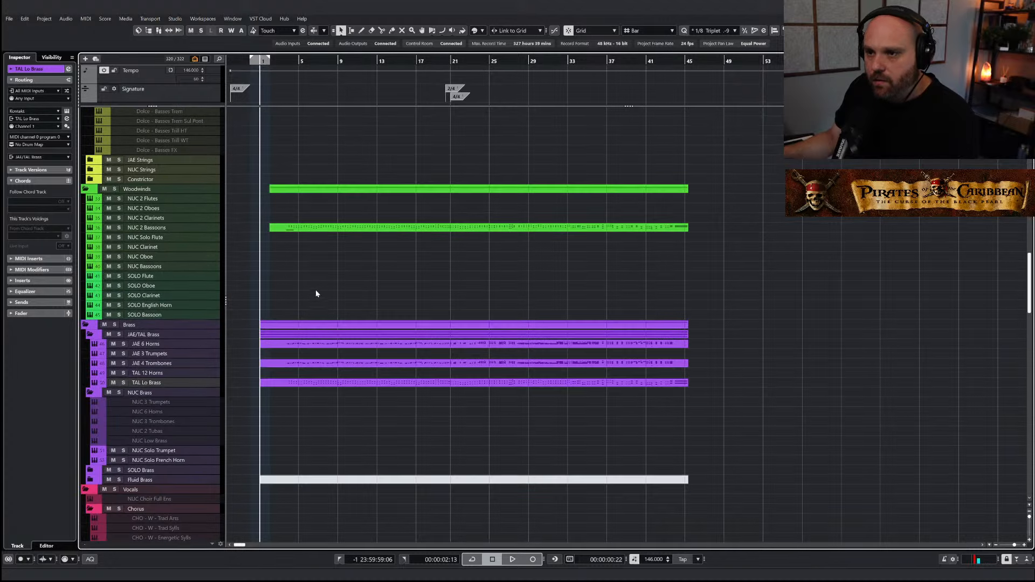
pyautogui.click(170, 365)
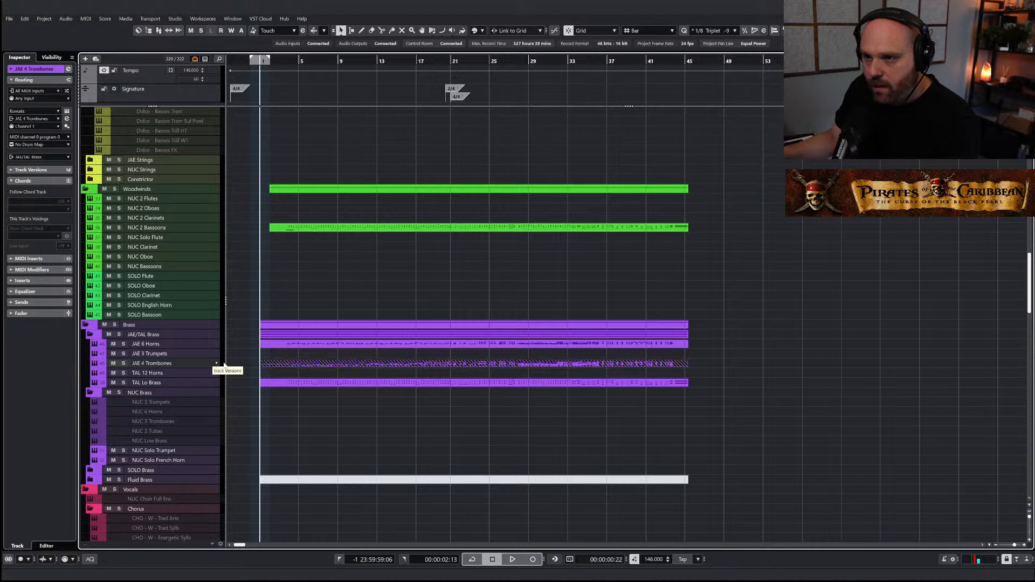
pyautogui.press('7')
pyautogui.click(321, 362)
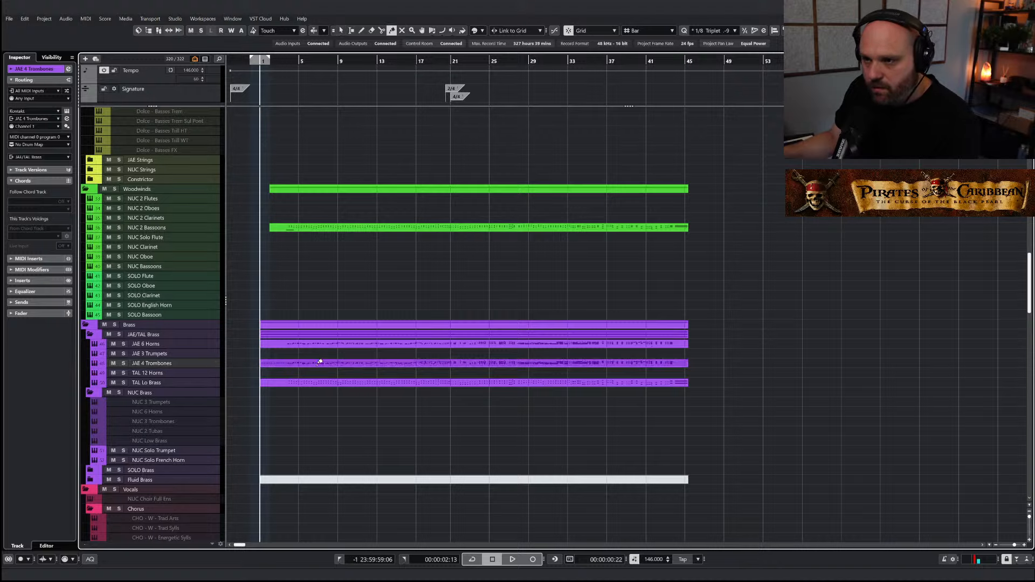
# Delete the repeated opening notes in bars 1 to 3 of the JAE 4 Trombones part and play from bar 4
pyautogui.doubleClick(291, 365)
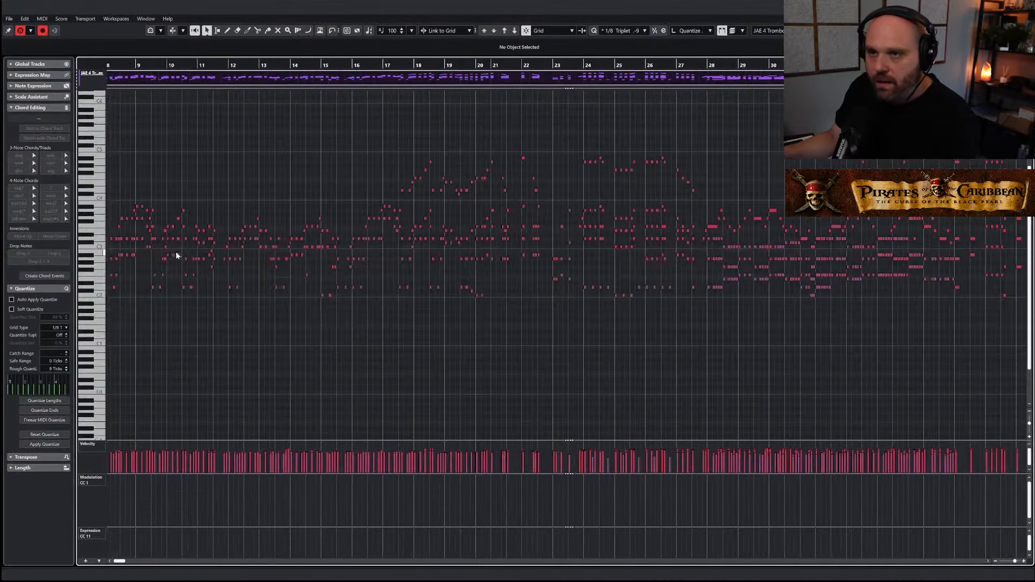
pyautogui.hscroll(-5, 154, 74)
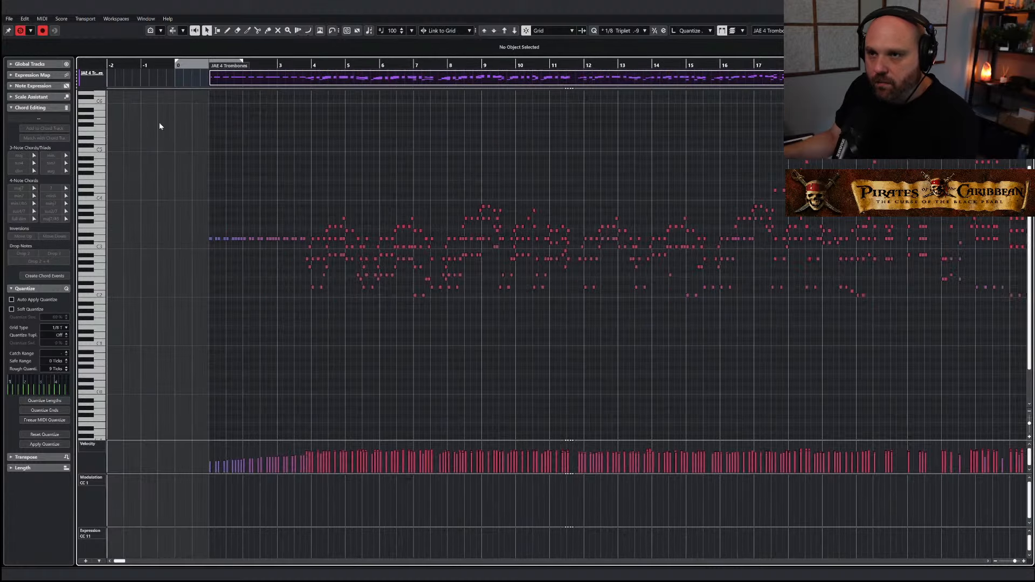
pyautogui.moveTo(172, 205); pyautogui.dragTo(305, 258)
pyautogui.press('Delete')
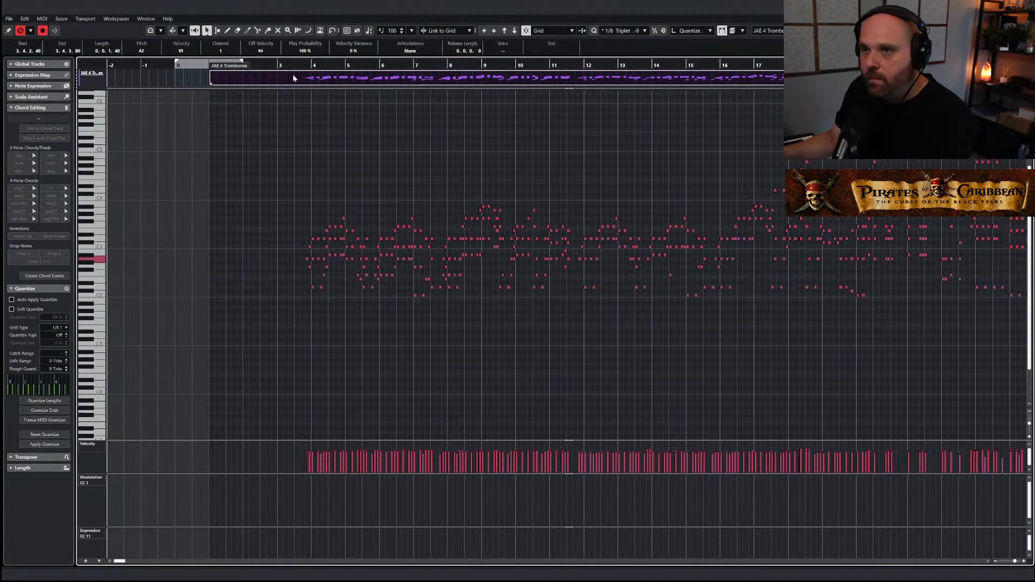
pyautogui.click(302, 67)
pyautogui.press('space')
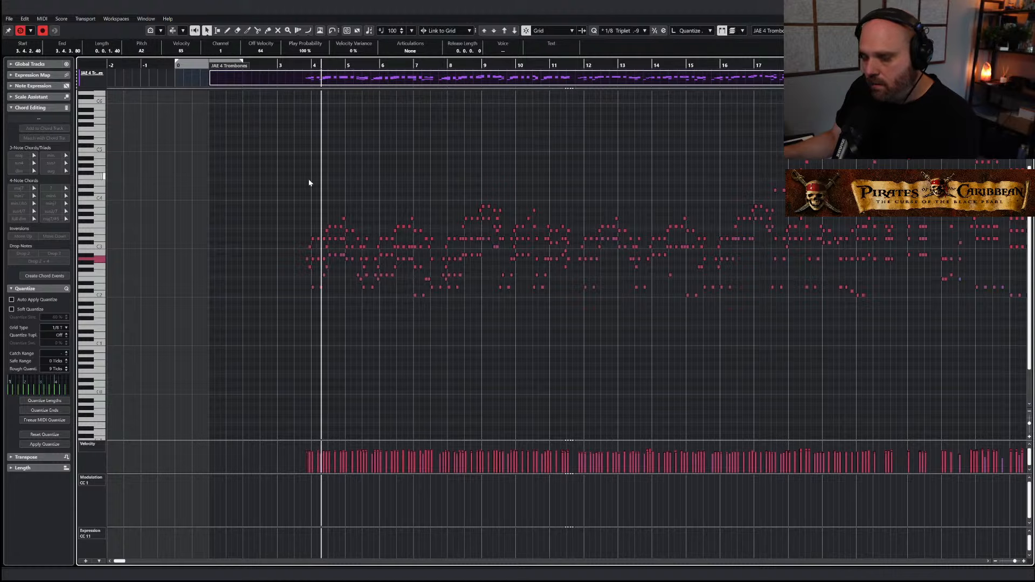
# Check the JAE 4 Trombones instrument's articulation and lower the velocity of all notes in its part
pyautogui.press('F11')
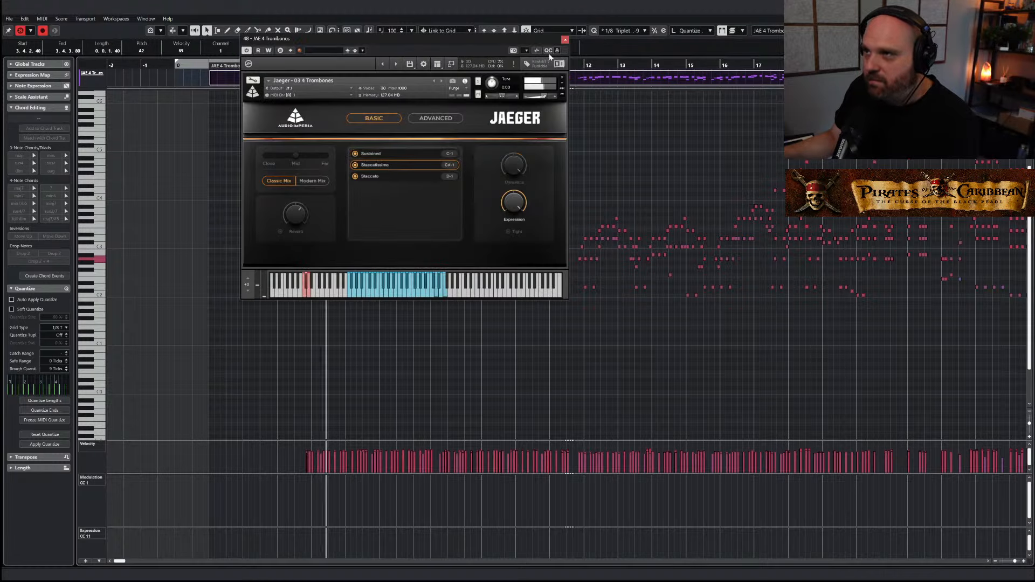
pyautogui.press('F11')
pyautogui.press('g')
pyautogui.press('g')
pyautogui.press('h')
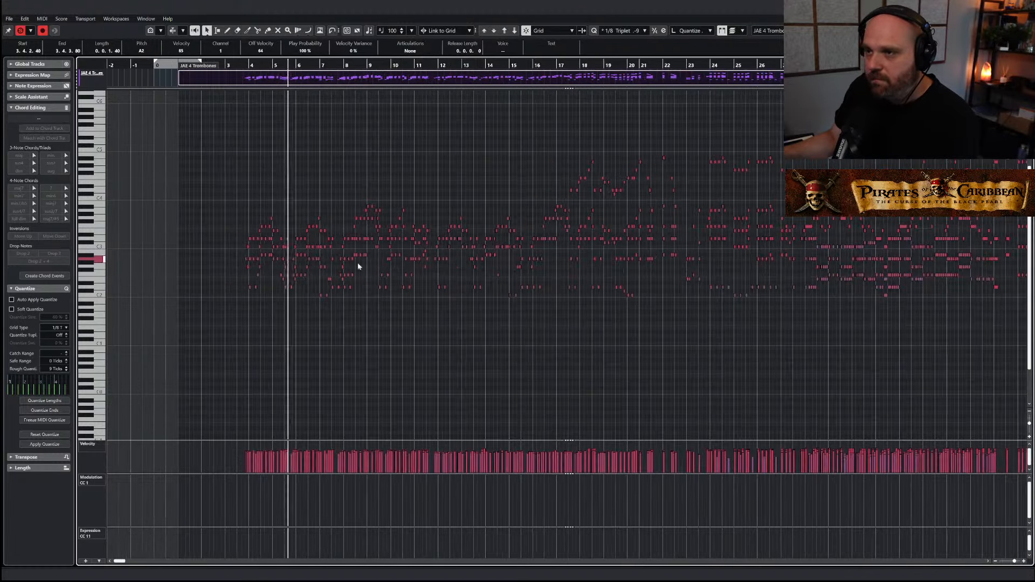
pyautogui.press('g')
pyautogui.press('g')
pyautogui.moveTo(139, 132); pyautogui.dragTo(662, 333)
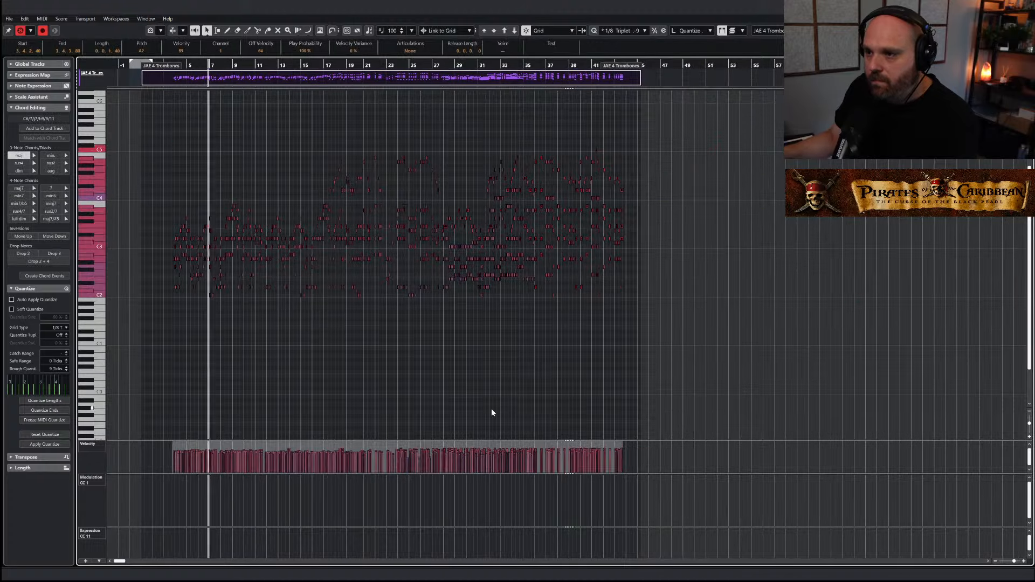
pyautogui.click(318, 338)
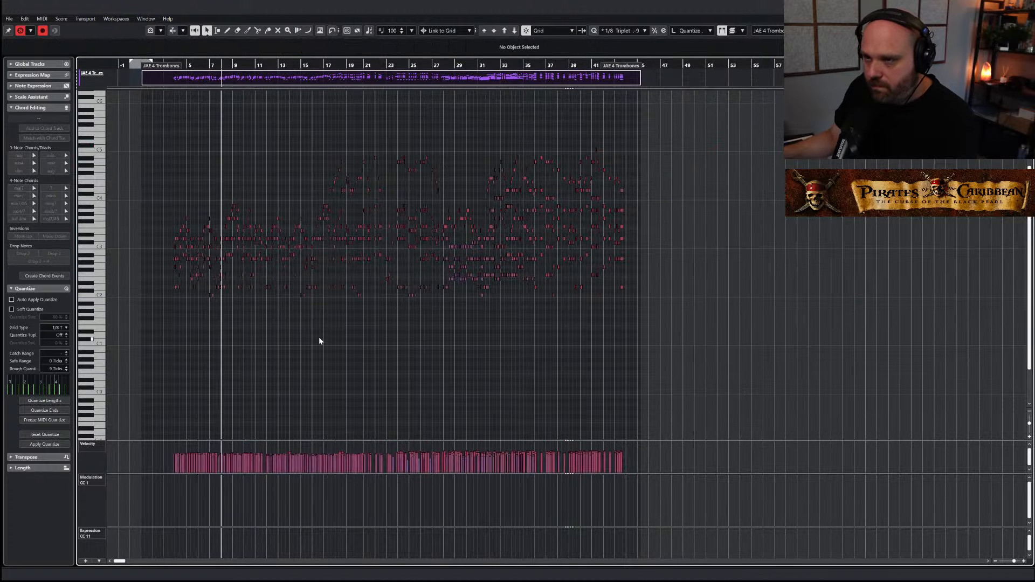
# Delete the top notes of the chords in bars 4 and 5 of the JAE 4 Trombones part and play from bar 4
pyautogui.press('h')
pyautogui.press('h')
pyautogui.press('h')
pyautogui.press('h')
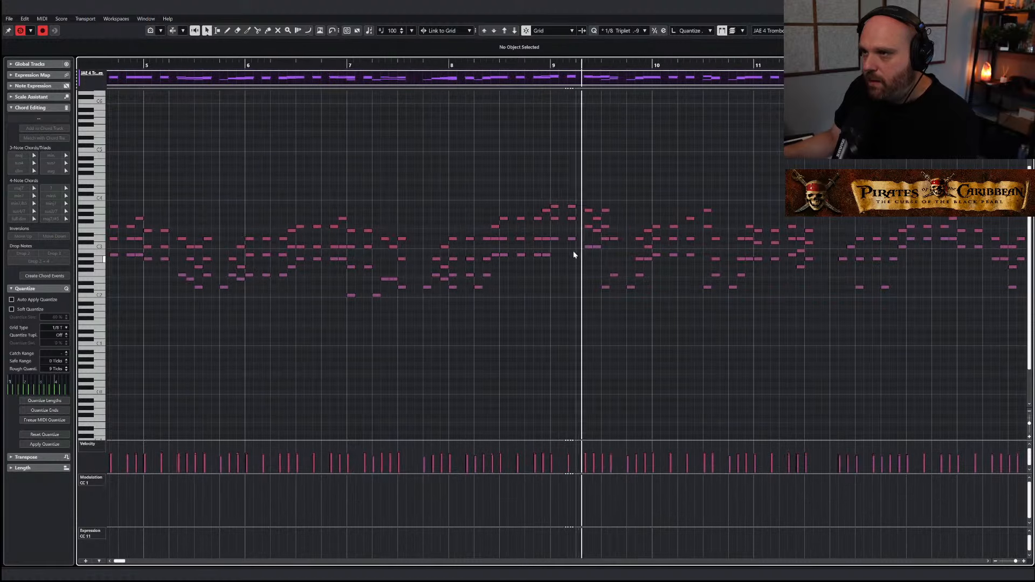
pyautogui.click(462, 219)
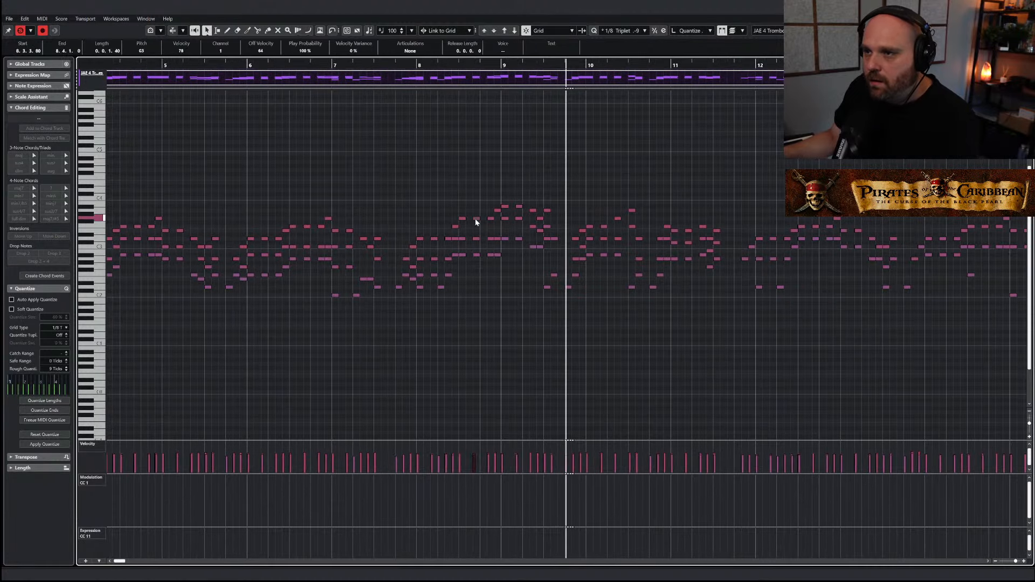
pyautogui.press('g')
pyautogui.click(288, 230)
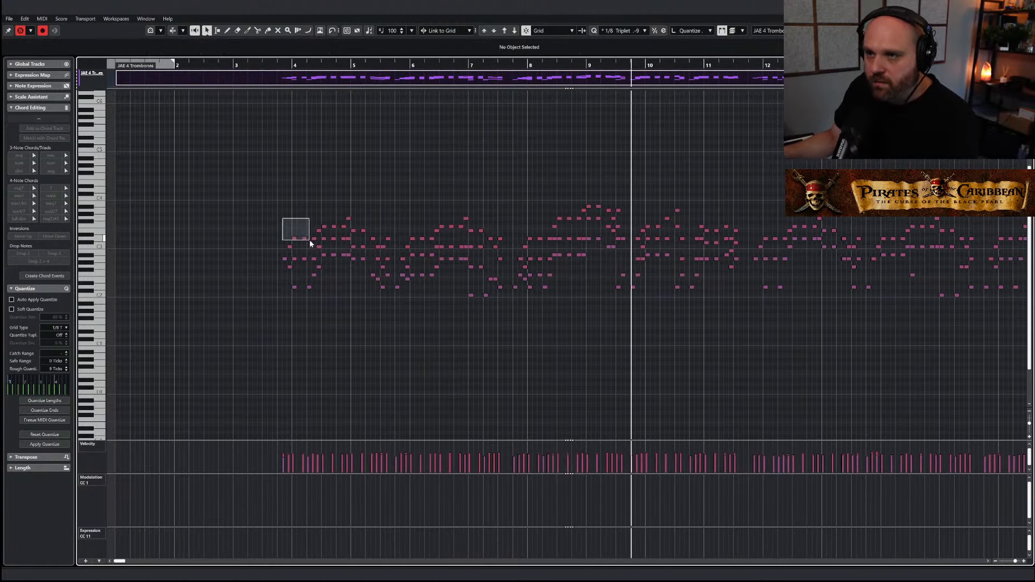
pyautogui.moveTo(315, 248); pyautogui.dragTo(433, 247)
pyautogui.press('Right')
pyautogui.click(303, 63)
pyautogui.press('Delete')
pyautogui.press('space')
pyautogui.press('Delete')
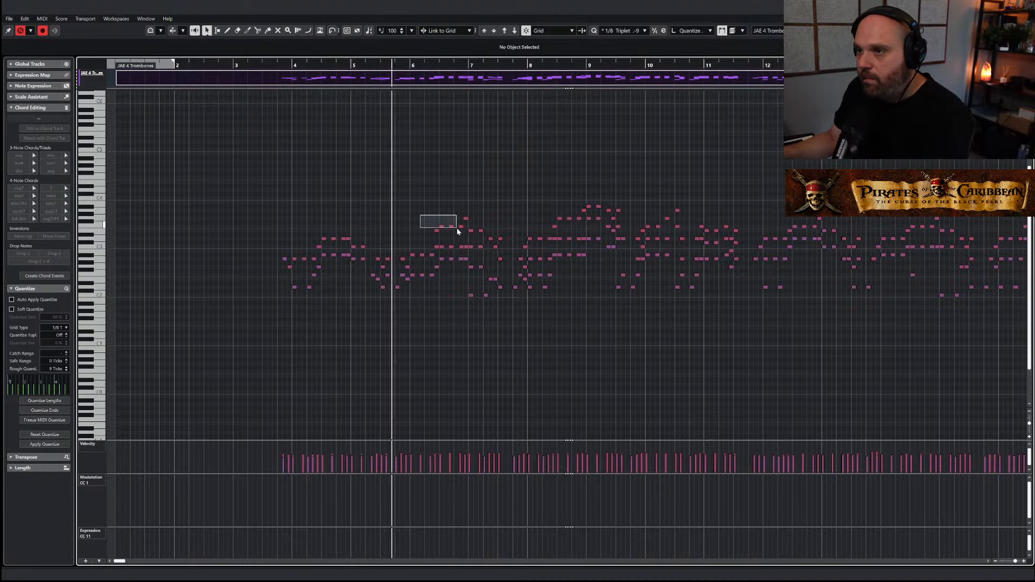
# Thin the JAE 4 Trombones chords from bar 6 into bar 9 by deleting their highest notes during playback
pyautogui.click(496, 246)
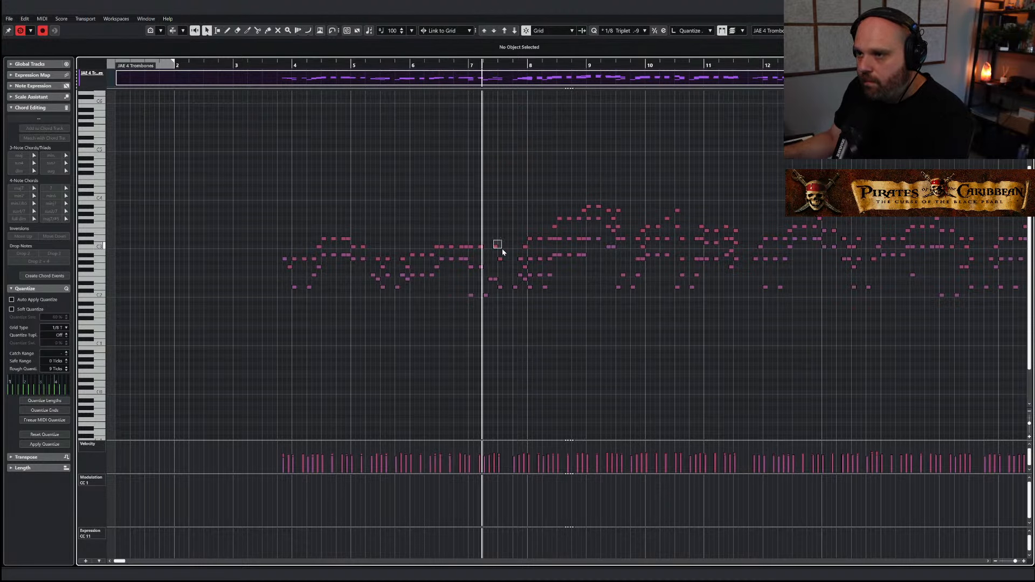
pyautogui.click(537, 231)
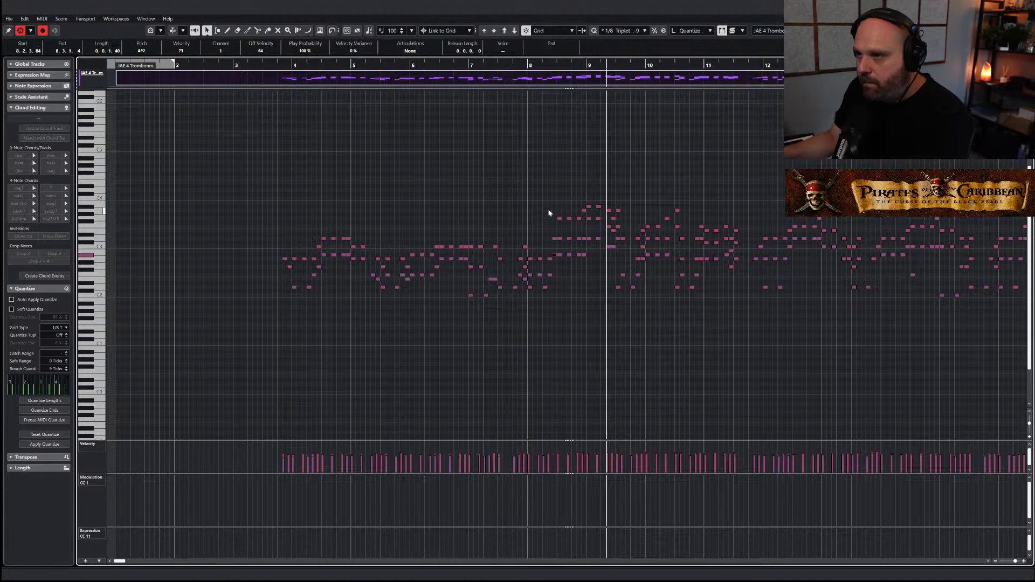
pyautogui.moveTo(550, 213); pyautogui.dragTo(597, 204)
pyautogui.press('Delete')
pyautogui.press('Delete')
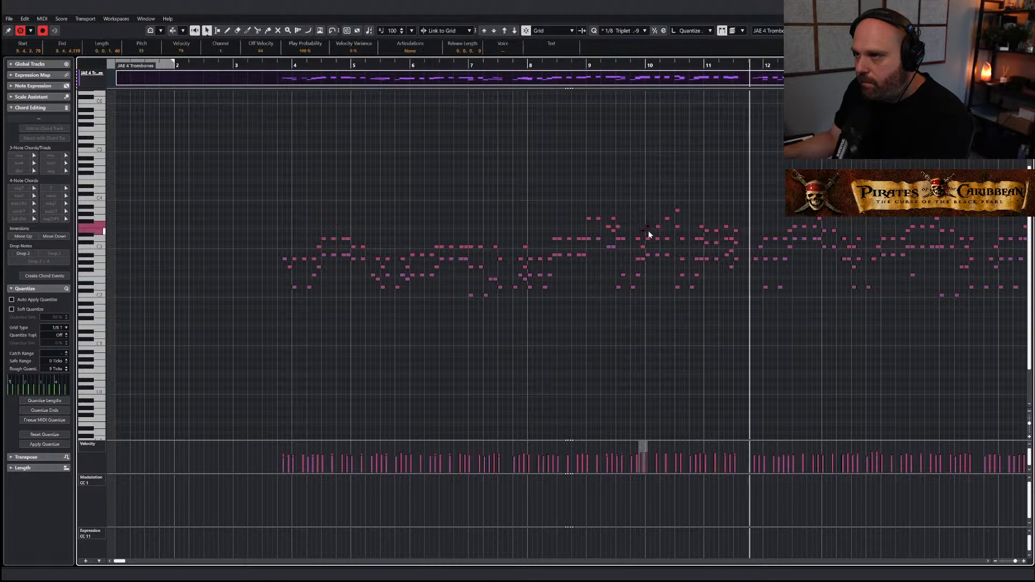
# Delete the highest trombone notes in bars 10 and 11
pyautogui.moveTo(648, 230)
pyautogui.mouseDown()
pyautogui.moveTo(648, 217)
pyautogui.moveTo(684, 215)
pyautogui.moveTo(739, 233)
pyautogui.mouseUp()
pyautogui.press('Delete')
pyautogui.press('Delete')
pyautogui.press('Delete')
pyautogui.press('Delete')
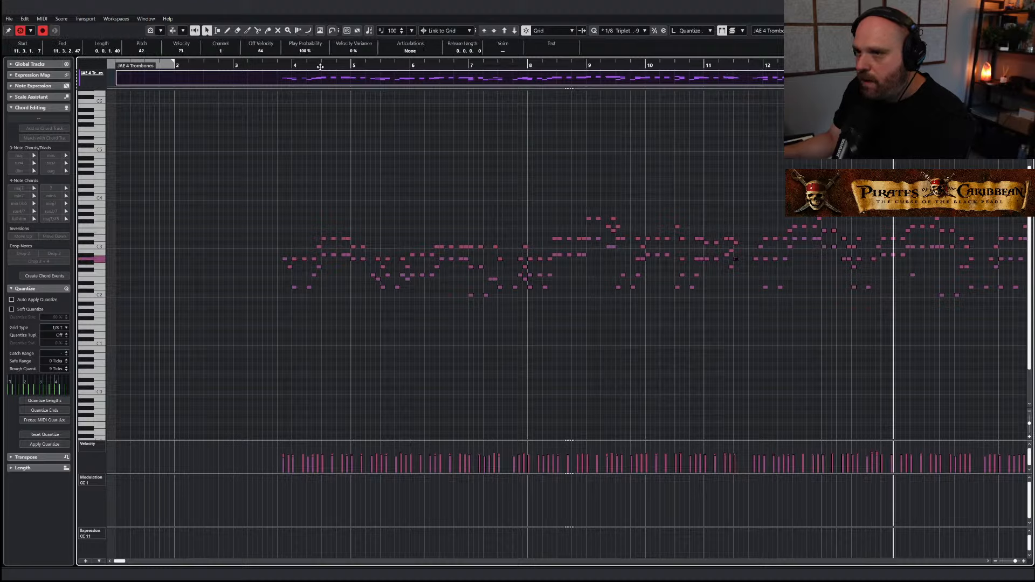
# Replay the part from bar 4 and raise the velocity of all notes in the JAE 4 Trombones part
pyautogui.click(282, 73)
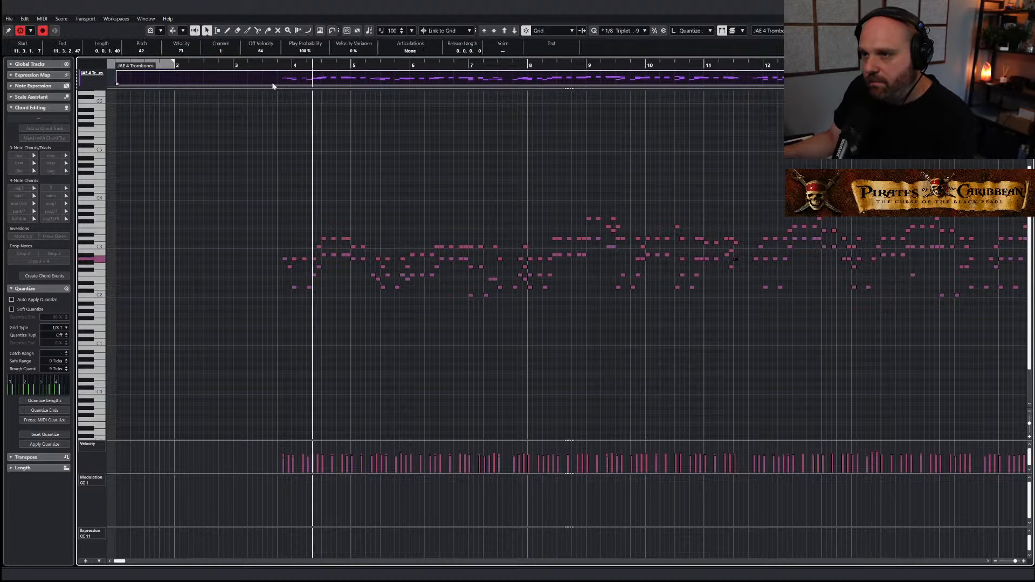
pyautogui.press('g')
pyautogui.press('g')
pyautogui.press('g')
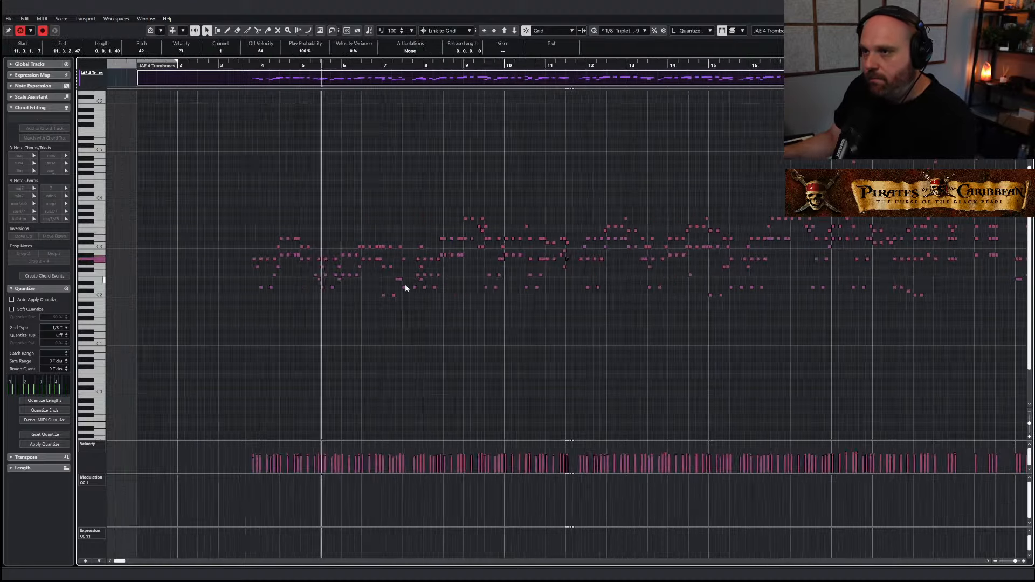
pyautogui.moveTo(240, 179); pyautogui.dragTo(972, 365)
pyautogui.press('g')
pyautogui.press('g')
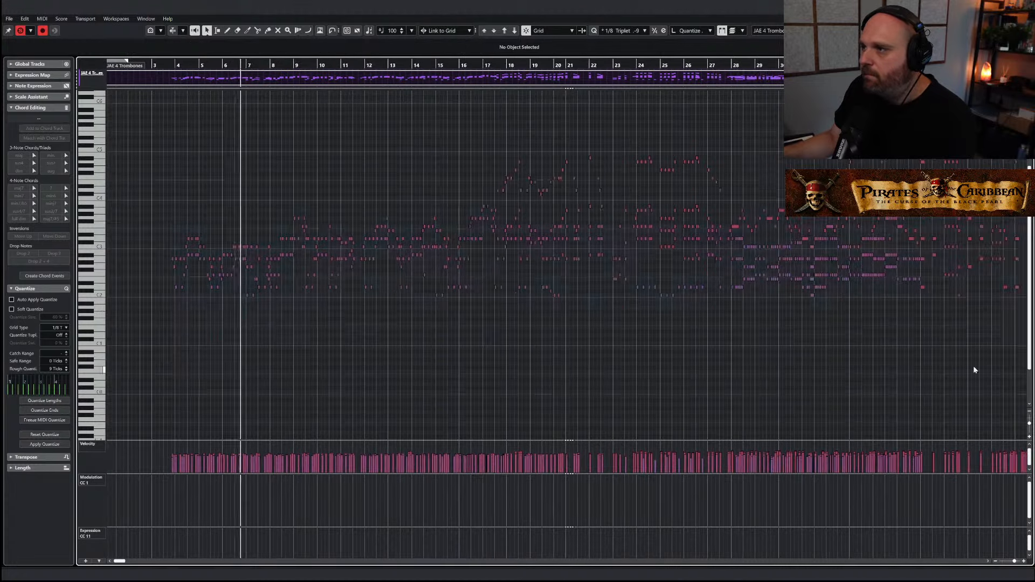
pyautogui.moveTo(826, 335); pyautogui.dragTo(192, 150)
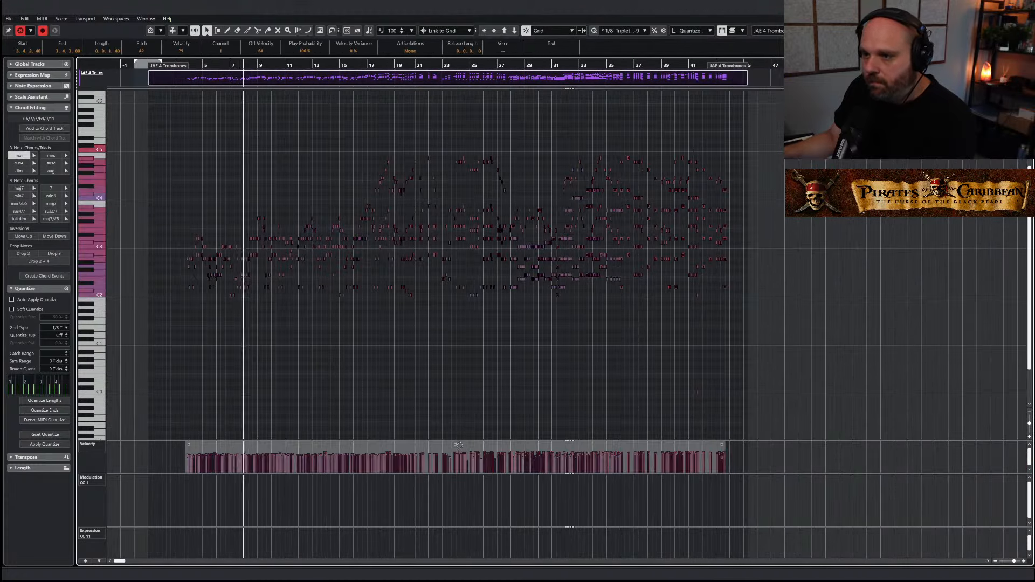
pyautogui.click(318, 340)
# Inspect the chord voicing around bars 8 to 10 of the JAE 4 Trombones part, selecting a note in bar 9
pyautogui.press('h')
pyautogui.press('h')
pyautogui.press('h')
pyautogui.press('h')
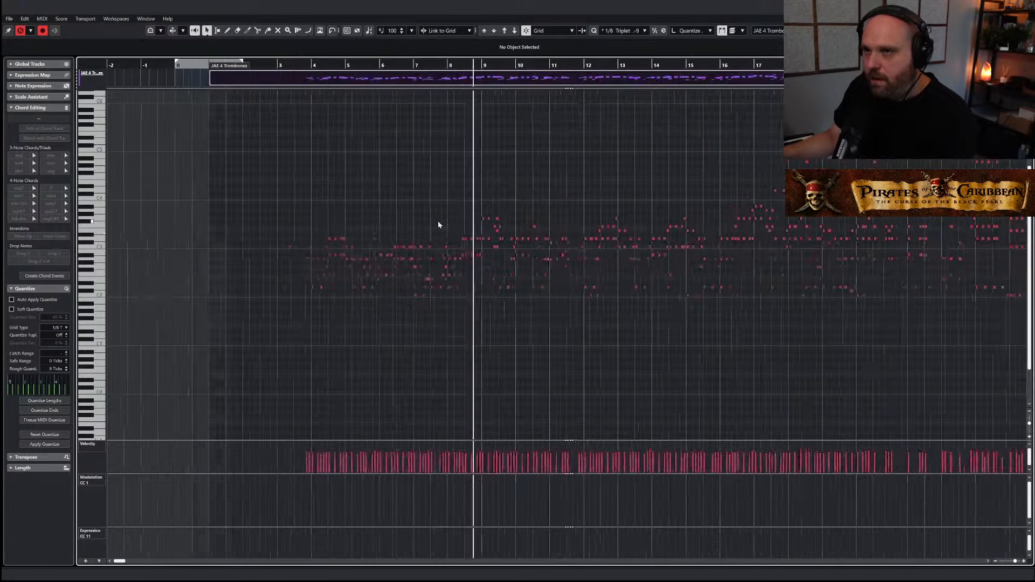
pyautogui.press('h')
pyautogui.press('h')
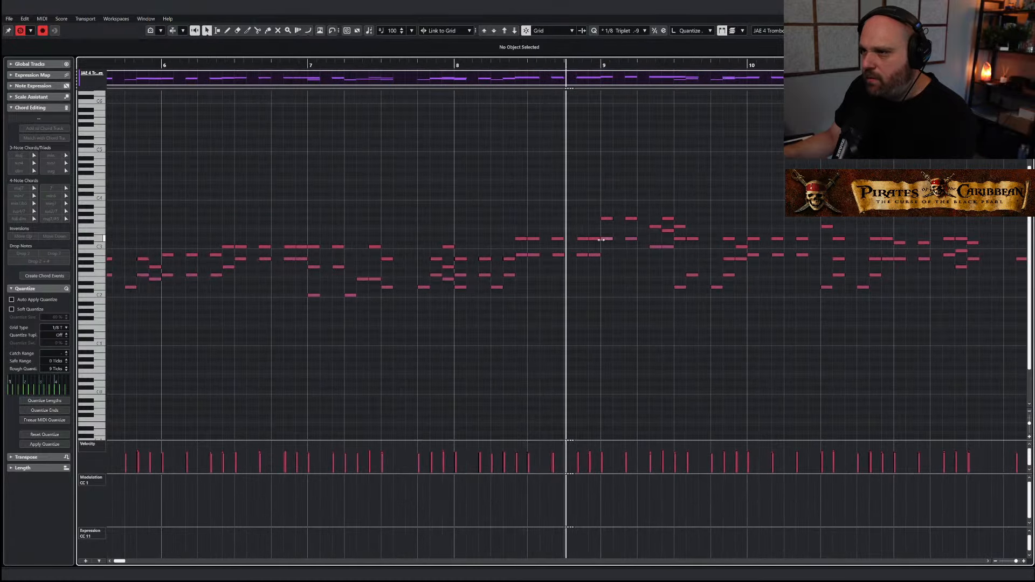
pyautogui.click(667, 231)
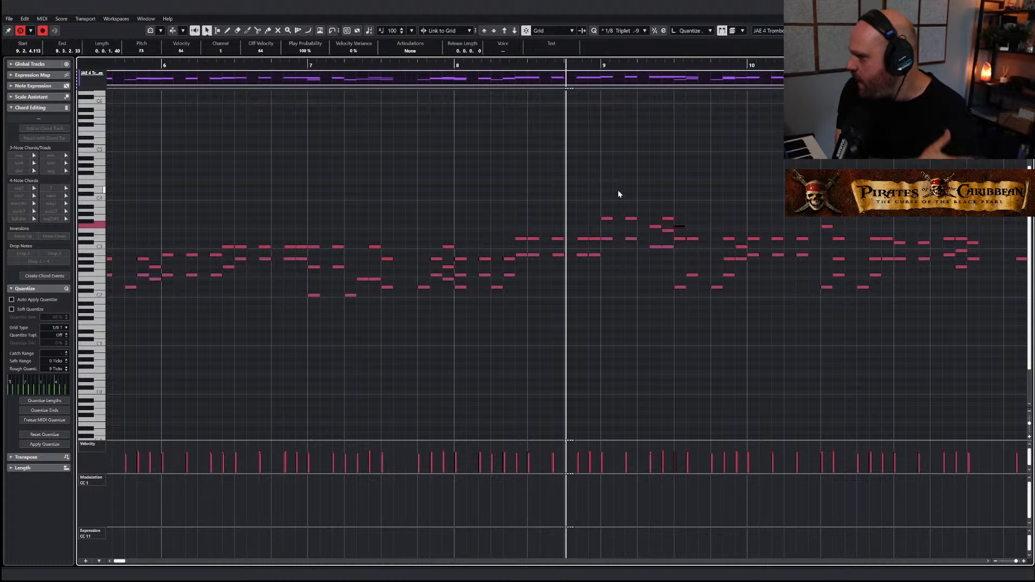
pyautogui.press('g')
pyautogui.press('g')
pyautogui.press('g')
pyautogui.press('g')
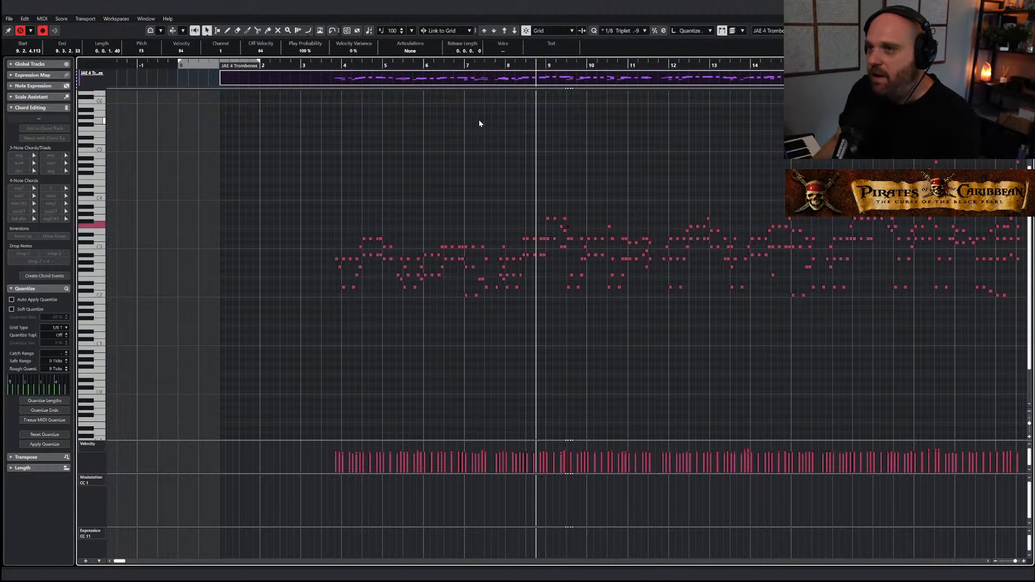
# Close the Key Editor and play the arrangement, soloing the Brass folder before stopping
pyautogui.press('Escape')
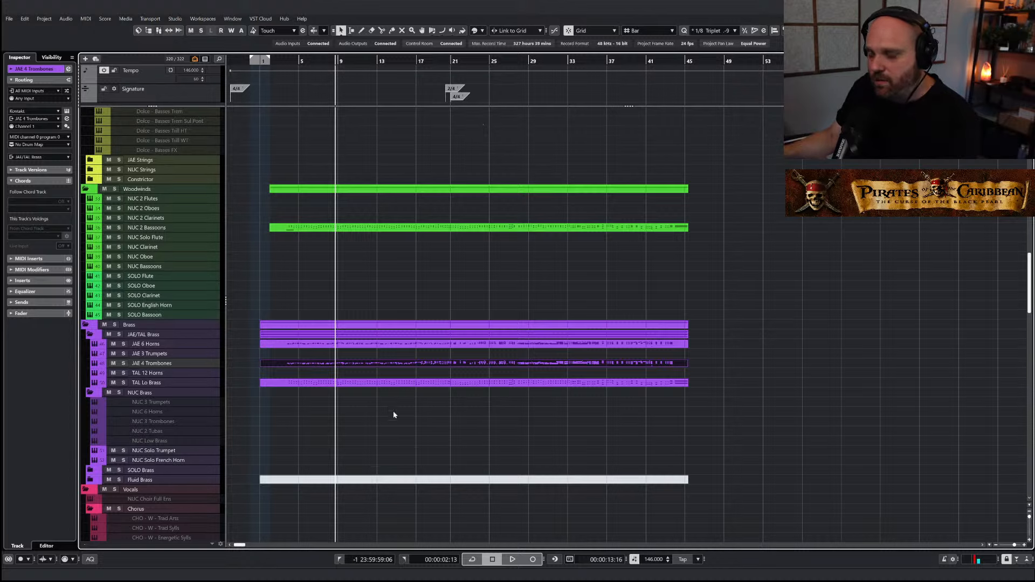
pyautogui.press('h')
pyautogui.press('h')
pyautogui.press('space')
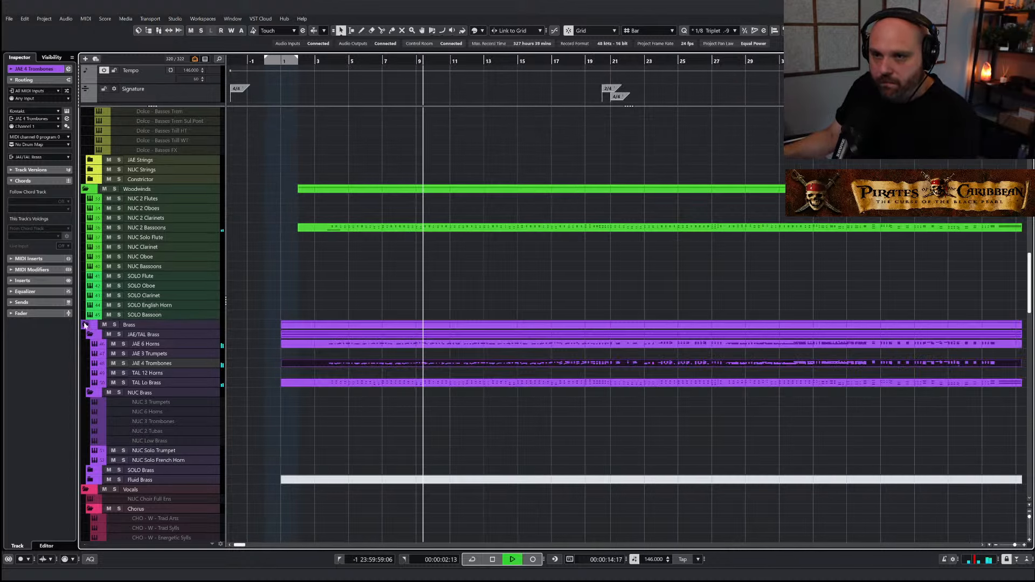
pyautogui.click(116, 325)
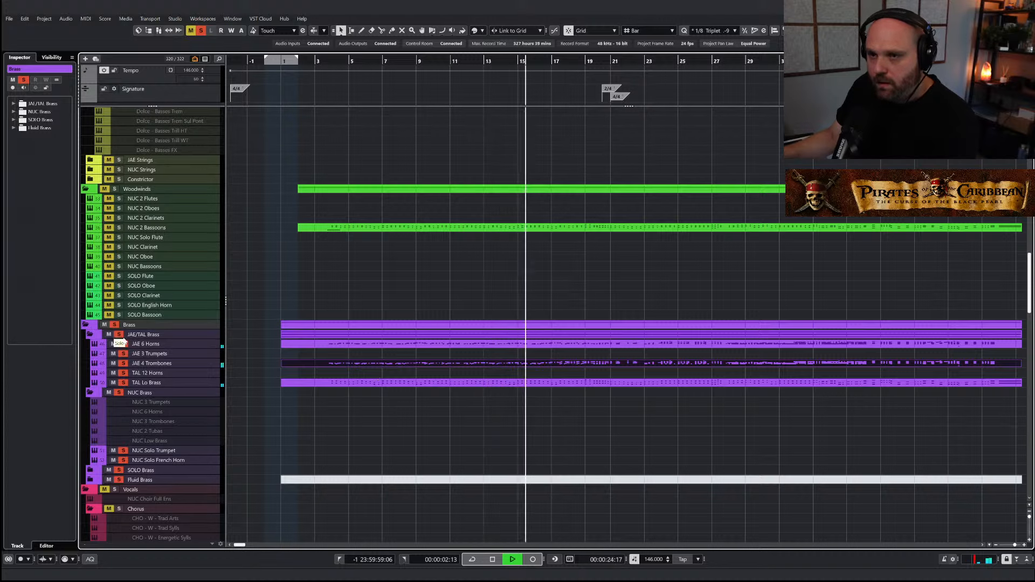
pyautogui.press('space')
# Duplicate the JAE 6 Horns track together with its part
pyautogui.click(144, 344)
pyautogui.rightClick(145, 345)
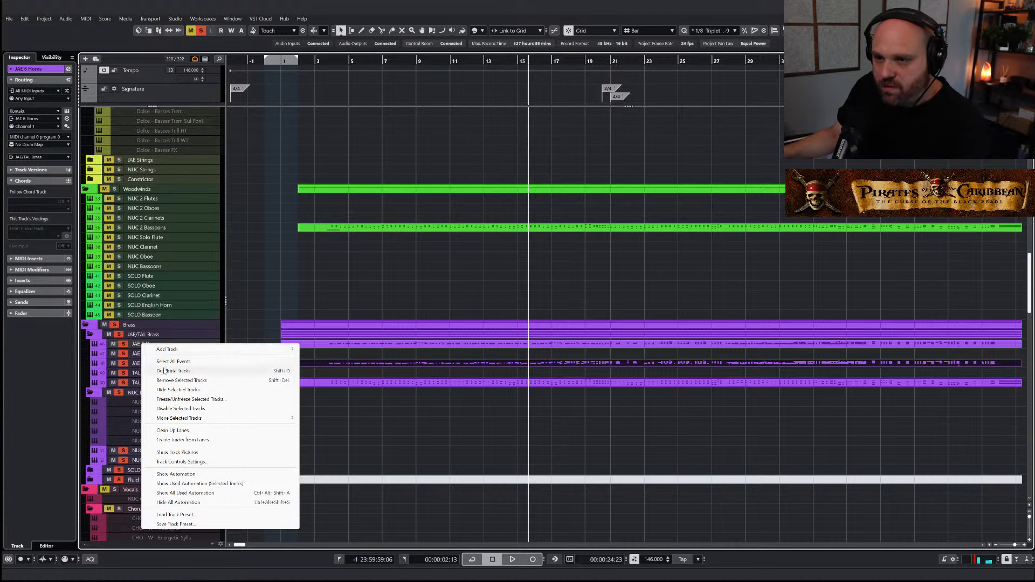
pyautogui.press('Escape')
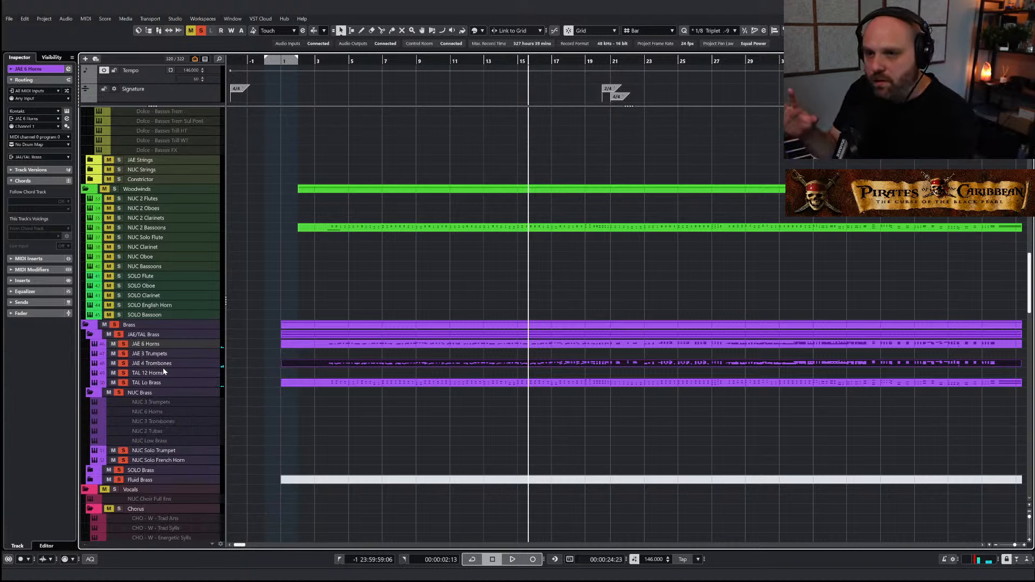
pyautogui.hotkey('ctrl', 'shift', 'd')
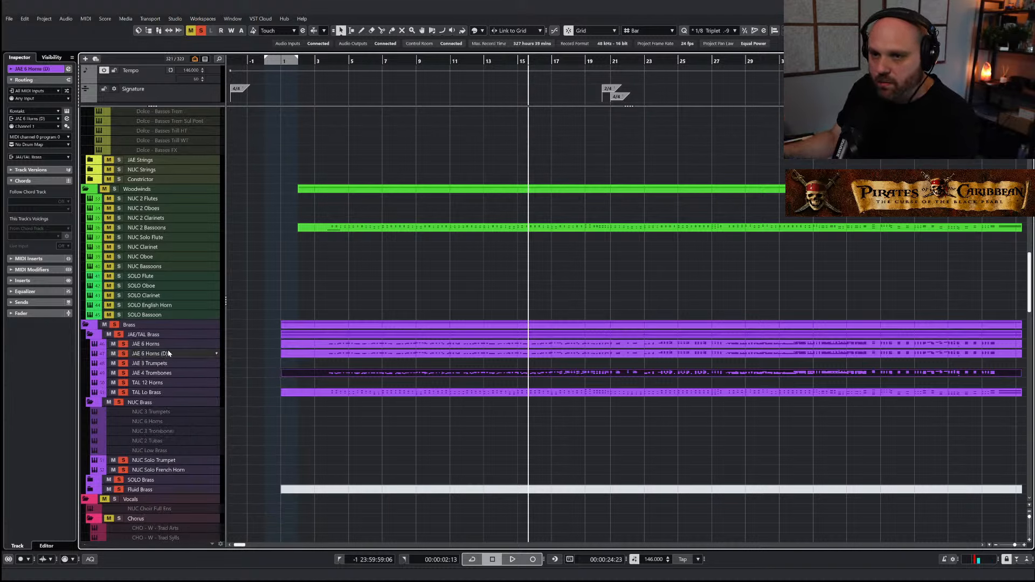
# Rename the original horn track as JAE 6 Horns Stacc and its duplicate as JAE 6 Horns Portato
pyautogui.doubleClick(145, 344)
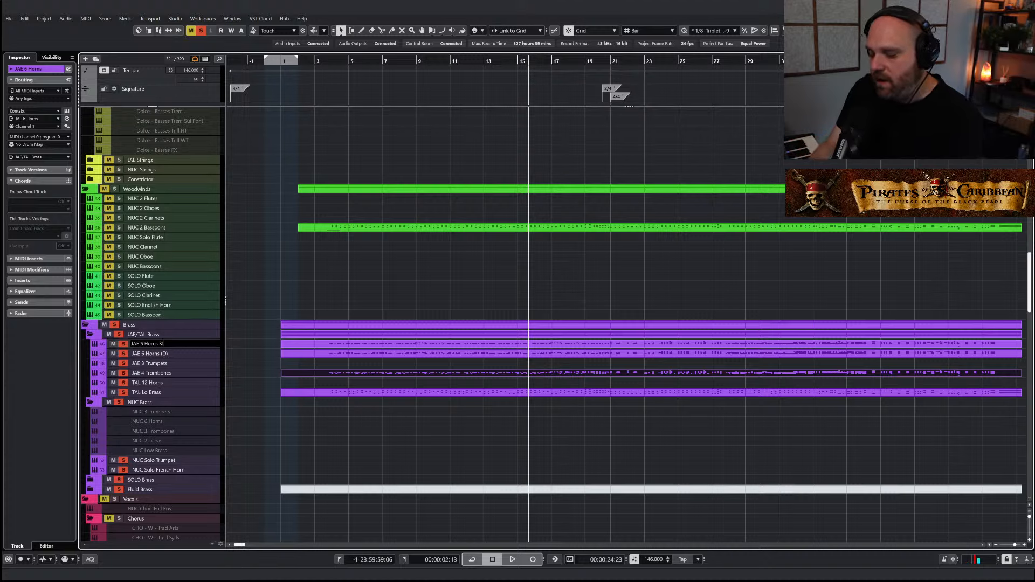
pyautogui.press('Tab')
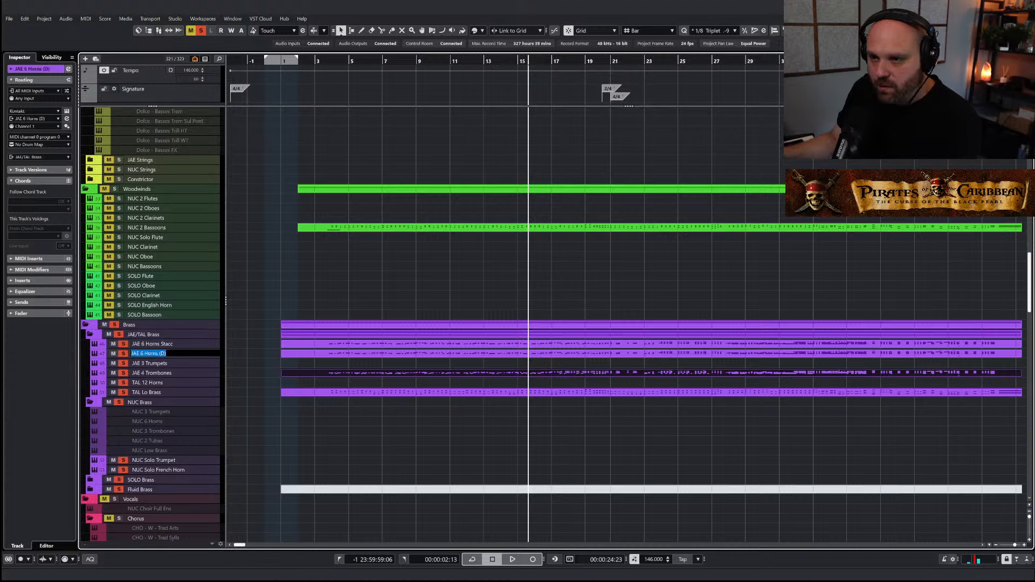
pyautogui.write('P')
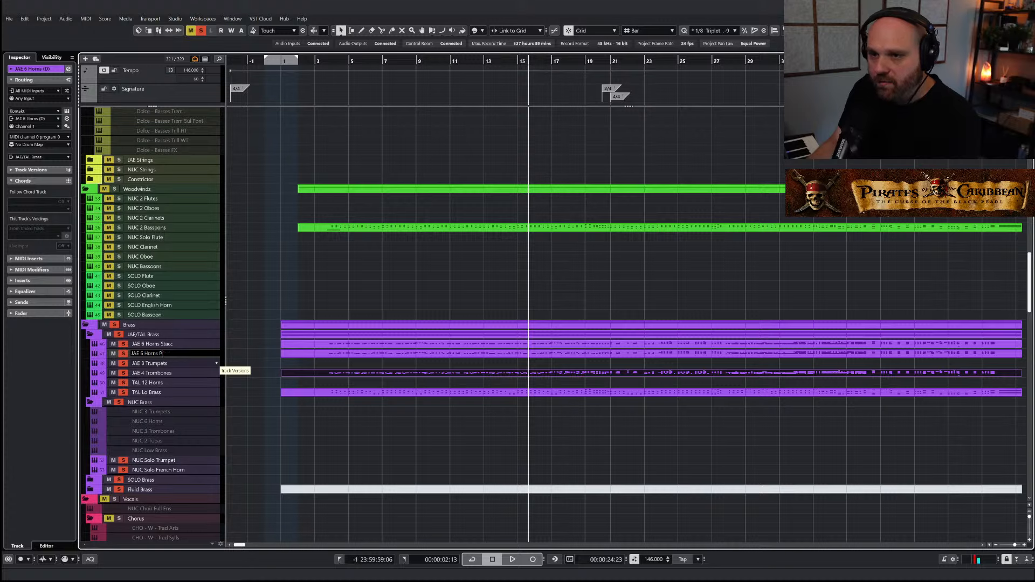
pyautogui.write('ortato')
pyautogui.press('Return')
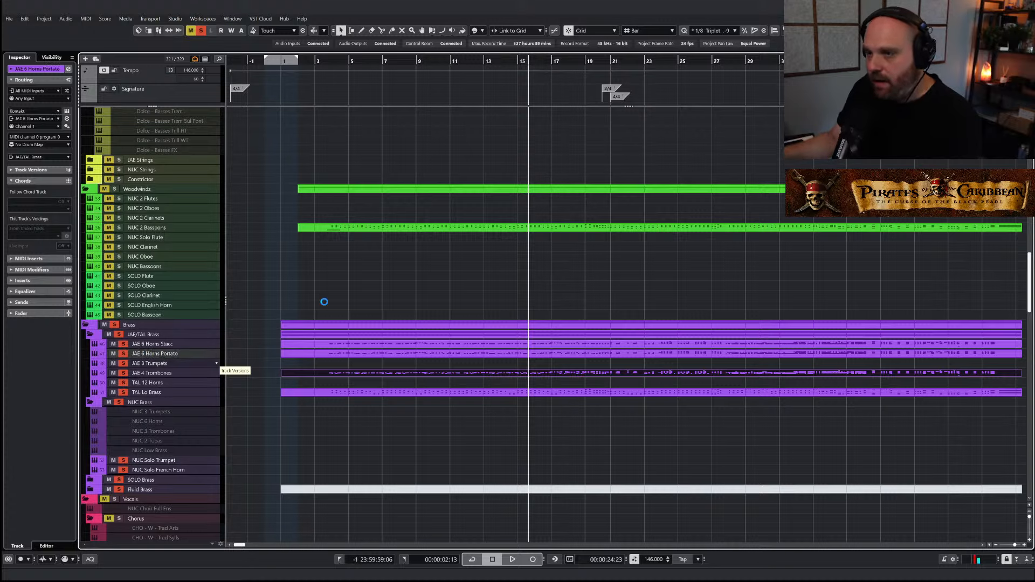
# Set the JAE 6 Horns Portato instrument to the Portato articulation and open its part in the Key Editor
pyautogui.click(373, 198)
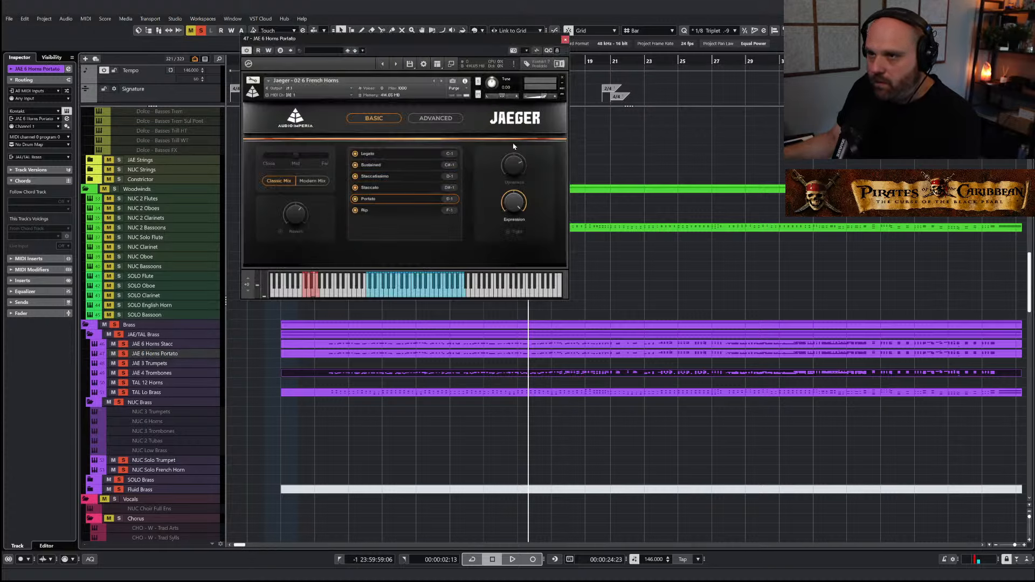
pyautogui.click(565, 40)
pyautogui.click(354, 352)
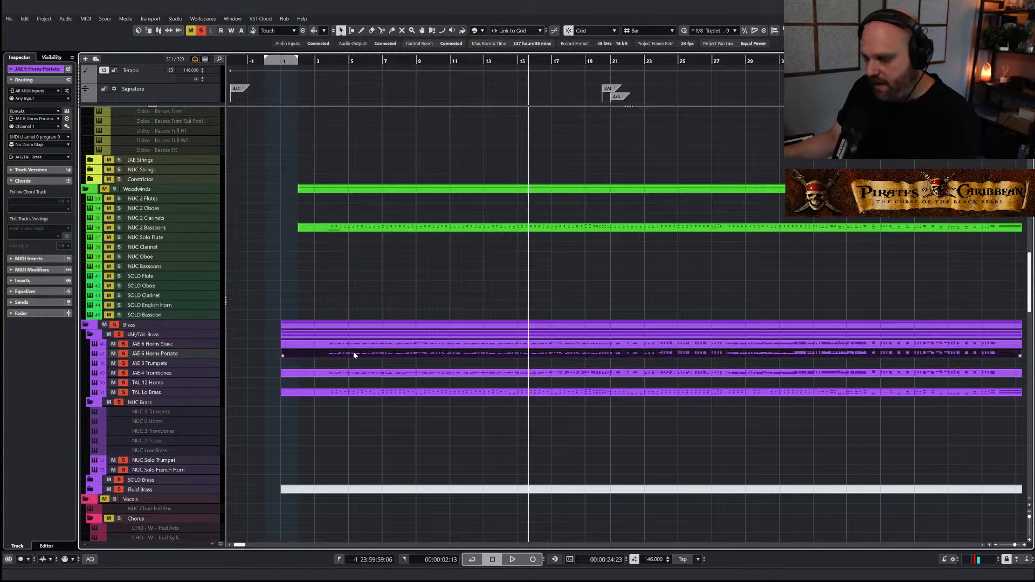
pyautogui.doubleClick(353, 352)
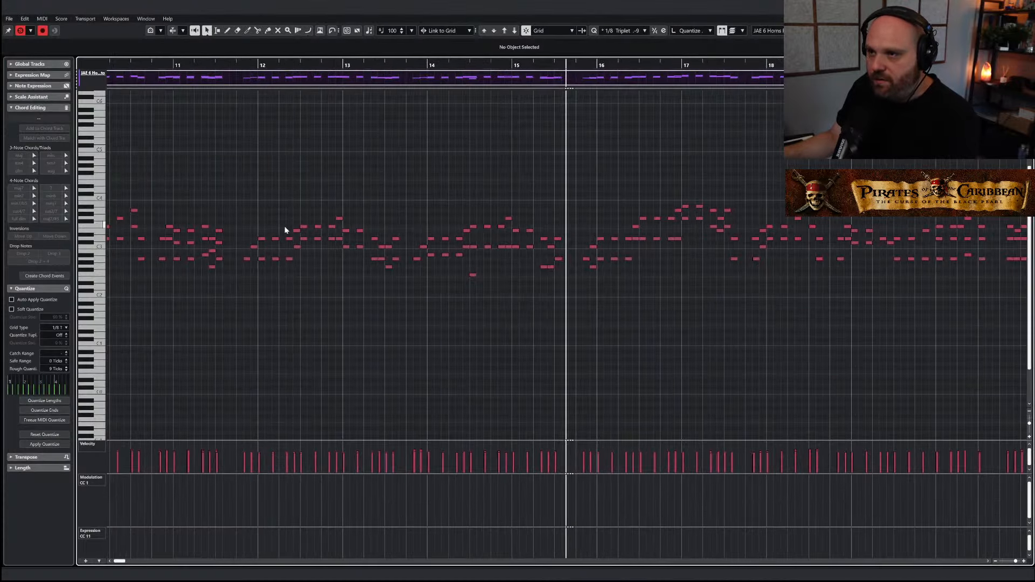
# Select all JAE 6 Horns Portato notes, then examine the lengths of individual notes around bar 4
pyautogui.press('g')
pyautogui.press('g')
pyautogui.press('g')
pyautogui.press('g')
pyautogui.press('g')
pyautogui.moveTo(869, 309); pyautogui.dragTo(157, 125)
pyautogui.scroll(6, 148, 264)
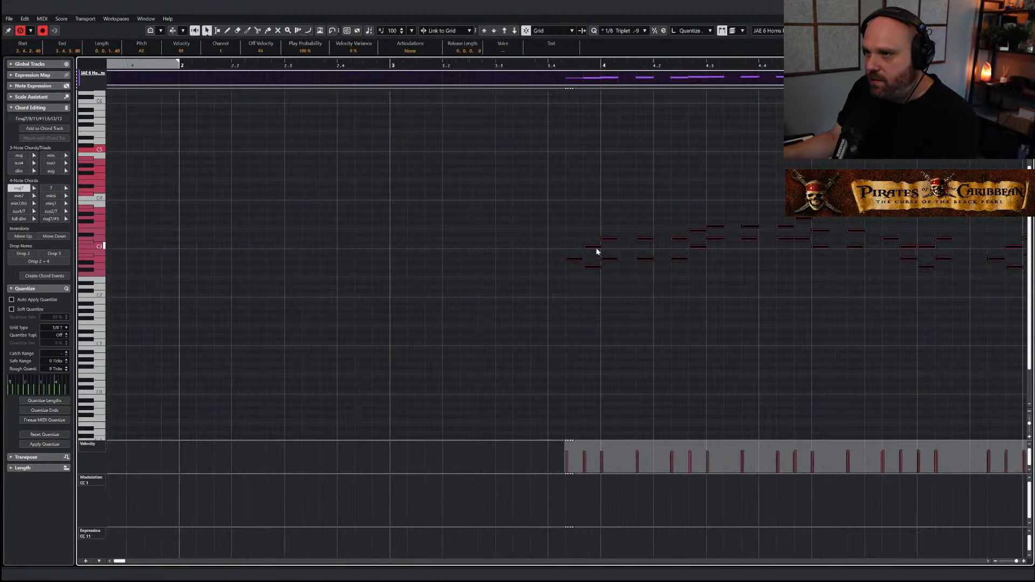
pyautogui.click(596, 252)
pyautogui.click(605, 239)
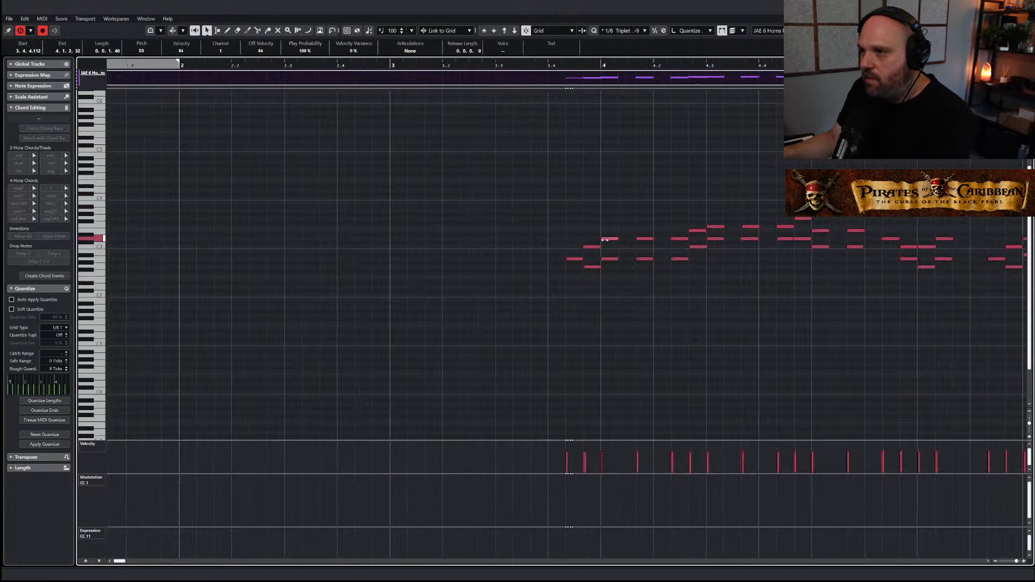
pyautogui.press('q')
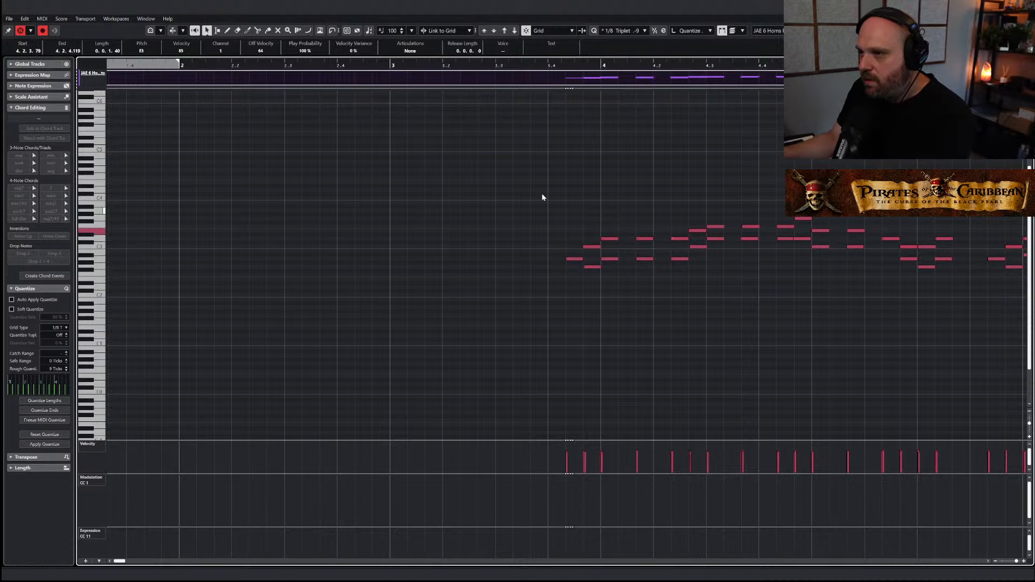
# Clear the note selection around bar 4 and play the horn portato part from just before that bar
pyautogui.moveTo(522, 187); pyautogui.dragTo(796, 307)
pyautogui.click(522, 285)
pyautogui.press('g')
pyautogui.press('g')
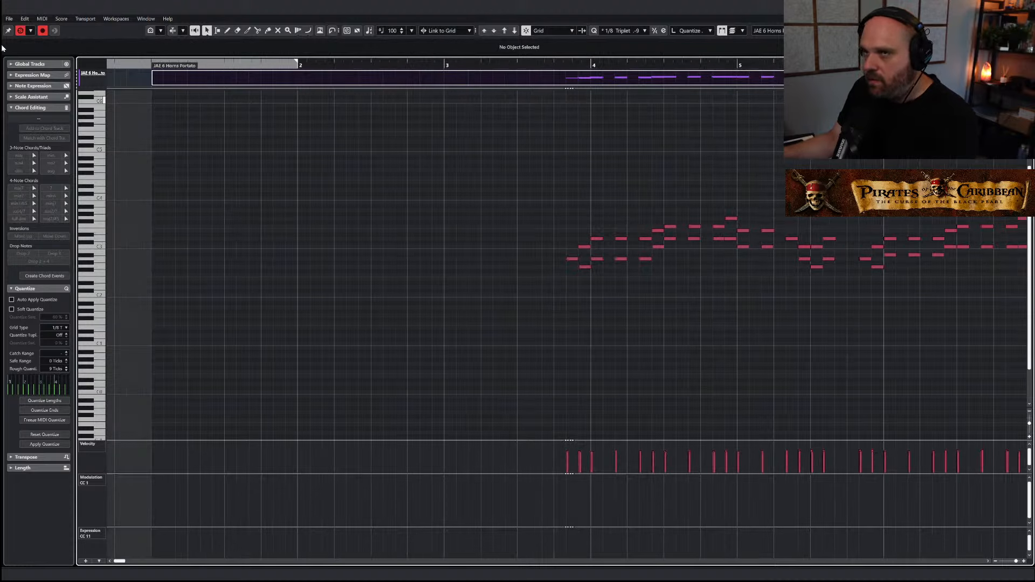
pyautogui.click(566, 65)
pyautogui.press('space')
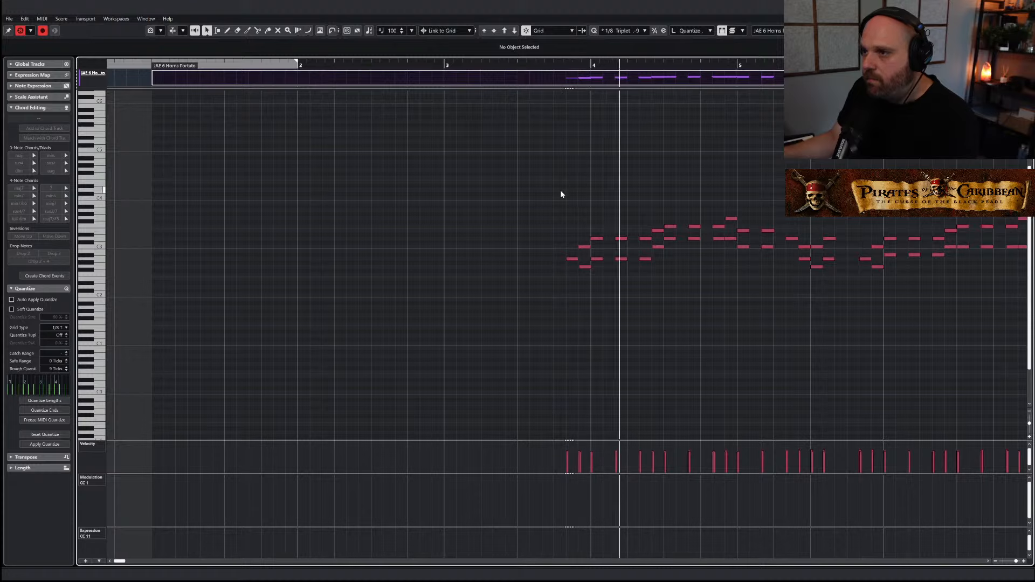
# Select the portato horn notes from just before bar 4 to about bar 13, lengthen them slightly, and close the Key Editor
pyautogui.moveTo(545, 192); pyautogui.dragTo(857, 299)
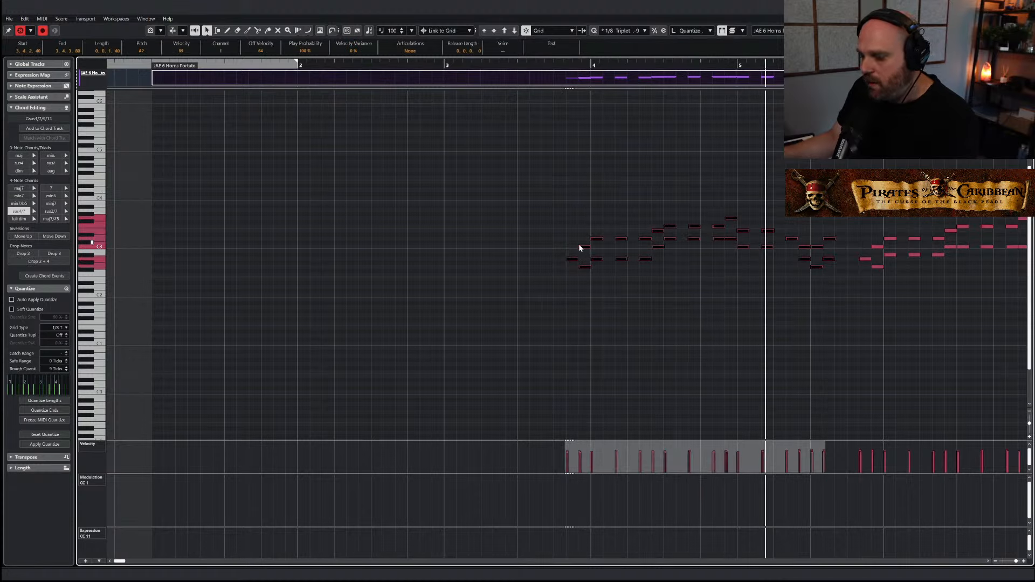
pyautogui.press('g')
pyautogui.press('g')
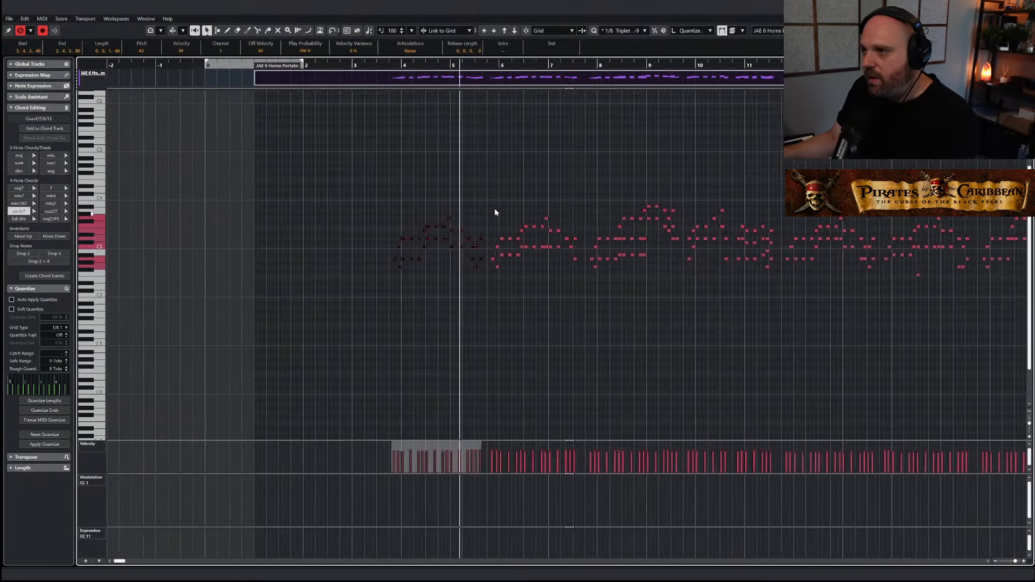
pyautogui.moveTo(419, 204); pyautogui.dragTo(694, 294)
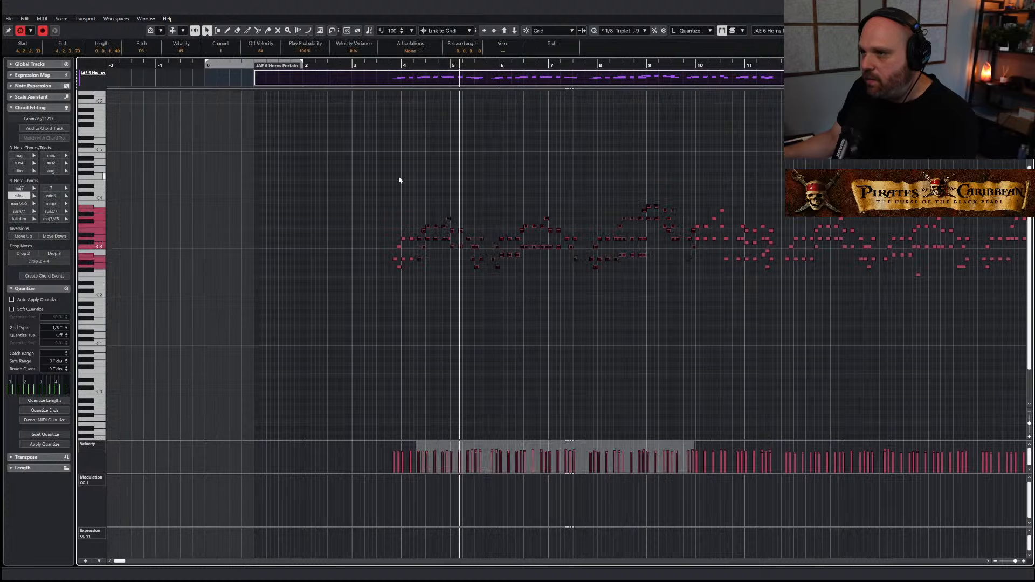
pyautogui.moveTo(356, 175); pyautogui.dragTo(888, 301)
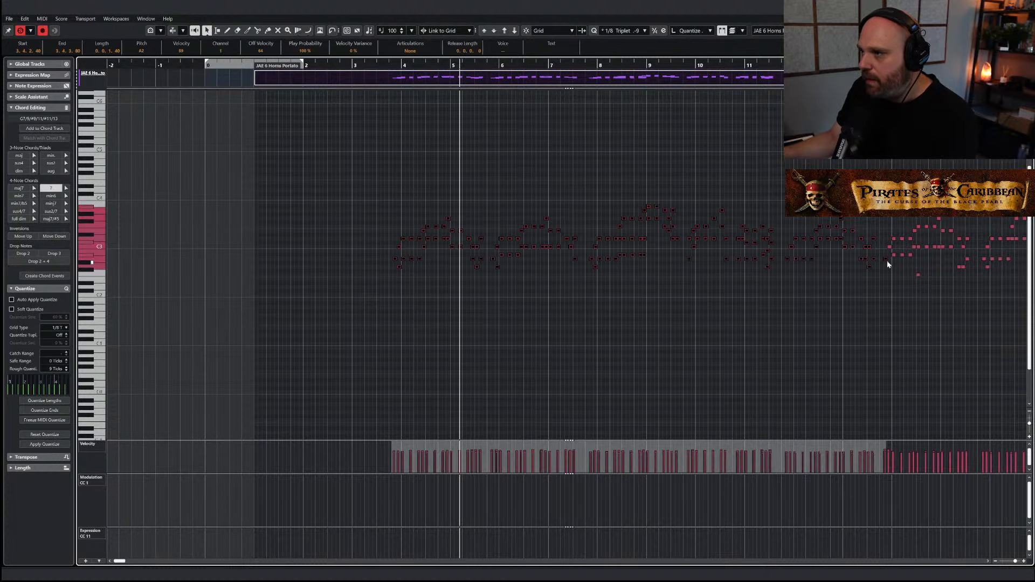
pyautogui.press('h')
pyautogui.press('h')
pyautogui.press('h')
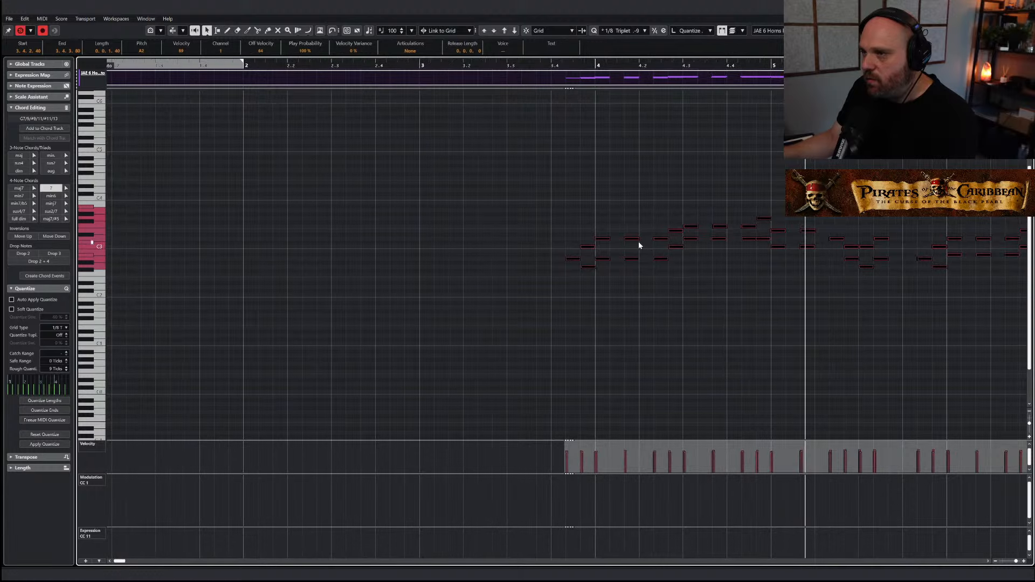
pyautogui.moveTo(638, 241); pyautogui.dragTo(642, 239)
pyautogui.press('Escape')
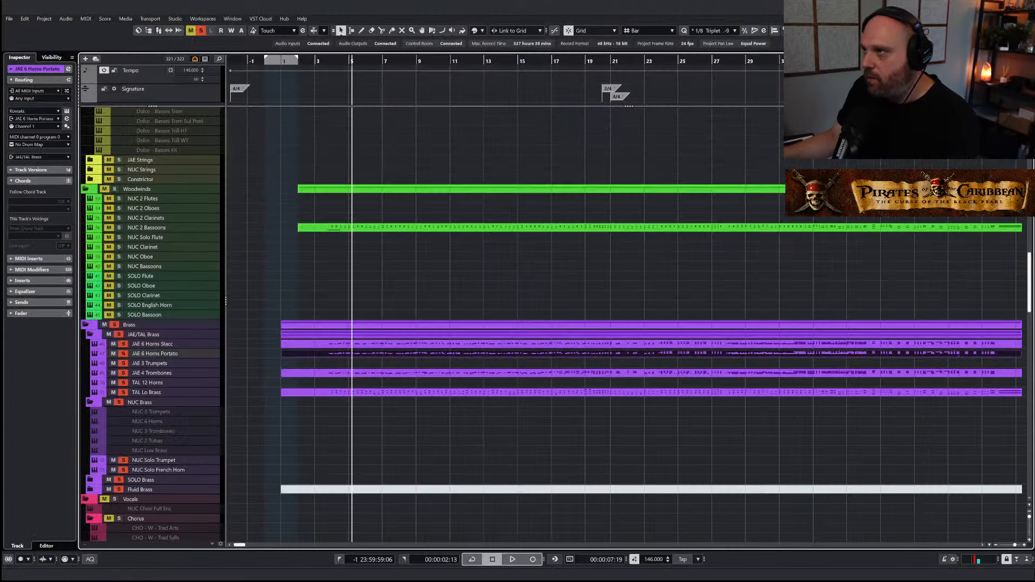
# Play the soloed Brass folder with both horn tracks sounding and stop after a few bars
pyautogui.hotkey('alt', 'F3')
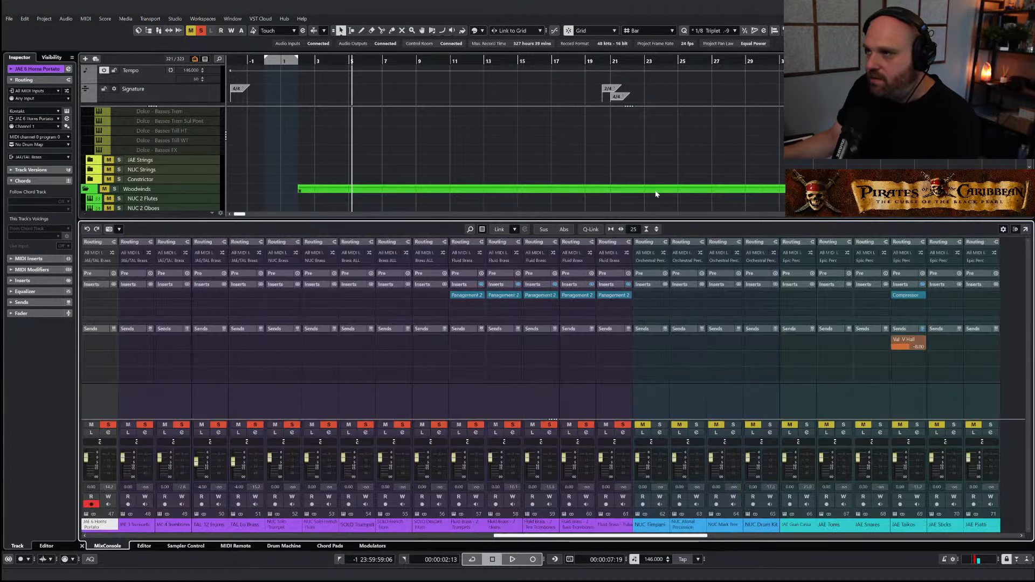
pyautogui.press('space')
pyautogui.hotkey('alt', 'F3')
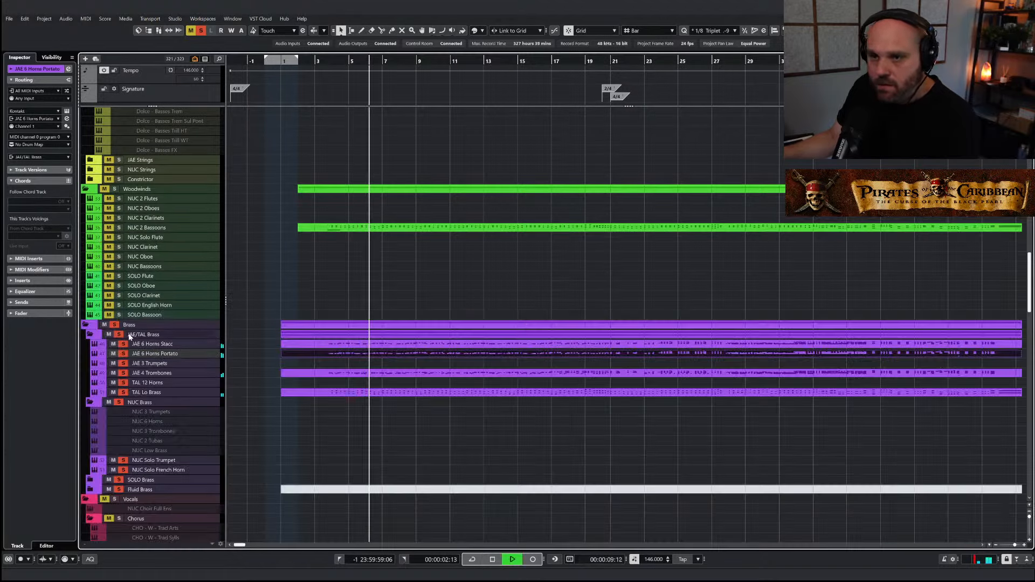
pyautogui.press('space')
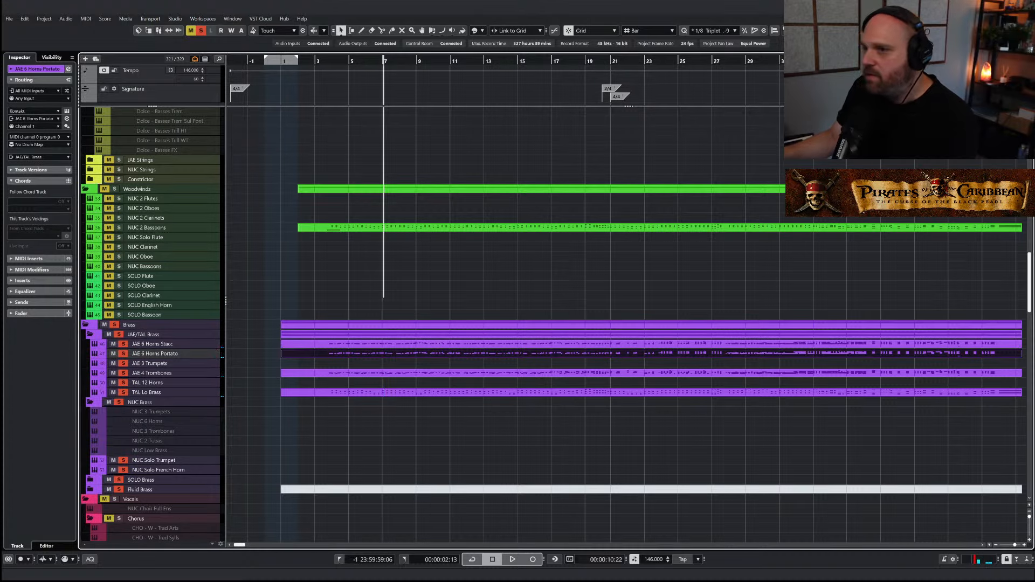
# Lower the JAE 6 Horns Portato channel to about -8.6 dB in the MixConsole, toggling its mute during playback to compare
pyautogui.hotkey('alt', 'F3')
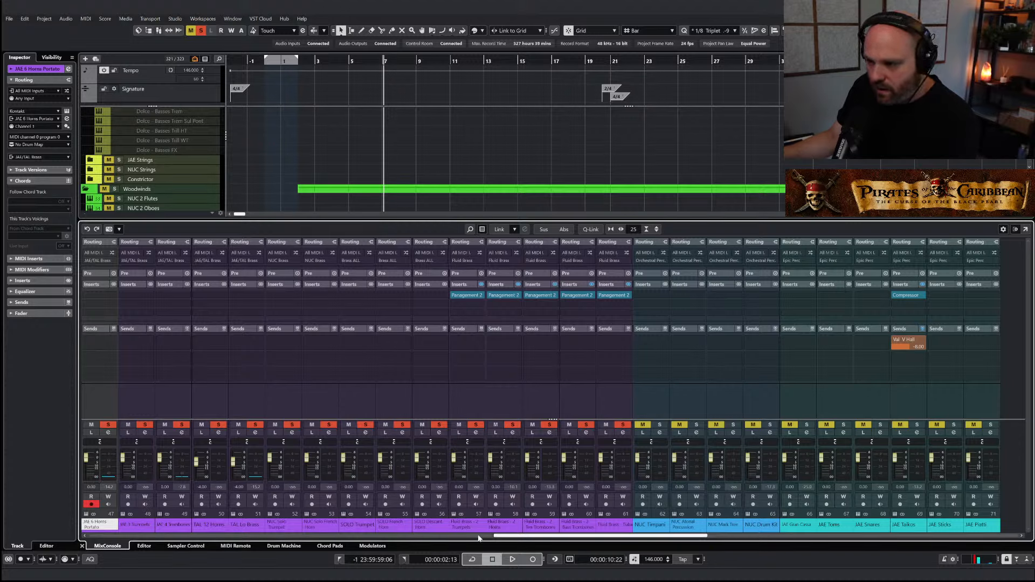
pyautogui.hscroll(-3, 478, 534)
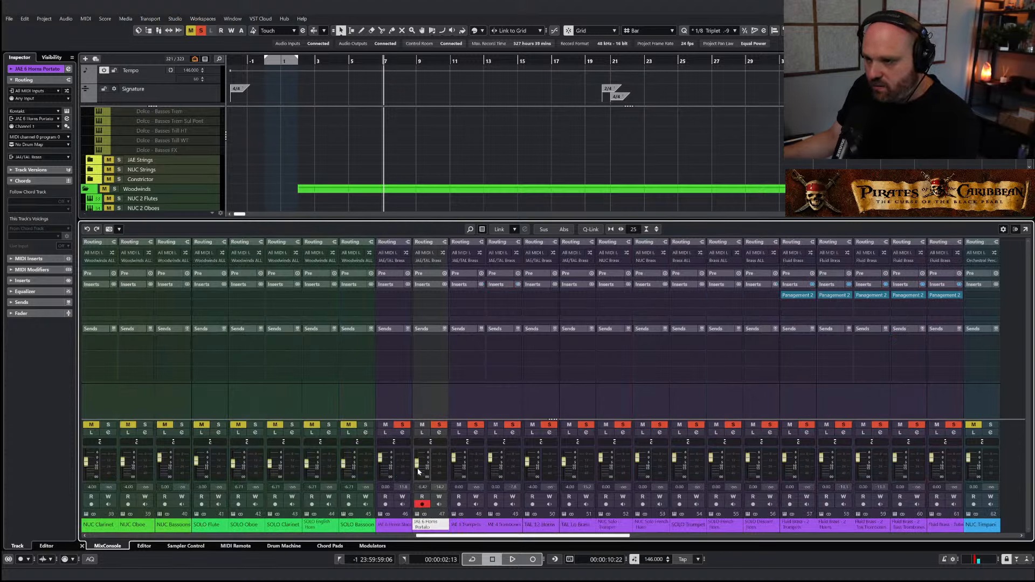
pyautogui.press('space')
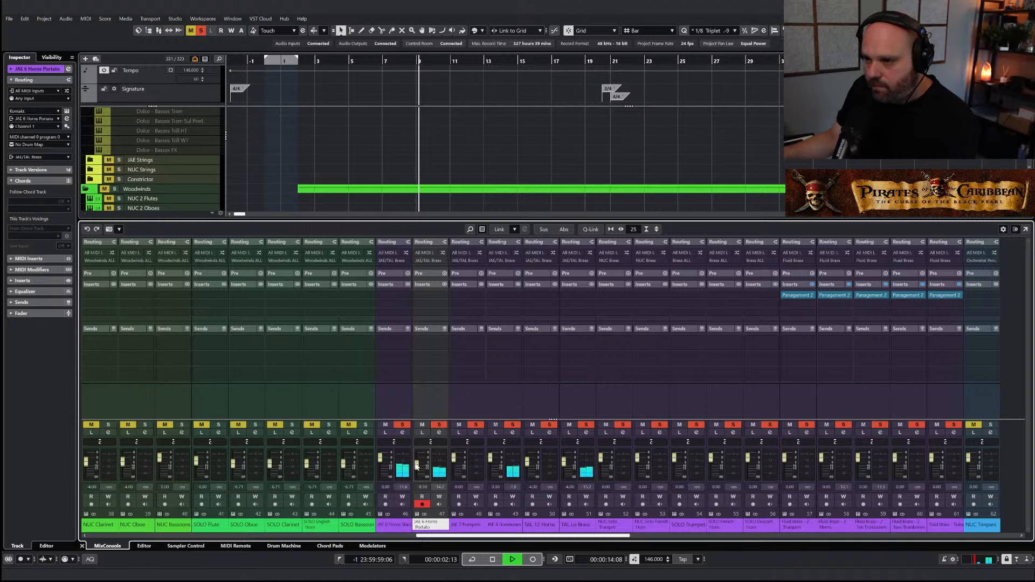
pyautogui.click(421, 426)
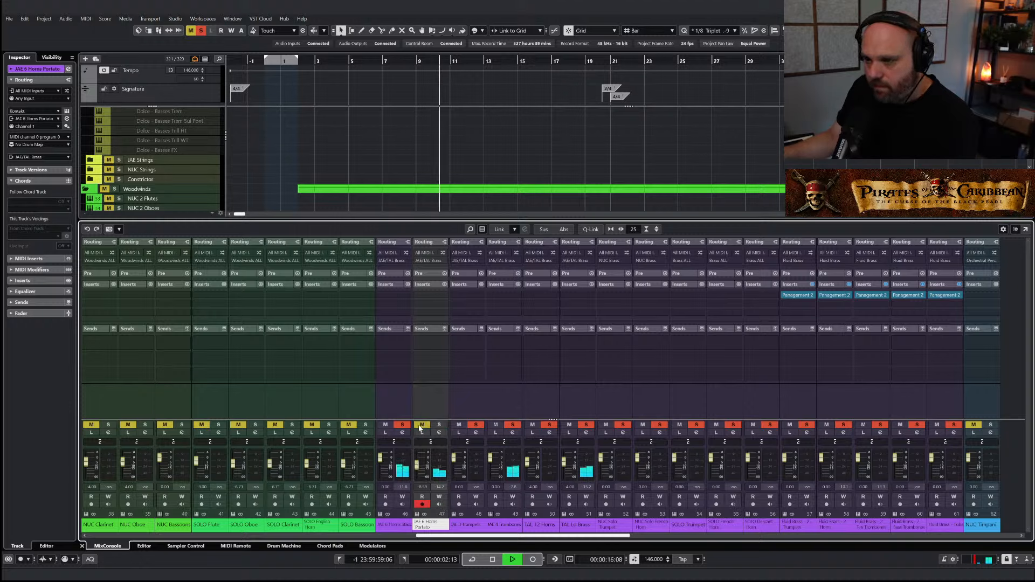
pyautogui.click(421, 425)
pyautogui.press('space')
# Replay from about bar 3, raise the JAE 6 Horns Portato level to about -6.4 dB with mute comparisons, and close the MixConsole
pyautogui.click(311, 60)
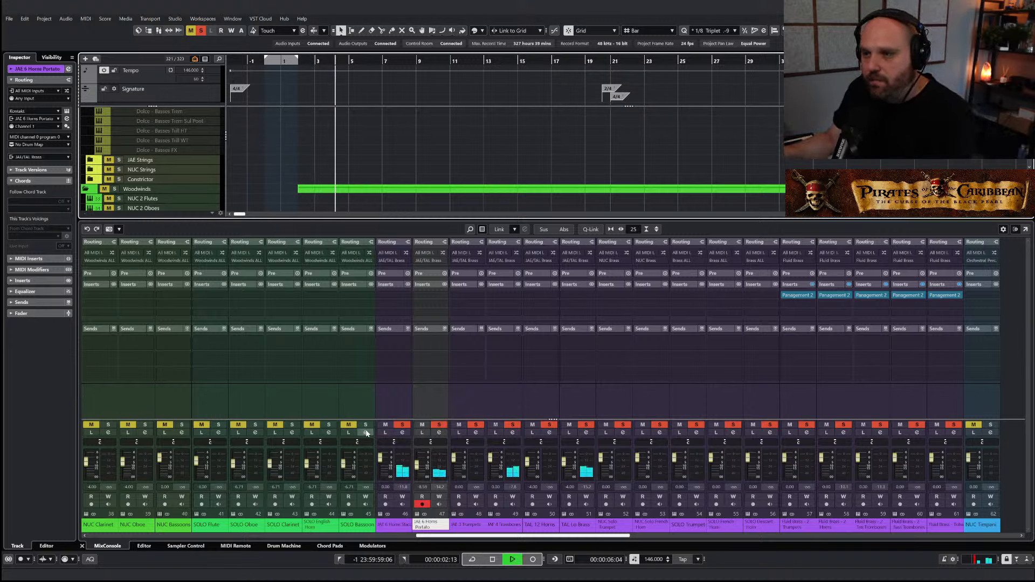
pyautogui.click(419, 425)
pyautogui.click(421, 425)
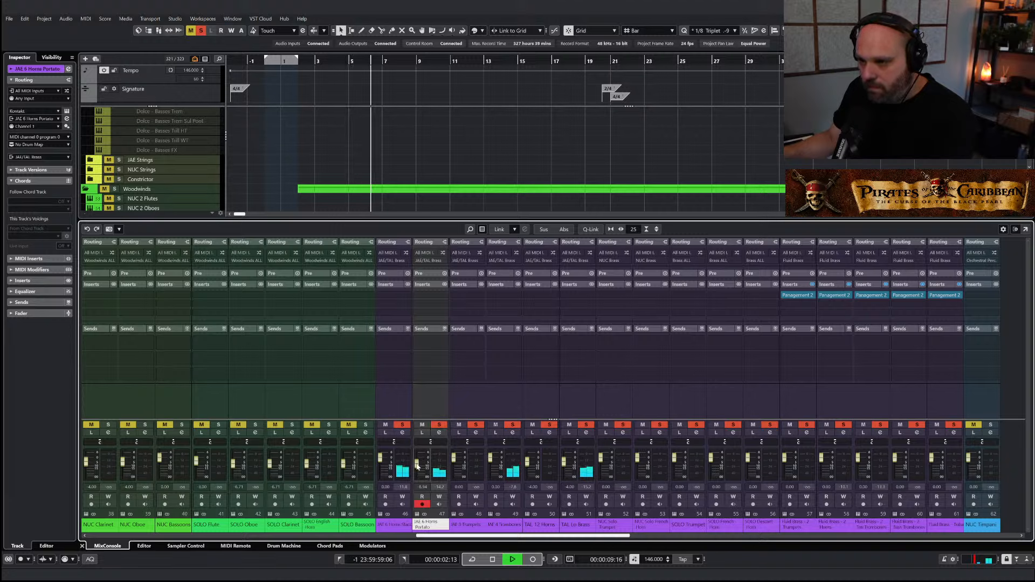
pyautogui.click(422, 425)
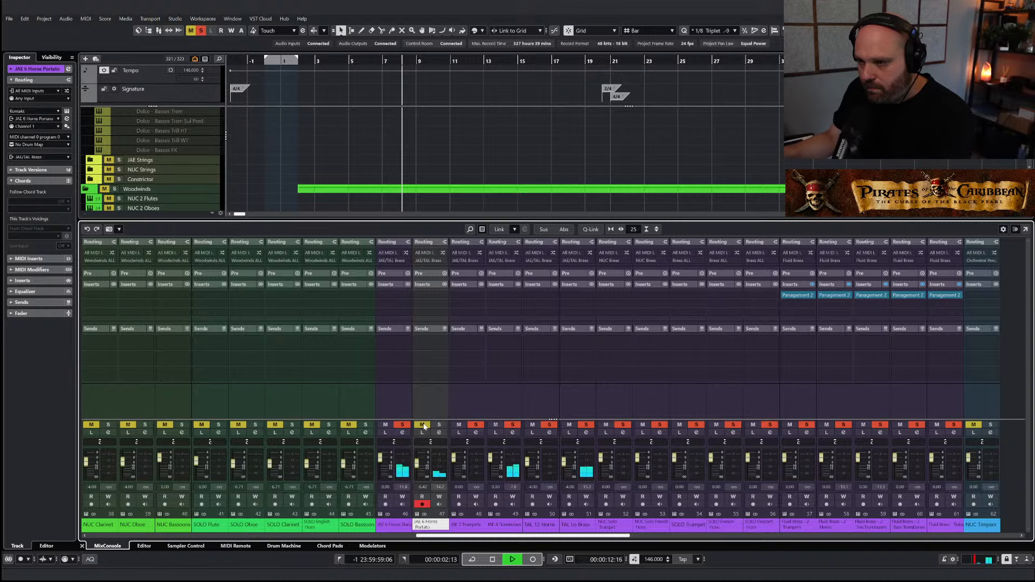
pyautogui.click(423, 426)
pyautogui.press('space')
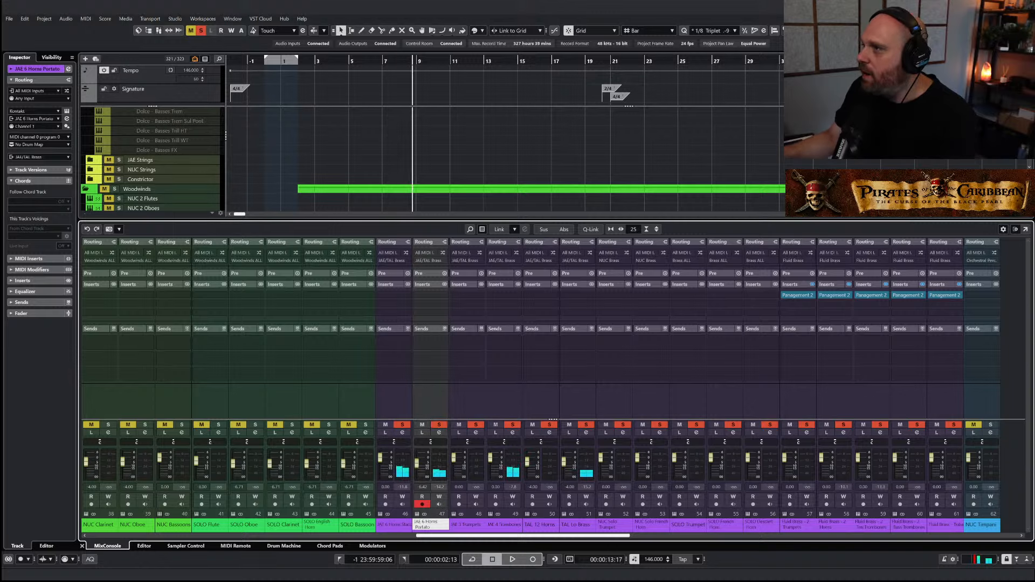
pyautogui.hotkey('ctrl', 'alt', 'e')
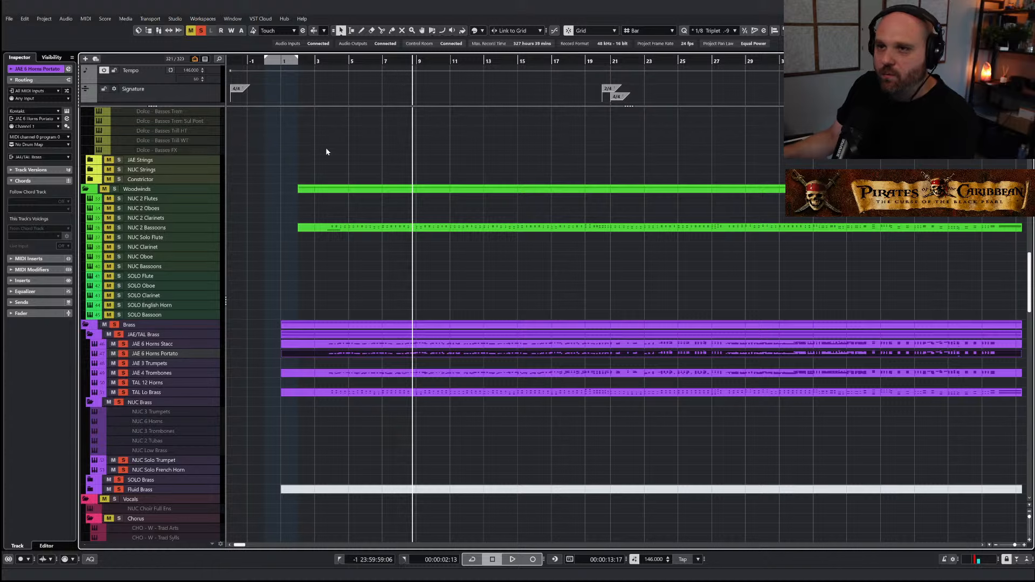
# Clear all solos, play the full arrangement from bar 1, and solo the JAE 6 Horns Stacc and JAE 4 Trombones tracks
pyautogui.click(198, 32)
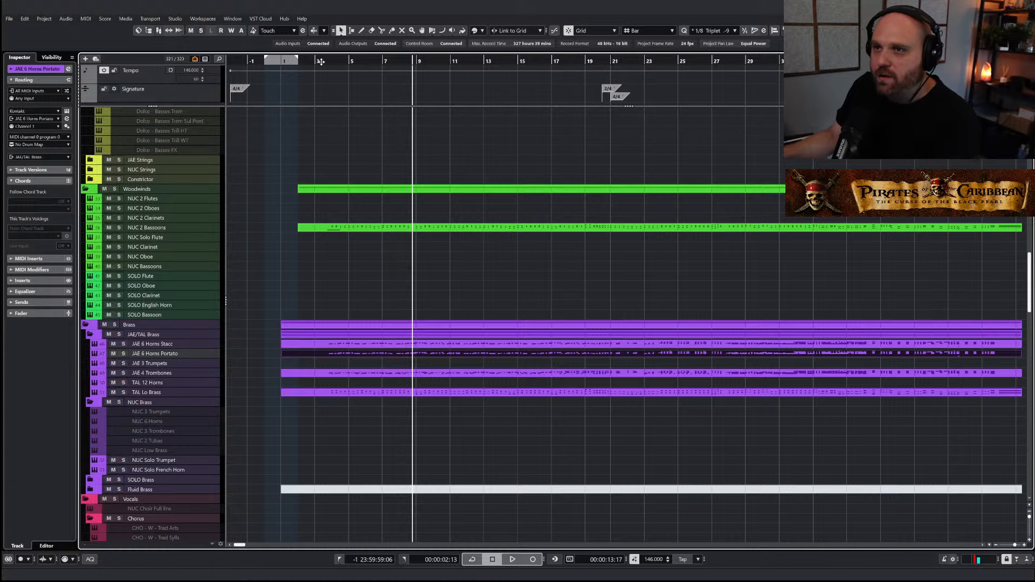
pyautogui.click(281, 60)
pyautogui.press('space')
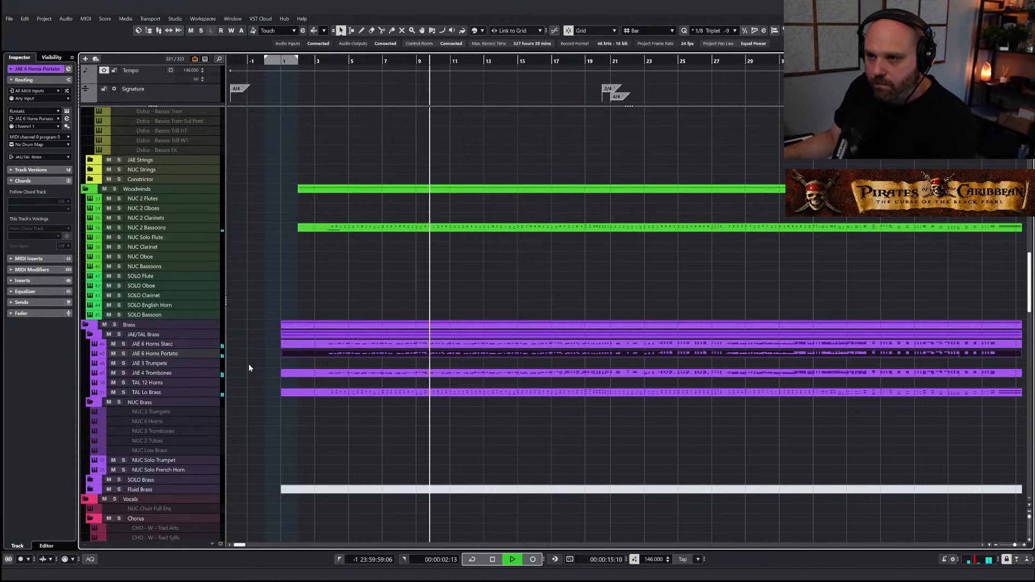
pyautogui.click(123, 344)
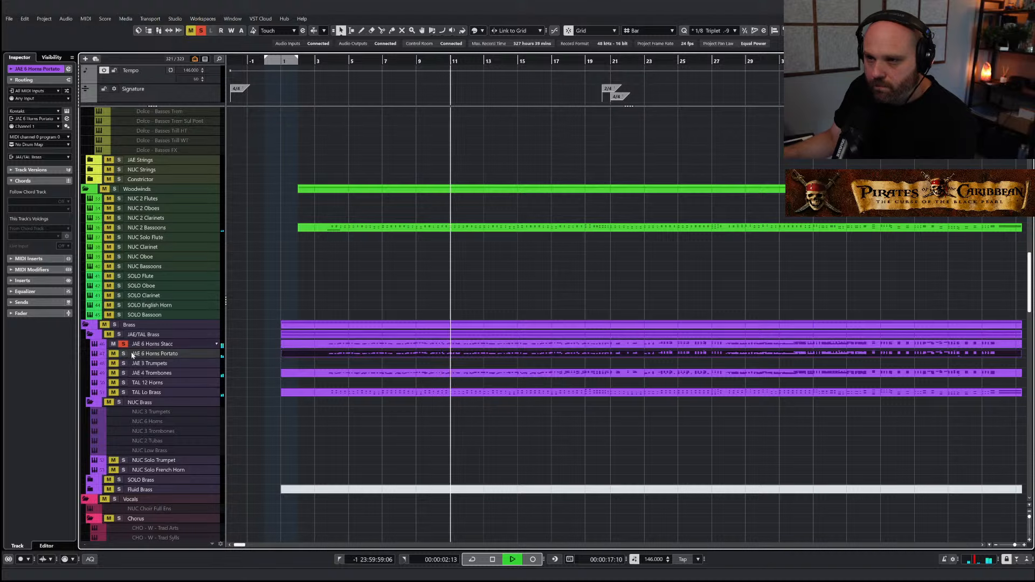
# Scale down the velocities of all notes in the JAE 4 Trombones part and close the Key Editor
pyautogui.doubleClick(329, 372)
pyautogui.rightClick(296, 351)
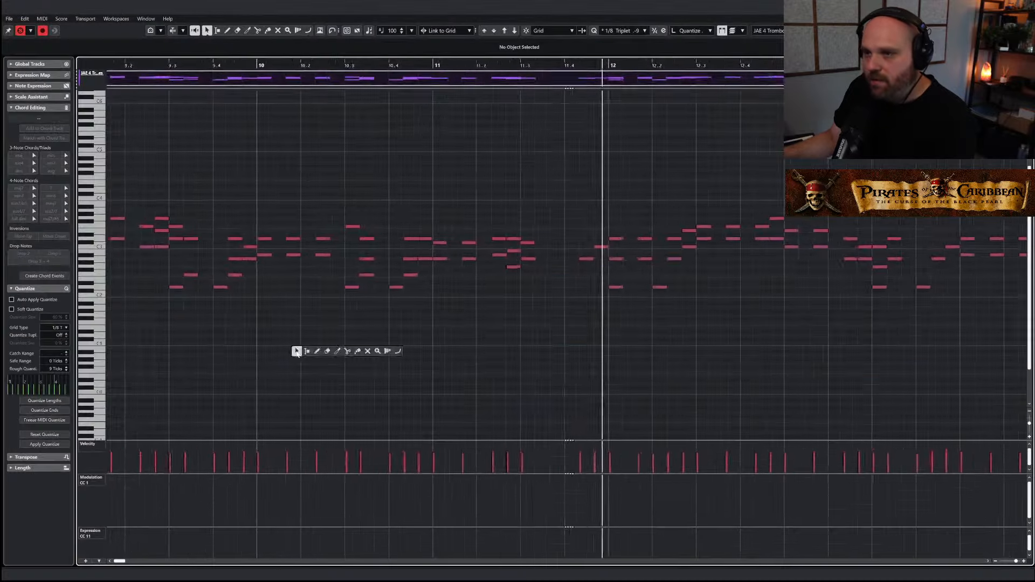
pyautogui.click(296, 352)
pyautogui.press('g')
pyautogui.press('g')
pyautogui.press('g')
pyautogui.press('g')
pyautogui.press('g')
pyautogui.press('g')
pyautogui.press('g')
pyautogui.press('g')
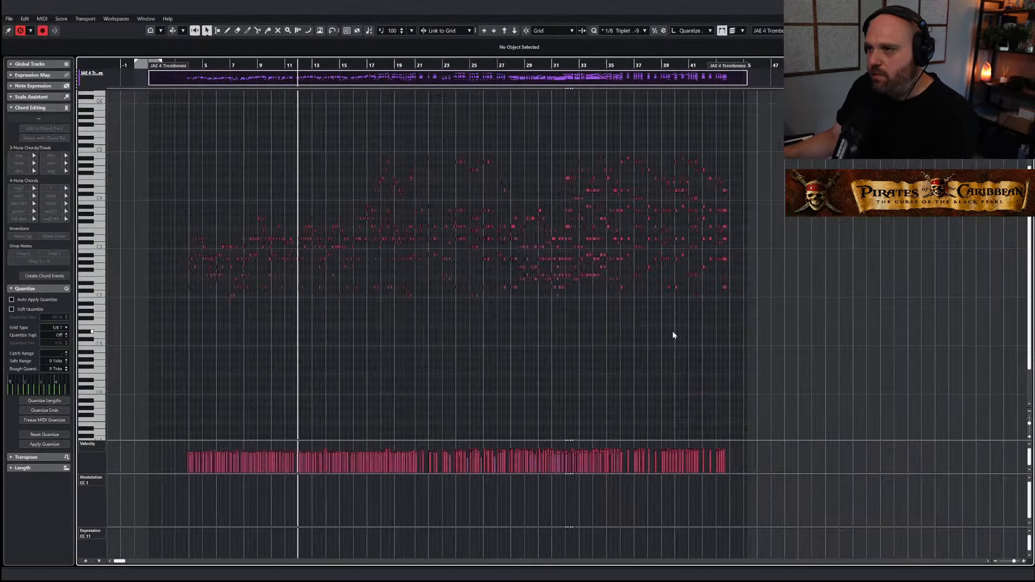
pyautogui.press('g')
pyautogui.moveTo(769, 324); pyautogui.dragTo(219, 142)
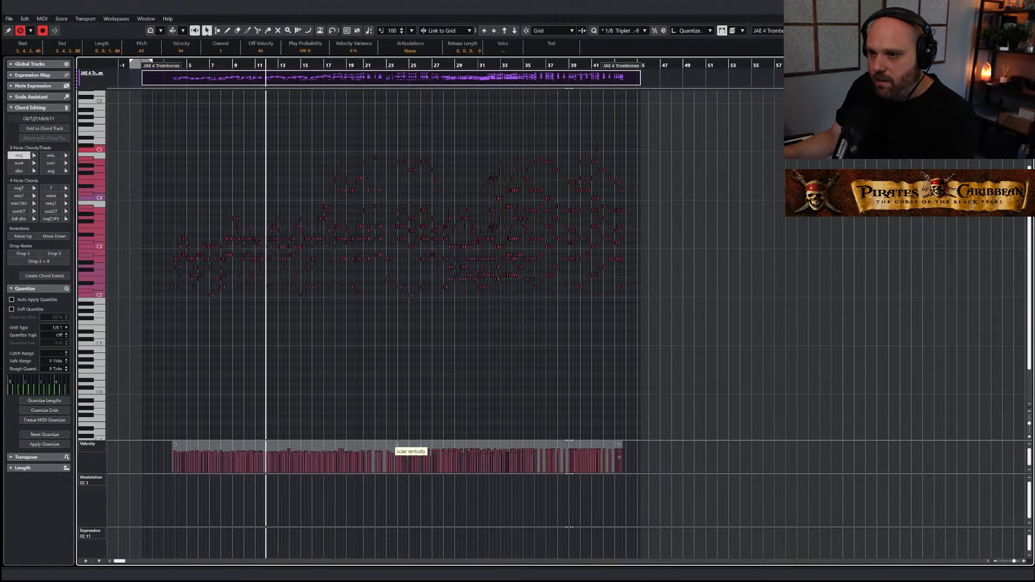
pyautogui.moveTo(397, 444); pyautogui.dragTo(396, 457)
pyautogui.click(318, 372)
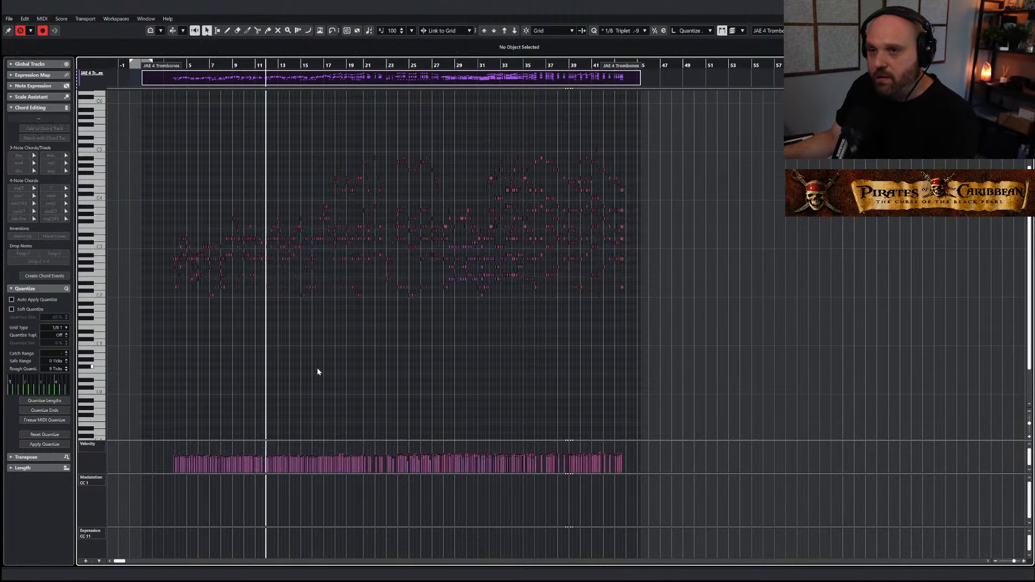
pyautogui.press('Escape')
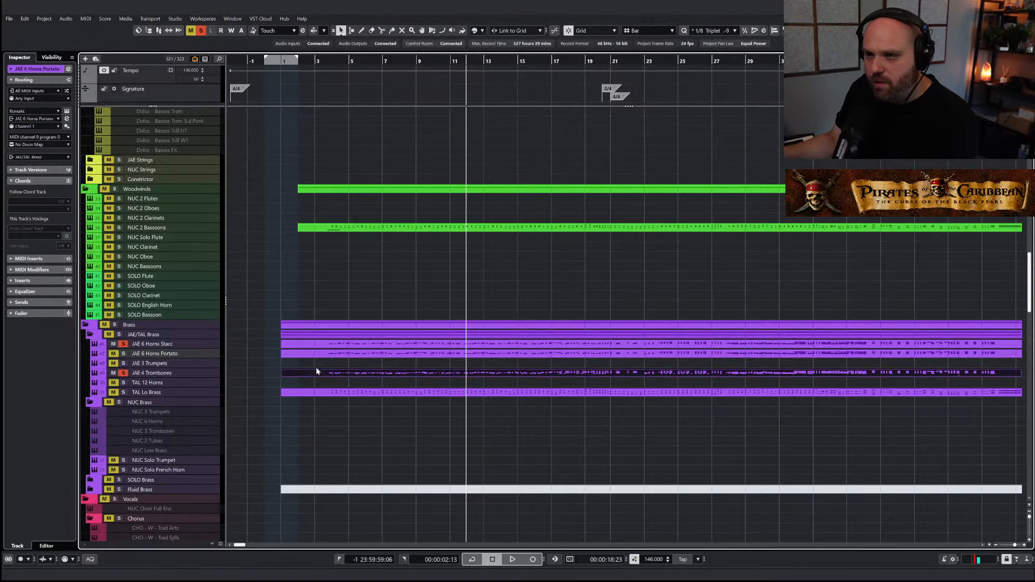
# Play the soloed staccato horns and trombones together, stop, and open and dismiss the JAE 4 Trombones track's options
pyautogui.press('space')
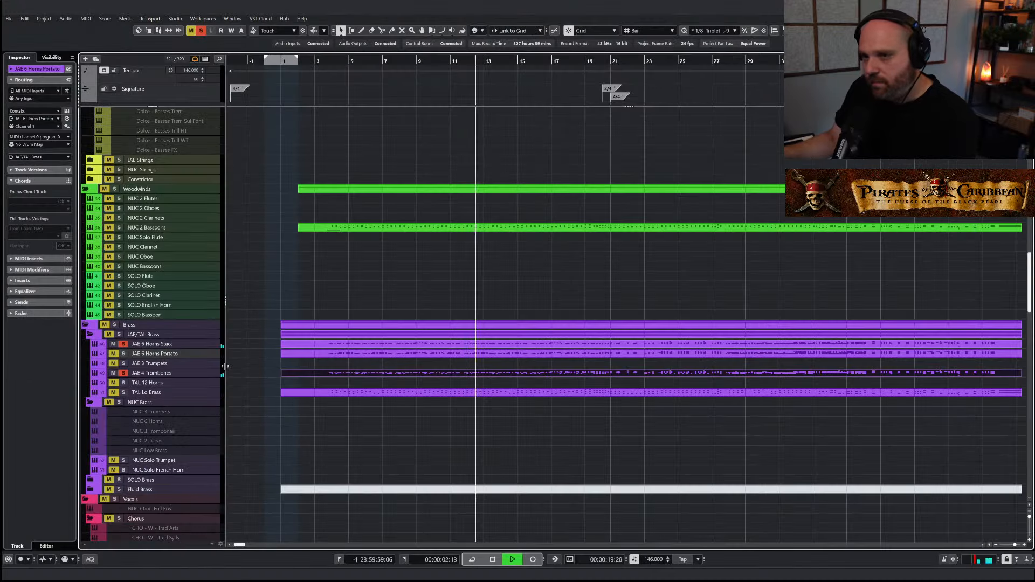
pyautogui.press('space')
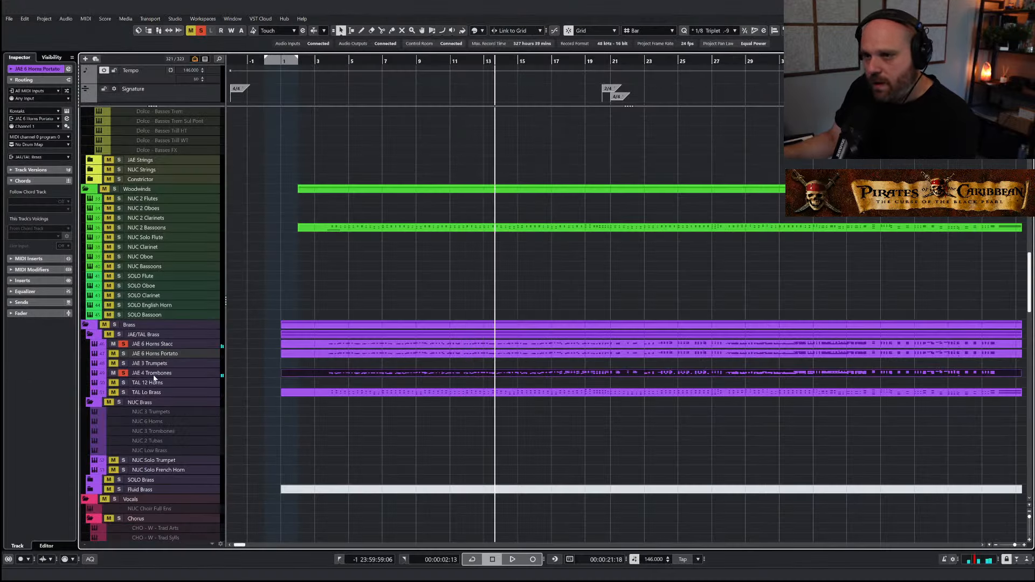
pyautogui.rightClick(155, 373)
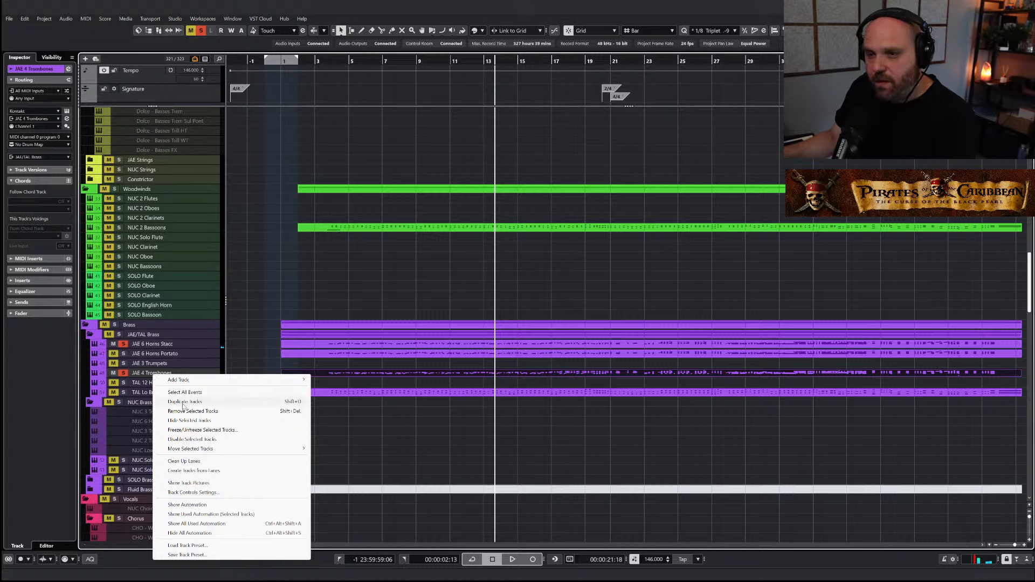
pyautogui.press('Escape')
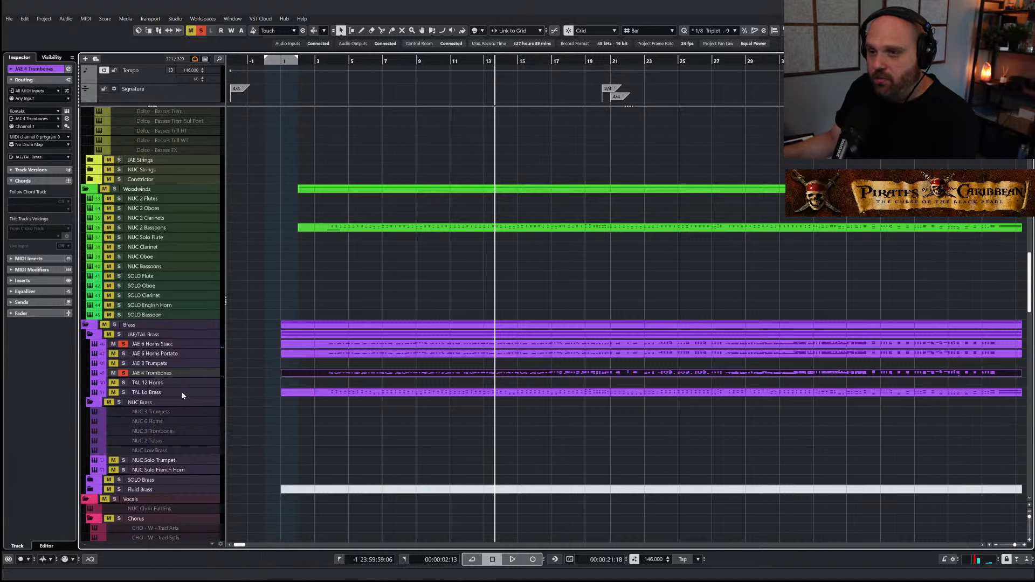
# Duplicate the JAE 4 Trombones track with its part and rename the copy POS 2 Trombones
pyautogui.hotkey('ctrl', 'shift', 'd')
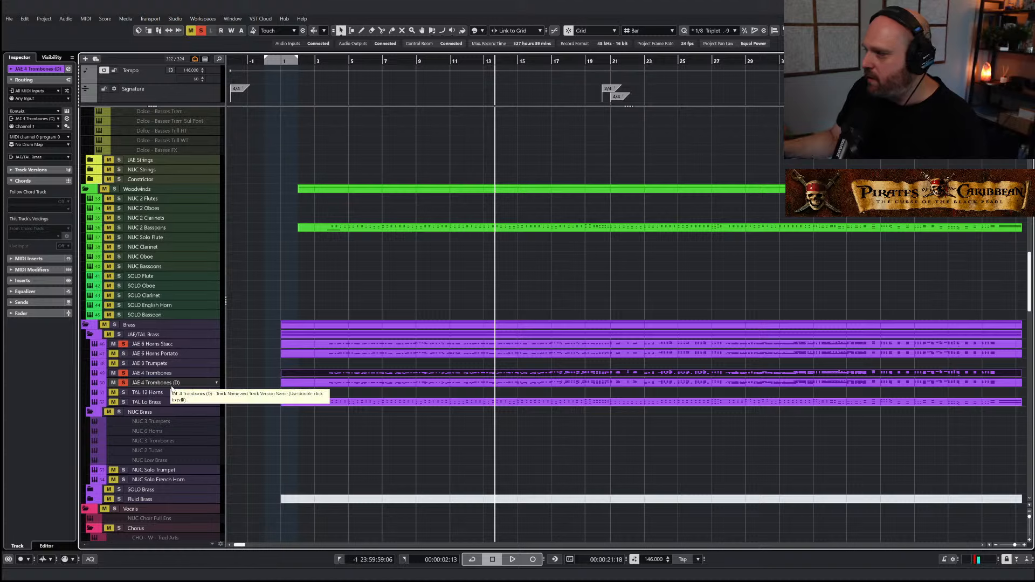
pyautogui.doubleClick(171, 383)
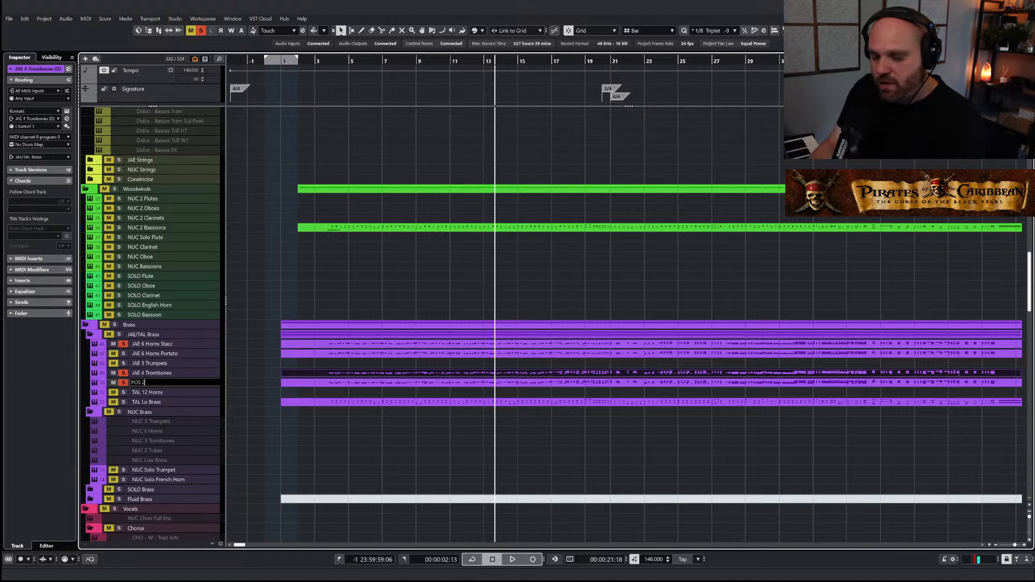
pyautogui.write('POS 2 Trombones')
pyautogui.press('Return')
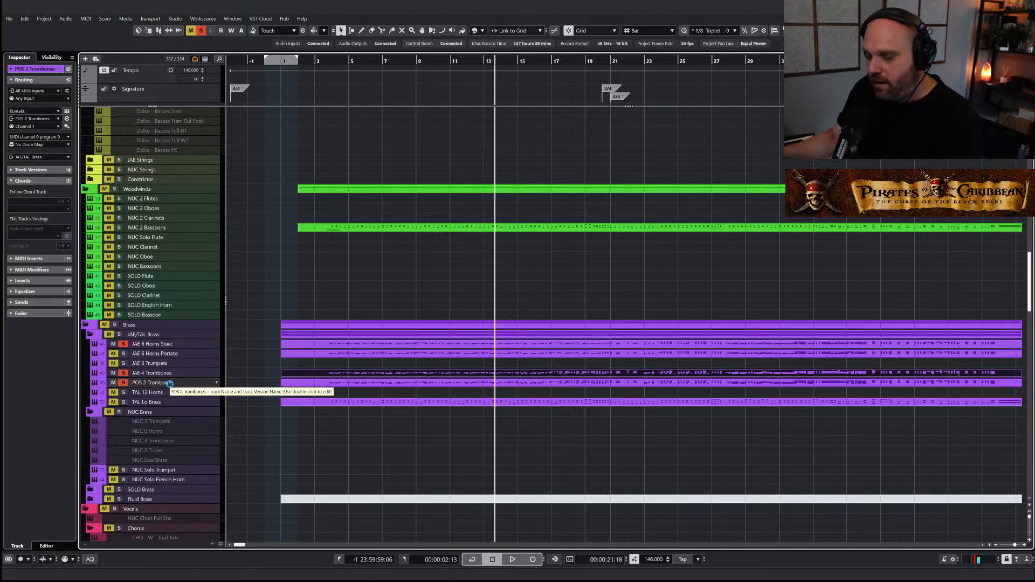
# Replace the POS 2 Trombones Kontakt instrument with Poseidon's 01 2 Tenor Trombones - Core Articulations, select Staccatissimo, and close the instrument
pyautogui.press('e')
pyautogui.click(450, 64)
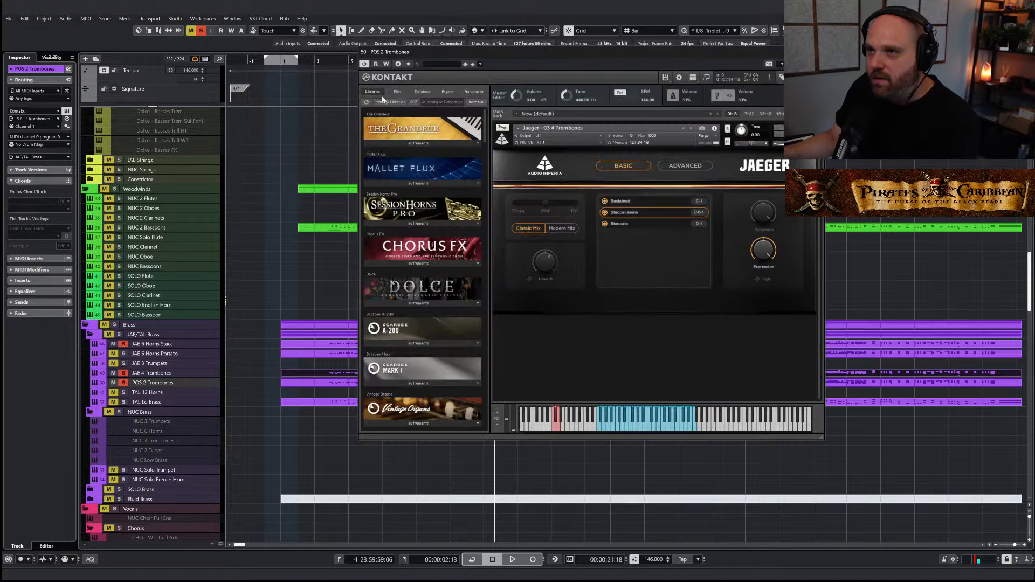
pyautogui.click(435, 102)
pyautogui.write('pos')
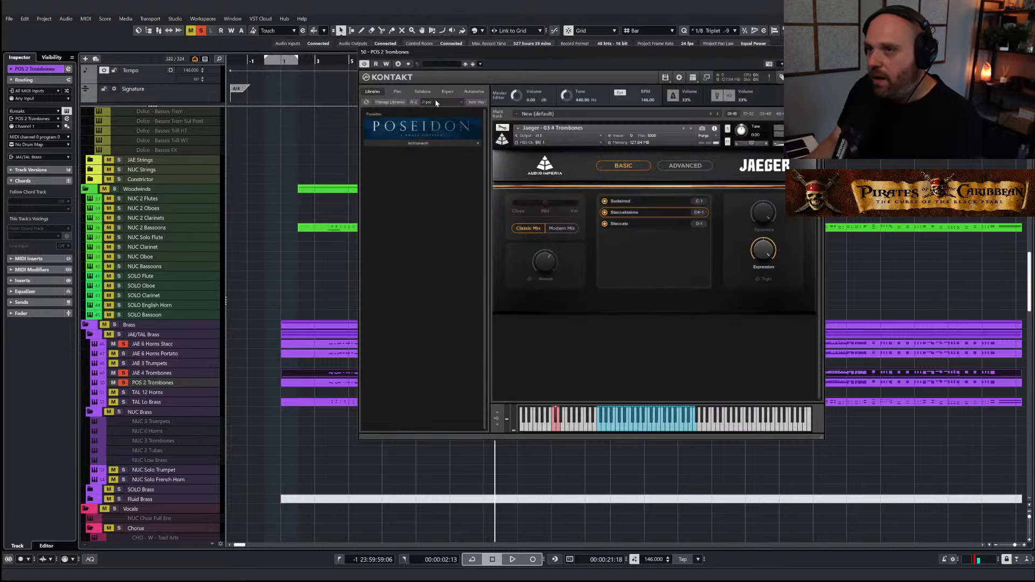
pyautogui.click(411, 142)
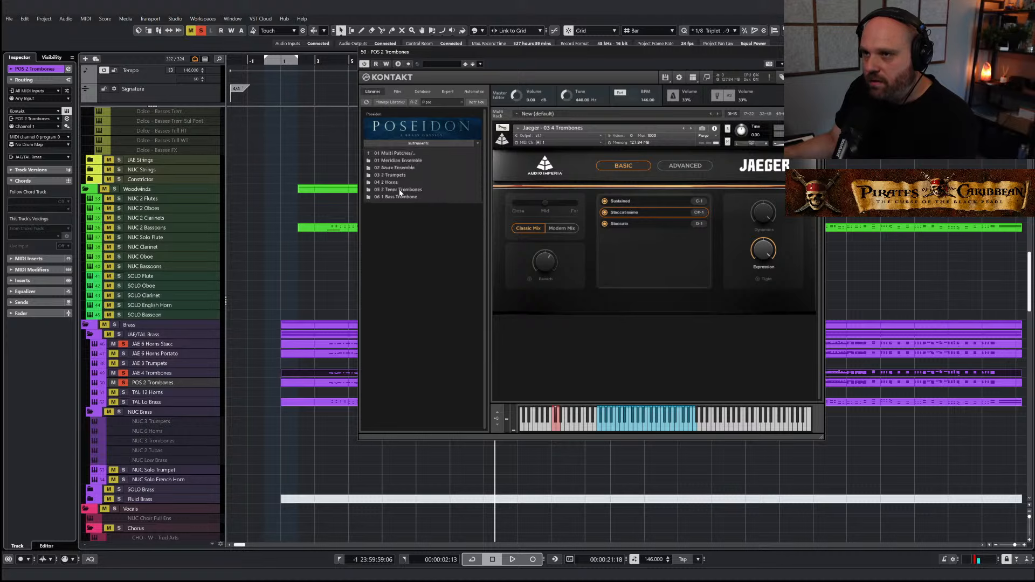
pyautogui.doubleClick(400, 189)
pyautogui.moveTo(425, 161); pyautogui.dragTo(588, 192)
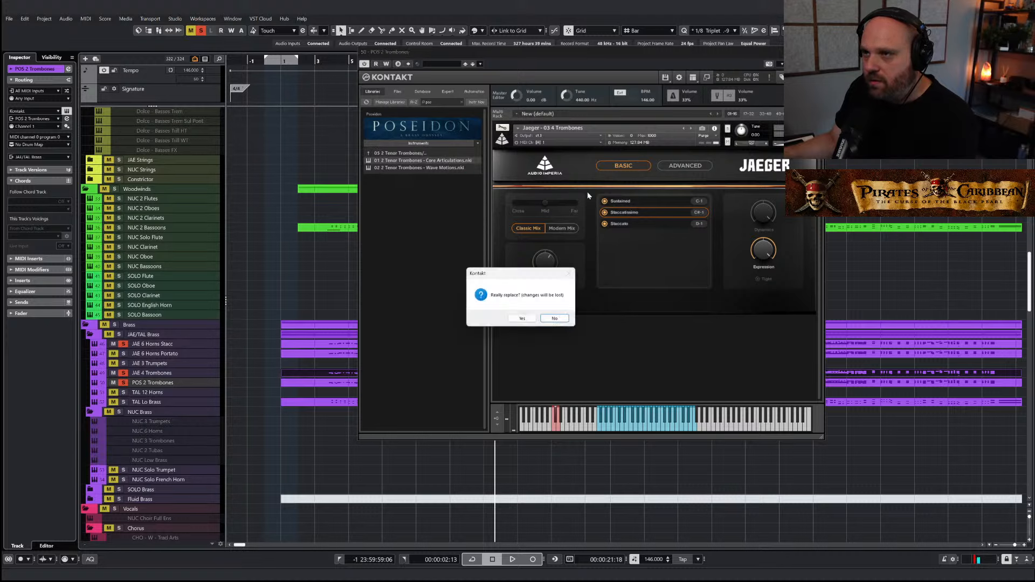
pyautogui.click(524, 319)
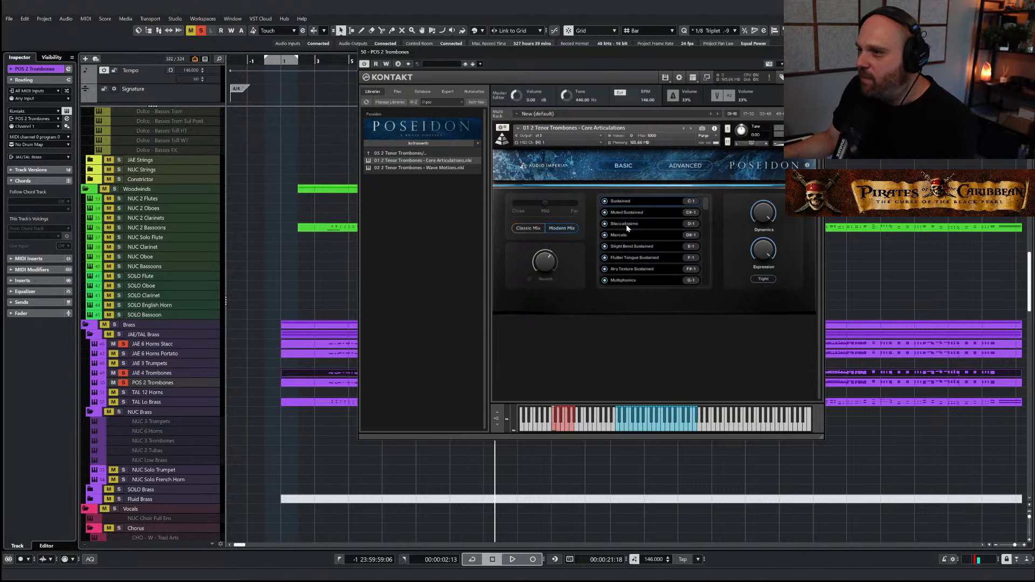
pyautogui.click(628, 225)
pyautogui.hotkey('ctrl', 'w')
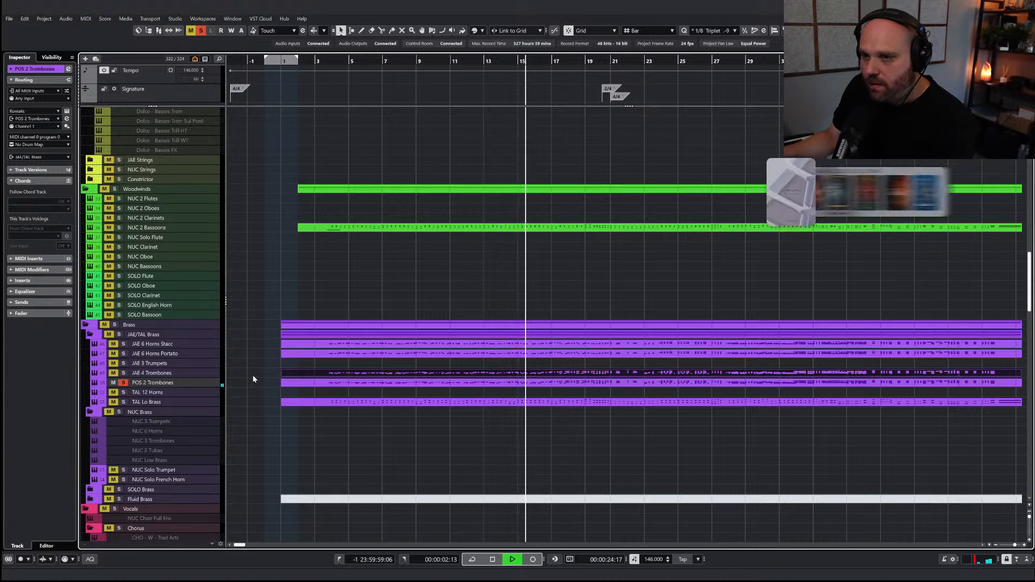
# Play the soloed JAE 4 and POS 2 Trombones from about bar 4, slightly lower the POS 2 Trombones level, and clear both solos
pyautogui.click(123, 373)
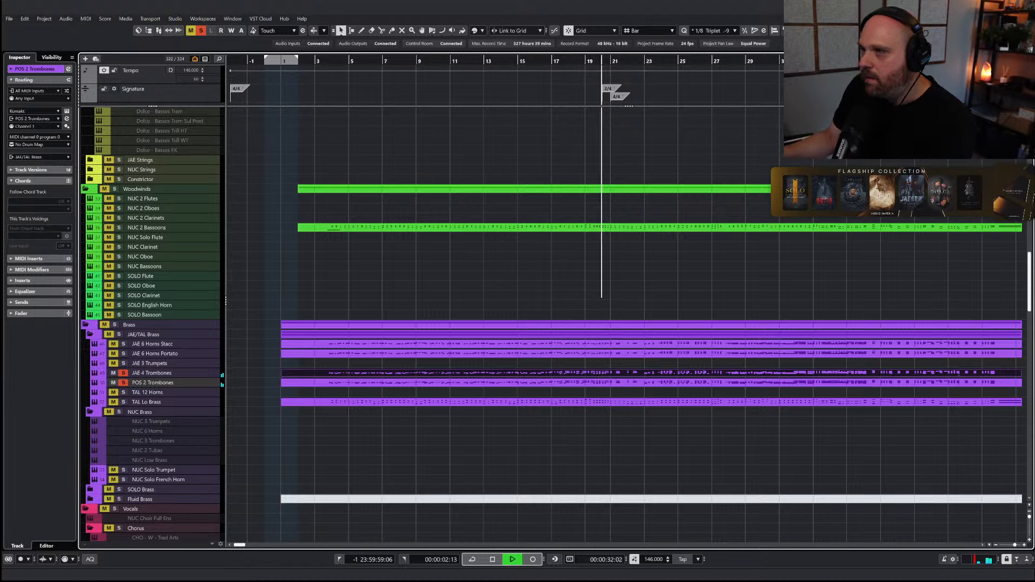
pyautogui.hotkey('alt', 'F3')
pyautogui.click(333, 61)
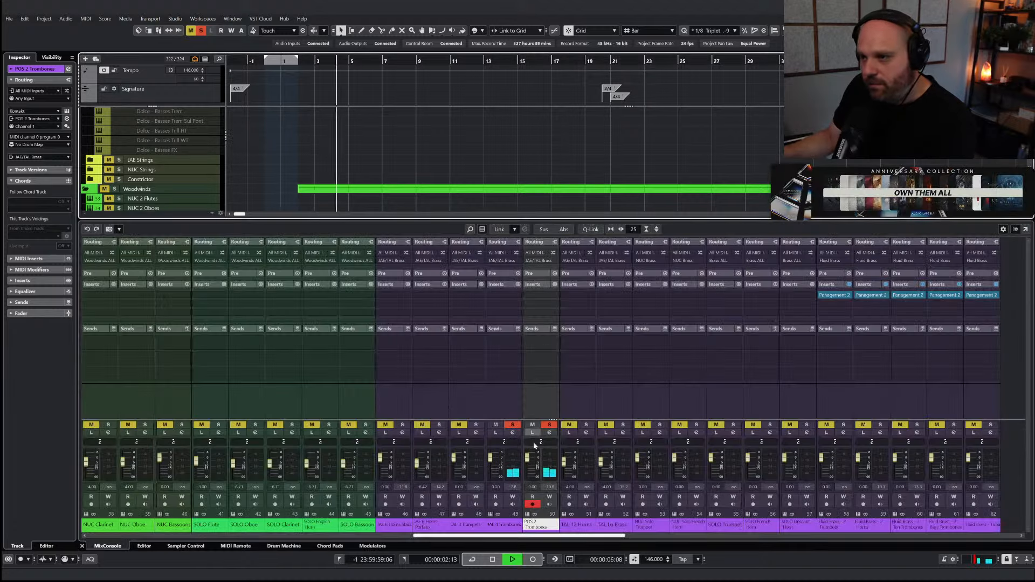
pyautogui.moveTo(528, 458); pyautogui.dragTo(530, 468)
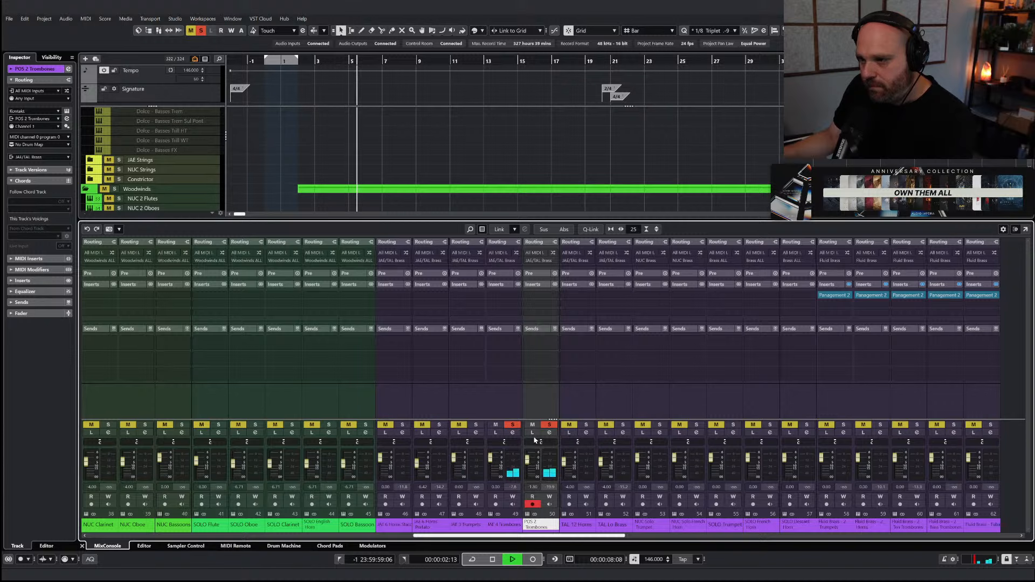
pyautogui.press('s')
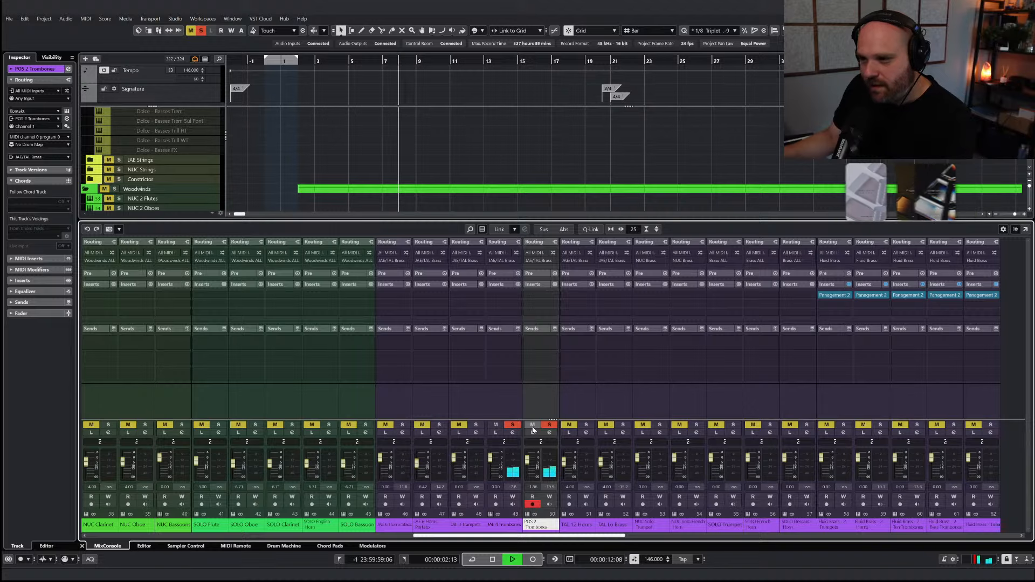
pyautogui.hotkey('ctrl', 'alt', 'e')
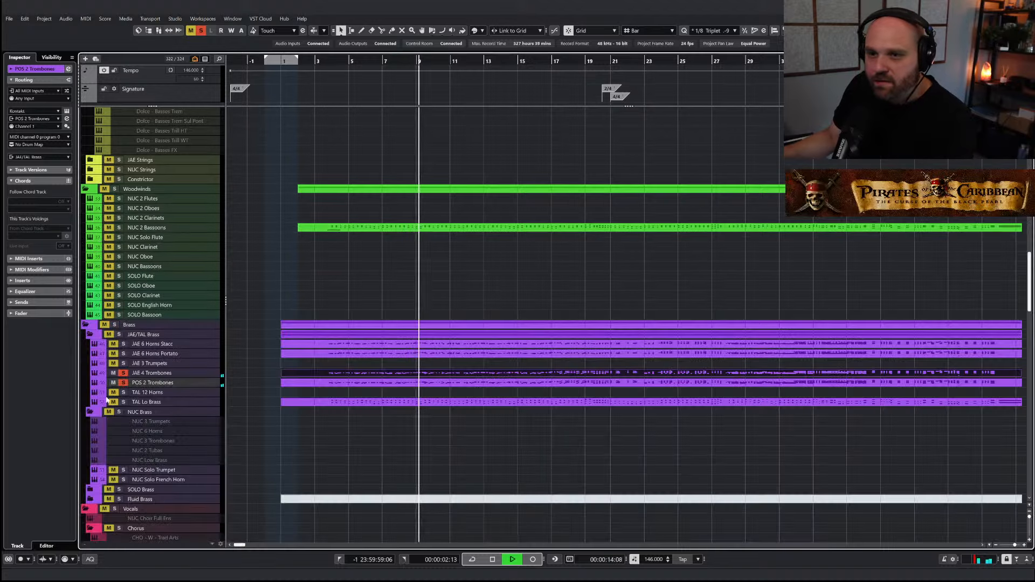
pyautogui.click(123, 383)
pyautogui.click(123, 373)
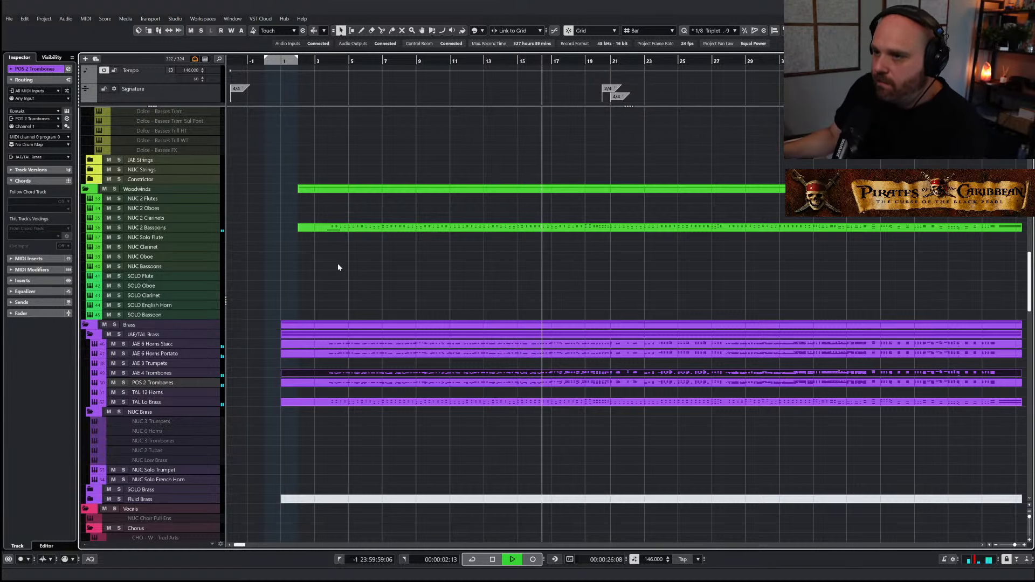
# Examine the JAE 6 Horns Stacc notes from about bar 11 to bar 20 in the Key Editor and close the editor
pyautogui.doubleClick(469, 344)
pyautogui.press('h')
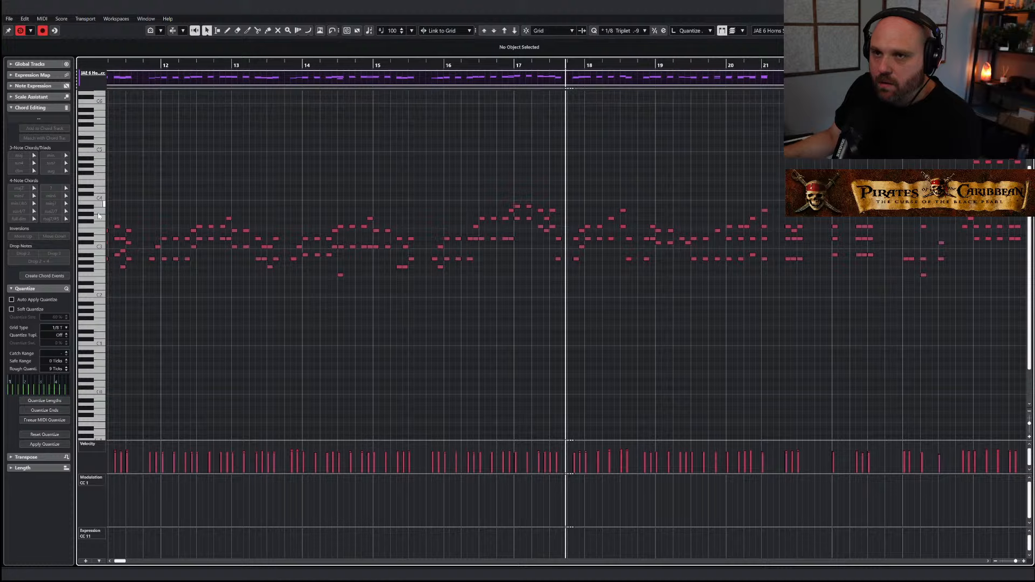
pyautogui.click(438, 77)
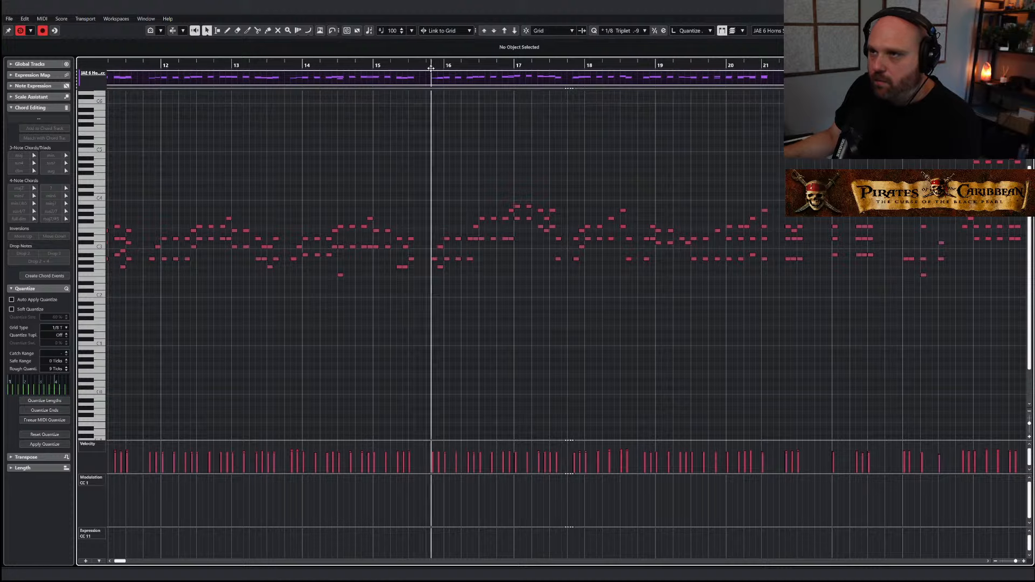
pyautogui.press('g')
pyautogui.press('g')
pyautogui.press('g')
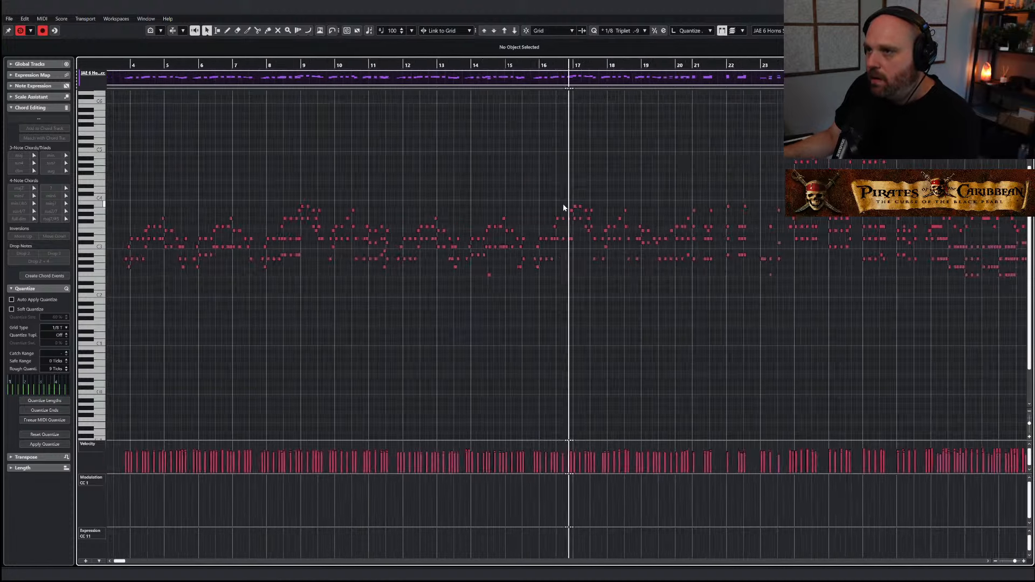
pyautogui.click(421, 64)
pyautogui.press('h')
pyautogui.press('h')
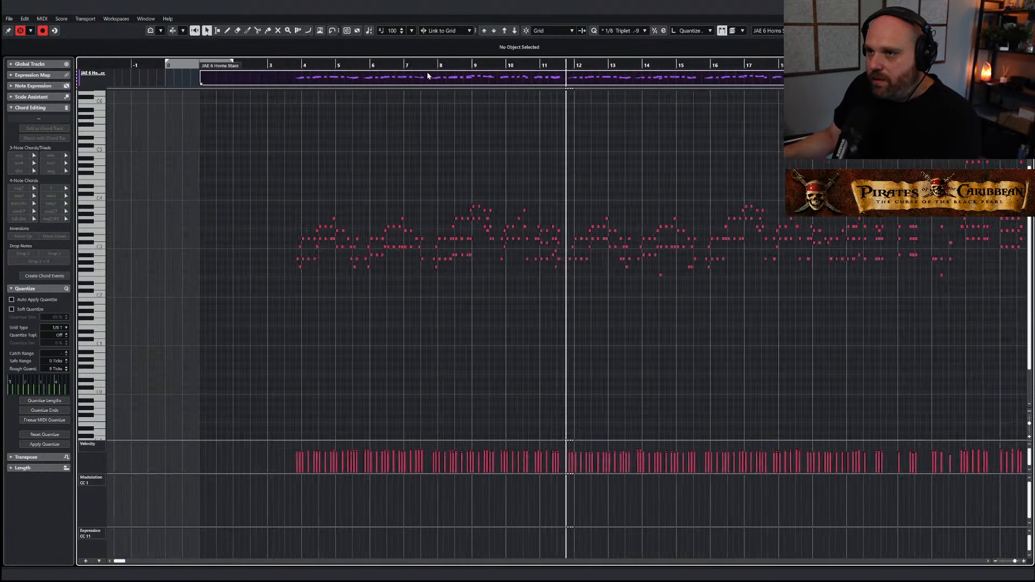
pyautogui.moveTo(568, 195); pyautogui.dragTo(916, 318)
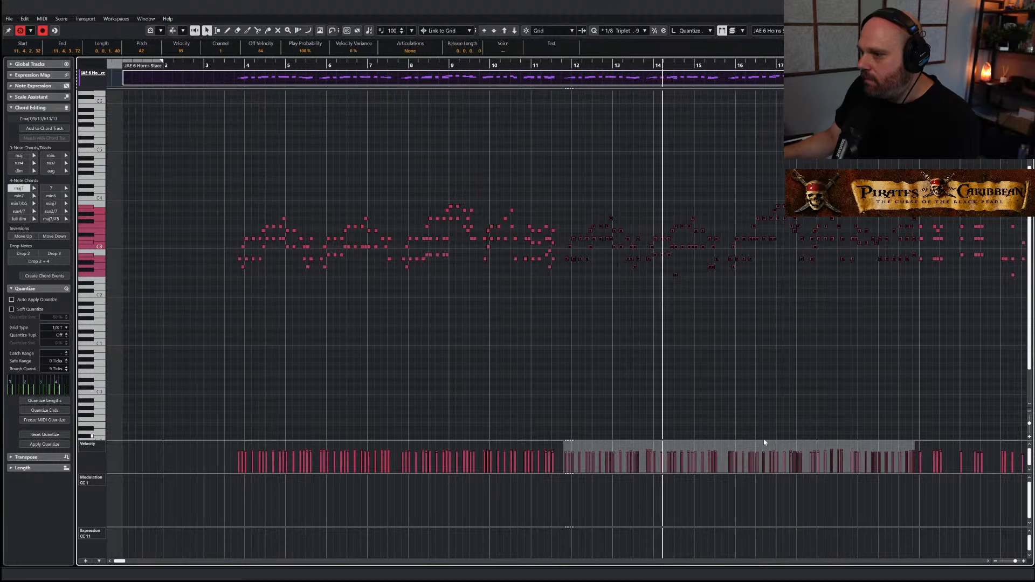
pyautogui.click(689, 377)
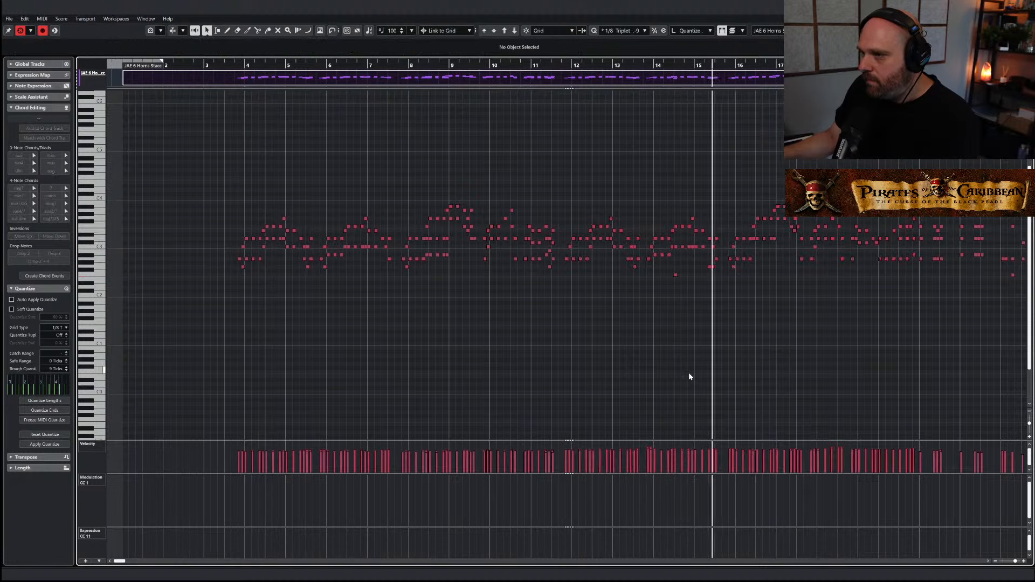
pyautogui.hotkey('ctrl', 'e')
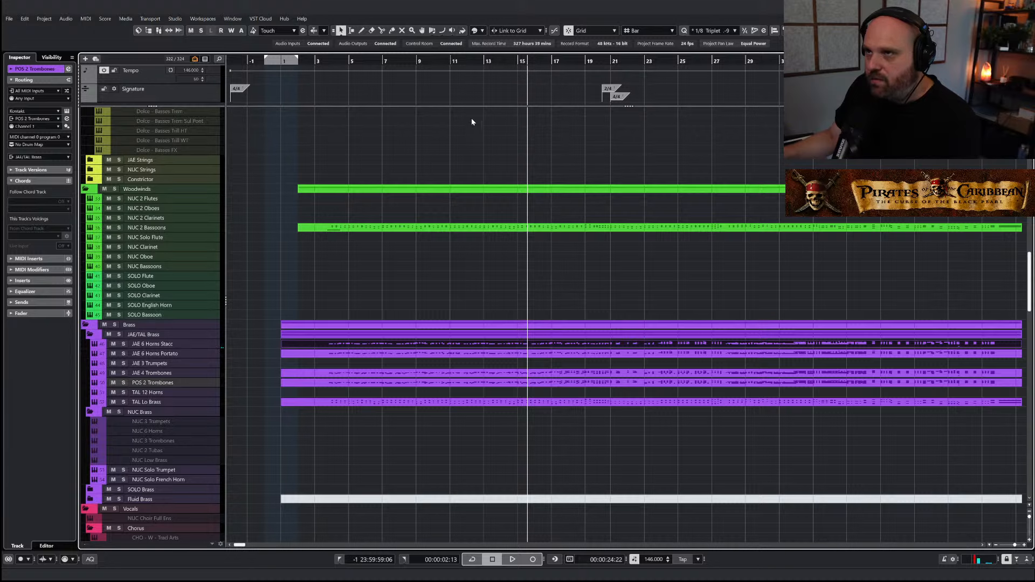
# Play the full arrangement from about bar 11 and again from bar 9 to find the trumpets' entry, with the Split tool ready
pyautogui.click(464, 59)
pyautogui.press('space')
pyautogui.scroll(4, 510, 344)
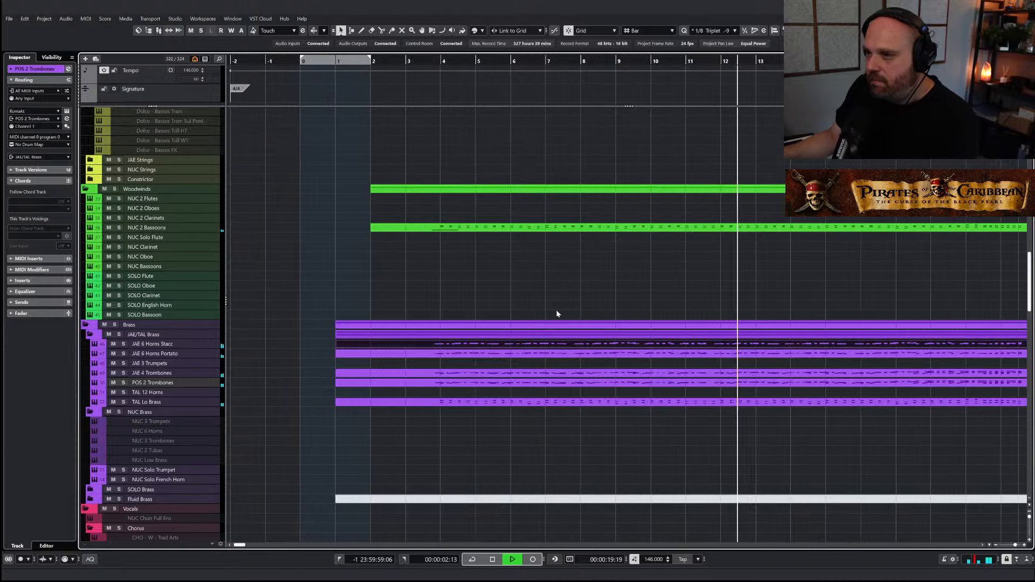
pyautogui.scroll(-3, 661, 338)
pyautogui.press('3')
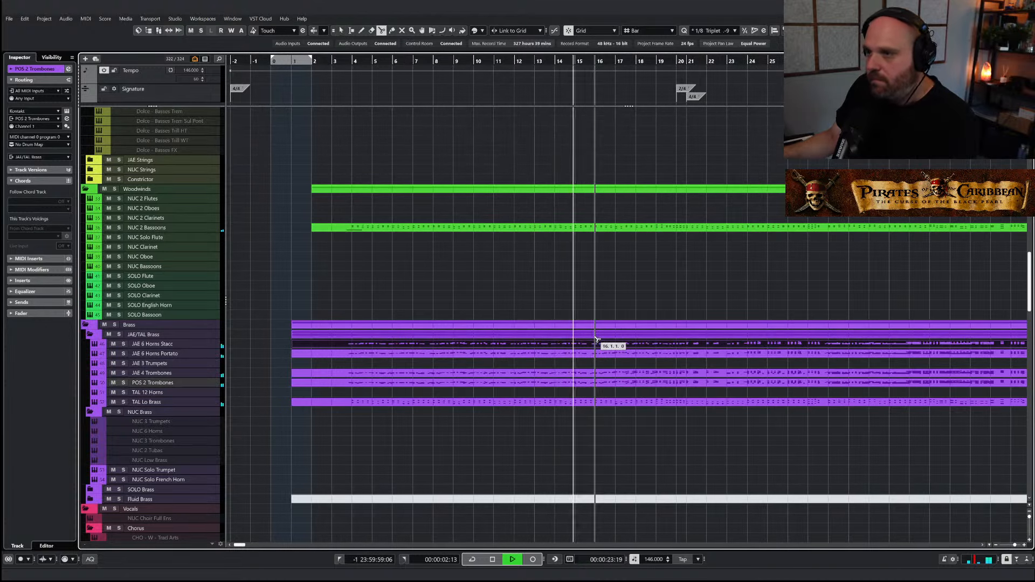
pyautogui.click(452, 59)
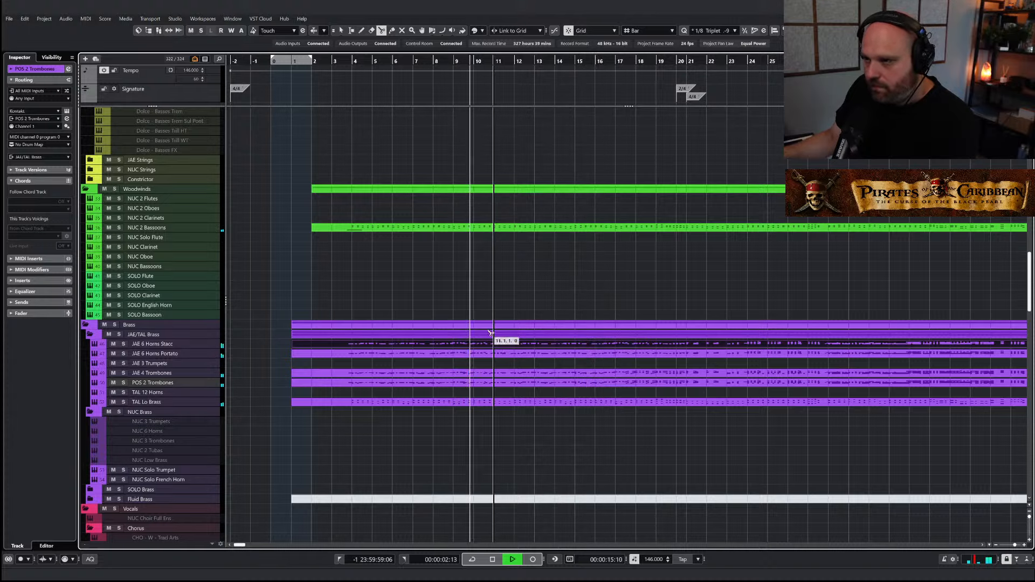
pyautogui.press('h')
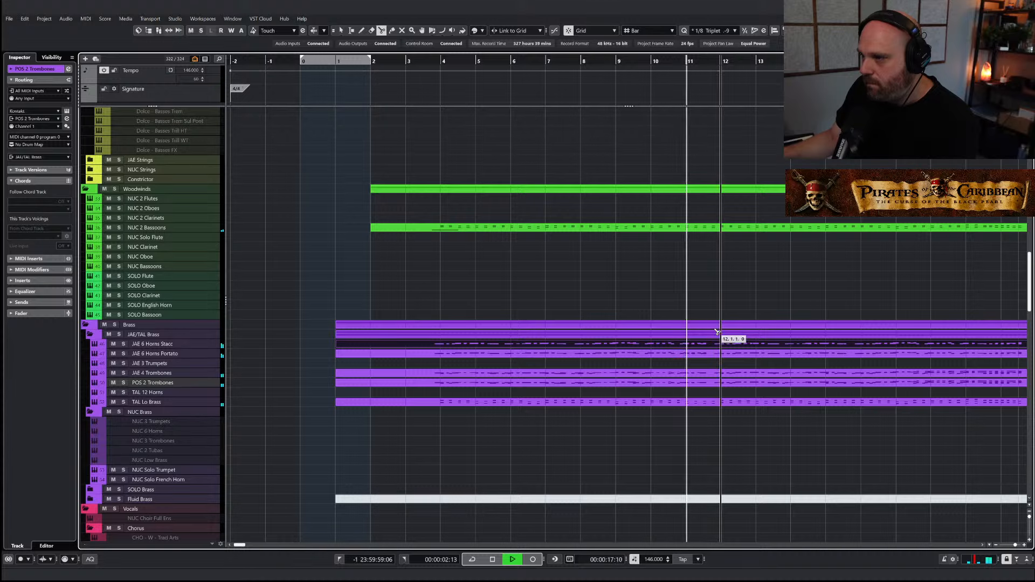
pyautogui.press('space')
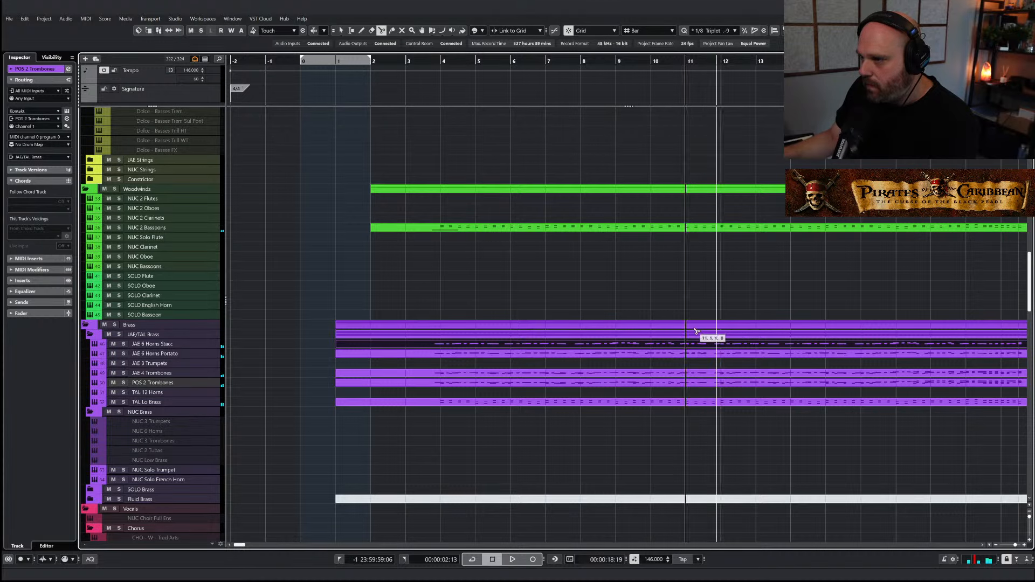
# Split the JAE 6 Horns Stacc part at bar 11 and copy the portion from there onto the JAE 3 Trumpets track
pyautogui.click(695, 331)
pyautogui.hotkey('ctrl', 'z')
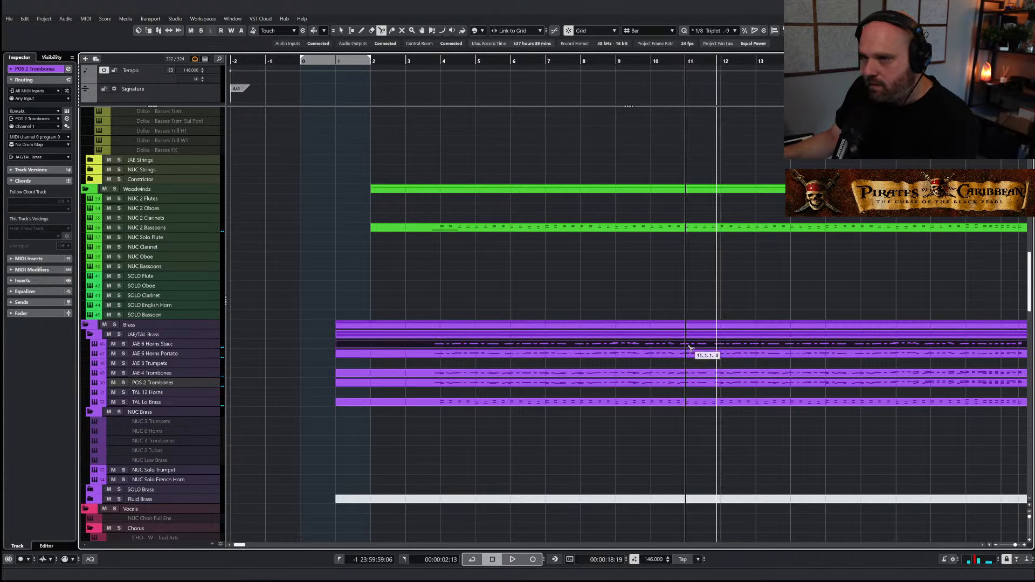
pyautogui.click(690, 347)
pyautogui.press('1')
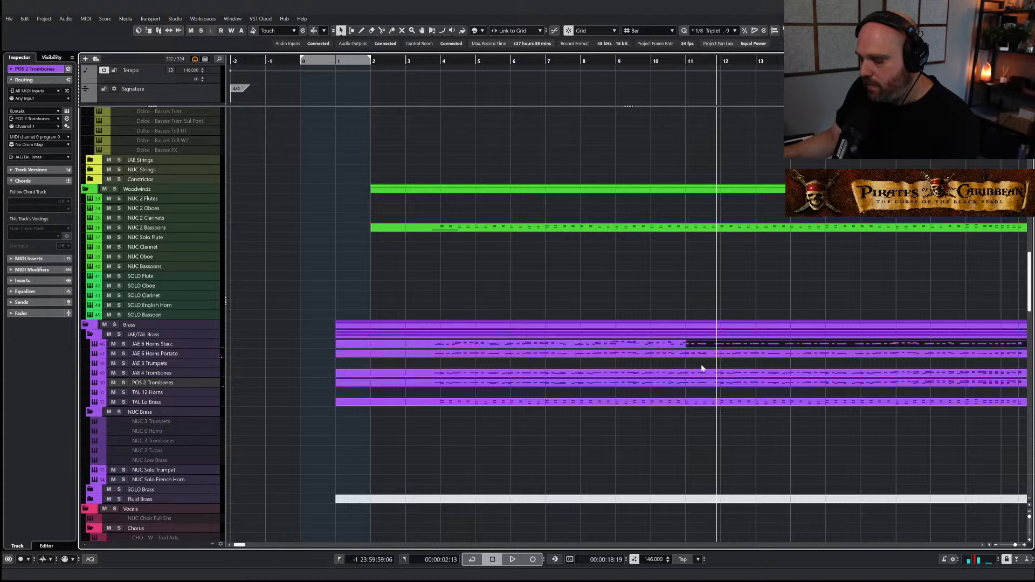
pyautogui.press('g')
pyautogui.press('g')
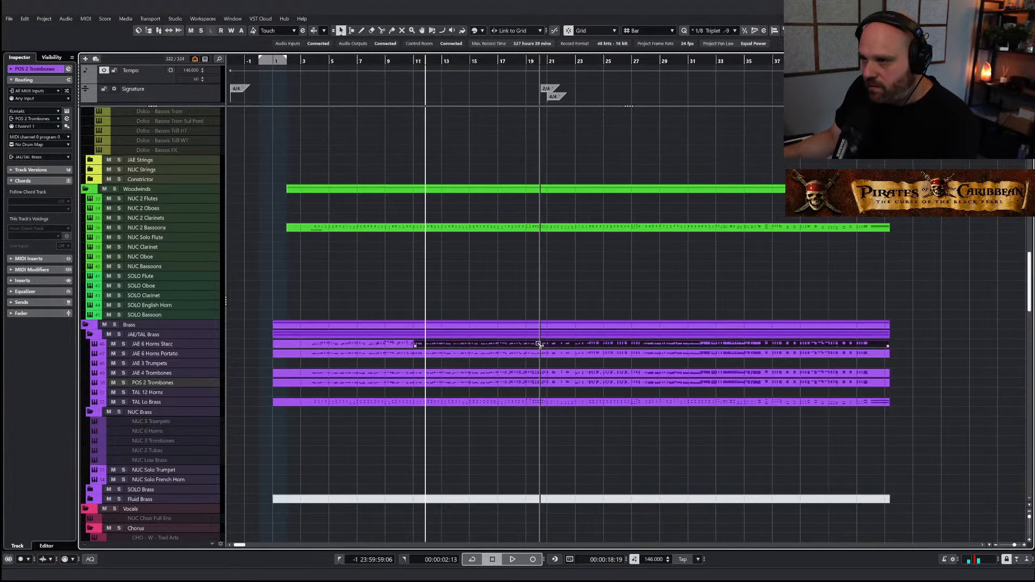
pyautogui.moveTo(540, 344); pyautogui.dragTo(433, 370)
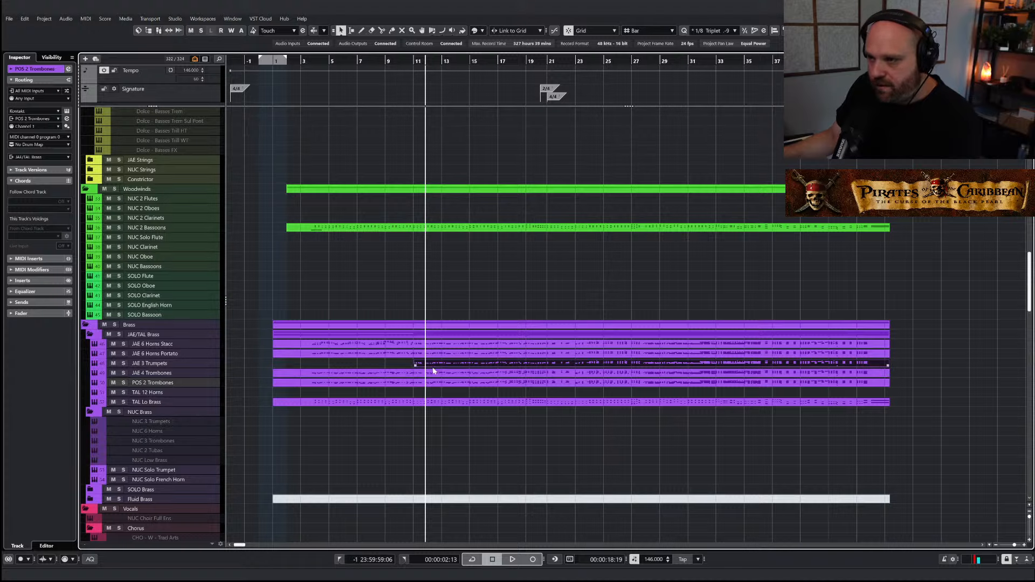
# Delete the bar 11 notes before the pickup to bar 12 in the JAE 3 Trumpets part and close the Key Editor
pyautogui.doubleClick(438, 368)
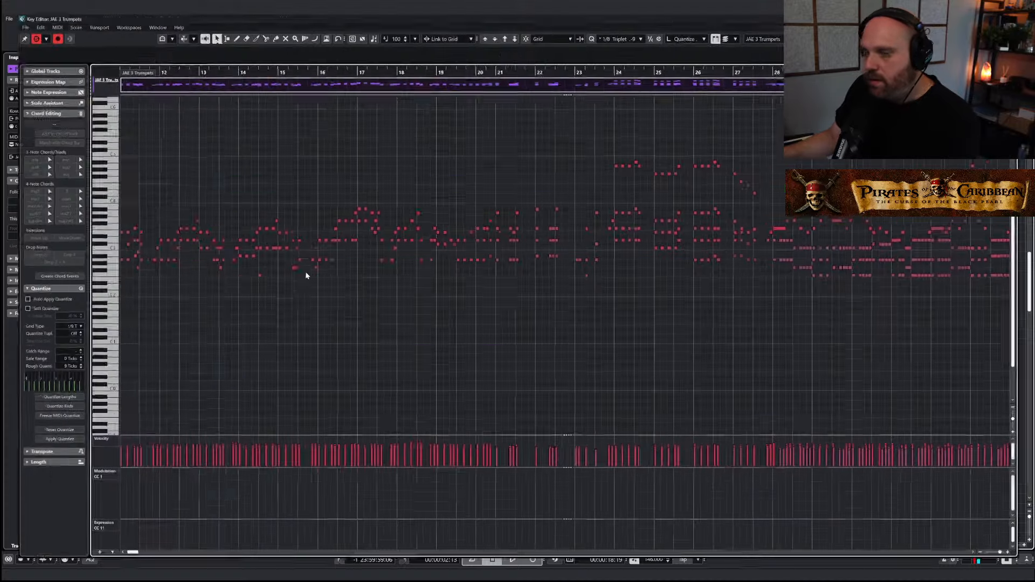
pyautogui.press('h')
pyautogui.press('h')
pyautogui.press('h')
pyautogui.press('h')
pyautogui.moveTo(430, 201); pyautogui.dragTo(529, 291)
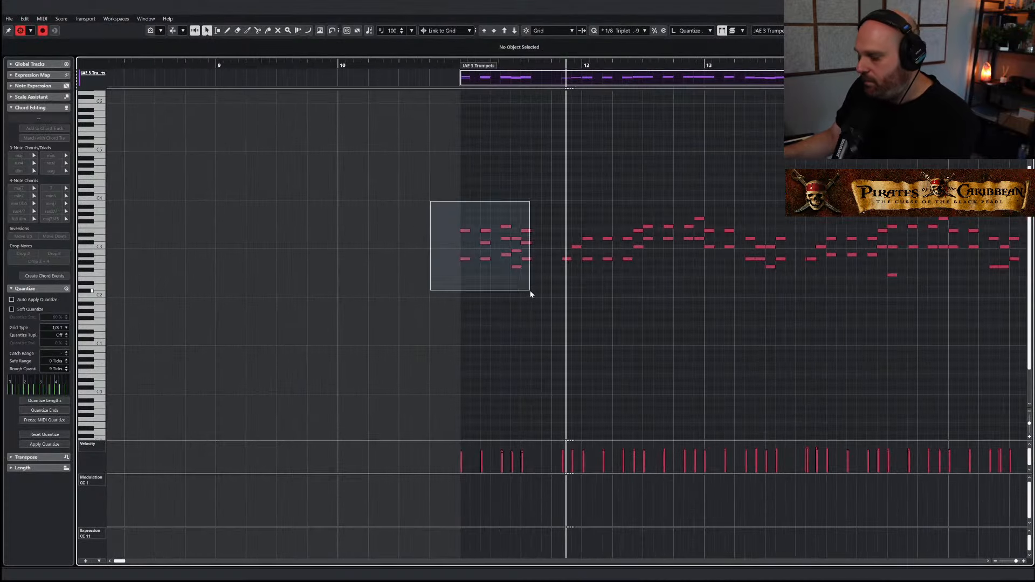
pyautogui.press('Delete')
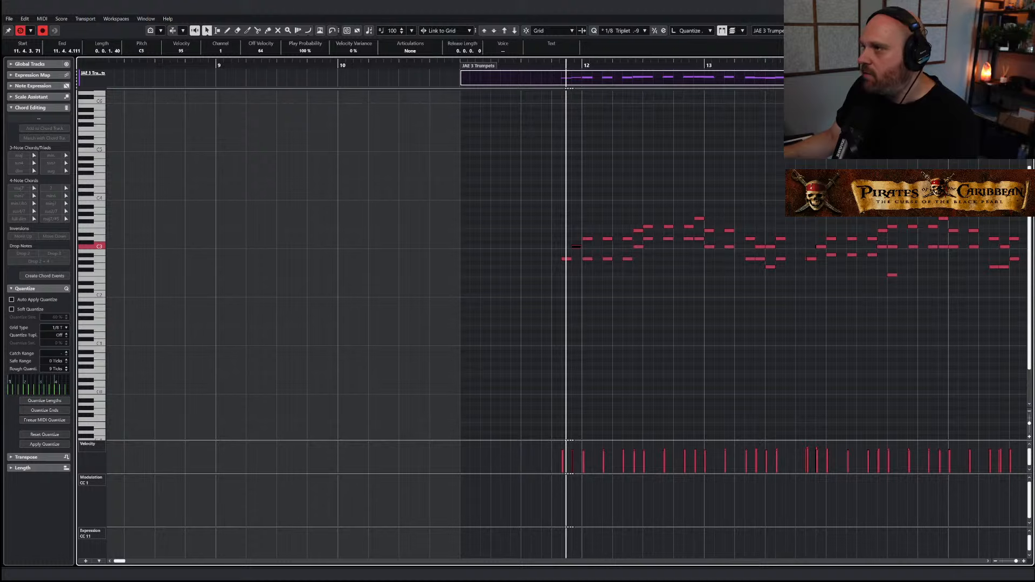
pyautogui.press('Return')
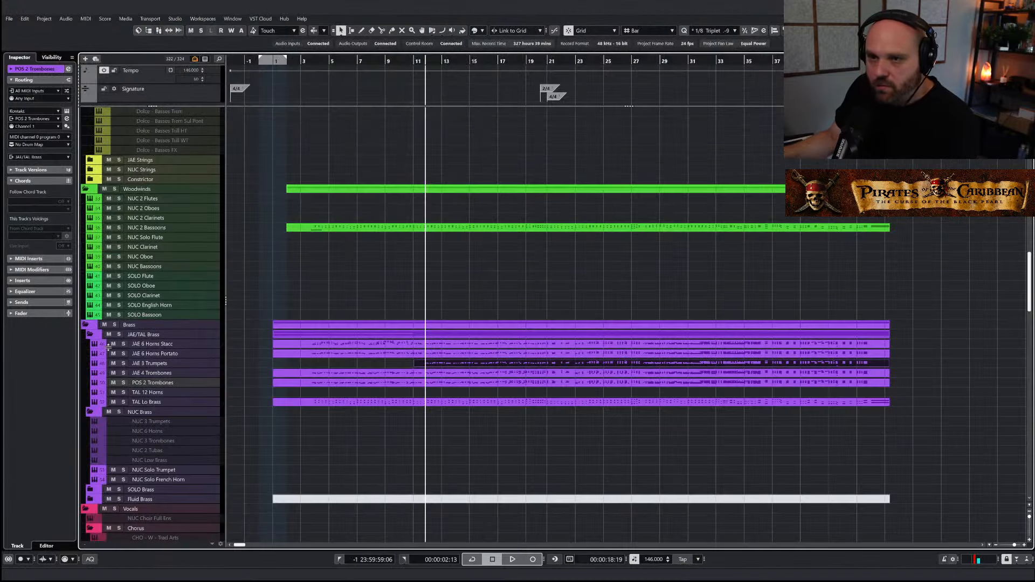
# Solo the JAE 6 Horns Stacc, JAE 6 Horns Portato and JAE 3 Trumpets tracks and play from about bar 10
pyautogui.click(122, 344)
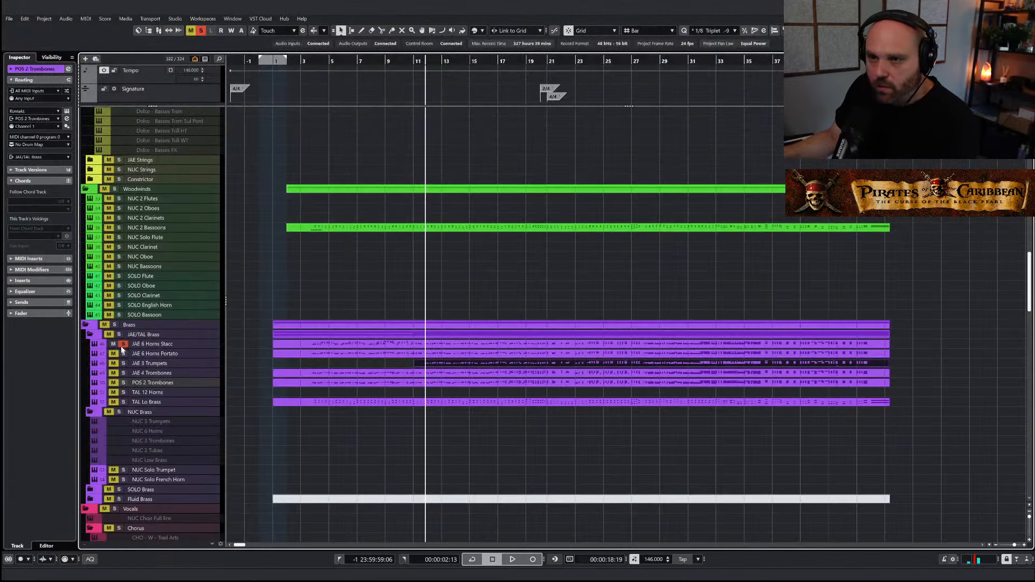
pyautogui.click(406, 67)
pyautogui.press('space')
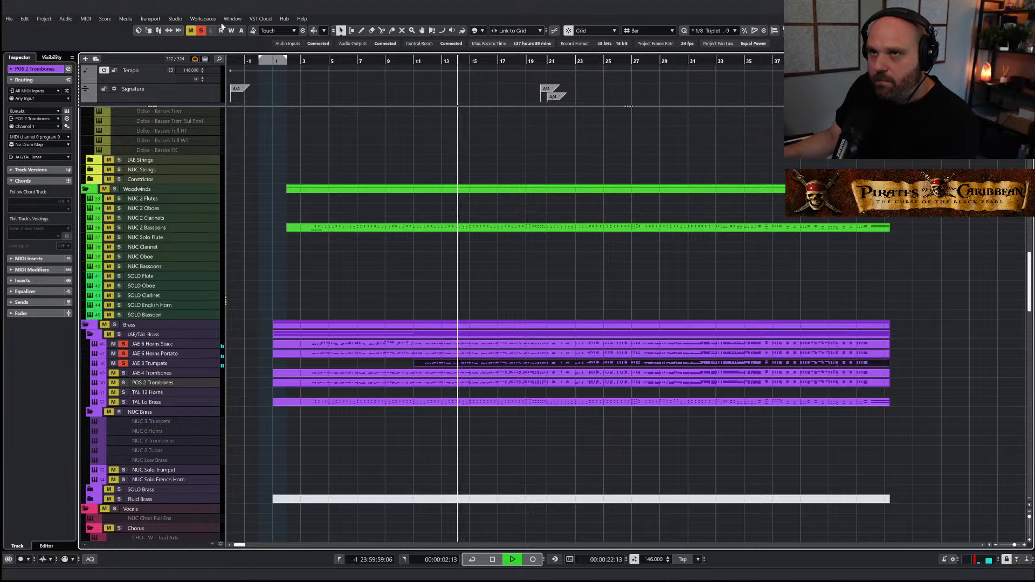
# Slightly lower the velocities of the JAE 3 Trumpets notes from the pickup to bar 12 to about bar 23 and close the Key Editor
pyautogui.doubleClick(474, 363)
pyautogui.press('g')
pyautogui.press('g')
pyautogui.press('g')
pyautogui.press('g')
pyautogui.press('g')
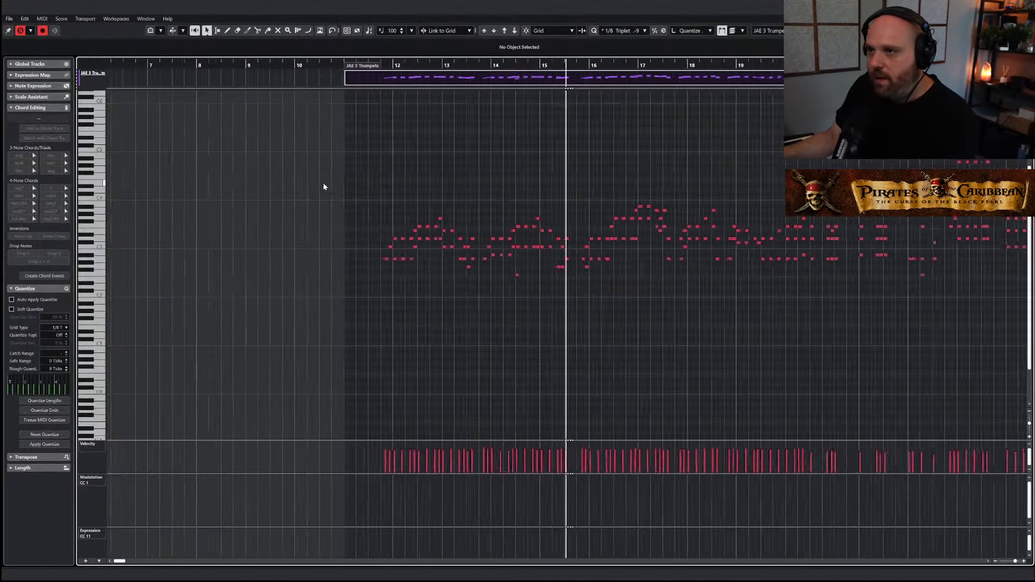
pyautogui.moveTo(240, 190); pyautogui.dragTo(523, 299)
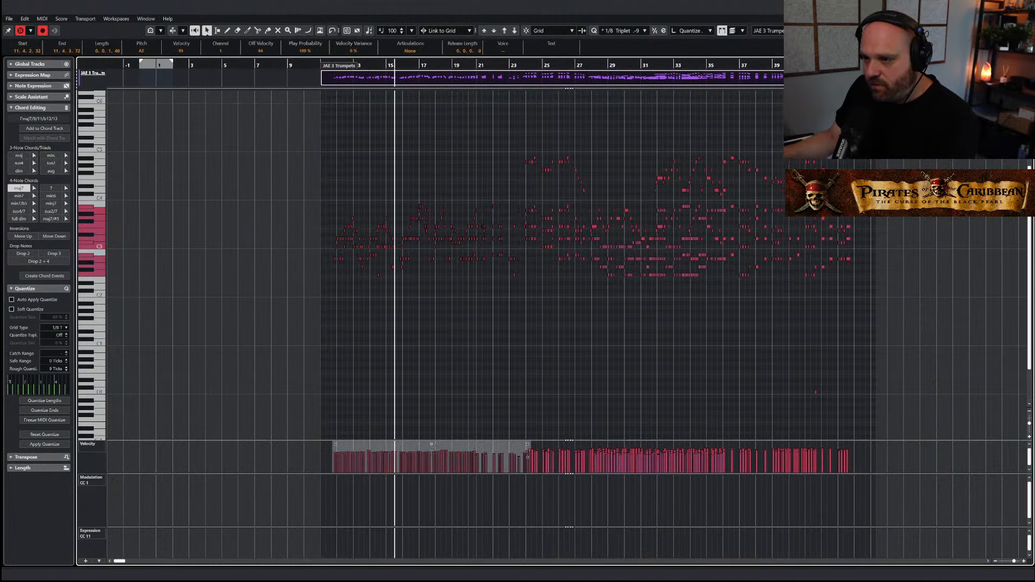
pyautogui.click(426, 375)
pyautogui.press('space')
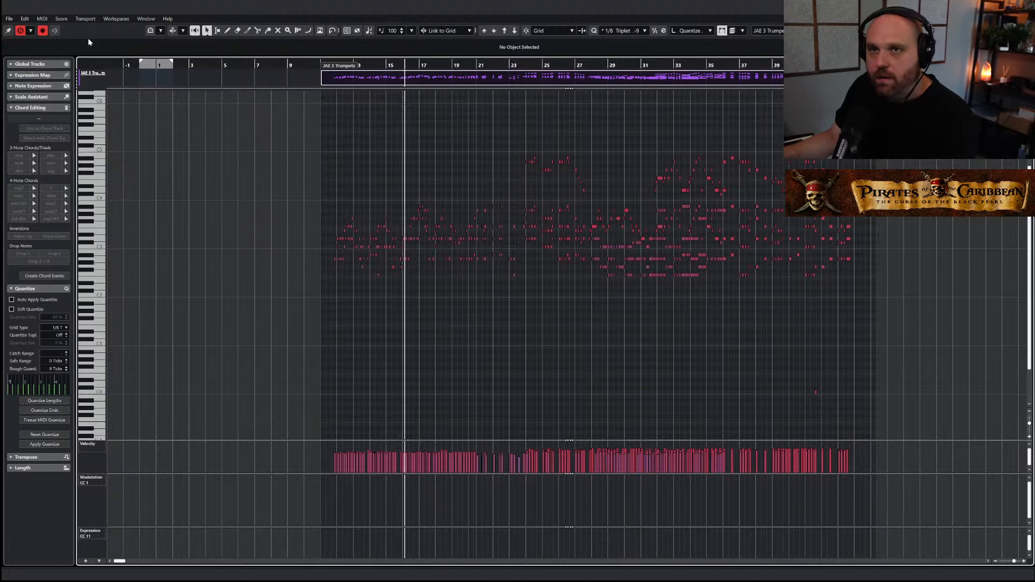
pyautogui.press('Return')
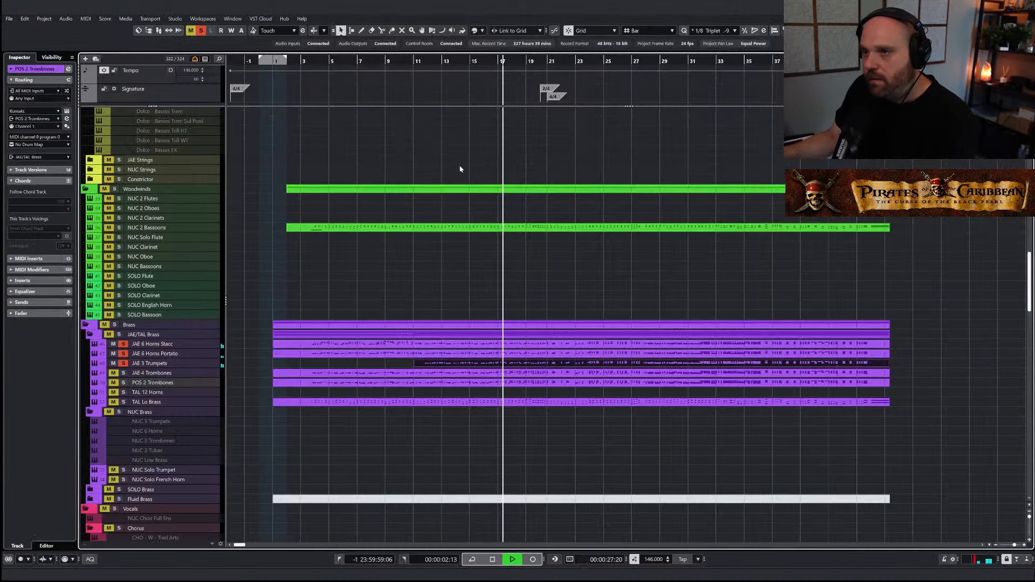
# Clear all solos and mutes and play the full arrangement from bar 3 and again from bar 1
pyautogui.click(200, 30)
pyautogui.click(191, 30)
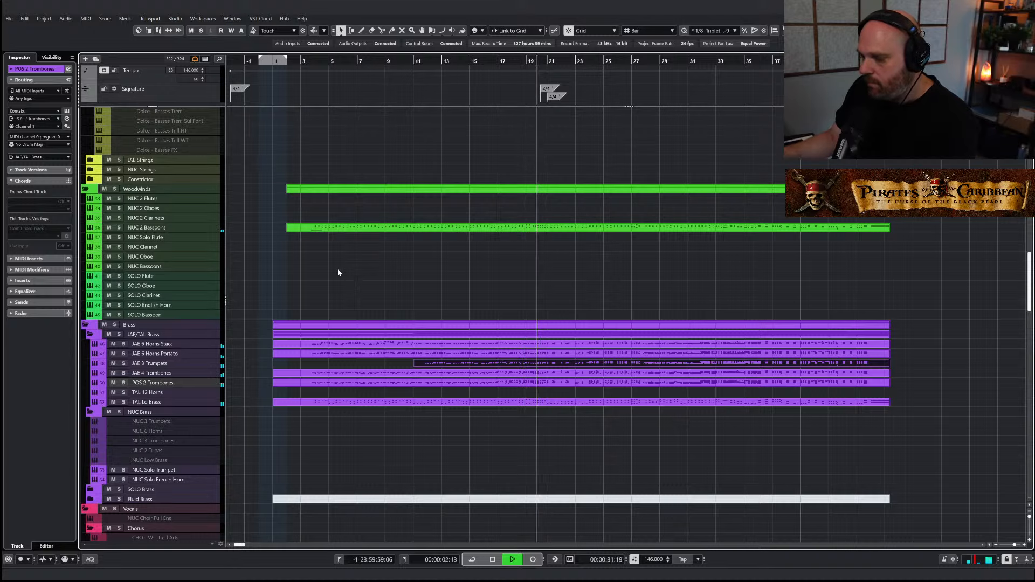
pyautogui.press('space')
pyautogui.click(302, 67)
pyautogui.press('space')
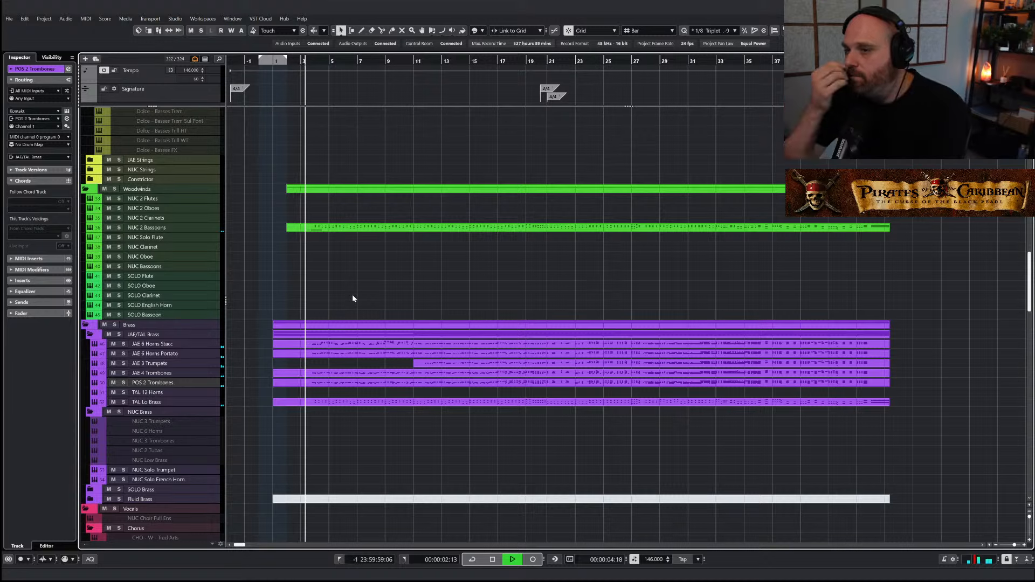
pyautogui.click(277, 59)
pyautogui.press('space')
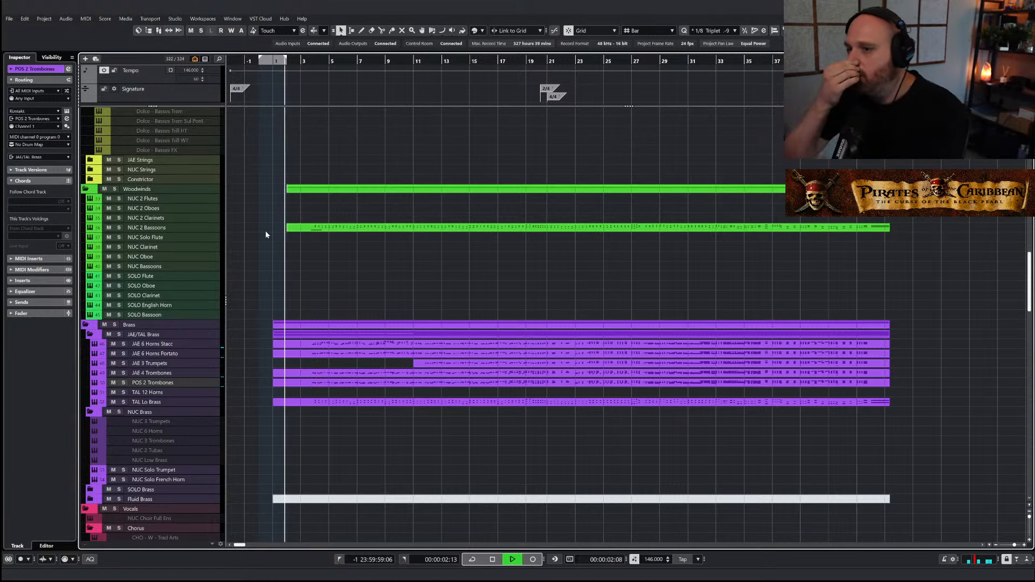
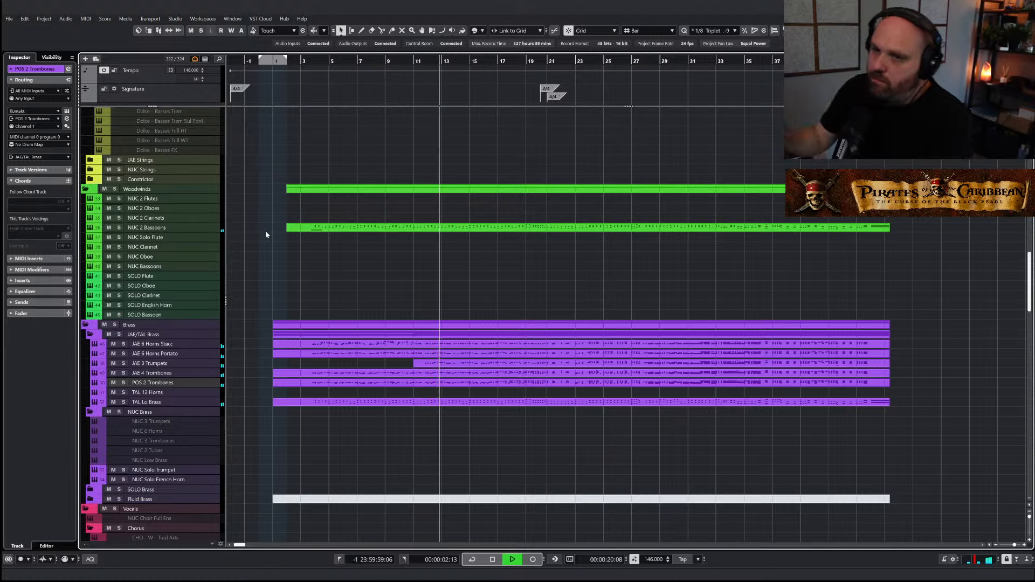
# Solo AR Violins I - Spicc Fast, slightly raise its note velocities from the pickup to bar 12 through about bar 21, and close the editor
pyautogui.scroll(15, 261, 225)
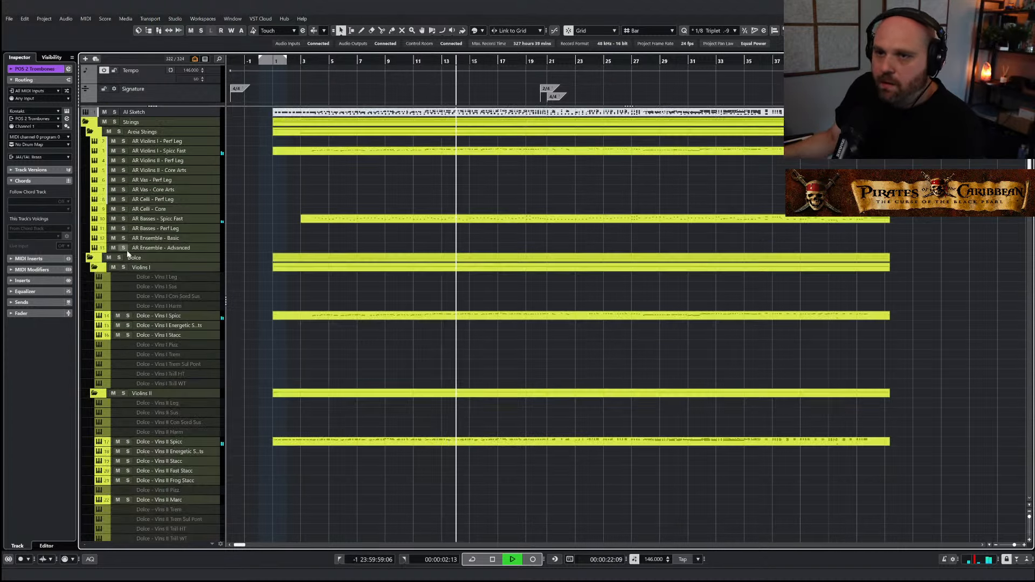
pyautogui.click(123, 267)
pyautogui.press('space')
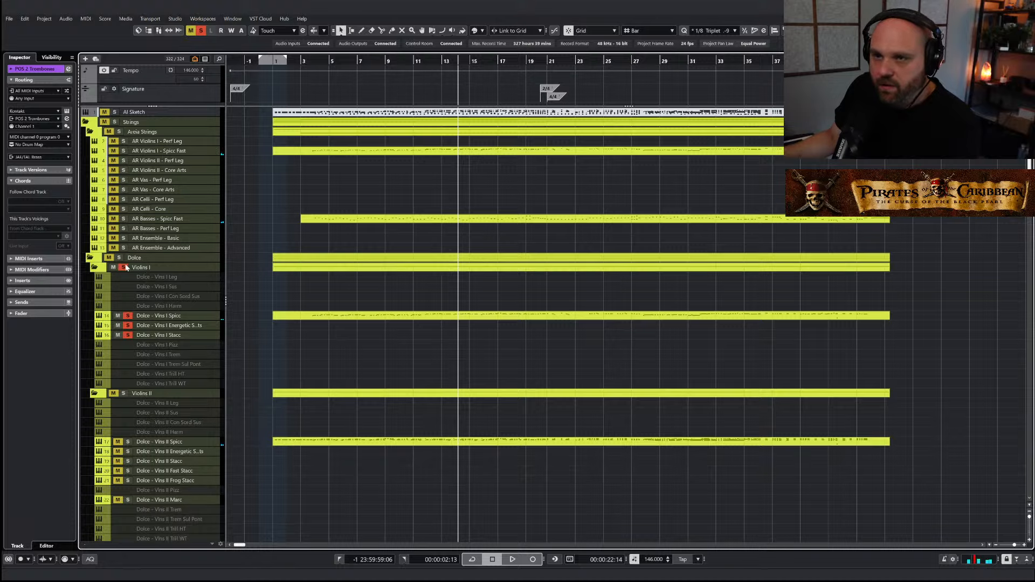
pyautogui.click(123, 268)
pyautogui.click(123, 151)
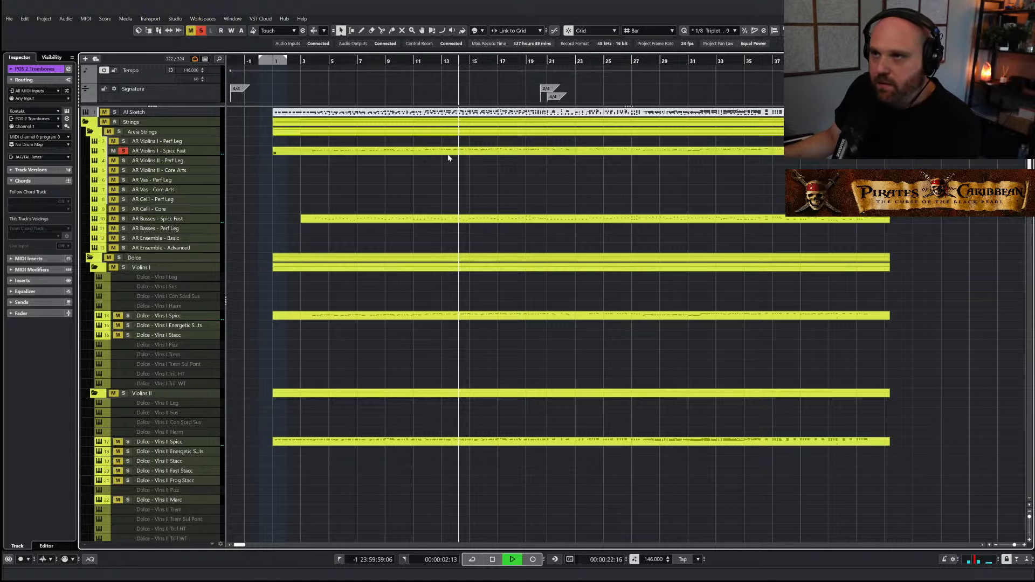
pyautogui.doubleClick(458, 151)
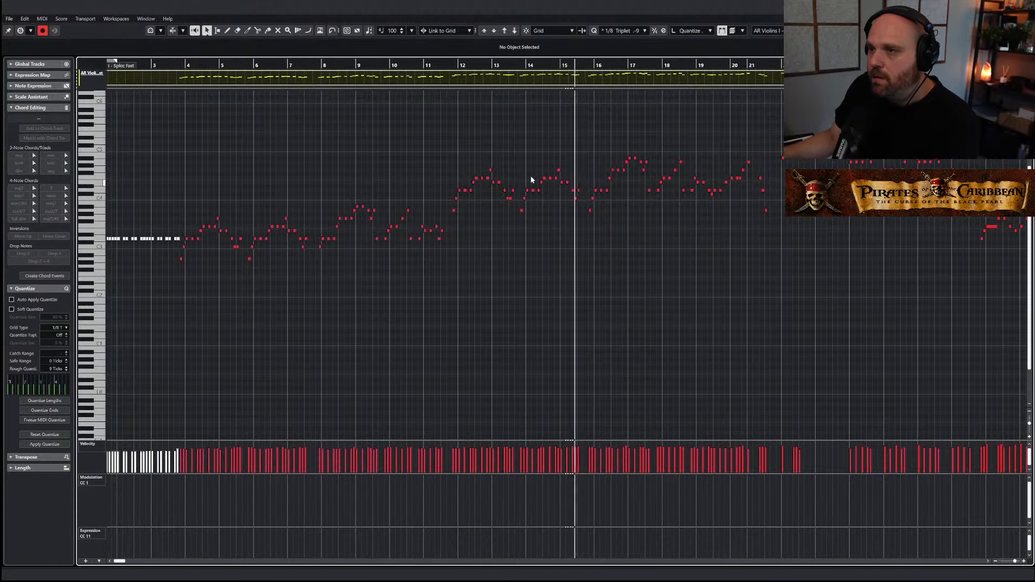
pyautogui.moveTo(448, 143); pyautogui.dragTo(800, 246)
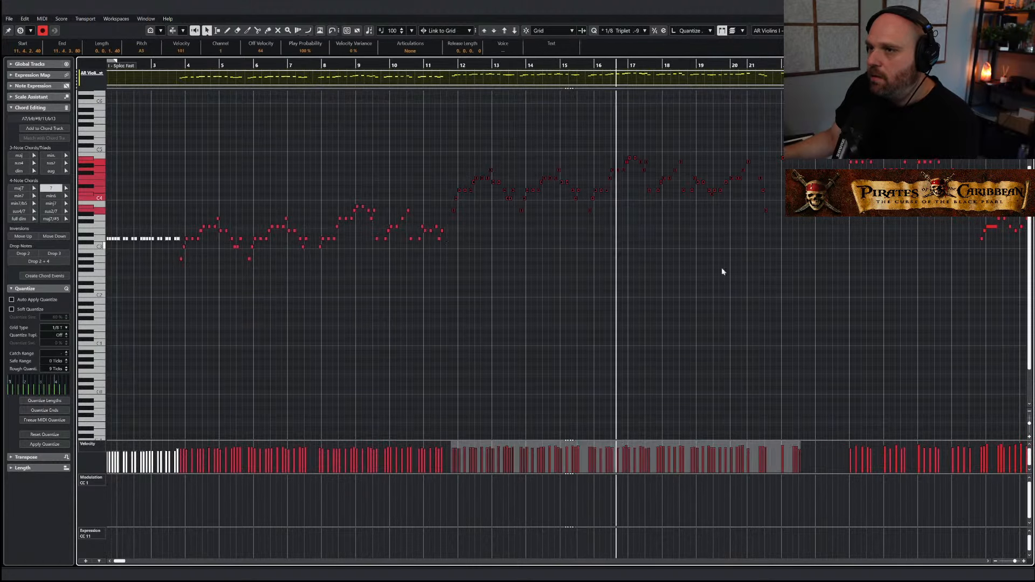
pyautogui.click(526, 311)
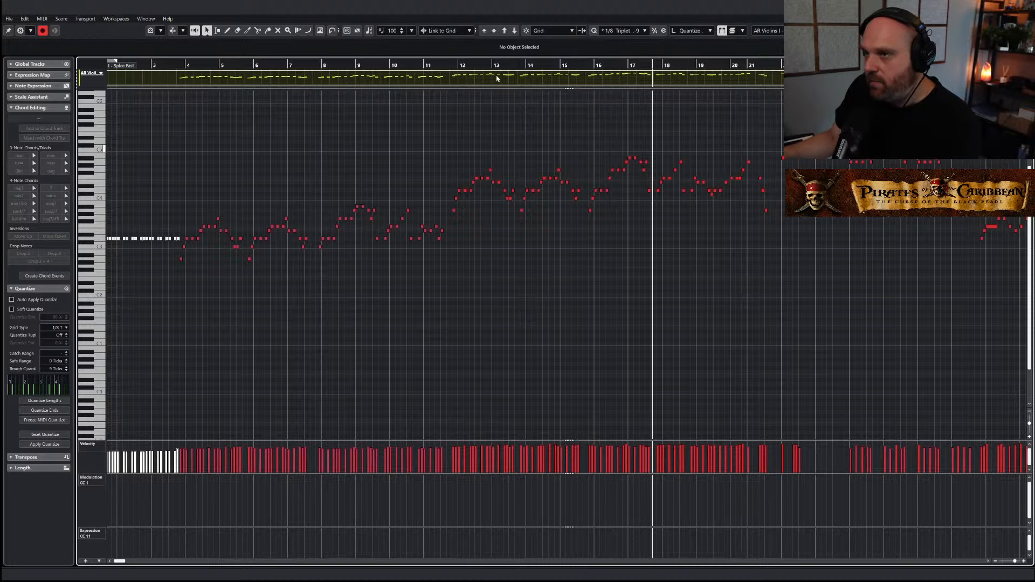
pyautogui.press('Escape')
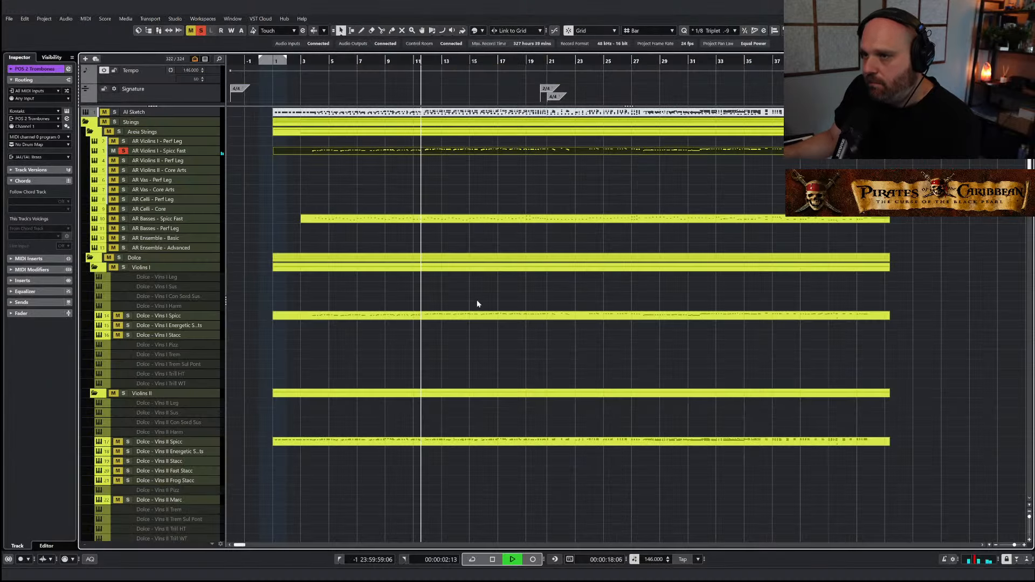
# Raise the velocities of the Dolce - Vlns I Spicc notes from the pickup to bar 12 through about bar 22 and close the editor
pyautogui.click(426, 317)
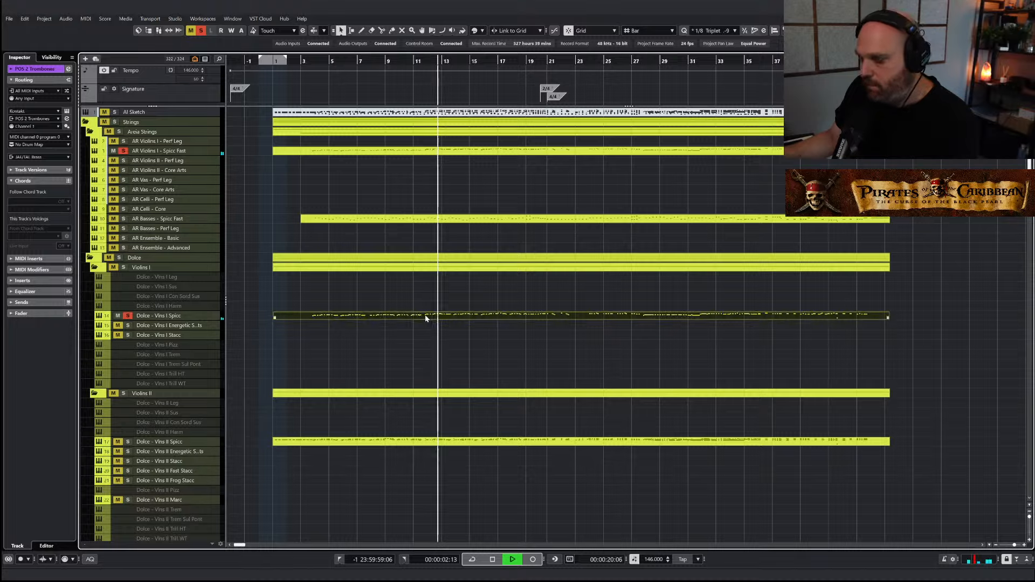
pyautogui.doubleClick(425, 316)
pyautogui.moveTo(492, 147); pyautogui.dragTo(801, 221)
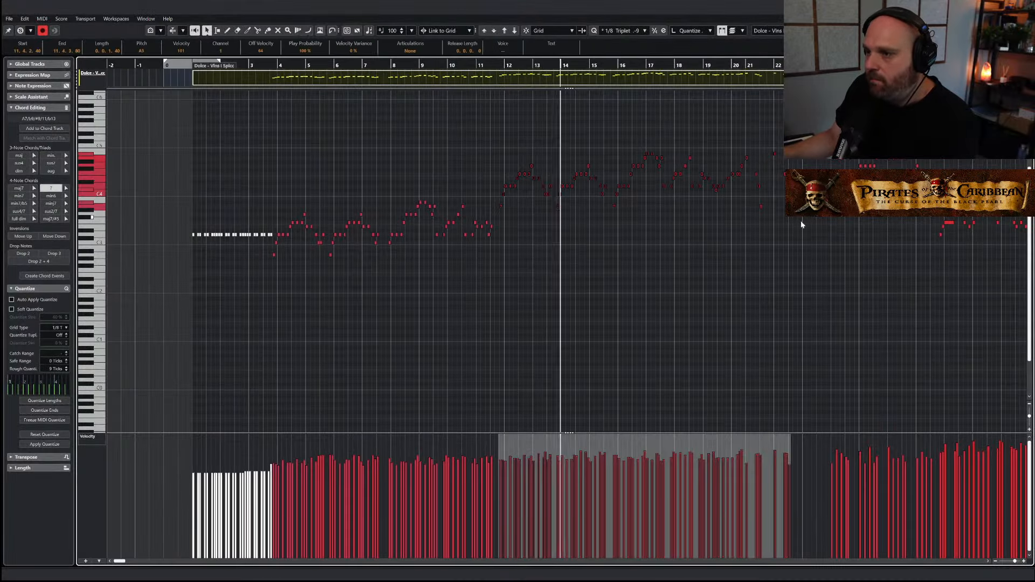
pyautogui.moveTo(631, 447); pyautogui.dragTo(626, 429)
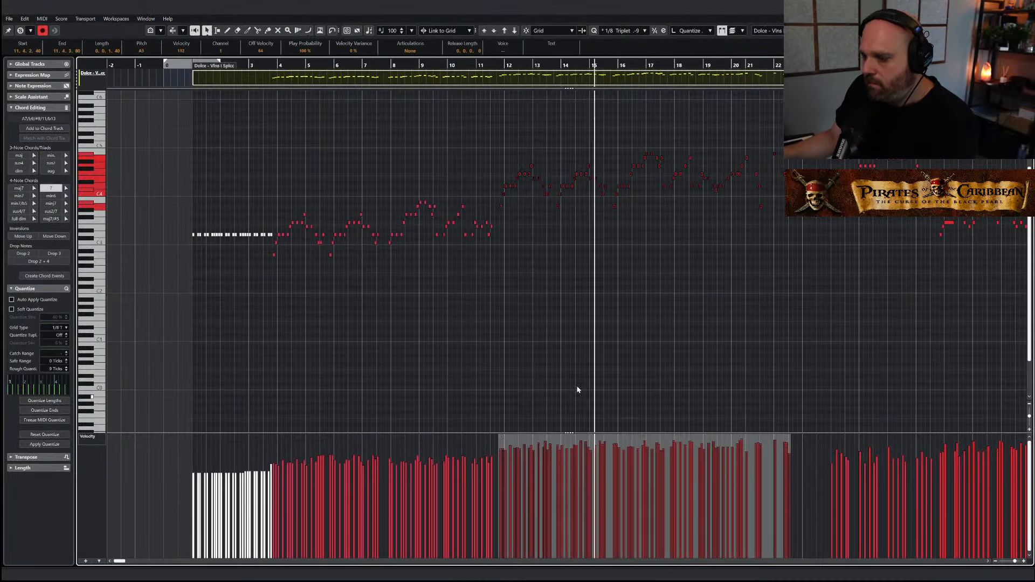
pyautogui.press('Return')
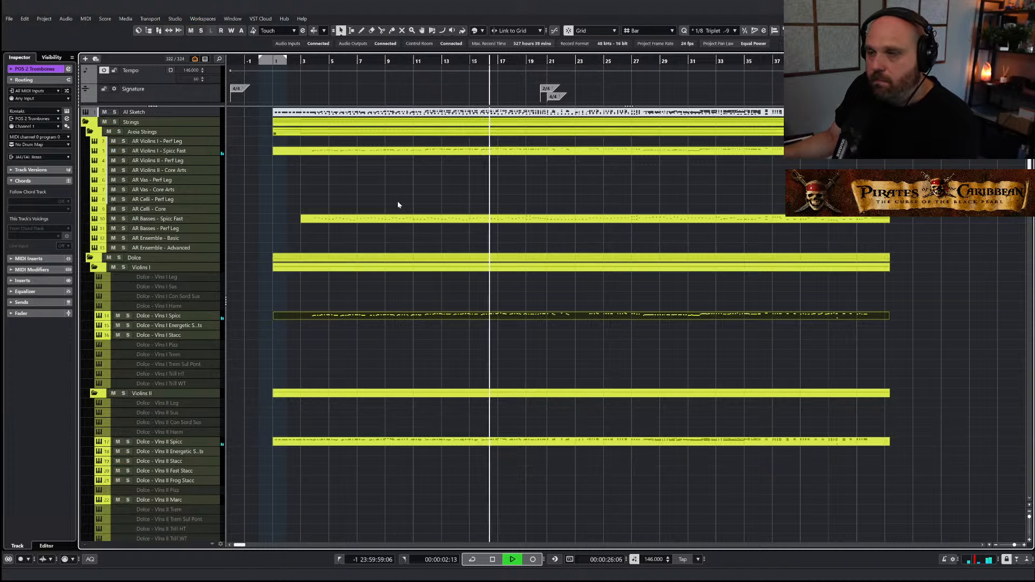
# Play the full arrangement from about bar 16 while reviewing the string, woodwind and brass tracks
pyautogui.press('g')
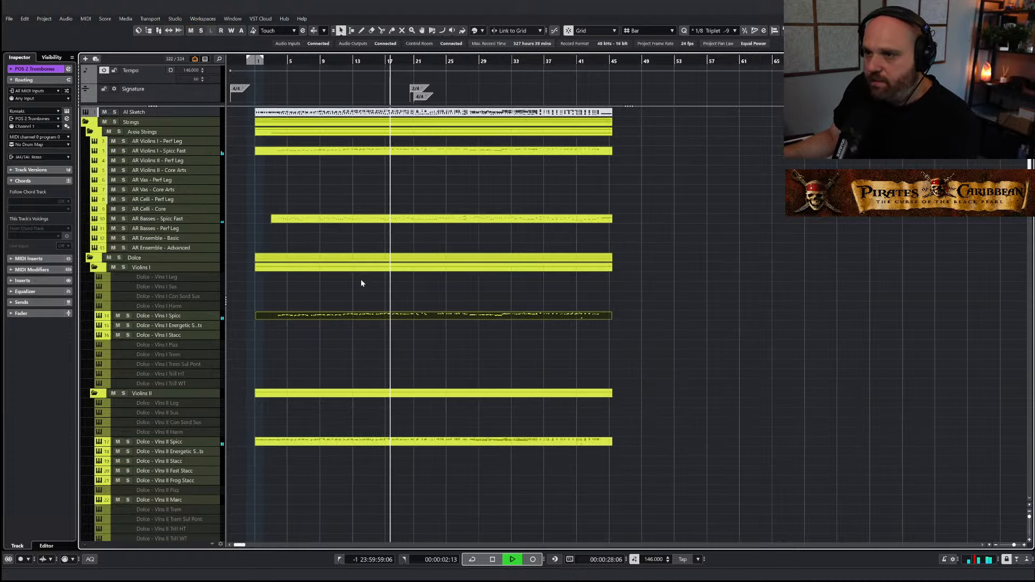
pyautogui.scroll(-5, 361, 279)
pyautogui.press('h')
pyautogui.press('h')
pyautogui.press('h')
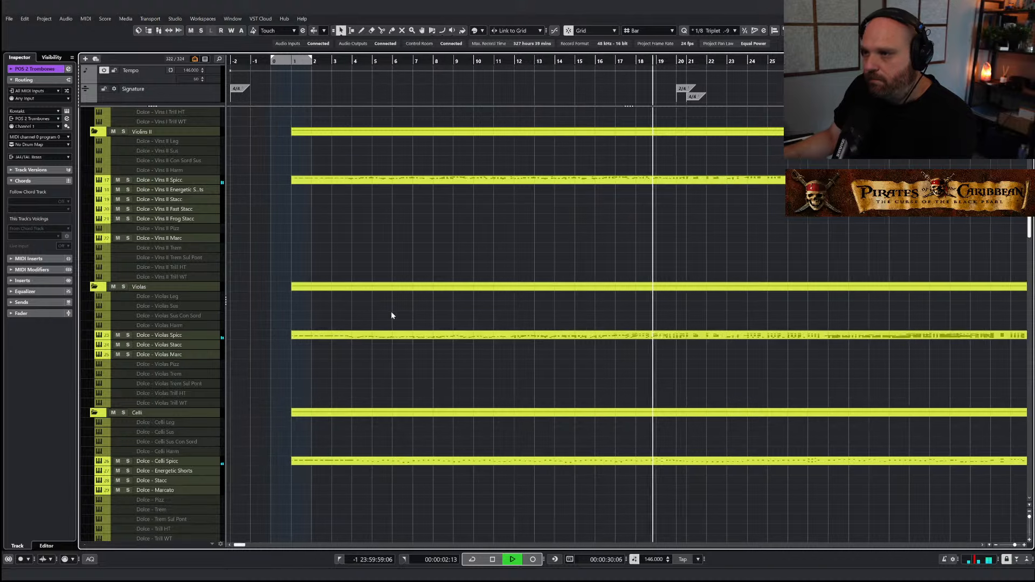
pyautogui.scroll(-8, 352, 334)
# Stop playback, select the Dolce - Celli Spicc part and return the playhead to bar 1
pyautogui.press('space')
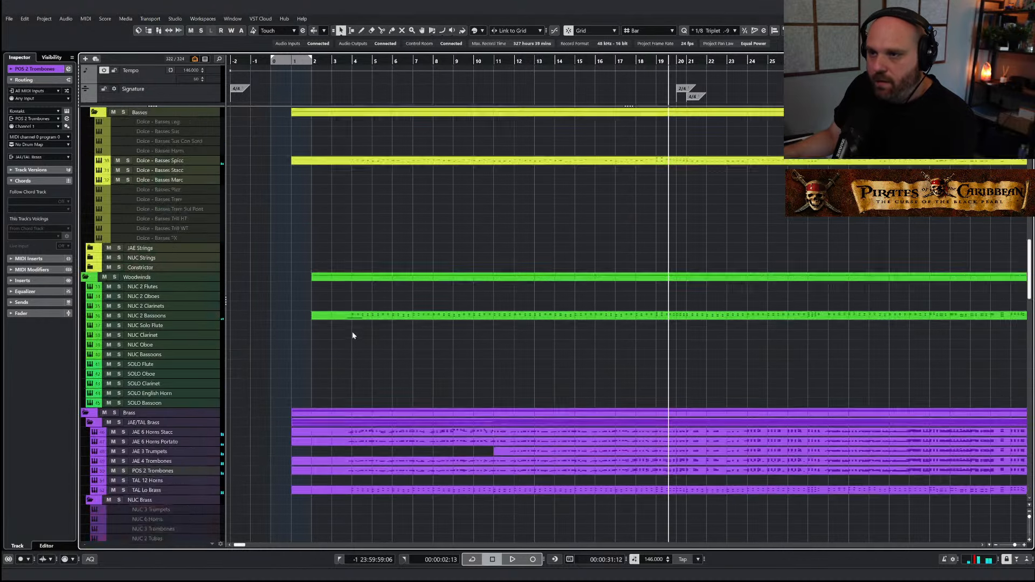
pyautogui.scroll(7, 353, 335)
pyautogui.click(306, 376)
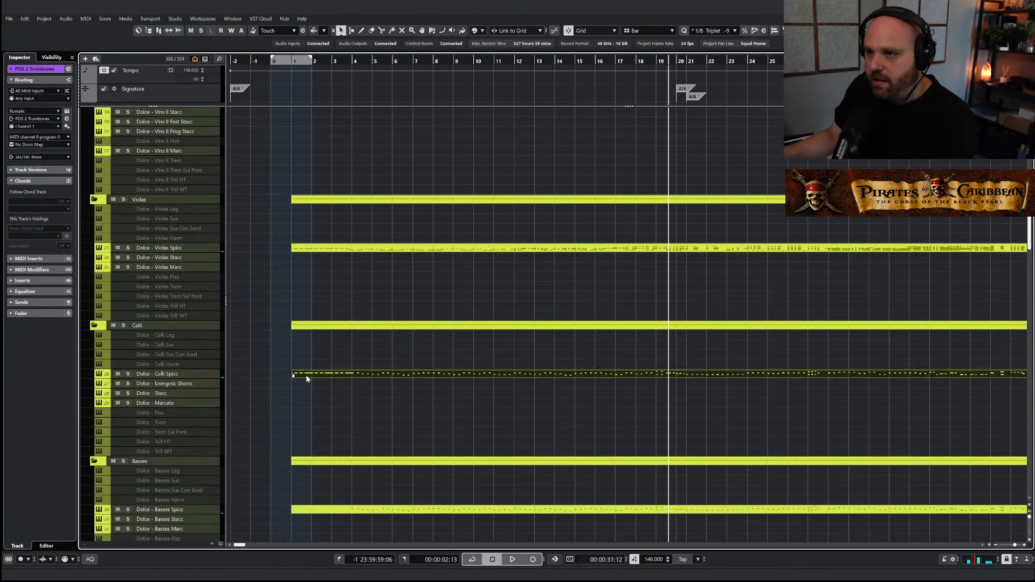
pyautogui.click(294, 62)
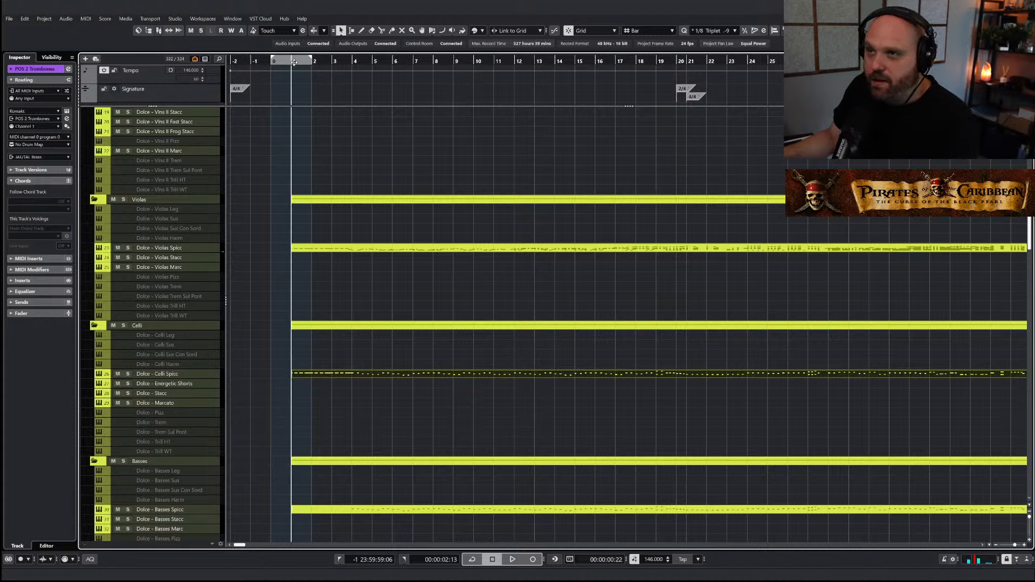
# Enable the disabled Photosynthesis 1 track in the Synths folder
pyautogui.scroll(-15, 348, 389)
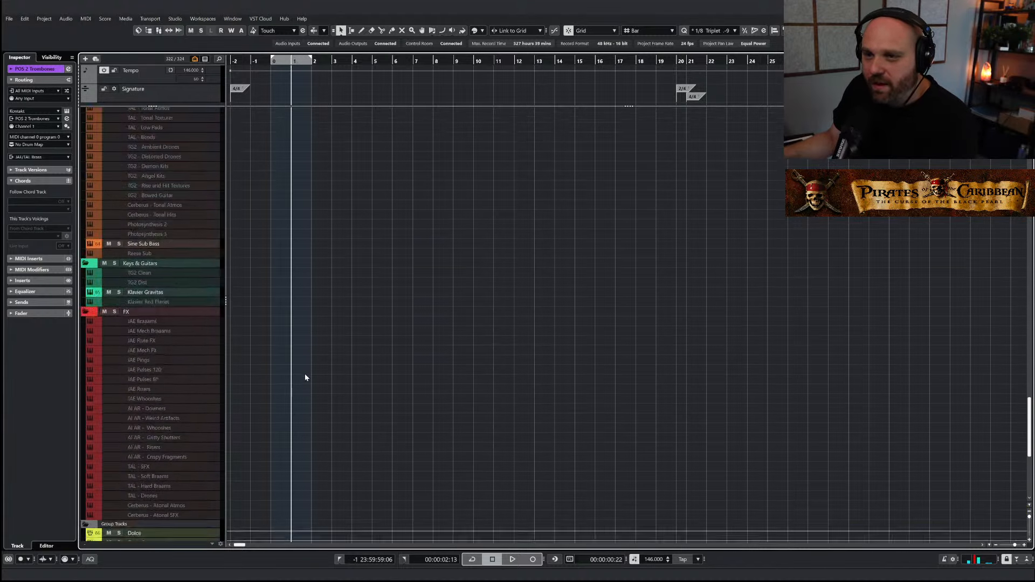
pyautogui.scroll(-5, 225, 365)
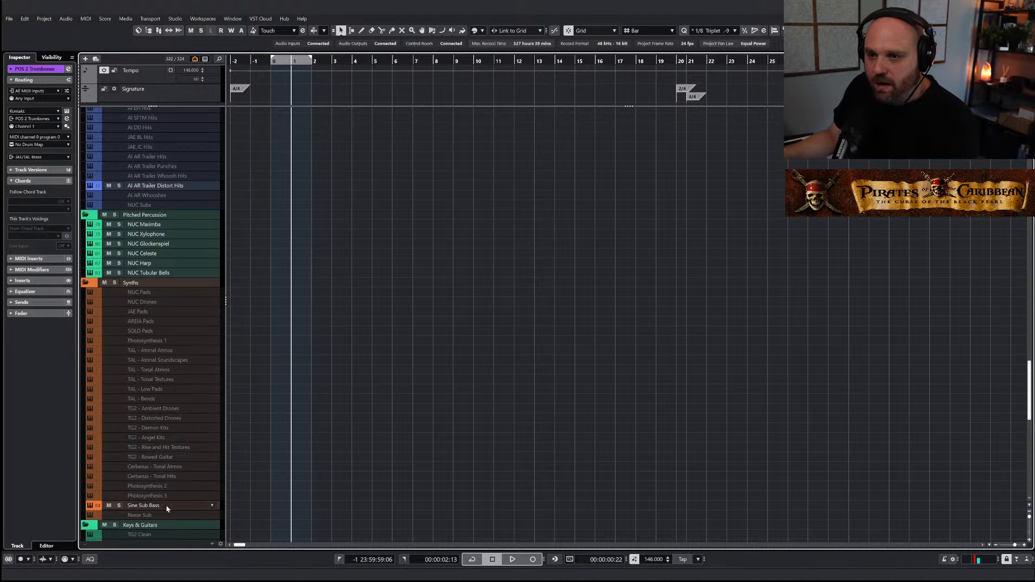
pyautogui.rightClick(158, 342)
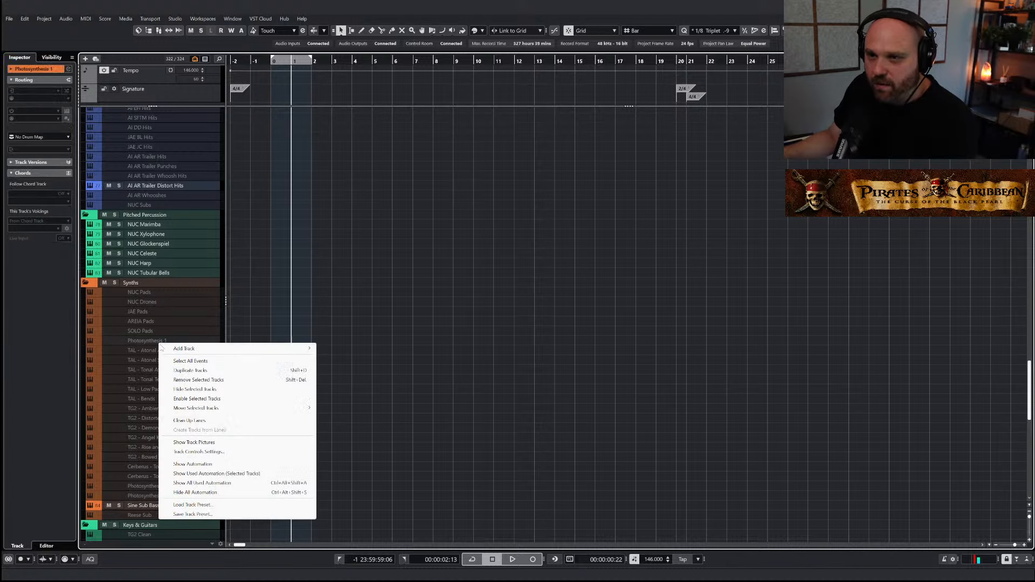
pyautogui.click(210, 399)
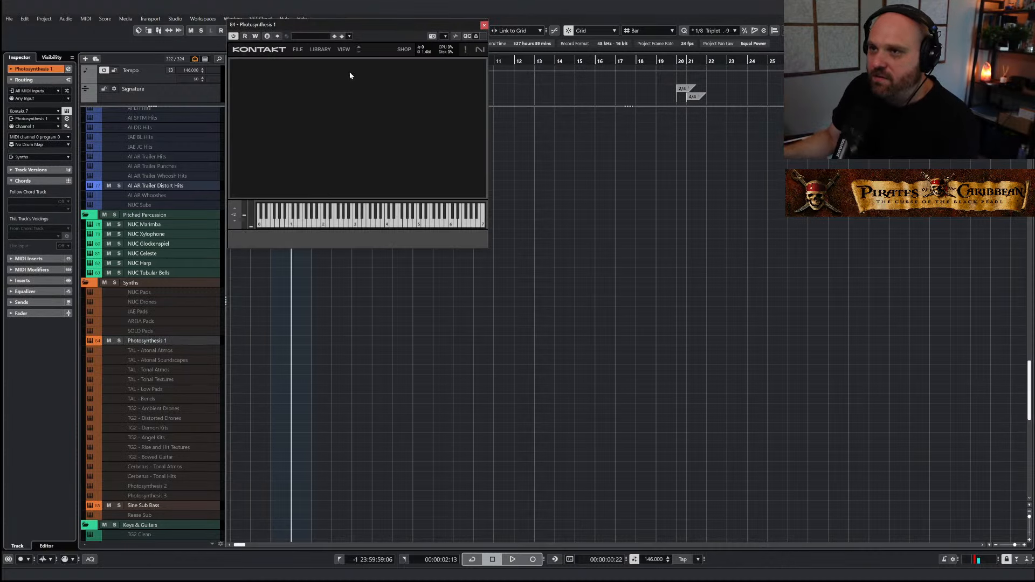
# Switch Kontakt to rack view, search its libraries for "photo", browse the Photosynthesis bass instruments and close the plug-in window
pyautogui.click(342, 49)
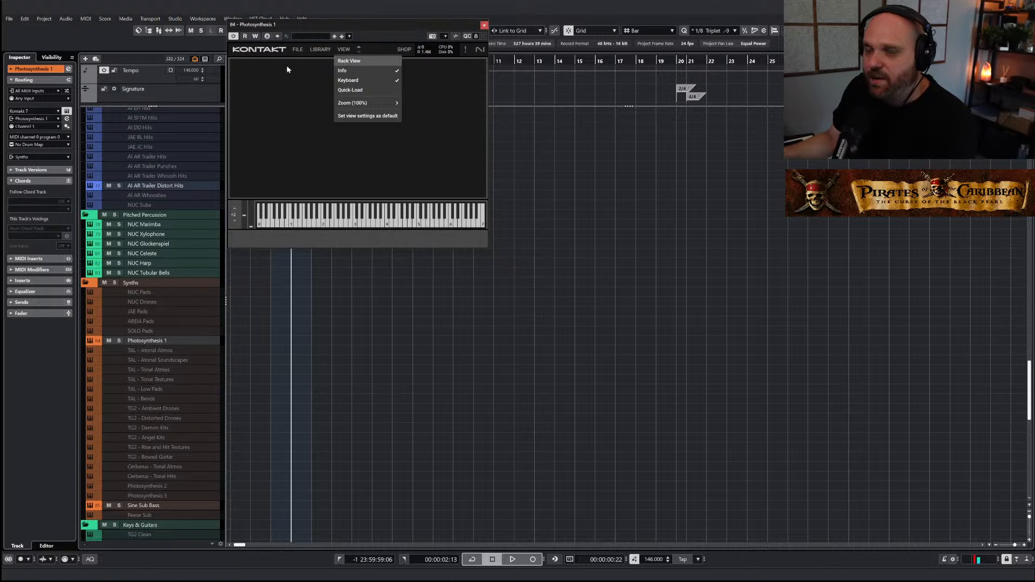
pyautogui.click(356, 61)
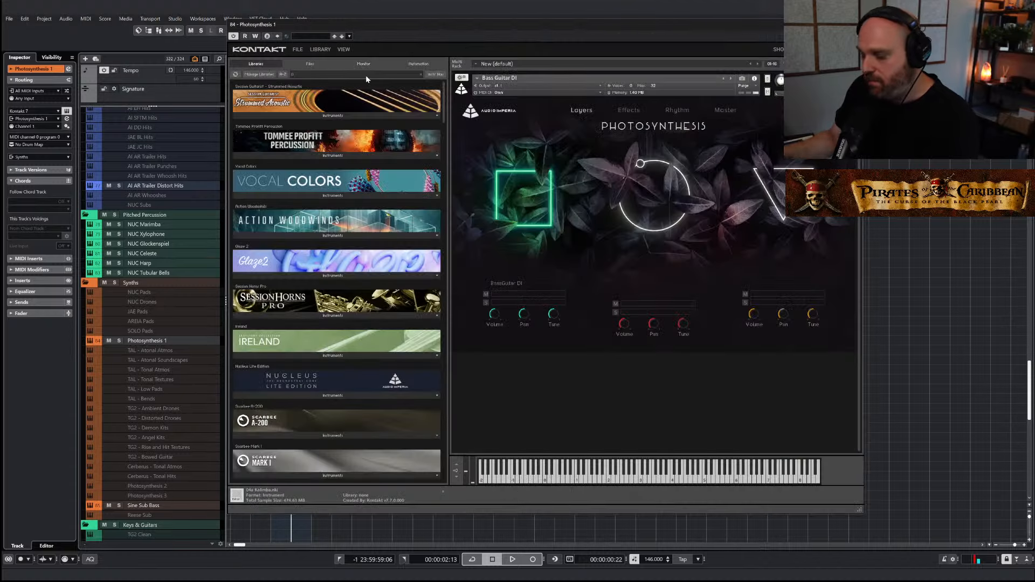
pyautogui.click(366, 75)
pyautogui.write('photo')
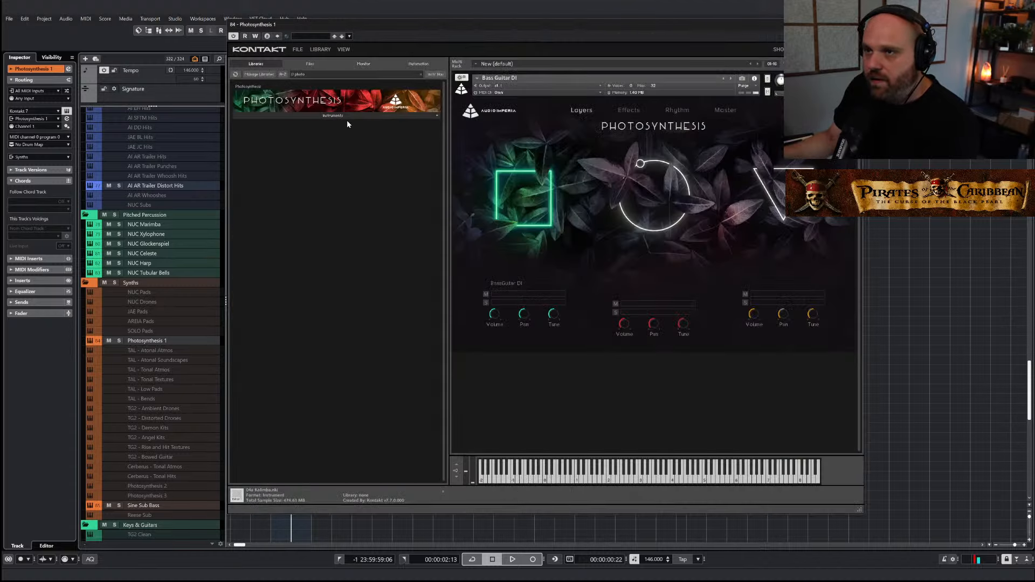
pyautogui.click(347, 115)
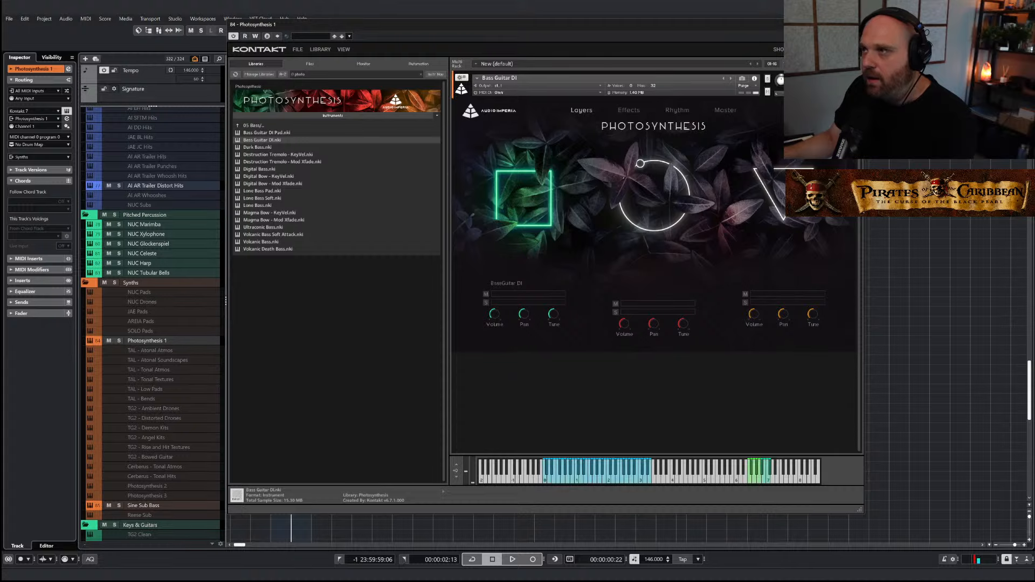
pyautogui.hotkey('ctrl', 'w')
pyautogui.scroll(15, 425, 289)
pyautogui.scroll(-10, 426, 289)
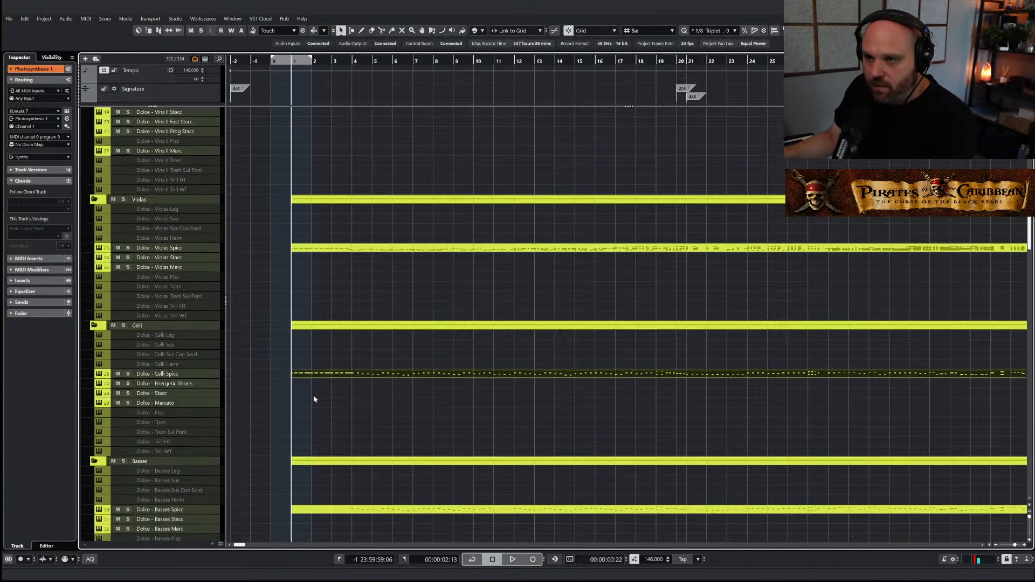
# Copy the Celli Spicc part onto the Photosynthesis 1 track at bar 1, delete its notes before bar 4 and place the playhead at bar 4
pyautogui.scroll(-20, 309, 357)
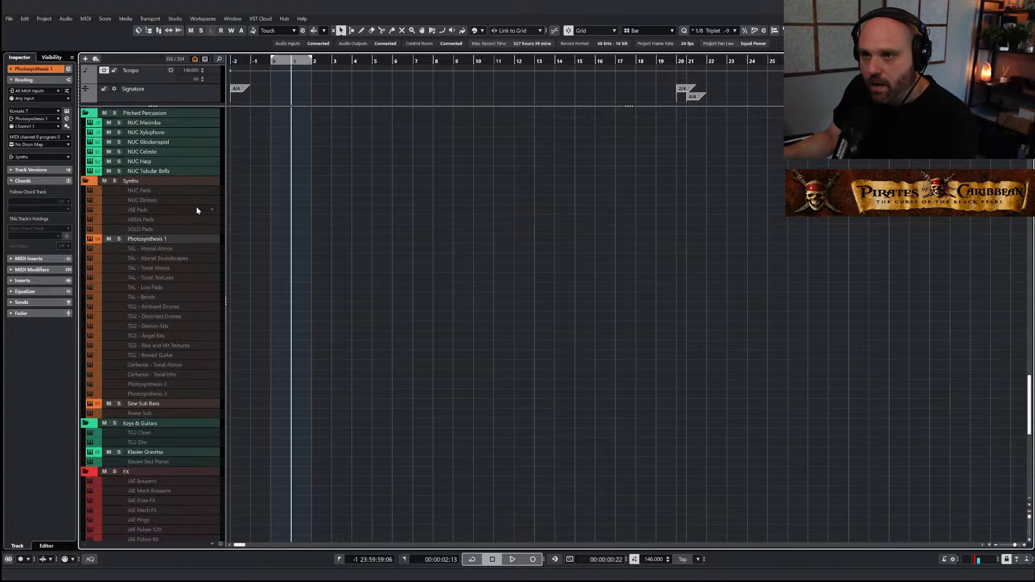
pyautogui.press('h')
pyautogui.press('h')
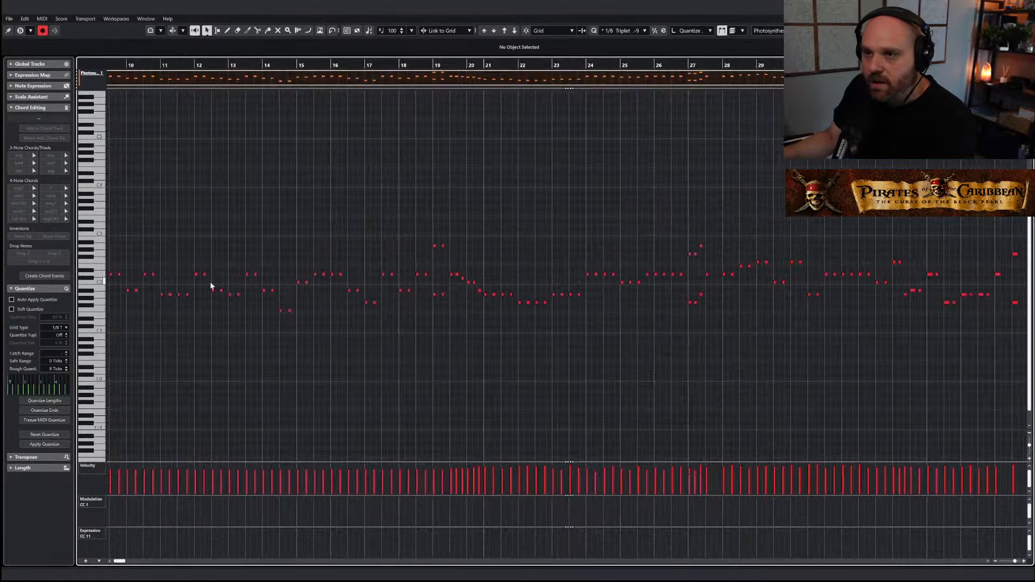
pyautogui.moveTo(174, 65); pyautogui.dragTo(147, 77)
pyautogui.moveTo(241, 258); pyautogui.dragTo(403, 295)
pyautogui.press('Delete')
pyautogui.click(404, 64)
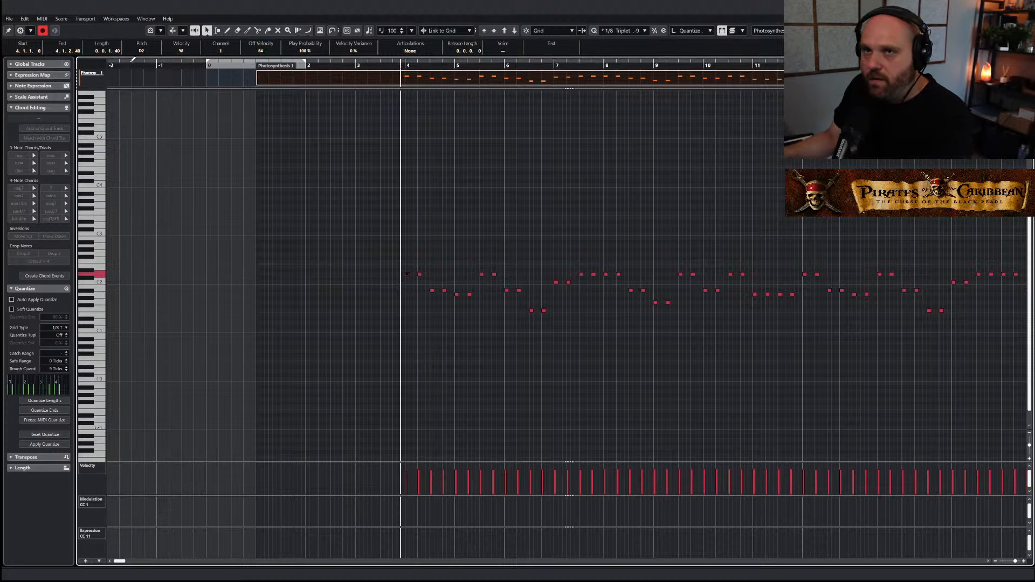
# Turn on editor solo, transpose all Photosynthesis 1 notes down one octave during playback and close the key editor
pyautogui.click(20, 30)
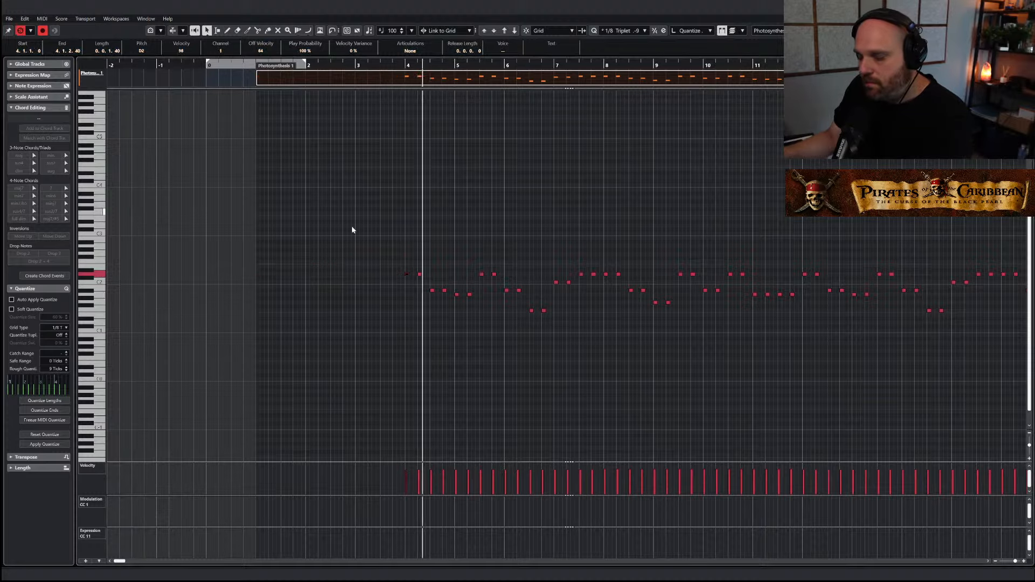
pyautogui.press('g')
pyautogui.press('g')
pyautogui.press('g')
pyautogui.press('g')
pyautogui.press('g')
pyautogui.moveTo(154, 224); pyautogui.dragTo(629, 336)
pyautogui.click(514, 31)
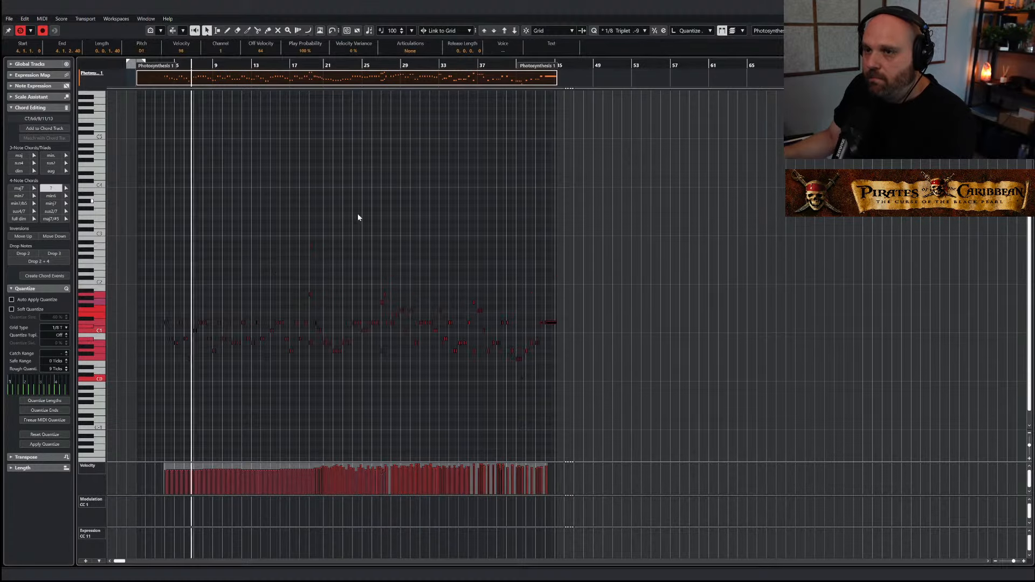
pyautogui.press('h')
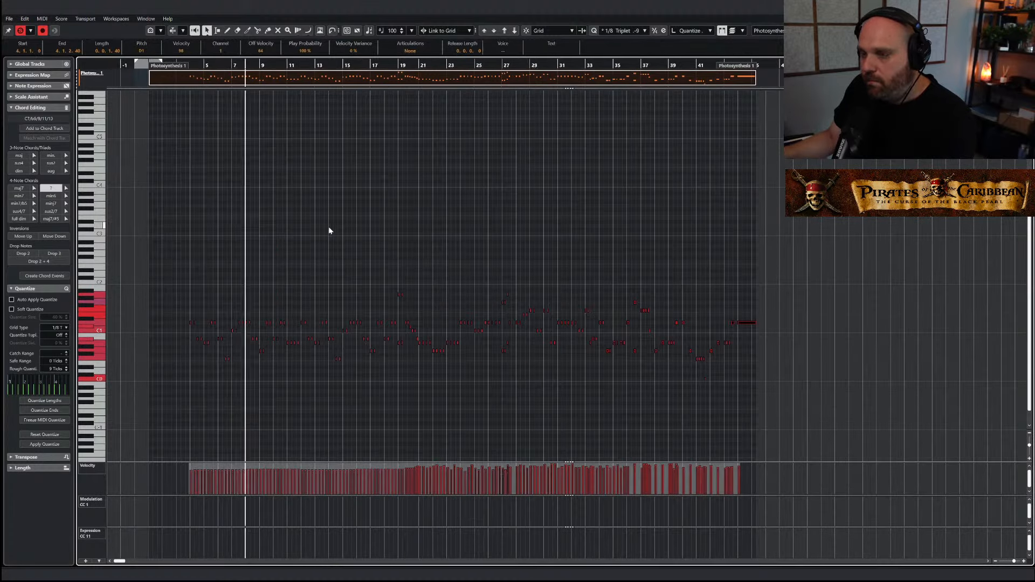
pyautogui.press('Return')
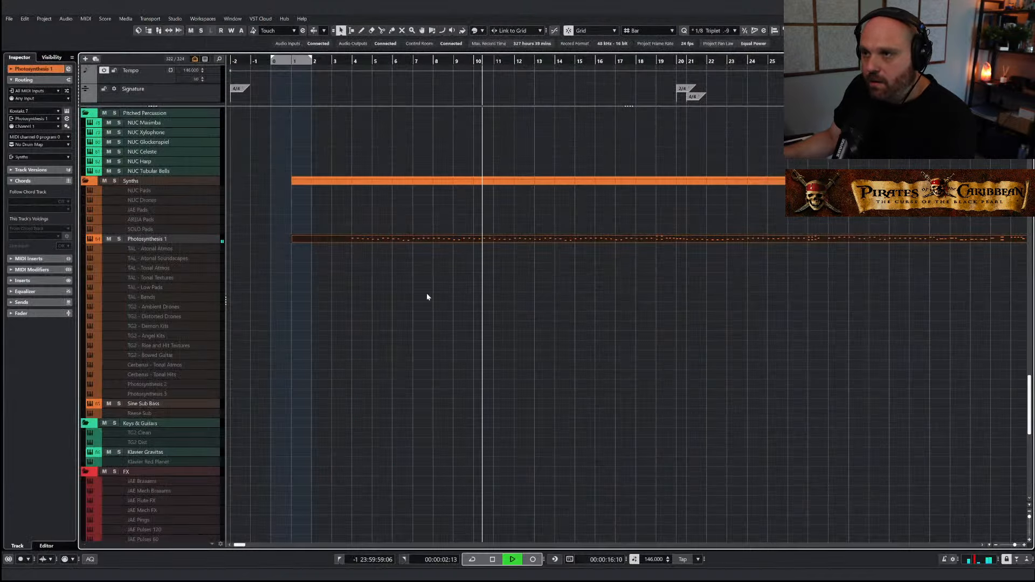
# Restart playback from bar 4 and compare the mix with the Photosynthesis 1 track muted and unmuted
pyautogui.press('space')
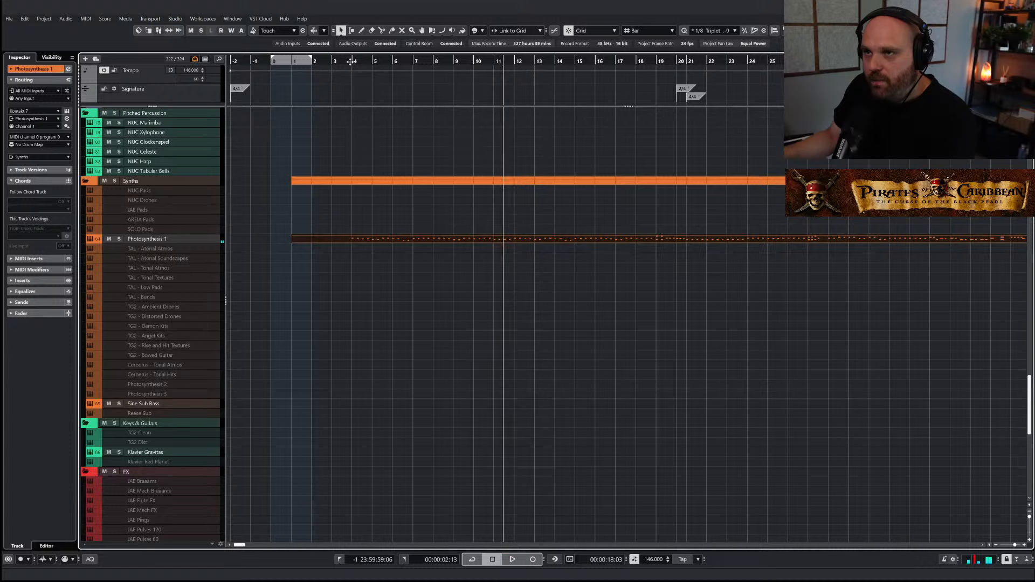
pyautogui.click(351, 61)
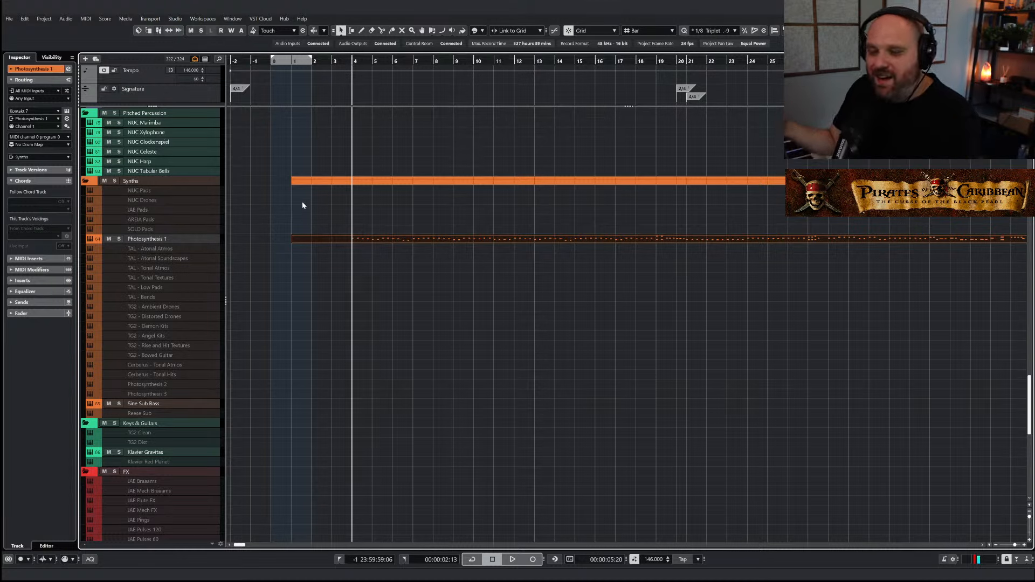
pyautogui.press('space')
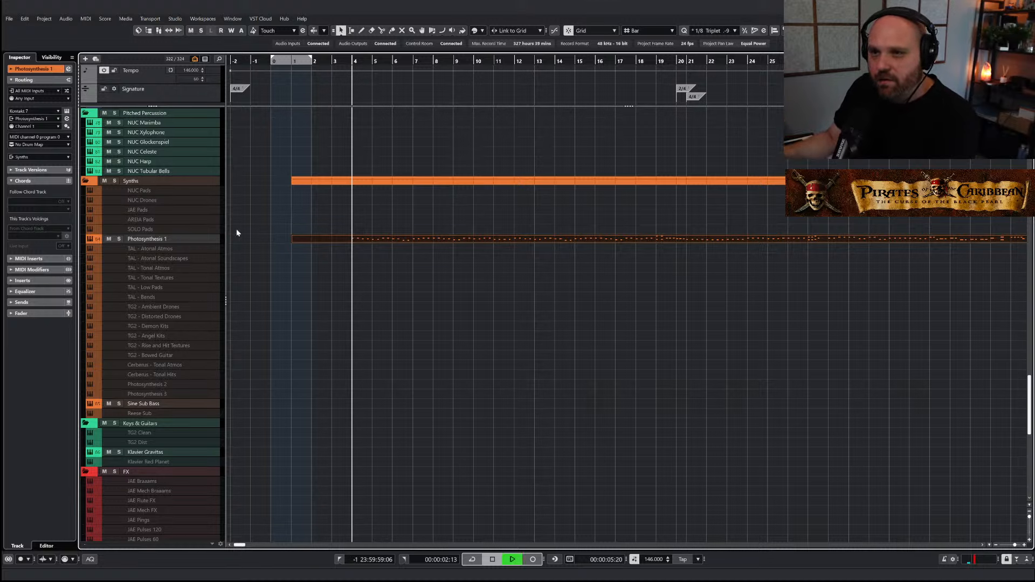
pyautogui.click(109, 240)
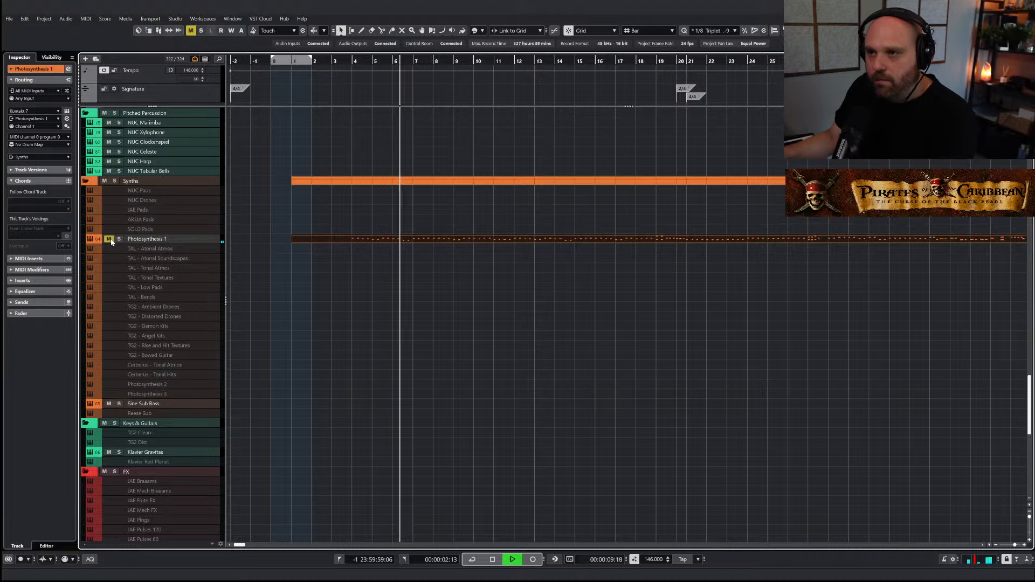
pyautogui.click(110, 240)
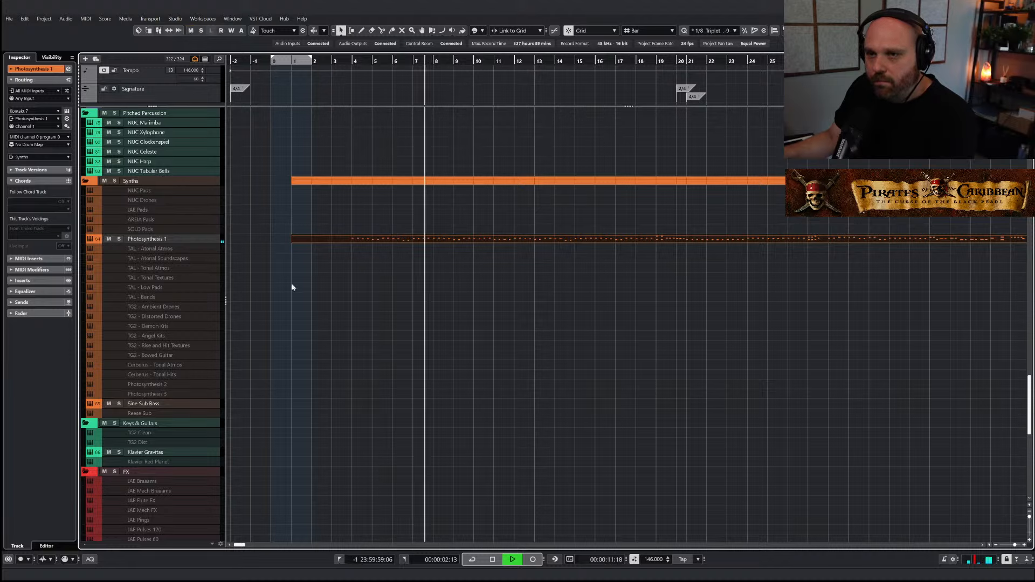
pyautogui.rightClick(351, 274)
pyautogui.click(361, 273)
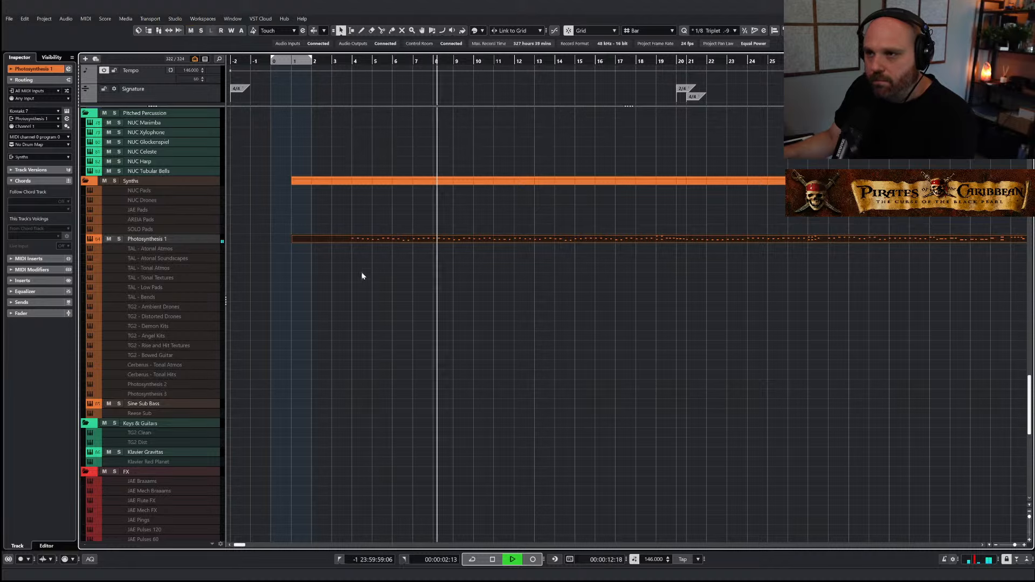
# Lengthen all Photosynthesis 1 notes together so the first lasts 0.0.1.84, with editor solo off, and close the key editor
pyautogui.doubleClick(418, 247)
pyautogui.moveTo(776, 380); pyautogui.dragTo(99, 255)
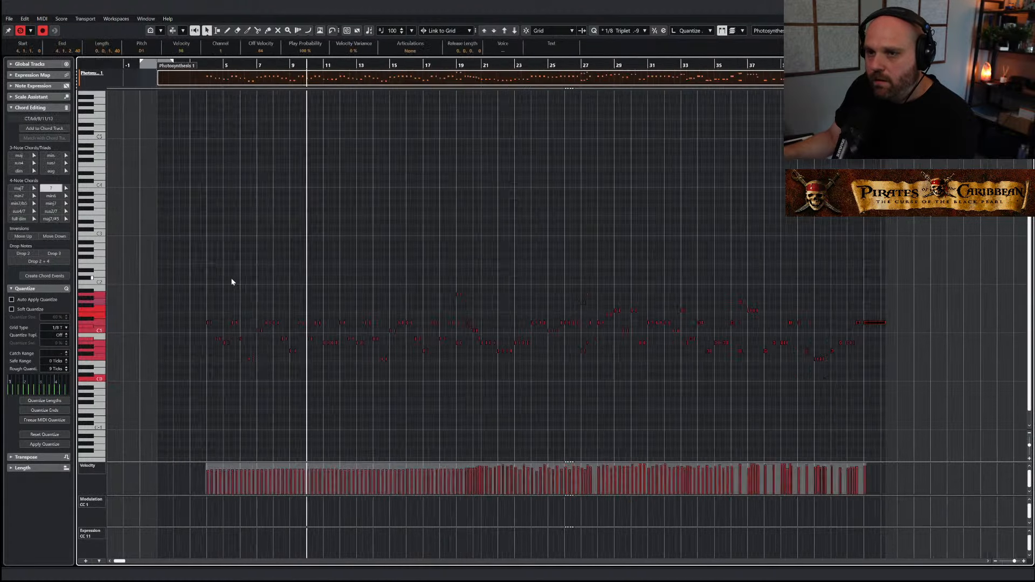
pyautogui.press('h')
pyautogui.press('h')
pyautogui.press('h')
pyautogui.press('h')
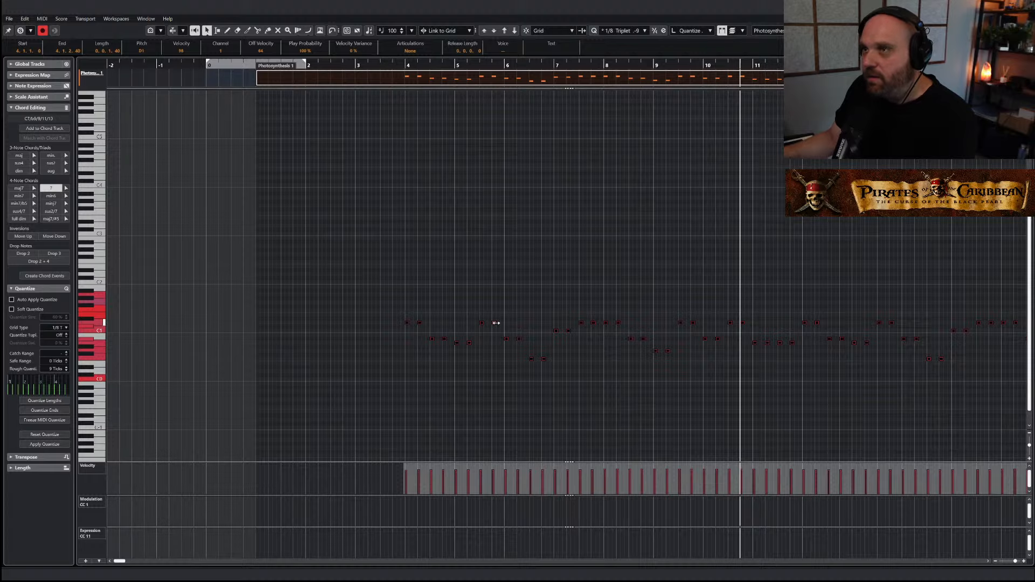
pyautogui.moveTo(496, 323); pyautogui.dragTo(497, 323)
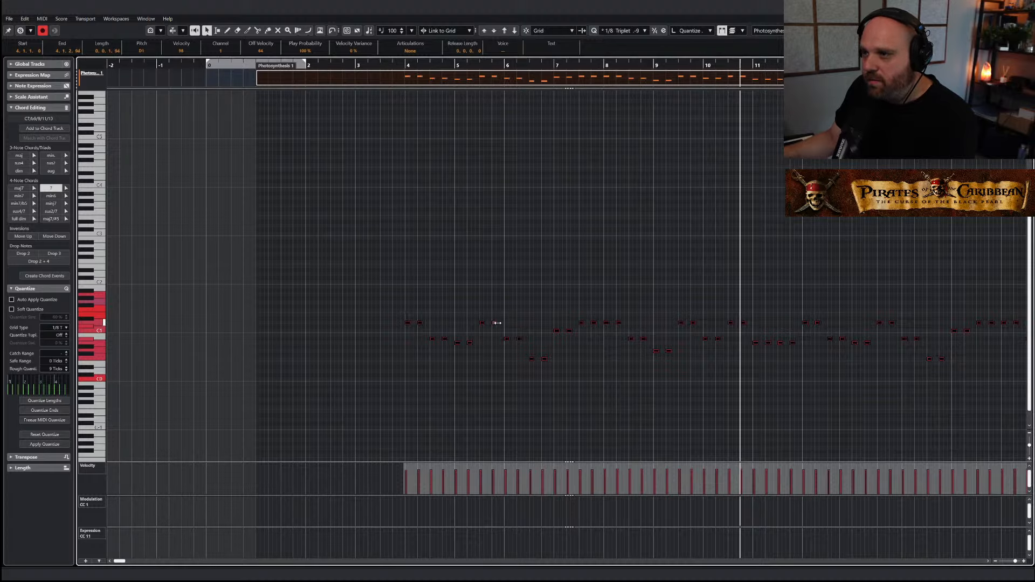
pyautogui.press('Return')
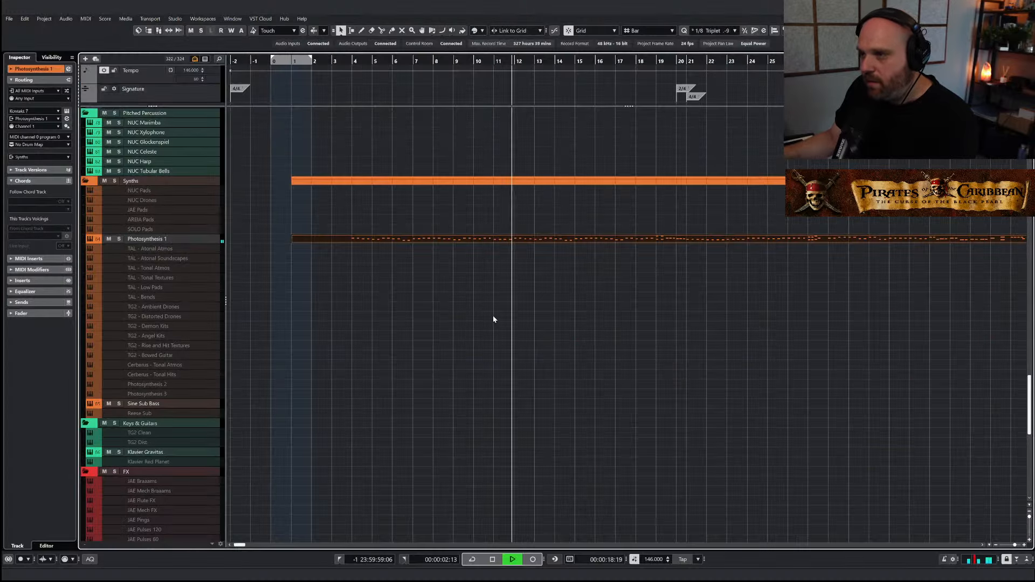
# Check the Photosynthesis 1 channel in the MixConsole during playback, close the mixer and stop playback
pyautogui.press('g')
pyautogui.press('g')
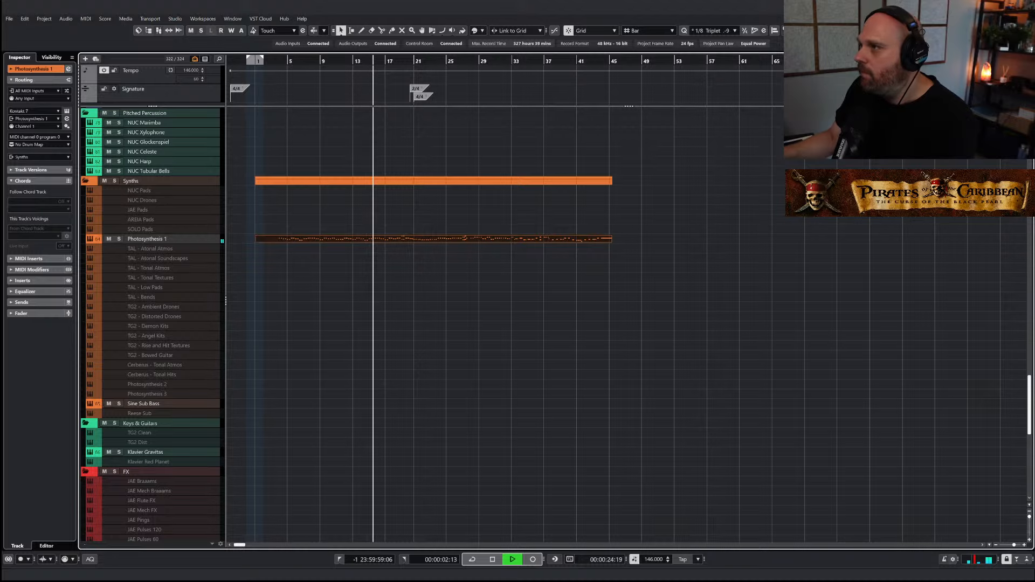
pyautogui.hotkey('alt', 'F3')
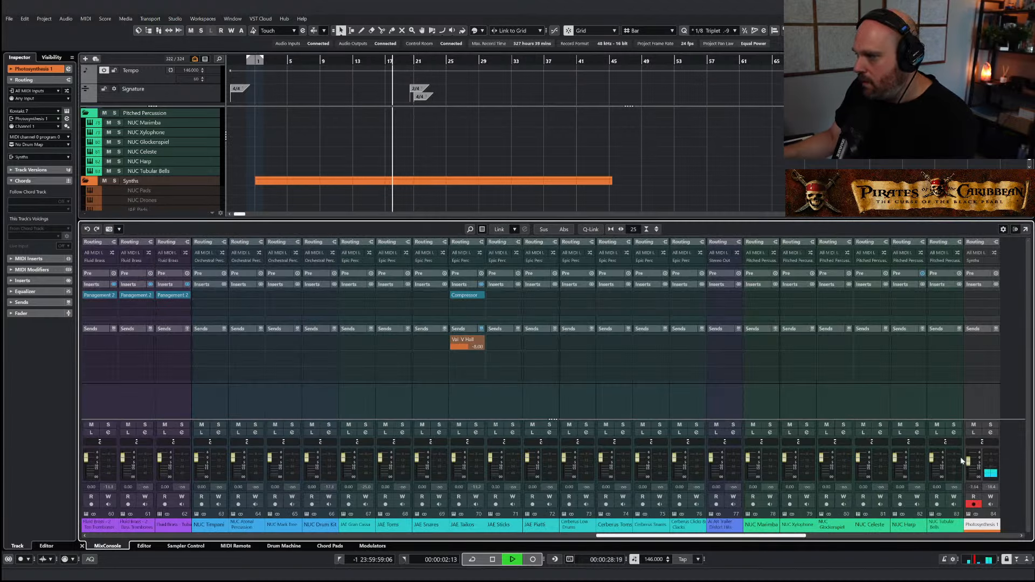
pyautogui.hotkey('alt', 'F3')
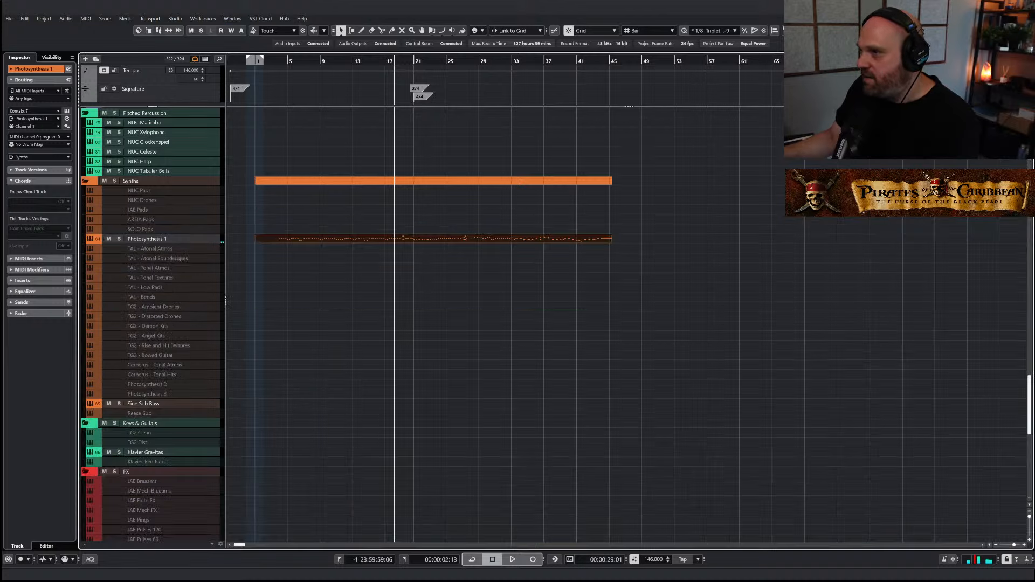
# Reopen the Photosynthesis 1 part and lengthen all its notes further so the first lasts 0.0.2.41
pyautogui.click(310, 242)
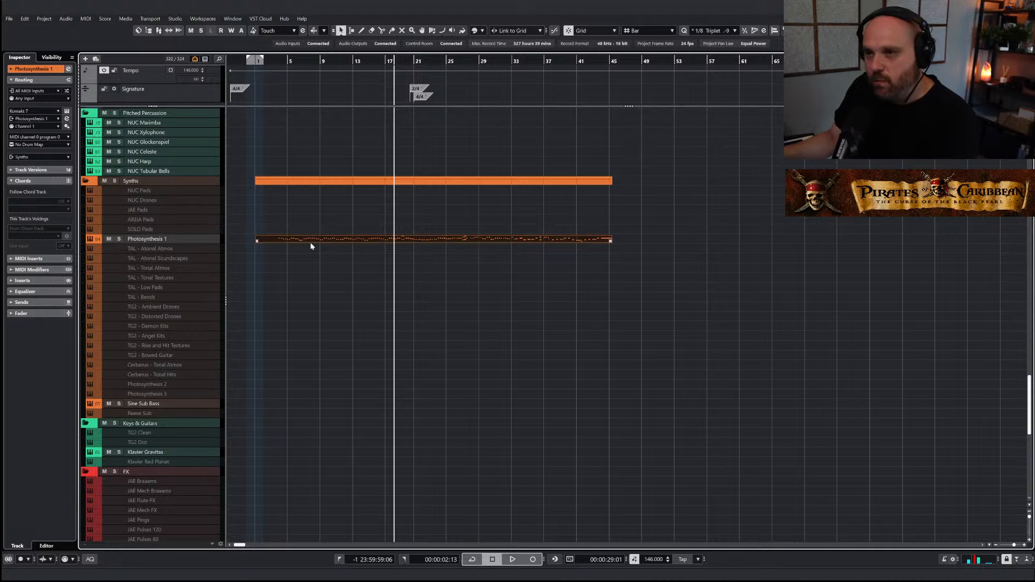
pyautogui.doubleClick(309, 243)
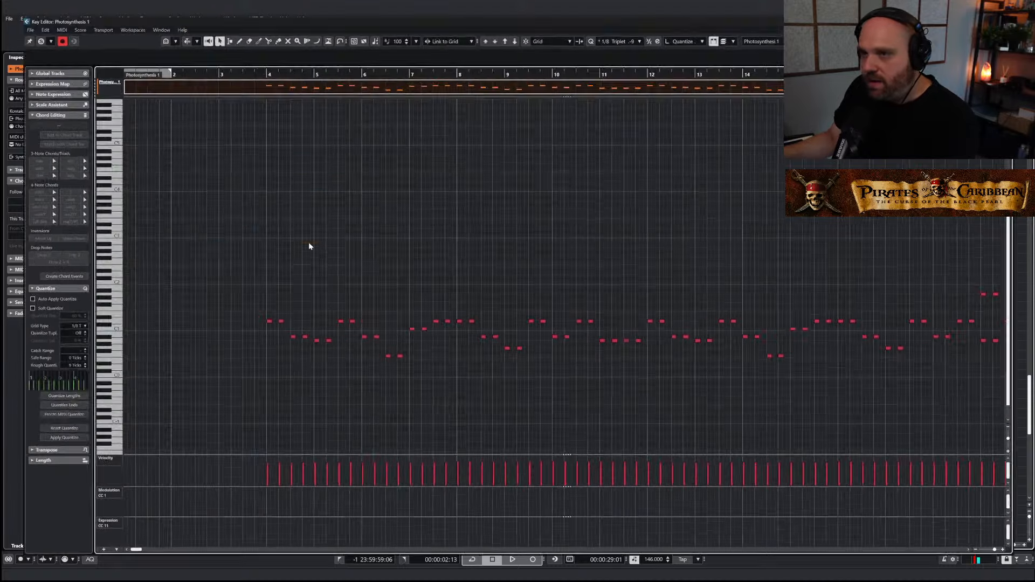
pyautogui.moveTo(717, 390); pyautogui.dragTo(151, 282)
pyautogui.press('h')
pyautogui.press('h')
pyautogui.press('h')
pyautogui.press('h')
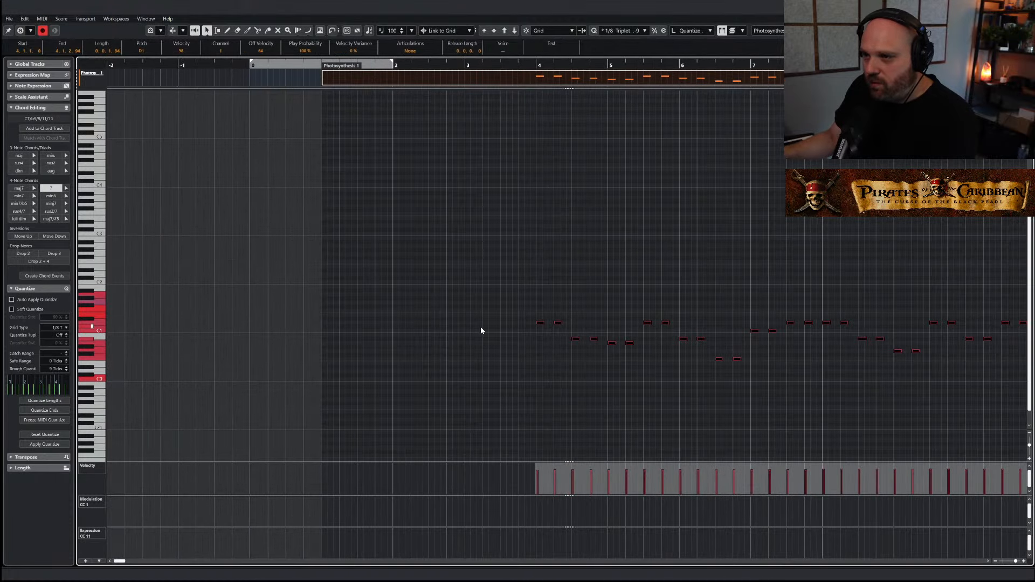
pyautogui.moveTo(560, 323); pyautogui.dragTo(563, 322)
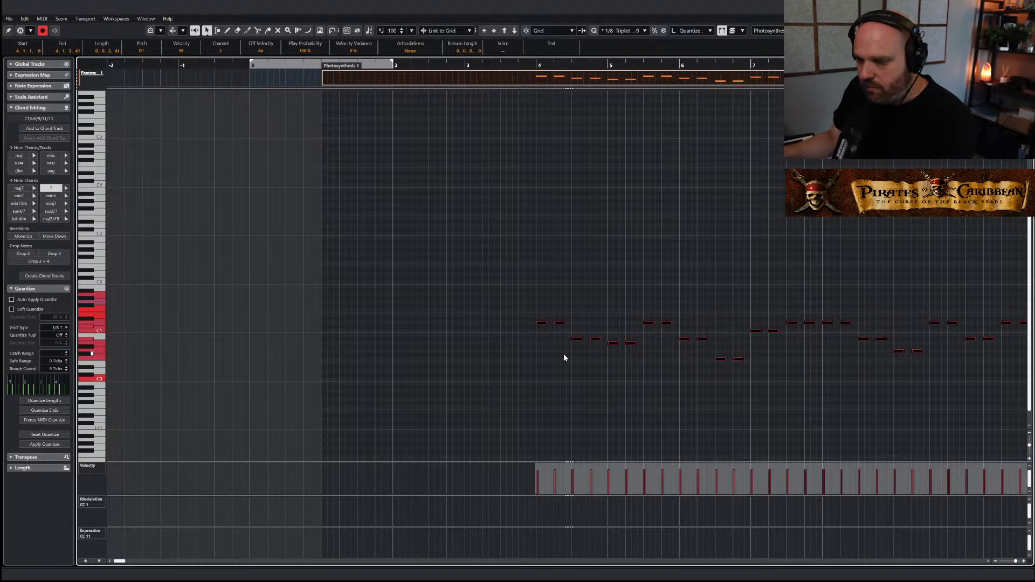
# Slightly humanize the timing and velocities of the selected Photosynthesis 1 notes and return to the project window
pyautogui.press('g')
pyautogui.press('g')
pyautogui.press('g')
pyautogui.press('g')
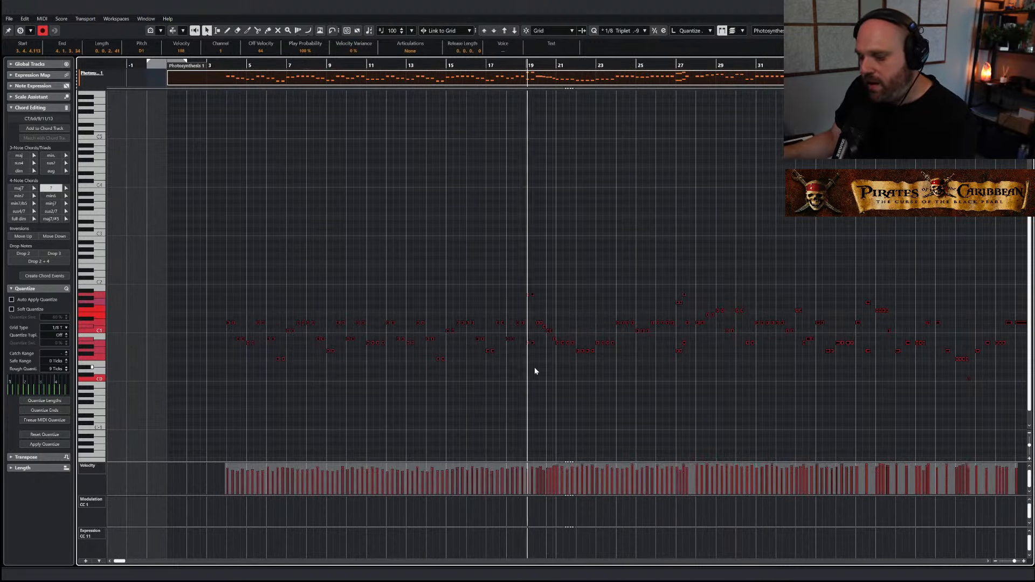
pyautogui.press('Return')
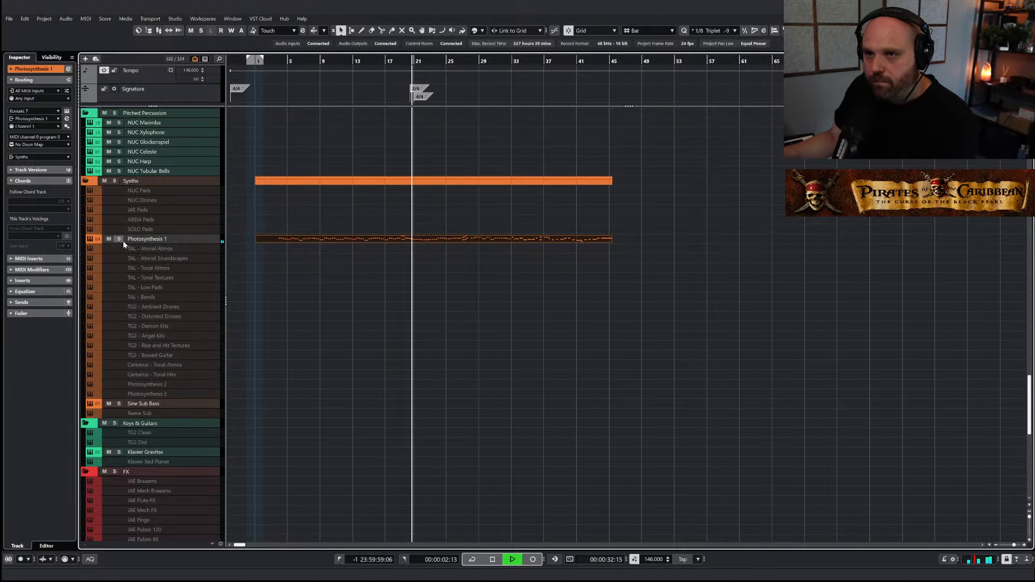
# Compare the playing arrangement around bars 21 to 25 with Photosynthesis 1 muted and unmuted, and stop playback
pyautogui.rightClick(306, 279)
pyautogui.click(306, 279)
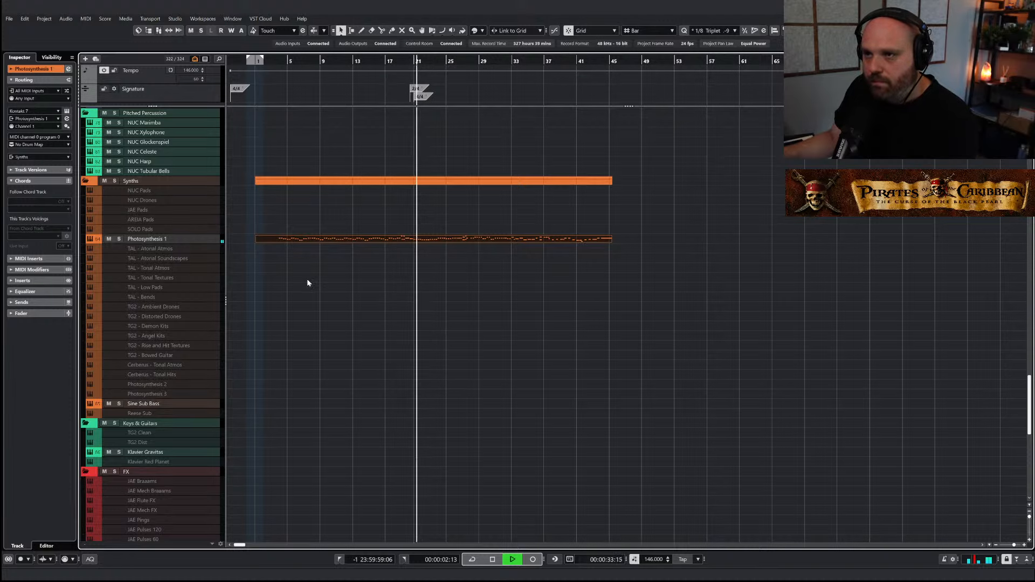
pyautogui.click(109, 239)
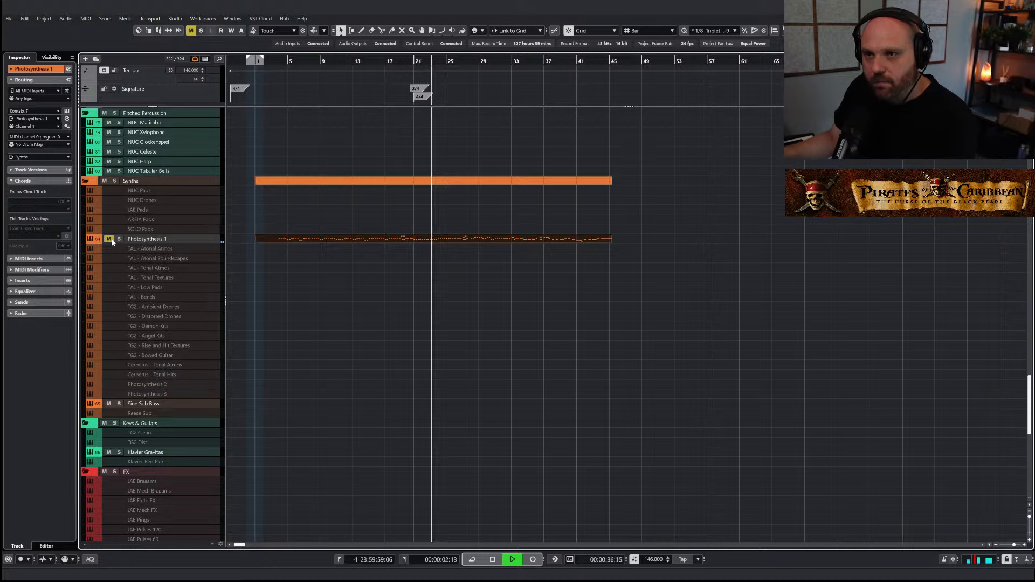
pyautogui.click(109, 240)
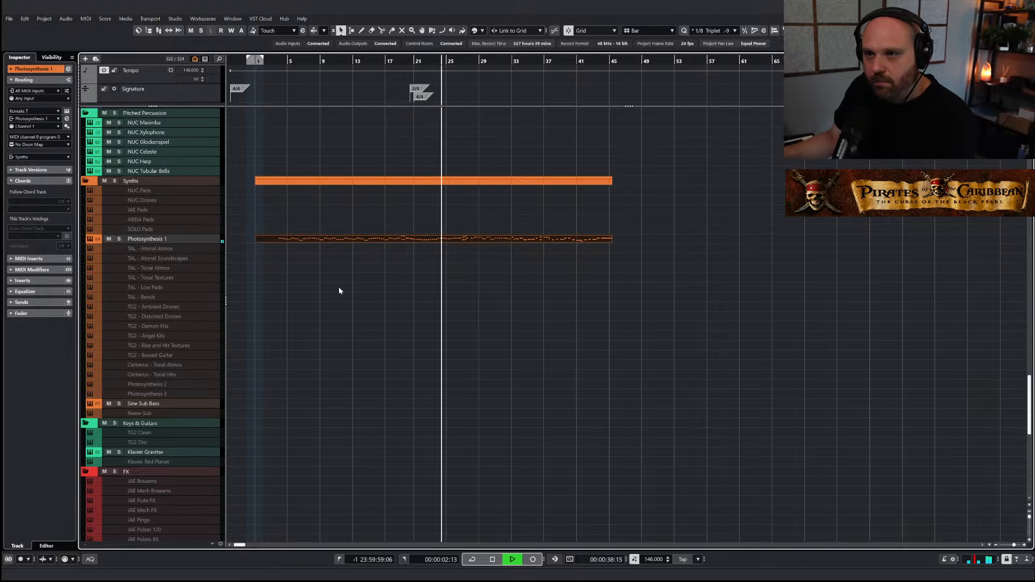
pyautogui.press('space')
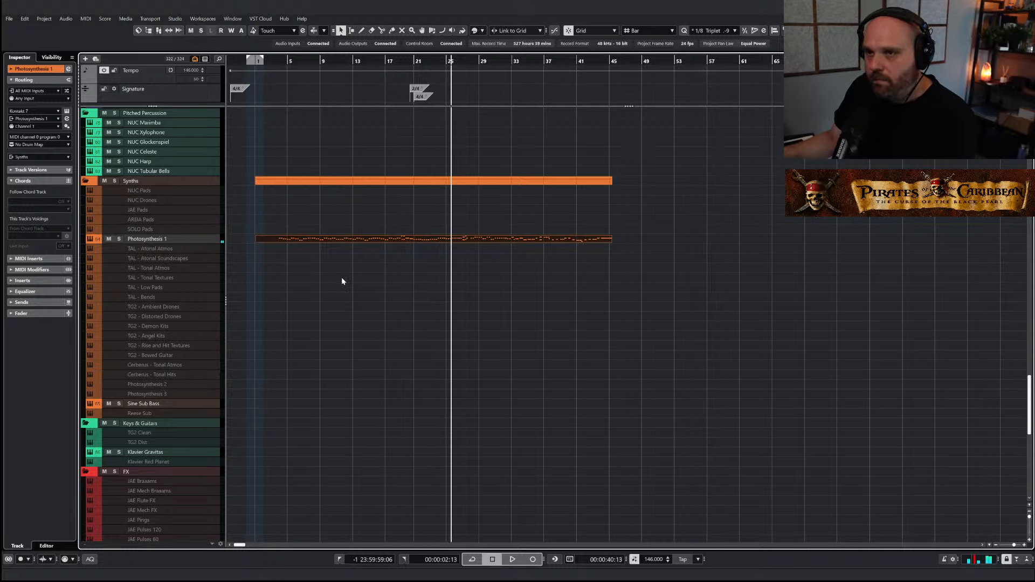
# Play the arrangement from bar 4 while reviewing the string, woodwind and brass tracks, and stop playback
pyautogui.press('h')
pyautogui.press('h')
pyautogui.press('h')
pyautogui.moveTo(383, 61); pyautogui.dragTo(377, 68)
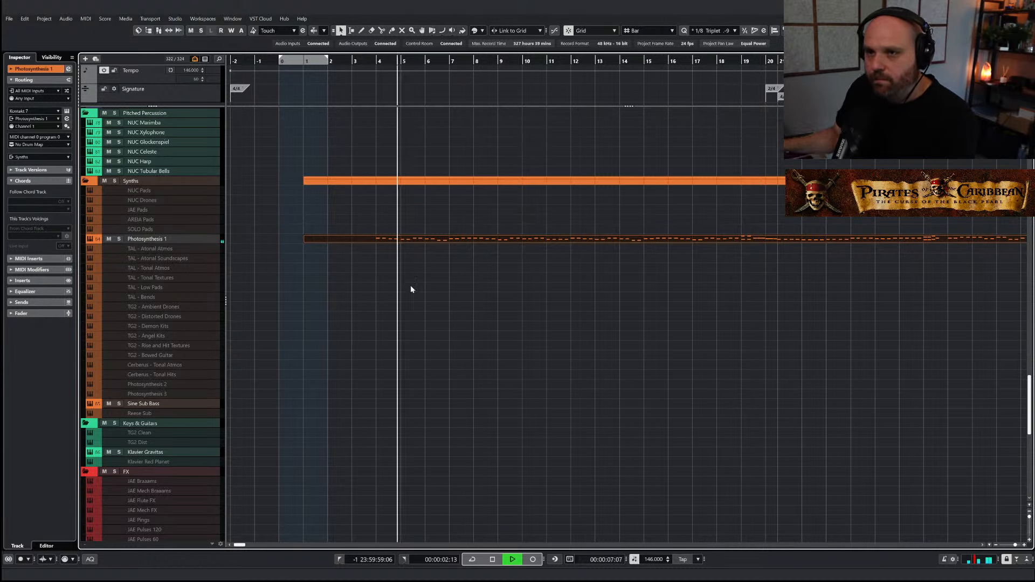
pyautogui.scroll(10, 410, 289)
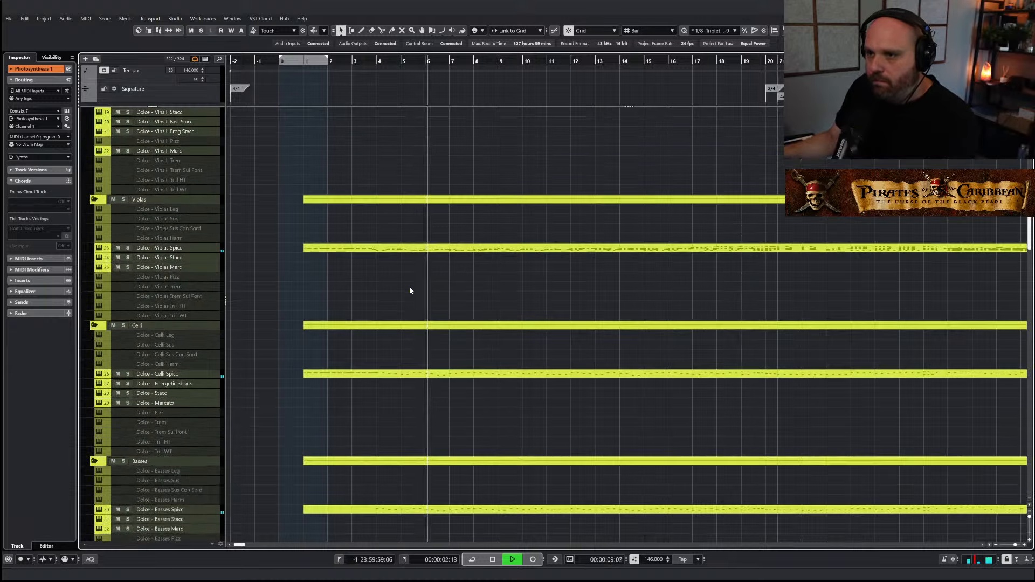
pyautogui.scroll(-3, 408, 292)
pyautogui.press('space')
# Solo the JAE 6 Horns Stacc track and glue its opening part up to bar 11 to the part that follows
pyautogui.press('s')
pyautogui.click(432, 347)
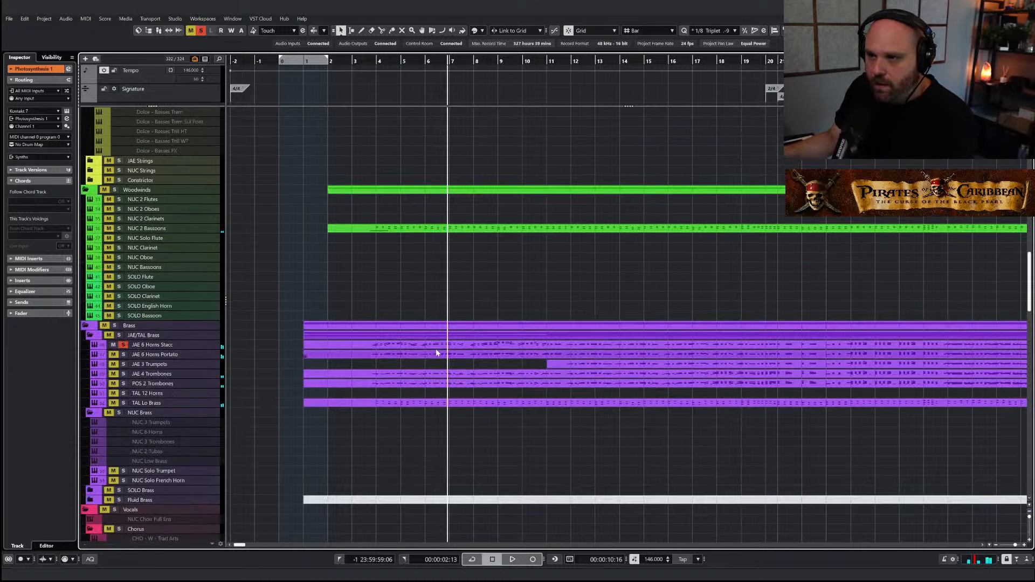
pyautogui.click(460, 343)
pyautogui.press('g')
pyautogui.press('g')
pyautogui.press('g')
pyautogui.rightClick(480, 385)
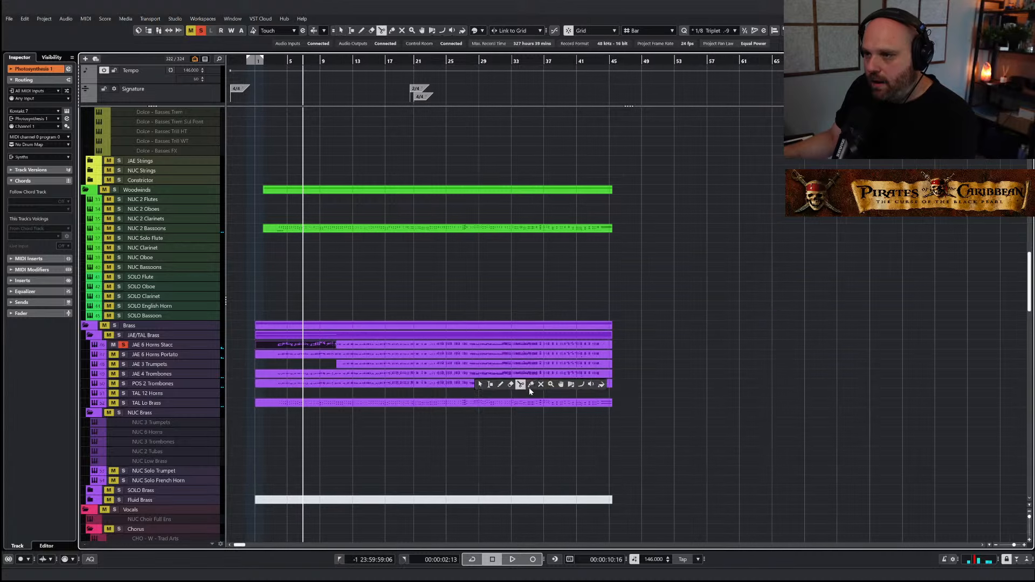
pyautogui.click(531, 385)
pyautogui.click(311, 342)
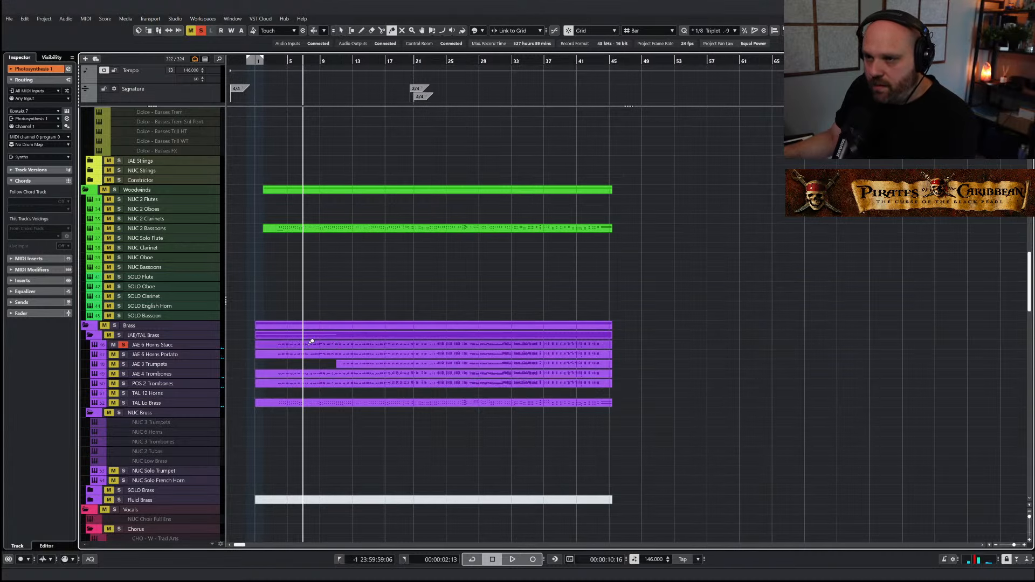
# Copy the JAE 6 Horns Stacc part onto the TAL 12 Horns track and clear the active solo
pyautogui.press('1')
pyautogui.click(299, 346)
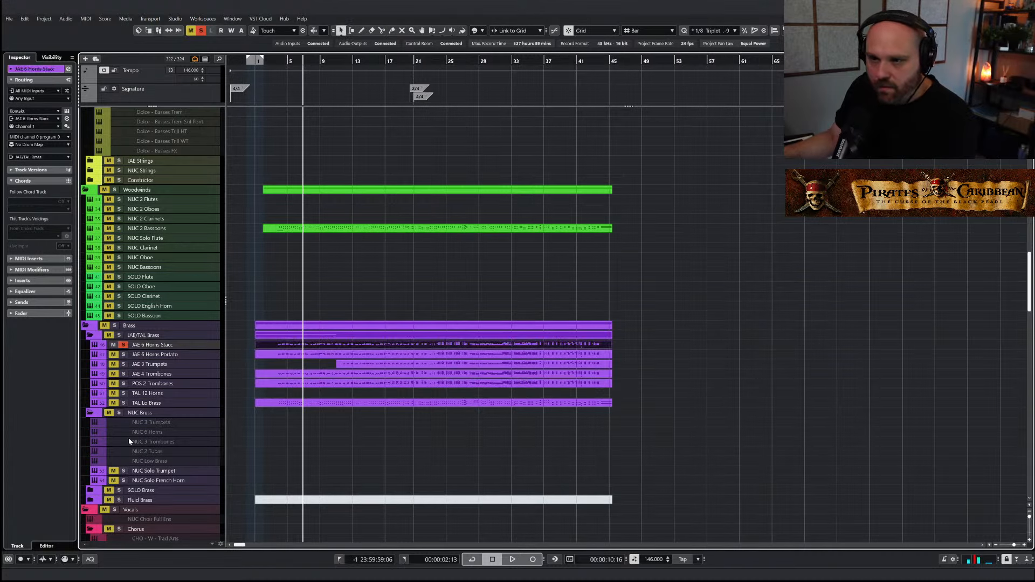
pyautogui.moveTo(278, 349); pyautogui.dragTo(278, 398)
pyautogui.click(202, 31)
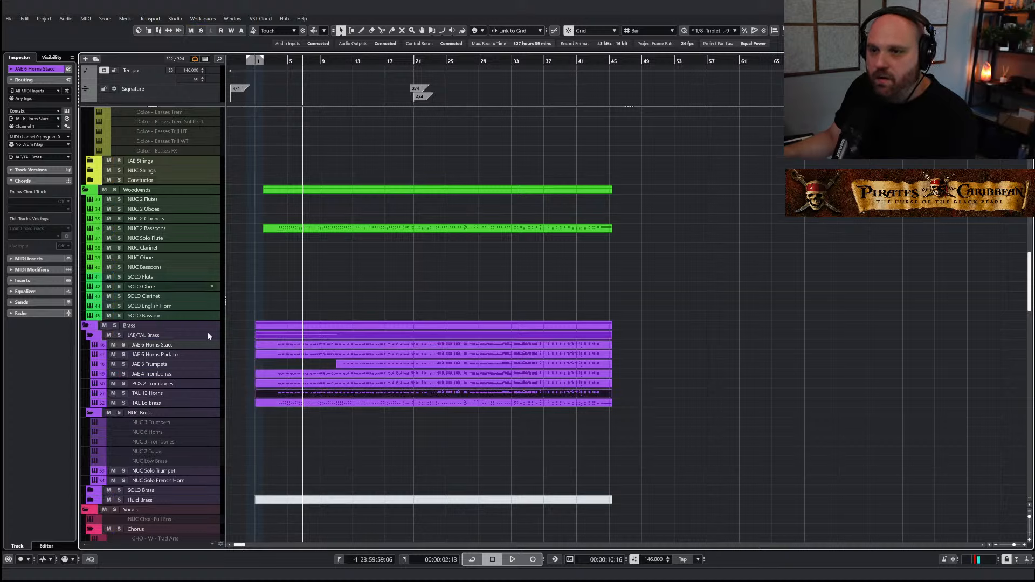
# Solo the TAL 12 Horns track and check the articulation set in its Talos 12 French Horns instrument
pyautogui.click(124, 393)
pyautogui.doubleClick(190, 395)
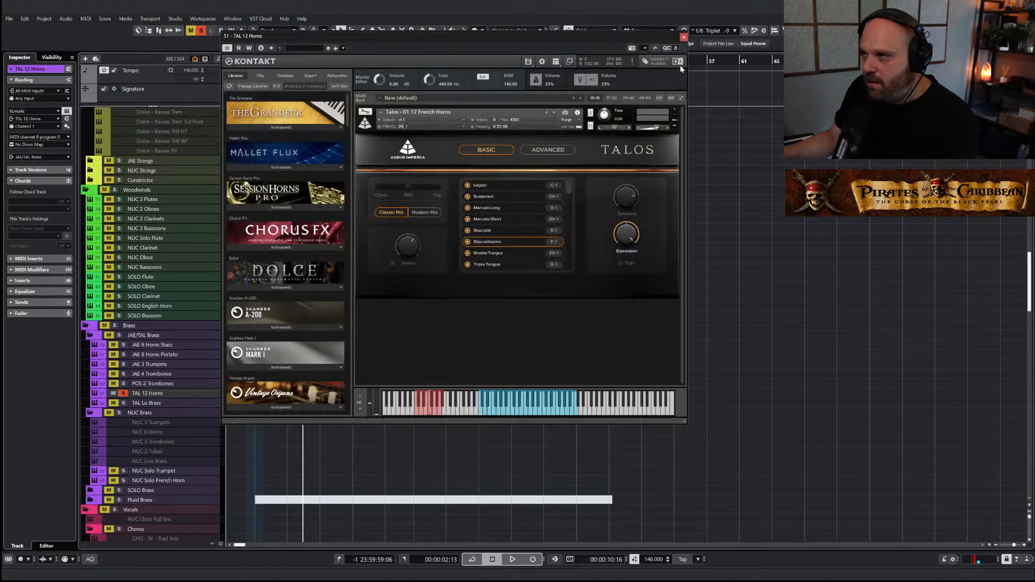
pyautogui.click(683, 36)
# Play TAL 12 Horns together with JAE 6 Horns Stacc, lower the TAL 12 Horns level in the mixer, and clear all solos
pyautogui.press('space')
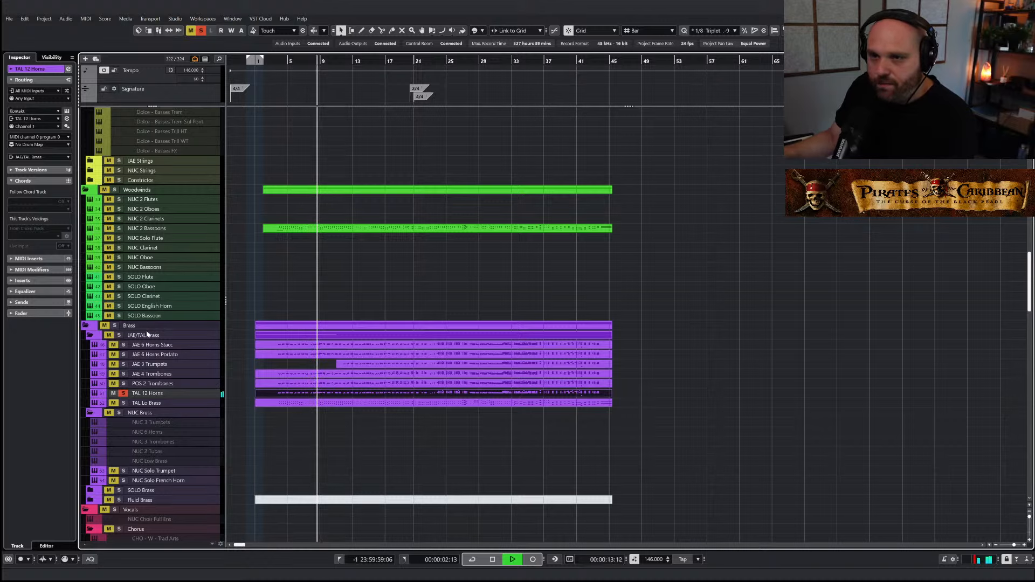
pyautogui.click(123, 345)
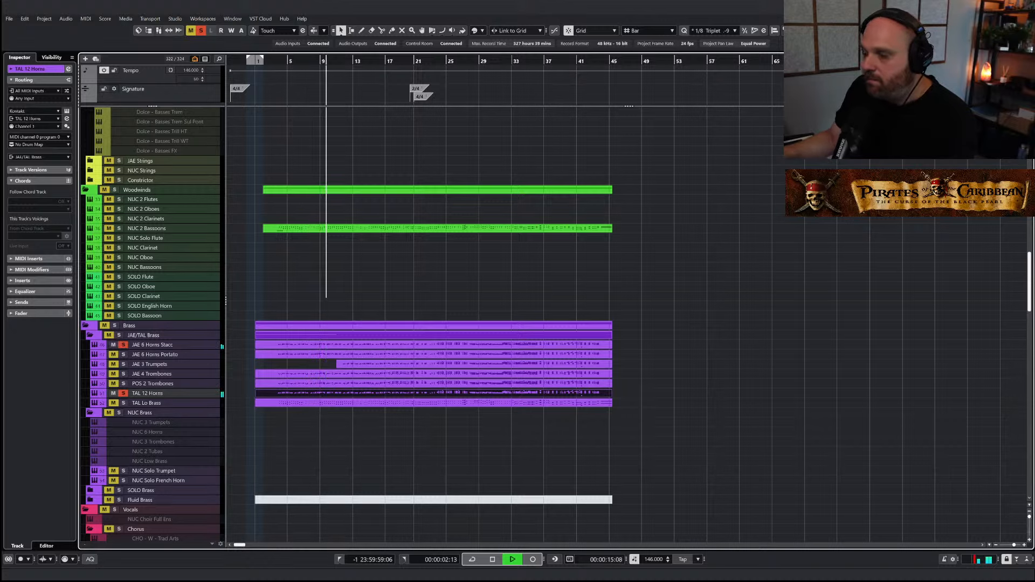
pyautogui.hotkey('alt', 'F3')
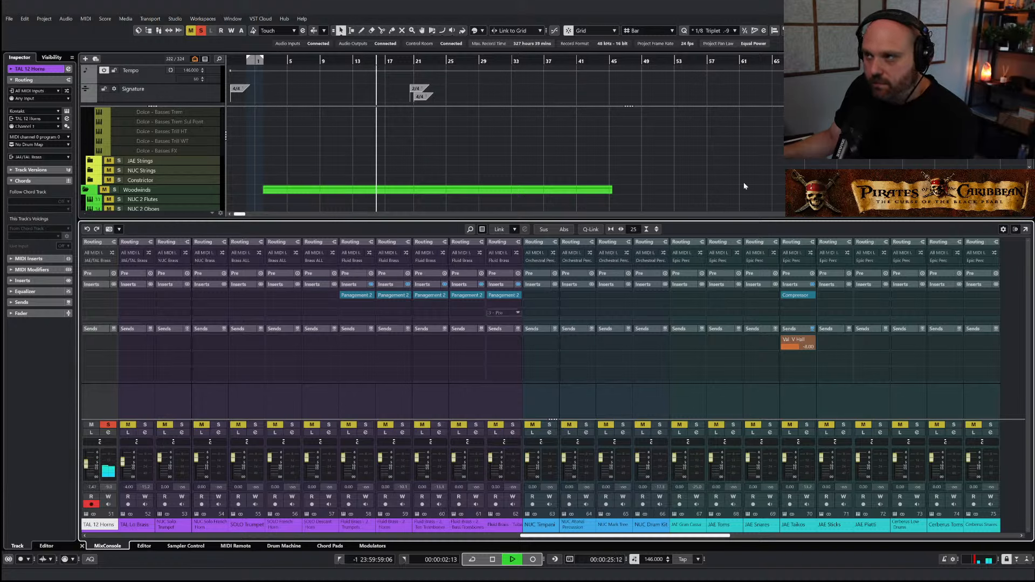
pyautogui.hotkey('ctrl', 'alt', 'e')
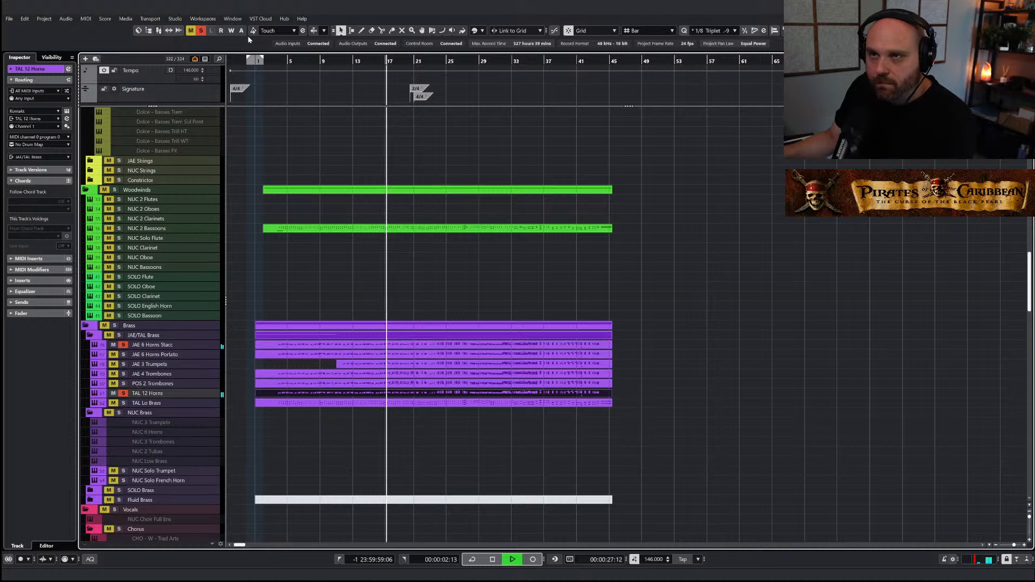
pyautogui.click(201, 30)
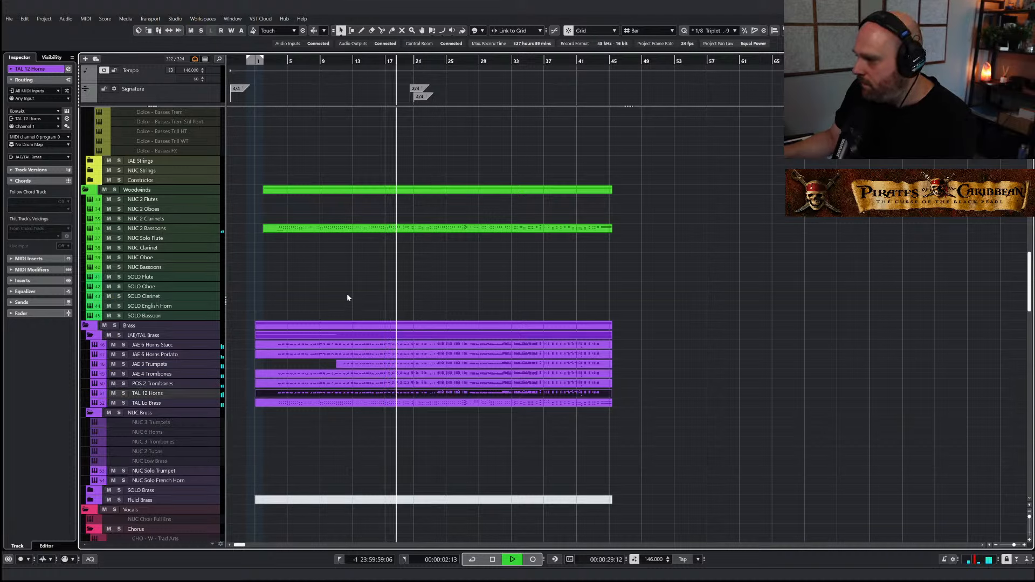
# Play the full arrangement from bar 4 while reviewing the string, woodwind and brass tracks
pyautogui.click(276, 62)
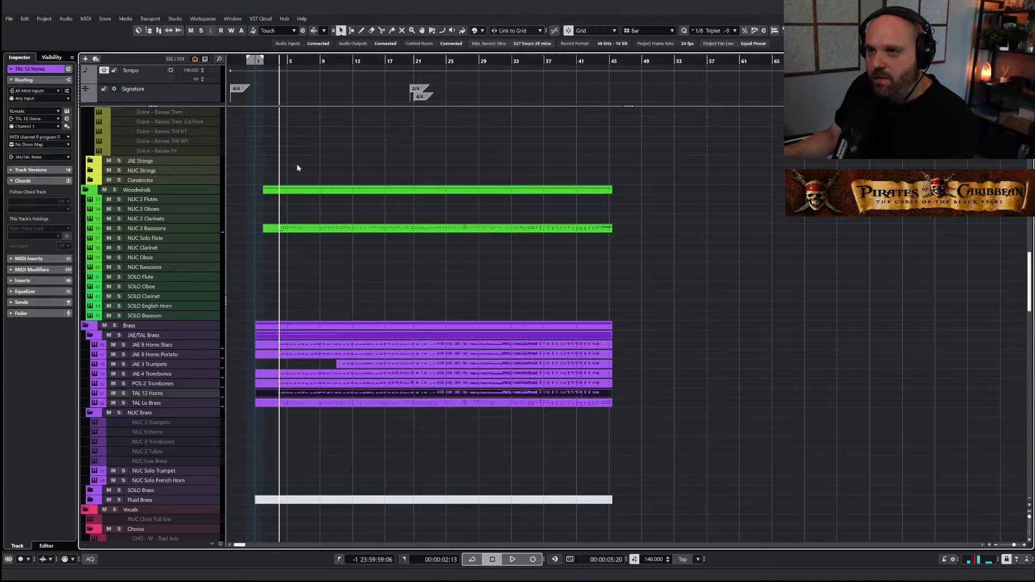
pyautogui.press('space')
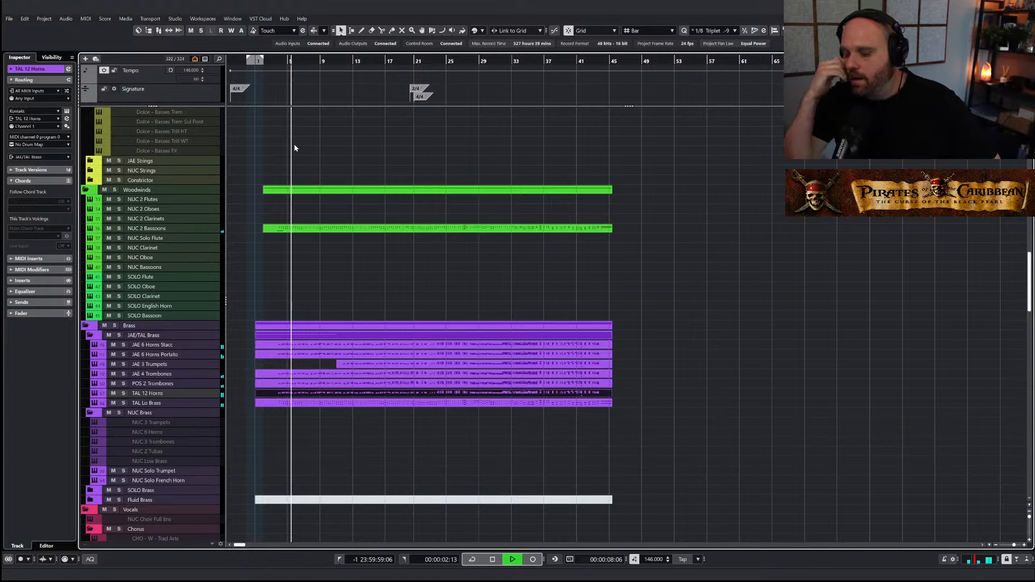
pyautogui.press('space')
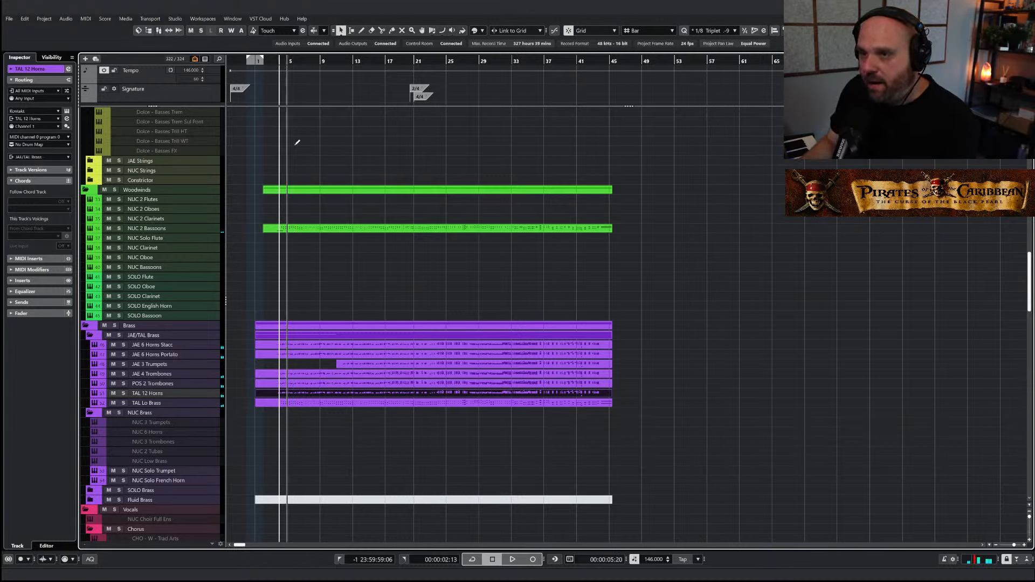
pyautogui.press('space')
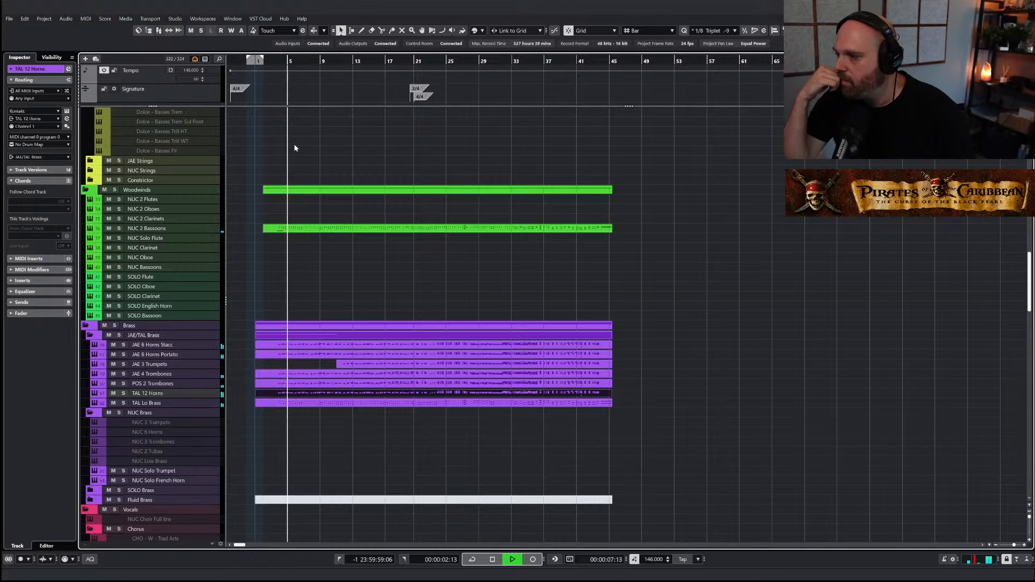
pyautogui.scroll(10, 295, 148)
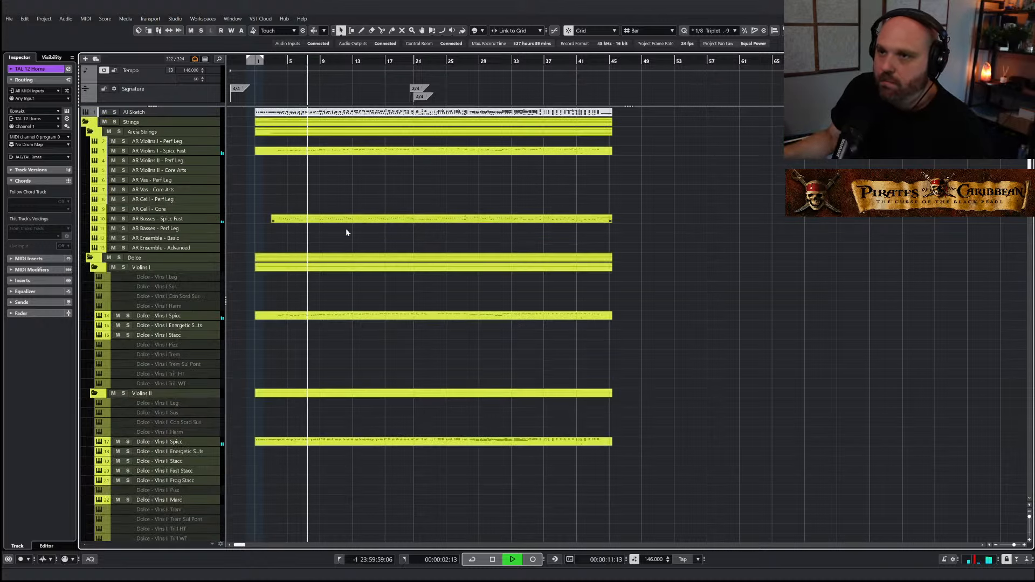
pyautogui.scroll(-10, 333, 277)
pyautogui.scroll(3, 333, 280)
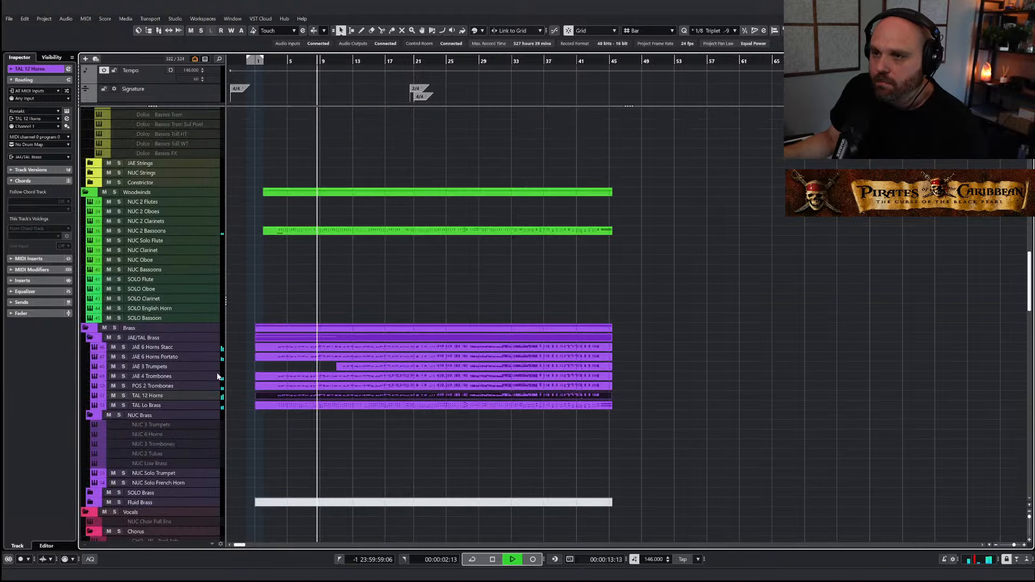
# Compare the playing arrangement with TAL 12 Horns muted and unmuted, and check its level in the mixer
pyautogui.click(113, 396)
pyautogui.click(114, 396)
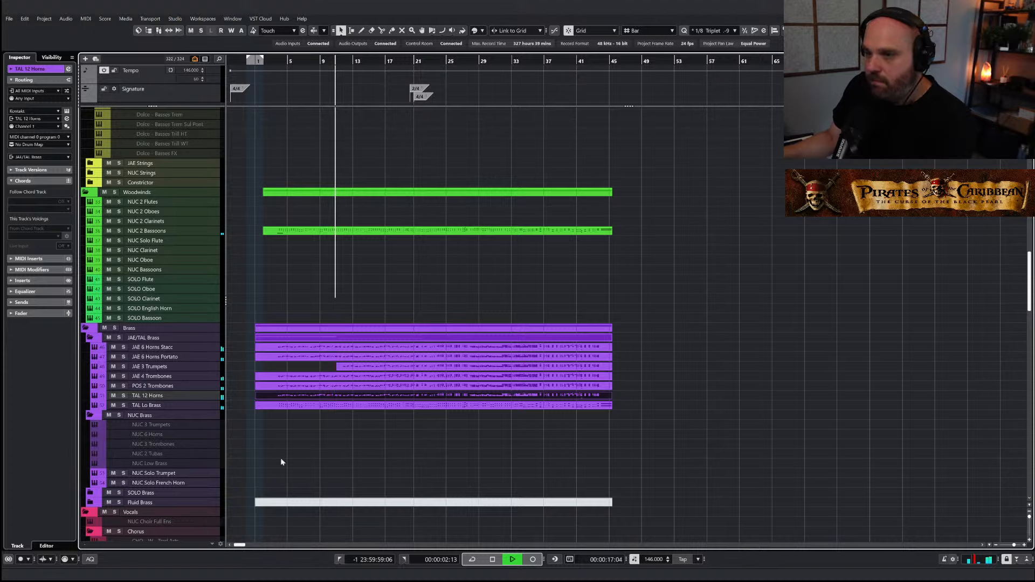
pyautogui.hotkey('alt', 'F3')
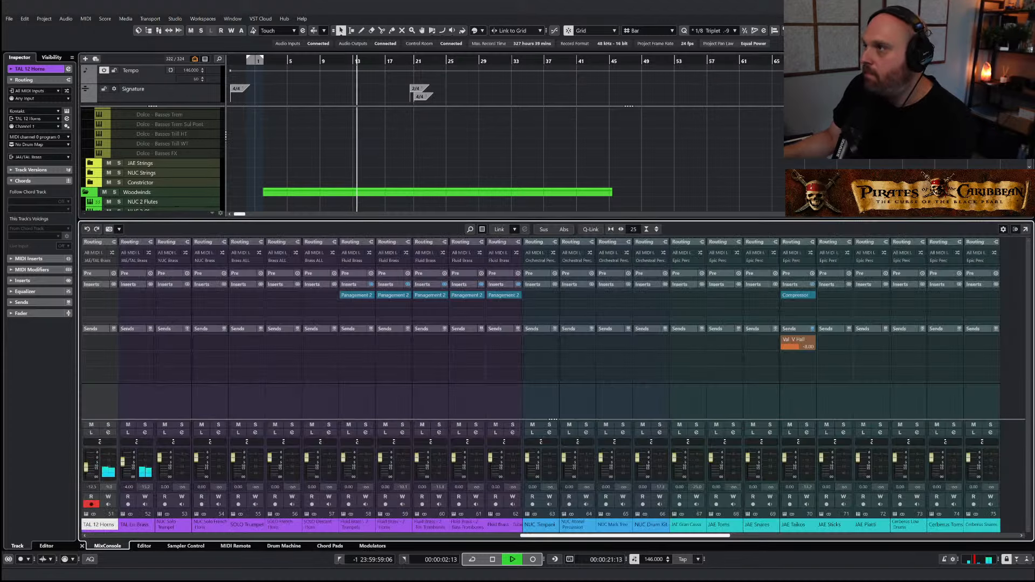
pyautogui.hotkey('alt', 'F3')
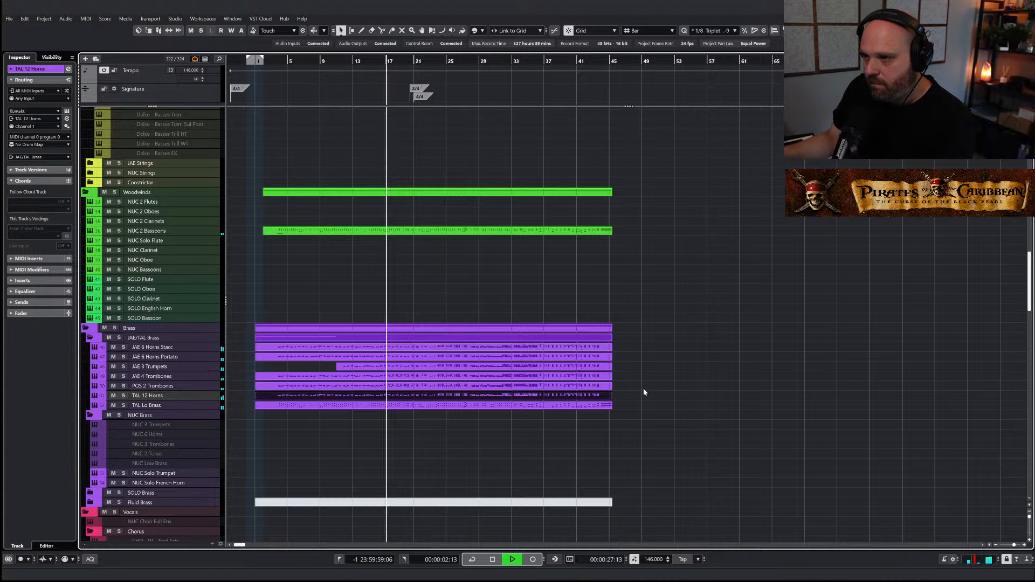
# Raise the velocities of the JAE 6 Horns Stacc notes from bar 16 up to bar 21, audition them, and return to the project window
pyautogui.doubleClick(405, 349)
pyautogui.press('h')
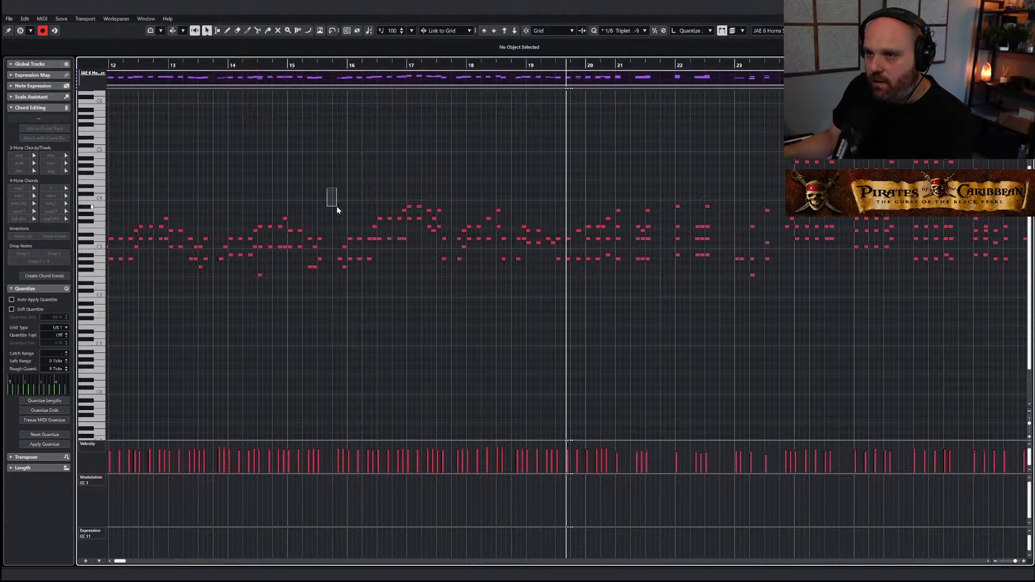
pyautogui.moveTo(336, 206); pyautogui.dragTo(611, 296)
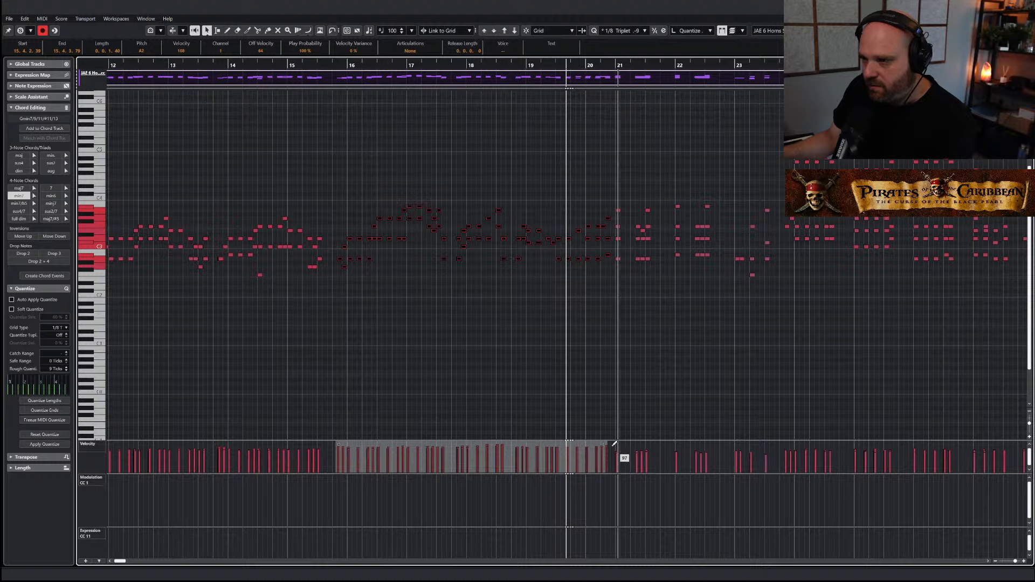
pyautogui.click(524, 66)
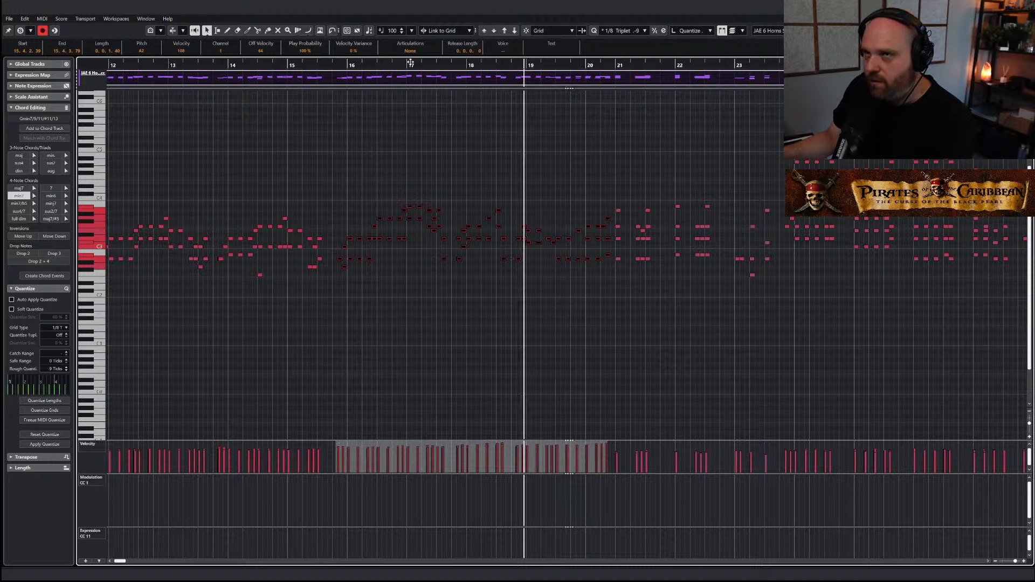
pyautogui.press('space')
pyautogui.rightClick(592, 245)
pyautogui.click(573, 251)
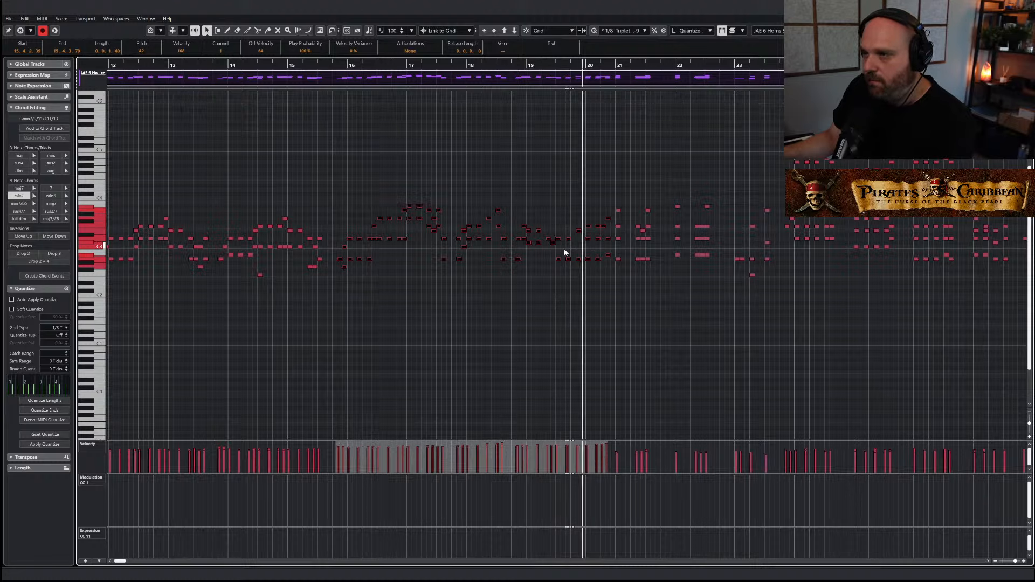
pyautogui.press('space')
pyautogui.hotkey('ctrl', 'w')
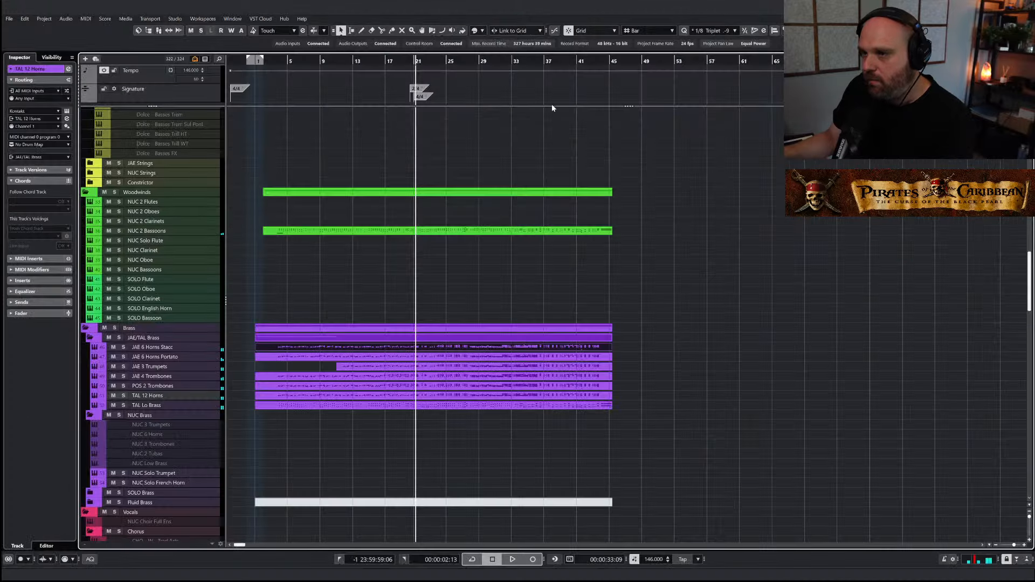
# Open the JAE 3 Trumpets part, play it from around bar 19, and enable soloing in the note editor
pyautogui.doubleClick(407, 367)
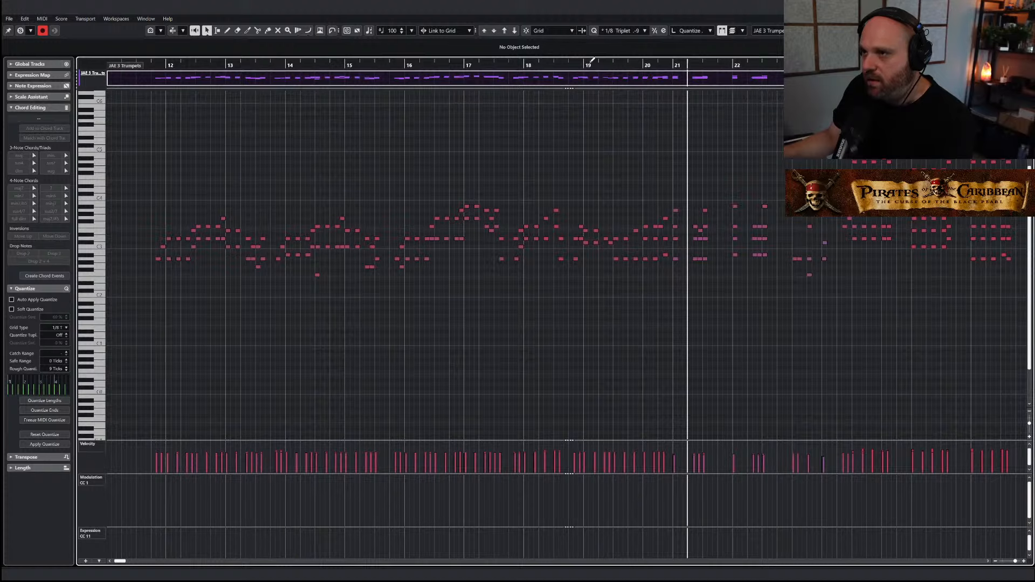
pyautogui.click(574, 64)
pyautogui.press('space')
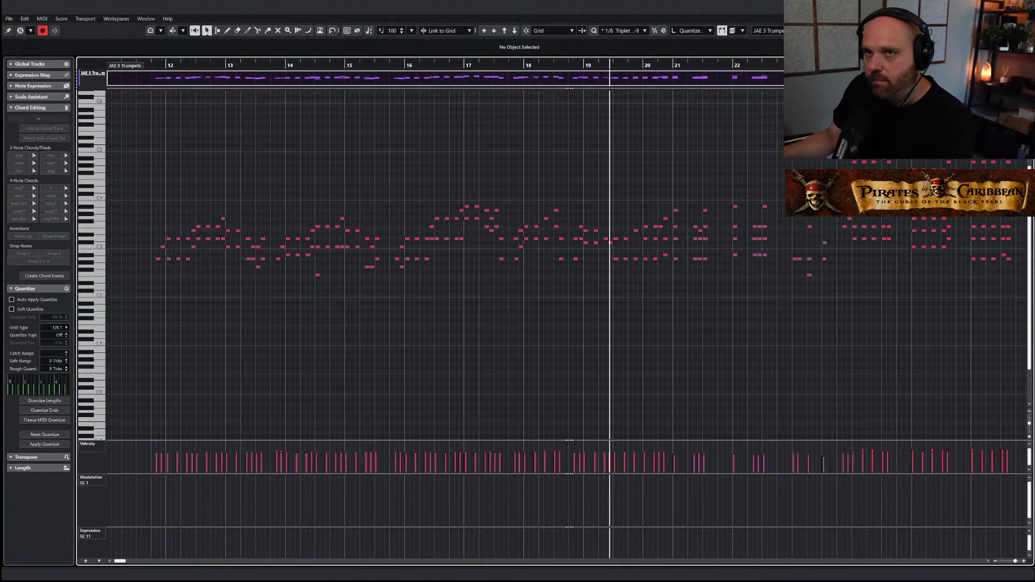
pyautogui.click(20, 30)
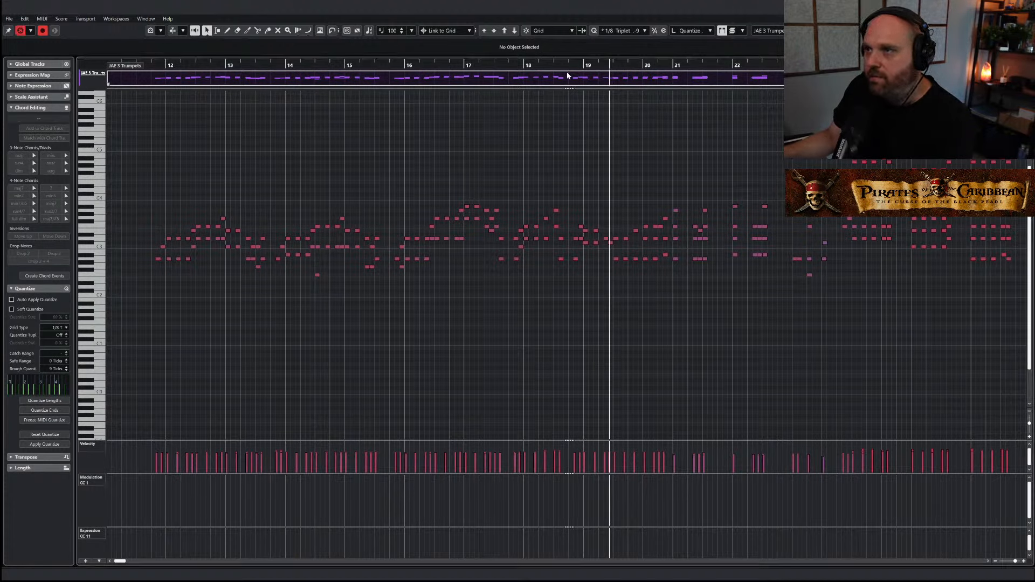
pyautogui.press('h')
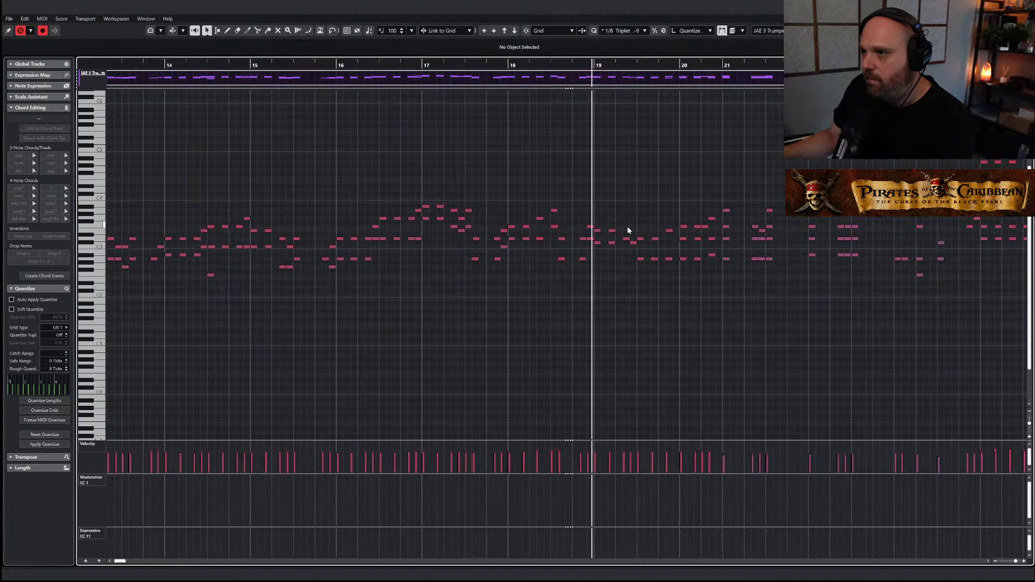
# Transpose the JAE 3 Trumpets notes from just before bar 19 up to bar 21 an octave higher and audition them from bar 18
pyautogui.moveTo(600, 218); pyautogui.dragTo(717, 282)
pyautogui.hotkey('shift', 'Up')
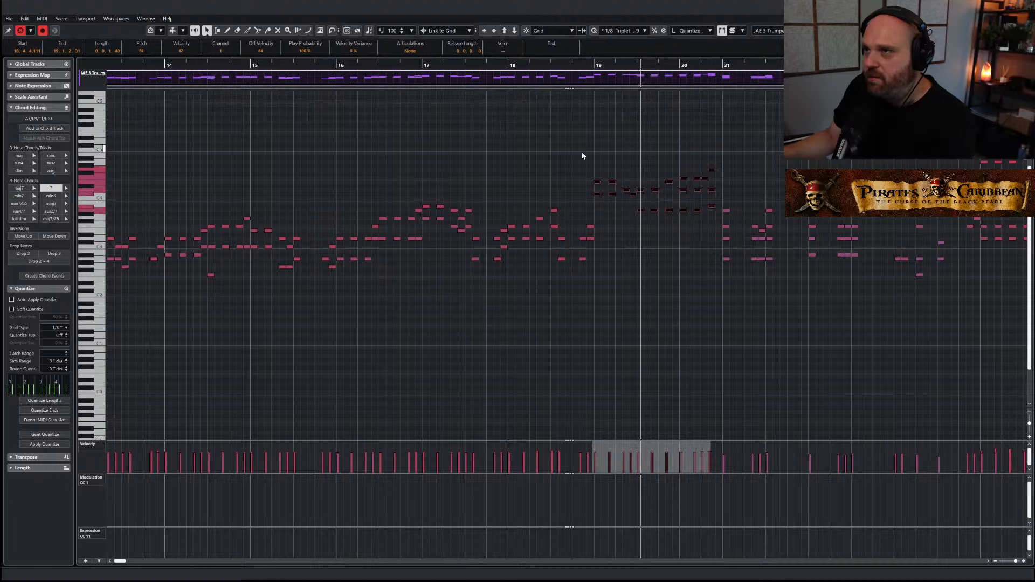
pyautogui.moveTo(587, 221); pyautogui.dragTo(591, 251)
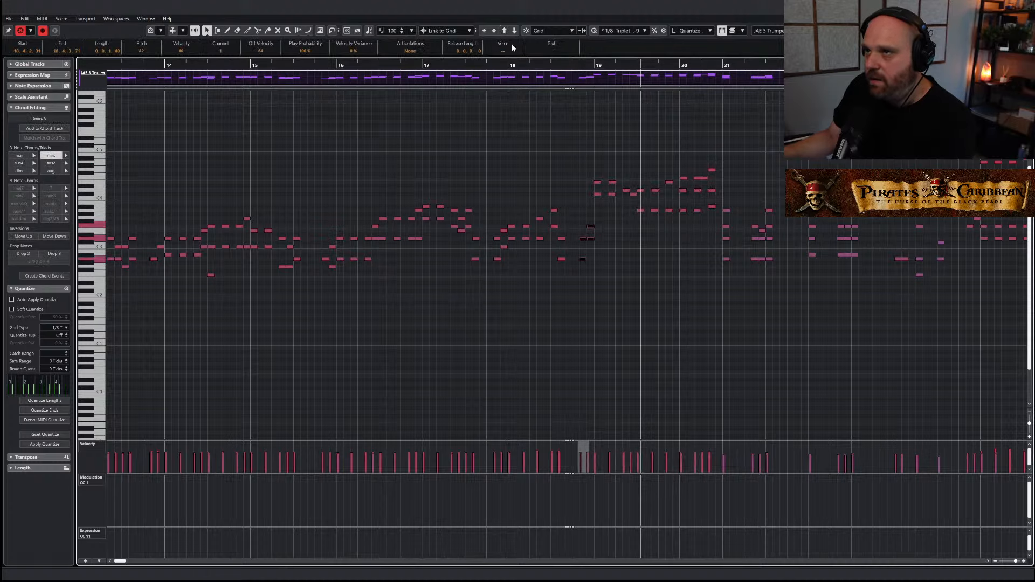
pyautogui.hotkey('shift', 'Up')
pyautogui.click(501, 67)
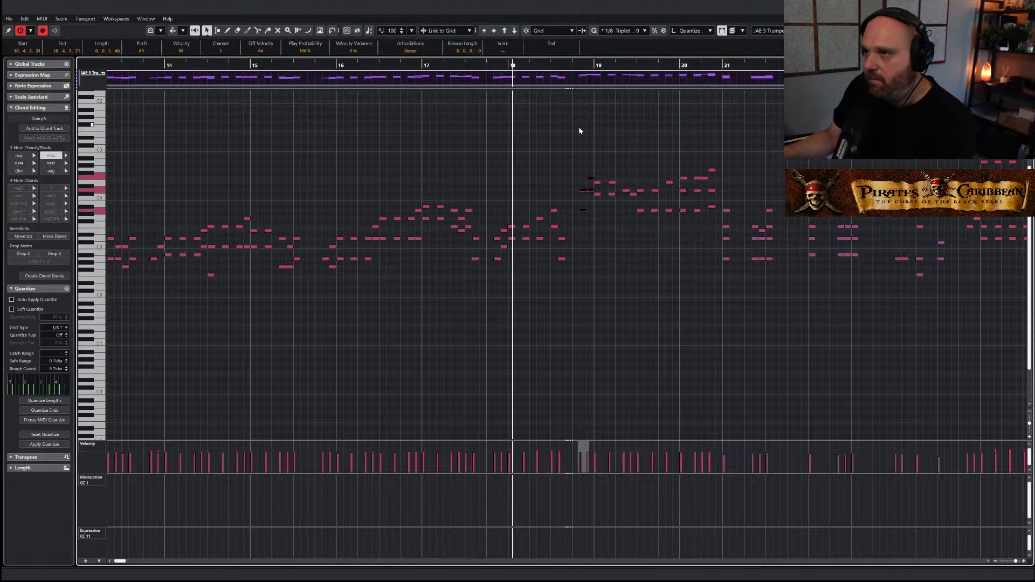
pyautogui.moveTo(576, 158); pyautogui.dragTo(591, 183)
pyautogui.press('space')
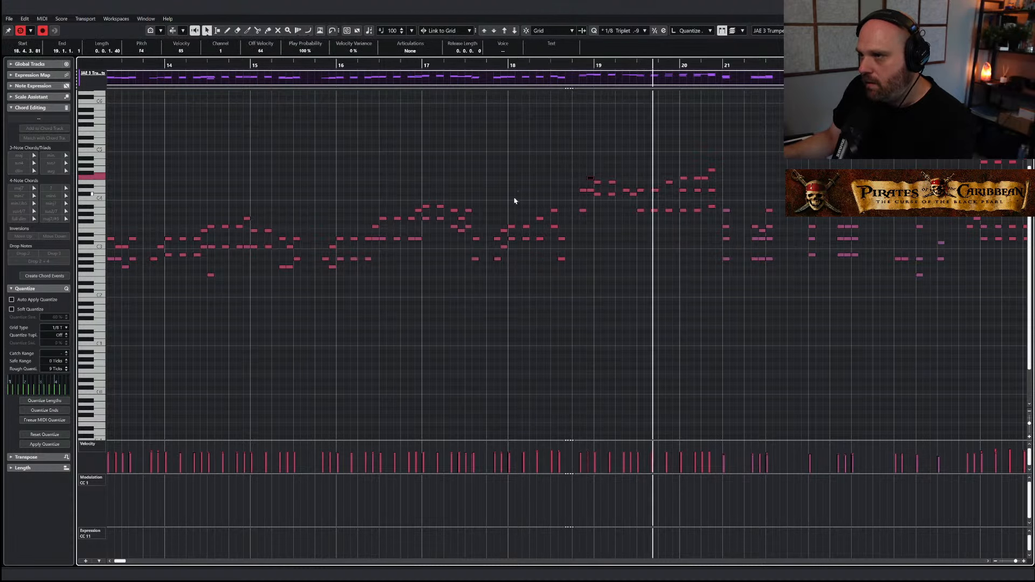
pyautogui.press('space')
# Shape the velocities of the raised JAE 3 Trumpets notes into a crescendo toward bar 21, audition it, and return to the project window
pyautogui.moveTo(578, 165); pyautogui.dragTo(712, 240)
pyautogui.moveTo(578, 450); pyautogui.dragTo(609, 462)
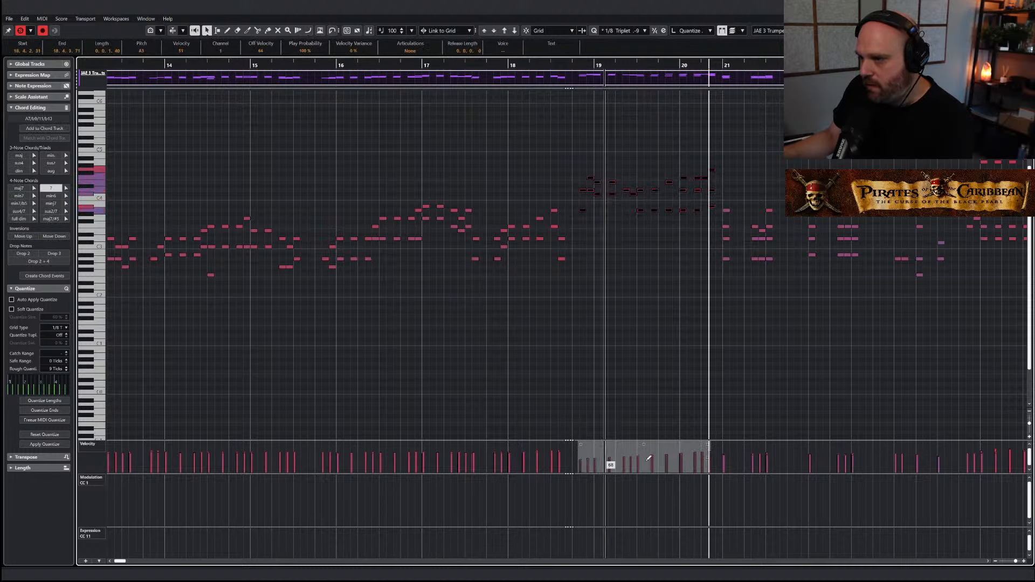
pyautogui.click(577, 66)
pyautogui.press('space')
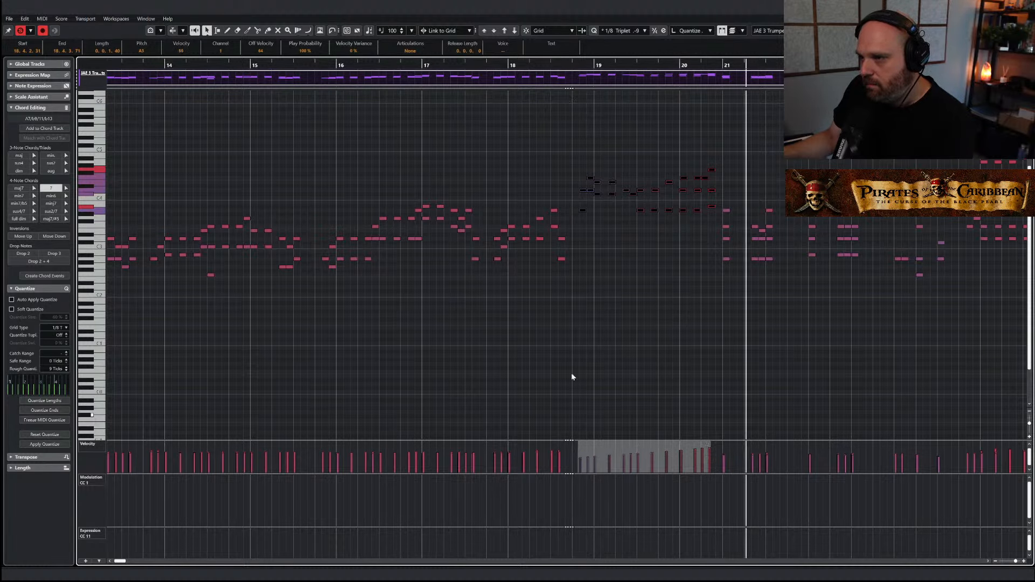
pyautogui.press('Escape')
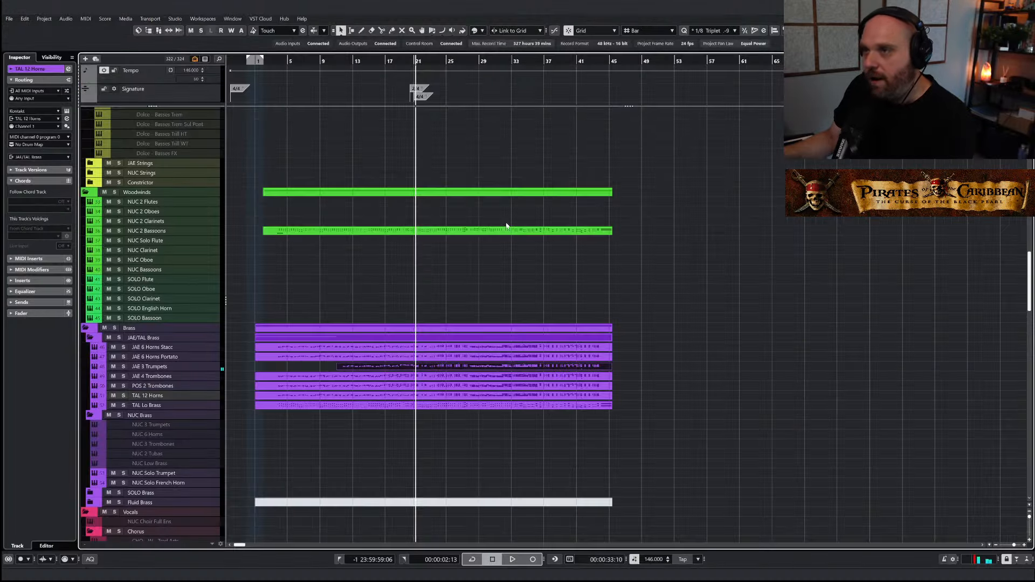
# Play the full arrangement from bar 17 past bar 21, and open the JAE 4 Trombones part for editing
pyautogui.click(386, 61)
pyautogui.press('space')
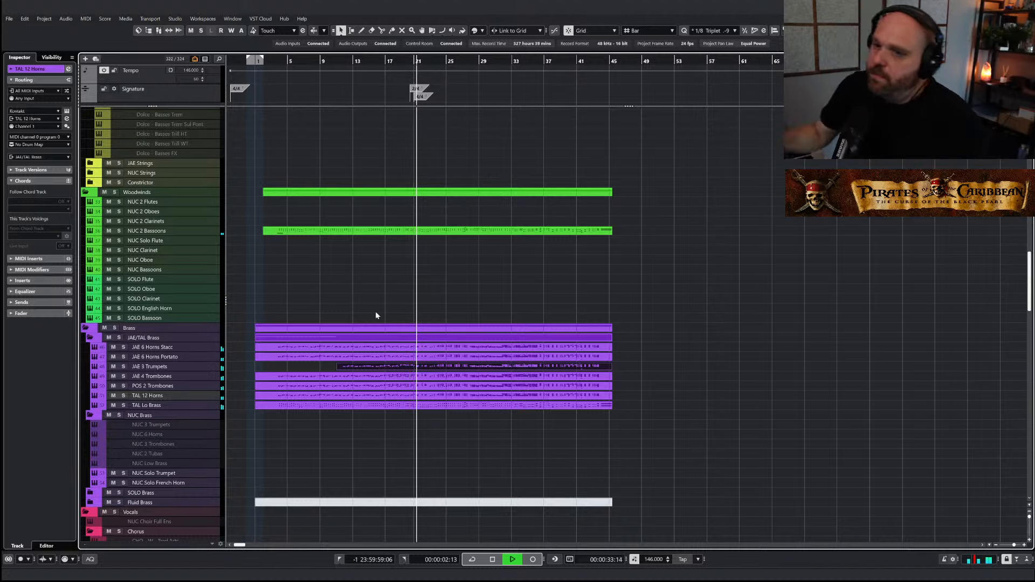
pyautogui.press('space')
pyautogui.doubleClick(411, 377)
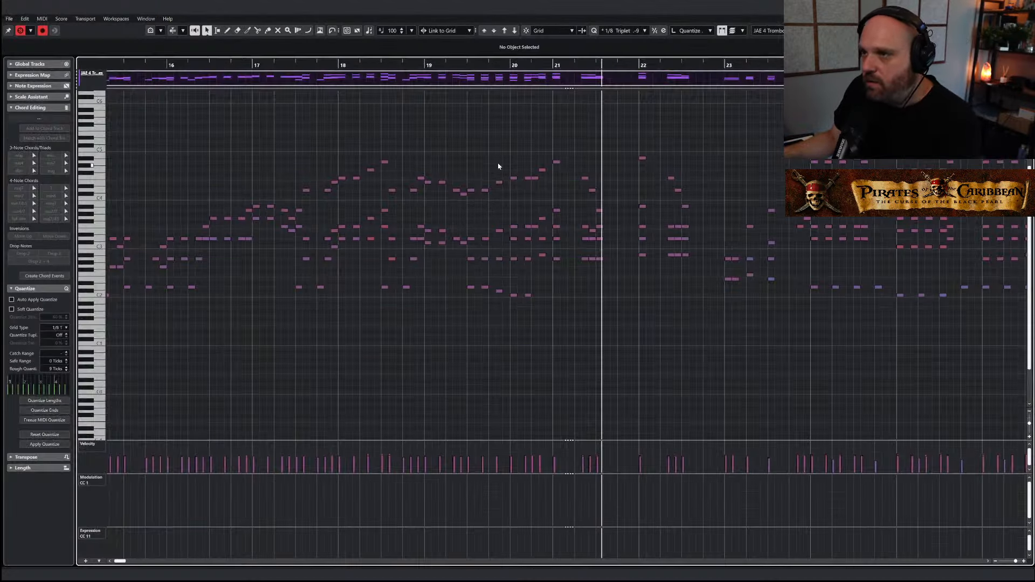
# Delete the upper melody notes of the JAE 4 Trombones part from midway through bar 17 through bar 22
pyautogui.moveTo(498, 166); pyautogui.dragTo(633, 344)
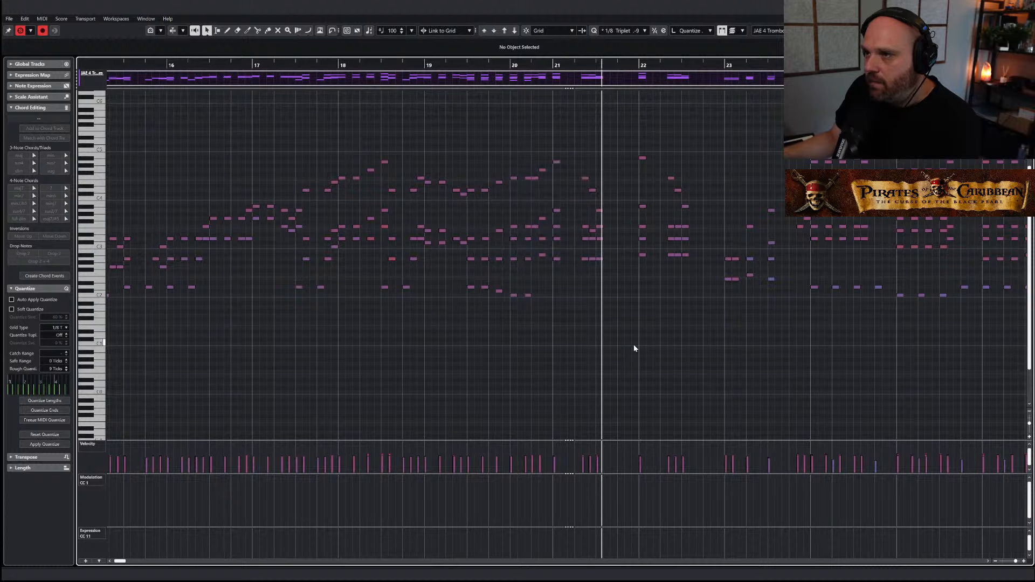
pyautogui.click(415, 197)
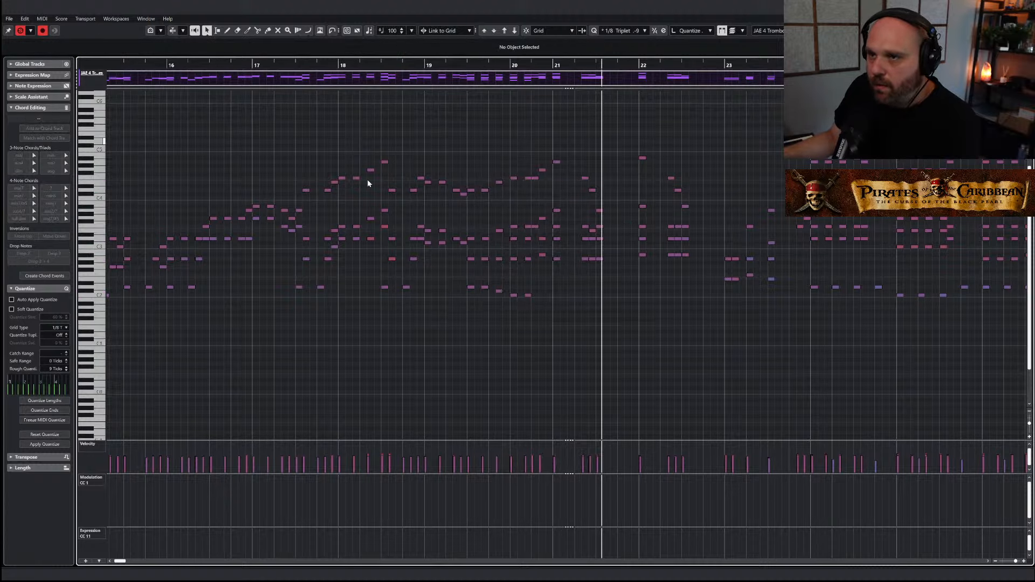
pyautogui.moveTo(296, 145); pyautogui.dragTo(500, 200)
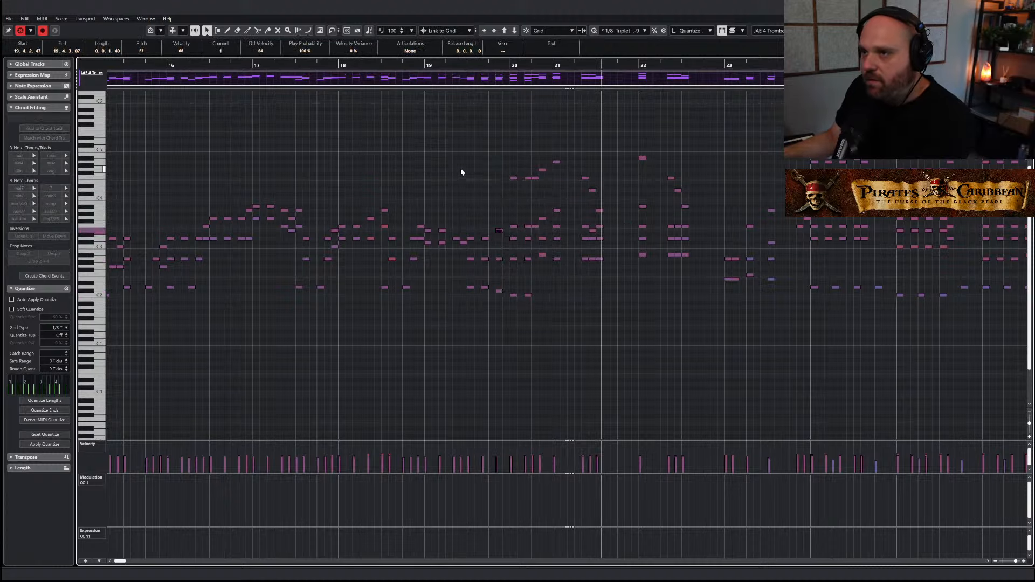
pyautogui.moveTo(537, 153); pyautogui.dragTo(619, 209)
pyautogui.press('Delete')
pyautogui.moveTo(628, 154); pyautogui.dragTo(701, 226)
pyautogui.press('Delete')
pyautogui.press('Delete')
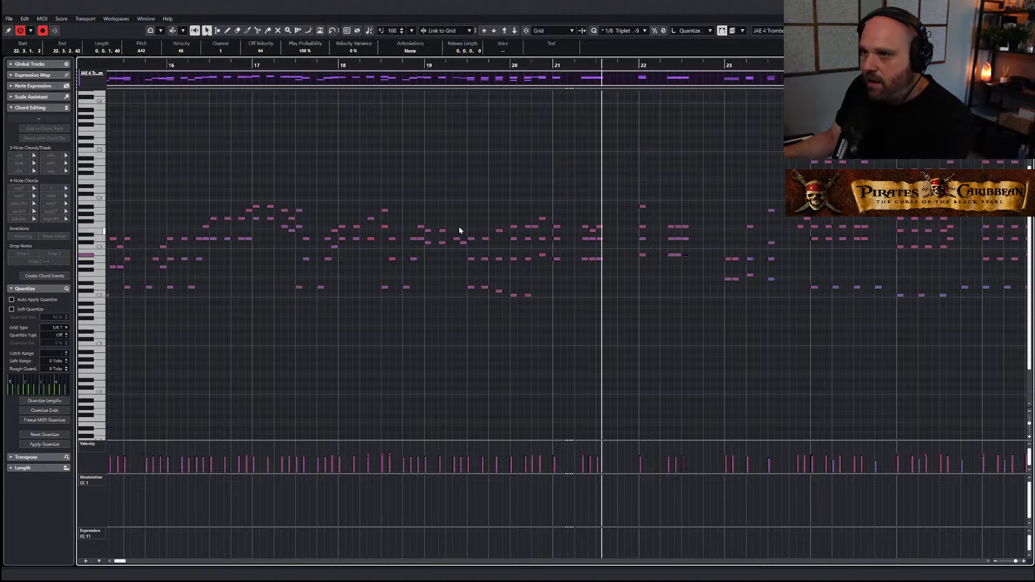
# Shape the velocities of the JAE 4 Trombones notes from bar 19 to bar 21 into a crescendo and audition them
pyautogui.click(414, 67)
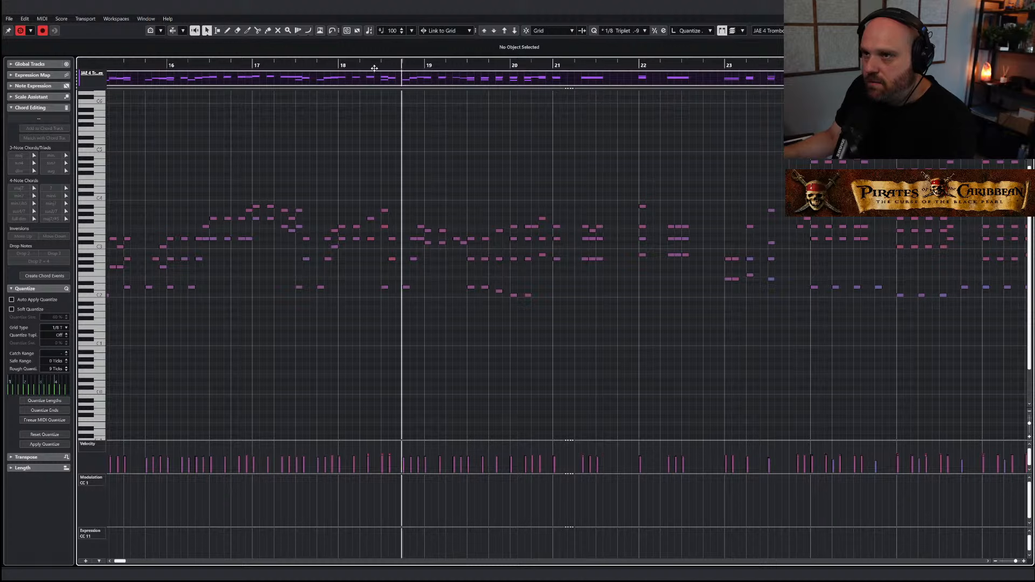
pyautogui.press('space')
pyautogui.moveTo(429, 220); pyautogui.dragTo(545, 322)
pyautogui.moveTo(543, 439)
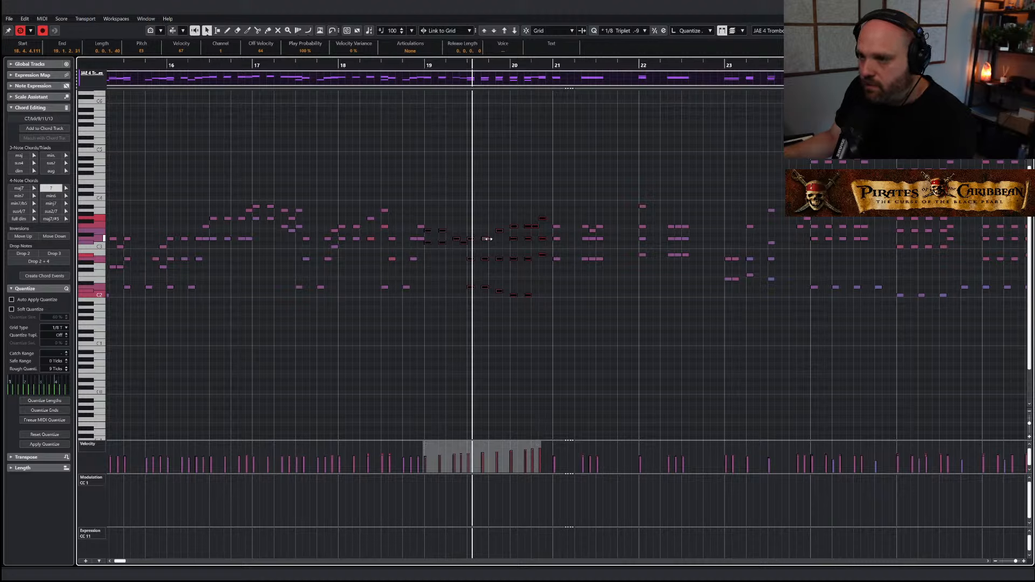
pyautogui.click(485, 332)
pyautogui.click(436, 69)
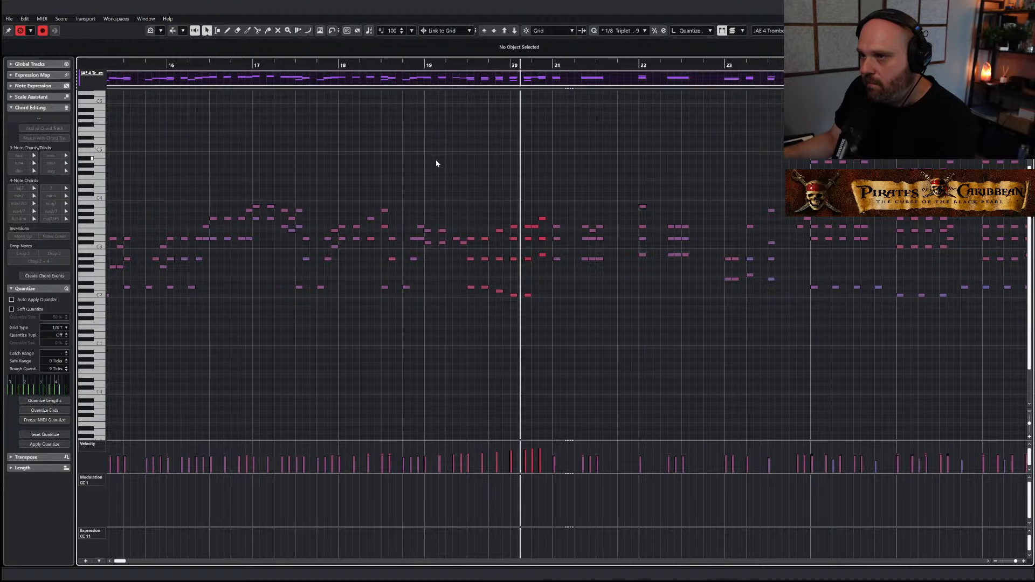
# Raise the velocities of the JAE 4 Trombones notes from bar 21 through bar 23 and return to the project window
pyautogui.moveTo(557, 218); pyautogui.dragTo(744, 317)
pyautogui.moveTo(623, 185); pyautogui.dragTo(779, 297)
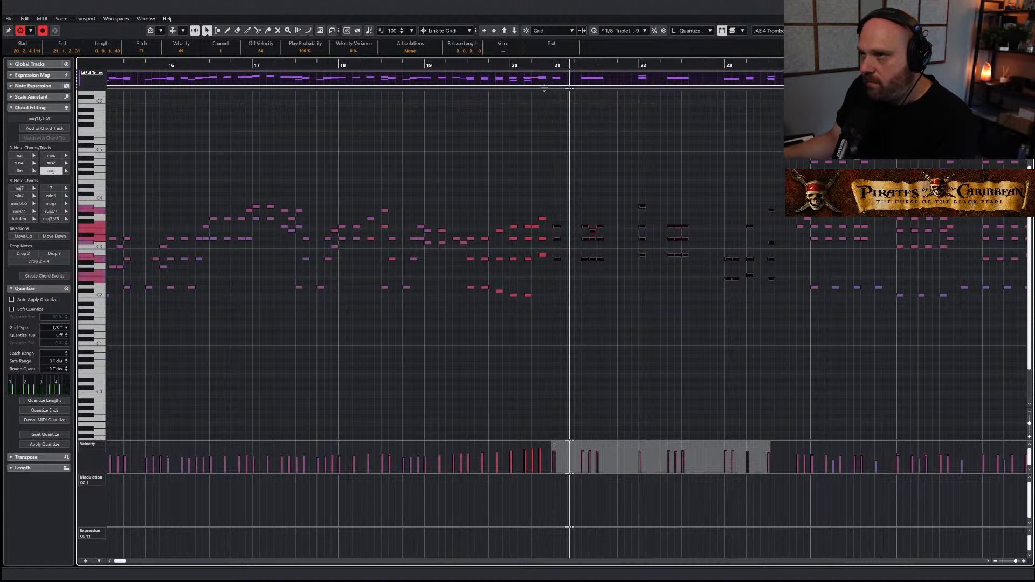
pyautogui.click(502, 78)
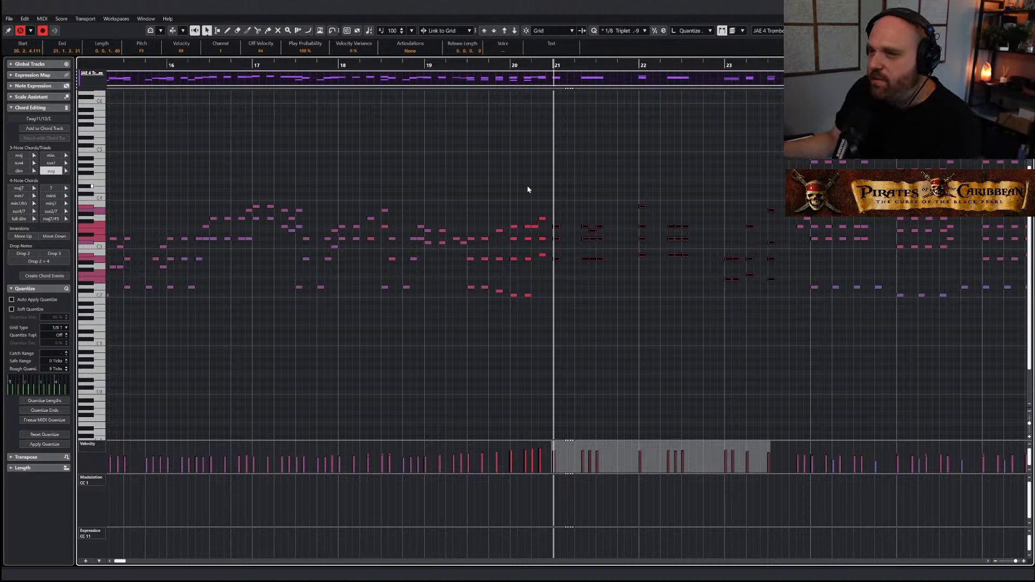
pyautogui.press('g')
pyautogui.press('Escape')
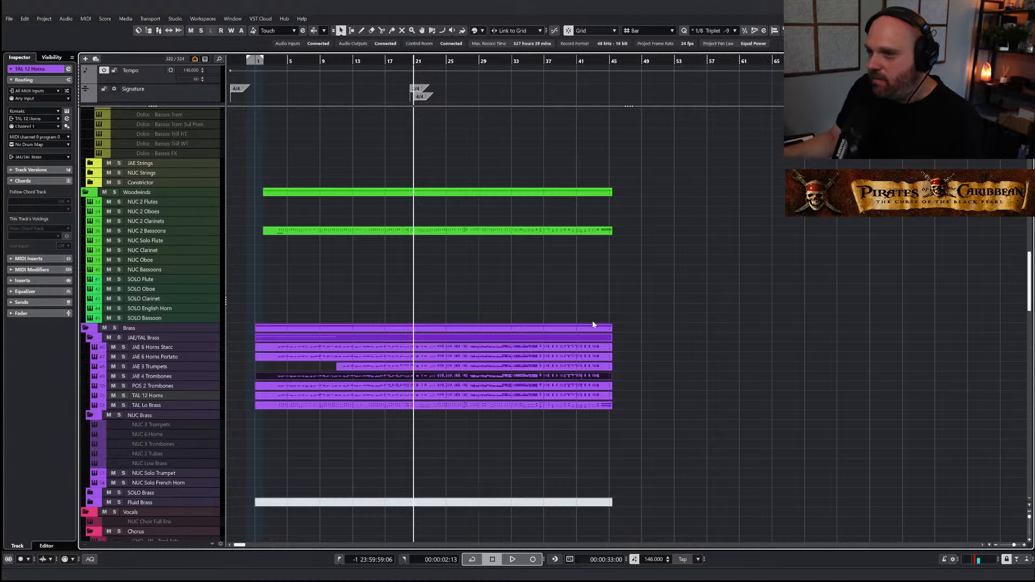
pyautogui.press('h')
pyautogui.press('h')
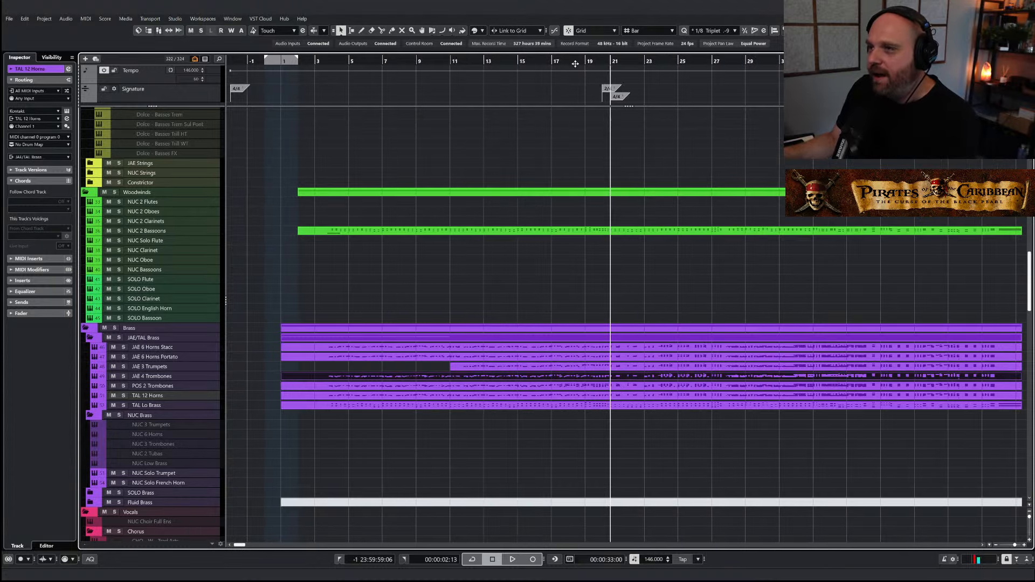
pyautogui.press('g')
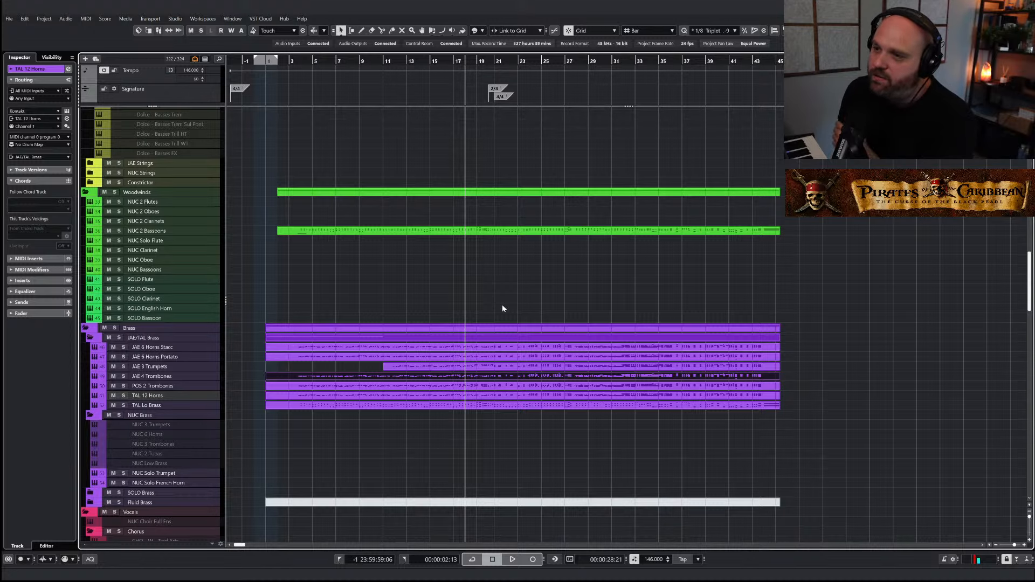
pyautogui.press('h')
pyautogui.rightClick(503, 304)
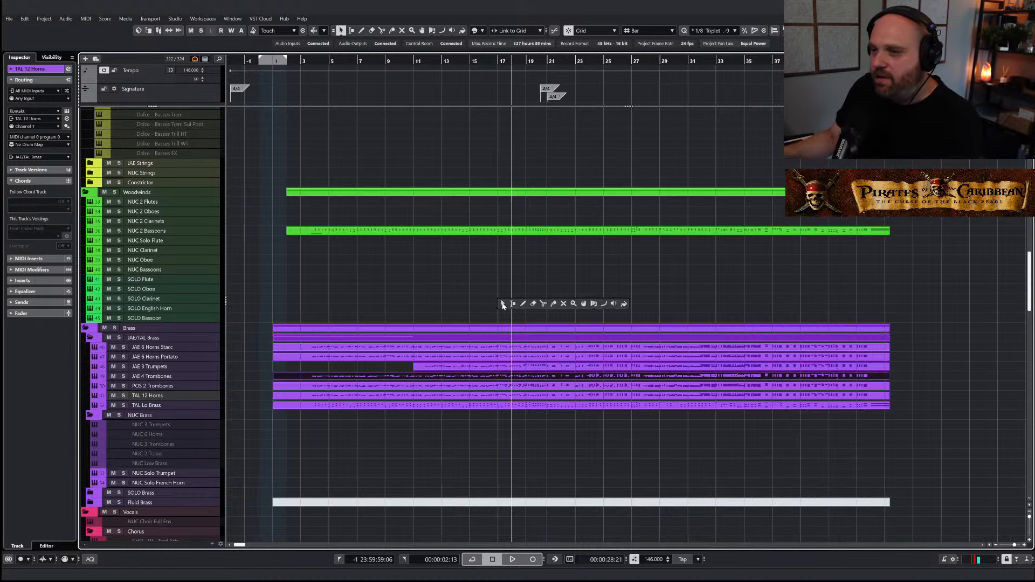
pyautogui.rightClick(559, 358)
pyautogui.click(559, 358)
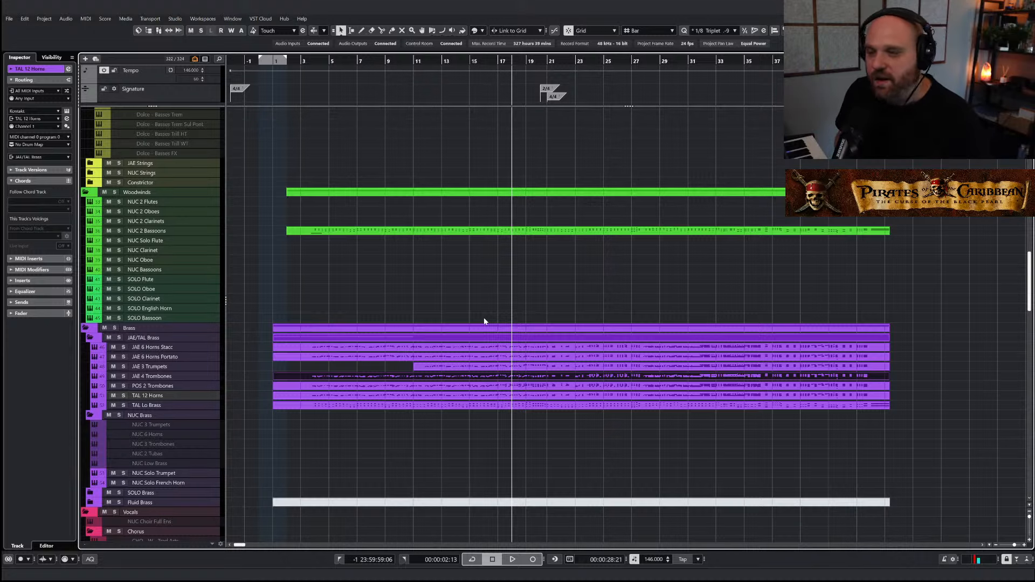
pyautogui.press('g')
pyautogui.press('g')
pyautogui.rightClick(484, 318)
pyautogui.click(484, 347)
pyautogui.press('h')
pyautogui.press('h')
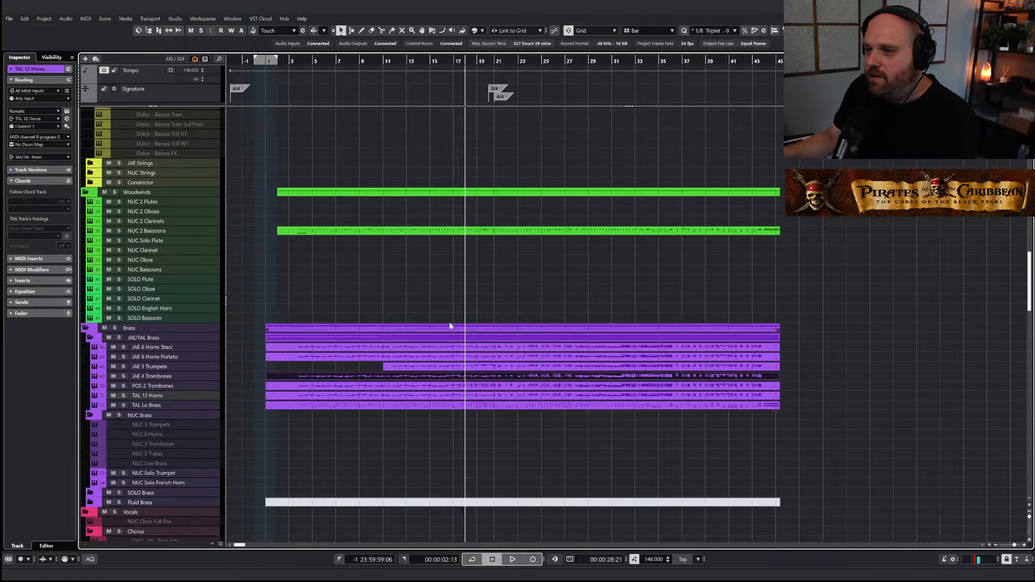
# Play the full arrangement from around bar 19 past bar 21
pyautogui.press('h')
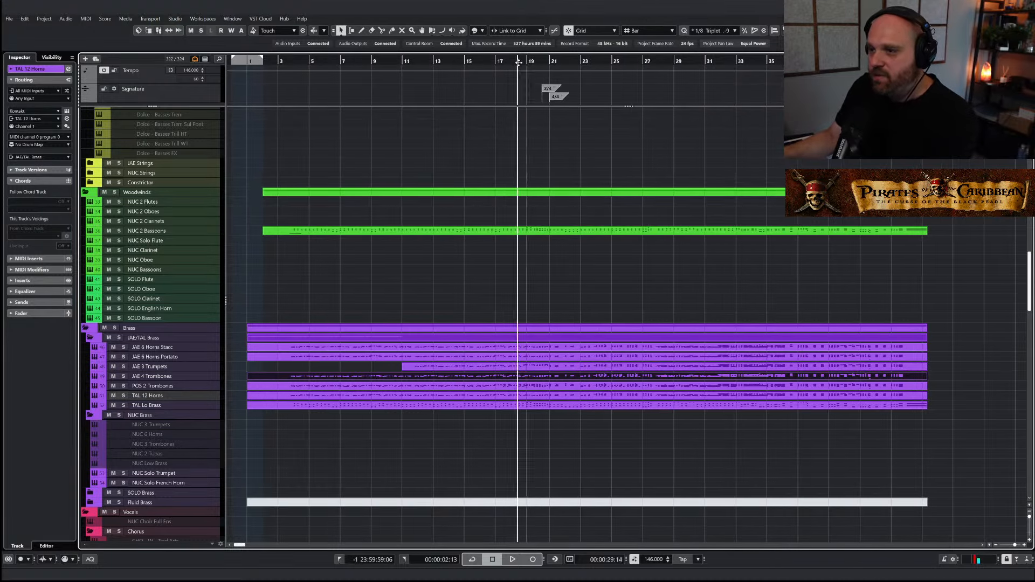
pyautogui.rightClick(551, 287)
pyautogui.click(552, 287)
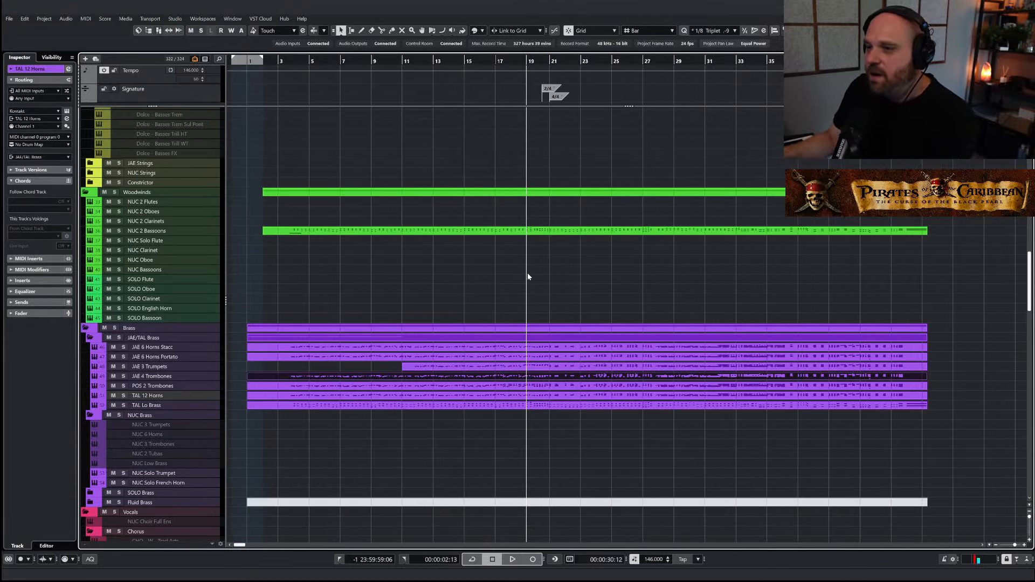
pyautogui.rightClick(561, 290)
pyautogui.click(561, 286)
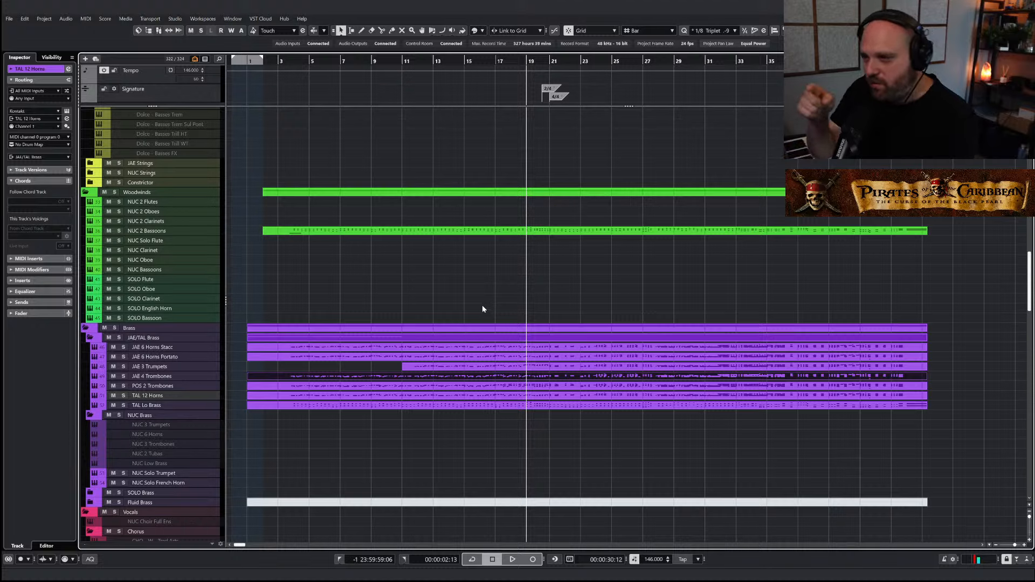
pyautogui.press('space')
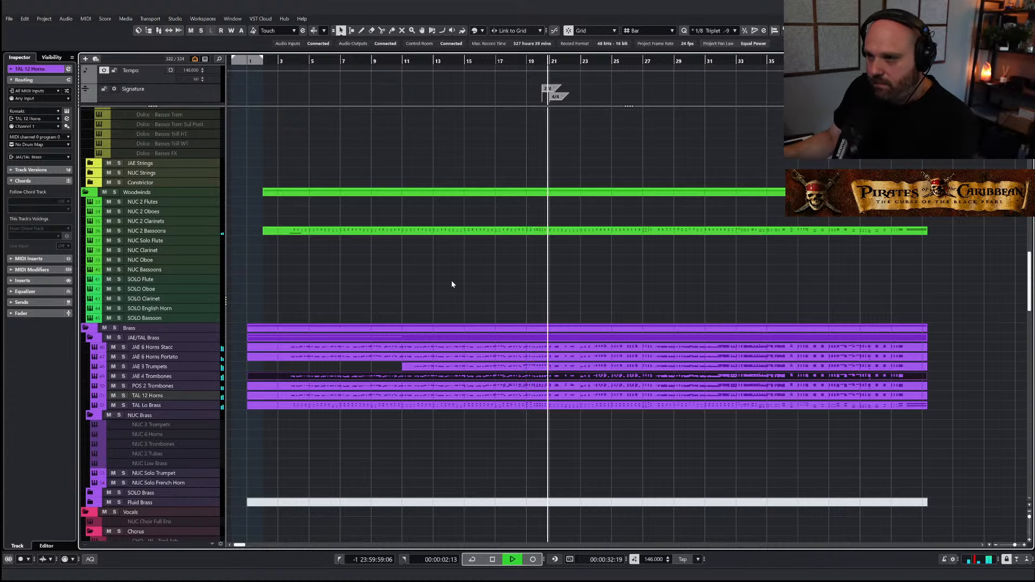
pyautogui.press('space')
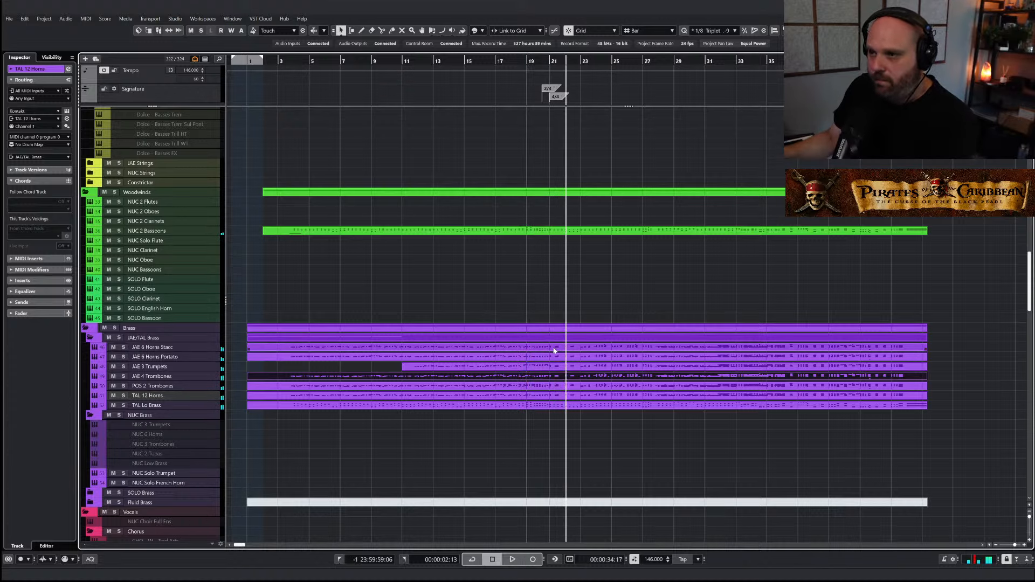
# Solo the JAE 3 Trumpets track, play it from just before bar 21, and open its part for editing
pyautogui.click(556, 347)
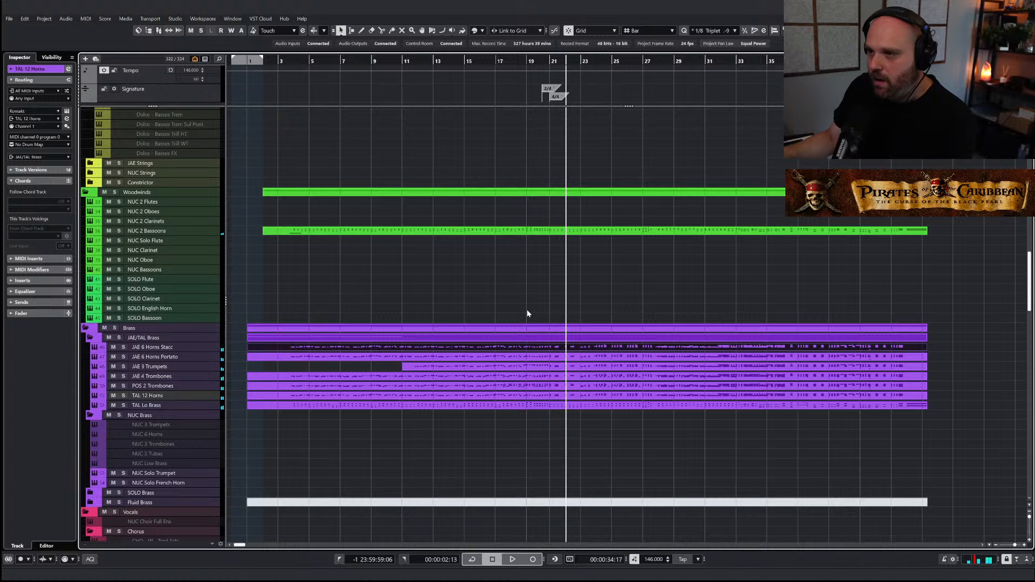
pyautogui.click(123, 367)
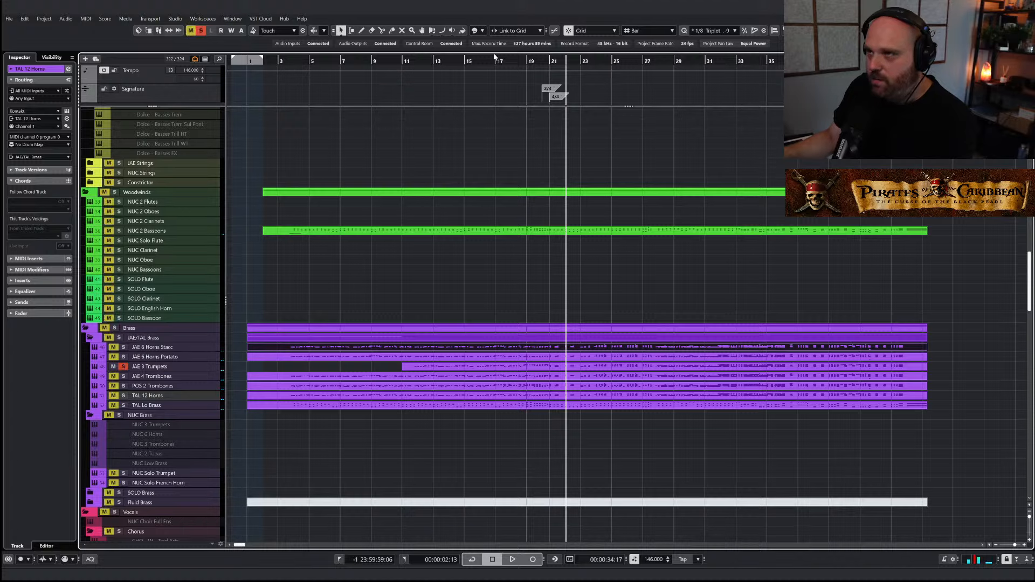
pyautogui.click(540, 61)
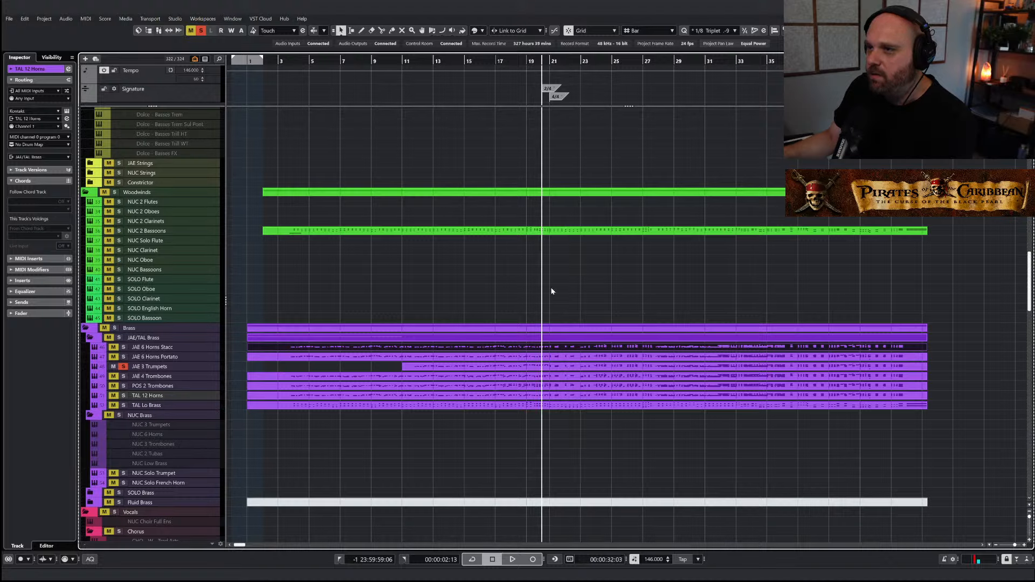
pyautogui.press('space')
pyautogui.click(543, 368)
pyautogui.doubleClick(544, 369)
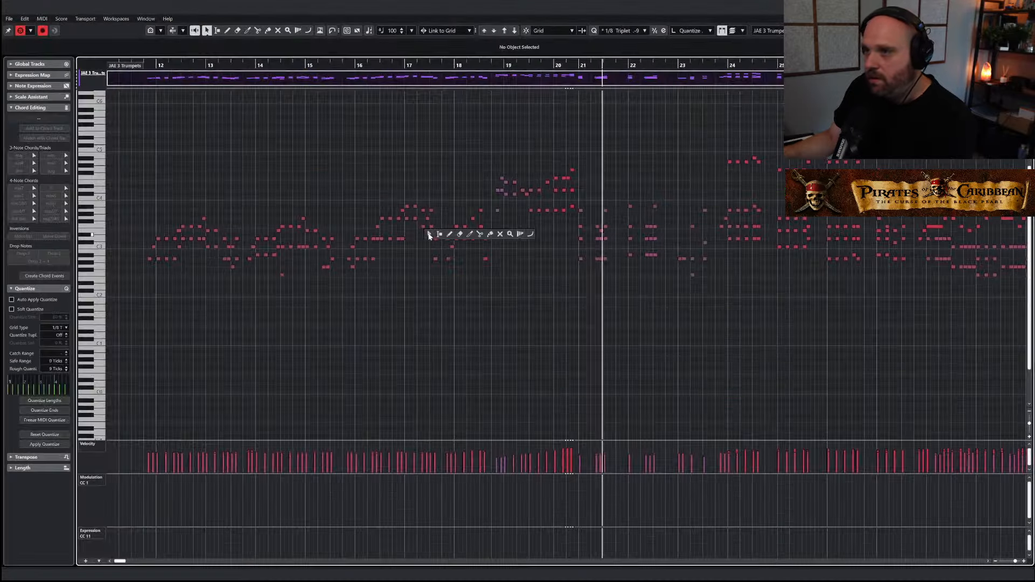
# Delete the lowest notes of the JAE 3 Trumpets chords in bars 21 and 22
pyautogui.press('h')
pyautogui.press('h')
pyautogui.press('h')
pyautogui.press('h')
pyautogui.click(448, 210)
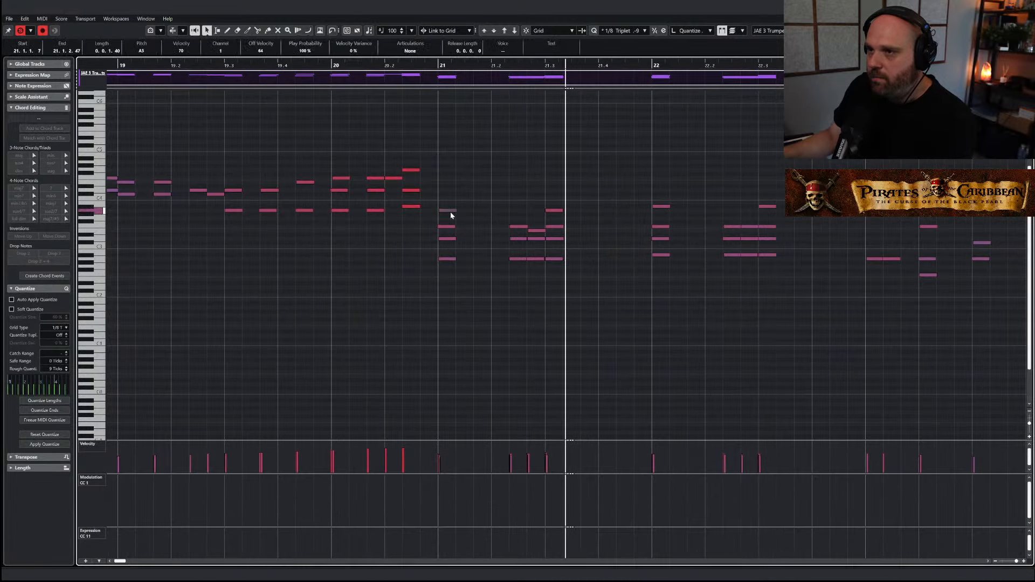
pyautogui.press('g')
pyautogui.press('g')
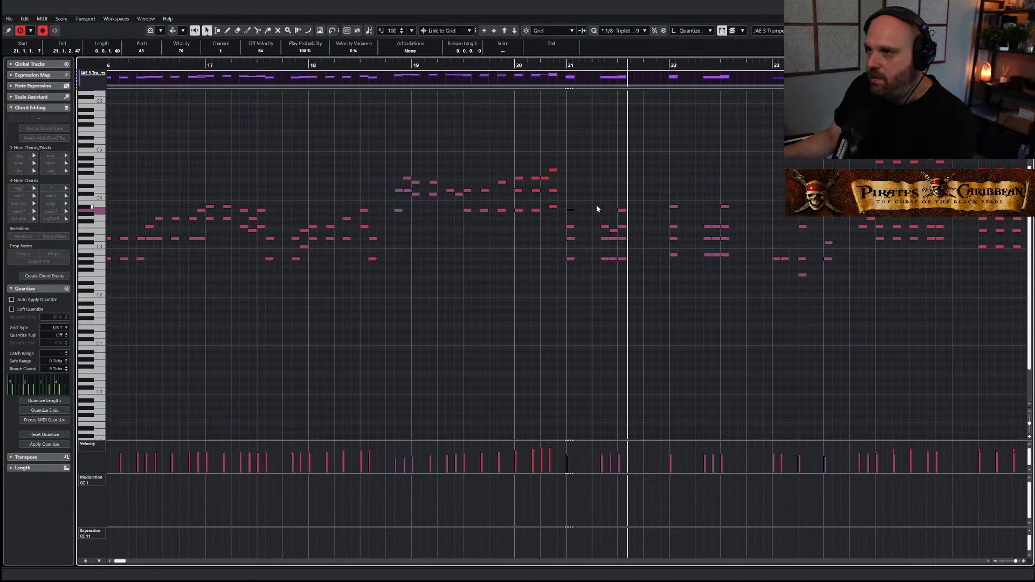
pyautogui.click(622, 226)
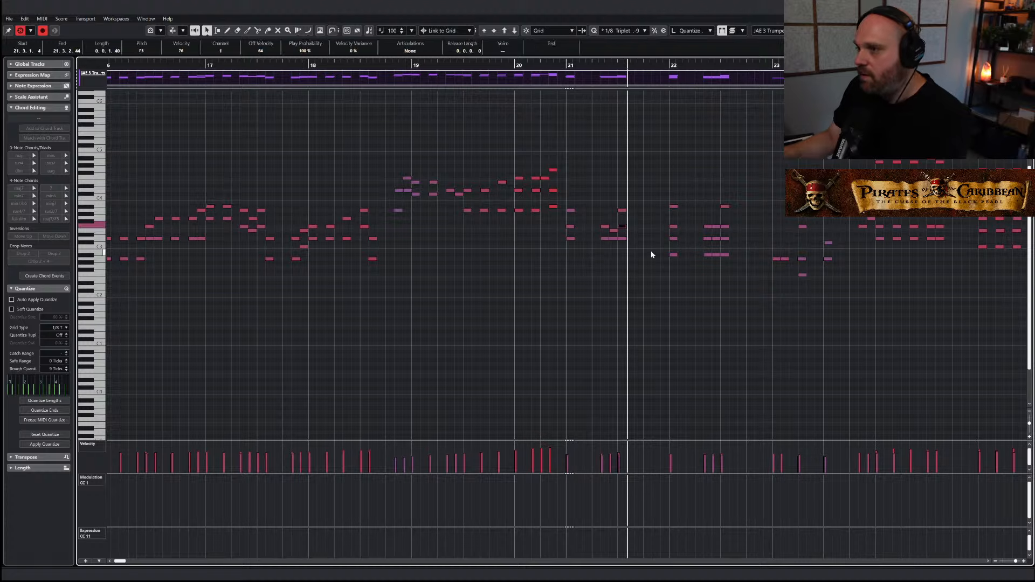
pyautogui.moveTo(651, 255); pyautogui.dragTo(565, 185)
pyautogui.press('Delete')
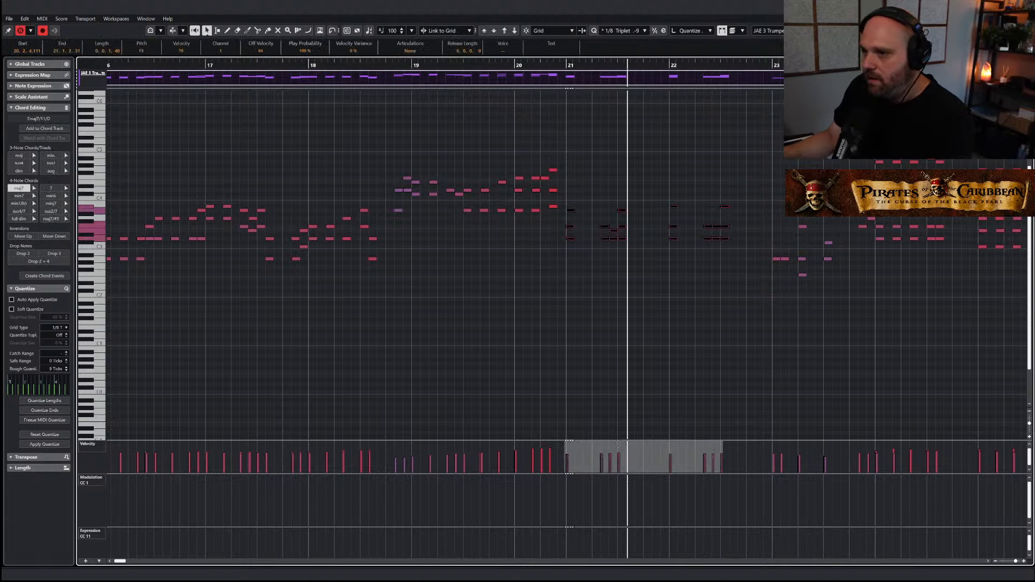
# Raise the velocities of the JAE 3 Trumpets chords in bars 21 and 22 and audition them in the project window
pyautogui.moveTo(637, 444); pyautogui.dragTo(637, 436)
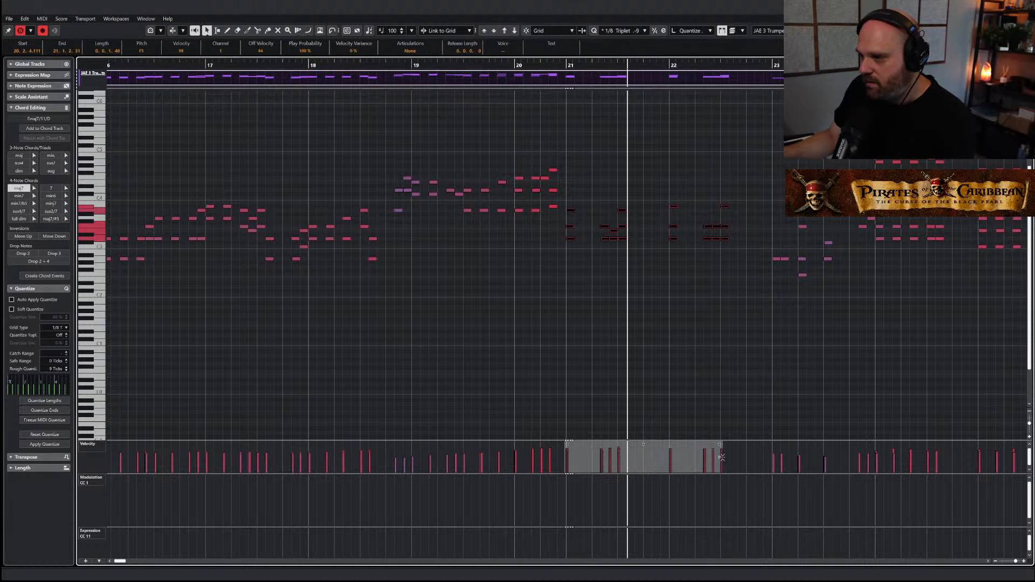
pyautogui.click(628, 309)
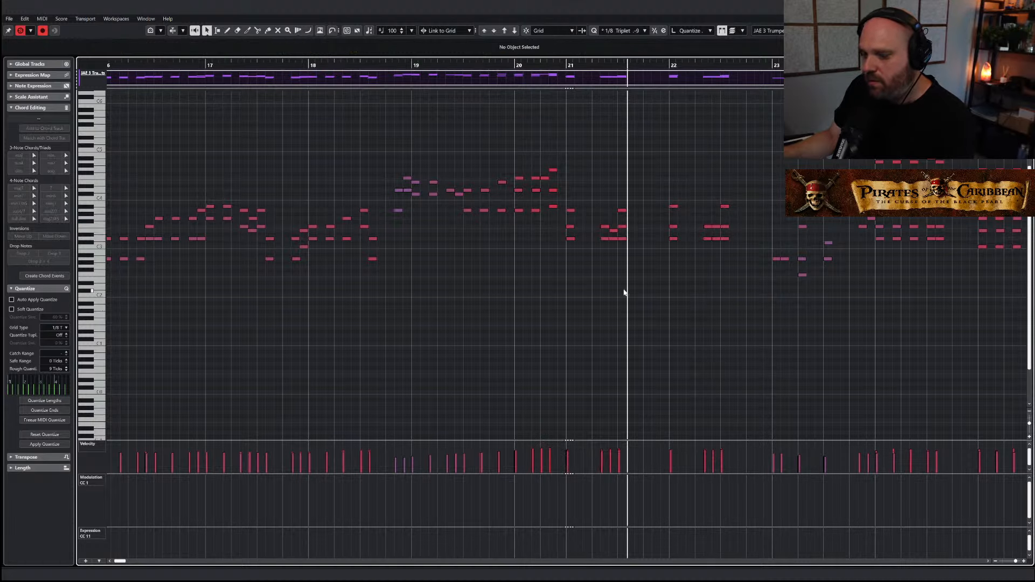
pyautogui.press('Escape')
pyautogui.click(540, 66)
pyautogui.press('space')
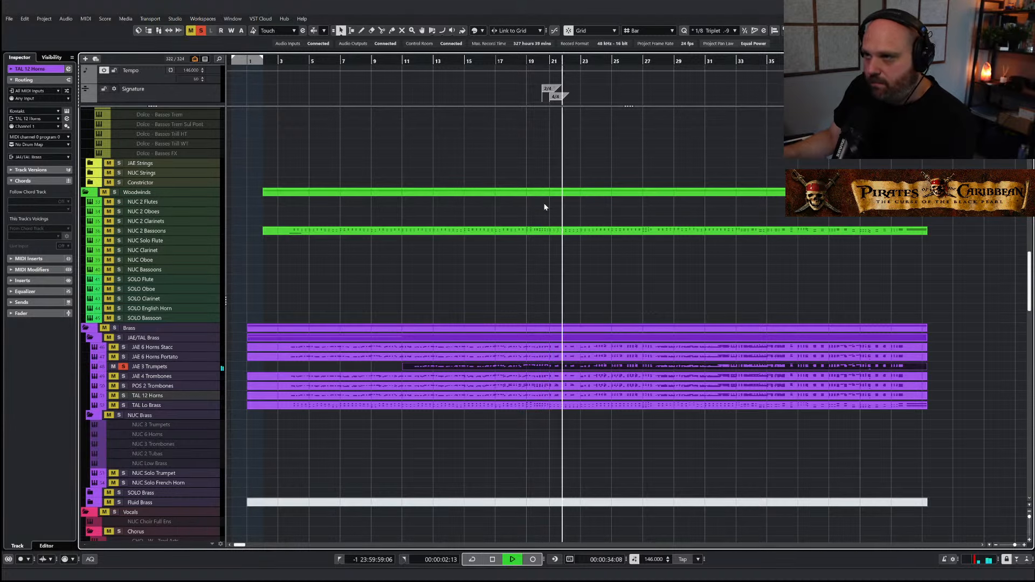
pyautogui.press('space')
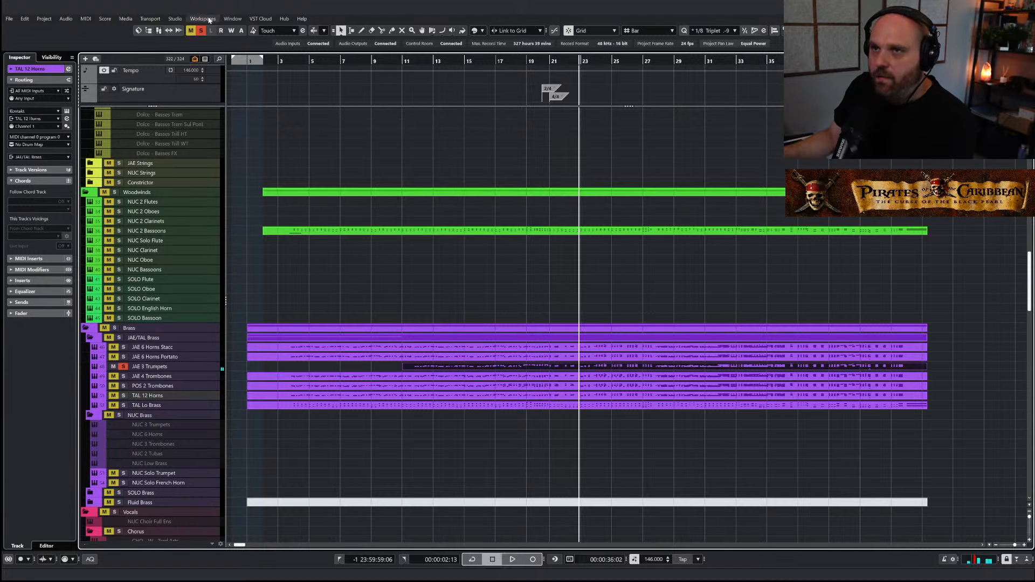
# Clear the trumpet solo, solo the Strings folder for playback from around bar 19, and open the AR Violins I - Spicc Fast part
pyautogui.click(200, 30)
pyautogui.scroll(15, 442, 233)
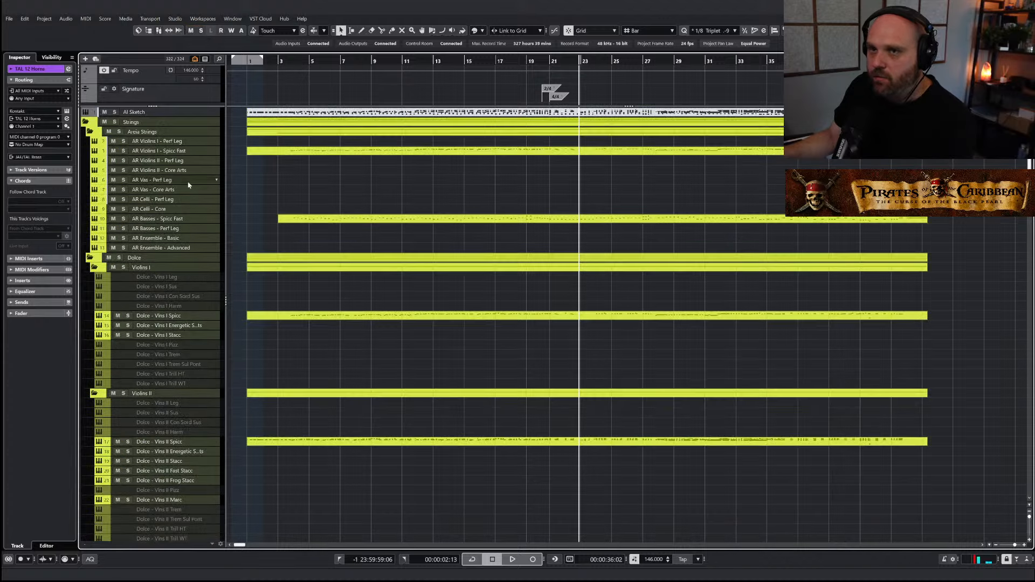
pyautogui.click(114, 122)
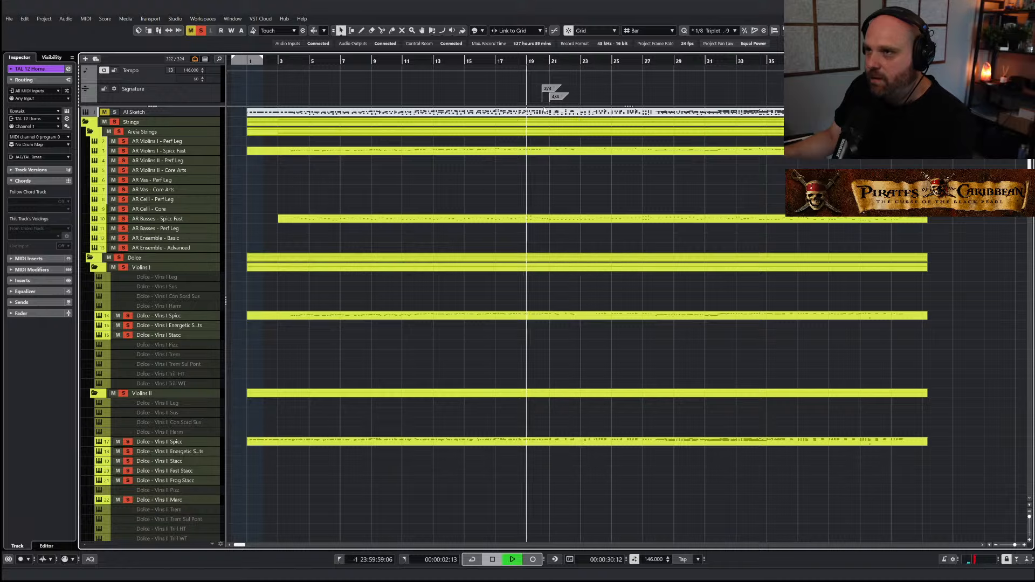
pyautogui.doubleClick(532, 151)
pyautogui.press('g')
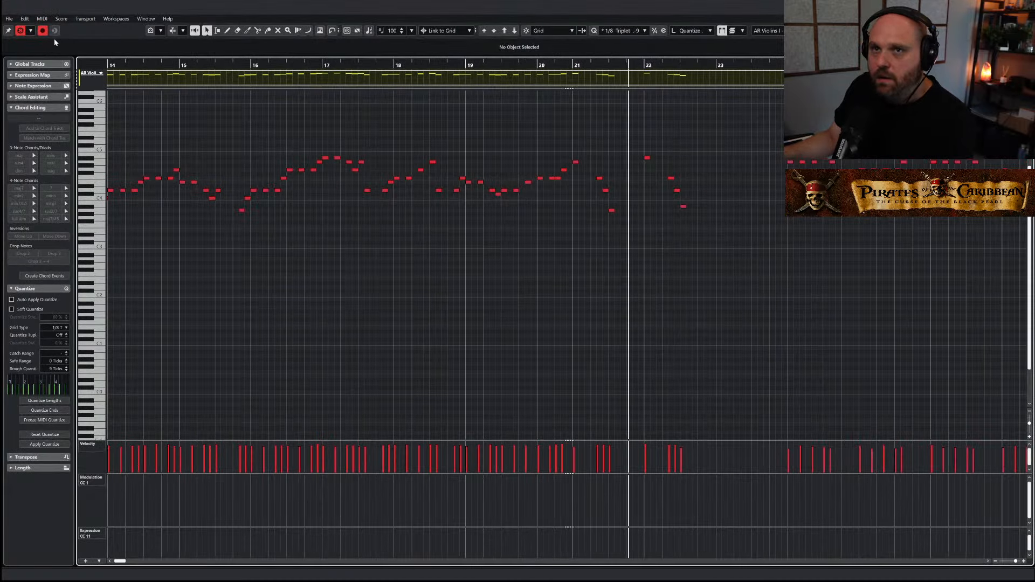
# Turn off editor solo, raise the velocities of the AR Violins I - Spicc Fast notes in bars 21 and 22, and audition the passage
pyautogui.click(20, 31)
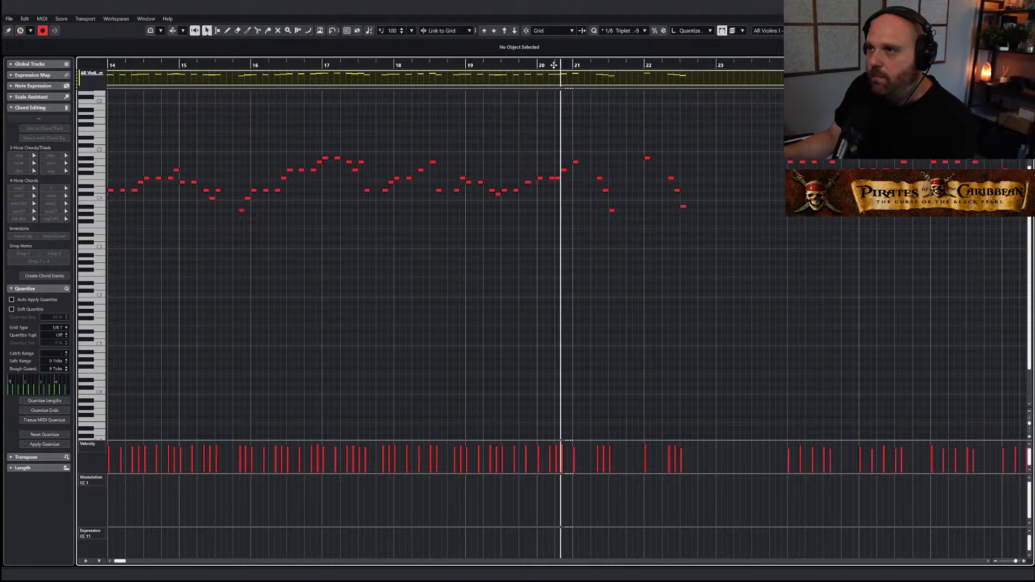
pyautogui.rightClick(641, 194)
pyautogui.moveTo(744, 250); pyautogui.dragTo(577, 144)
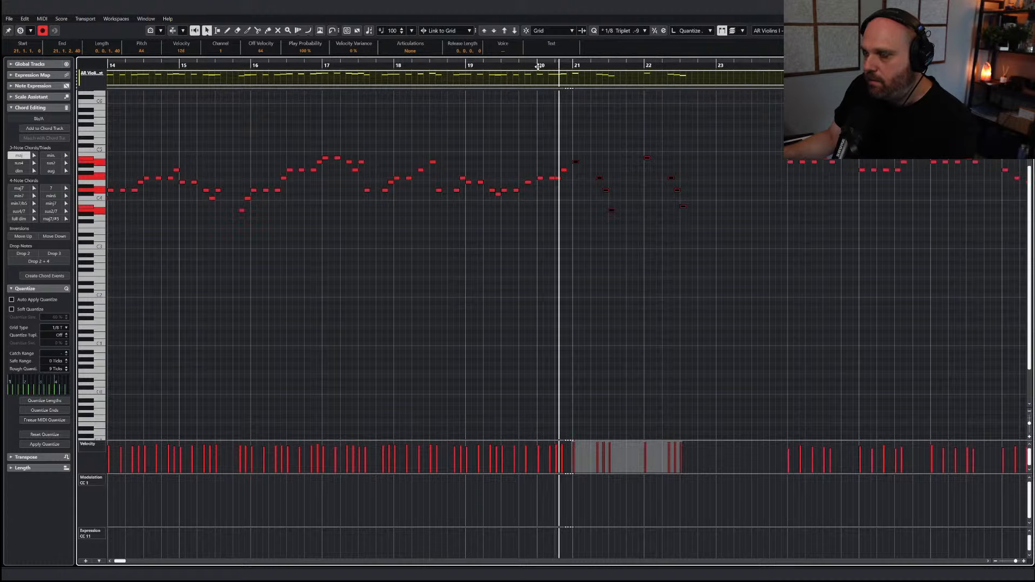
pyautogui.scroll(-2, 547, 81)
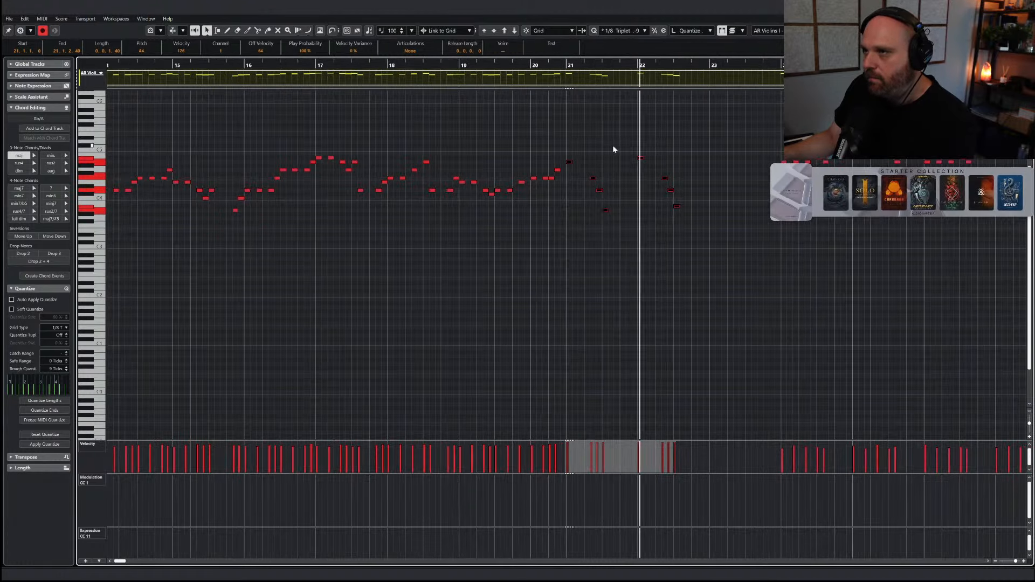
pyautogui.press('g')
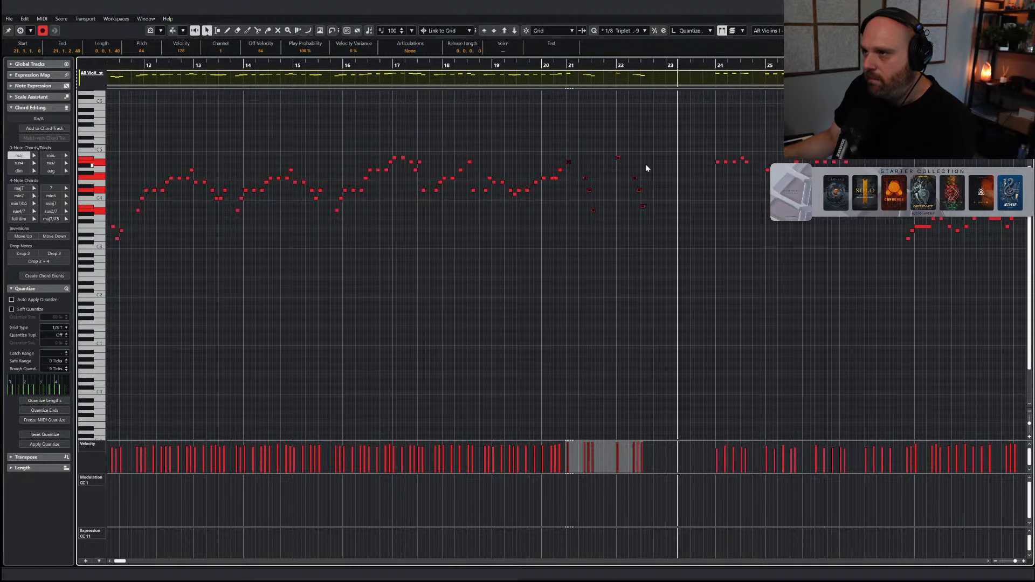
pyautogui.press('h')
pyautogui.press('g')
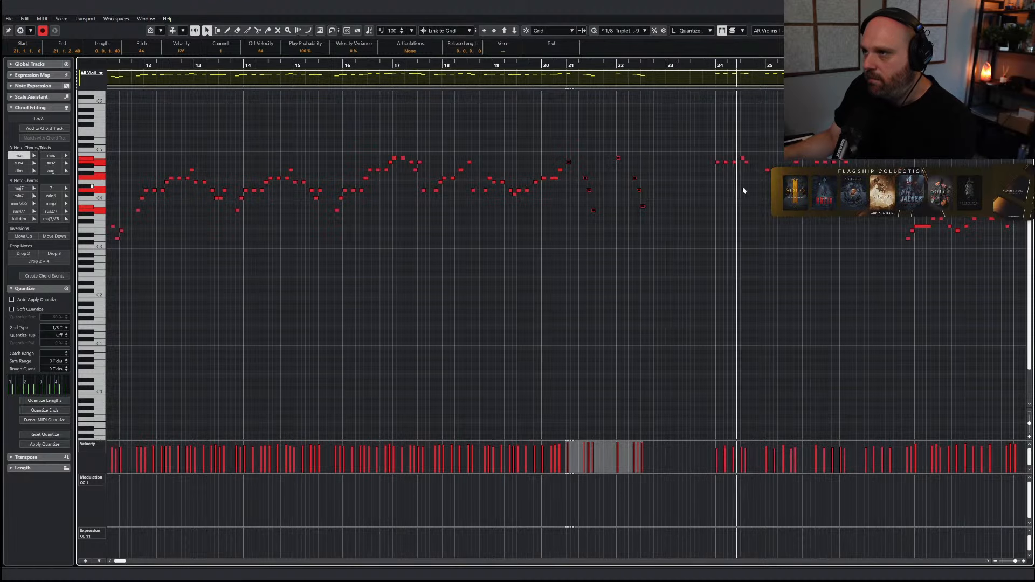
# Raise the velocities of the AR Violins I - Spicc Fast notes in bars 24 to 27 and return to the project window
pyautogui.press('g')
pyautogui.moveTo(681, 141); pyautogui.dragTo(868, 205)
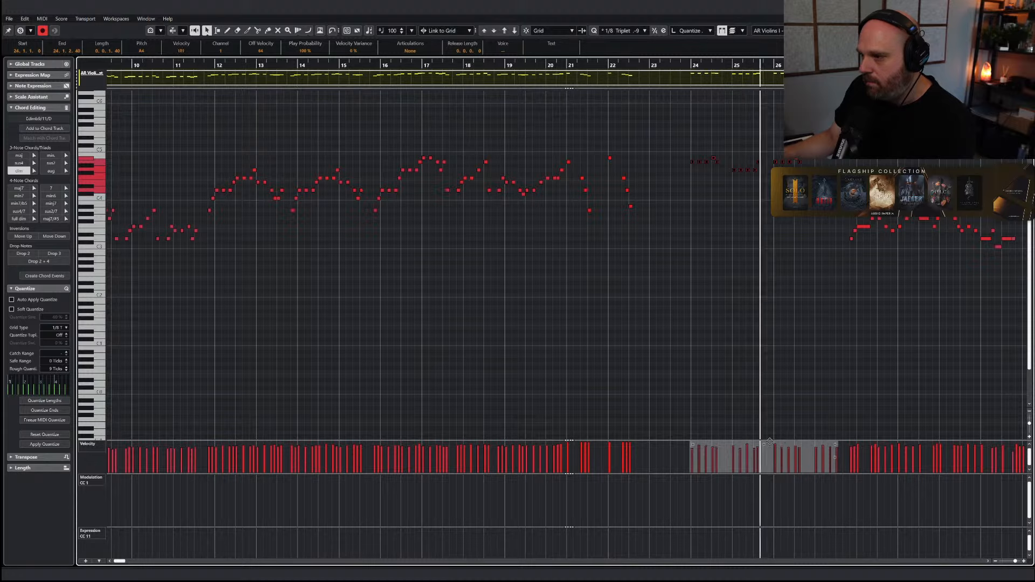
pyautogui.hscroll(3, 717, 311)
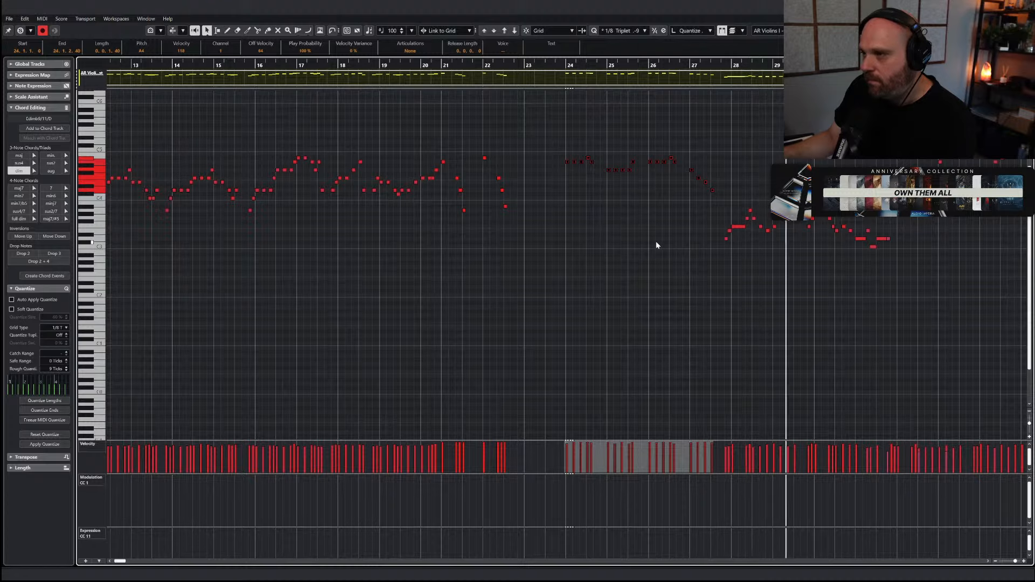
pyautogui.press('Return')
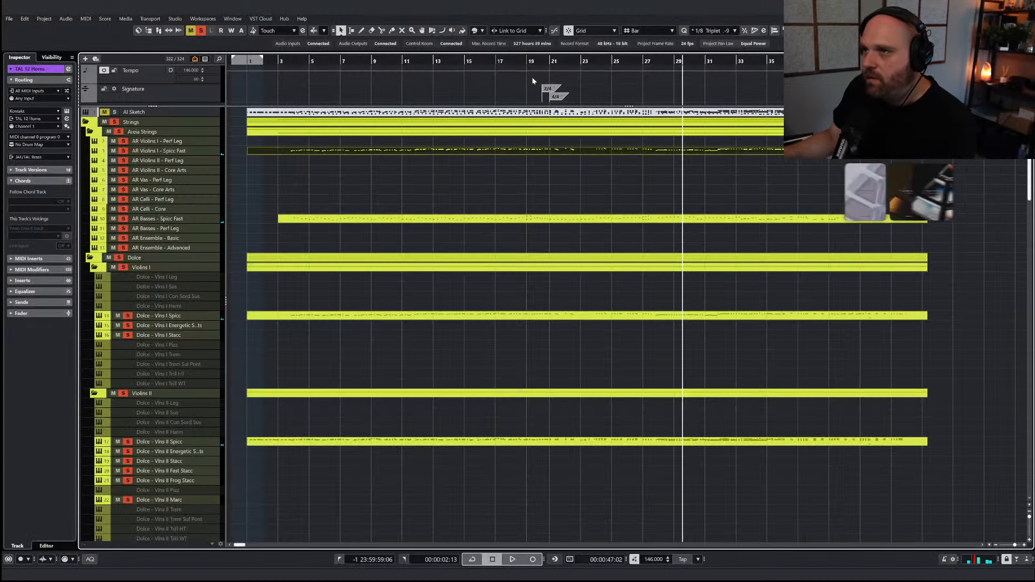
pyautogui.press('space')
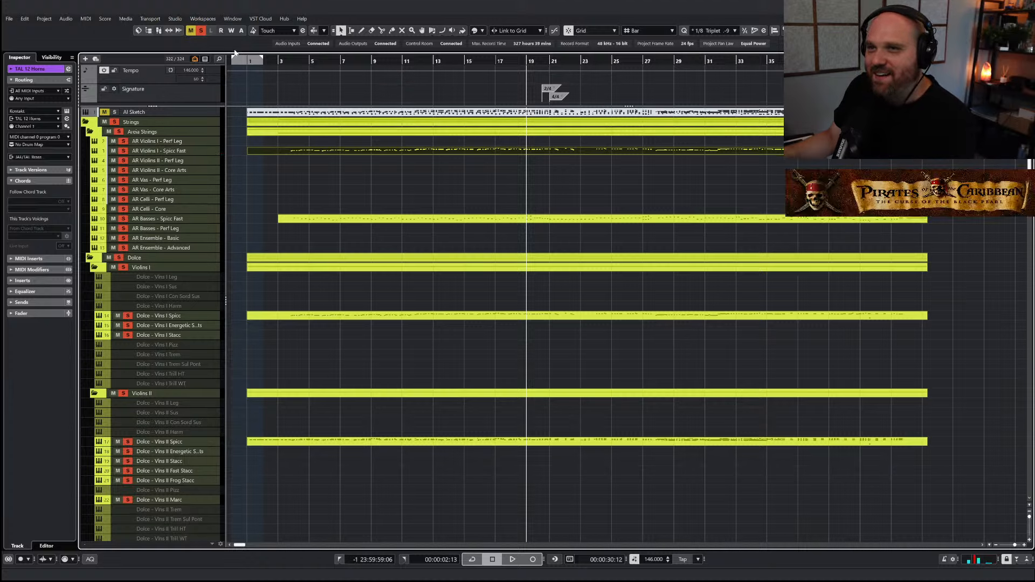
# Clear all solos and play the full arrangement from around bar 19 while reviewing the string, woodwind and brass tracks
pyautogui.click(200, 31)
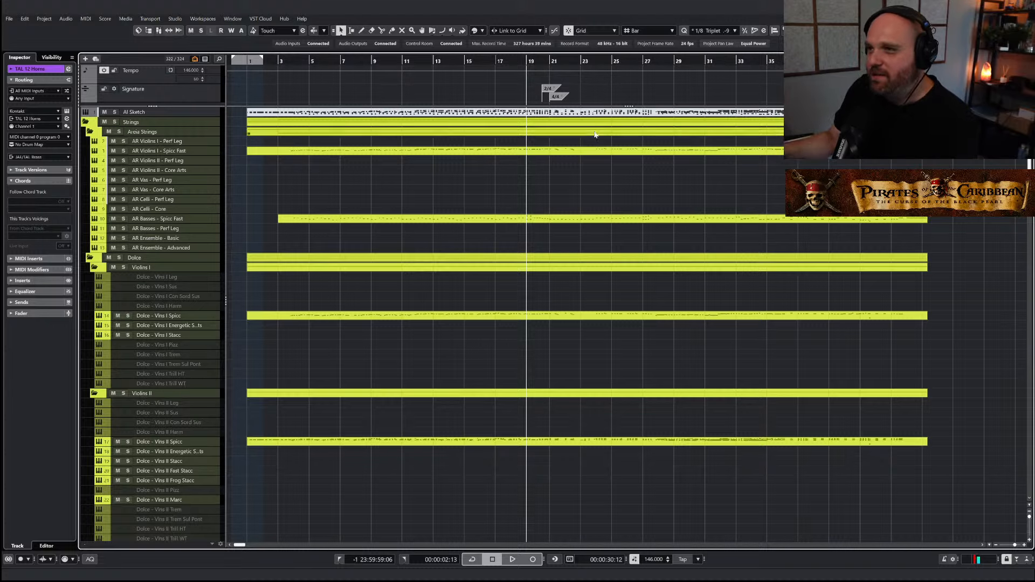
pyautogui.moveTo(560, 64); pyautogui.dragTo(566, 184)
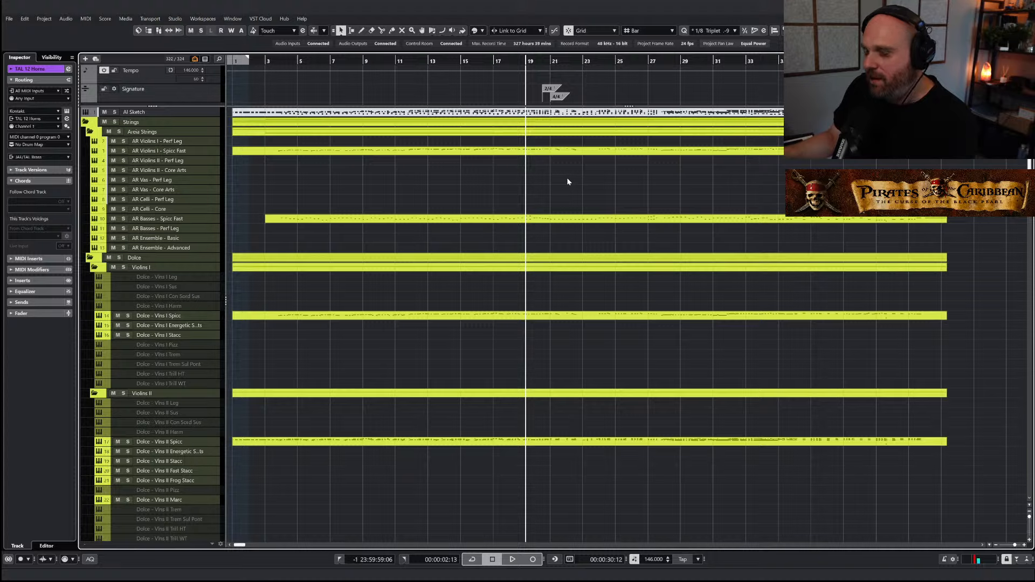
pyautogui.scroll(-6, 570, 182)
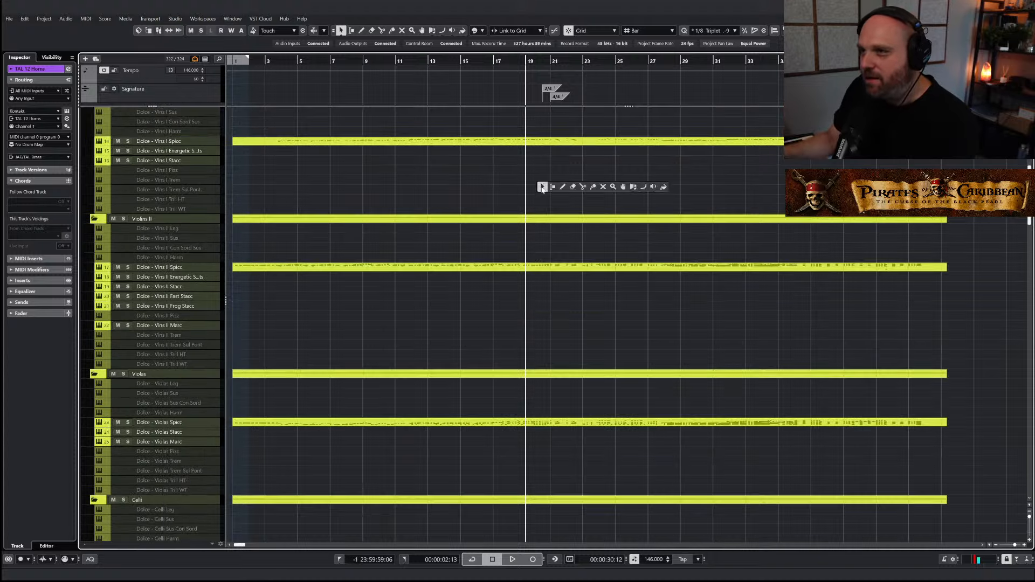
pyautogui.press('g')
pyautogui.press('g')
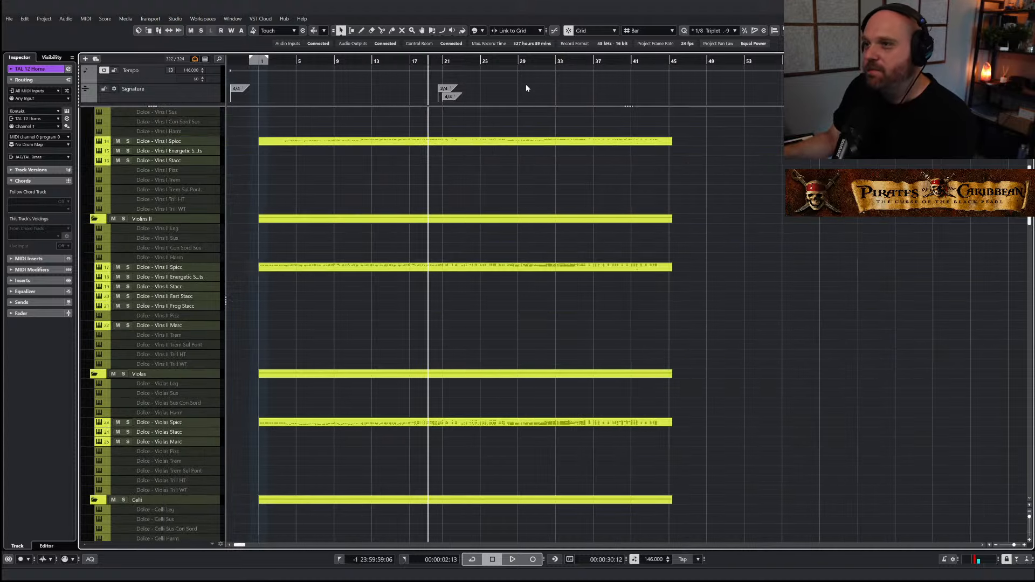
pyautogui.rightClick(457, 174)
pyautogui.press('space')
pyautogui.press('h')
pyautogui.press('h')
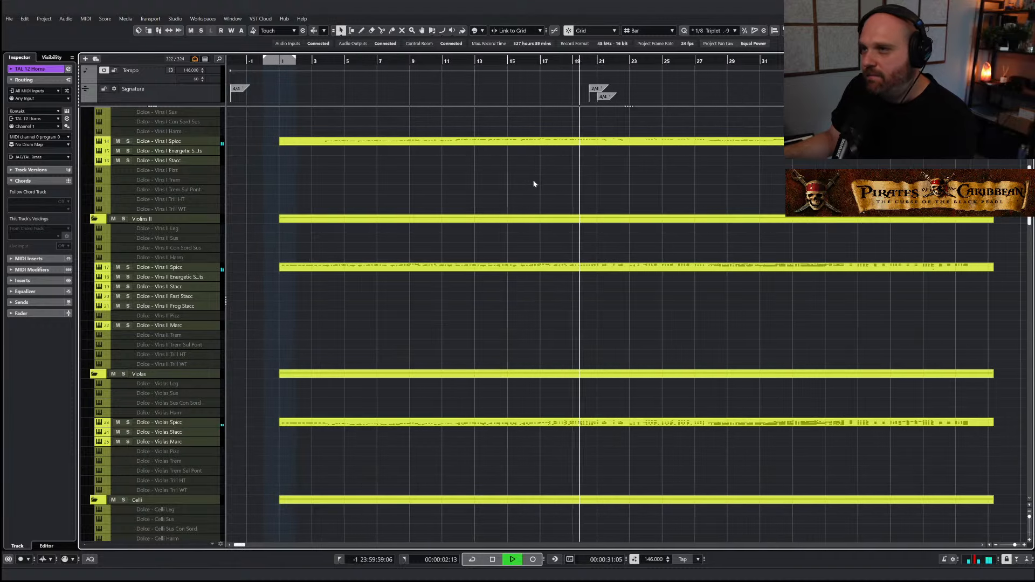
pyautogui.scroll(6, 535, 192)
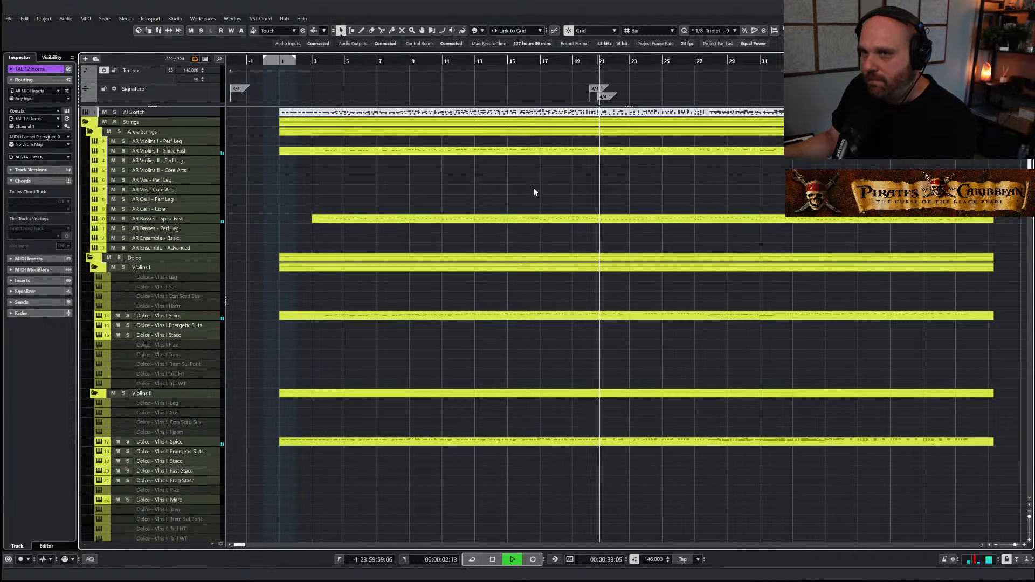
pyautogui.scroll(-15, 595, 240)
pyautogui.scroll(-10, 597, 255)
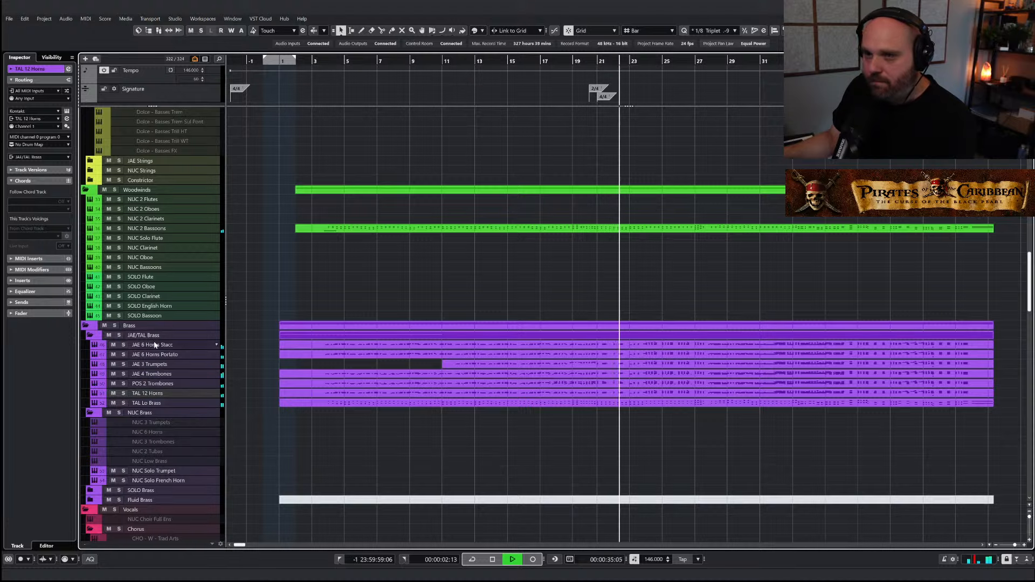
pyautogui.press('space')
# Solo JAE 3 Trumpets and copy the AR Violins I - Spicc Fast notes of bars 21 and 22, with the cursor at bar 21
pyautogui.click(123, 365)
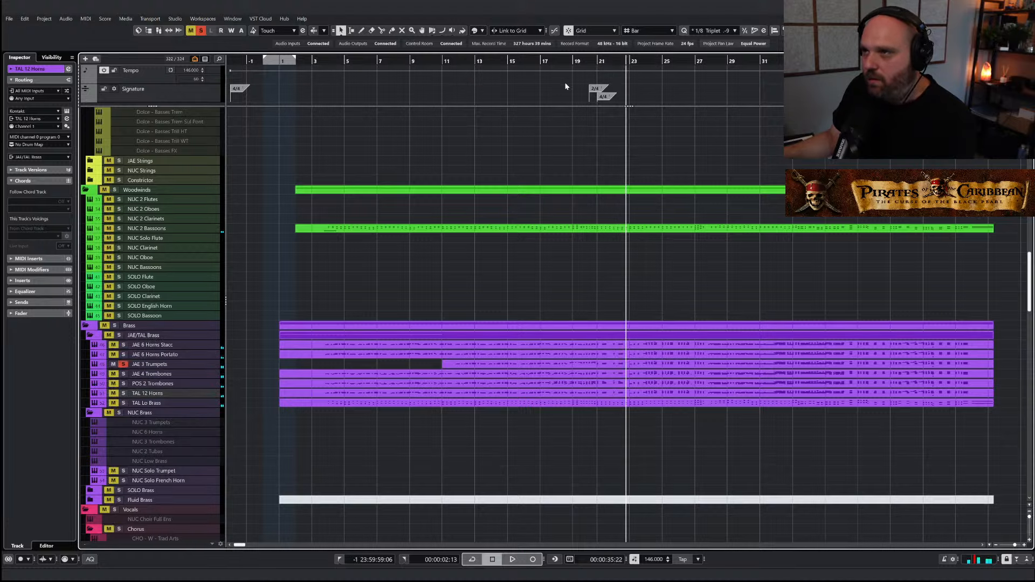
pyautogui.scroll(20, 588, 135)
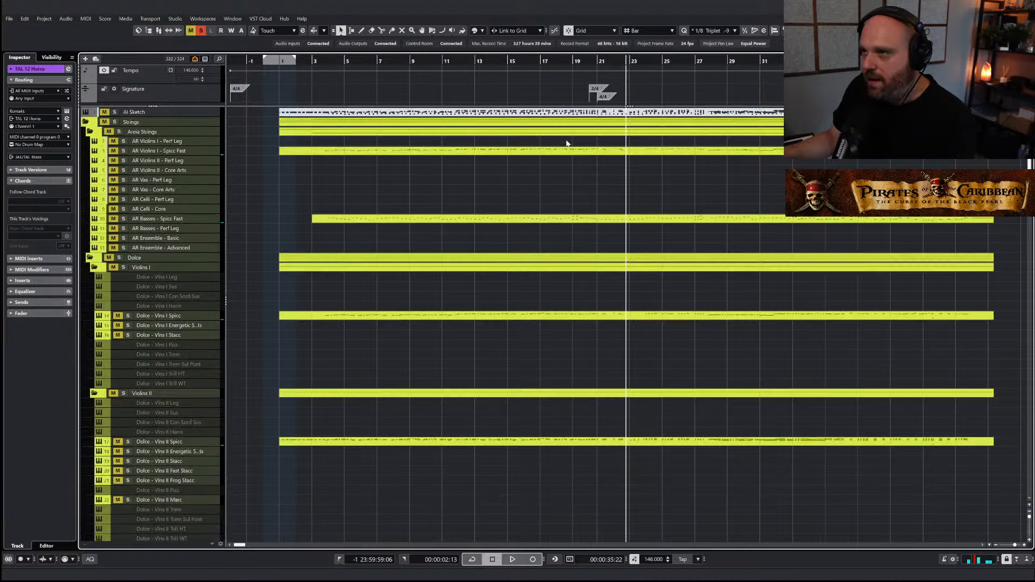
pyautogui.doubleClick(480, 223)
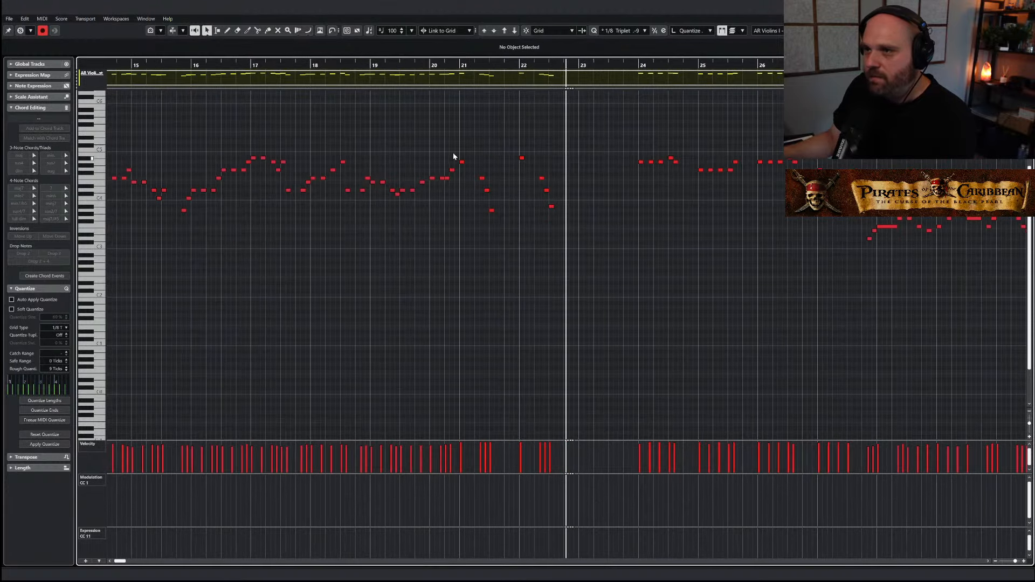
pyautogui.moveTo(582, 237); pyautogui.dragTo(588, 243)
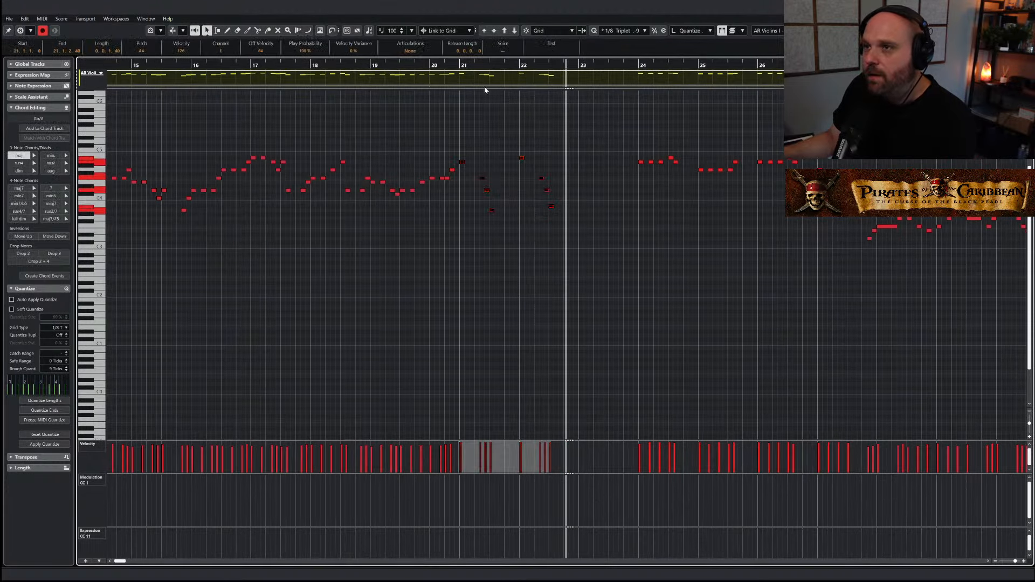
pyautogui.click(460, 65)
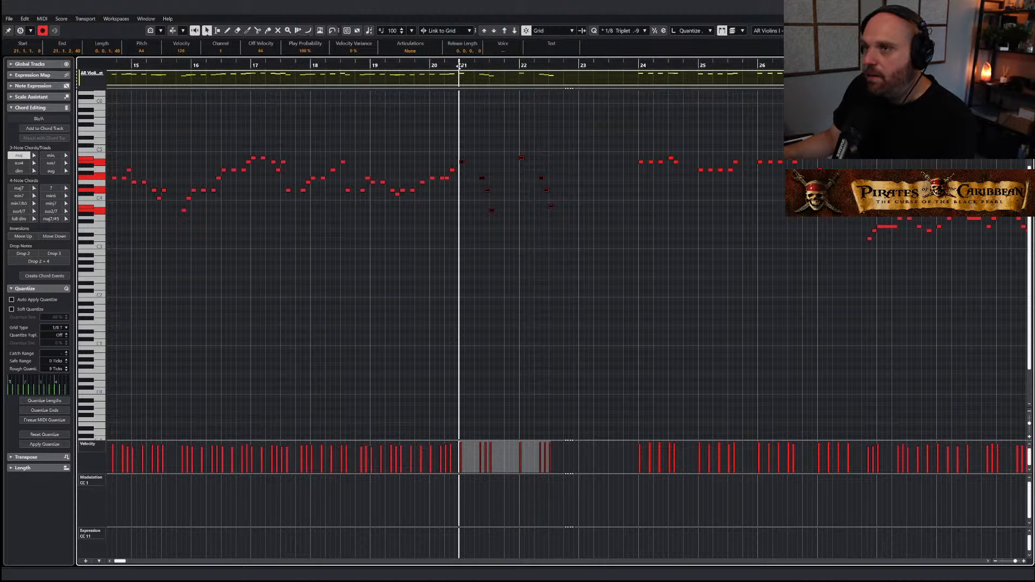
# Open the JAE 3 Trumpets part and paste the copied violin notes at bar 21
pyautogui.press('Return')
pyautogui.scroll(-10, 550, 247)
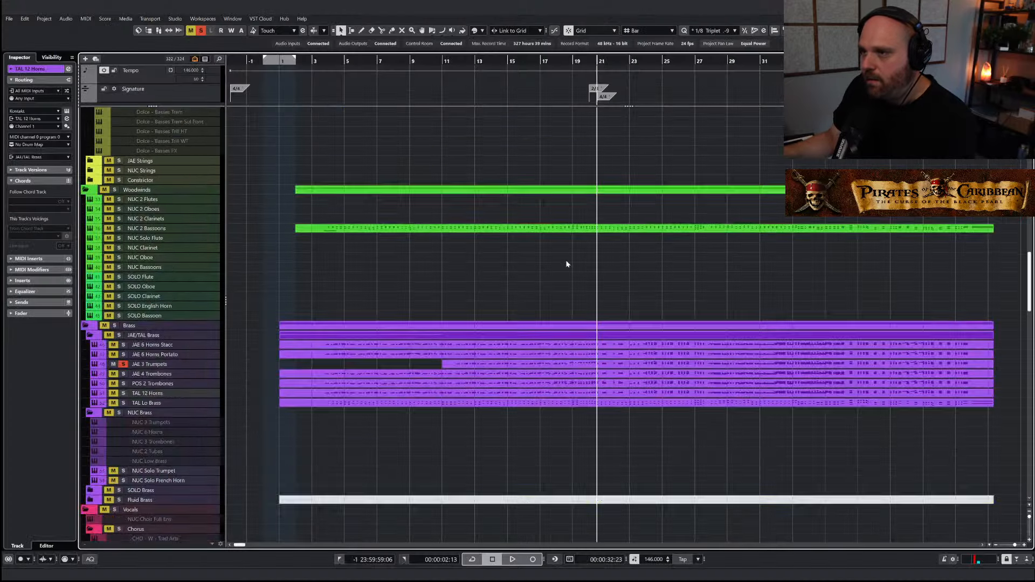
pyautogui.scroll(5, 601, 282)
pyautogui.click(539, 279)
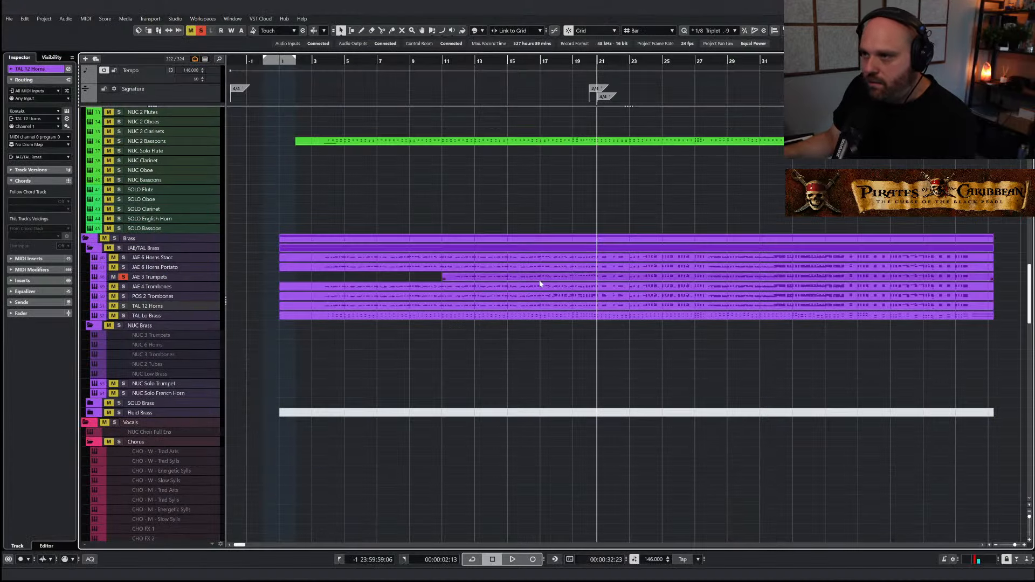
pyautogui.press('Return')
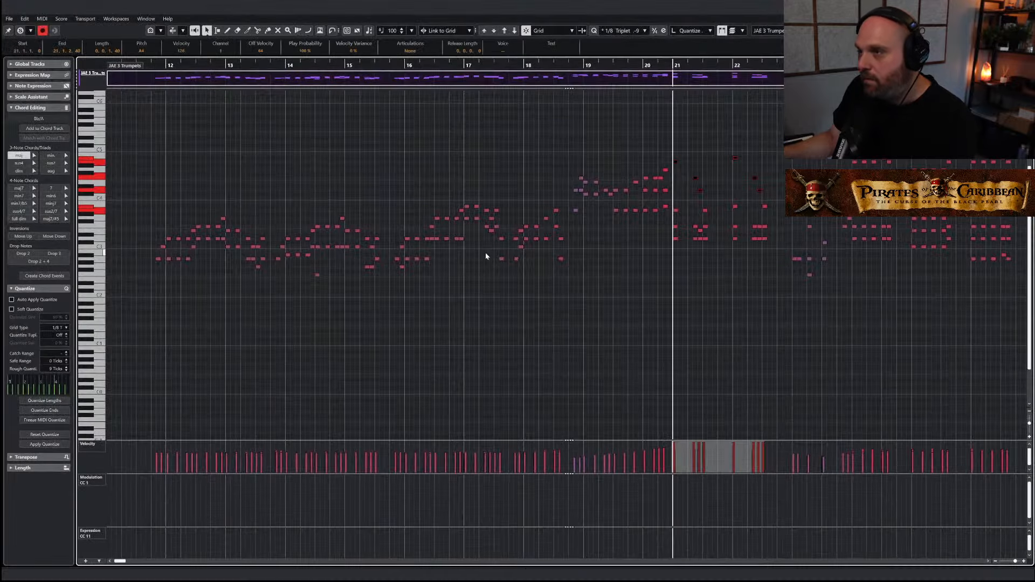
# Delete the lowest JAE 3 Trumpets notes in bars 21 and 22, then audition the part with editor solo on
pyautogui.click(671, 240)
pyautogui.moveTo(775, 254); pyautogui.dragTo(775, 253)
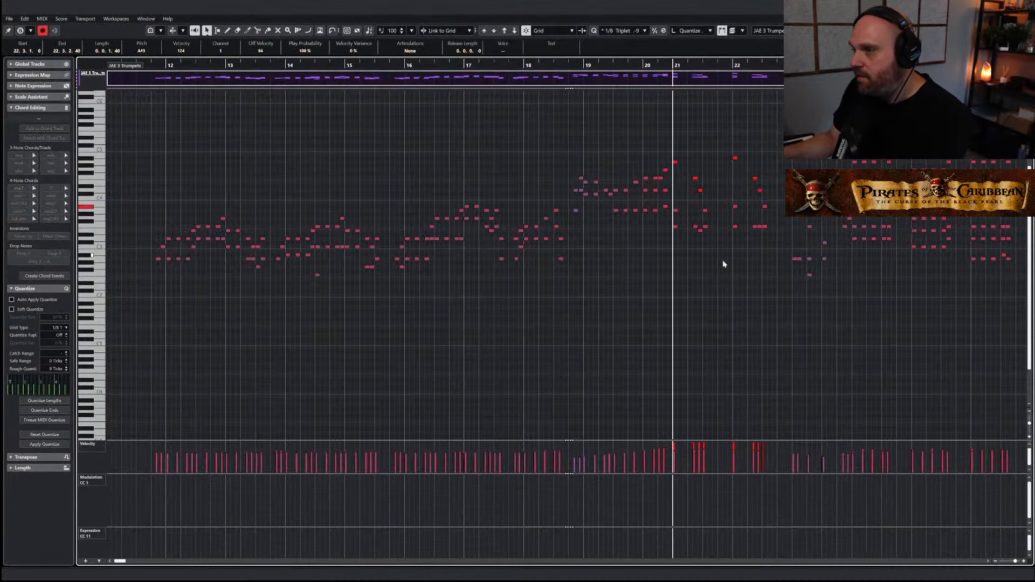
pyautogui.click(20, 30)
pyautogui.press('space')
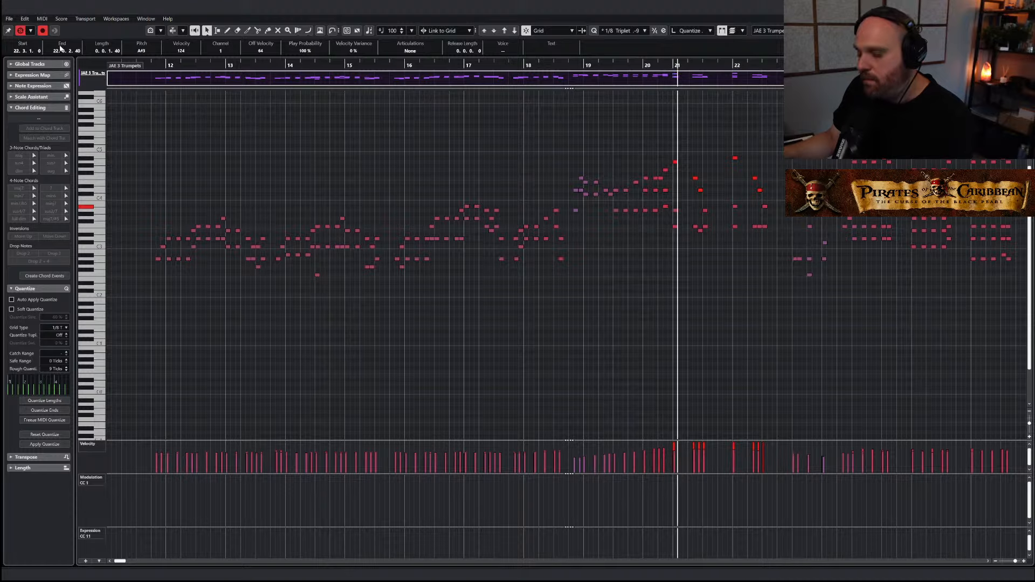
pyautogui.press('g')
pyautogui.press('h')
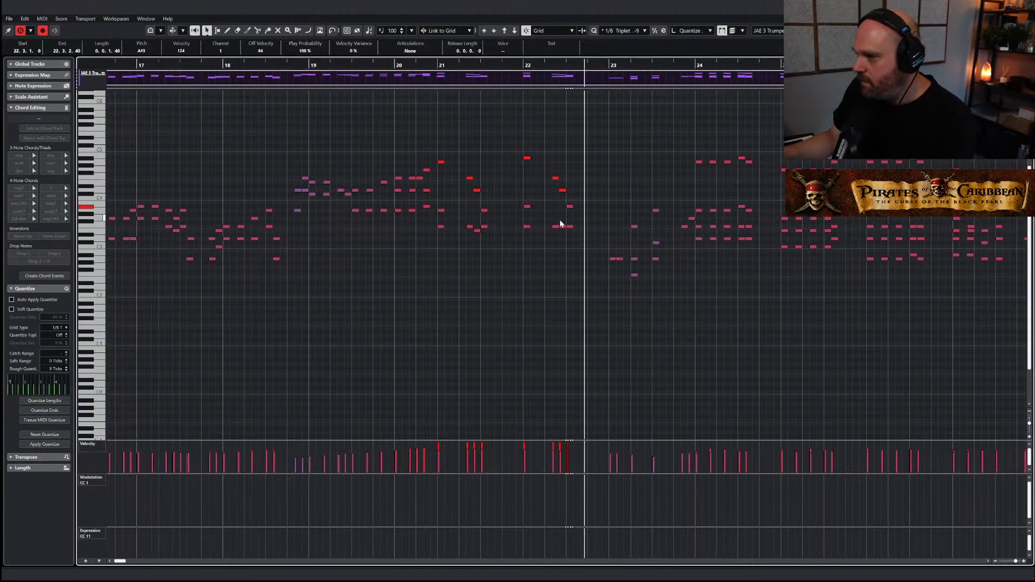
# Raise the velocities of the last top notes in trumpet bars 21 and 22, and play the passage from bar 20
pyautogui.click(484, 210)
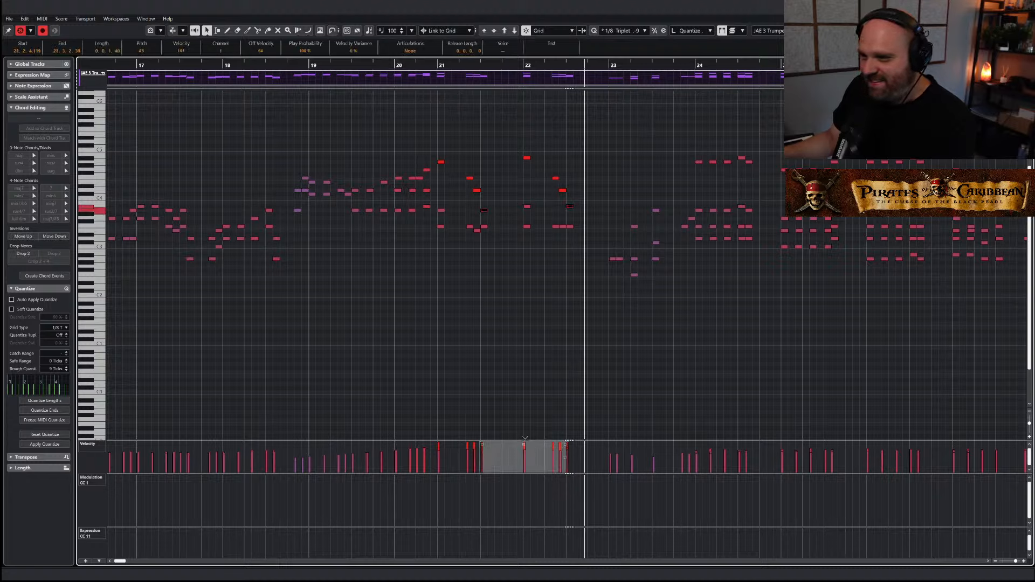
pyautogui.click(435, 179)
pyautogui.press('space')
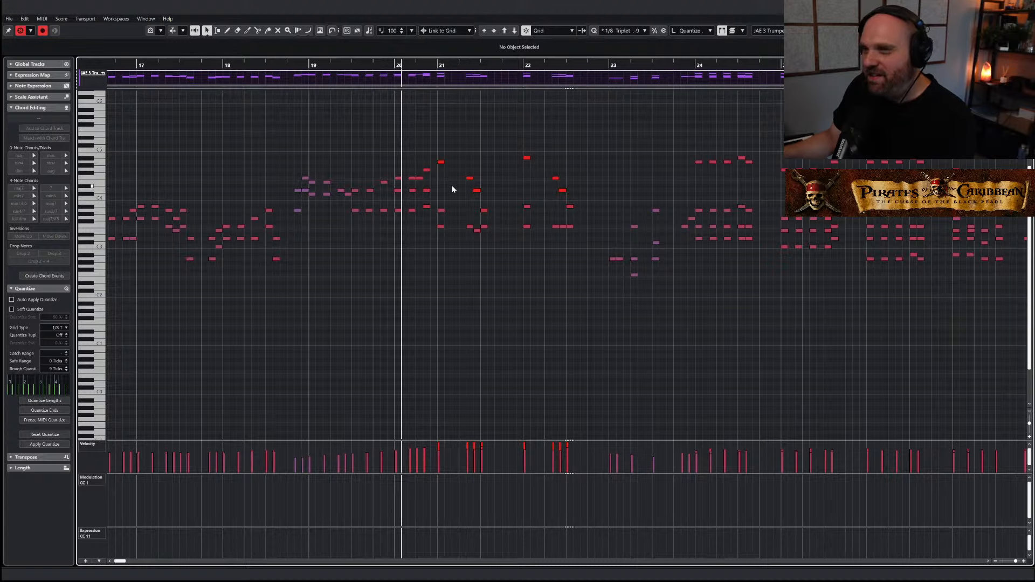
pyautogui.press('space')
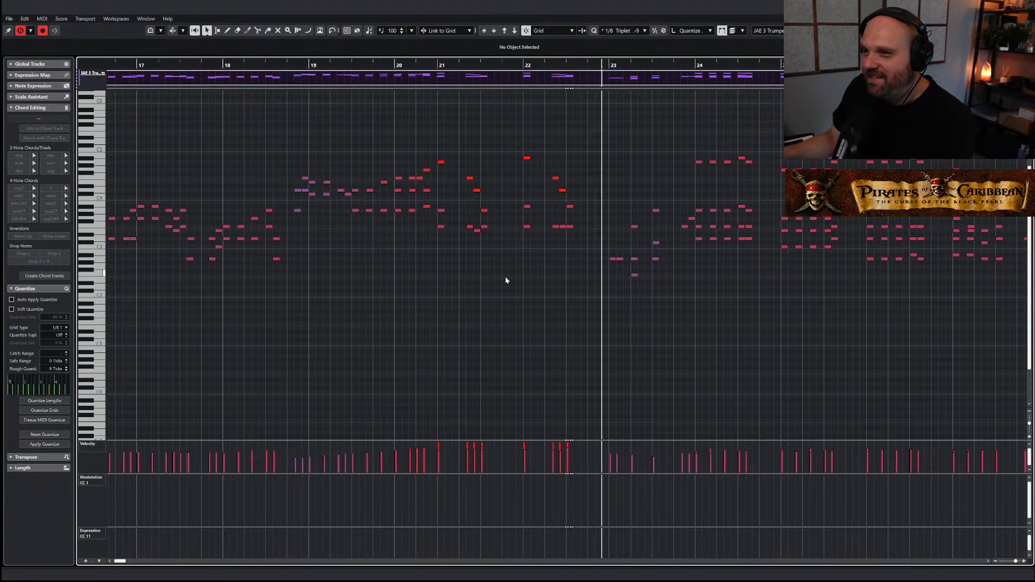
# Raise the velocities of the JAE 3 Trumpets notes in bar 23 and play from the start of that bar
pyautogui.moveTo(610, 450); pyautogui.dragTo(695, 463)
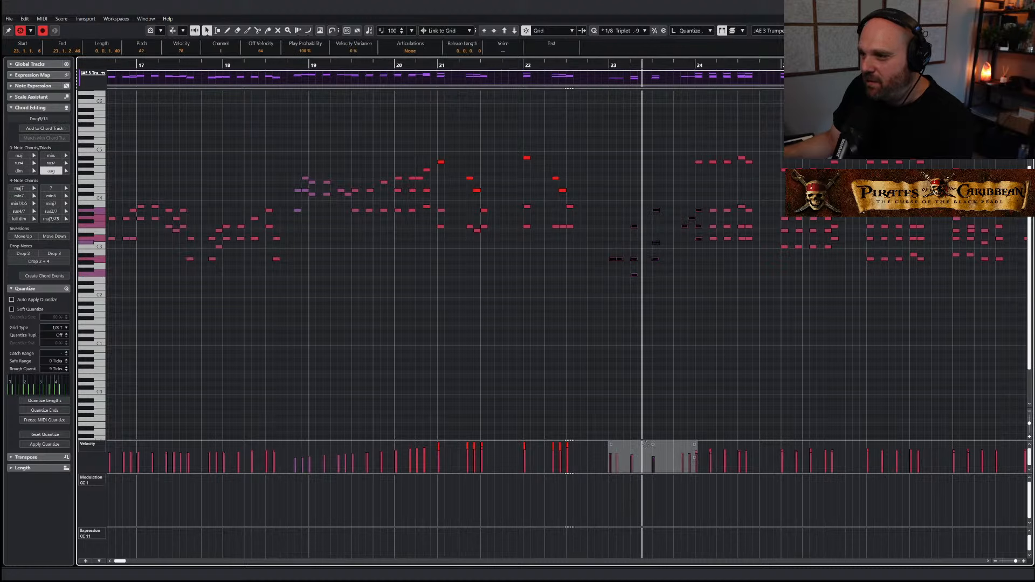
pyautogui.click(607, 66)
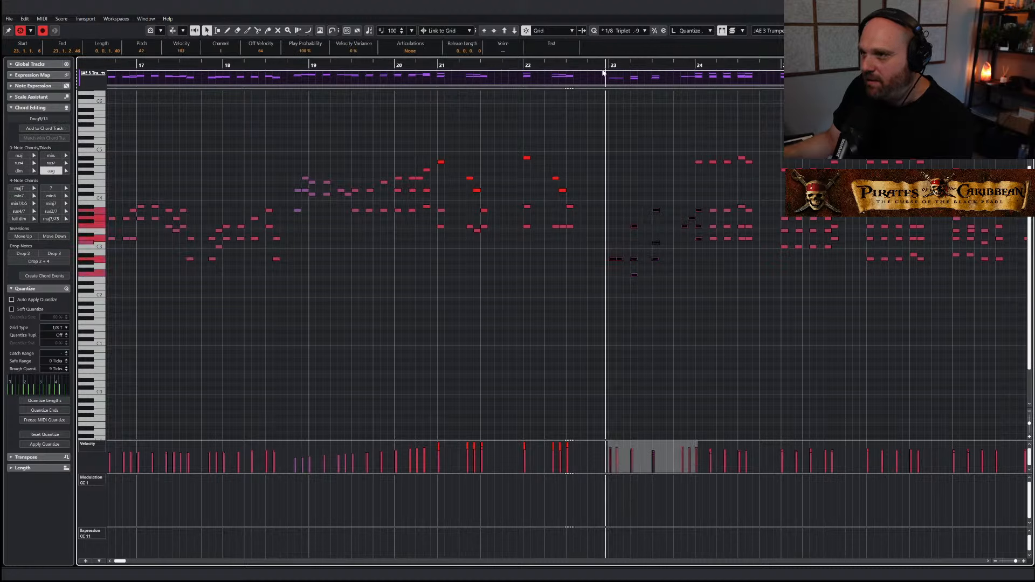
pyautogui.press('g')
pyautogui.press('g')
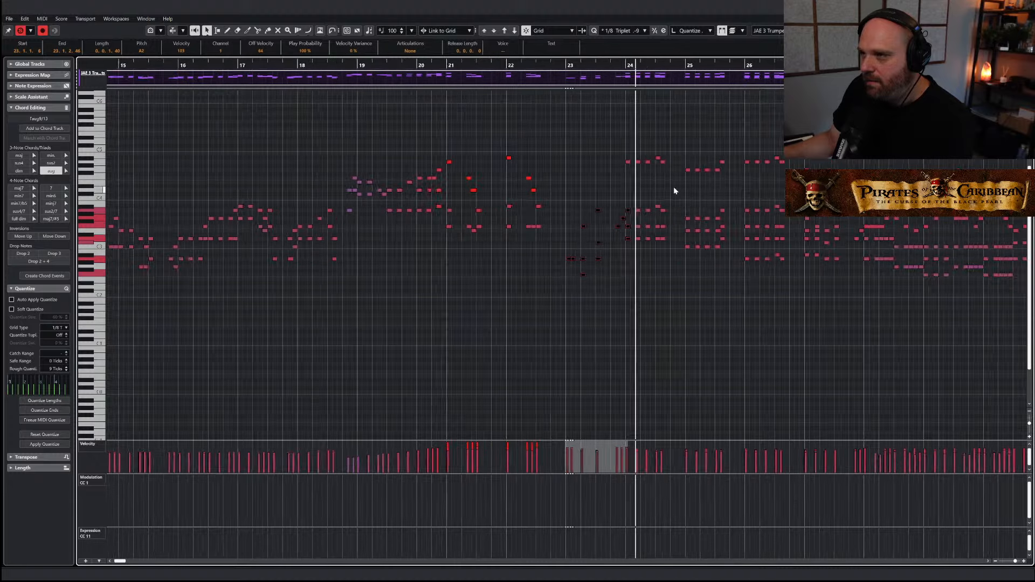
# Raise the velocities of the JAE 3 Trumpets chords in bars 24 to 27 and return to the project window
pyautogui.moveTo(605, 143); pyautogui.dragTo(792, 276)
pyautogui.moveTo(713, 449)
pyautogui.mouseDown()
pyautogui.moveTo(701, 434)
pyautogui.moveTo(698, 447)
pyautogui.mouseUp()
pyautogui.click(549, 272)
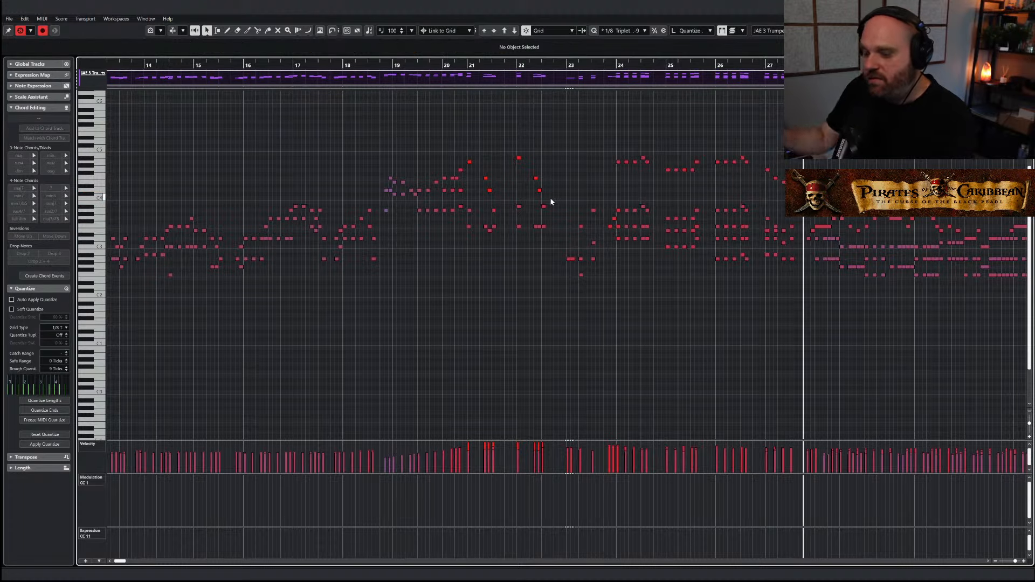
pyautogui.hotkey('ctrl', 'e')
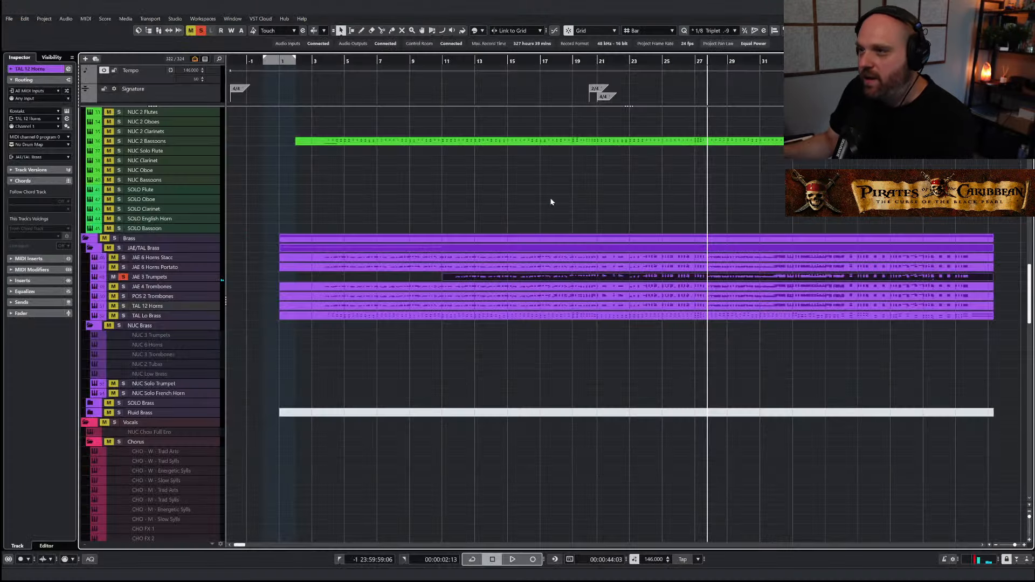
# Turn off all active solos and play the full arrangement from around bar 21
pyautogui.click(201, 30)
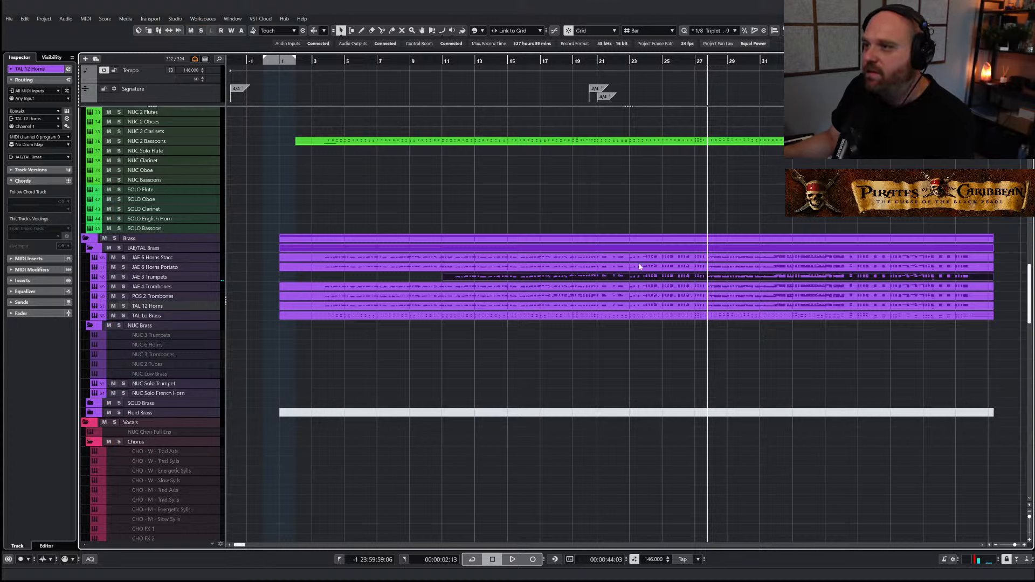
pyautogui.click(594, 62)
pyautogui.press('space')
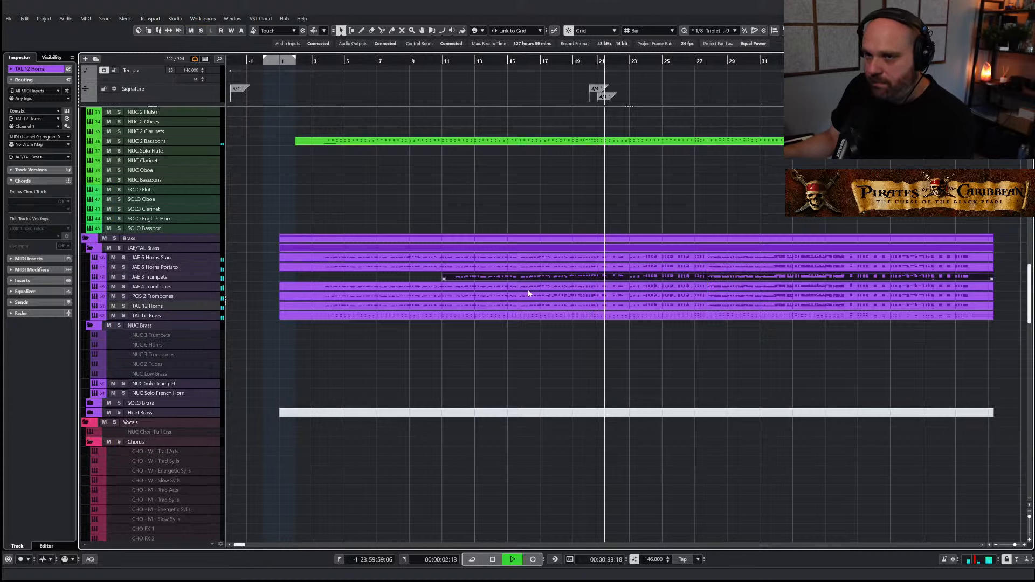
# Copy the upper melody notes of the JAE 3 Trumpets part in bars 21 and 22, and place the playhead at bar 21
pyautogui.hotkey('ctrl', 'e')
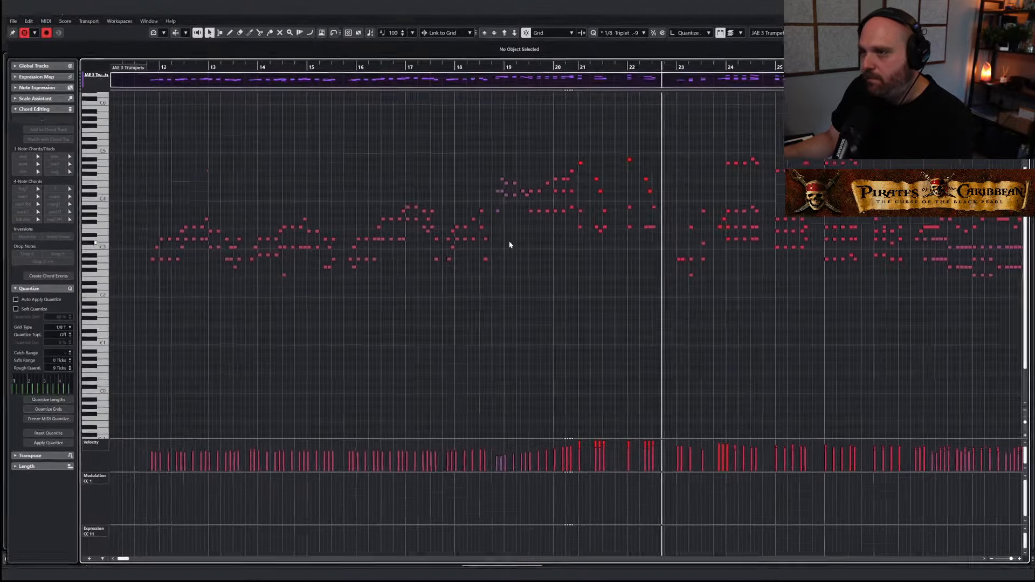
pyautogui.moveTo(579, 150); pyautogui.dragTo(666, 200)
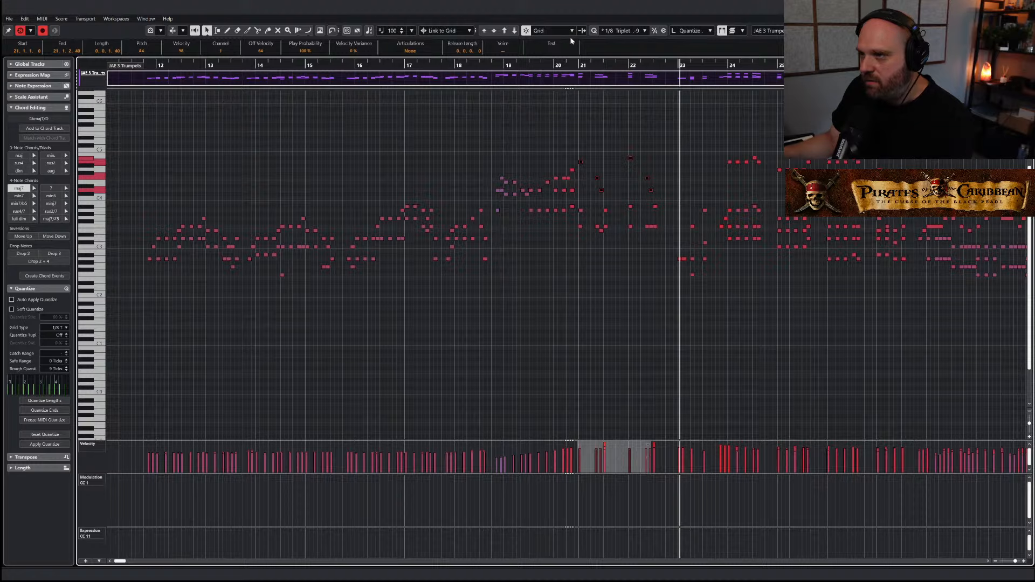
pyautogui.click(576, 66)
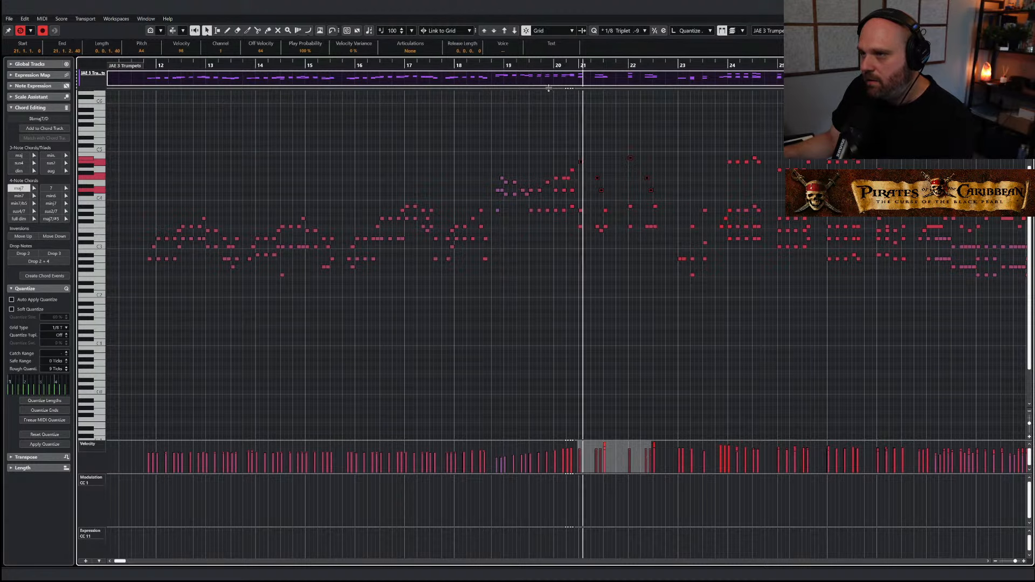
pyautogui.moveTo(585, 150); pyautogui.dragTo(661, 211)
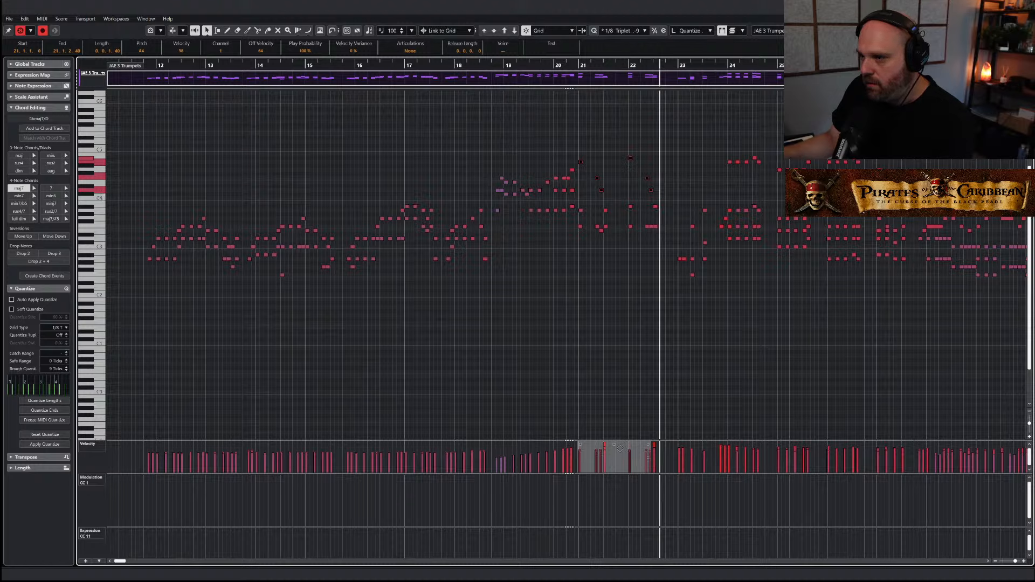
pyautogui.click(616, 274)
pyautogui.moveTo(600, 185); pyautogui.dragTo(613, 212)
pyautogui.moveTo(620, 149); pyautogui.dragTo(657, 202)
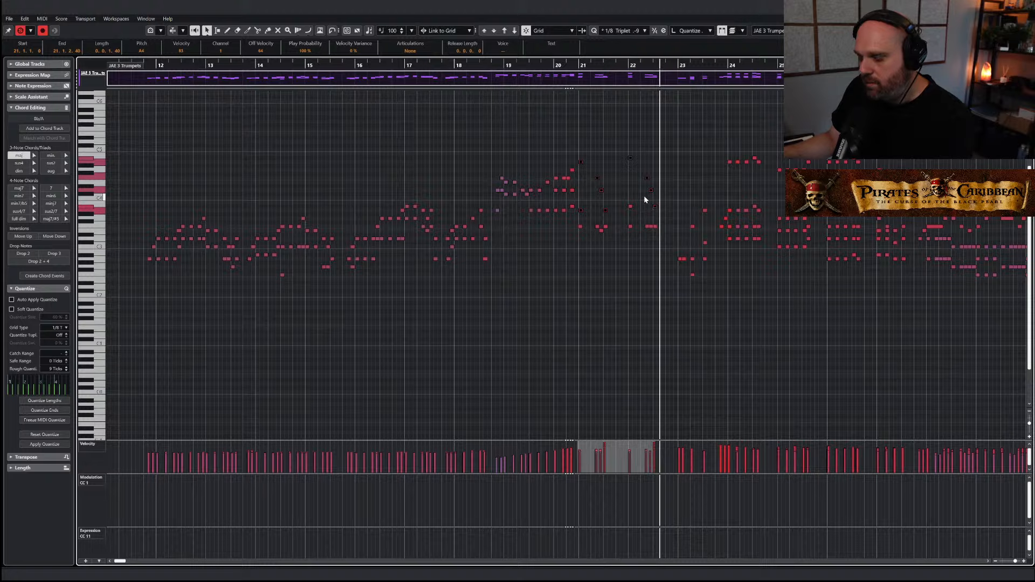
pyautogui.click(575, 64)
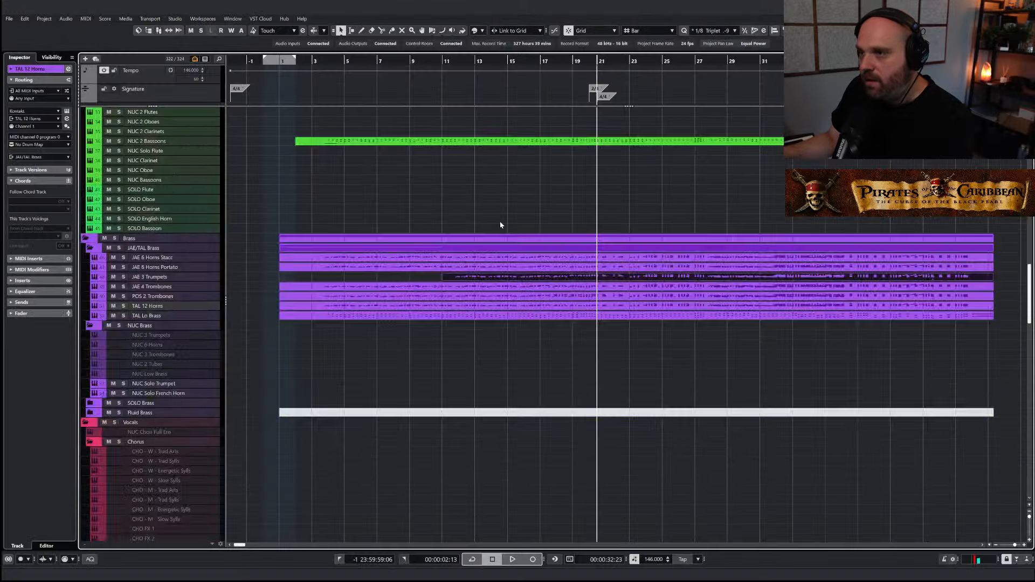
pyautogui.hotkey('ctrl', 'e')
pyautogui.scroll(-4, 502, 232)
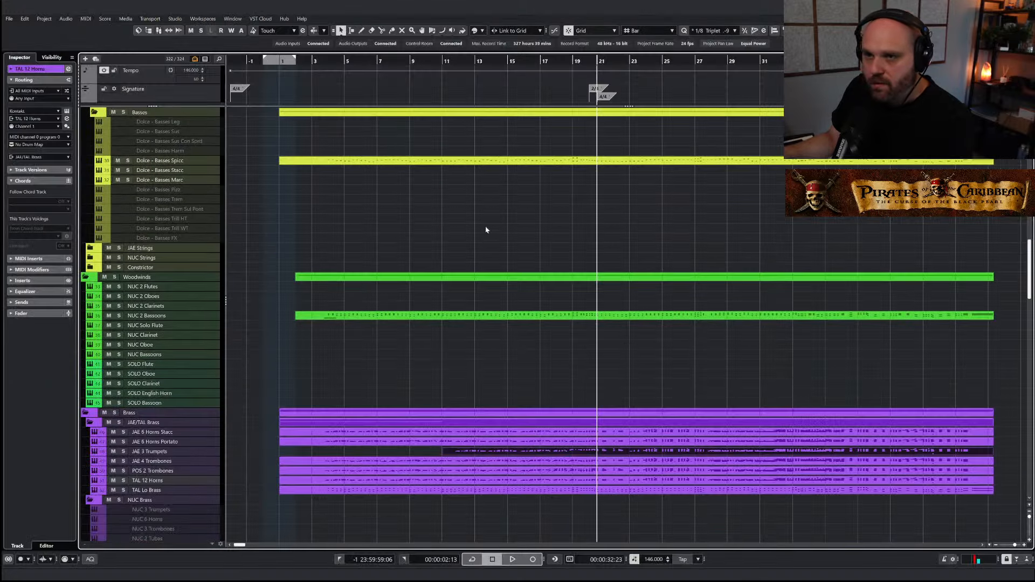
pyautogui.rightClick(552, 301)
pyautogui.click(574, 300)
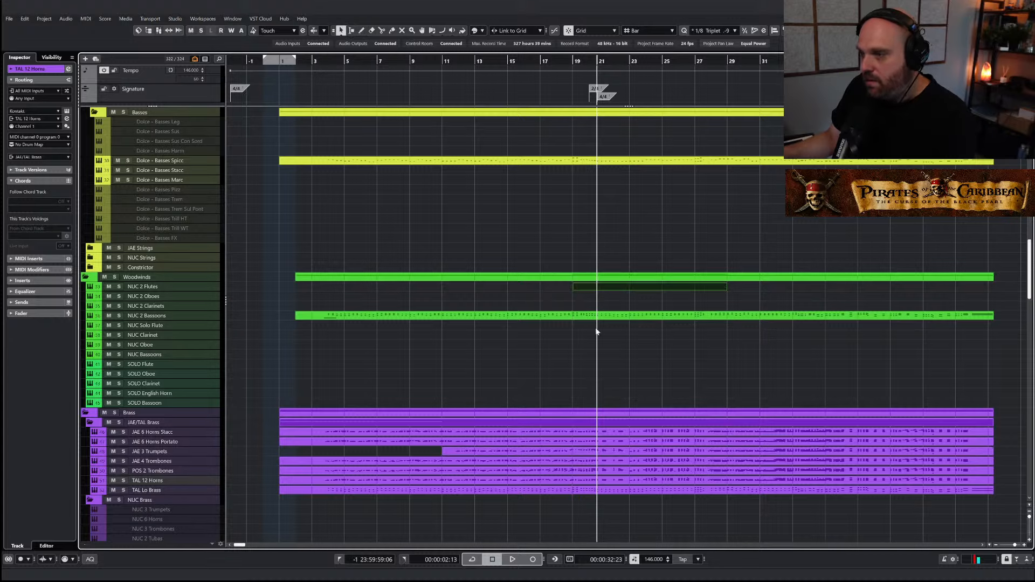
pyautogui.press('f')
pyautogui.click(683, 37)
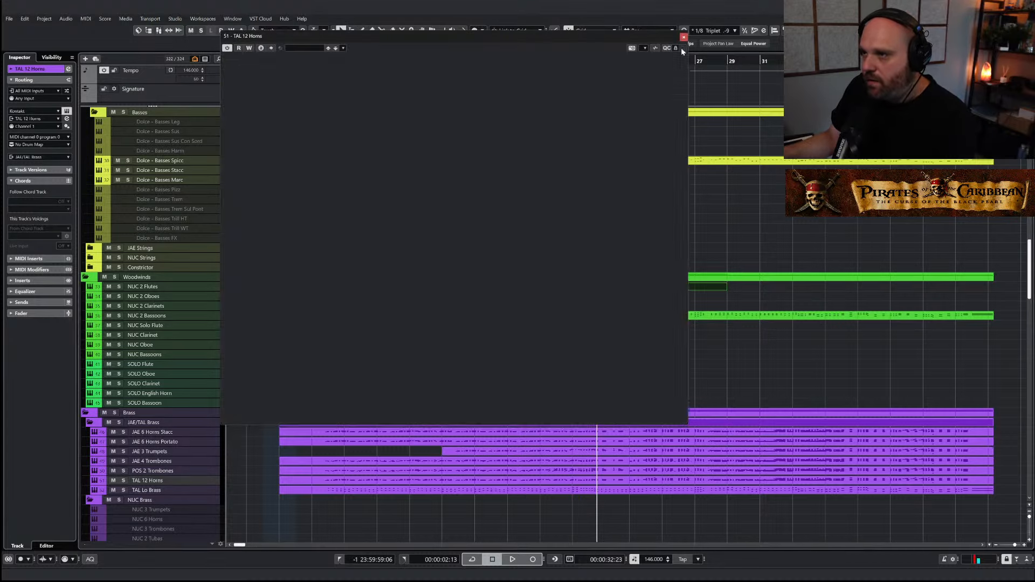
pyautogui.press('Delete')
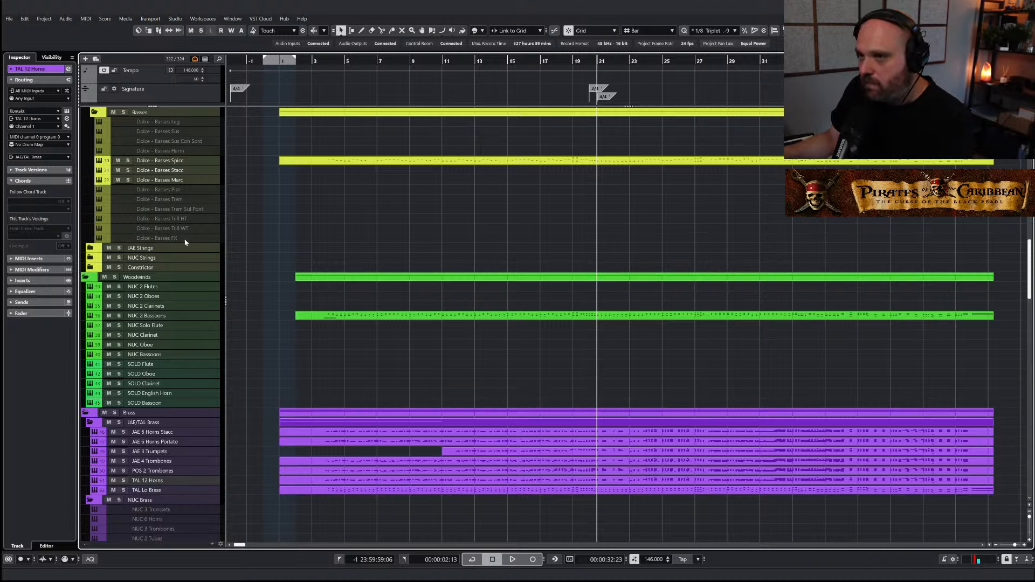
# Paste the trumpet melody onto the NUC 2 Flutes track at bar 21 and audition the track in solo
pyautogui.click(120, 287)
pyautogui.press('space')
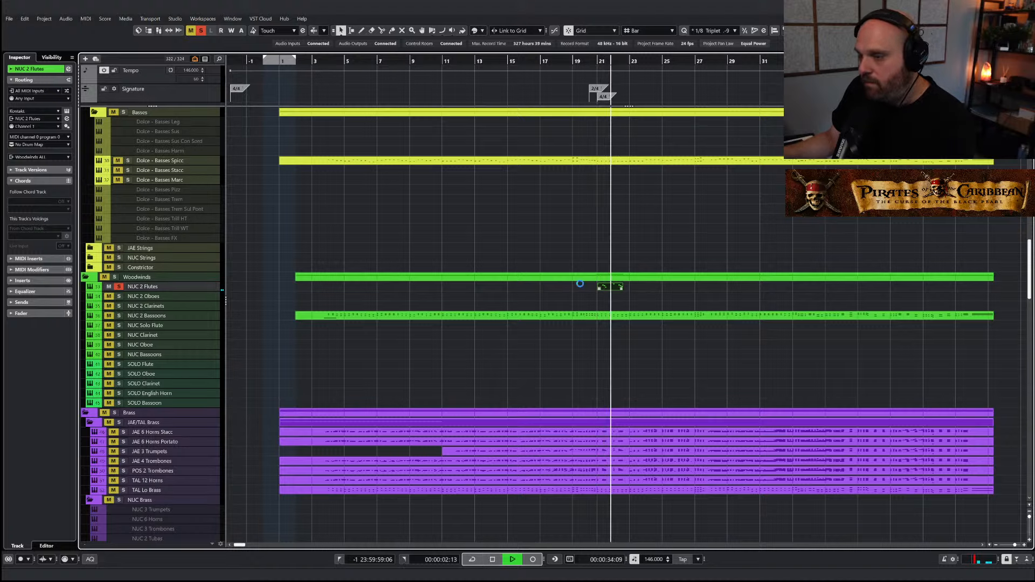
pyautogui.click(471, 225)
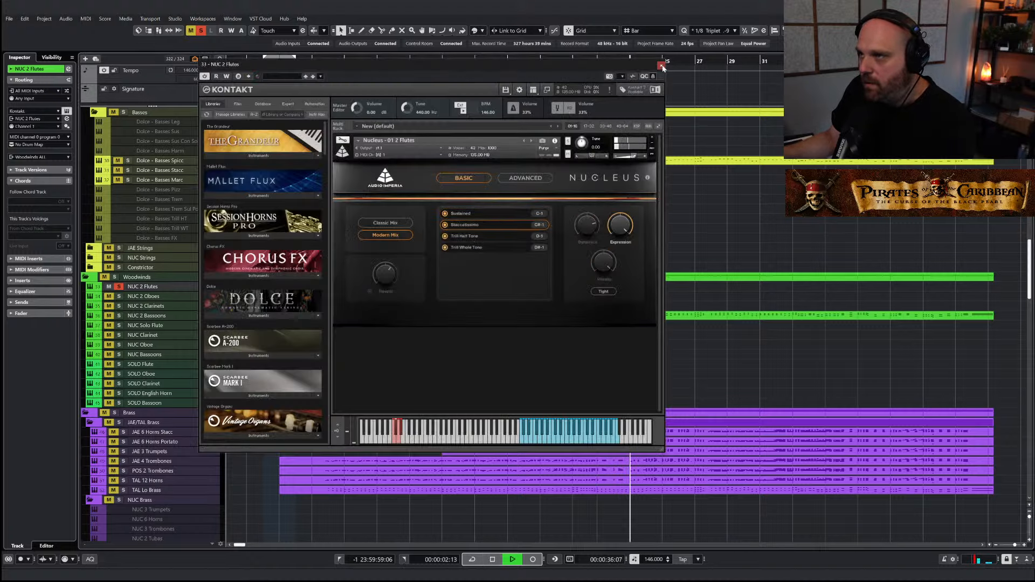
pyautogui.click(661, 66)
pyautogui.click(588, 61)
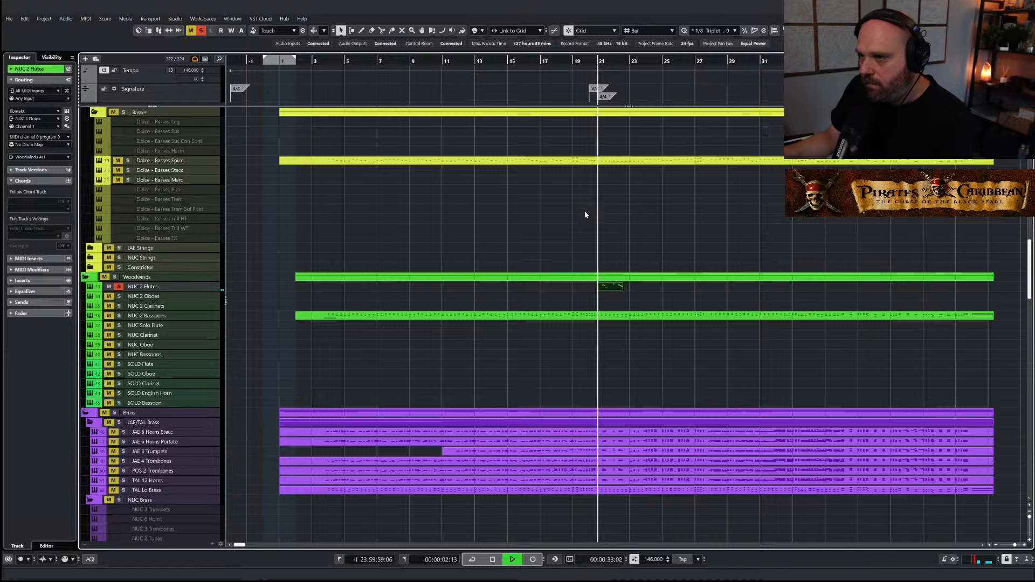
# Raise the velocities of the NUC 2 Flutes notes in bars 21 and 22 and return to the project window
pyautogui.doubleClick(603, 289)
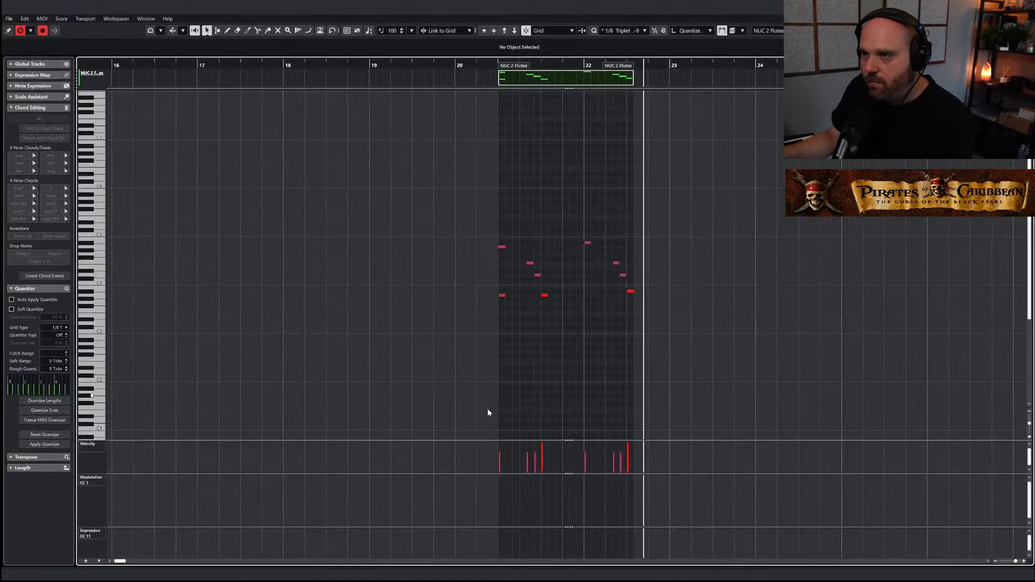
pyautogui.moveTo(628, 443); pyautogui.dragTo(647, 445)
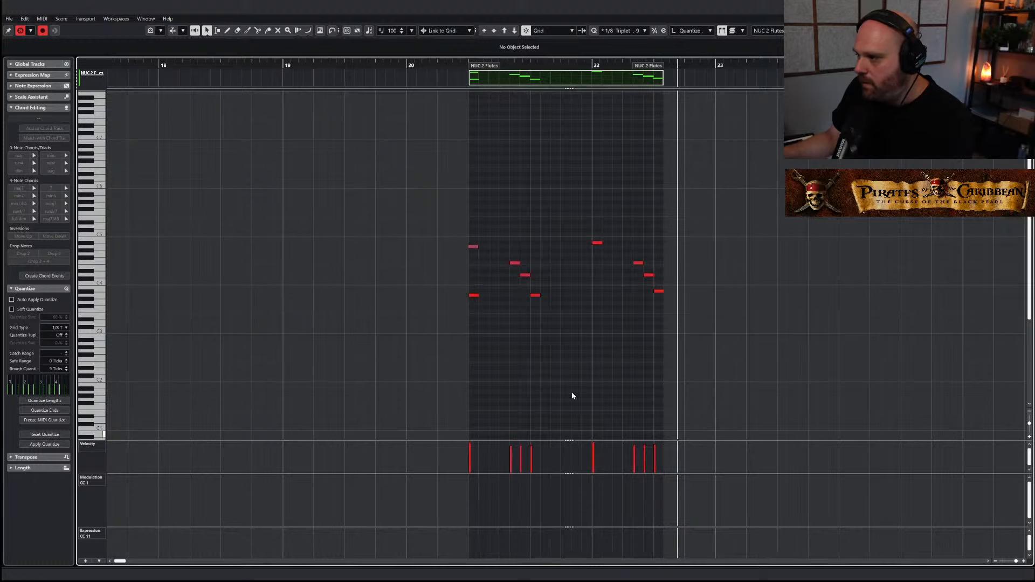
pyautogui.press('Escape')
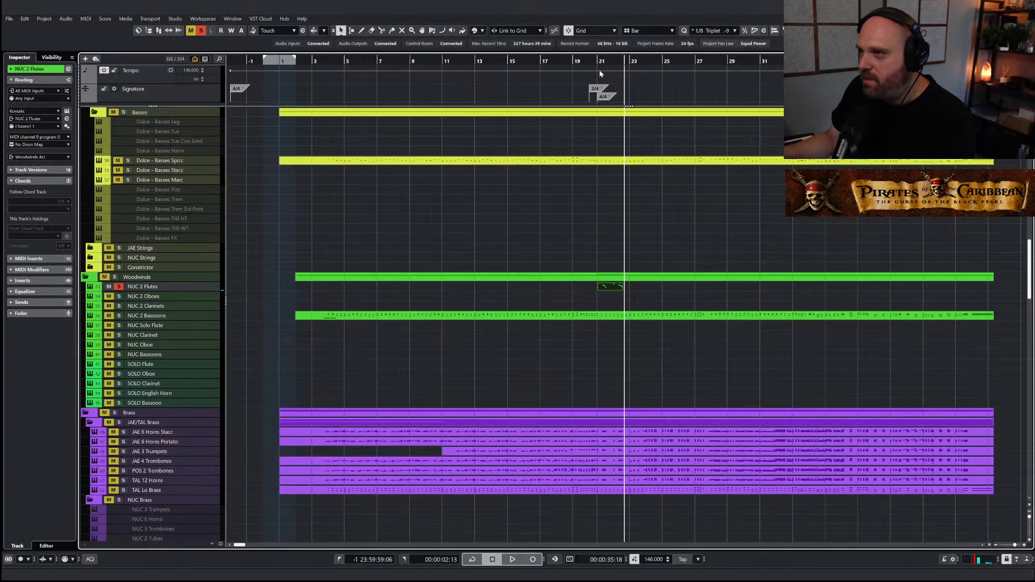
# Turn off the flute solo and play the full arrangement from bar 20 with the flute doubling included
pyautogui.click(200, 30)
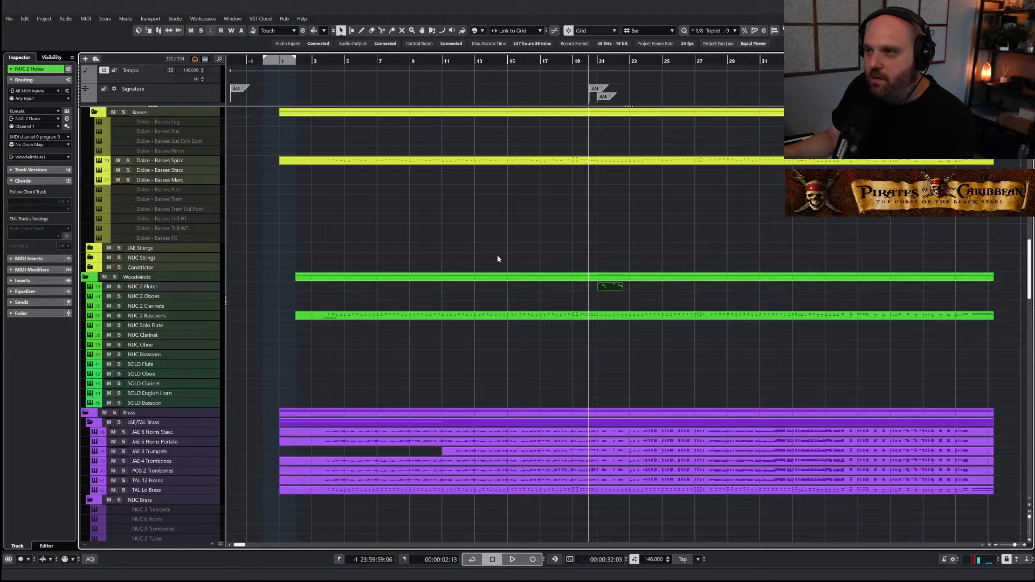
pyautogui.scroll(5, 485, 254)
pyautogui.scroll(-8, 478, 254)
pyautogui.scroll(3, 510, 284)
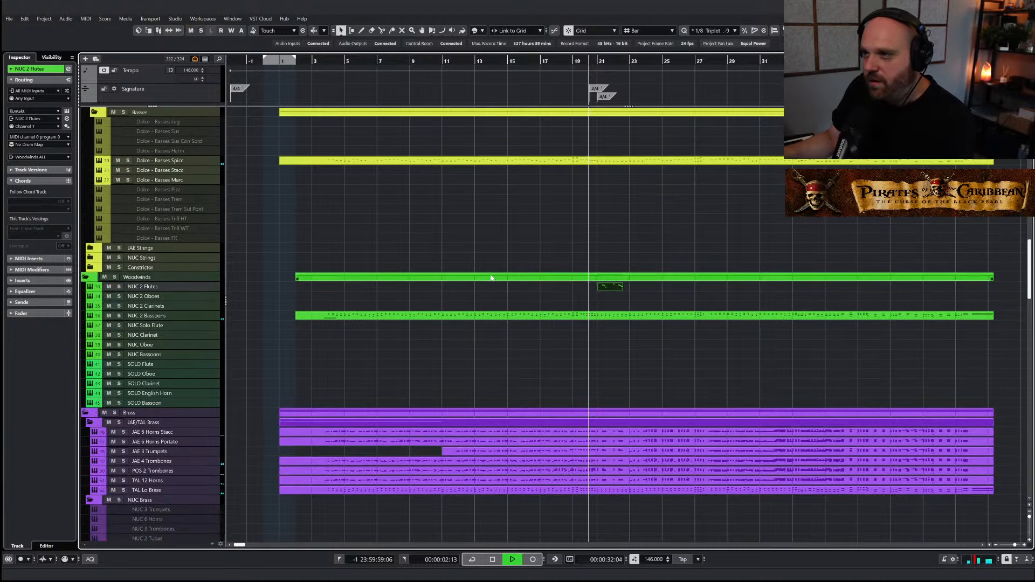
# Solo the Strings folder and audition the string tracks from around bar 18
pyautogui.scroll(10, 490, 279)
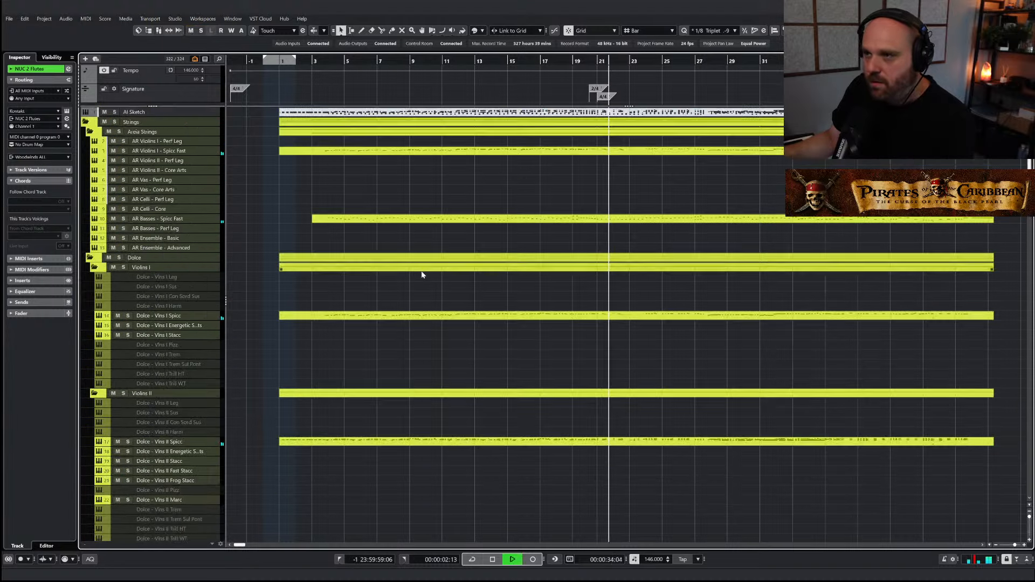
pyautogui.click(553, 71)
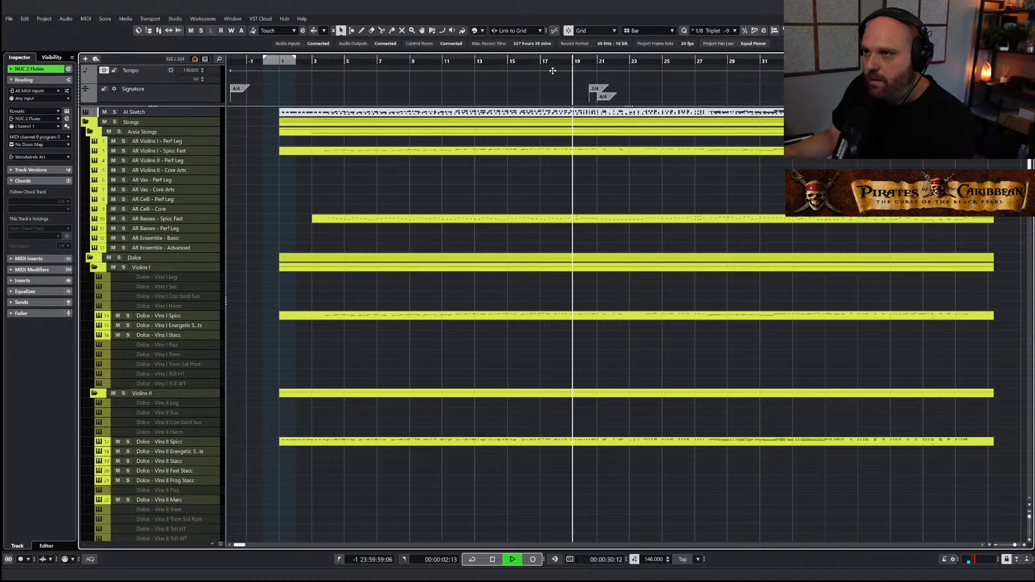
pyautogui.click(114, 123)
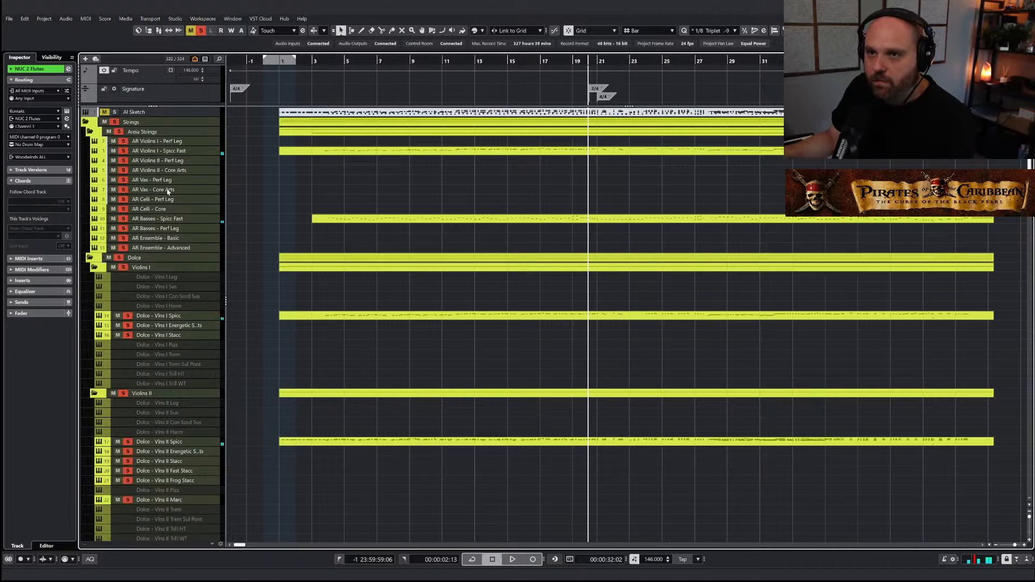
pyautogui.click(618, 443)
pyautogui.press('space')
pyautogui.click(597, 219)
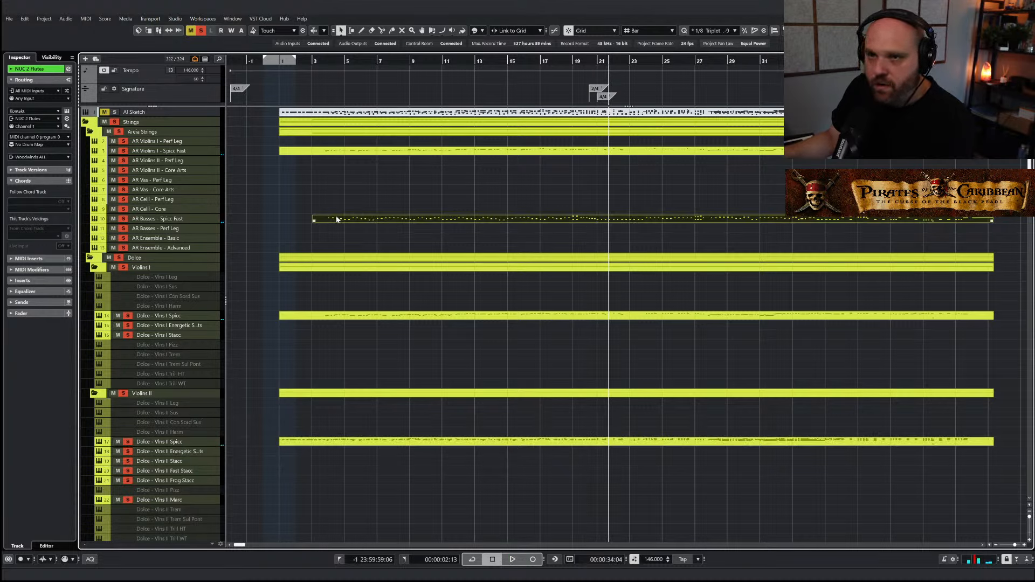
# Copy the Dolce Violins I Spicc part onto the Energetic Shorts track and delete the copy's notes before bar 21
pyautogui.moveTo(367, 315); pyautogui.dragTo(502, 328)
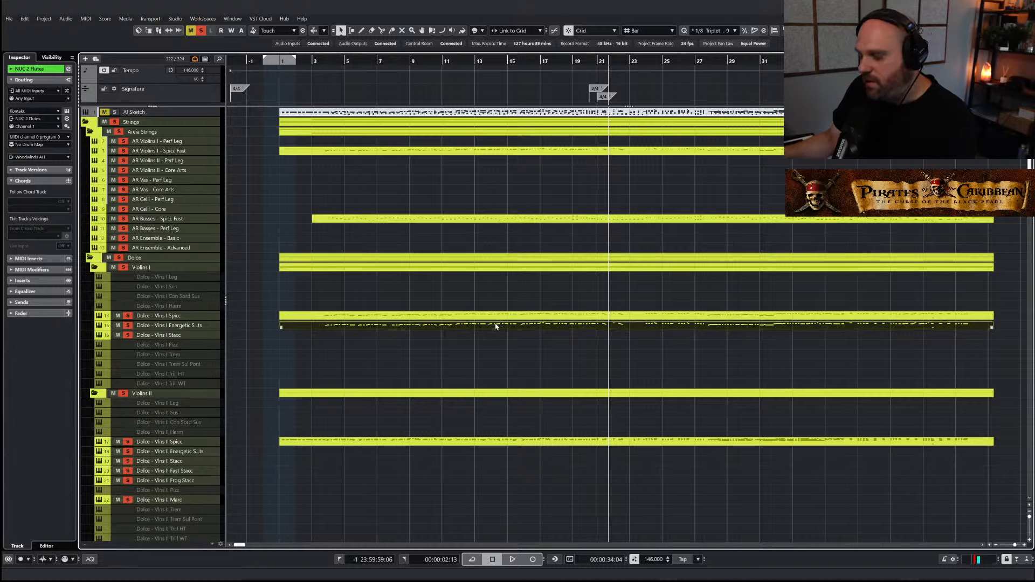
pyautogui.doubleClick(496, 326)
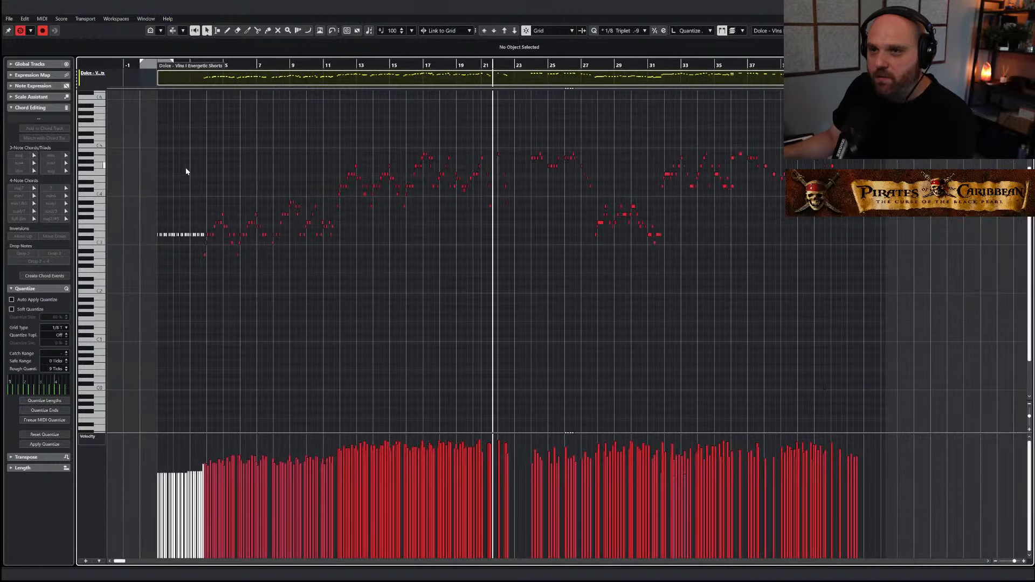
pyautogui.moveTo(146, 125); pyautogui.dragTo(481, 284)
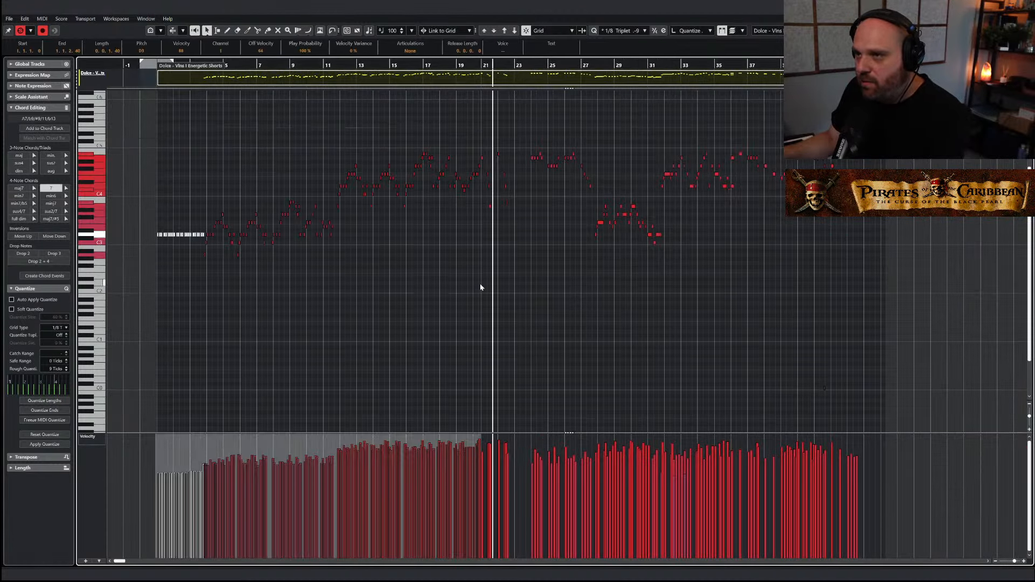
pyautogui.press('Delete')
pyautogui.moveTo(472, 65); pyautogui.dragTo(514, 178)
pyautogui.hotkey('ctrl', 'w')
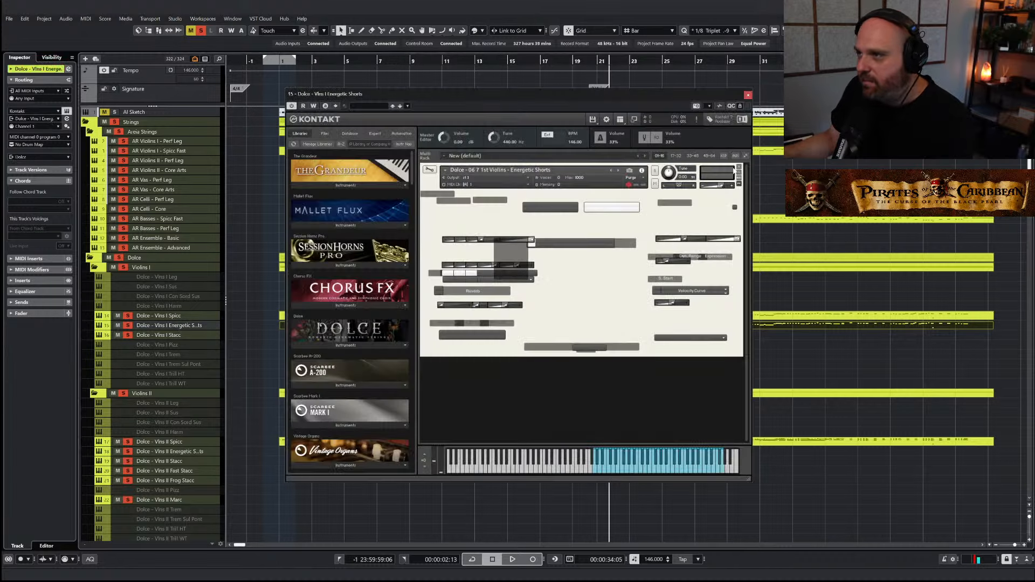
# Search the Kontakt libraries for "dolce", browse the Dolce 1st Violins instruments, and close the instrument window
pyautogui.moveTo(338, 119); pyautogui.dragTo(477, 160)
pyautogui.click(507, 186)
pyautogui.write('dolce')
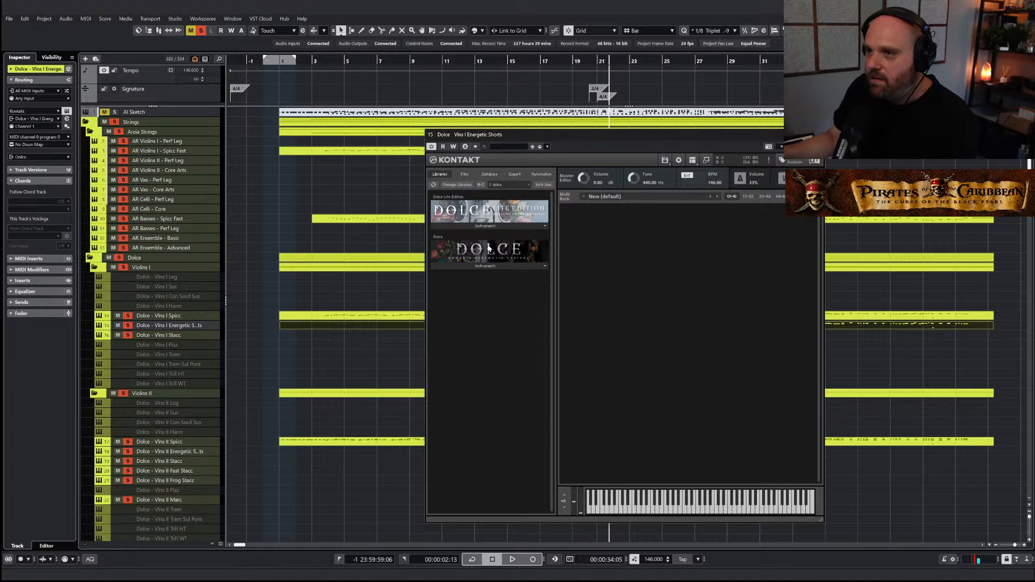
pyautogui.click(487, 266)
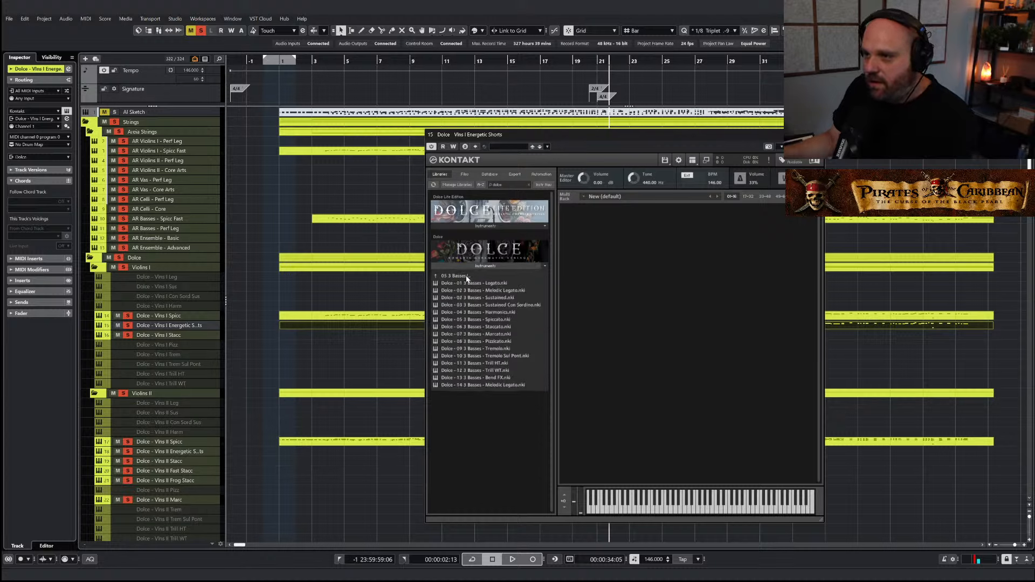
pyautogui.click(467, 277)
pyautogui.click(469, 283)
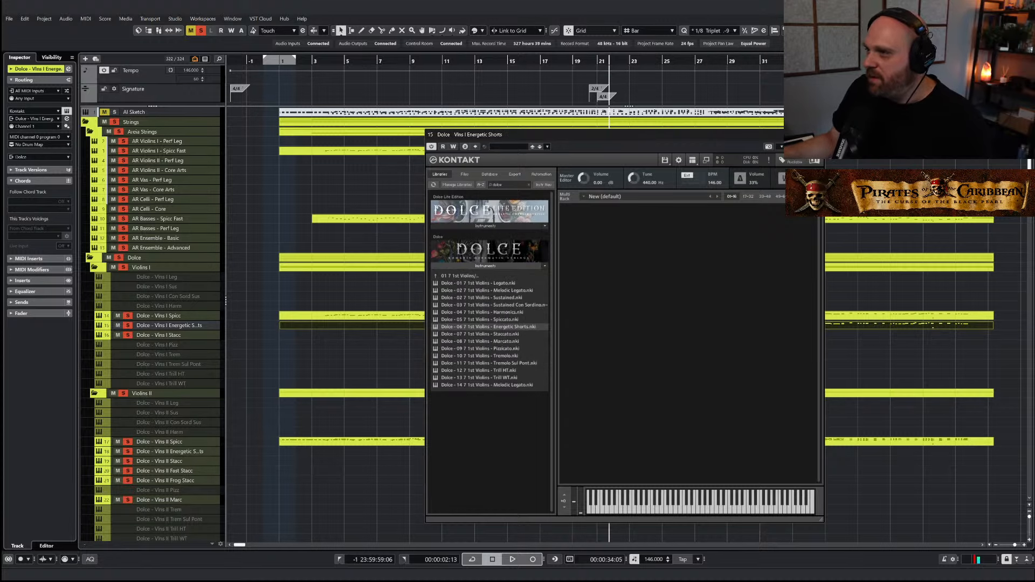
pyautogui.click(818, 134)
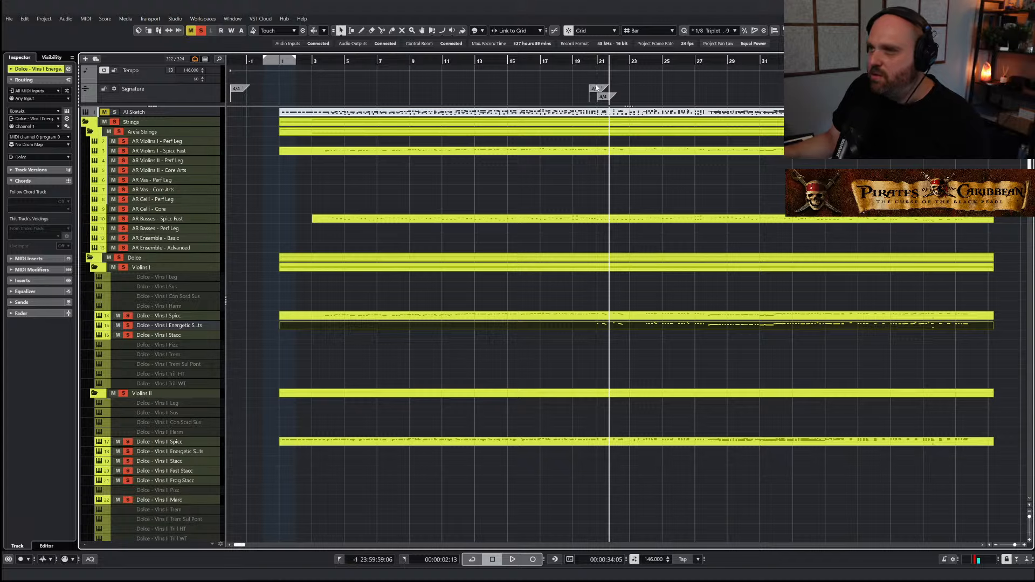
# Play the soloed strings from about bar 20, and replay the passage with only Dolce Violins I Energetic Shorts soloed
pyautogui.press('h')
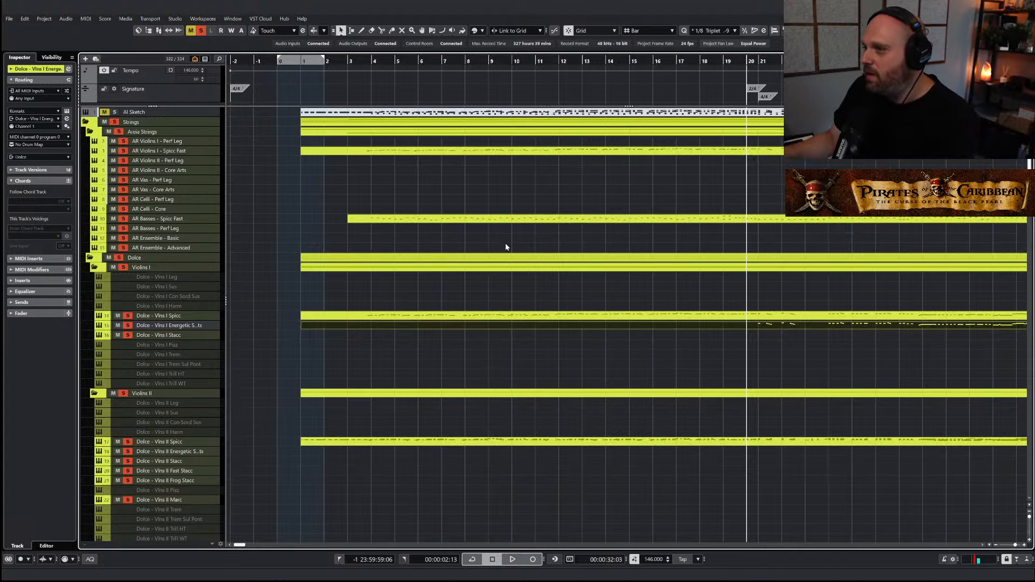
pyautogui.press('g')
pyautogui.press('space')
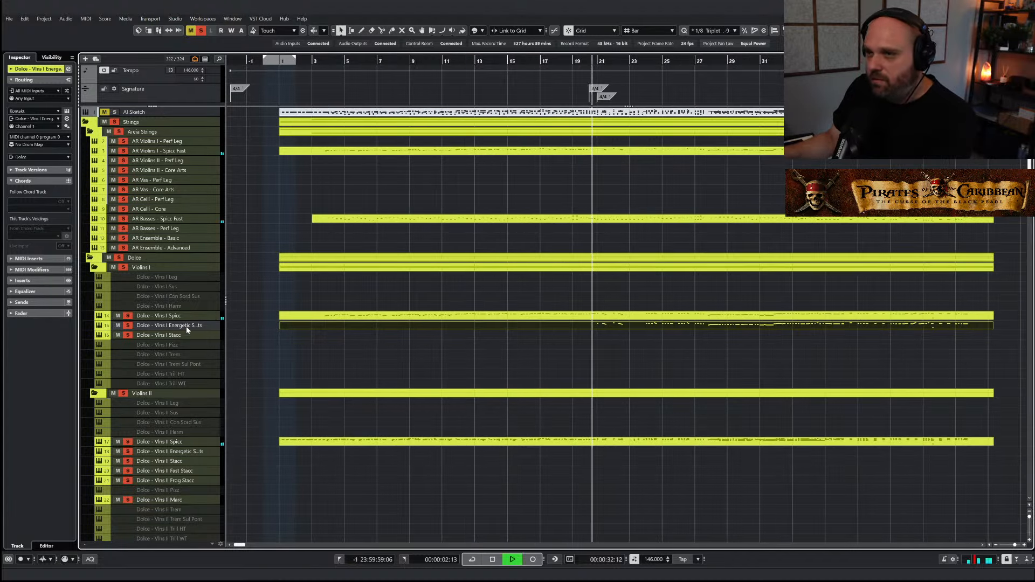
pyautogui.press('space')
pyautogui.click(204, 30)
pyautogui.click(128, 325)
pyautogui.press('space')
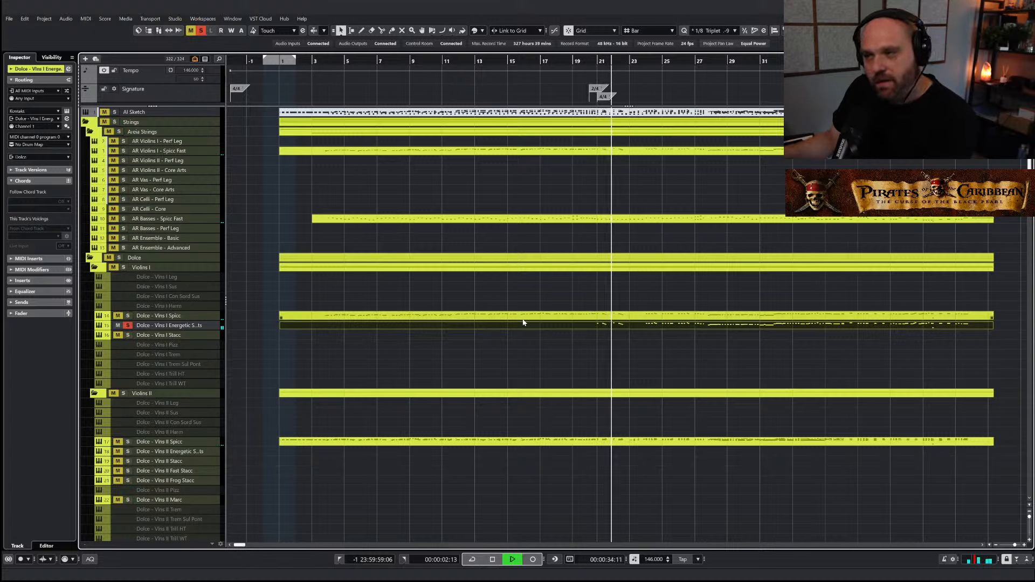
pyautogui.press('space')
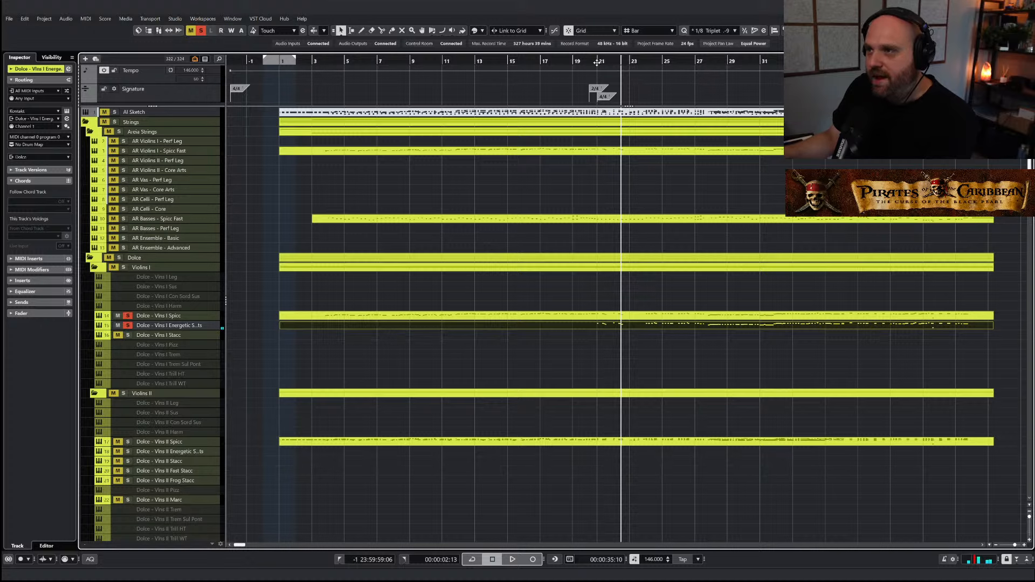
# Audition Violins I Spicc and Energetic Shorts together from about bar 20, and replay the passage with all solos cleared
pyautogui.click(584, 61)
pyautogui.press('space')
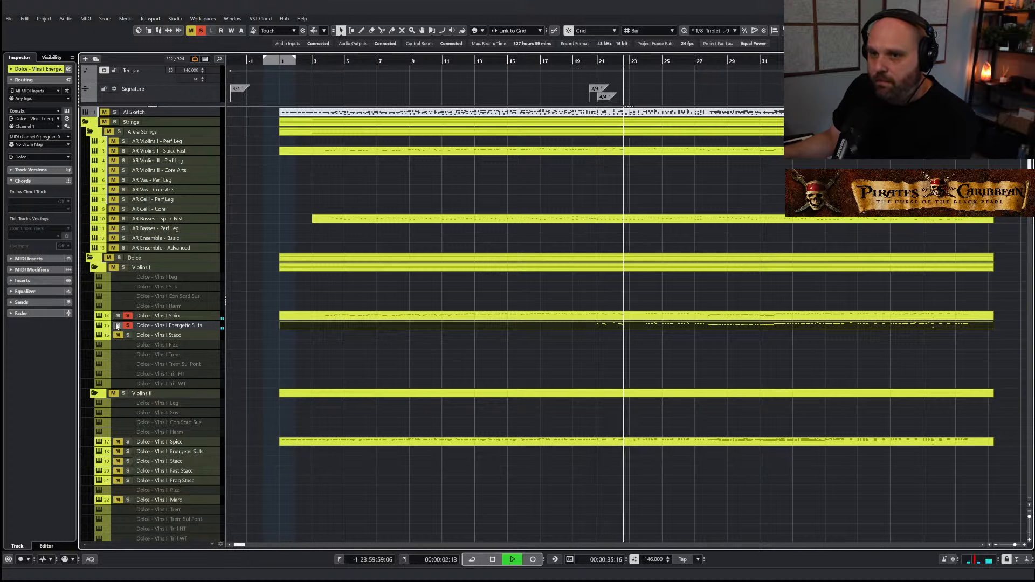
pyautogui.press('space')
pyautogui.click(591, 61)
pyautogui.click(202, 32)
pyautogui.press('space')
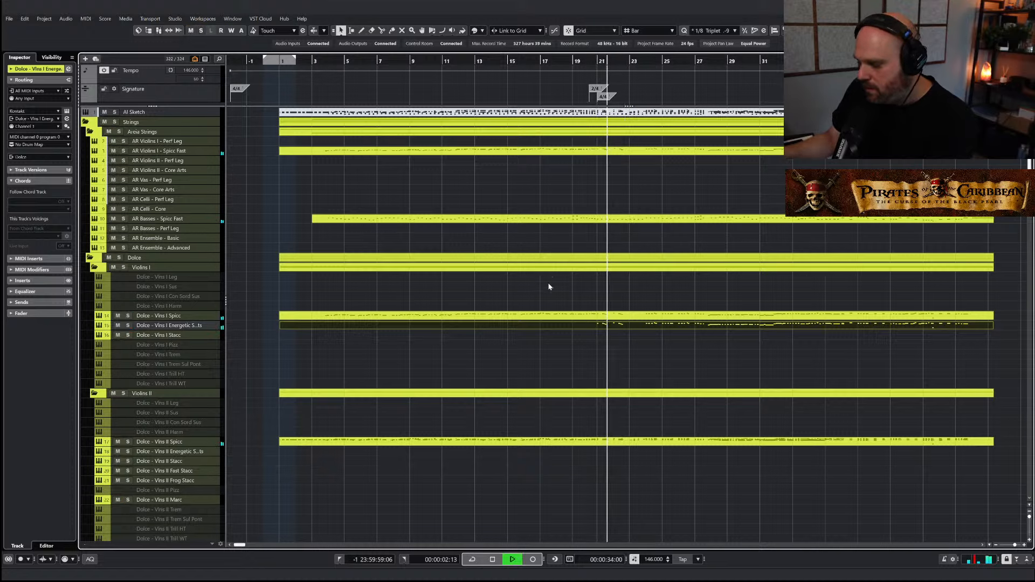
pyautogui.rightClick(601, 329)
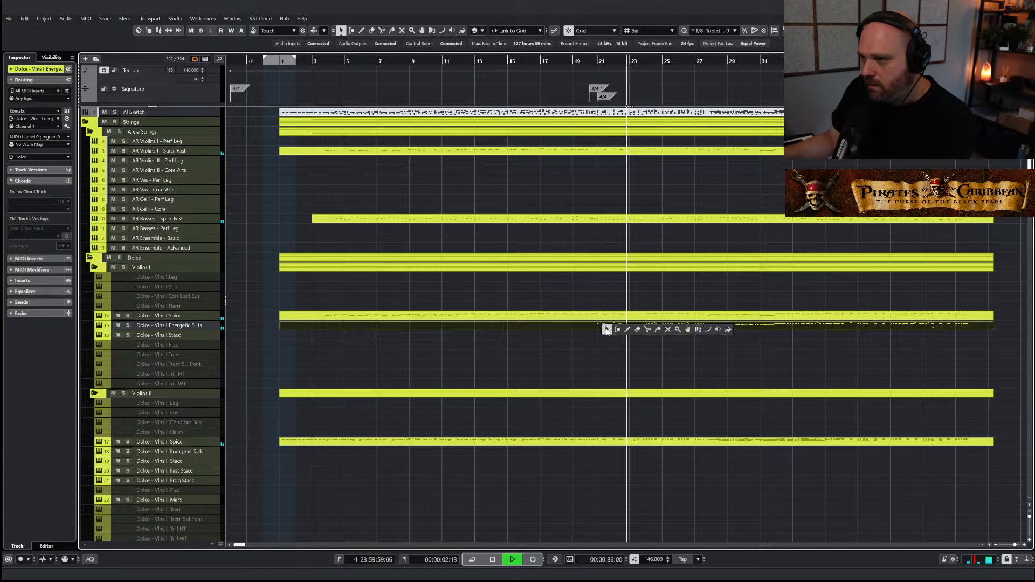
pyautogui.rightClick(666, 328)
pyautogui.click(708, 333)
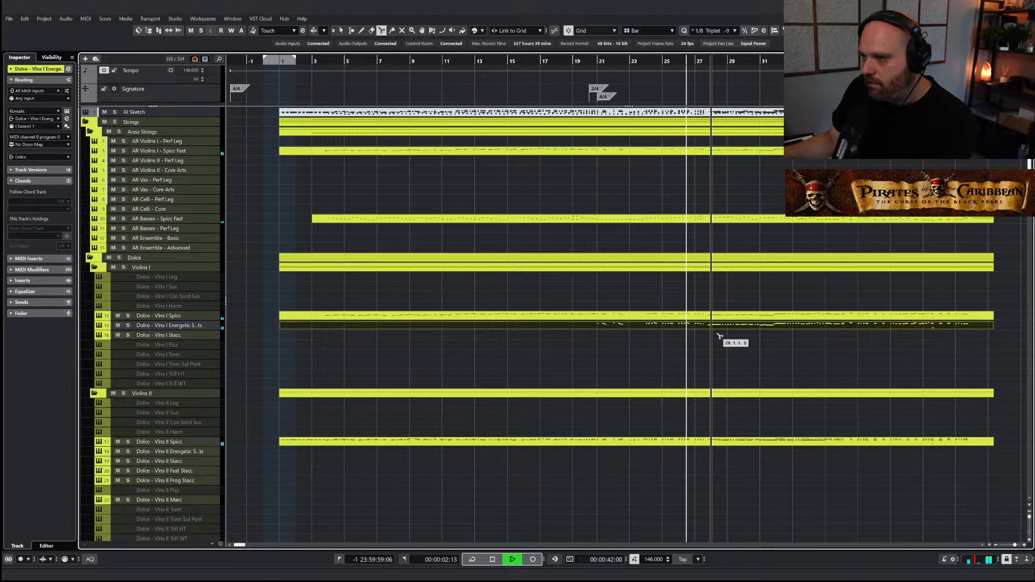
pyautogui.press('space')
pyautogui.rightClick(711, 345)
pyautogui.click(647, 352)
# Open the JAE 3 Trumpets part in the Key Editor
pyautogui.scroll(-15, 609, 329)
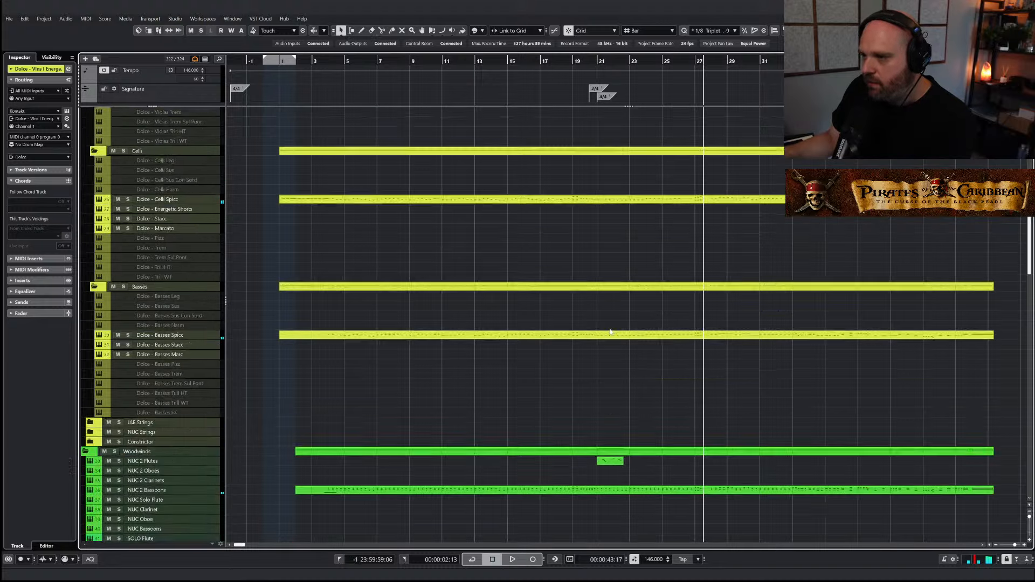
pyautogui.click(411, 269)
pyautogui.click(577, 280)
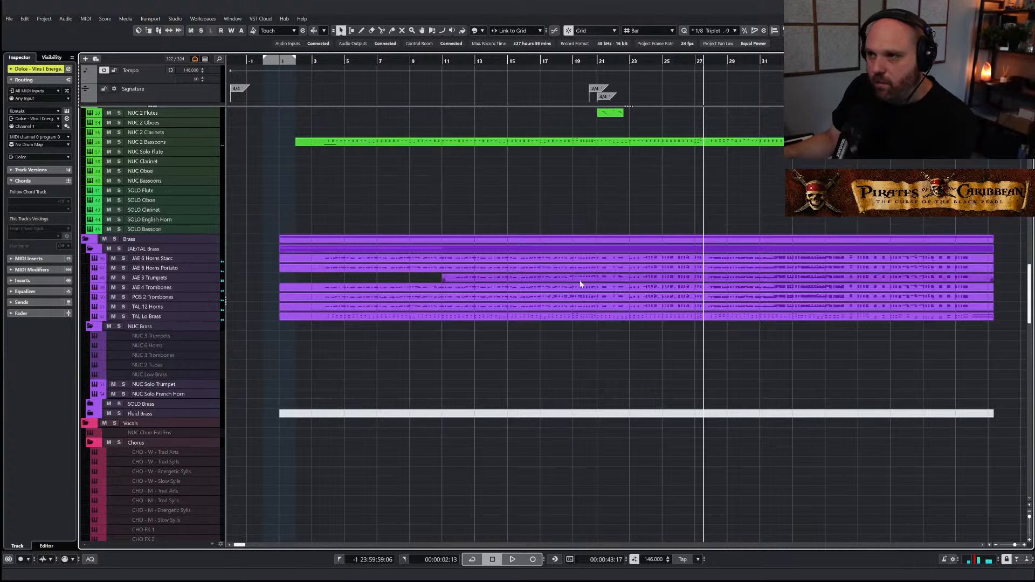
pyautogui.doubleClick(565, 278)
pyautogui.press('g')
pyautogui.press('g')
pyautogui.press('g')
pyautogui.press('g')
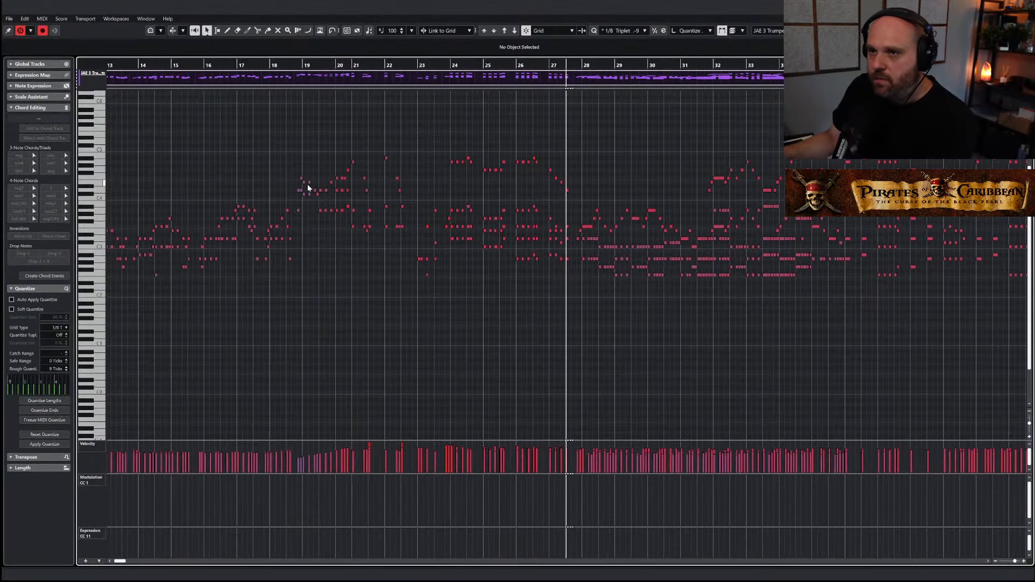
# Mute the highest trumpet notes in bars 21–22 and 24–27 of the JAE 3 Trumpets part
pyautogui.press('h')
pyautogui.press('h')
pyautogui.press('h')
pyautogui.rightClick(261, 162)
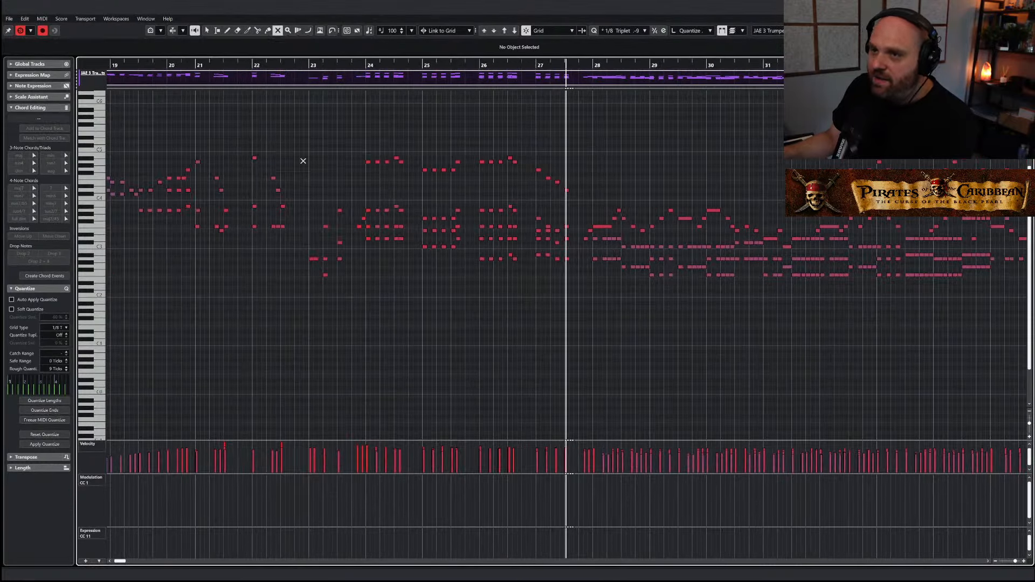
pyautogui.press('1')
pyautogui.moveTo(197, 154); pyautogui.dragTo(300, 199)
pyautogui.moveTo(330, 153); pyautogui.dragTo(569, 198)
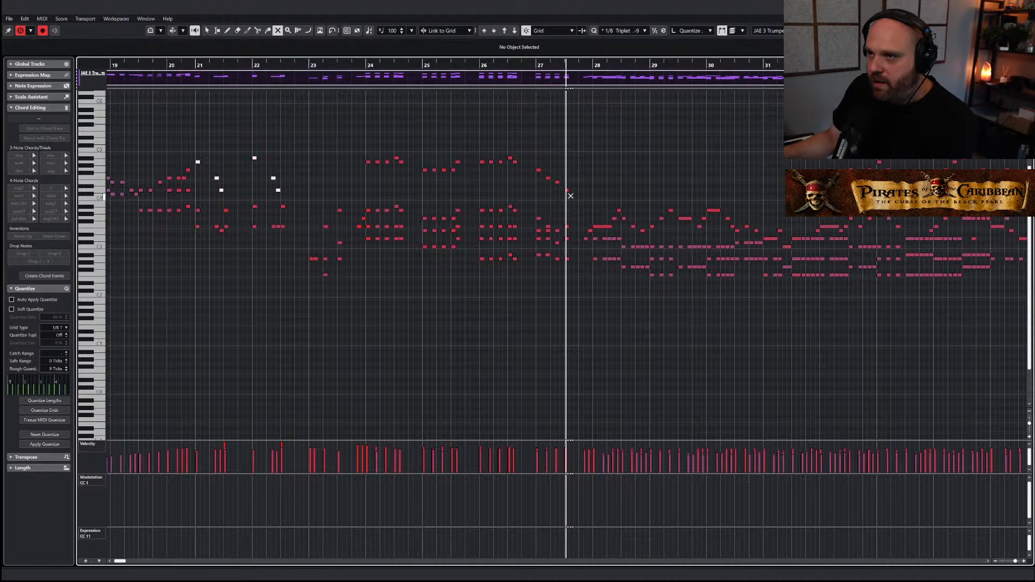
# Play the edited trumpet passage from about bar 24, close the note editor, and stop playback
pyautogui.click(371, 79)
pyautogui.click(356, 80)
pyautogui.press('space')
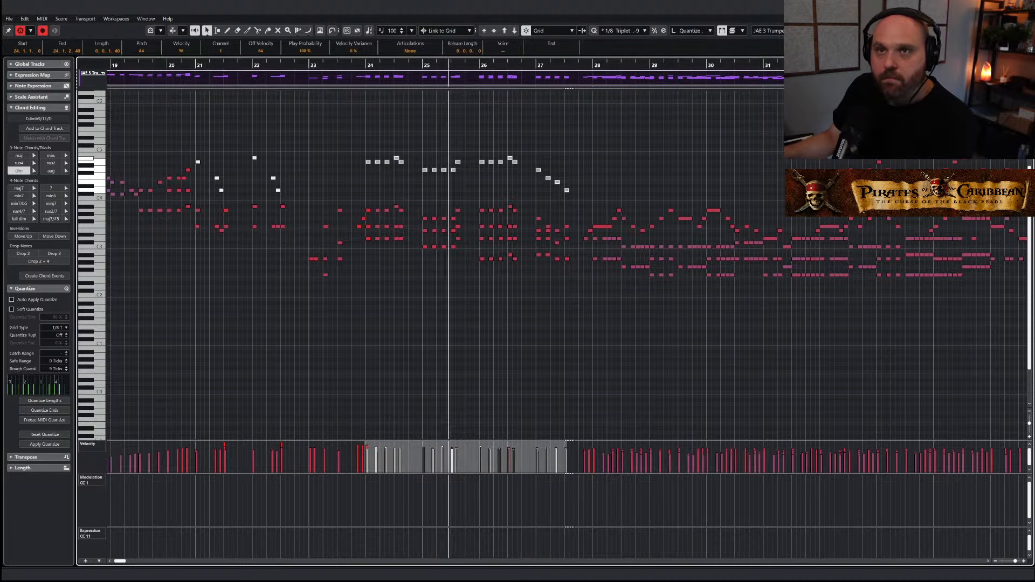
pyautogui.press('Escape')
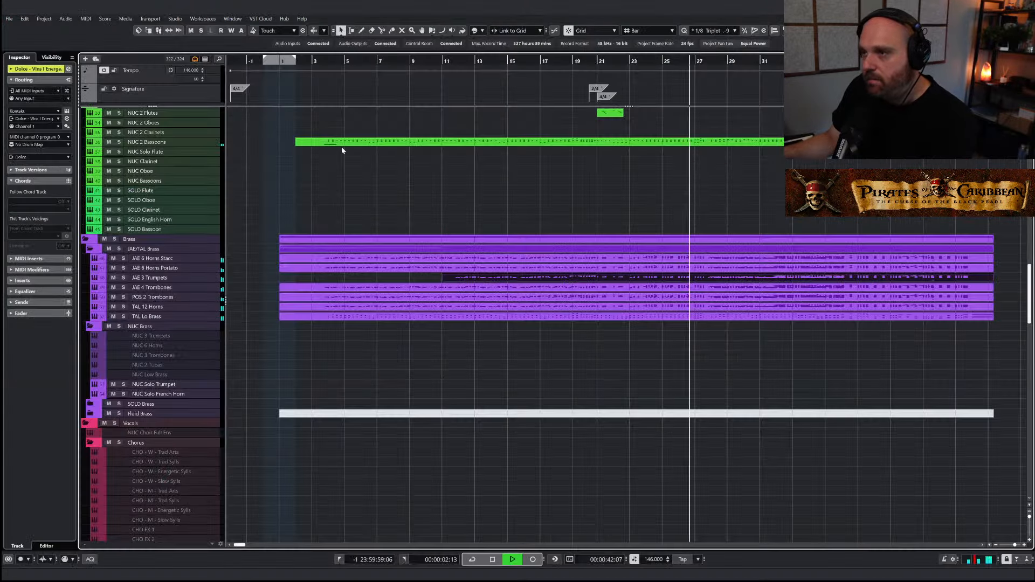
pyautogui.scroll(10, 504, 201)
pyautogui.scroll(-8, 504, 201)
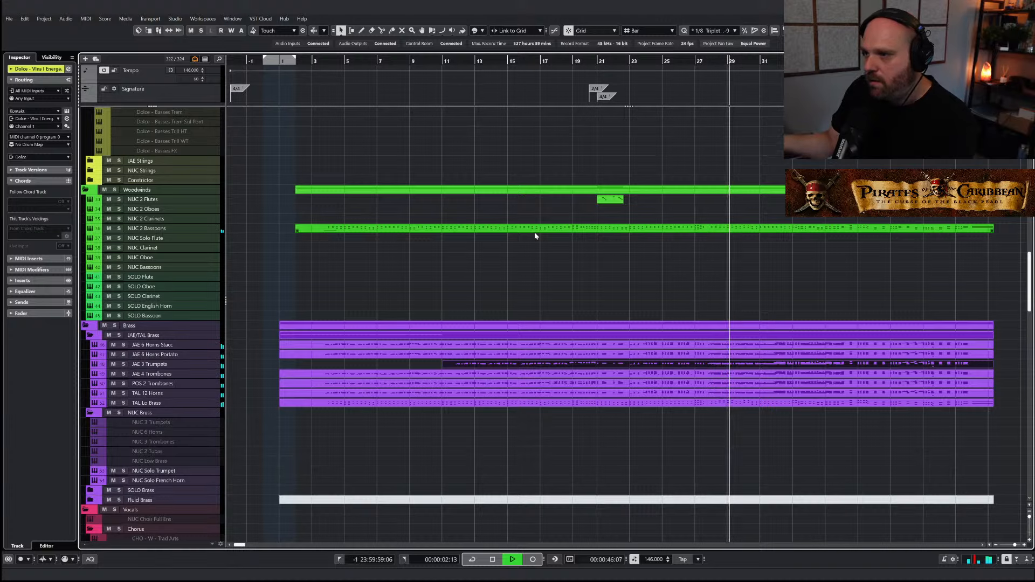
pyautogui.press('space')
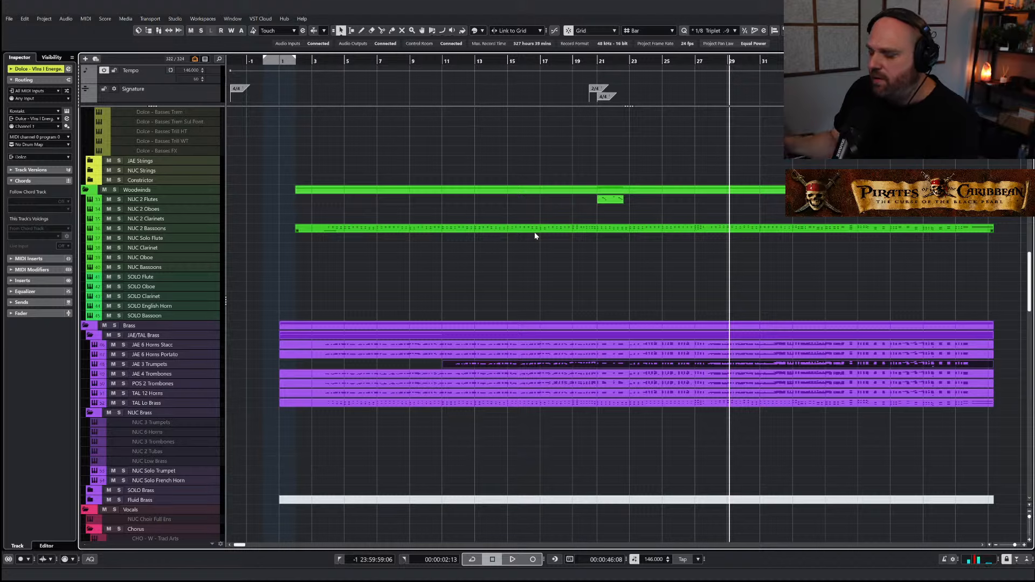
# Return the playhead to bar 1, deselect the trumpet part, and play the full arrangement
pyautogui.press('g')
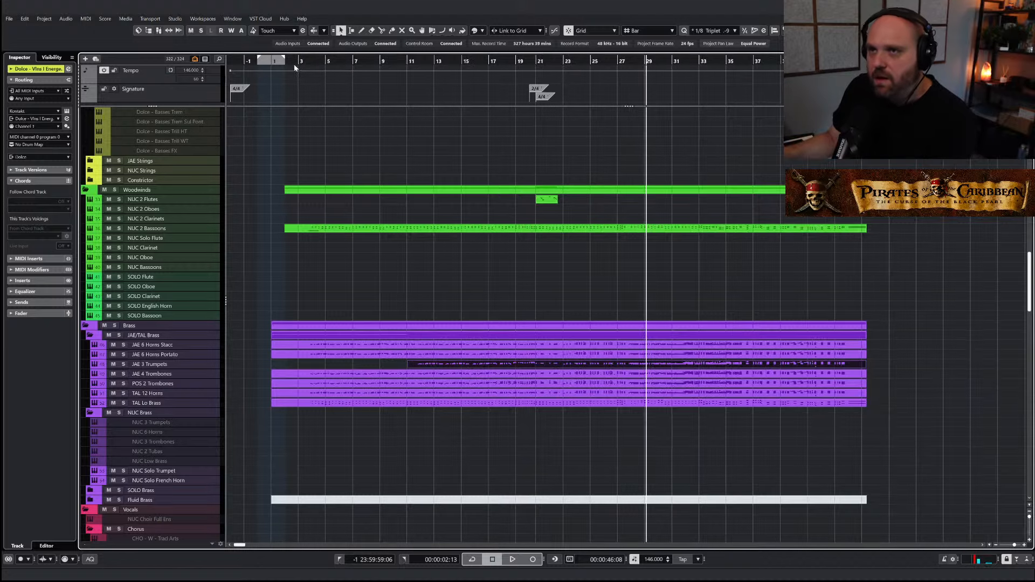
pyautogui.moveTo(271, 61); pyautogui.dragTo(320, 265)
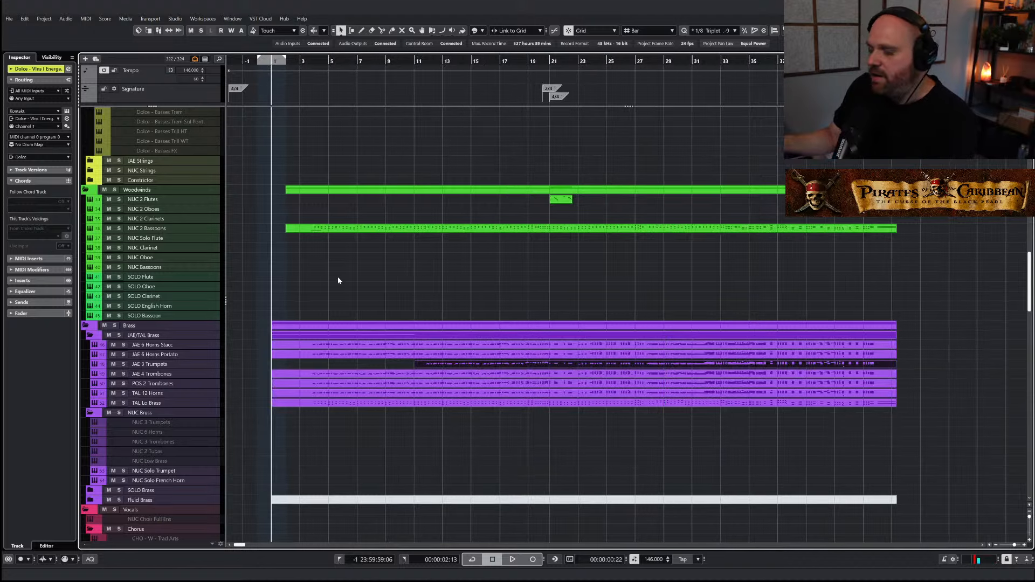
pyautogui.click(338, 279)
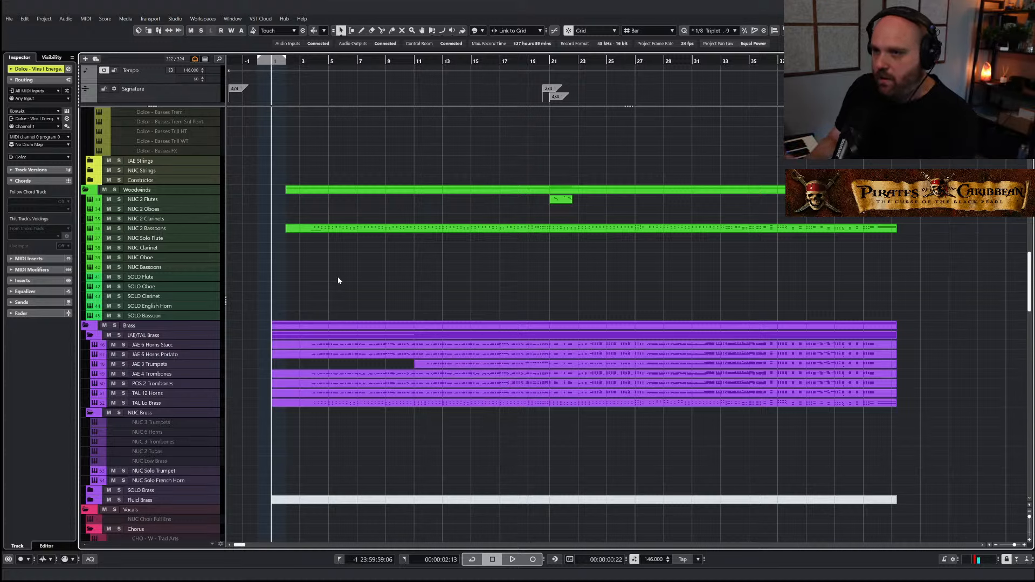
pyautogui.press('space')
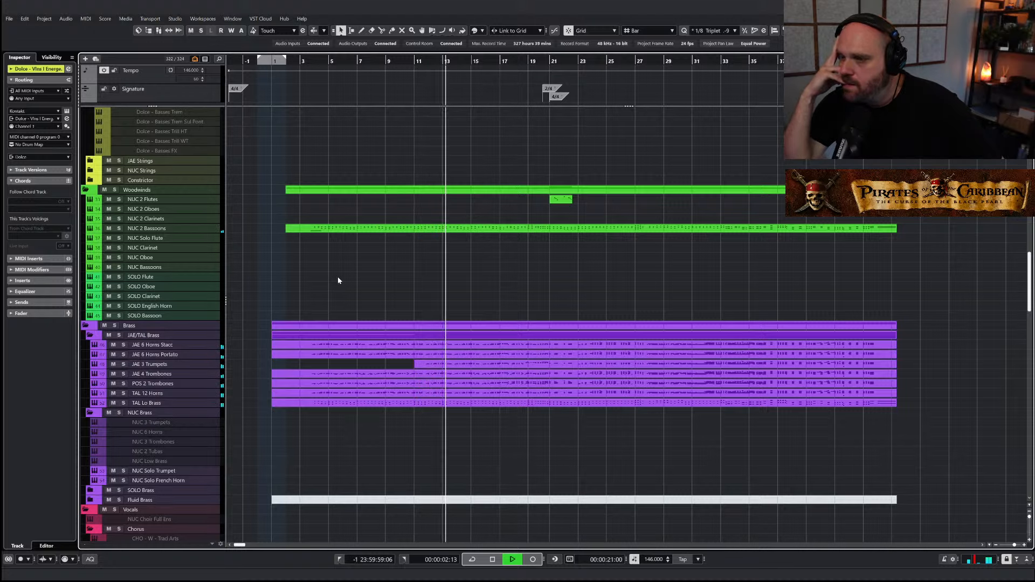
# Split the Dolce Vlns I Spicc part at bars 11 and 21 and select the section between the cuts
pyautogui.scroll(10, 340, 276)
pyautogui.rightClick(416, 174)
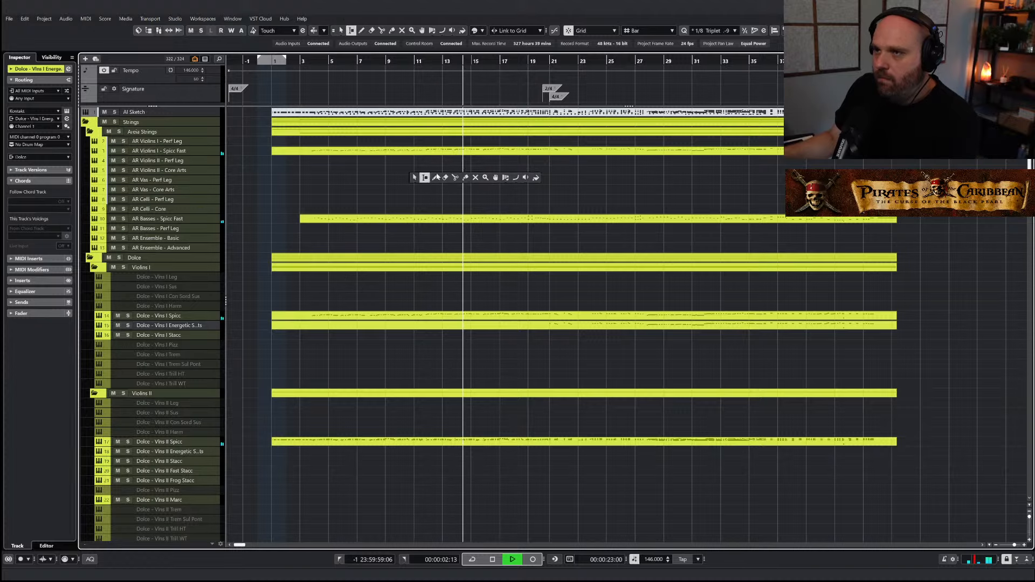
pyautogui.click(471, 175)
pyautogui.press('space')
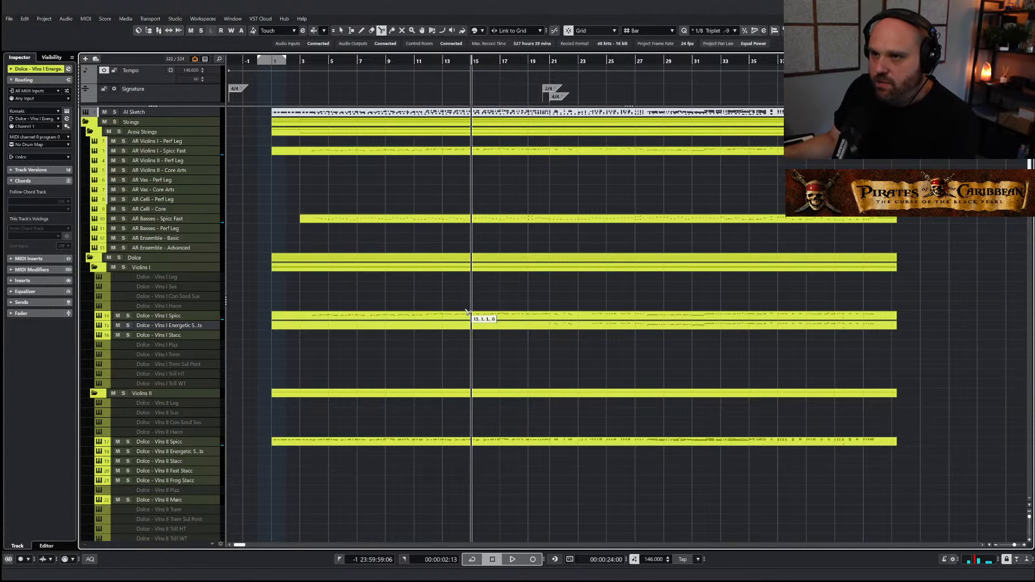
pyautogui.click(419, 62)
pyautogui.press('space')
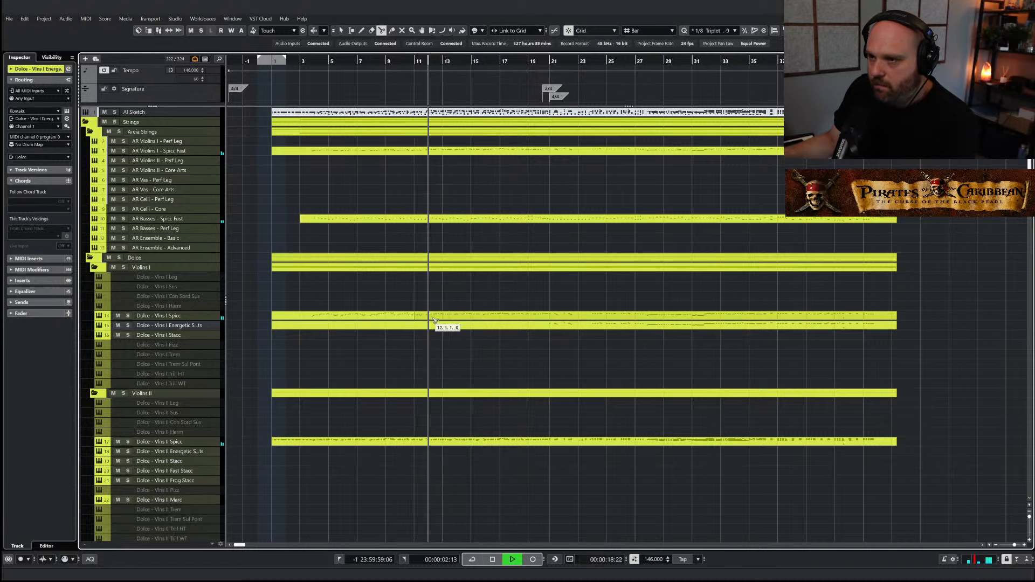
pyautogui.click(549, 318)
pyautogui.press('1')
pyautogui.click(464, 318)
pyautogui.press('space')
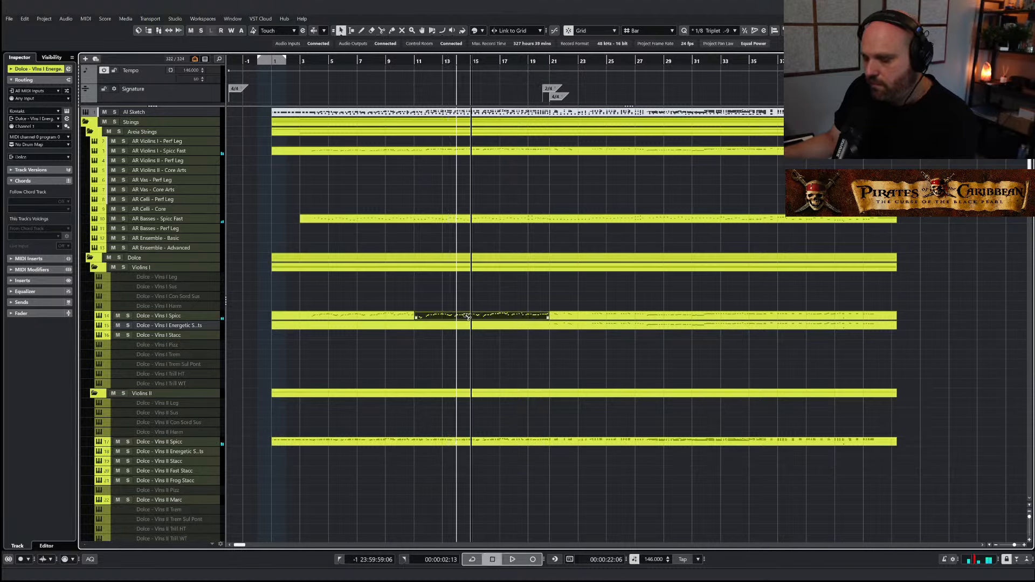
# Copy the split violin section onto the Dolce Vlns I Energetic Shorts track and delete its opening notes in the first half of bar 11
pyautogui.moveTo(468, 317); pyautogui.dragTo(468, 326)
pyautogui.rightClick(515, 344)
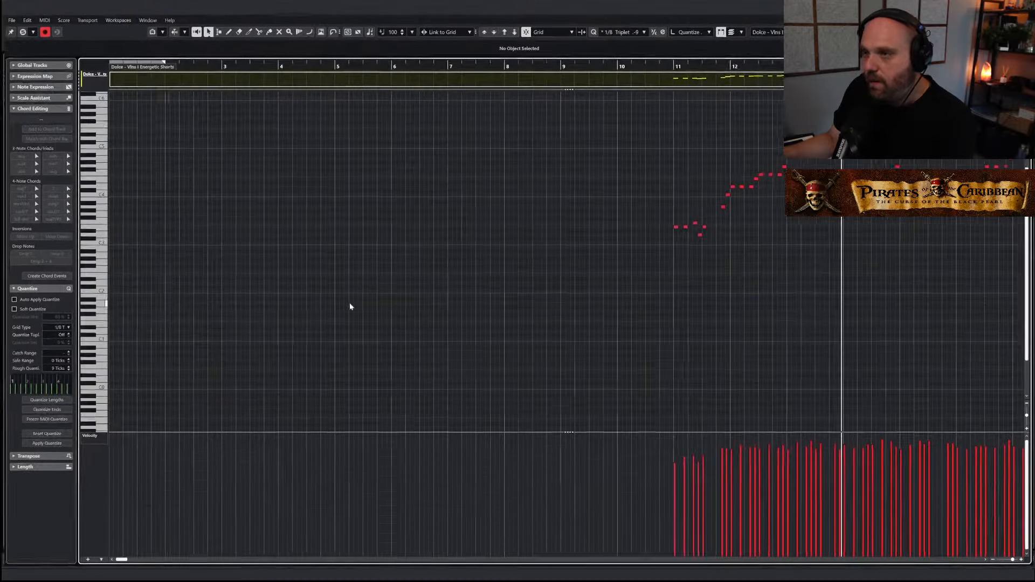
pyautogui.doubleClick(452, 327)
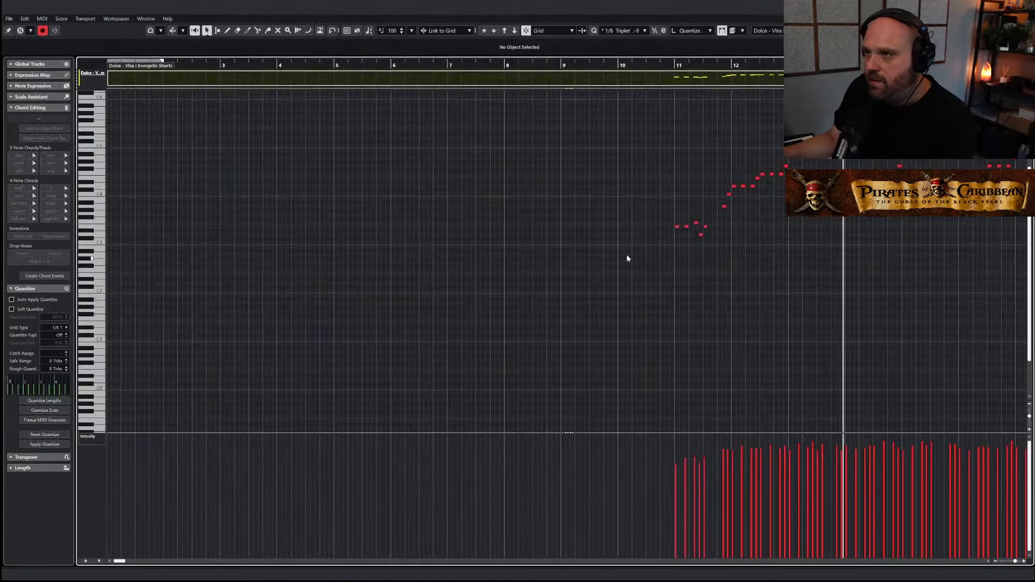
pyautogui.moveTo(634, 214); pyautogui.dragTo(721, 257)
pyautogui.press('Delete')
# Audition the passage from late bar 11, comparing it with the Energetic Shorts track muted and unmuted
pyautogui.click(713, 64)
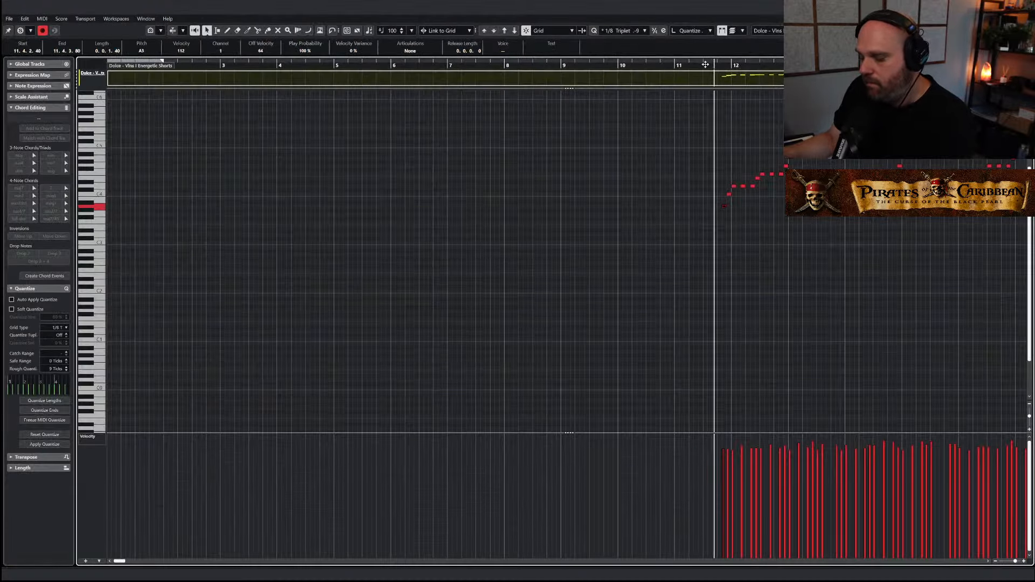
pyautogui.hotkey('ctrl', 'e')
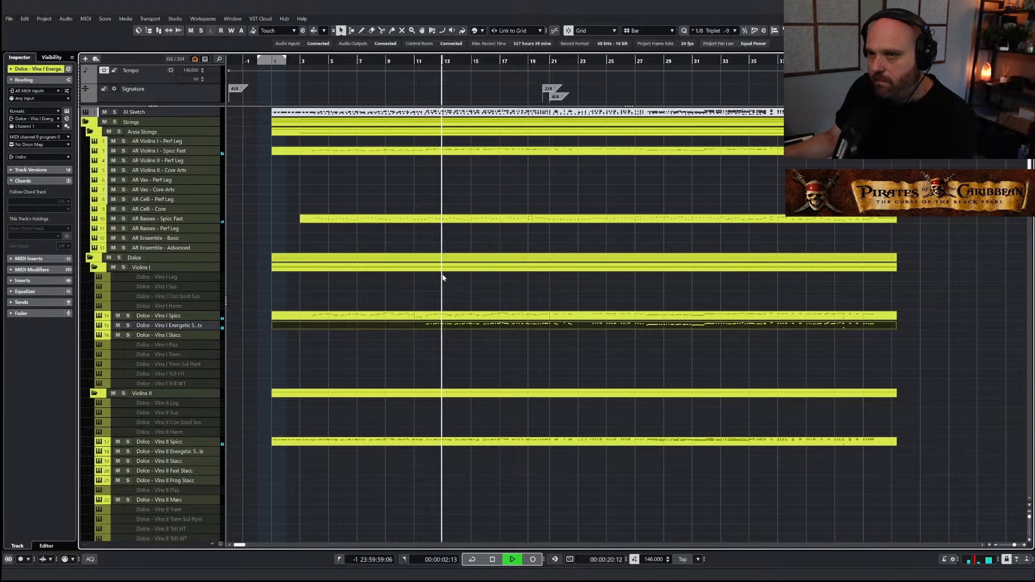
pyautogui.click(118, 326)
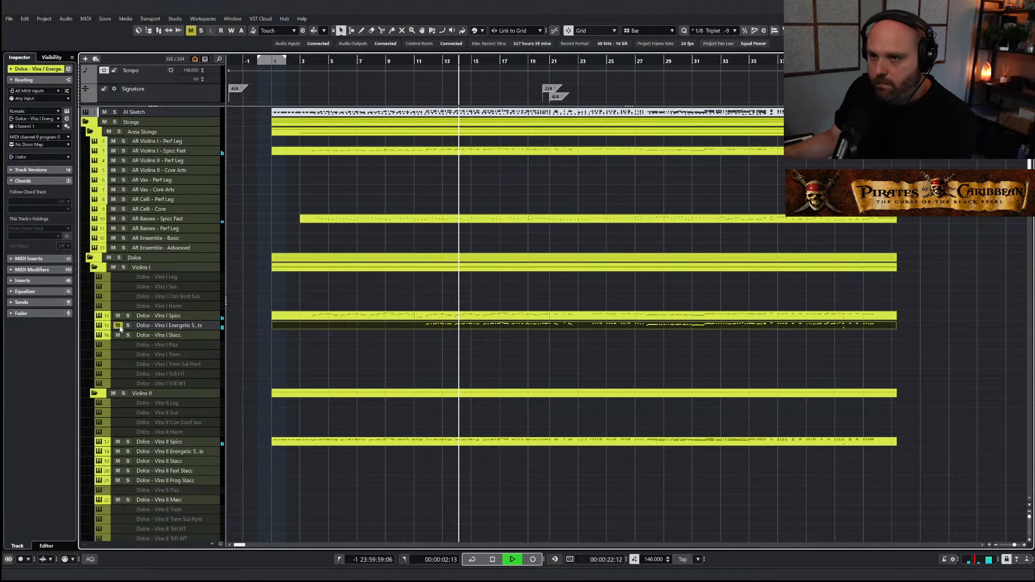
pyautogui.click(118, 325)
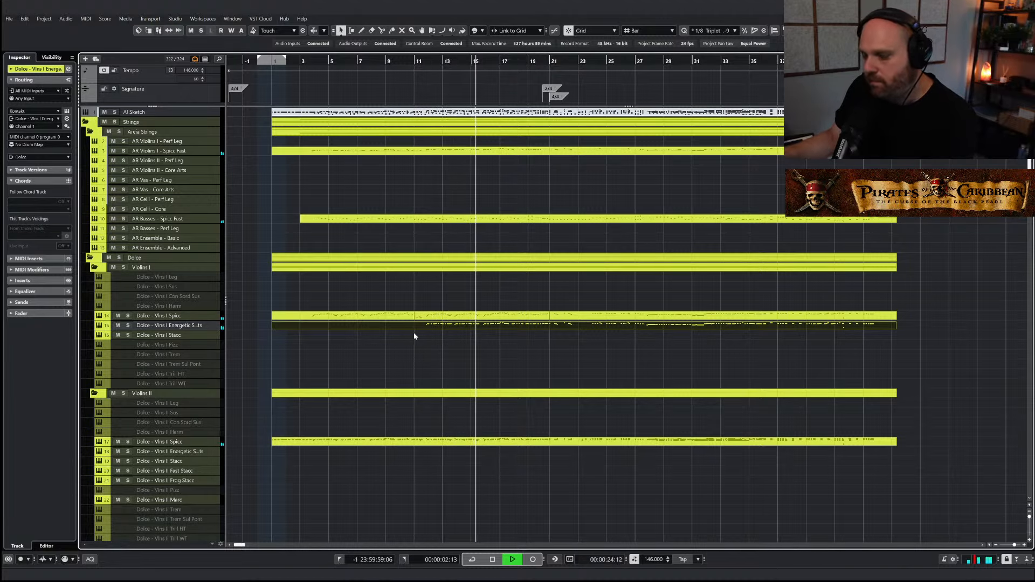
# Lower the Dolce Vlns I Energetic Shorts fader slightly in the MixConsole, keep the project open, and resume playback in the arrangement
pyautogui.hotkey('alt', 'F3')
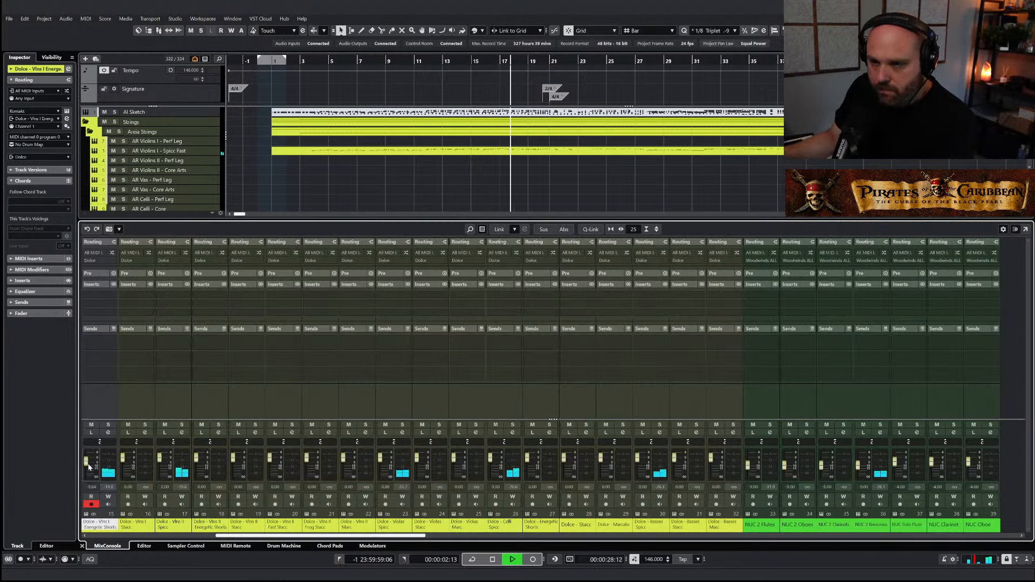
pyautogui.hotkey('ctrl', 'w')
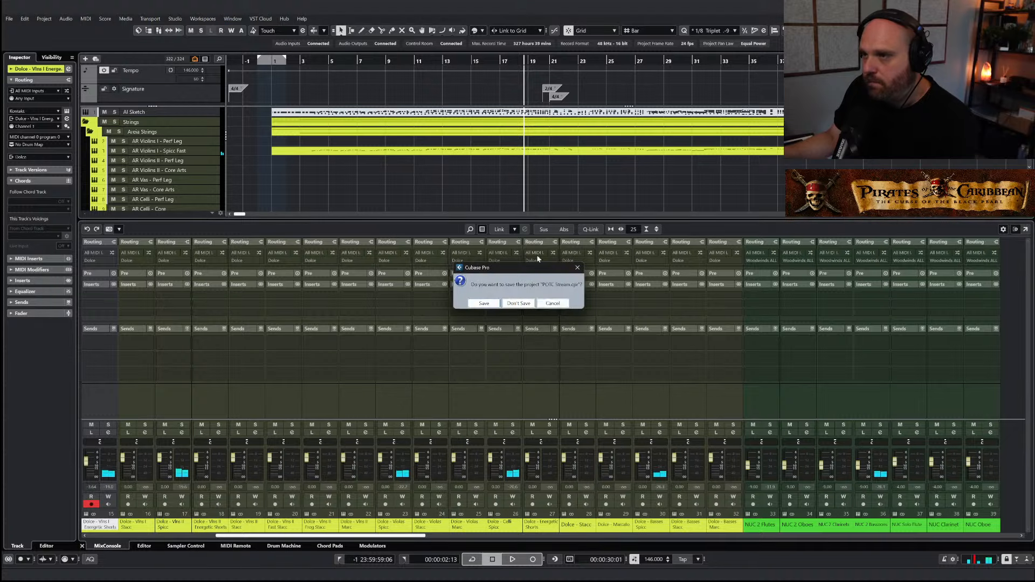
pyautogui.click(546, 303)
pyautogui.click(723, 142)
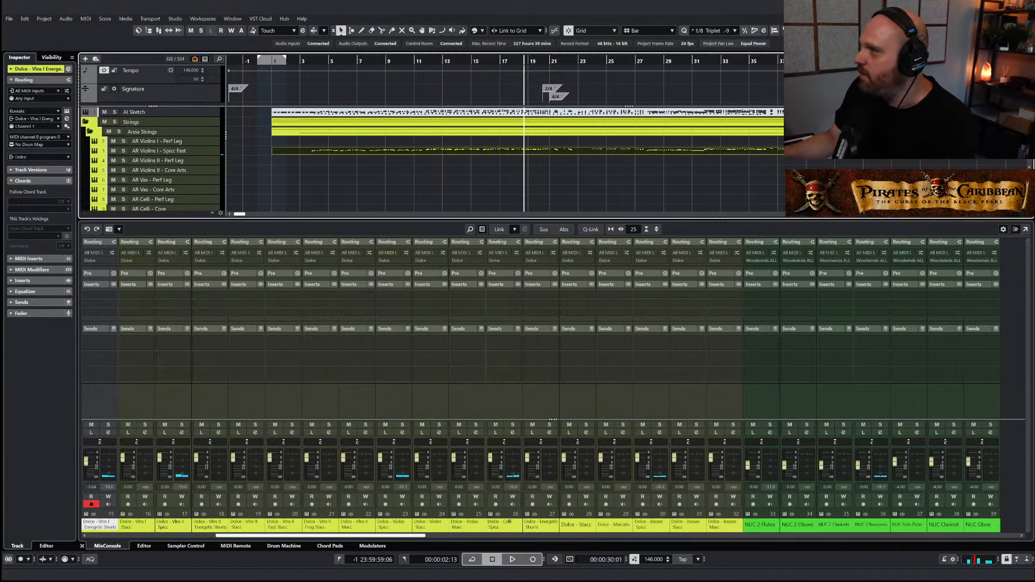
pyautogui.hotkey('alt', 'F3')
pyautogui.press('space')
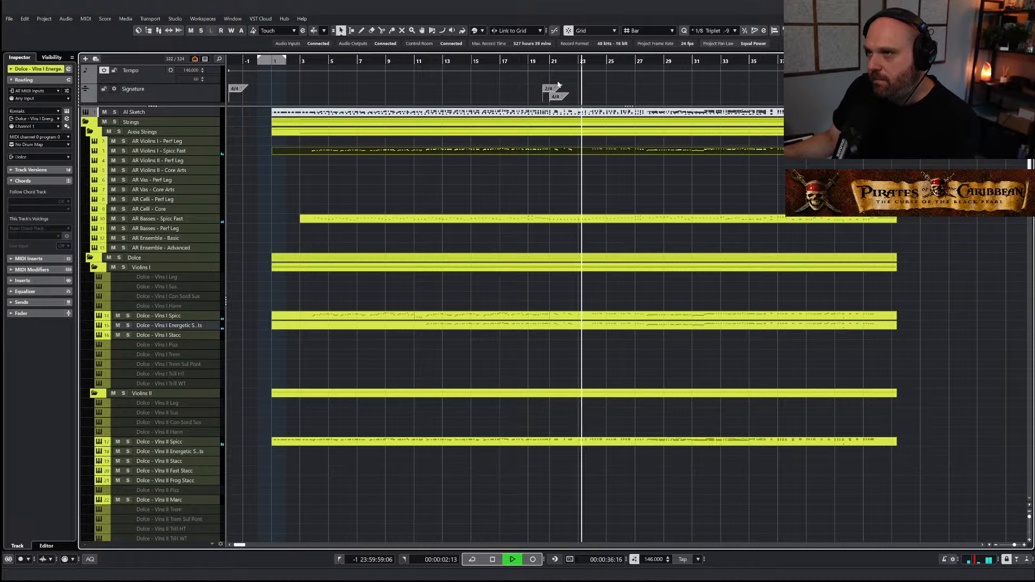
# Solo the JAE 3 Trumpets track and open its part in the Key Editor around bars 21–22
pyautogui.scroll(-5, 405, 317)
pyautogui.scroll(-10, 370, 347)
pyautogui.scroll(4, 370, 347)
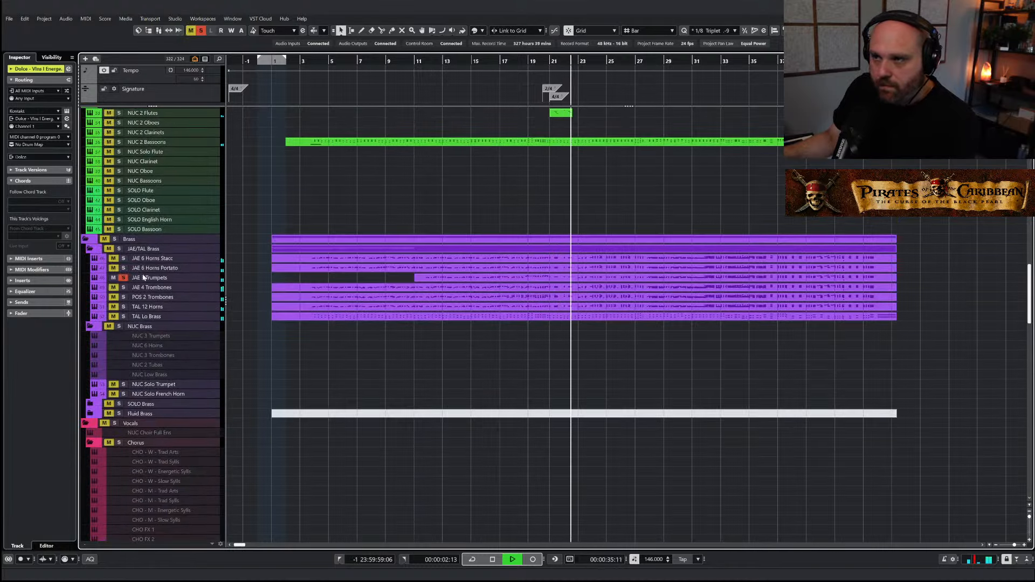
pyautogui.click(496, 278)
pyautogui.press('s')
pyautogui.press('space')
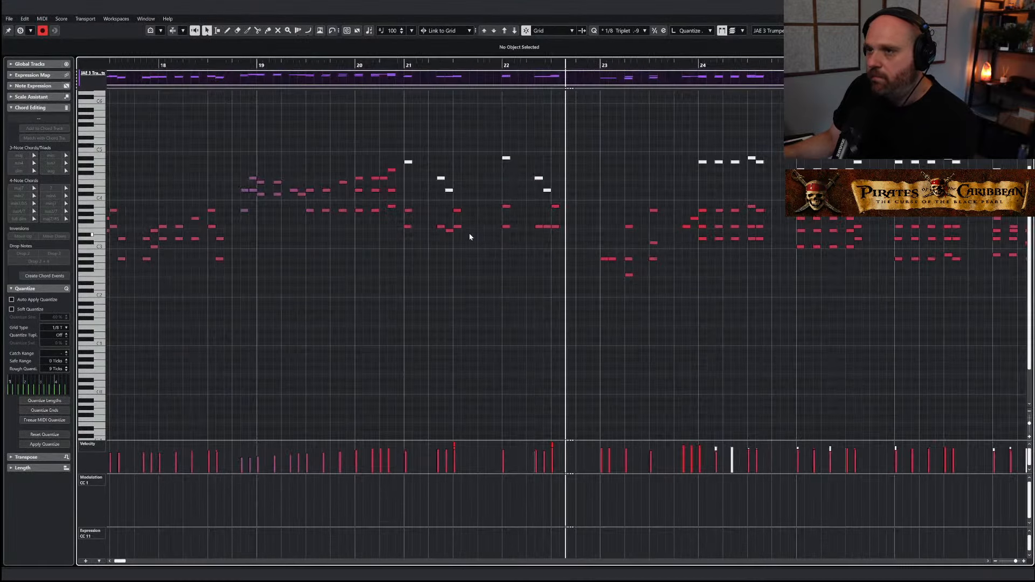
# Delete the lowest trumpet notes in bars 21–22 and audition the soloed trumpets from bar 21
pyautogui.rightClick(418, 231)
pyautogui.click(418, 227)
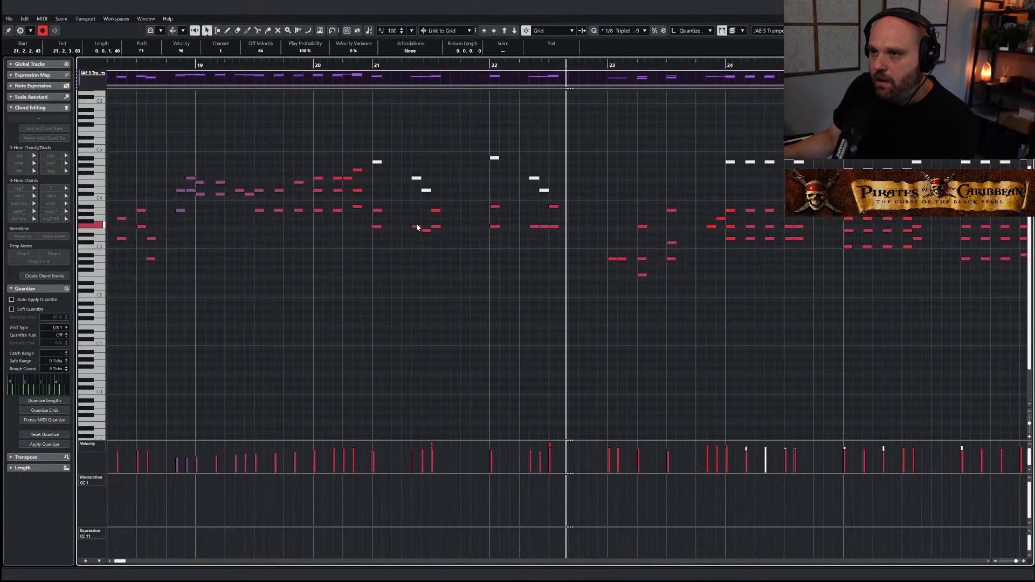
pyautogui.moveTo(368, 222); pyautogui.dragTo(567, 265)
pyautogui.press('Delete')
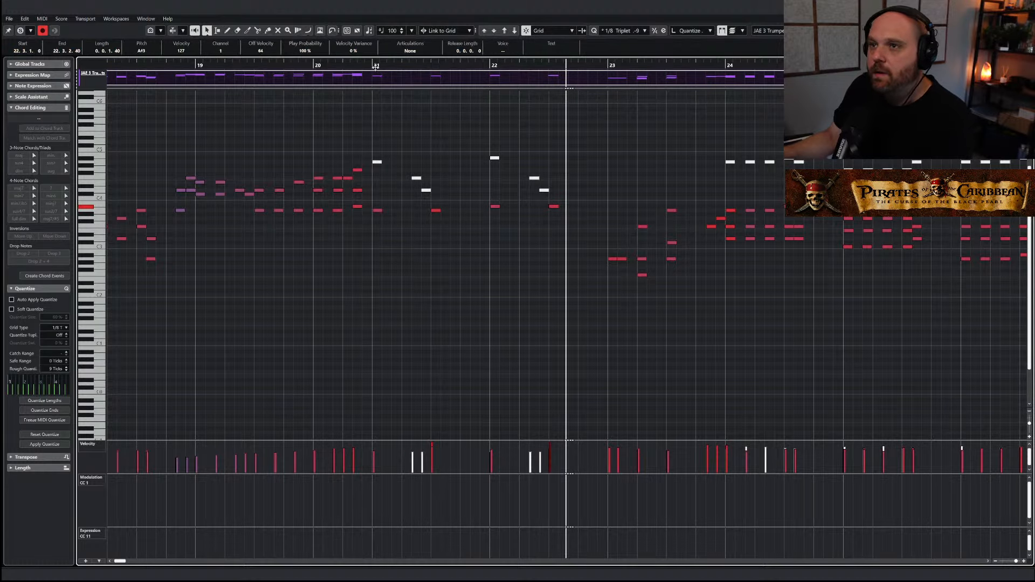
pyautogui.doubleClick(375, 65)
pyautogui.press('Escape')
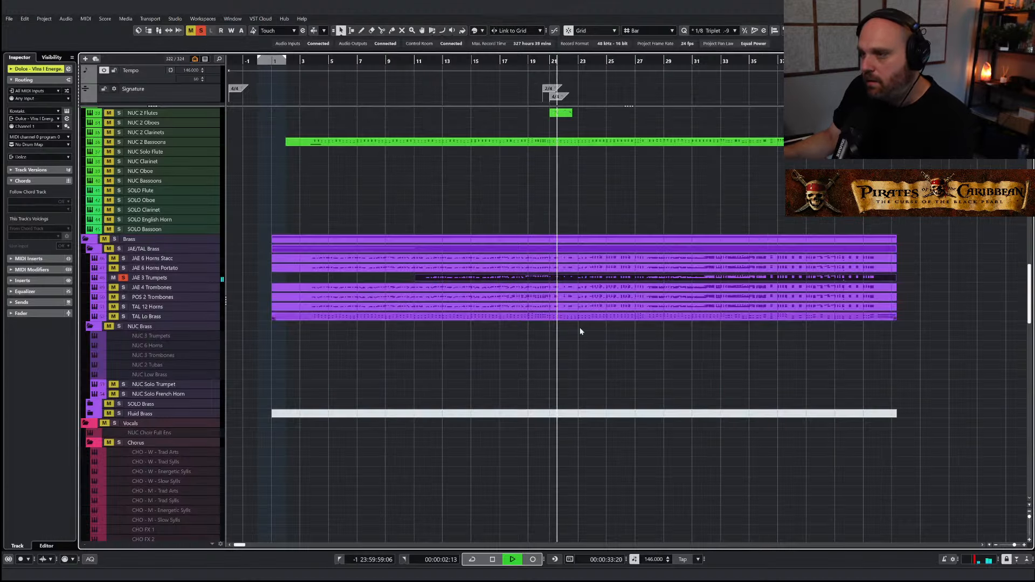
# Solo JAE 4 Trombones as well and mute the first two repeated chords after the downbeat in bars 21 and 22
pyautogui.click(540, 287)
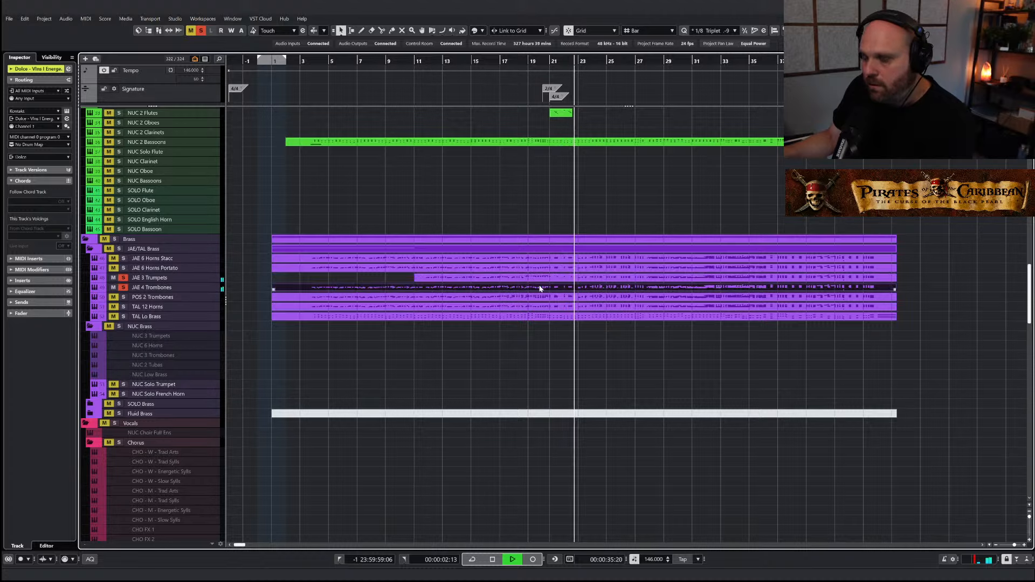
pyautogui.doubleClick(540, 288)
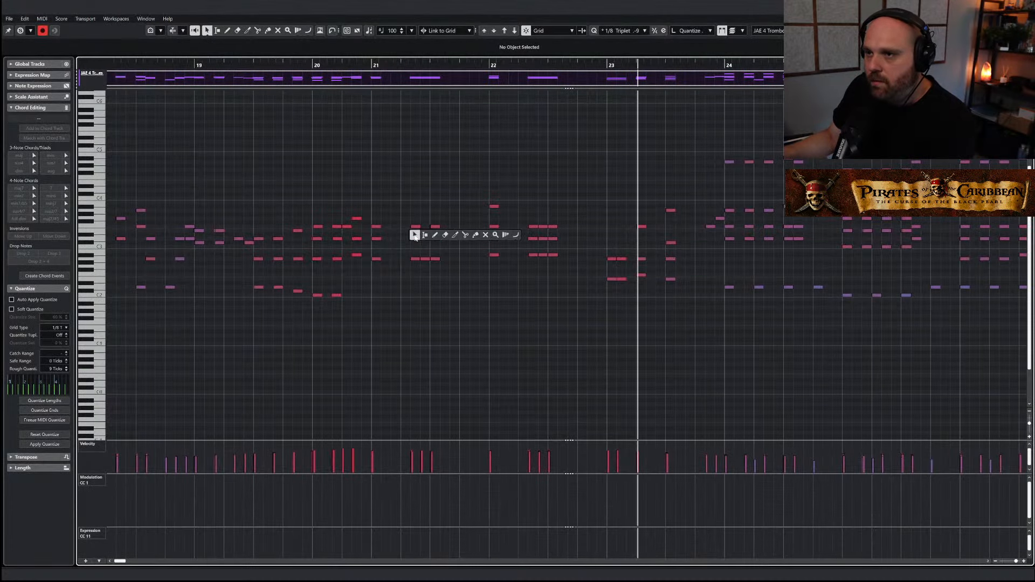
pyautogui.moveTo(409, 220); pyautogui.dragTo(432, 291)
pyautogui.moveTo(526, 220); pyautogui.dragTo(544, 267)
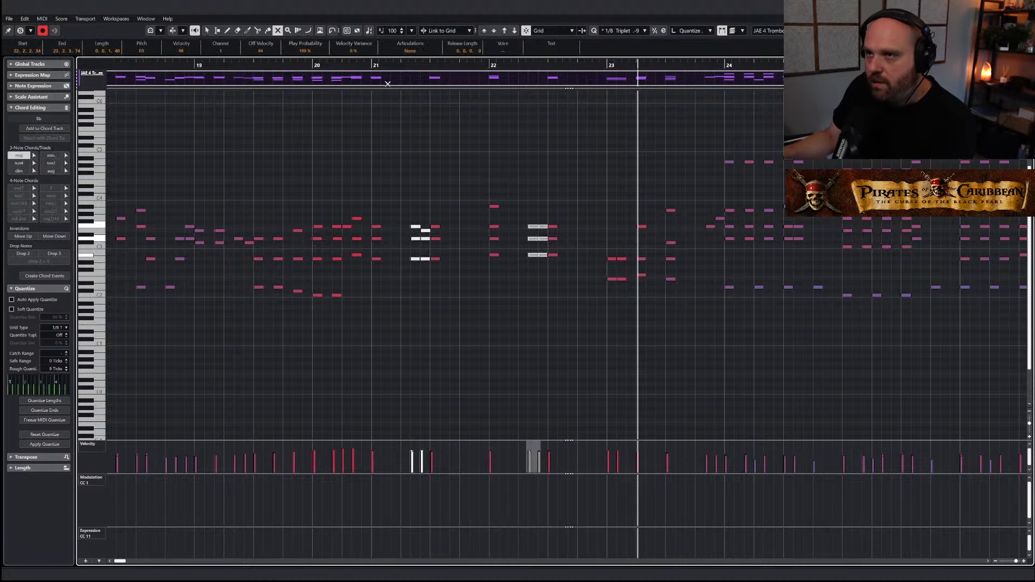
# Close the trombone editor, clear the solos, and play the full arrangement from bar 21
pyautogui.click(378, 68)
pyautogui.click(342, 66)
pyautogui.hotkey('ctrl', 'e')
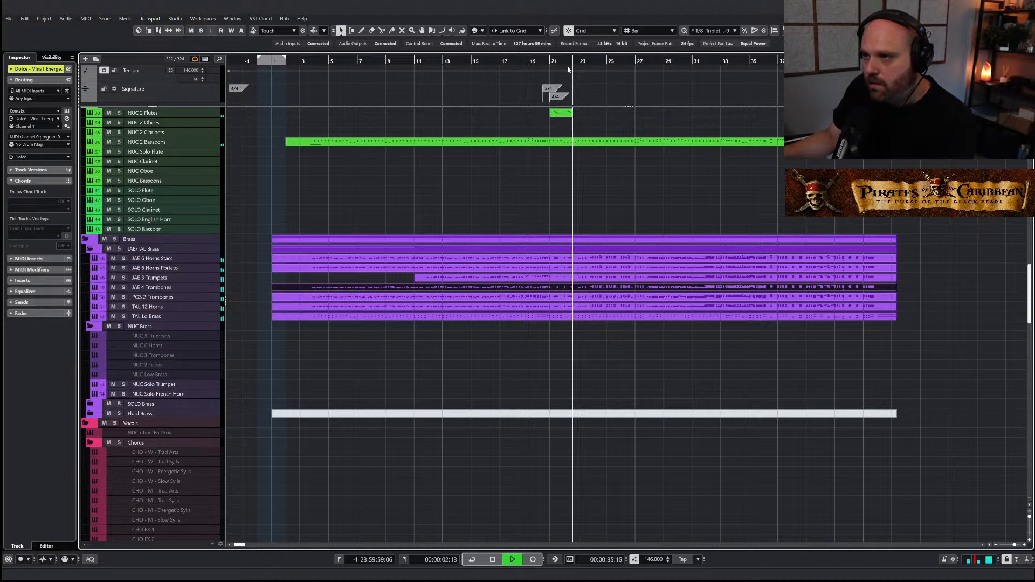
pyautogui.click(548, 65)
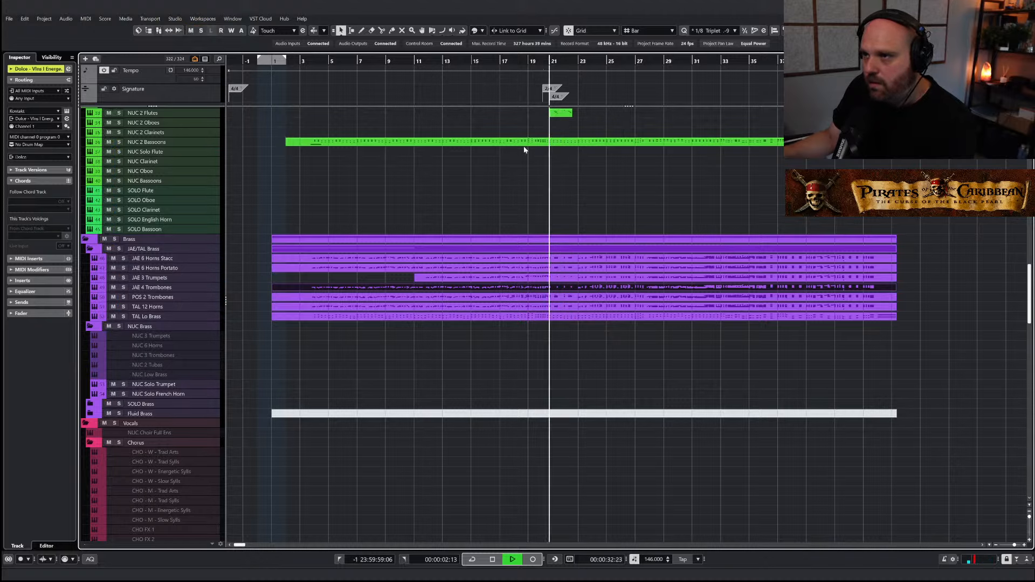
# Reduce the velocities of the unmuted JAE 3 Trumpets notes in bars 21–22 and replay the passage from just before bar 20
pyautogui.click(548, 277)
pyautogui.hotkey('ctrl', 'e')
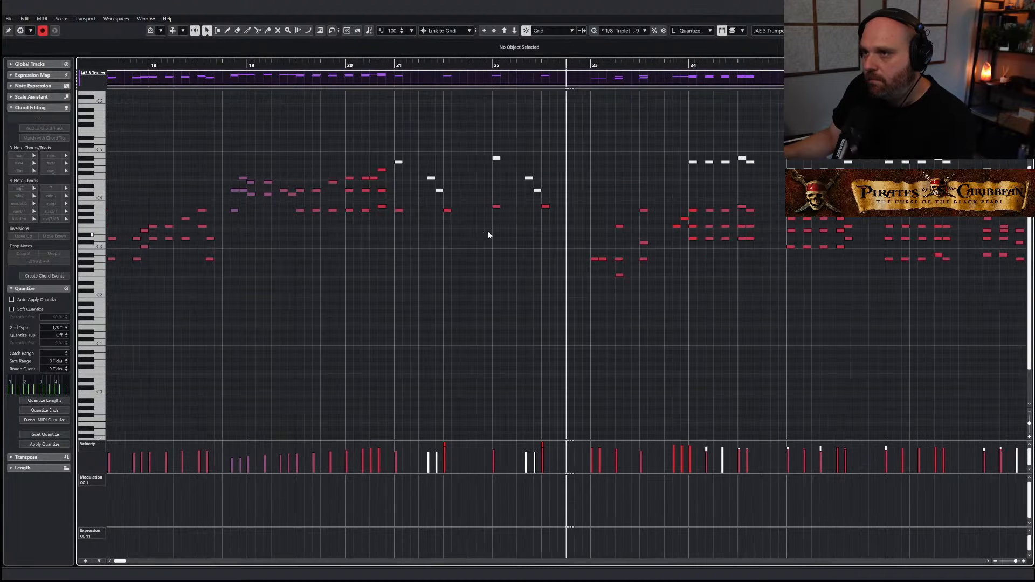
pyautogui.moveTo(394, 206); pyautogui.dragTo(550, 213)
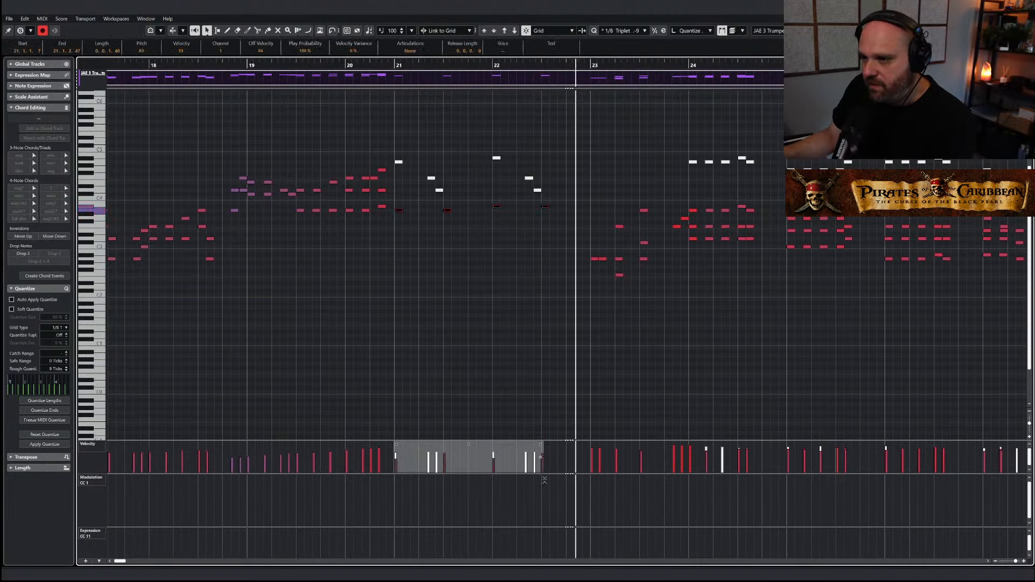
pyautogui.moveTo(380, 73); pyautogui.dragTo(328, 63)
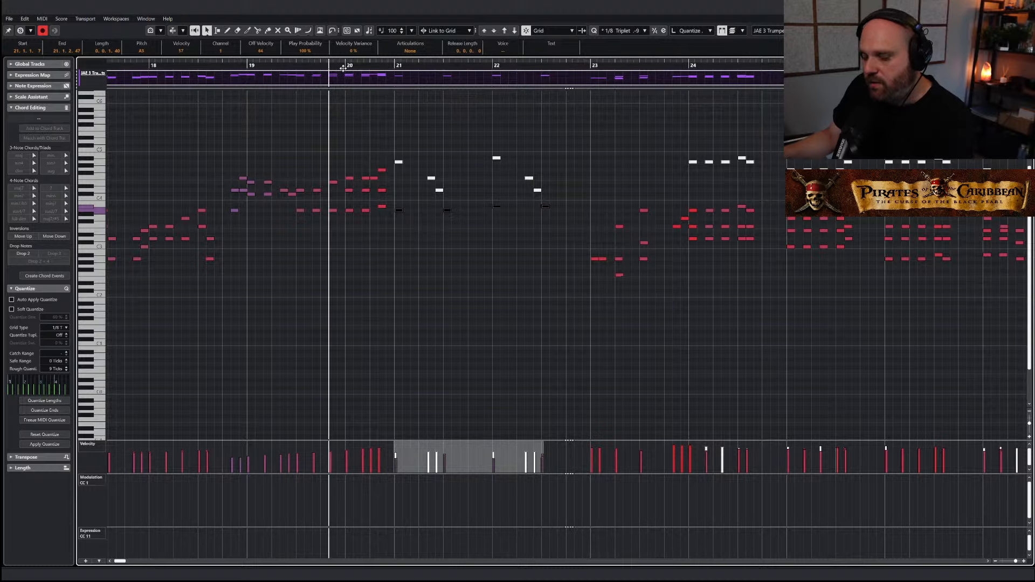
pyautogui.press('Escape')
pyautogui.press('space')
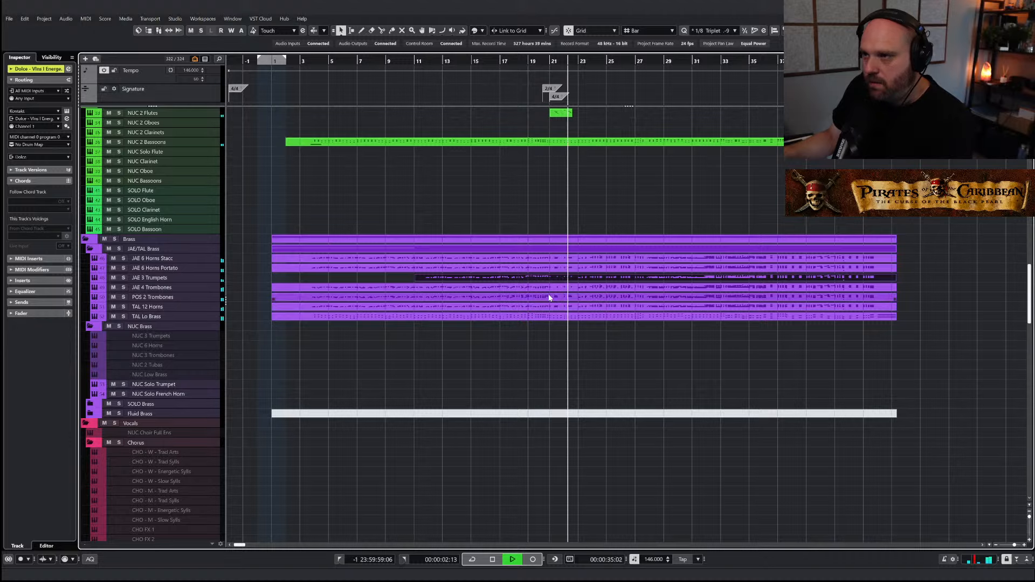
# Open the TAL Lo Brass part and raise its velocities into a crescendo from bar 18 through the downbeat of bar 21
pyautogui.click(542, 317)
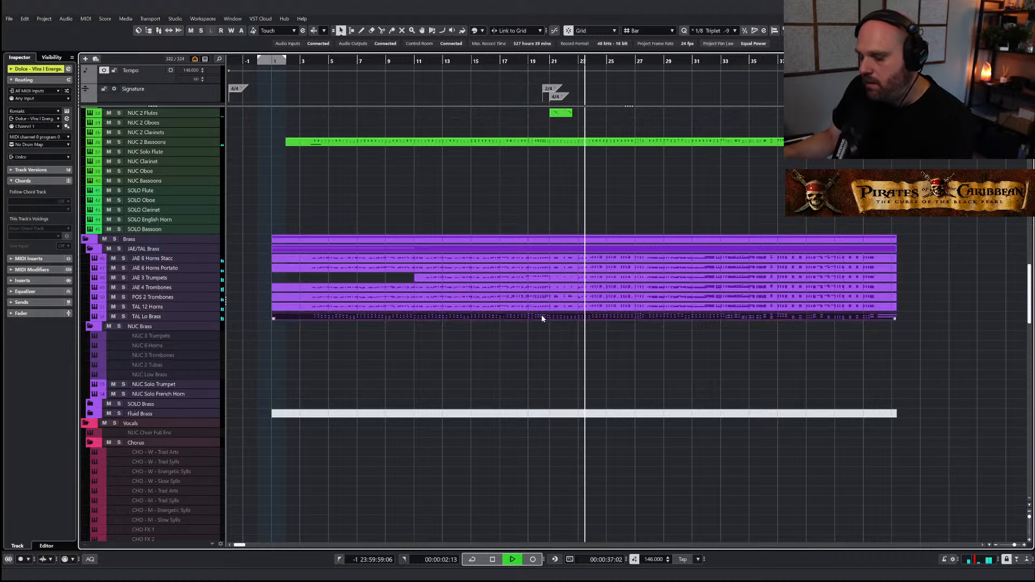
pyautogui.doubleClick(537, 313)
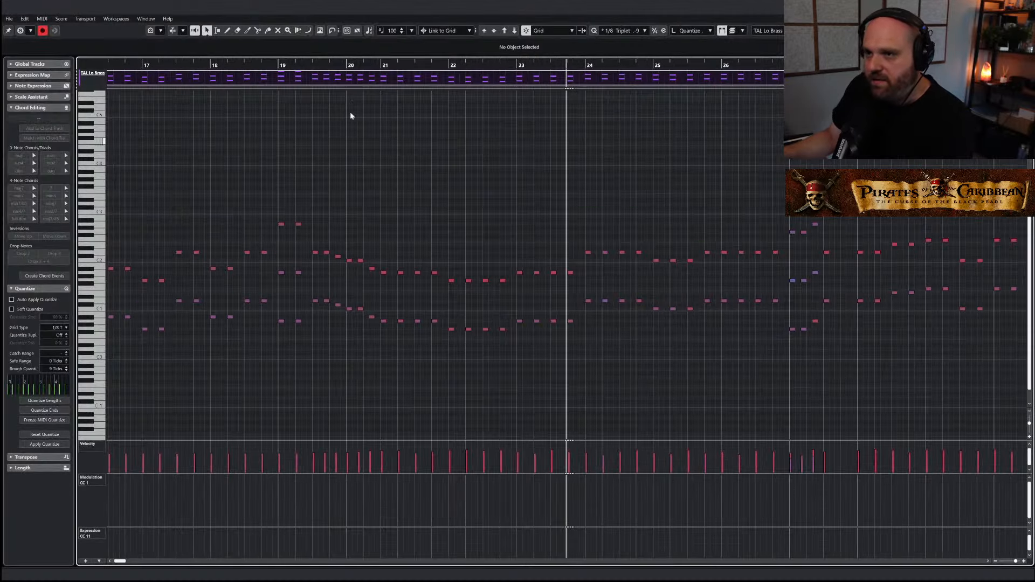
pyautogui.click(349, 65)
pyautogui.moveTo(246, 208); pyautogui.dragTo(377, 347)
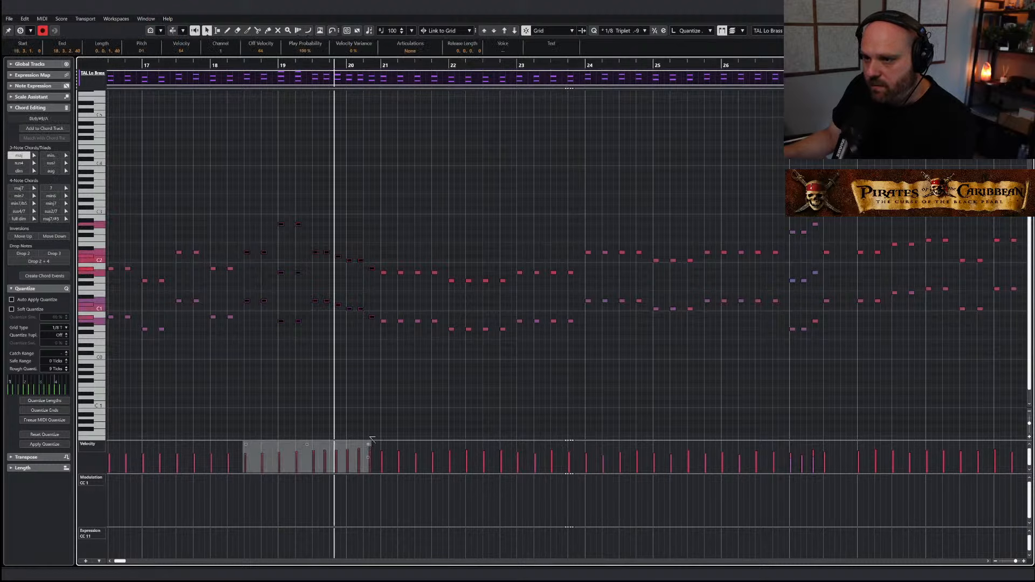
pyautogui.click(385, 322)
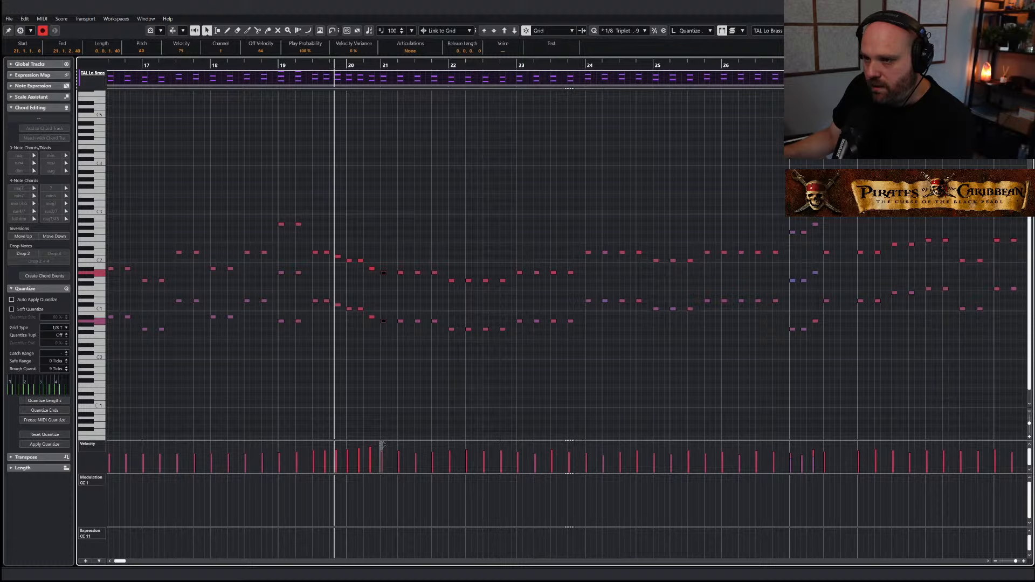
# Lower the TAL Lo Brass velocities after the bar 21 downbeat through bar 23, adjust those of bars 24–26, and close the editor
pyautogui.moveTo(398, 257); pyautogui.dragTo(577, 361)
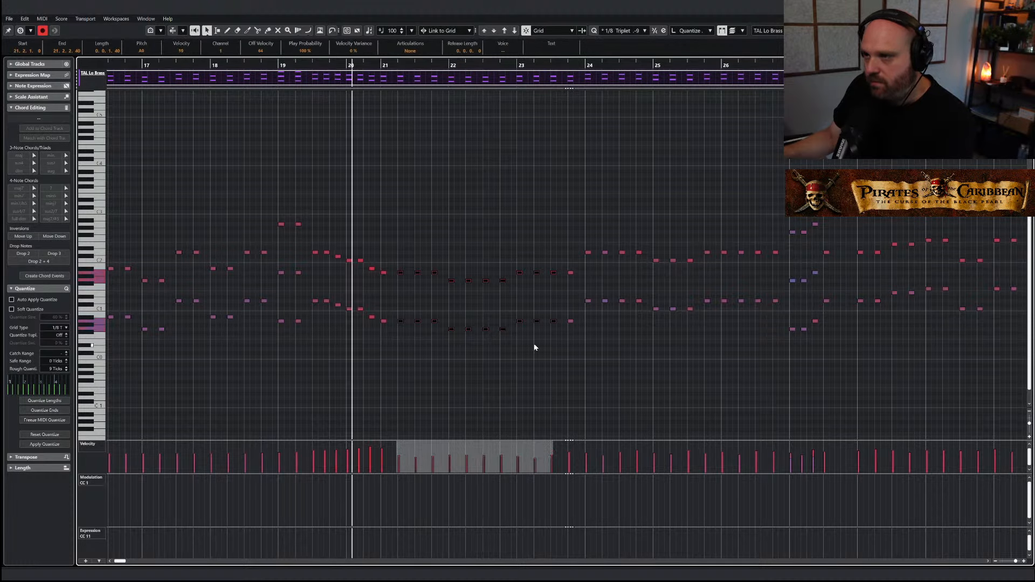
pyautogui.press('g')
pyautogui.press('g')
pyautogui.press('g')
pyautogui.moveTo(611, 230); pyautogui.dragTo(715, 337)
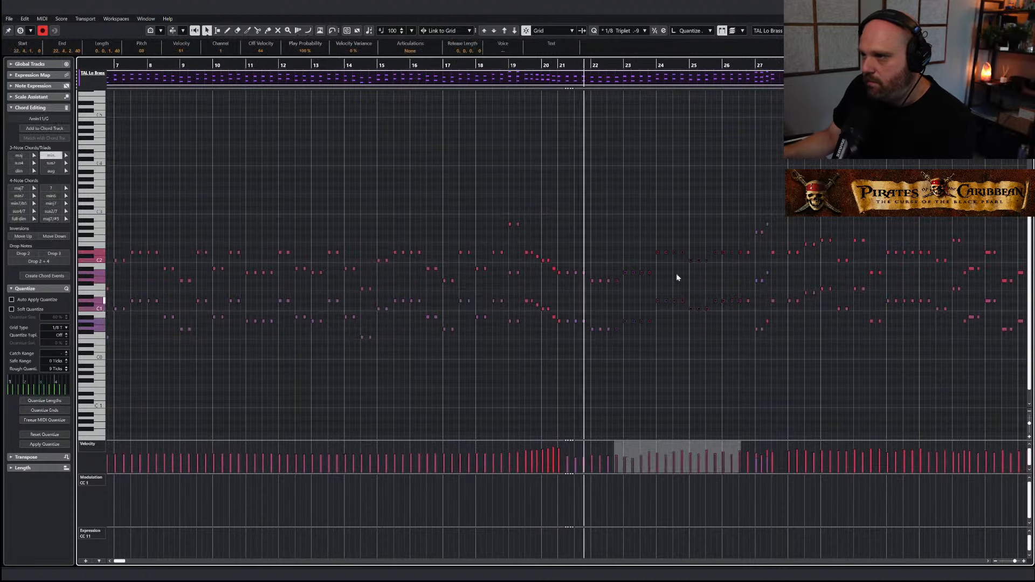
pyautogui.moveTo(649, 244); pyautogui.dragTo(750, 356)
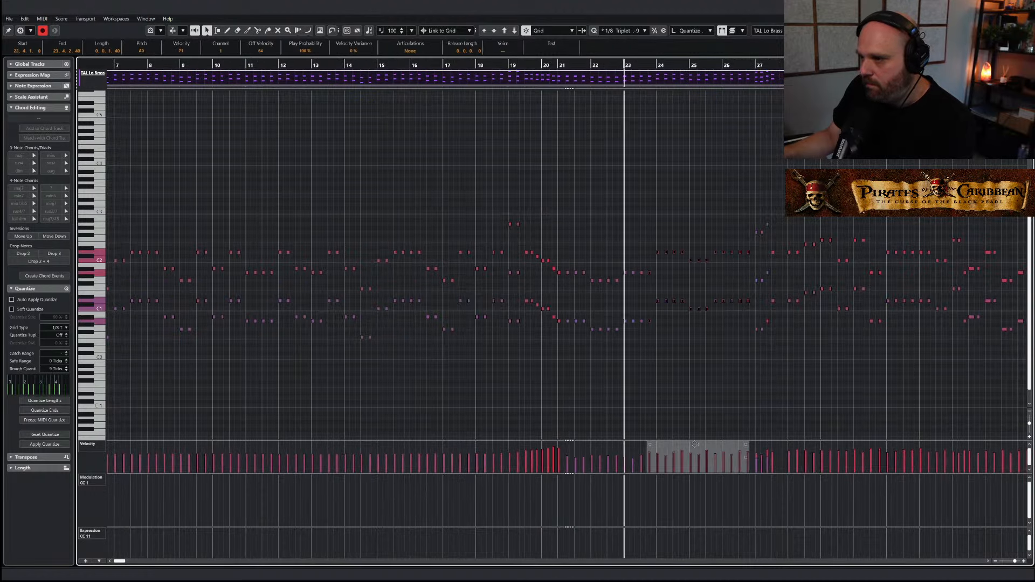
pyautogui.moveTo(695, 444); pyautogui.dragTo(695, 458)
pyautogui.hotkey('ctrl', 'w')
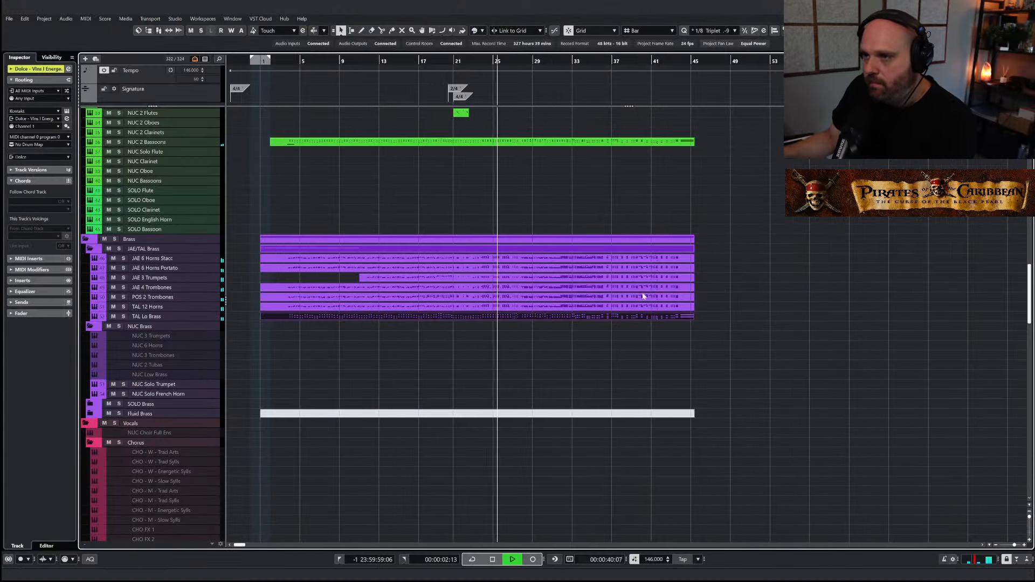
# Raise the velocities of the unmuted JAE 3 Trumpets chords in bars 24–27, close the editor, and resume playback
pyautogui.press('space')
pyautogui.moveTo(776, 321); pyautogui.dragTo(478, 275)
pyautogui.click(478, 306)
pyautogui.doubleClick(477, 277)
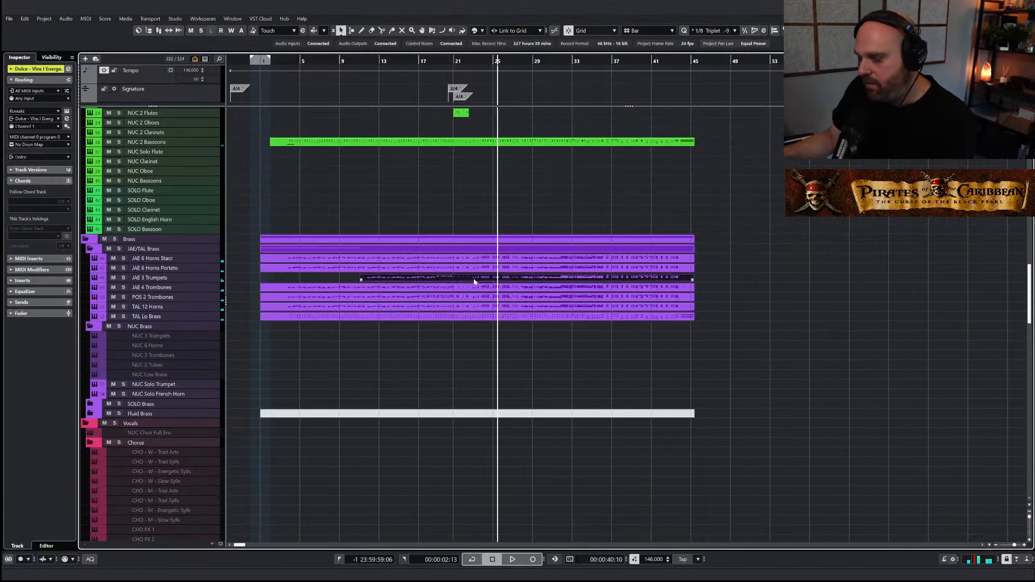
pyautogui.moveTo(507, 204); pyautogui.dragTo(634, 278)
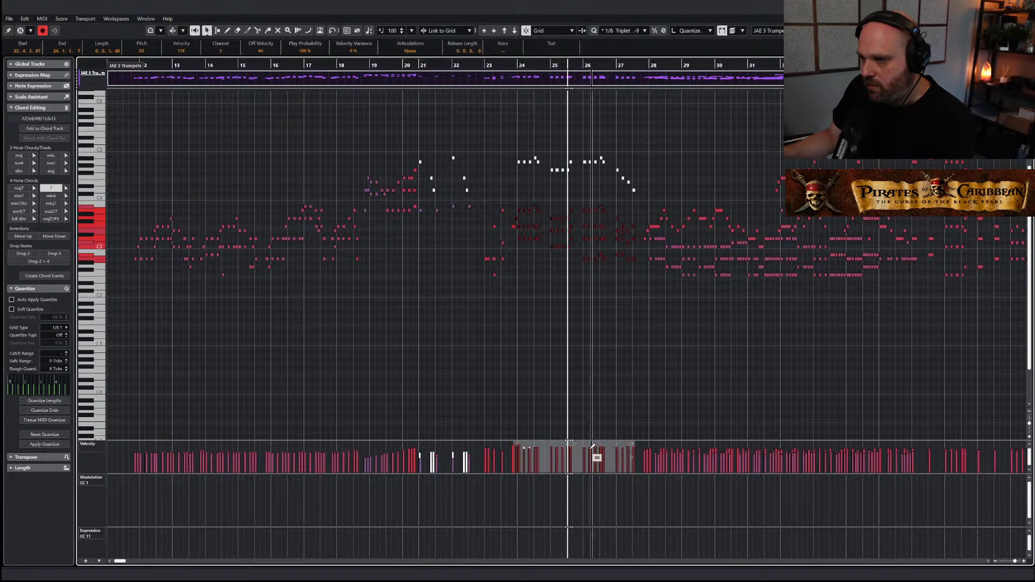
pyautogui.press('Escape')
pyautogui.press('space')
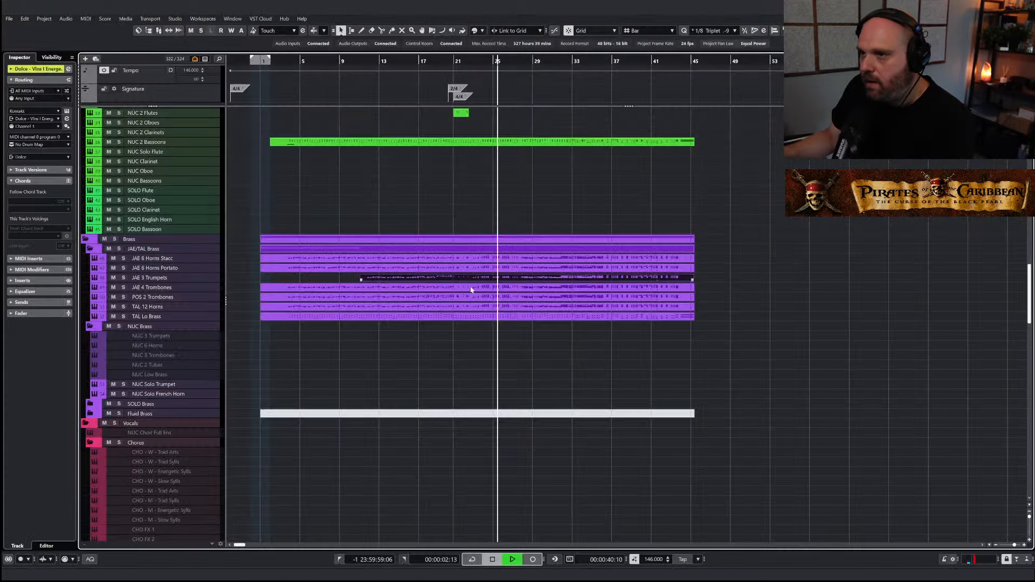
# Open the JAE 6 Horns Stacc part and delete its upper melody line in bars 24–27
pyautogui.doubleClick(506, 260)
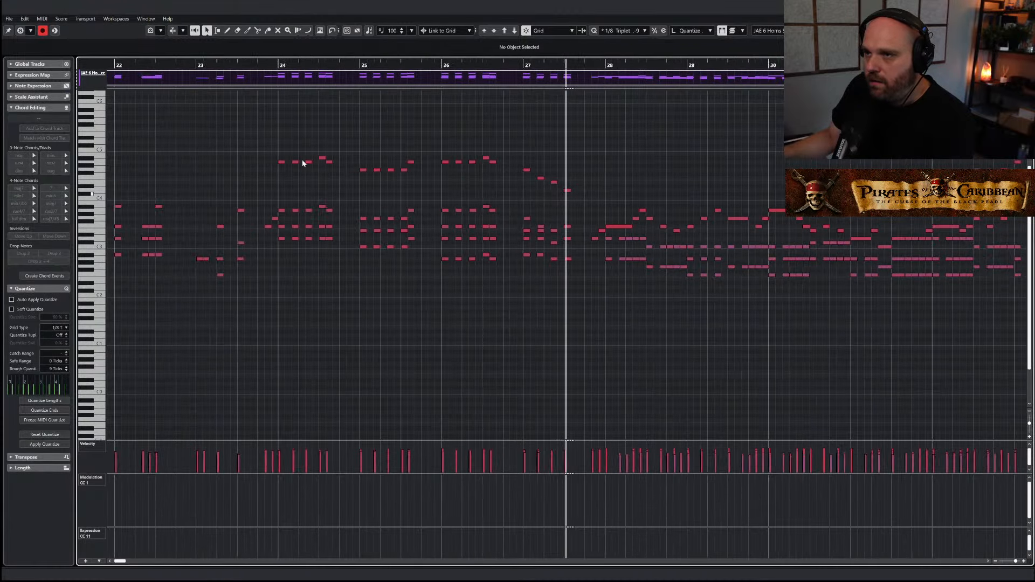
pyautogui.moveTo(268, 142); pyautogui.dragTo(578, 203)
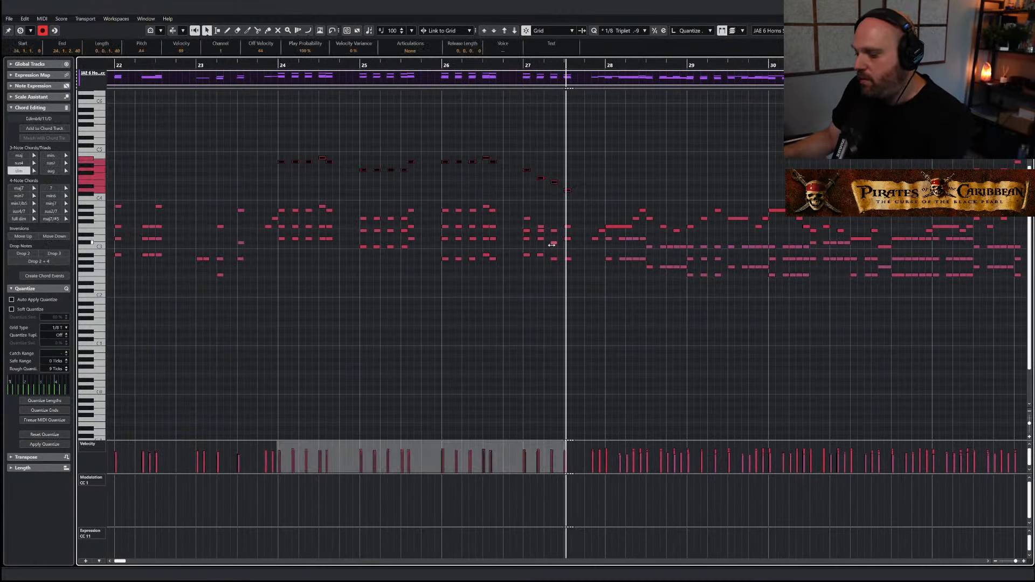
pyautogui.press('Delete')
# Raise the velocities of the remaining horn chords in bars 24–27 and adjust the pickup notes just before bar 24
pyautogui.moveTo(568, 298); pyautogui.dragTo(281, 183)
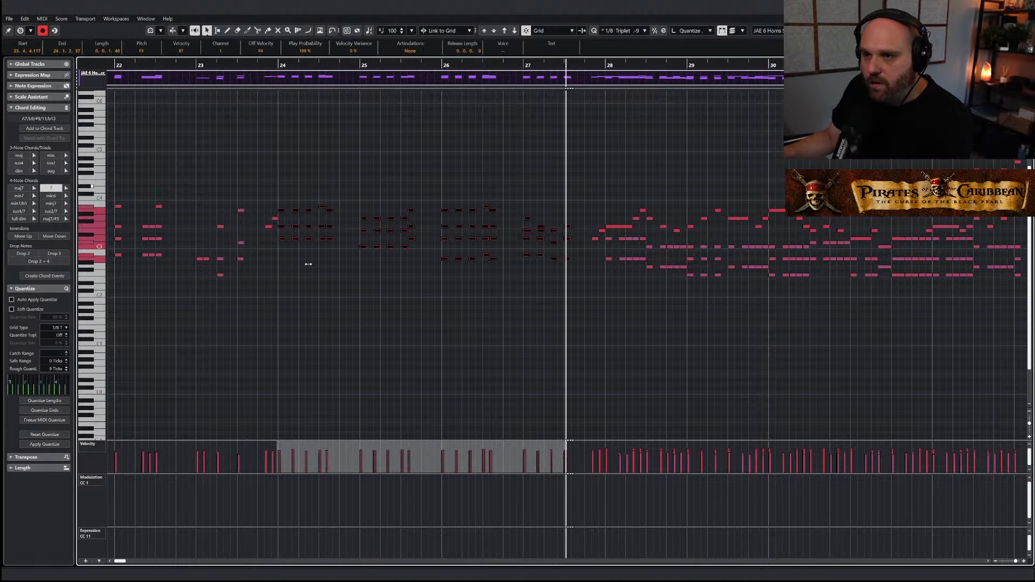
pyautogui.moveTo(413, 458); pyautogui.dragTo(419, 435)
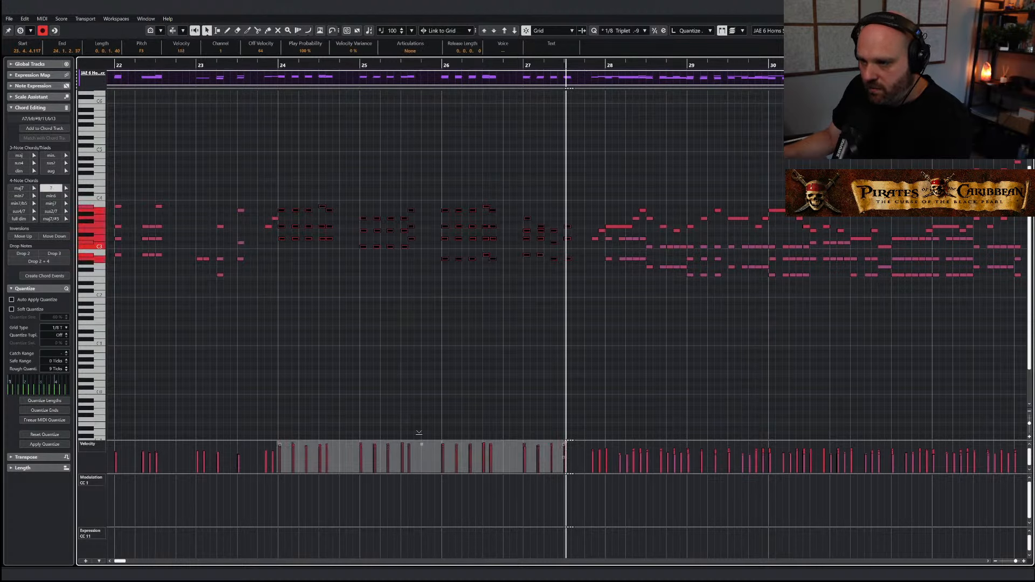
pyautogui.click(264, 65)
pyautogui.click(273, 232)
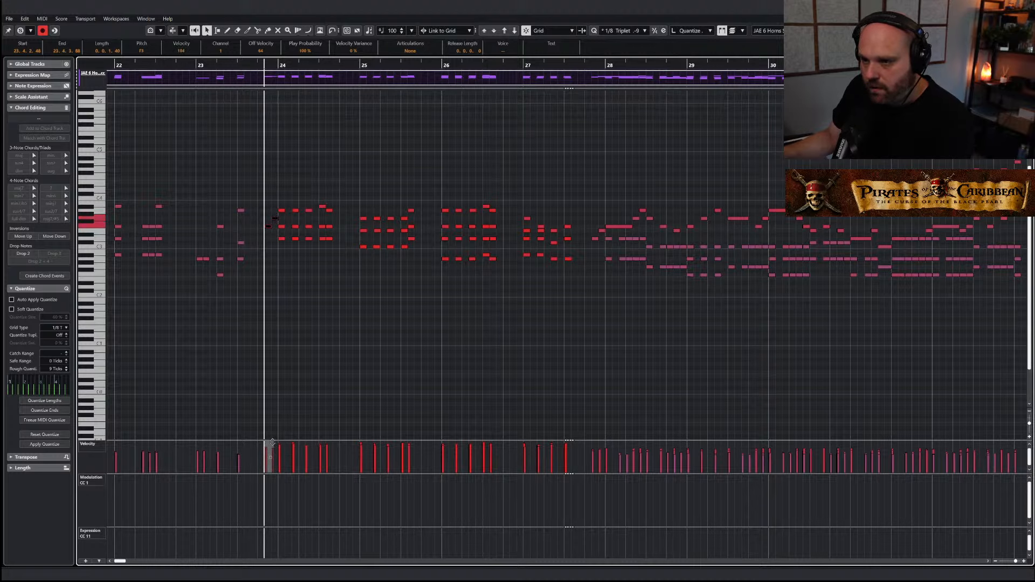
# Close the horn editor, clear the JAE 6 Horns Stacc solo, and play the full arrangement through about bar 28
pyautogui.hotkey('shift', 'f')
pyautogui.press('Escape')
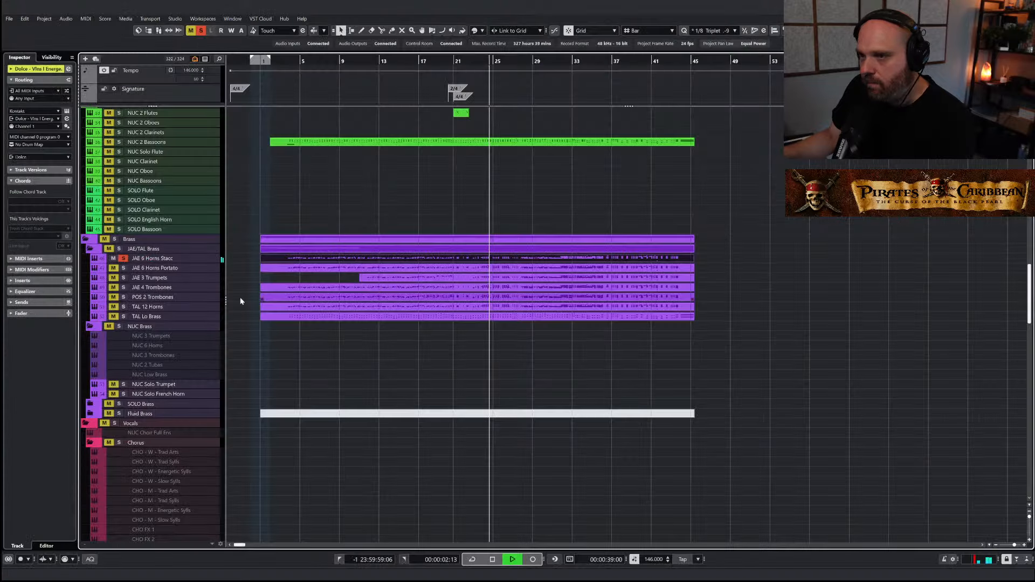
pyautogui.press('s')
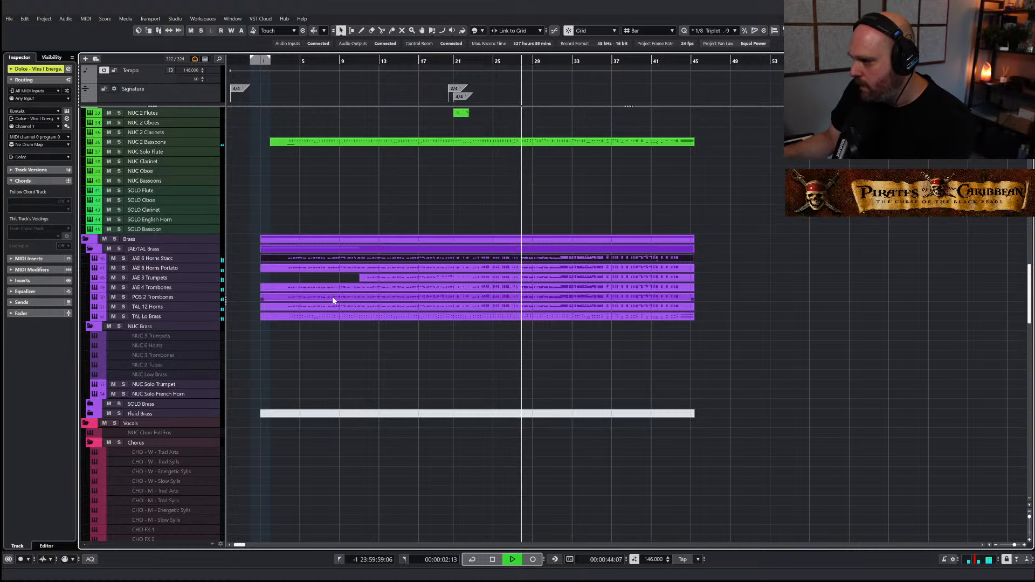
pyautogui.press('space')
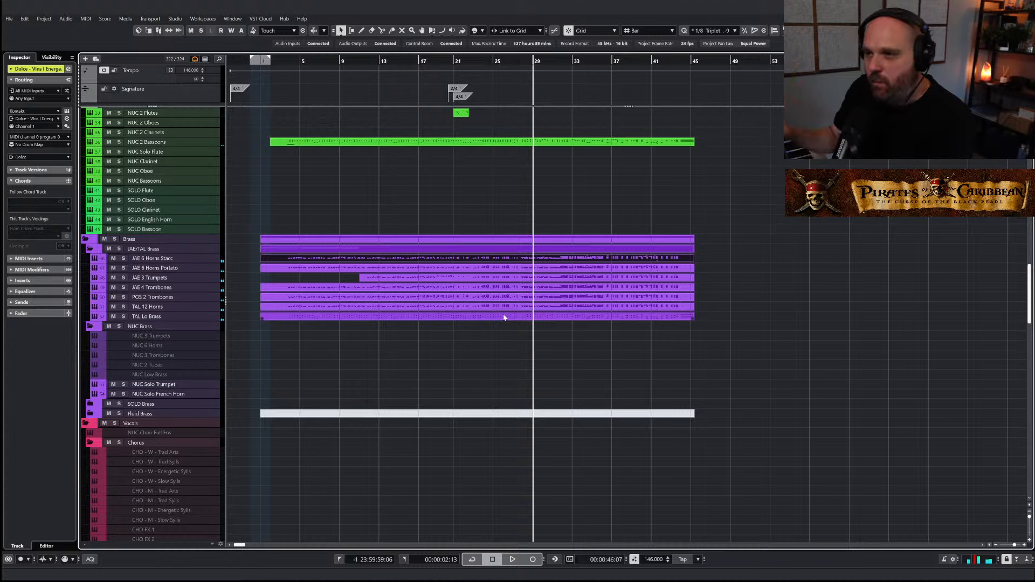
# Return the playhead to the start of bar 1 and deselect the horn part
pyautogui.moveTo(289, 63); pyautogui.dragTo(284, 62)
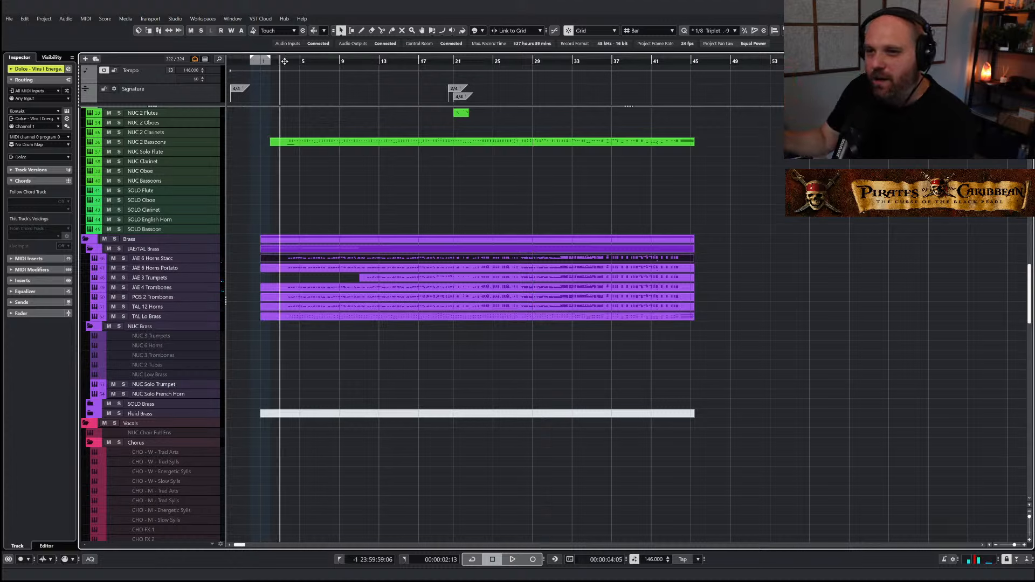
pyautogui.press('space')
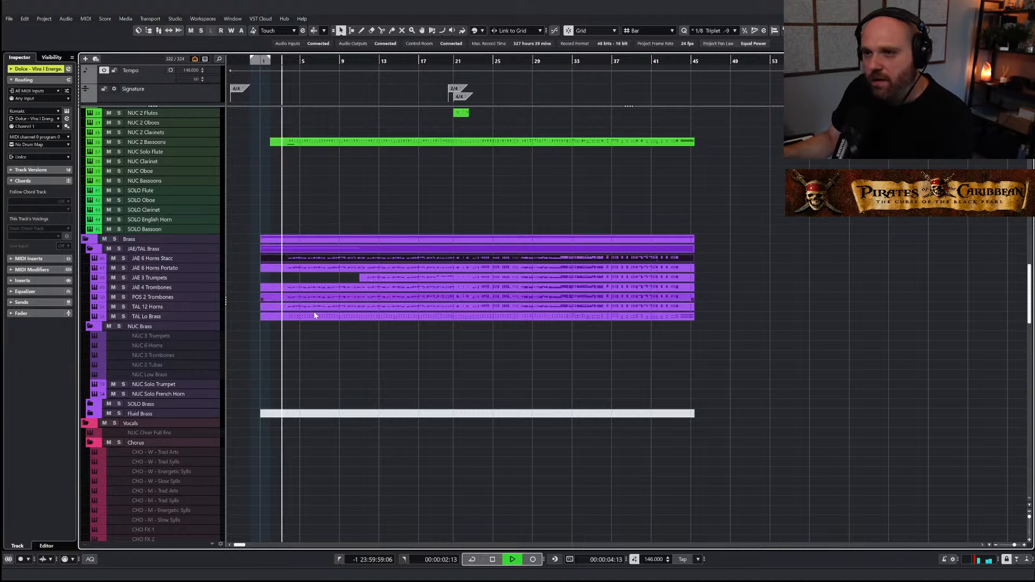
pyautogui.click(262, 65)
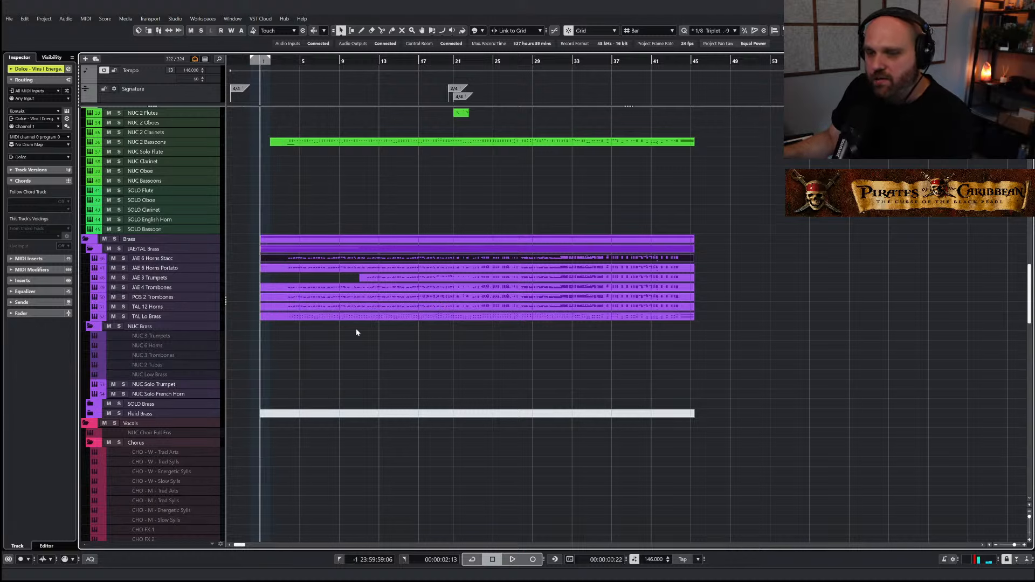
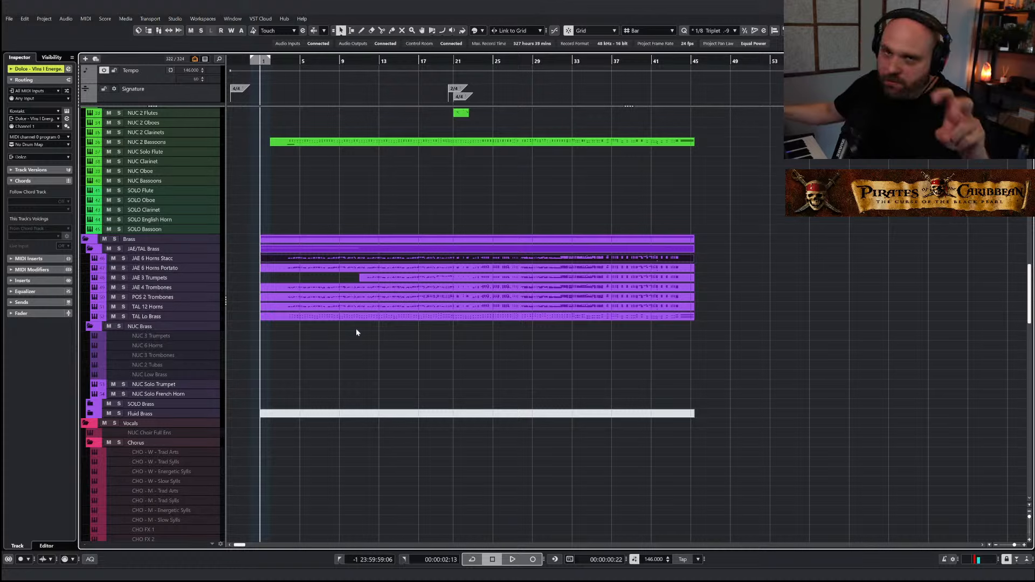
pyautogui.press('h')
pyautogui.press('h')
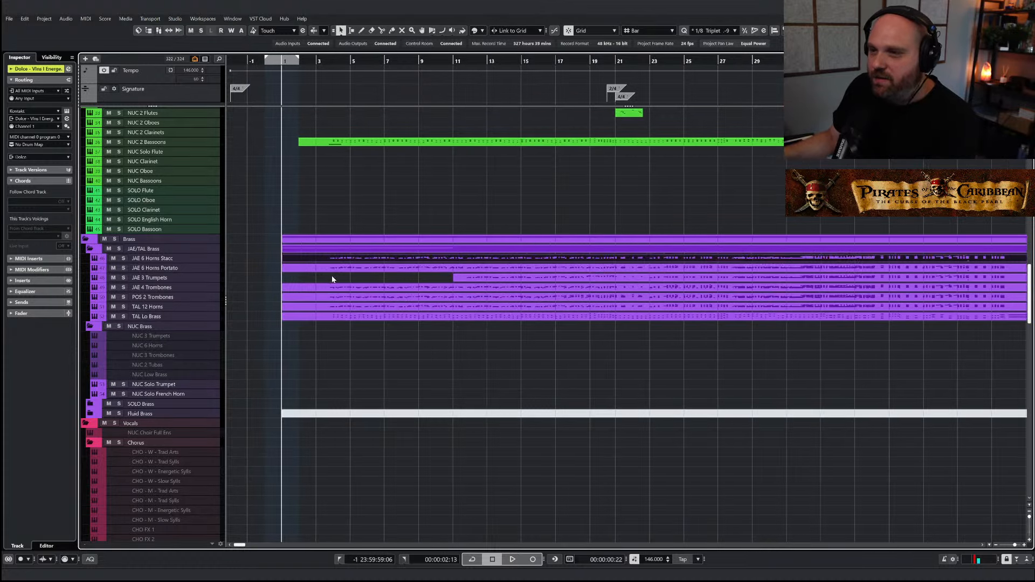
pyautogui.click(332, 278)
pyautogui.click(279, 60)
pyautogui.click(281, 60)
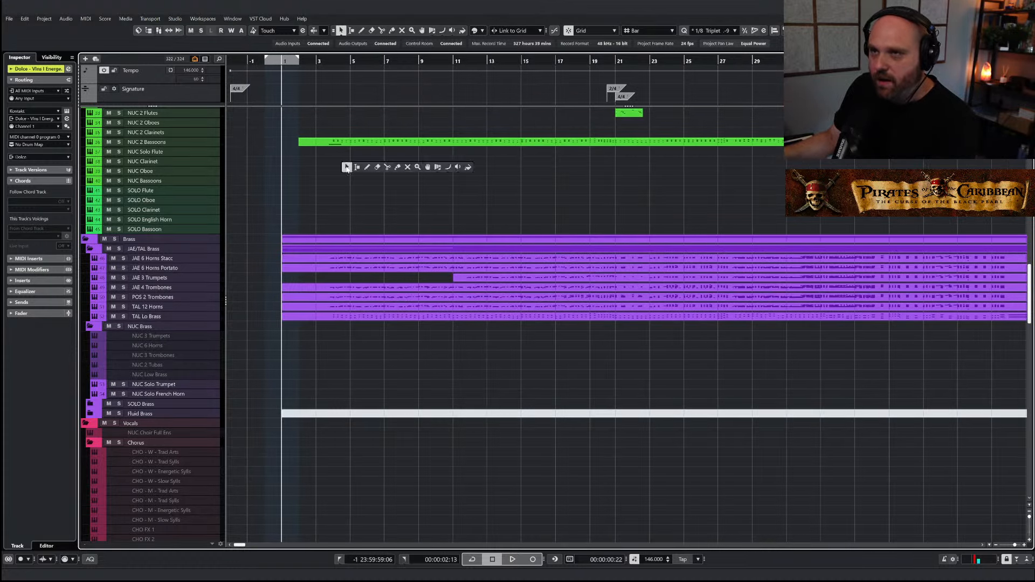
# Play the full arrangement from bar 1 through about bar 21 and stop
pyautogui.press('space')
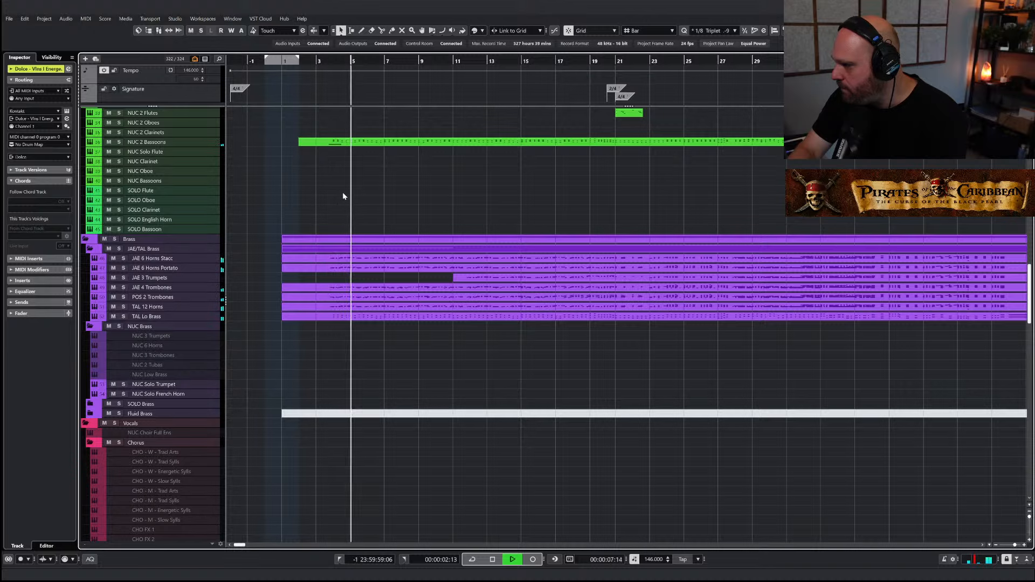
pyautogui.press('g')
pyautogui.press('g')
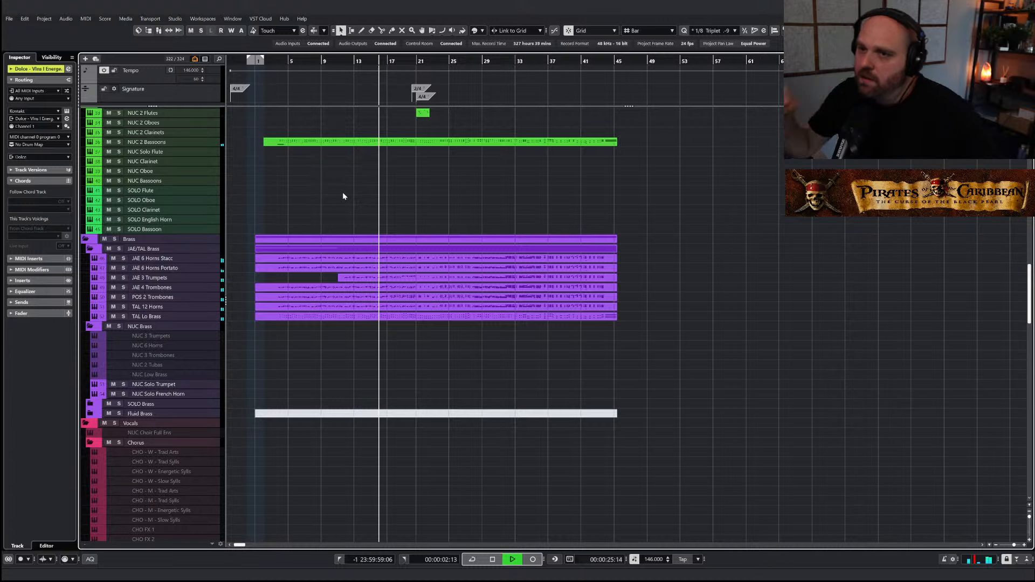
pyautogui.click(264, 298)
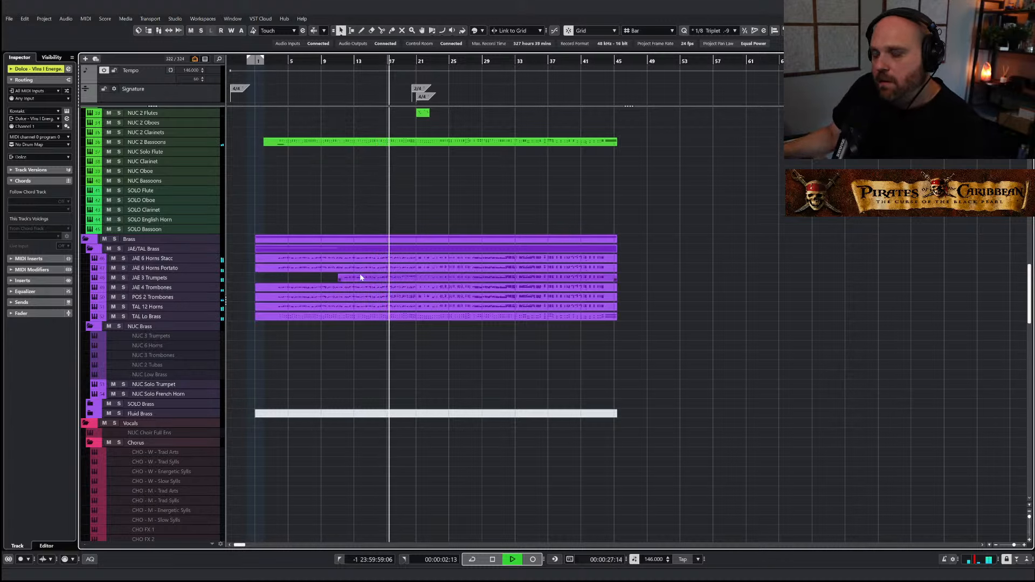
pyautogui.click(368, 305)
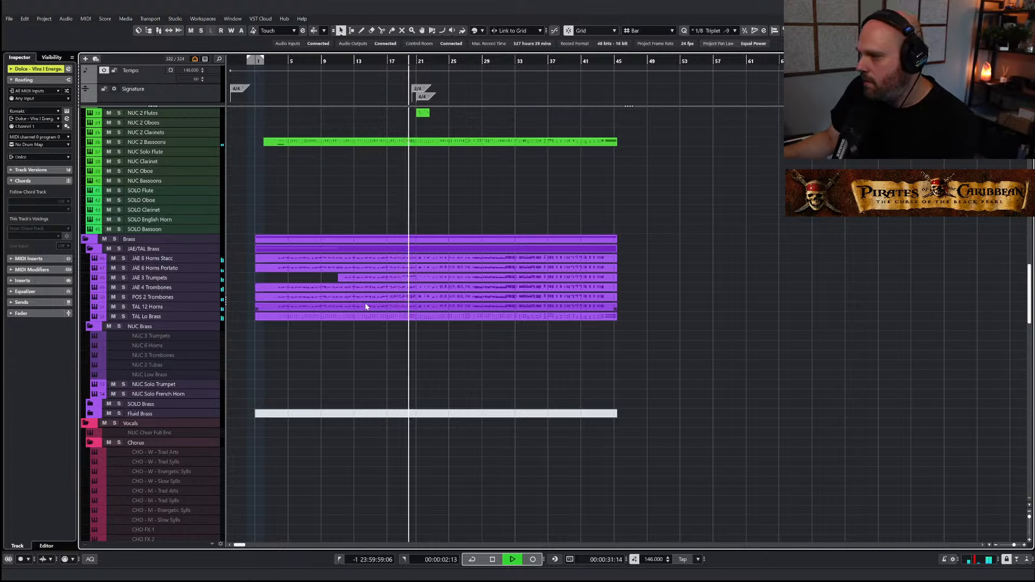
pyautogui.click(392, 337)
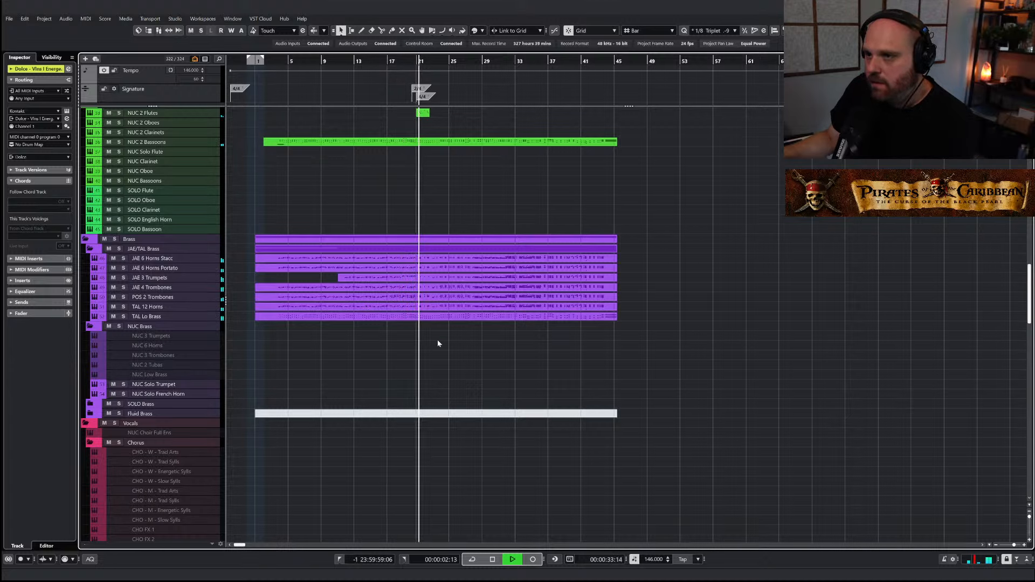
pyautogui.press('space')
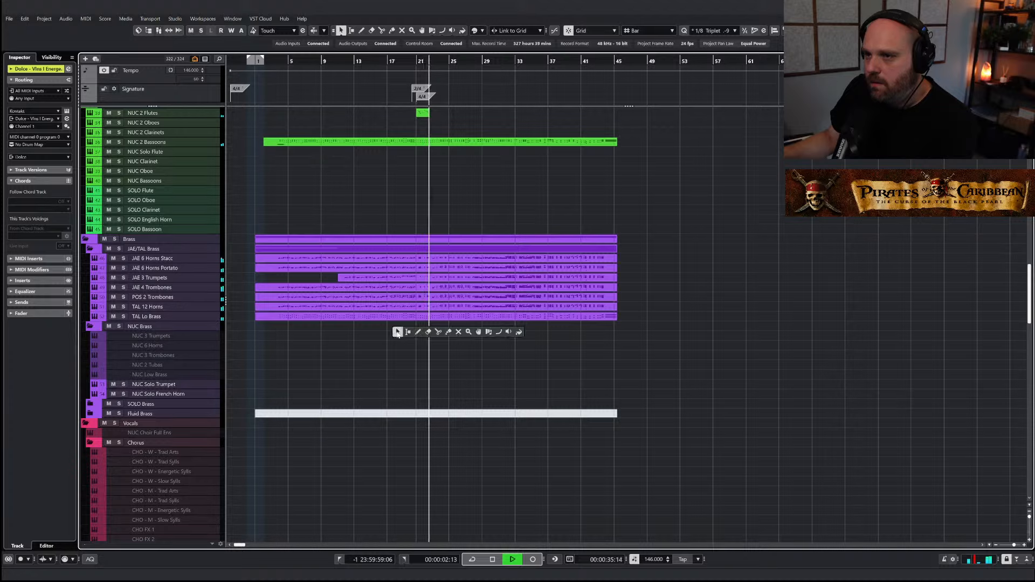
# Return the playhead to bar 1 and duplicate the POS 2 Trombones track
pyautogui.scroll(-10, 306, 326)
pyautogui.scroll(6, 305, 326)
pyautogui.scroll(-3, 305, 324)
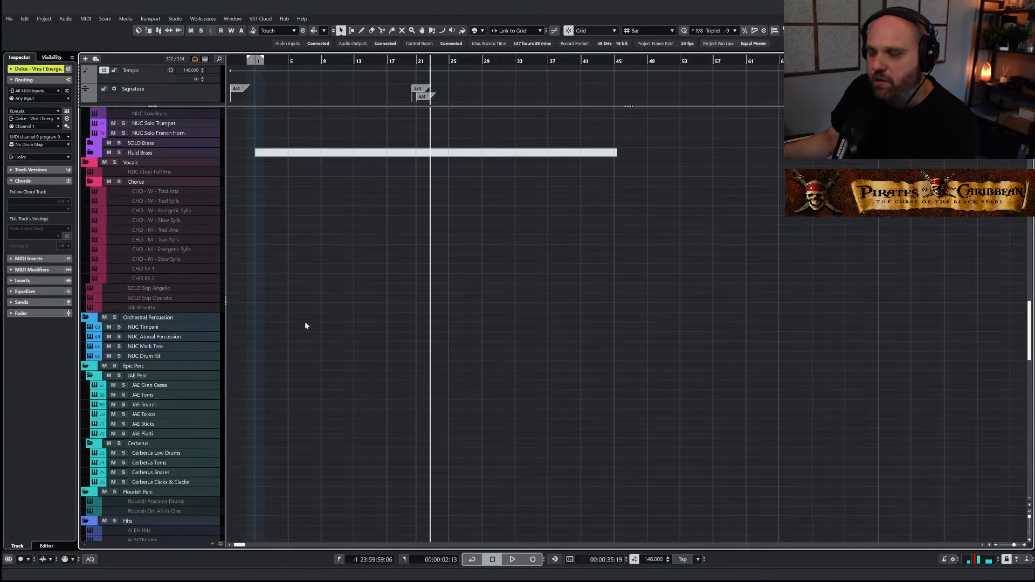
pyautogui.click(256, 64)
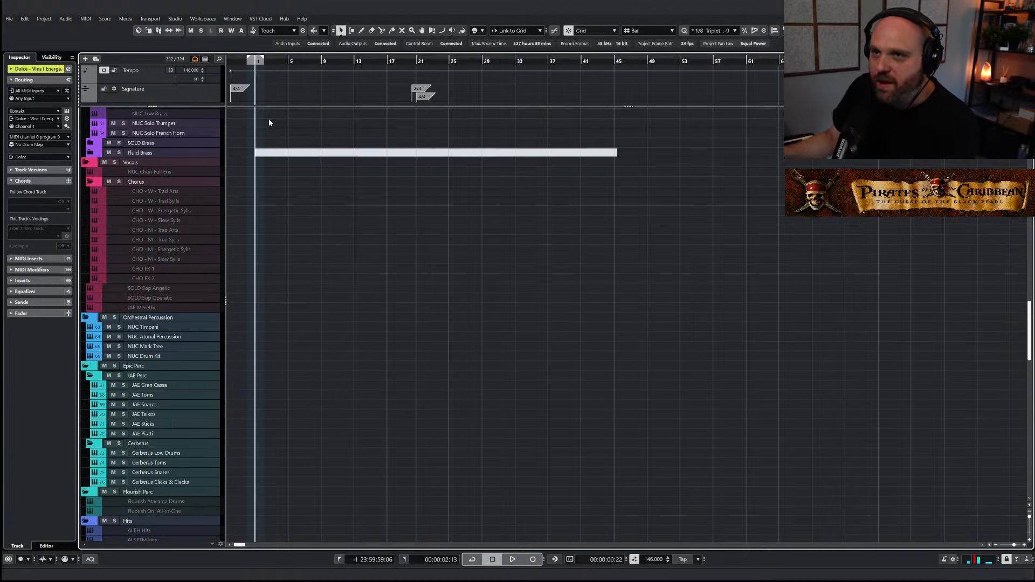
pyautogui.scroll(15, 269, 118)
pyautogui.scroll(-6, 280, 213)
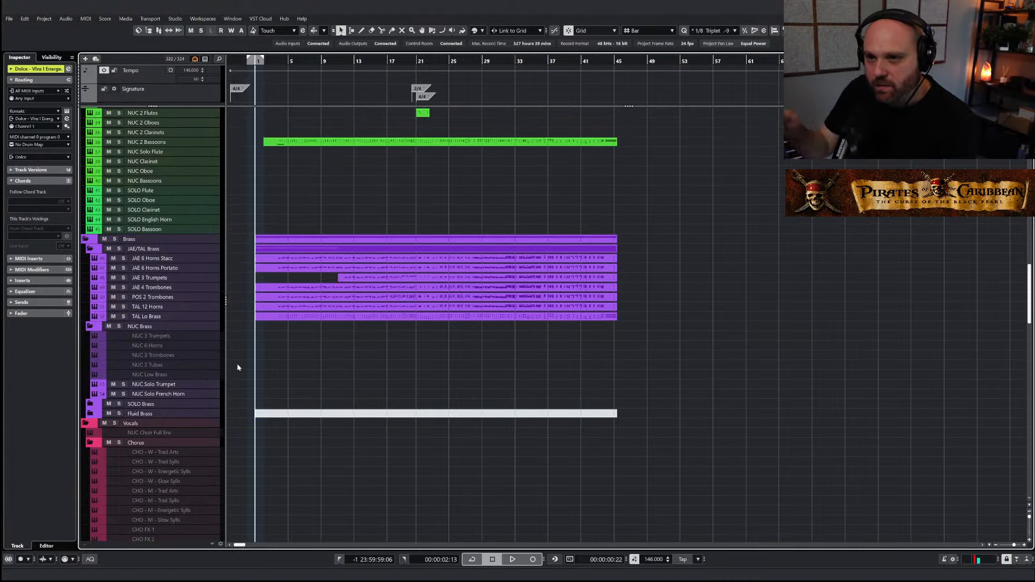
pyautogui.rightClick(181, 297)
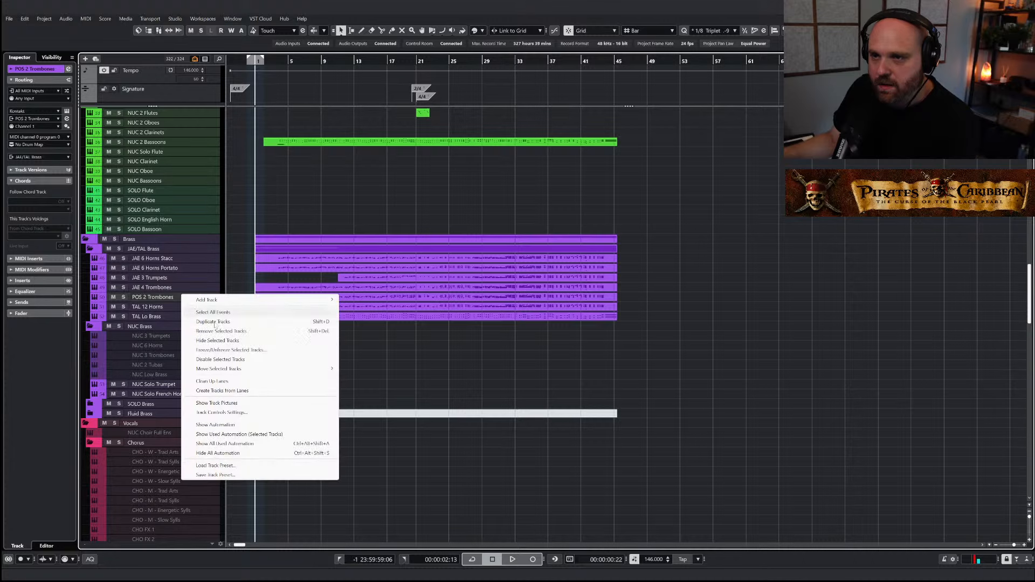
pyautogui.click(163, 299)
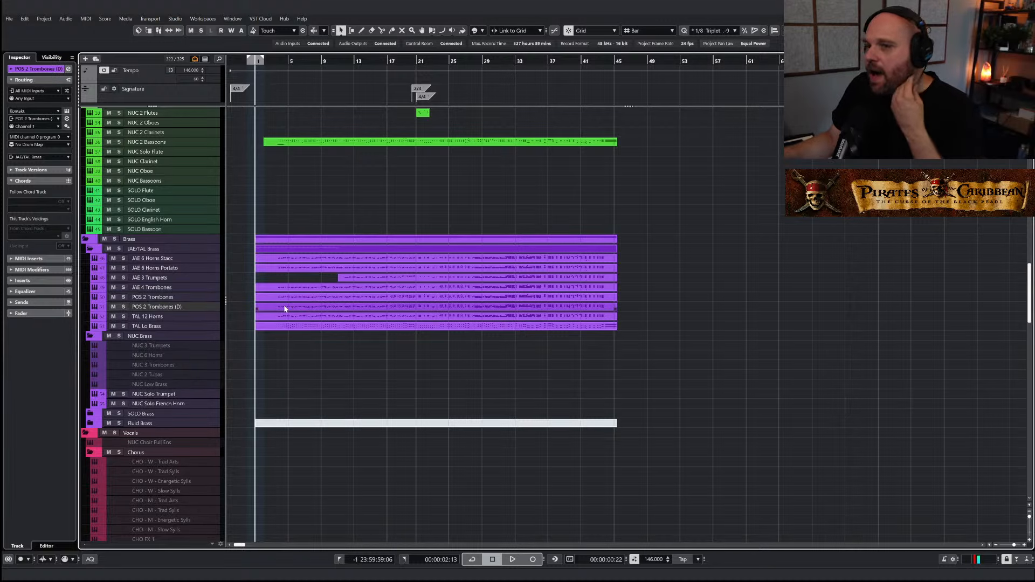
# Delete the copied part from the duplicated POS 2 Trombones track and create an empty part from bar 1 to bar 45
pyautogui.click(258, 307)
pyautogui.press('Delete')
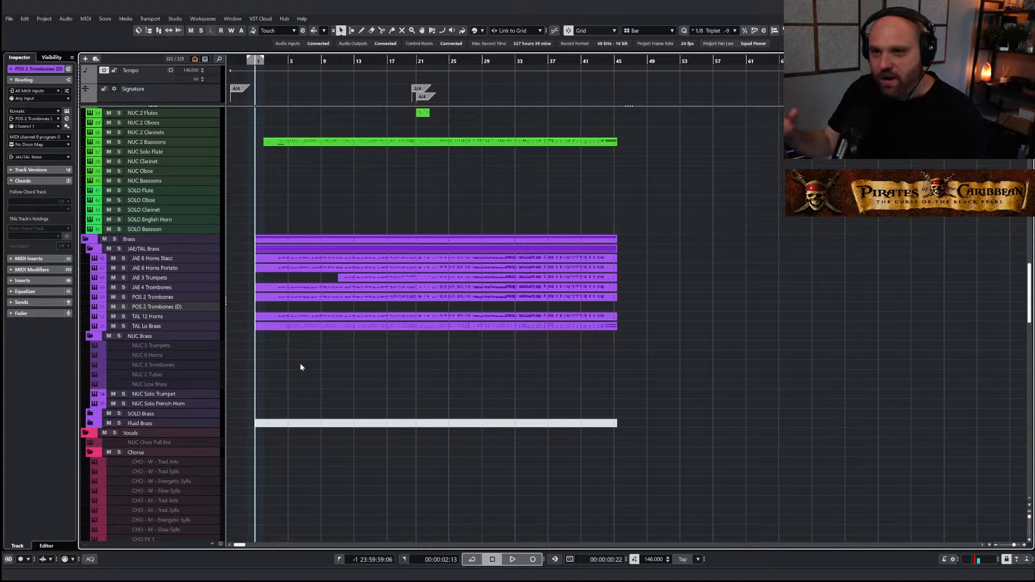
pyautogui.rightClick(262, 325)
pyautogui.click(284, 321)
pyautogui.moveTo(271, 307)
pyautogui.mouseDown()
pyautogui.moveTo(633, 301)
pyautogui.moveTo(617, 312)
pyautogui.mouseUp()
pyautogui.press('1')
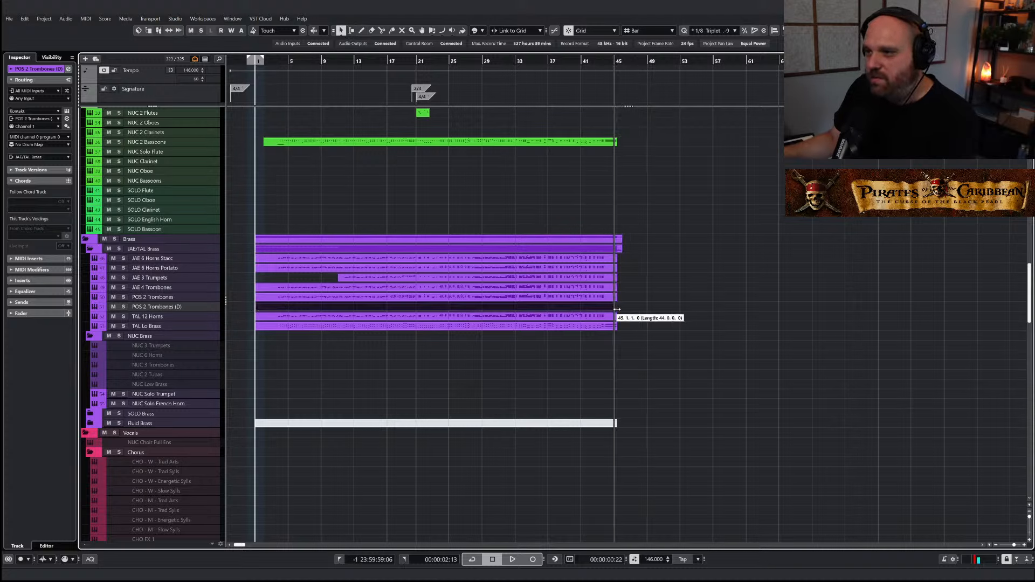
pyautogui.click(625, 333)
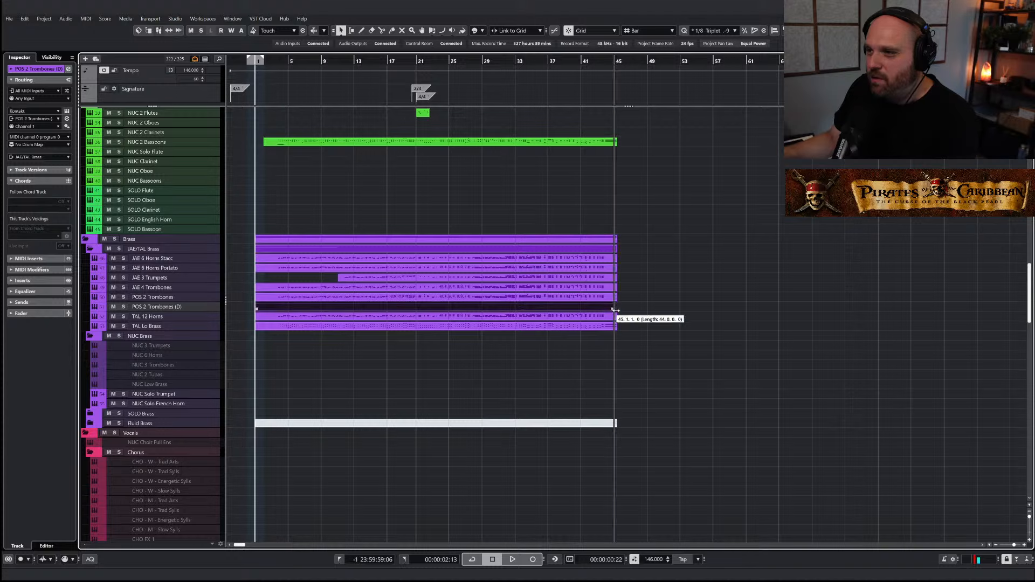
# Set the Poseidon tenor trombones instrument on the duplicated POS 2 Trombones track to the Sustained articulation
pyautogui.click(335, 308)
pyautogui.moveTo(334, 312); pyautogui.dragTo(334, 319)
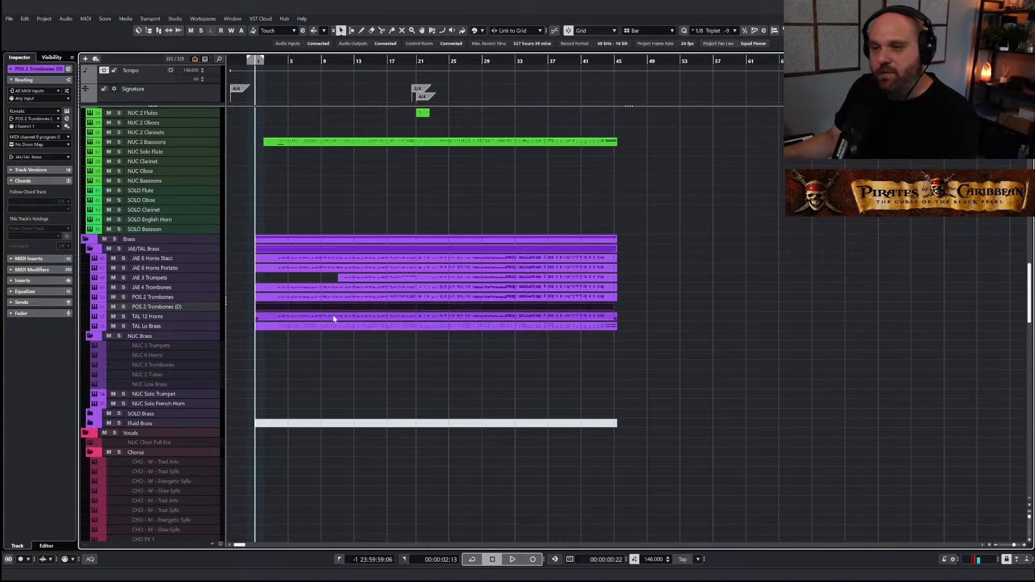
pyautogui.press('e')
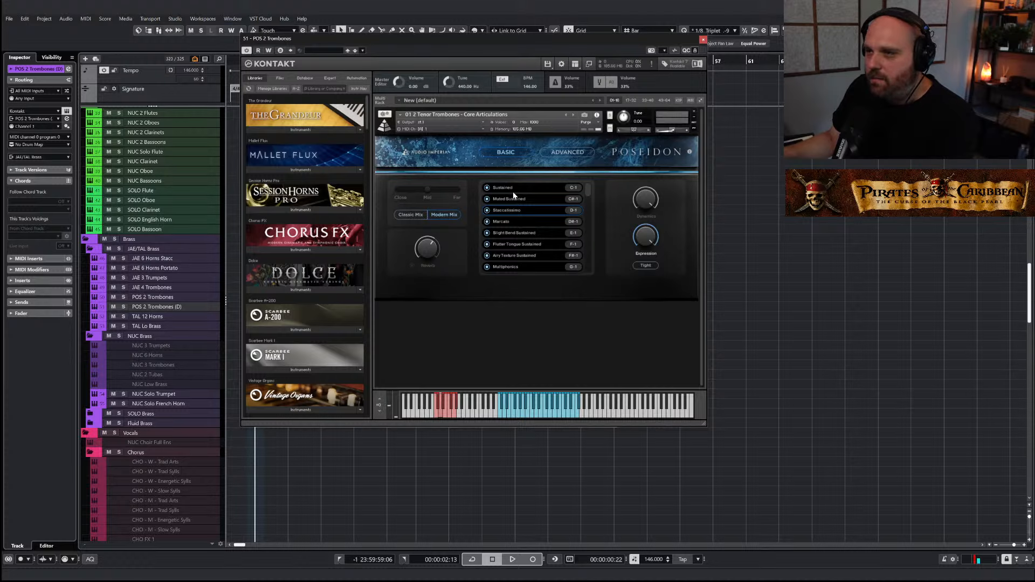
pyautogui.click(521, 189)
pyautogui.click(703, 40)
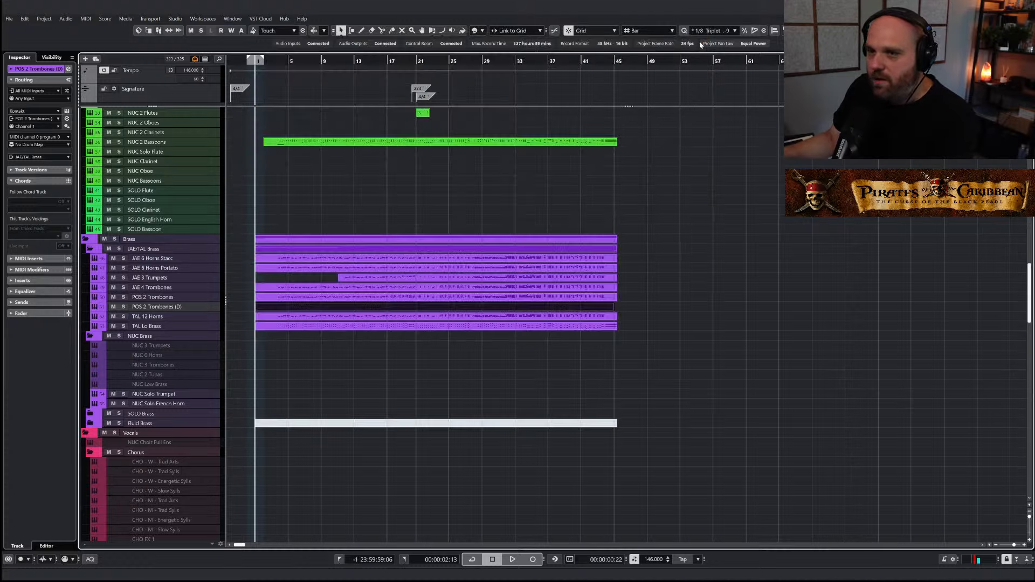
# In the new POS 2 Trombones (D) part, draw a one-bar D1 note filling bar 3
pyautogui.doubleClick(311, 311)
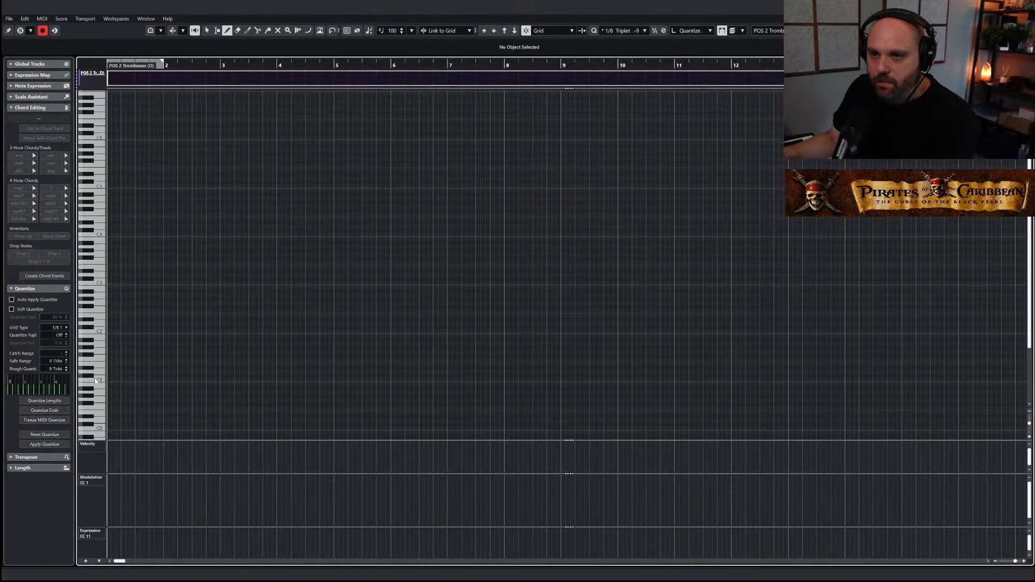
pyautogui.press('space')
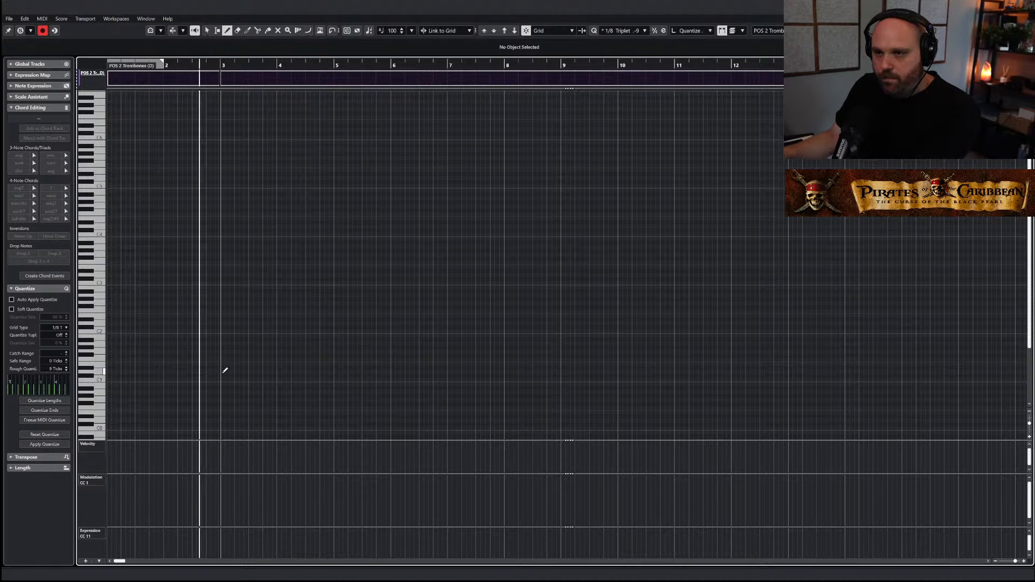
pyautogui.moveTo(226, 371); pyautogui.dragTo(278, 371)
pyautogui.rightClick(263, 358)
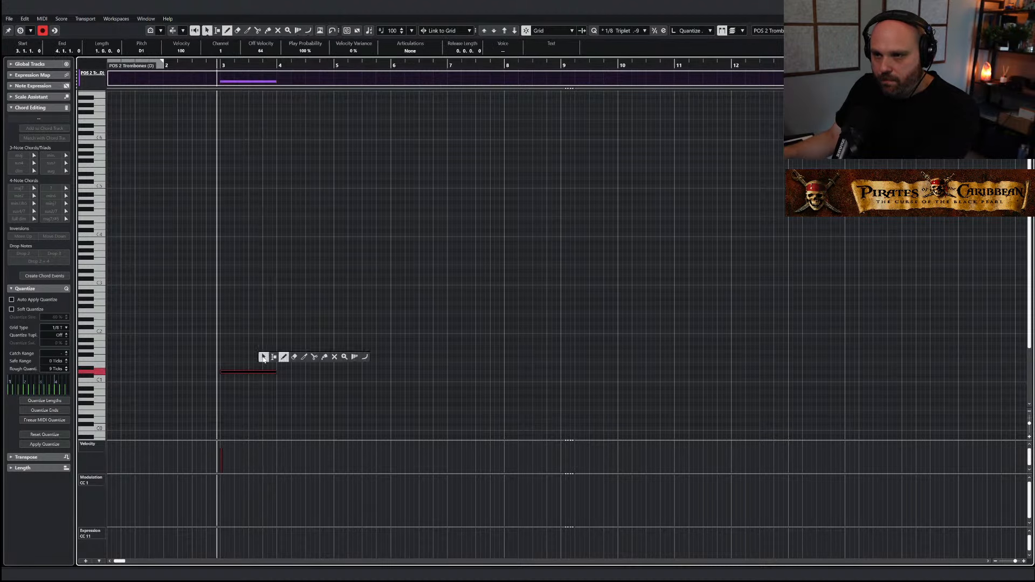
# Draw a CC 1 modulation curve over the bar 3 note that dips mid-bar and rises to 127, and audition it
pyautogui.click(283, 357)
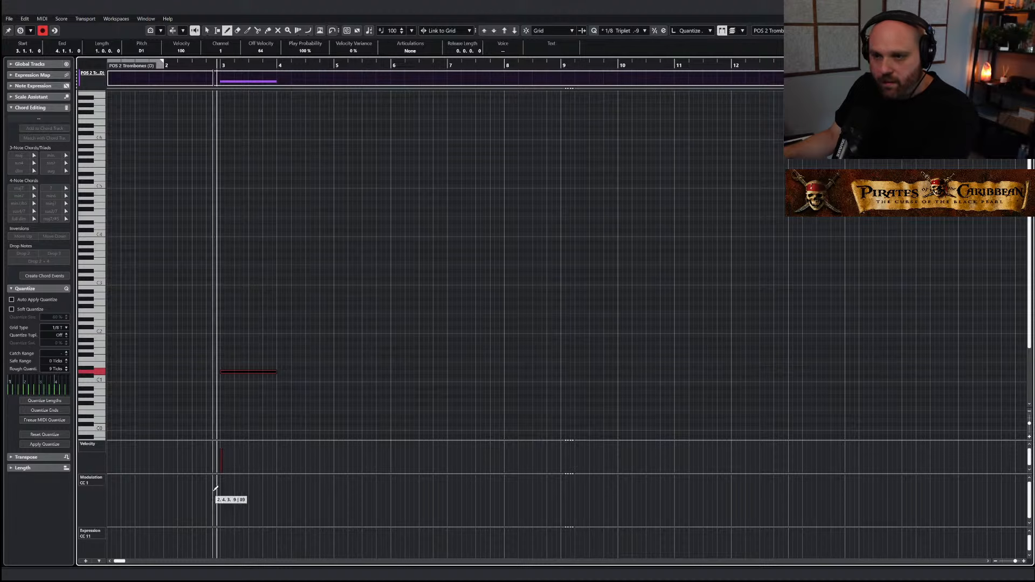
pyautogui.moveTo(216, 490); pyautogui.dragTo(278, 476)
pyautogui.press('1')
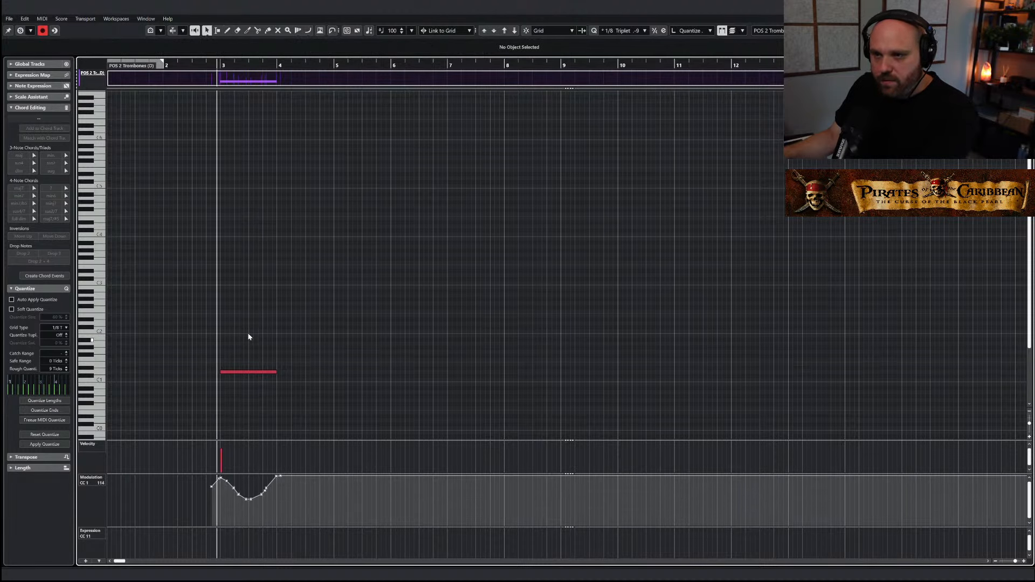
pyautogui.press('8')
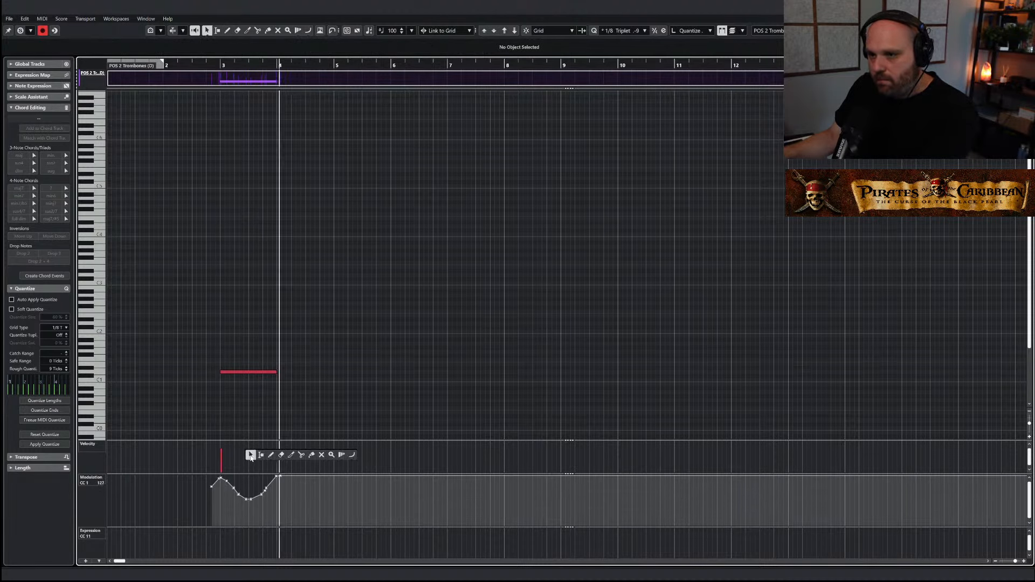
# Redraw the bar 3 modulation curve with a higher start and a shallower dip, and return to the project window
pyautogui.rightClick(273, 456)
pyautogui.click(286, 459)
pyautogui.moveTo(216, 479); pyautogui.dragTo(273, 487)
pyautogui.rightClick(267, 400)
pyautogui.click(270, 402)
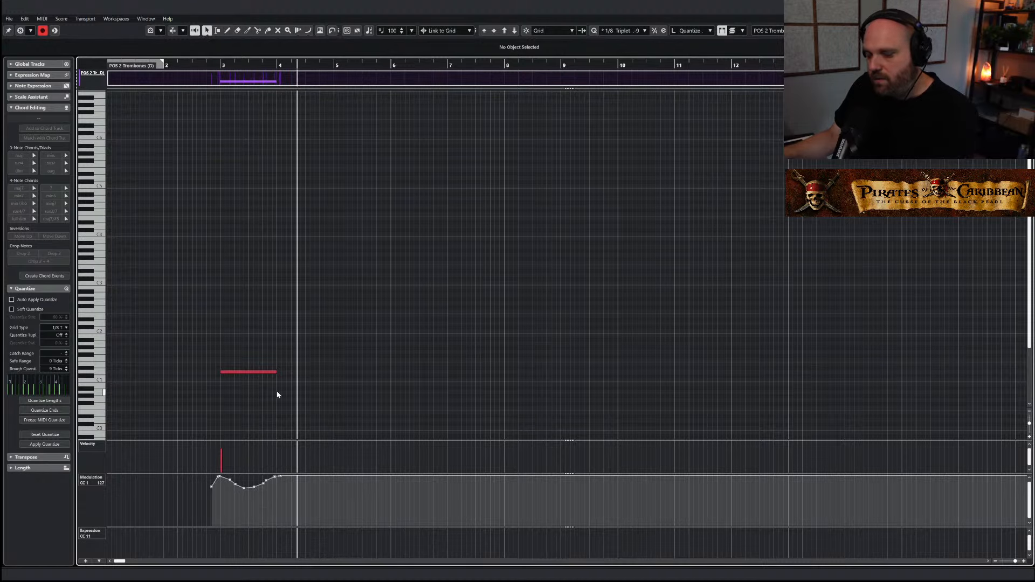
pyautogui.press('Escape')
# Duplicate the TAL Lo Brass track and delete the copied part from the duplicate
pyautogui.click(291, 311)
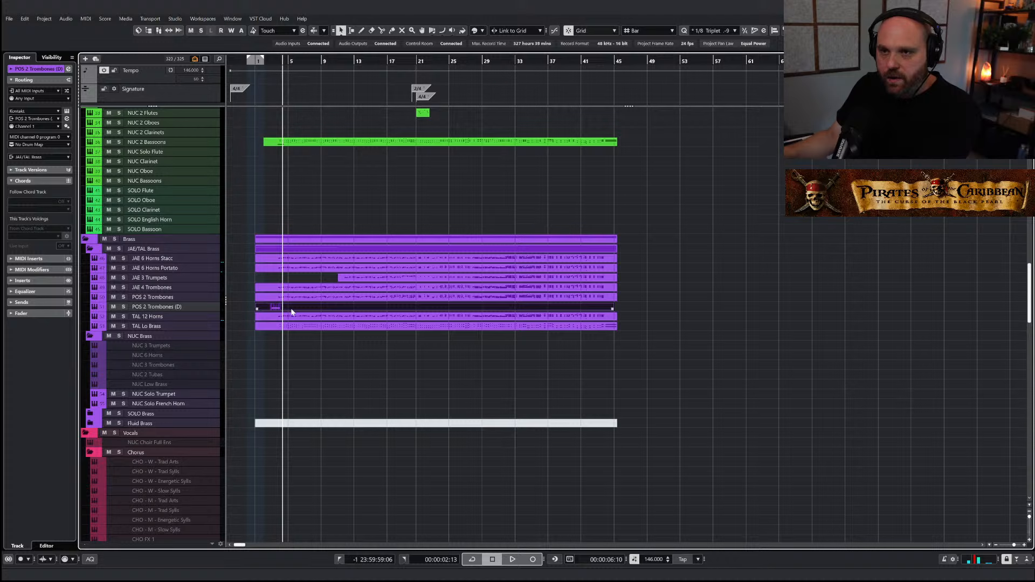
pyautogui.rightClick(176, 328)
pyautogui.click(270, 352)
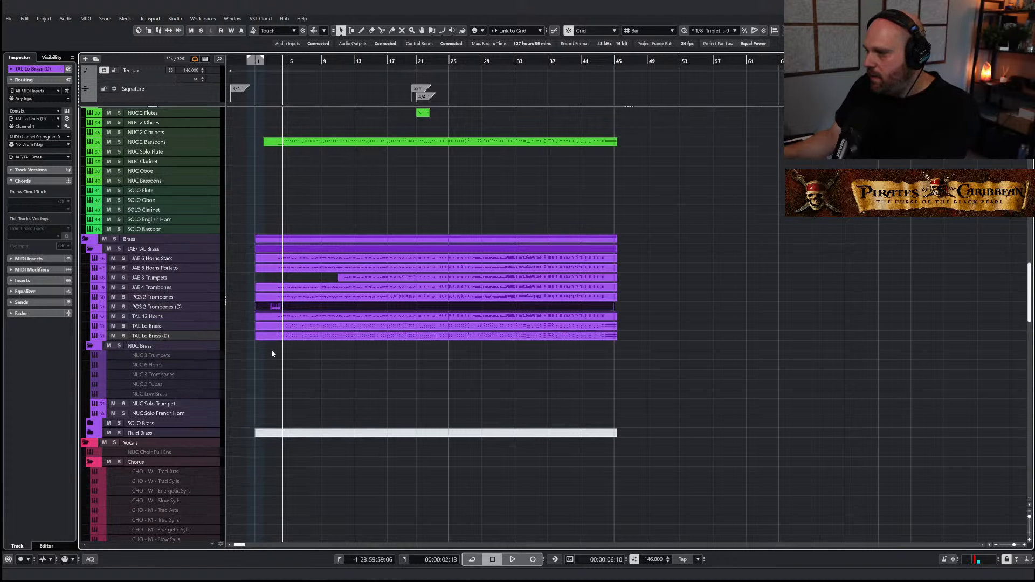
pyautogui.click(290, 339)
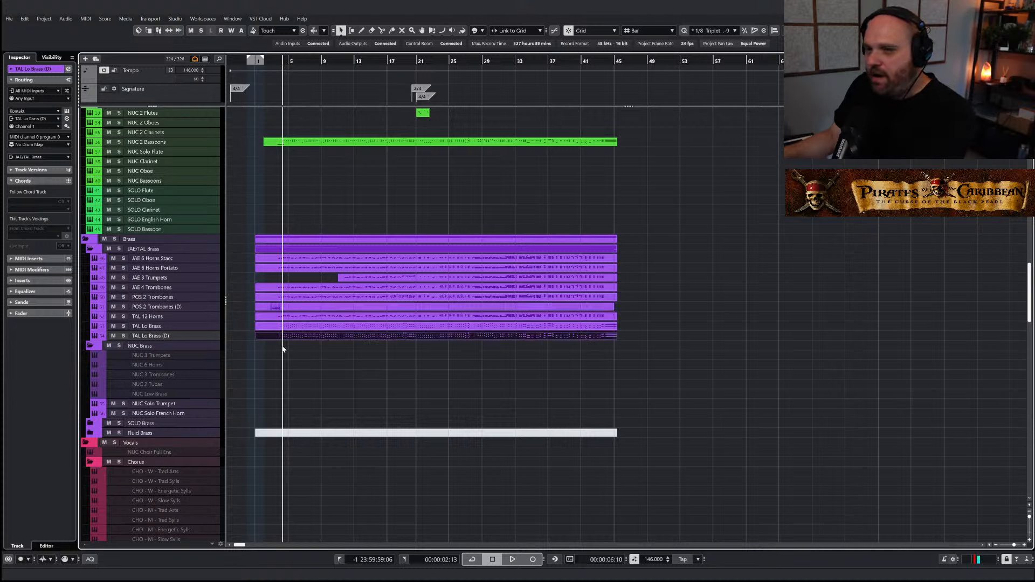
pyautogui.press('Delete')
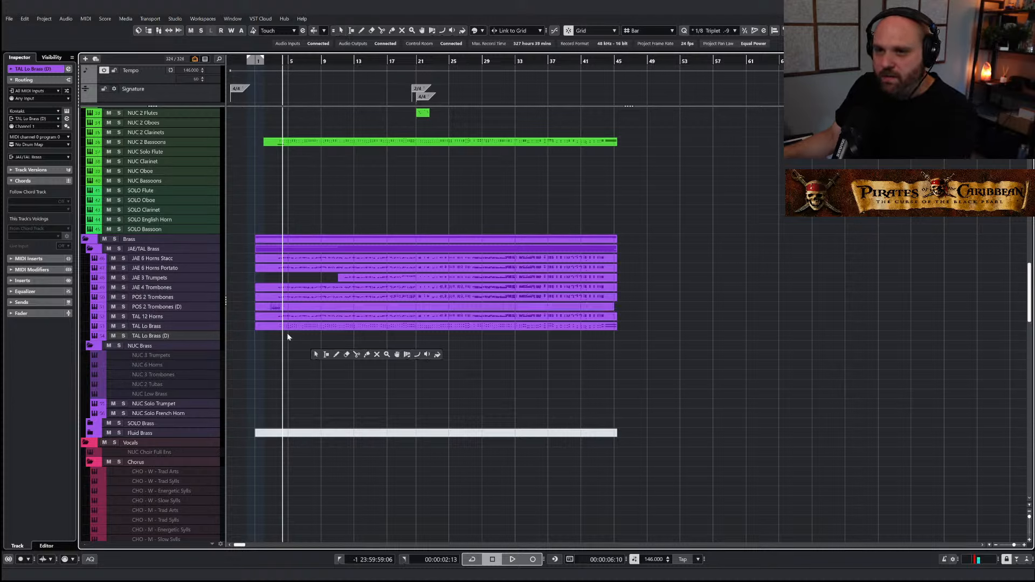
# Copy the POS 2 Trombones (D) part to TAL Lo Brass (D) and set its Talos articulation to Marcato Long
pyautogui.click(277, 310)
pyautogui.moveTo(280, 307); pyautogui.dragTo(282, 339)
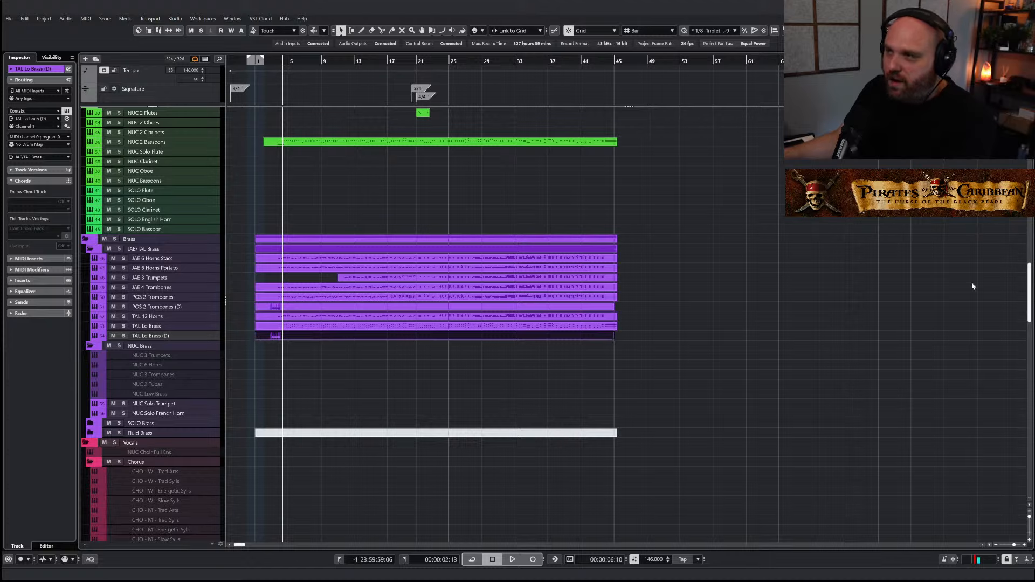
pyautogui.moveTo(1034, 140); pyautogui.dragTo(418, 130)
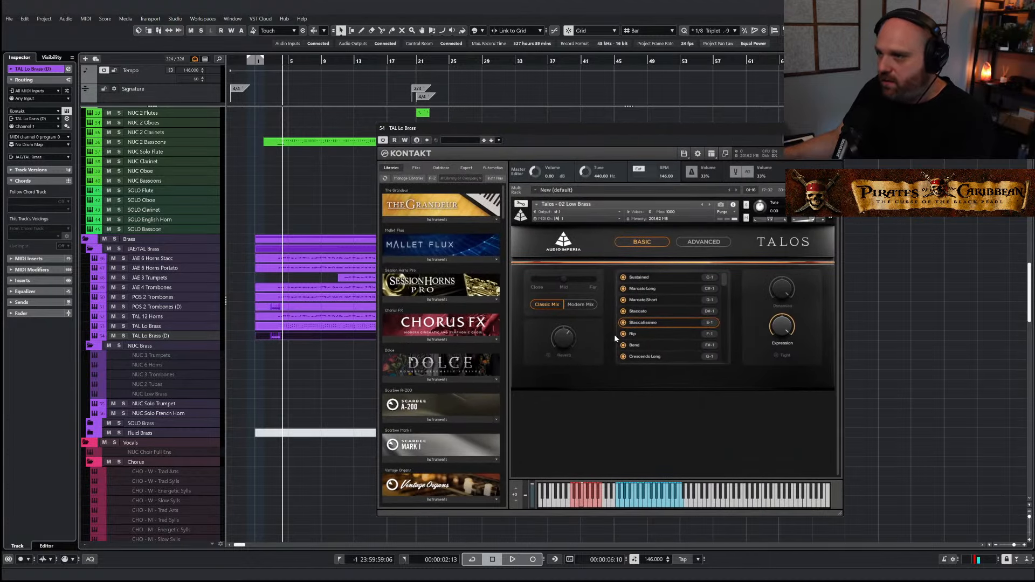
pyautogui.click(648, 290)
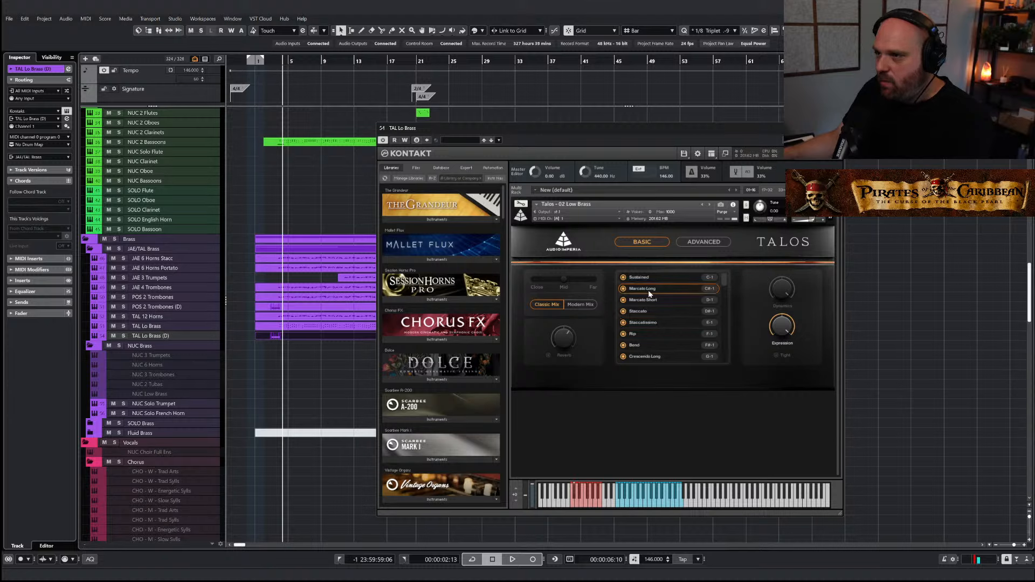
# Solo the TAL Lo Brass (D) track and audition the bar 3 note
pyautogui.click(123, 336)
pyautogui.doubleClick(272, 61)
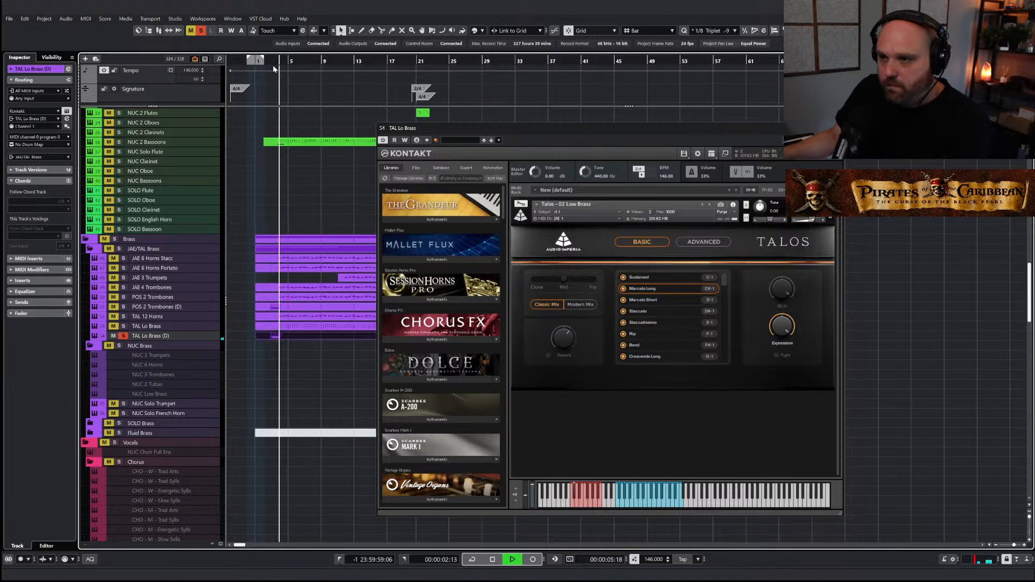
pyautogui.press('space')
# Duplicate the TAL Lo Brass (D) track and set the new copy's Talos articulation to Crescendo Short
pyautogui.rightClick(160, 336)
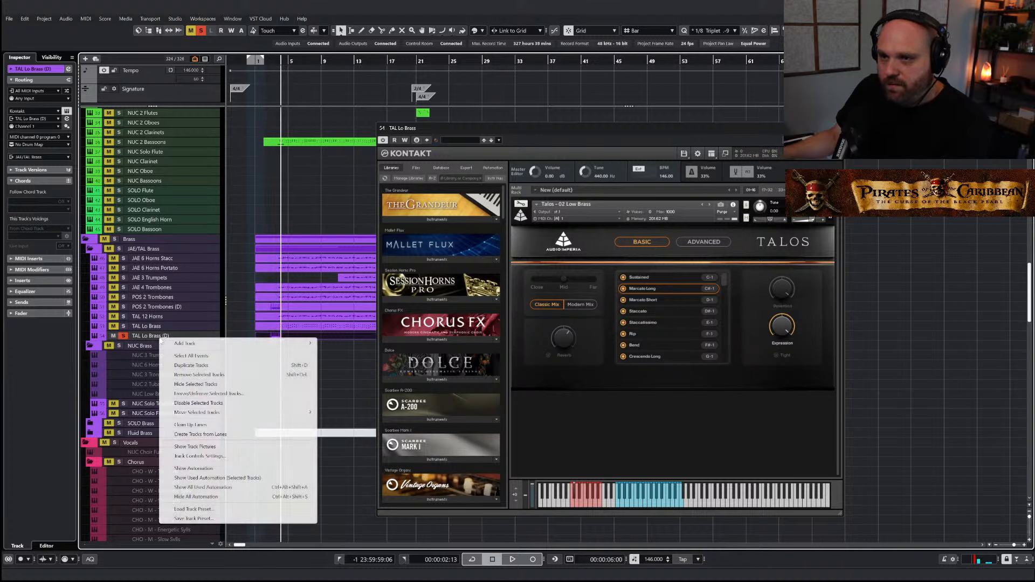
pyautogui.click(232, 365)
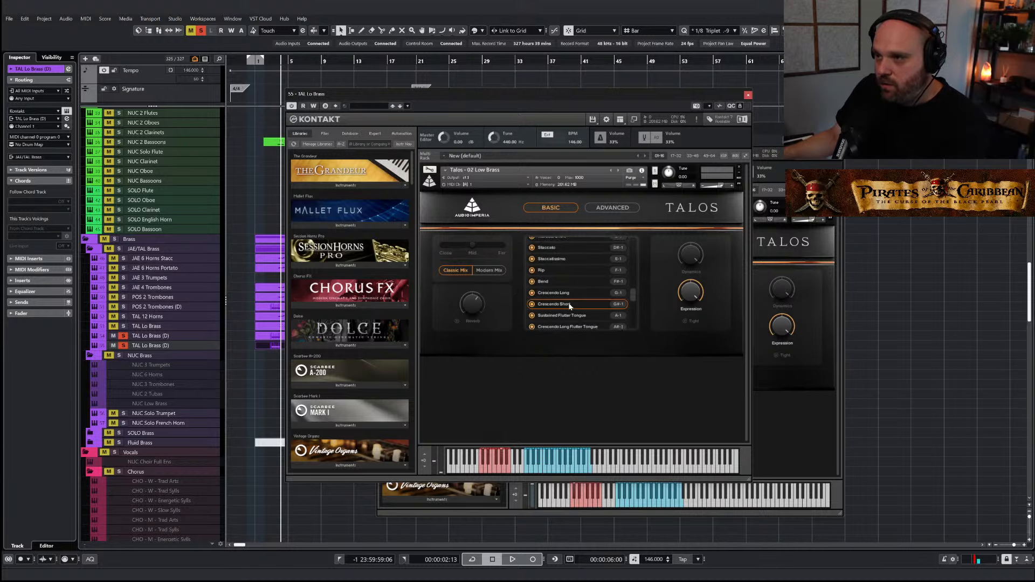
pyautogui.click(748, 95)
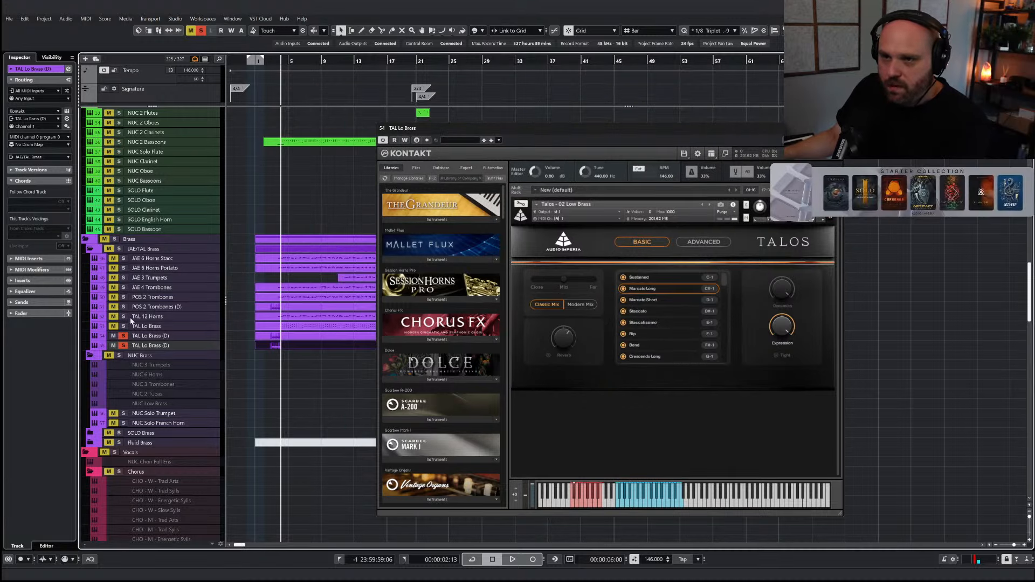
# Audition bar 3 with the Crescendo Short copy soloed alone and with both TAL Lo Brass copies soloed together
pyautogui.click(123, 345)
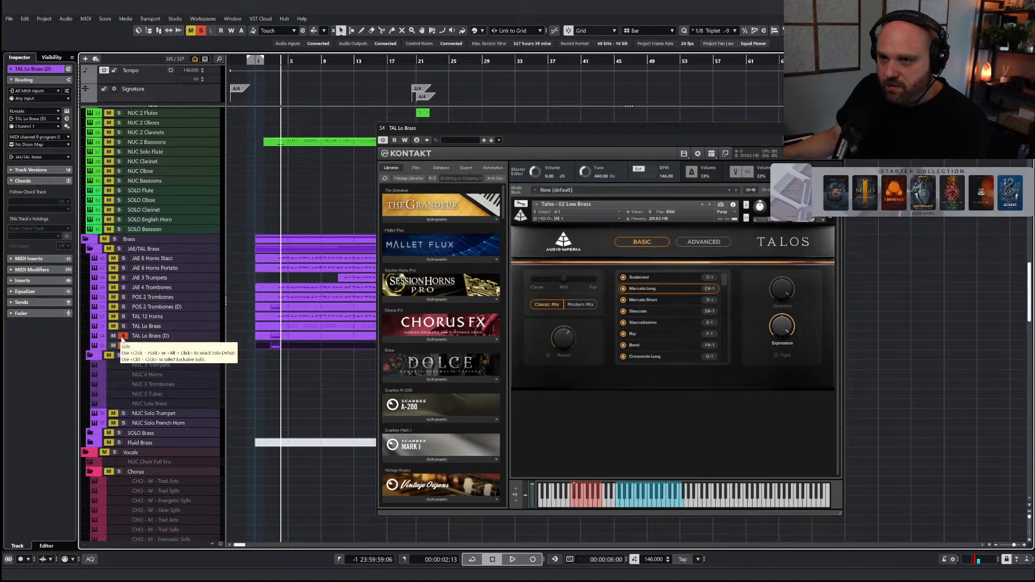
pyautogui.click(270, 67)
pyautogui.press('space')
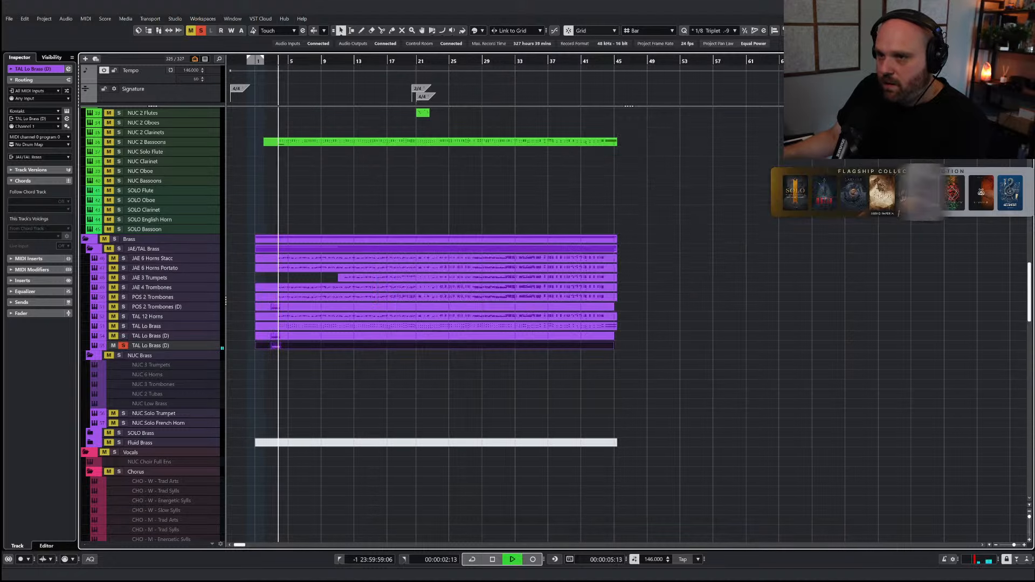
pyautogui.press('space')
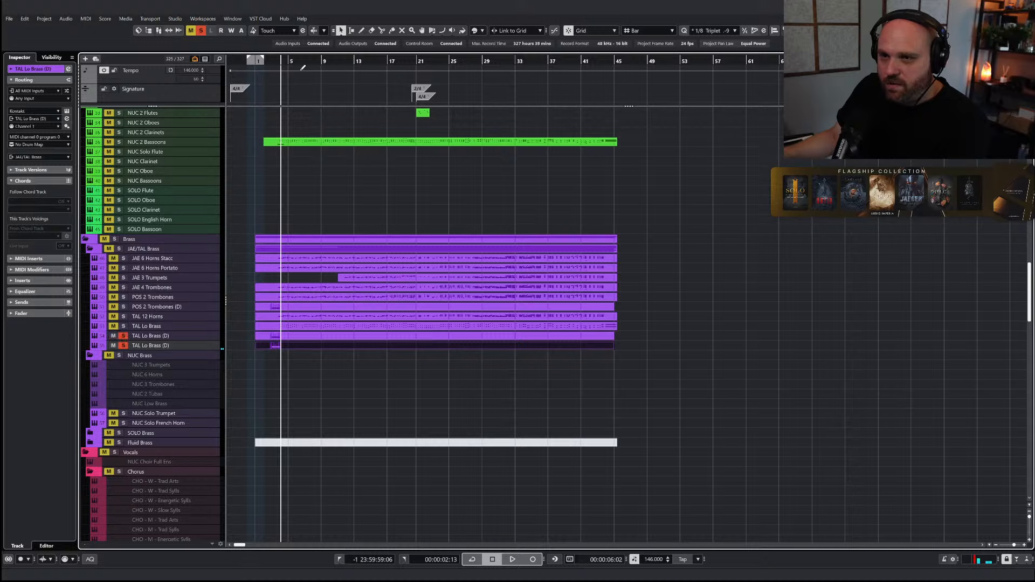
pyautogui.click(272, 64)
pyautogui.press('space')
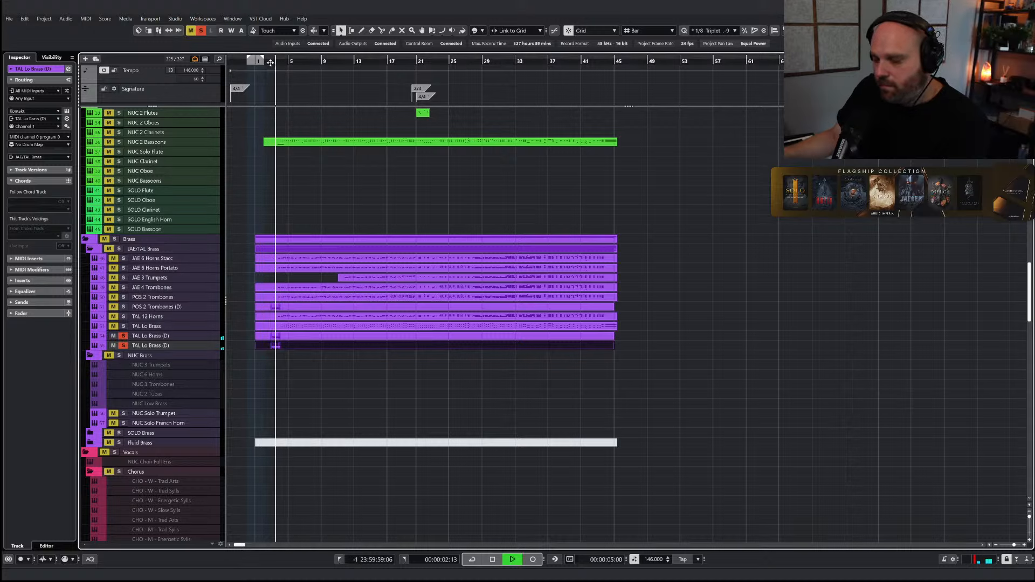
pyautogui.press('space')
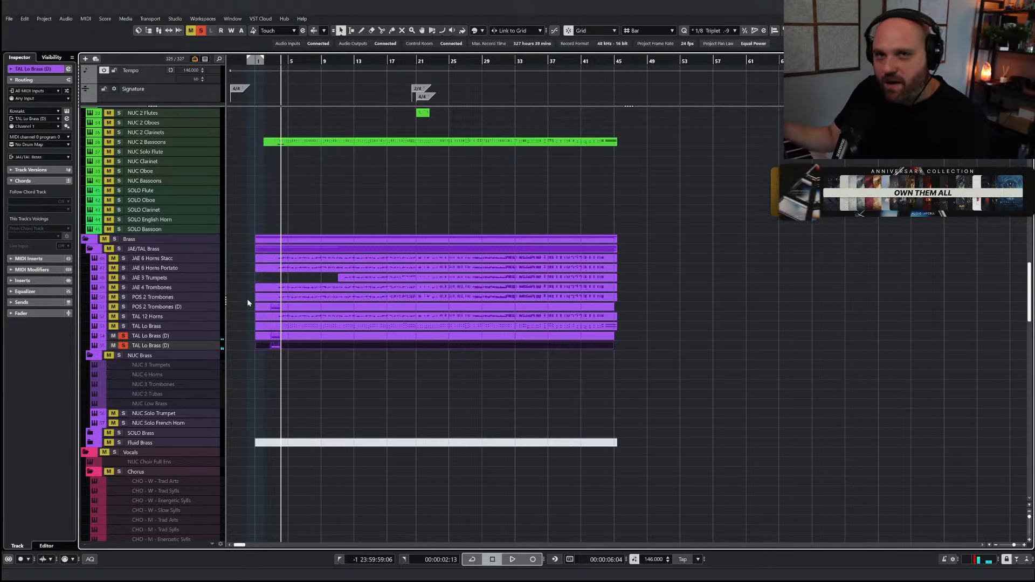
# Unsolo both TAL Lo Brass copies and play the full arrangement around bar 3
pyautogui.click(124, 345)
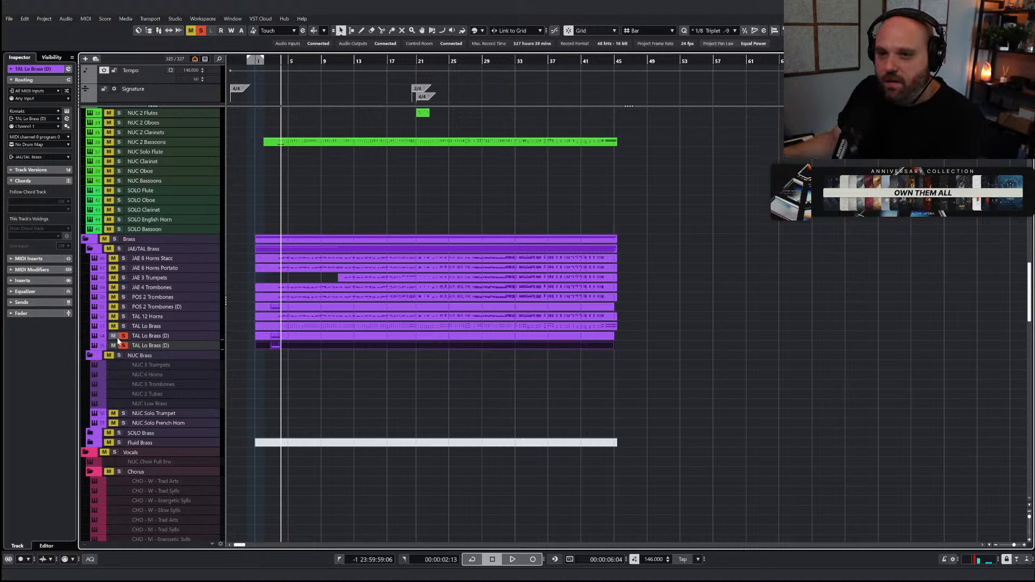
pyautogui.click(124, 345)
pyautogui.press('space')
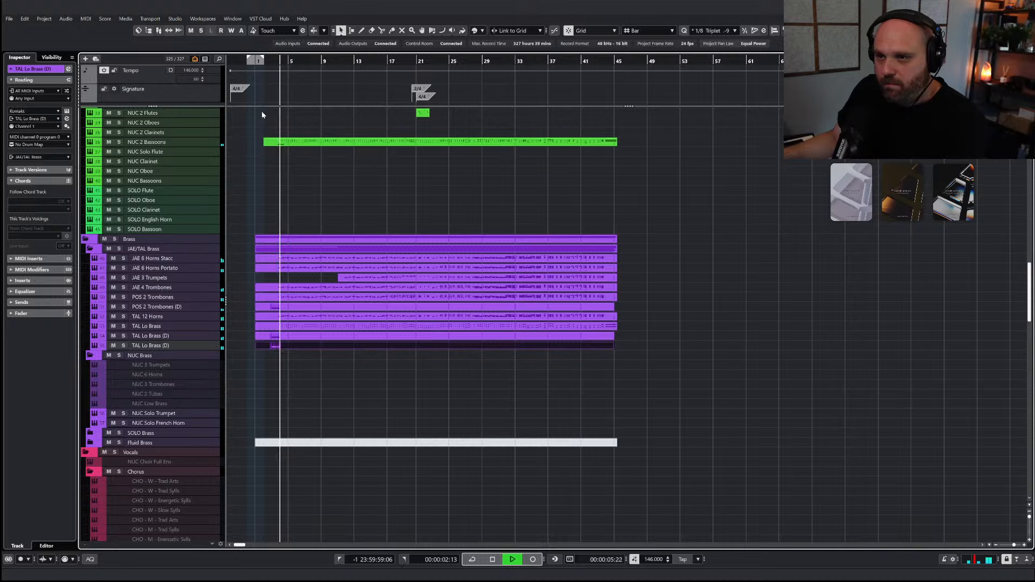
pyautogui.click(266, 340)
pyautogui.press('space')
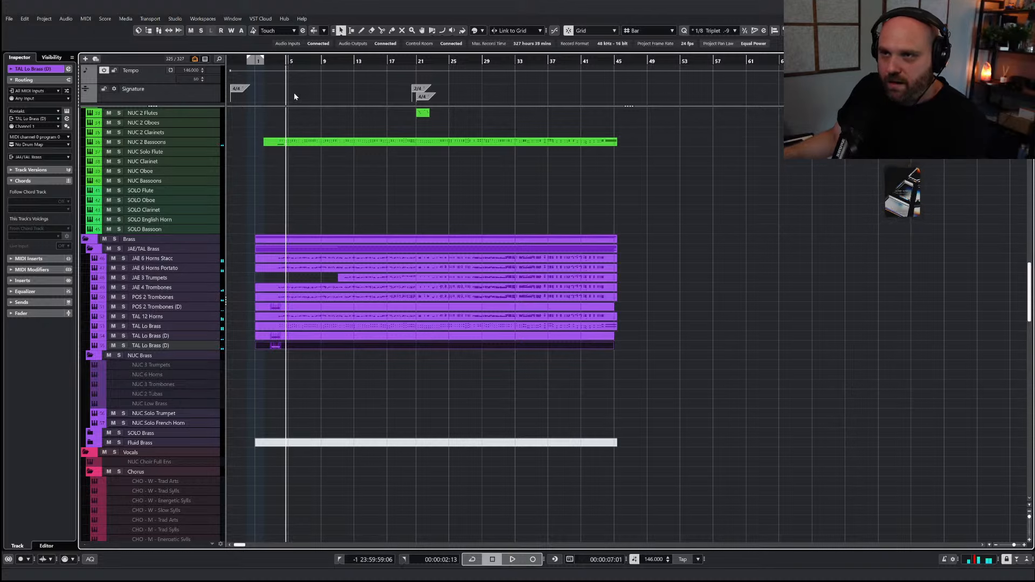
# Replay the full arrangement from bar 2 into bar 3 and stop
pyautogui.press('space')
pyautogui.press('h')
pyautogui.press('h')
pyautogui.press('h')
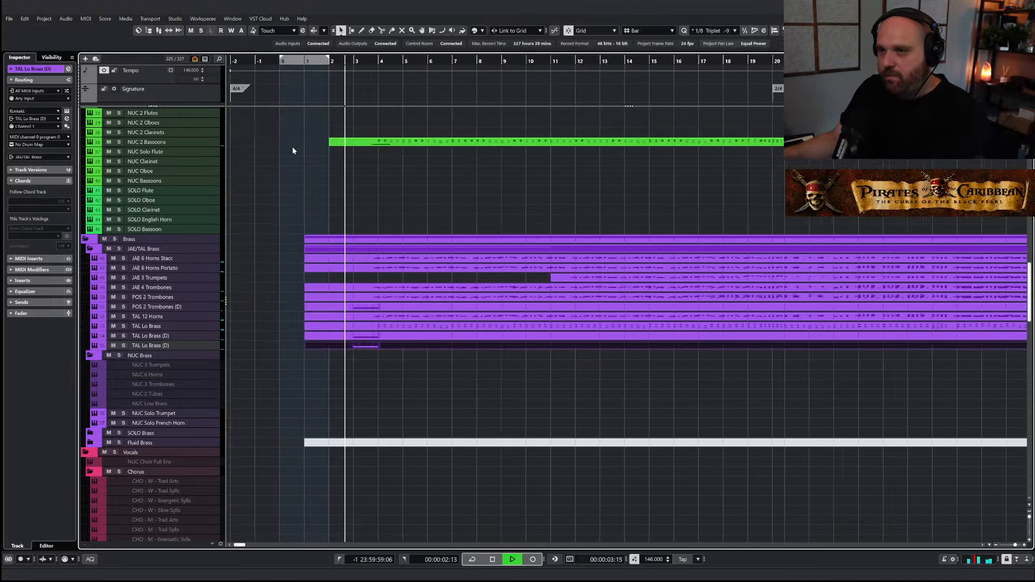
pyautogui.press('space')
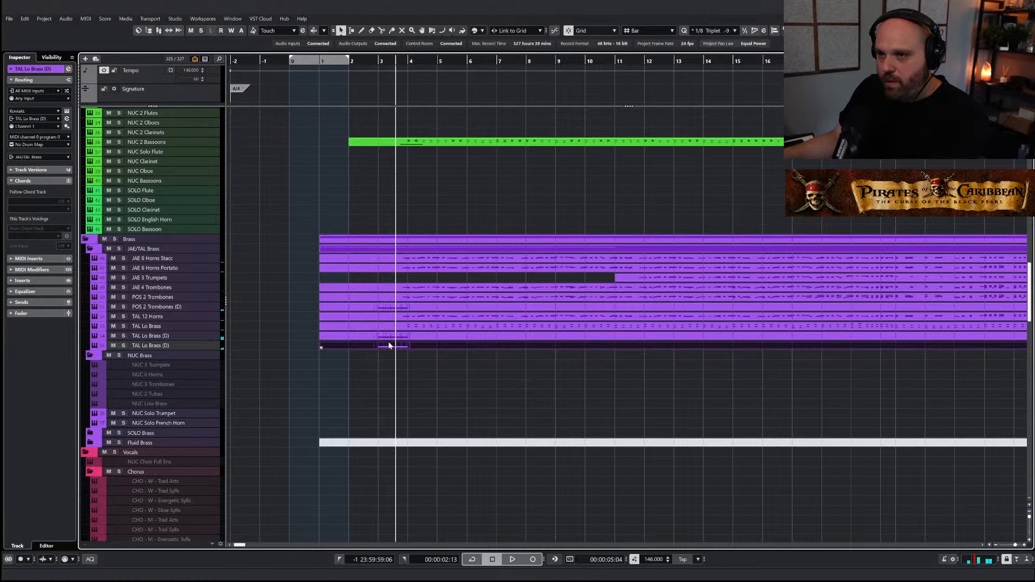
# Check the Transpose/Range settings in Talos for the TAL Lo Brass (D) copy using Crescendo Short against its bar 3 note
pyautogui.hotkey('ctrl', 'e')
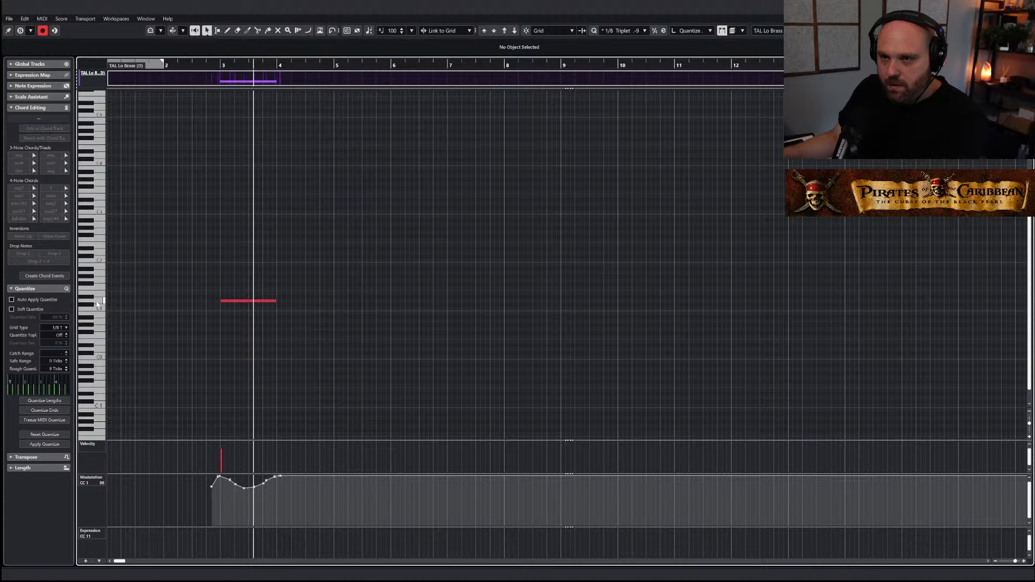
pyautogui.moveTo(219, 267); pyautogui.dragTo(303, 313)
pyautogui.press('e')
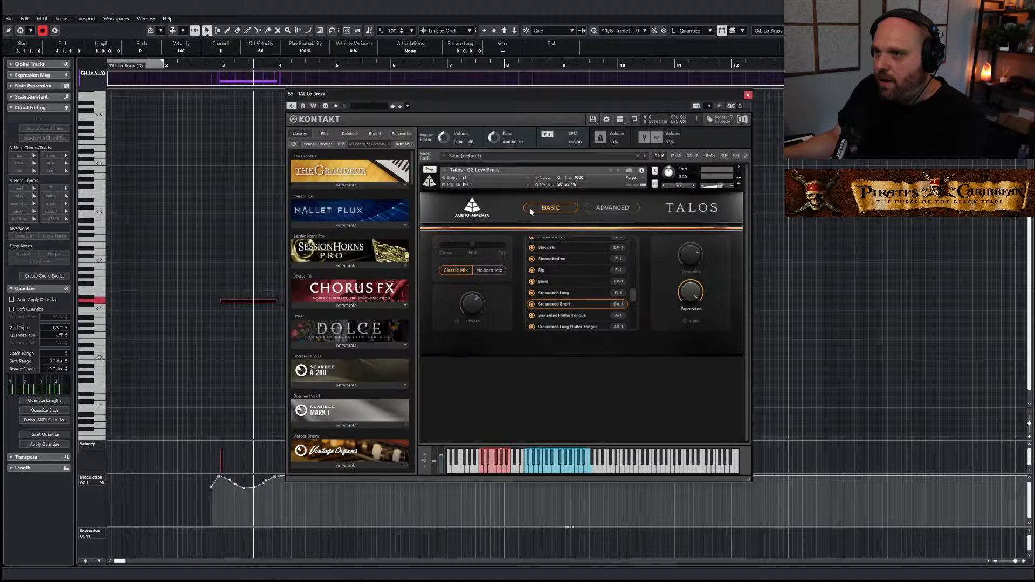
pyautogui.click(626, 210)
pyautogui.click(686, 293)
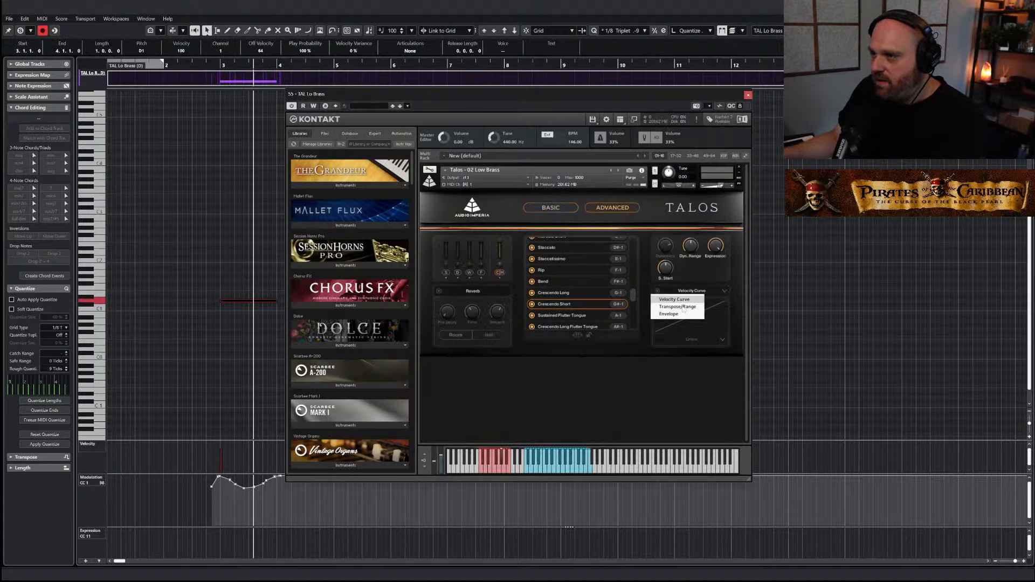
pyautogui.click(684, 315)
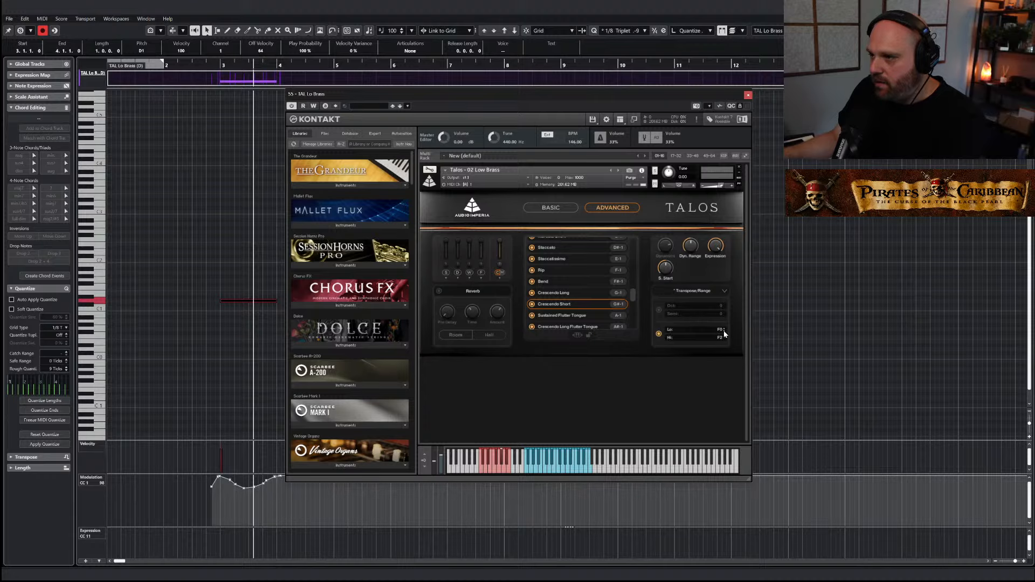
pyautogui.click(748, 95)
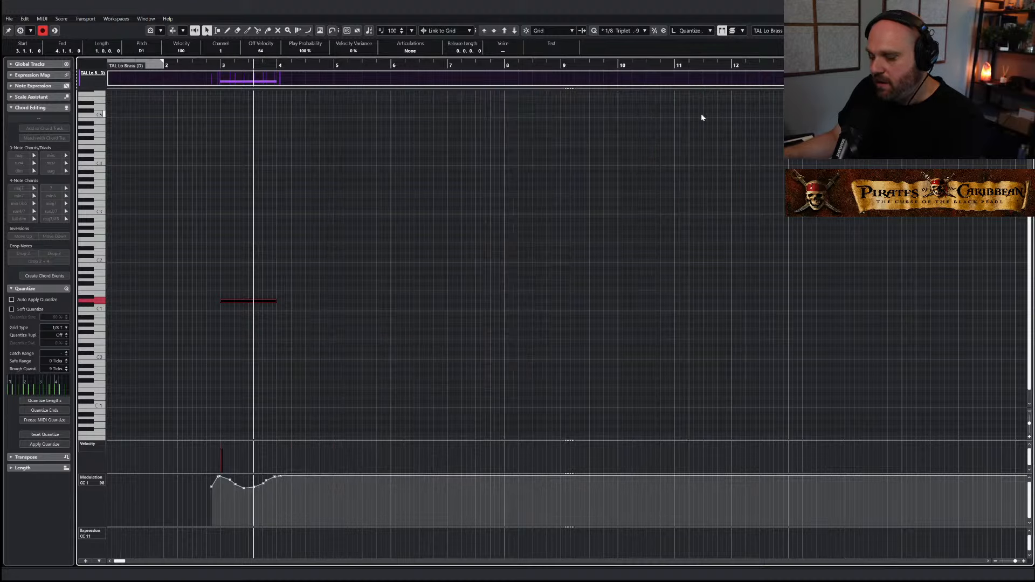
# Check the Transpose/Range settings in Talos for the TAL Lo Brass (D) copy using Marcato Long
pyautogui.hotkey('ctrl', 'w')
pyautogui.press('e')
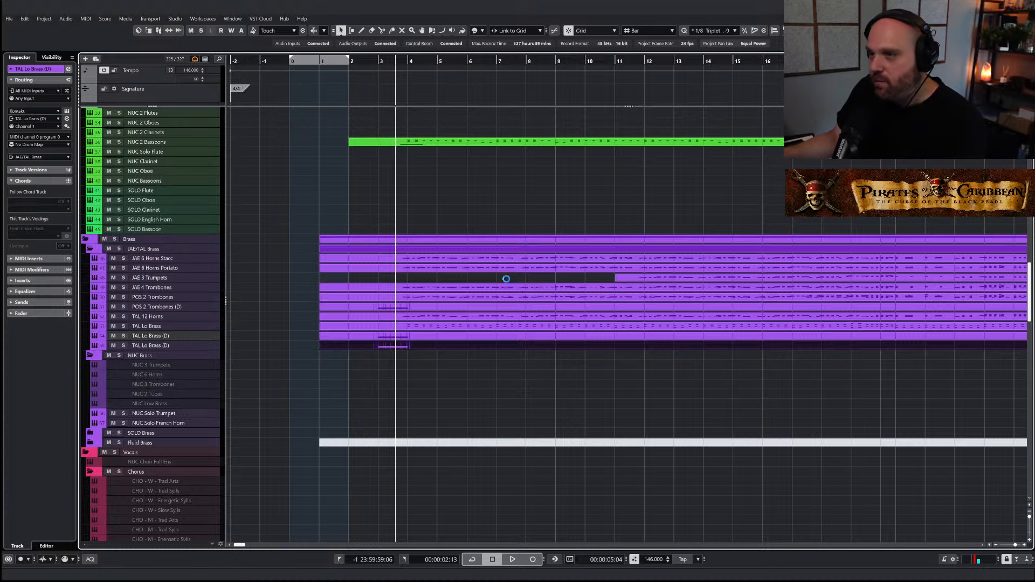
pyautogui.click(570, 206)
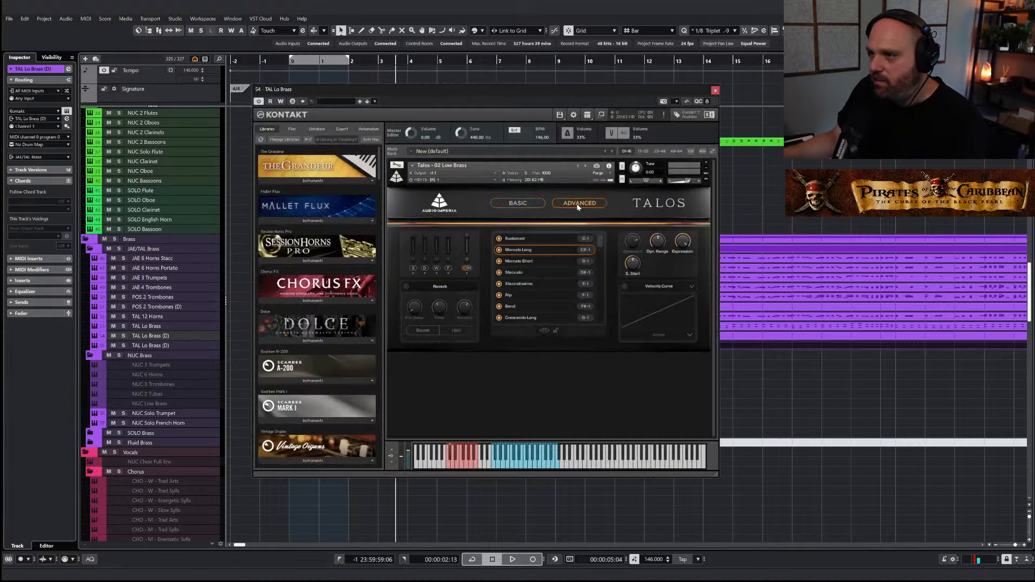
pyautogui.click(665, 288)
pyautogui.click(644, 313)
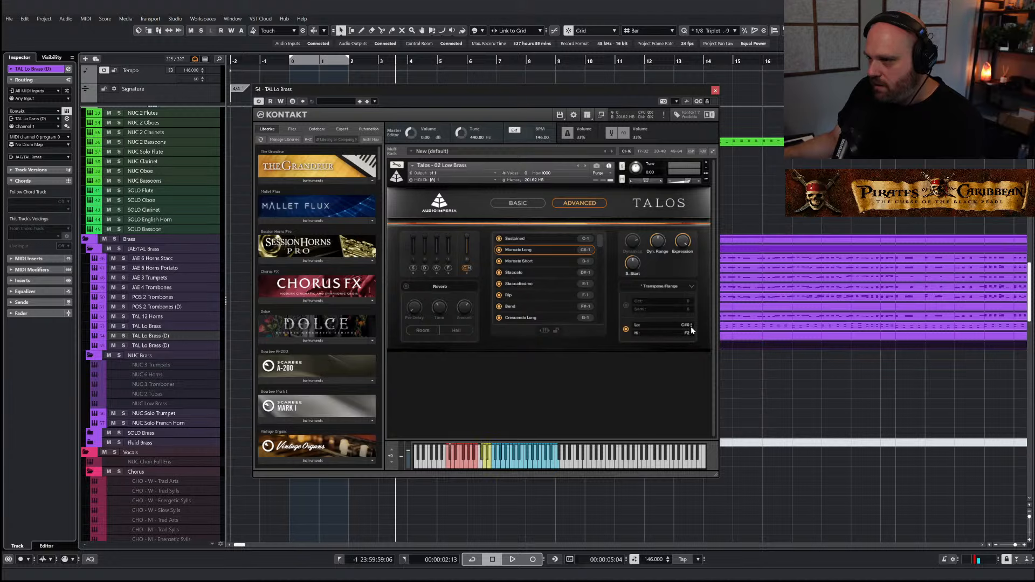
pyautogui.click(715, 90)
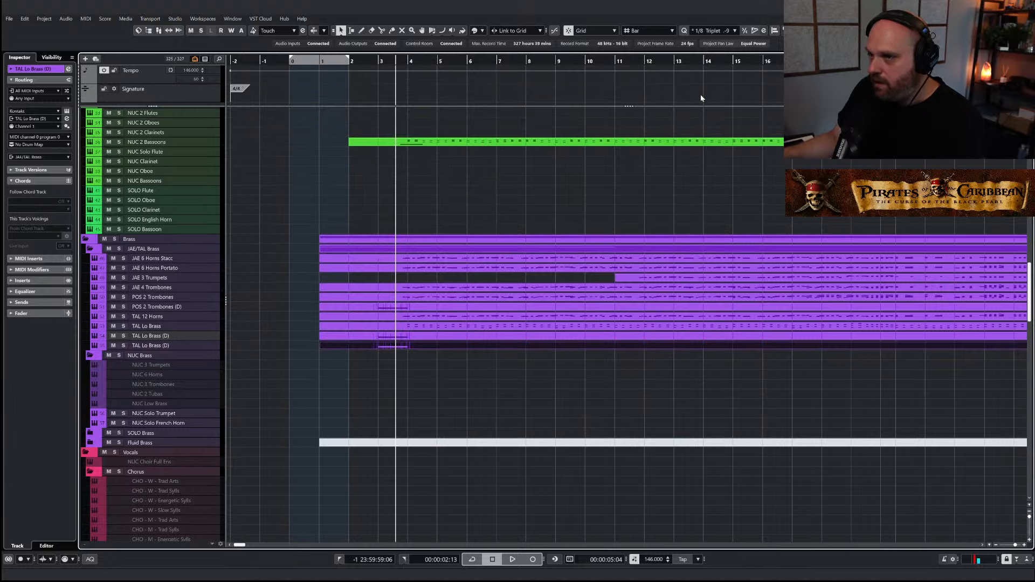
# Solo both TAL Lo Brass (D) copies and play bar 3 into bar 4
pyautogui.click(123, 336)
pyautogui.click(378, 61)
pyautogui.press('space')
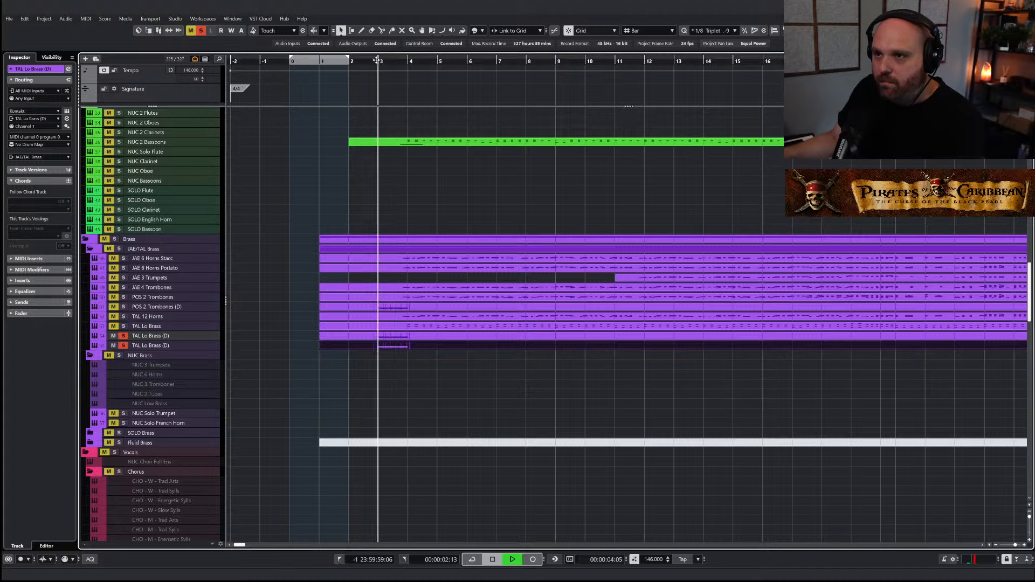
pyautogui.press('space')
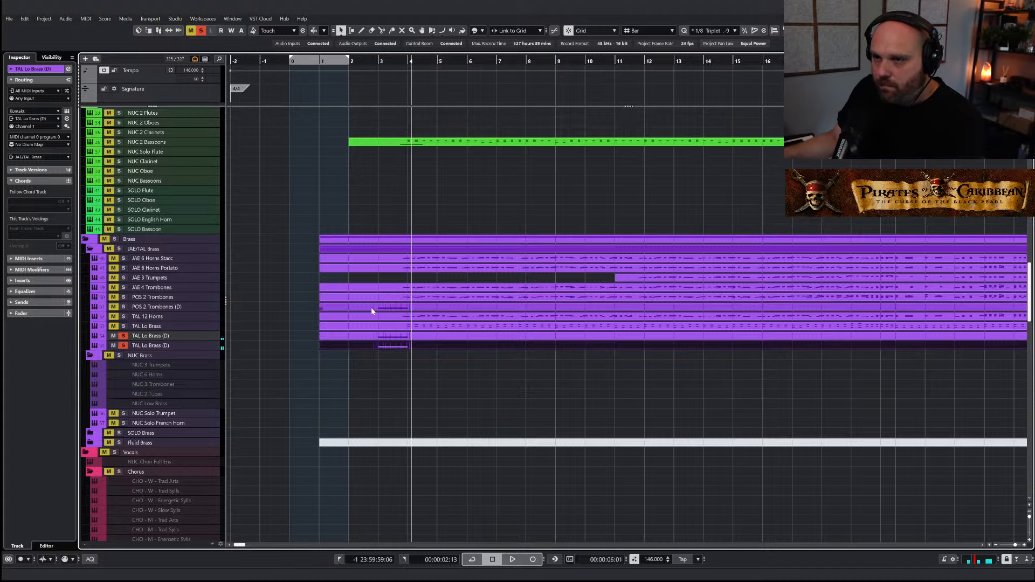
# Transpose the bar 3 note of the TAL Lo Brass (D) Crescendo Short copy down one octave and audition both soloed copies
pyautogui.doubleClick(405, 346)
pyautogui.moveTo(368, 332); pyautogui.dragTo(209, 248)
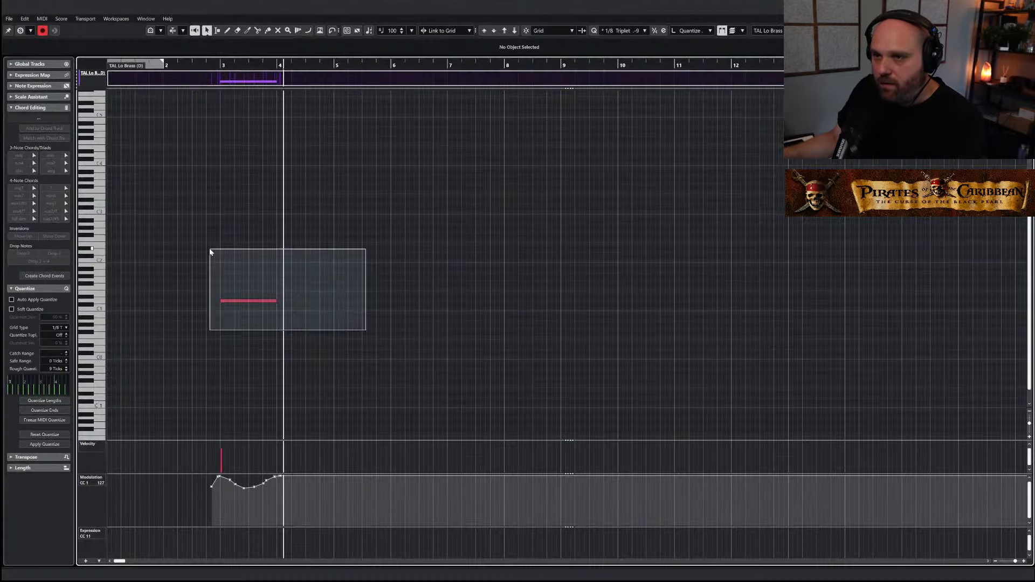
pyautogui.click(514, 31)
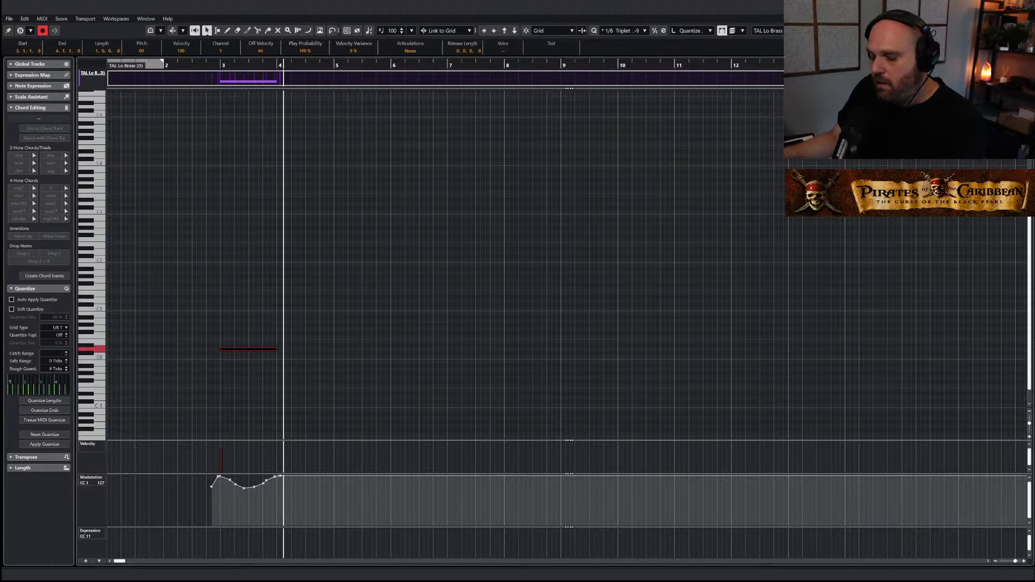
pyautogui.press('Escape')
pyautogui.click(378, 63)
pyautogui.press('space')
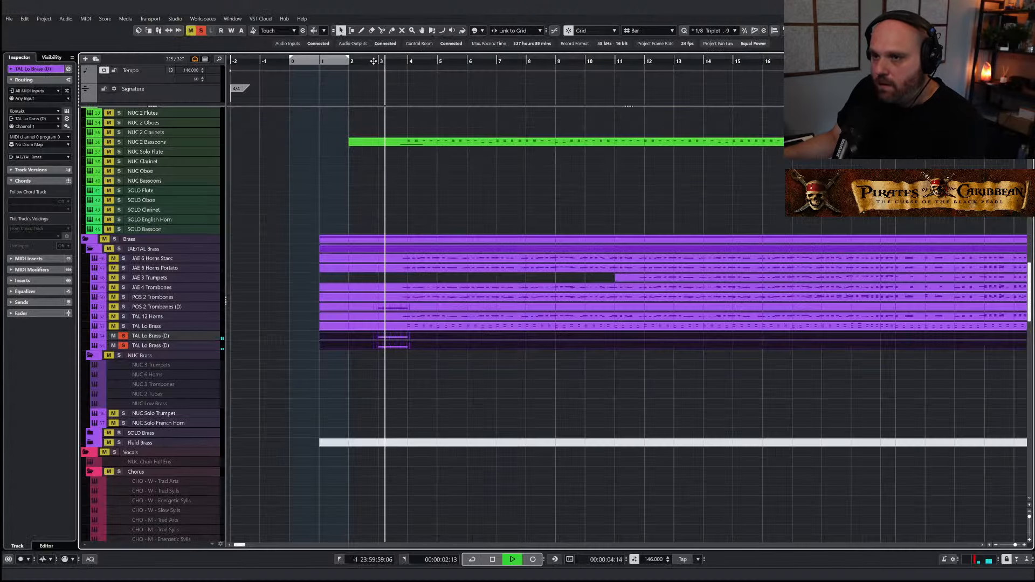
pyautogui.press('space')
# Lower the mixer level of the TAL Lo Brass (D) Marcato Long copy and save the project
pyautogui.click(392, 359)
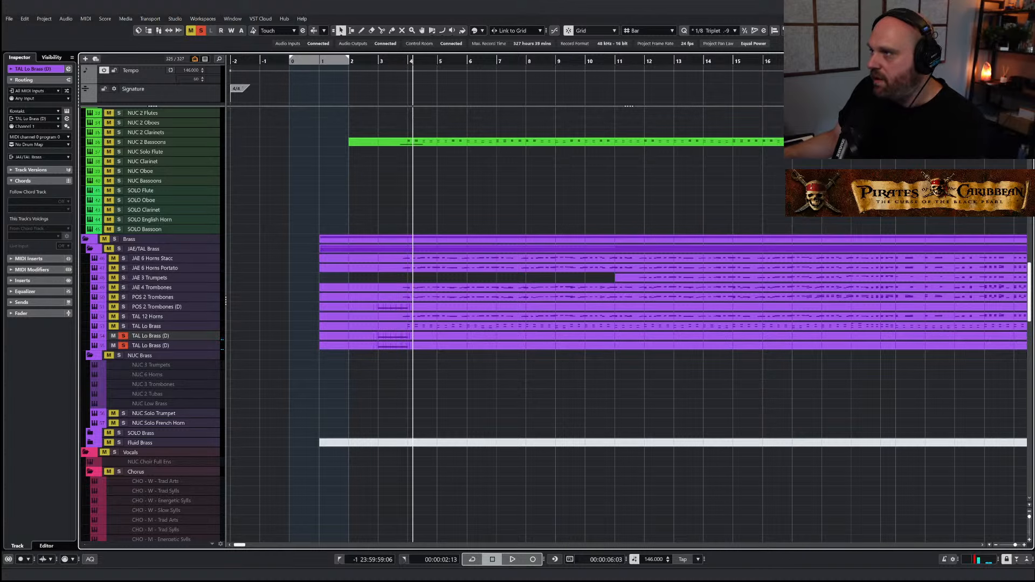
pyautogui.hotkey('alt', 'F3')
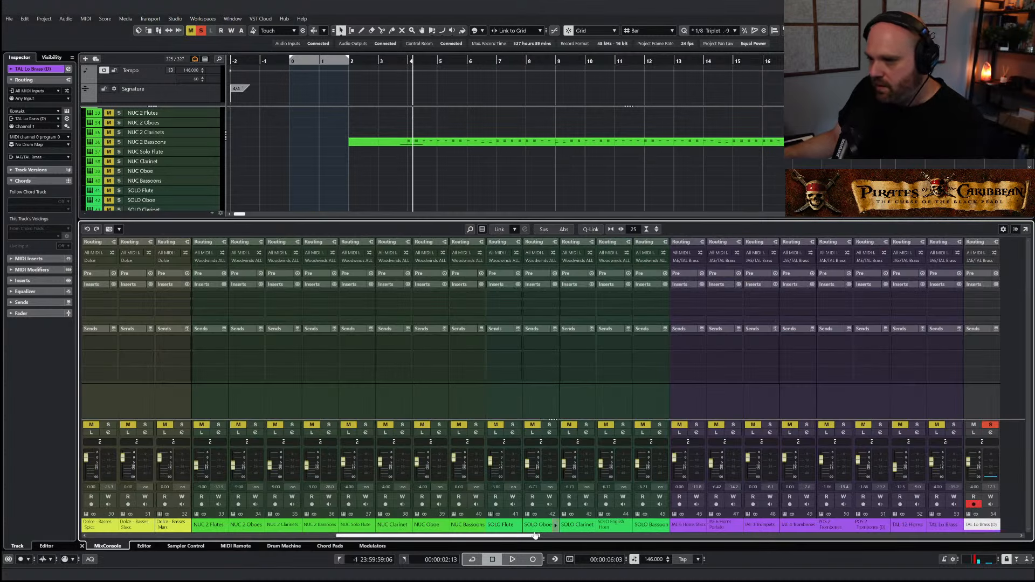
pyautogui.moveTo(535, 535); pyautogui.dragTo(569, 536)
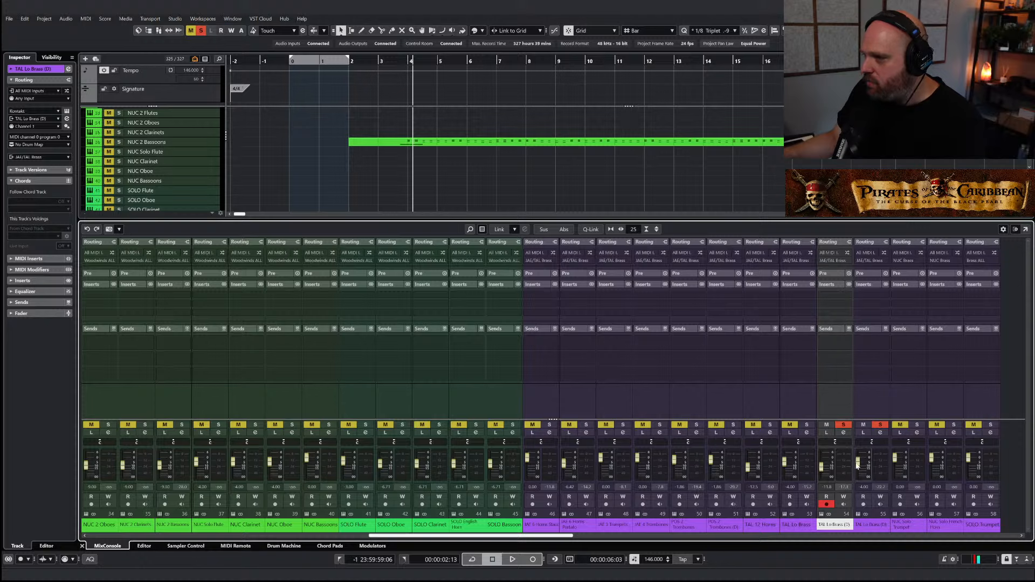
pyautogui.hotkey('ctrl', 's')
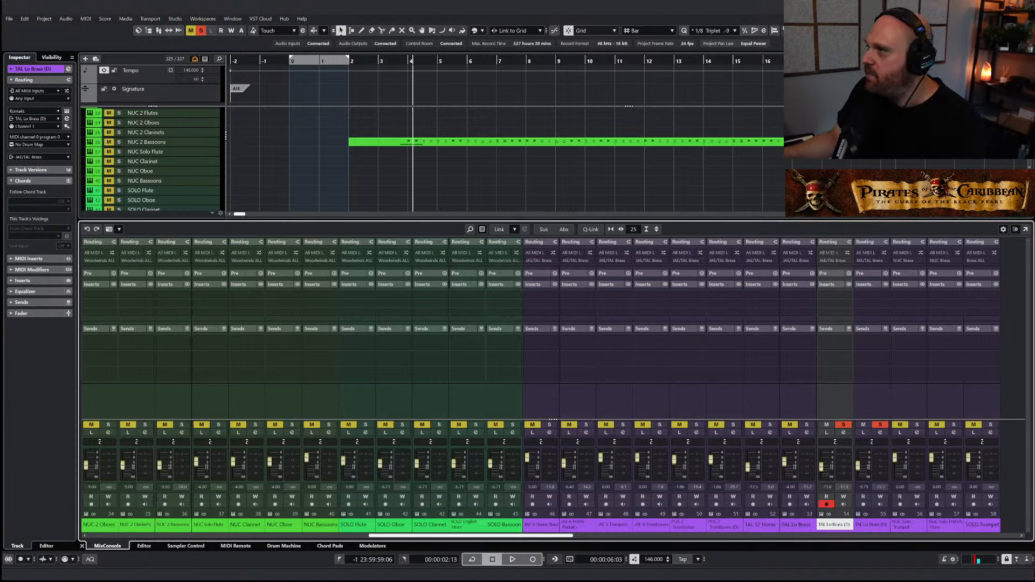
pyautogui.hotkey('ctrl', 'alt', 'b')
# Clear the brass solos, solo the Dolce strings folder, and play the opening from bar 1 to bar 4
pyautogui.rightClick(354, 211)
pyautogui.scroll(15, 353, 210)
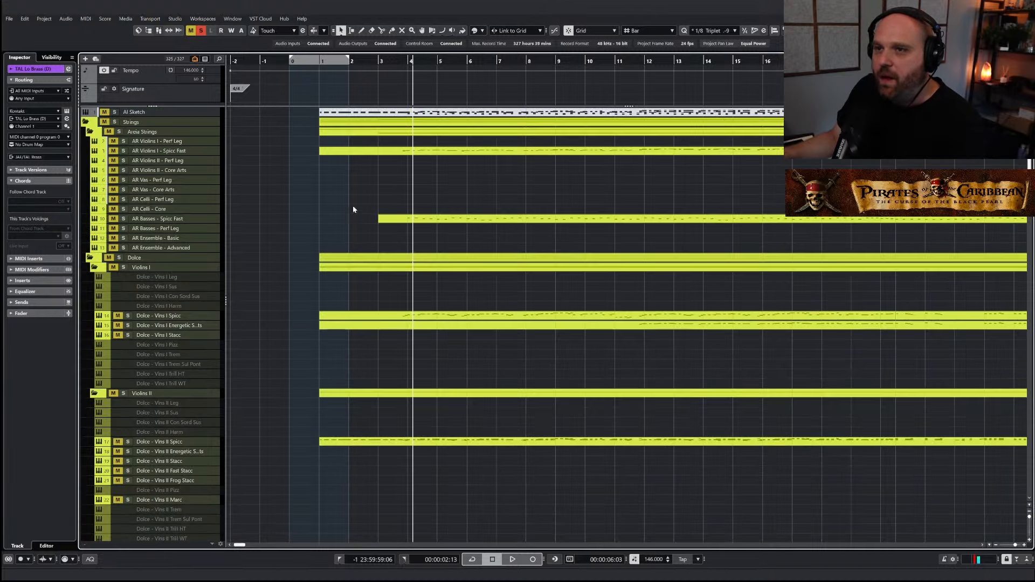
pyautogui.click(191, 30)
pyautogui.click(201, 30)
pyautogui.click(118, 258)
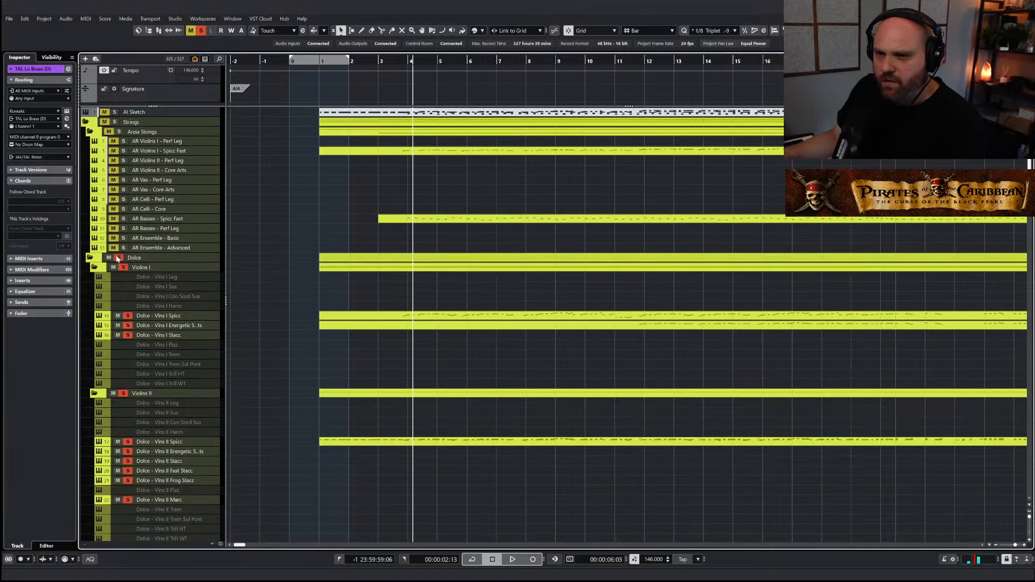
pyautogui.click(320, 61)
pyautogui.press('space')
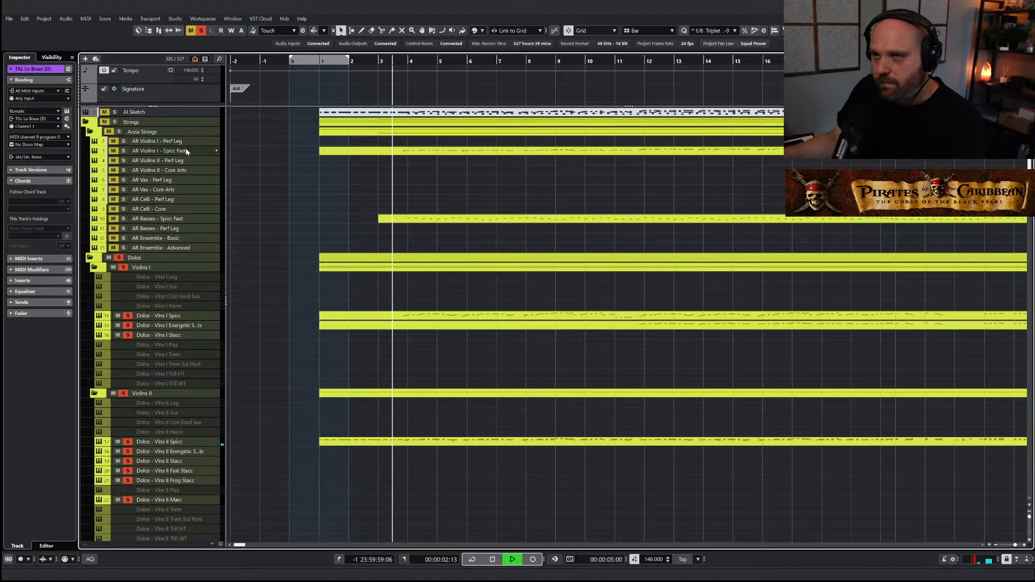
pyautogui.press('space')
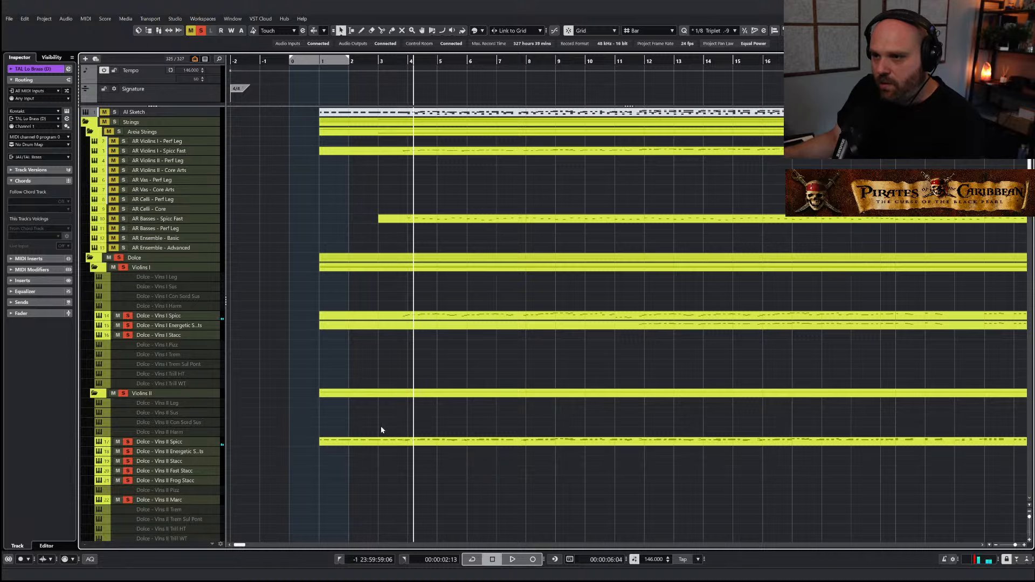
# Copy the opening repeated notes in bars 1–3 of Dolce - Vlns II Spicc and place the playhead at bar 1
pyautogui.doubleClick(370, 445)
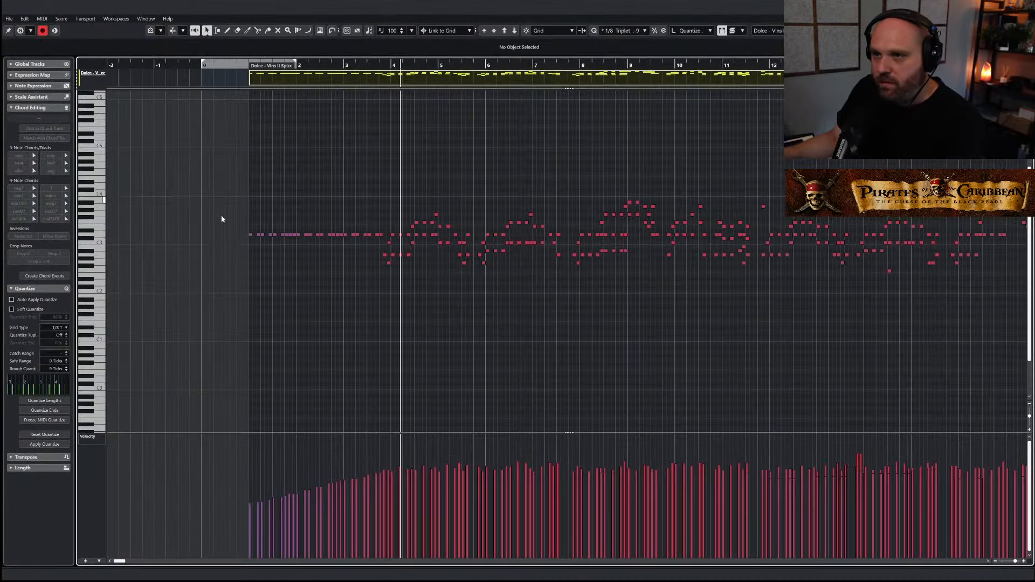
pyautogui.moveTo(221, 217); pyautogui.dragTo(381, 253)
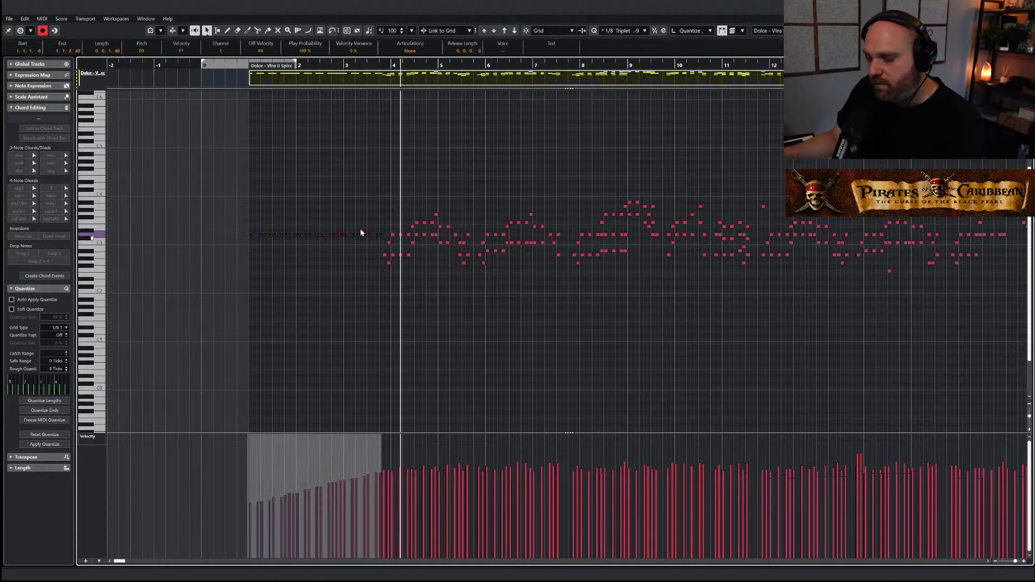
pyautogui.click(247, 64)
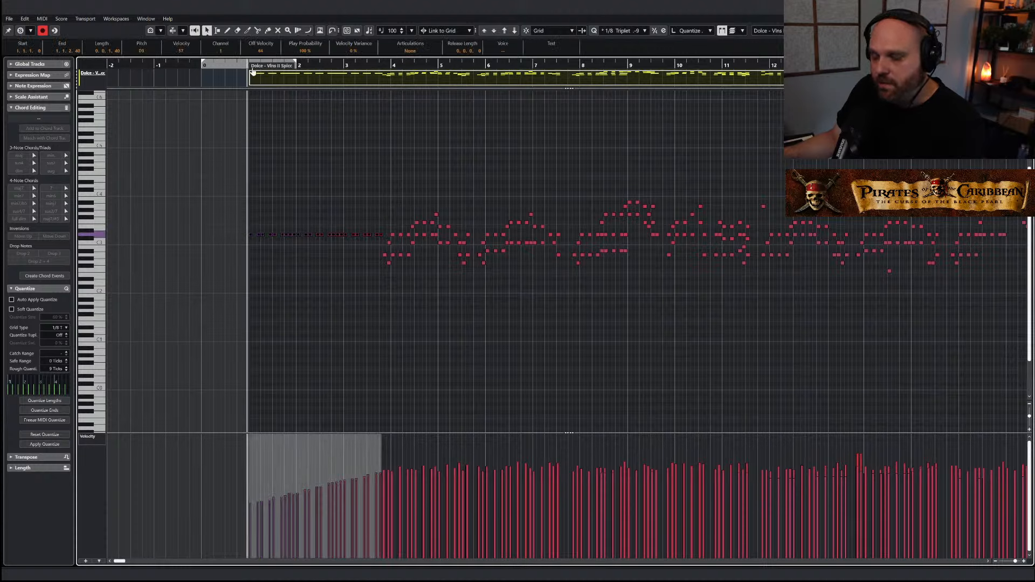
pyautogui.press('Return')
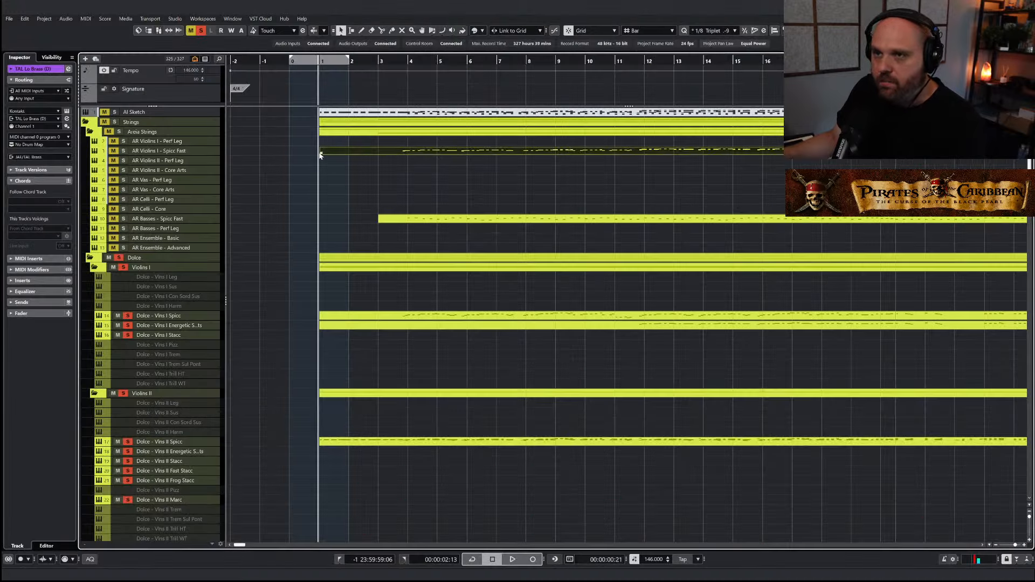
# Extend the AR Violins I - Spicc Fast part back to bar 0 and erase its muted repeated notes in bars 1–3
pyautogui.moveTo(320, 152); pyautogui.dragTo(291, 153)
pyautogui.doubleClick(328, 154)
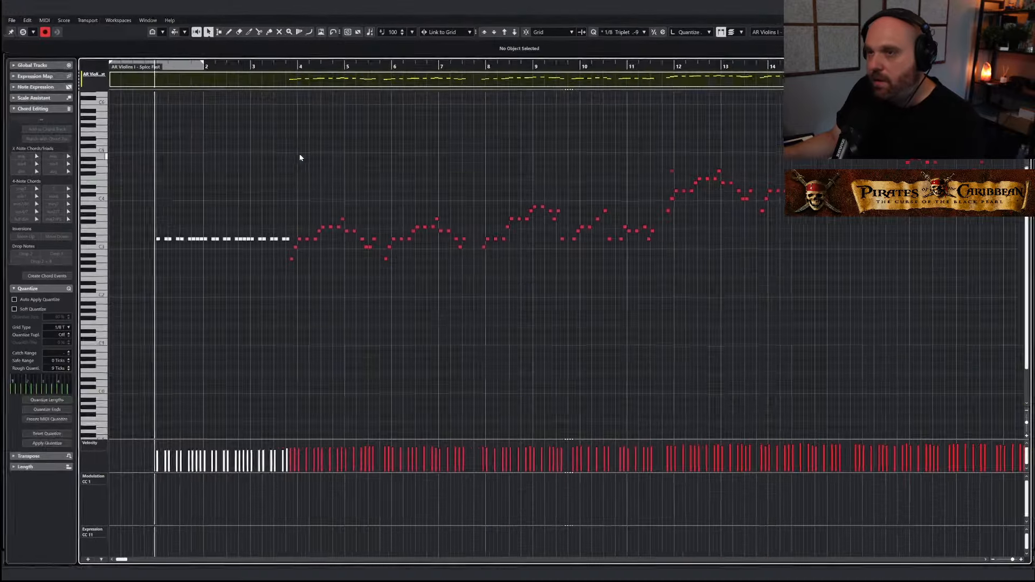
pyautogui.press('7')
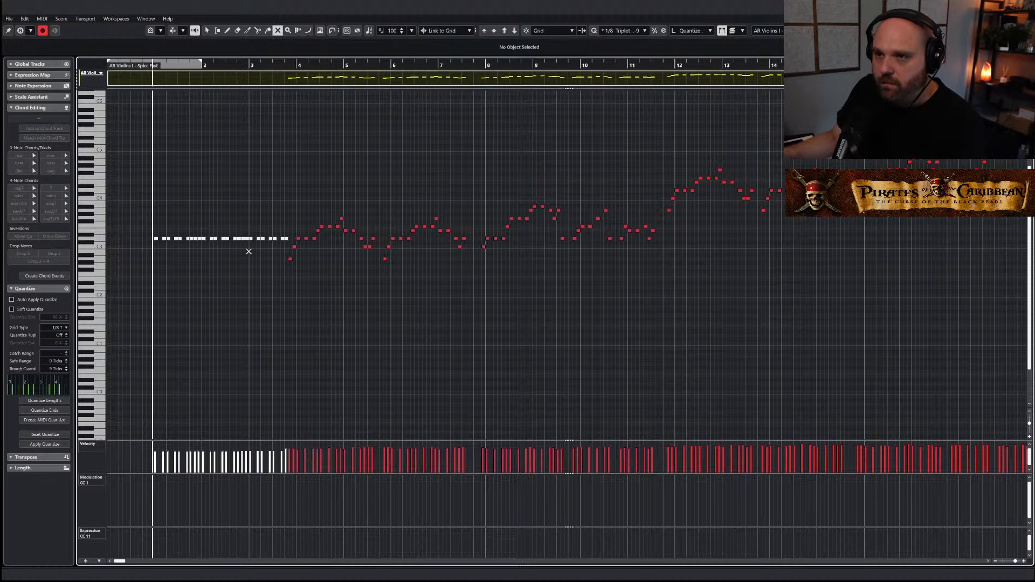
pyautogui.moveTo(155, 225); pyautogui.dragTo(284, 266)
# Paste the copied repeated notes at bar 1 of AR Violins I - Spicc Fast and audition them with the editor soloed
pyautogui.press('1')
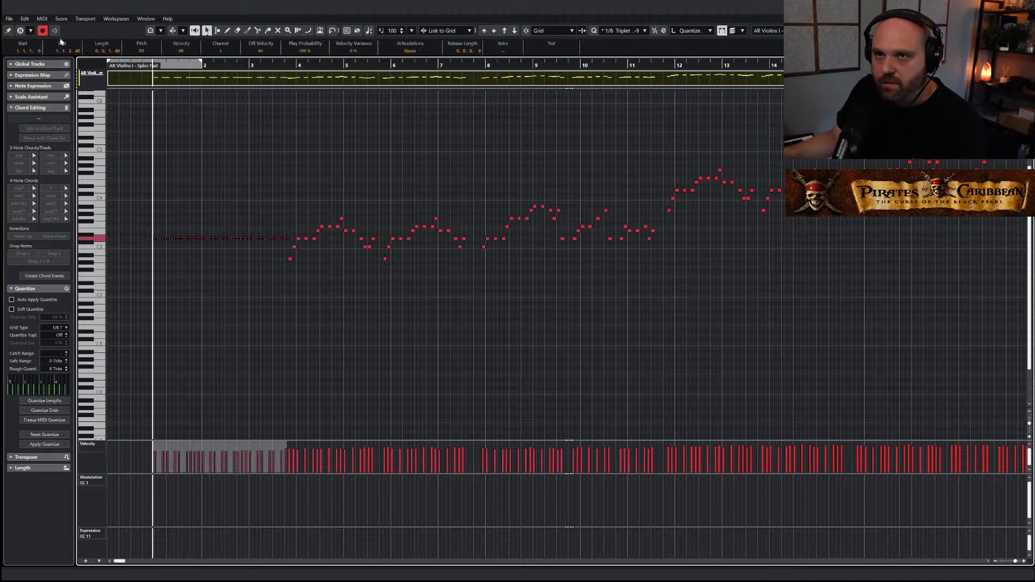
pyautogui.click(23, 33)
pyautogui.press('space')
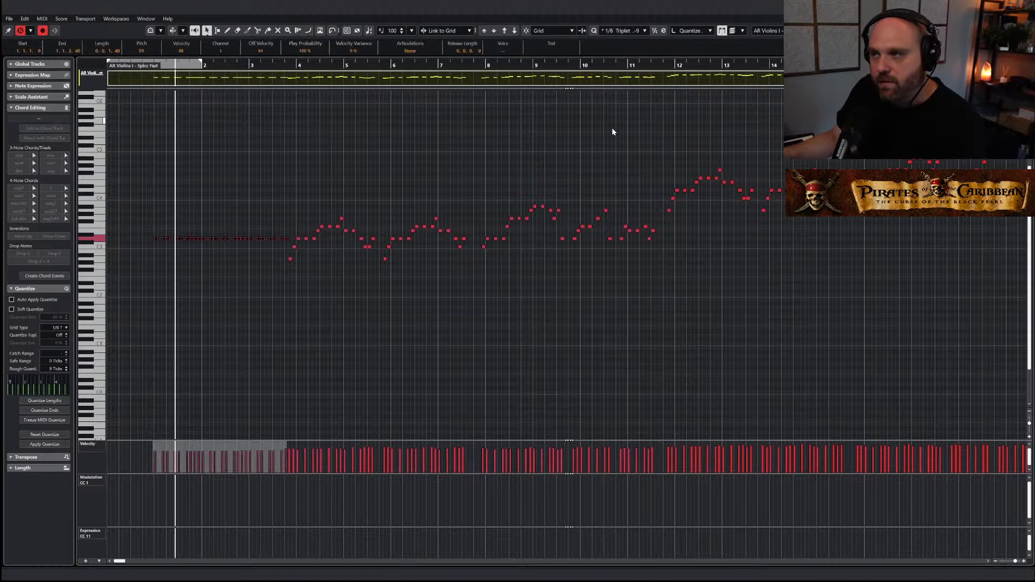
pyautogui.press('Escape')
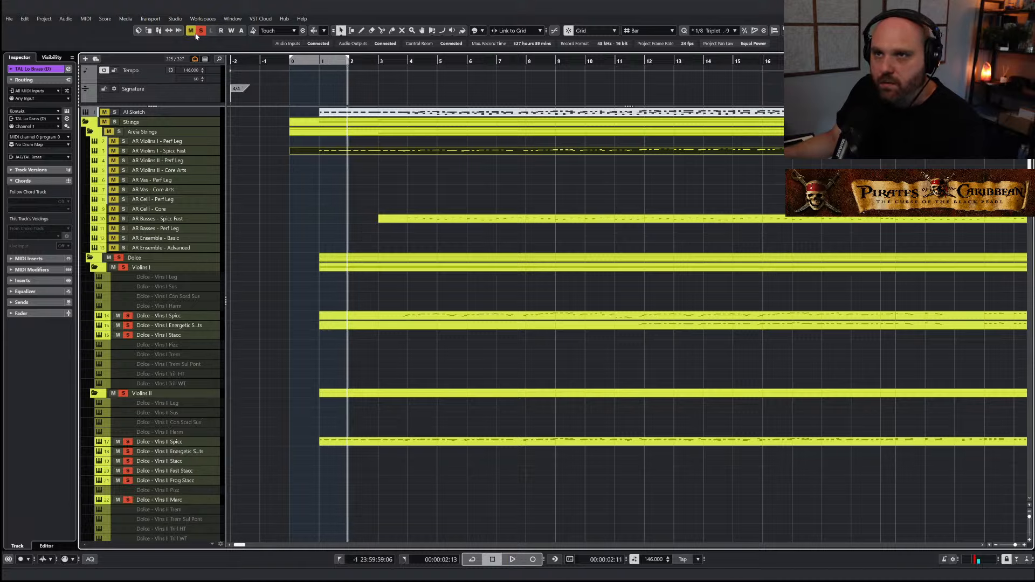
# Clear the Dolce solo, solo only AR Violins I - Spicc Fast, and play its opening
pyautogui.click(200, 31)
pyautogui.click(123, 150)
pyautogui.press('space')
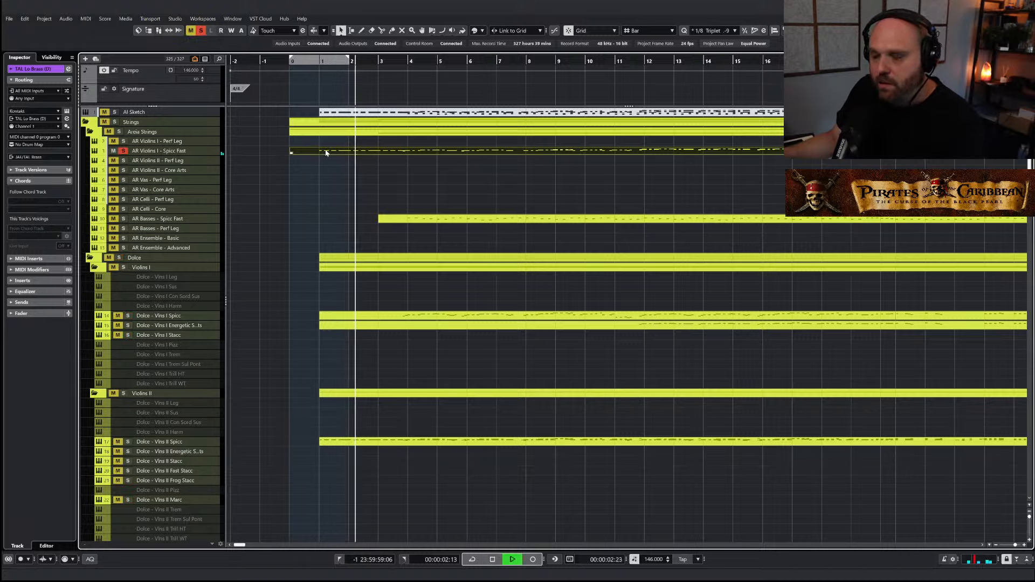
# Lower the velocities of the AR Violins I - Spicc Fast repeated notes in bars 1–3 and tilt them into a rising crescendo
pyautogui.doubleClick(326, 153)
pyautogui.press('space')
pyautogui.moveTo(150, 218); pyautogui.dragTo(283, 258)
pyautogui.moveTo(234, 443); pyautogui.dragTo(232, 474)
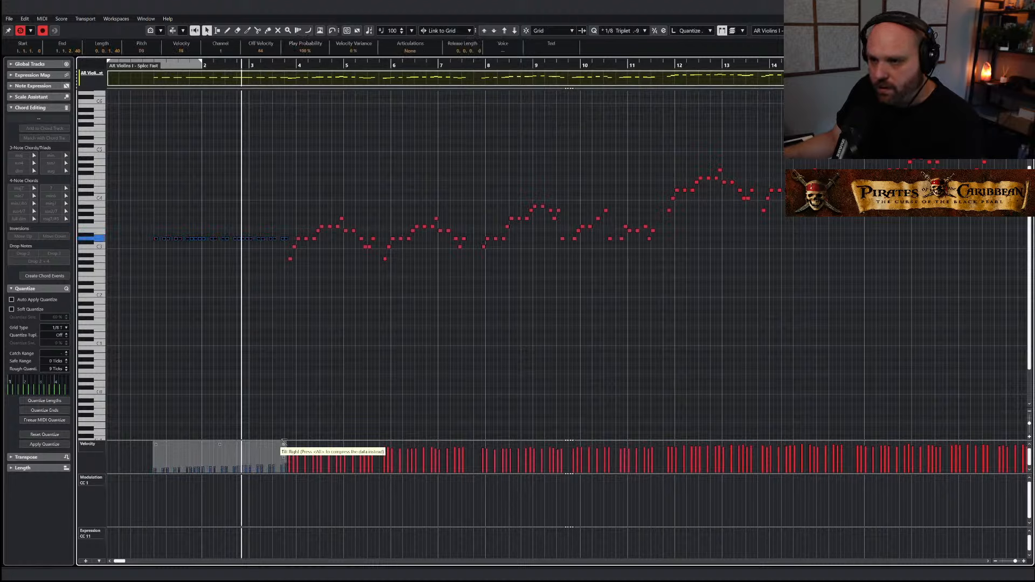
pyautogui.moveTo(284, 442); pyautogui.dragTo(283, 426)
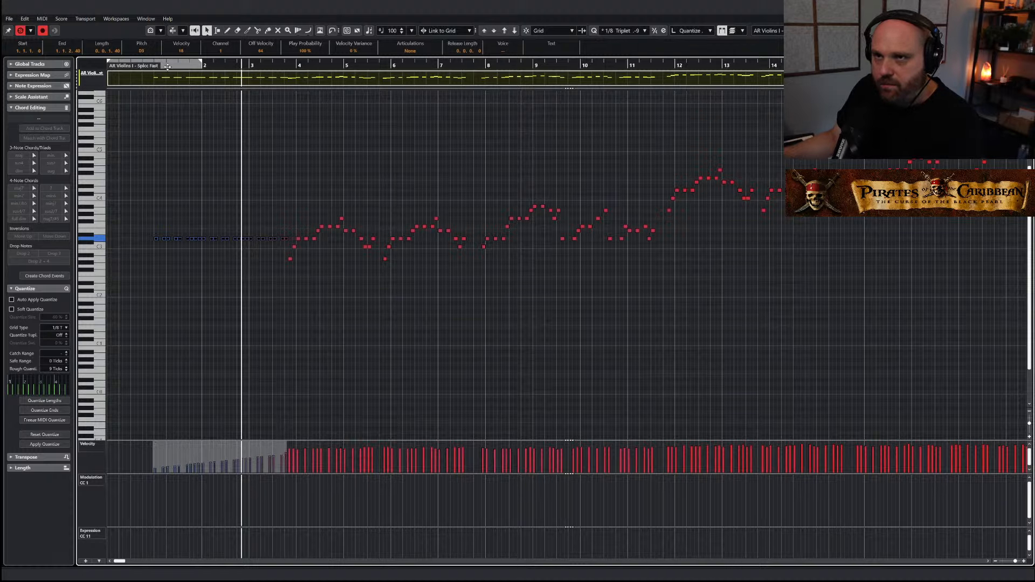
# Play the AR Violins I - Spicc Fast opening to hear the reshaped velocities, then return to the project and stop
pyautogui.click(142, 66)
pyautogui.press('space')
pyautogui.press('Return')
pyautogui.press('space')
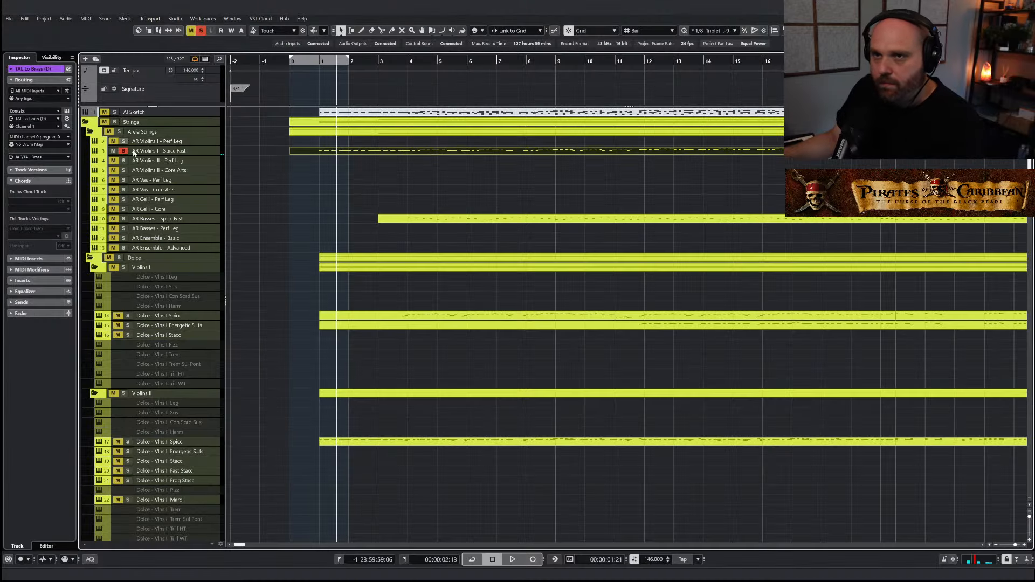
# Clear the solo, play the opening with all tracks, and select the part on the lower TAL Lo Brass (D) track
pyautogui.press('space')
pyautogui.press('s')
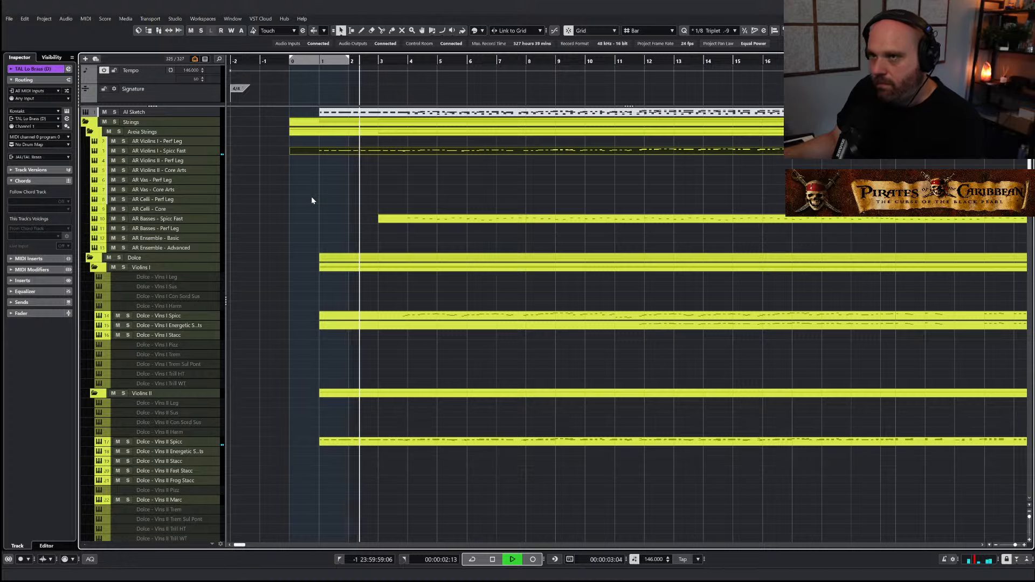
pyautogui.scroll(-10, 329, 250)
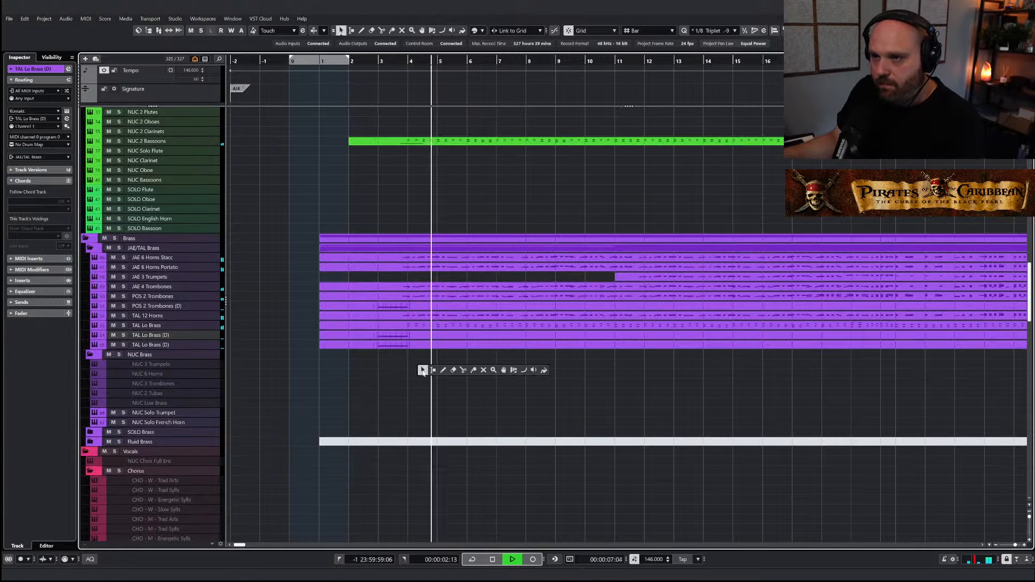
pyautogui.click(391, 344)
pyautogui.click(390, 343)
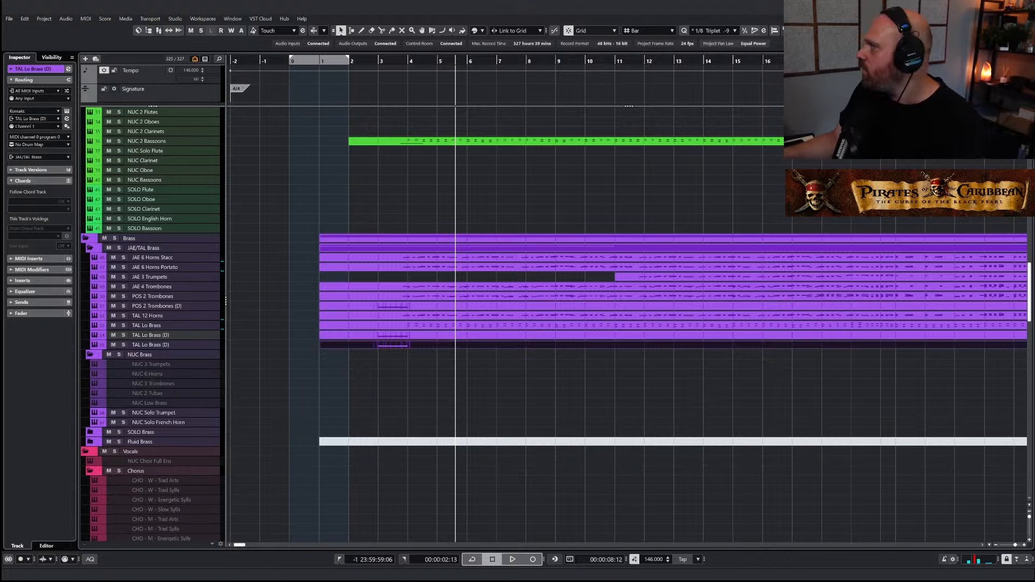
# Check the TAL Lo Brass (D) channels in the MixConsole, hide it again, and deselect the part
pyautogui.hotkey('alt', 'F3')
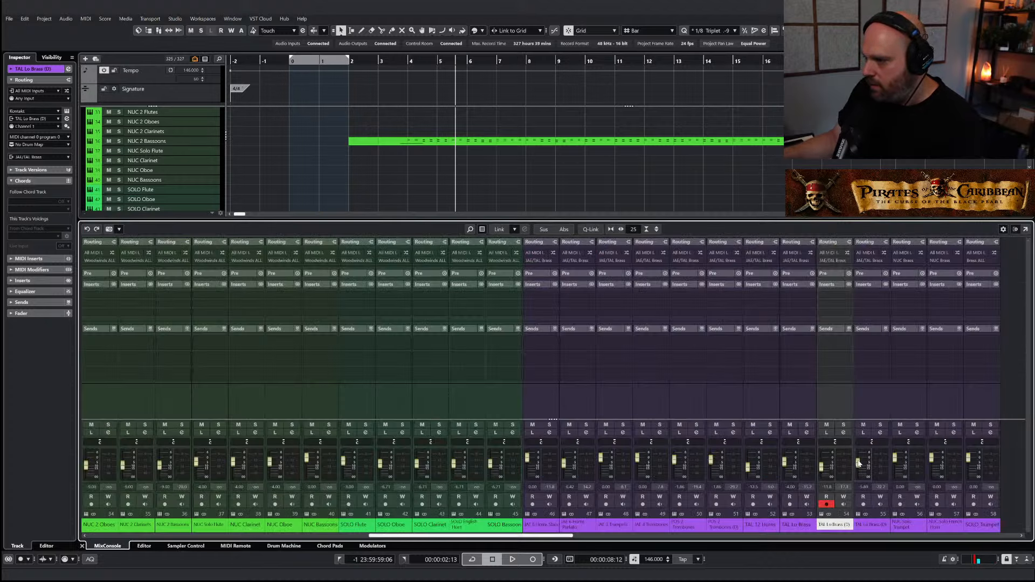
pyautogui.hotkey('alt', 'F3')
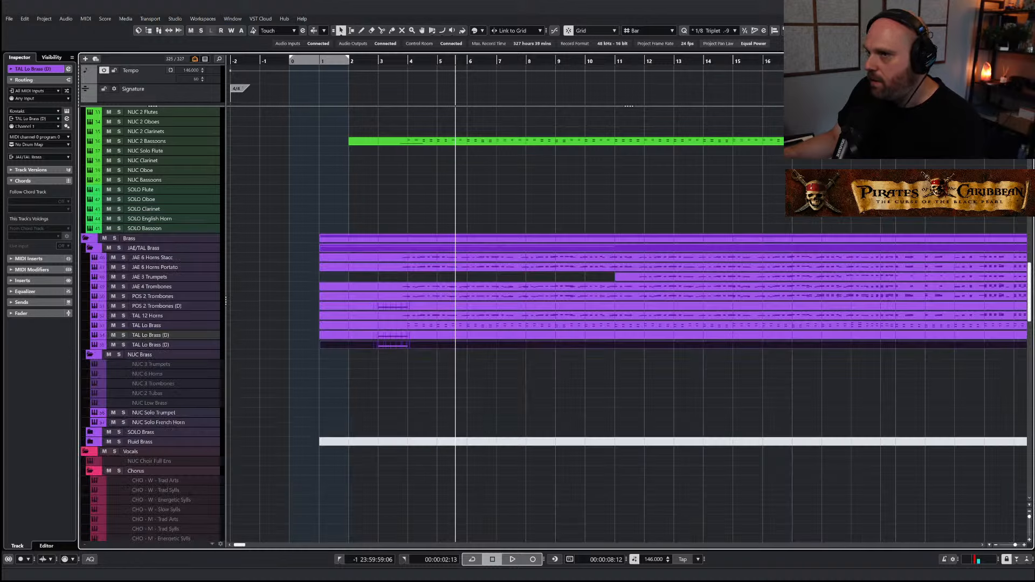
pyautogui.click(346, 354)
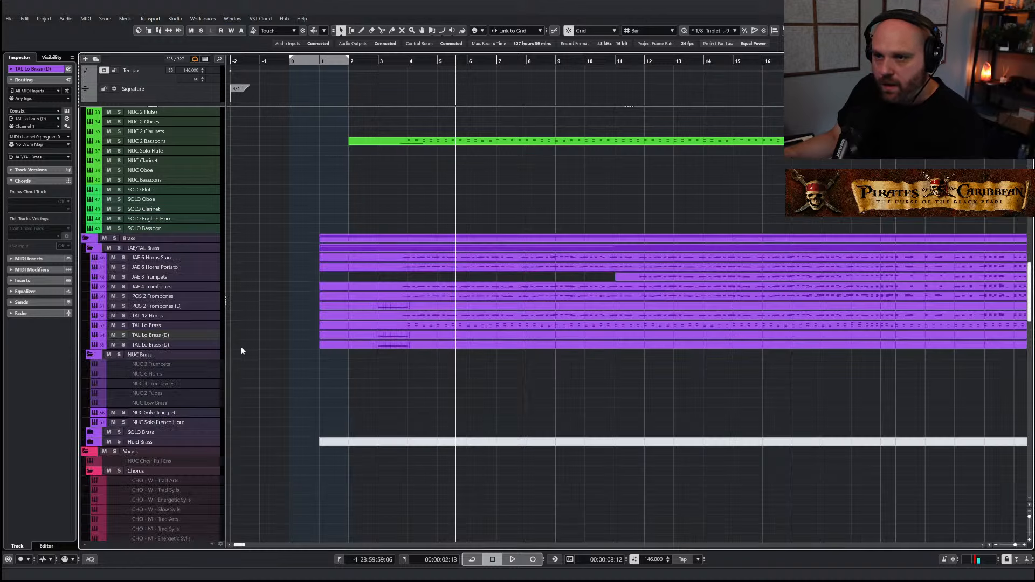
# Rename the POS 2 Trombones (D) track to POS 2 Trombones Sus
pyautogui.doubleClick(170, 306)
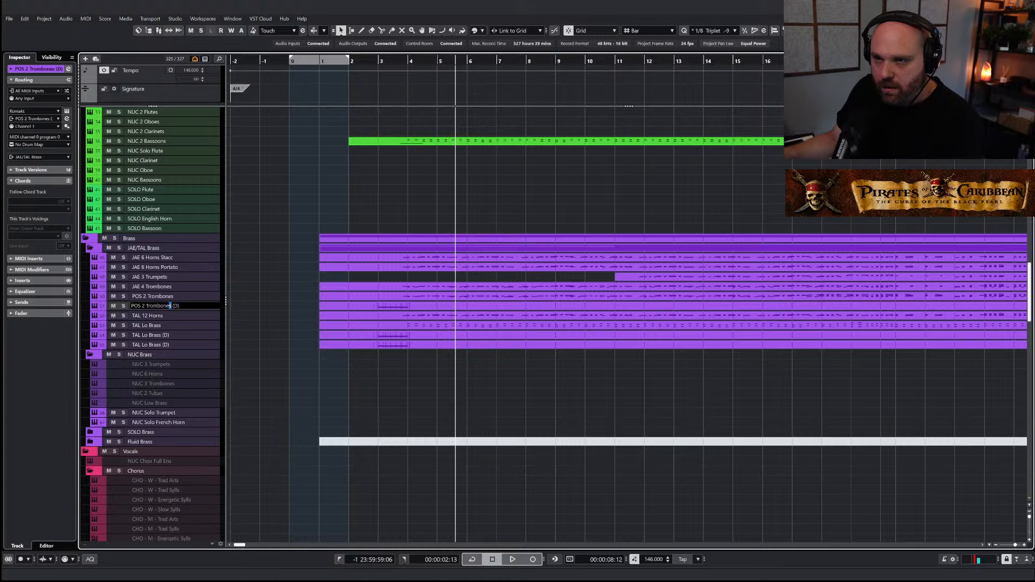
pyautogui.hotkey('ctrl', 'shift', 'Left')
pyautogui.hotkey('ctrl', 'shift', 'Left')
pyautogui.write('Trombones S')
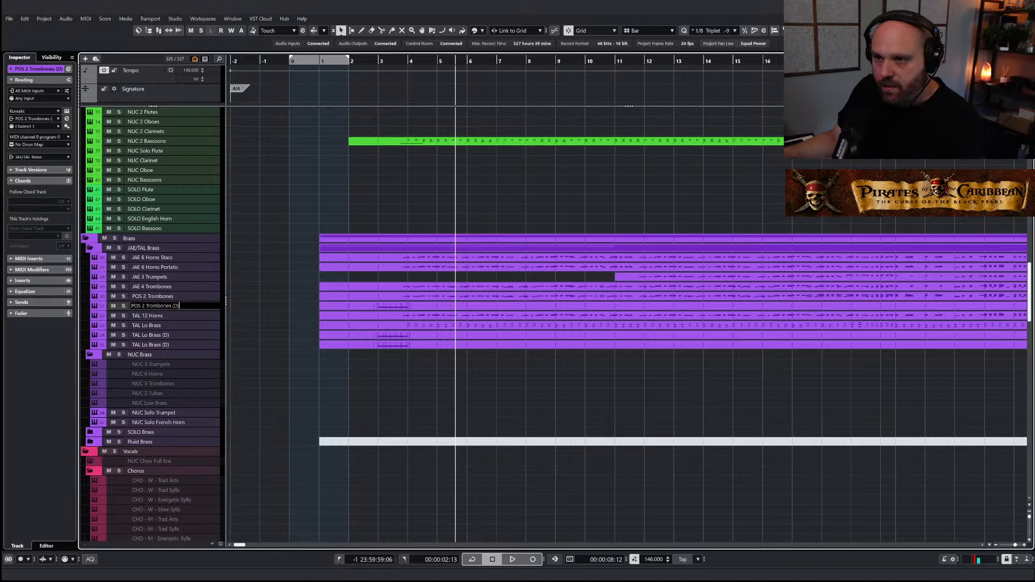
pyautogui.write('us')
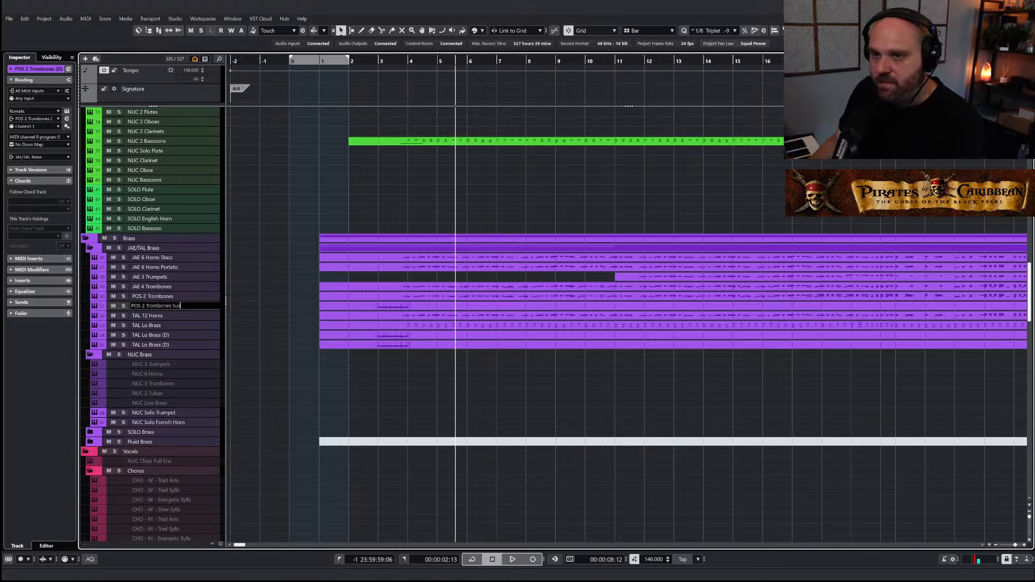
pyautogui.press('Return')
# Duplicate the POS 2 Trombones Sus track
pyautogui.rightClick(191, 306)
pyautogui.click(223, 322)
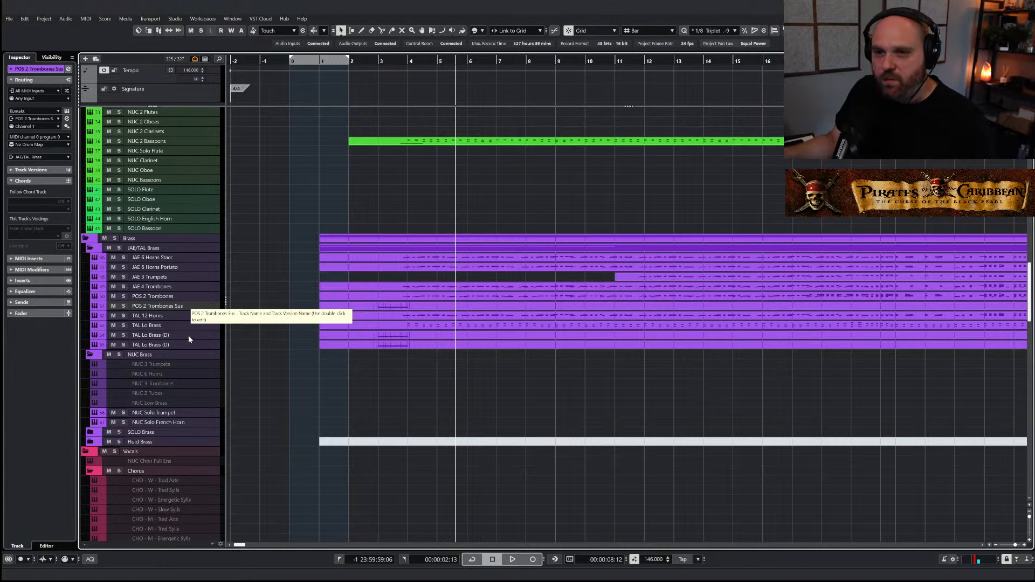
pyautogui.hotkey('ctrl', 'shift', 'd')
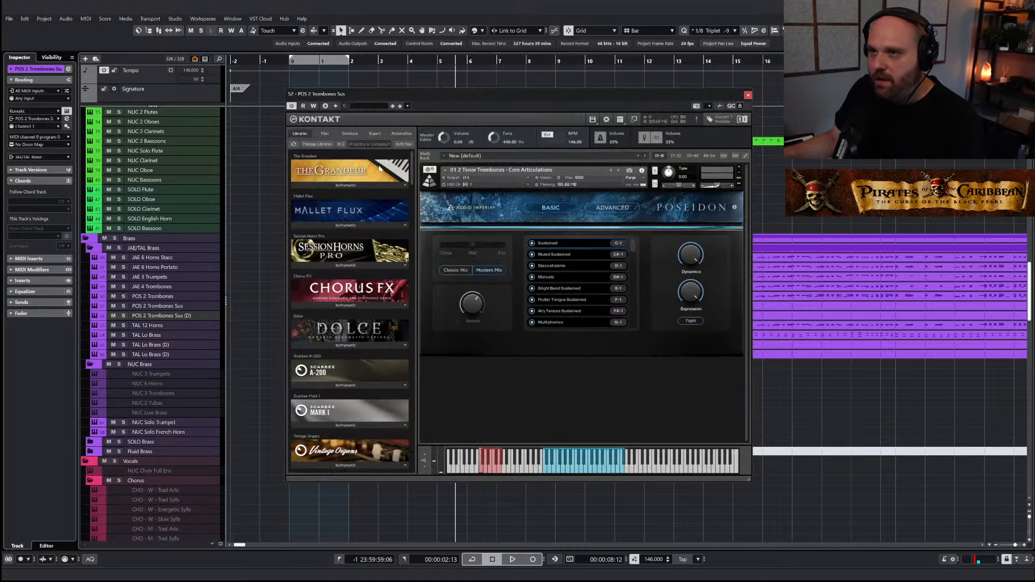
# Replace the duplicate's Kontakt patch with Poseidon's 01 1 Bass Trombone - Core Articulations and close the instrument
pyautogui.click(376, 144)
pyautogui.write('pos')
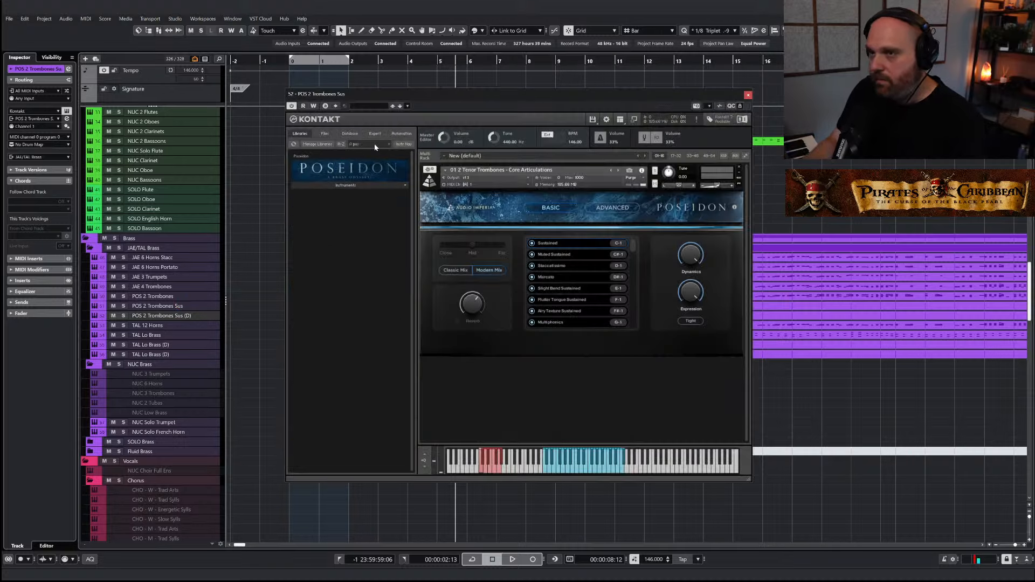
pyautogui.write('e')
pyautogui.click(365, 185)
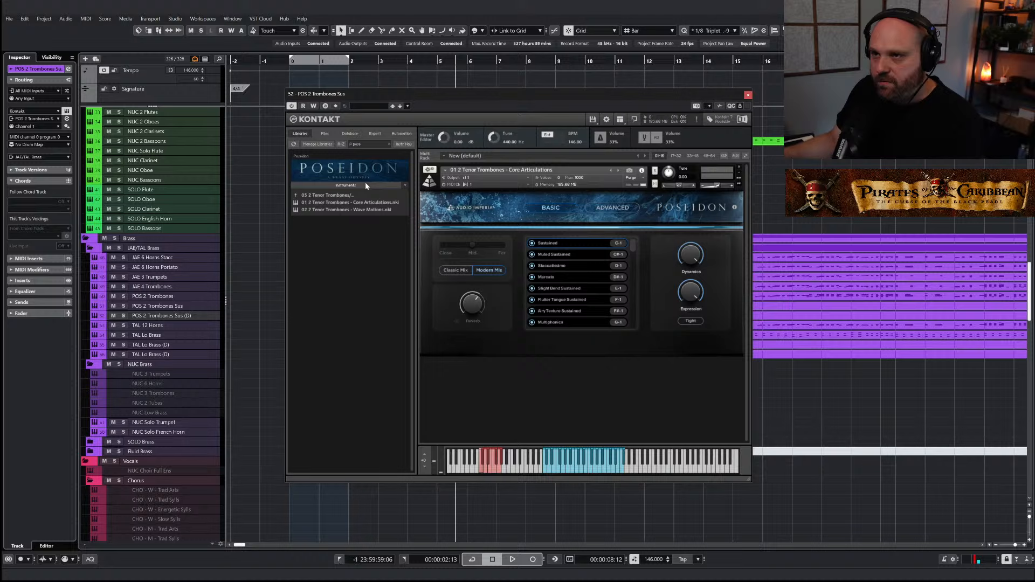
pyautogui.click(318, 198)
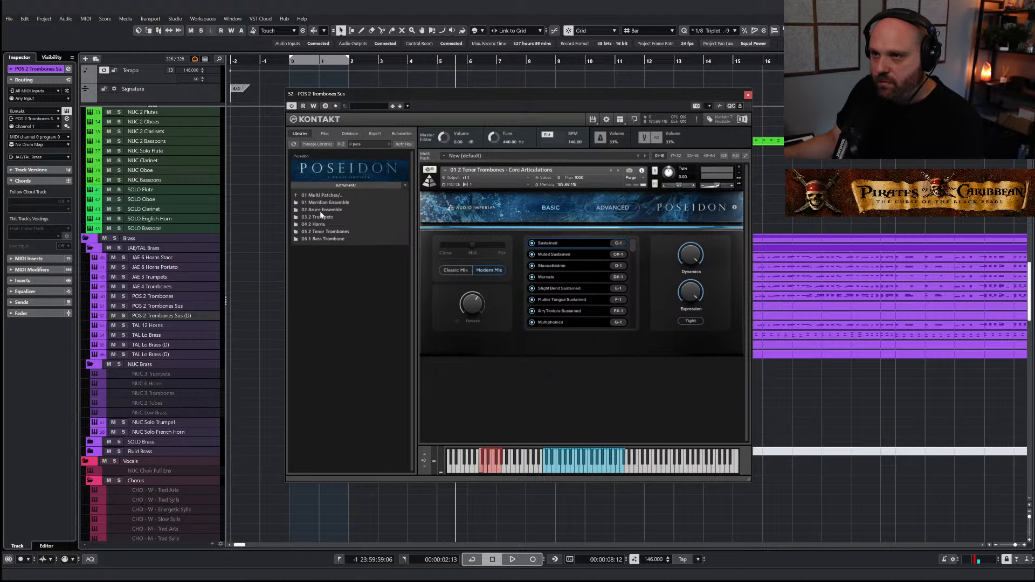
pyautogui.doubleClick(325, 240)
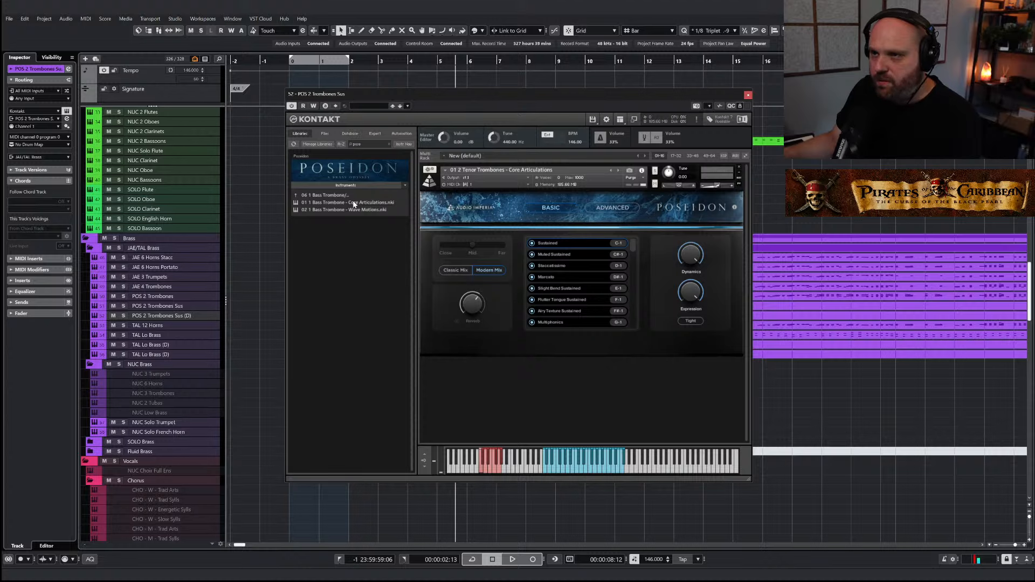
pyautogui.moveTo(354, 204); pyautogui.dragTo(530, 243)
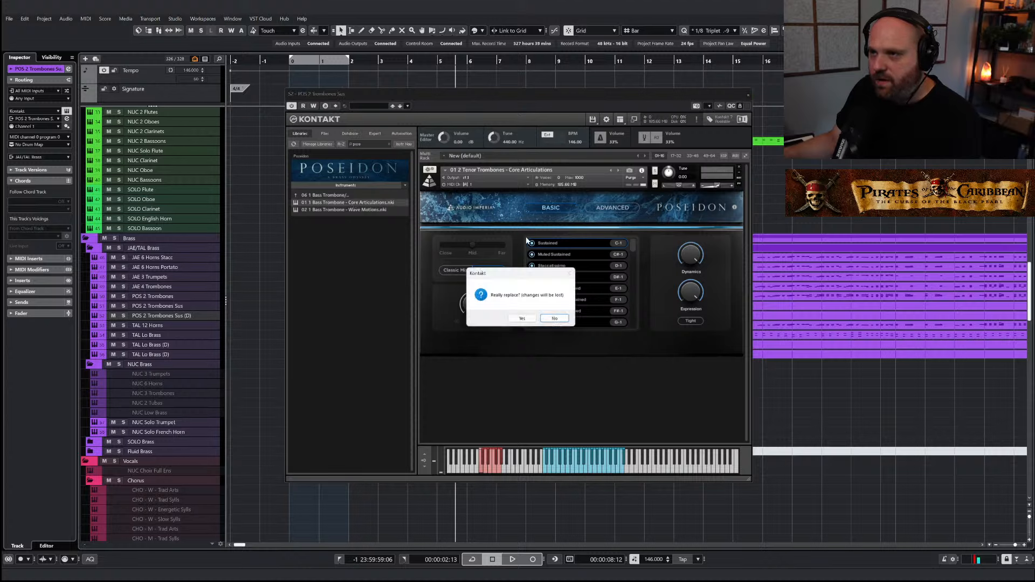
pyautogui.click(524, 318)
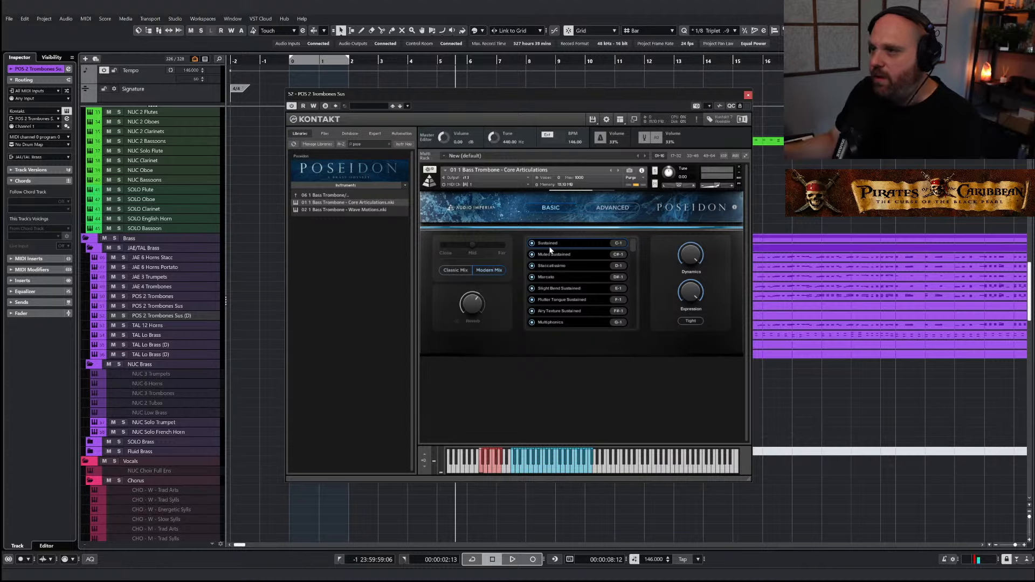
pyautogui.click(747, 96)
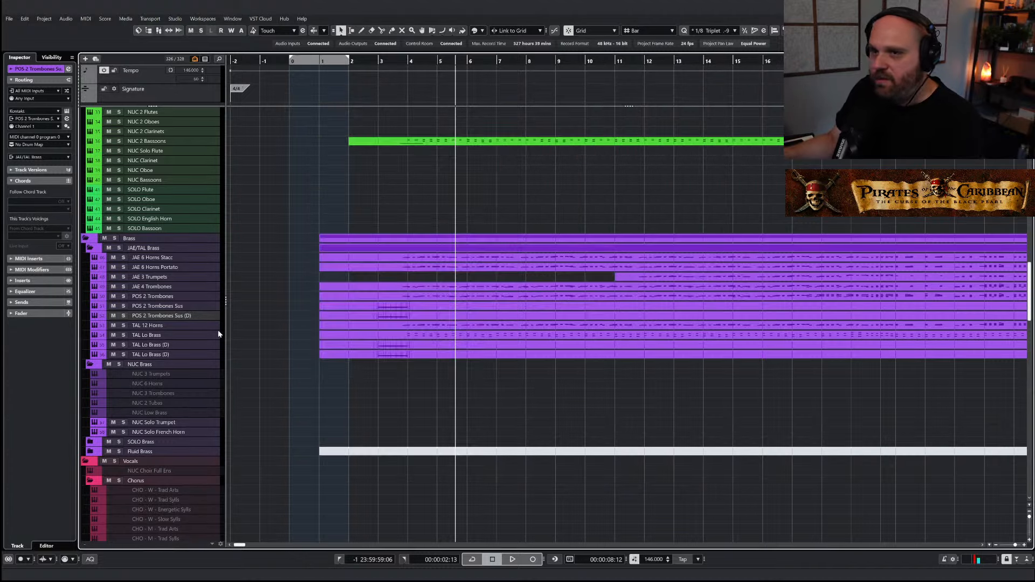
# Transpose the sustained note in bar 3 of POS 2 Trombones Sus (D) down an octave to D0 and return to the project
pyautogui.click(359, 318)
pyautogui.doubleClick(361, 323)
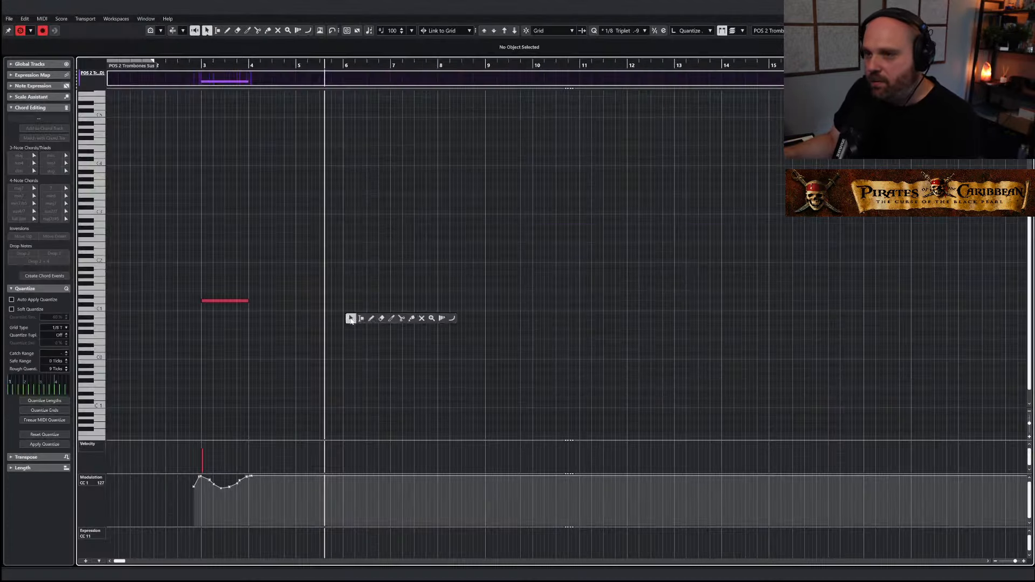
pyautogui.moveTo(331, 327); pyautogui.dragTo(232, 287)
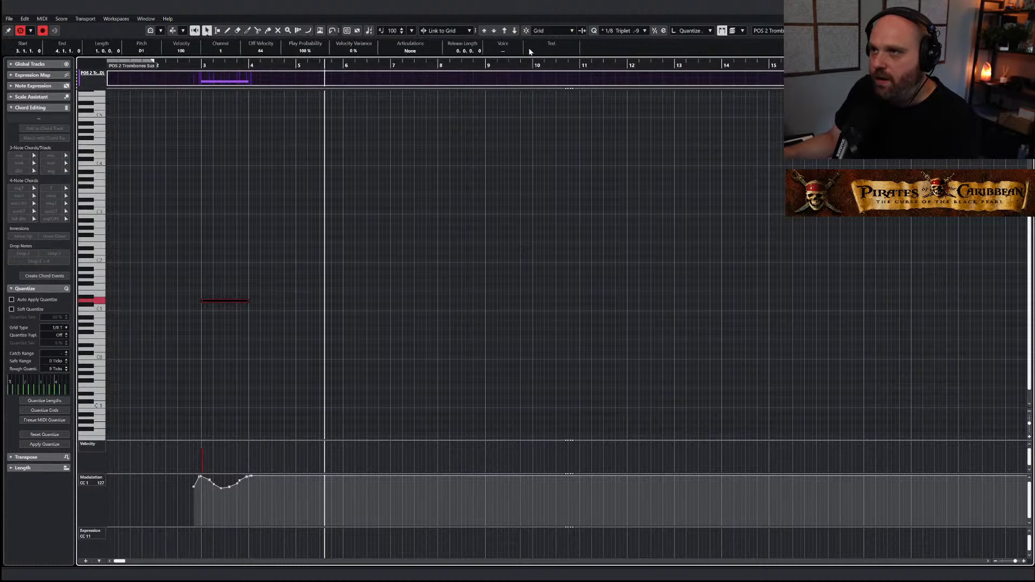
pyautogui.click(516, 32)
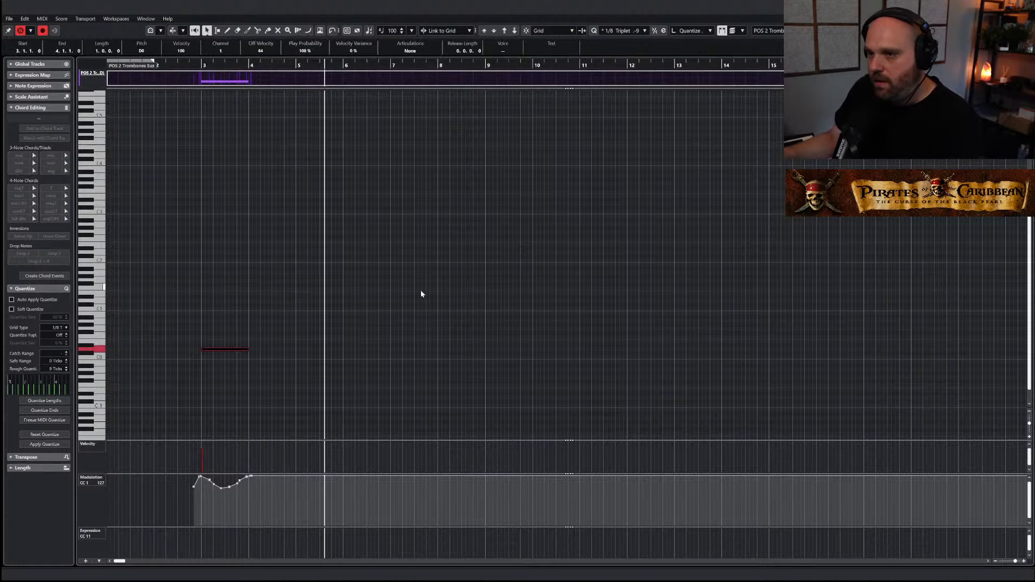
pyautogui.press('Return')
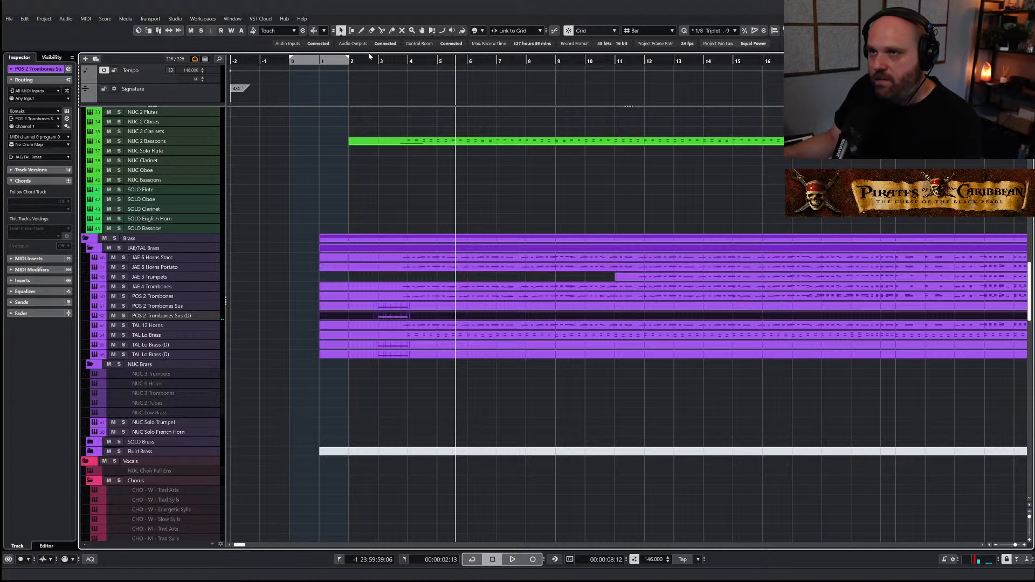
# Play the opening from around bar 1 to hear the low brass swell with the added bass trombone
pyautogui.moveTo(375, 63); pyautogui.dragTo(317, 78)
pyautogui.press('space')
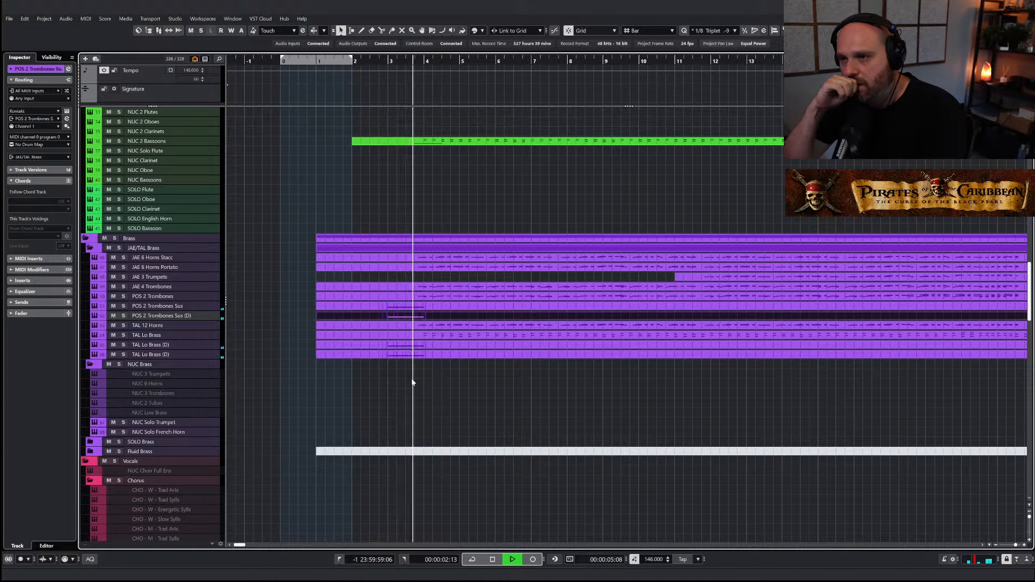
pyautogui.press('space')
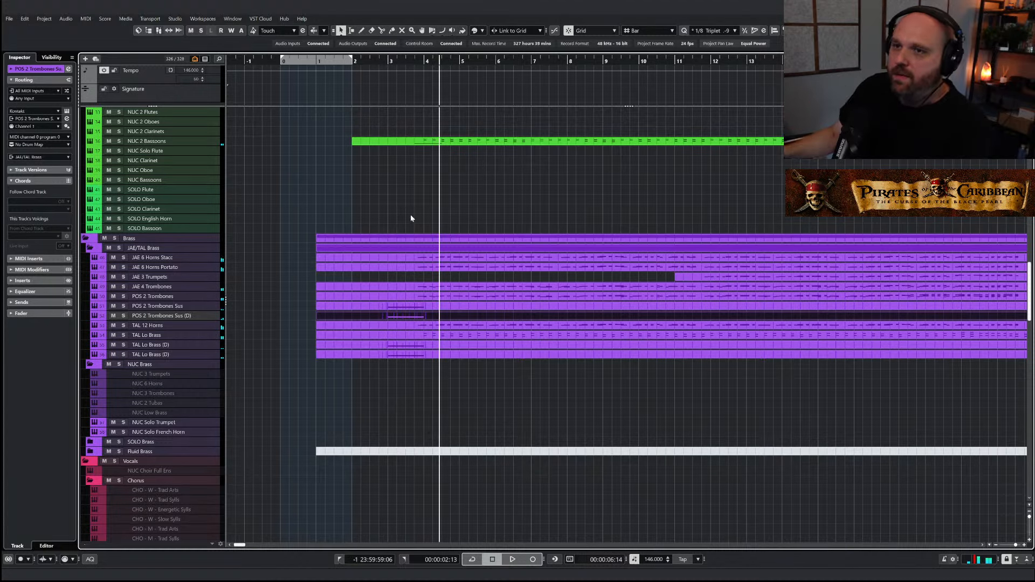
# Duplicate the NUC 2 Bassoons track and replace the copy's part with an empty one from bar 2 to bar 6
pyautogui.rightClick(159, 144)
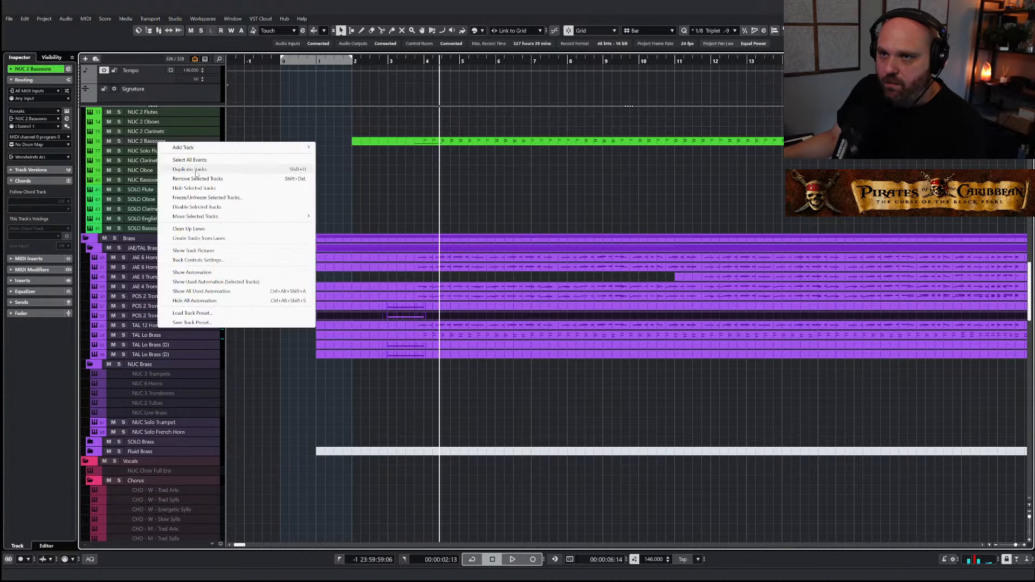
pyautogui.click(314, 170)
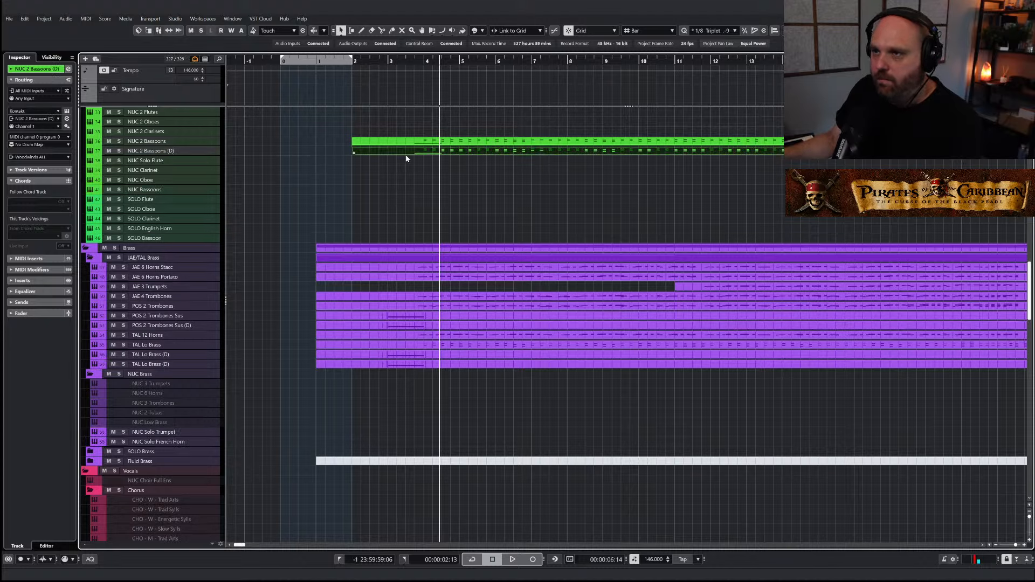
pyautogui.rightClick(373, 162)
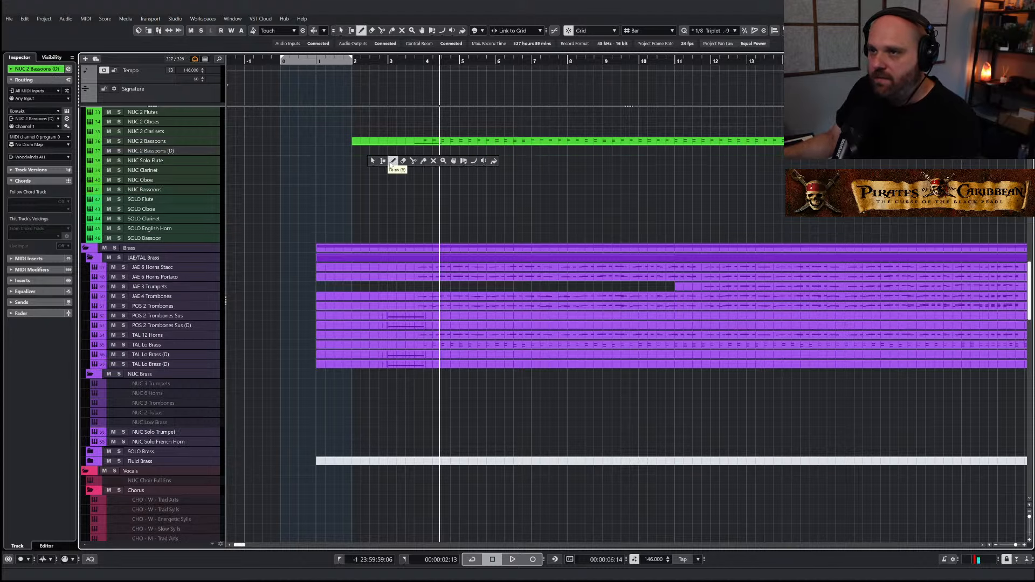
pyautogui.click(392, 161)
pyautogui.moveTo(367, 151); pyautogui.dragTo(495, 151)
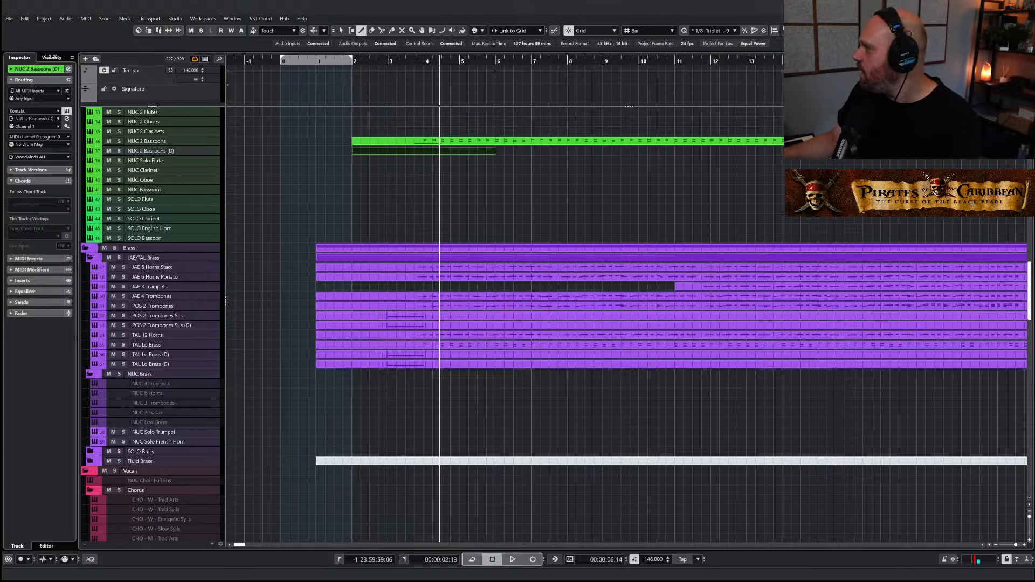
pyautogui.rightClick(494, 192)
pyautogui.click(477, 193)
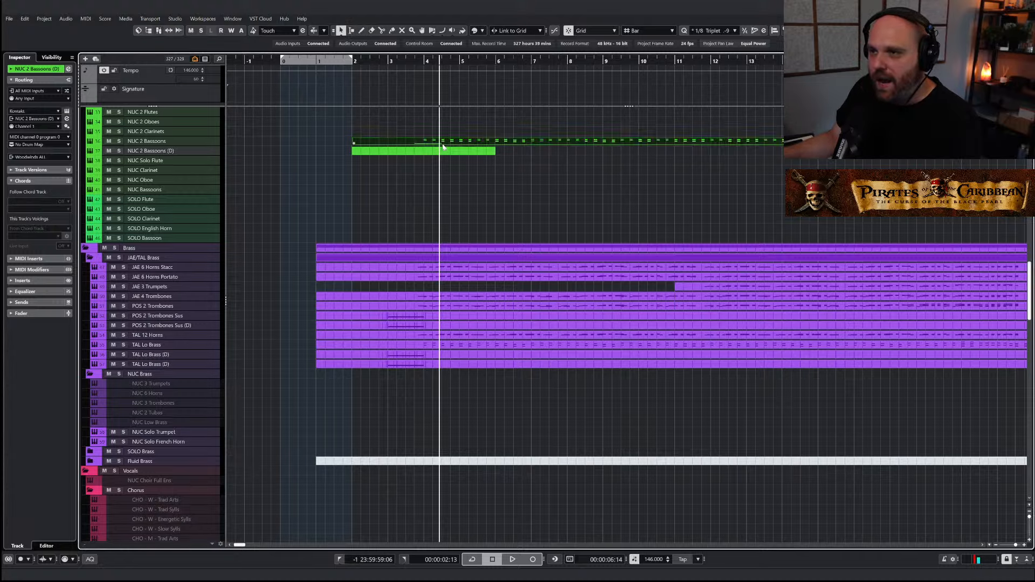
# Open the new NUC 2 Bassoons (D) part, turn off editor solo, and draw a one-bar D1 note at bar 3
pyautogui.click(444, 155)
pyautogui.doubleClick(443, 155)
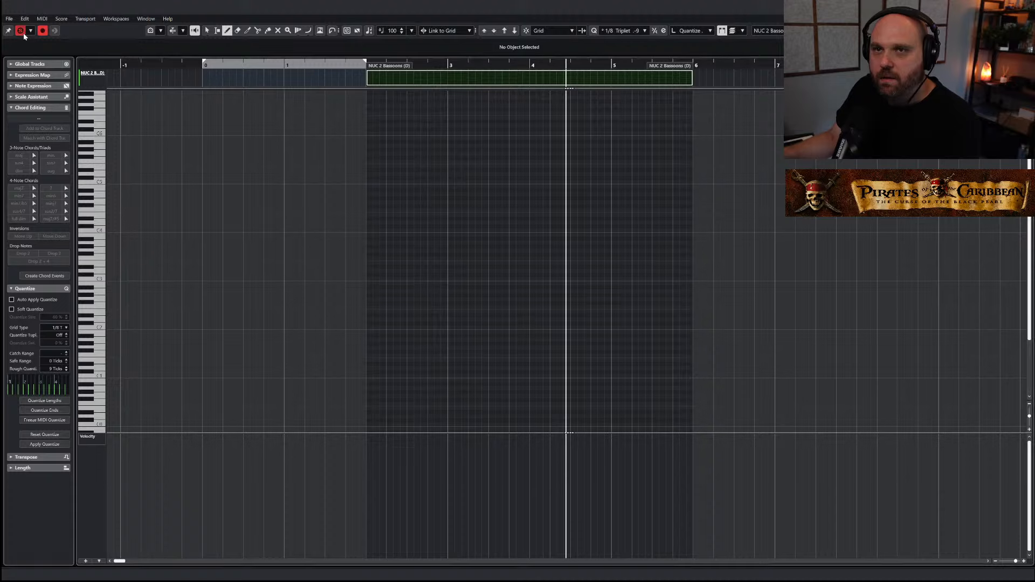
pyautogui.click(20, 31)
pyautogui.click(466, 66)
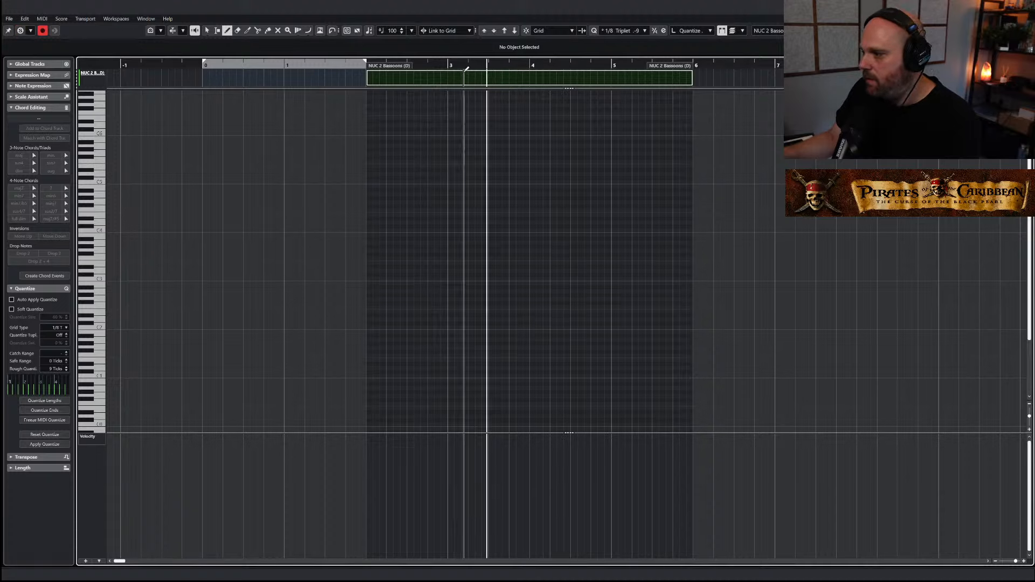
pyautogui.click(447, 67)
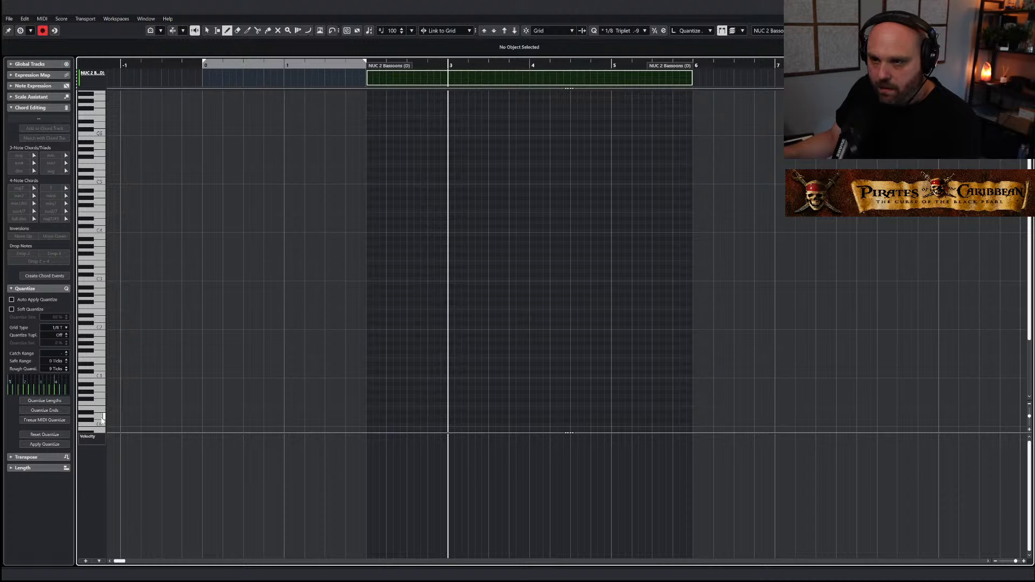
pyautogui.click(98, 372)
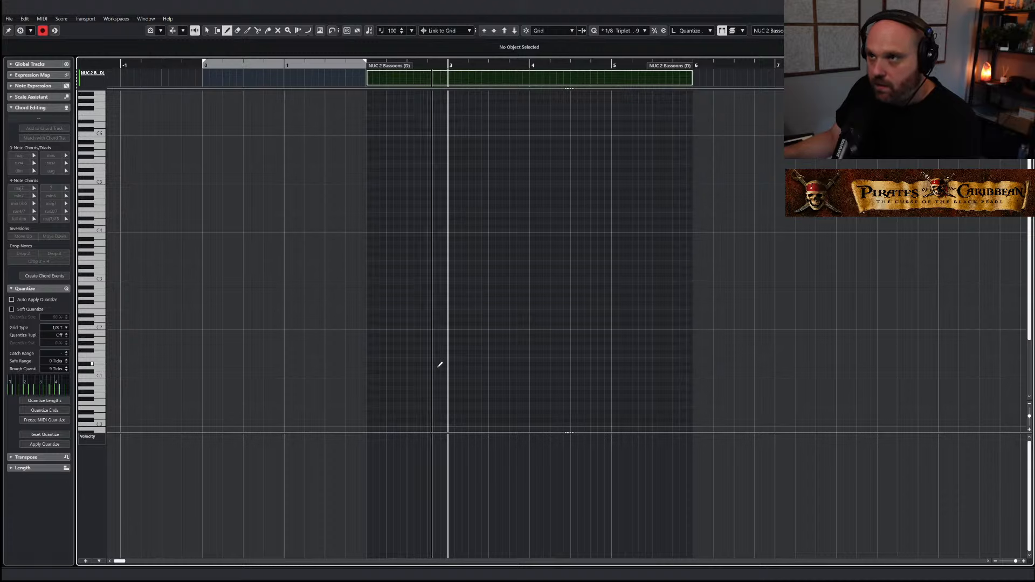
pyautogui.moveTo(452, 368); pyautogui.dragTo(532, 363)
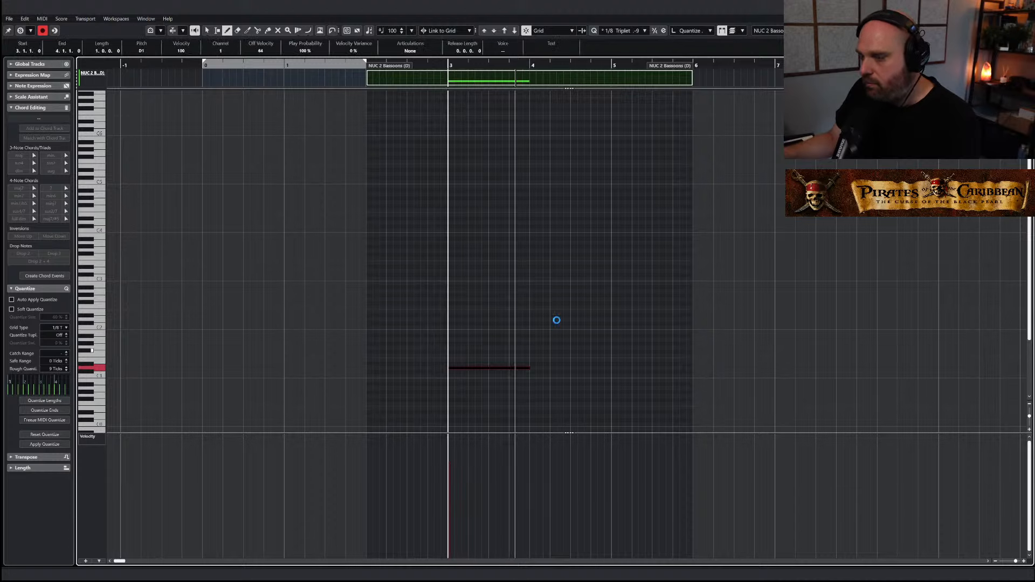
# Check the bassoons' playable range in Kontakt and add a one-bar D0 note at bar 3, an octave below the D1
pyautogui.moveTo(1034, 108); pyautogui.dragTo(398, 126)
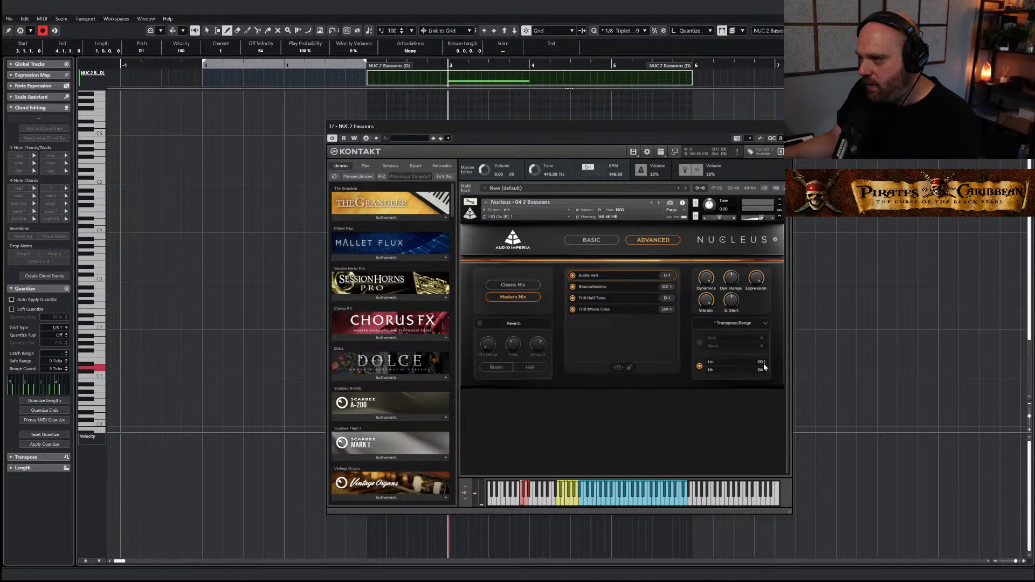
pyautogui.click(786, 126)
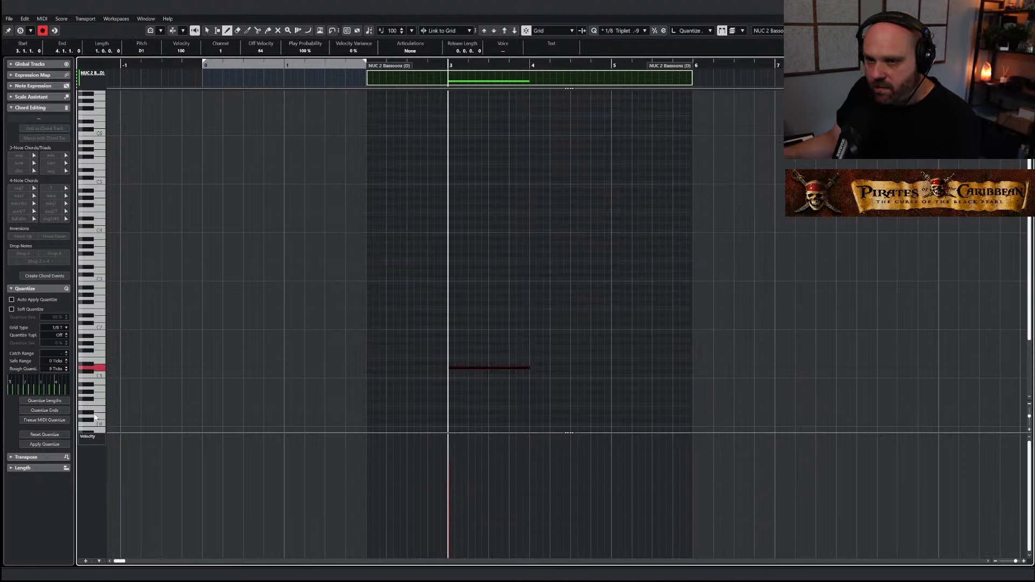
pyautogui.press('space')
pyautogui.moveTo(456, 417); pyautogui.dragTo(528, 417)
pyautogui.rightClick(535, 424)
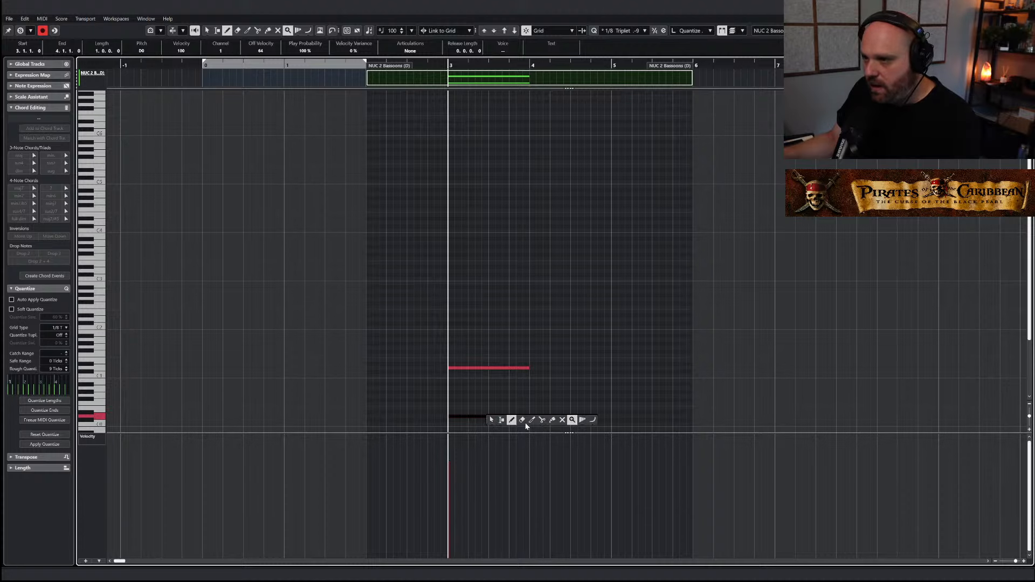
pyautogui.click(511, 420)
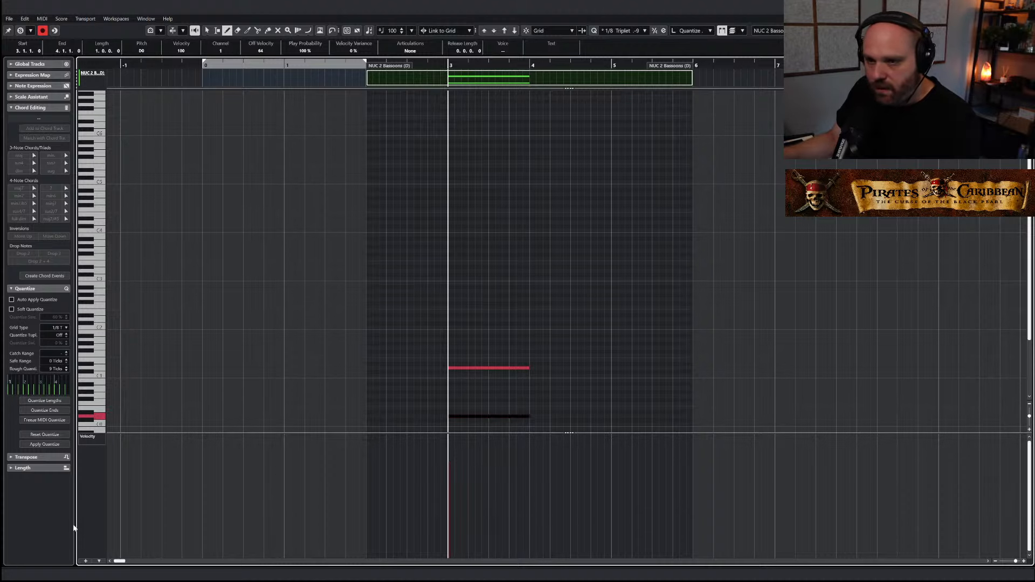
# Show the CC 1 modulation lane and draw a swell that starts just before bar 3, dips, and rises to bar 4
pyautogui.click(85, 561)
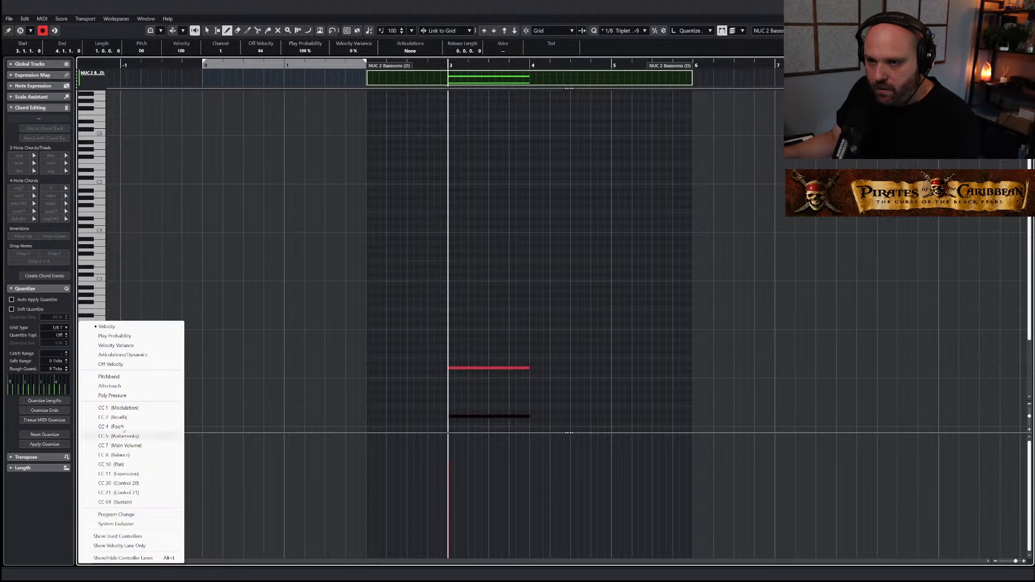
pyautogui.click(119, 407)
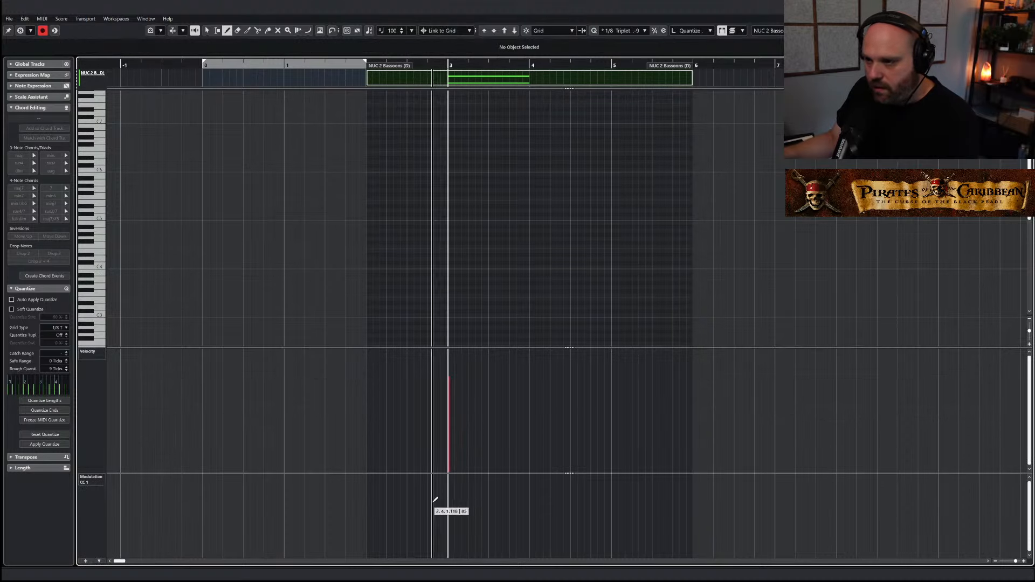
pyautogui.moveTo(434, 491); pyautogui.dragTo(538, 476)
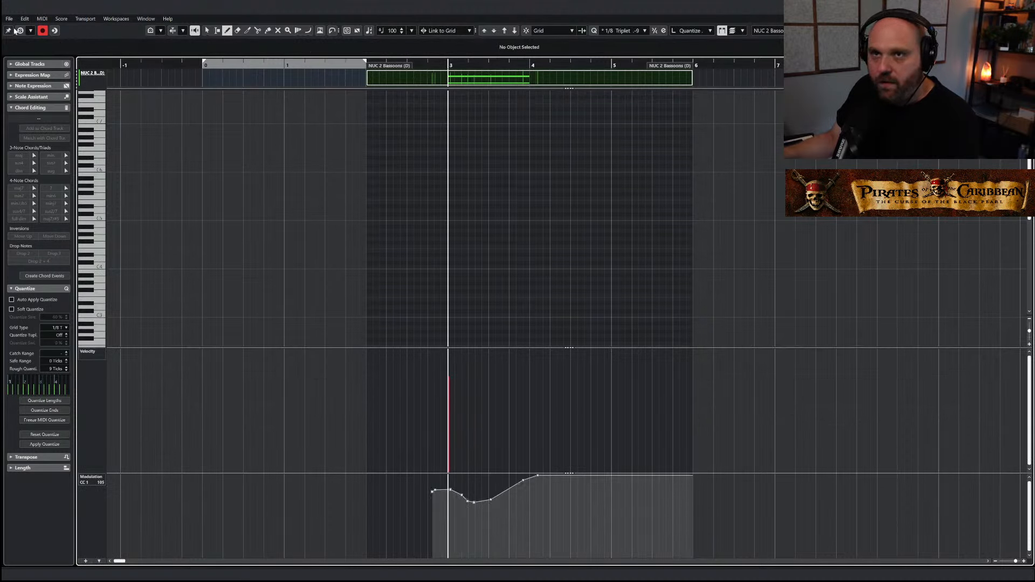
# Play the new bassoon swell soloed in the editor, and listen to it within the full arrangement
pyautogui.click(17, 31)
pyautogui.press('space')
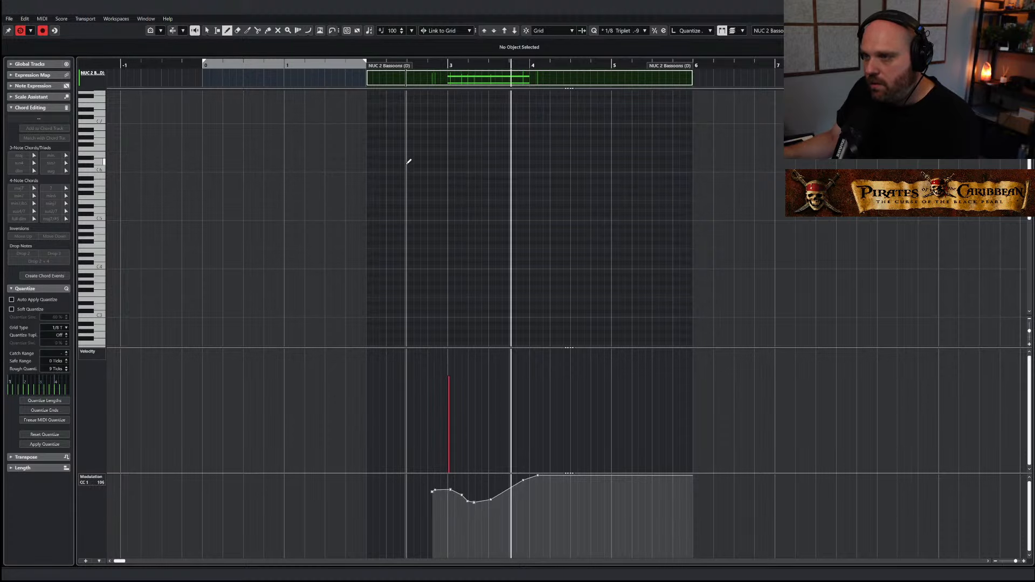
pyautogui.press('1')
pyautogui.press('Escape')
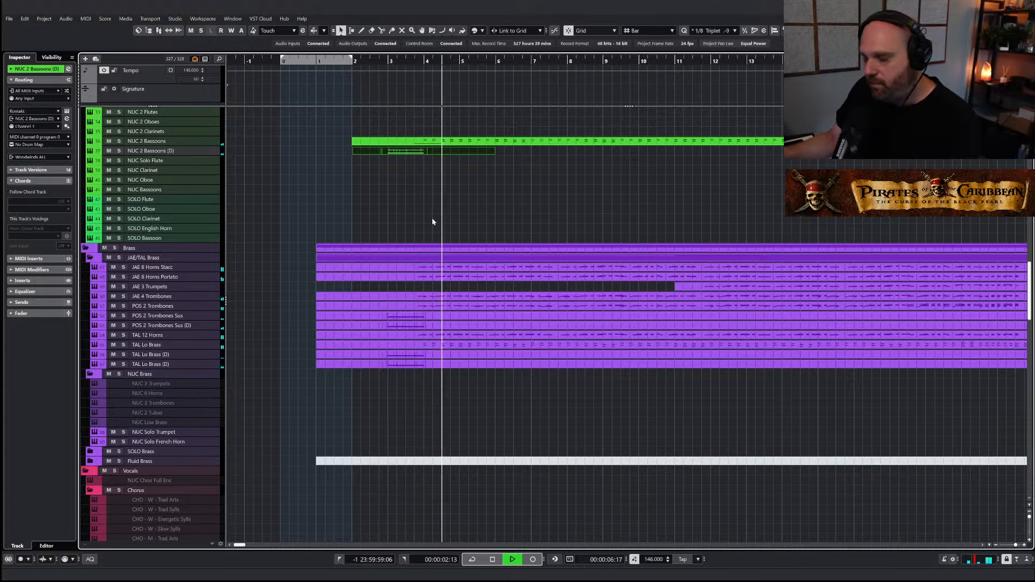
pyautogui.click(423, 153)
pyautogui.press('space')
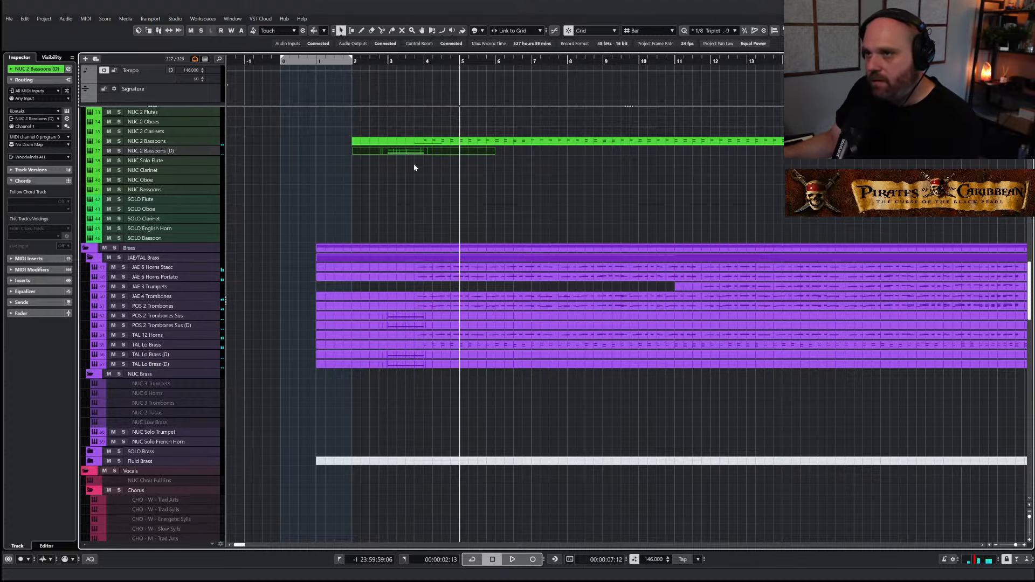
# Extend the sustained bar 3 notes in the duplicate bassoons, POS 2 Trombones Sus and TAL Lo Brass parts slightly past bar 4
pyautogui.press('Return')
pyautogui.moveTo(294, 289); pyautogui.dragTo(276, 215)
pyautogui.press('Return')
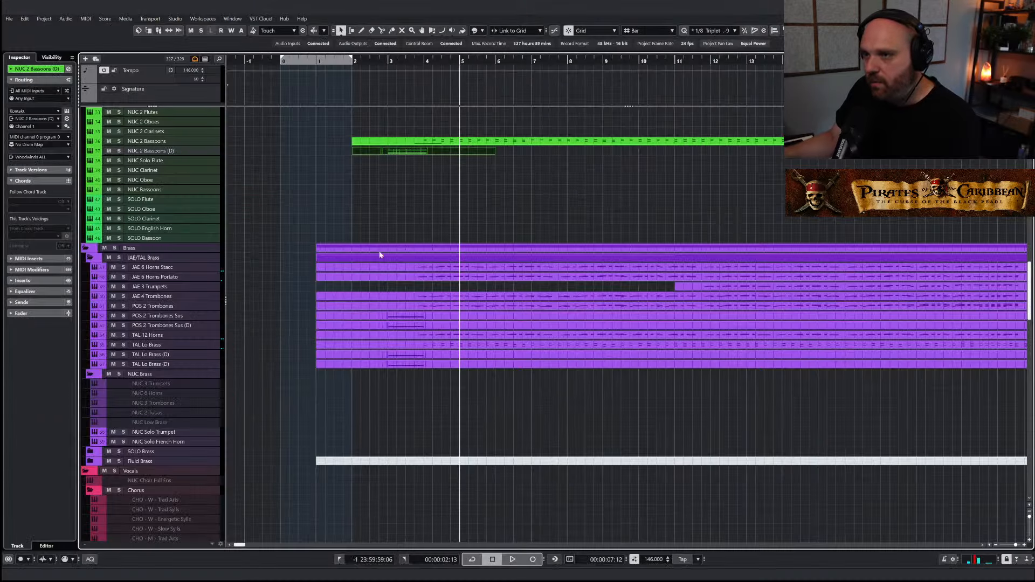
pyautogui.moveTo(419, 396); pyautogui.dragTo(387, 324)
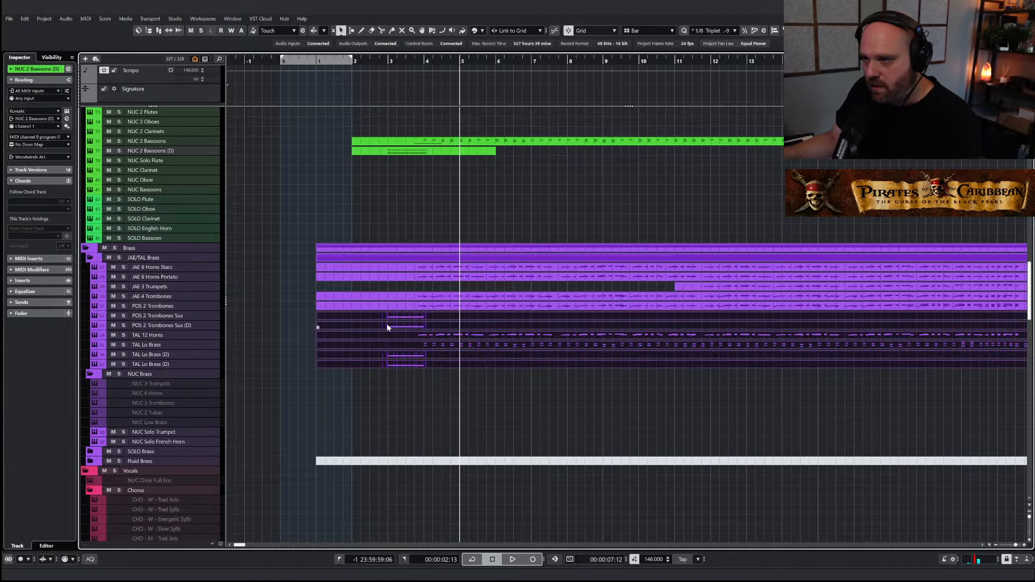
pyautogui.press('Return')
pyautogui.moveTo(319, 222); pyautogui.dragTo(352, 274)
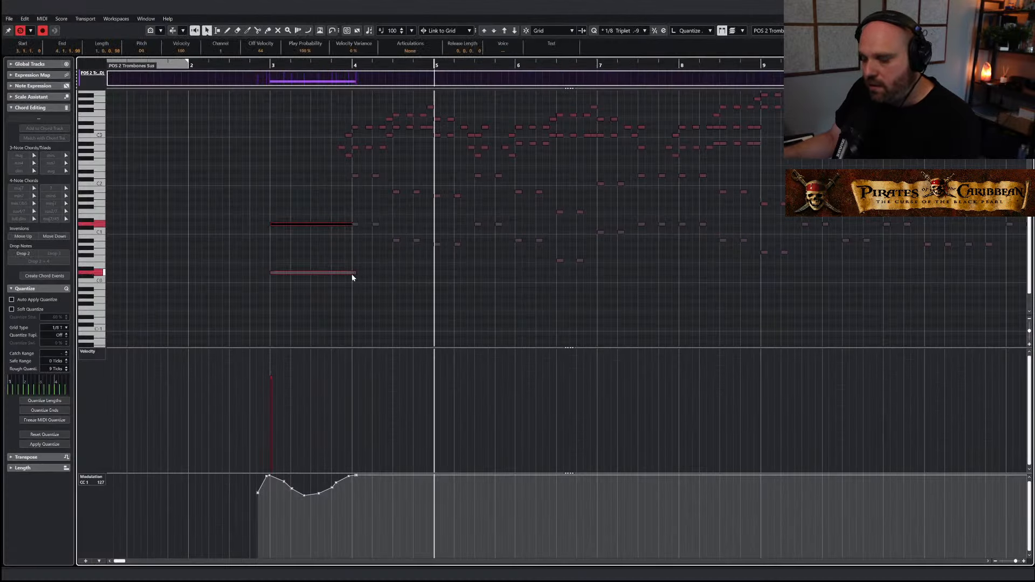
pyautogui.press('Return')
# Play the arrangement from around bar 2 to past bar 21, reviewing the tracks during playback
pyautogui.click(380, 63)
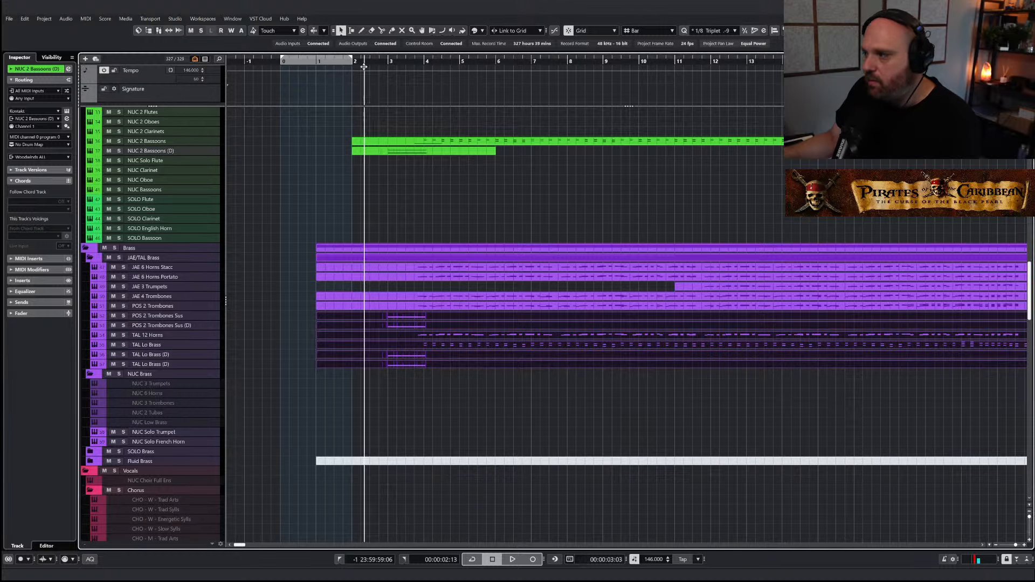
pyautogui.press('space')
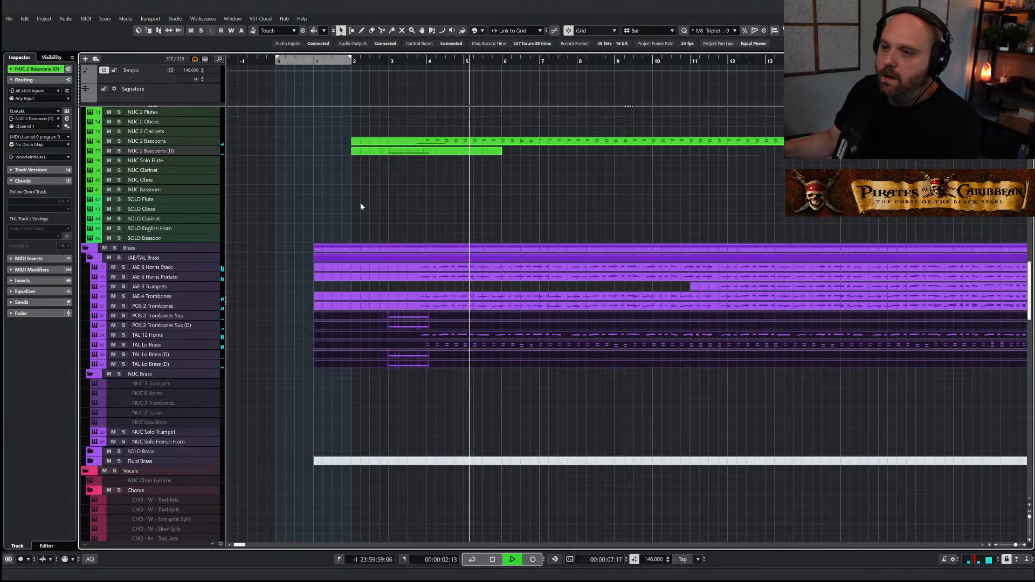
pyautogui.press('g')
pyautogui.press('g')
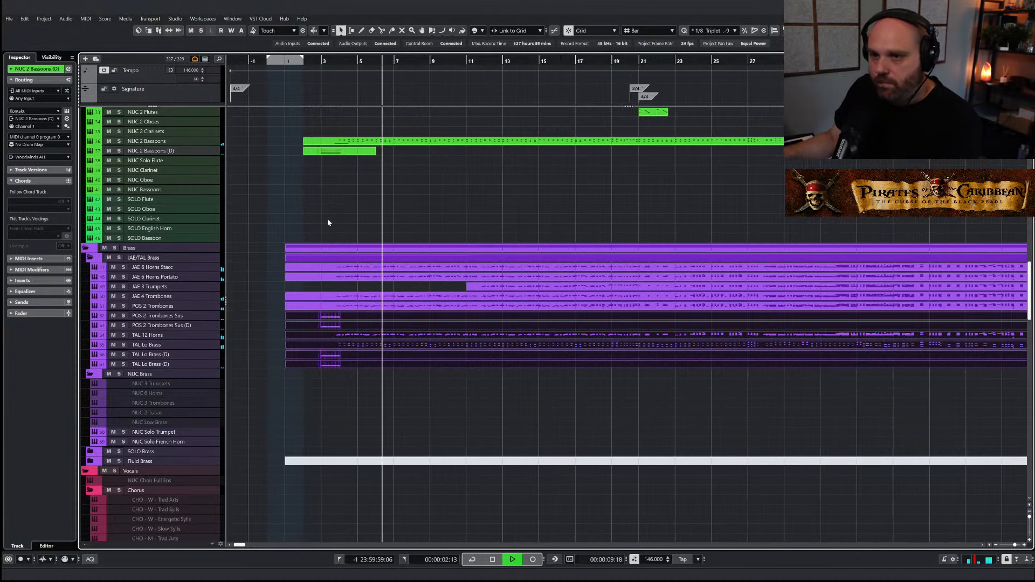
pyautogui.scroll(-15, 325, 224)
pyautogui.scroll(-3, 316, 259)
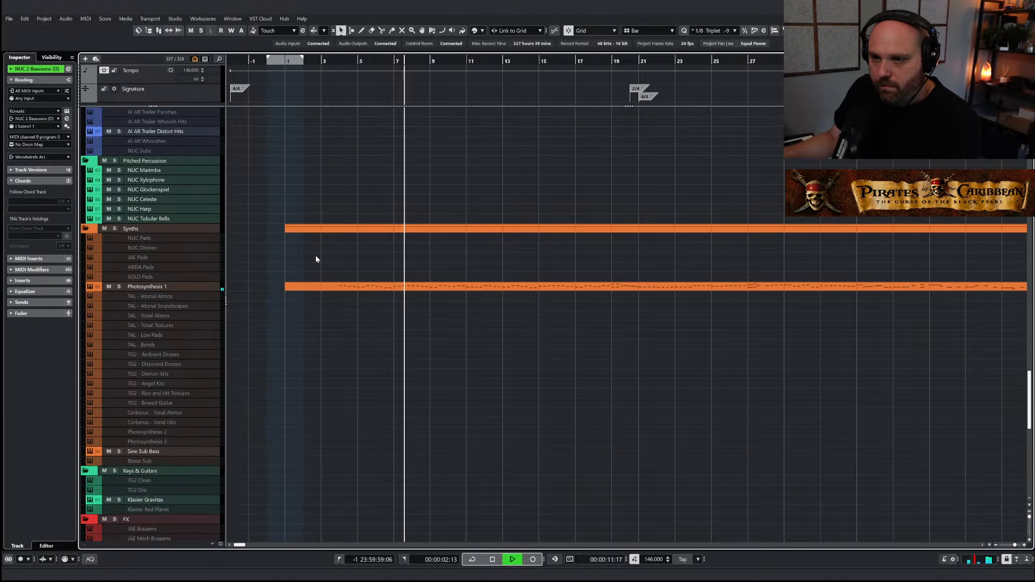
pyautogui.scroll(3, 341, 341)
pyautogui.scroll(10, 340, 341)
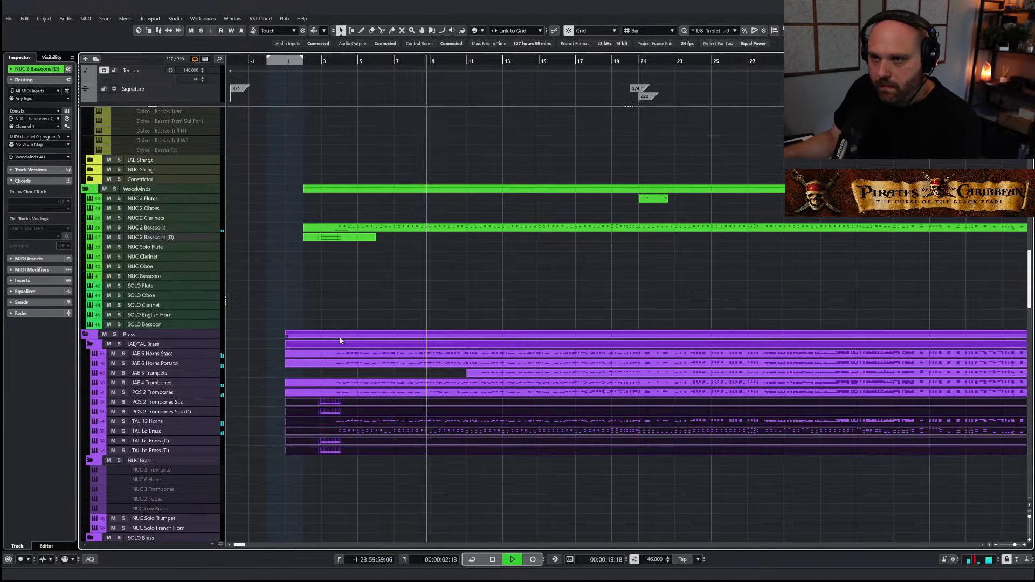
pyautogui.scroll(-6, 339, 340)
pyautogui.scroll(10, 340, 340)
pyautogui.press('g')
pyautogui.press('g')
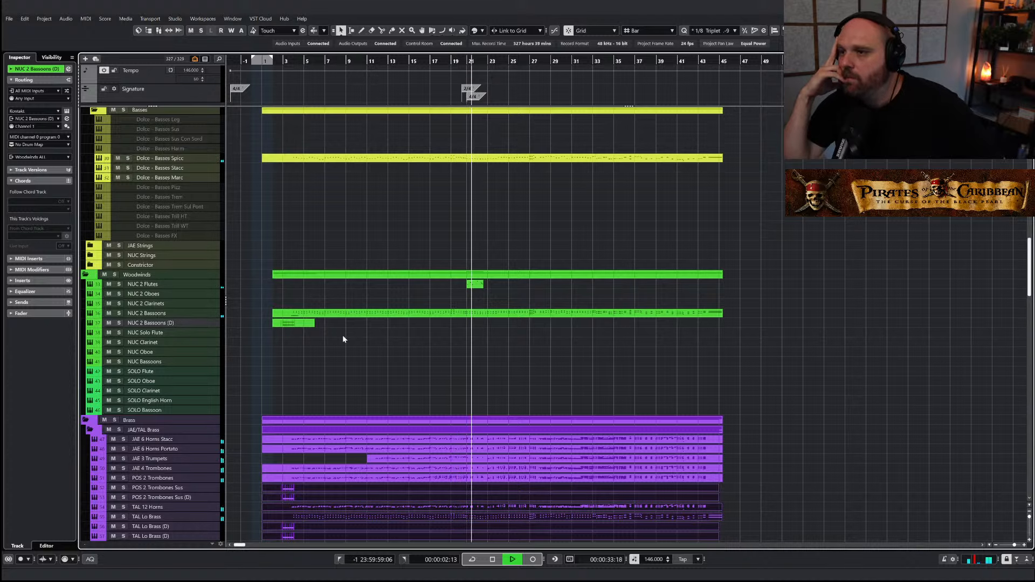
pyautogui.press('space')
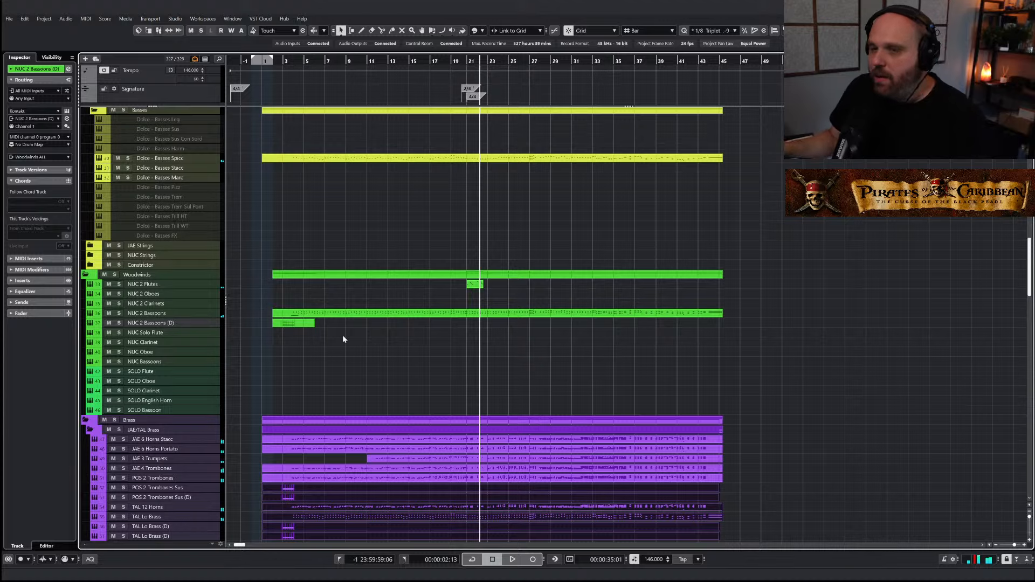
# Select the NUC Drum Kit track and place the playhead at bar 1
pyautogui.scroll(-10, 377, 302)
pyautogui.scroll(3, 318, 297)
pyautogui.scroll(-5, 291, 291)
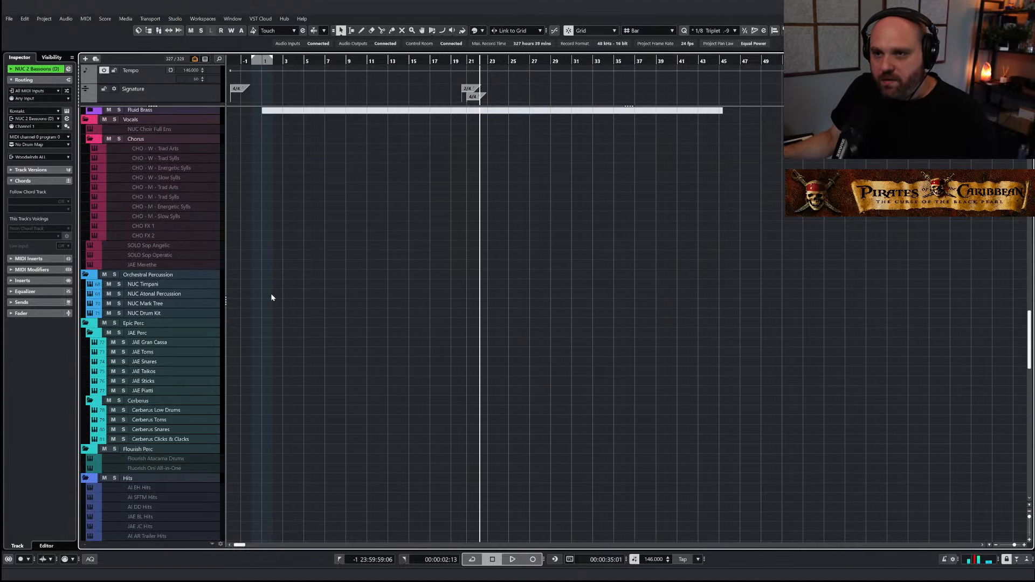
pyautogui.click(278, 315)
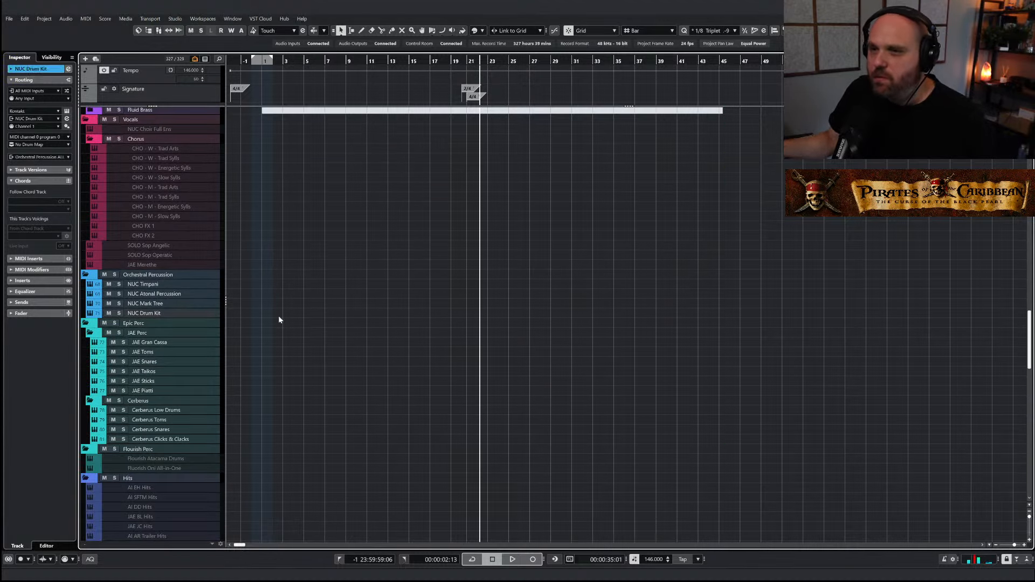
pyautogui.press('h')
pyautogui.press('h')
pyautogui.press('h')
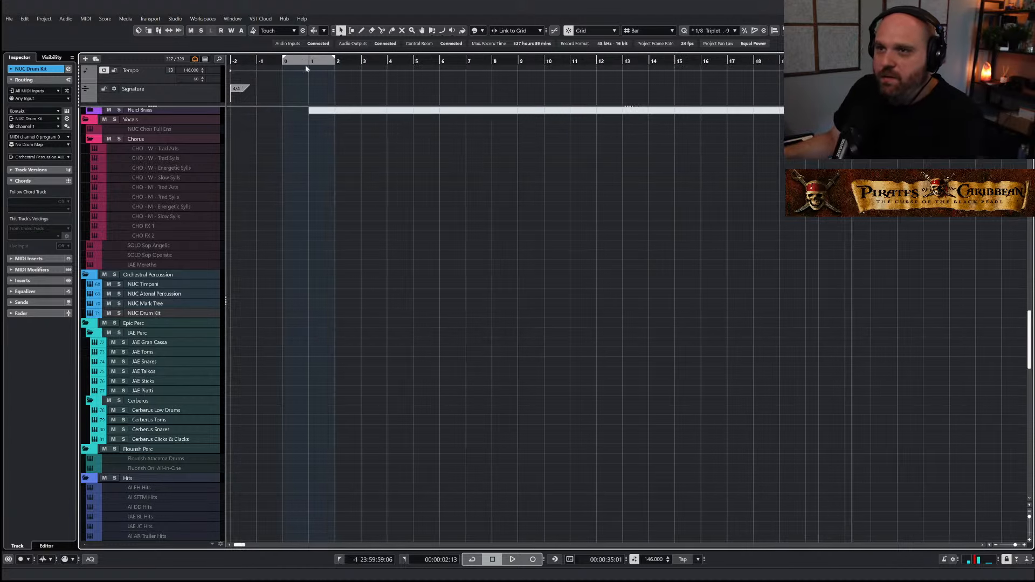
pyautogui.moveTo(318, 64); pyautogui.dragTo(325, 60)
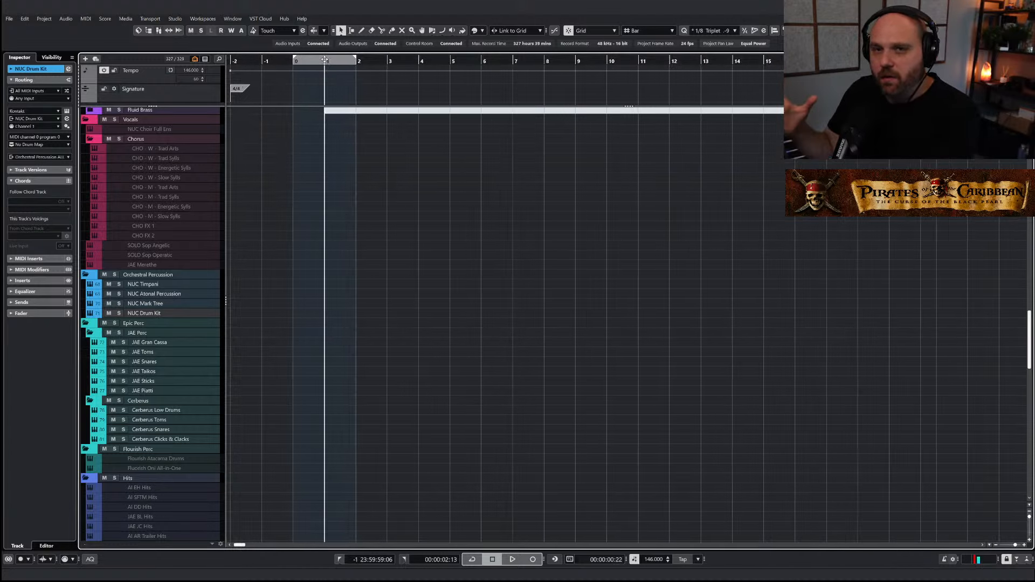
# Draw an empty part from bar 0 to bar 7 on the track, rename it NUC Drum Kit Toms, and open the part
pyautogui.rightClick(340, 370)
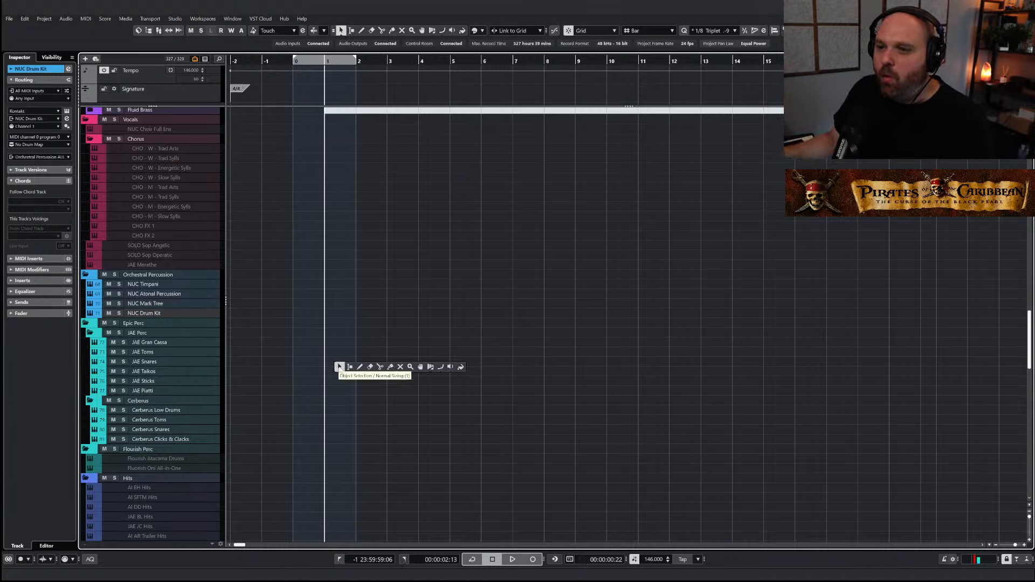
pyautogui.click(351, 365)
pyautogui.rightClick(342, 351)
pyautogui.moveTo(324, 313); pyautogui.dragTo(513, 314)
pyautogui.rightClick(517, 330)
pyautogui.click(521, 336)
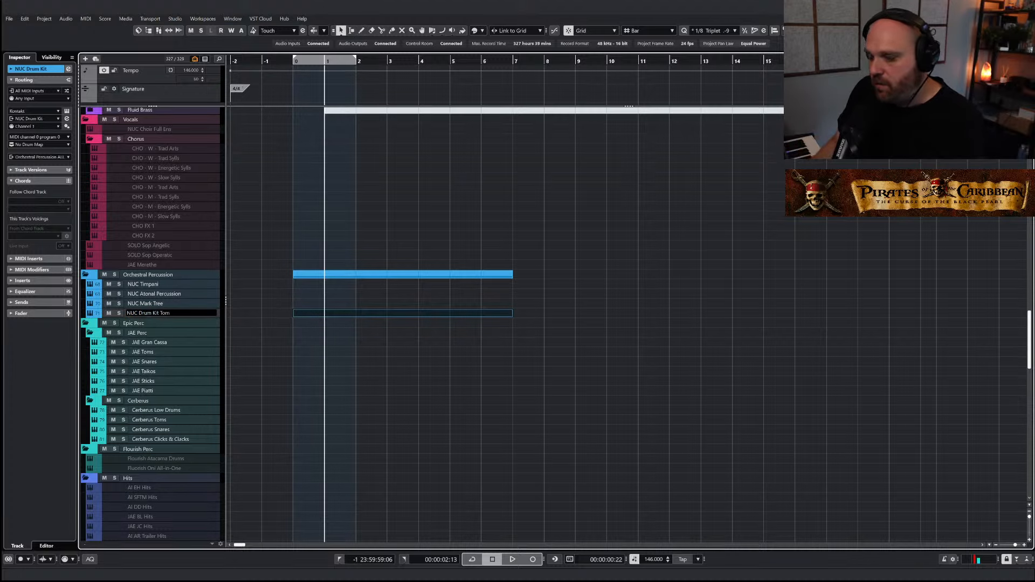
pyautogui.press('Return')
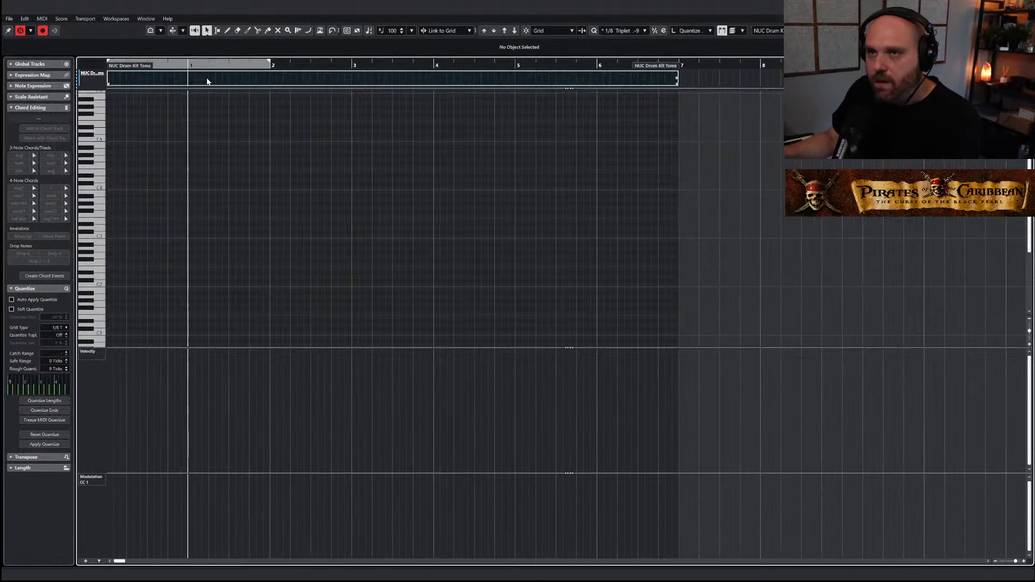
# Turn off editor solo, ready the Draw tool, and play up to the pickup just before bar 4
pyautogui.click(24, 32)
pyautogui.rightClick(219, 139)
pyautogui.click(241, 140)
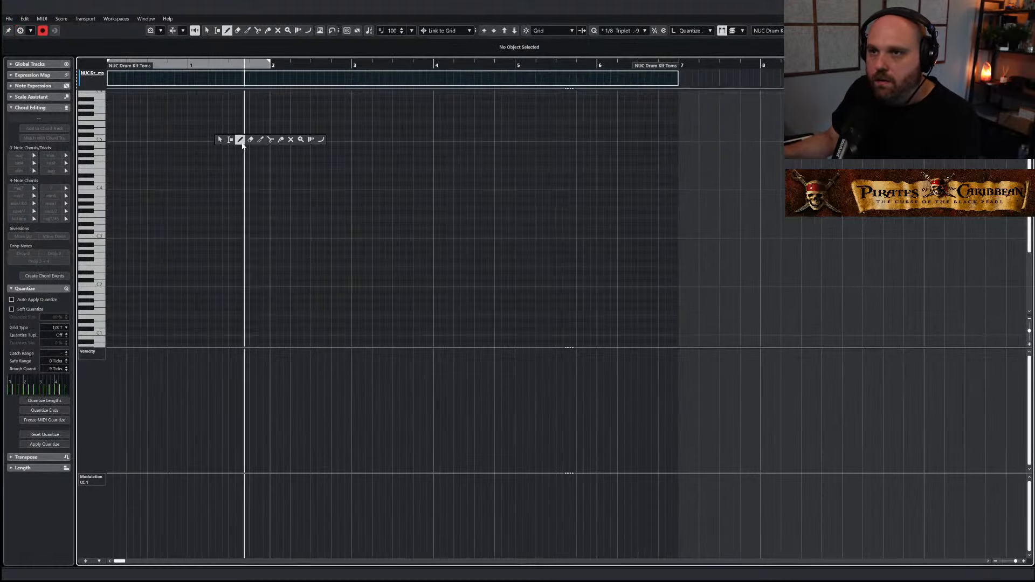
pyautogui.press('h')
pyautogui.press('h')
pyautogui.press('g')
pyautogui.press('g')
pyautogui.press('g')
pyautogui.press('h')
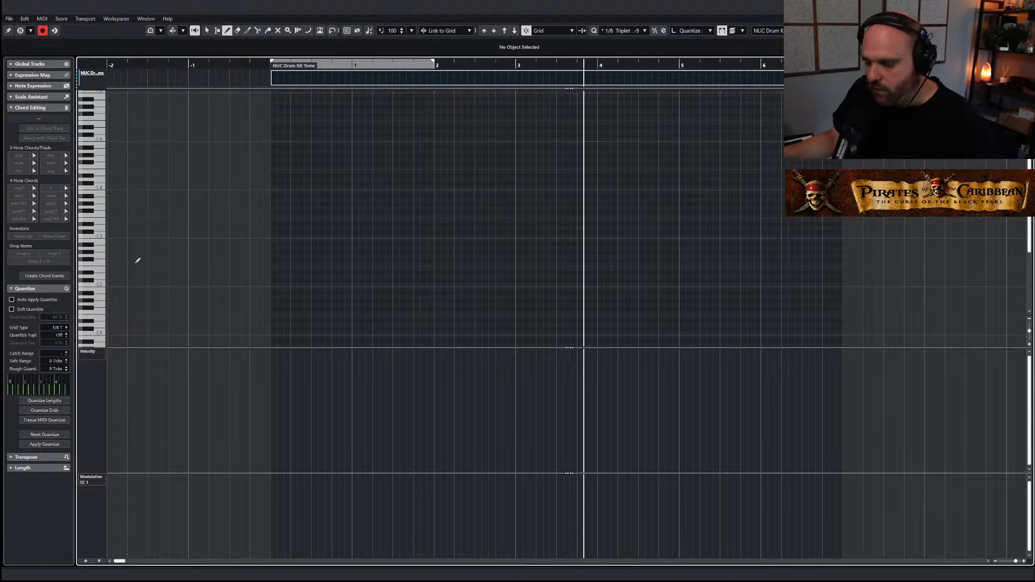
# Check the floor tom sound in Kontakt and draw three consecutive triplet-eighth F2 hits into bar 4, plus another on beat 1's last triplet
pyautogui.press('F11')
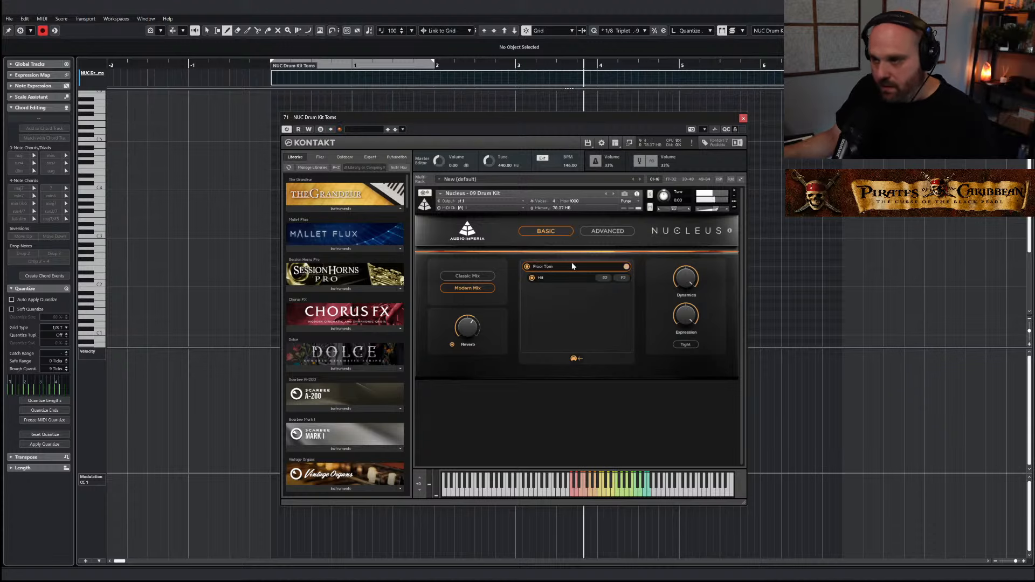
pyautogui.click(743, 118)
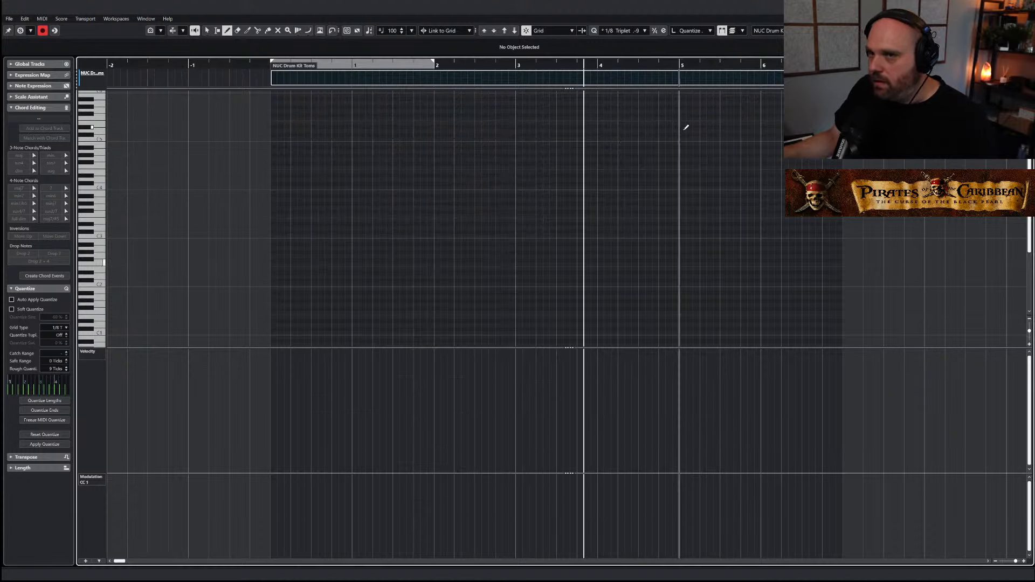
pyautogui.rightClick(524, 292)
pyautogui.click(526, 293)
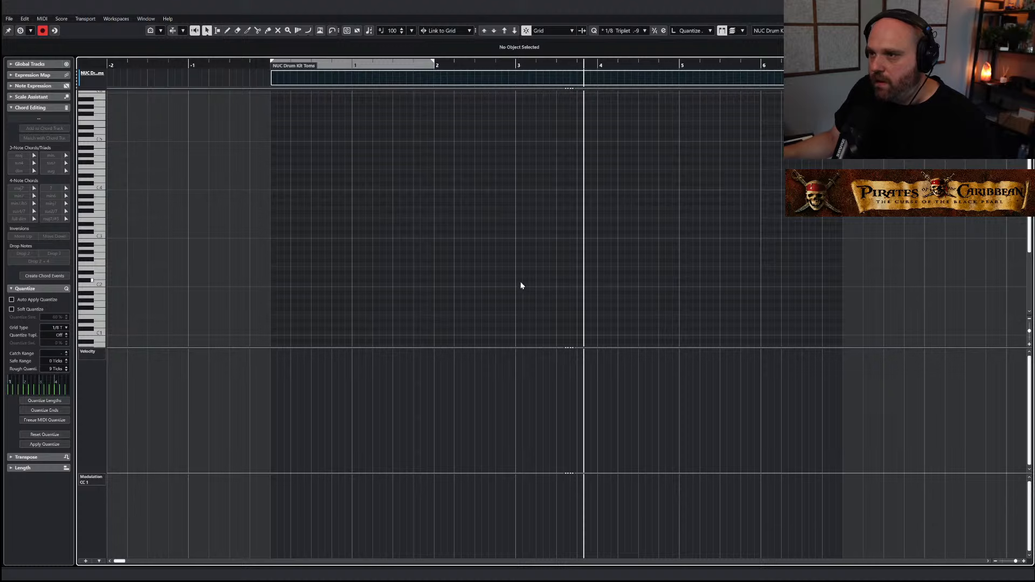
pyautogui.click(599, 276)
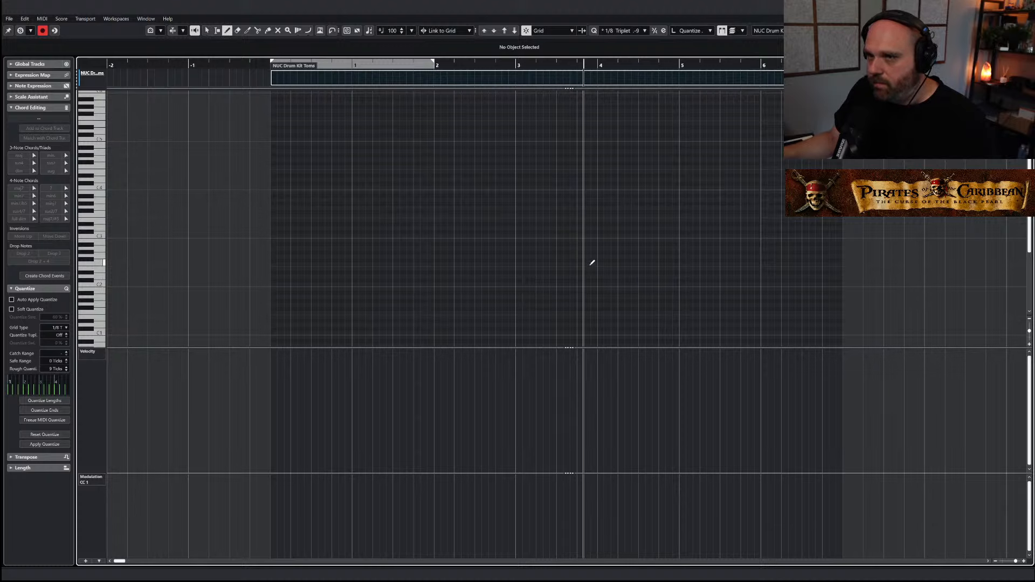
pyautogui.moveTo(592, 262)
pyautogui.mouseDown()
pyautogui.moveTo(615, 264)
pyautogui.moveTo(606, 263)
pyautogui.mouseUp()
pyautogui.press('1')
pyautogui.rightClick(605, 276)
pyautogui.click(618, 276)
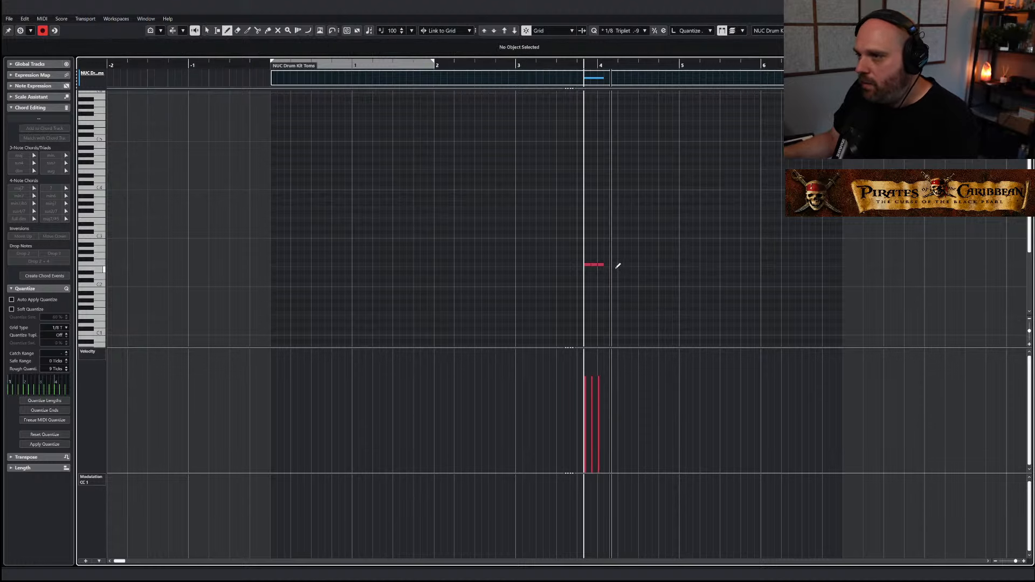
pyautogui.click(613, 265)
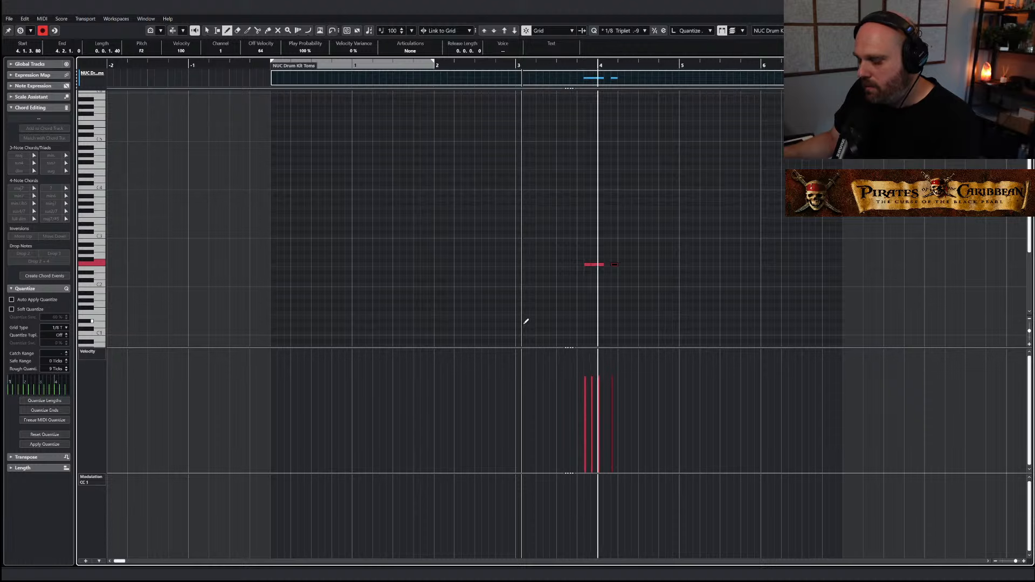
# Draw six more triplet-eighth F2 hits from the end of beat 2 through beat 4 to complete bar 4's pattern
pyautogui.click(629, 264)
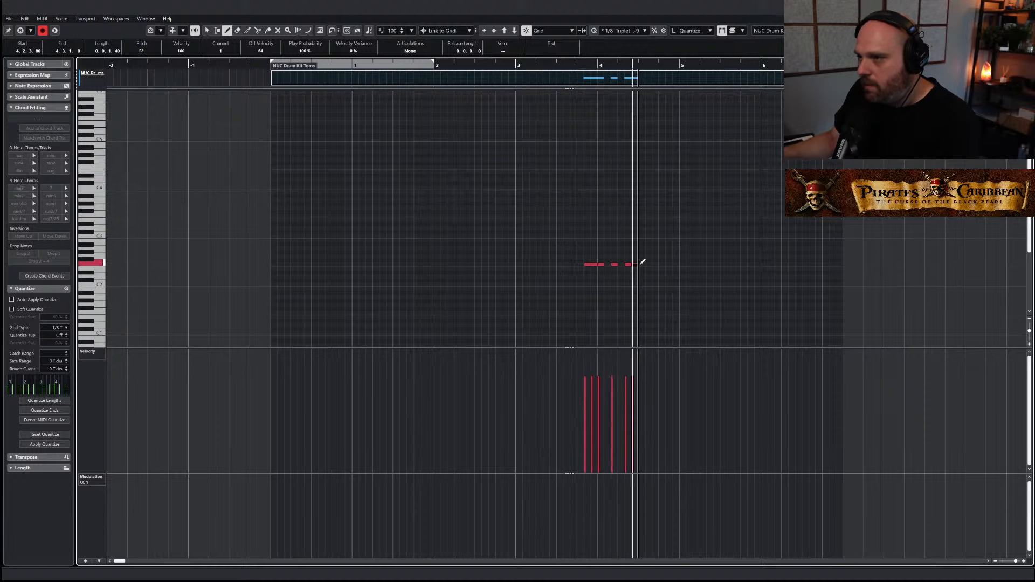
pyautogui.click(642, 263)
pyautogui.click(655, 264)
pyautogui.click(669, 263)
pyautogui.click(677, 263)
# Switch to Object Selection, shape the tom hits' velocities into an uneven rise across the pattern, and play it back
pyautogui.rightClick(661, 306)
pyautogui.click(661, 307)
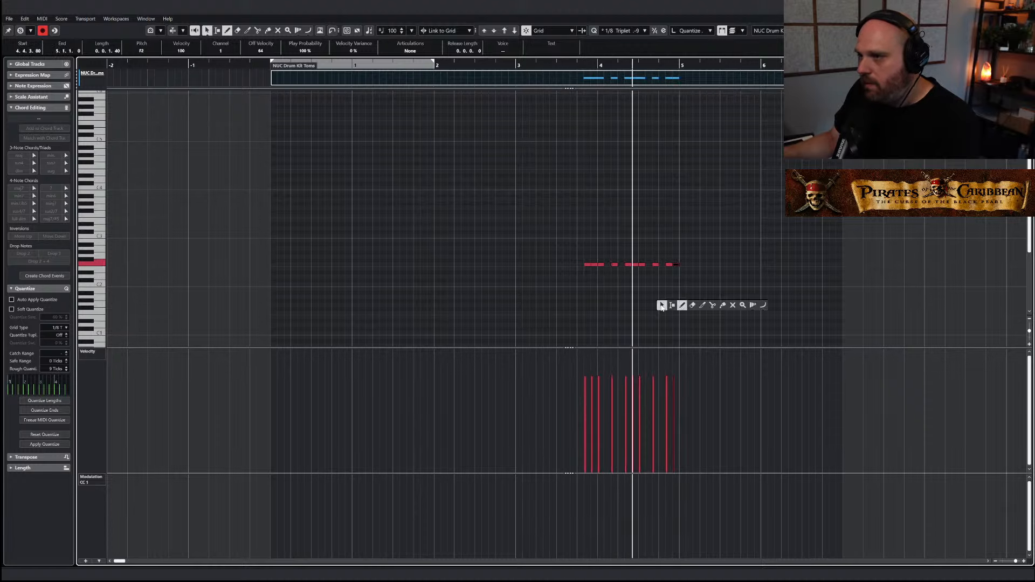
pyautogui.click(662, 307)
pyautogui.moveTo(569, 421)
pyautogui.mouseDown()
pyautogui.moveTo(620, 378)
pyautogui.moveTo(669, 385)
pyautogui.moveTo(674, 377)
pyautogui.mouseUp()
pyautogui.press('space')
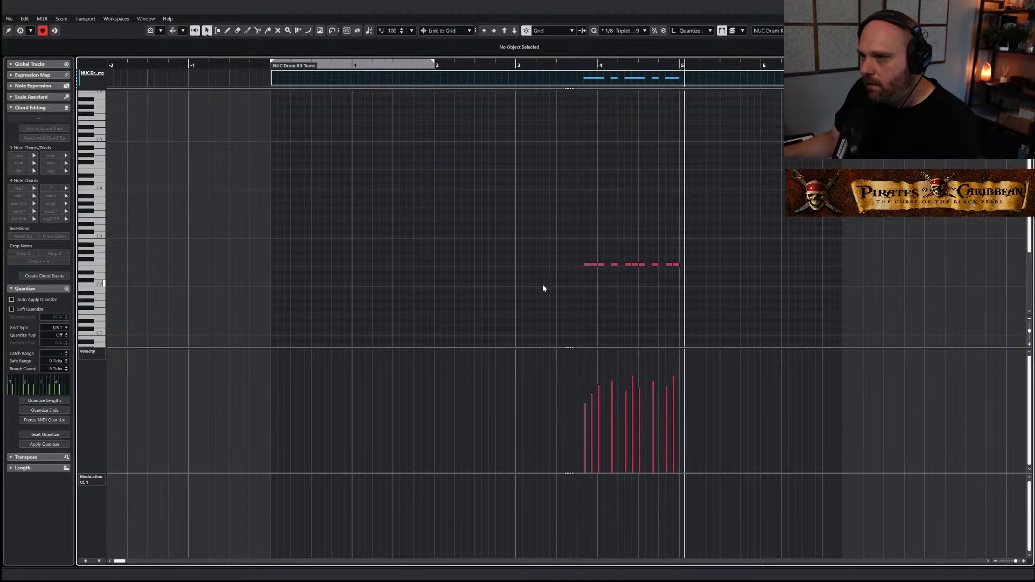
# Select all the F2 hits, raise their velocities slightly, and deselect them
pyautogui.press('g')
pyautogui.press('g')
pyautogui.hotkey('ctrl', 'a')
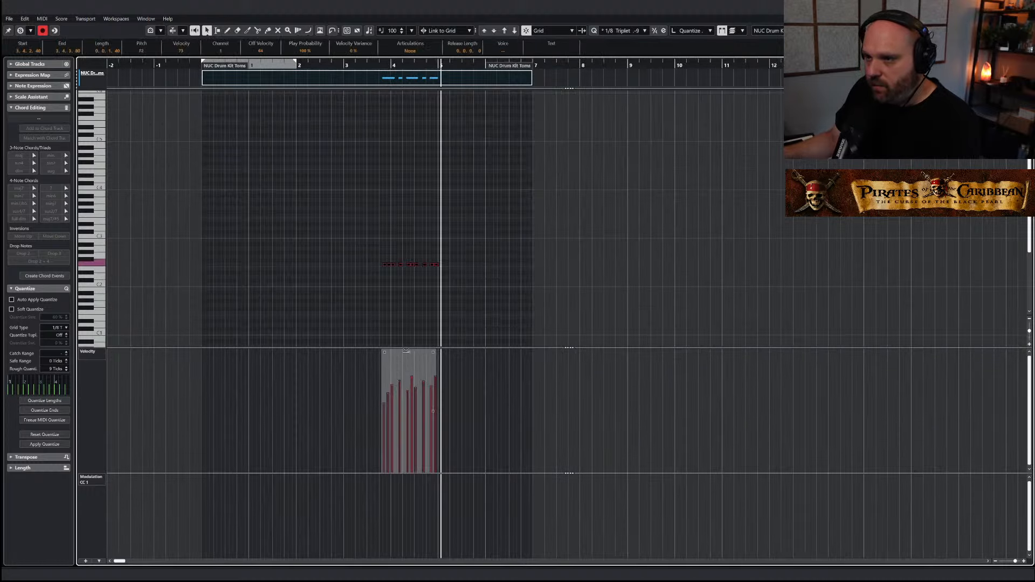
pyautogui.moveTo(433, 412); pyautogui.dragTo(432, 412)
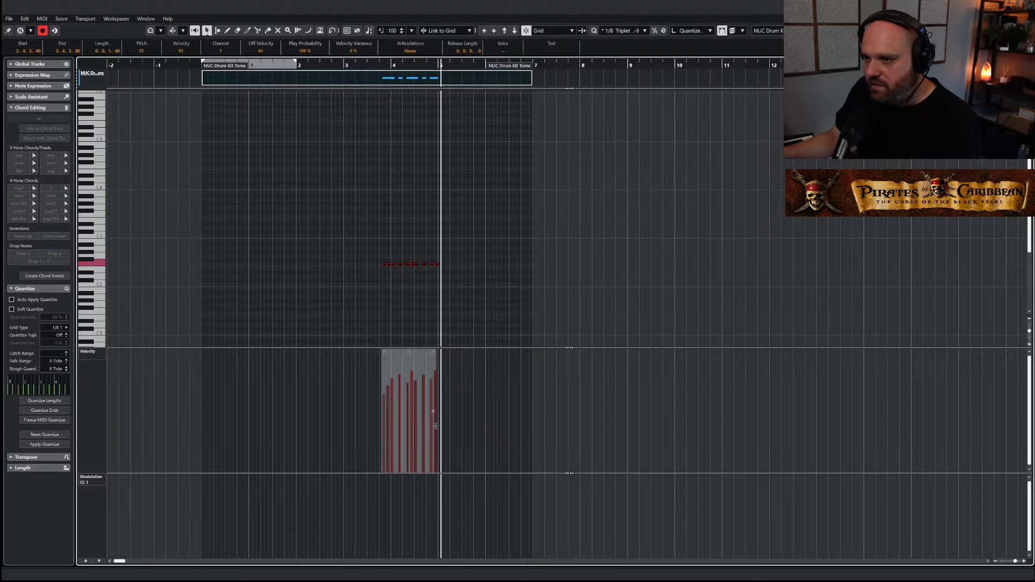
pyautogui.moveTo(409, 352)
pyautogui.mouseDown()
pyautogui.moveTo(416, 359)
pyautogui.moveTo(409, 351)
pyautogui.mouseUp()
pyautogui.click(392, 300)
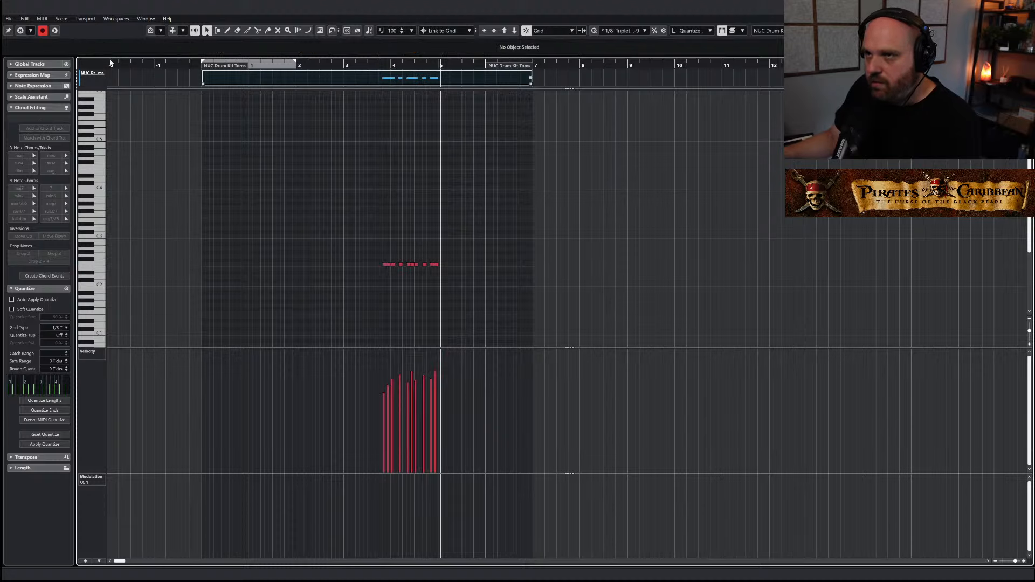
# Solo the part in the editor, audition it from just before bar 4, and draw C2 hits on beats 1 and 3
pyautogui.click(19, 32)
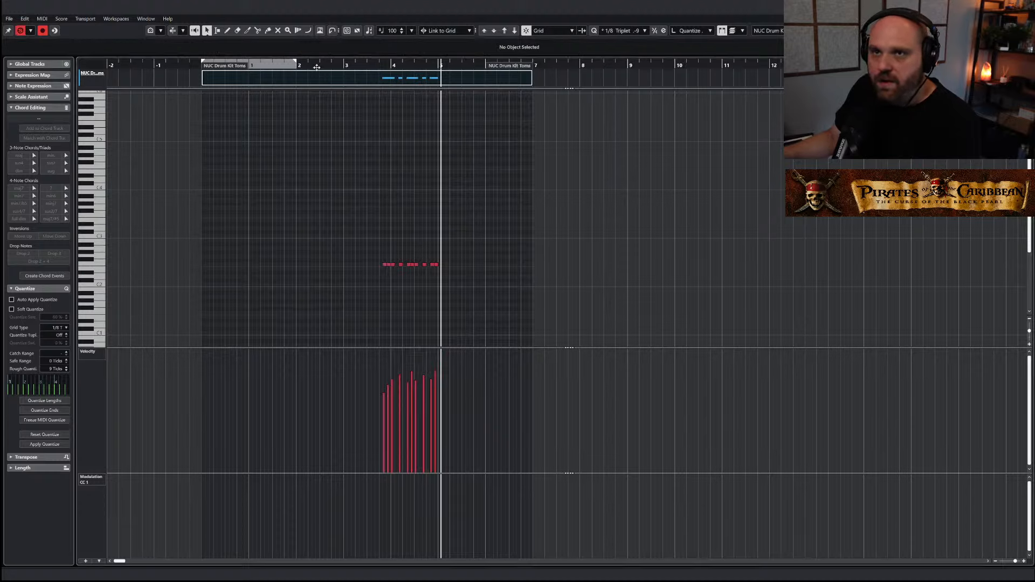
pyautogui.doubleClick(383, 65)
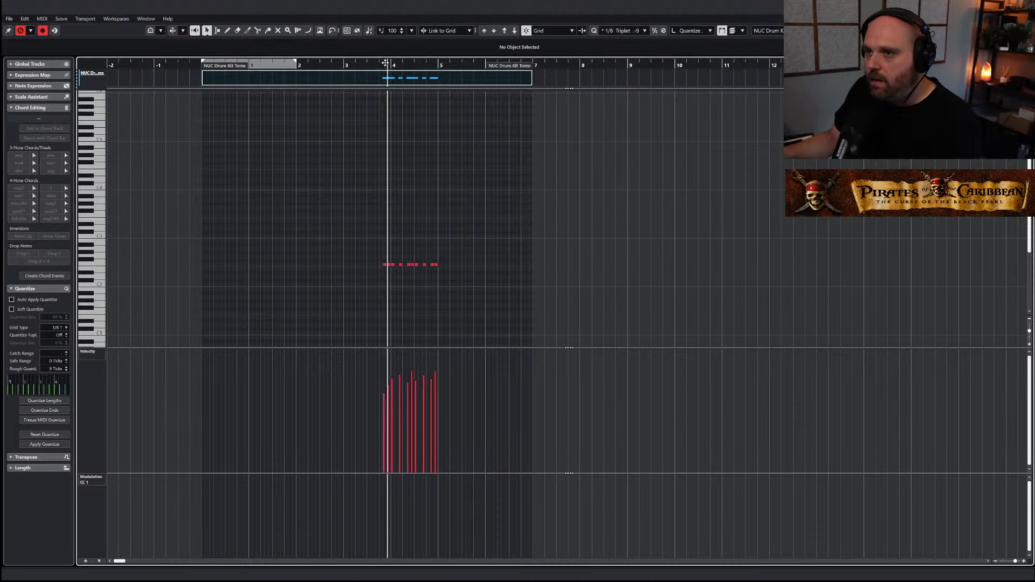
pyautogui.rightClick(364, 302)
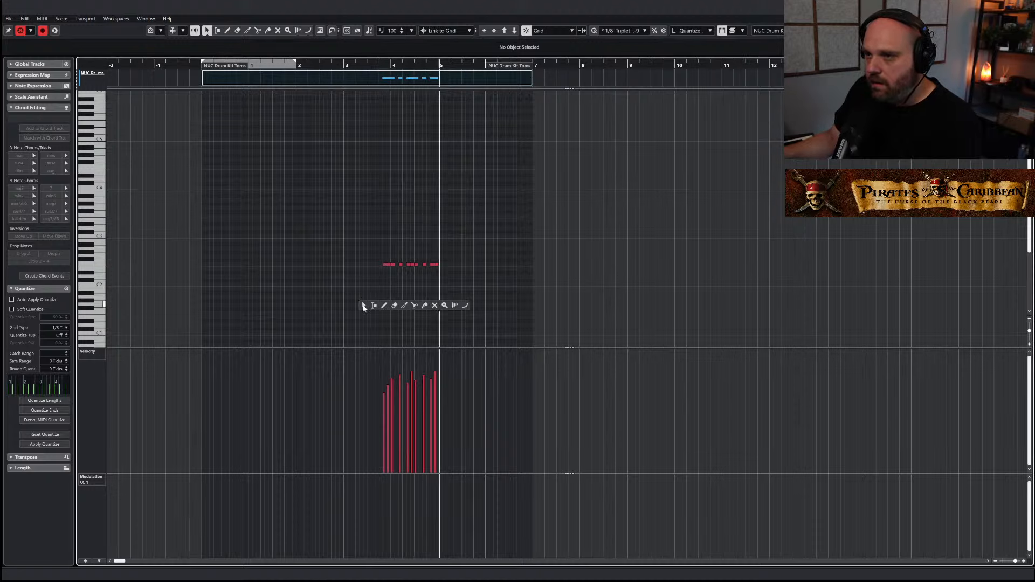
pyautogui.click(386, 302)
pyautogui.press('h')
pyautogui.press('h')
pyautogui.press('h')
pyautogui.press('h')
pyautogui.press('h')
pyautogui.press('h')
pyautogui.press('g')
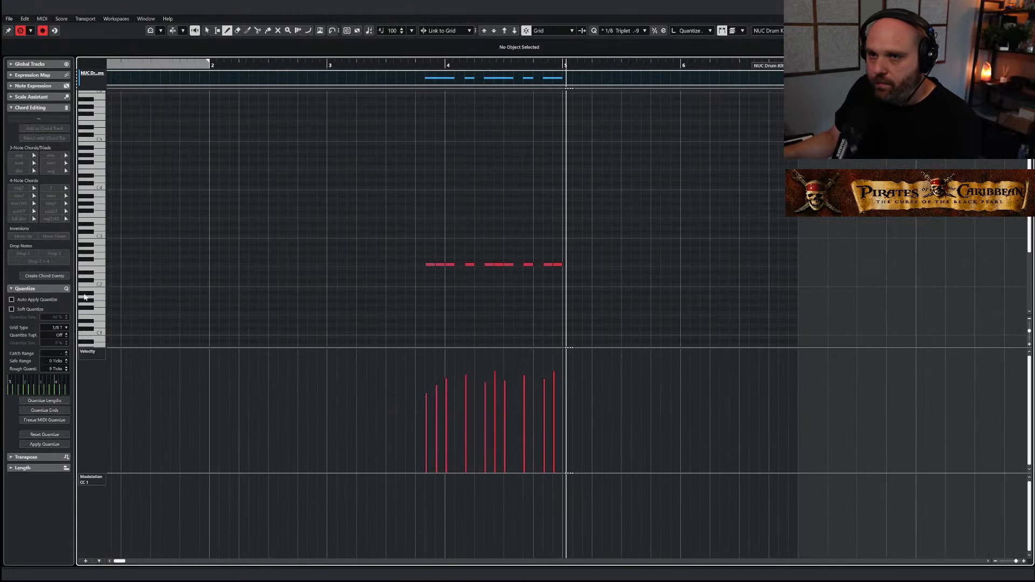
pyautogui.click(450, 284)
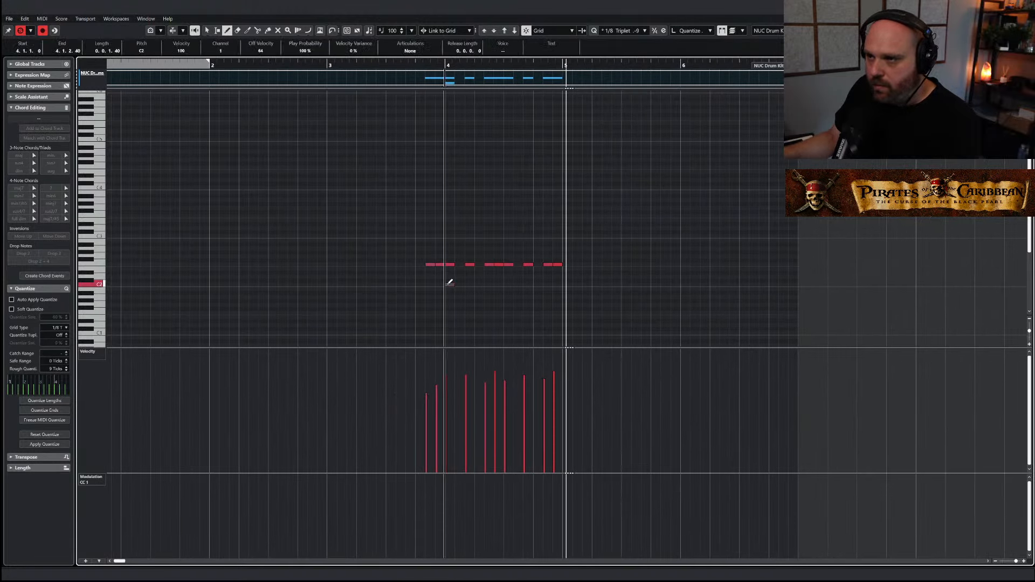
pyautogui.click(509, 284)
# Audition the pattern from the lead-in, then add C2 hits on beats 2 and 4 of bar 4 and play again
pyautogui.press('1')
pyautogui.click(394, 64)
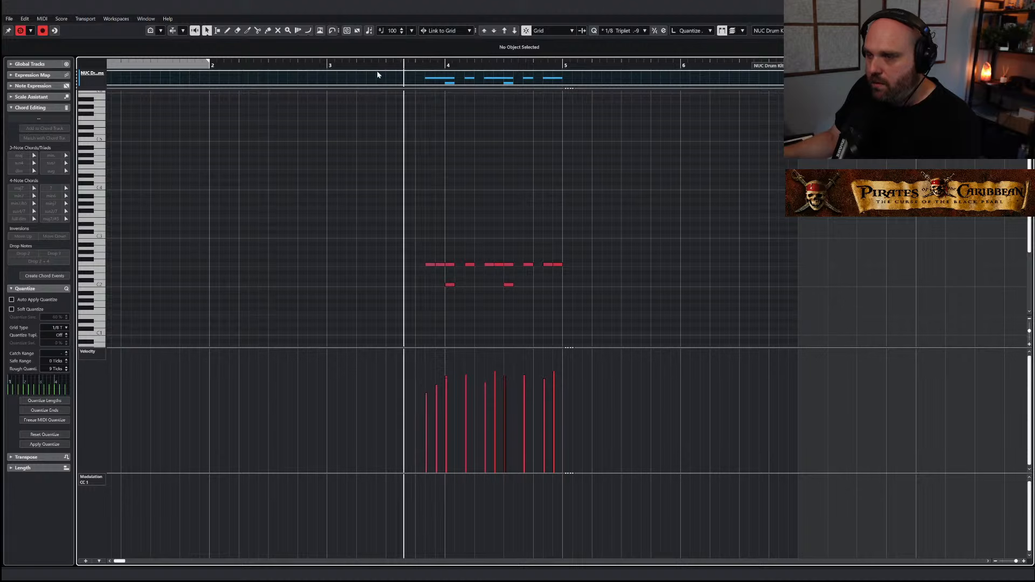
pyautogui.rightClick(478, 281)
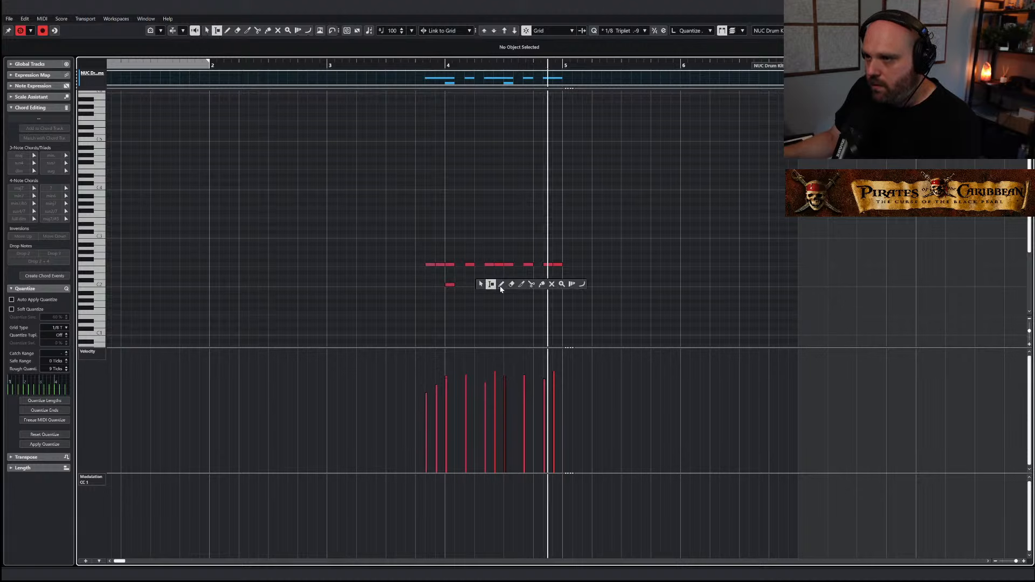
pyautogui.click(500, 282)
pyautogui.click(479, 284)
pyautogui.click(538, 284)
pyautogui.press('1')
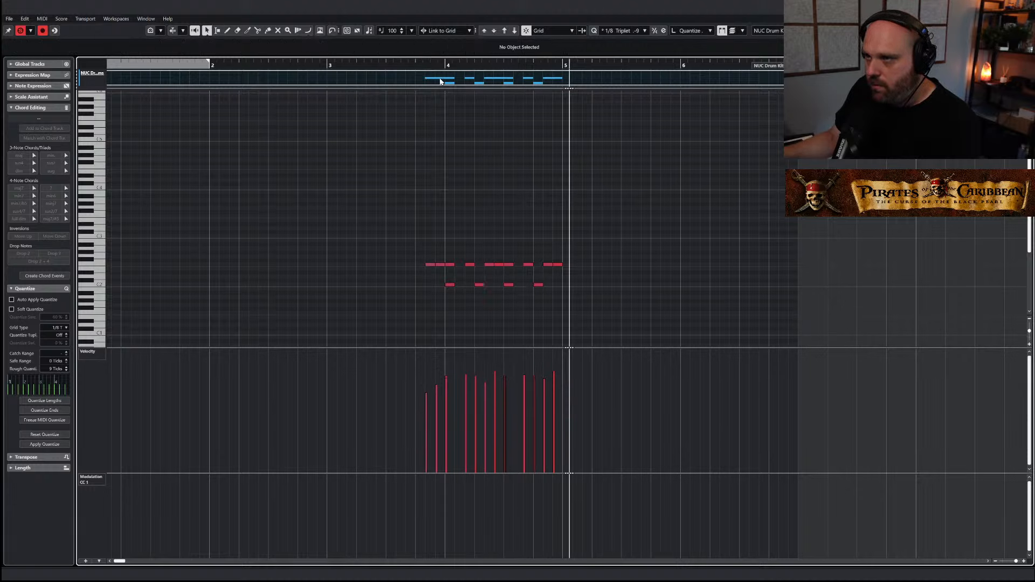
pyautogui.click(424, 64)
# Copy bar 4's F2 hits up to A2 and B2, then play from just before bar 4
pyautogui.rightClick(468, 213)
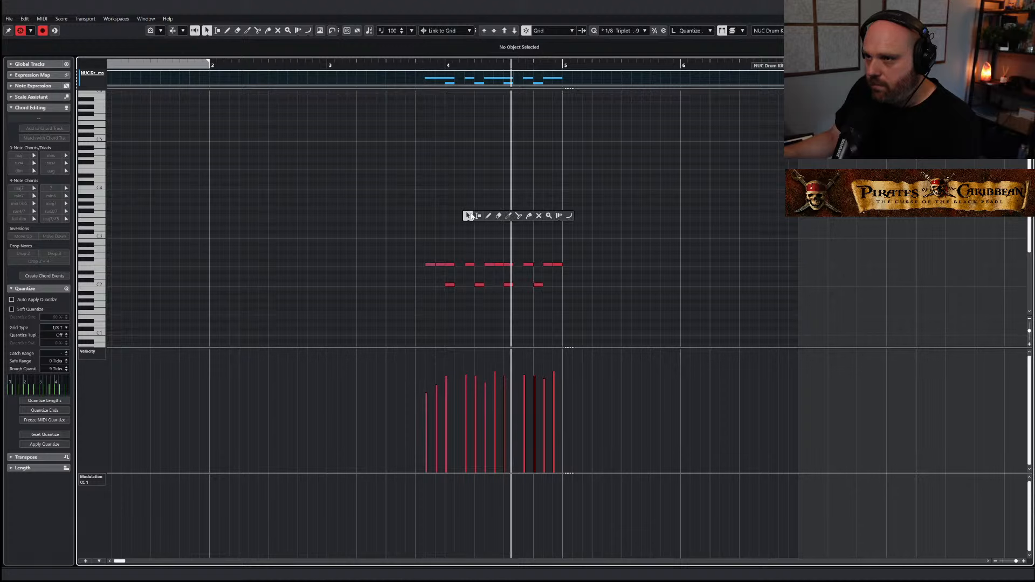
pyautogui.click(468, 213)
pyautogui.moveTo(588, 271); pyautogui.dragTo(451, 241)
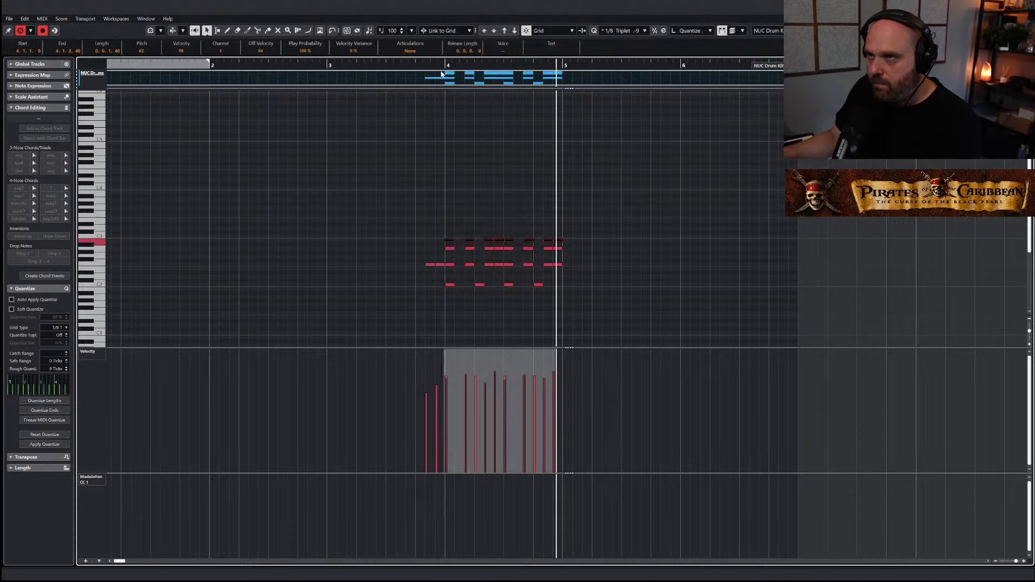
pyautogui.click(415, 64)
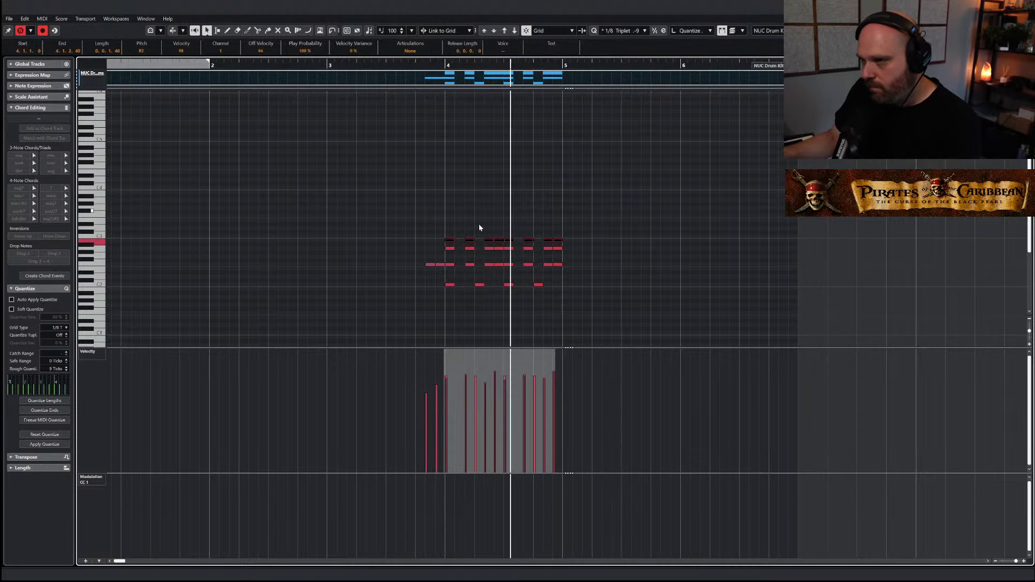
# Delete the highest row of copied hits, the B2 notes, from bar 4
pyautogui.moveTo(436, 228); pyautogui.dragTo(577, 241)
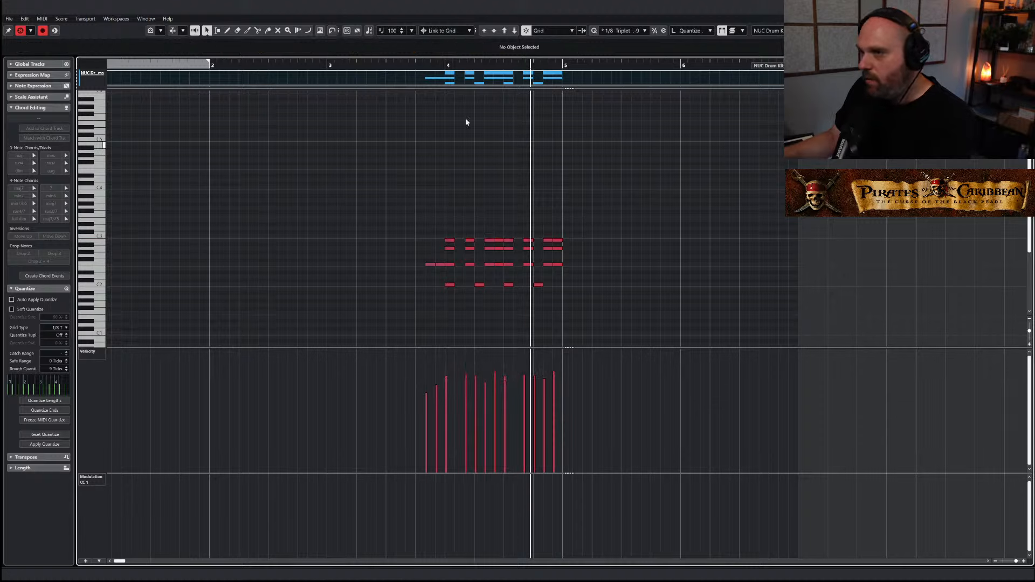
pyautogui.moveTo(423, 220); pyautogui.dragTo(571, 241)
pyautogui.press('Delete')
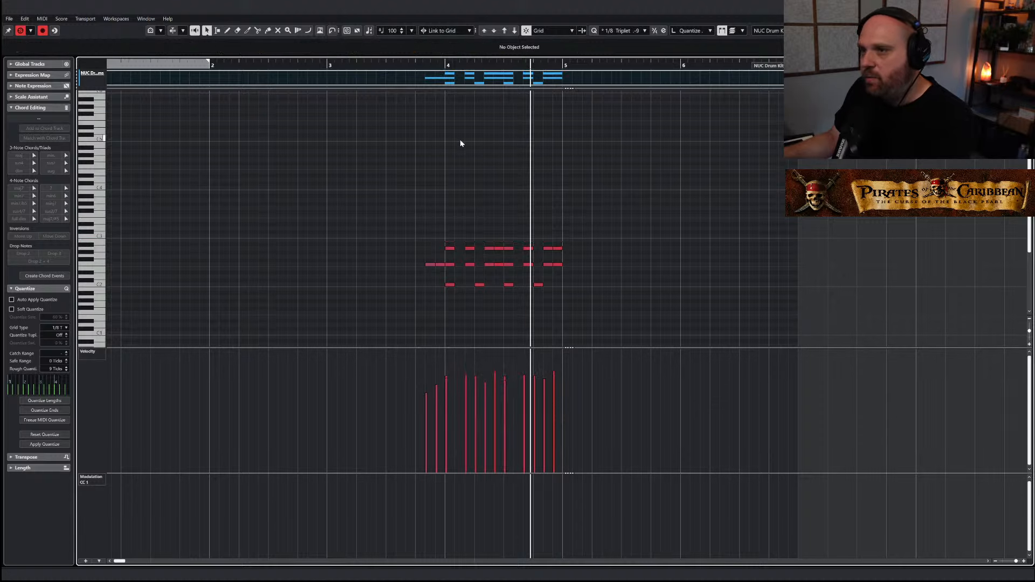
# Select all the tom hits, lower their velocities together, and play the passage back
pyautogui.moveTo(478, 264); pyautogui.dragTo(566, 291)
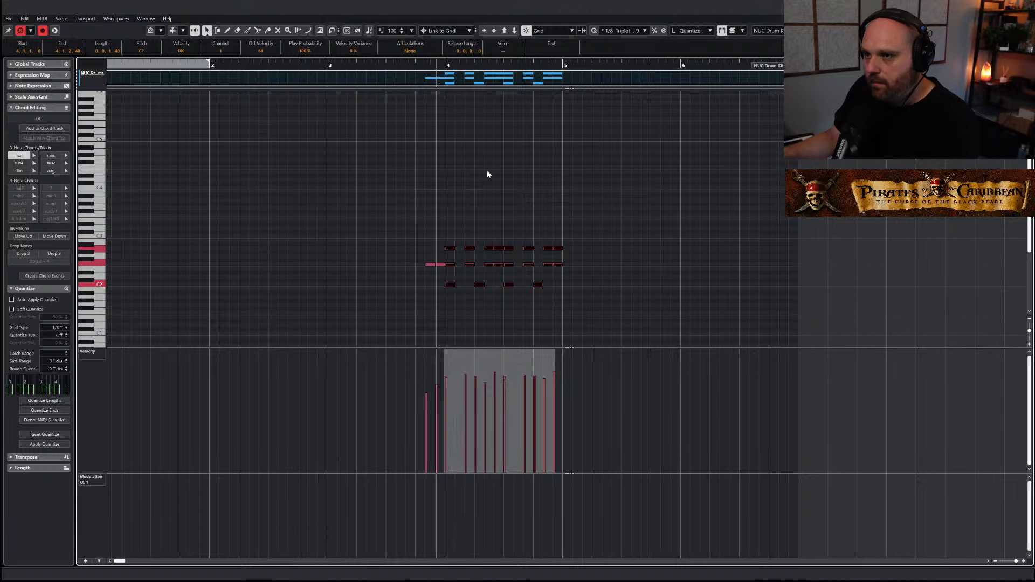
pyautogui.hotkey('ctrl', 'a')
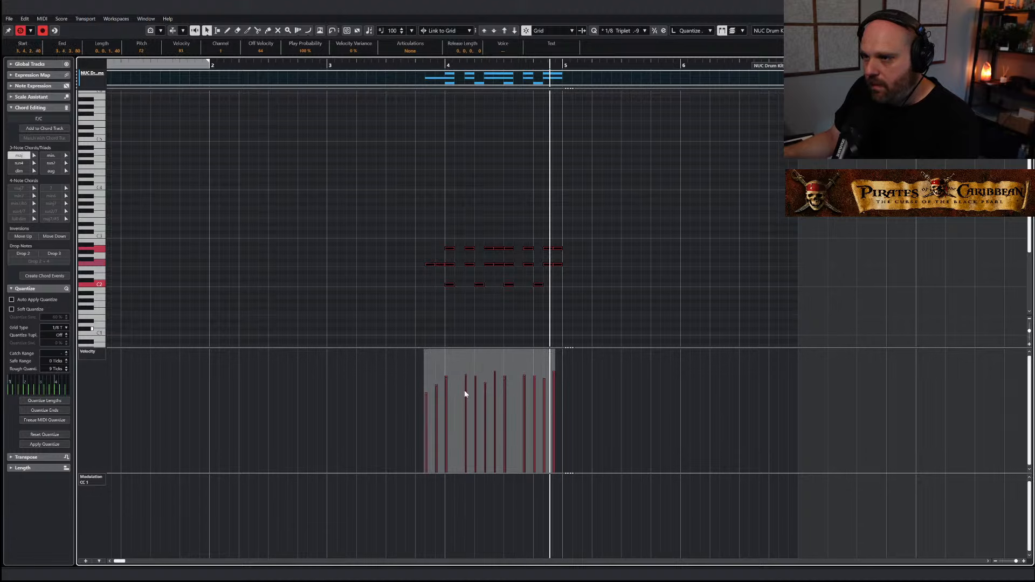
pyautogui.moveTo(489, 352); pyautogui.dragTo(491, 362)
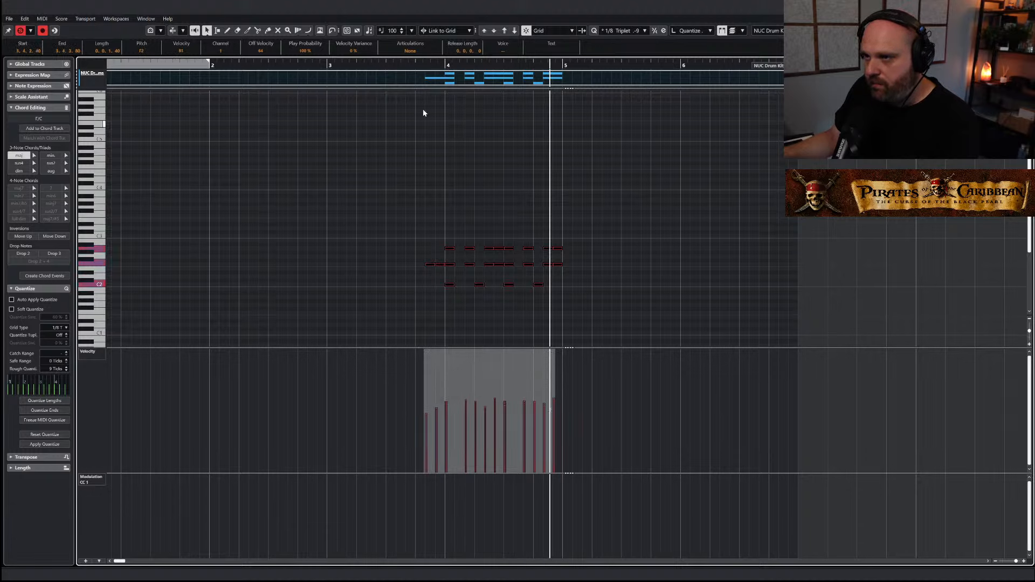
pyautogui.press('space')
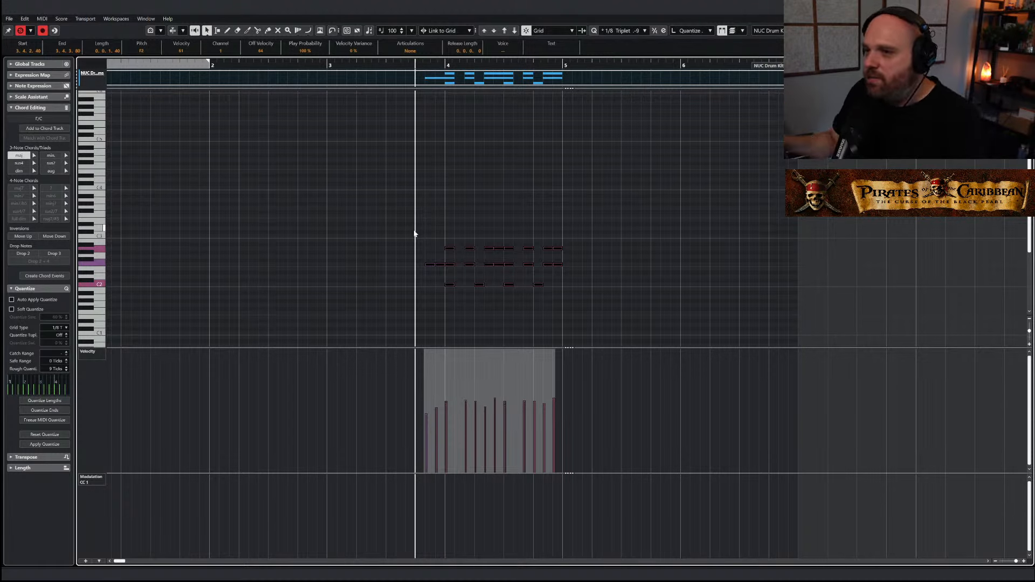
pyautogui.press('space')
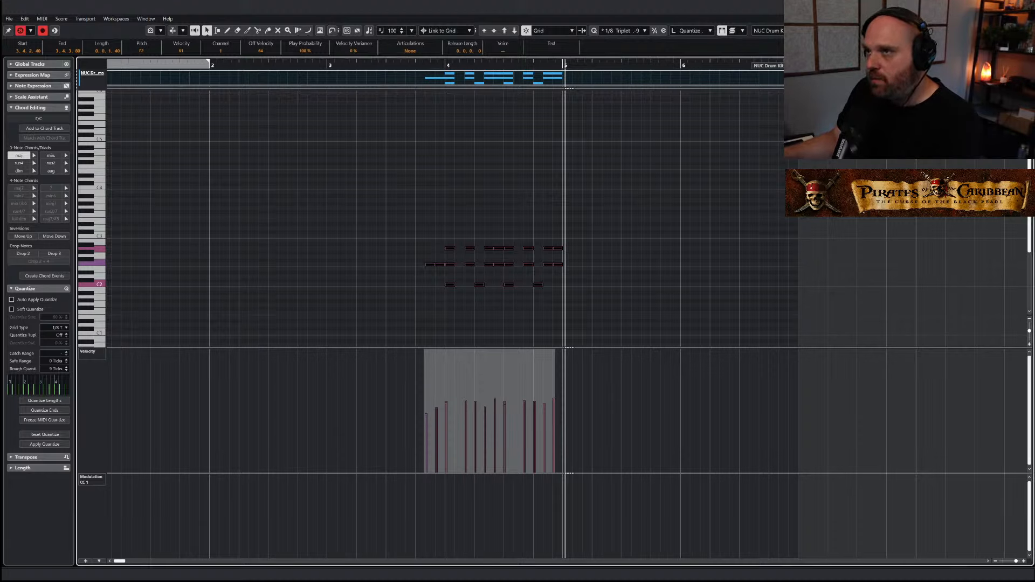
# Close the part editor, solo the NUC Drum Kit Toms track, and play it from bar 4
pyautogui.press('Escape')
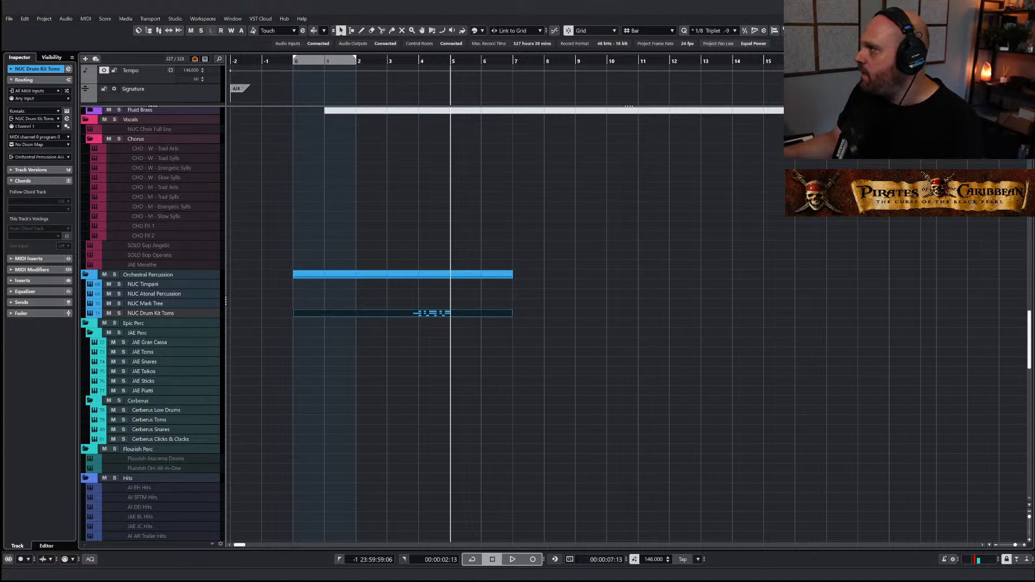
pyautogui.click(151, 316)
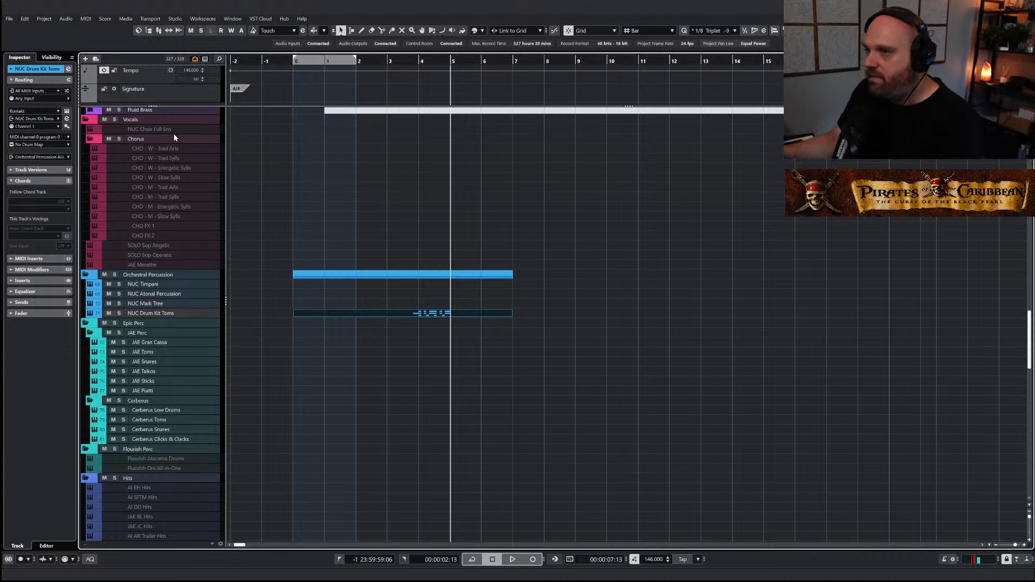
pyautogui.click(119, 314)
pyautogui.click(432, 59)
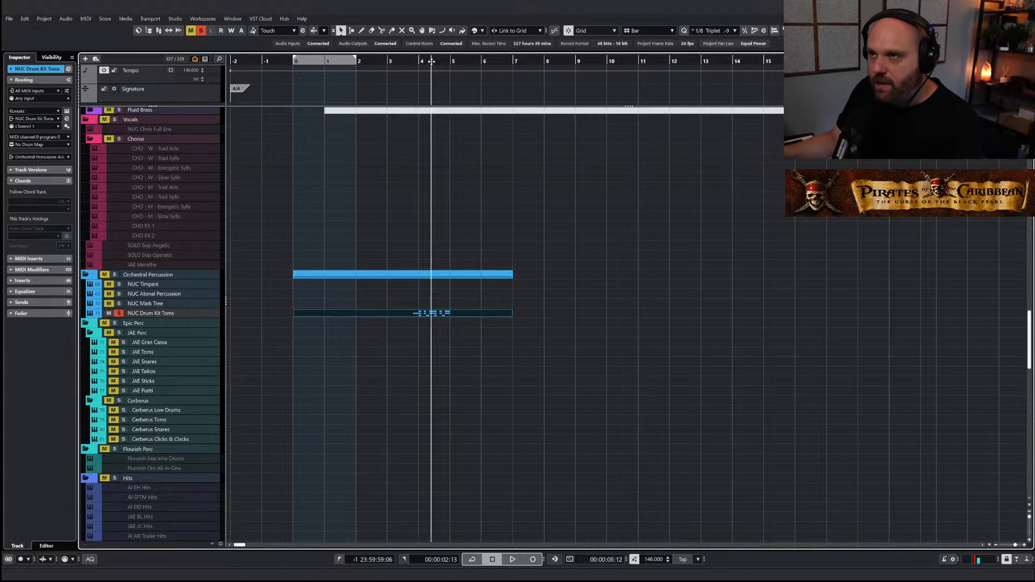
pyautogui.click(418, 59)
pyautogui.press('space')
pyautogui.press('space')
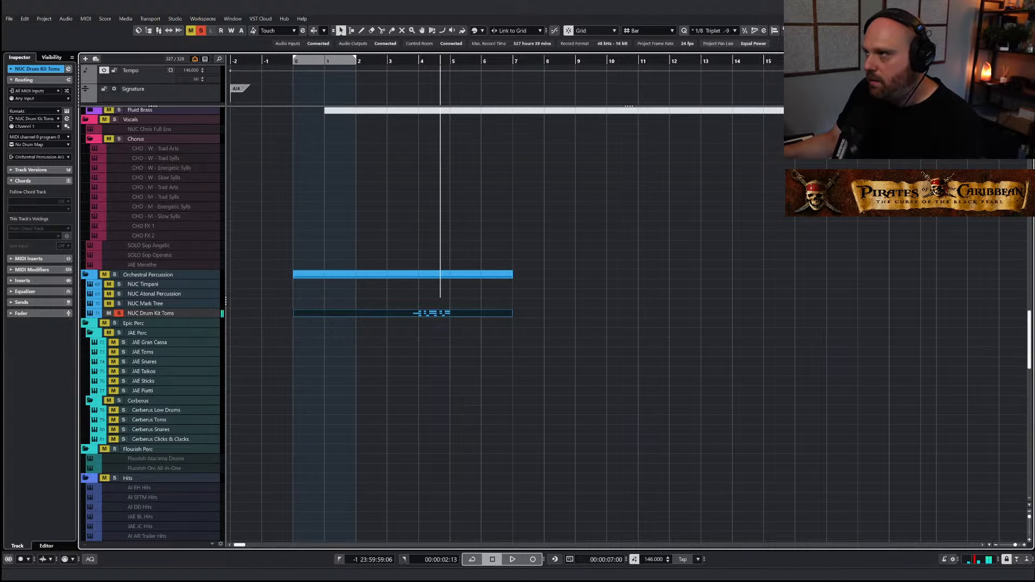
# Open the MixConsole, replay the soloed toms from bar 4, and lower the NUC Drum Kit Toms channel's volume
pyautogui.hotkey('alt', 'F3')
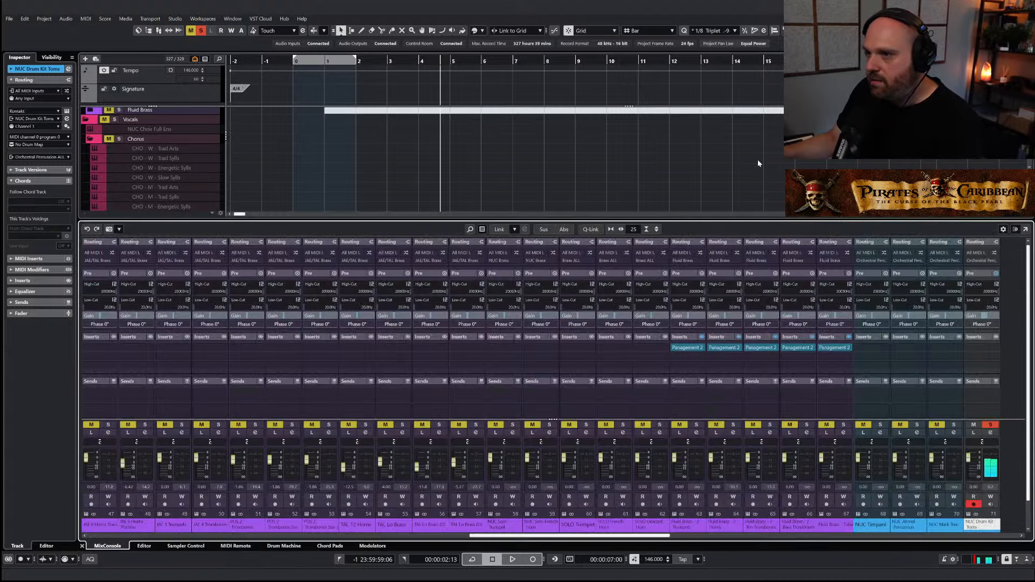
pyautogui.click(420, 60)
pyautogui.press('space')
pyautogui.press('space')
pyautogui.click(972, 466)
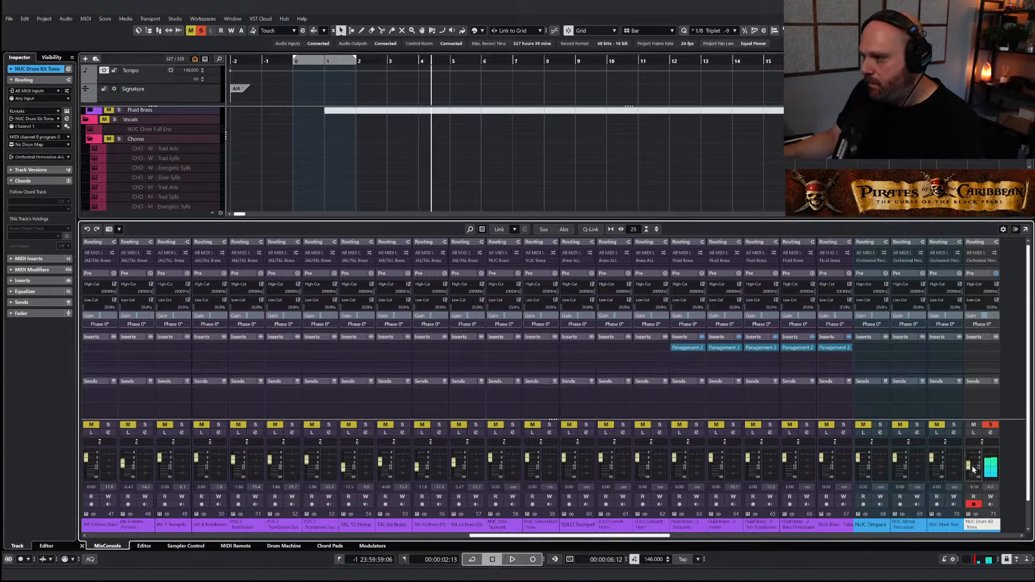
# Clear all solos, play the full mix from before bar 3, and raise the drum kit toms channel's volume slightly
pyautogui.click(201, 31)
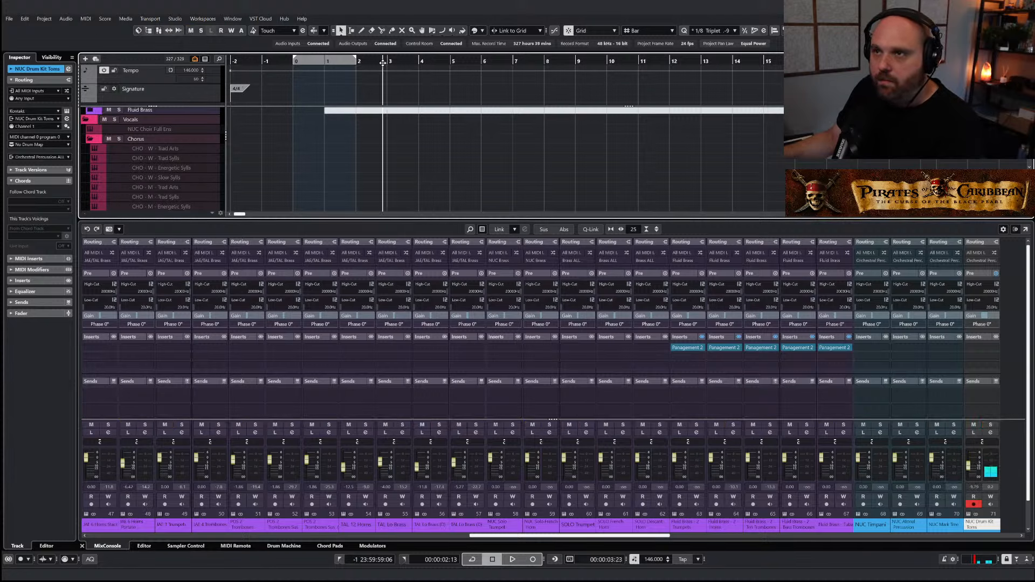
pyautogui.press('space')
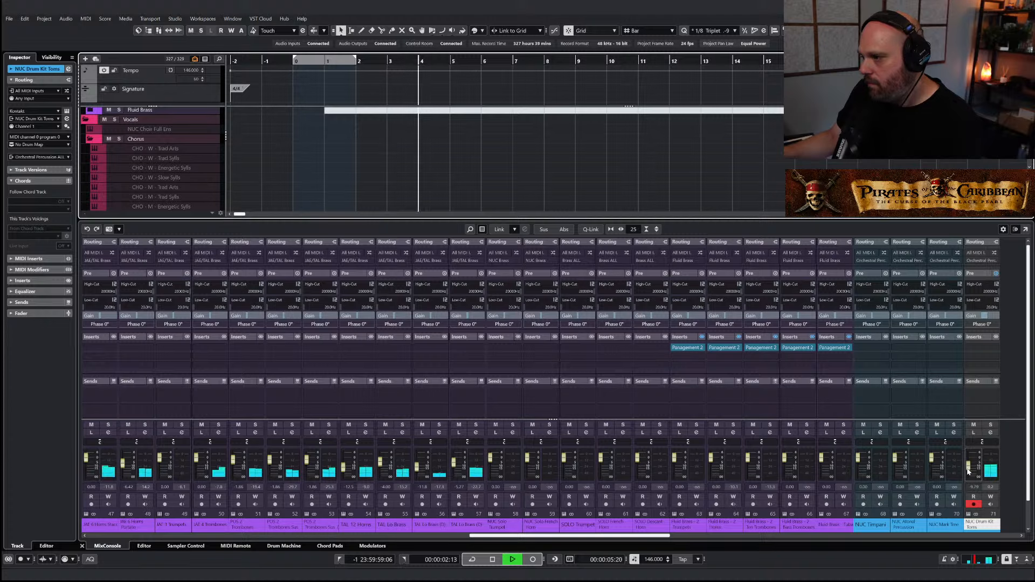
pyautogui.moveTo(969, 473); pyautogui.dragTo(969, 470)
pyautogui.press('space')
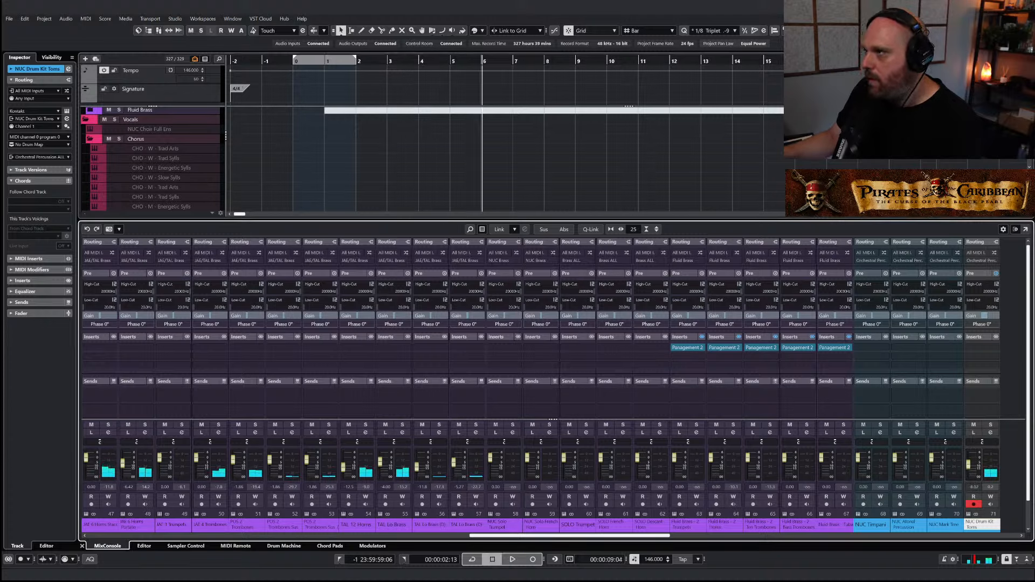
# Add a Val. V Hall send to the NUC Drum Kit Toms channel, set its level to 5, and play from bar 4
pyautogui.scroll(-1, 968, 371)
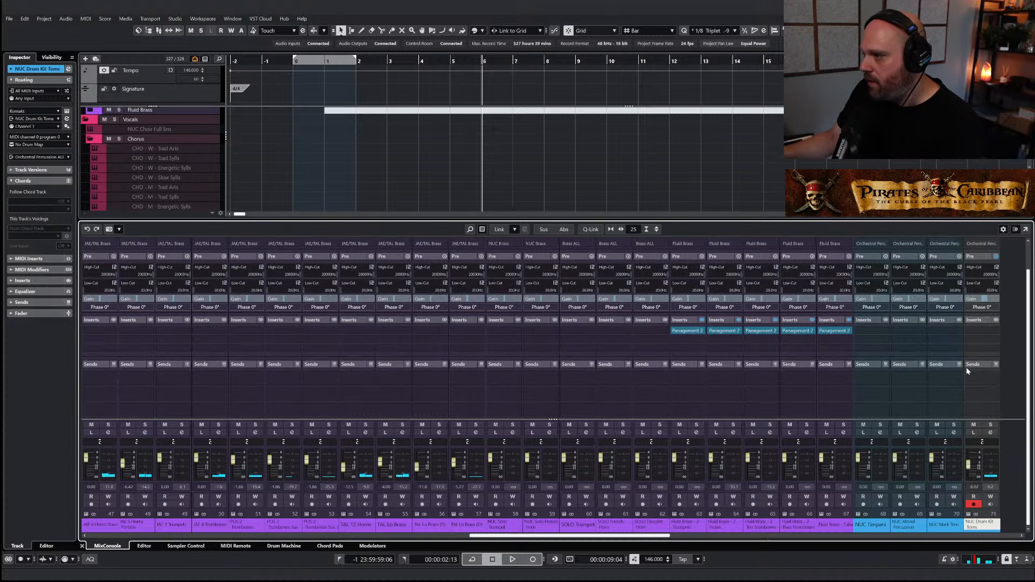
pyautogui.click(982, 396)
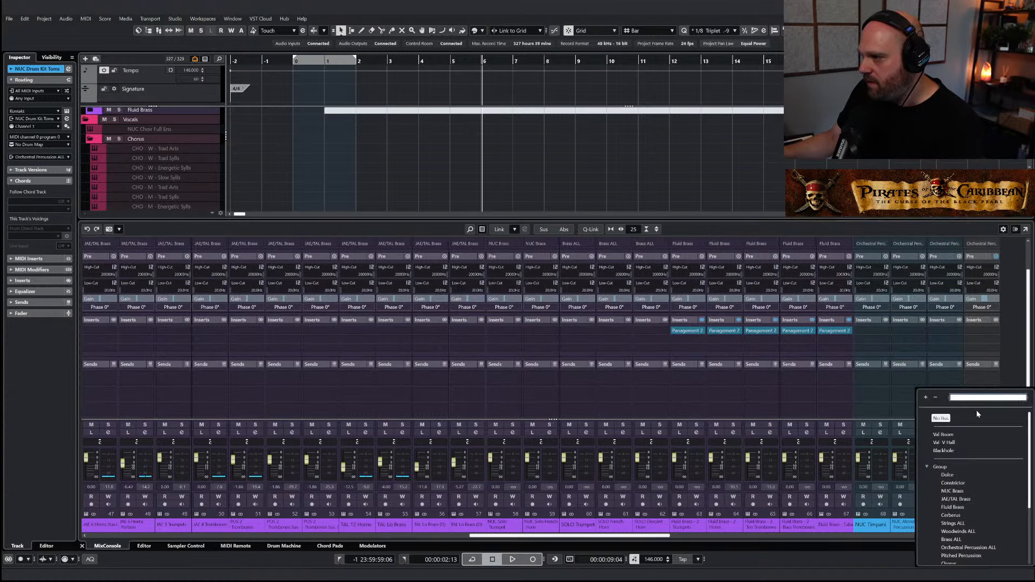
pyautogui.click(952, 444)
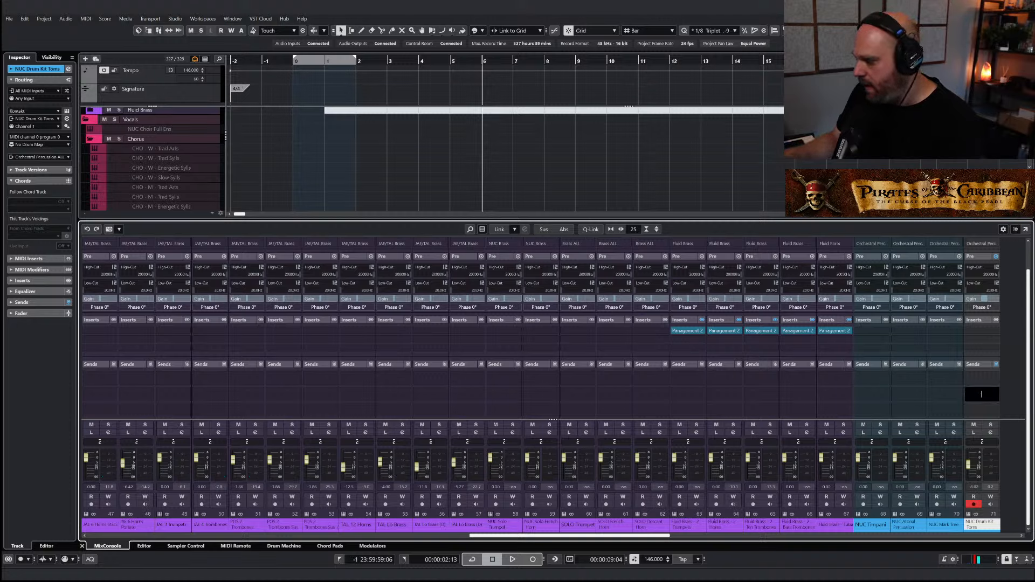
pyautogui.click(449, 61)
pyautogui.press('space')
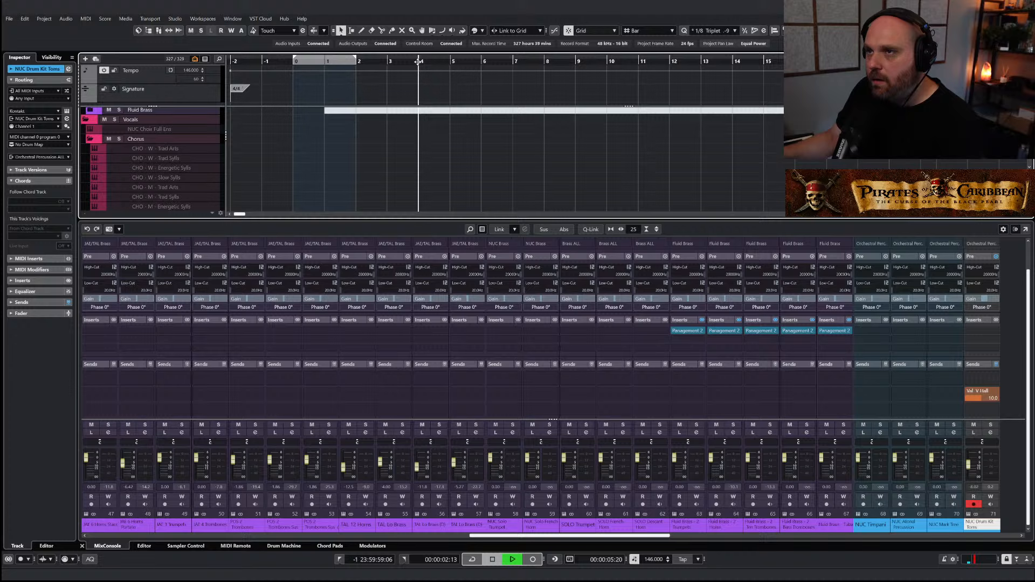
pyautogui.doubleClick(993, 398)
pyautogui.write('5')
pyautogui.press('Return')
pyautogui.press('space')
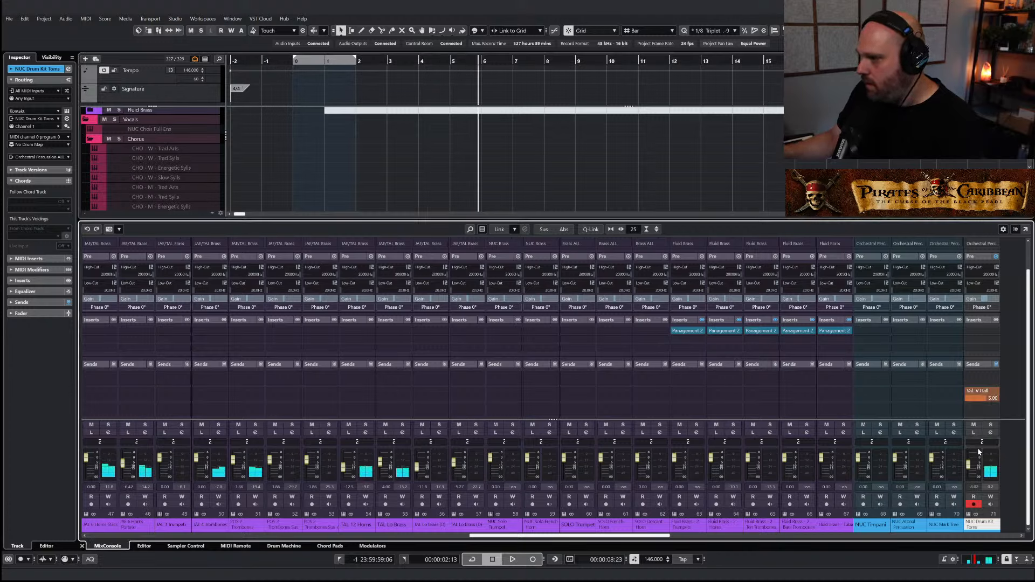
# Close the MixConsole, solo the NUC Drum Kit Toms track, and play it from bar 4
pyautogui.hotkey('ctrl', 'alt', 'e')
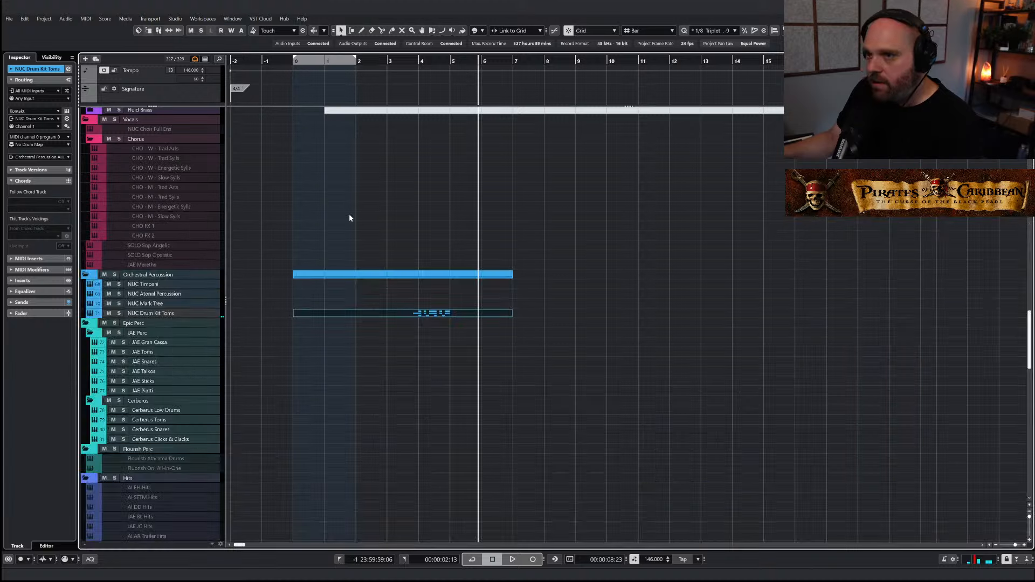
pyautogui.click(415, 60)
pyautogui.press('space')
pyautogui.click(431, 313)
pyautogui.press('s')
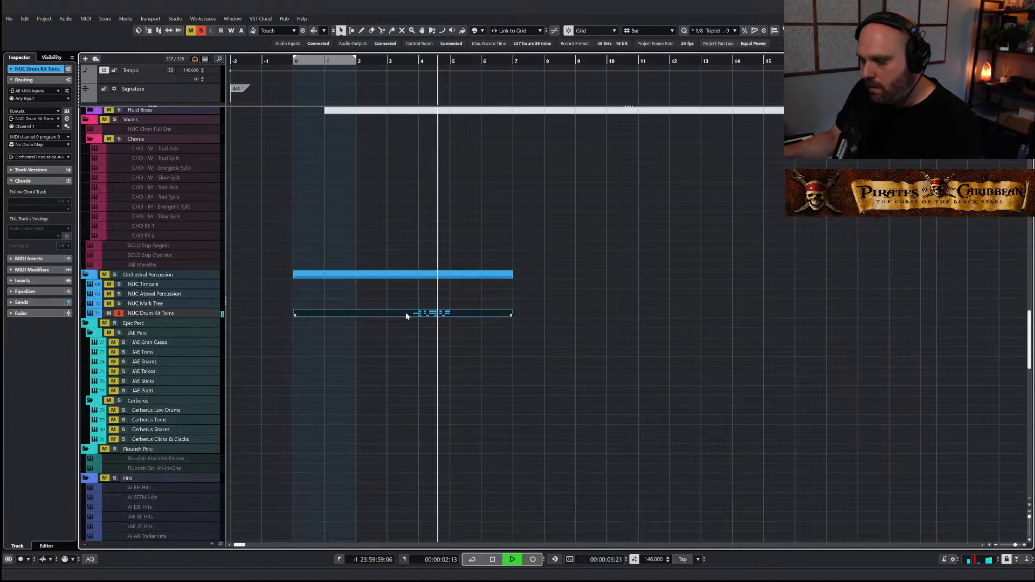
pyautogui.press('space')
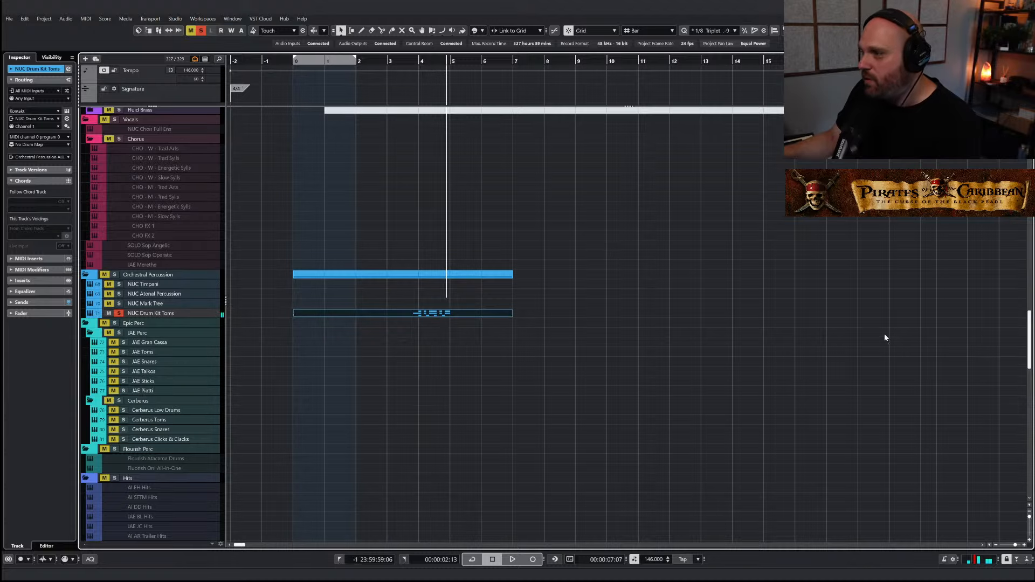
# Set the toms channel's Val. V Hall send level to -17.0 and replay the soloed toms from bar 4
pyautogui.hotkey('ctrl', 'alt', 'e')
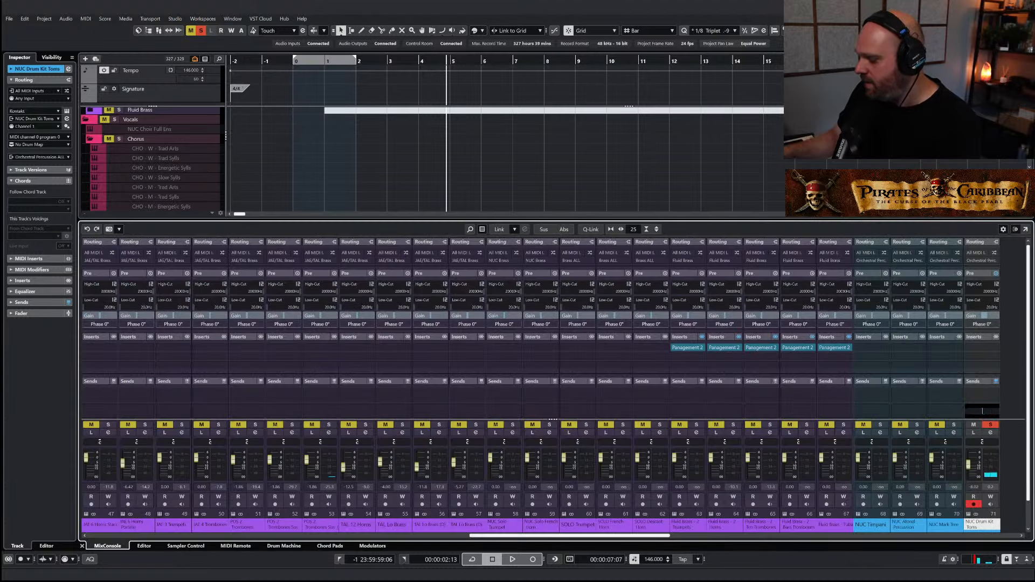
pyautogui.press('space')
pyautogui.press('space')
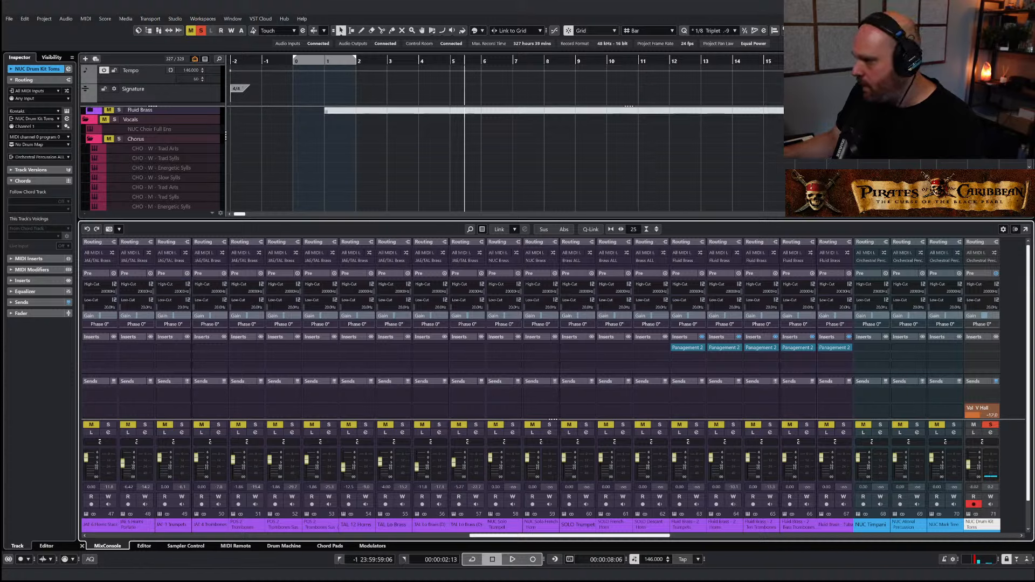
pyautogui.hotkey('ctrl', 'alt', 'e')
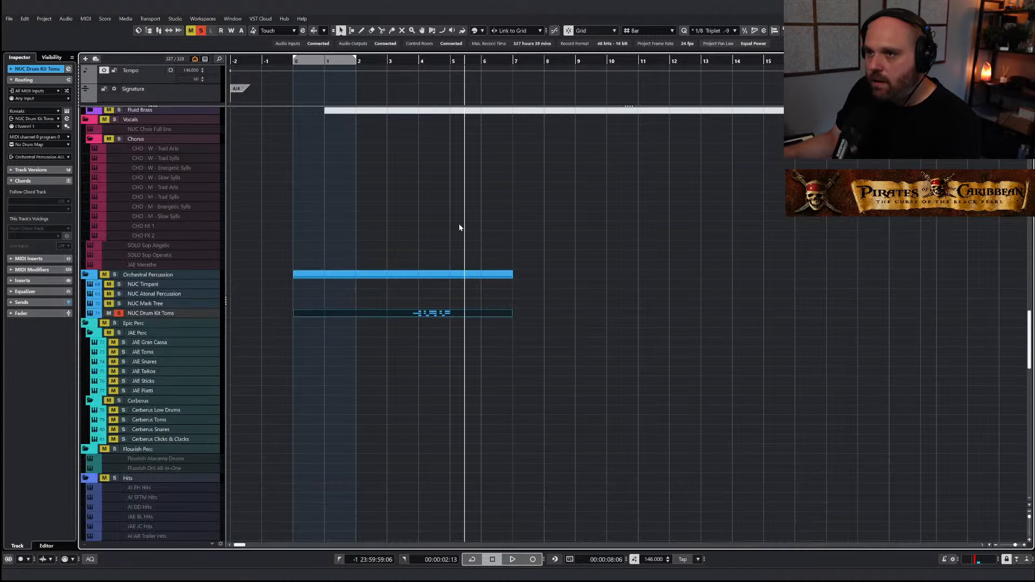
pyautogui.doubleClick(409, 68)
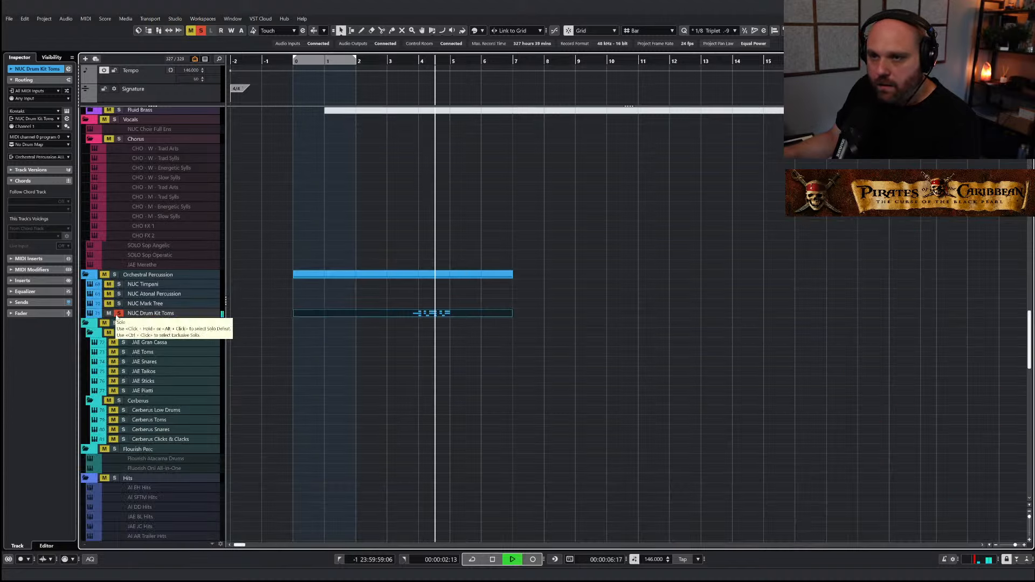
# Open the toms part for editing and extend the bar 4 pattern through bar 5 up to beat 4
pyautogui.doubleClick(410, 315)
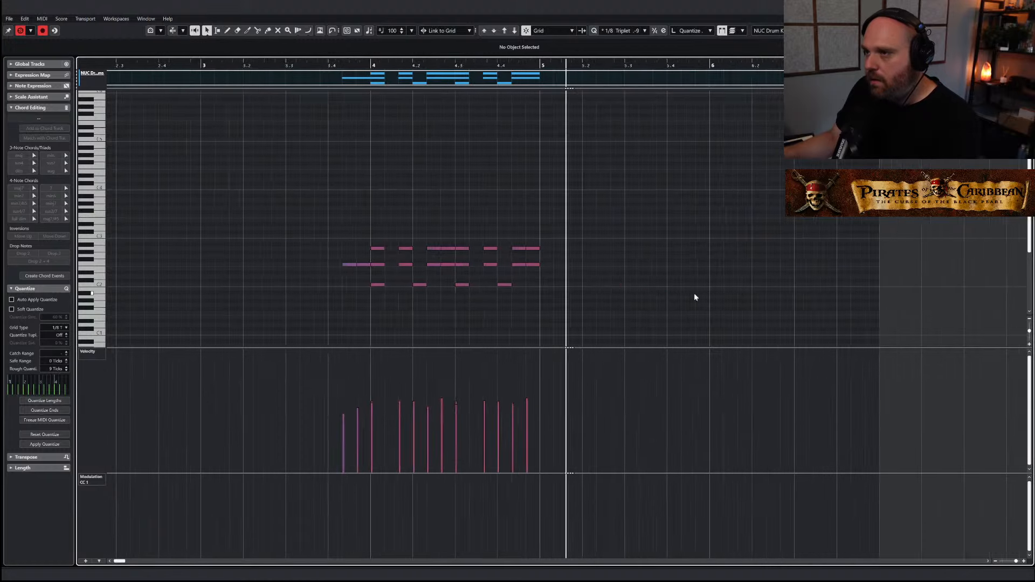
pyautogui.rightClick(586, 284)
pyautogui.click(576, 281)
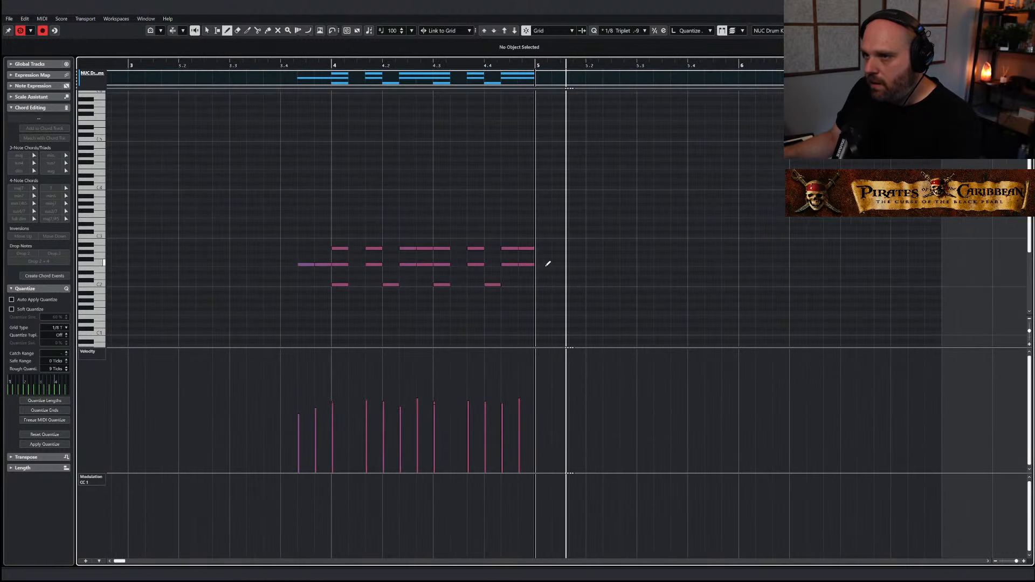
pyautogui.press('1')
pyautogui.moveTo(339, 243); pyautogui.dragTo(553, 252)
pyautogui.moveTo(696, 283); pyautogui.dragTo(671, 249)
pyautogui.moveTo(545, 307); pyautogui.dragTo(550, 282)
pyautogui.click(676, 291)
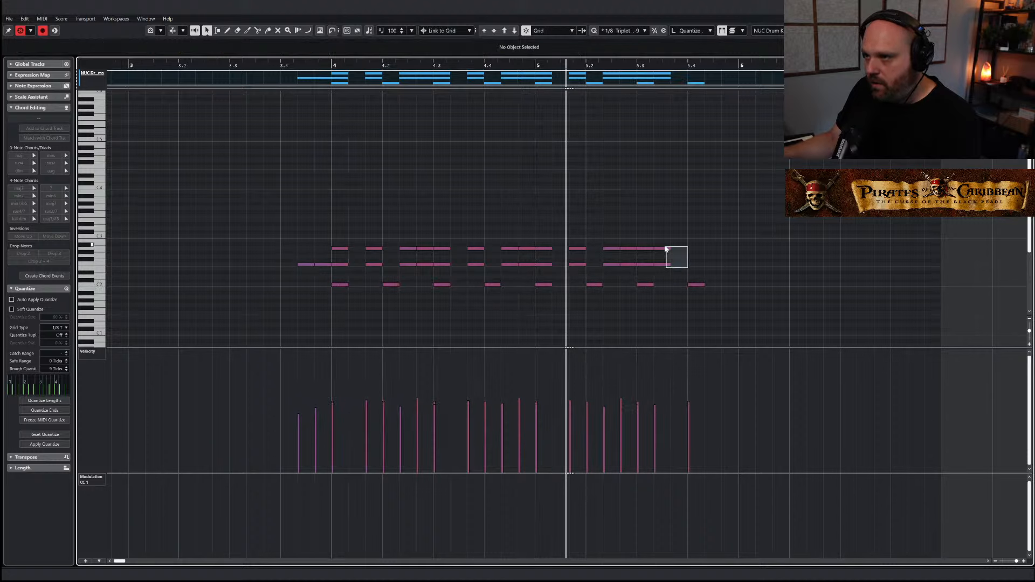
pyautogui.moveTo(665, 405); pyautogui.dragTo(666, 397)
# Select the tom hits from bar 4 onward, shorten them together, and randomize their timing and velocities slightly
pyautogui.moveTo(737, 308); pyautogui.dragTo(352, 239)
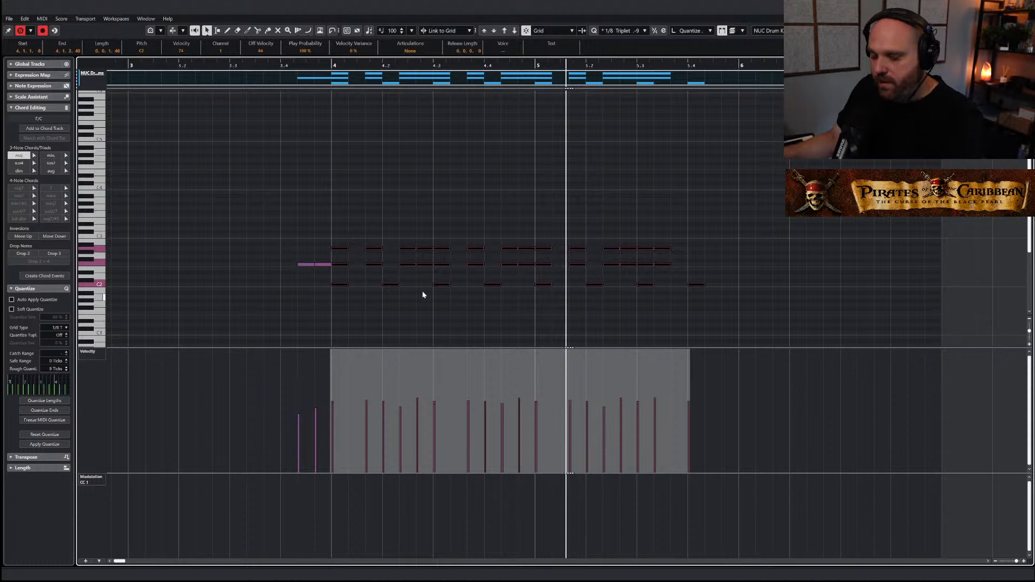
pyautogui.moveTo(349, 247); pyautogui.dragTo(337, 249)
pyautogui.hotkey('shift', 'v')
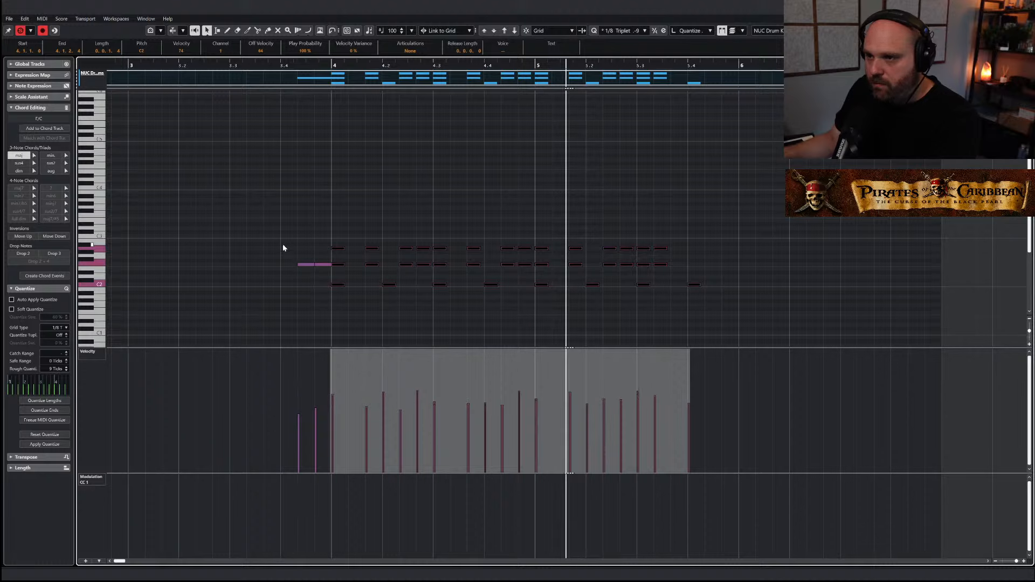
pyautogui.hotkey('shift', 'v')
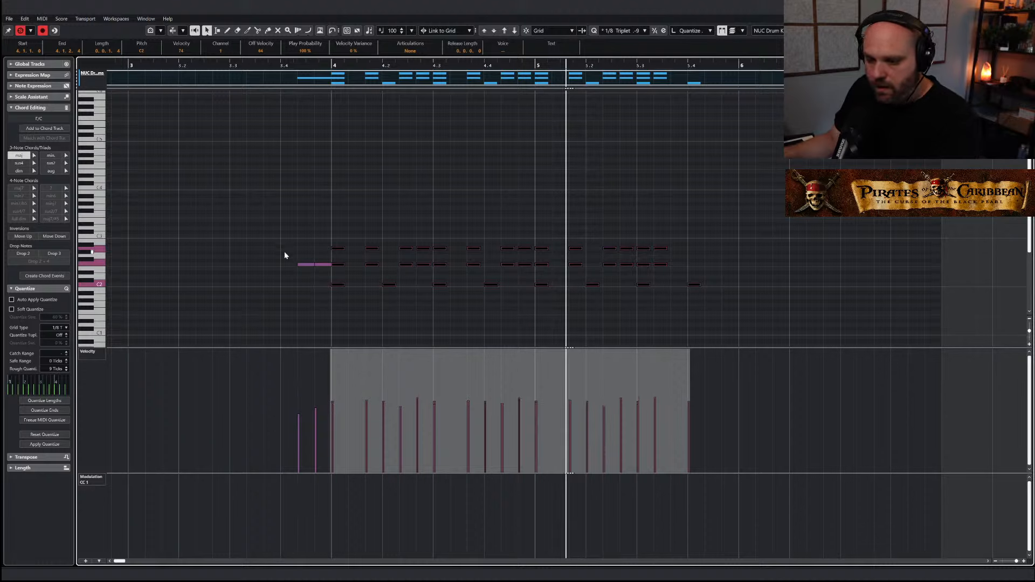
pyautogui.hotkey('shift', 'v')
pyautogui.hotkey('shift', 'v')
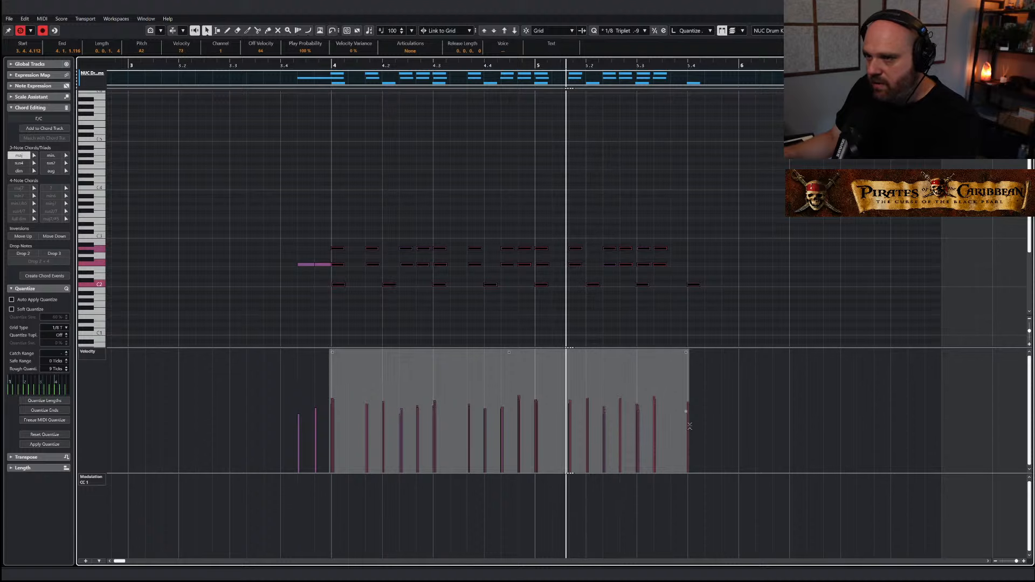
pyautogui.moveTo(690, 425); pyautogui.dragTo(690, 432)
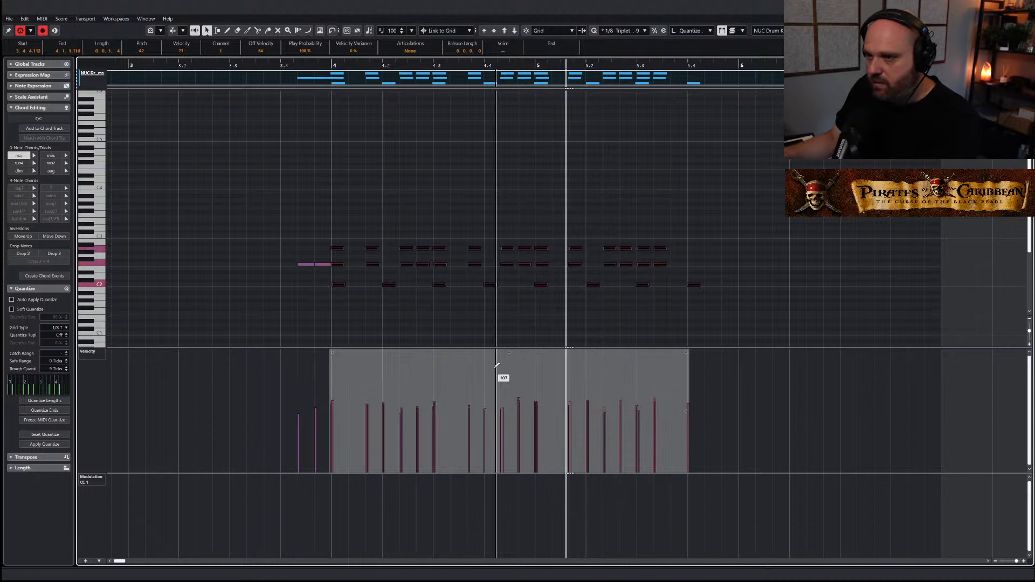
# Play the extended tom pattern from before bar 4 and close the part editor
pyautogui.doubleClick(299, 62)
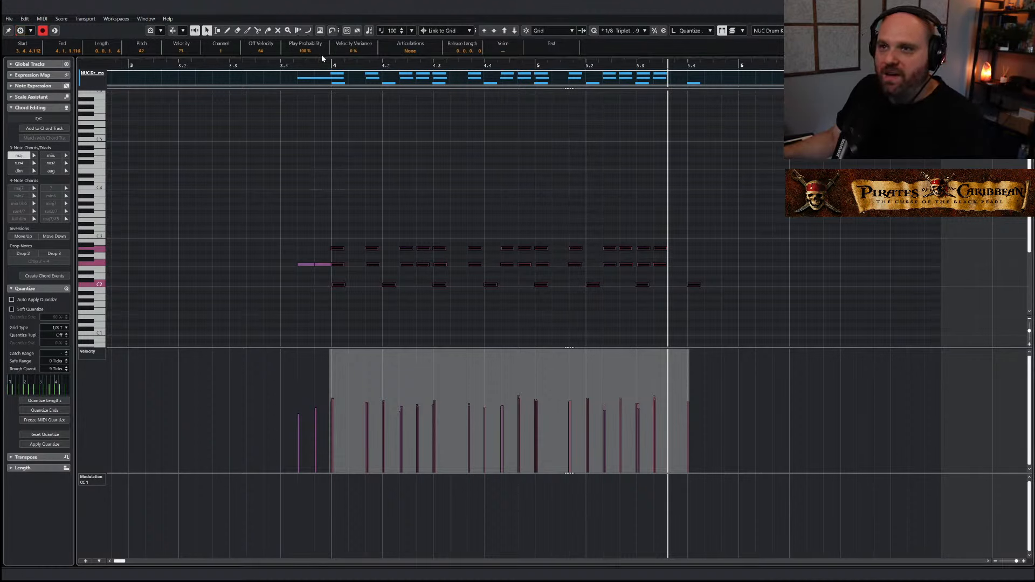
pyautogui.press('KP_0')
pyautogui.press('Escape')
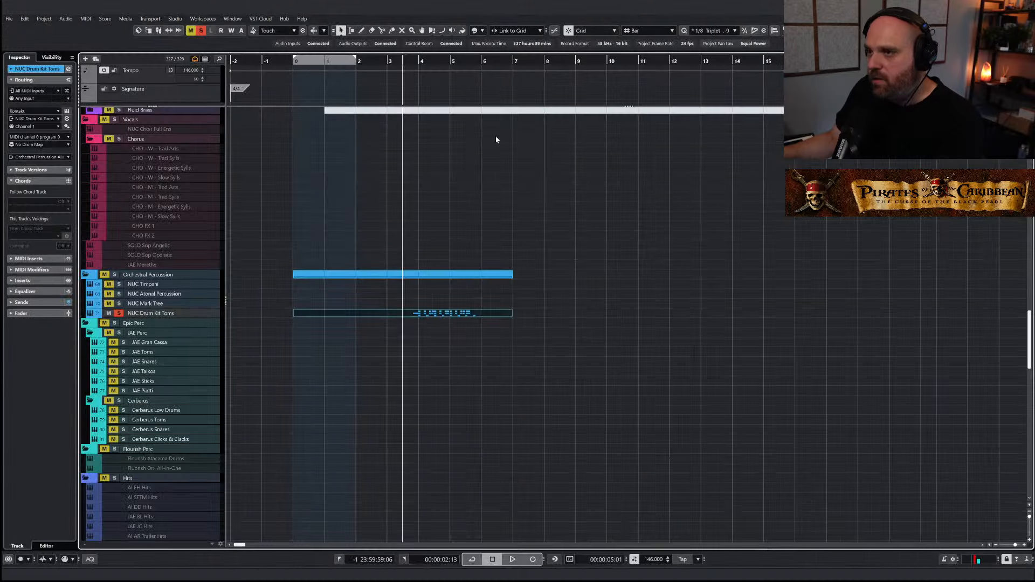
# Clear the solo, play the full mix from bar 3, and lengthen the NUC Drum Kit Toms part to bar 9
pyautogui.press('space')
pyautogui.press('space')
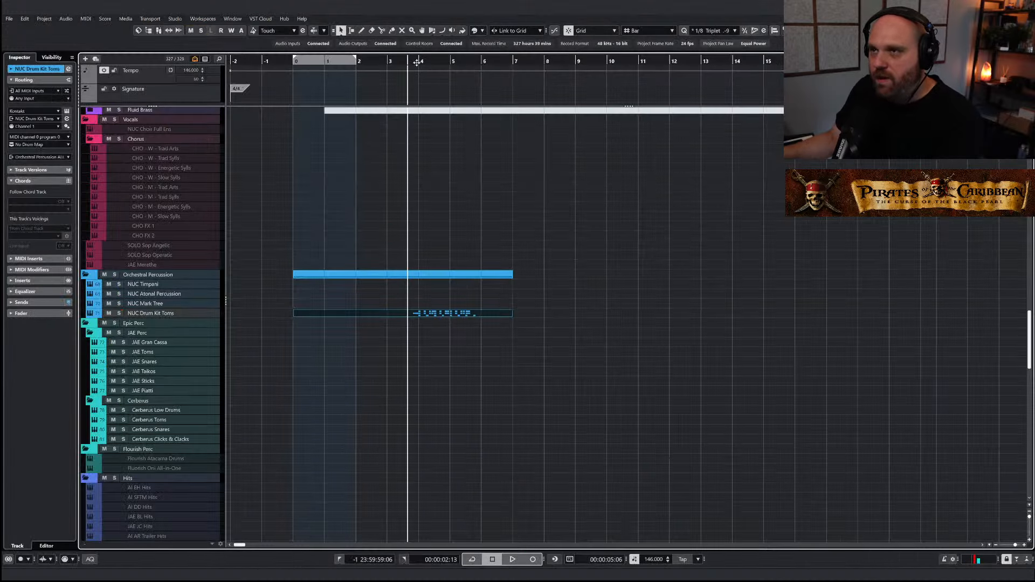
pyautogui.moveTo(417, 62); pyautogui.dragTo(388, 63)
pyautogui.press('space')
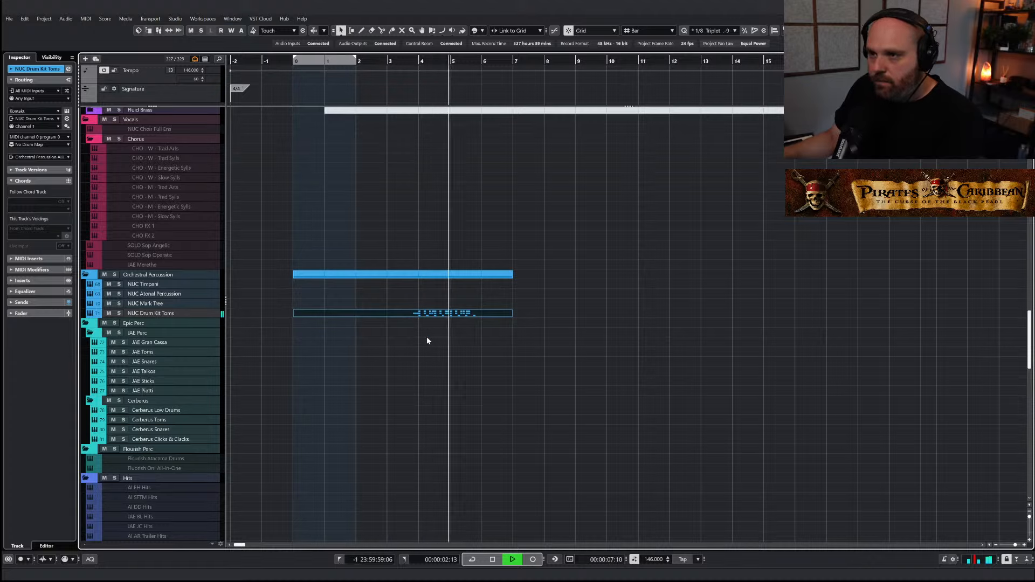
pyautogui.moveTo(512, 313); pyautogui.dragTo(575, 314)
pyautogui.press('space')
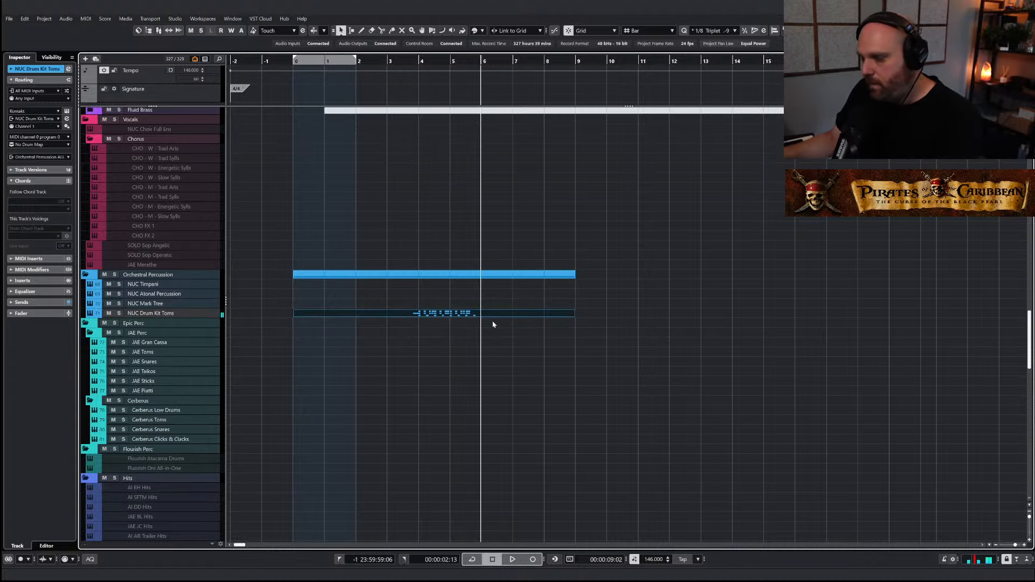
# Reopen the toms part and add three F2 and two A2 hits over bar 5's last beat, lowering their velocities to match the neighbouring hits
pyautogui.doubleClick(494, 314)
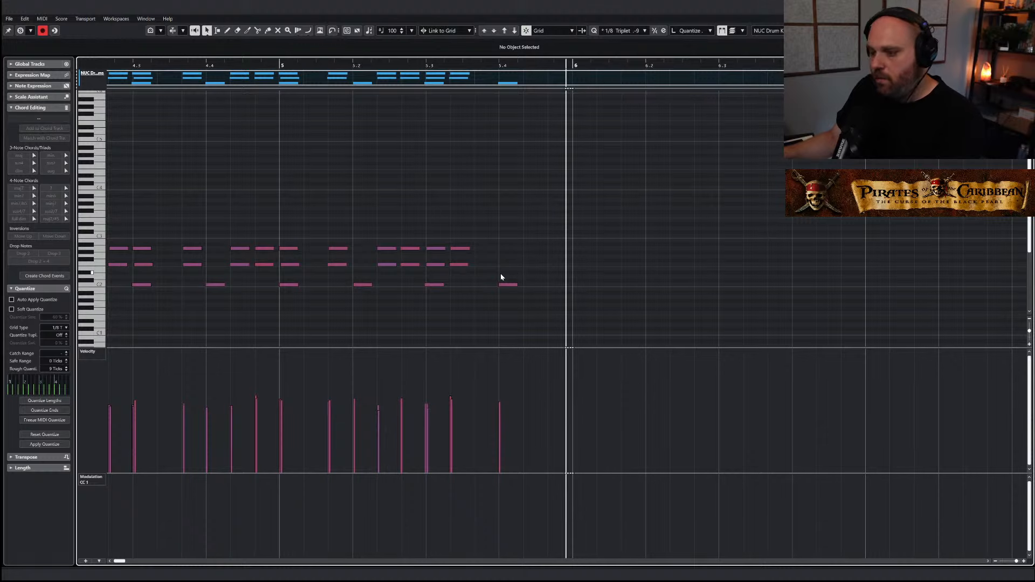
pyautogui.press('g')
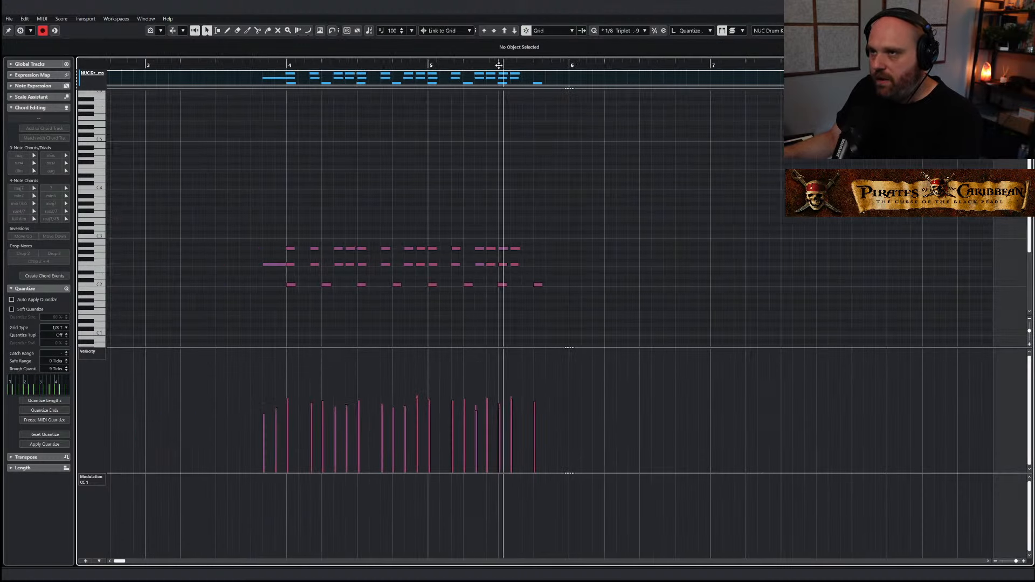
pyautogui.rightClick(557, 276)
pyautogui.click(576, 275)
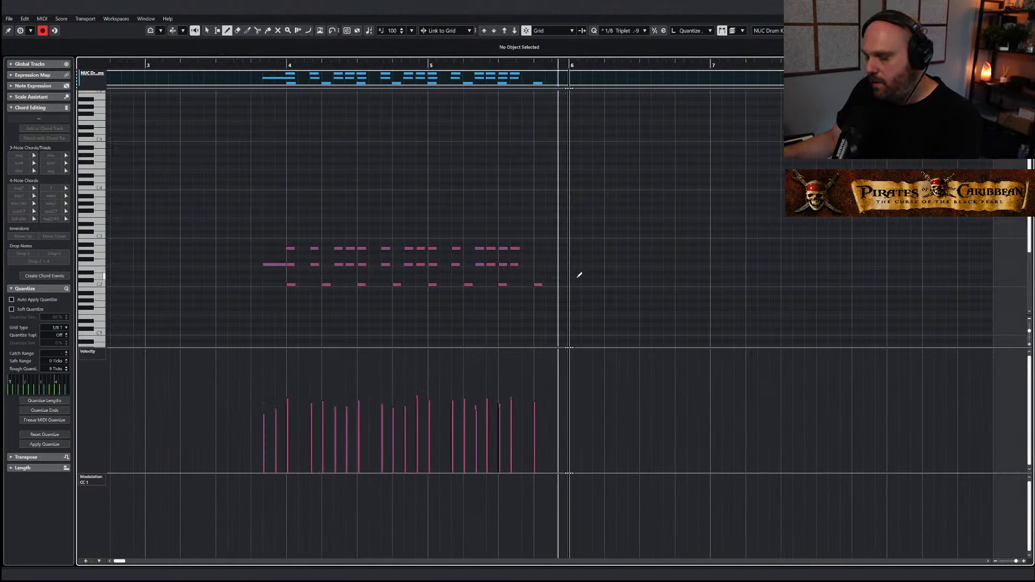
pyautogui.click(541, 265)
pyautogui.click(556, 264)
pyautogui.click(564, 264)
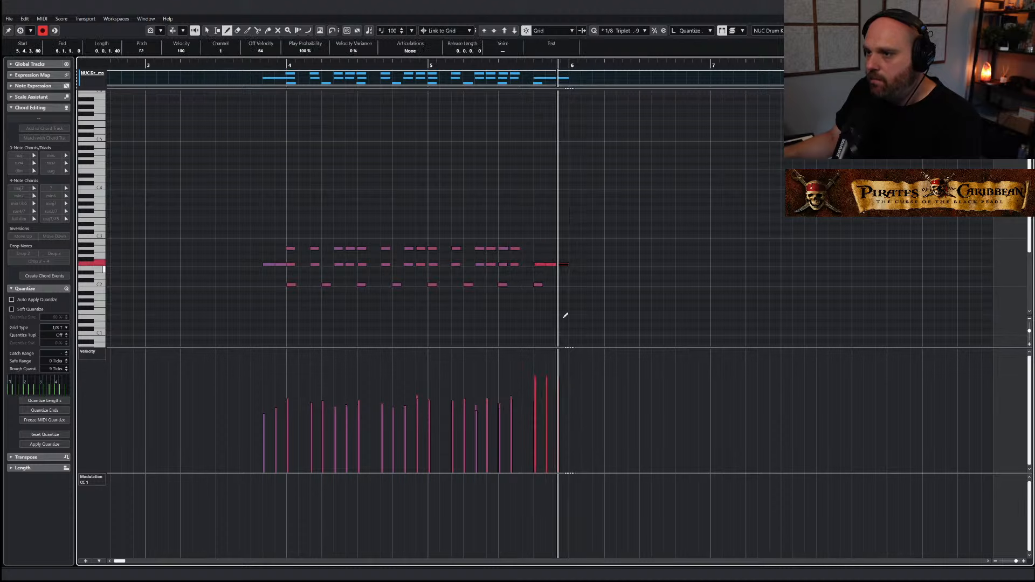
pyautogui.moveTo(533, 408); pyautogui.dragTo(559, 404)
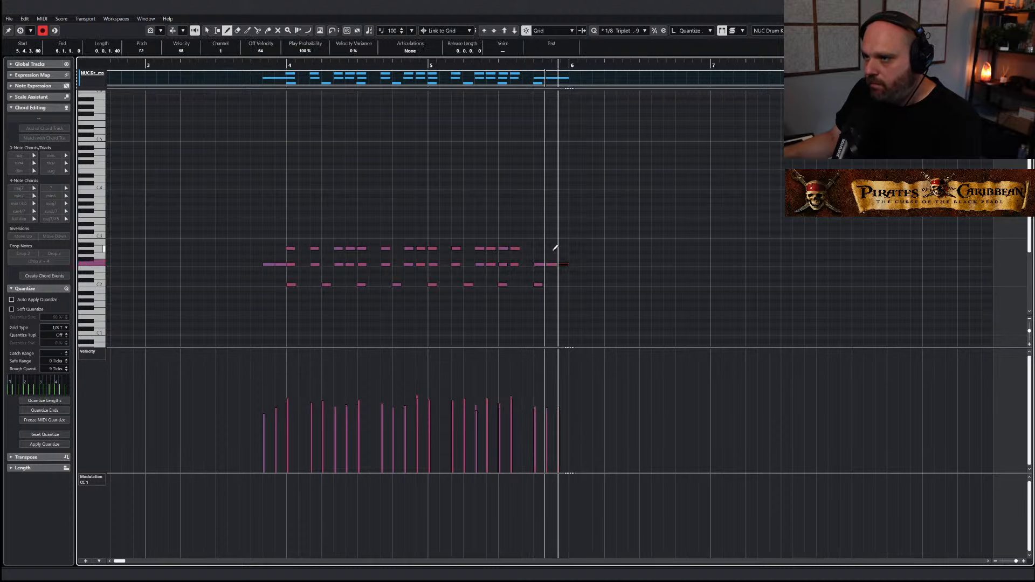
pyautogui.moveTo(549, 248); pyautogui.dragTo(563, 247)
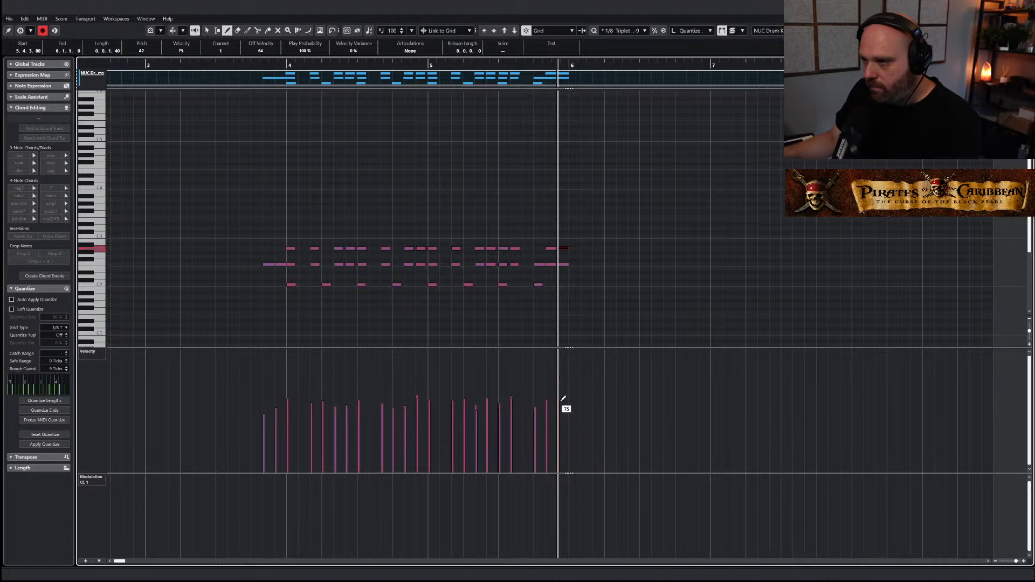
# Copy the two-bar tom pattern from bars 4 and 5 into bars 6 and 7 and play it back
pyautogui.press('1')
pyautogui.moveTo(640, 308)
pyautogui.mouseDown()
pyautogui.moveTo(294, 233)
pyautogui.moveTo(522, 258)
pyautogui.moveTo(577, 251)
pyautogui.mouseUp()
pyautogui.press('space')
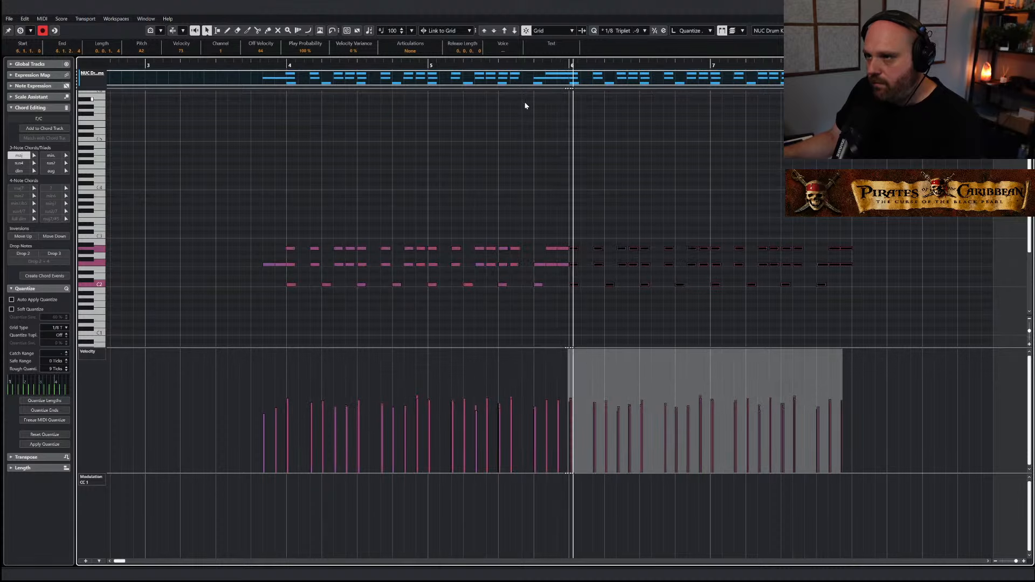
pyautogui.scroll(-2, 548, 212)
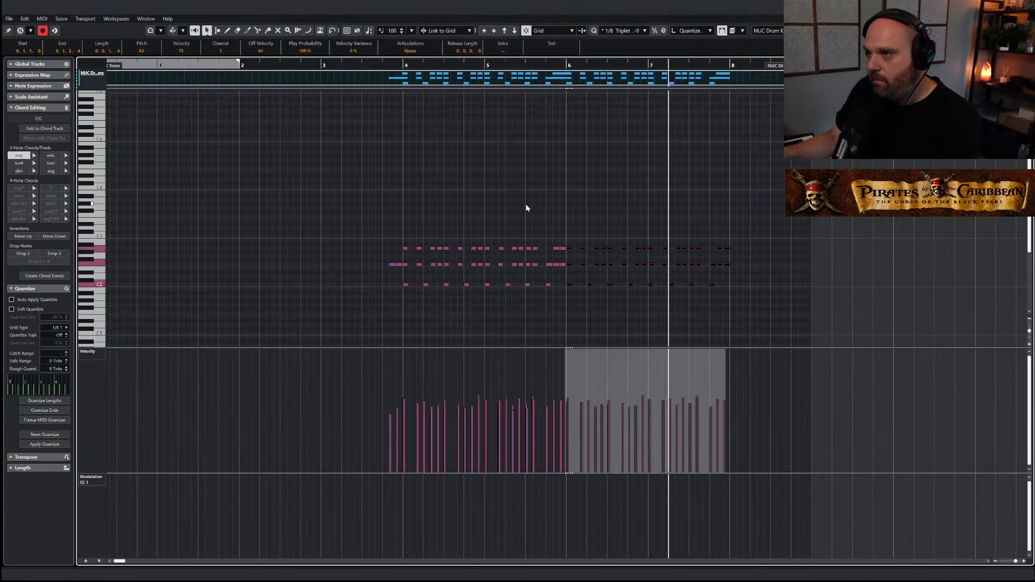
pyautogui.scroll(2, 568, 232)
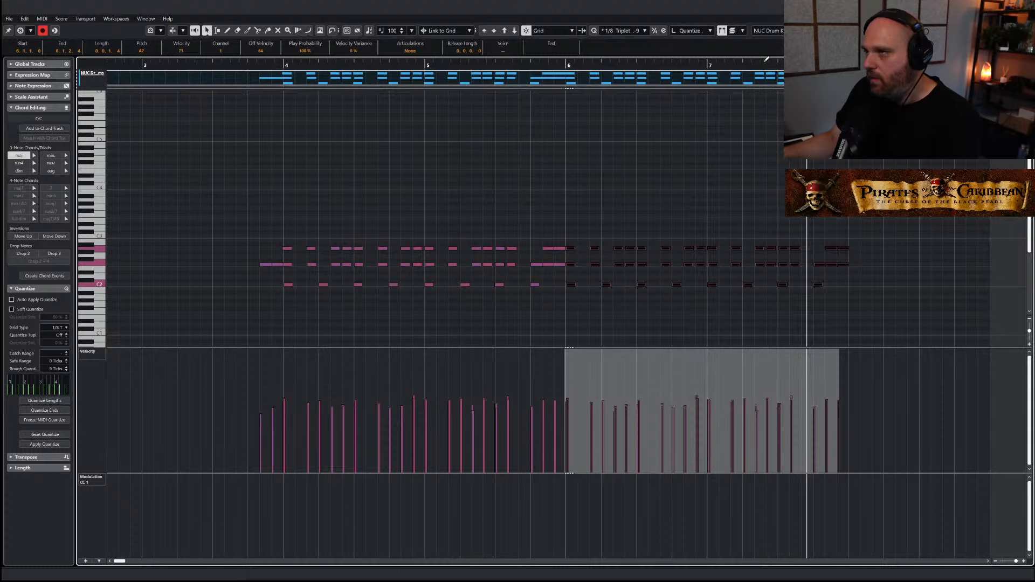
pyautogui.click(704, 170)
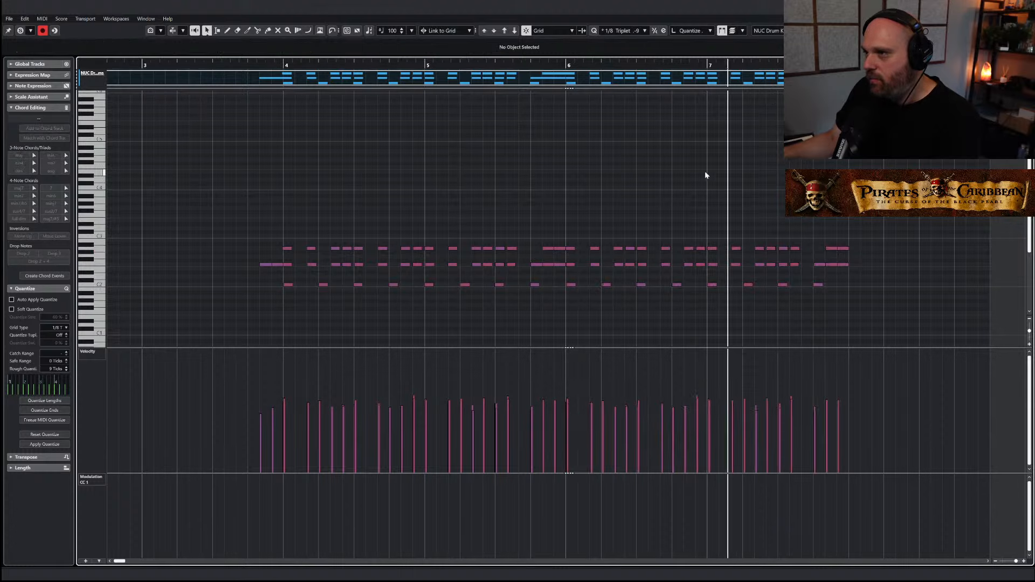
# Add extra A2 and F2 hits through the second half of bar 7, vary their velocities, and close the part editor
pyautogui.click(796, 247)
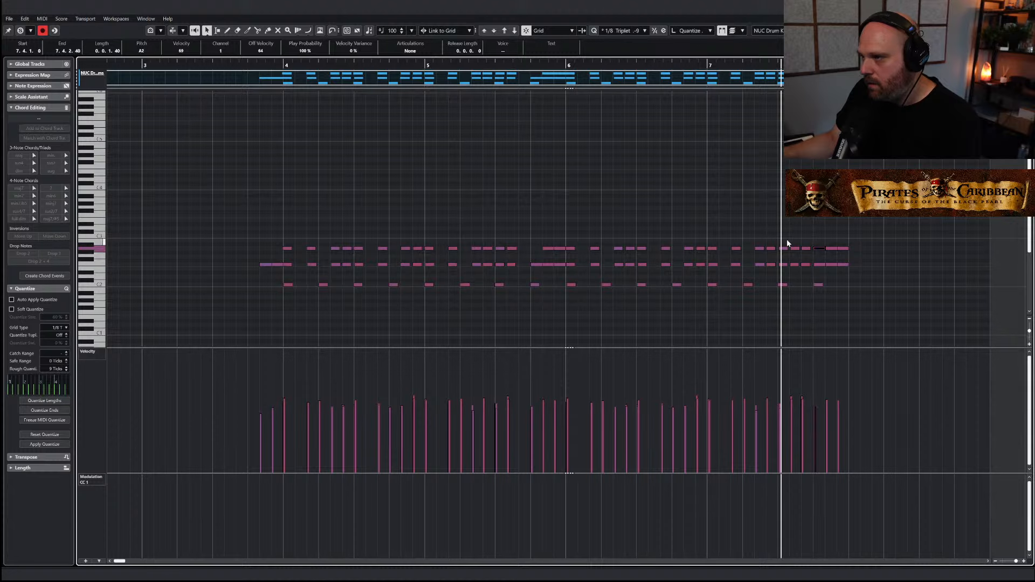
pyautogui.moveTo(788, 241); pyautogui.dragTo(857, 266)
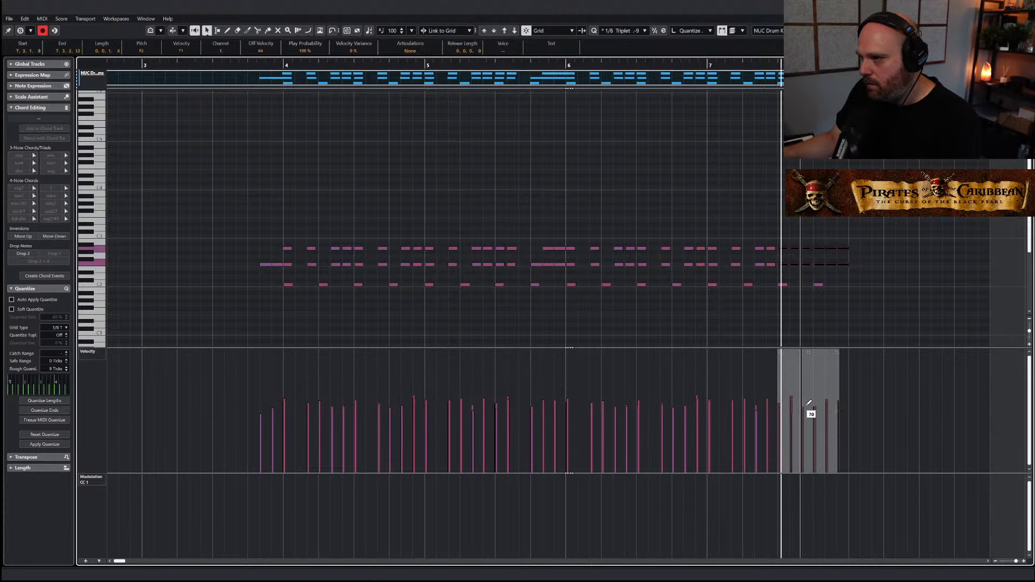
pyautogui.moveTo(800, 404)
pyautogui.mouseDown()
pyautogui.moveTo(798, 418)
pyautogui.moveTo(844, 407)
pyautogui.mouseUp()
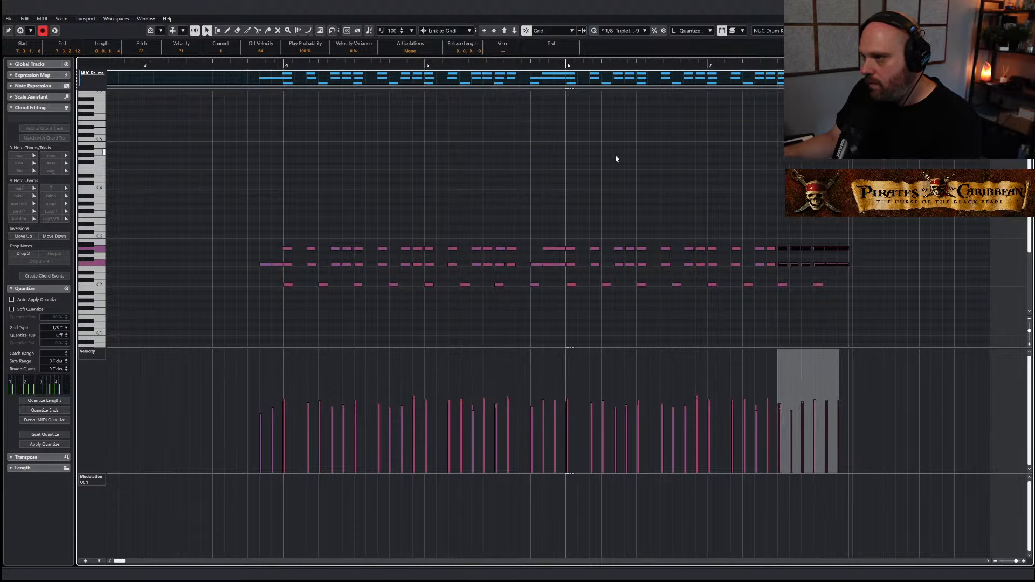
pyautogui.scroll(-2, 455, 162)
pyautogui.press('Escape')
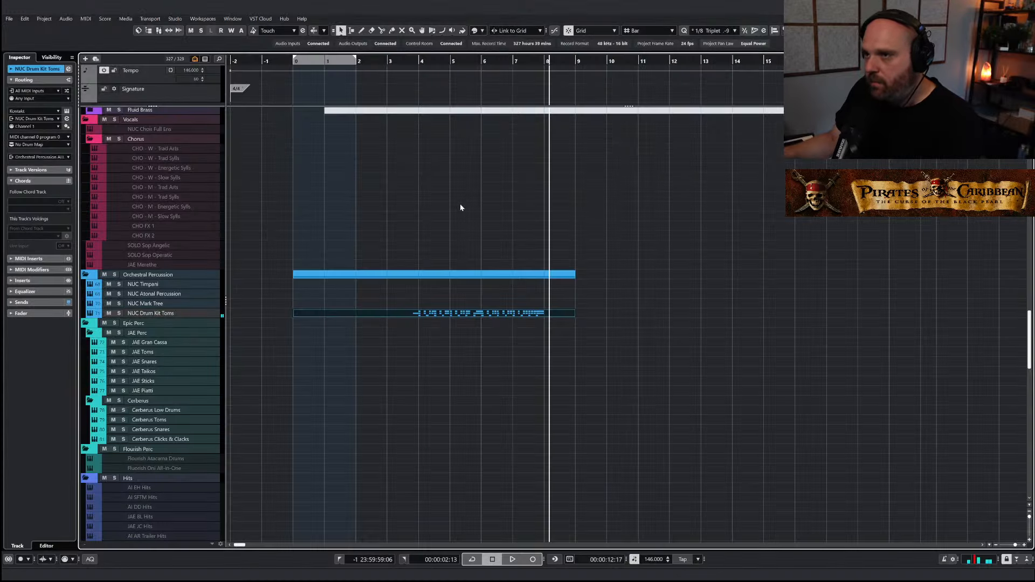
# Copy the NUC Drum Kit Toms part onto the Cerberus Toms track and solo that track
pyautogui.click(364, 63)
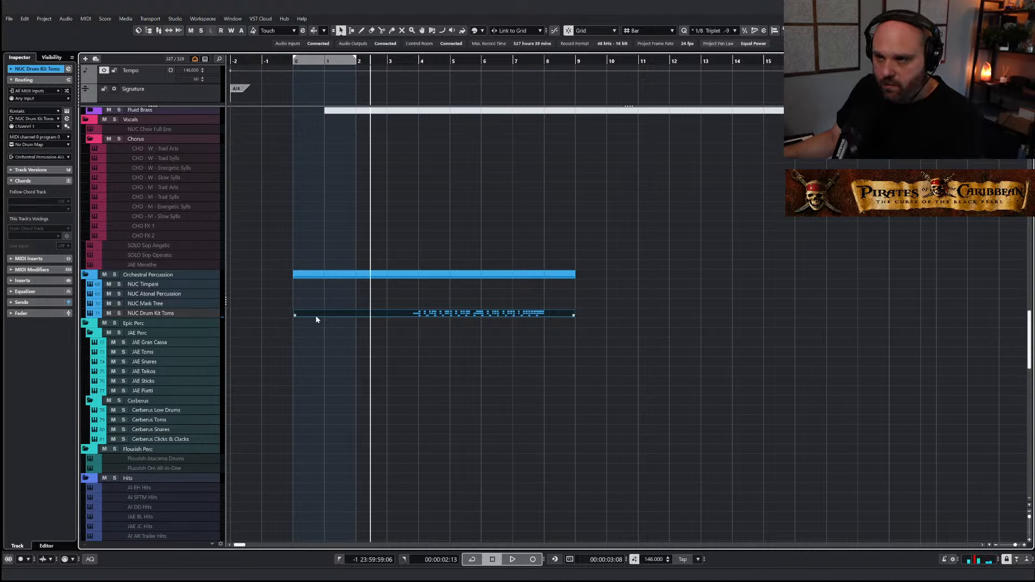
pyautogui.moveTo(315, 315); pyautogui.dragTo(309, 421)
pyautogui.click(124, 420)
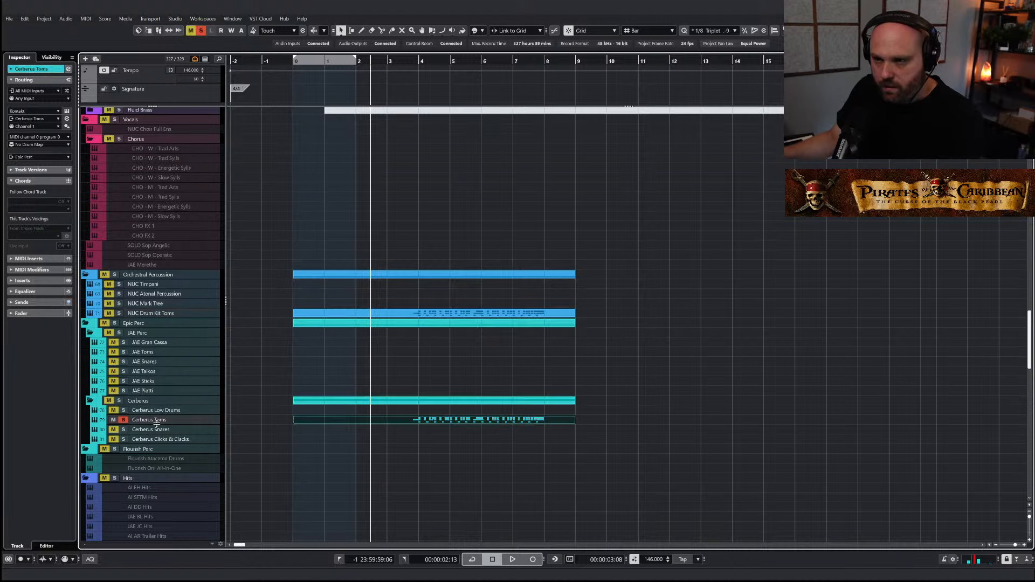
# Open the Cerberus Toms Kontakt instrument, move its window aside, and open the copied part for note editing
pyautogui.press('e')
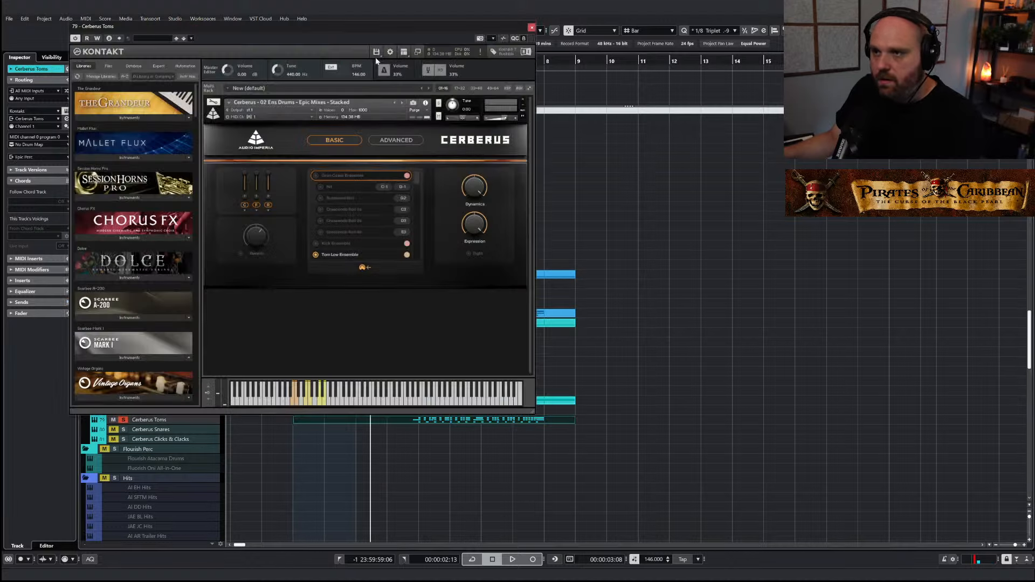
pyautogui.moveTo(360, 51); pyautogui.dragTo(1029, 88)
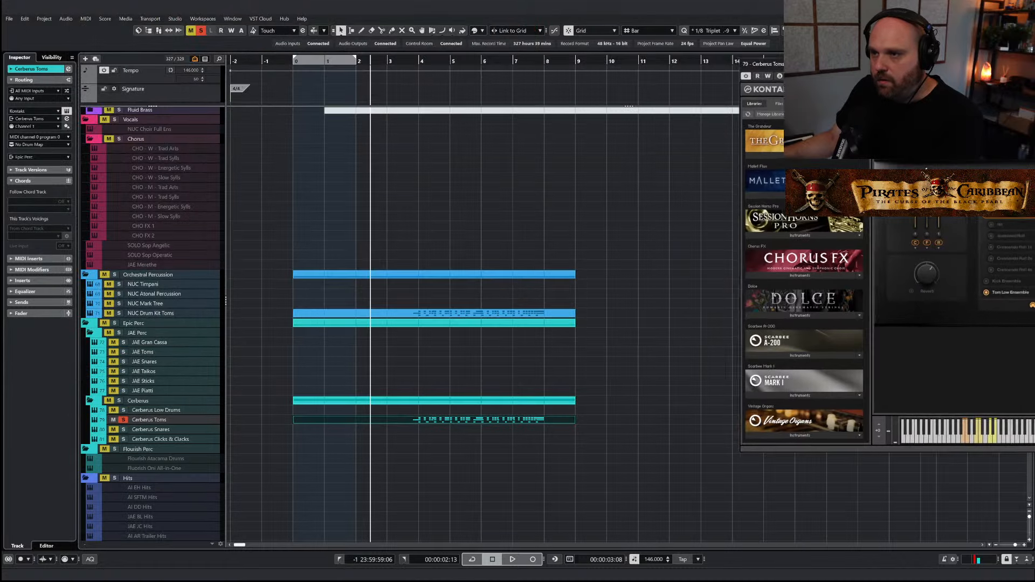
pyautogui.doubleClick(489, 416)
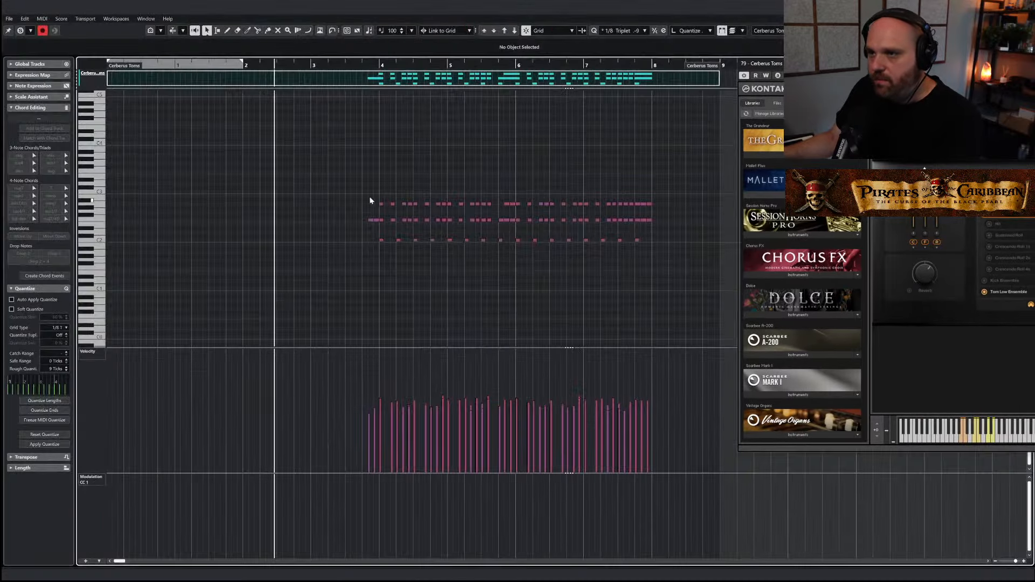
# Transpose the A2 row of hits in the Cerberus Toms part down to C0
pyautogui.moveTo(365, 195); pyautogui.dragTo(704, 209)
pyautogui.press('Down')
pyautogui.press('Down')
pyautogui.press('Down')
pyautogui.press('Down')
pyautogui.press('Down')
pyautogui.press('Down')
pyautogui.press('Down')
pyautogui.press('Down')
pyautogui.press('Down')
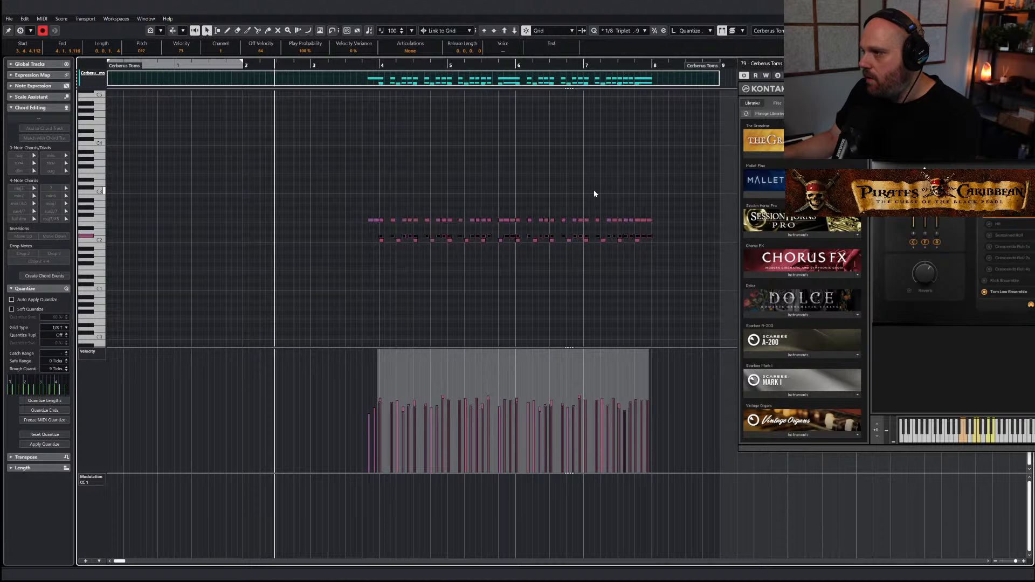
pyautogui.press('Down')
pyautogui.press('Down')
pyautogui.press('Down')
pyautogui.press('Down')
pyautogui.press('Down')
pyautogui.press('Down')
pyautogui.press('Down')
pyautogui.press('Down')
pyautogui.press('Down')
pyautogui.press('Down')
pyautogui.press('Down')
pyautogui.press('Down')
pyautogui.press('Down')
pyautogui.press('Down')
pyautogui.press('Down')
pyautogui.press('Down')
pyautogui.press('Down')
pyautogui.press('Down')
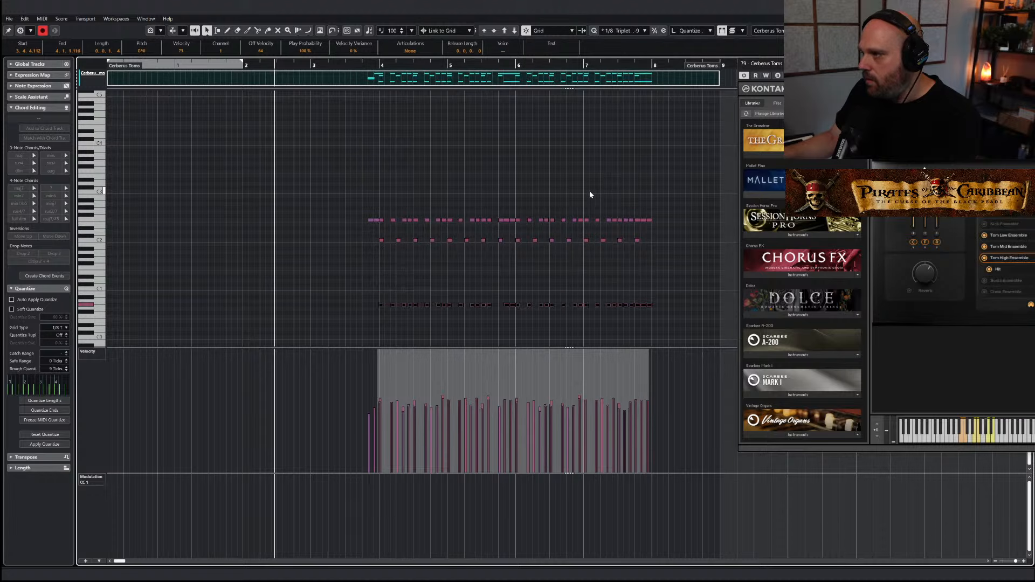
pyautogui.press('Down')
pyautogui.press('Down')
pyautogui.press('Down')
pyautogui.press('Down')
pyautogui.press('Down')
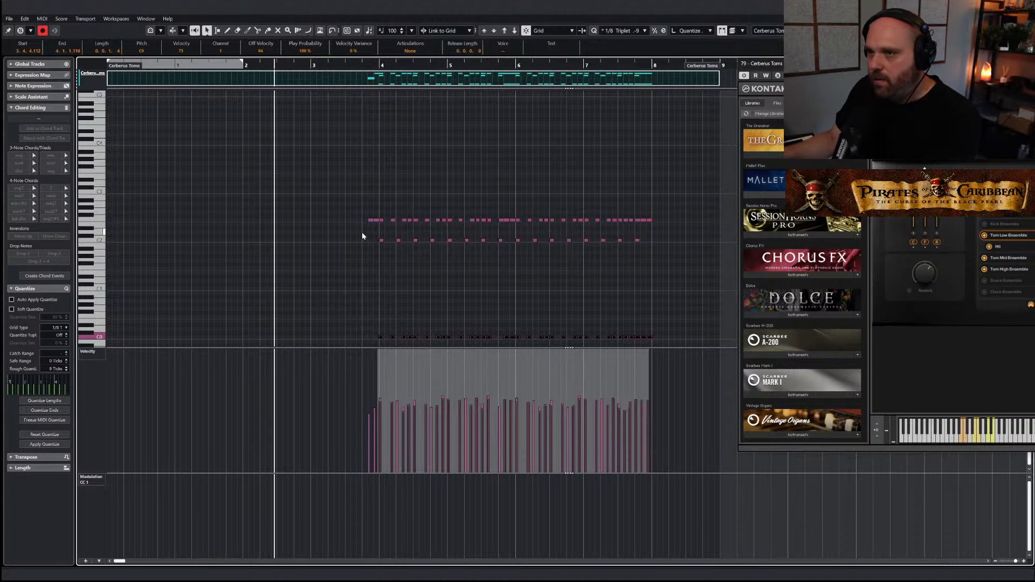
# Mute all F2 and C2 notes in the Cerberus Toms part and return to the selection tool
pyautogui.moveTo(338, 220); pyautogui.dragTo(665, 288)
pyautogui.click(591, 267)
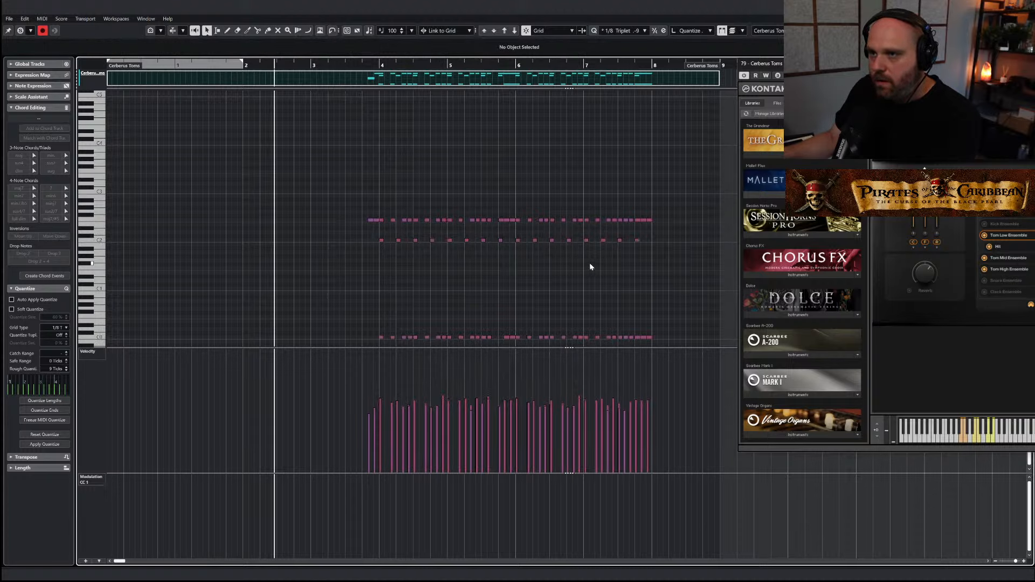
pyautogui.rightClick(413, 212)
pyautogui.click(356, 197)
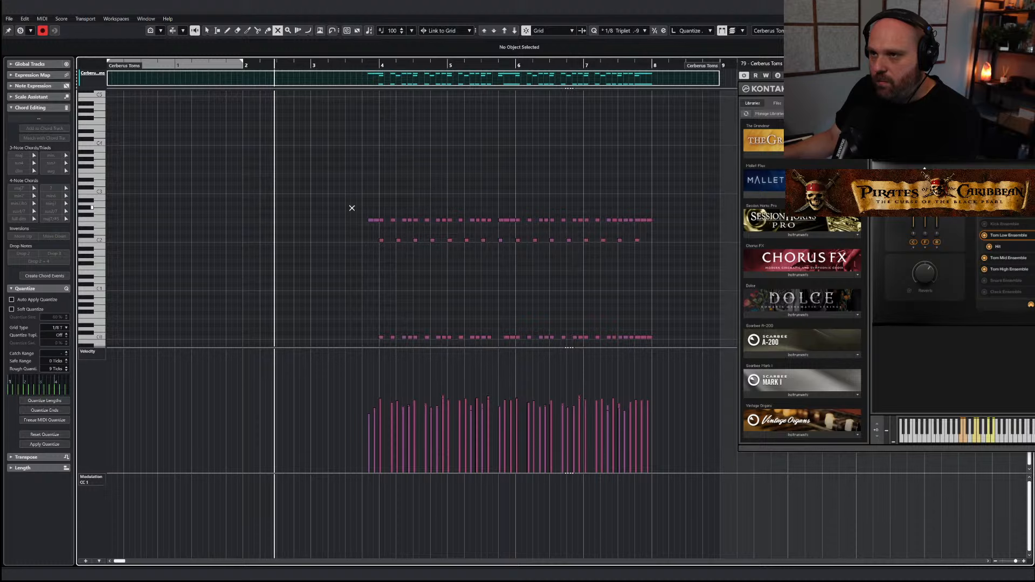
pyautogui.moveTo(351, 208); pyautogui.dragTo(667, 272)
pyautogui.press('space')
pyautogui.rightClick(367, 225)
pyautogui.click(427, 224)
pyautogui.rightClick(426, 227)
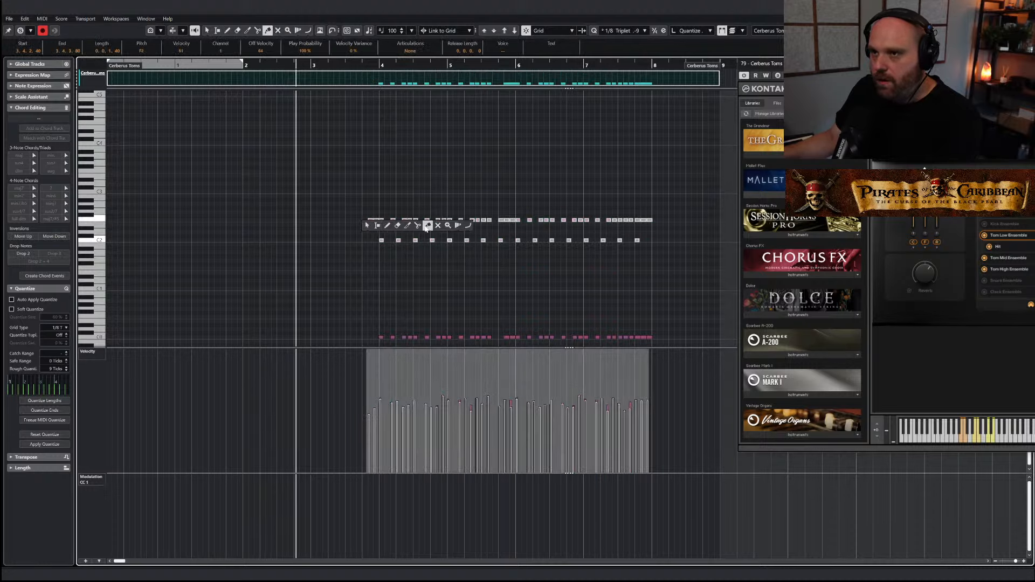
pyautogui.click(367, 225)
# Transpose the F2 pickup hits just before bar 4 down to C0
pyautogui.click(371, 220)
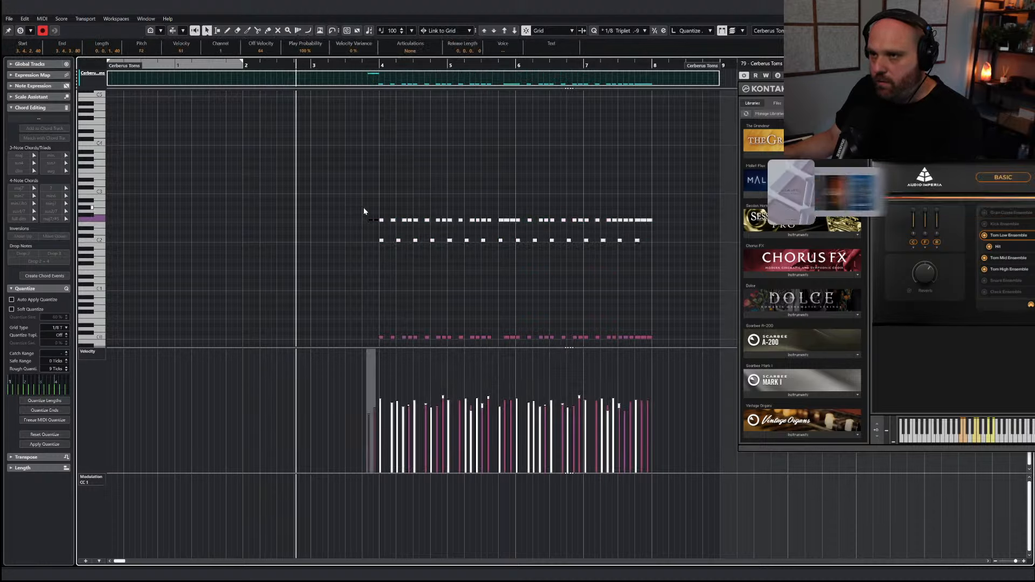
pyautogui.click(514, 30)
pyautogui.click(515, 31)
pyautogui.click(514, 30)
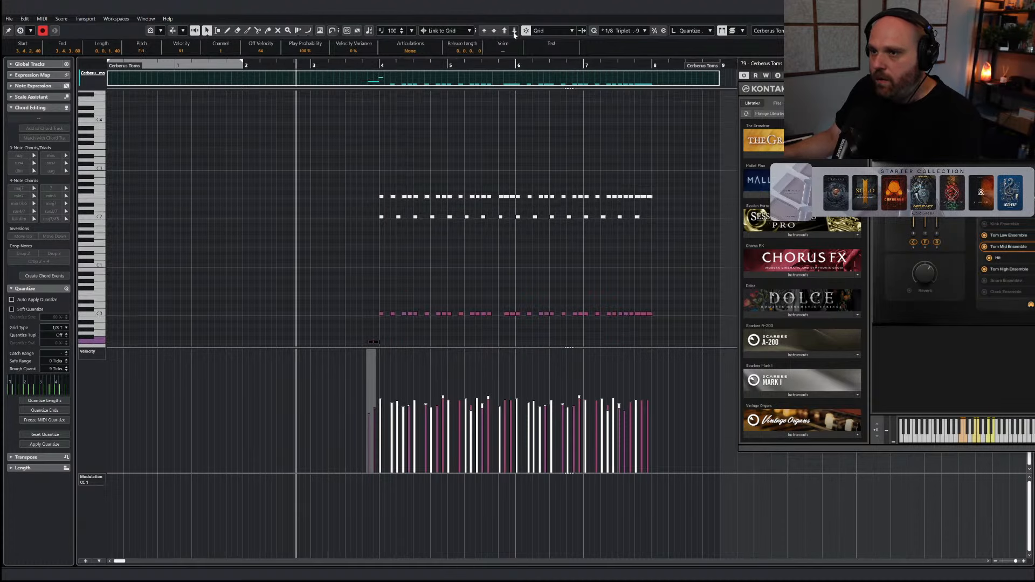
pyautogui.press('Up')
pyautogui.press('Up')
pyautogui.press('Up')
pyautogui.press('Up')
pyautogui.press('Up')
pyautogui.press('Up')
pyautogui.press('Up')
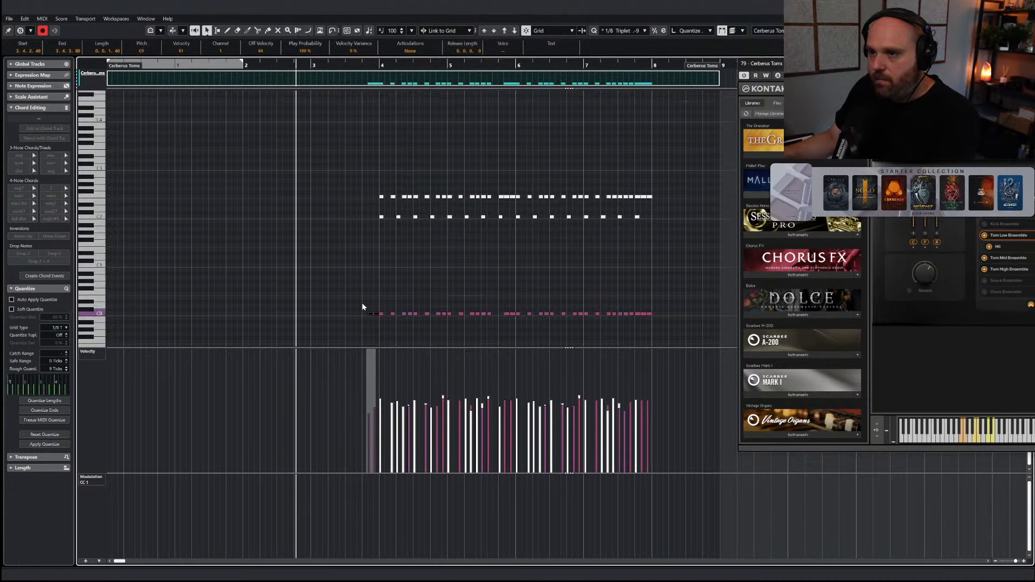
# Select the whole C0 row, reduce its velocities slightly, and close the Kontakt window
pyautogui.click(388, 312)
pyautogui.moveTo(389, 311); pyautogui.dragTo(659, 328)
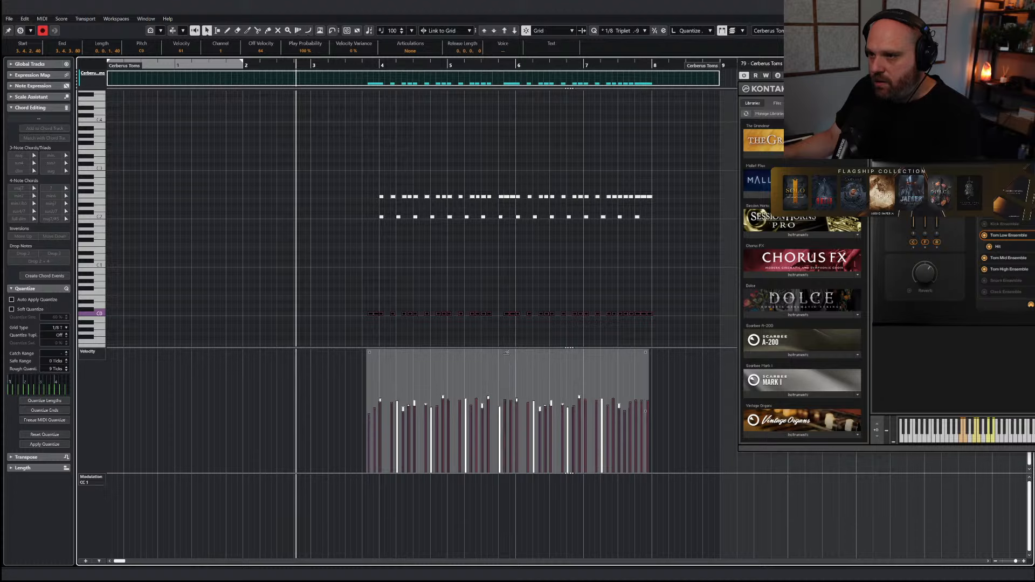
pyautogui.click(477, 282)
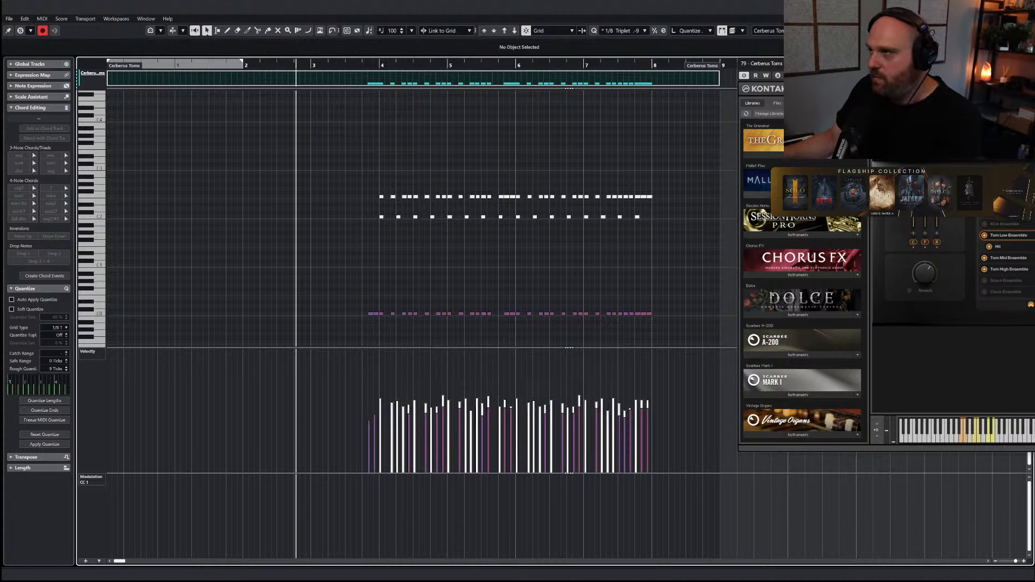
pyautogui.press('Escape')
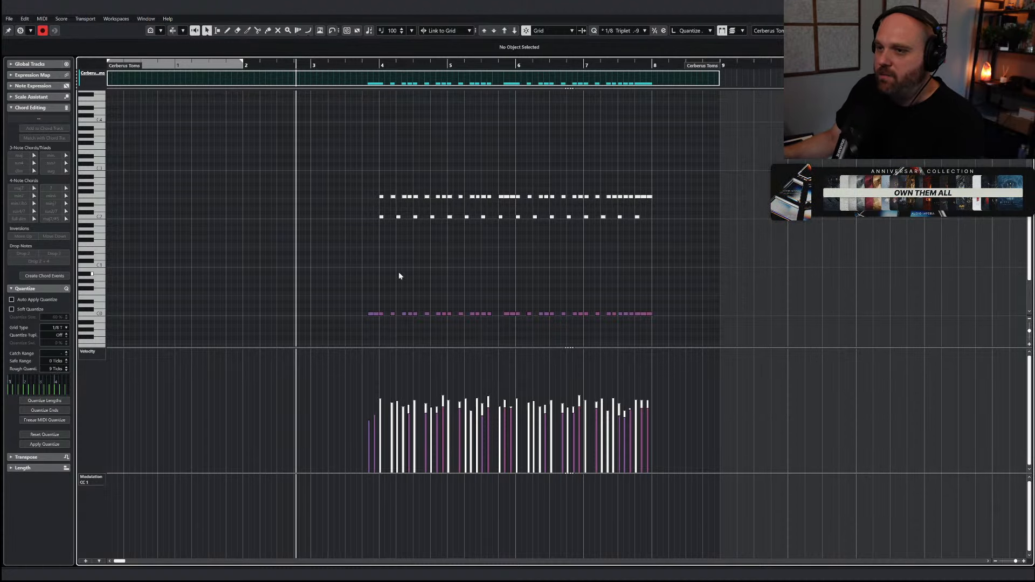
# Play the Cerberus Toms part, lower the velocities of all C0 hits further while listening, and close the editor
pyautogui.press('space')
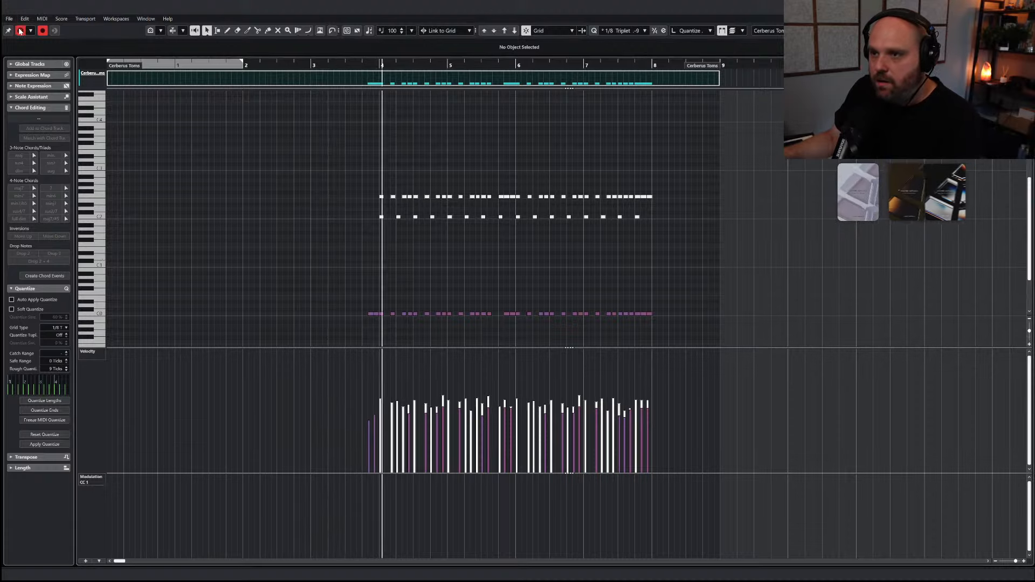
pyautogui.moveTo(338, 286); pyautogui.dragTo(757, 341)
pyautogui.moveTo(507, 352); pyautogui.dragTo(508, 368)
pyautogui.press('space')
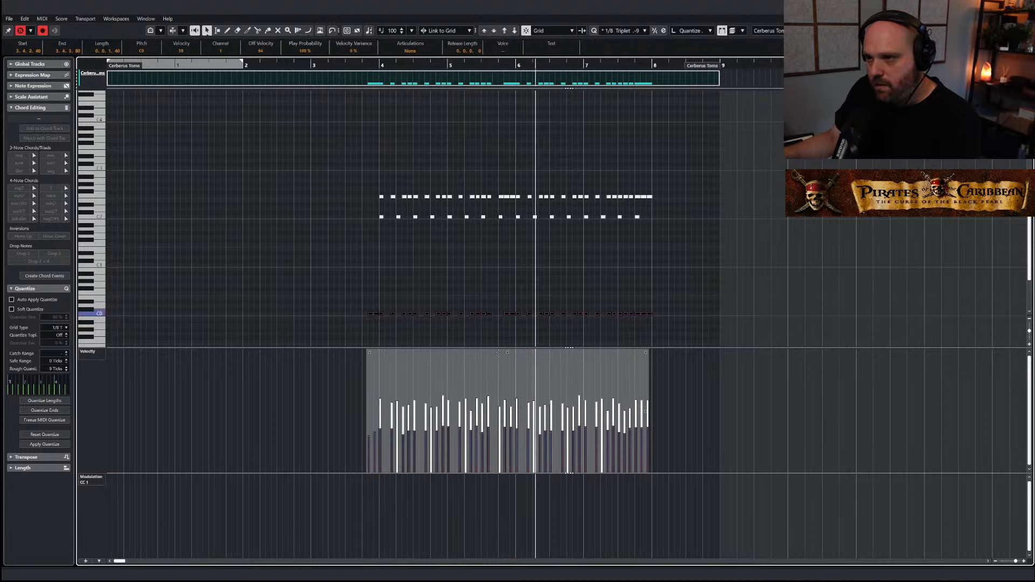
pyautogui.moveTo(500, 356); pyautogui.dragTo(500, 351)
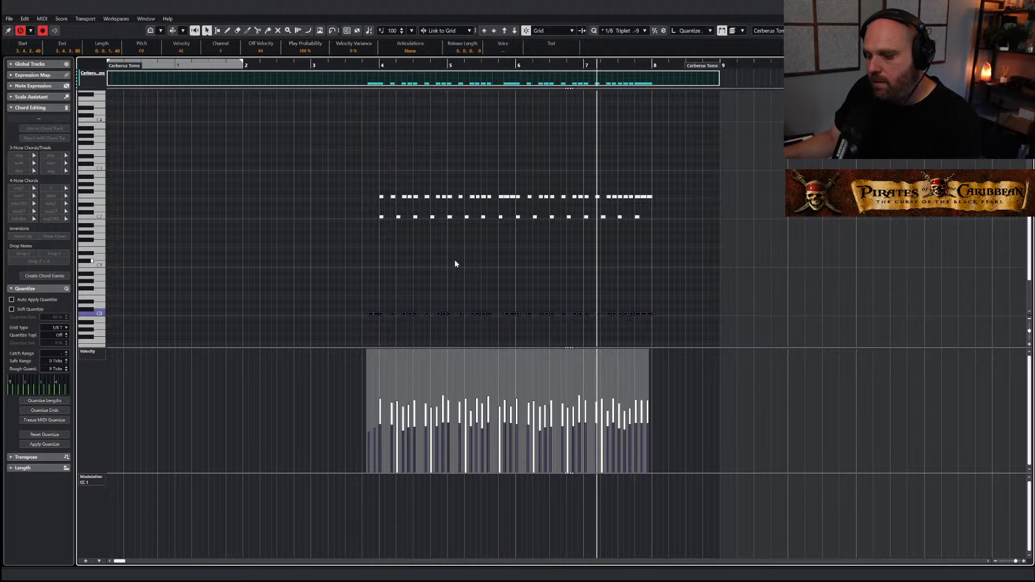
pyautogui.press('space')
pyautogui.press('Escape')
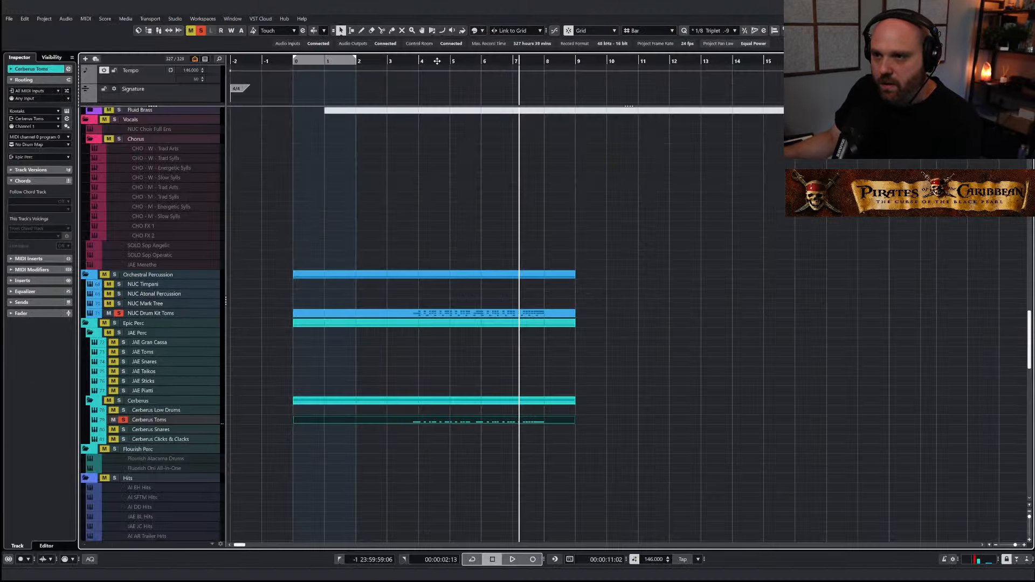
# Play the soloed NUC Drum Kit Toms and Cerberus Toms from around bar 4, toggling Cerberus Toms in the mixer to compare the blend
pyautogui.click(415, 67)
pyautogui.press('space')
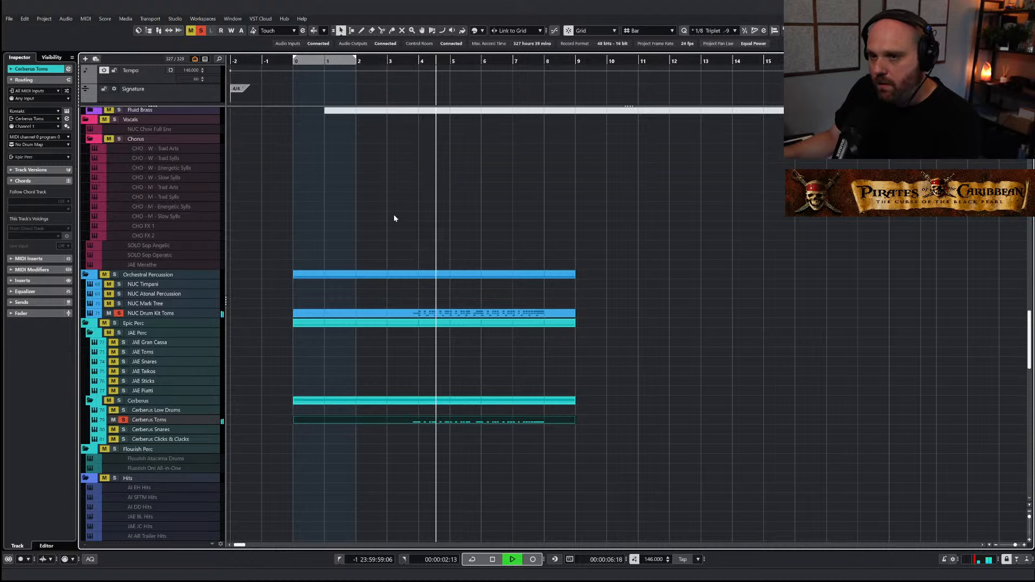
pyautogui.hotkey('ctrl', 'alt', 'e')
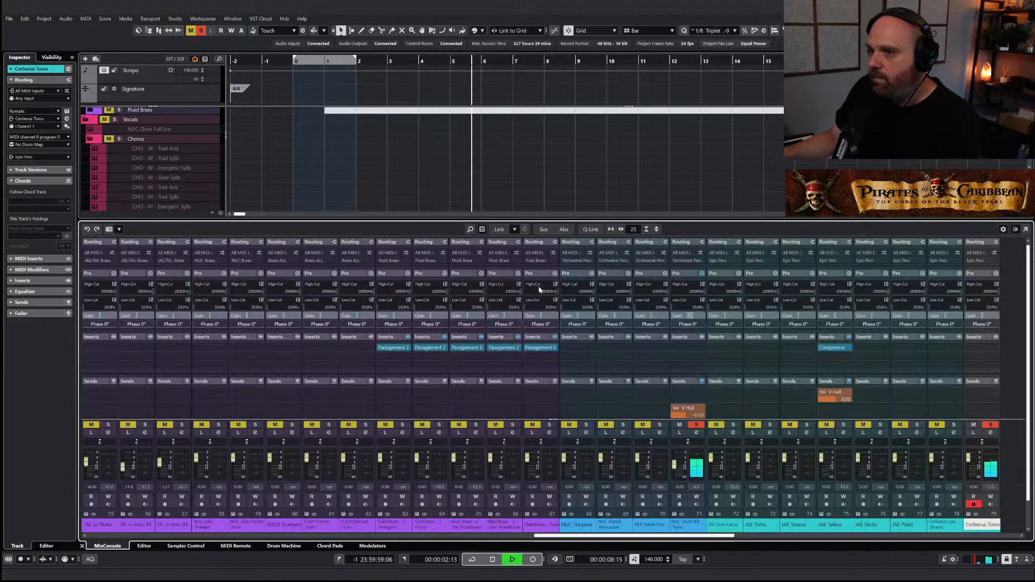
pyautogui.click(973, 425)
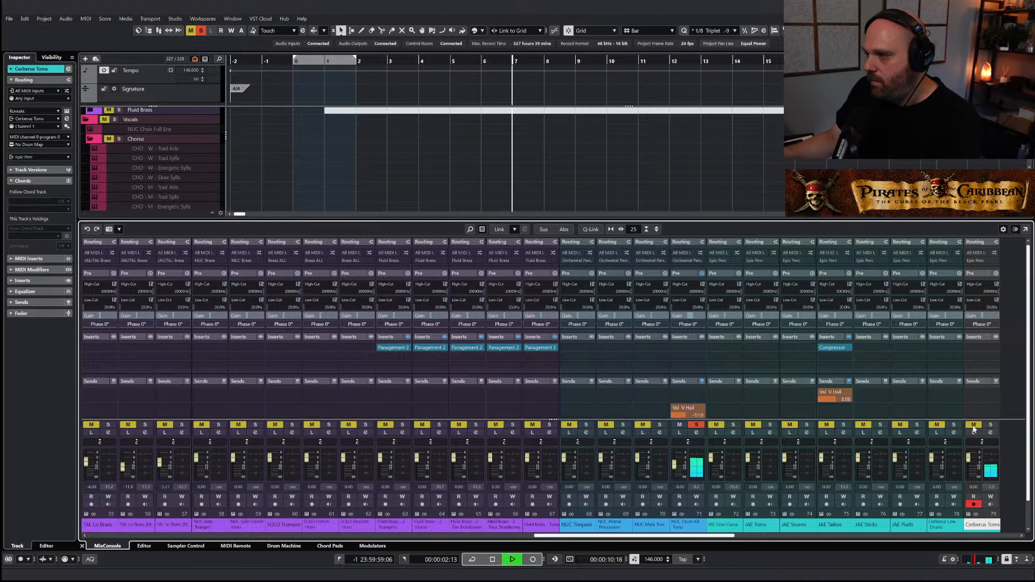
pyautogui.click(990, 425)
pyautogui.press('space')
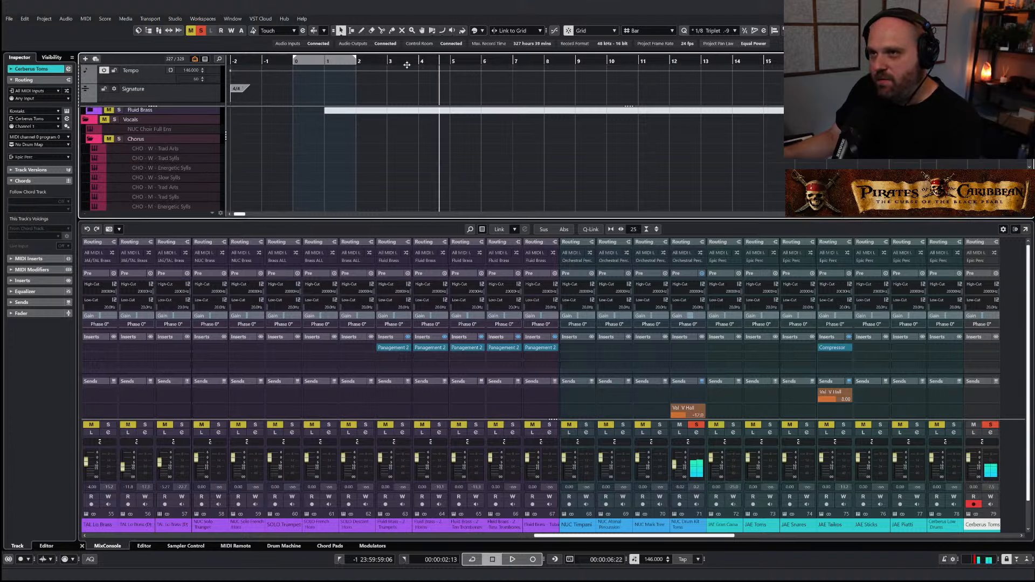
pyautogui.click(975, 426)
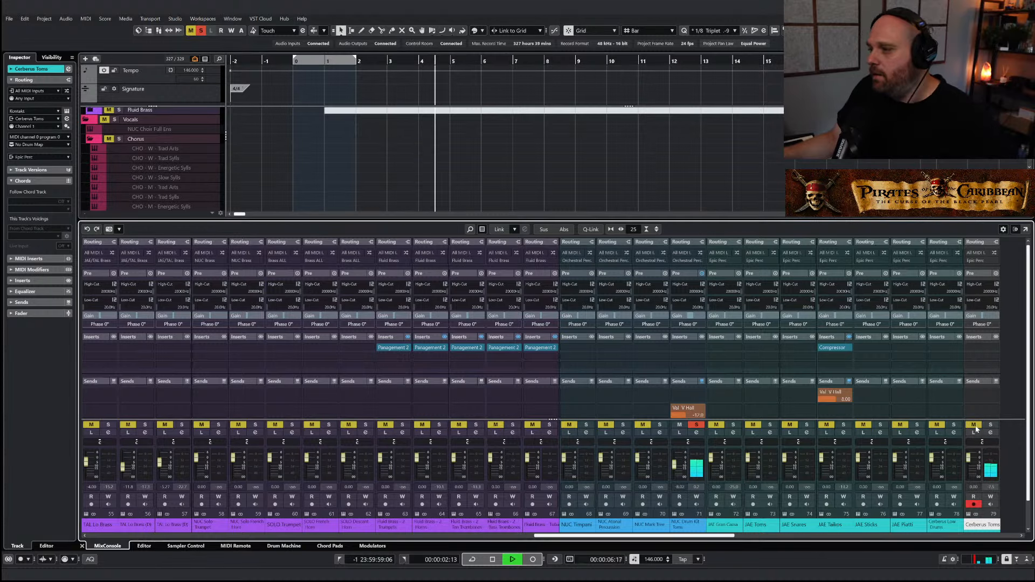
pyautogui.press('s')
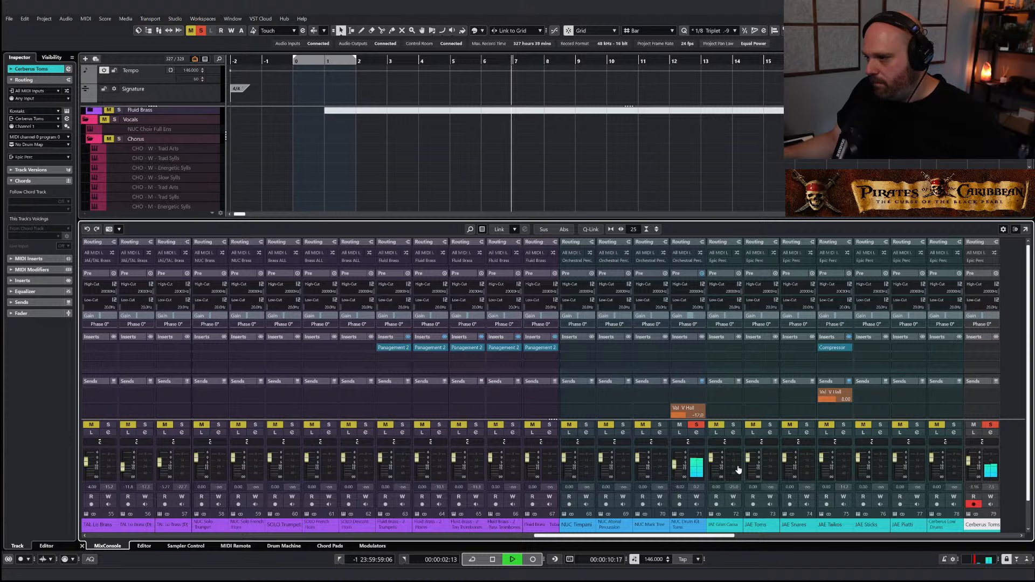
# Replay from just before bar 3, lower the NUC Drum Kit Toms fader slightly, and close the mixer
pyautogui.click(382, 62)
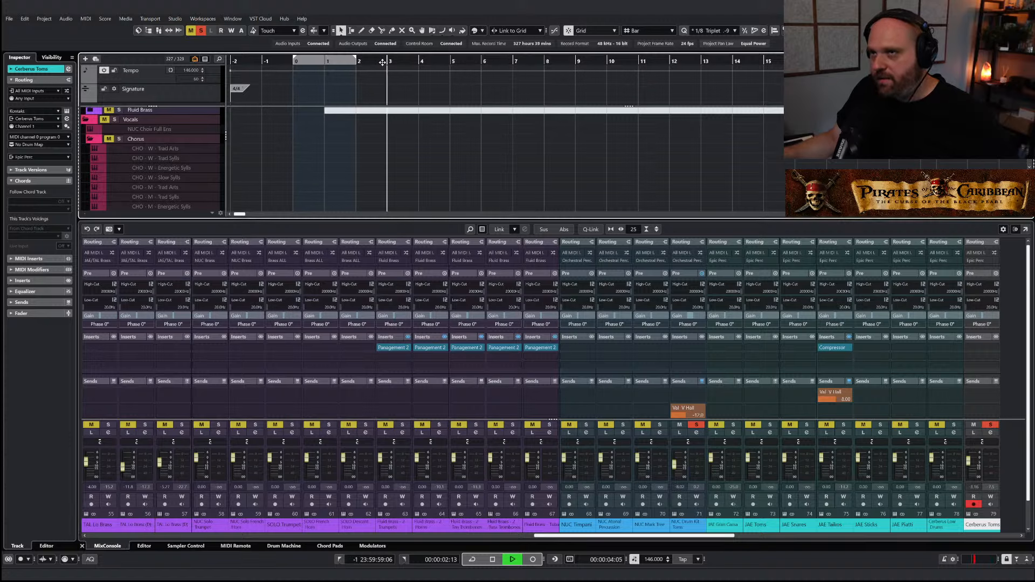
pyautogui.moveTo(675, 465); pyautogui.dragTo(677, 469)
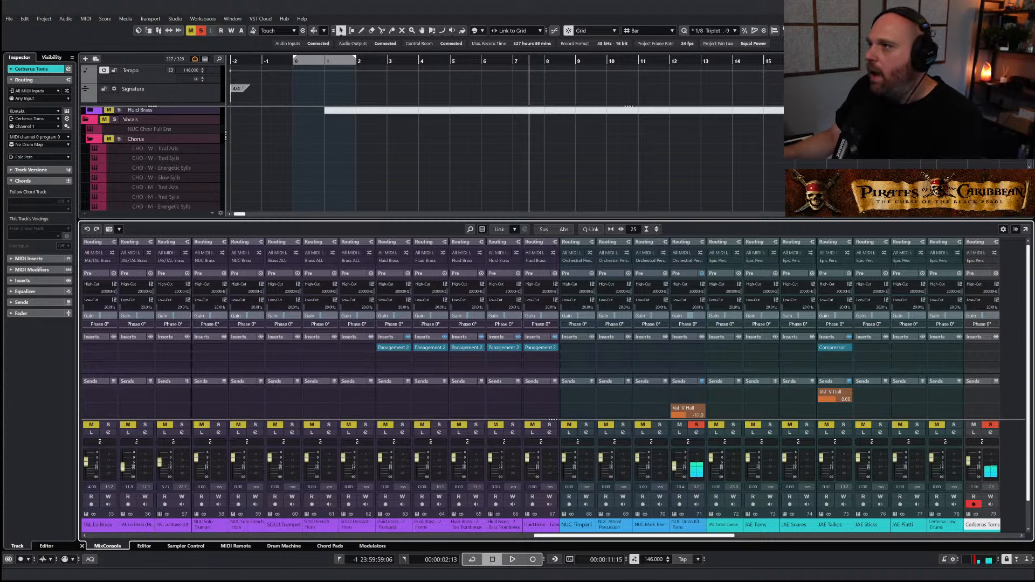
pyautogui.hotkey('ctrl', 'alt', 'e')
# Clear the solo state of all tracks to restore the full mix
pyautogui.scroll(10, 438, 248)
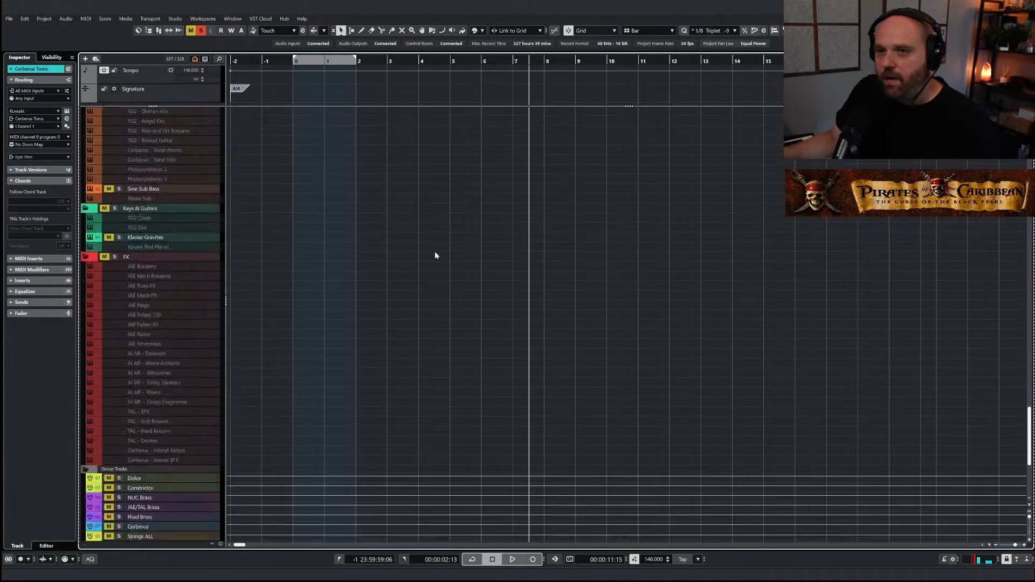
pyautogui.click(200, 29)
pyautogui.scroll(15, 275, 234)
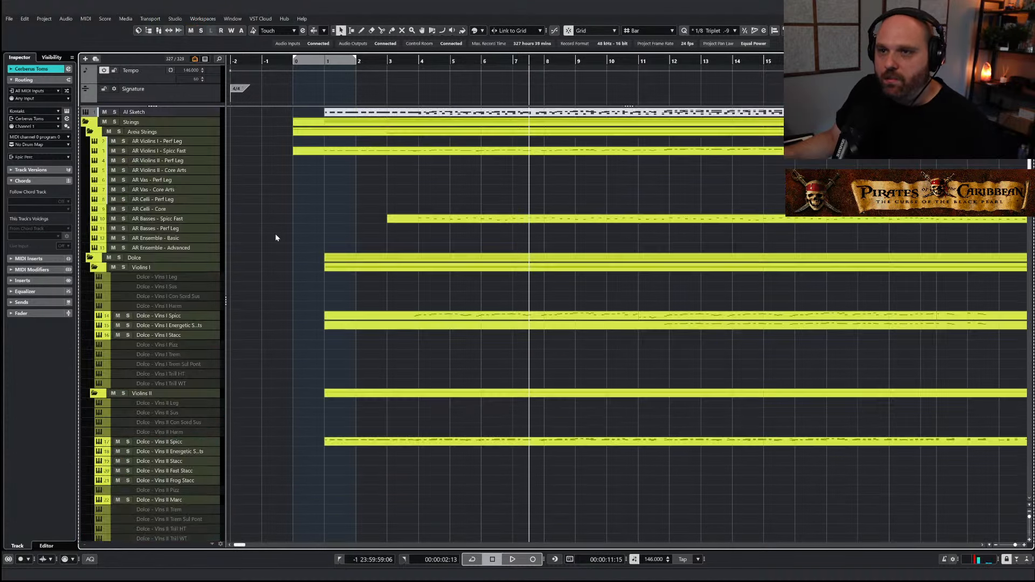
# Review the track list from strings through percussion and synths to see which tracks contain written parts
pyautogui.scroll(-15, 153, 145)
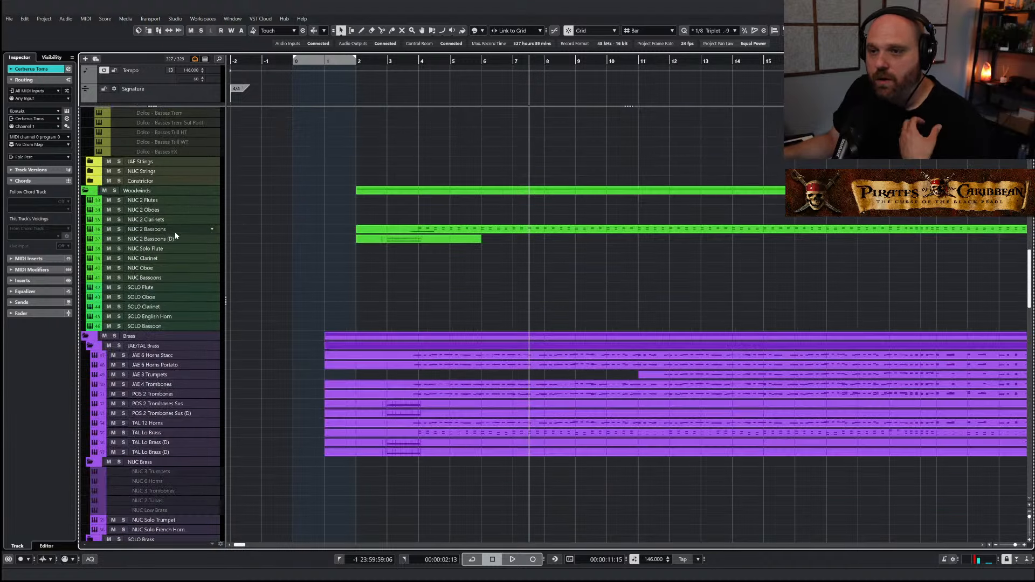
pyautogui.scroll(-8, 169, 240)
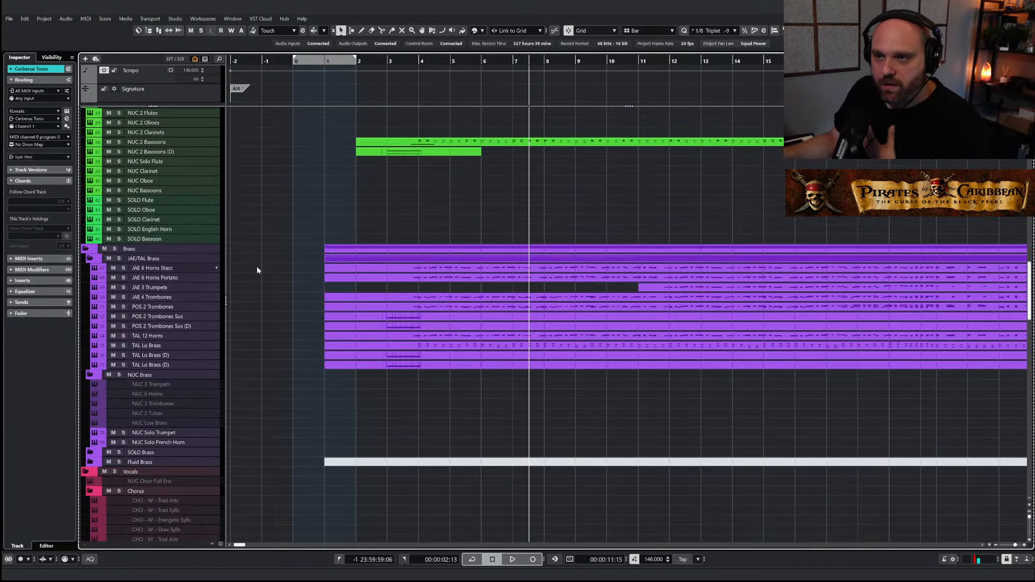
pyautogui.scroll(-8, 275, 305)
pyautogui.scroll(-15, 251, 295)
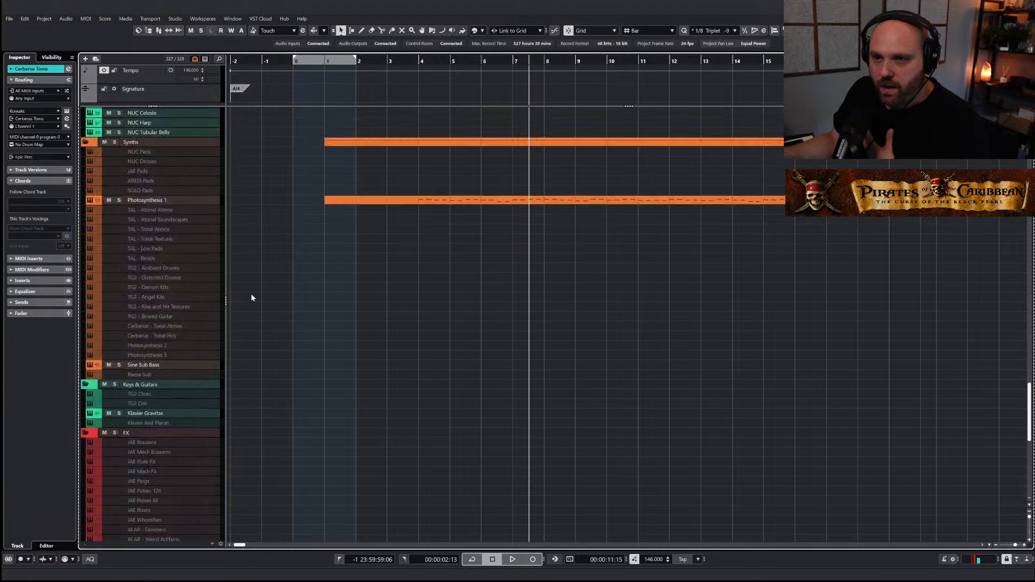
pyautogui.scroll(5, 250, 295)
pyautogui.scroll(15, 251, 297)
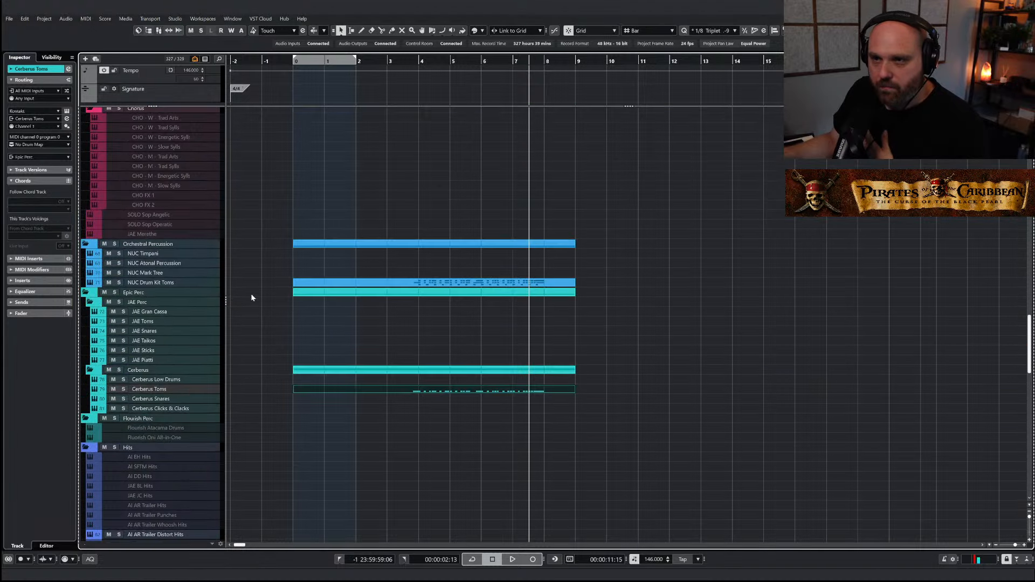
pyautogui.scroll(-5, 250, 297)
pyautogui.scroll(-12, 251, 298)
pyautogui.scroll(12, 251, 298)
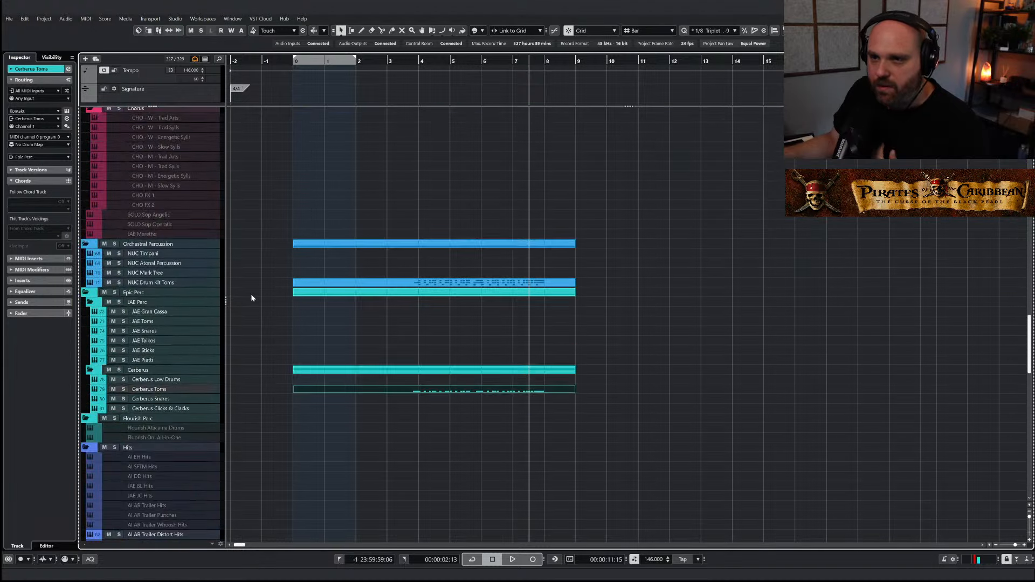
pyautogui.scroll(-6, 250, 296)
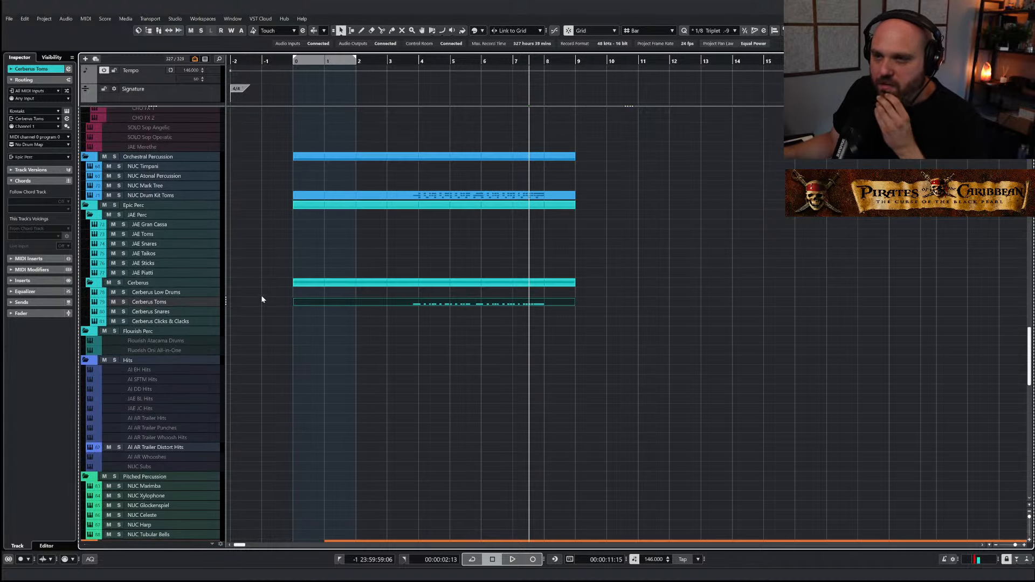
pyautogui.scroll(8, 262, 298)
pyautogui.scroll(10, 265, 300)
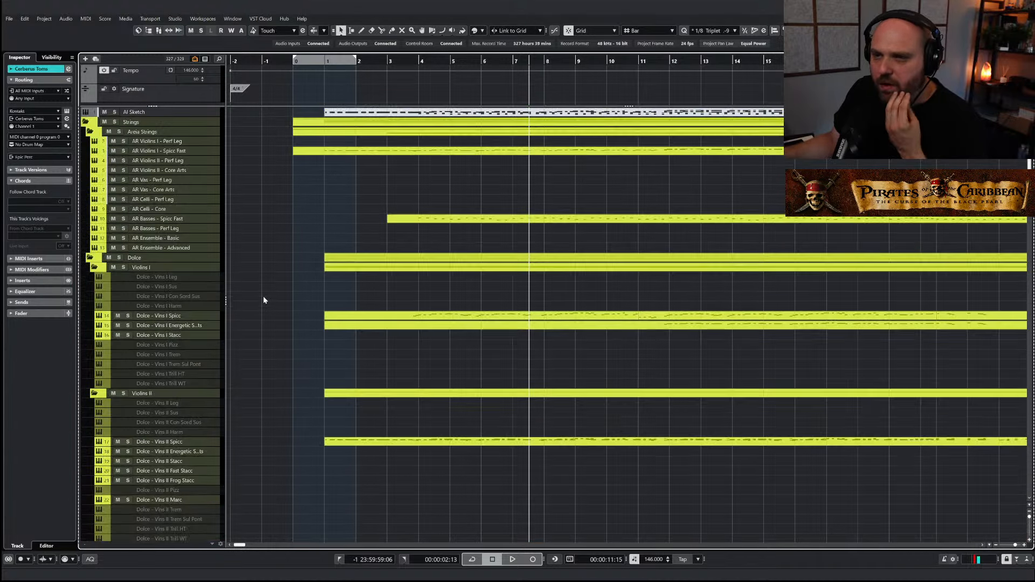
pyautogui.scroll(-14, 263, 297)
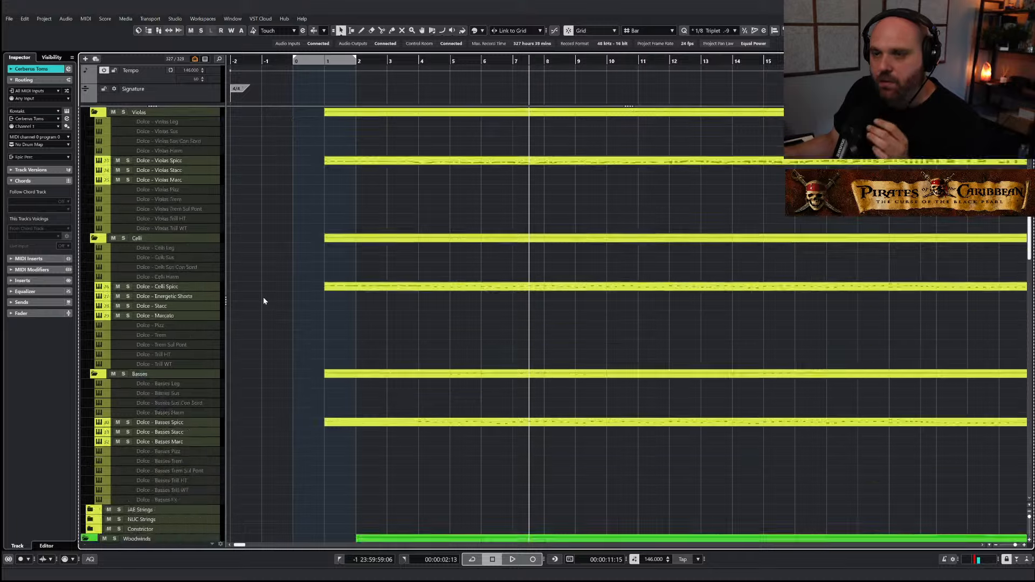
pyautogui.scroll(4, 263, 297)
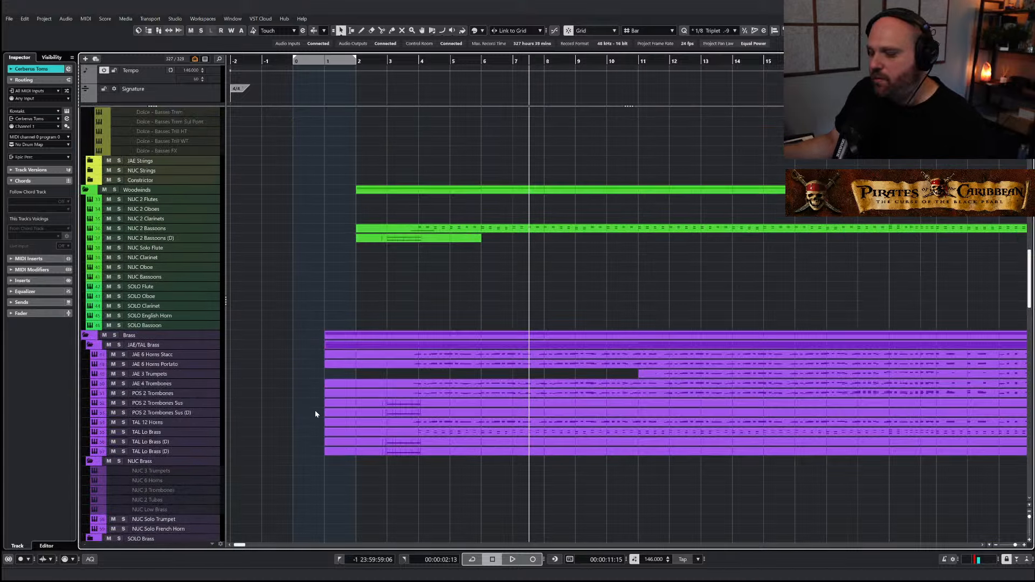
# Solo the Dolce folder and play from around bar 3, extending the solo to the whole Strings folder during playback
pyautogui.press('g')
pyautogui.press('g')
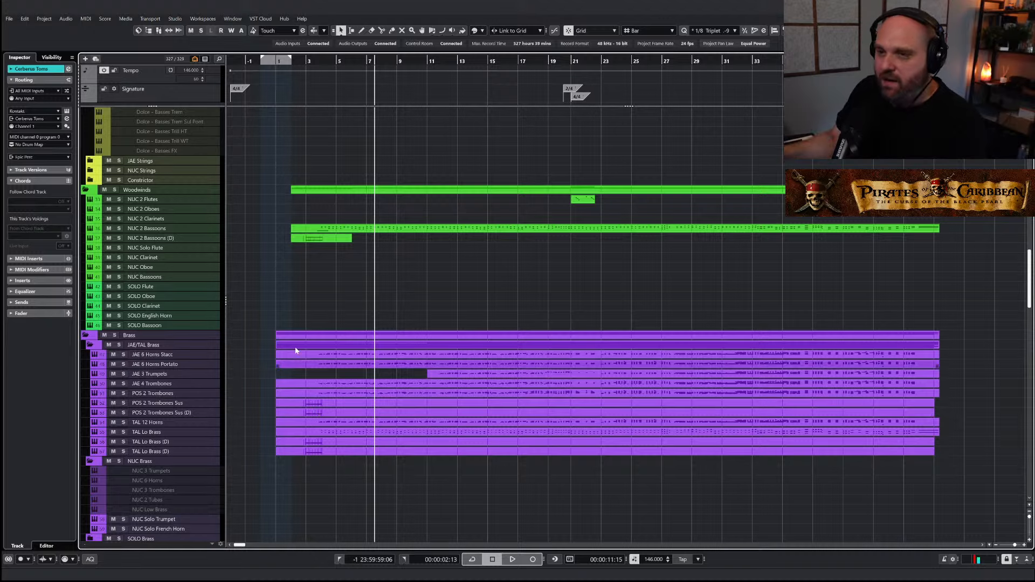
pyautogui.scroll(15, 287, 317)
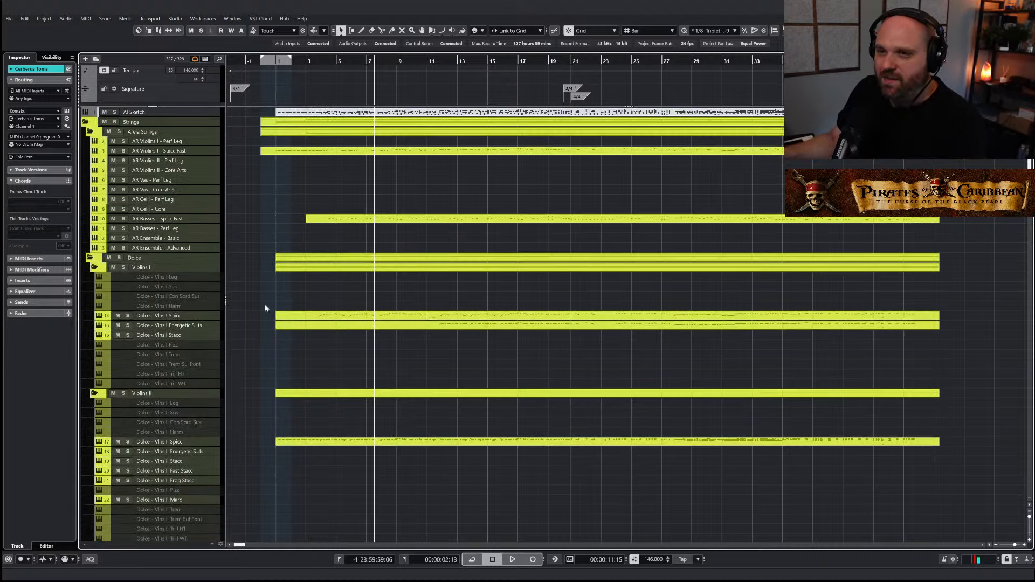
pyautogui.click(119, 258)
pyautogui.click(317, 61)
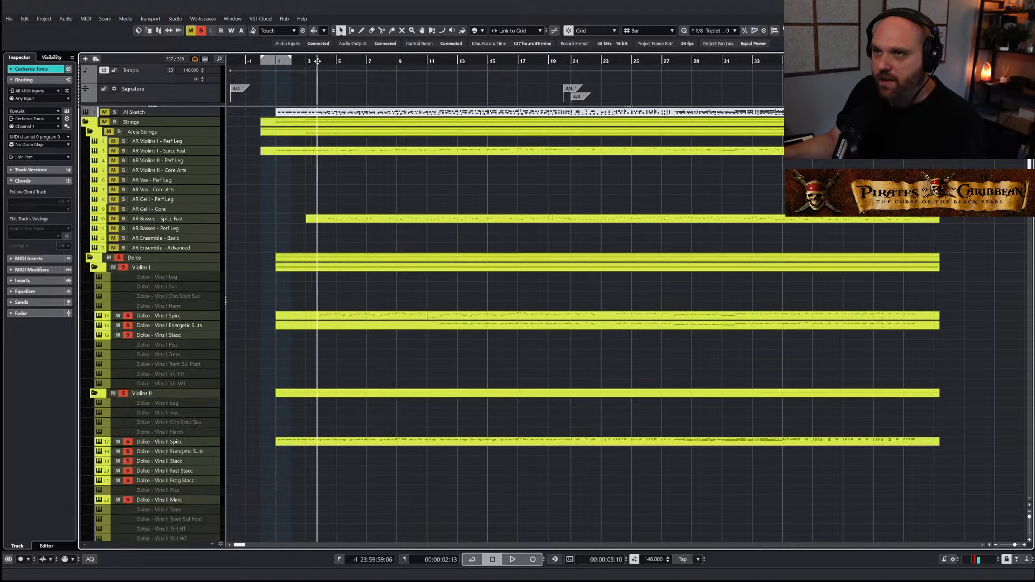
pyautogui.press('space')
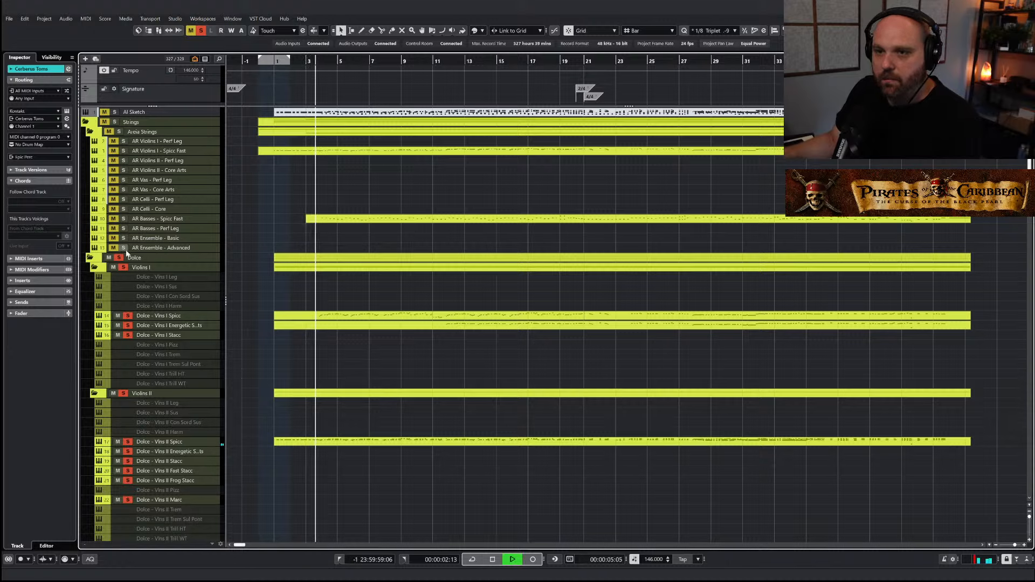
pyautogui.click(114, 122)
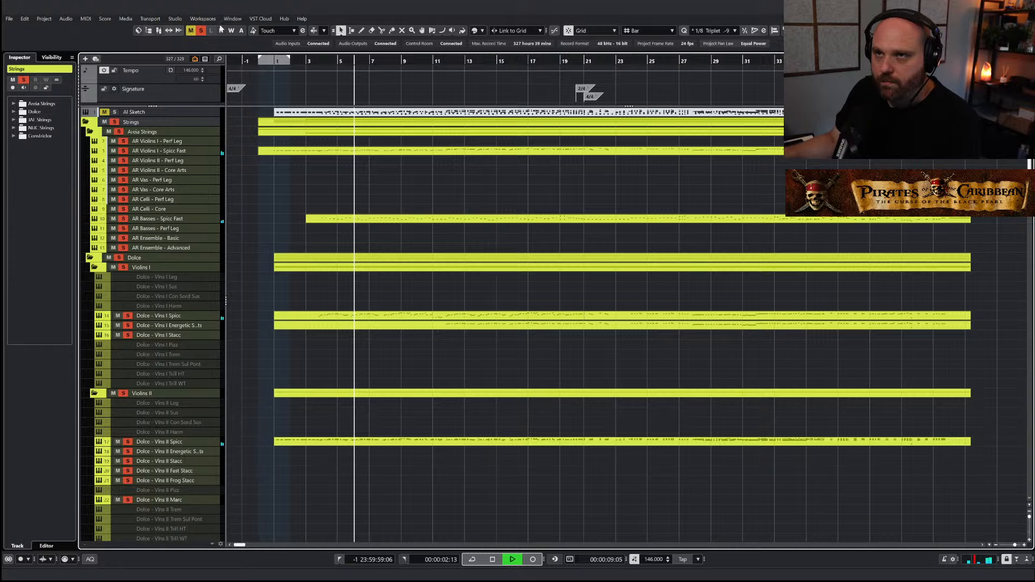
# Clear all solos and replay the full mix from around bar 3 with the percussion tracks in view
pyautogui.click(200, 30)
pyautogui.press('g')
pyautogui.scroll(-15, 324, 282)
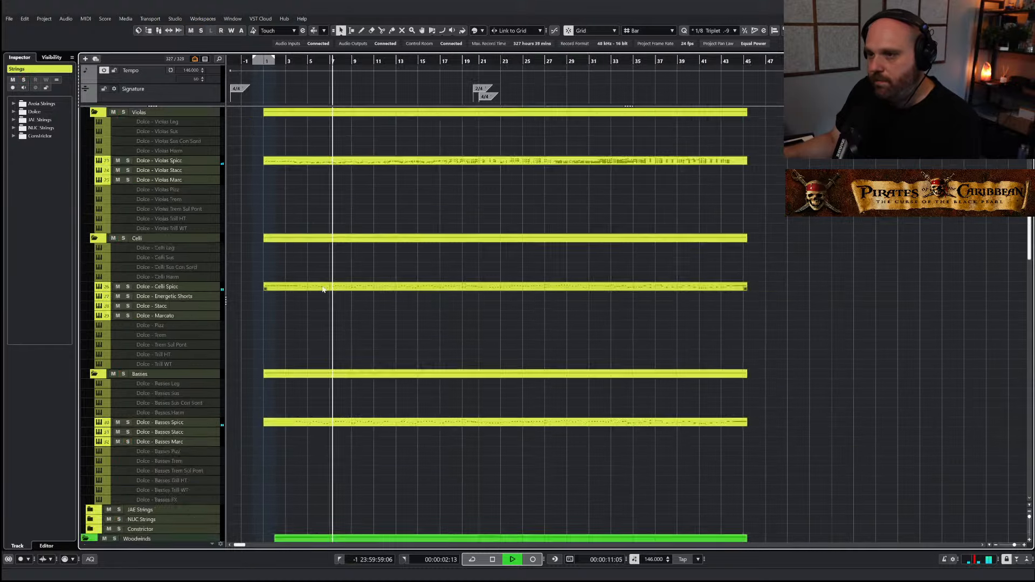
pyautogui.click(291, 61)
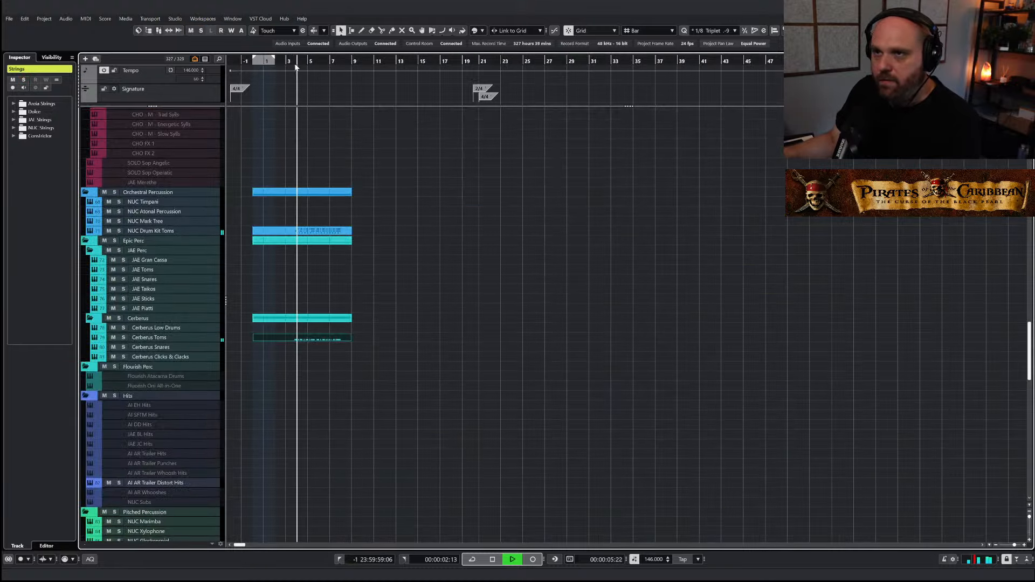
pyautogui.click(284, 61)
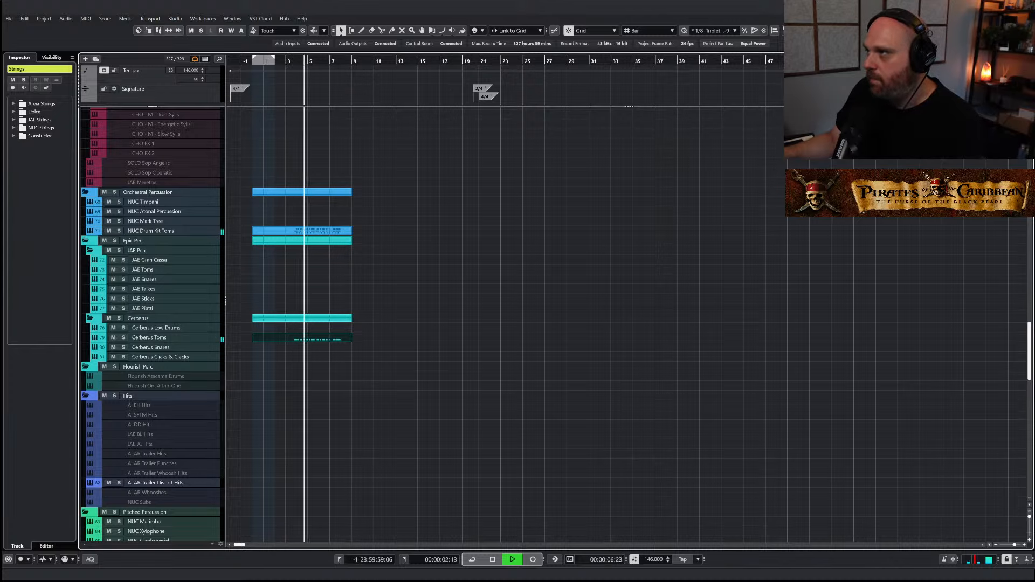
# Lower the Cerberus Toms fader slightly in the mixer during playback, then stop and close the mixer
pyautogui.hotkey('alt', 'F3')
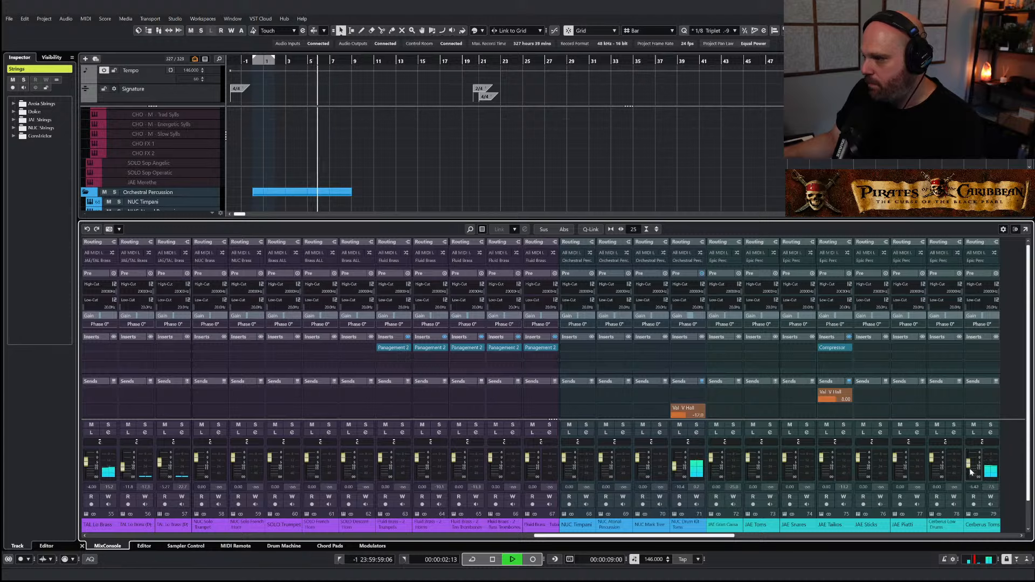
pyautogui.moveTo(969, 468); pyautogui.dragTo(970, 472)
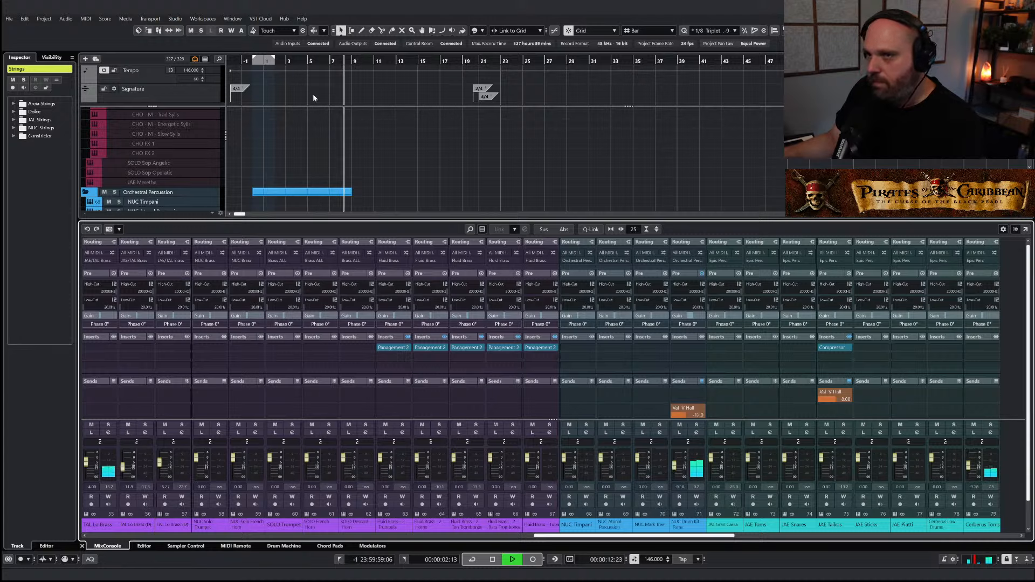
pyautogui.press('space')
pyautogui.hotkey('ctrl', 'alt', 'e')
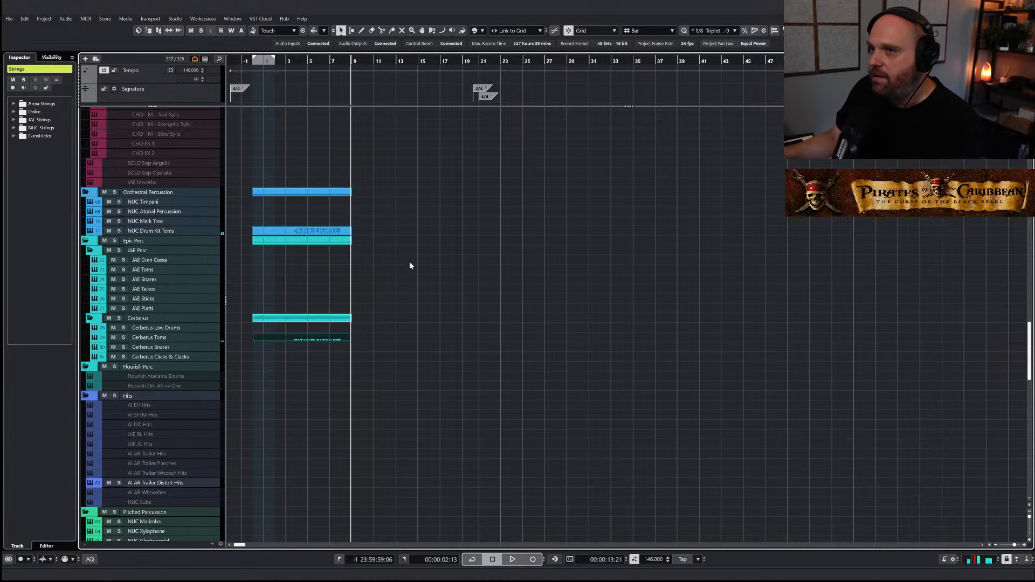
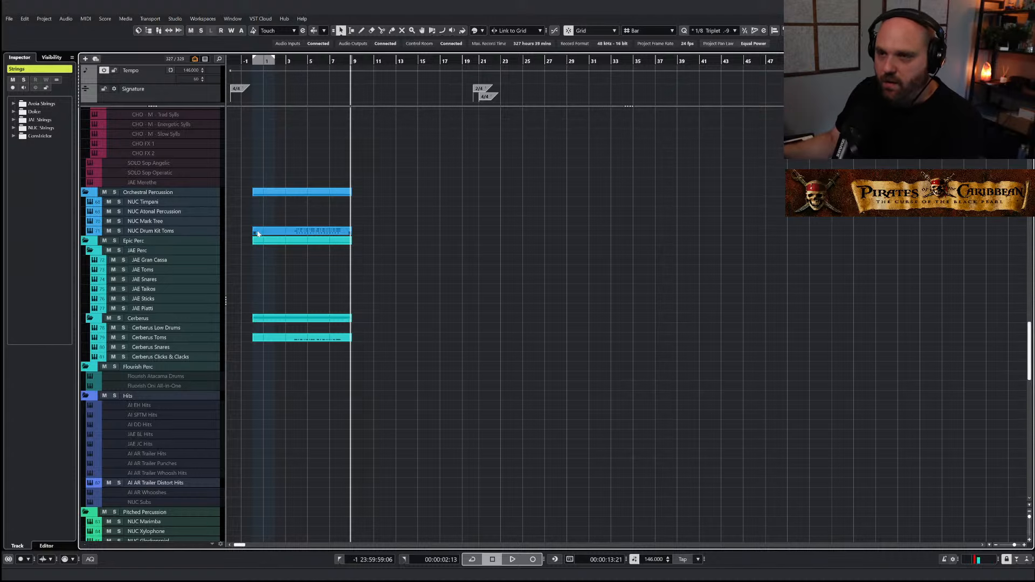
# Duplicate the NUC Drum Kit Toms track as an empty track named NUC Drum Kit Cyms, without the copied MIDI part
pyautogui.click(153, 232)
pyautogui.rightClick(153, 232)
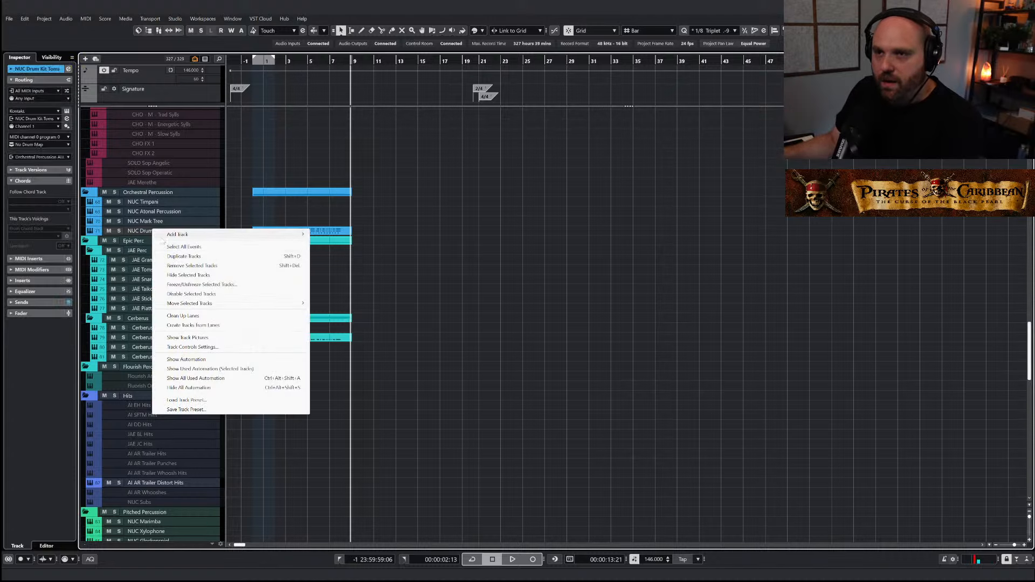
pyautogui.press('Escape')
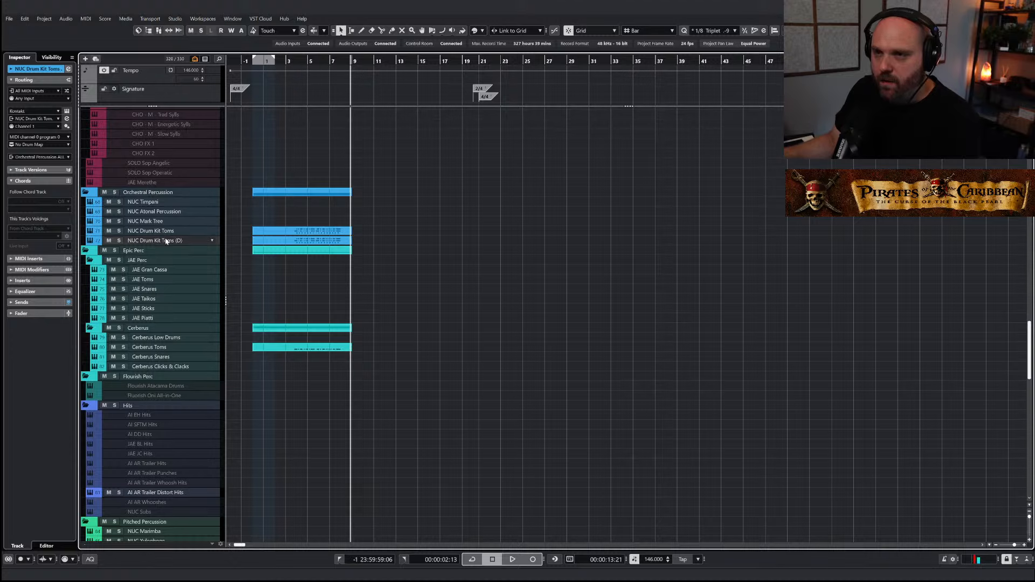
pyautogui.press('BackSpace')
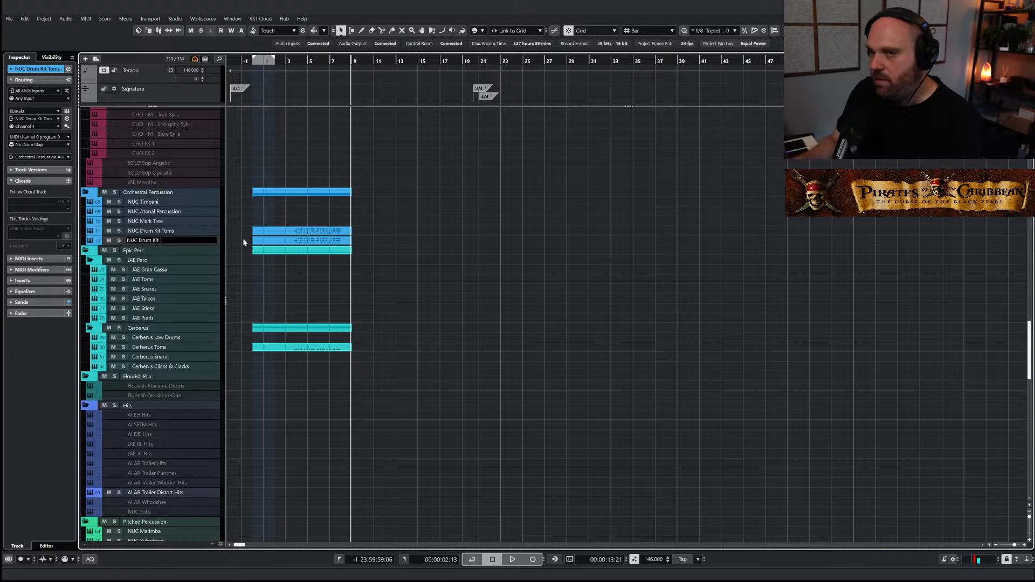
pyautogui.write('Cyms')
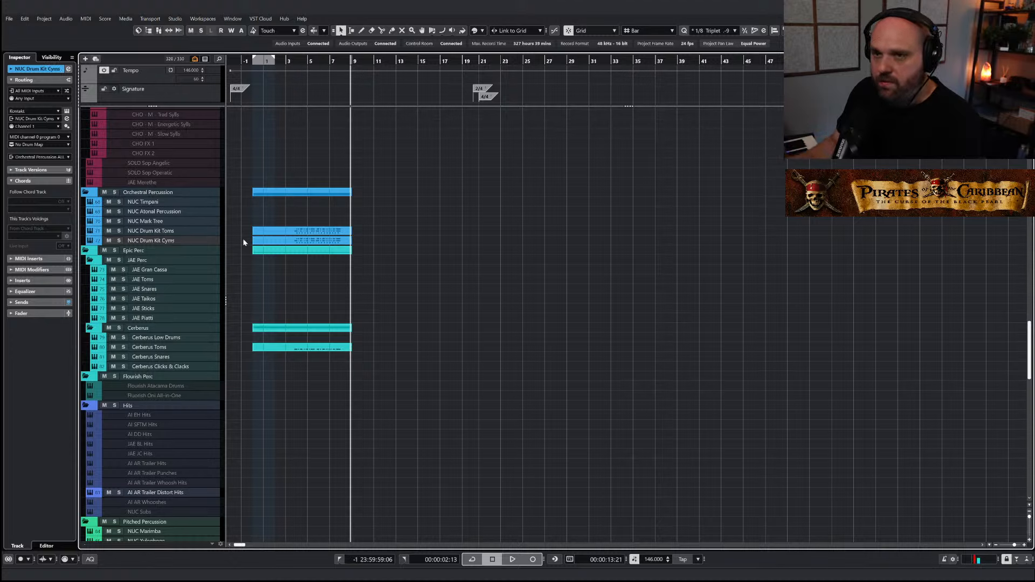
pyautogui.click(303, 243)
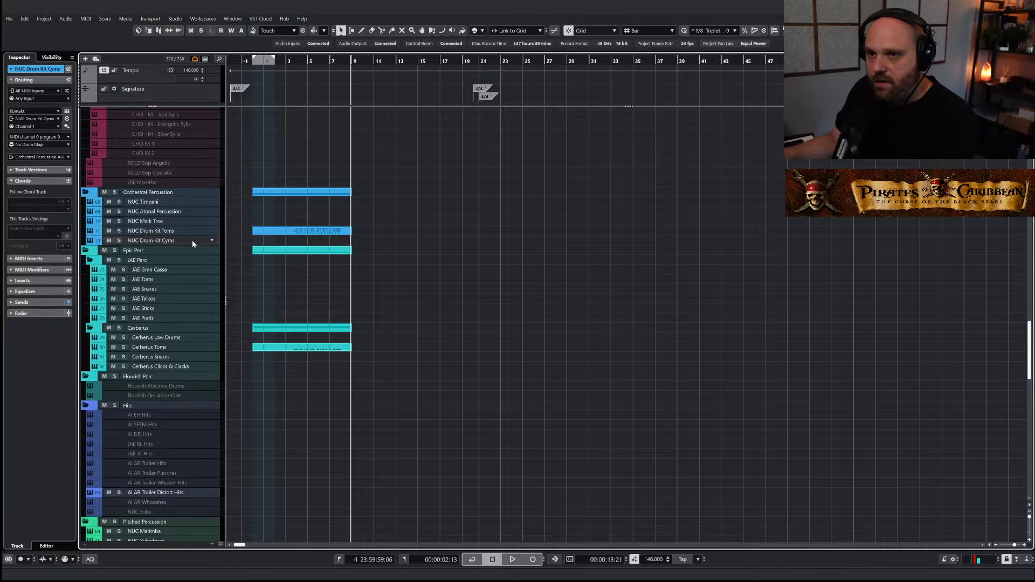
# Open the Kontakt instrument of the NUC Drum Kit Cyms track and audition the open and closed hi-hat hits
pyautogui.press('e')
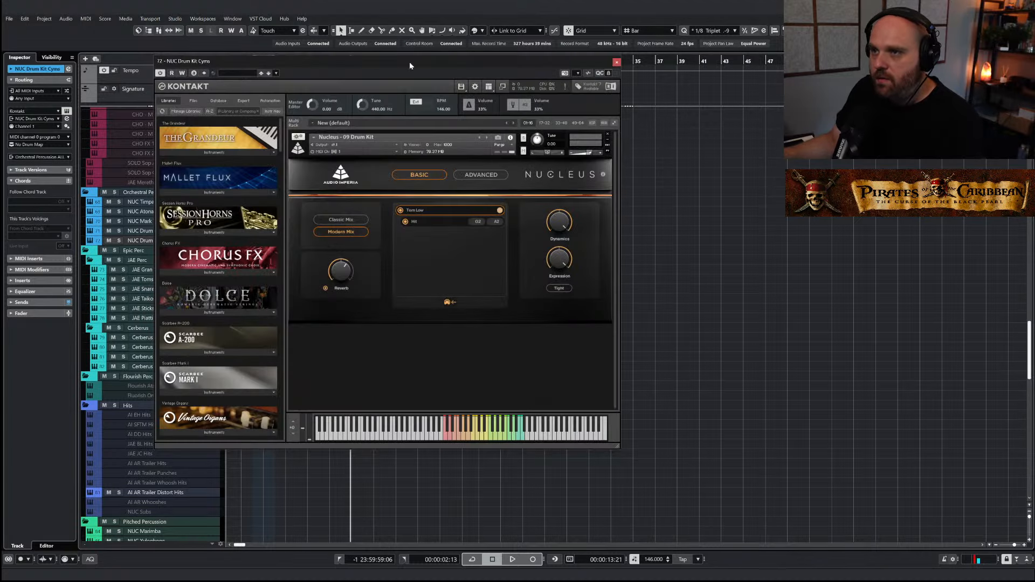
pyautogui.moveTo(409, 66); pyautogui.dragTo(523, 104)
pyautogui.click(603, 479)
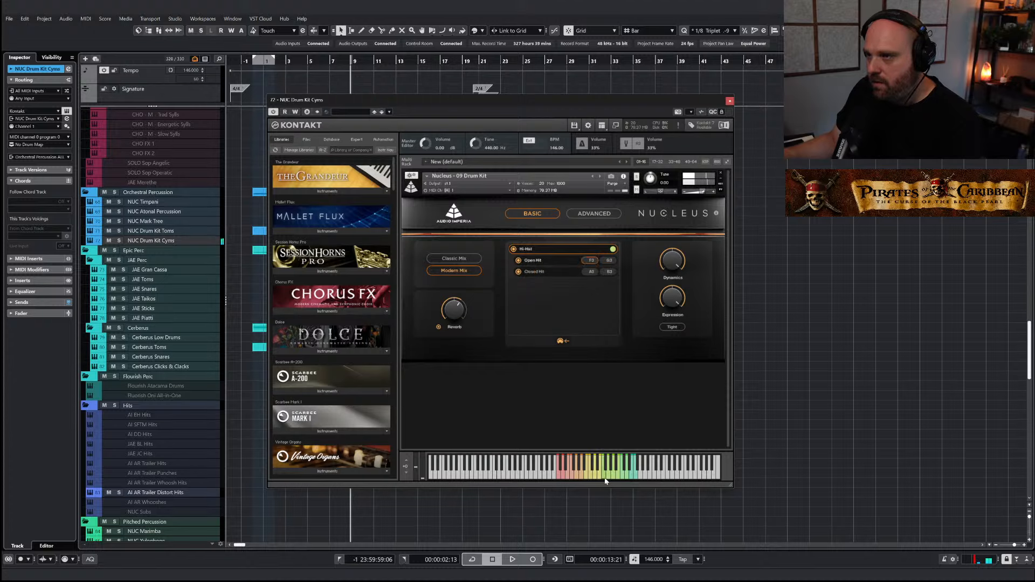
pyautogui.click(613, 479)
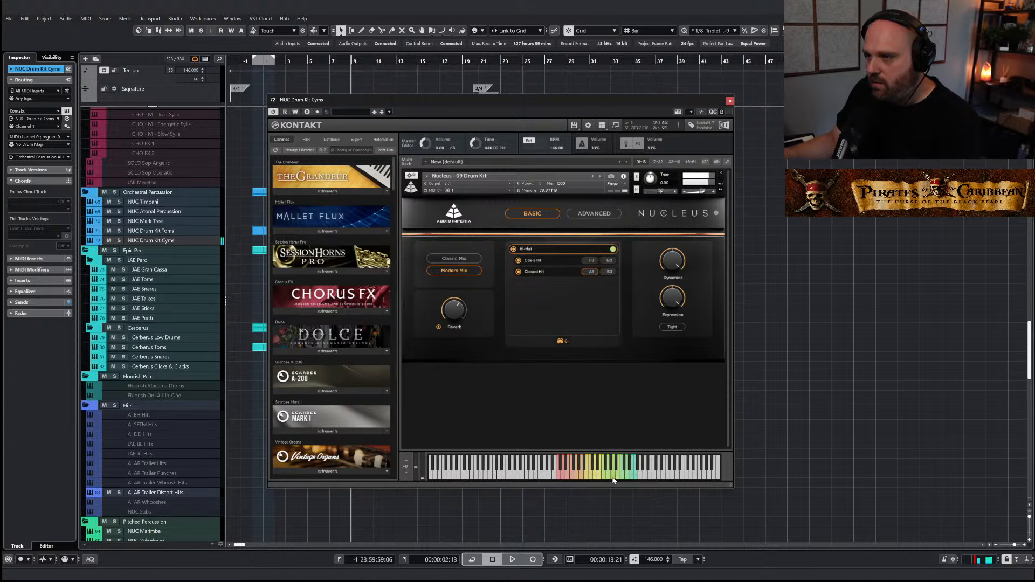
# Audition the ride and hi-hat hits of the Nucleus drum kit and close the instrument window
pyautogui.click(622, 479)
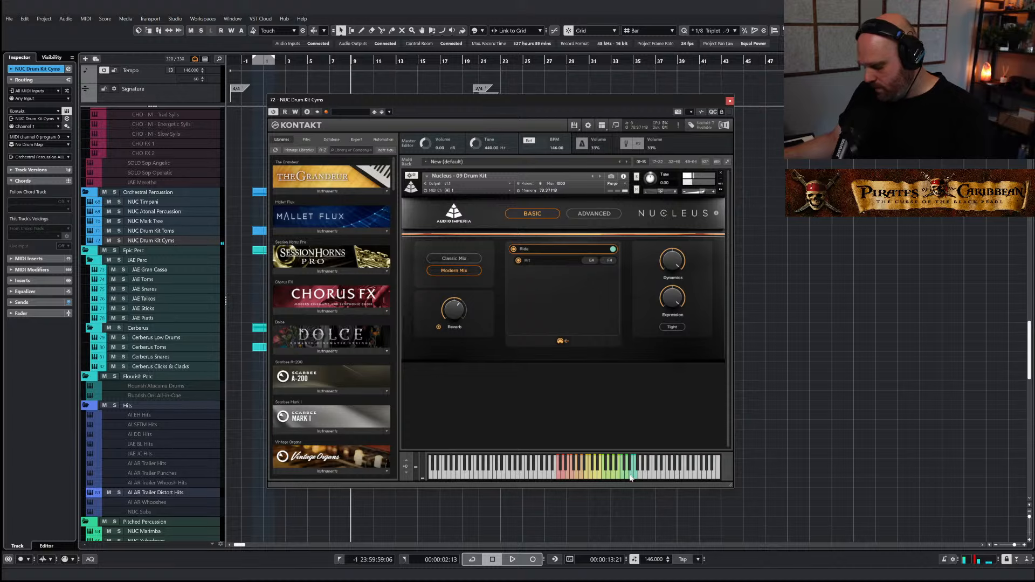
pyautogui.click(613, 478)
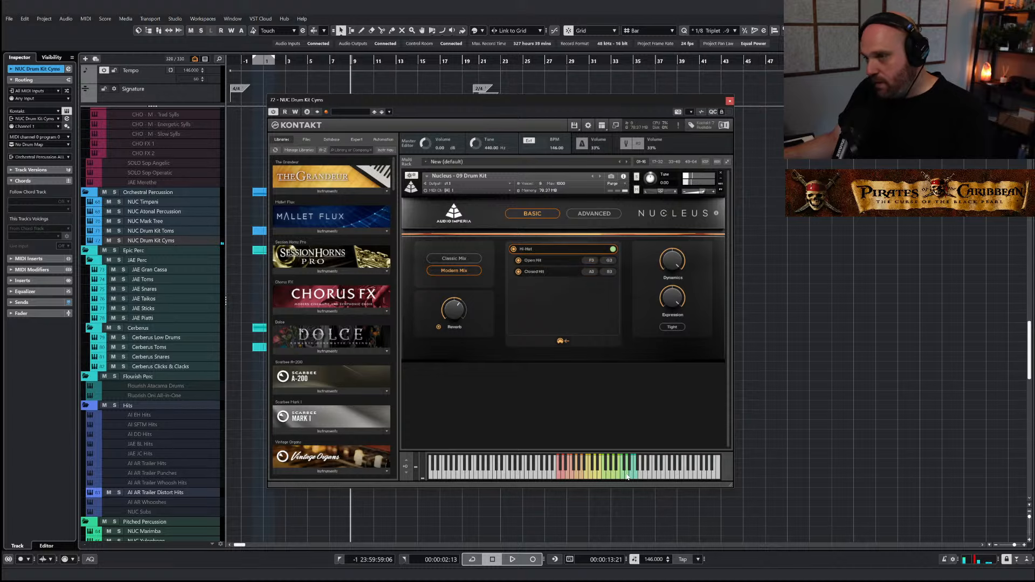
pyautogui.click(730, 101)
# Draw a MIDI part from bar 0 to bar 9 on the NUC Drum Kit Cyms track and open it for note editing
pyautogui.rightClick(293, 386)
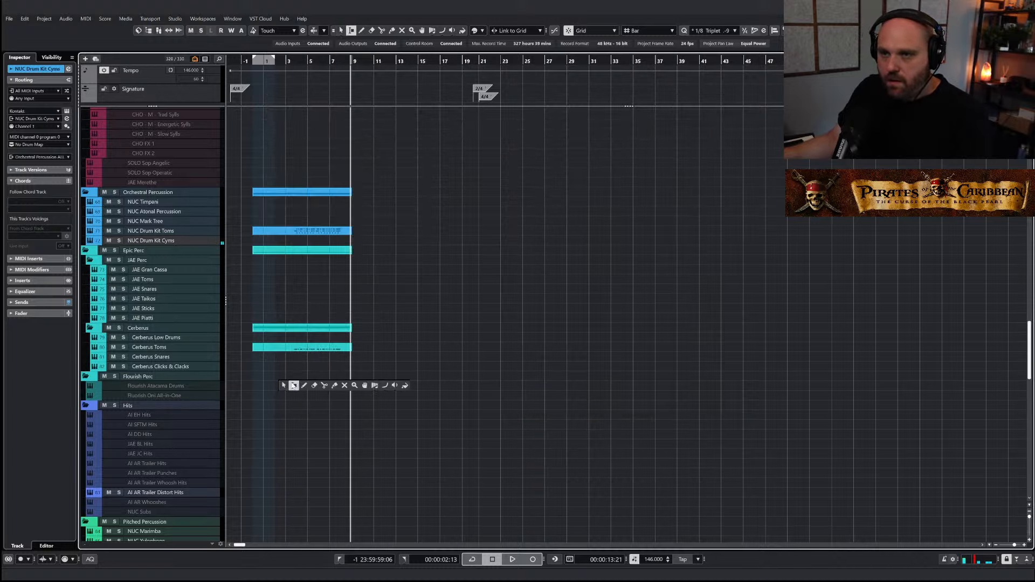
pyautogui.click(304, 385)
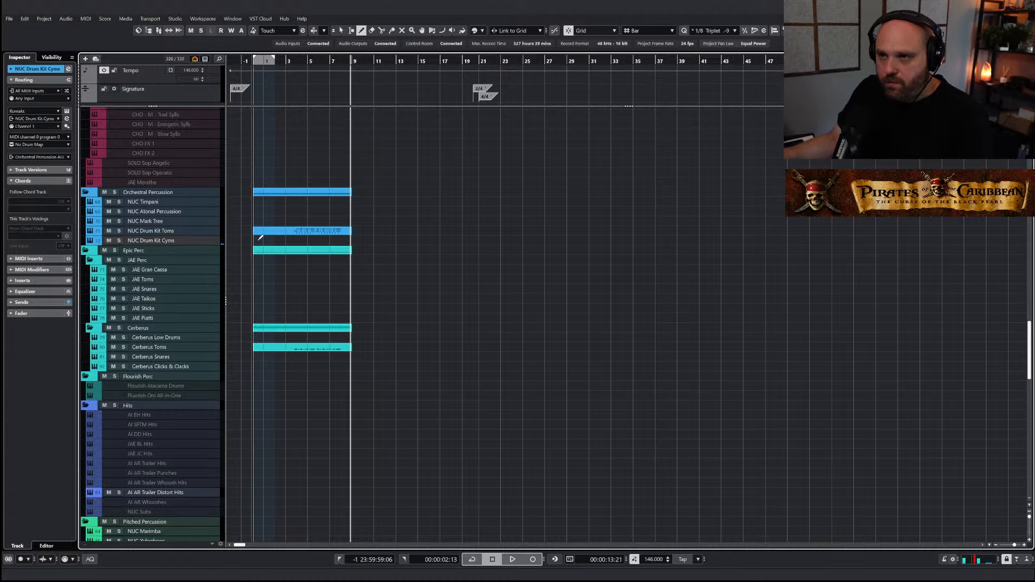
pyautogui.moveTo(260, 238); pyautogui.dragTo(360, 240)
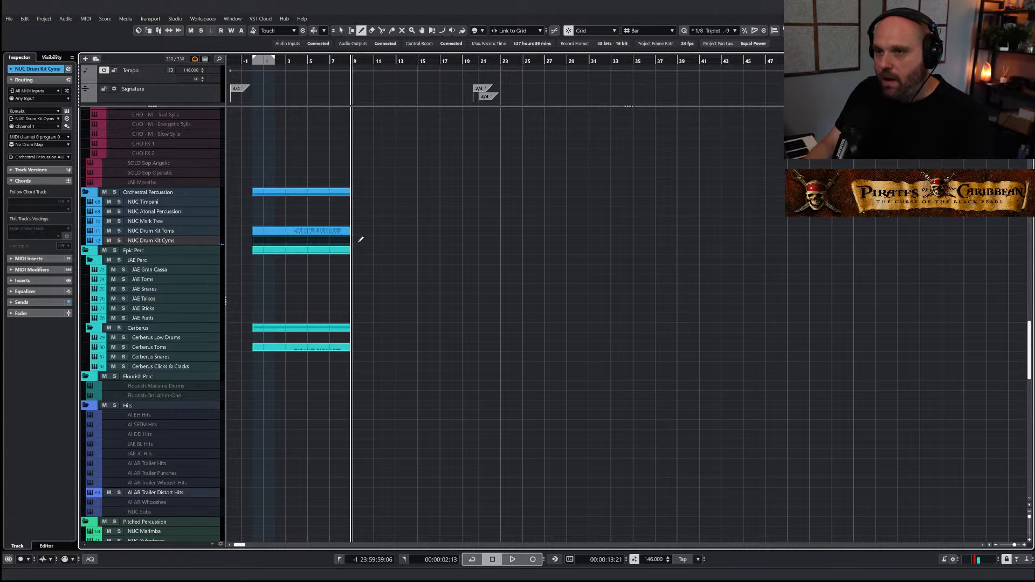
pyautogui.hotkey('ctrl', 'e')
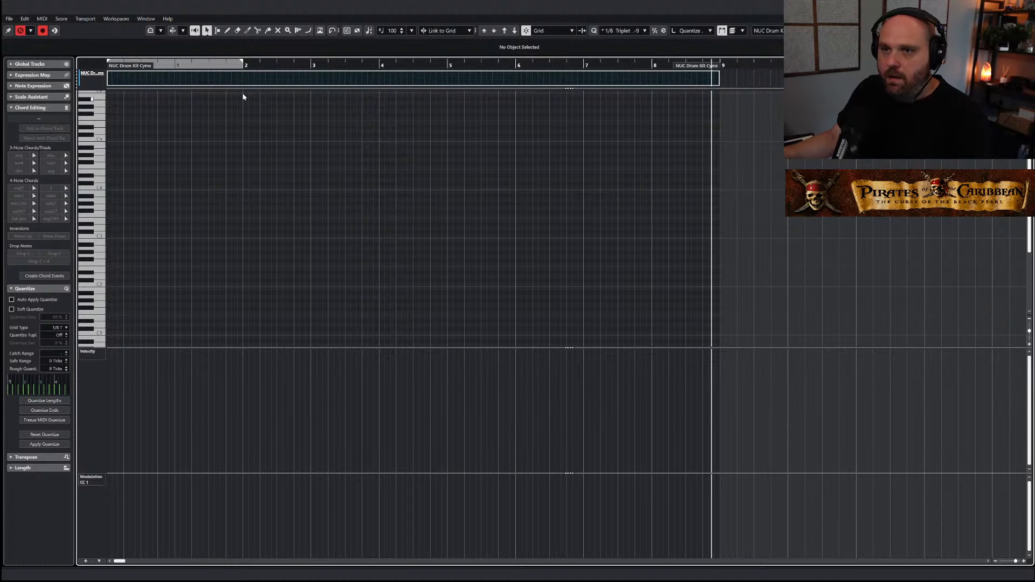
# Turn off the editor solo and play the arrangement from within bar 1
pyautogui.click(190, 67)
pyautogui.click(19, 32)
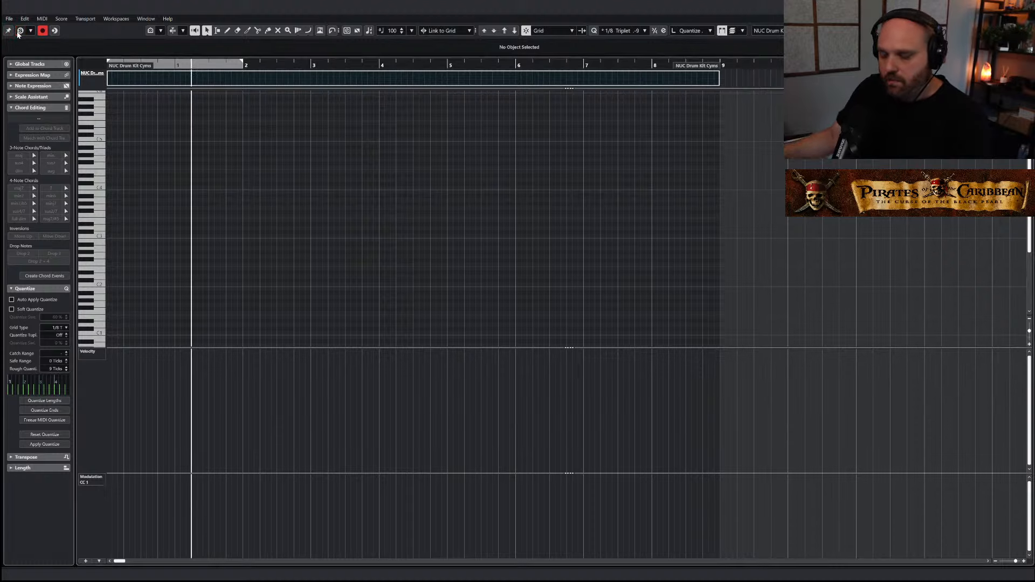
pyautogui.press('space')
# Draw a quarter note on E4 at the start of bar 4 and duplicate it to fill all four beats
pyautogui.rightClick(347, 212)
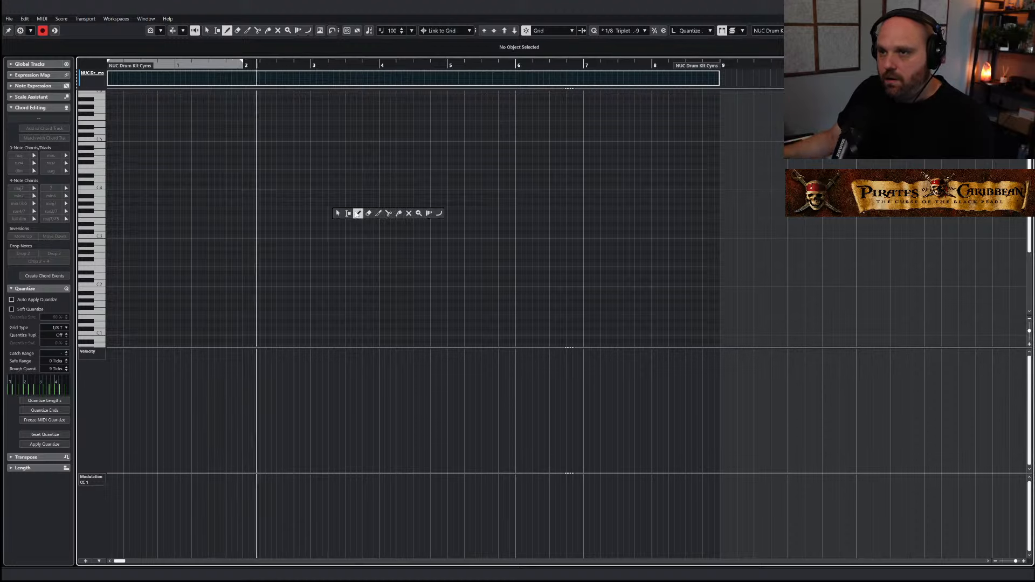
pyautogui.click(358, 213)
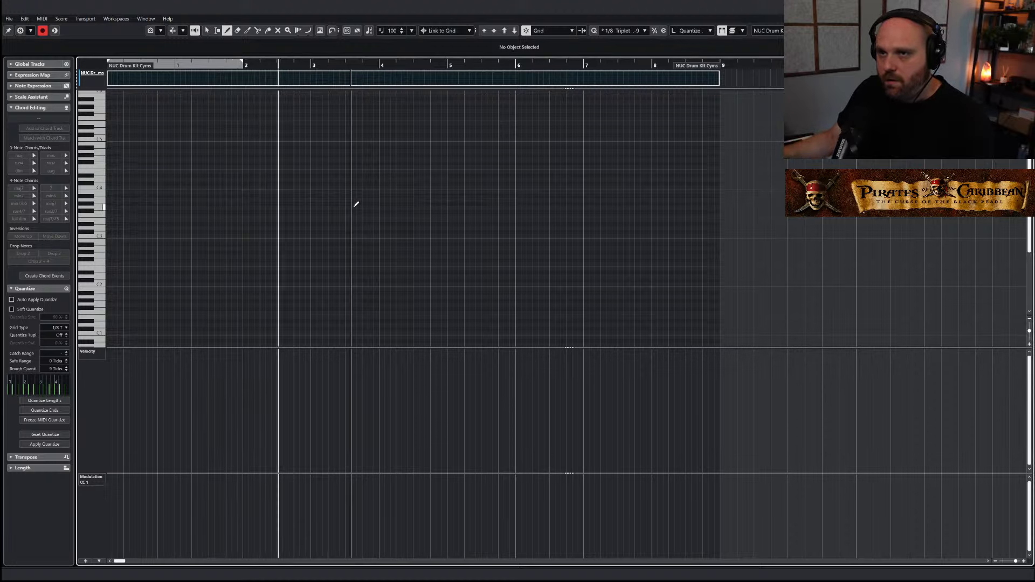
pyautogui.click(384, 171)
pyautogui.click(397, 170)
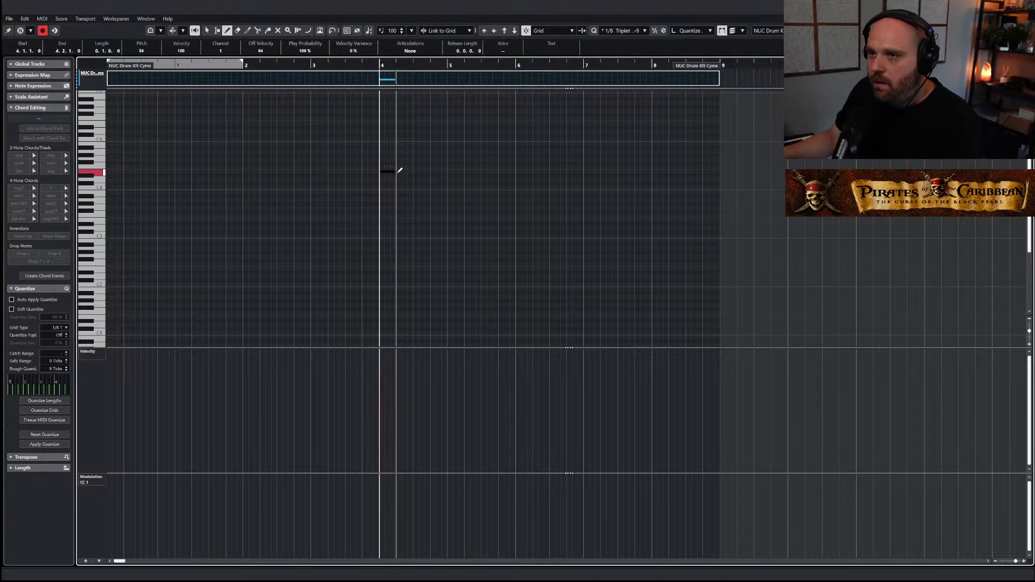
pyautogui.hotkey('alt', 'd')
pyautogui.hotkey('alt', 'd')
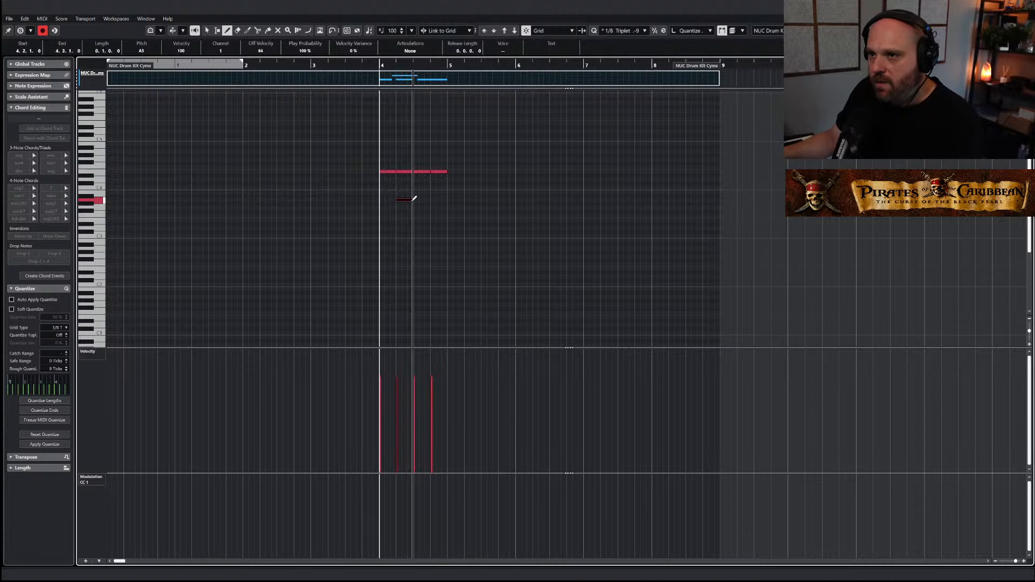
# Add A3 quarter notes on beats 2 and 4 of bar 4
pyautogui.click(404, 193)
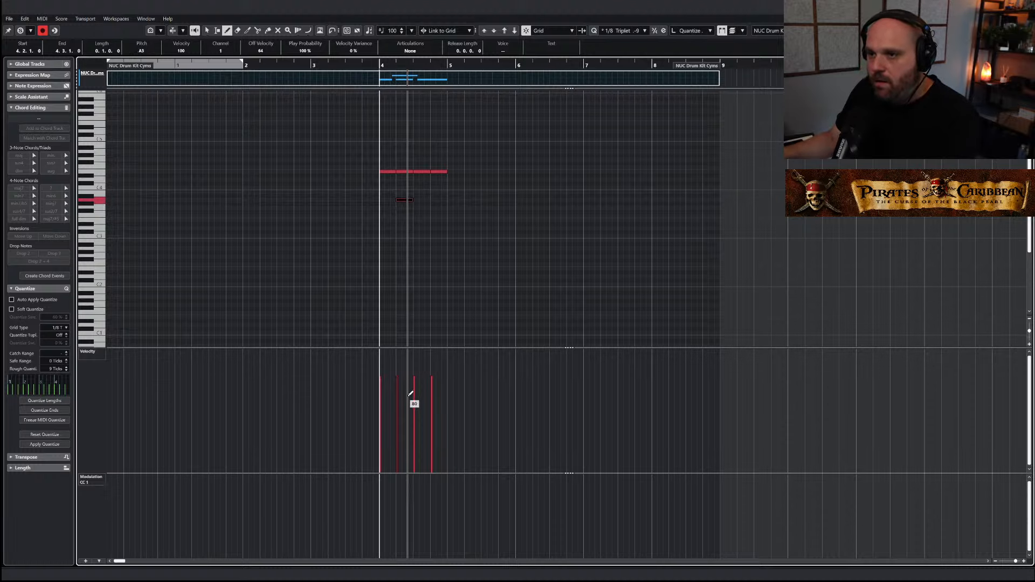
pyautogui.moveTo(414, 400)
pyautogui.mouseDown()
pyautogui.moveTo(409, 411)
pyautogui.moveTo(439, 419)
pyautogui.mouseUp()
pyautogui.click(437, 199)
# Select all the notes in bar 4 and lower their velocities slightly
pyautogui.rightClick(427, 267)
pyautogui.click(427, 266)
pyautogui.moveTo(531, 241); pyautogui.dragTo(380, 142)
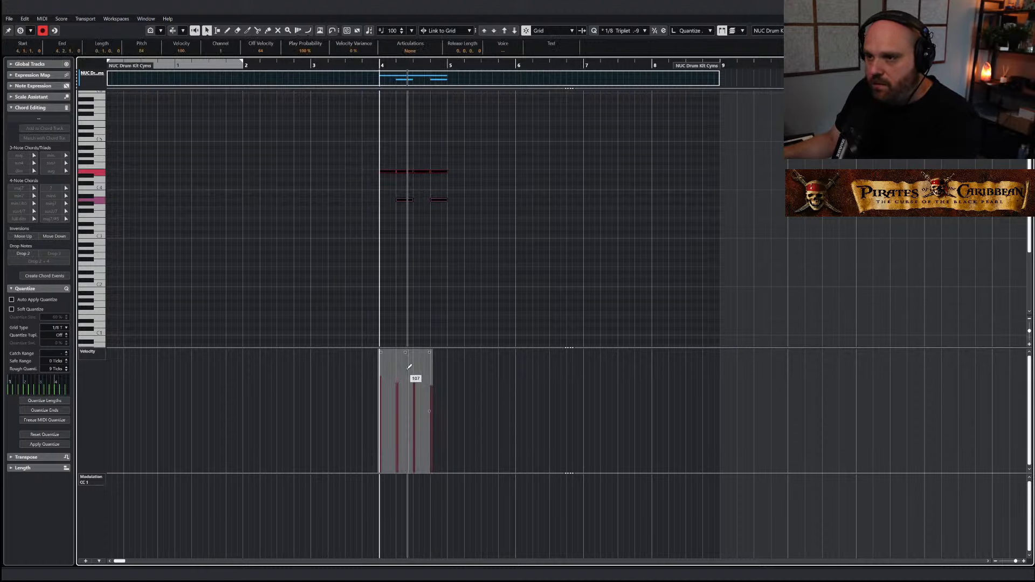
pyautogui.moveTo(402, 353)
# Solo the editor and play back the bar 4 cymbal pattern on its own
pyautogui.click(22, 31)
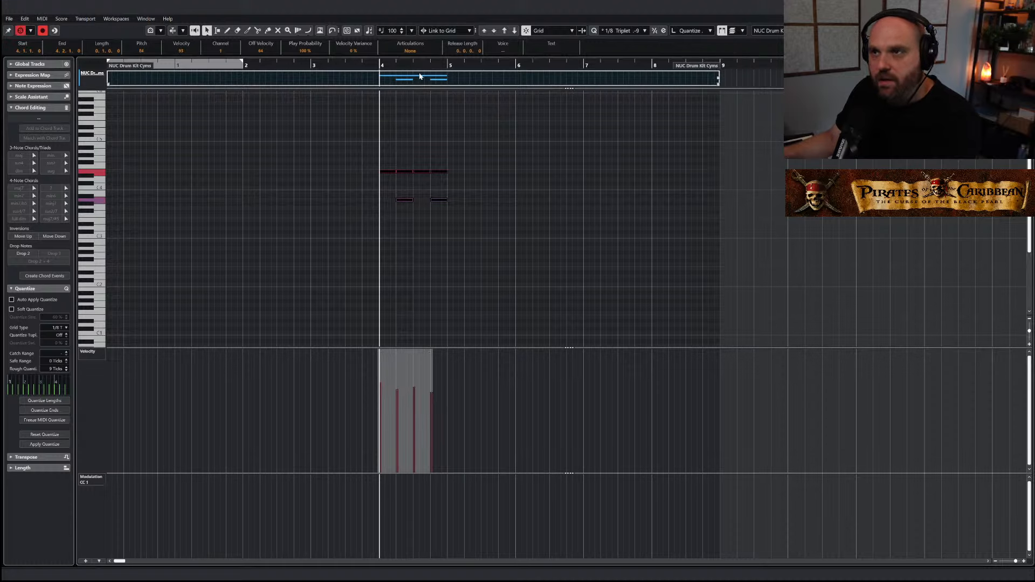
pyautogui.press('space')
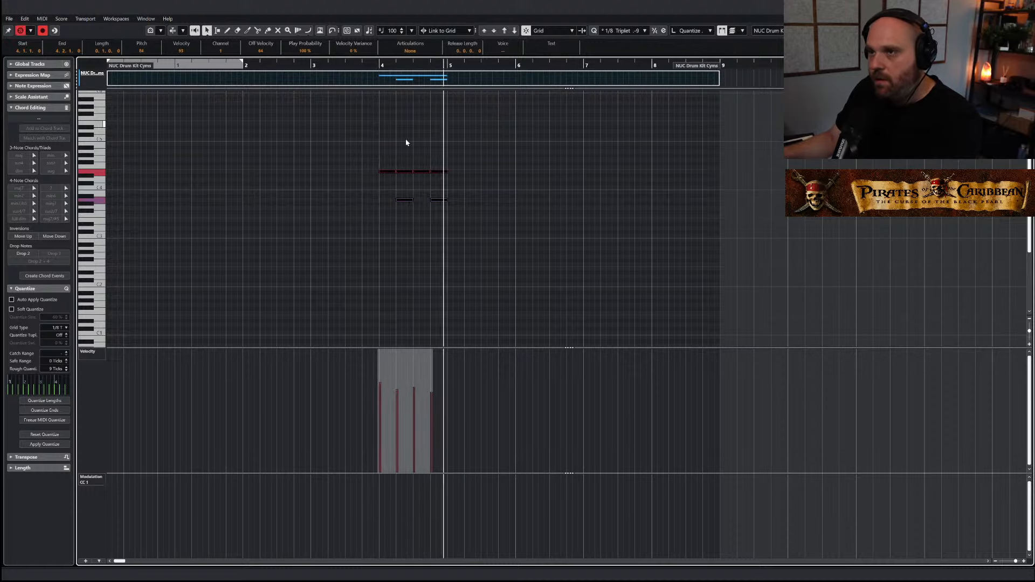
pyautogui.click(377, 101)
pyautogui.press('space')
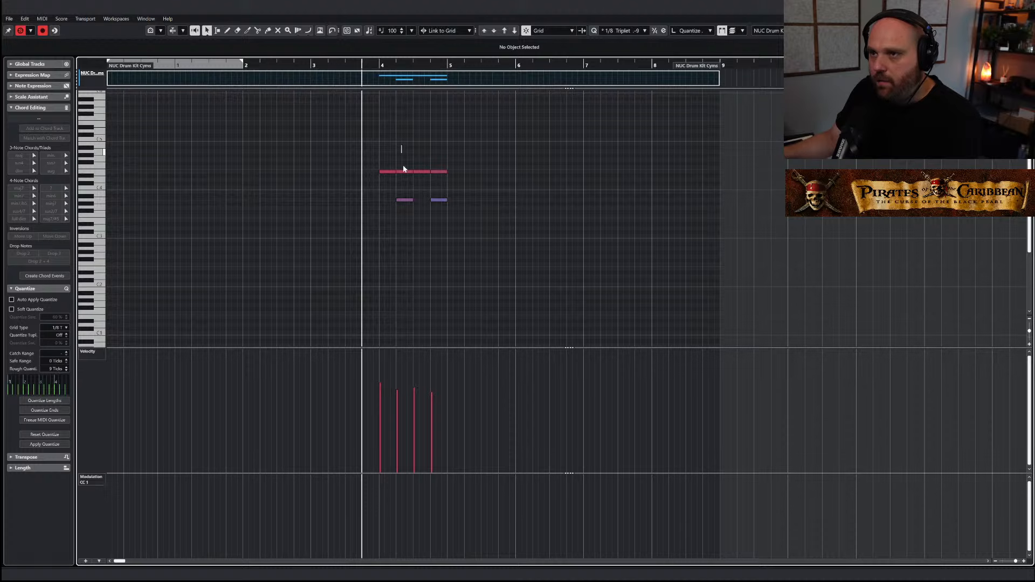
# Accent the E4 notes on beats 2 and 4 by raising their velocities and lowering those on beats 1 and 3
pyautogui.moveTo(403, 169); pyautogui.dragTo(443, 161)
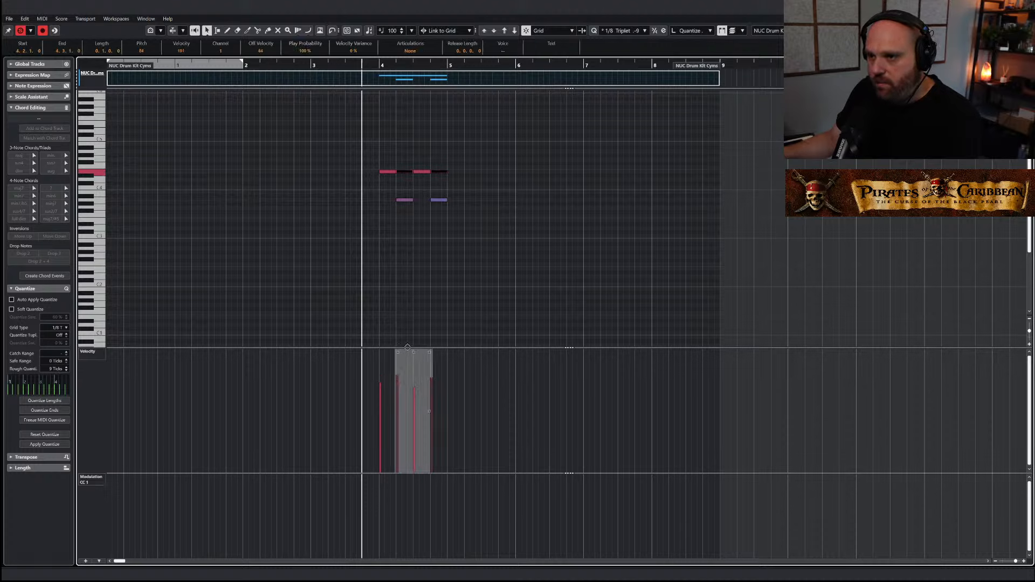
pyautogui.moveTo(380, 167); pyautogui.dragTo(415, 175)
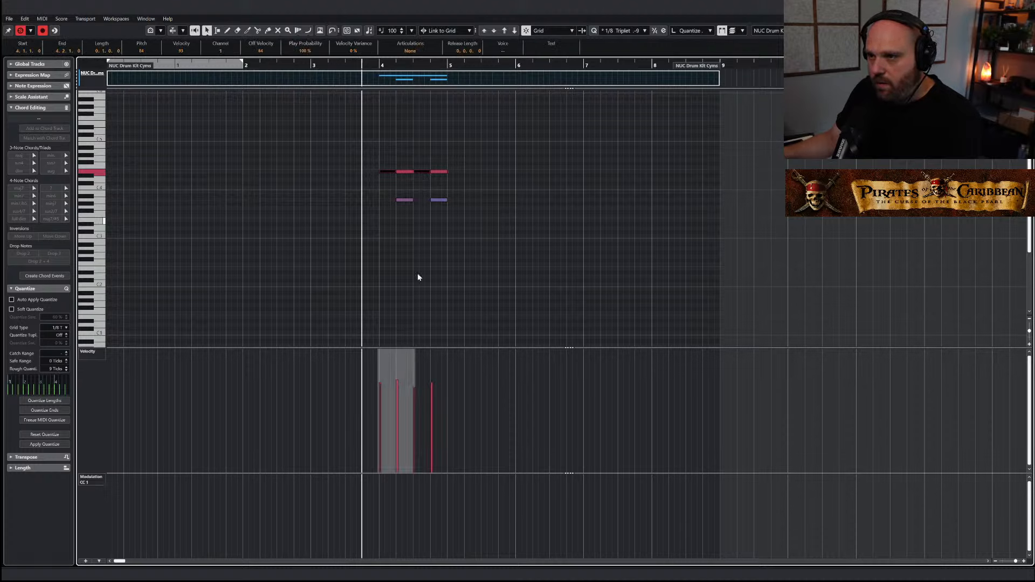
pyautogui.click(360, 223)
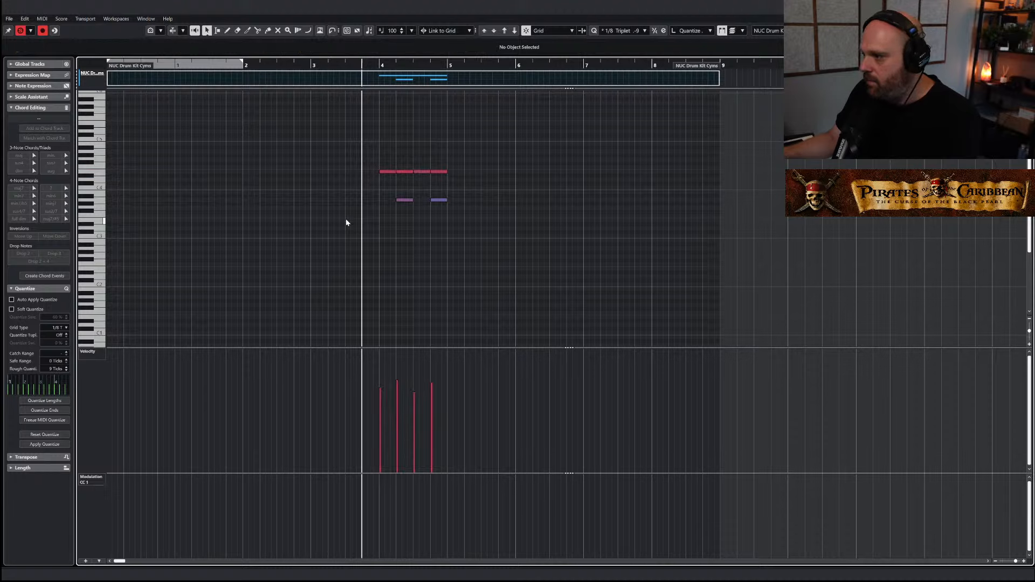
# Play back the accented pattern and duplicate all the bar 4 notes into bar 5
pyautogui.press('space')
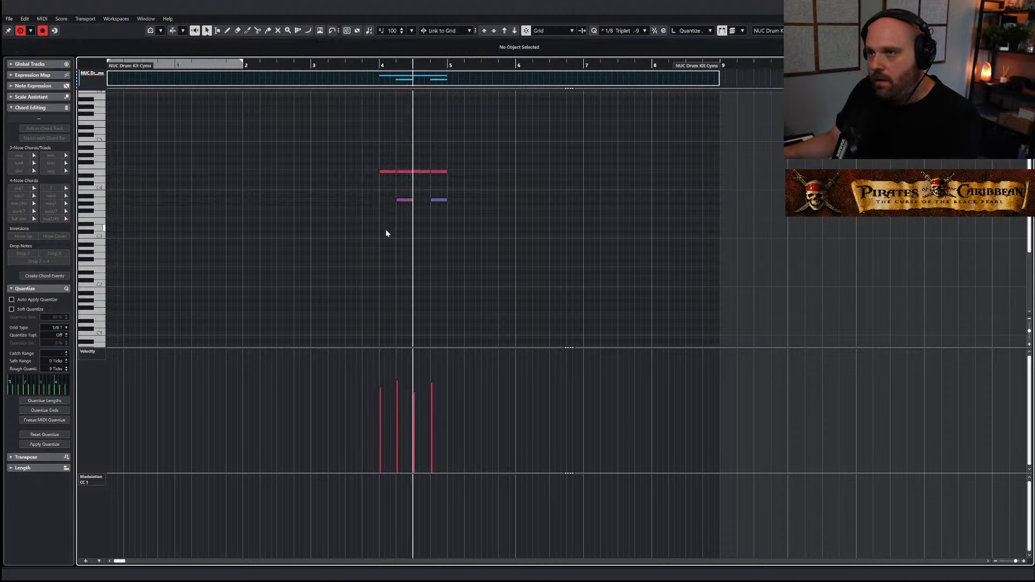
pyautogui.moveTo(493, 220); pyautogui.dragTo(376, 160)
pyautogui.hotkey('ctrl', 'd')
pyautogui.click(330, 162)
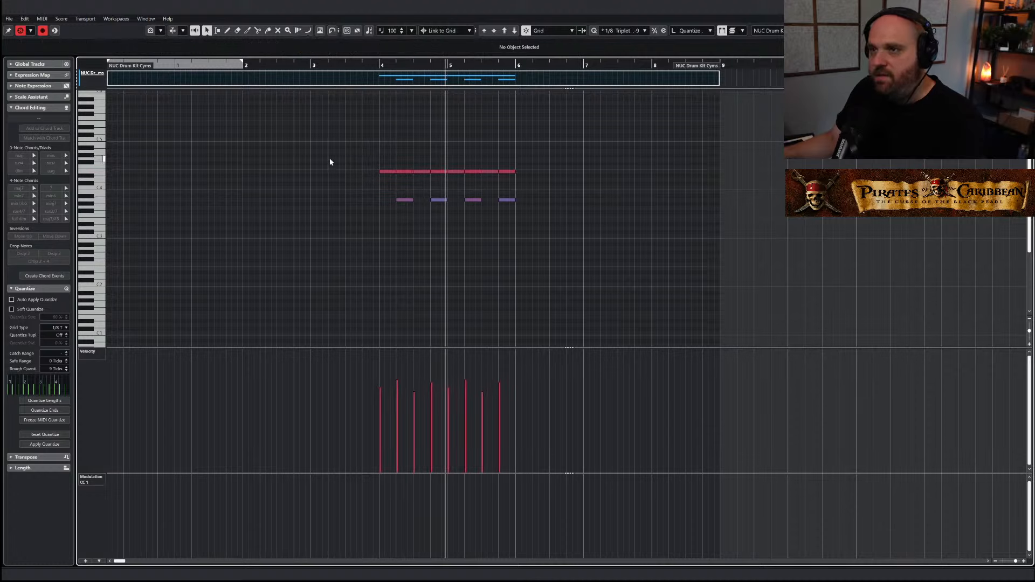
# Turn the editor solo off and play the pattern with the other tracks from just before bar 4
pyautogui.click(20, 30)
pyautogui.click(345, 63)
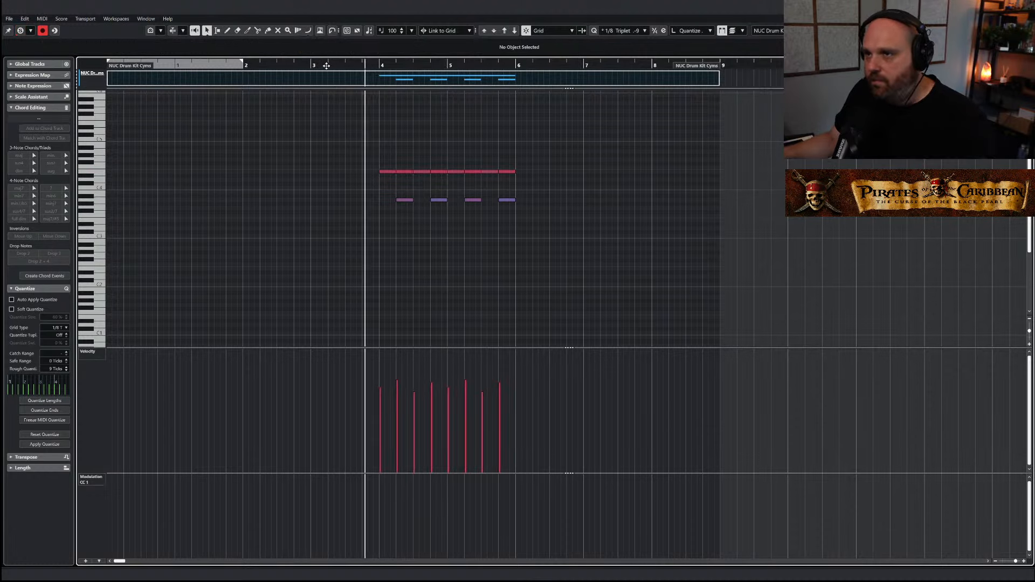
pyautogui.rightClick(381, 214)
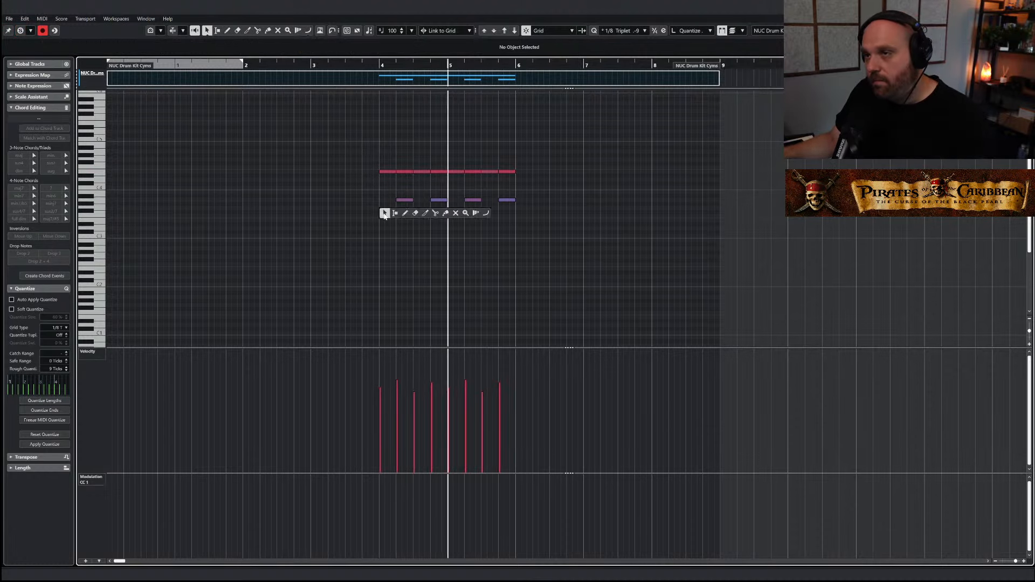
# Move the A3 notes in bars 4 and 5 one beat earlier and down to G3
pyautogui.moveTo(535, 240); pyautogui.dragTo(344, 142)
pyautogui.click(418, 207)
pyautogui.click(389, 171)
pyautogui.click(403, 200)
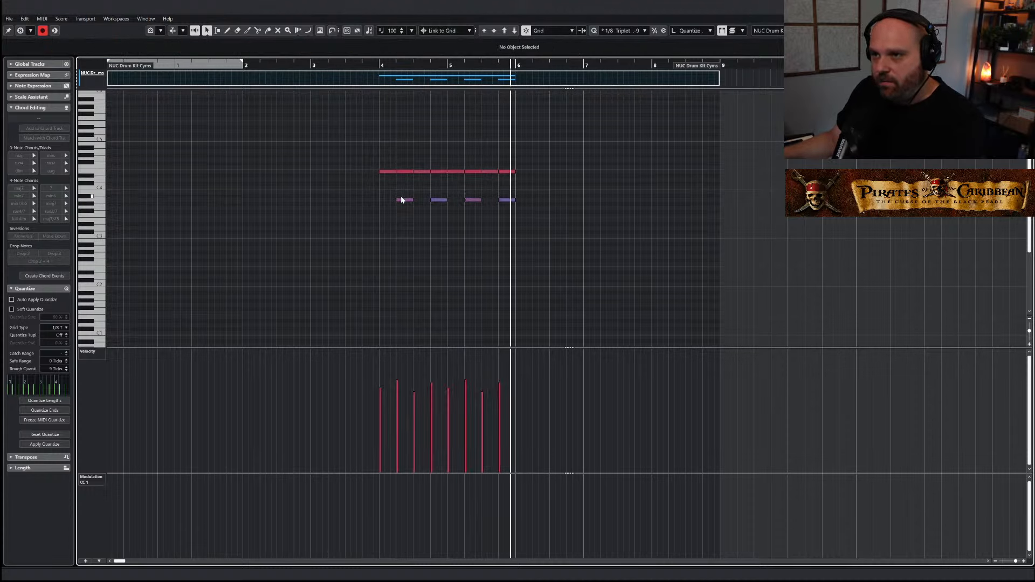
pyautogui.moveTo(369, 189); pyautogui.dragTo(506, 209)
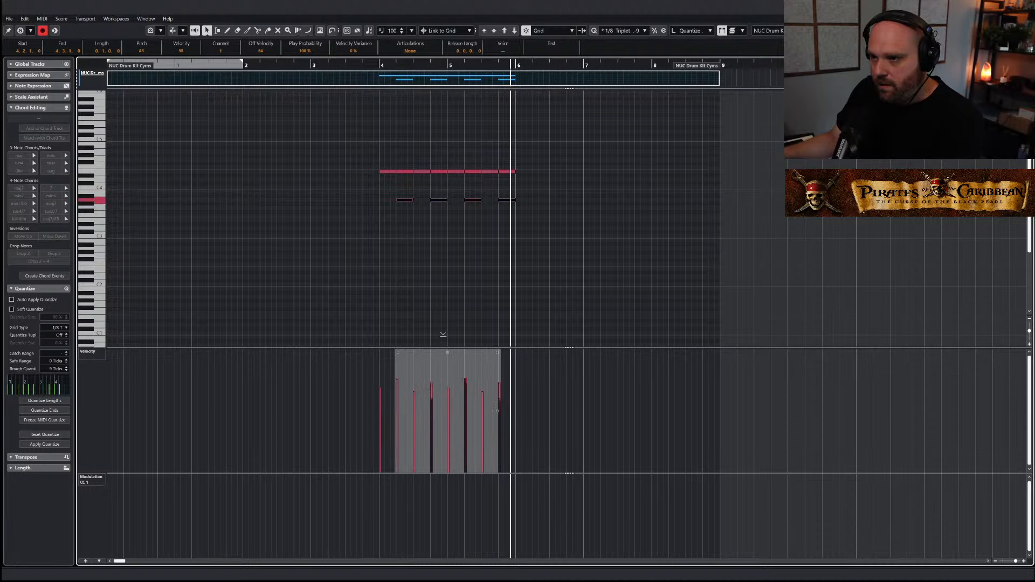
pyautogui.moveTo(406, 203); pyautogui.dragTo(389, 206)
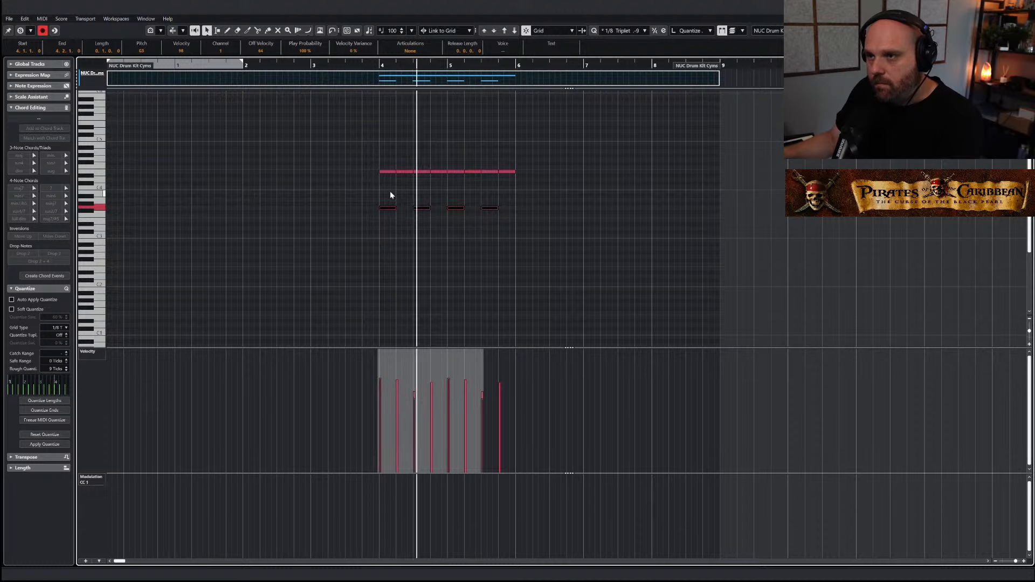
# Copy the G3 notes so that every beat of bars 4 and 5 has a G3 quarter note
pyautogui.click(410, 204)
pyautogui.moveTo(419, 207); pyautogui.dragTo(401, 208)
pyautogui.moveTo(497, 202); pyautogui.dragTo(380, 209)
pyautogui.click(477, 208)
pyautogui.click(454, 208)
pyautogui.hotkey('alt', 'd')
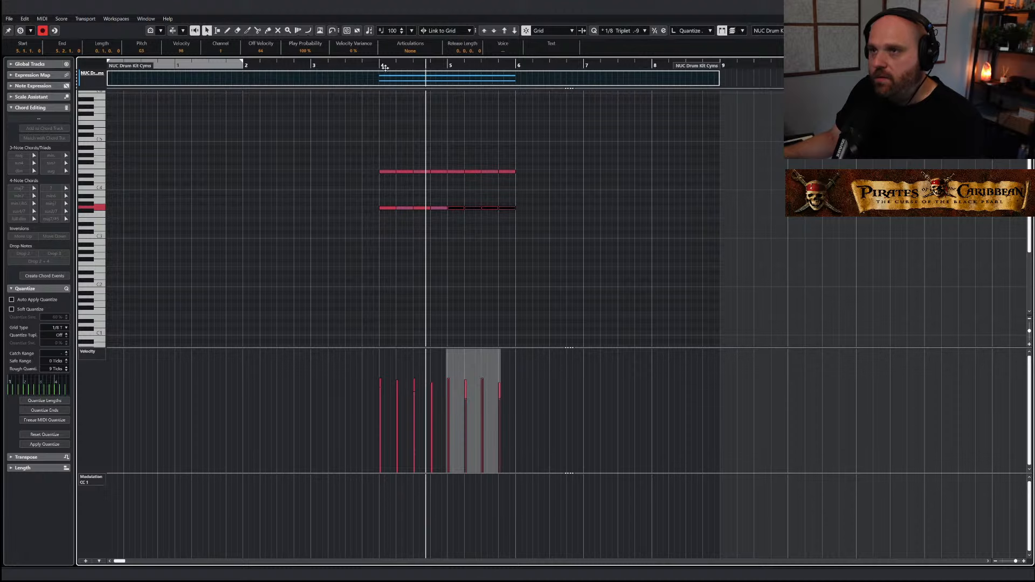
# Play back bars 4 and 5 of the layered cymbal pattern together with the other tracks
pyautogui.click(367, 66)
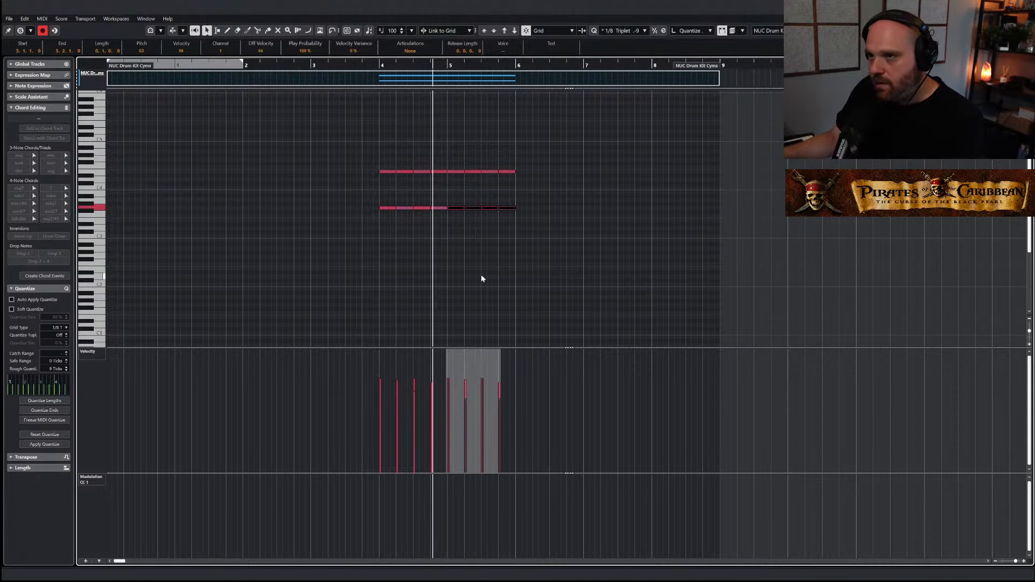
pyautogui.rightClick(462, 263)
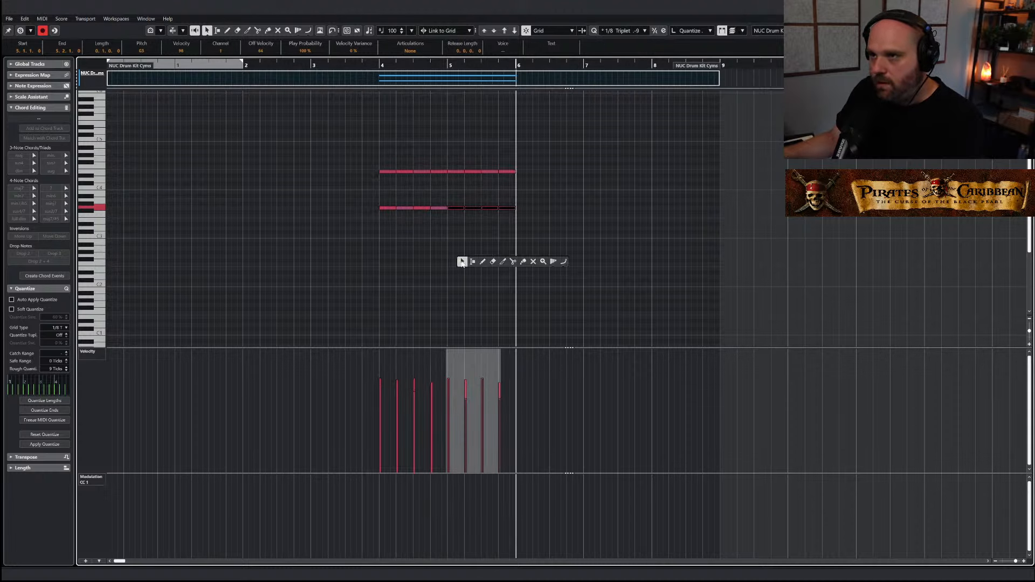
pyautogui.click(462, 263)
pyautogui.press('space')
# Lower the velocities of all E4 and G3 notes slightly and play the pattern back from bar 4
pyautogui.click(387, 176)
pyautogui.moveTo(376, 157); pyautogui.dragTo(592, 219)
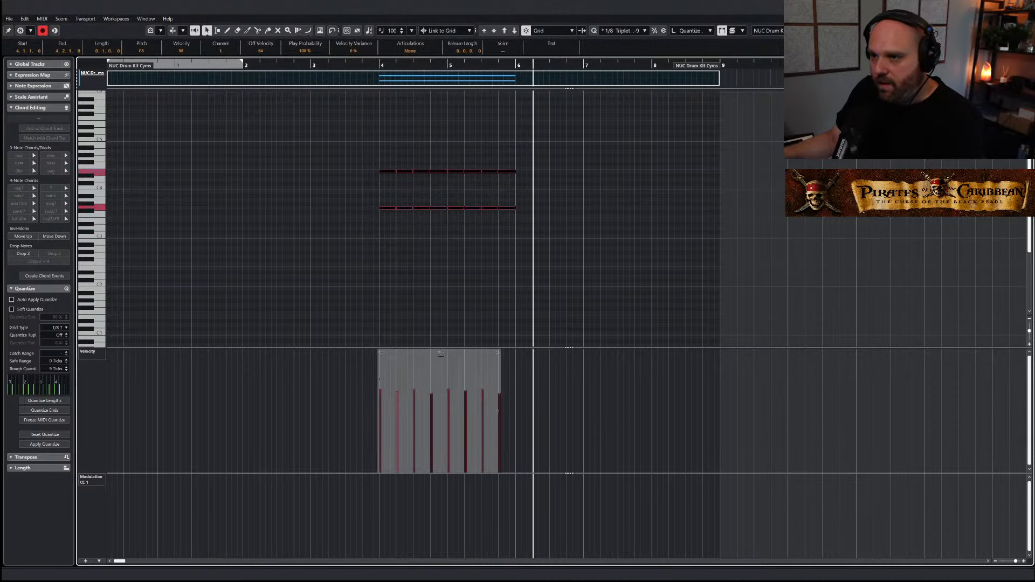
pyautogui.press('space')
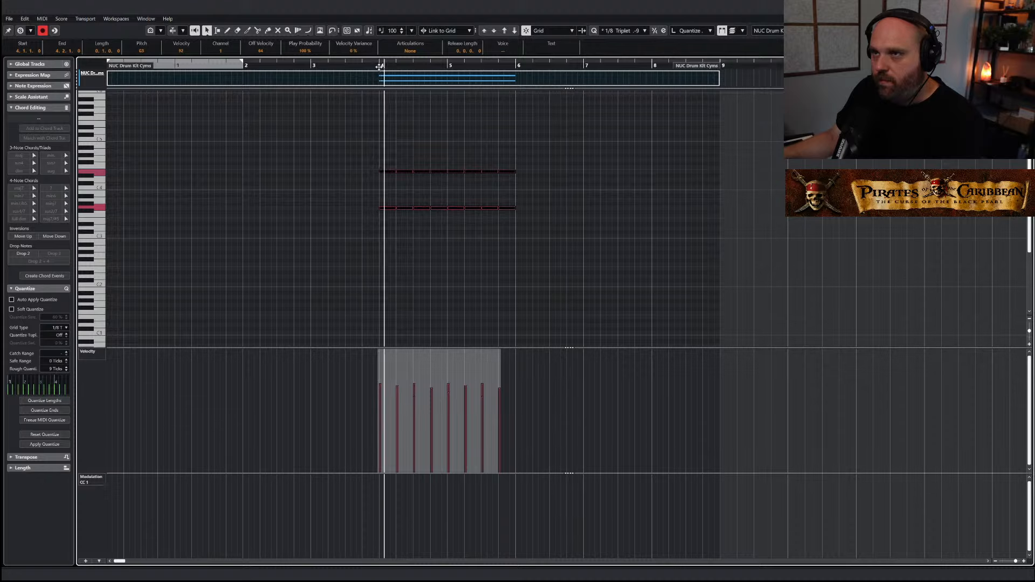
pyautogui.press('space')
# Close the note editor and check the level and sends of the NUC Drum Kit Cyms channel in the mixer
pyautogui.press('Escape')
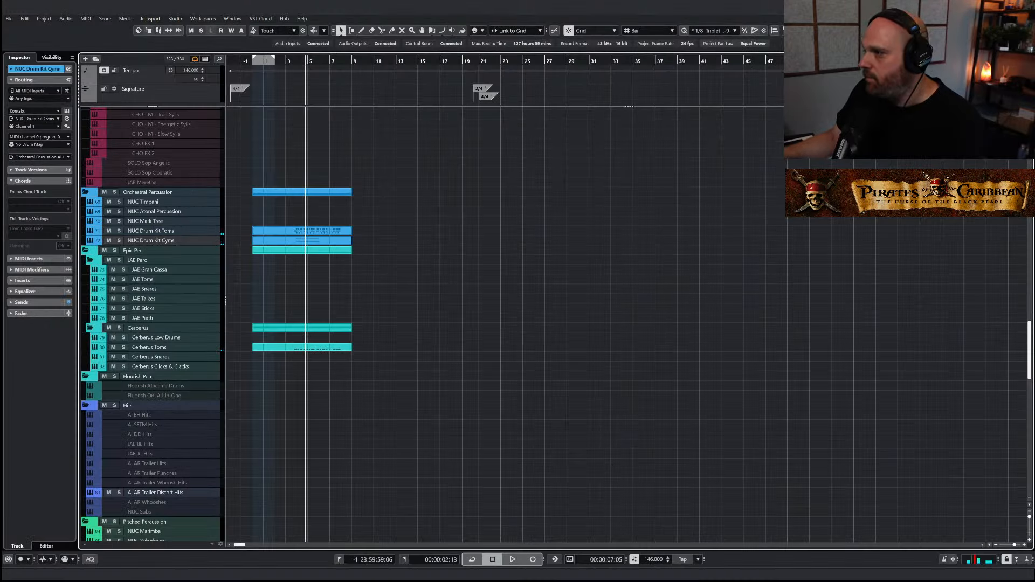
pyautogui.hotkey('alt', 'F3')
pyautogui.rightClick(513, 344)
pyautogui.click(498, 152)
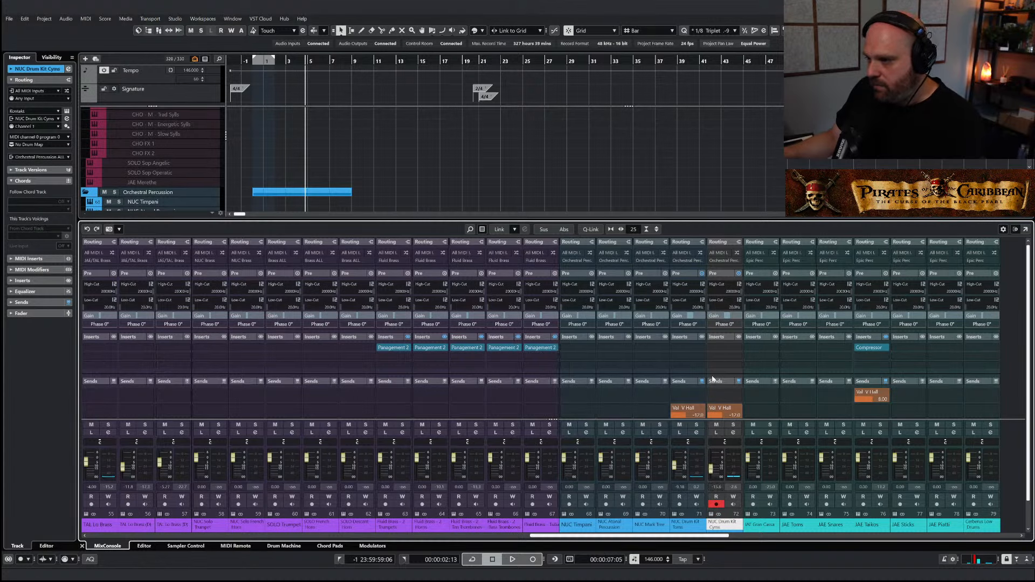
pyautogui.hotkey('alt', 'F3')
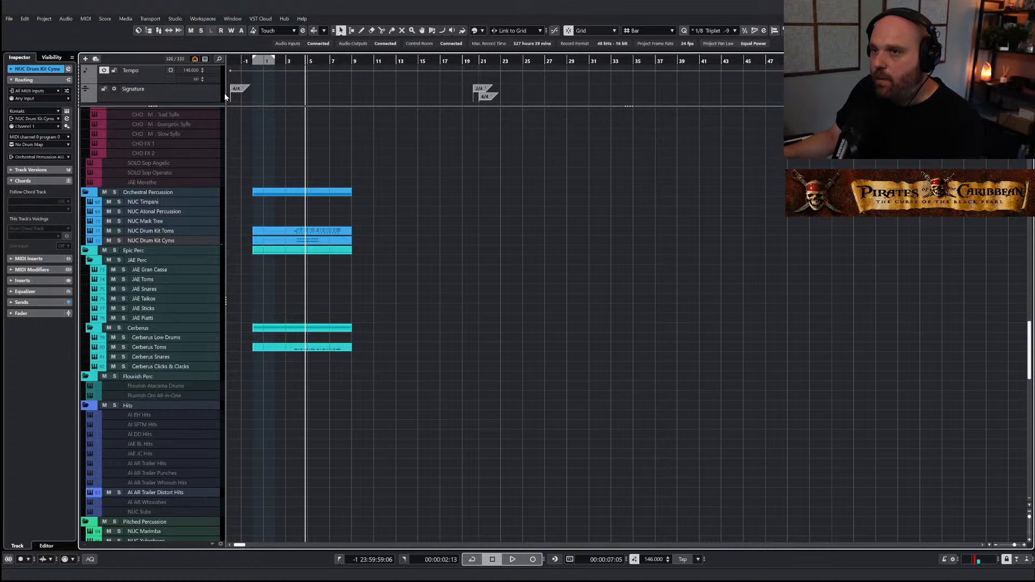
# Play the percussion arrangement from bar 3 with the timeline enlarged around the percussion parts
pyautogui.click(288, 59)
pyautogui.press('space')
pyautogui.press('h')
pyautogui.press('h')
pyautogui.press('h')
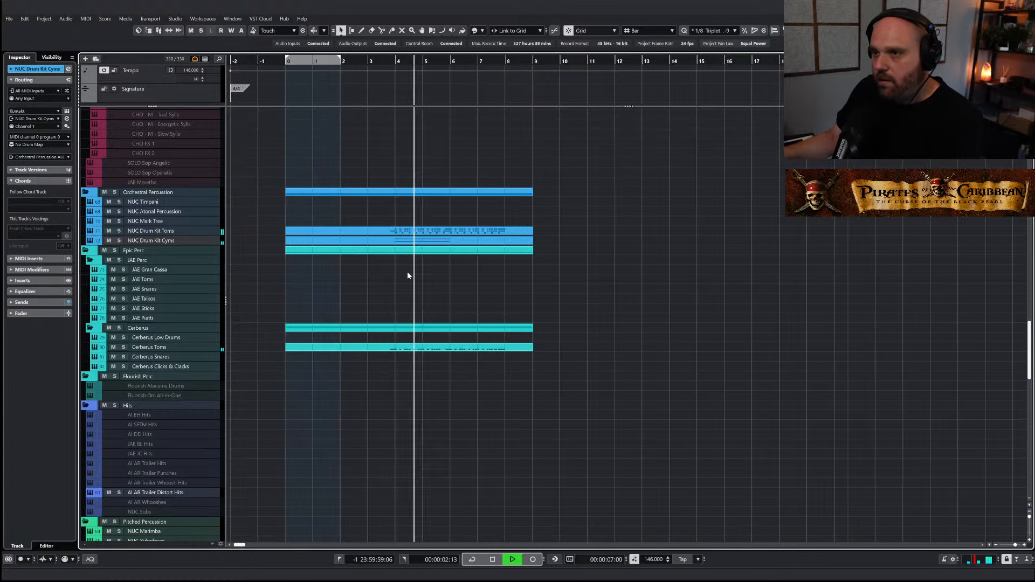
# Stop playback and split the NUC Drum Kit Cyms part at the start of bar 4 and the start of bar 6
pyautogui.rightClick(407, 276)
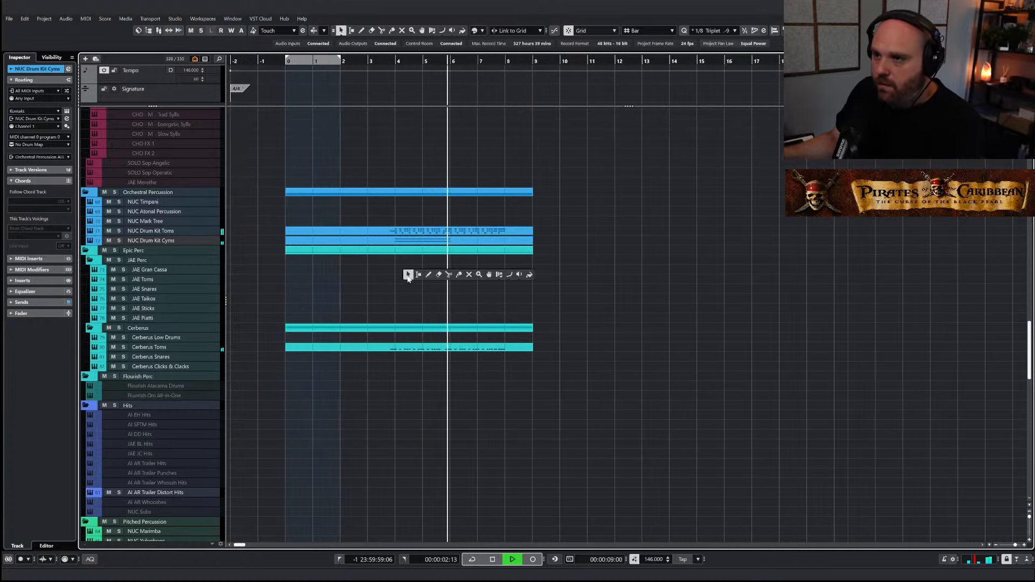
pyautogui.click(407, 275)
pyautogui.press('space')
pyautogui.click(401, 241)
pyautogui.rightClick(466, 271)
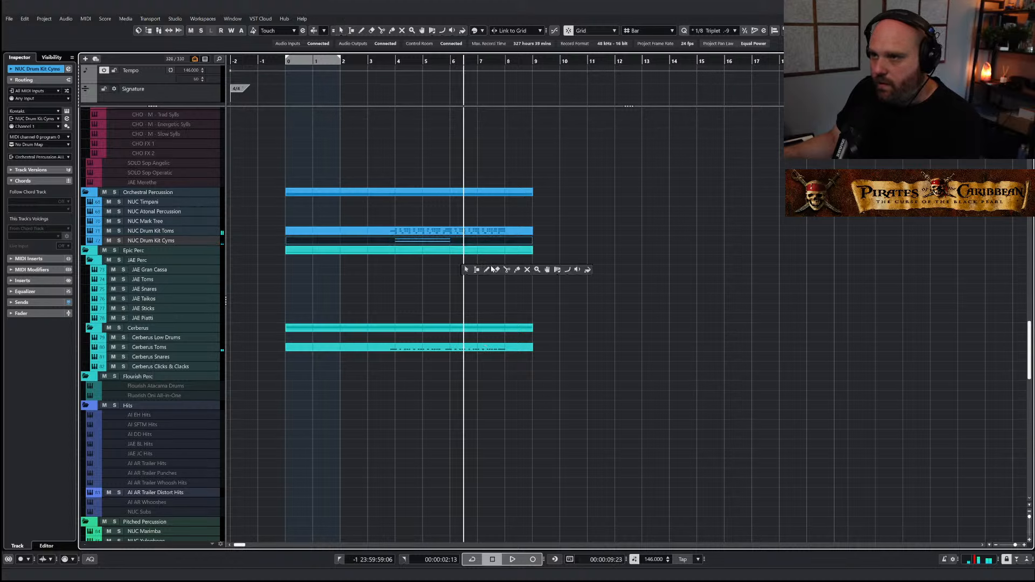
pyautogui.click(507, 269)
pyautogui.click(404, 240)
pyautogui.rightClick(455, 244)
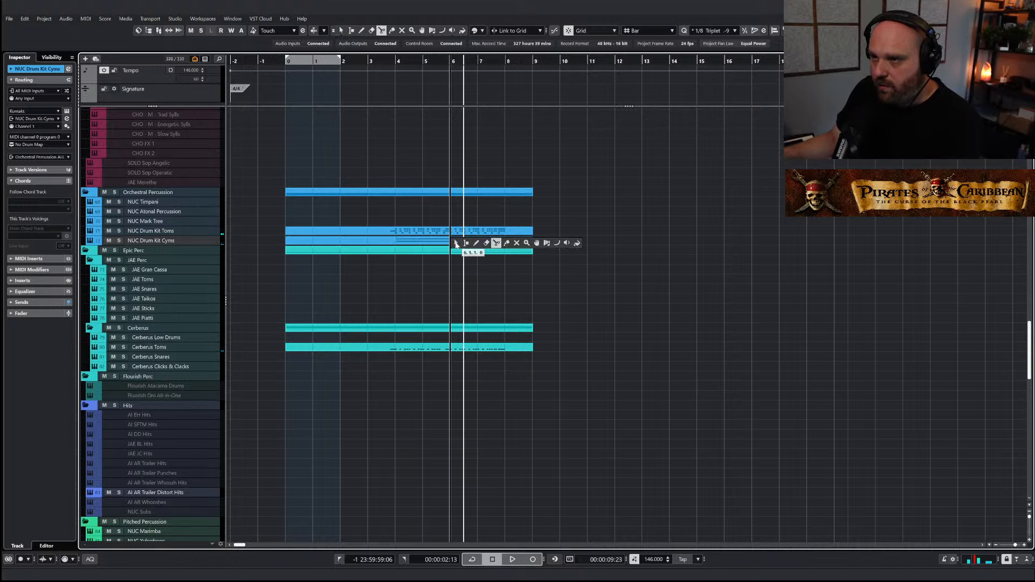
pyautogui.click(456, 244)
# Delete the empty pieces of the NUC Drum Kit Cyms part after bar 6 and before bar 4
pyautogui.click(470, 242)
pyautogui.press('Delete')
pyautogui.click(385, 242)
pyautogui.press('Delete')
# Duplicate the two-bar NUC Drum Kit Cyms part six times so it repeats up to bar 18
pyautogui.click(409, 243)
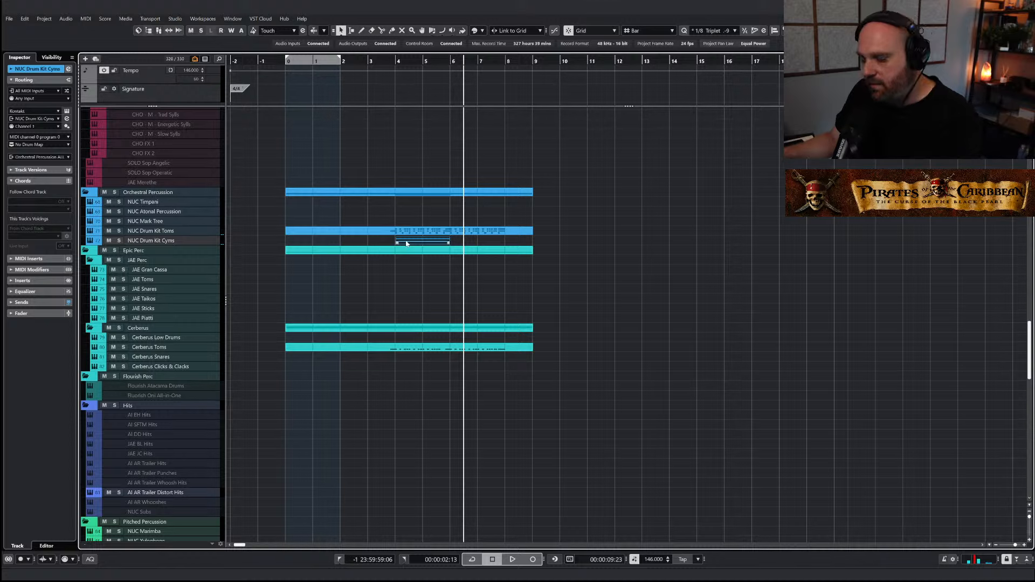
pyautogui.hotkey('ctrl', 'd')
pyautogui.hotkey('ctrl', 'd')
pyautogui.hotkey('ctrl', 'd')
pyautogui.hotkey('ctrl', 'd')
pyautogui.hotkey('ctrl', 'd')
pyautogui.hotkey('ctrl', 'd')
# Play the arrangement from bar 4 and open the Cerberus Toms part in the note editor
pyautogui.doubleClick(394, 61)
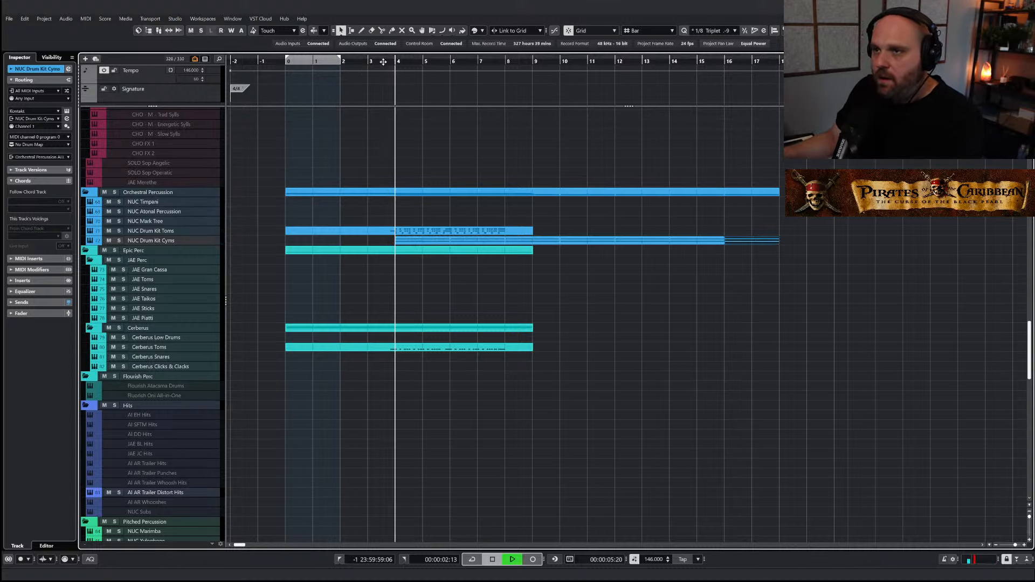
pyautogui.click(312, 231)
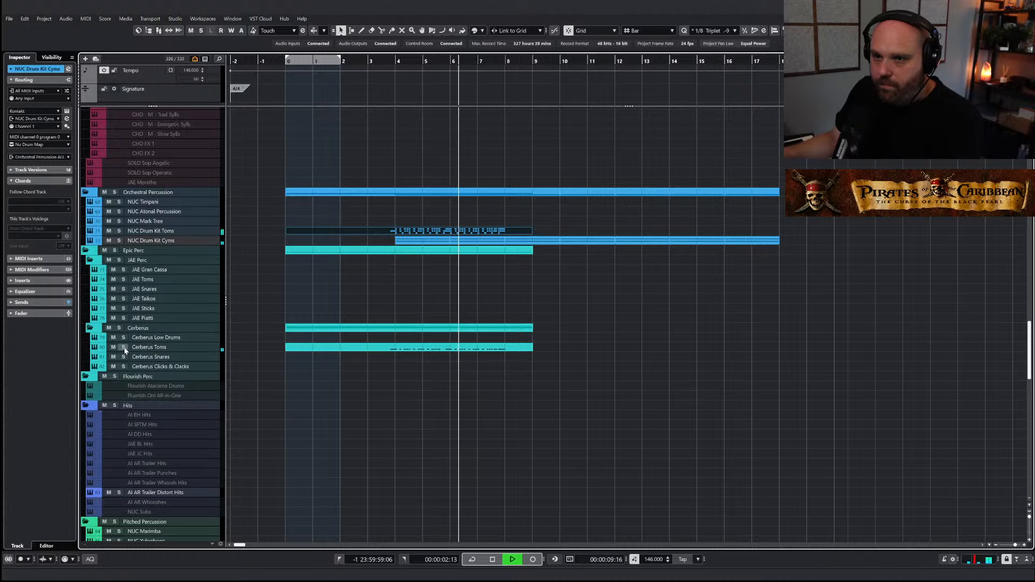
pyautogui.doubleClick(439, 348)
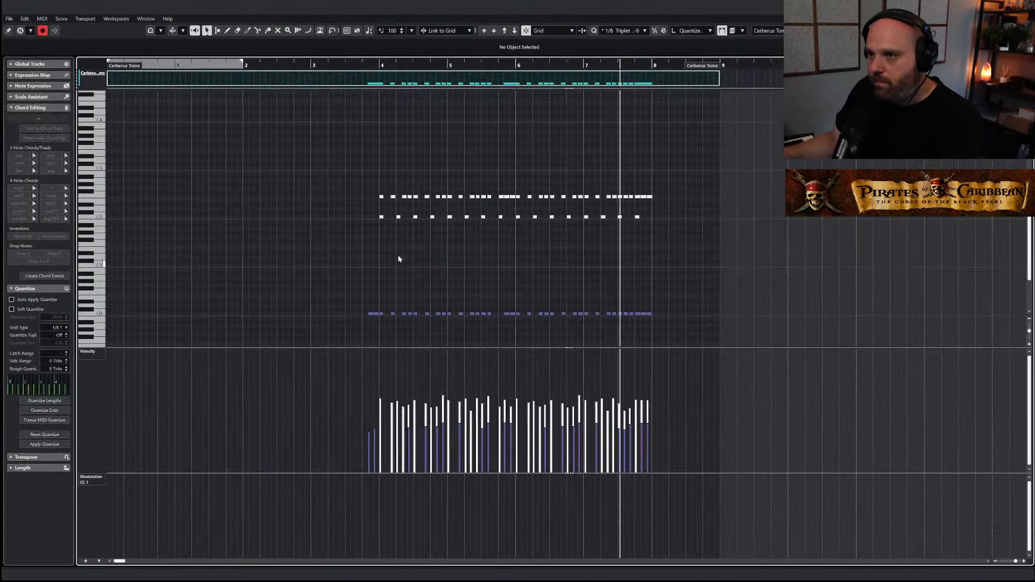
pyautogui.press('space')
# Raise the velocities of all C0 notes in the Cerberus Toms part and play them from just before bar 4
pyautogui.rightClick(442, 265)
pyautogui.click(443, 267)
pyautogui.moveTo(336, 328); pyautogui.dragTo(716, 288)
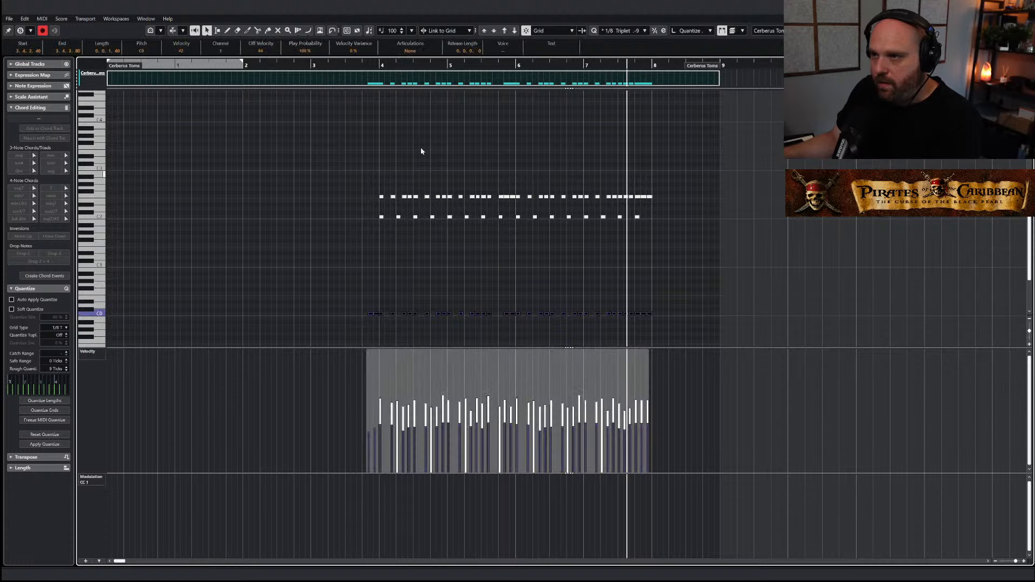
pyautogui.press('l')
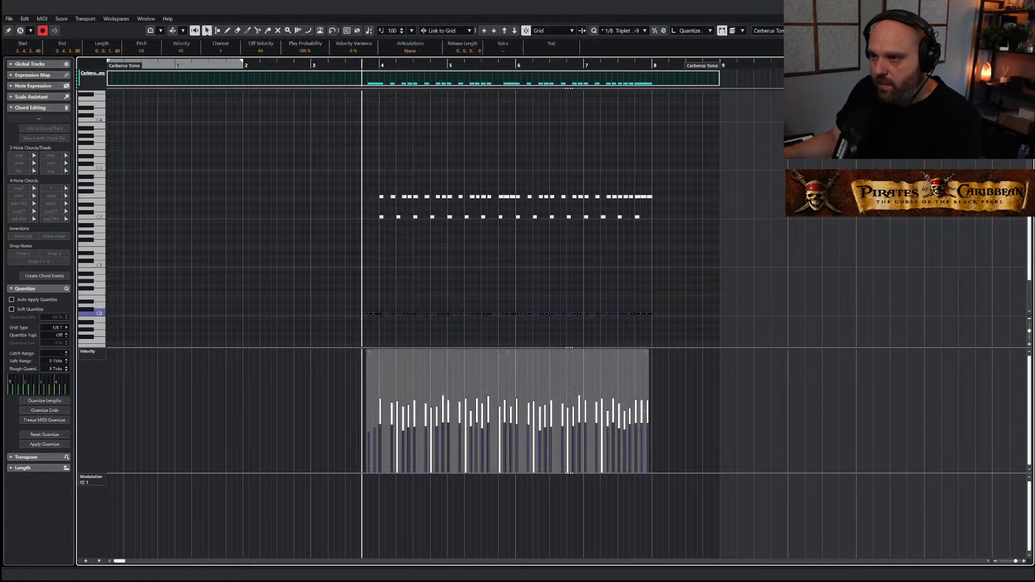
pyautogui.press('space')
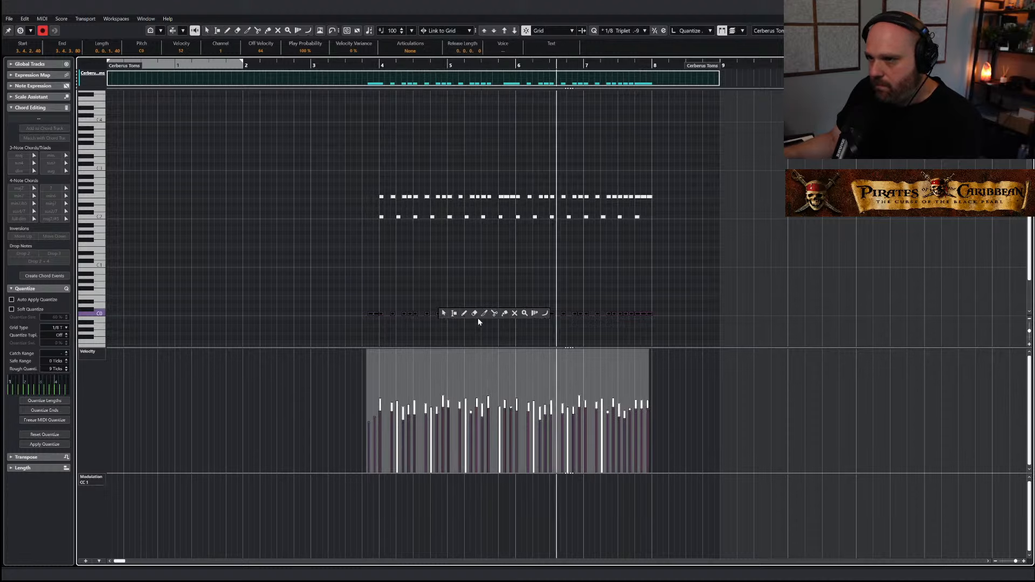
# Draw six F0 accent notes across bar 4 and the start of bar 5, in line with the C0 rhythm
pyautogui.press('8')
pyautogui.scroll(-3, 158, 281)
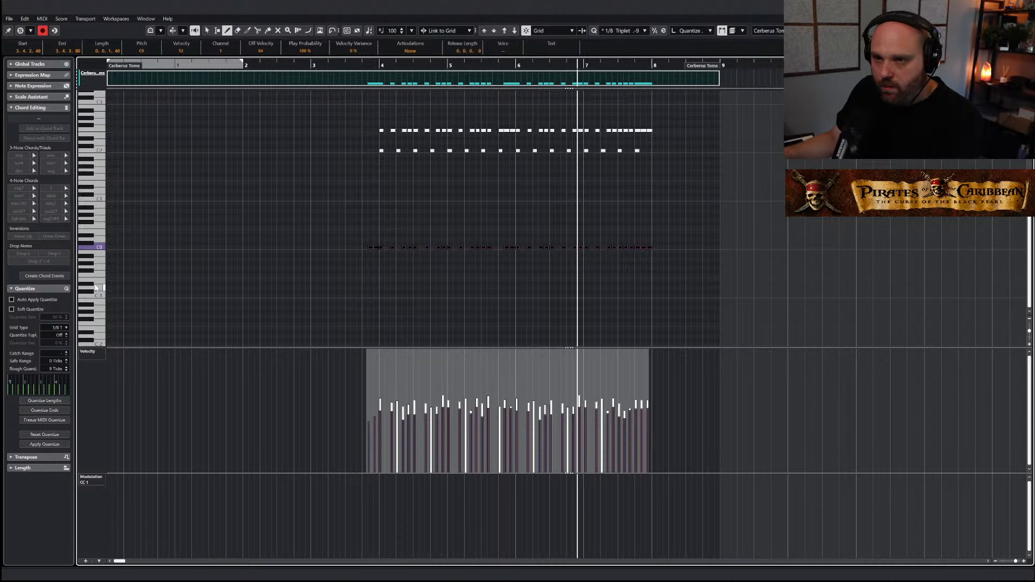
pyautogui.press('1')
pyautogui.moveTo(325, 235); pyautogui.dragTo(406, 237)
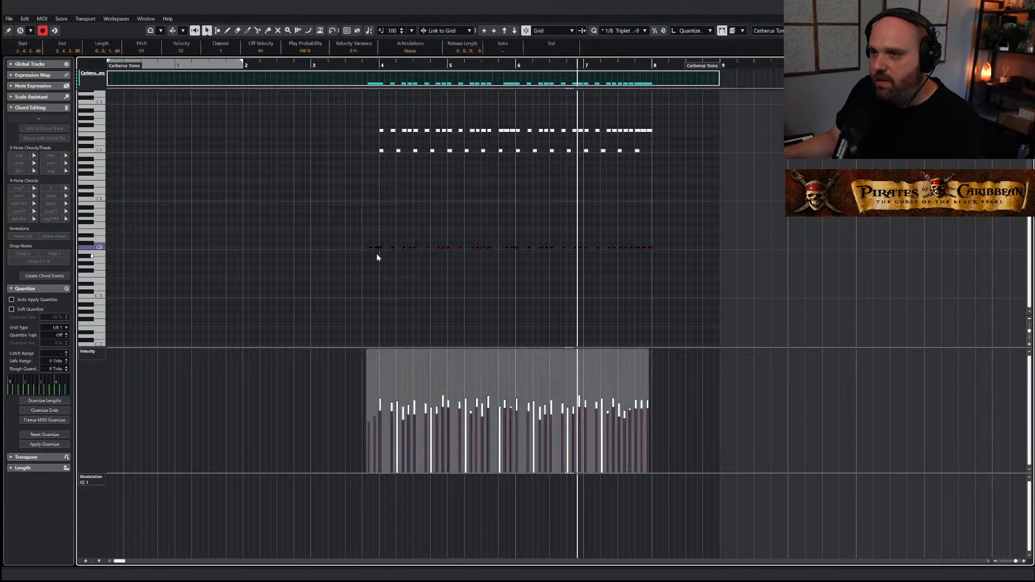
pyautogui.doubleClick(355, 64)
pyautogui.press('8')
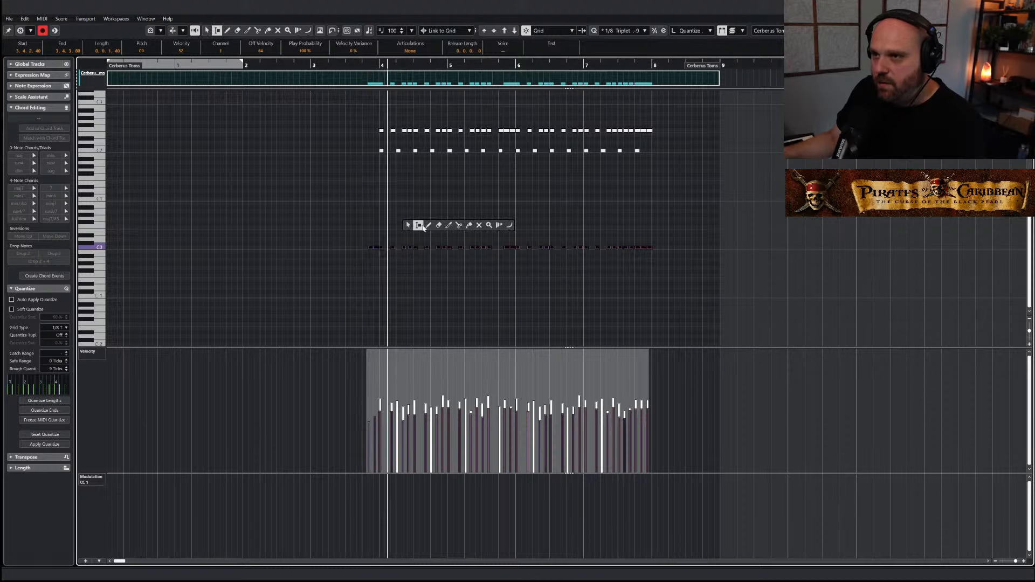
pyautogui.click(384, 227)
pyautogui.click(393, 227)
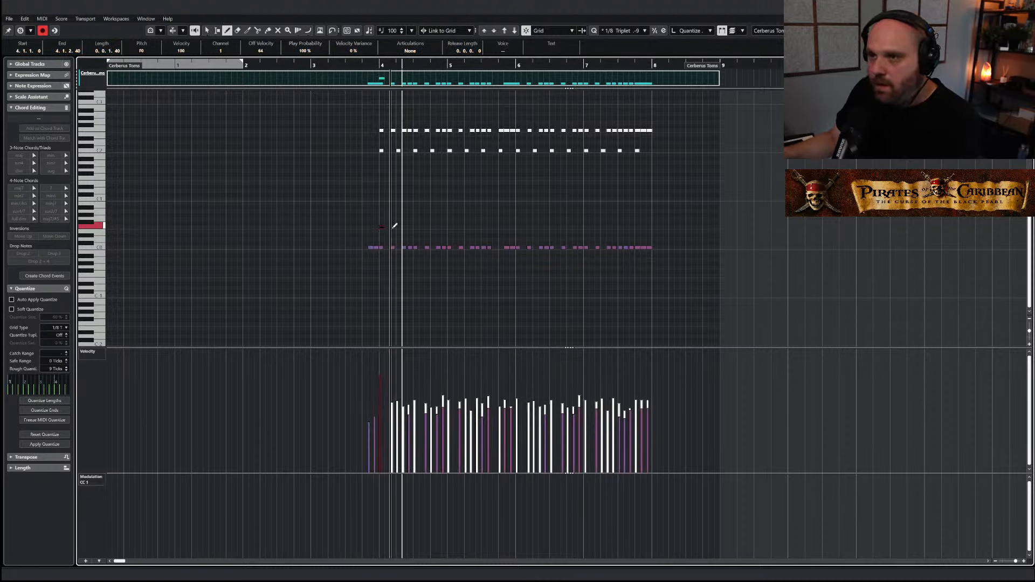
pyautogui.click(427, 227)
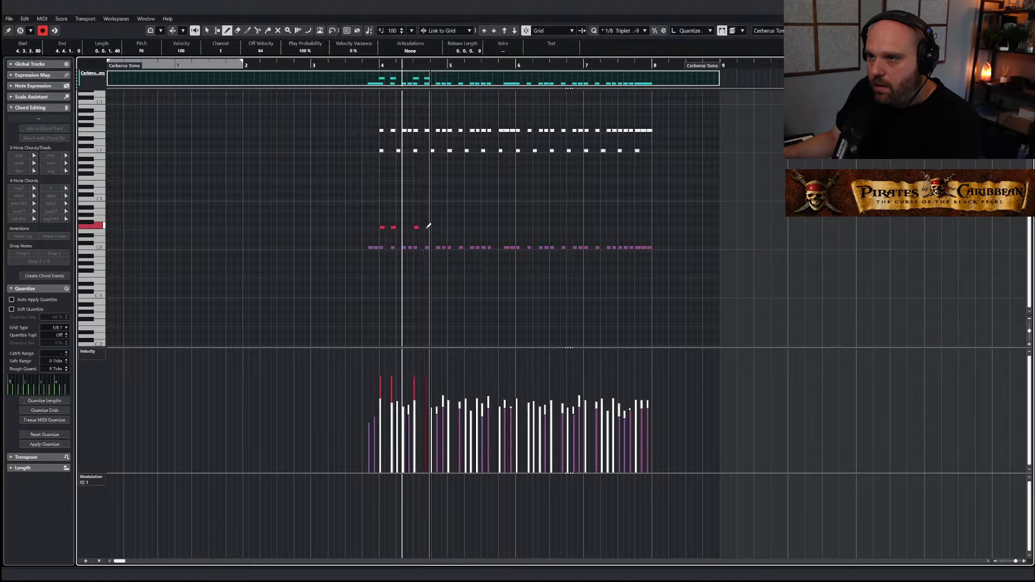
pyautogui.click(450, 227)
pyautogui.click(462, 227)
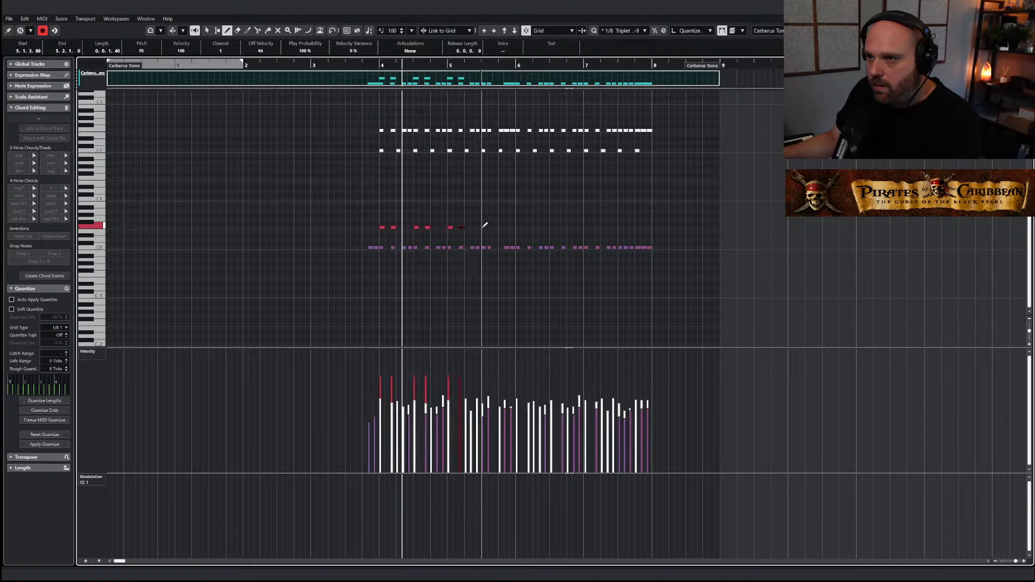
# Solo the edited Cerberus Toms part and play the new F0 pattern from just before bar 4 with the notes enlarged
pyautogui.press('space')
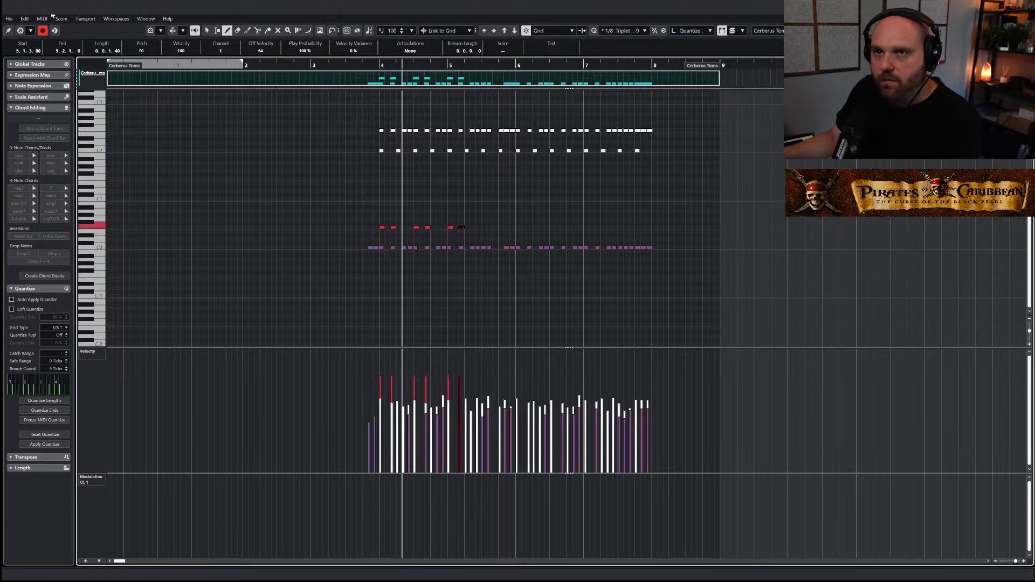
pyautogui.click(21, 31)
pyautogui.click(370, 65)
pyautogui.press('space')
pyautogui.rightClick(423, 193)
pyautogui.click(425, 185)
pyautogui.click(436, 215)
pyautogui.press('h')
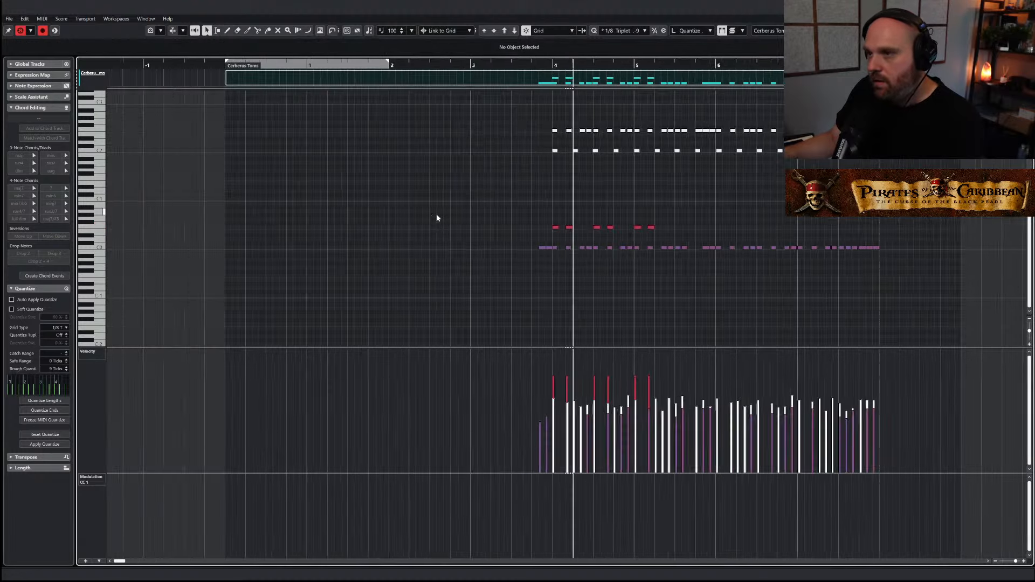
pyautogui.press('h')
# Add a run of F0 notes from beat 3 to the end of bar 5 as a fill
pyautogui.moveTo(488, 213); pyautogui.dragTo(707, 237)
pyautogui.press('8')
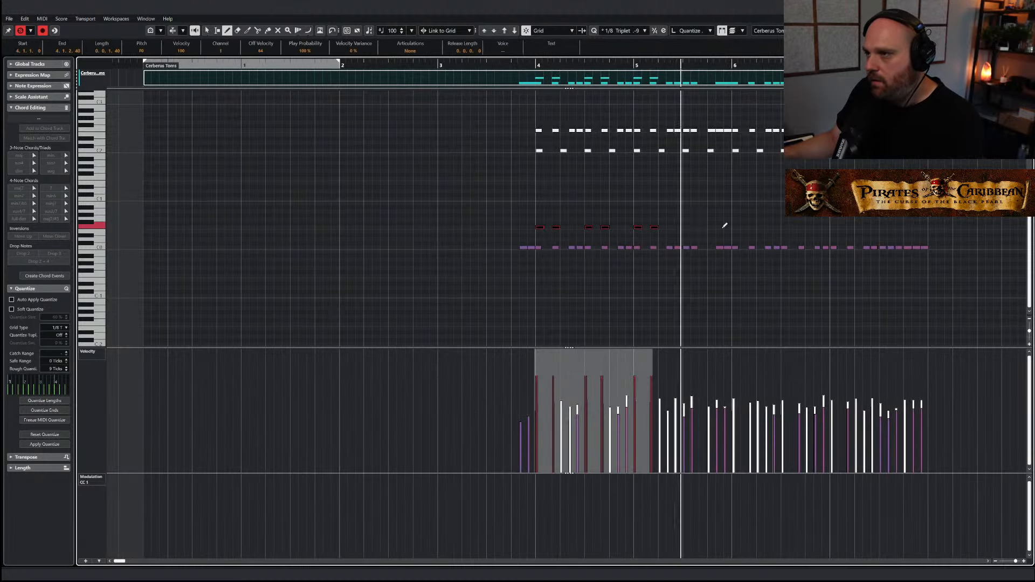
pyautogui.click(615, 64)
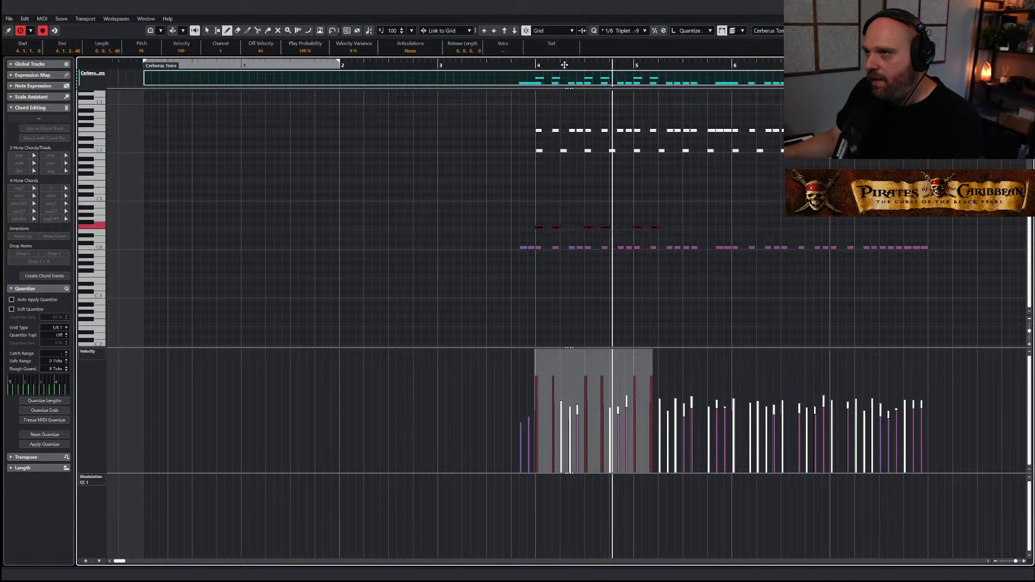
pyautogui.click(685, 227)
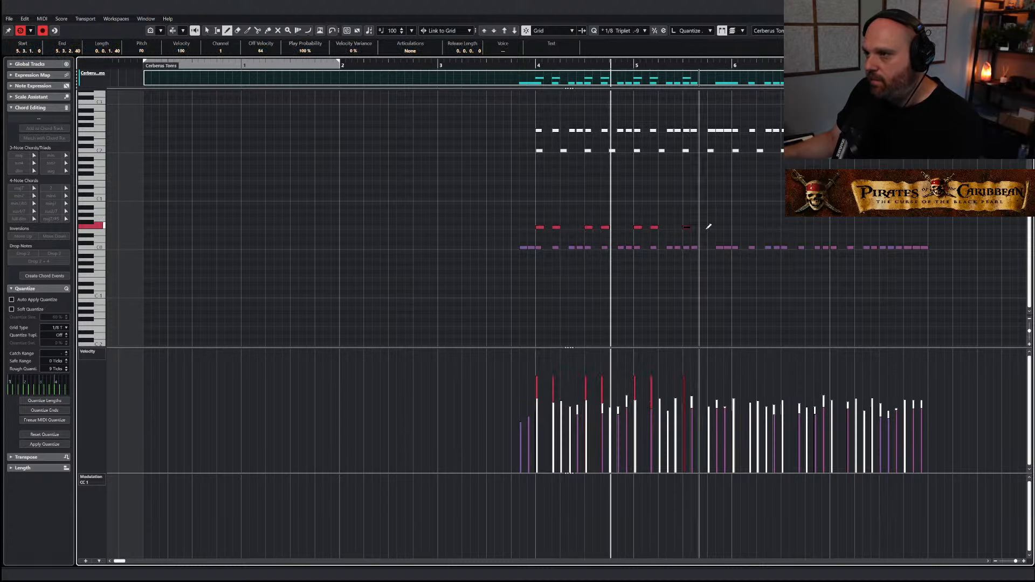
pyautogui.click(704, 227)
pyautogui.click(712, 227)
pyautogui.click(721, 227)
pyautogui.click(728, 227)
pyautogui.press('space')
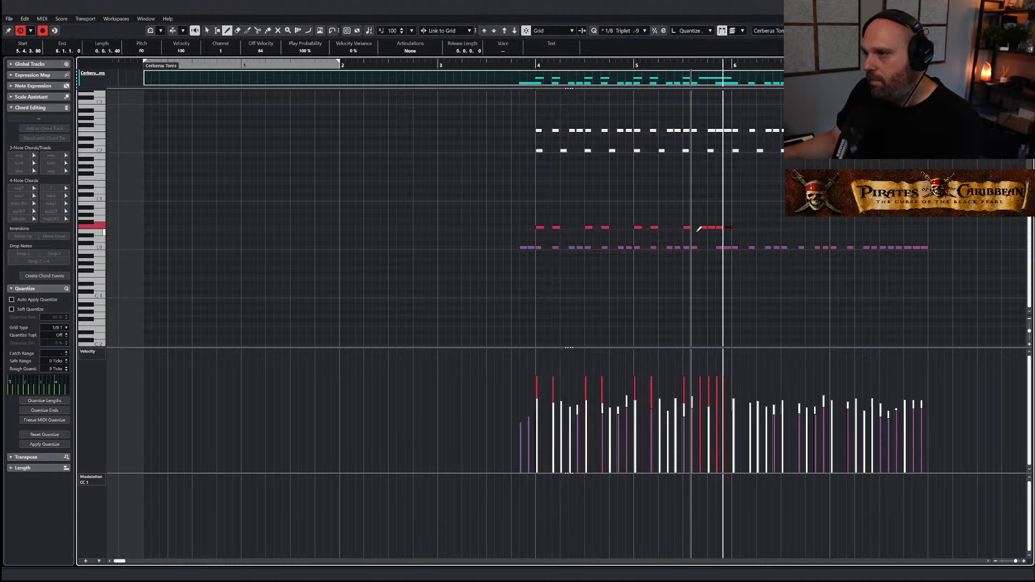
# Lower the velocities of all F0 notes in bars 4 and 5 and play the pattern from bar 4
pyautogui.press('1')
pyautogui.moveTo(517, 208); pyautogui.dragTo(778, 235)
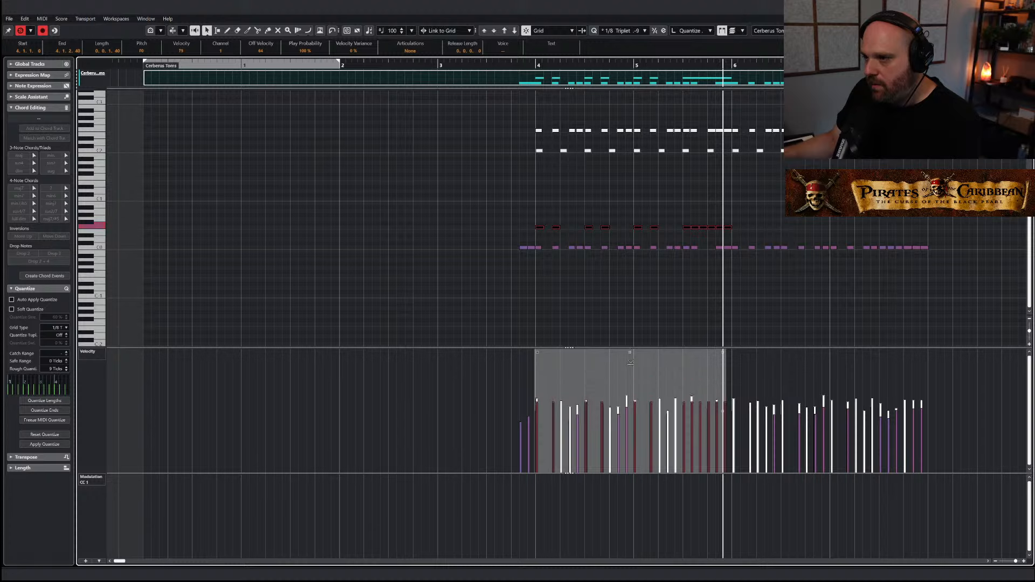
pyautogui.doubleClick(544, 66)
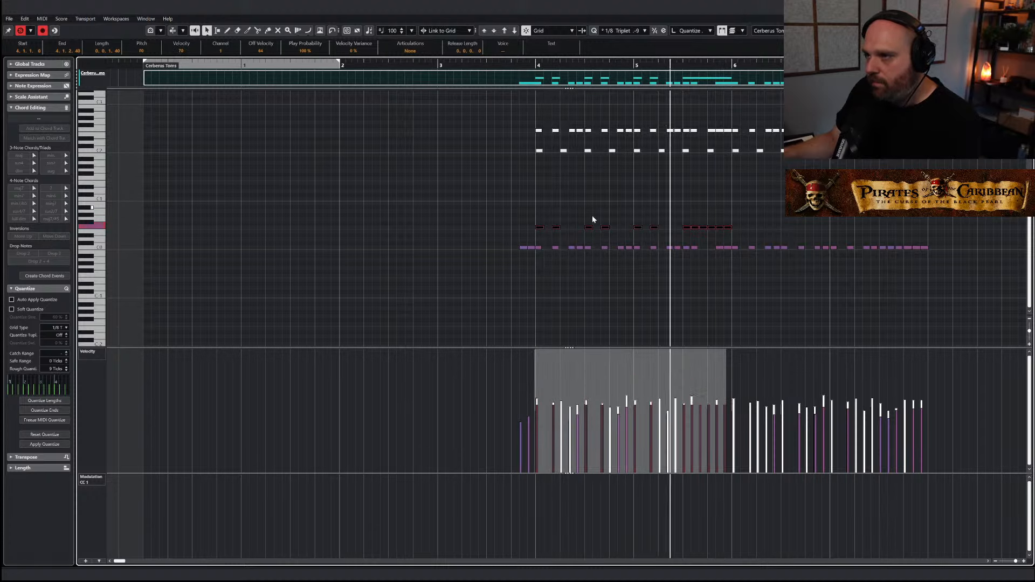
# Reshape the velocities of the F0 fill in bar 5 into a softer rising line and play it back
pyautogui.moveTo(682, 221); pyautogui.dragTo(734, 232)
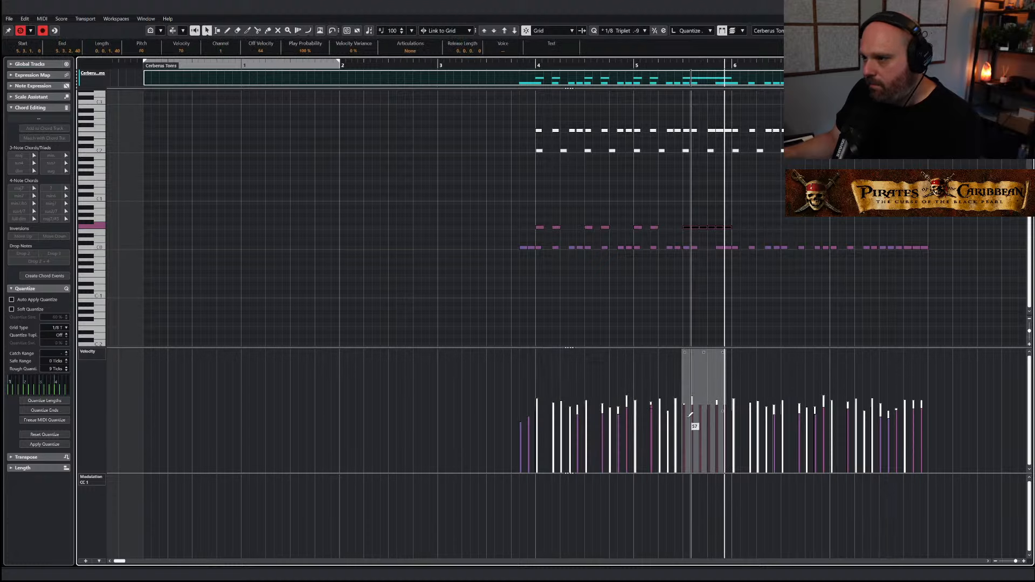
pyautogui.moveTo(688, 416); pyautogui.dragTo(719, 419)
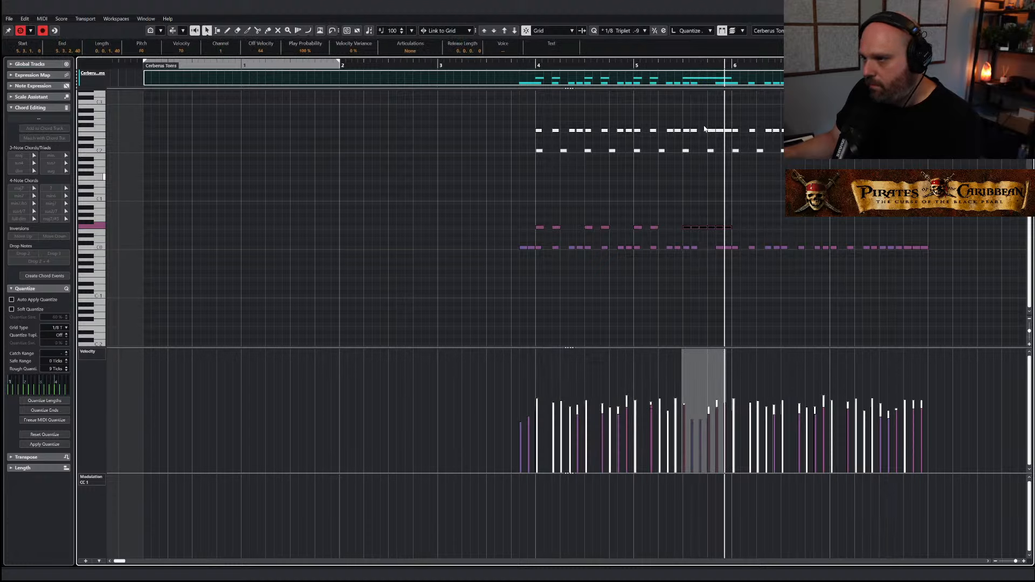
pyautogui.doubleClick(684, 60)
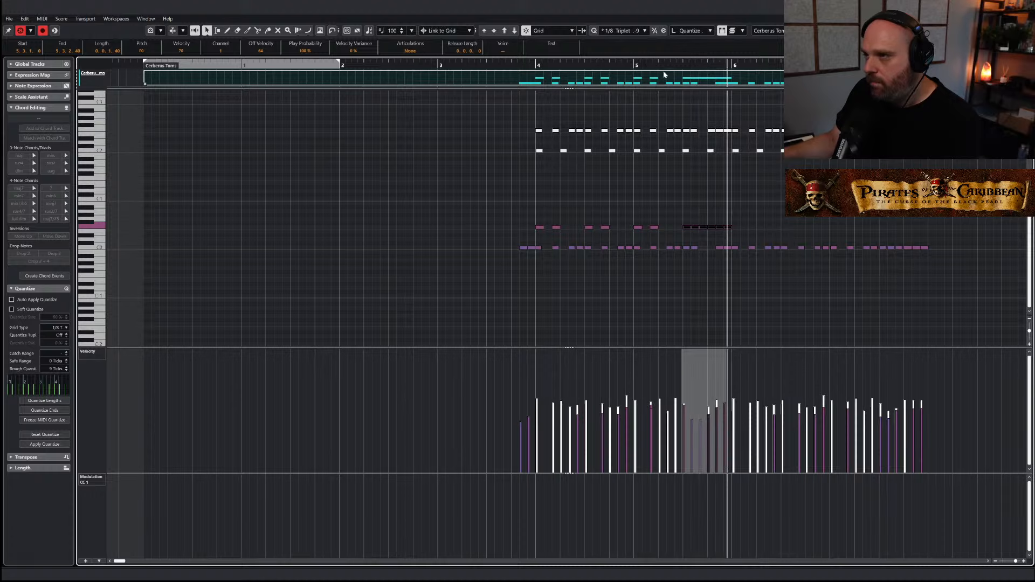
# Repeat the two-bar F0 pattern over bars 6 and 7, lower all its velocities slightly and close the note editor
pyautogui.moveTo(511, 218); pyautogui.dragTo(930, 249)
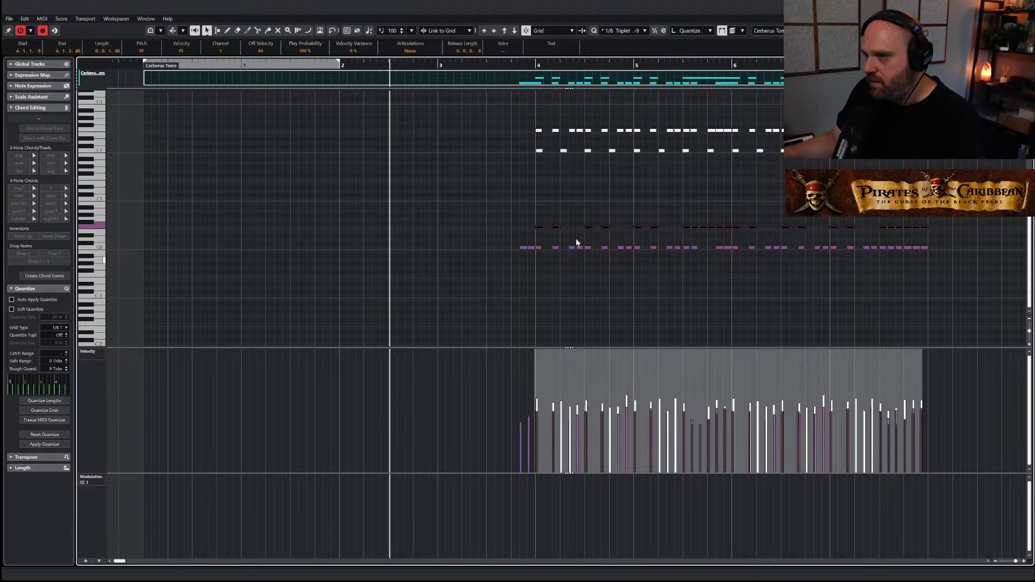
pyautogui.press('Escape')
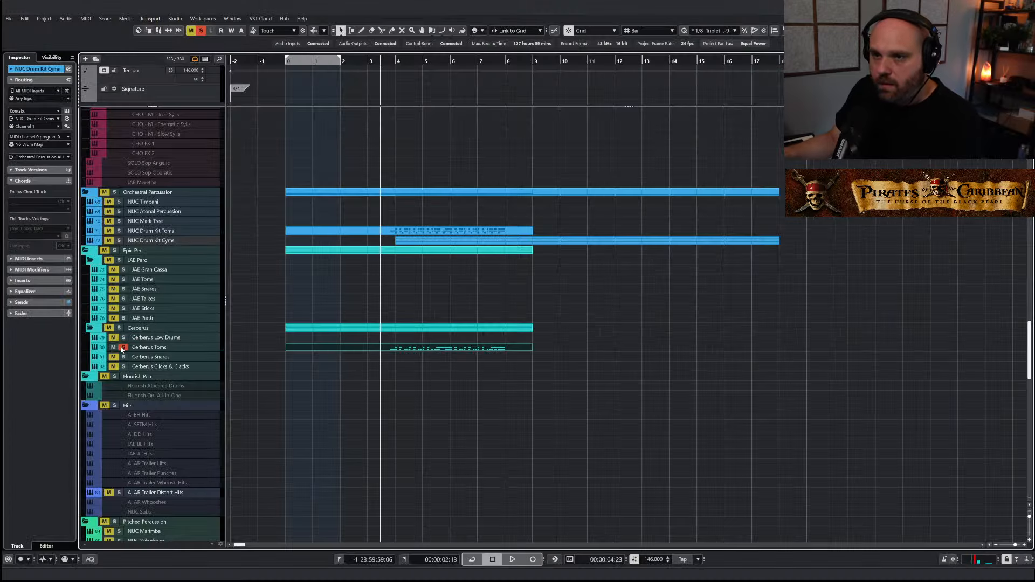
# Clear all mutes and solos and play the full percussion arrangement up to bar 8
pyautogui.hotkey('alt', 'm')
pyautogui.hotkey('alt', 's')
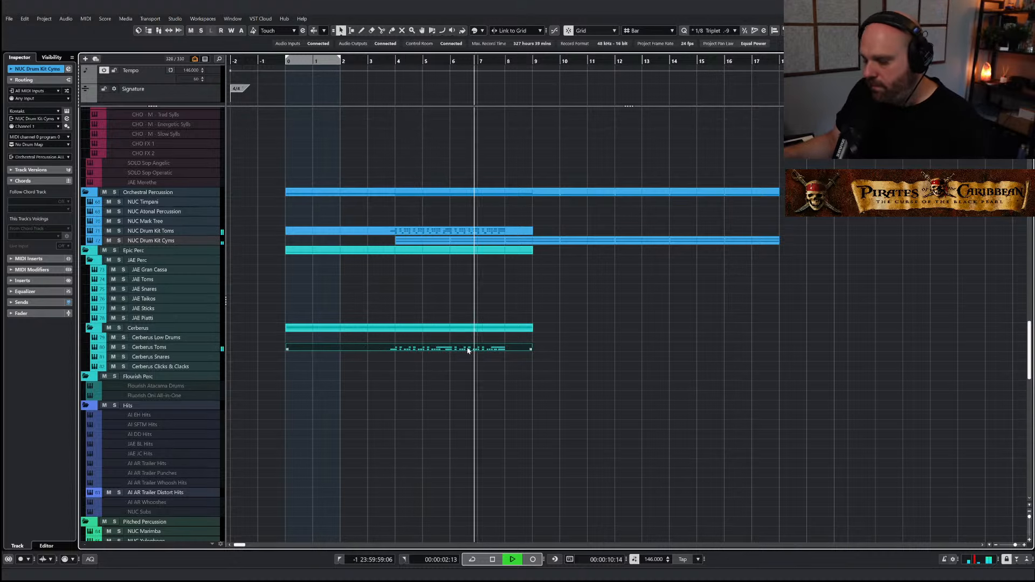
pyautogui.click(495, 358)
pyautogui.press('space')
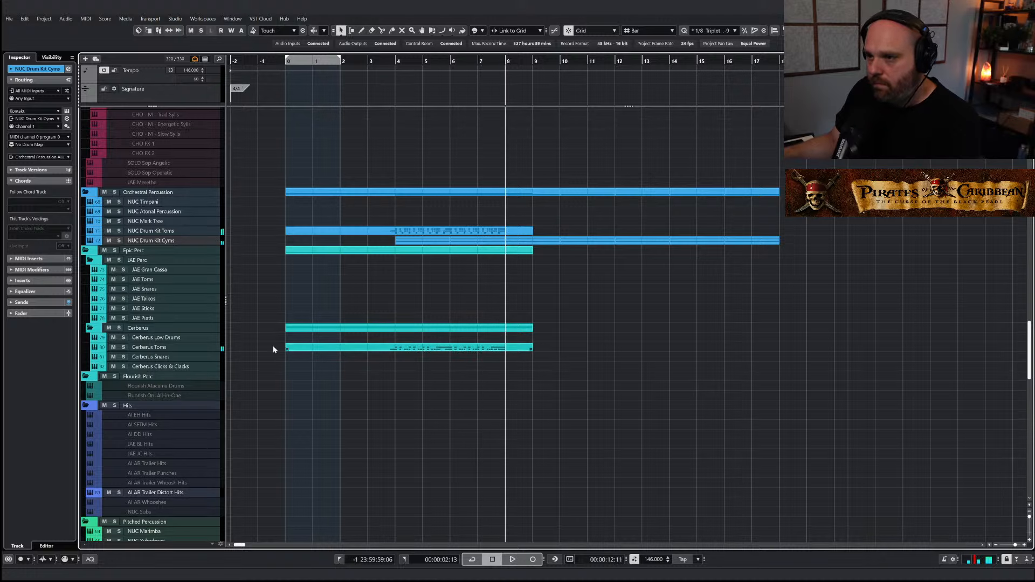
# Play Cerberus Toms soloed from just before bar 4, and resume playback with the whole Epic Perc folder soloed
pyautogui.click(126, 347)
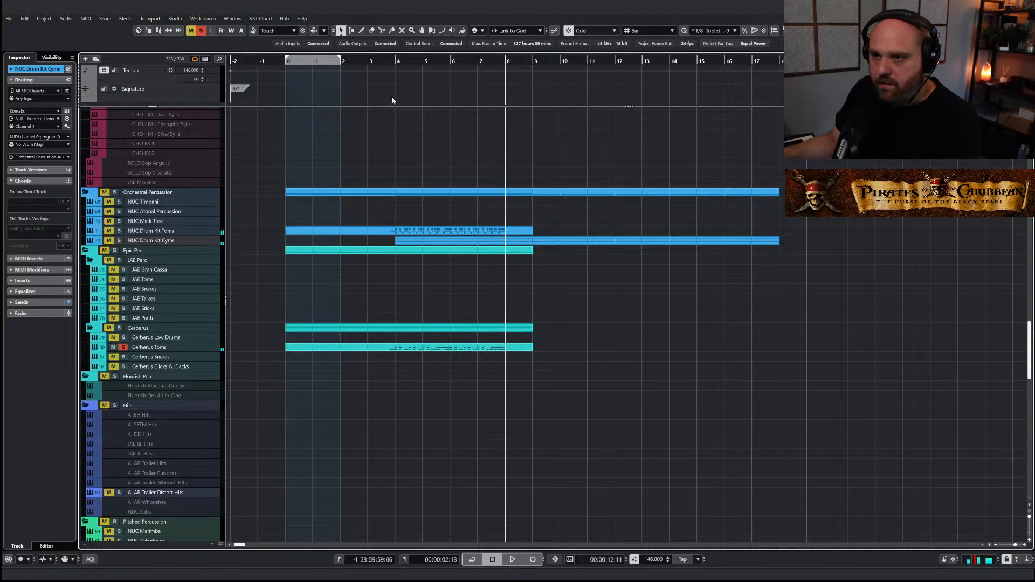
pyautogui.click(391, 60)
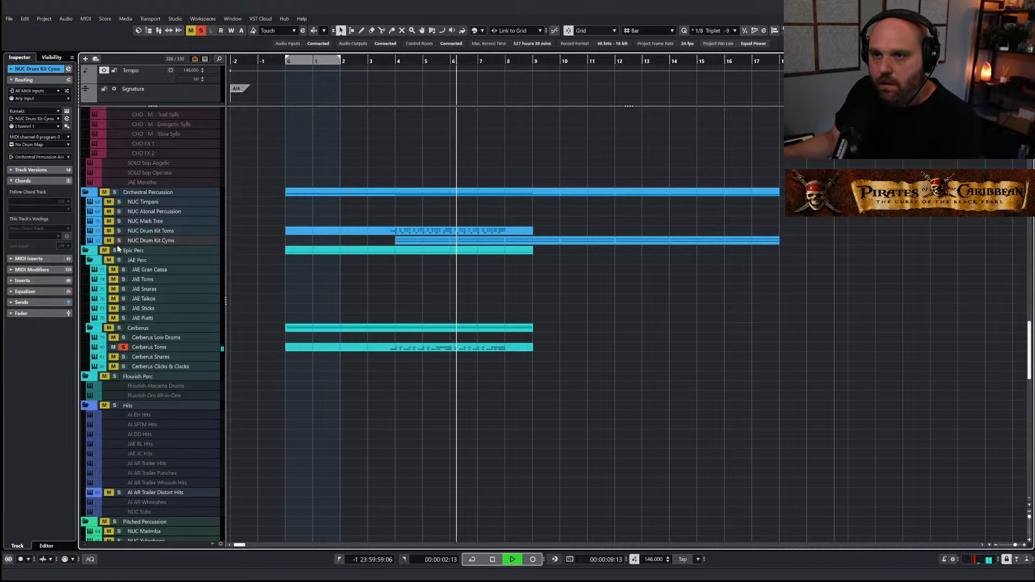
pyautogui.press('space')
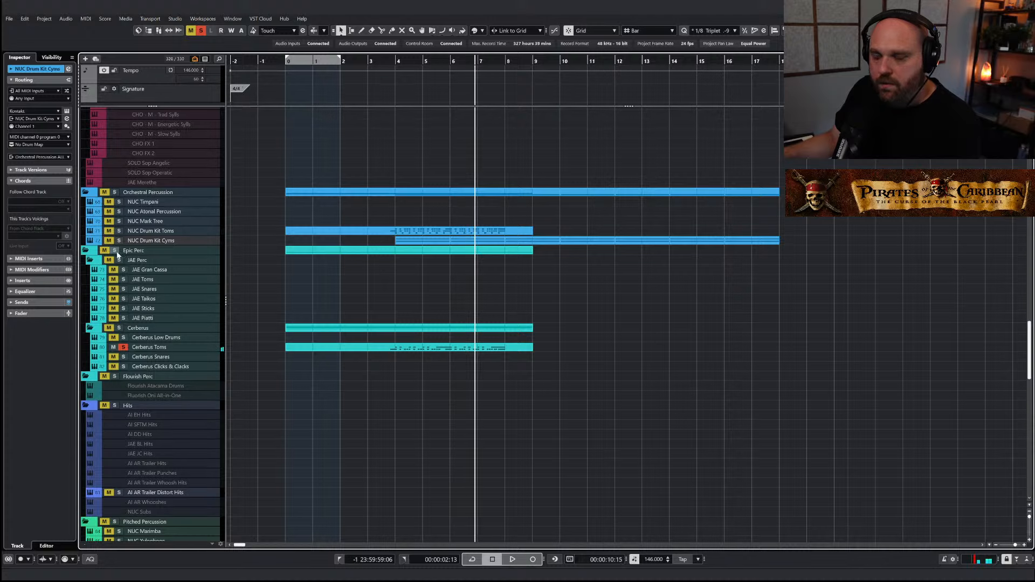
pyautogui.click(114, 251)
pyautogui.press('space')
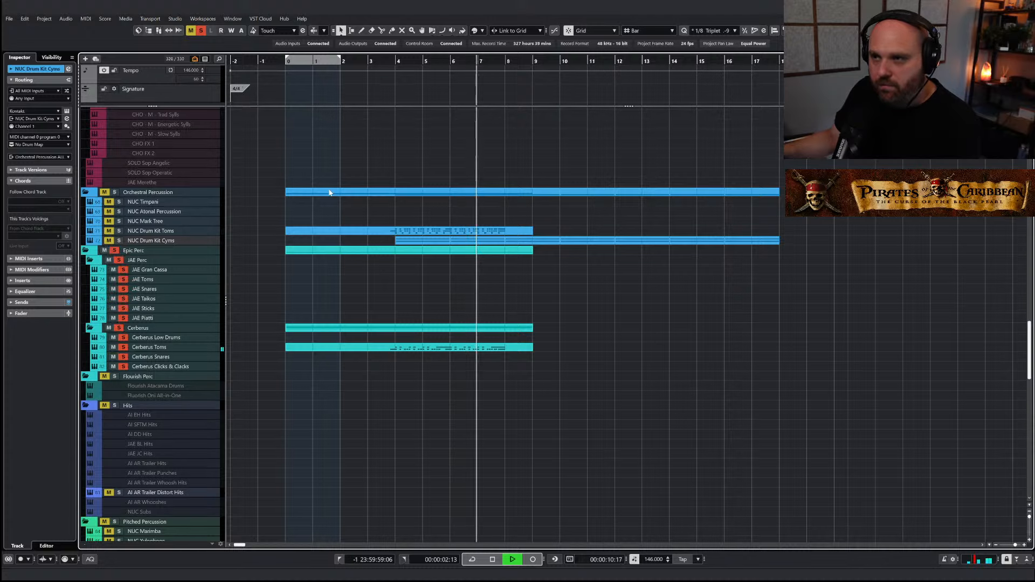
# Replay from bar 4 with NUC Drum Kit Toms unmuted and soloed alongside the Epic Perc folder
pyautogui.click(395, 61)
pyautogui.click(108, 230)
pyautogui.click(118, 231)
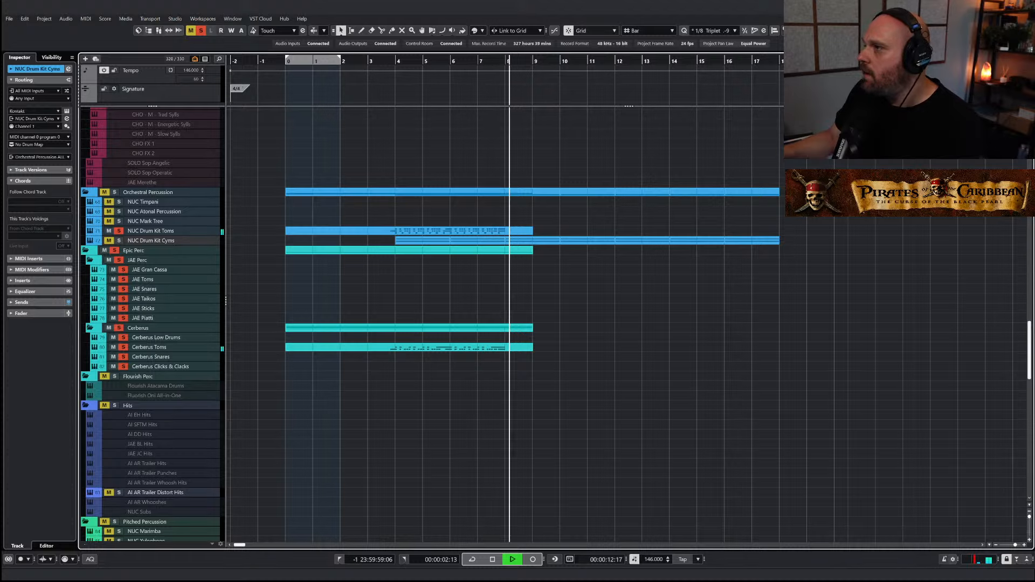
# Check the soloed toms and NUC cymbals in the mixer during playback, close it, clear all mutes and solos and stop
pyautogui.hotkey('alt', 'F3')
pyautogui.click(381, 59)
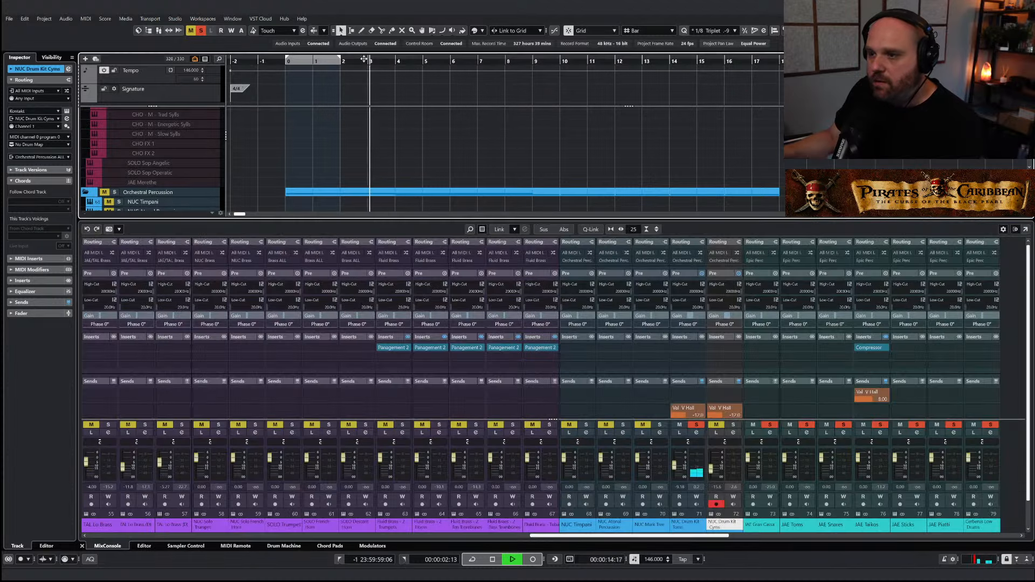
pyautogui.moveTo(685, 536); pyautogui.dragTo(700, 540)
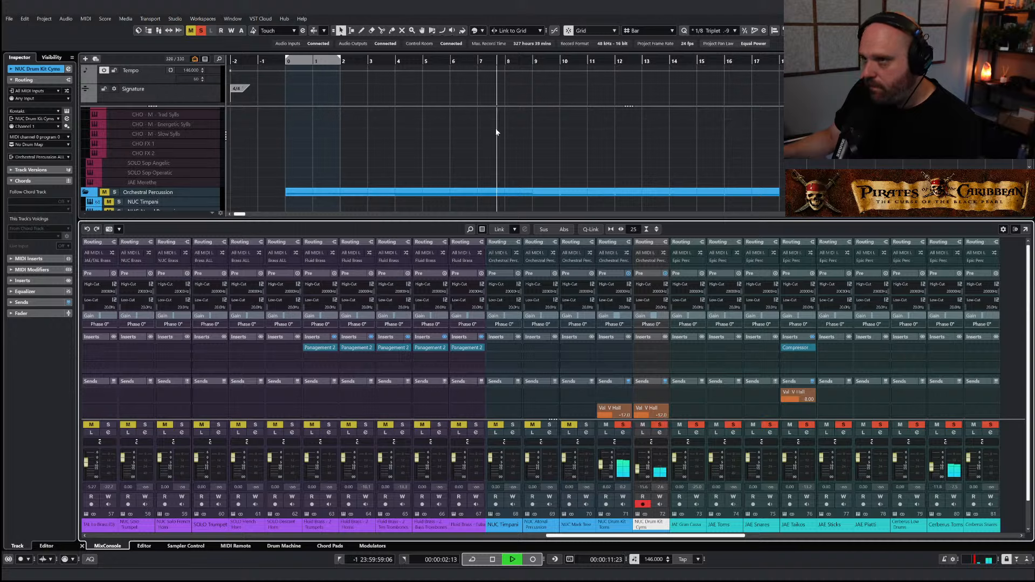
pyautogui.click(341, 58)
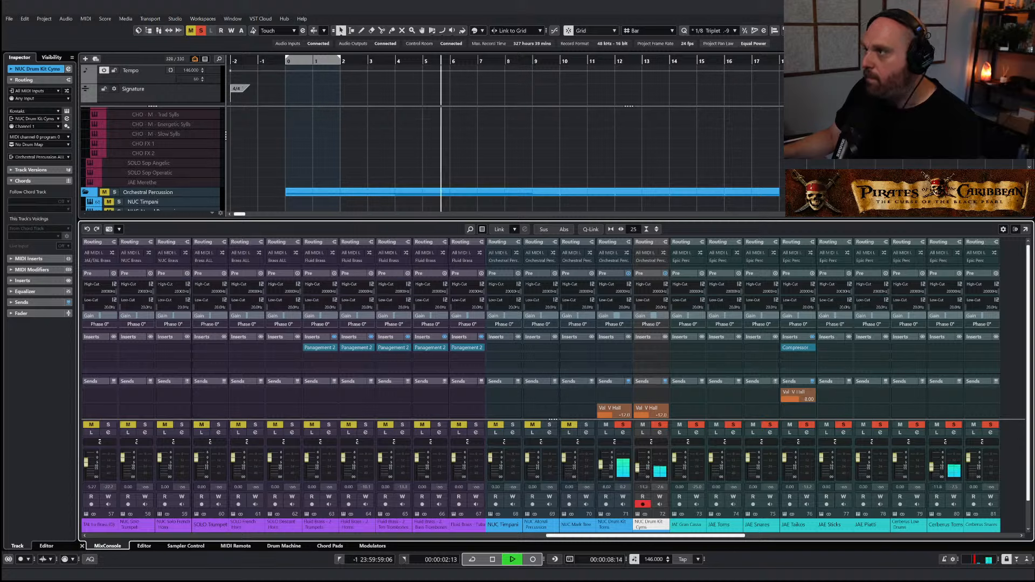
pyautogui.hotkey('ctrl', 'alt', 'e')
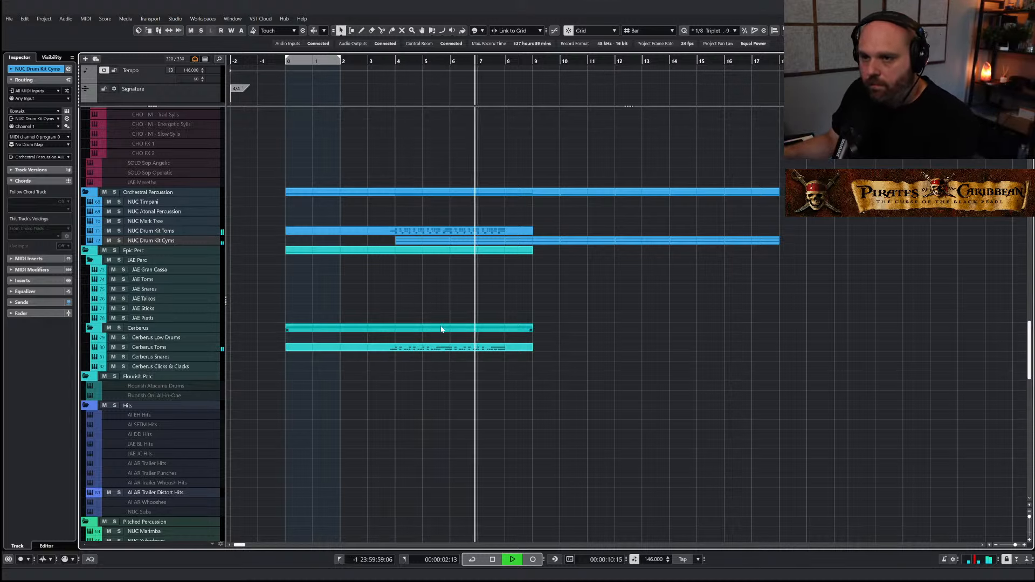
pyautogui.press('space')
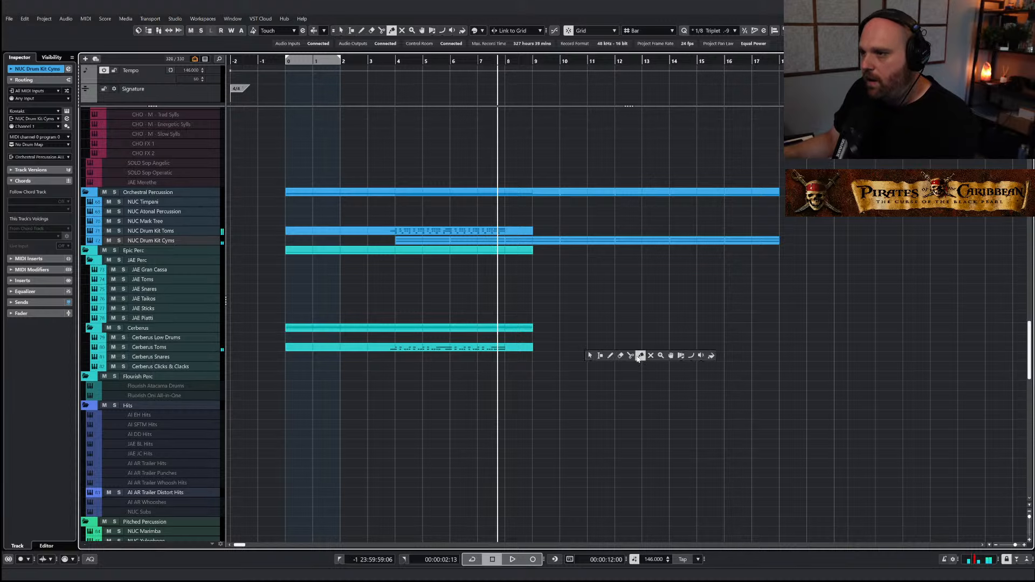
# Split the percussion parts at bars 4 and 8 and delete the tom leftovers and the cymbal part directly after bar 8
pyautogui.click(631, 356)
pyautogui.press('h')
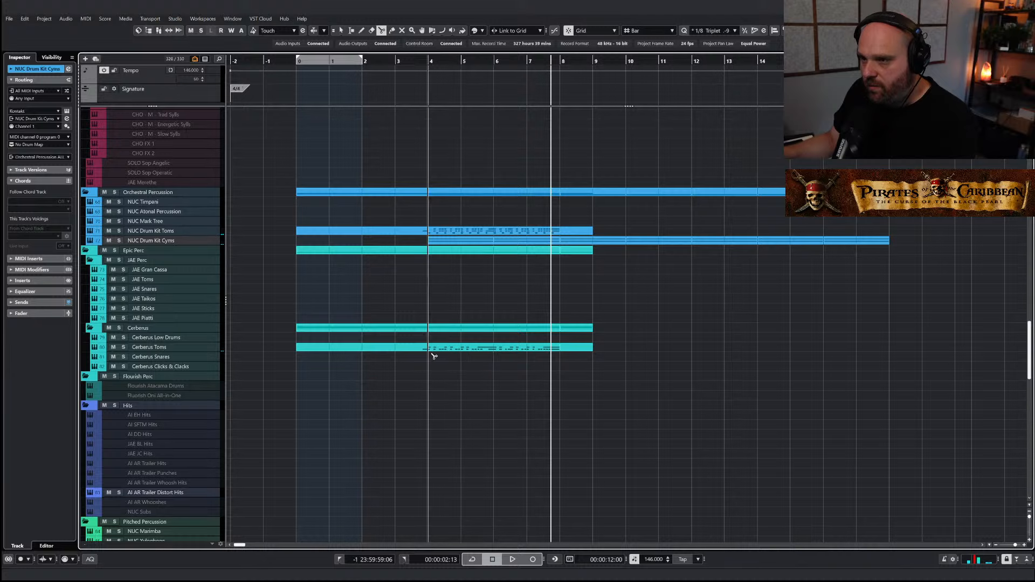
pyautogui.press('1')
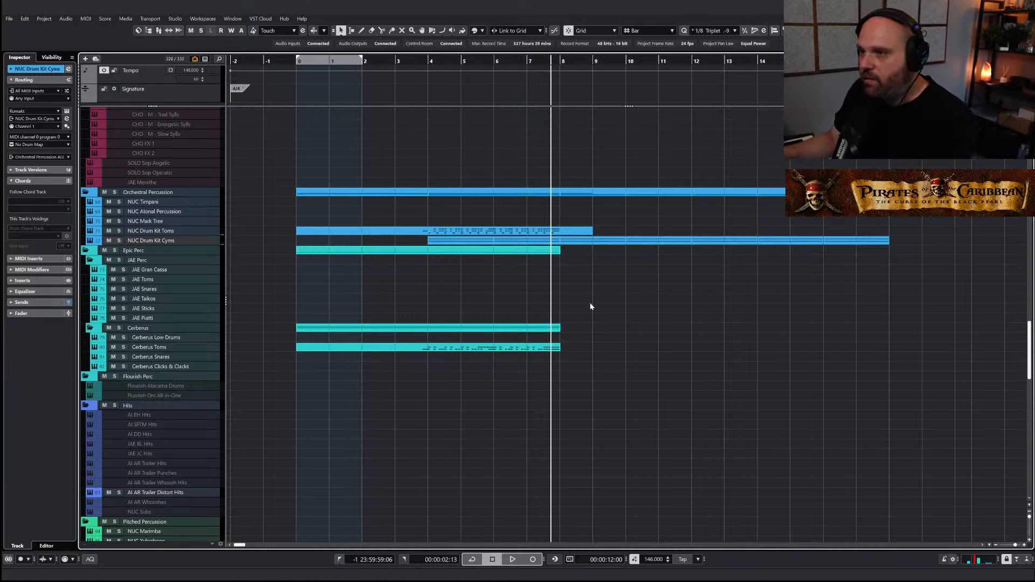
pyautogui.moveTo(582, 235); pyautogui.dragTo(581, 231)
pyautogui.press('Delete')
# Duplicate the bar 4 to 8 parts of Cerberus Toms and NUC Drum Kit Toms into bars 8 to 12
pyautogui.click(452, 328)
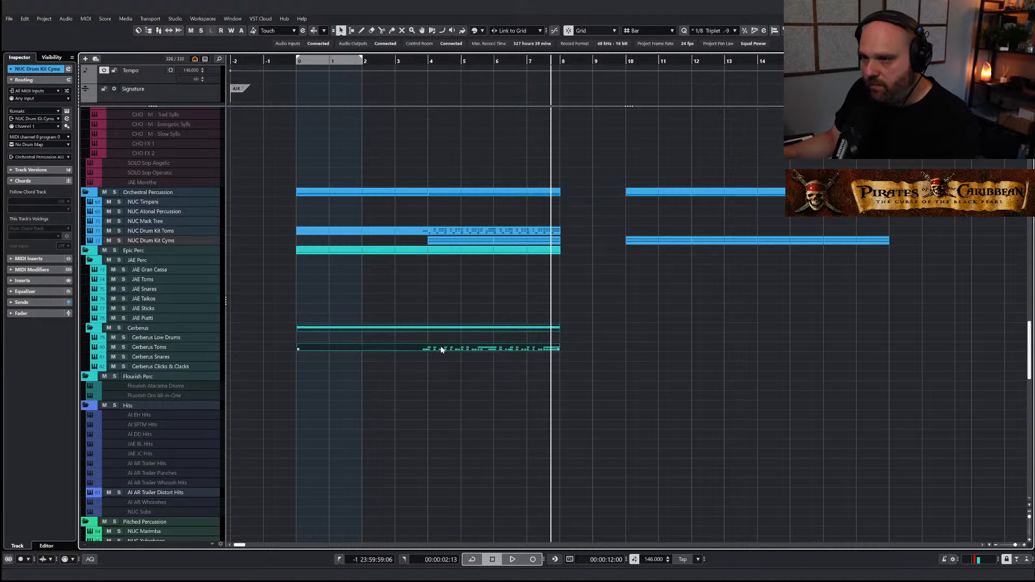
pyautogui.click(431, 362)
pyautogui.click(452, 348)
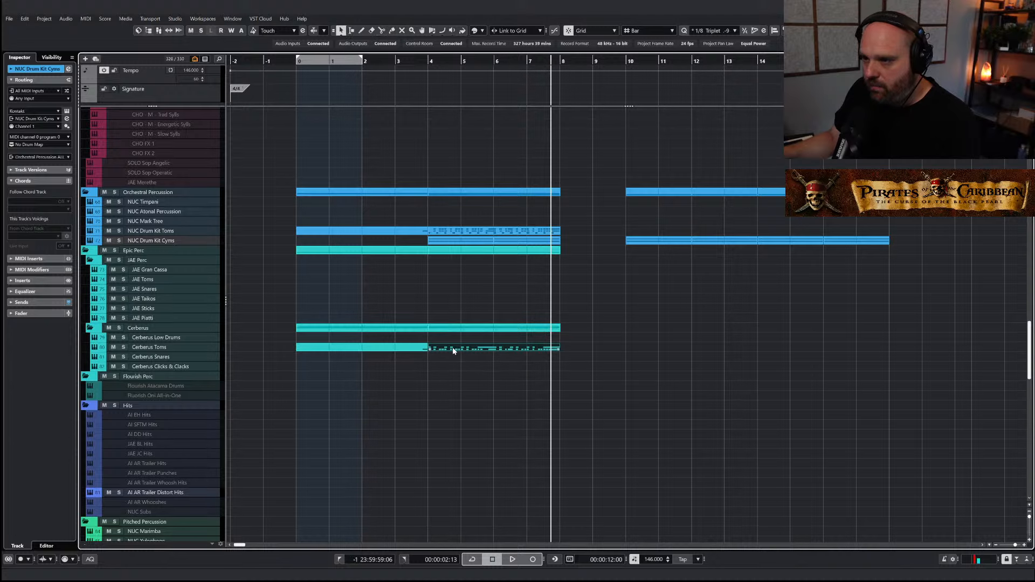
pyautogui.hotkey('ctrl', 'd')
pyautogui.click(495, 231)
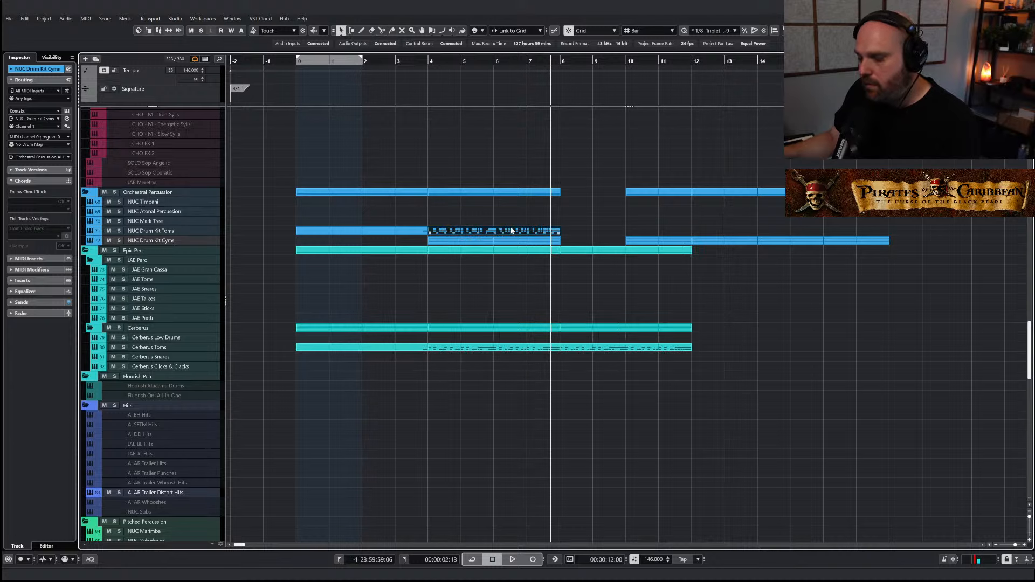
pyautogui.hotkey('ctrl', 'd')
# Delete the leftover NUC cymbal parts from bar 10 onward, duplicate the cymbals from bar 4 to 8 up to bar 12, and play from bar 4
pyautogui.moveTo(696, 248); pyautogui.dragTo(762, 244)
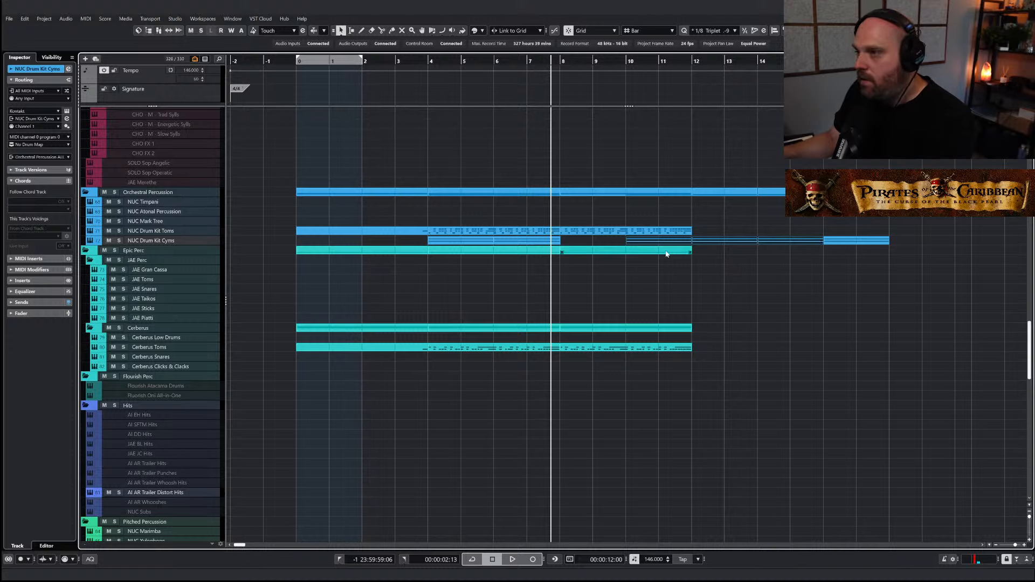
pyautogui.press('Delete')
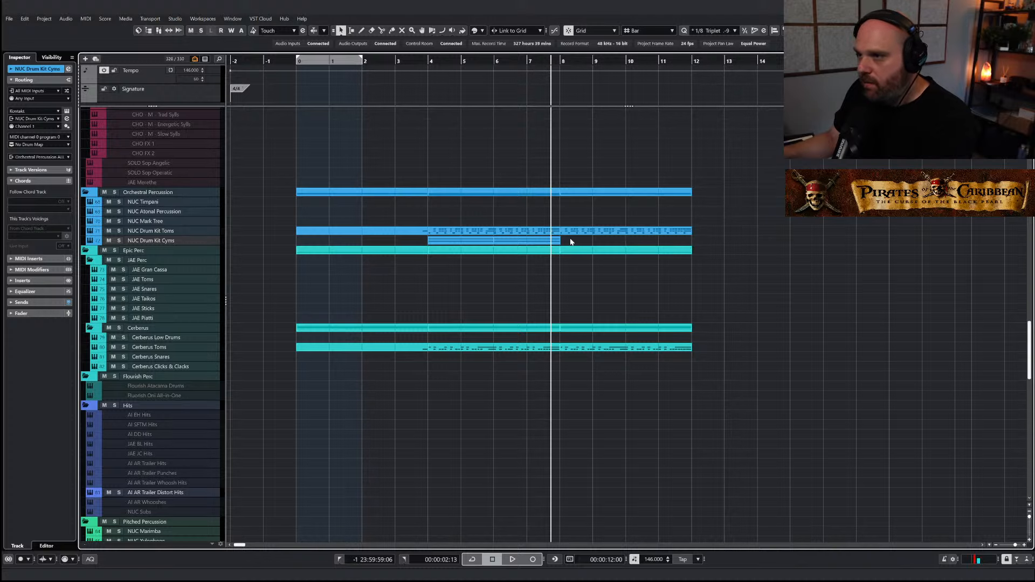
pyautogui.hotkey('ctrl', 'd')
pyautogui.rightClick(562, 270)
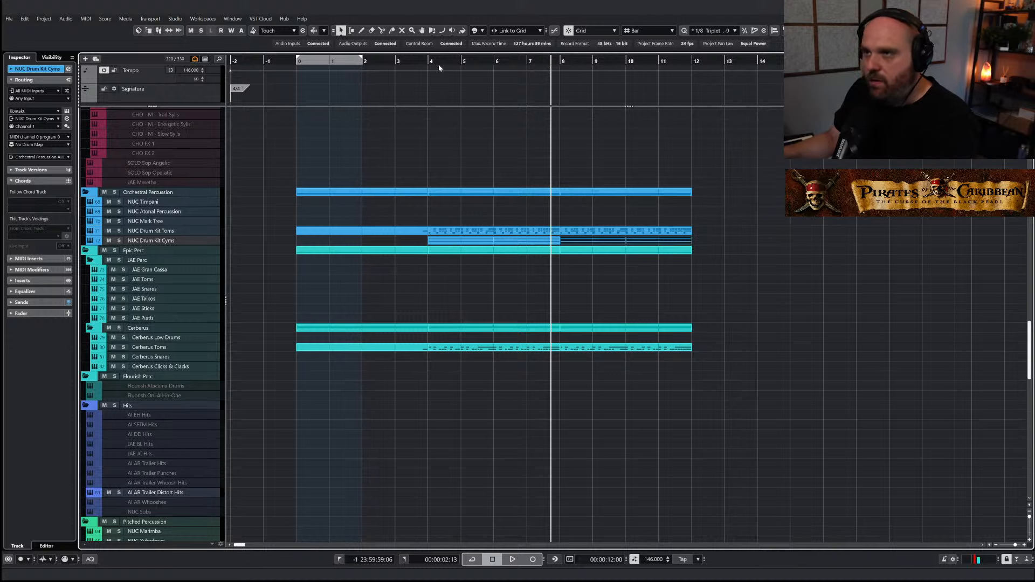
pyautogui.click(438, 63)
pyautogui.press('space')
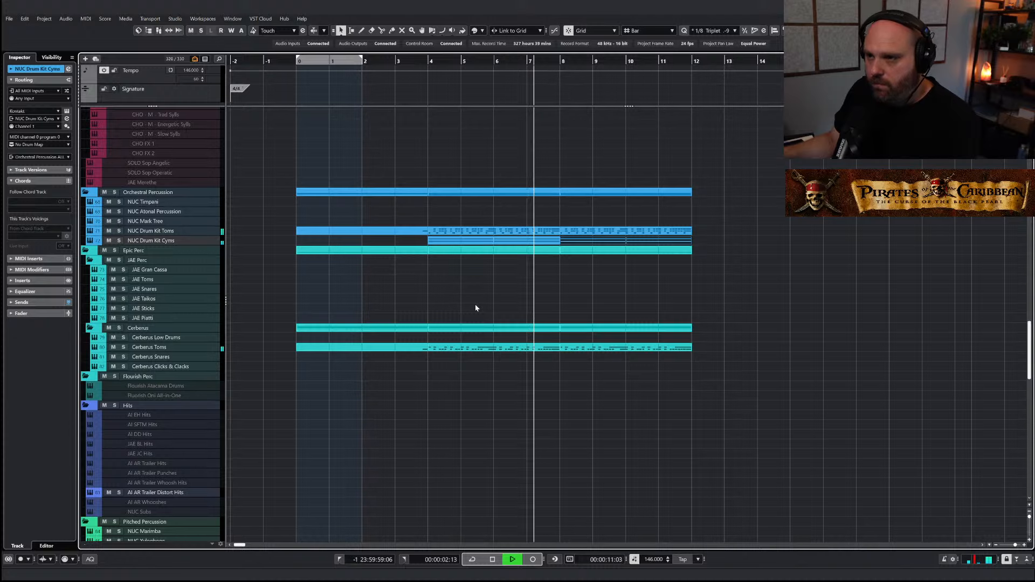
# Open the copied NUC Drum Kit Toms part in the note editor and raise the closing fill's velocities in bar 11 toward its end
pyautogui.rightClick(551, 288)
pyautogui.click(551, 288)
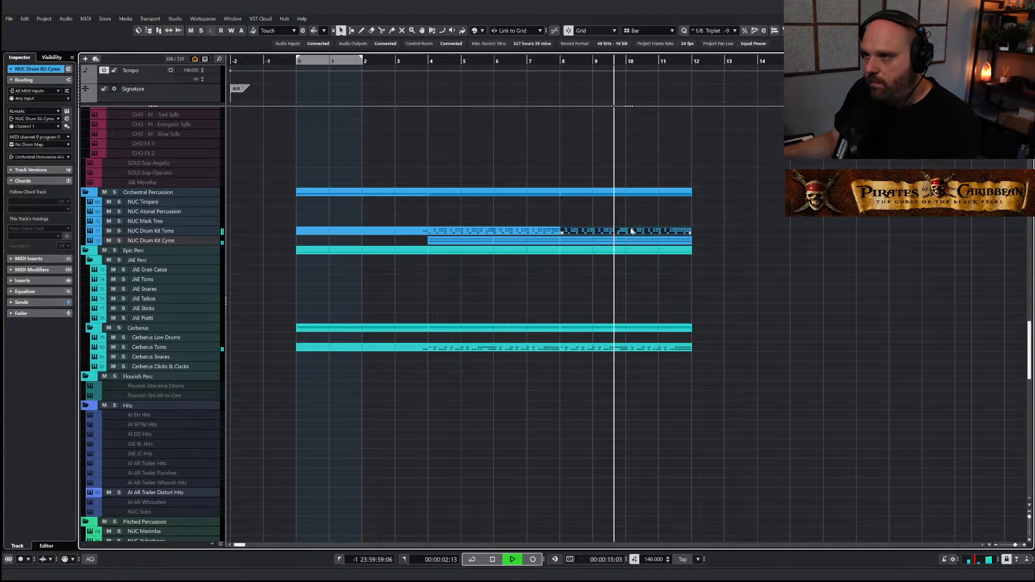
pyautogui.hotkey('ctrl', 'e')
pyautogui.rightClick(542, 291)
pyautogui.click(542, 292)
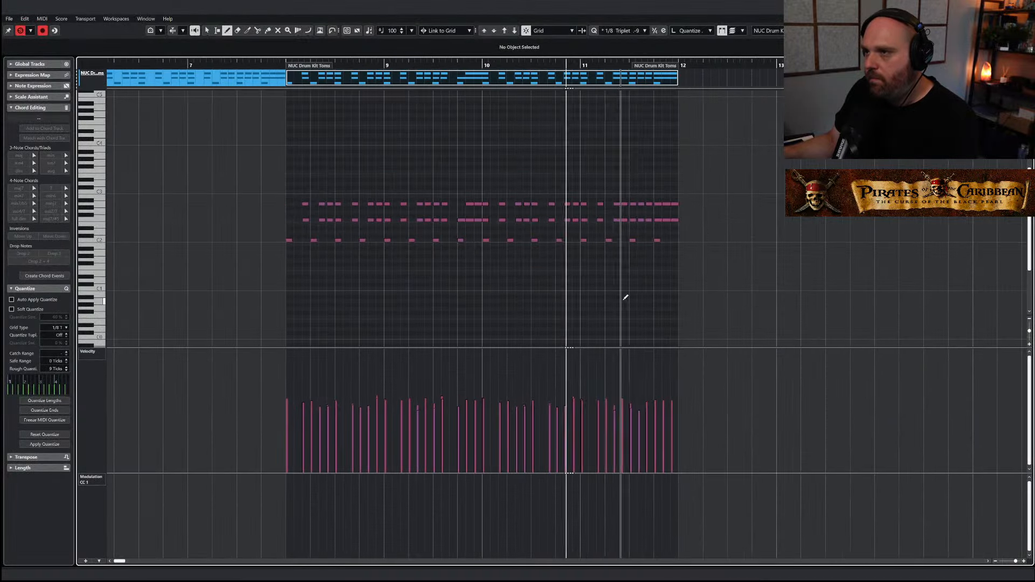
pyautogui.rightClick(641, 392)
pyautogui.click(624, 399)
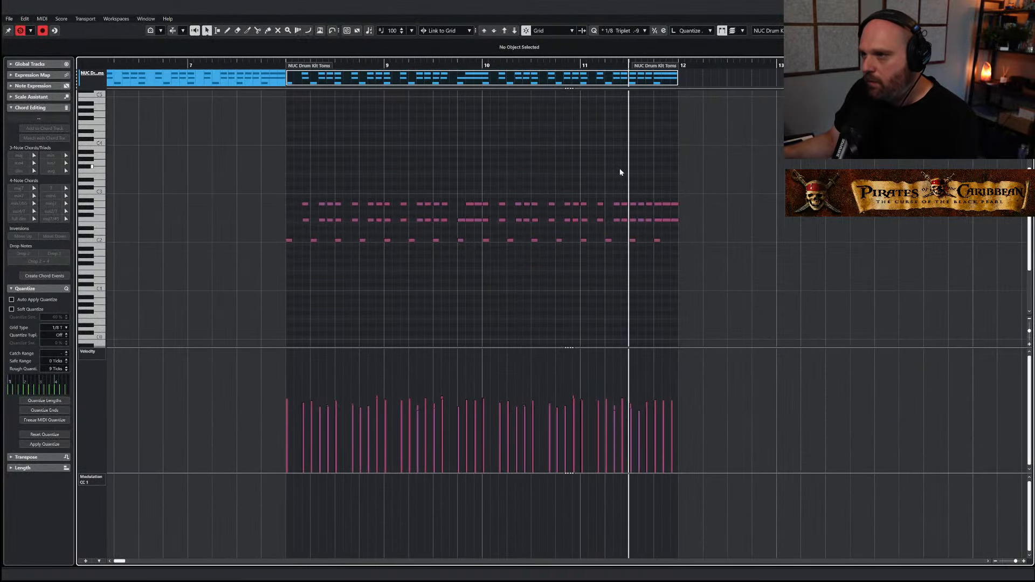
pyautogui.moveTo(620, 168); pyautogui.dragTo(723, 257)
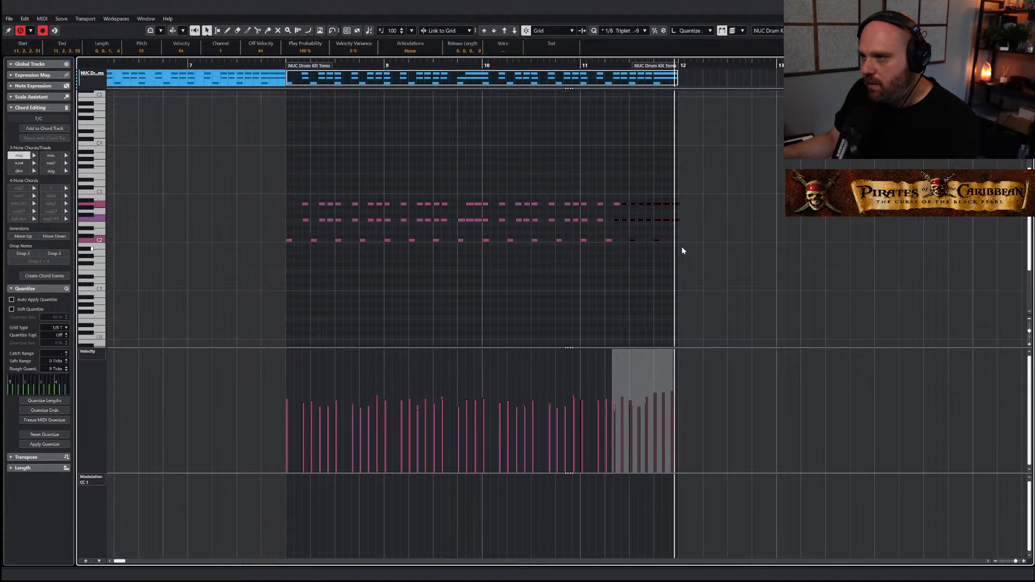
# Fine-tune the velocities of the hits just before the last one in bar 11 and close the note editor
pyautogui.click(689, 339)
pyautogui.moveTo(662, 200); pyautogui.dragTo(666, 280)
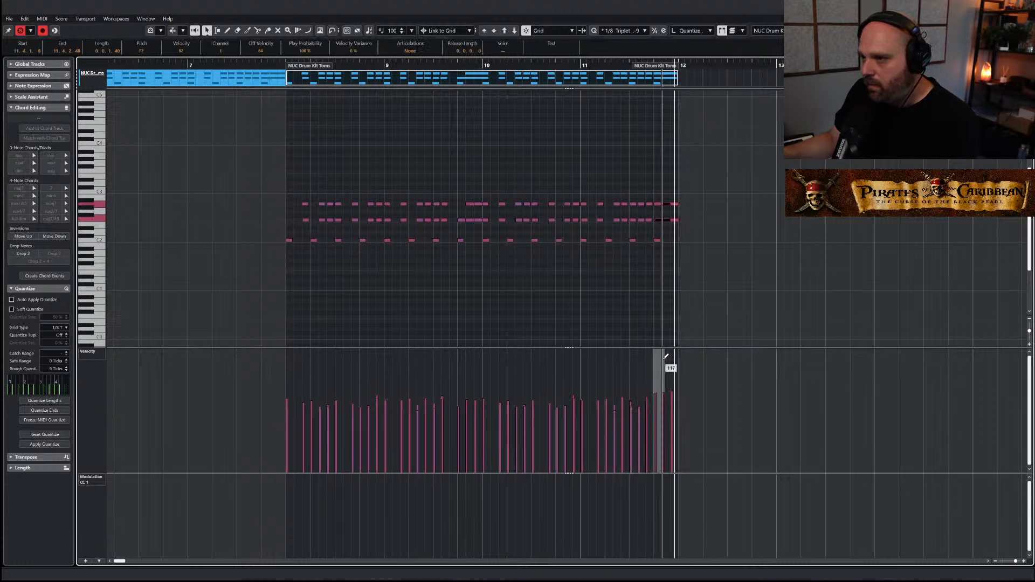
pyautogui.click(632, 295)
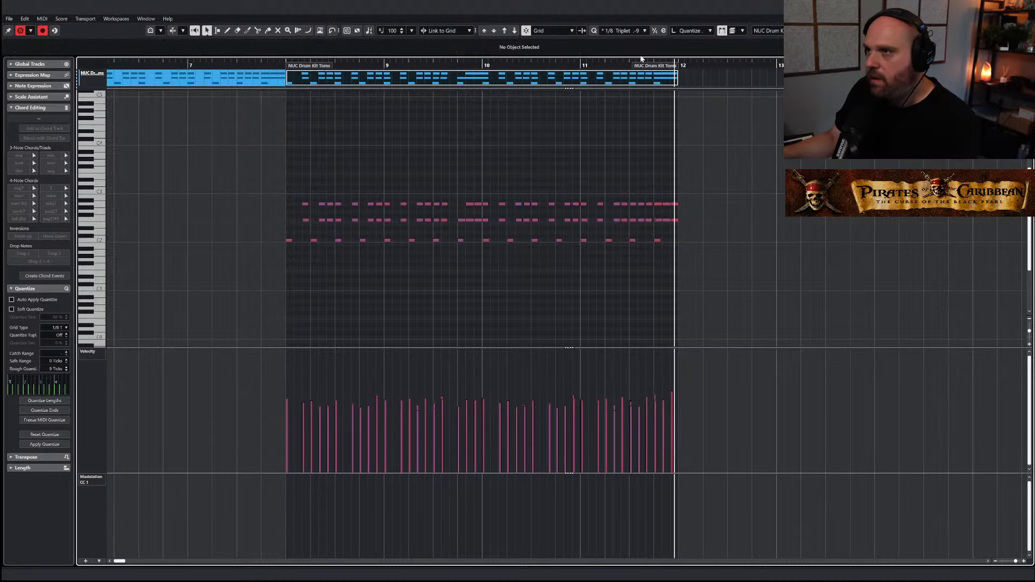
pyautogui.press('Escape')
# Play the full percussion arrangement from bar 4 to bar 12 and stop
pyautogui.rightClick(569, 217)
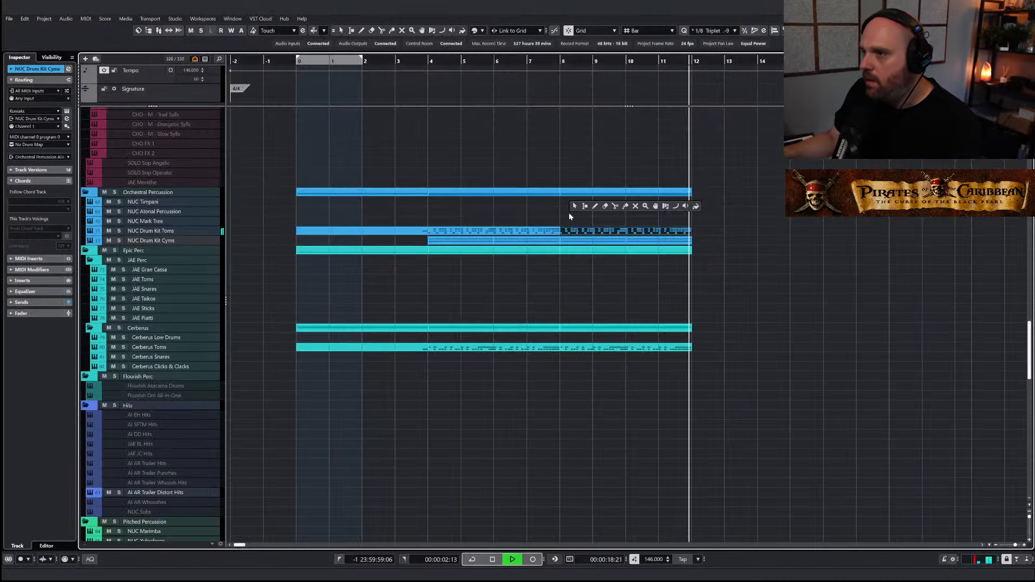
pyautogui.click(574, 206)
pyautogui.click(429, 67)
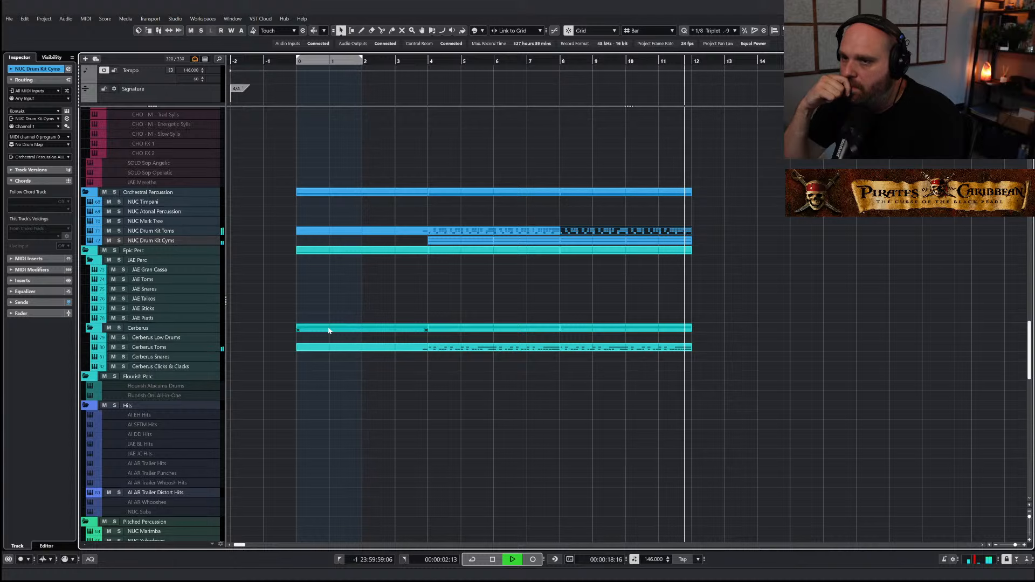
pyautogui.press('space')
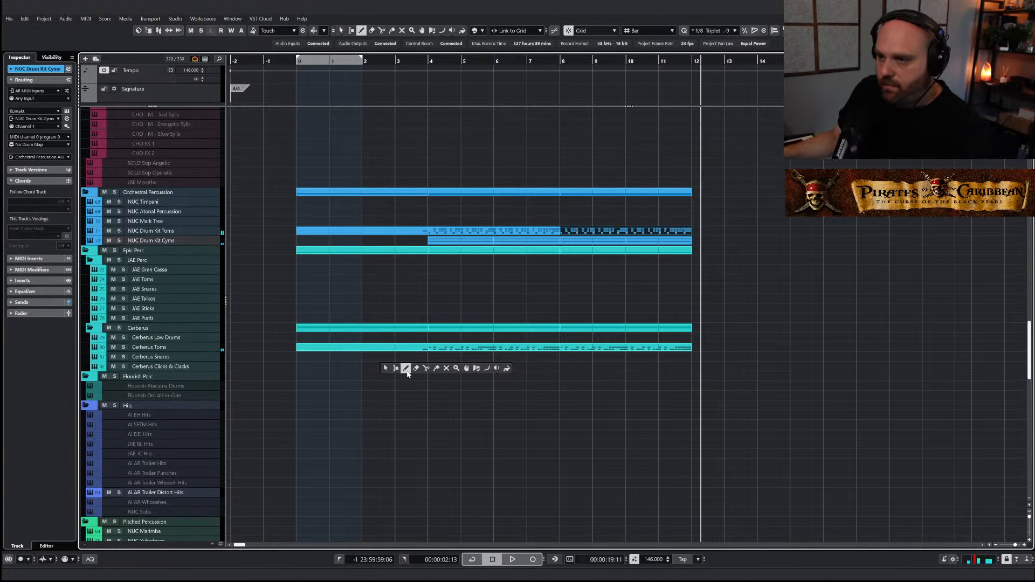
# Draw an empty part on Cerberus Clicks & Clacks from bar 4 to bar 12 and open it in the note editor
pyautogui.click(406, 370)
pyautogui.moveTo(430, 366); pyautogui.dragTo(686, 376)
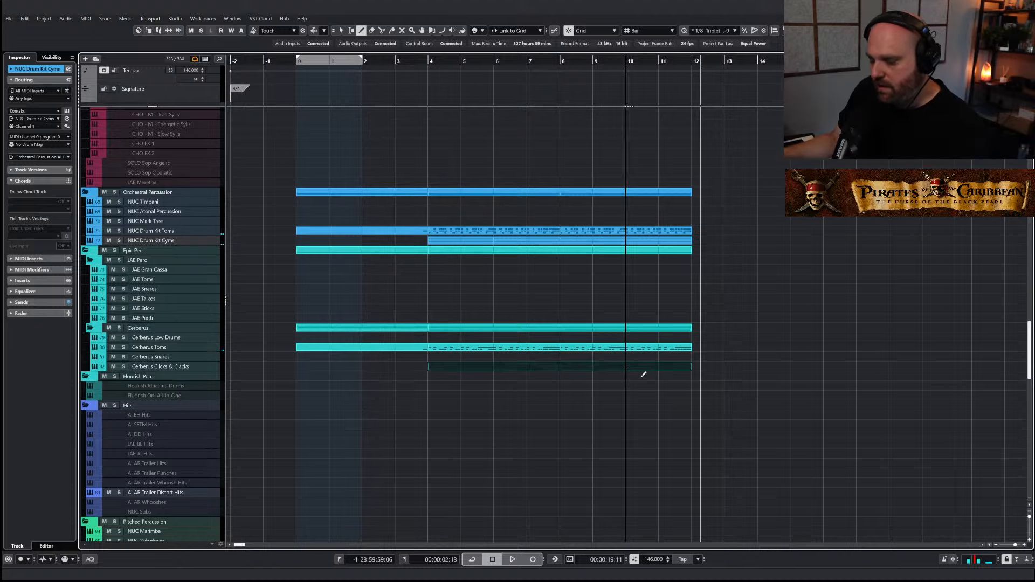
pyautogui.doubleClick(548, 367)
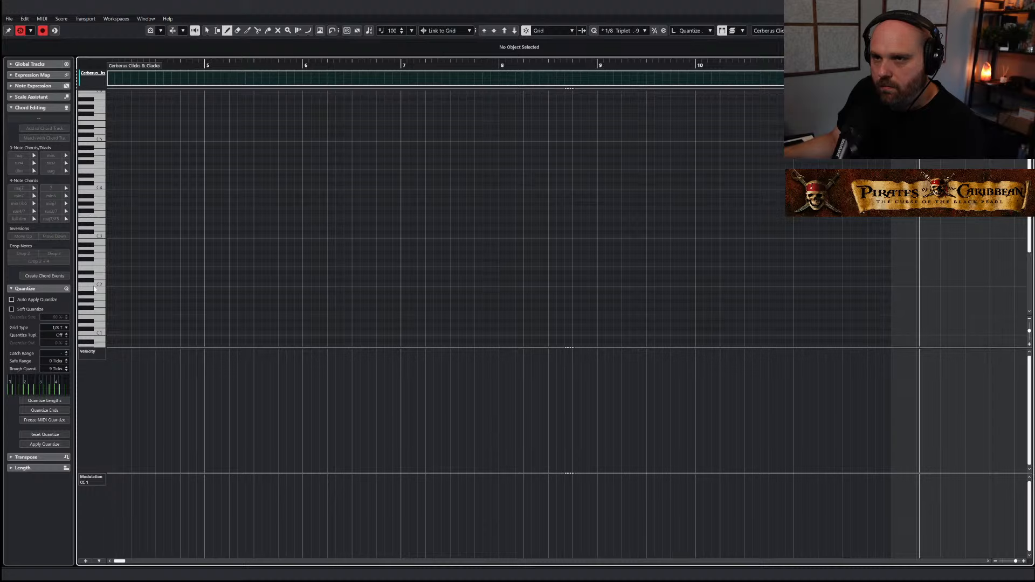
pyautogui.hscroll(-5, 178, 162)
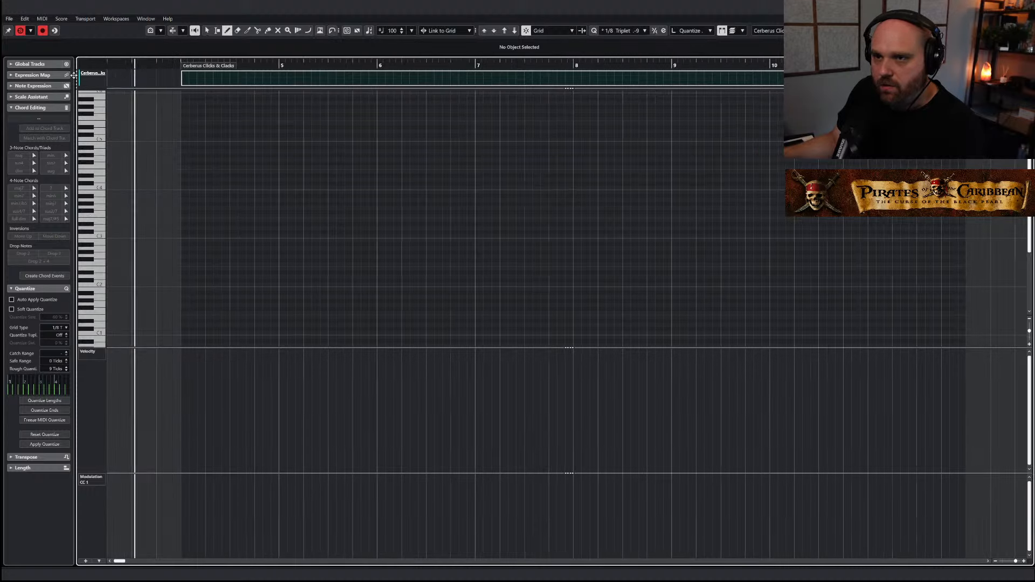
# Place a hit at the start of bar 4 and lower its pitch step by step to G#1 to audition the click sounds
pyautogui.click(349, 272)
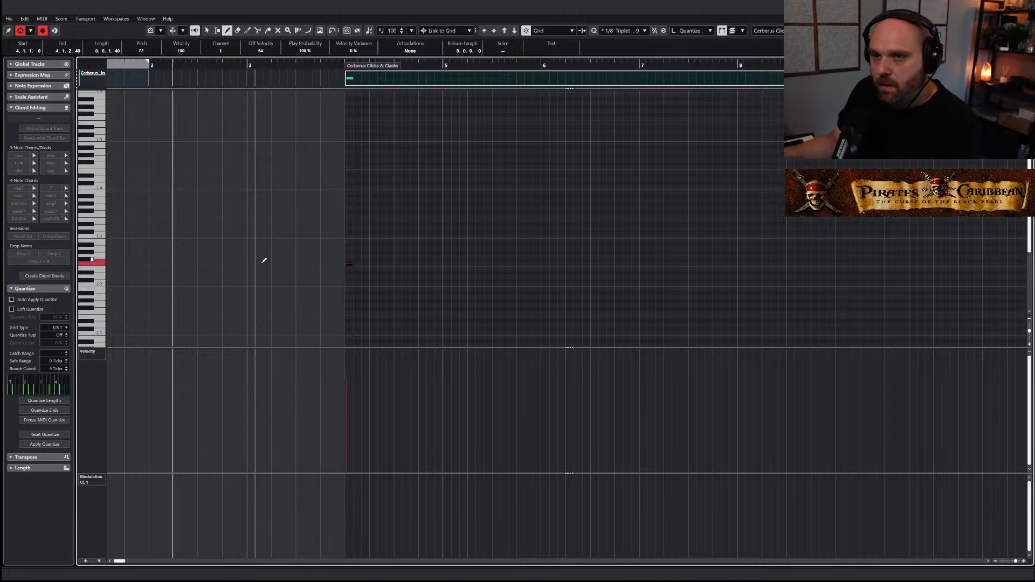
pyautogui.press('Down')
pyautogui.press('Down')
pyautogui.press('Down')
pyautogui.press('Down')
pyautogui.press('Down')
pyautogui.press('Down')
pyautogui.press('Down')
pyautogui.press('Down')
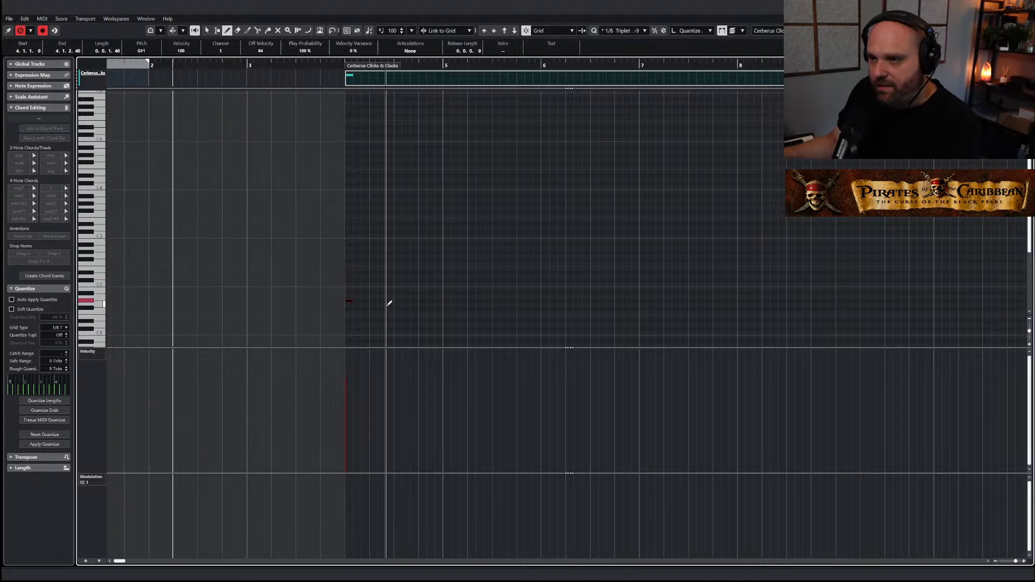
# Draw a triplet-based click rhythm on G1 through bar 4, with the first hit on the same pitch
pyautogui.click(365, 305)
pyautogui.click(382, 305)
pyautogui.click(389, 305)
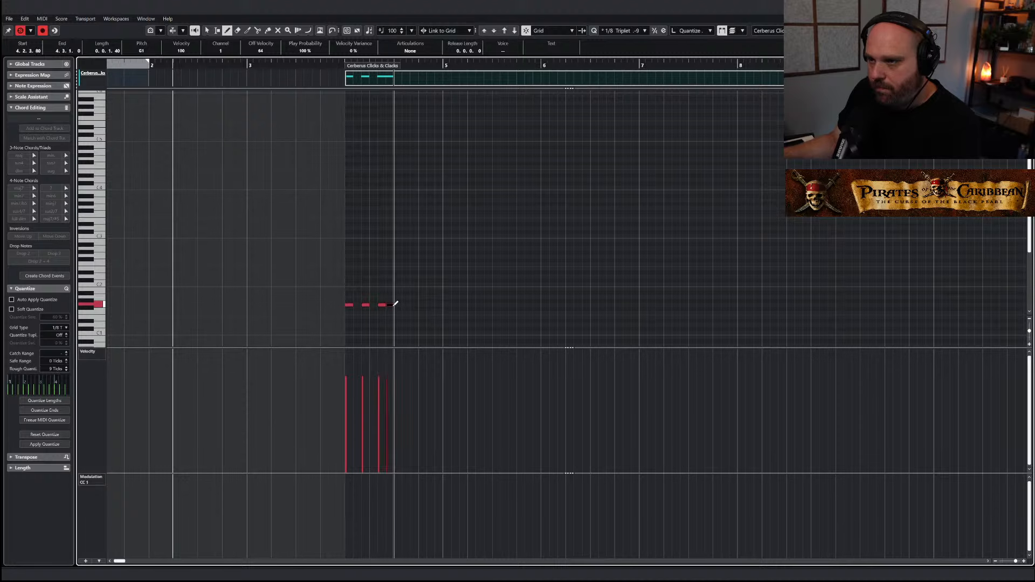
pyautogui.click(414, 304)
pyautogui.click(431, 304)
pyautogui.click(439, 305)
# Draw softer, varied velocities for the bar 4 click rhythm and duplicate it into bar 5
pyautogui.moveTo(353, 399)
pyautogui.mouseDown()
pyautogui.moveTo(382, 411)
pyautogui.moveTo(410, 400)
pyautogui.moveTo(439, 407)
pyautogui.mouseUp()
pyautogui.press('1')
pyautogui.moveTo(478, 318); pyautogui.dragTo(337, 290)
pyautogui.hotkey('ctrl', 'd')
# Play the clicks with the editor solo turned off, and fill the gaps in the second half of bar 5 with extra G1 hits
pyautogui.press('space')
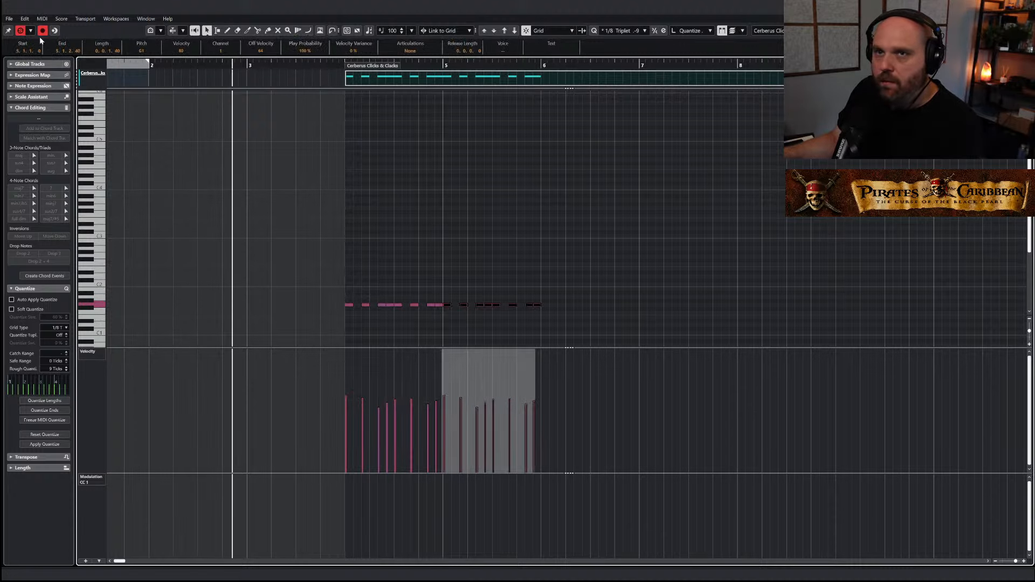
pyautogui.click(22, 32)
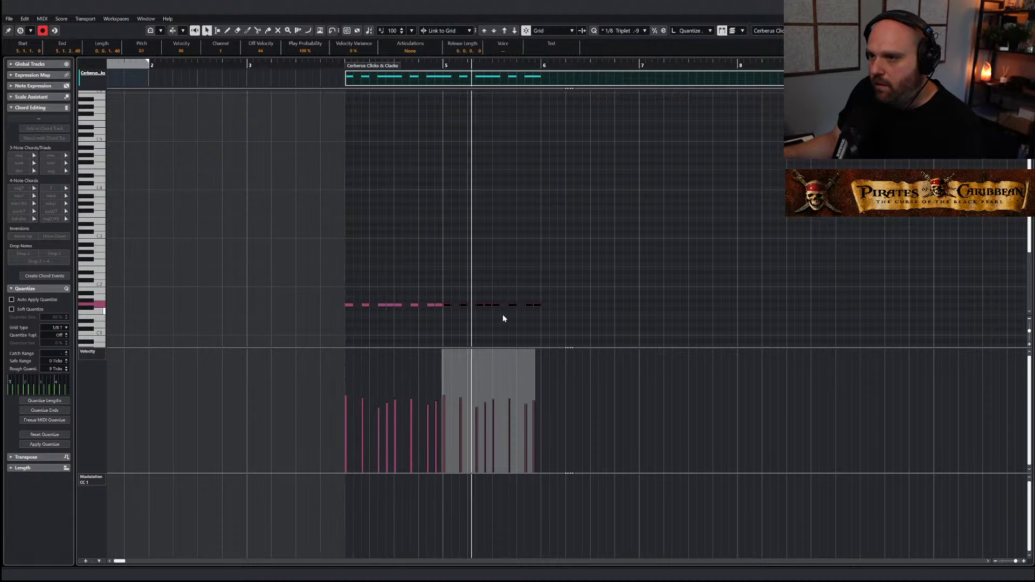
pyautogui.press('8')
pyautogui.click(522, 305)
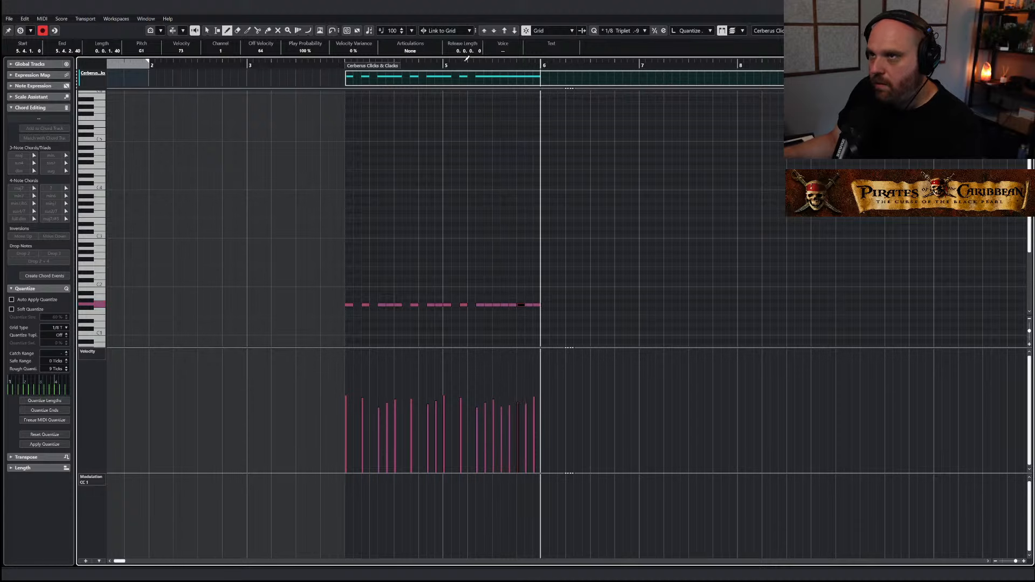
pyautogui.click(458, 66)
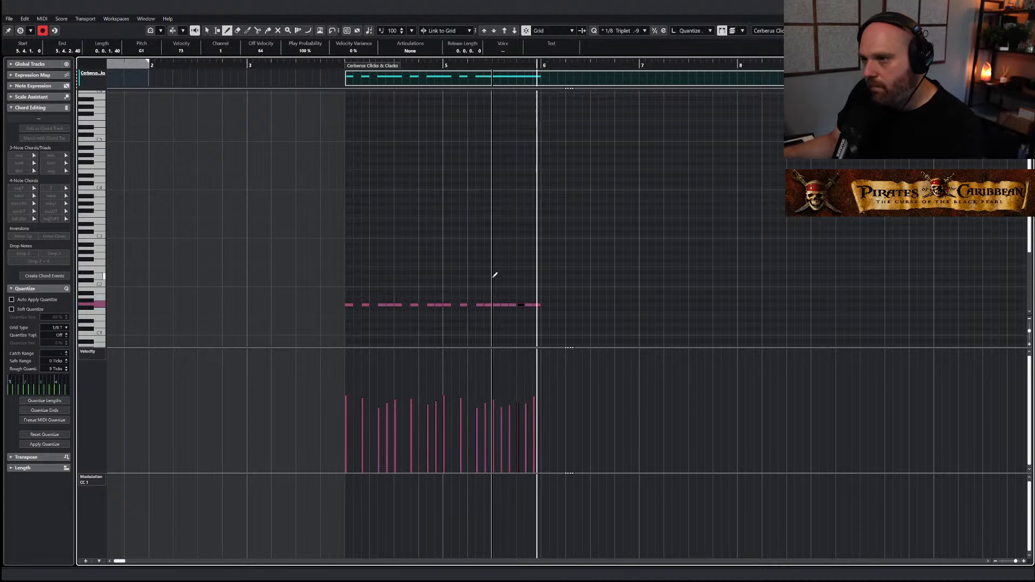
# Duplicate the two-bar G1 click pattern over bars 6 and 7
pyautogui.press('1')
pyautogui.moveTo(572, 326); pyautogui.dragTo(276, 275)
pyautogui.hotkey('alt', 'd')
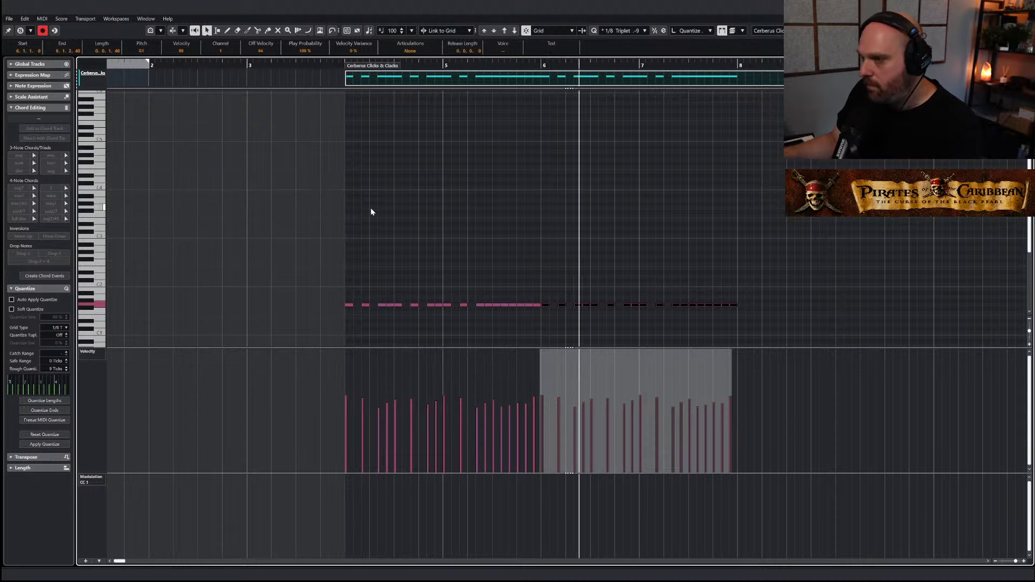
# Duplicate the whole four-bar G1 click pattern so that it continues over bars 8 to 11
pyautogui.press('g')
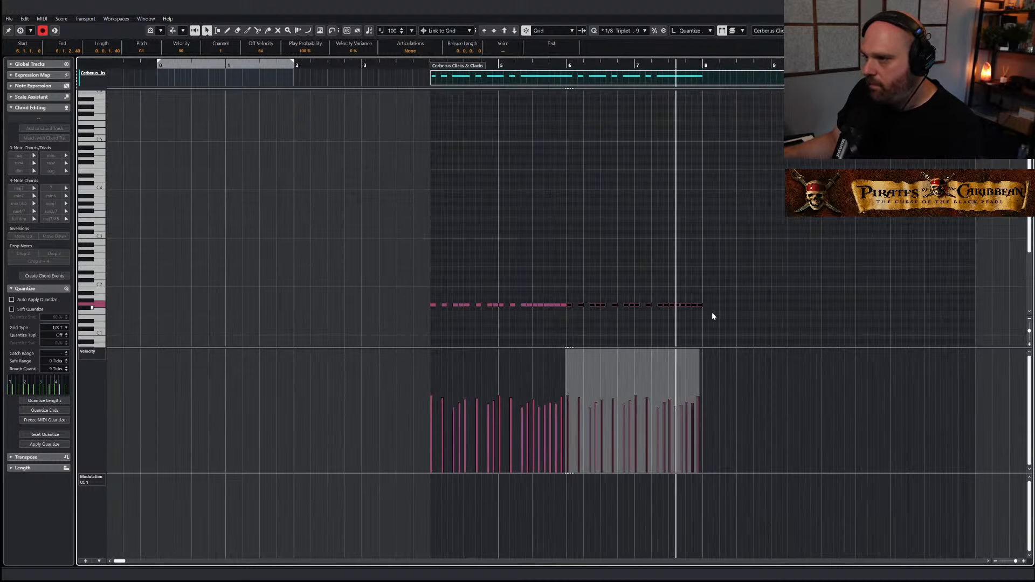
pyautogui.click(731, 318)
pyautogui.hotkey('ctrl', 'a')
pyautogui.hotkey('alt', 'd')
pyautogui.press('g')
pyautogui.press('g')
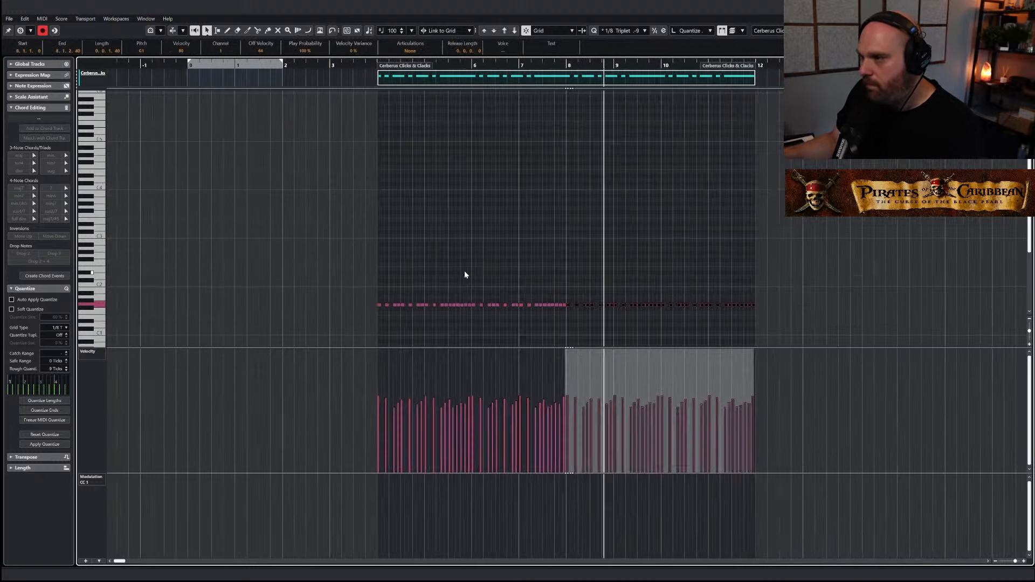
pyautogui.press('h')
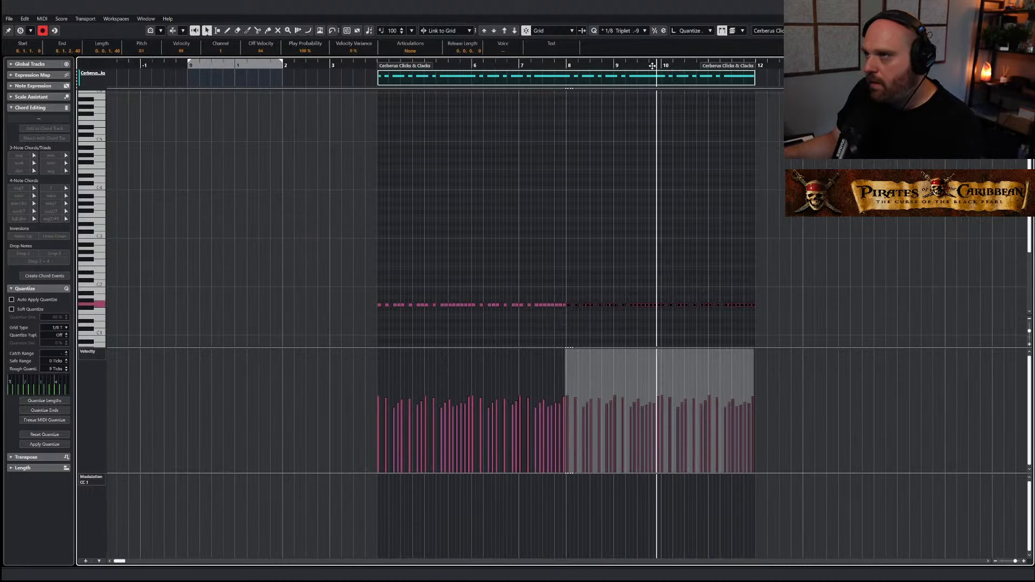
pyautogui.press('h')
# Lower the velocities of the continuous click run in the second half of bar 9 into a soft dip
pyautogui.click(740, 320)
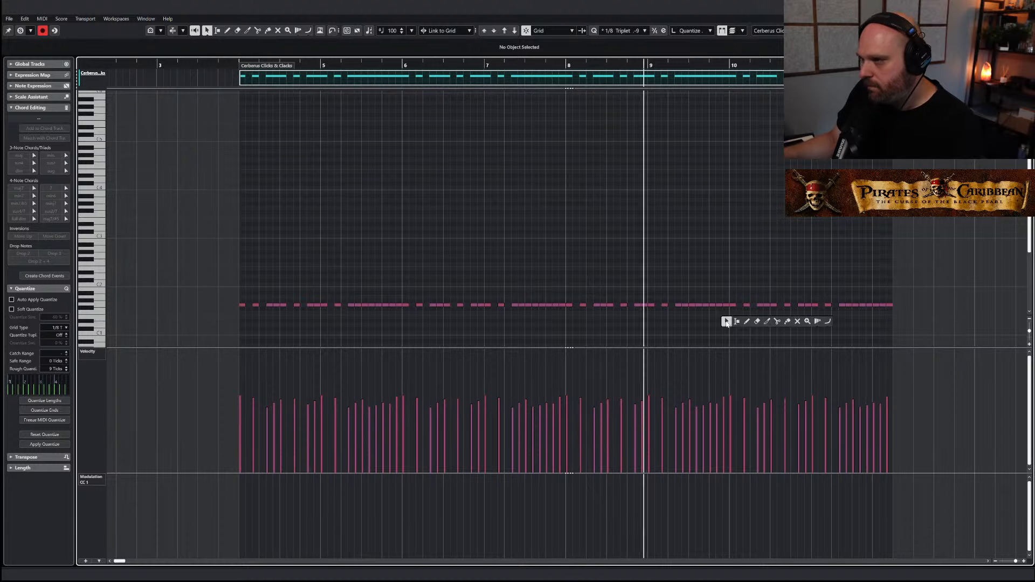
pyautogui.rightClick(728, 322)
pyautogui.click(726, 322)
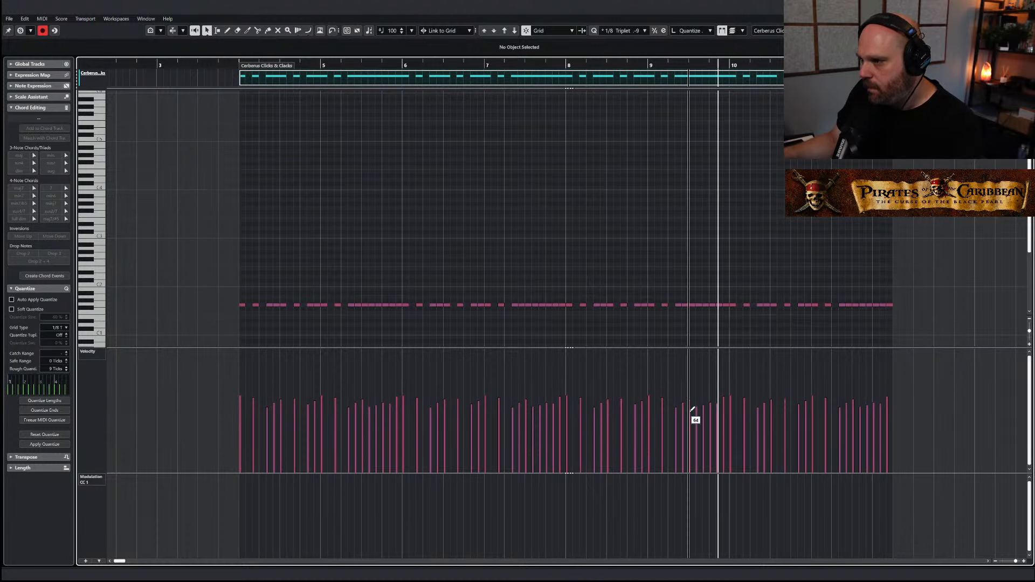
pyautogui.moveTo(693, 416); pyautogui.dragTo(726, 416)
pyautogui.rightClick(725, 329)
pyautogui.click(756, 323)
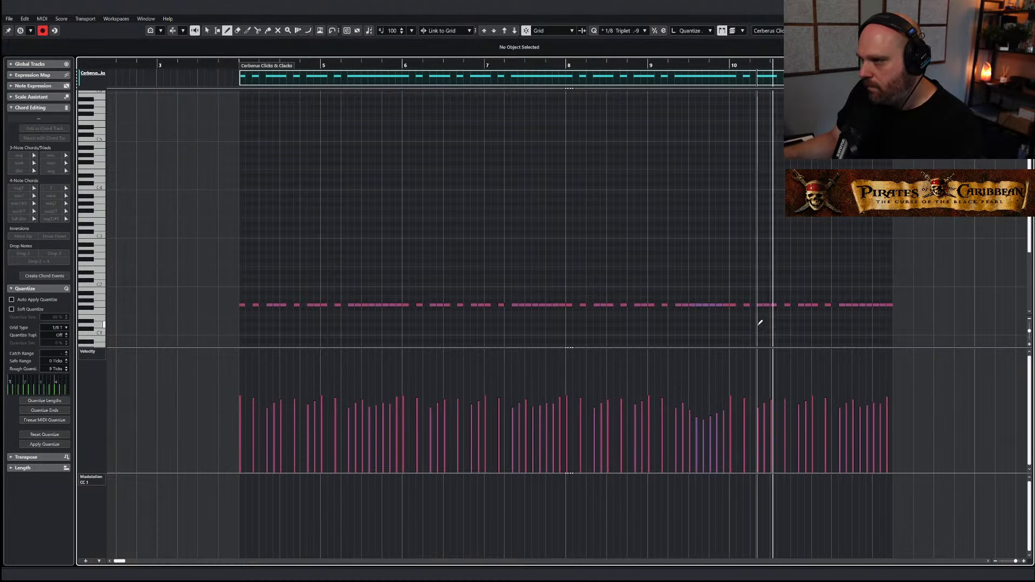
# Vary the bar 10 rhythm by deleting the last triplet hits of beats 2 and 3 and adding one on beat 3's second triplet
pyautogui.moveTo(734, 70); pyautogui.dragTo(616, 305)
pyautogui.click(616, 305)
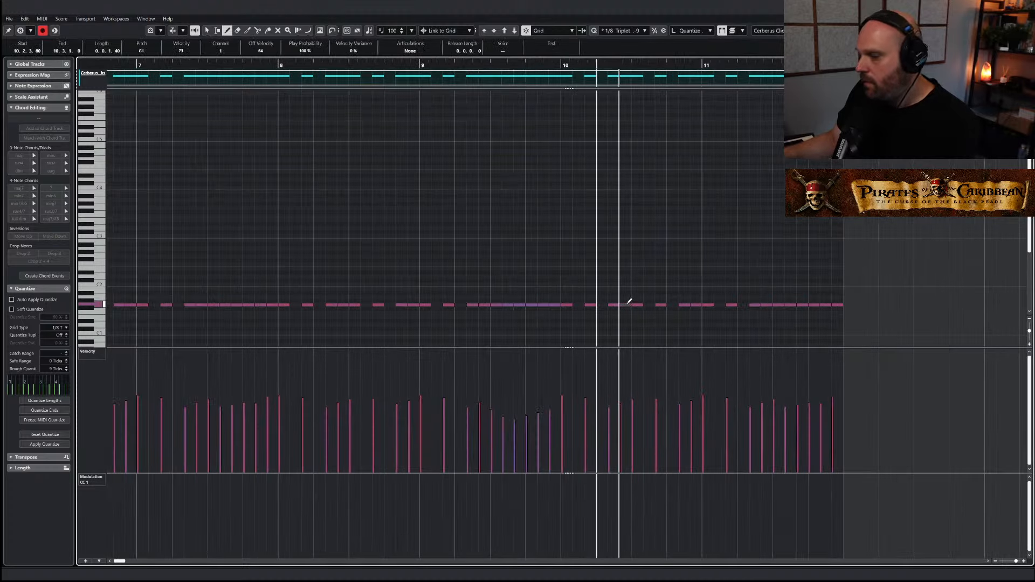
pyautogui.press('F12')
pyautogui.click(594, 256)
pyautogui.rightClick(620, 305)
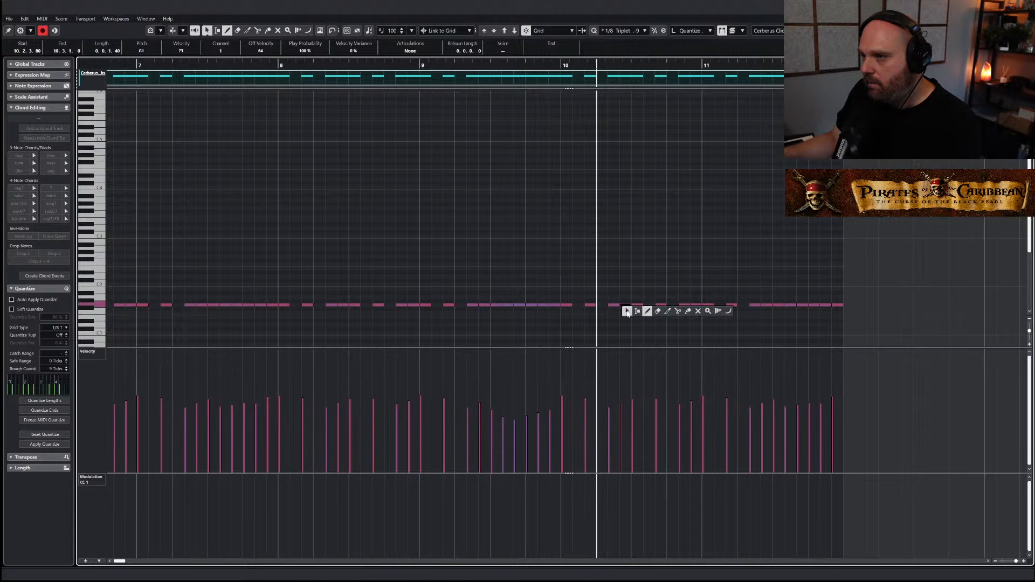
pyautogui.click(627, 308)
pyautogui.rightClick(642, 308)
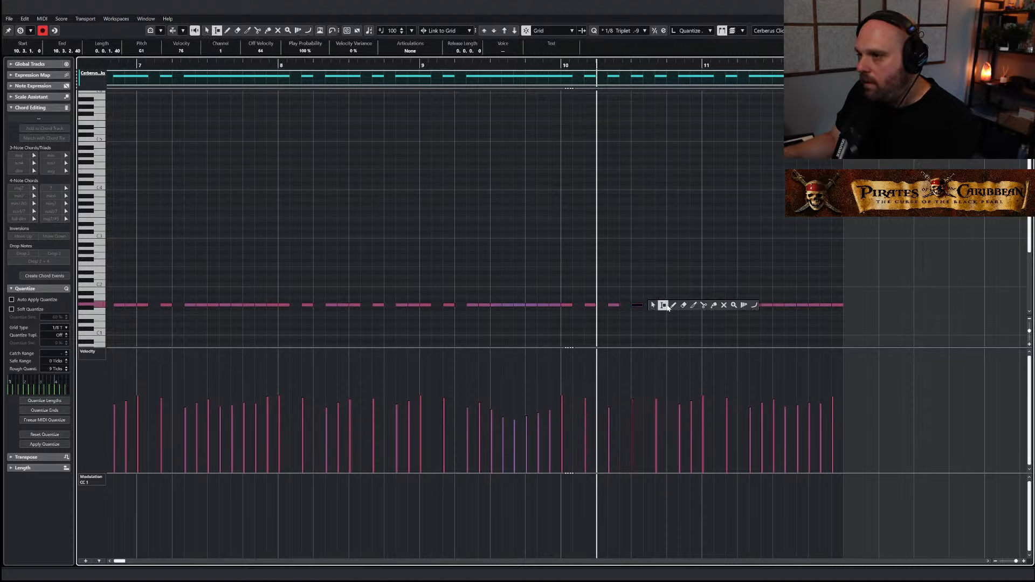
pyautogui.click(656, 302)
pyautogui.click(650, 306)
pyautogui.press('Right')
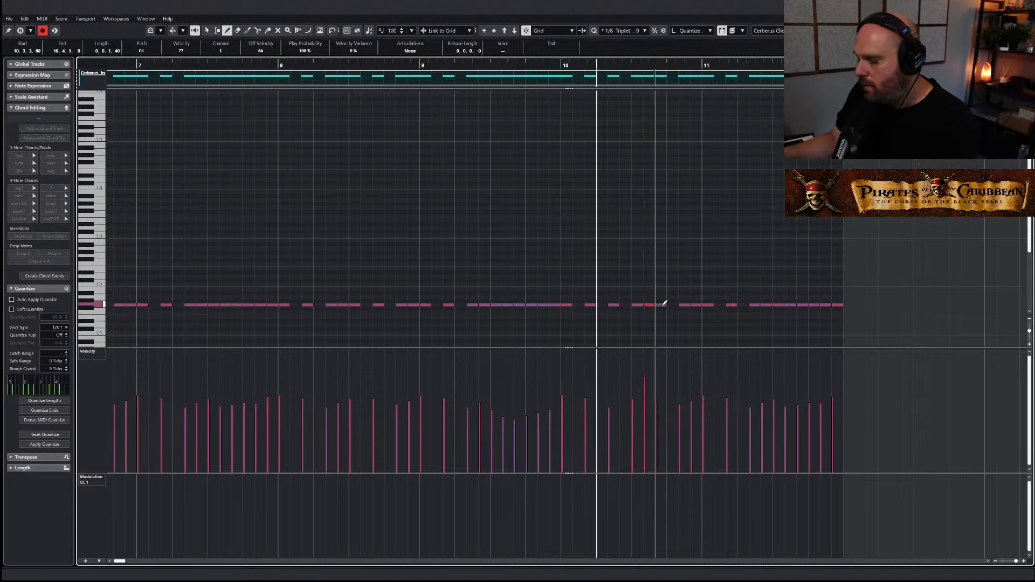
# Play from bar 10, add a G1 hit on beat 4, and soften the newly added hits
pyautogui.click(566, 65)
pyautogui.press('space')
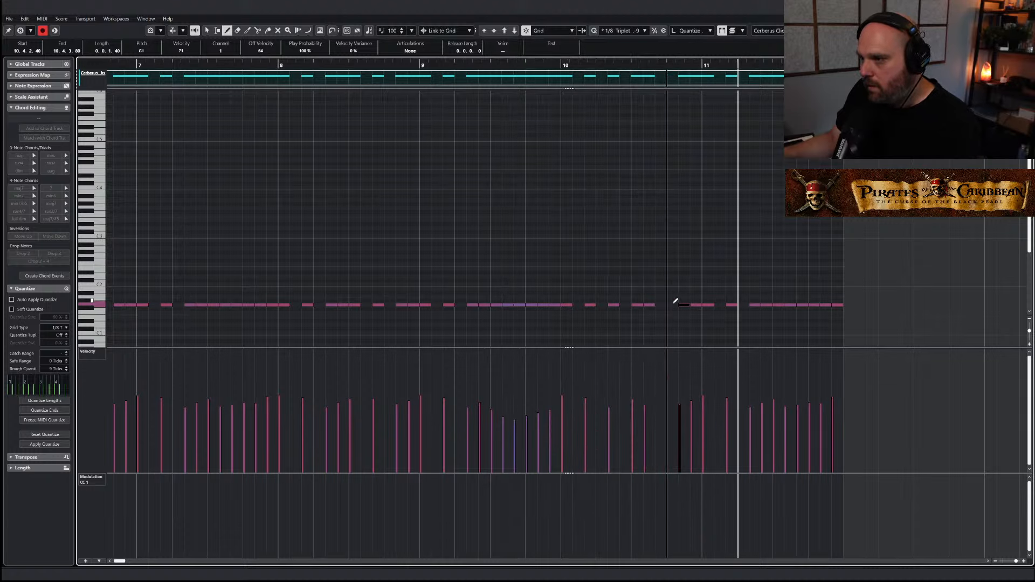
pyautogui.click(675, 302)
pyautogui.moveTo(668, 364); pyautogui.dragTo(679, 412)
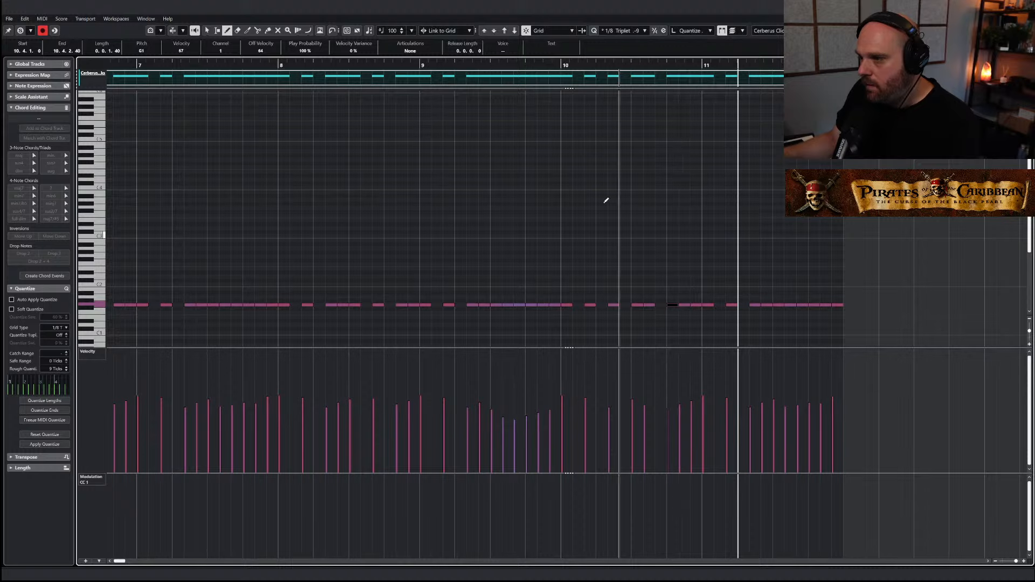
# Draw a rising velocity ramp over the closing click run in bar 11 and close the note editor
pyautogui.press('g')
pyautogui.press('g')
pyautogui.press('g')
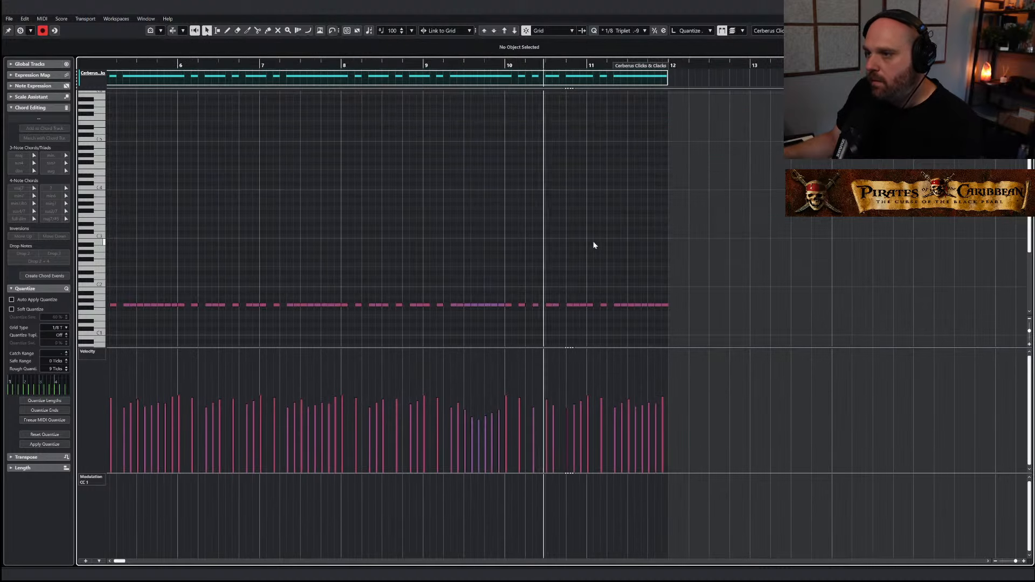
pyautogui.rightClick(591, 241)
pyautogui.click(591, 241)
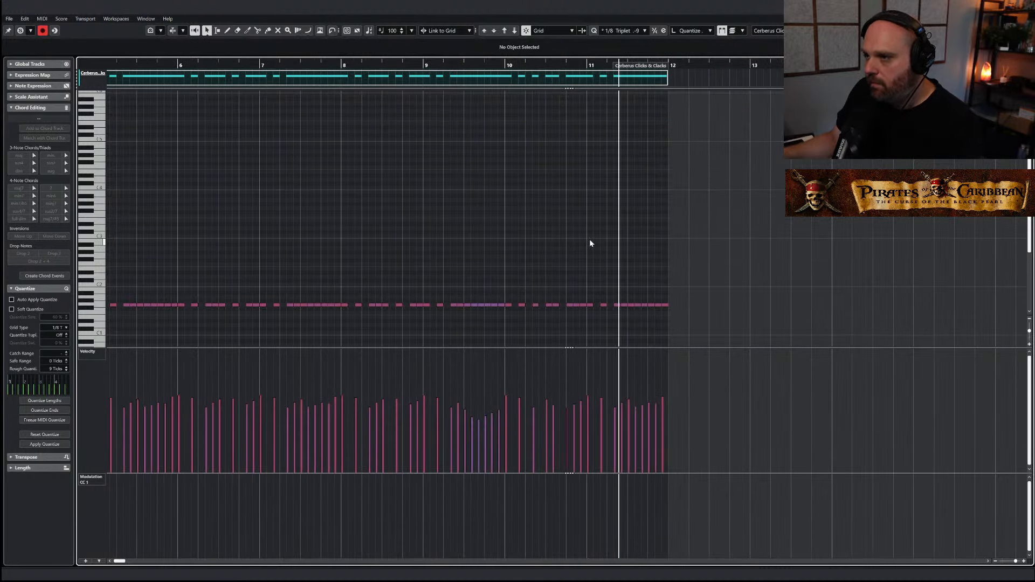
pyautogui.rightClick(627, 302)
pyautogui.click(646, 303)
pyautogui.moveTo(613, 409); pyautogui.dragTo(670, 393)
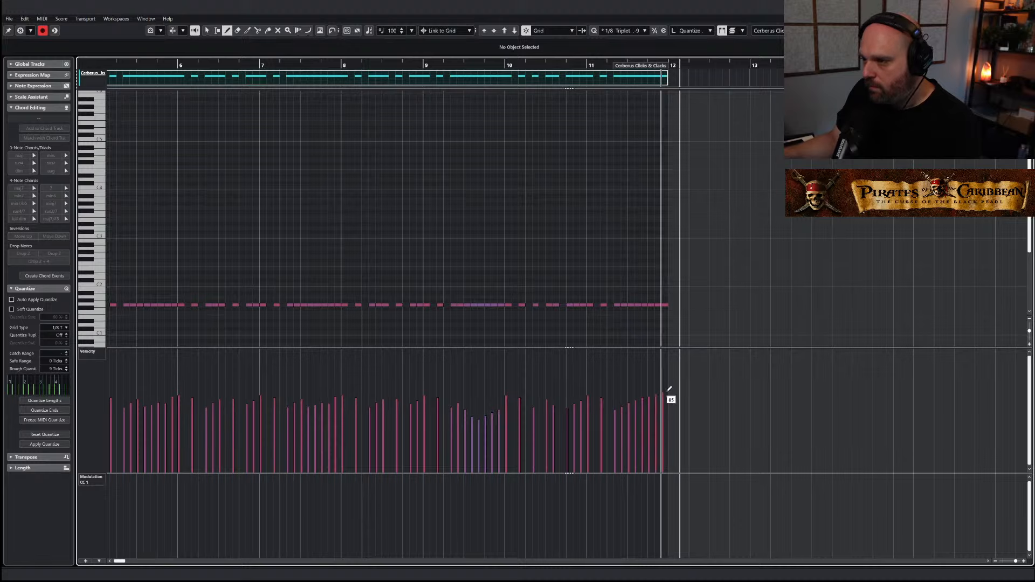
pyautogui.press('1')
pyautogui.press('Escape')
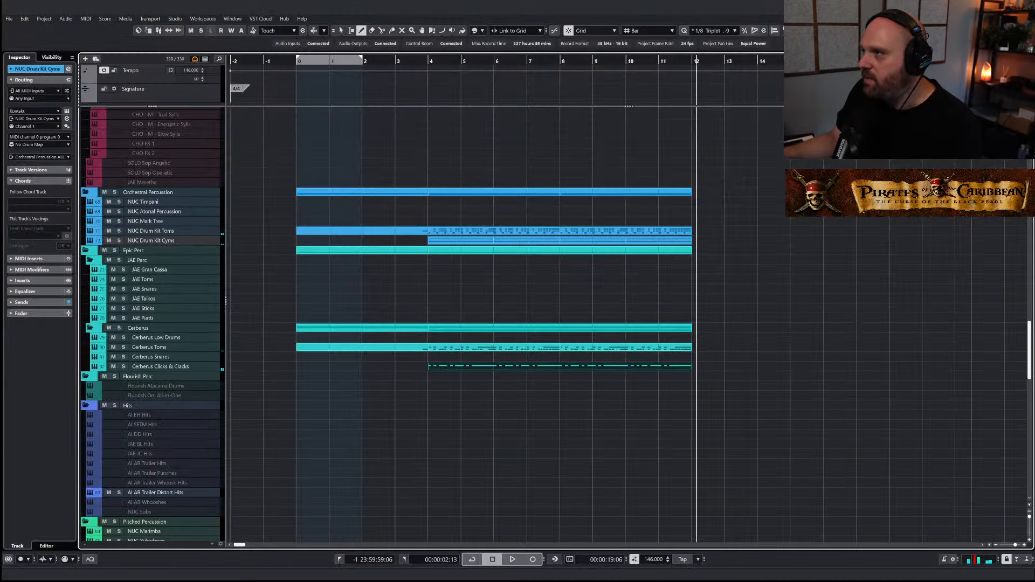
# Play the arrangement from the start and check the percussion channel levels in the mixer
pyautogui.hotkey('alt', 'F3')
pyautogui.press('space')
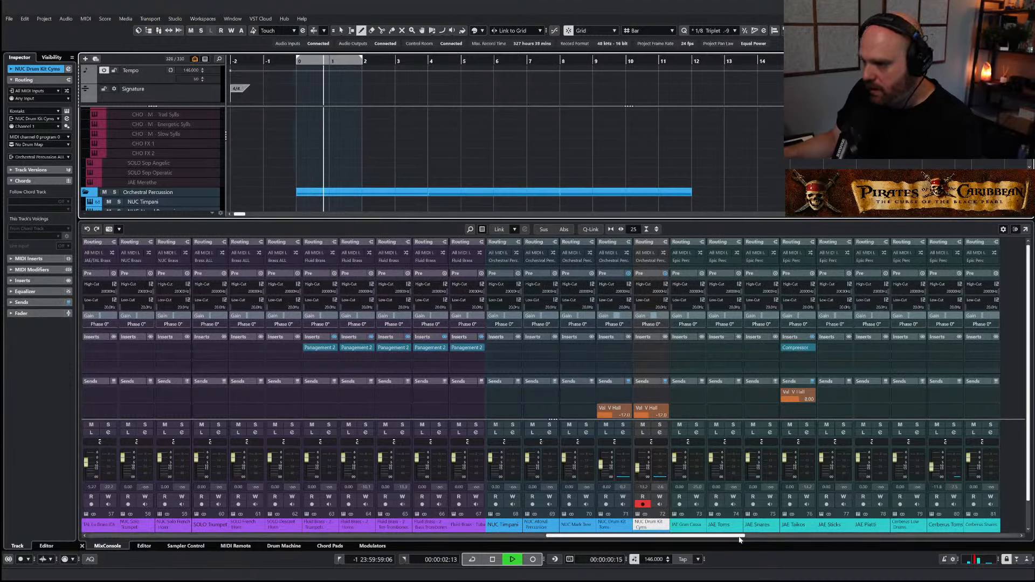
pyautogui.hscroll(4, 866, 468)
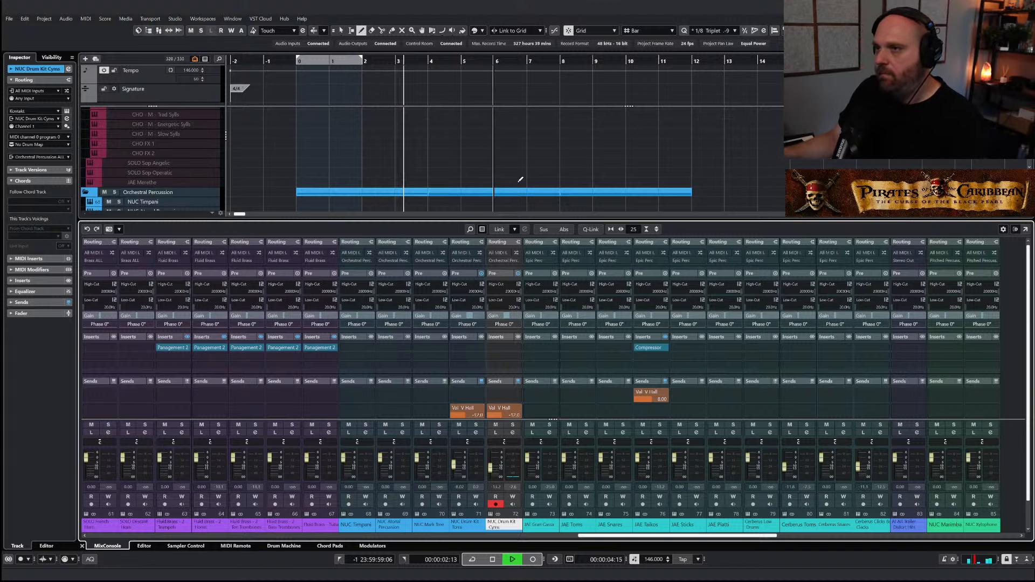
pyautogui.press('1')
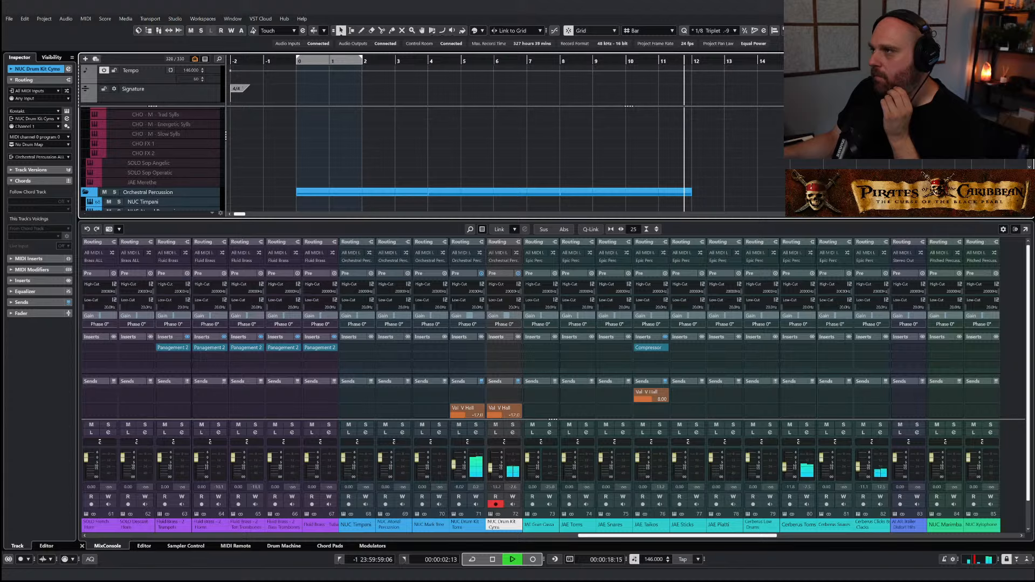
pyautogui.hotkey('alt', 'F3')
pyautogui.press('space')
# Duplicate all percussion parts between bars 4 and 12 so that they continue from bar 12 to bar 20
pyautogui.moveTo(816, 380); pyautogui.dragTo(454, 237)
pyautogui.hotkey('ctrl', 'd')
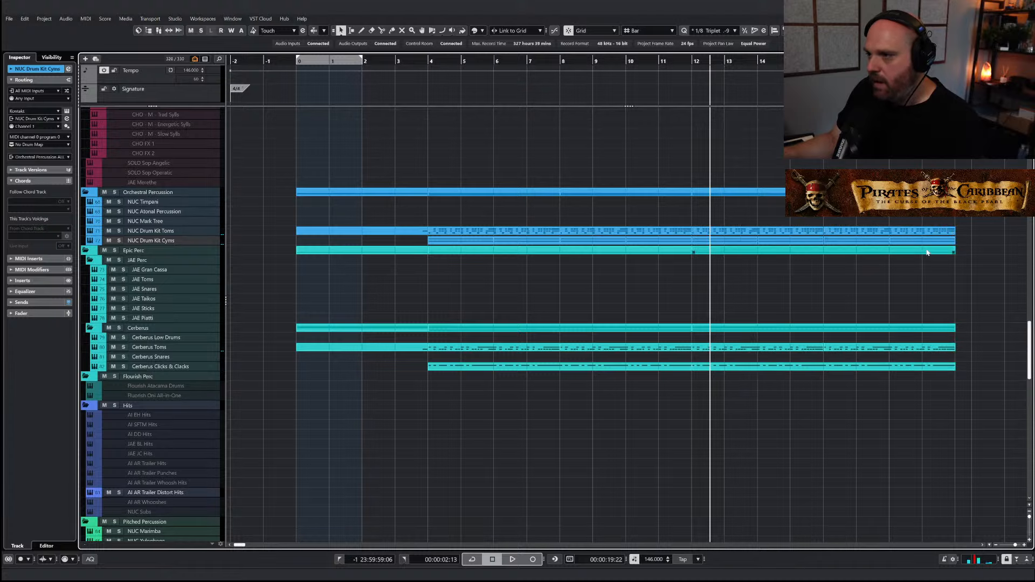
# Glue the duplicated NUC Drum Kit Toms parts between bars 12 and 20 and adjust the velocities of all their notes together
pyautogui.doubleClick(721, 234)
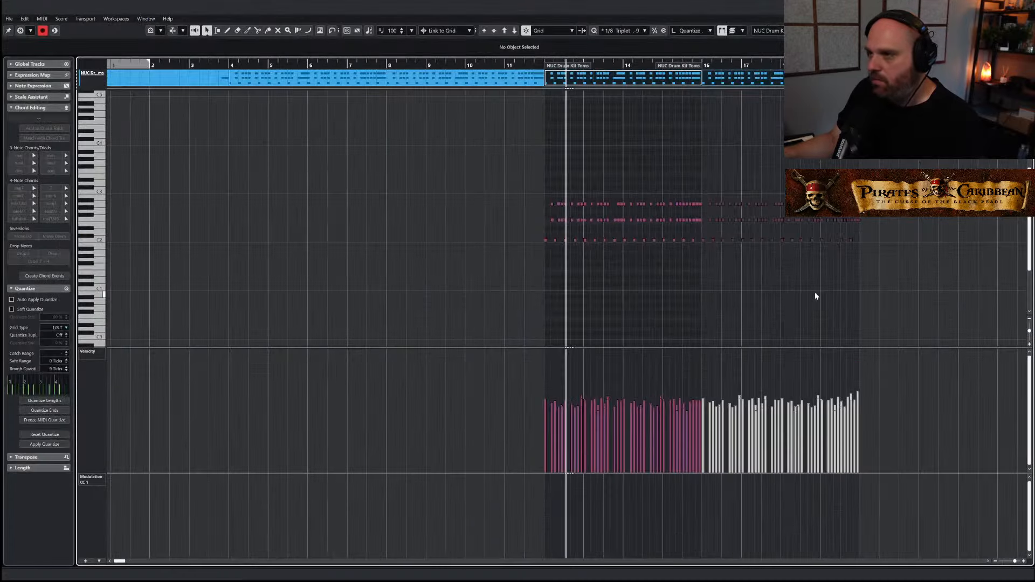
pyautogui.moveTo(876, 285); pyautogui.dragTo(471, 181)
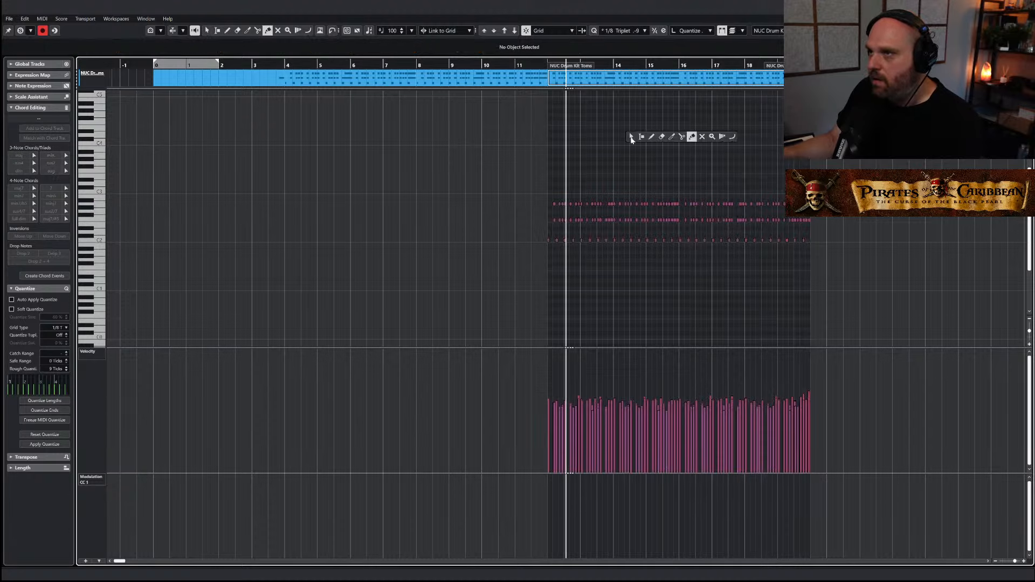
pyautogui.press('1')
pyautogui.moveTo(885, 265); pyautogui.dragTo(437, 145)
pyautogui.moveTo(678, 350); pyautogui.dragTo(679, 344)
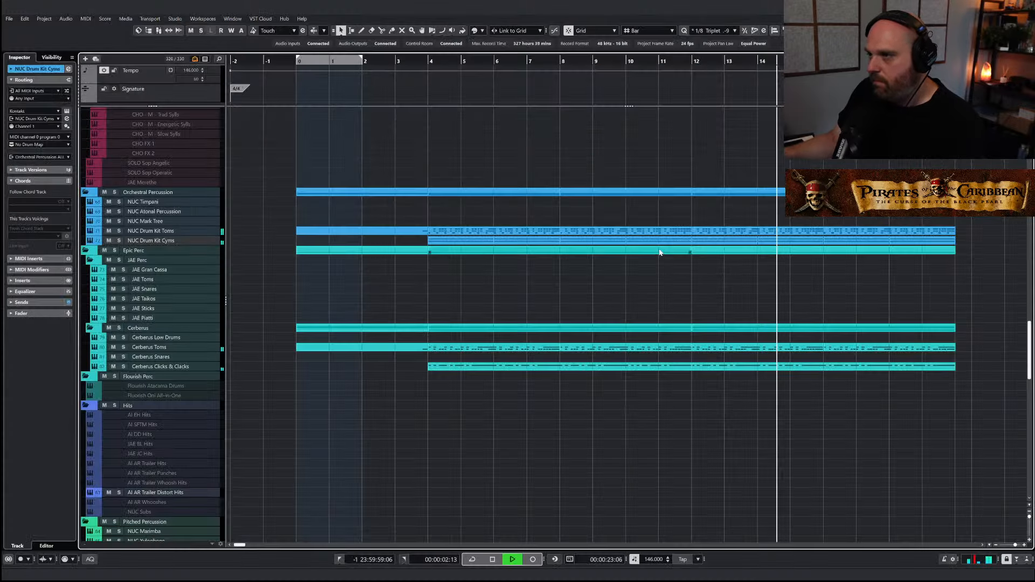
# Glue the duplicated Cerberus Toms parts between bars 12 and 20 into one part
pyautogui.press('Return')
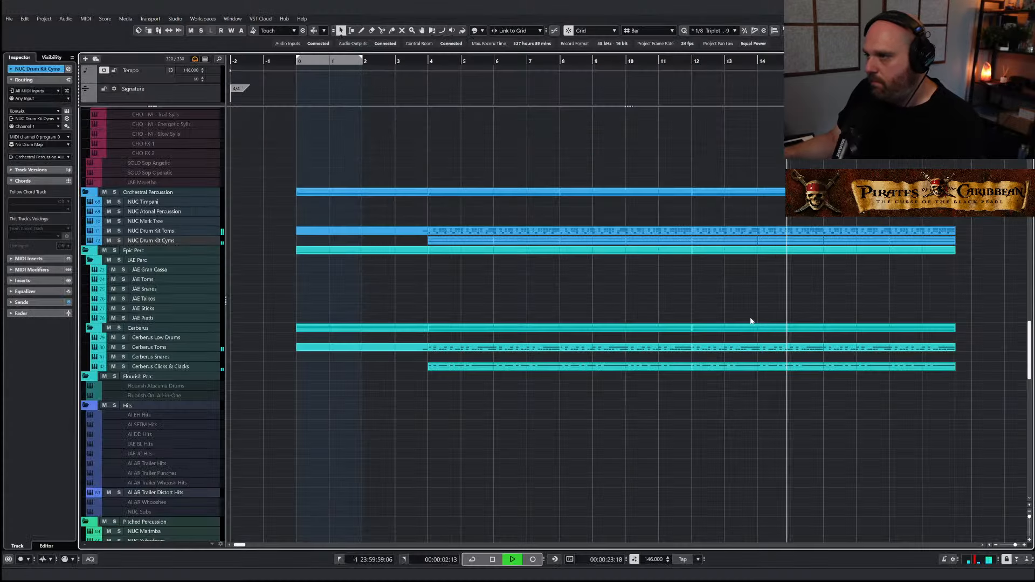
pyautogui.click(817, 348)
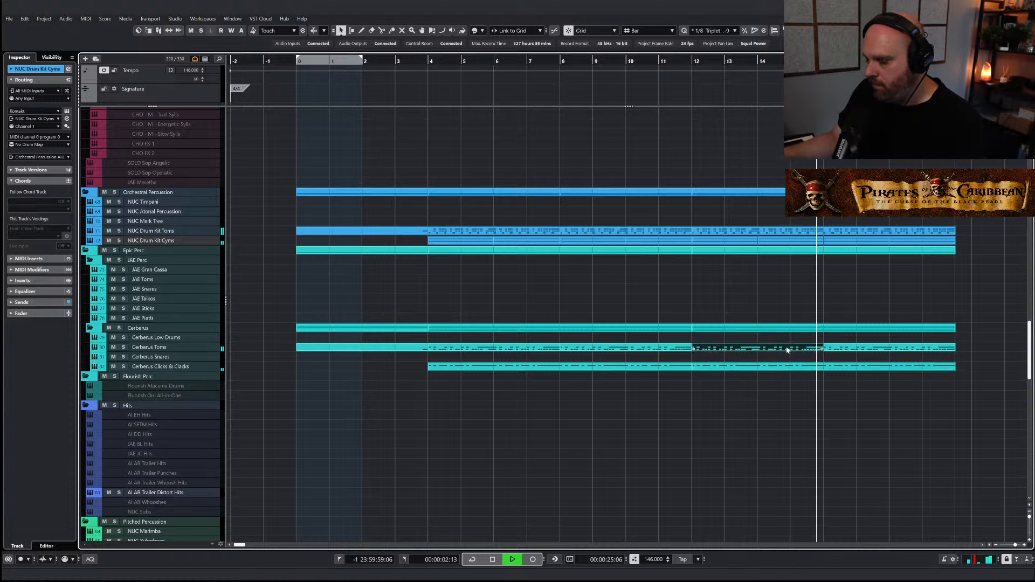
pyautogui.rightClick(825, 349)
pyautogui.click(825, 349)
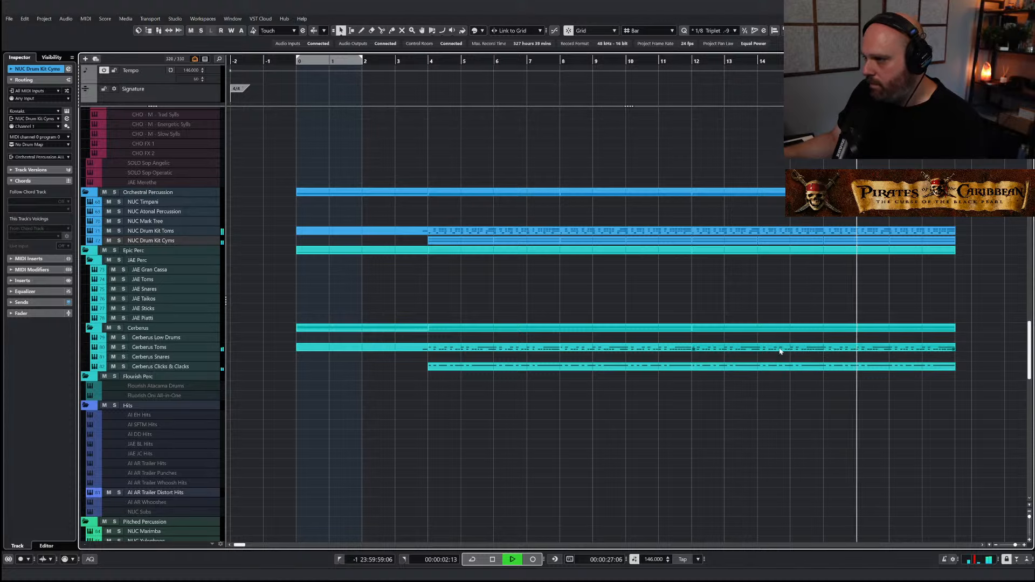
# Adjust the velocities of all notes in the glued Cerberus Toms part together and play from just before bar 12
pyautogui.click(779, 351)
pyautogui.press('Return')
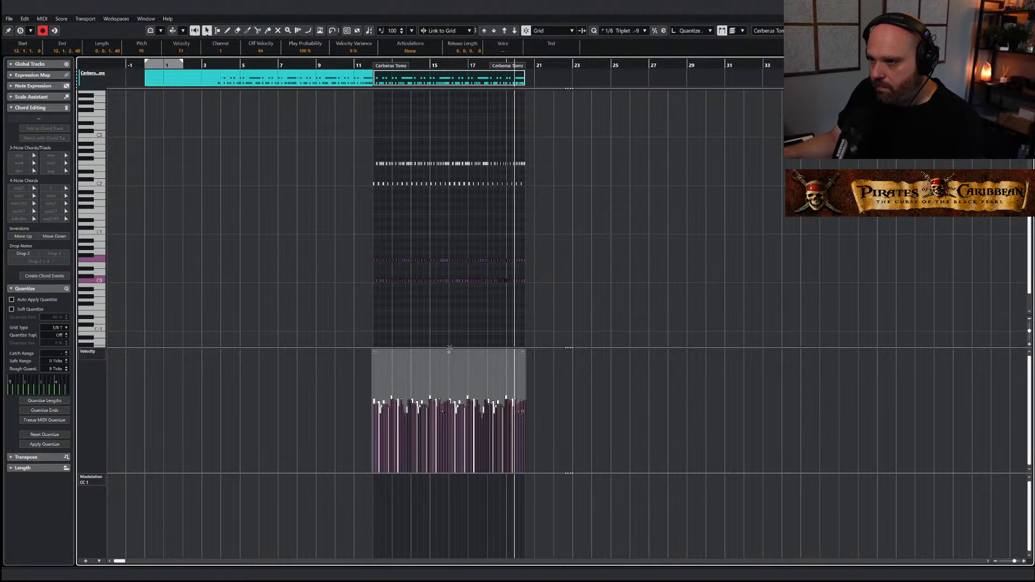
pyautogui.press('space')
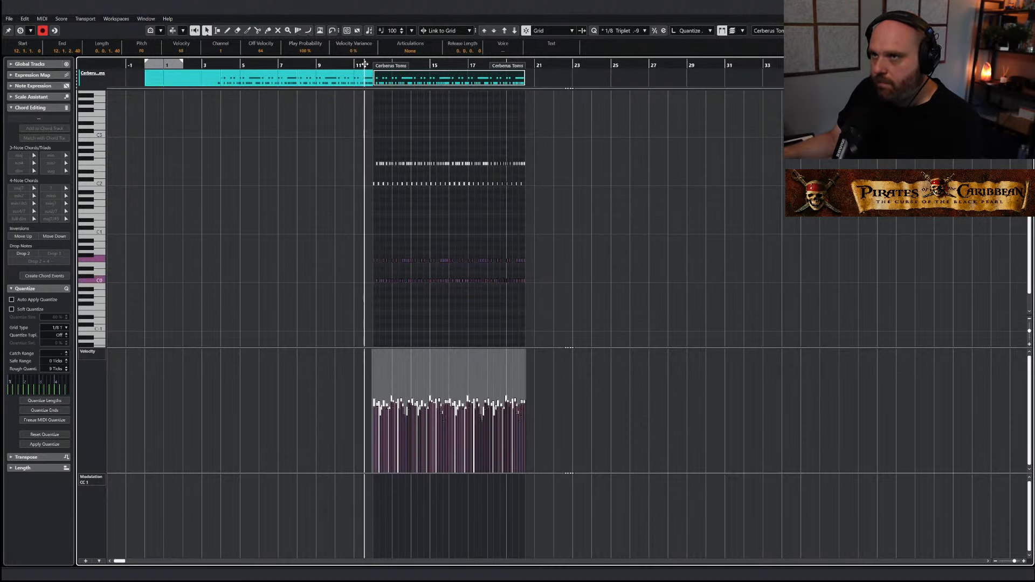
pyautogui.press('space')
pyautogui.press('Return')
# Listen through to bar 20, reviewing the lower tracks and the mixer level of the Photosynthesis 1 track
pyautogui.press('g')
pyautogui.press('g')
pyautogui.press('g')
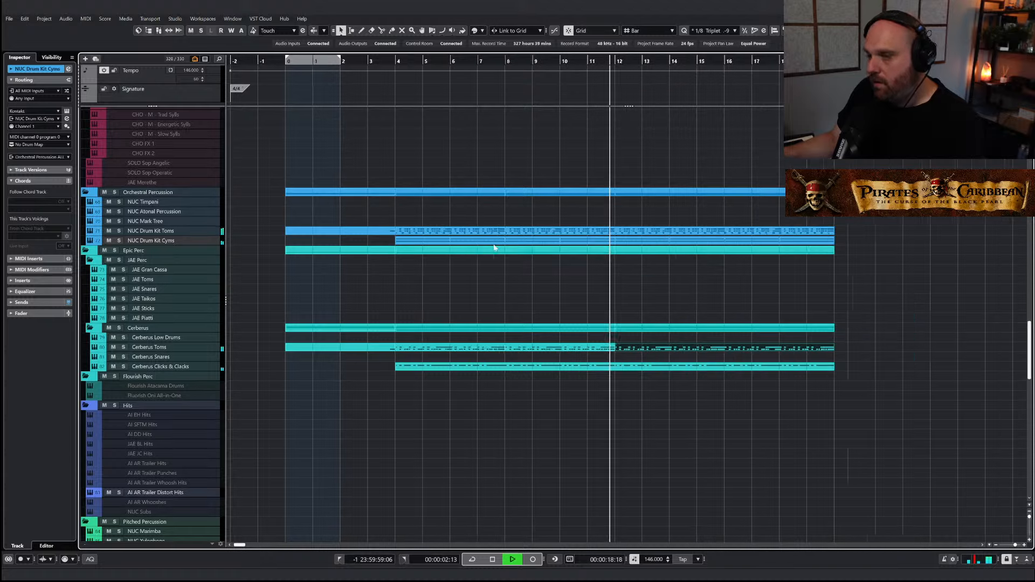
pyautogui.press('g')
pyautogui.scroll(-10, 421, 291)
pyautogui.scroll(8, 363, 332)
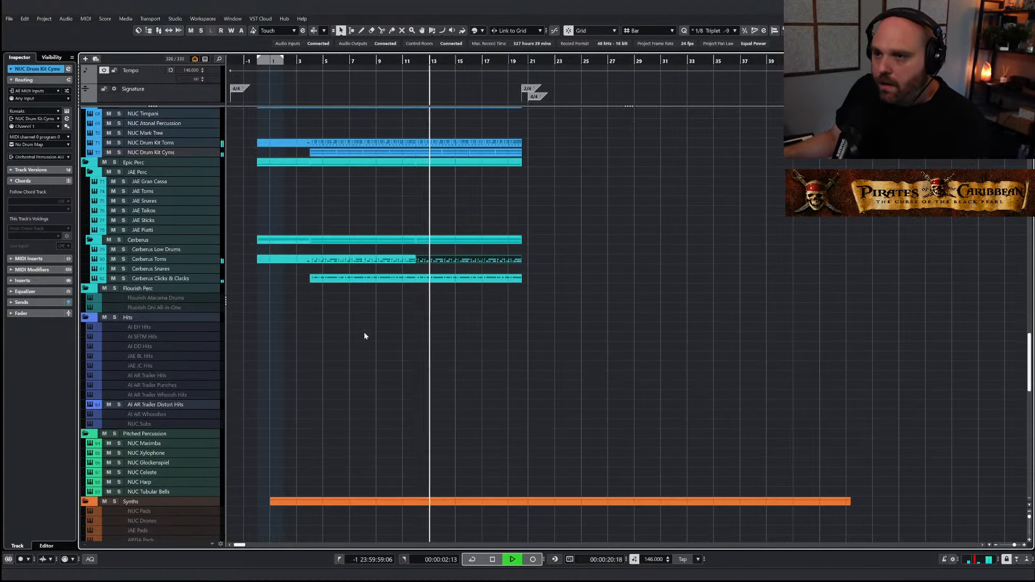
pyautogui.scroll(-4, 358, 335)
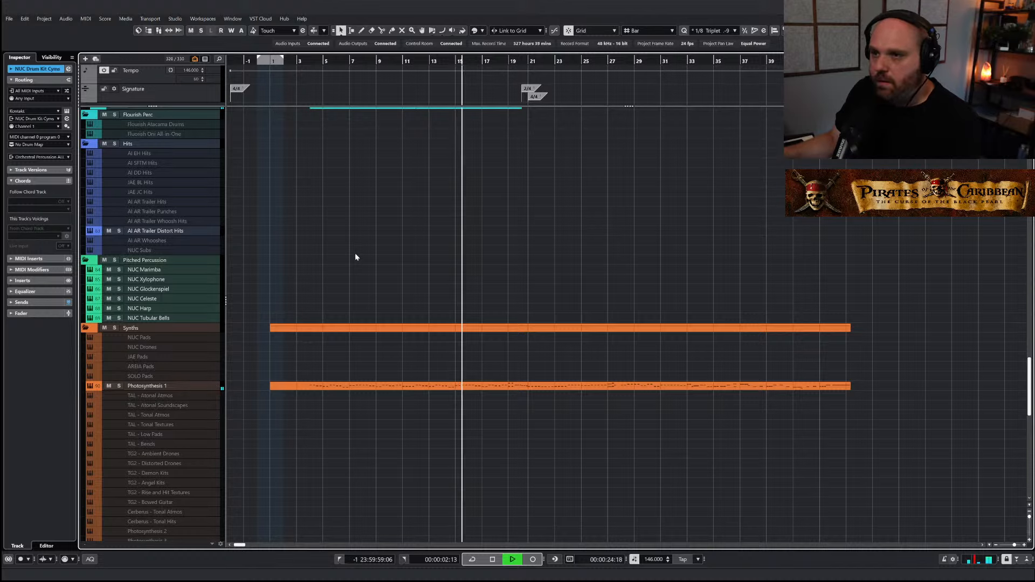
pyautogui.click(144, 387)
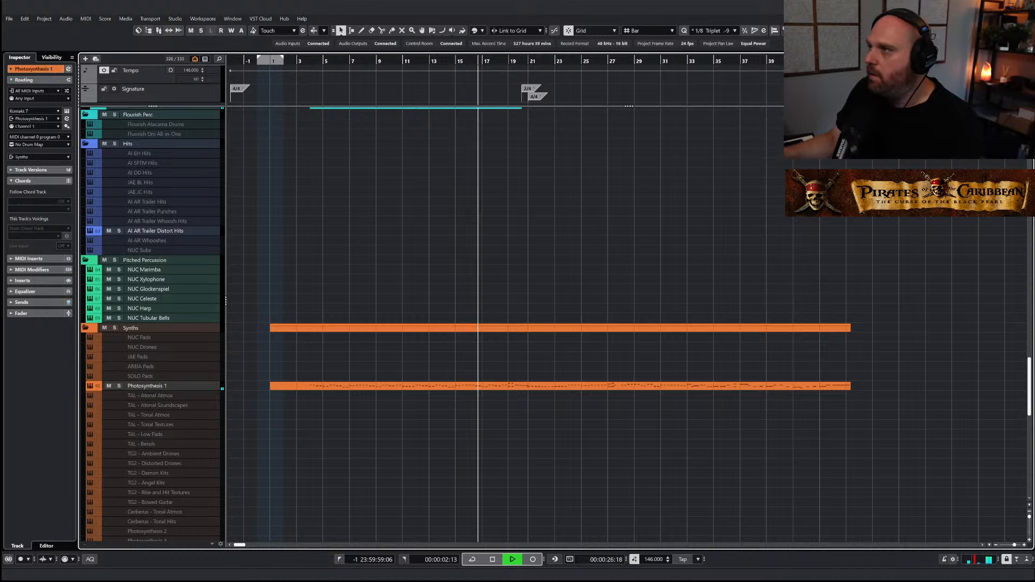
pyautogui.hotkey('alt', 'F3')
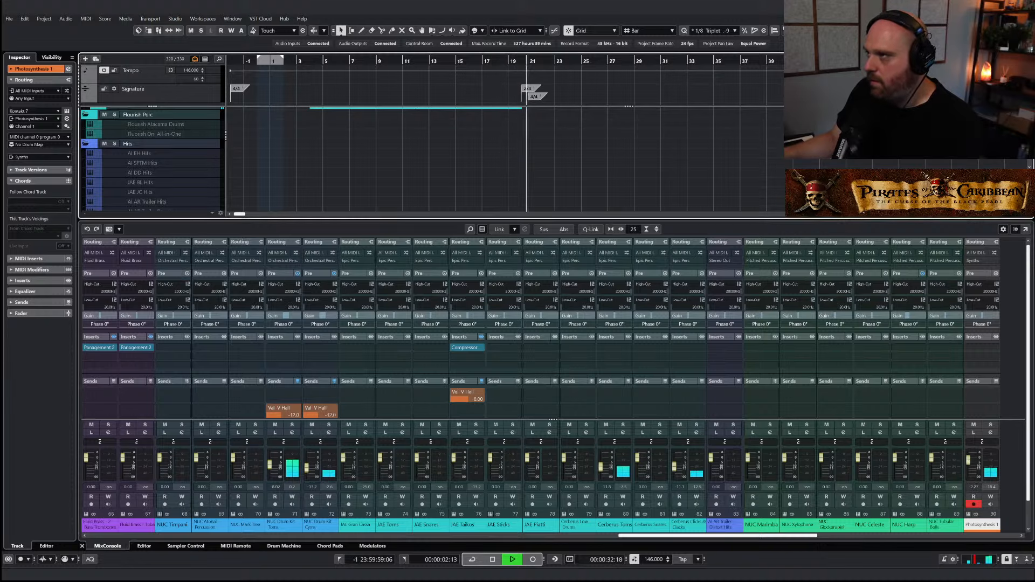
pyautogui.hotkey('alt', 'F3')
pyautogui.press('space')
# Draw a part from bar 1 to bar 13 on the AI AR Trailer Distort Hits track and open it for note editing
pyautogui.scroll(5, 380, 269)
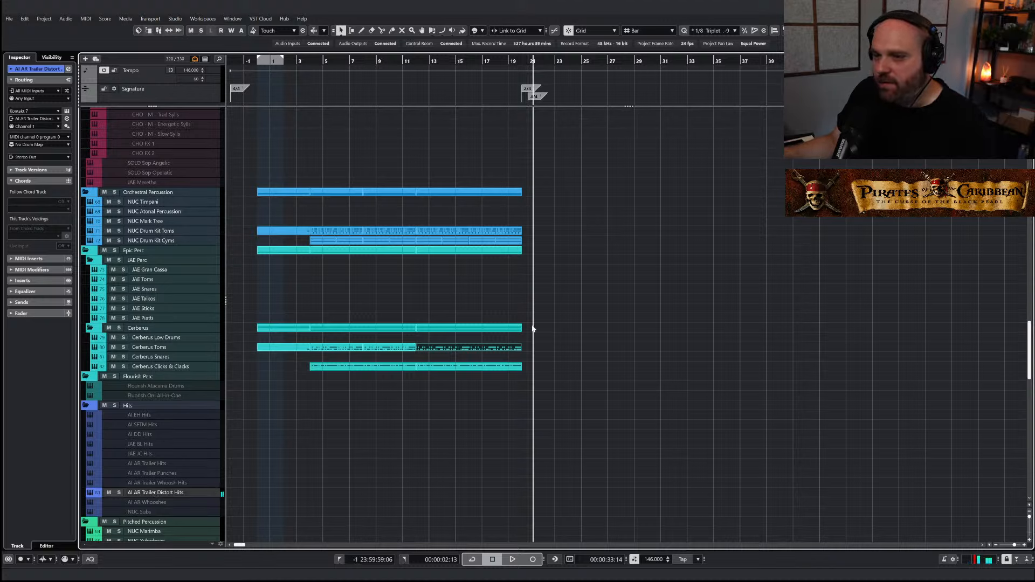
pyautogui.hotkey('alt', 'F3')
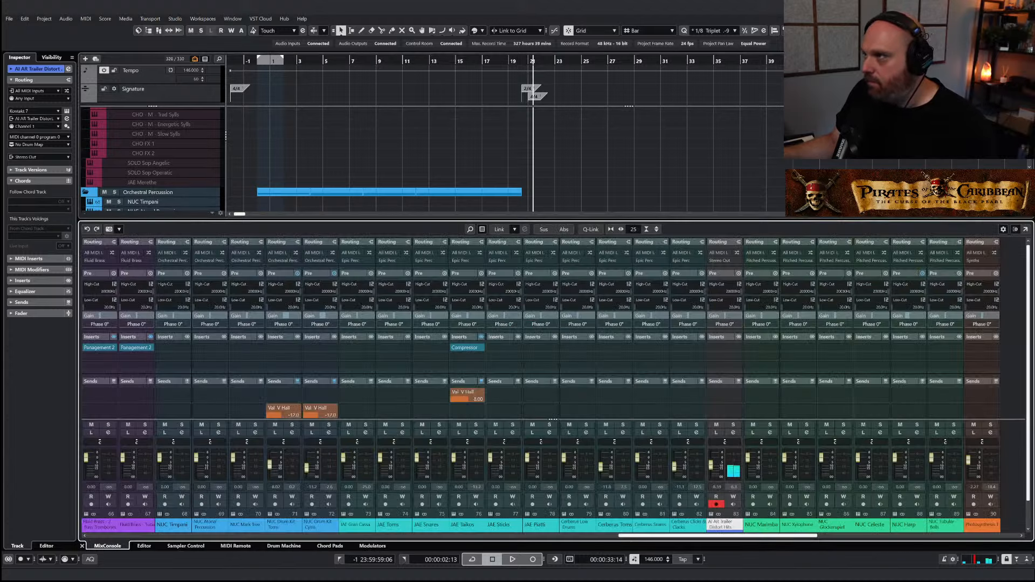
pyautogui.hotkey('alt', 'F3')
pyautogui.press('8')
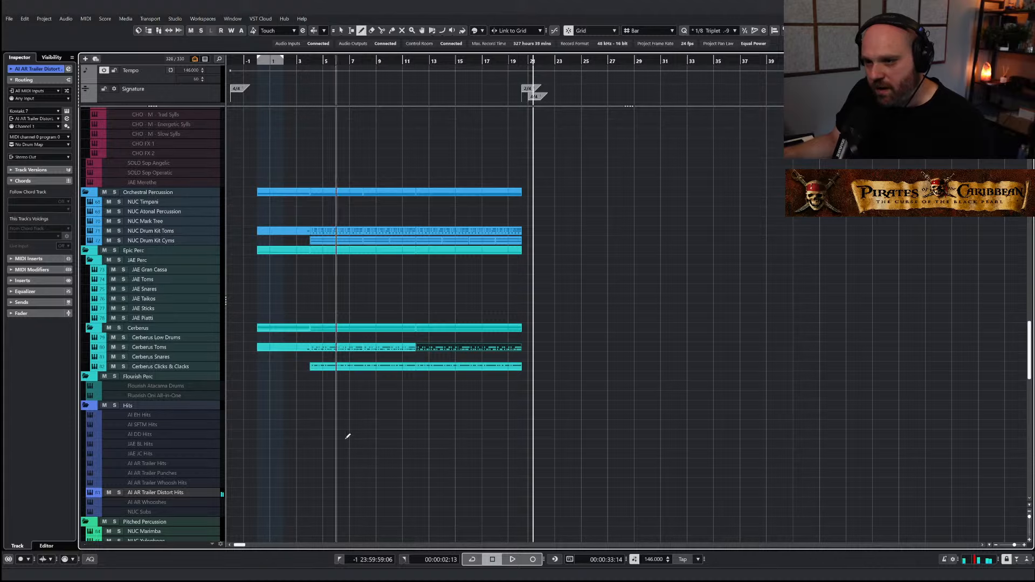
pyautogui.moveTo(272, 492); pyautogui.dragTo(426, 493)
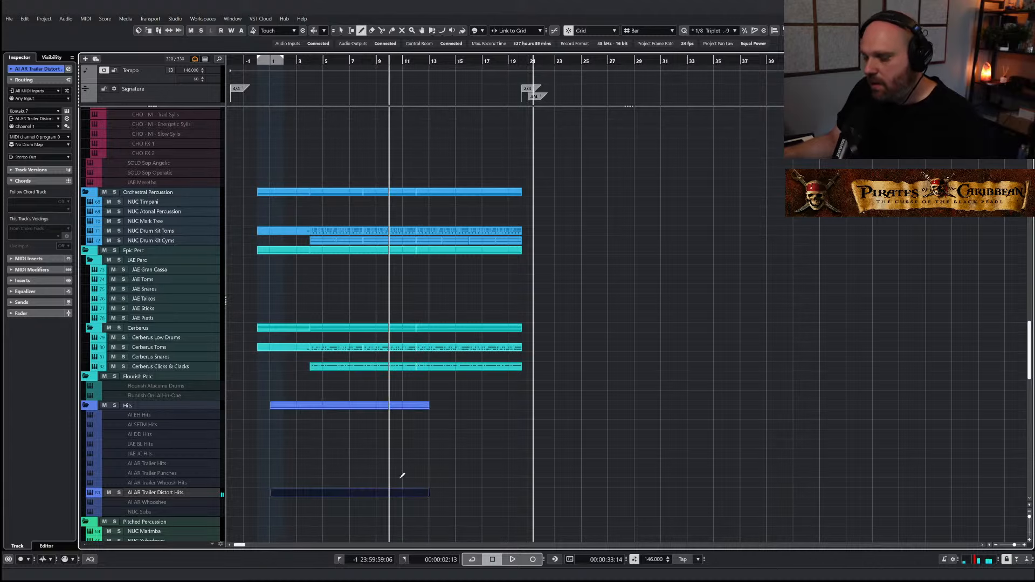
pyautogui.doubleClick(399, 491)
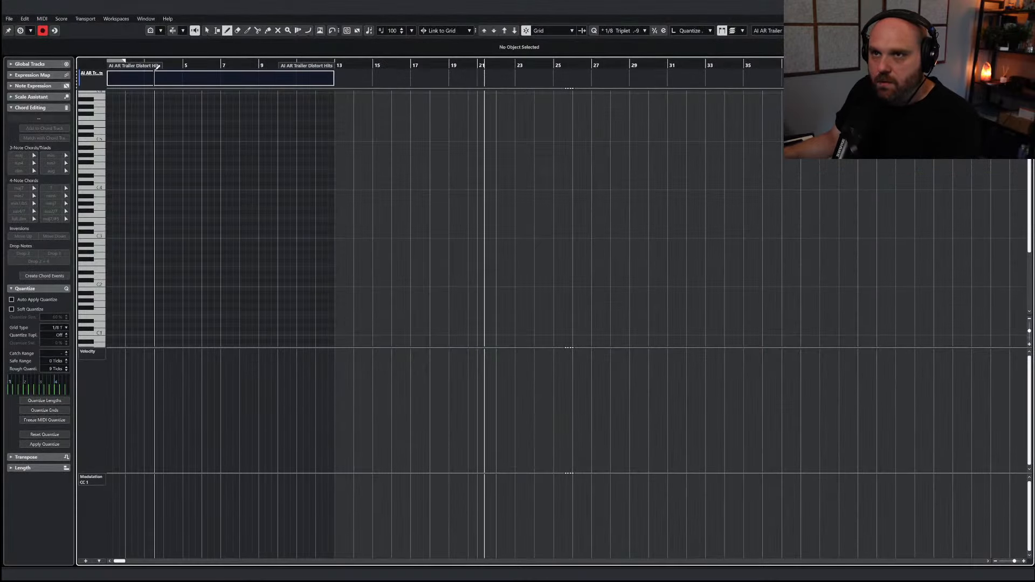
# Draw a C1 note about one bar long at bar 4 and duplicate it through bar 7
pyautogui.click(107, 66)
pyautogui.moveTo(107, 66); pyautogui.dragTo(316, 183)
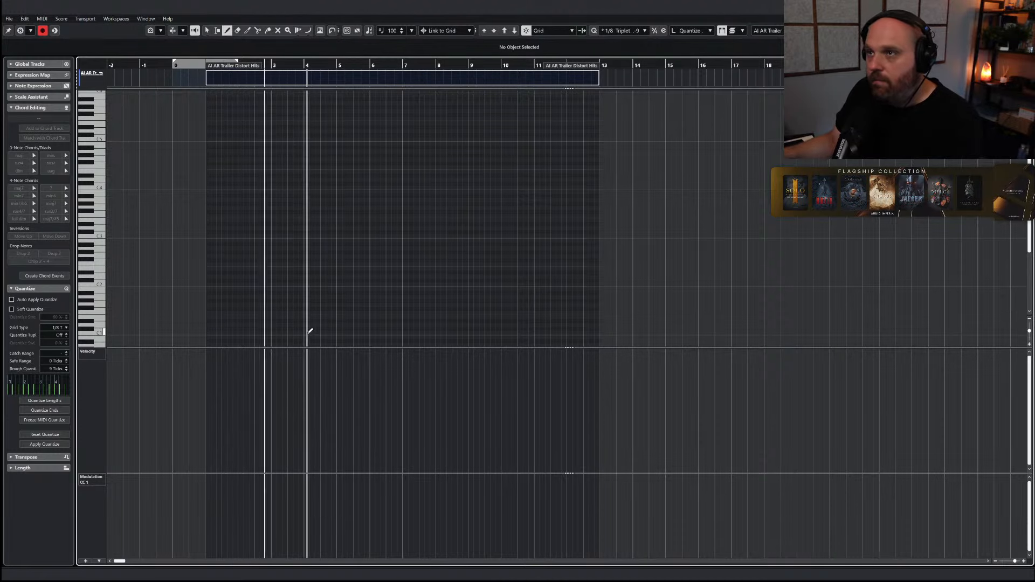
pyautogui.moveTo(306, 333); pyautogui.dragTo(335, 332)
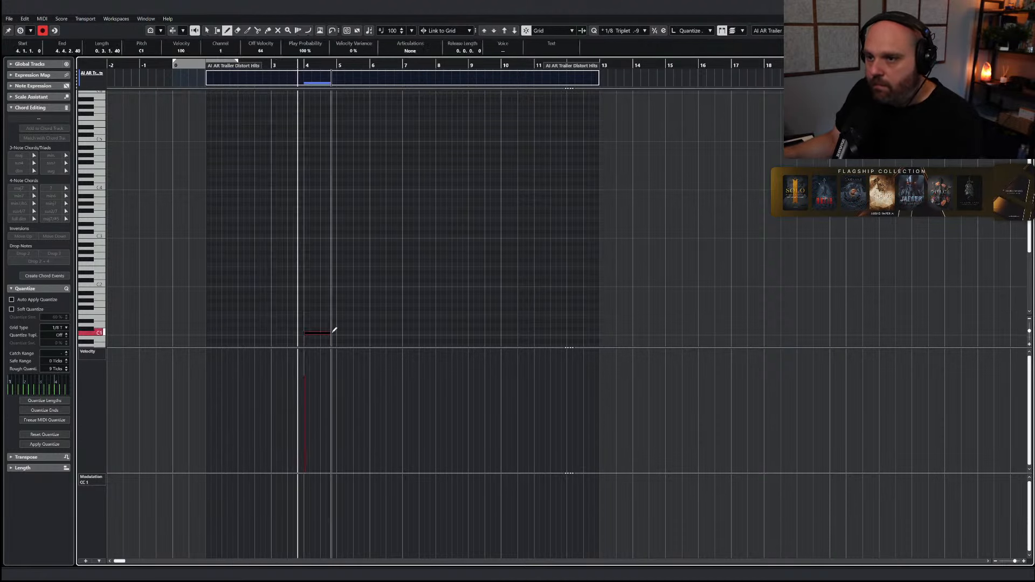
pyautogui.hotkey('ctrl', 'd')
pyautogui.hotkey('ctrl', 'd')
pyautogui.hotkey('ctrl', 'd')
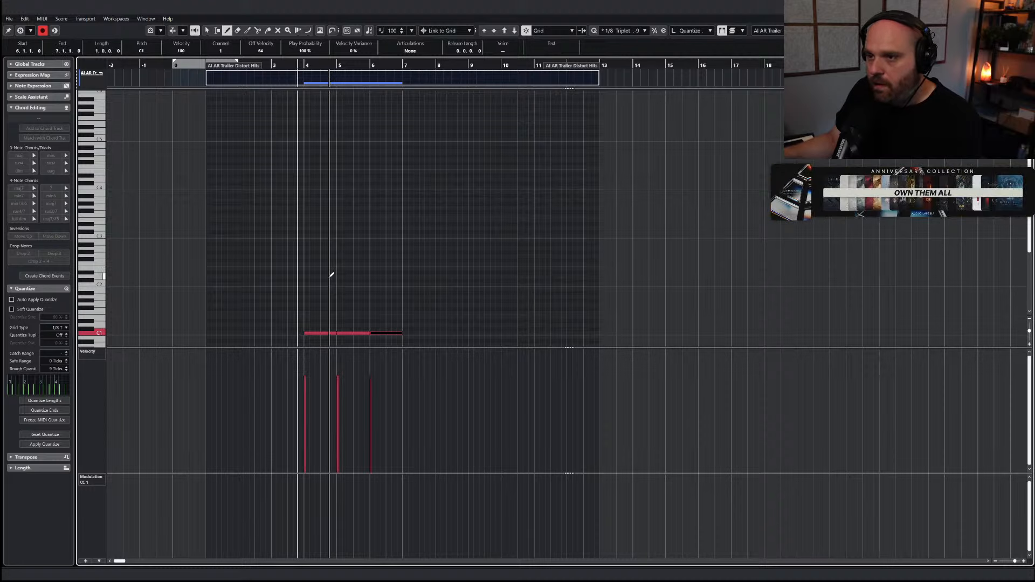
pyautogui.rightClick(329, 276)
pyautogui.click(332, 277)
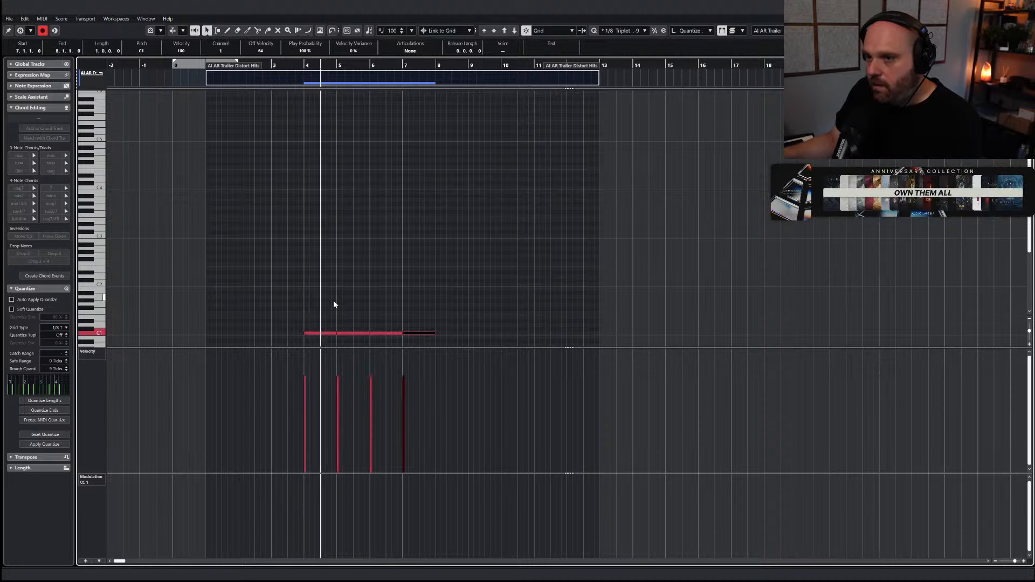
# Divide the C1 notes in bars 4 to 7 into half-bar hits
pyautogui.press('h')
pyautogui.moveTo(411, 310); pyautogui.dragTo(557, 343)
pyautogui.moveTo(438, 333)
pyautogui.mouseDown()
pyautogui.moveTo(410, 336)
pyautogui.moveTo(424, 332)
pyautogui.mouseUp()
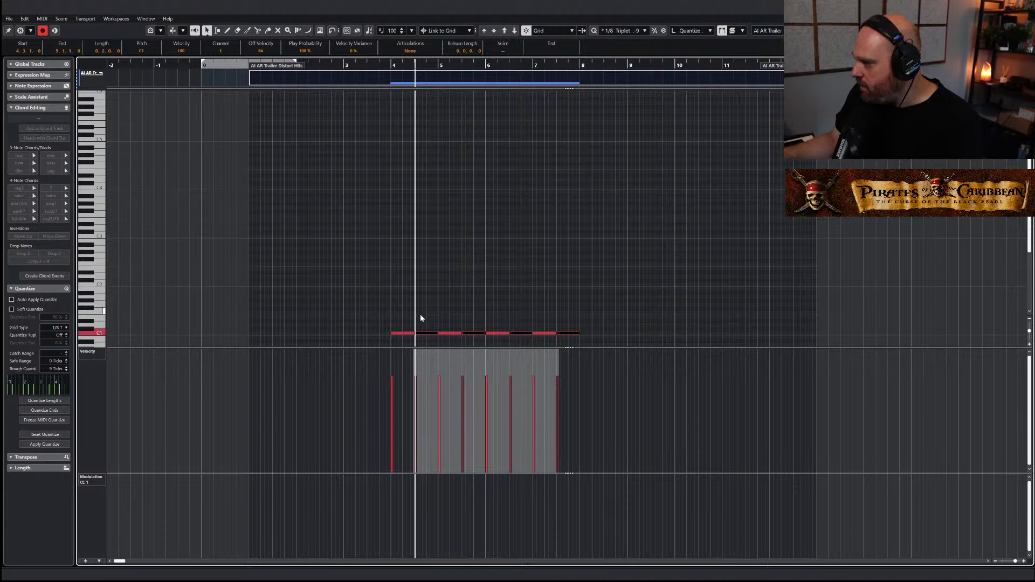
pyautogui.rightClick(404, 300)
pyautogui.click(404, 301)
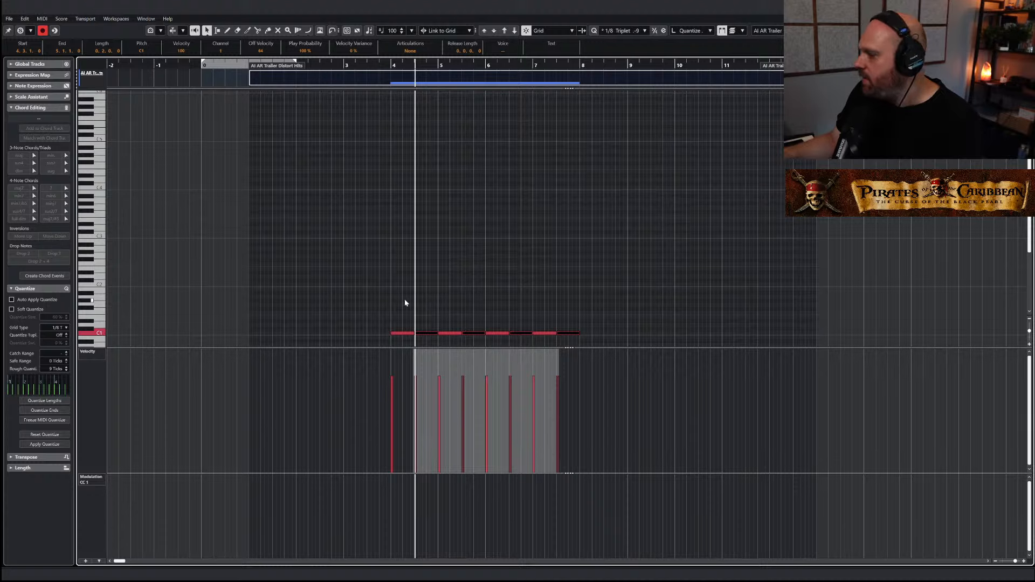
pyautogui.click(405, 302)
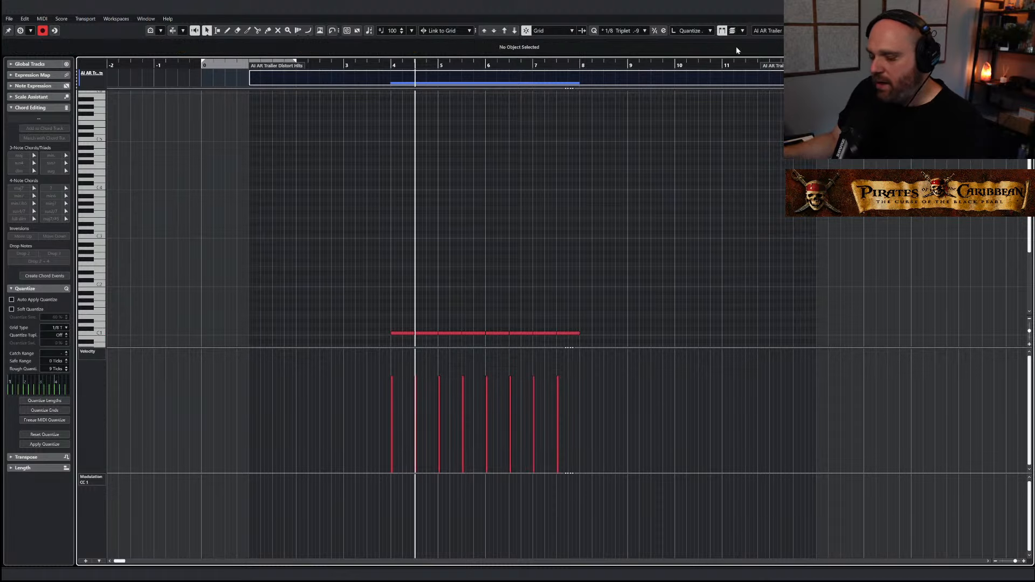
# Close the note editor and select the group channels from JAE/TAL Brass to Vocals ALL in the mixer with Q-Link on
pyautogui.press('Escape')
pyautogui.hotkey('alt', 'F3')
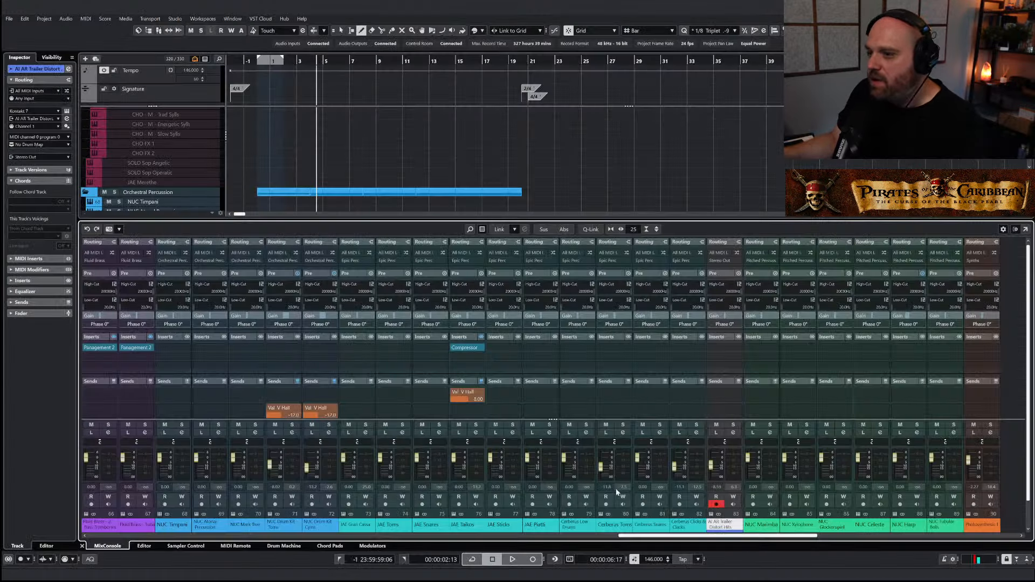
pyautogui.moveTo(716, 538); pyautogui.dragTo(789, 536)
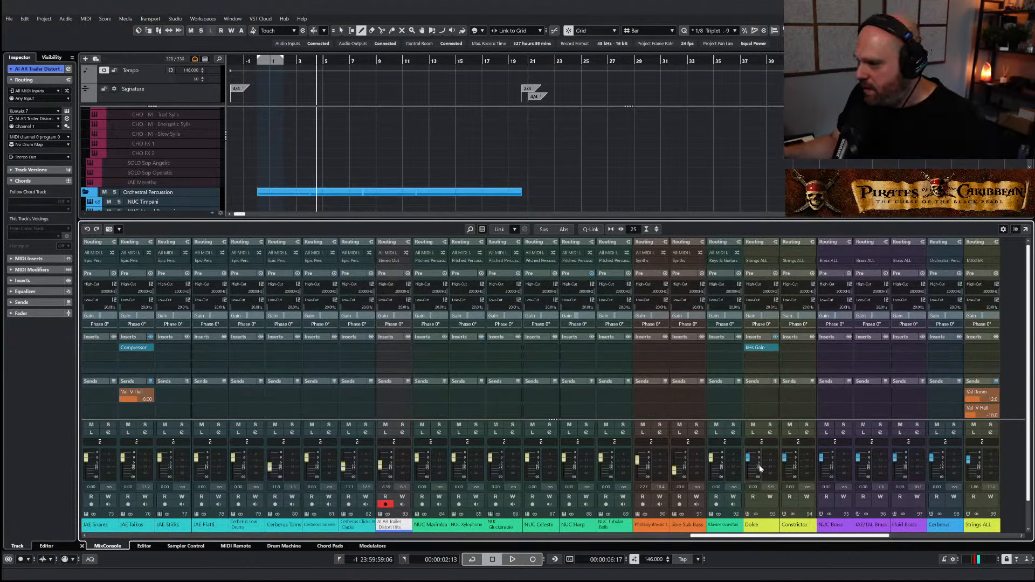
pyautogui.click(892, 535)
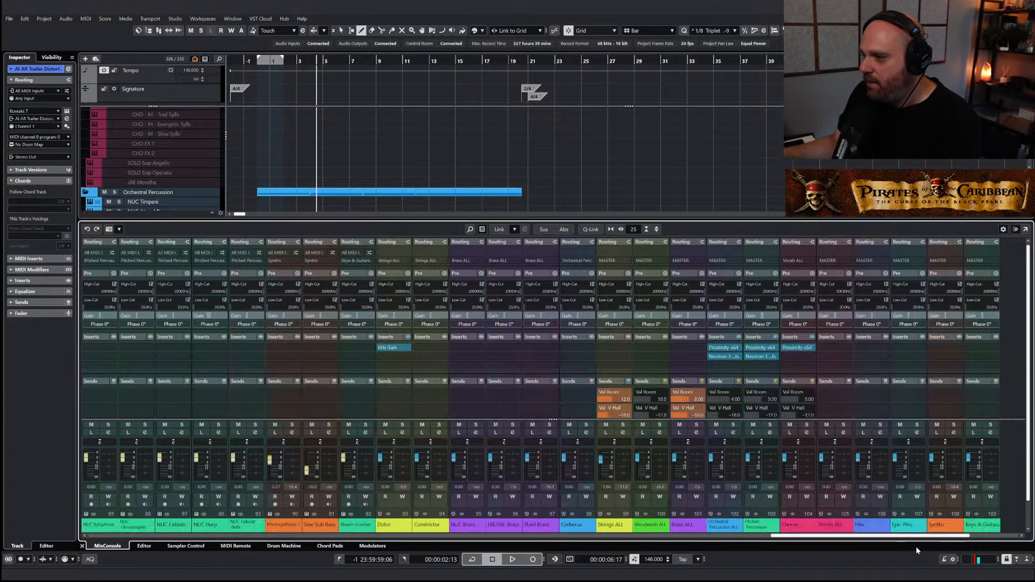
pyautogui.hscroll(-3, 919, 552)
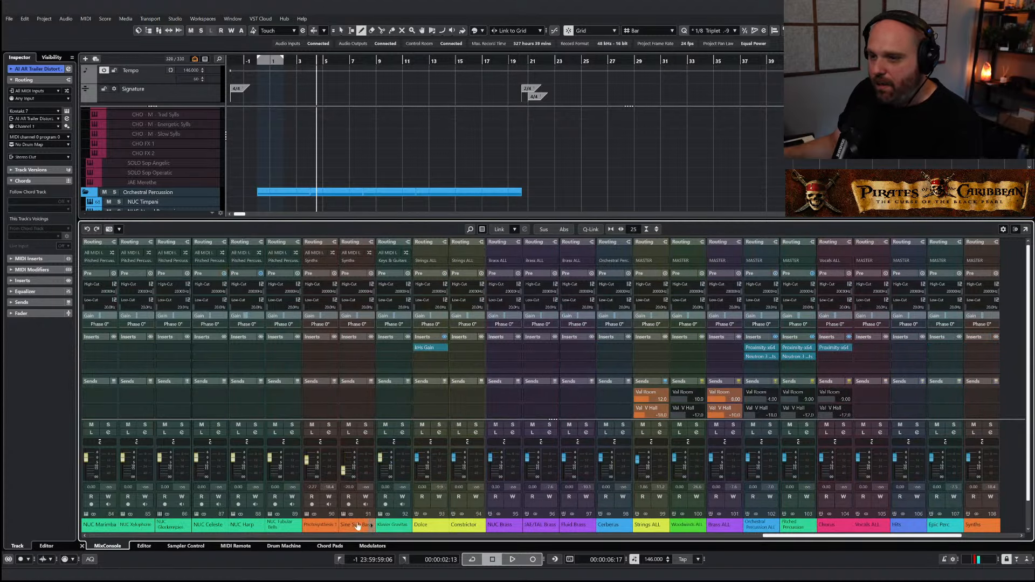
pyautogui.click(495, 525)
pyautogui.click(542, 525)
pyautogui.keyDown('shift'); pyautogui.click(869, 526); pyautogui.keyUp('shift')
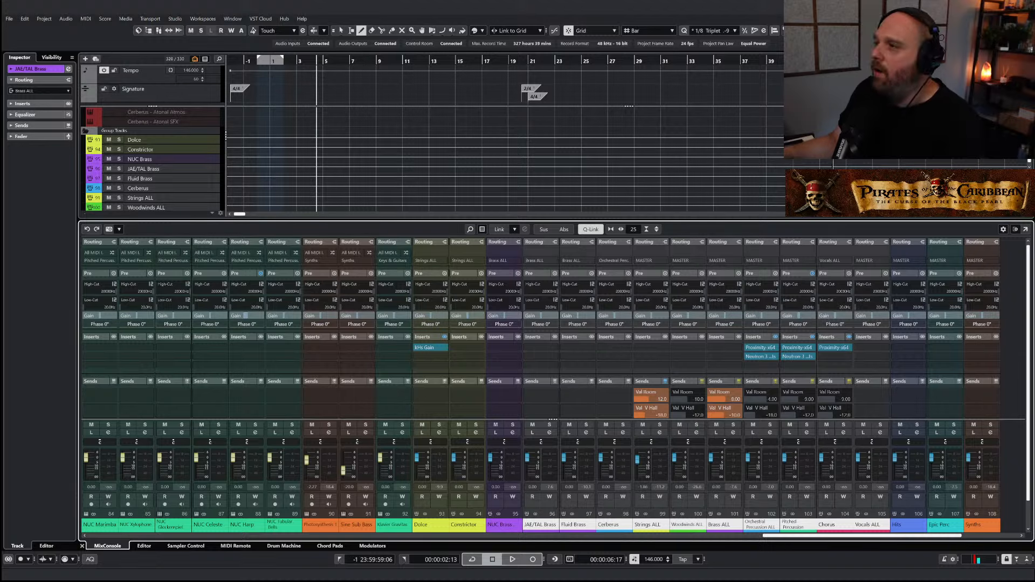
pyautogui.hotkey('ctrl', 'alt', 'e')
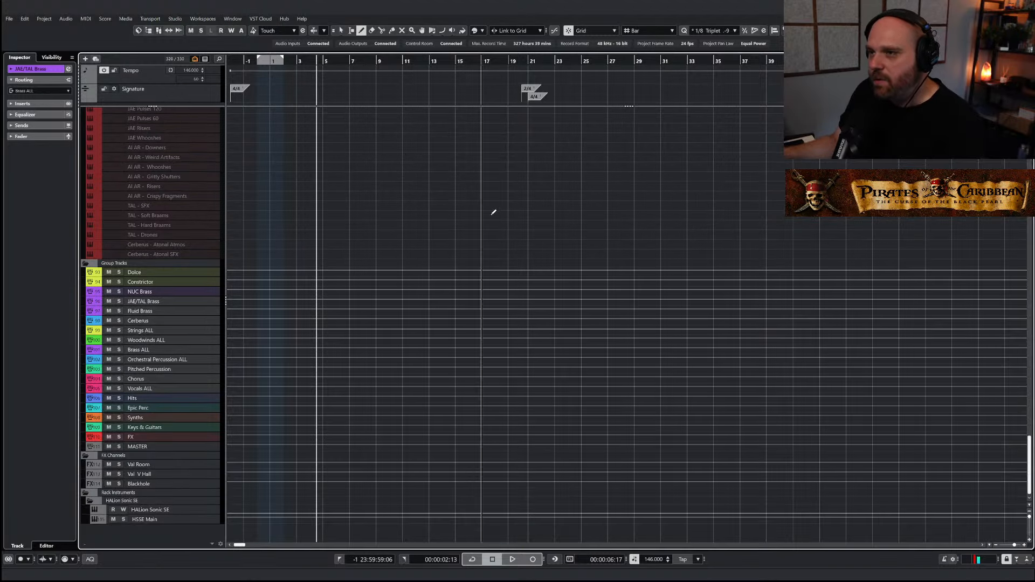
# Play the arrangement from just before bar 4 and check the track and group levels in the mixer
pyautogui.scroll(10, 486, 221)
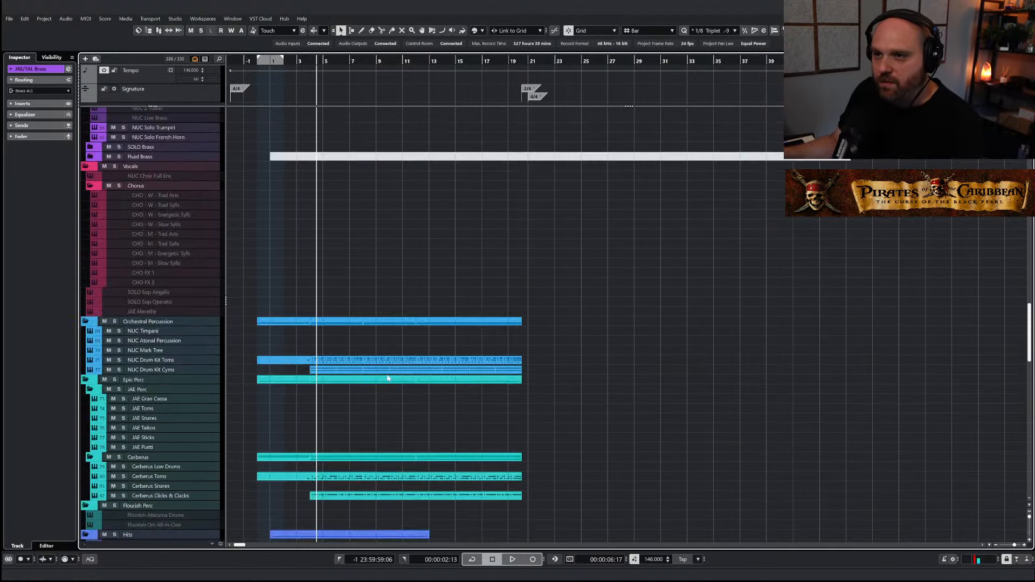
pyautogui.scroll(10, 388, 380)
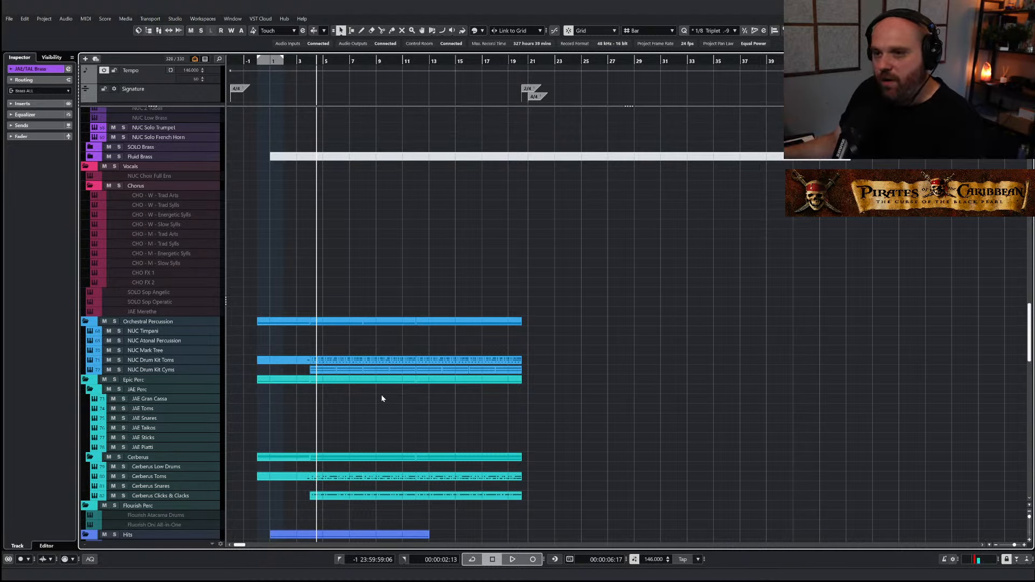
pyautogui.press('h')
pyautogui.press('h')
pyautogui.press('h')
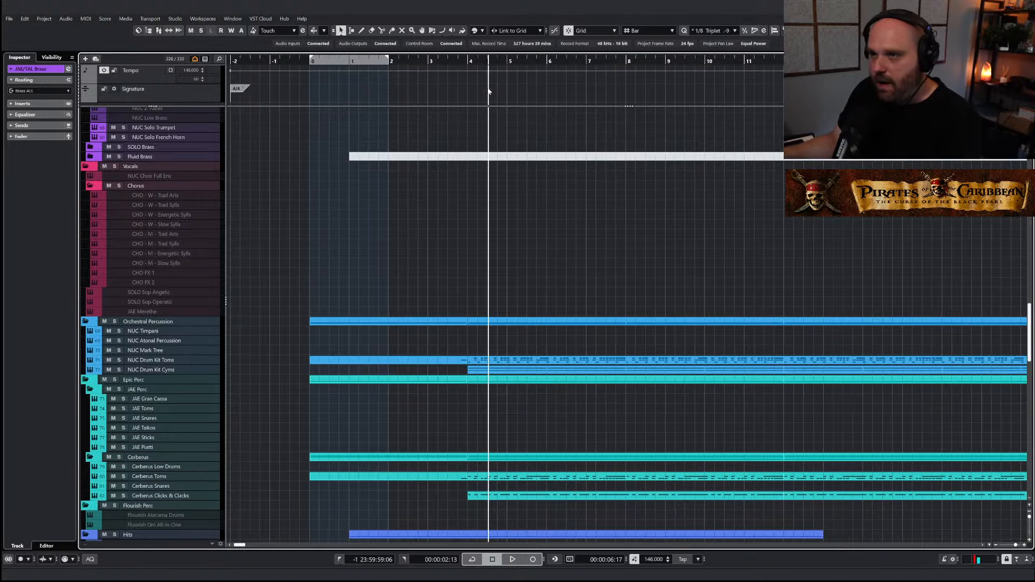
pyautogui.click(474, 62)
pyautogui.press('g')
pyautogui.press('g')
pyautogui.scroll(-5, 558, 251)
pyautogui.press('space')
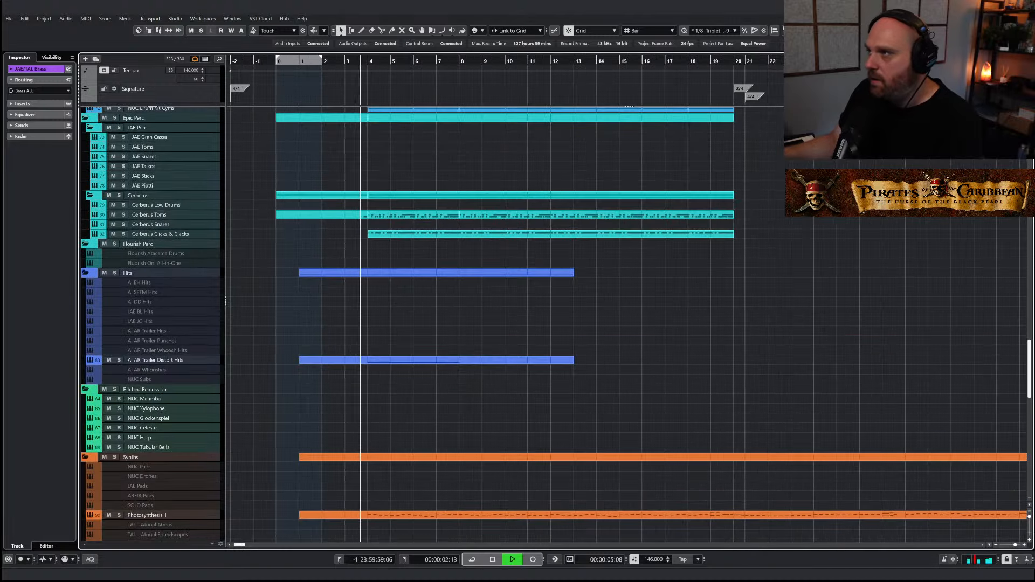
pyautogui.hotkey('alt', 'F3')
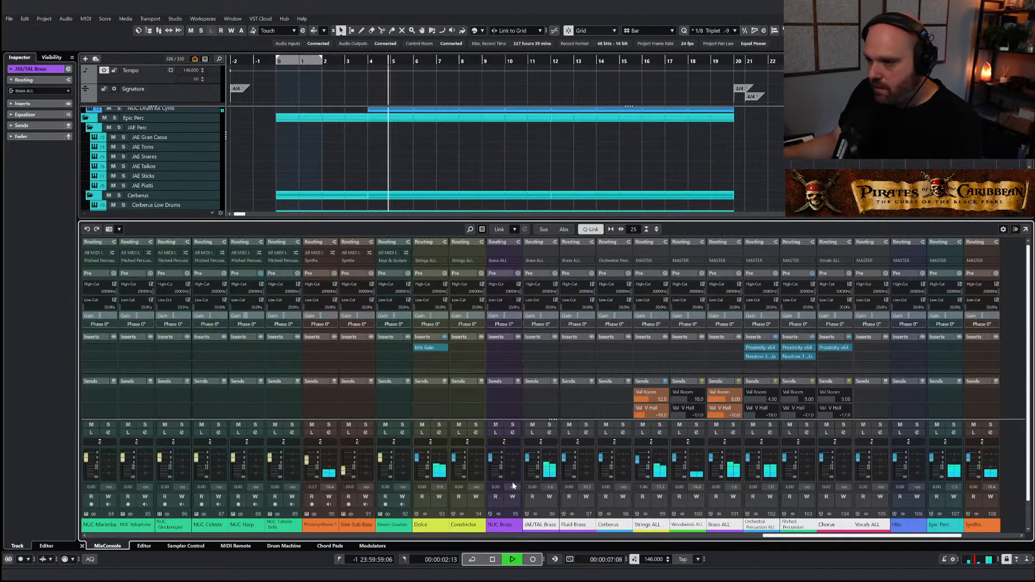
# Stop playback and lower the mixer fader of the AI AR Trailer Distort Hits channel
pyautogui.press('space')
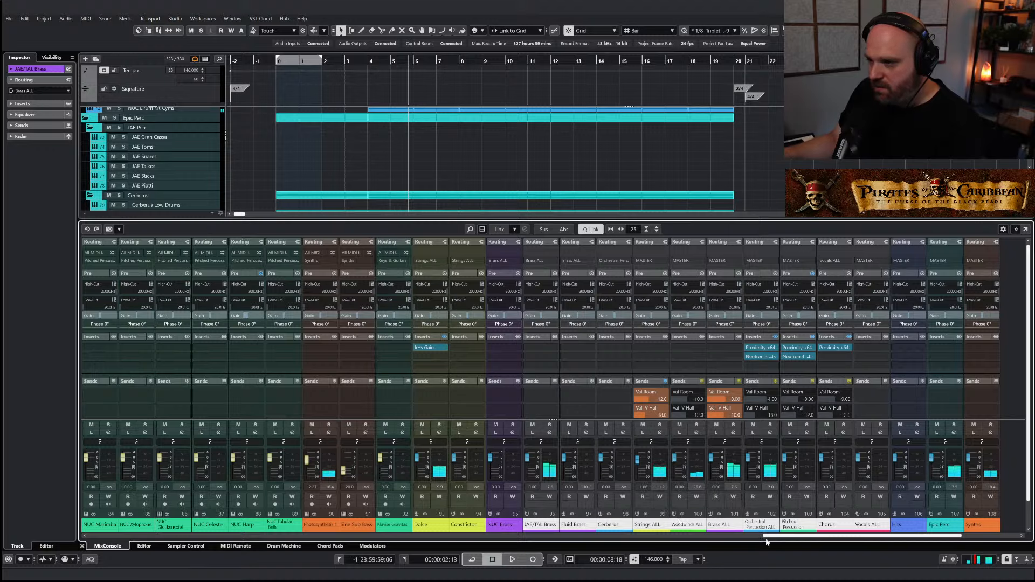
pyautogui.moveTo(766, 541); pyautogui.dragTo(750, 541)
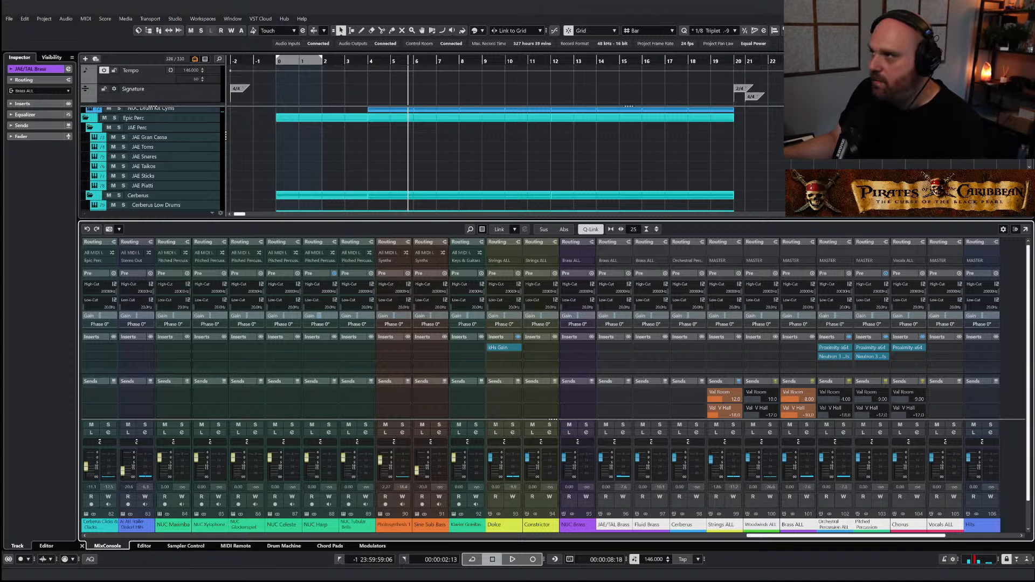
pyautogui.hotkey('ctrl', 'alt', 'e')
# Solo the AI AR Trailer Distort Hits track, play it from bar 3 and check its Kontakt instrument and mixer channel
pyautogui.click(119, 360)
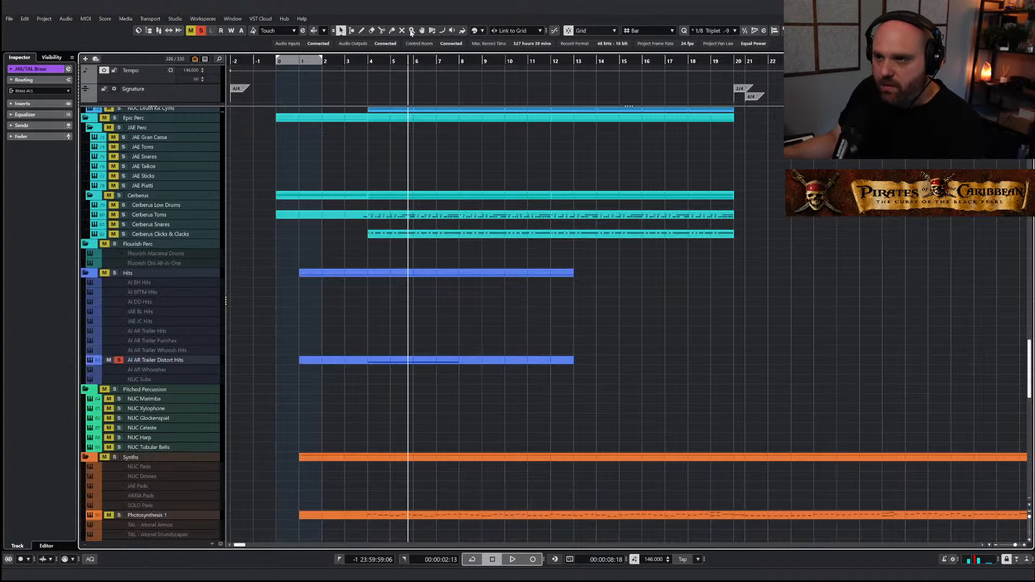
pyautogui.click(345, 61)
pyautogui.press('space')
pyautogui.click(165, 359)
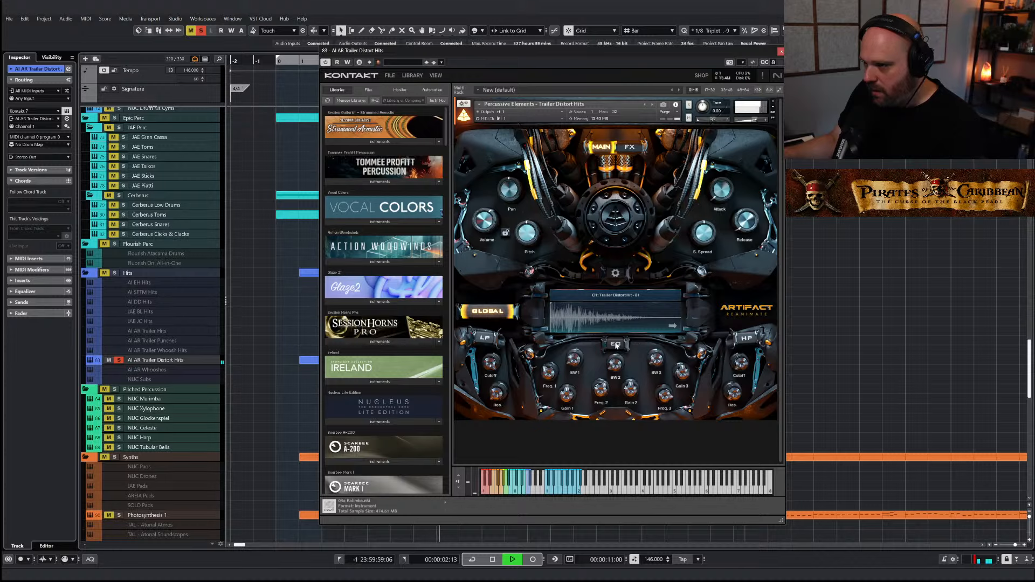
pyautogui.click(780, 51)
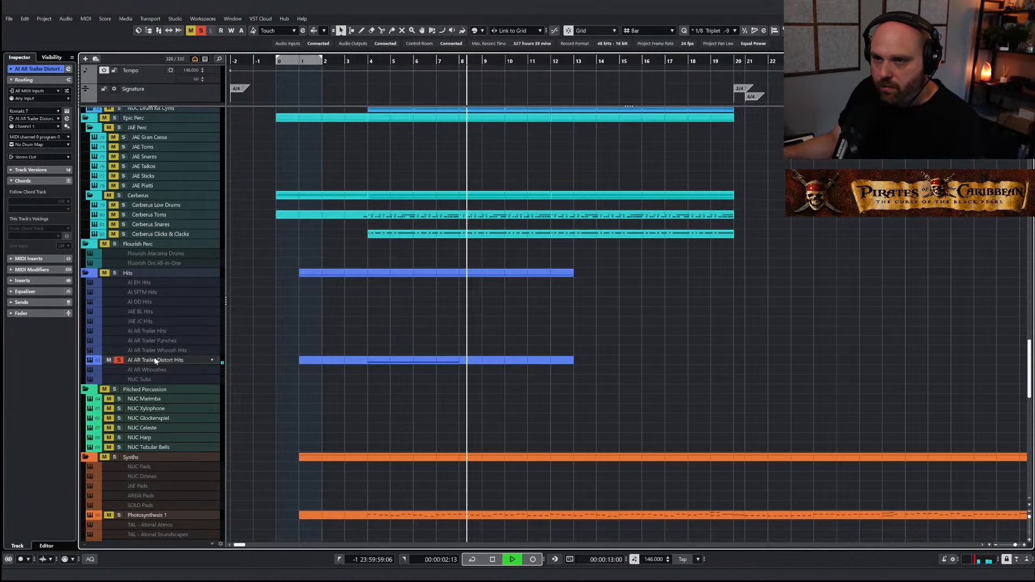
pyautogui.press('space')
pyautogui.rightClick(370, 330)
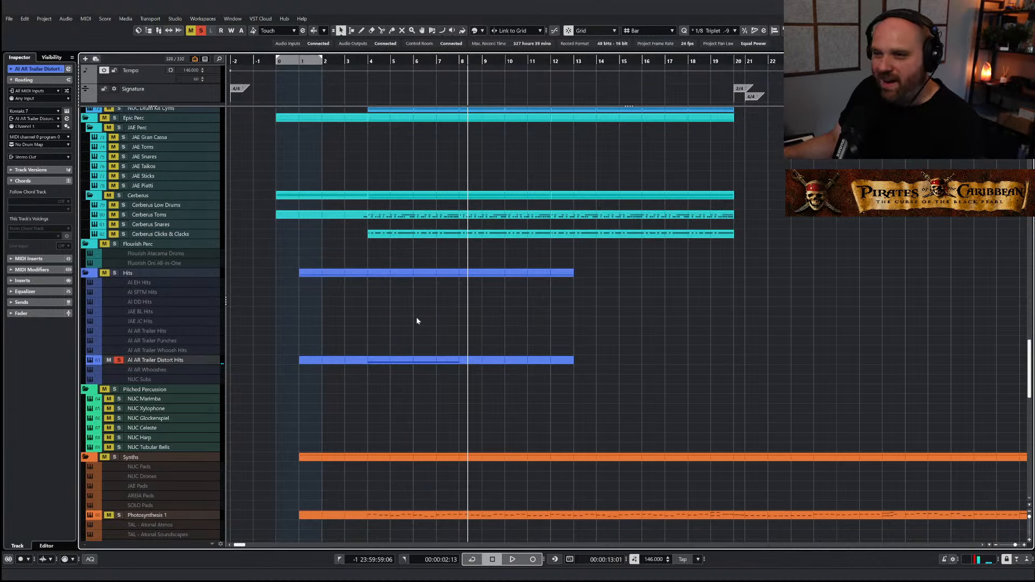
pyautogui.hotkey('alt', 'F3')
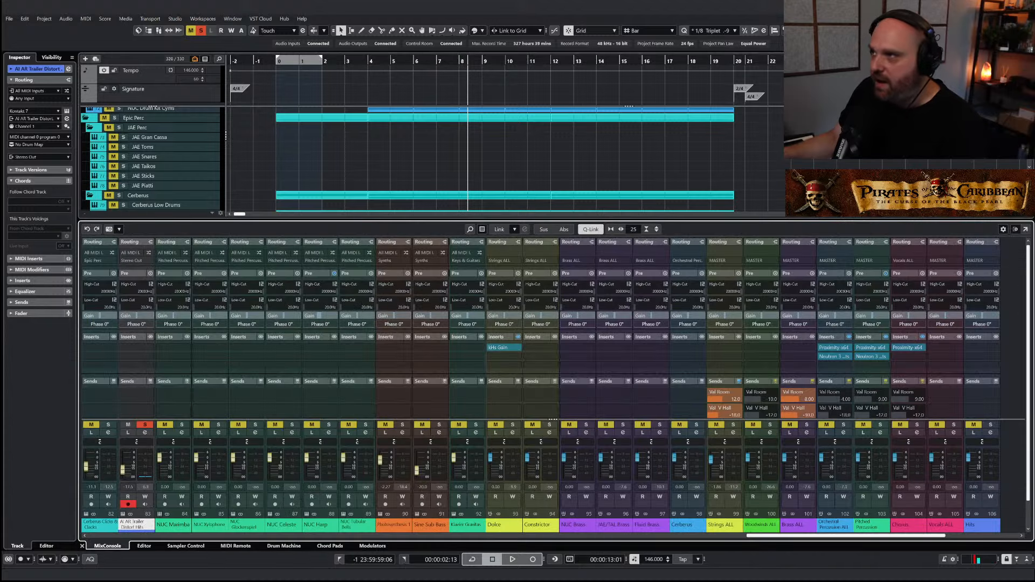
pyautogui.hotkey('alt', 'F3')
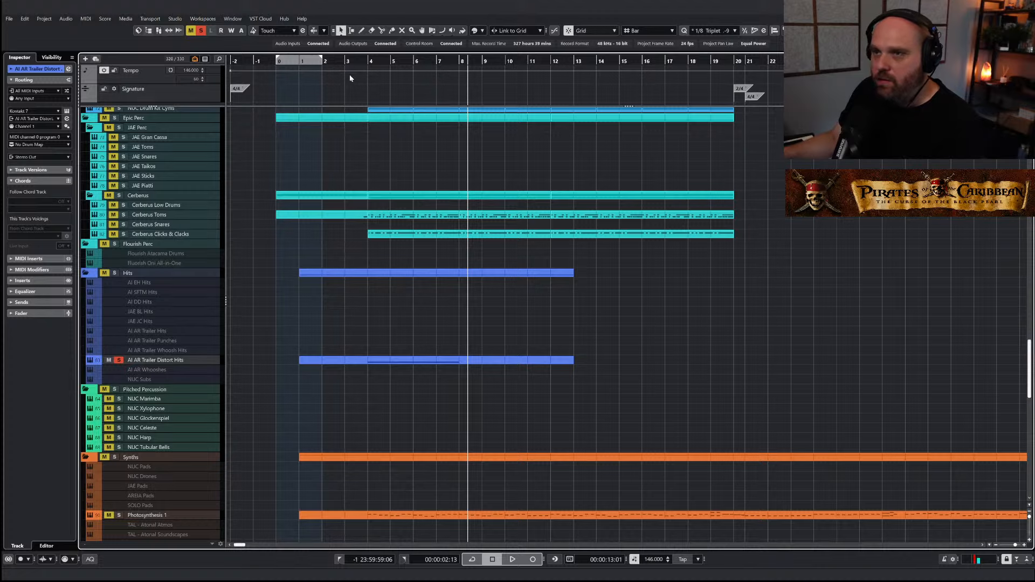
# Solo the Orchestral Percussion and Hits folders and play from bar 4, toggling the AI AR Trailer Distort Hits track to compare
pyautogui.scroll(6, 268, 188)
pyautogui.scroll(-3, 265, 195)
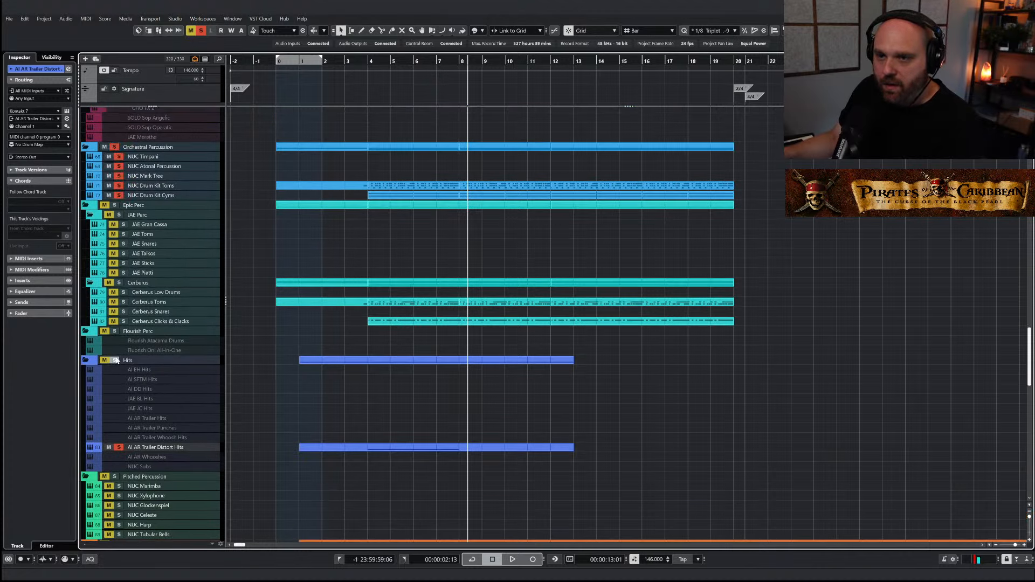
pyautogui.click(369, 58)
pyautogui.press('space')
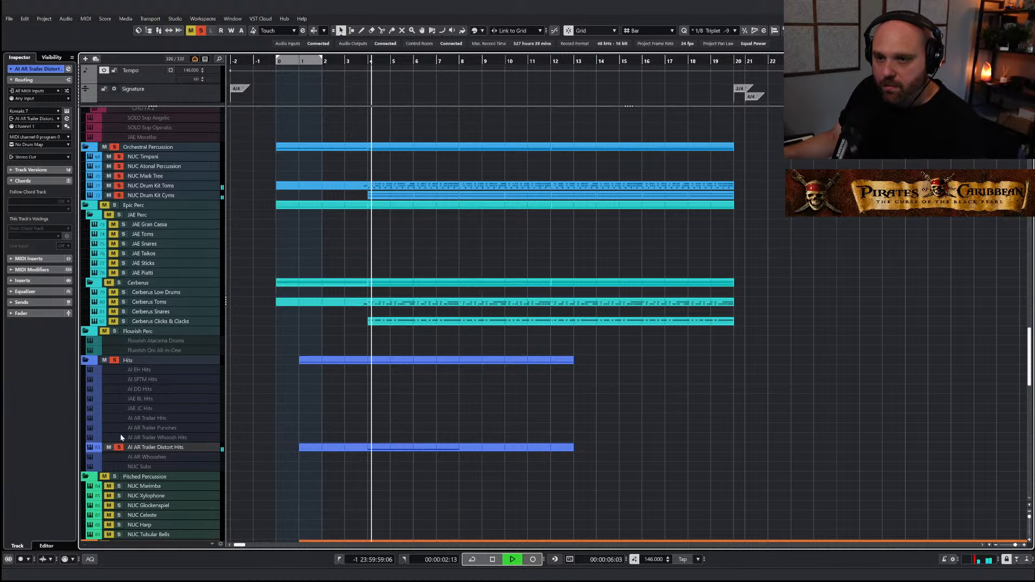
pyautogui.click(109, 448)
pyautogui.click(109, 447)
pyautogui.click(119, 448)
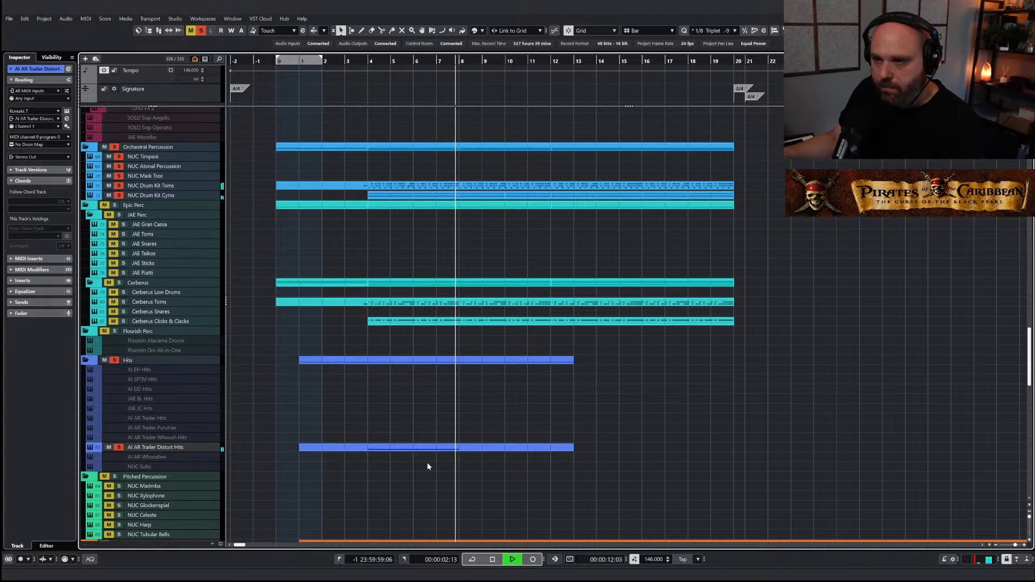
# Stop playback and split the AI AR Trailer Distort Hits material at bar 8, deleting everything after it
pyautogui.rightClick(445, 454)
pyautogui.click(476, 456)
pyautogui.click(485, 457)
pyautogui.press('space')
pyautogui.click(466, 451)
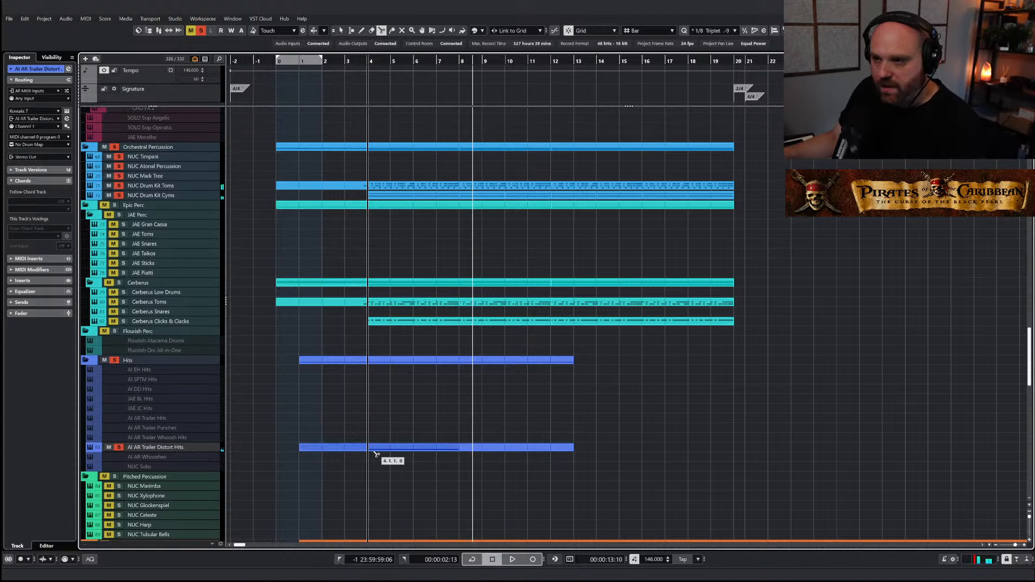
pyautogui.click(373, 451)
pyautogui.rightClick(384, 456)
pyautogui.click(386, 457)
pyautogui.press('Delete')
pyautogui.click(398, 450)
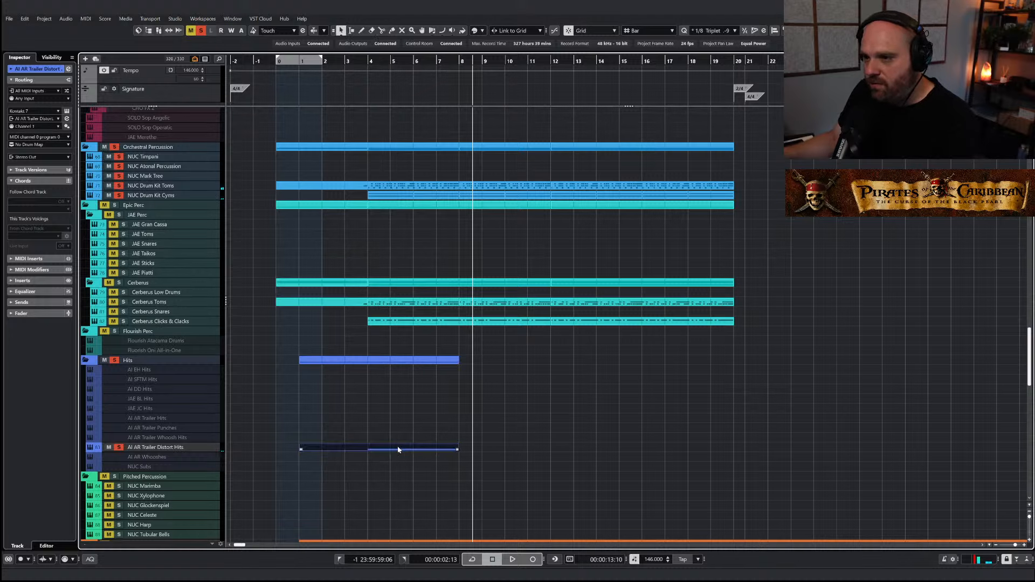
# Split the AI AR Trailer Distort Hits part at bar 4, delete the piece before it and duplicate the remainder up to bar 12
pyautogui.rightClick(378, 449)
pyautogui.click(376, 449)
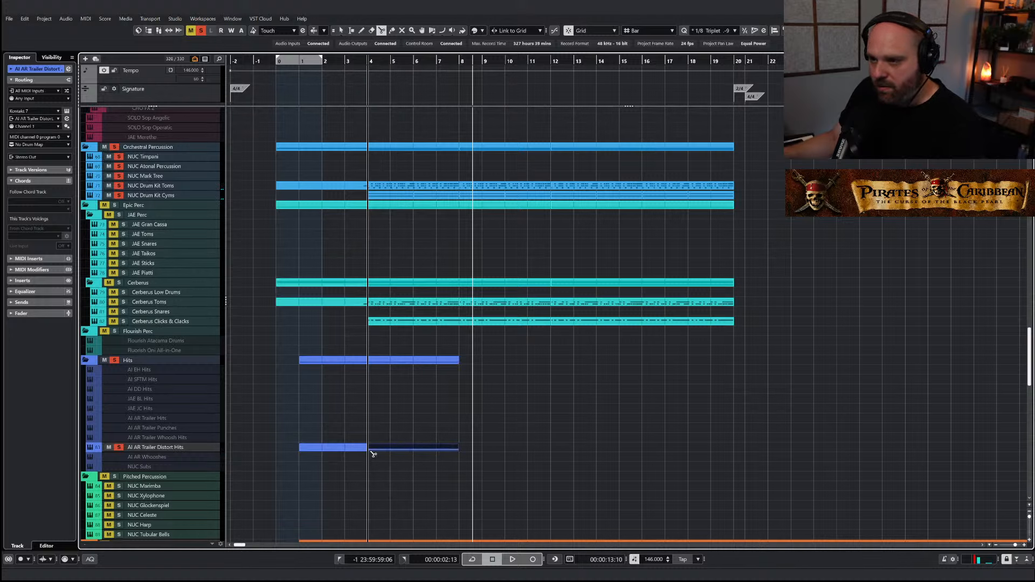
pyautogui.click(354, 451)
pyautogui.press('Delete')
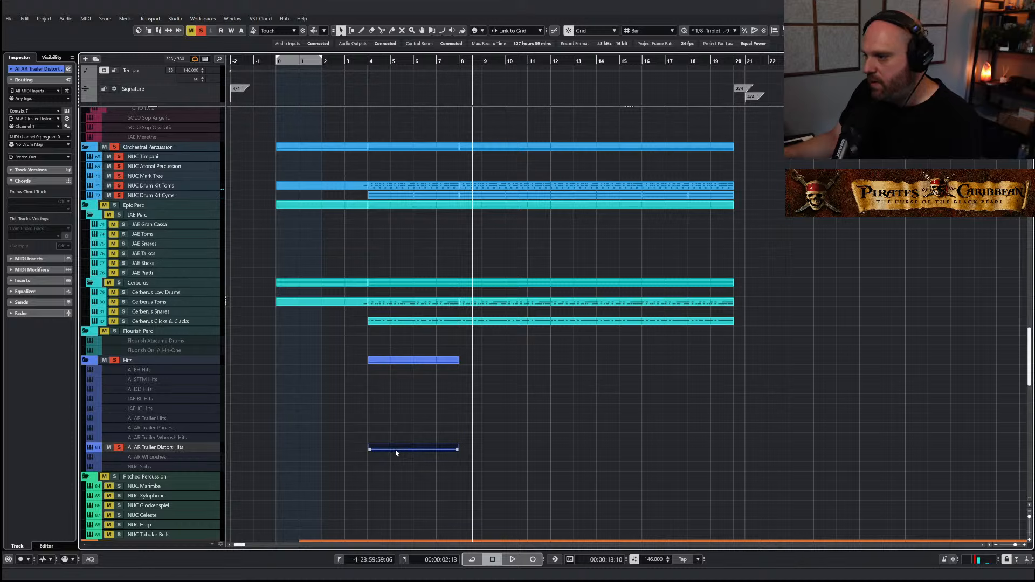
pyautogui.hotkey('ctrl', 'z')
# Play the arrangement from bar 3 with all solos cleared and check the channel levels in the mixer
pyautogui.click(372, 63)
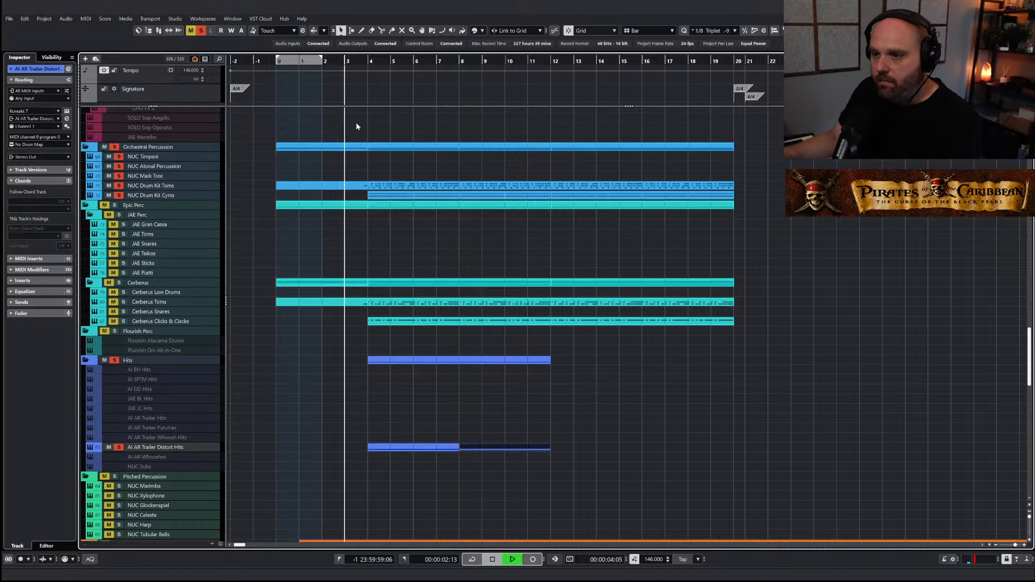
pyautogui.press('space')
pyautogui.click(201, 31)
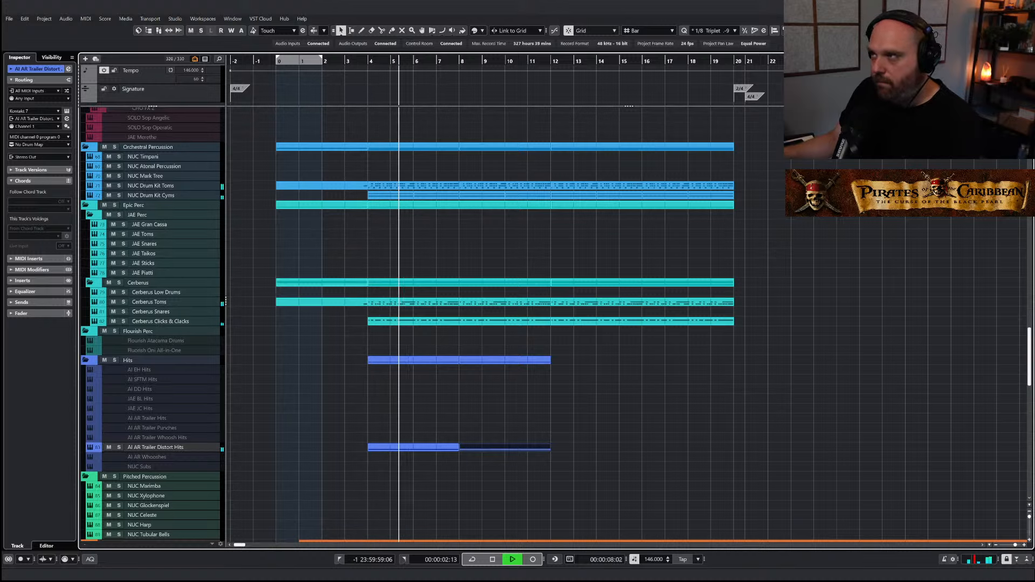
pyautogui.hotkey('alt', 'F3')
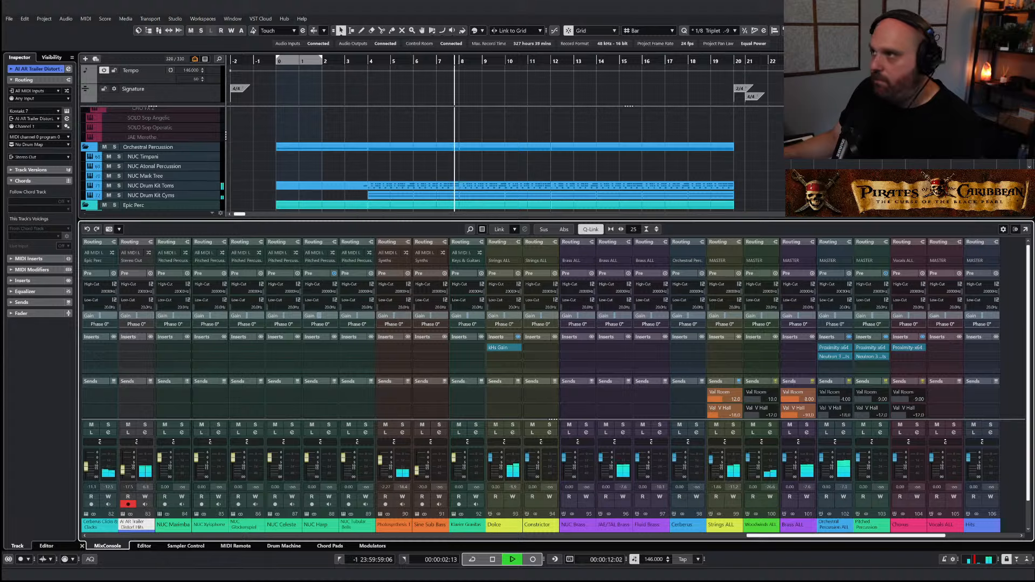
pyautogui.hotkey('alt', 'F3')
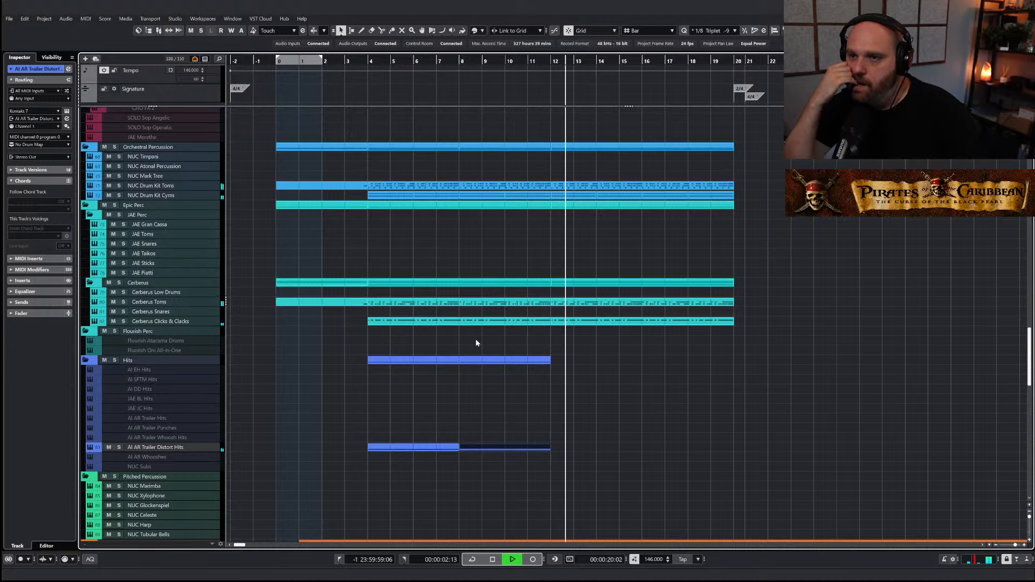
pyautogui.press('space')
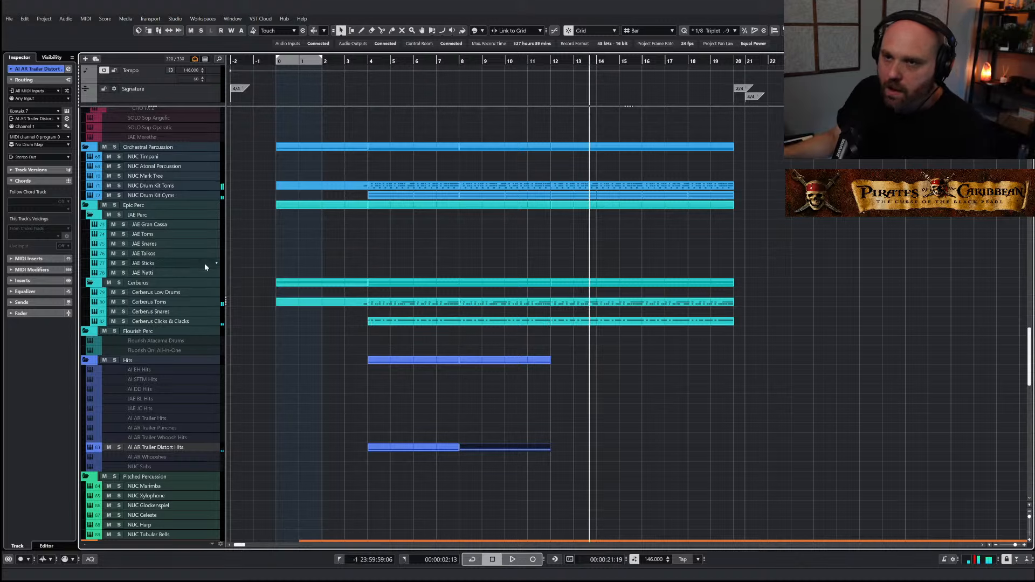
# Copy the NUC Drum Kit Toms parts from bar 4 to 20 onto JAE Taikos, solo that track and open its notes for editing
pyautogui.rightClick(161, 252)
pyautogui.click(409, 247)
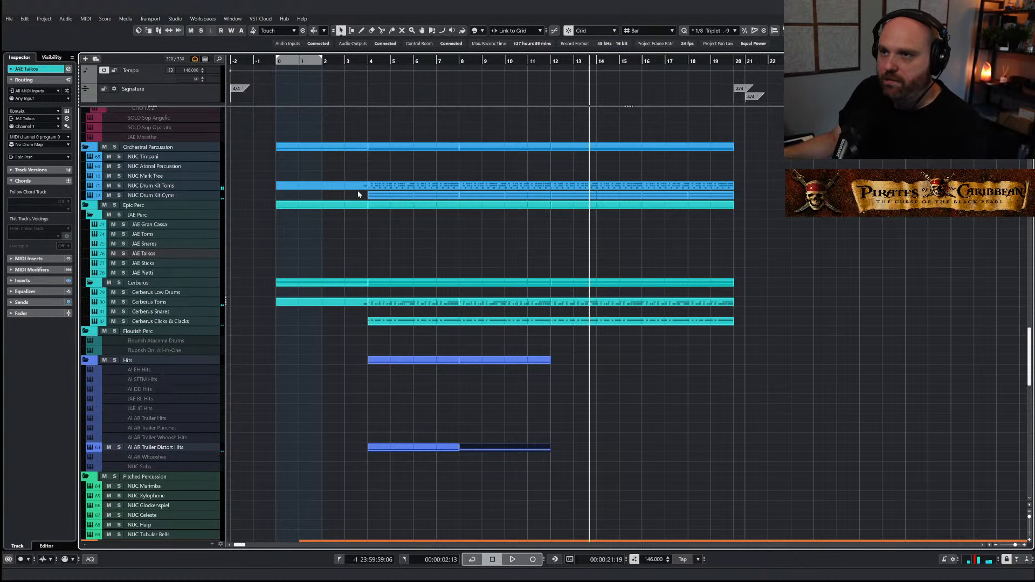
pyautogui.click(391, 192)
pyautogui.moveTo(781, 162); pyautogui.dragTo(623, 249)
pyautogui.click(123, 254)
pyautogui.press('space')
pyautogui.doubleClick(623, 249)
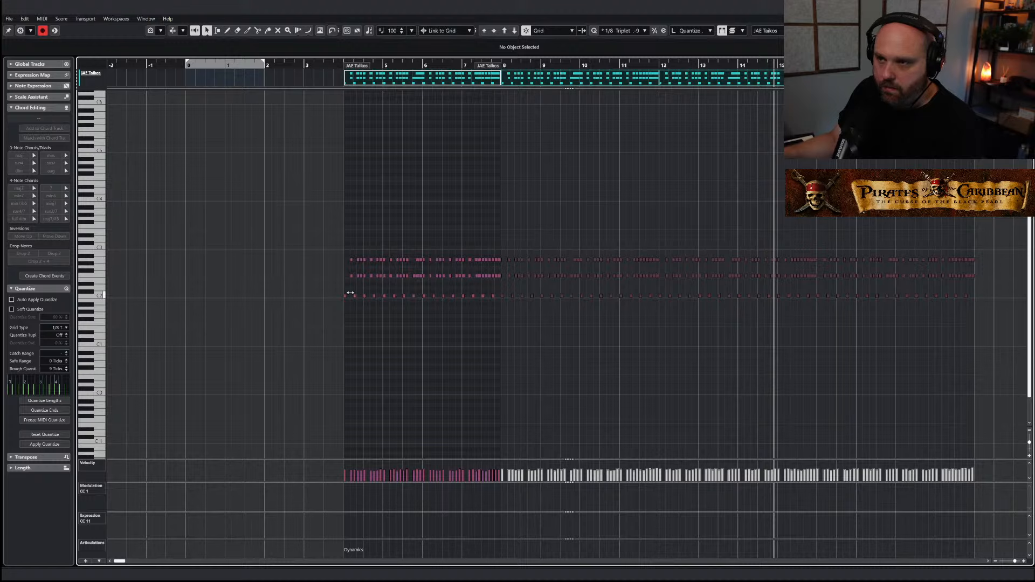
# Move the lowest note row in the JAE Taikos parts up close to the other rows, audition the pattern and close the editor
pyautogui.moveTo(322, 284); pyautogui.dragTo(987, 318)
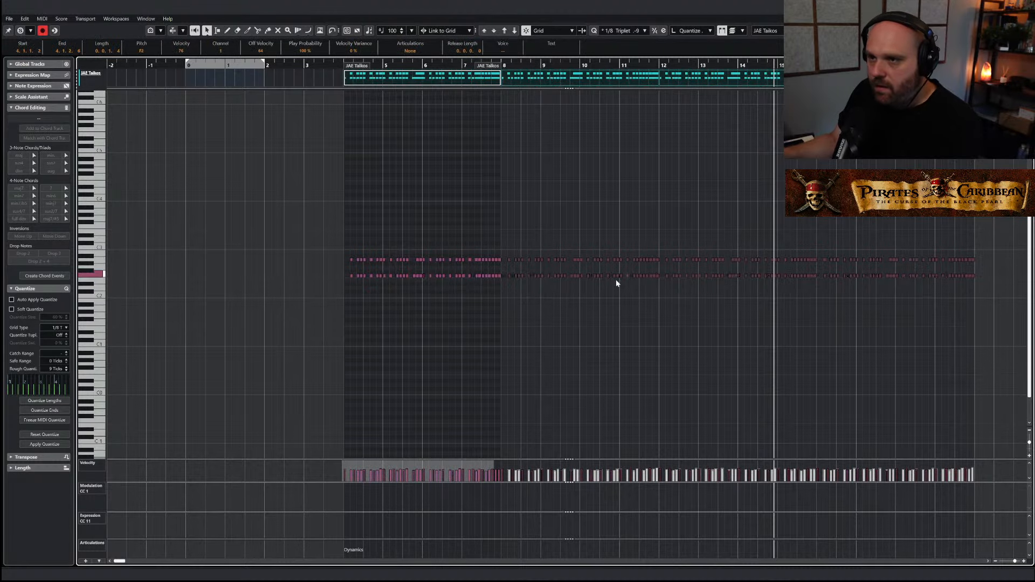
pyautogui.moveTo(343, 272); pyautogui.dragTo(1004, 300)
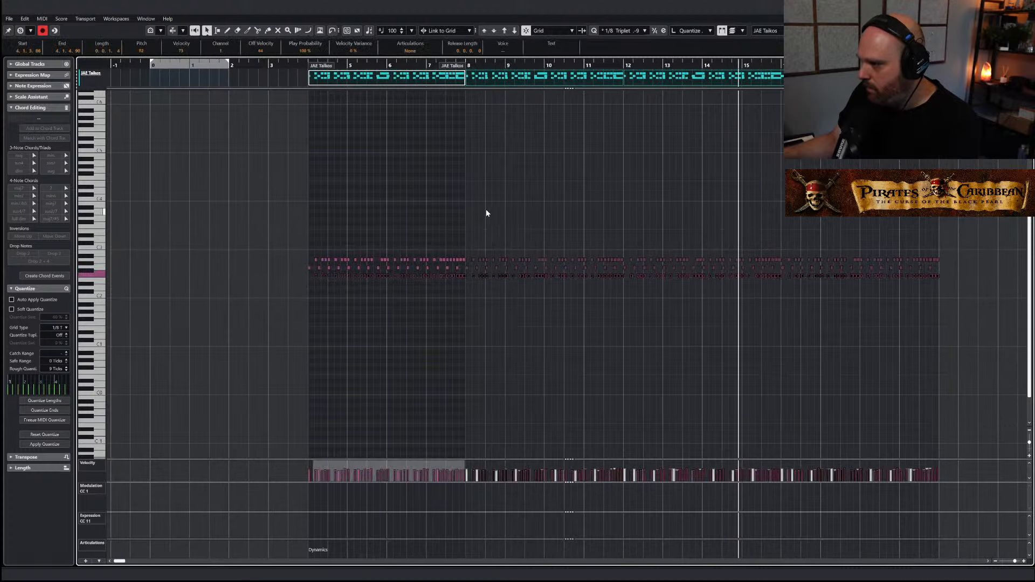
pyautogui.click(406, 222)
pyautogui.press('space')
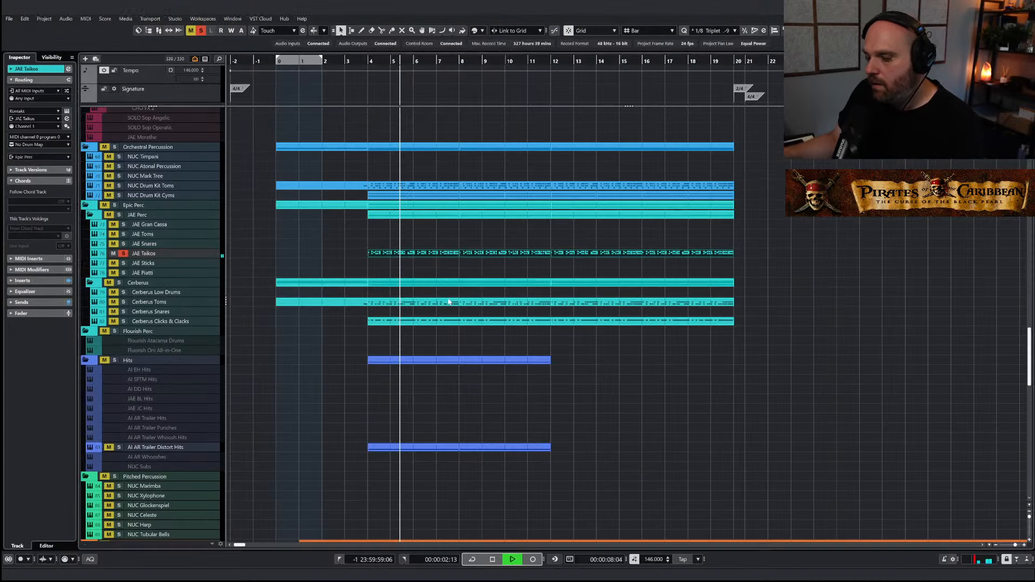
pyautogui.press('Escape')
# Solo the Orchestral Percussion and Epic Perc folders, toggle the JAE Taikos mute to compare and check its mixer level
pyautogui.click(114, 146)
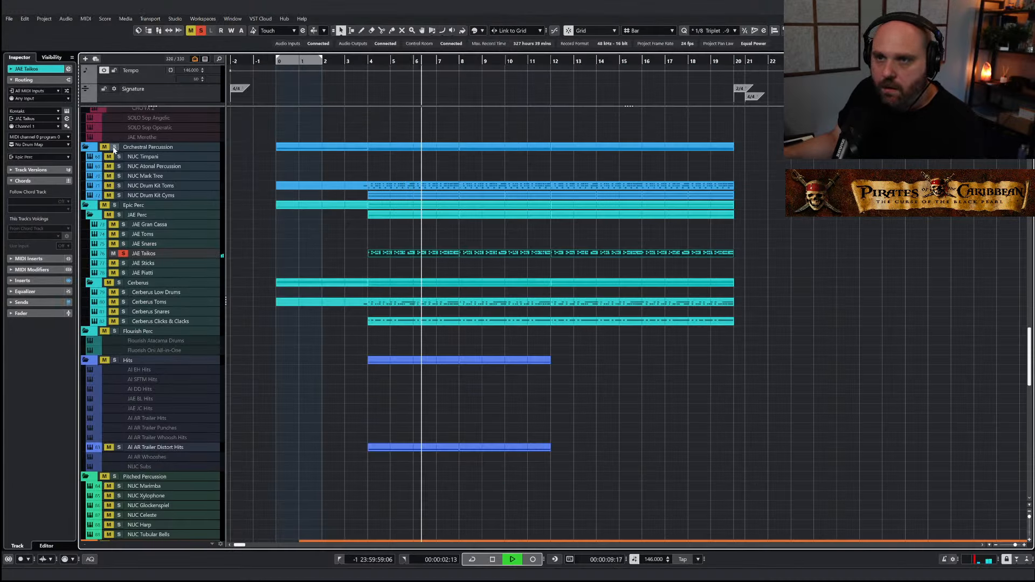
pyautogui.click(115, 206)
pyautogui.click(113, 254)
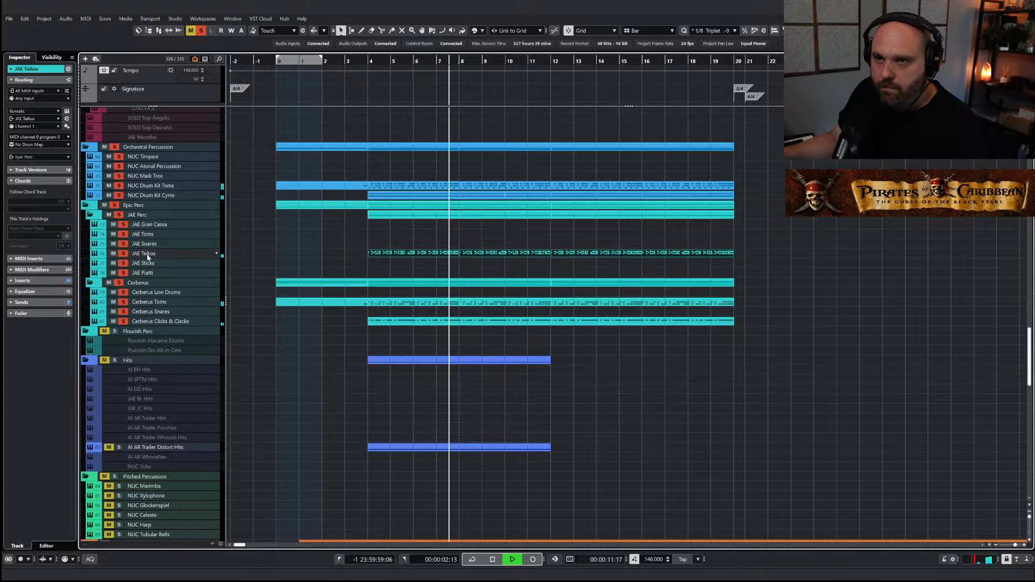
pyautogui.click(114, 253)
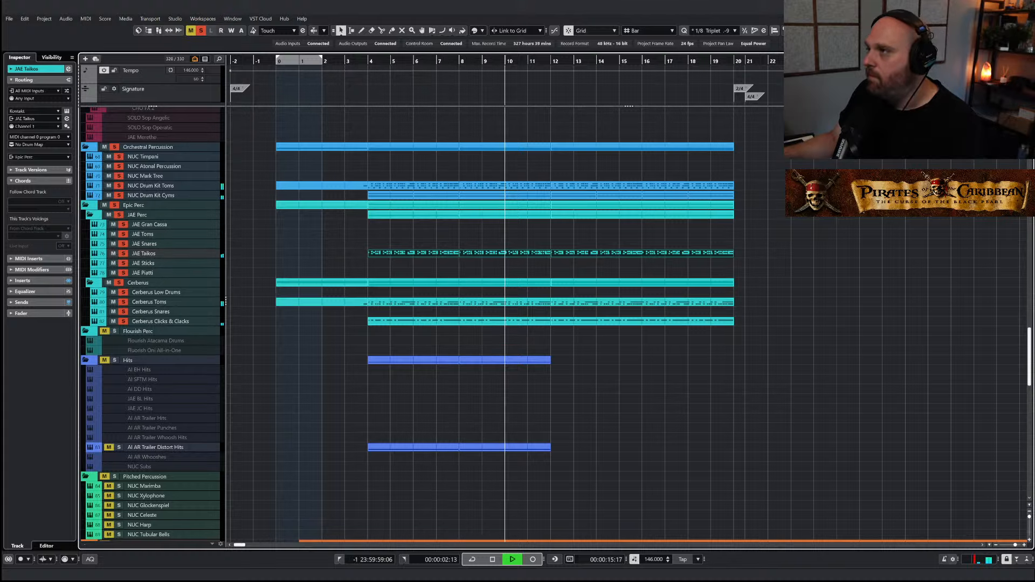
pyautogui.hotkey('alt', 'F3')
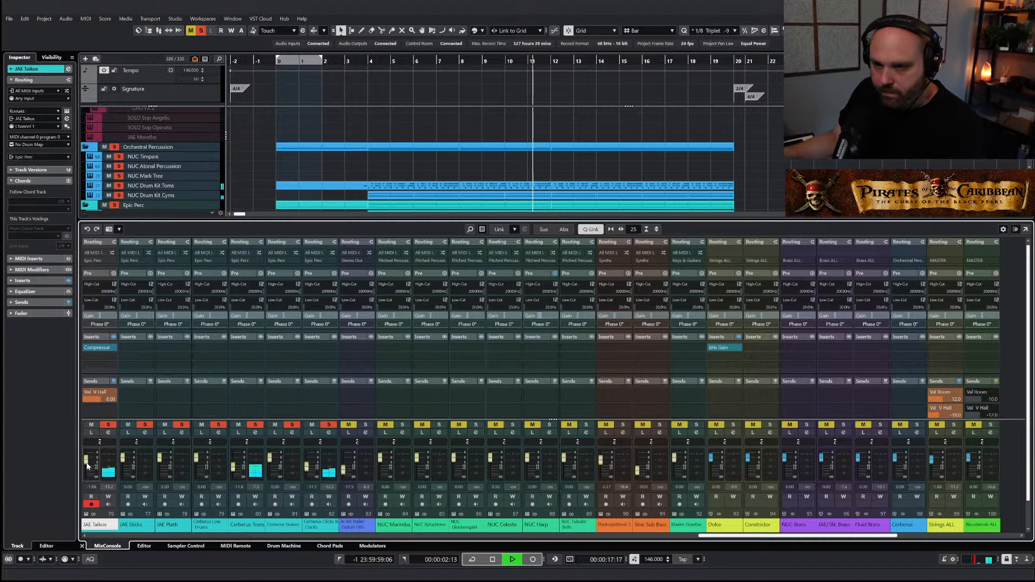
pyautogui.hotkey('alt', 'F3')
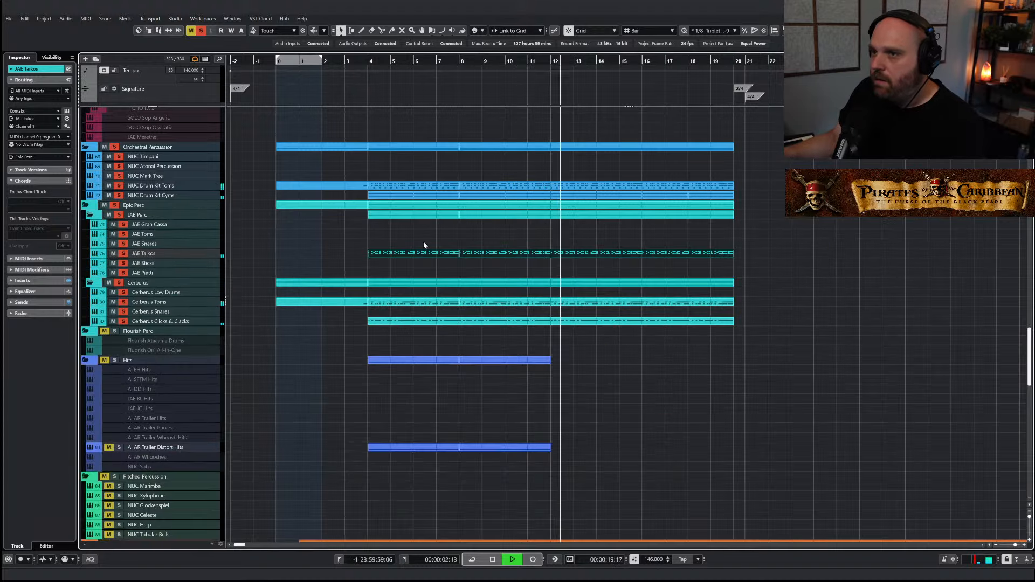
# Play from just before bar 3 with the Hits folder soloed as well, stop playback and clear all solos
pyautogui.click(340, 68)
pyautogui.press('space')
pyautogui.click(116, 360)
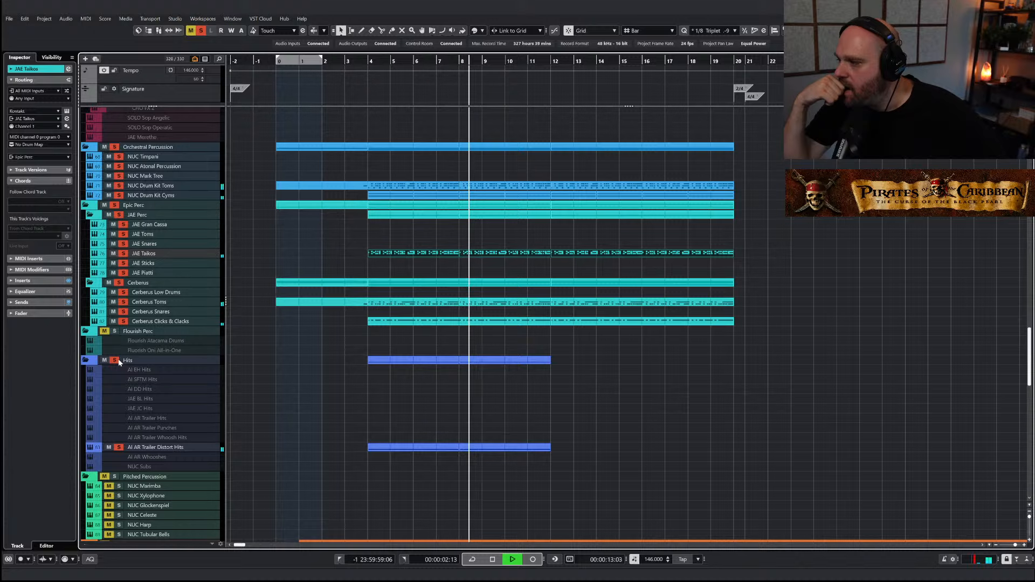
pyautogui.press('space')
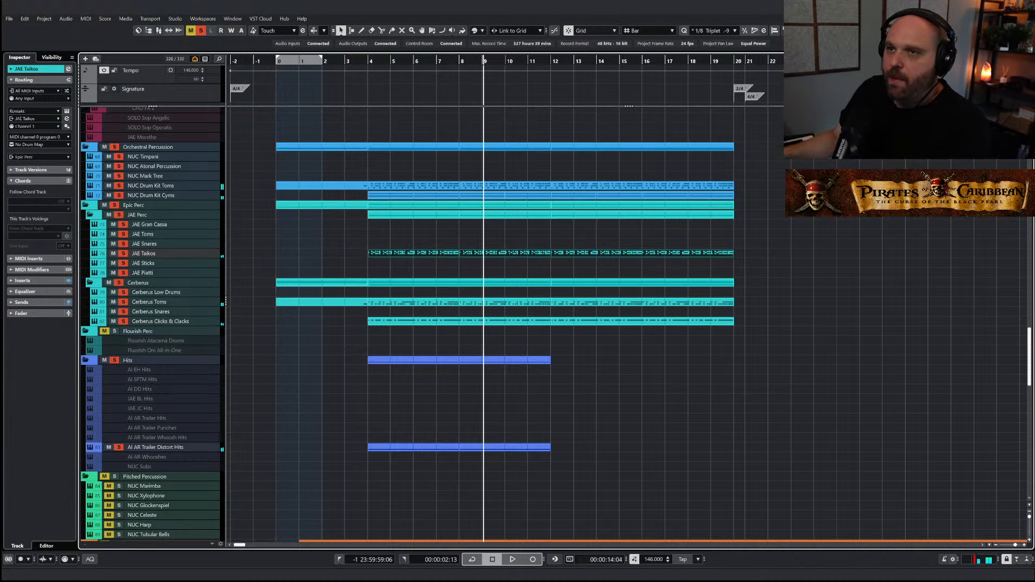
pyautogui.click(200, 30)
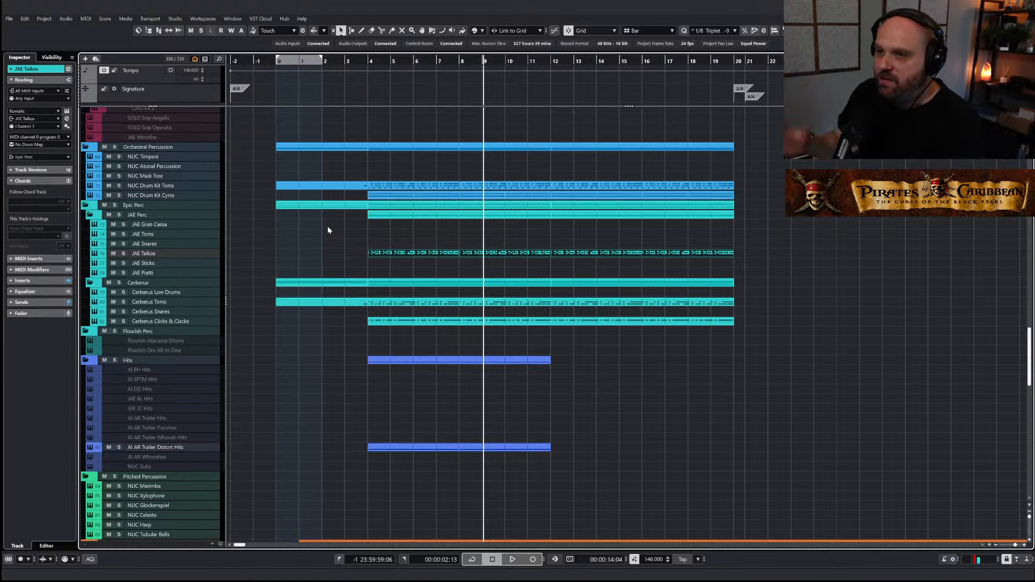
# Play the full arrangement from bar 3 through the entry of the percussion at bar 4
pyautogui.click(367, 65)
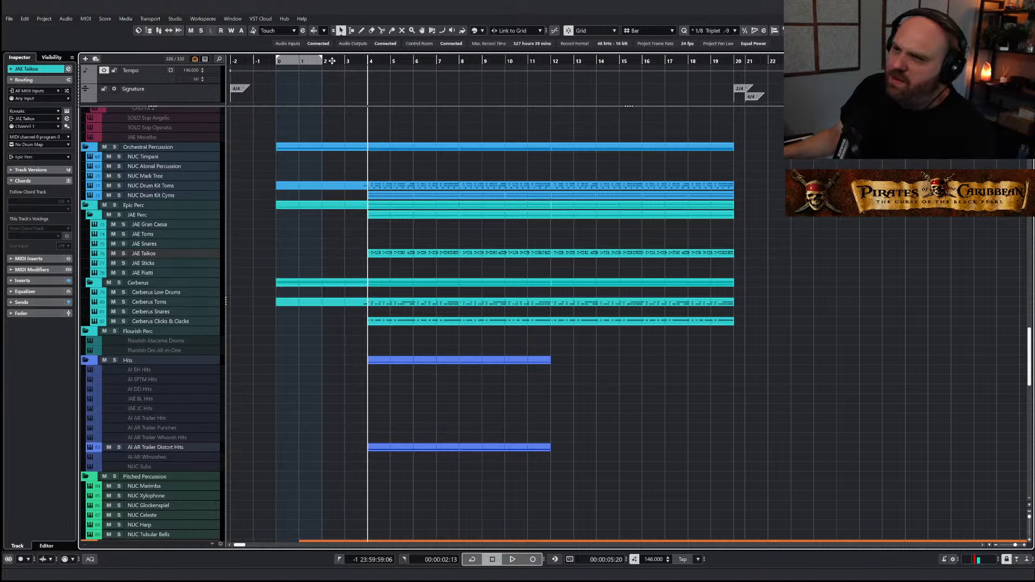
pyautogui.moveTo(332, 61); pyautogui.dragTo(306, 245)
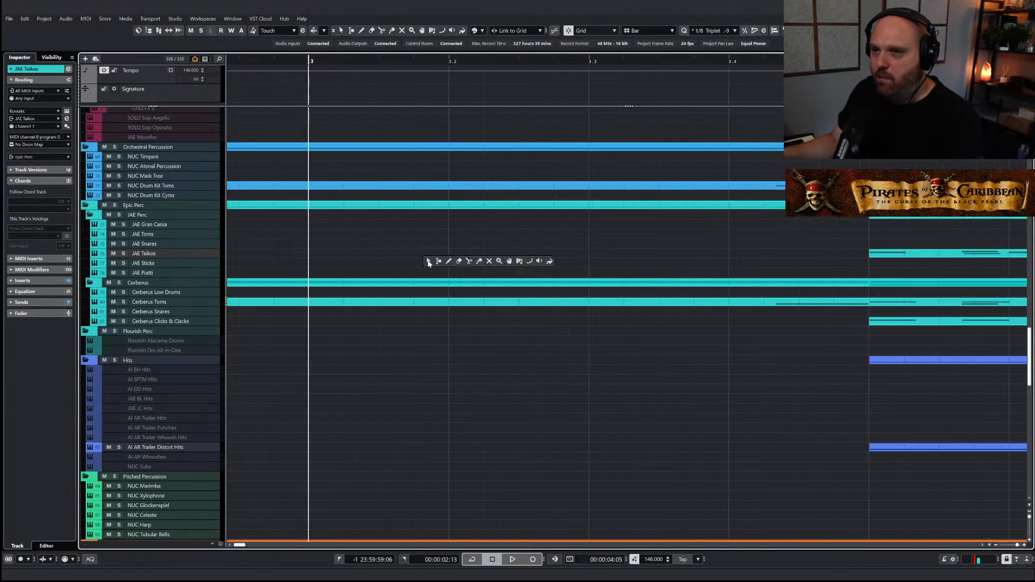
pyautogui.click(429, 262)
pyautogui.press('g')
pyautogui.press('g')
pyautogui.press('g')
pyautogui.press('g')
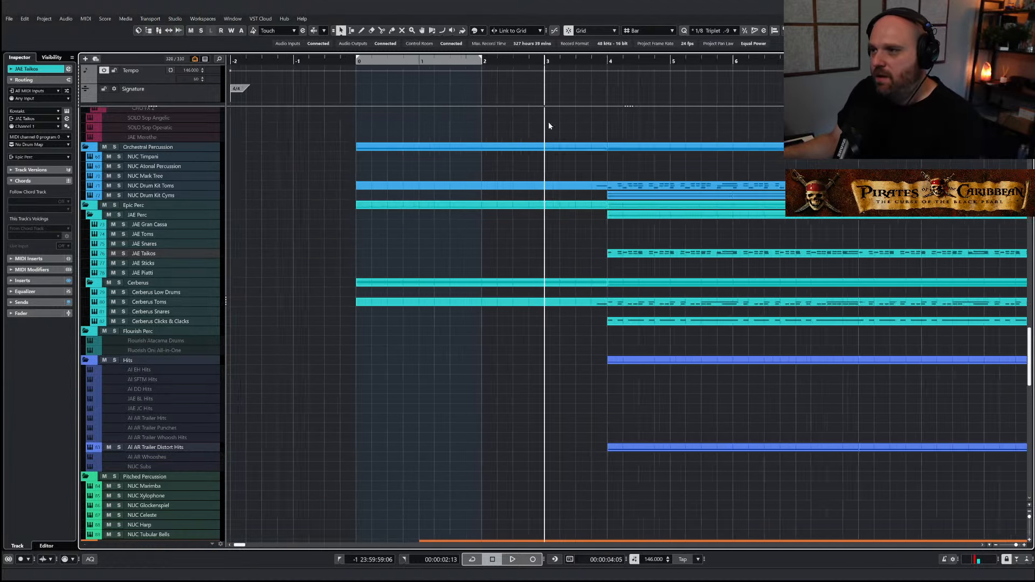
pyautogui.press('g')
pyautogui.press('g')
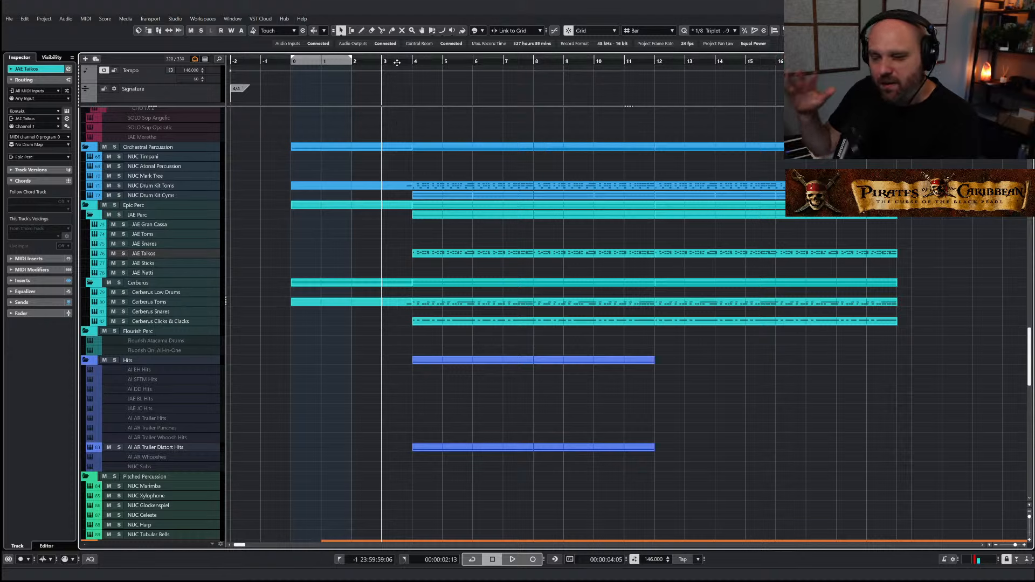
pyautogui.press('space')
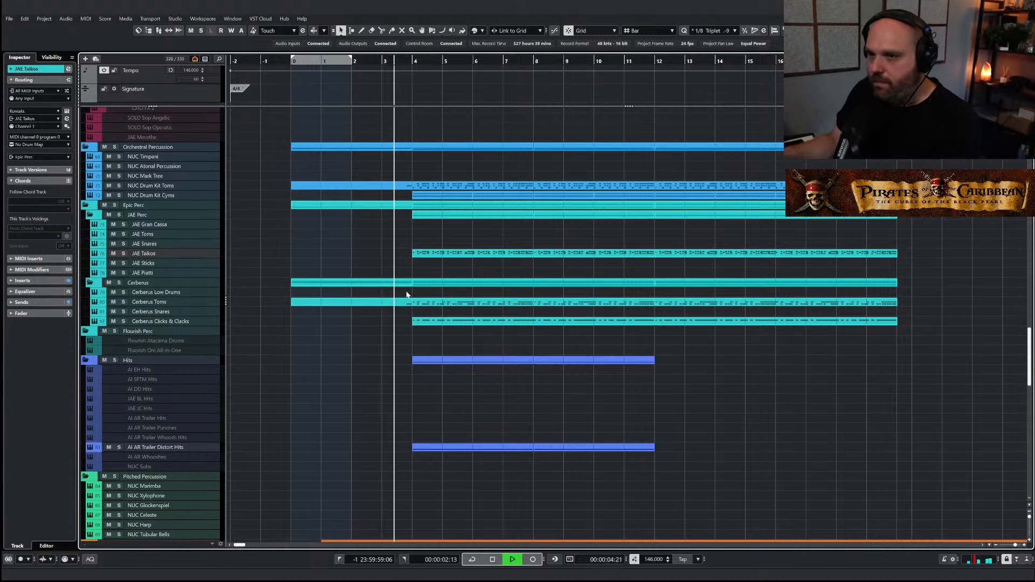
pyautogui.press('space')
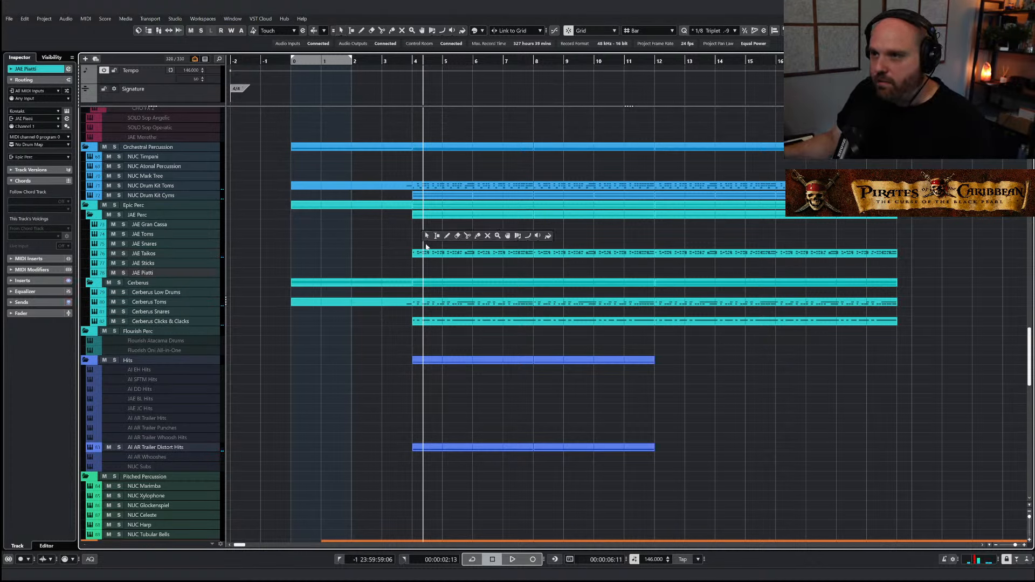
# Draw an empty part on the JAE Piatti track from bar 4 to bar 20 and open it for note editing
pyautogui.click(445, 241)
pyautogui.moveTo(419, 273); pyautogui.dragTo(897, 272)
pyautogui.press('Return')
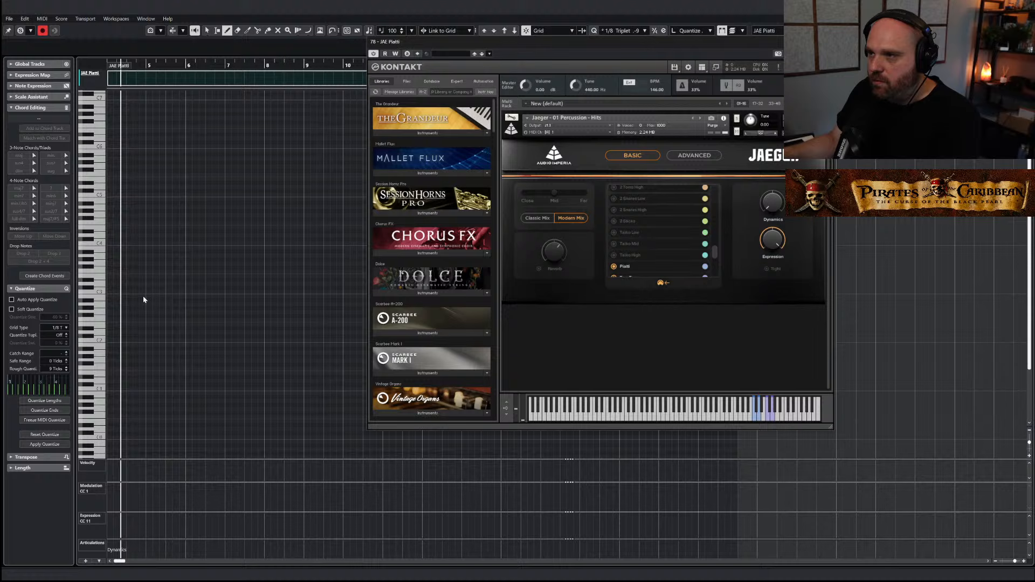
# Select Piatti in the Jaeger Percussion Hits instrument, audition its mapped key and close the Kontakt window
pyautogui.click(645, 266)
pyautogui.click(754, 418)
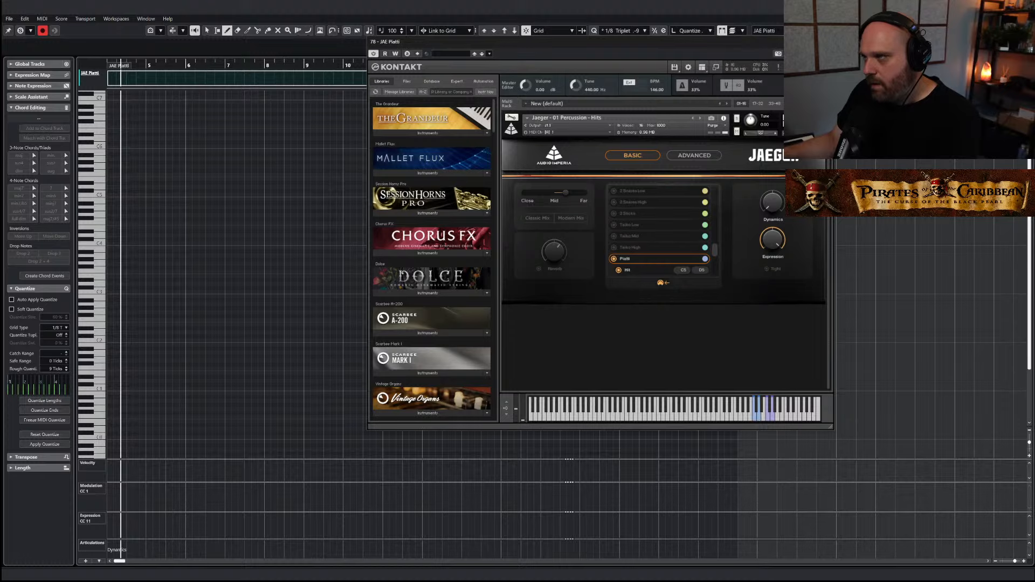
pyautogui.click(828, 41)
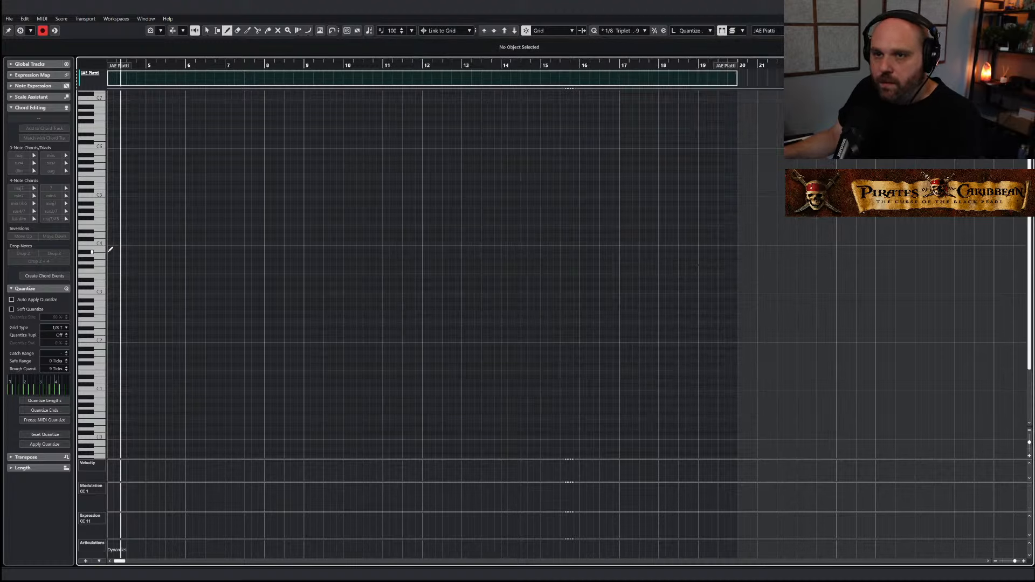
# Draw two half-bar C5 notes at bar 4 in the JAE Piatti part and duplicate them through bar 5
pyautogui.press('g')
pyautogui.press('g')
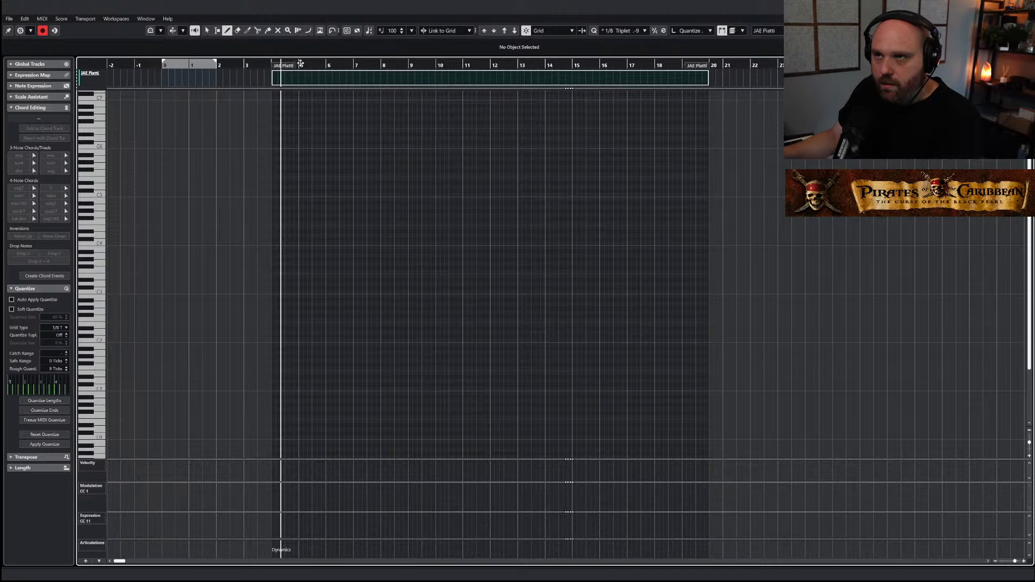
pyautogui.moveTo(301, 63); pyautogui.dragTo(183, 92)
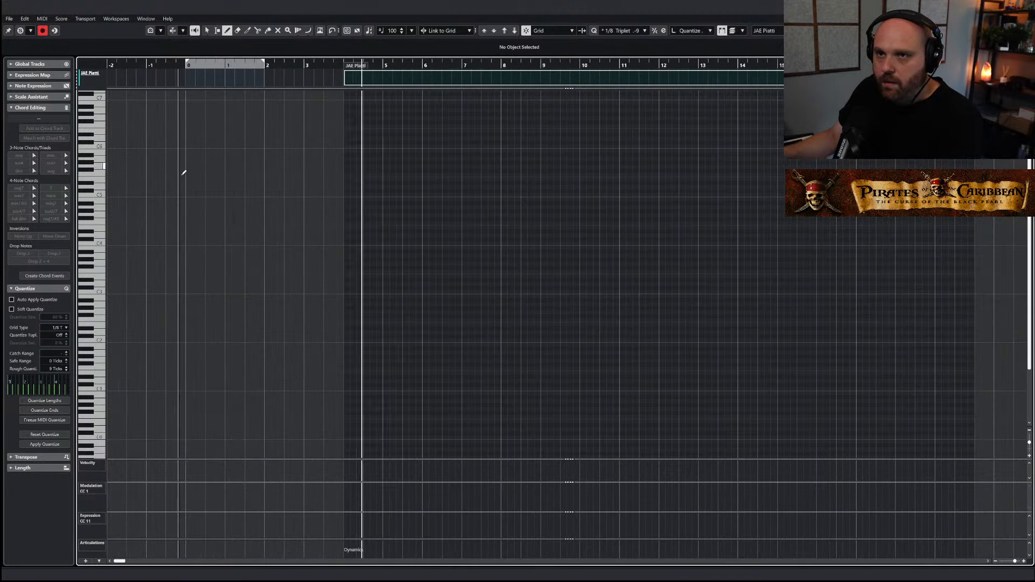
pyautogui.moveTo(347, 194); pyautogui.dragTo(367, 193)
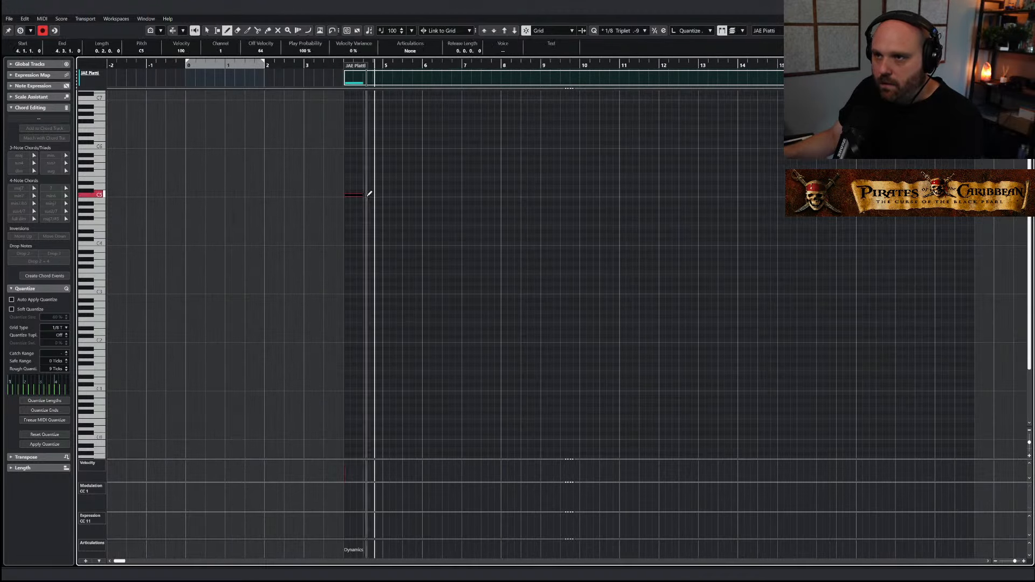
pyautogui.press('h')
pyautogui.press('h')
pyautogui.rightClick(568, 200)
pyautogui.moveTo(566, 195); pyautogui.dragTo(600, 195)
pyautogui.click(568, 200)
pyautogui.moveTo(618, 224); pyautogui.dragTo(480, 169)
pyautogui.hotkey('ctrl', 'd')
pyautogui.click(548, 306)
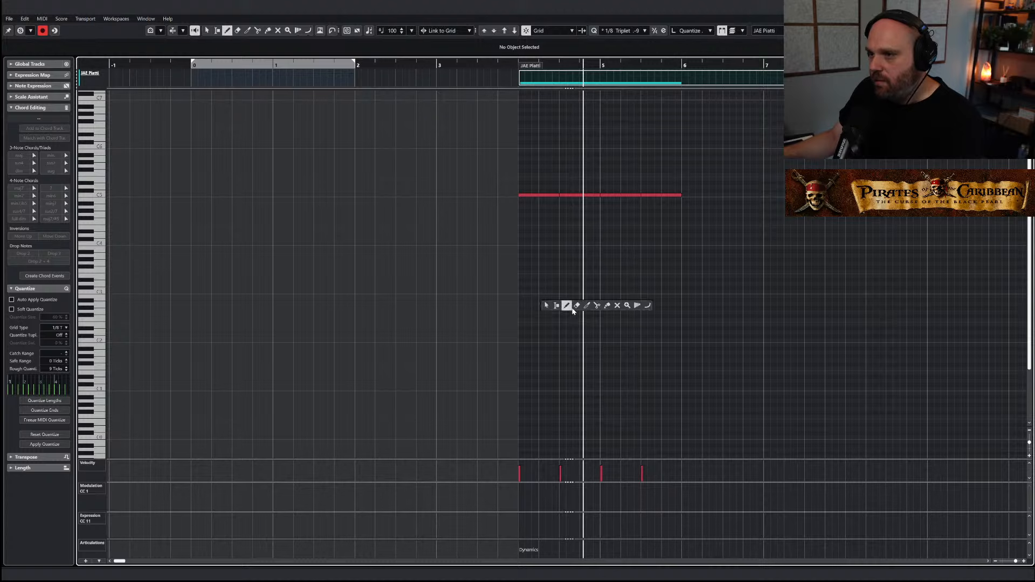
# Enlarge the velocity lane and lower the velocities of the three piatti notes that follow the first
pyautogui.click(617, 401)
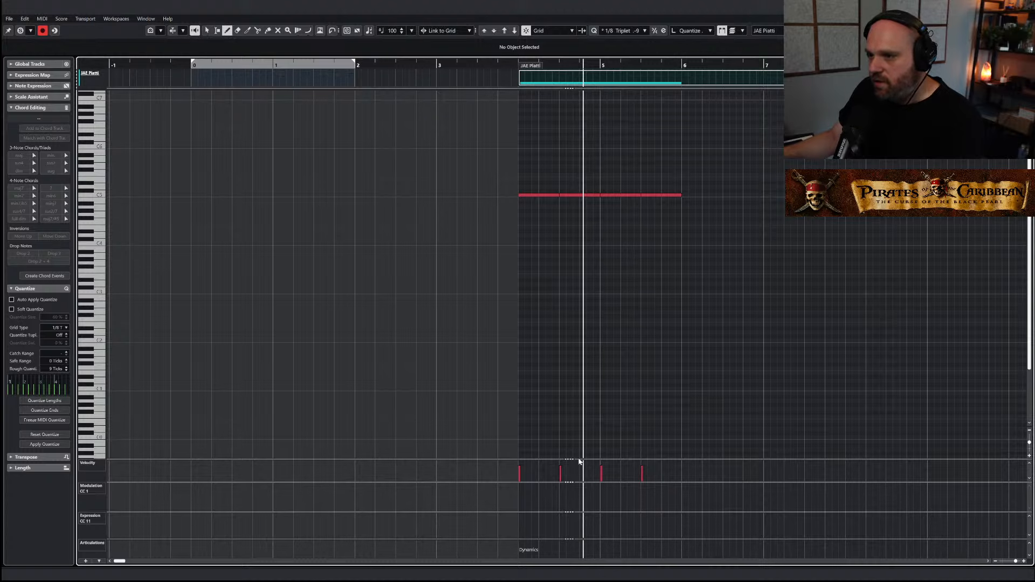
pyautogui.moveTo(578, 459); pyautogui.dragTo(576, 351)
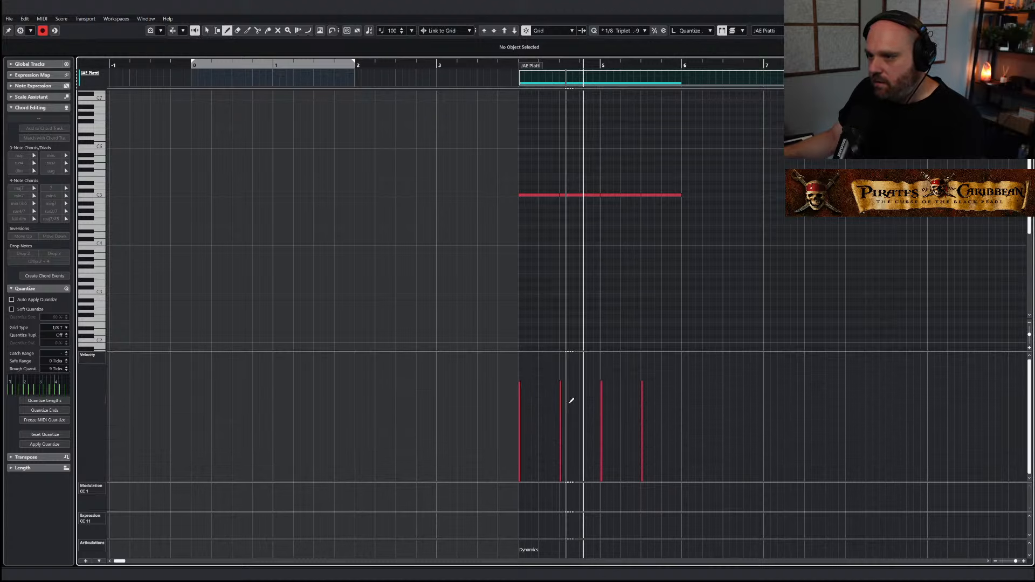
pyautogui.moveTo(572, 399); pyautogui.dragTo(644, 409)
pyautogui.rightClick(658, 288)
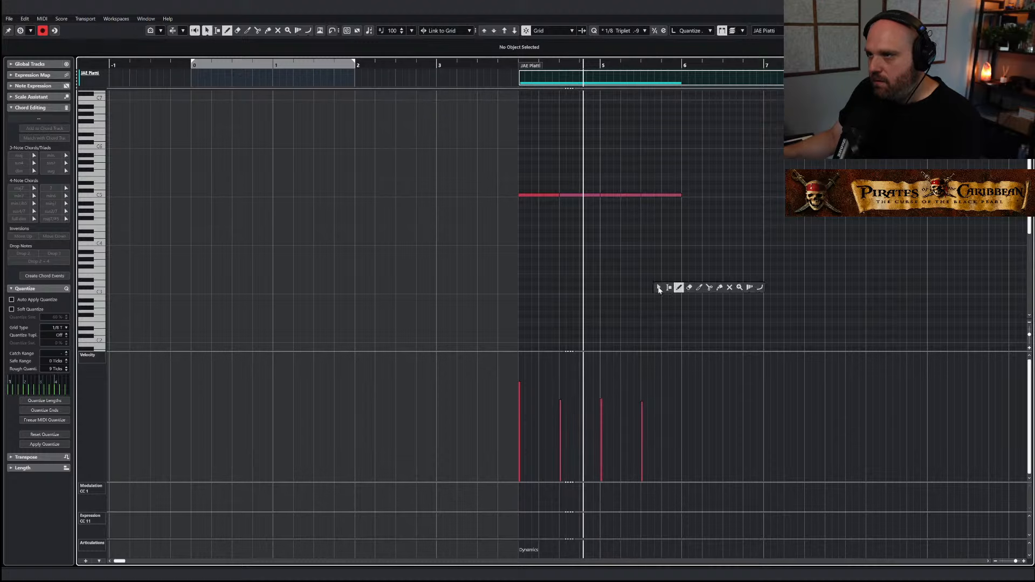
# Duplicate all the C5 piatti notes into bars 6 and 7 and play the pattern from bar 4
pyautogui.hotkey('ctrl', 'a')
pyautogui.hotkey('ctrl', 'd')
pyautogui.click(503, 68)
pyautogui.press('space')
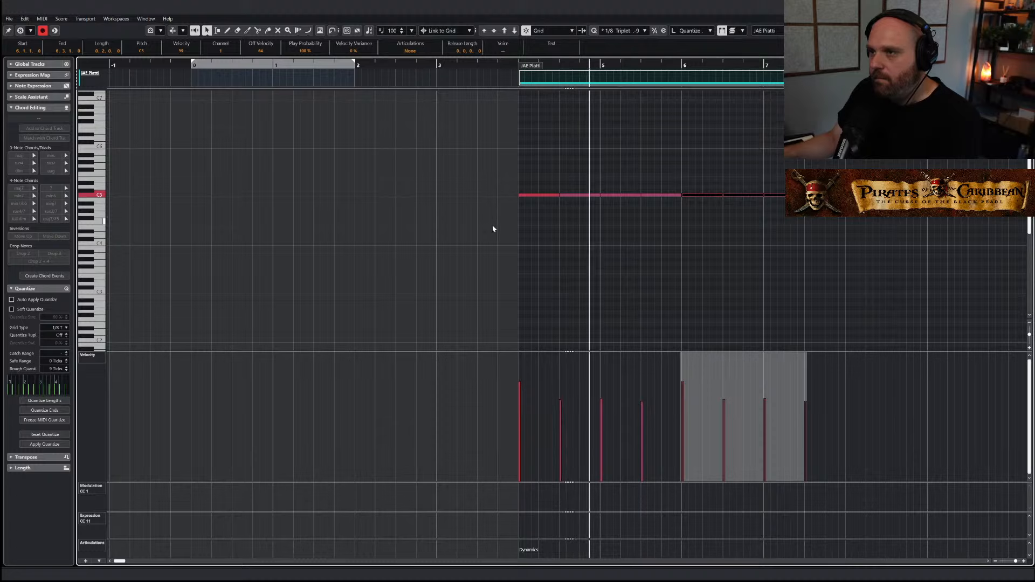
pyautogui.press('g')
pyautogui.press('g')
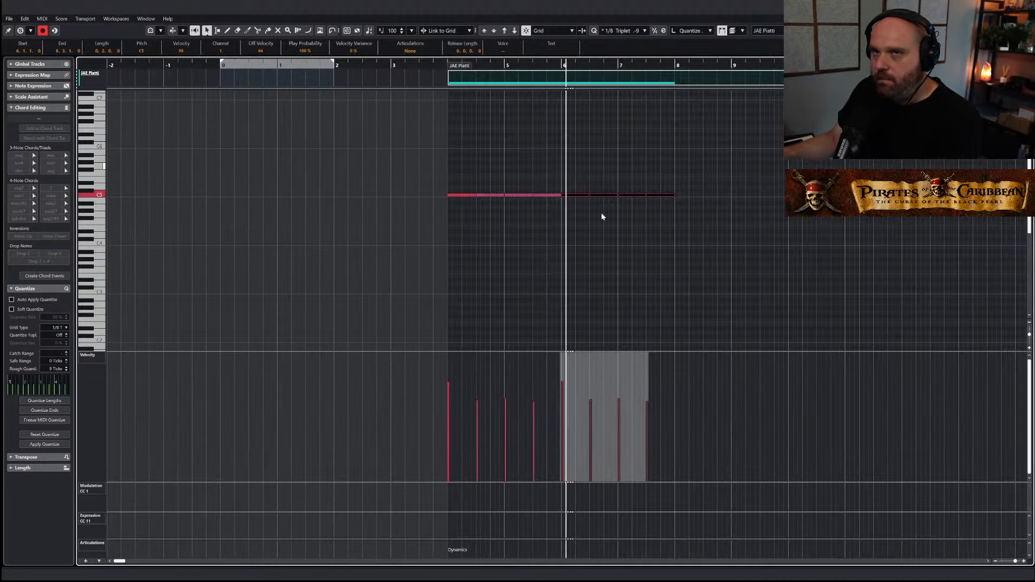
# Raise the velocities of all the piatti notes from bar 4 through bar 7 together, keeping their accents
pyautogui.hotkey('ctrl', 'a')
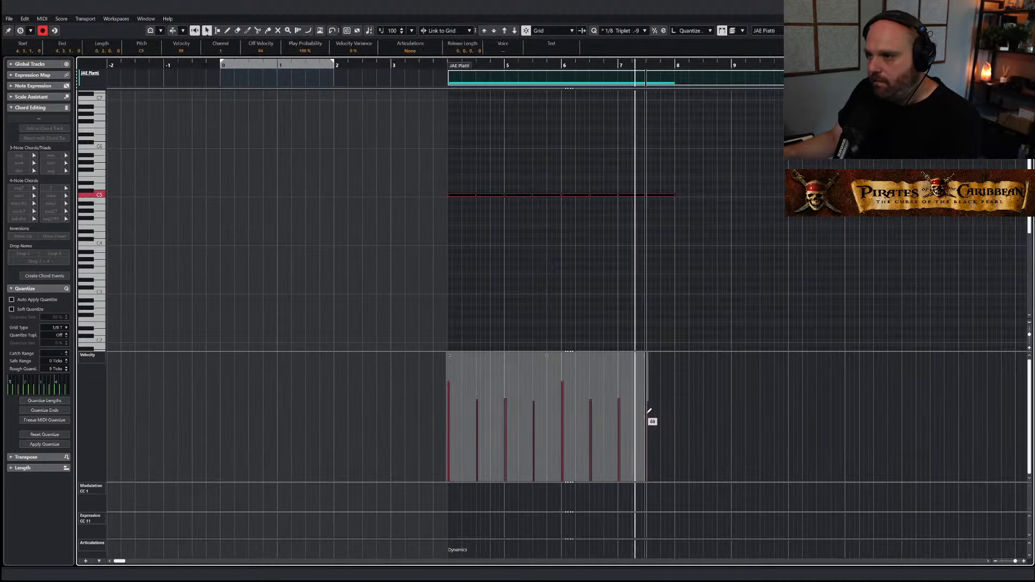
pyautogui.moveTo(646, 415); pyautogui.dragTo(646, 419)
pyautogui.moveTo(547, 351); pyautogui.dragTo(547, 355)
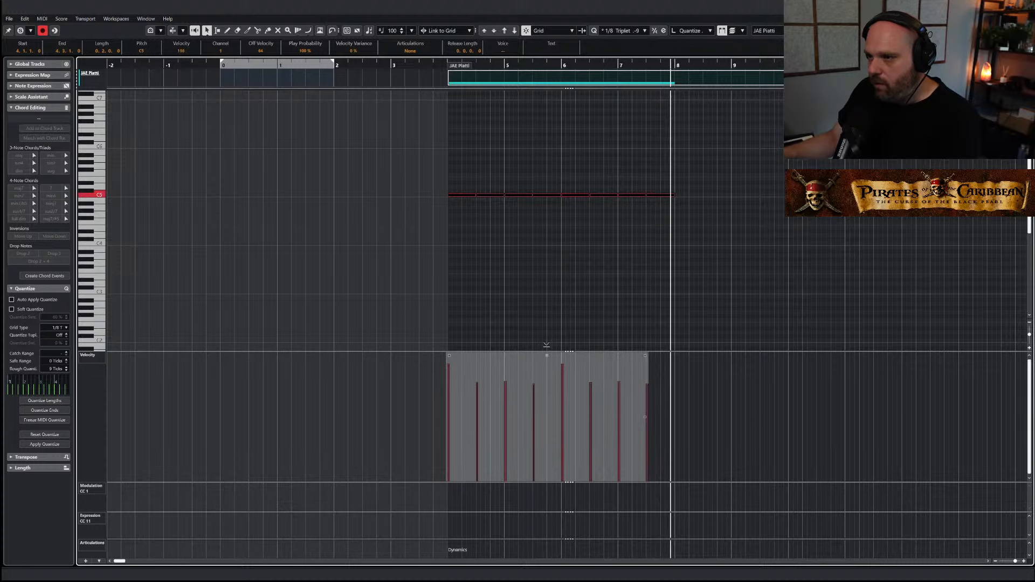
pyautogui.click(553, 331)
# In bar 7, shorten the first C5 note to a quarter and draw two hits in place of the second half-bar note
pyautogui.moveTo(555, 64); pyautogui.dragTo(584, 201)
pyautogui.rightClick(652, 223)
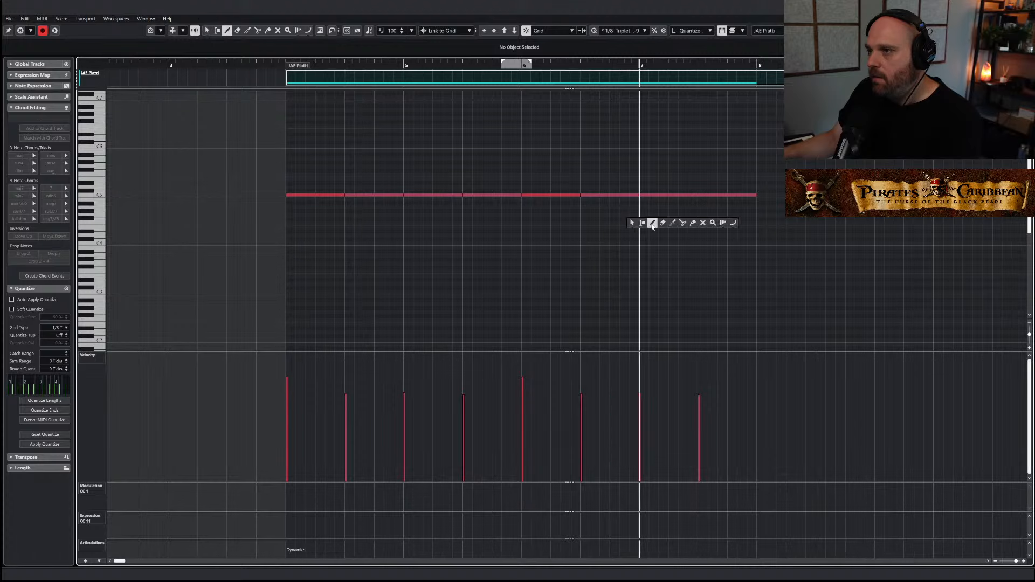
pyautogui.click(671, 222)
pyautogui.moveTo(683, 195); pyautogui.dragTo(672, 193)
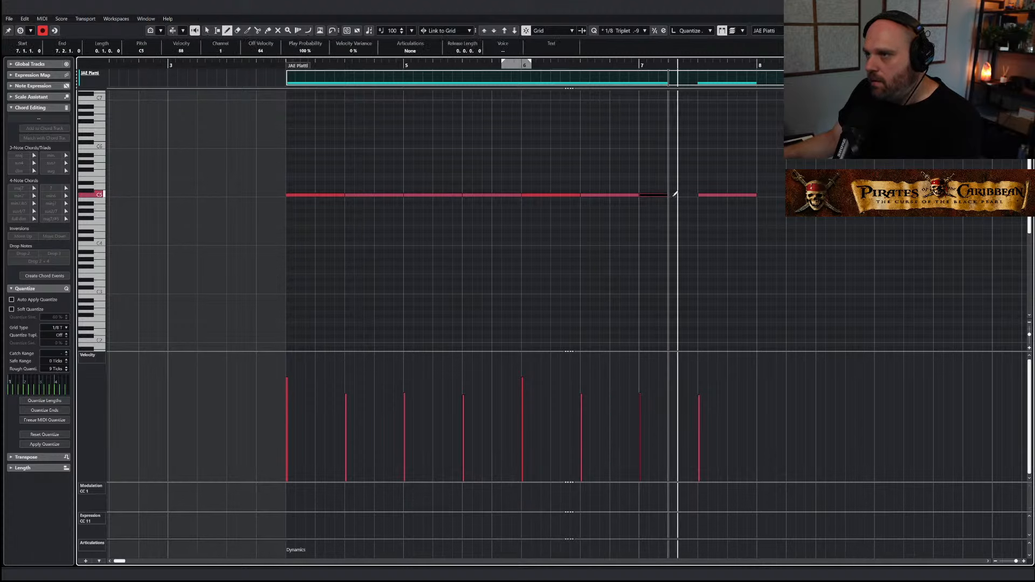
pyautogui.moveTo(676, 193); pyautogui.dragTo(751, 194)
pyautogui.rightClick(752, 194)
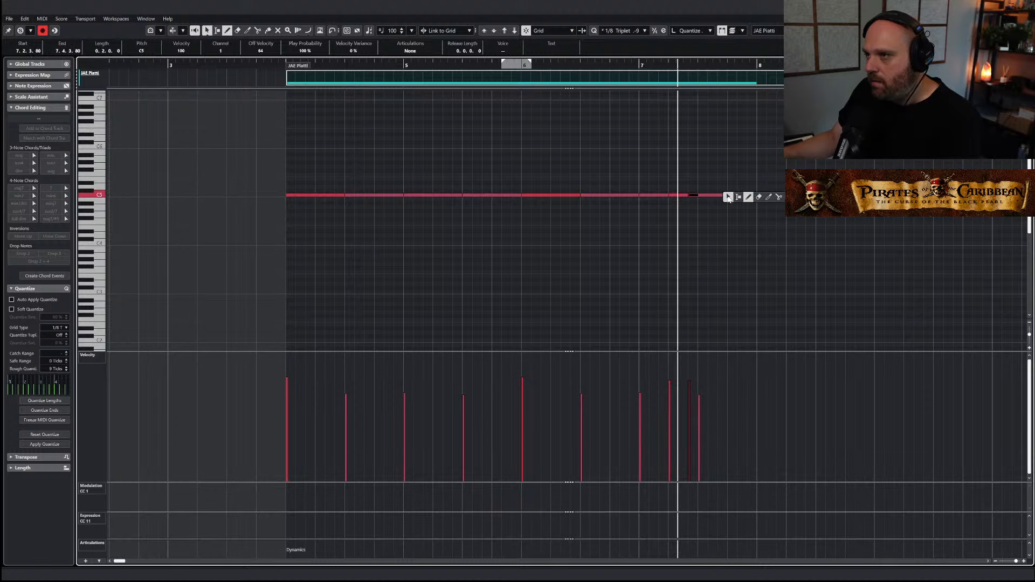
pyautogui.click(729, 194)
pyautogui.hotkey('ctrl', 'z')
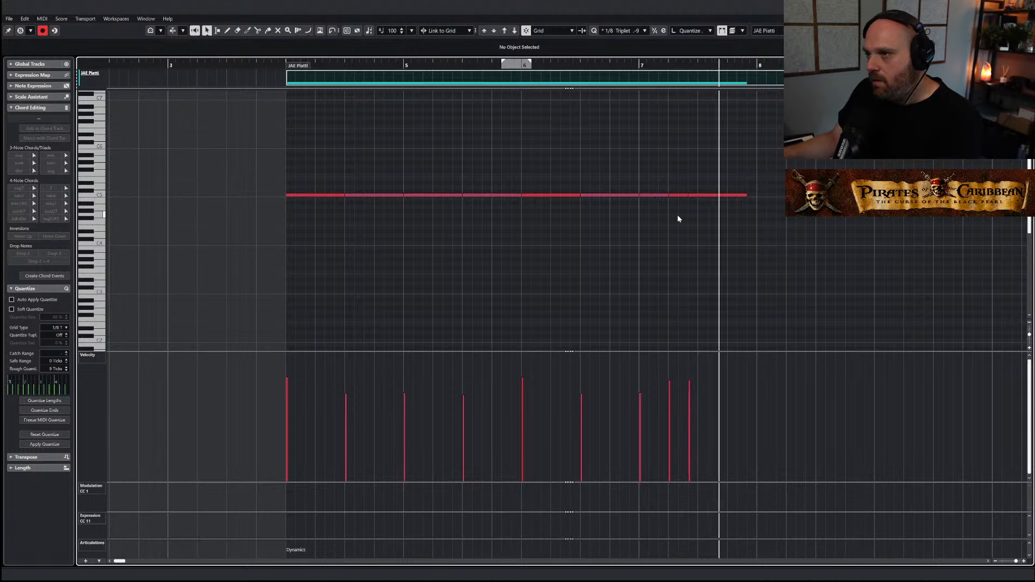
# Move the last two C5 notes of bar 7 one triplet eighth later, to 7.2.2.40 and 7.3.1, and play them back
pyautogui.click(644, 66)
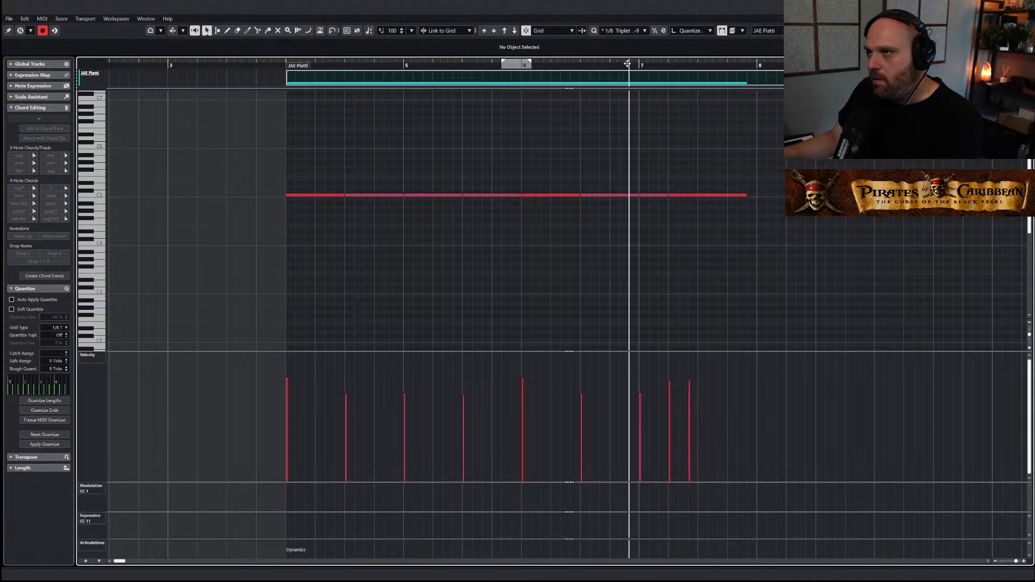
pyautogui.click(677, 195)
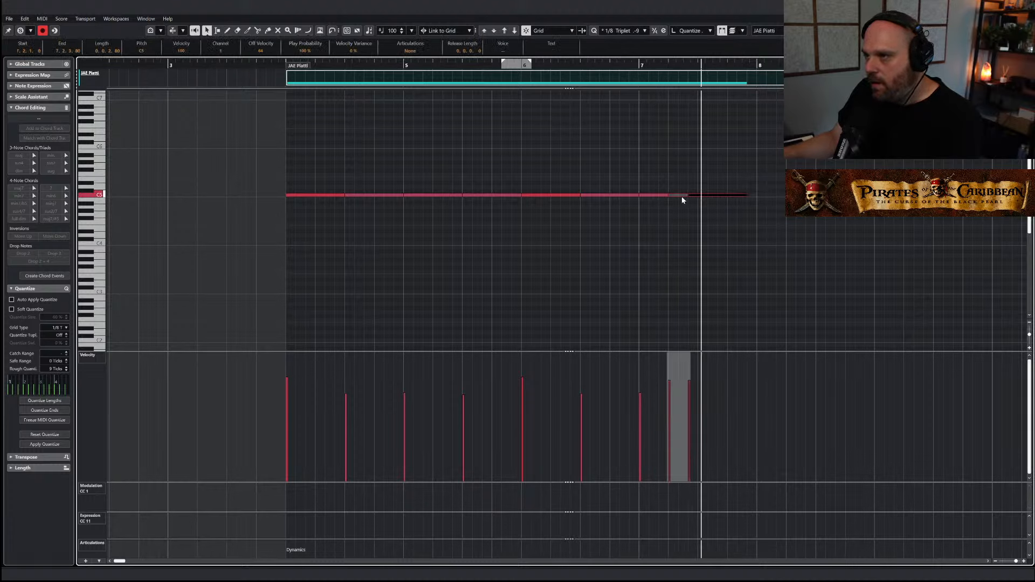
pyautogui.moveTo(682, 196); pyautogui.dragTo(694, 201)
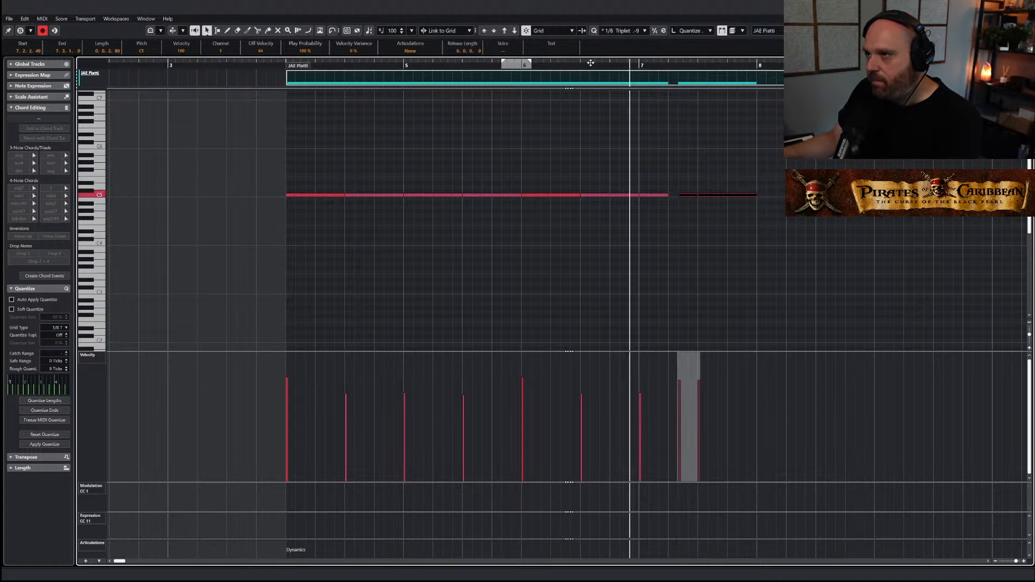
pyautogui.scroll(-4, 658, 215)
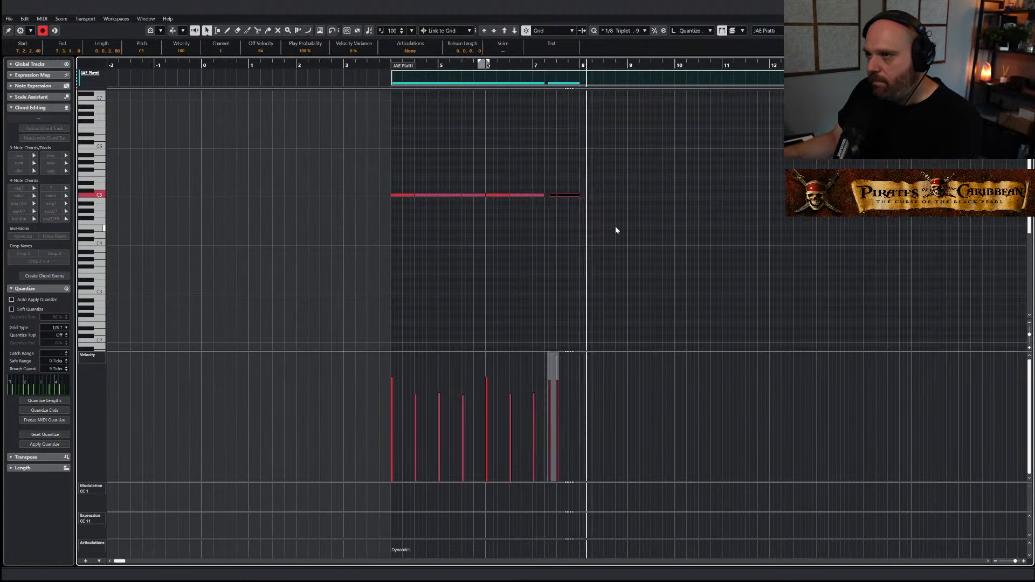
# Duplicate the four-bar piatti pattern into bars 8 through 11 and close the note editor
pyautogui.moveTo(631, 227); pyautogui.dragTo(341, 145)
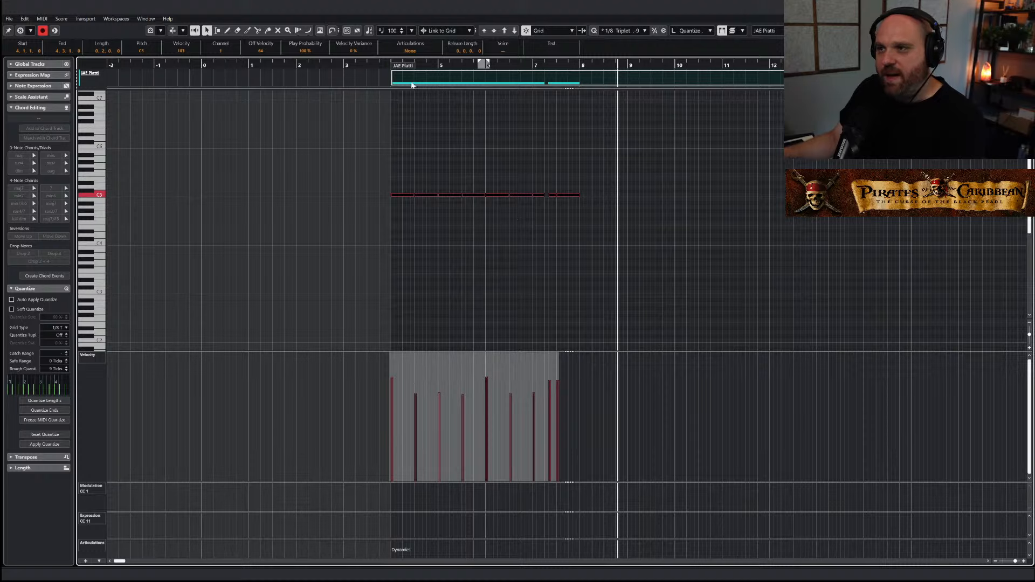
pyautogui.moveTo(412, 85); pyautogui.dragTo(388, 74)
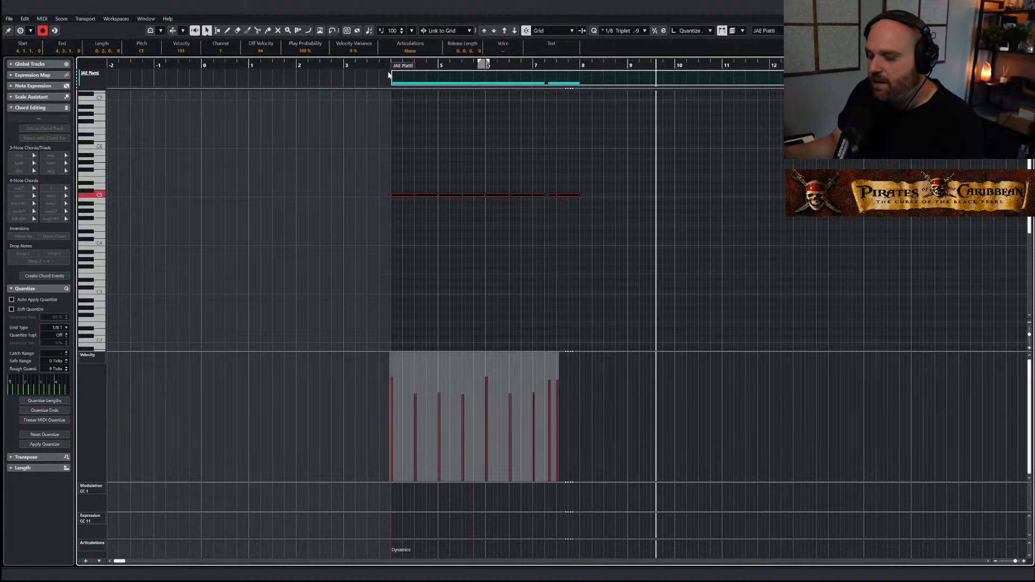
pyautogui.hotkey('ctrl', 'd')
pyautogui.press('Escape')
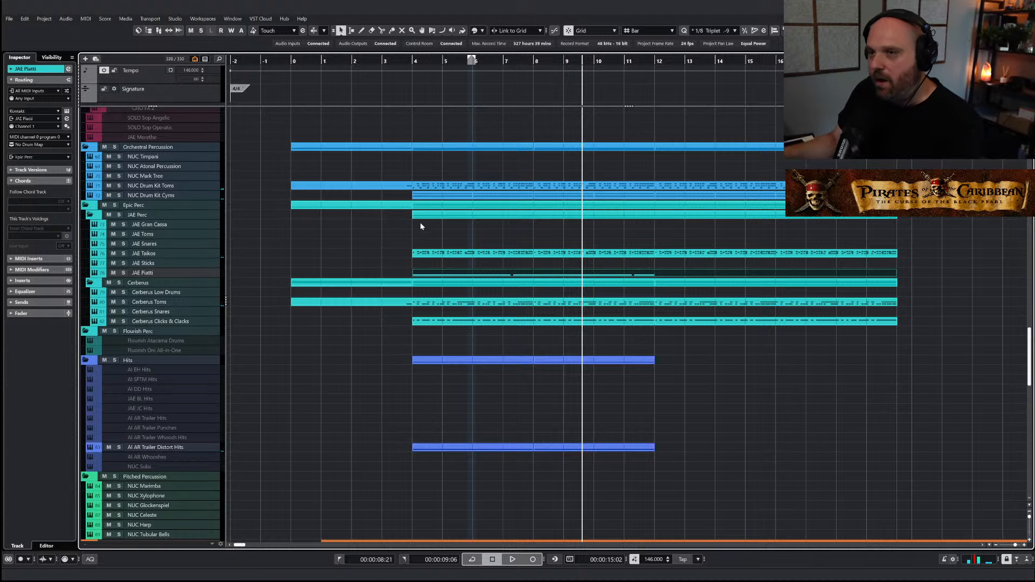
# Play the percussion arrangement with the new piatti past bar 10
pyautogui.click(398, 155)
pyautogui.press('space')
pyautogui.press('g')
pyautogui.press('g')
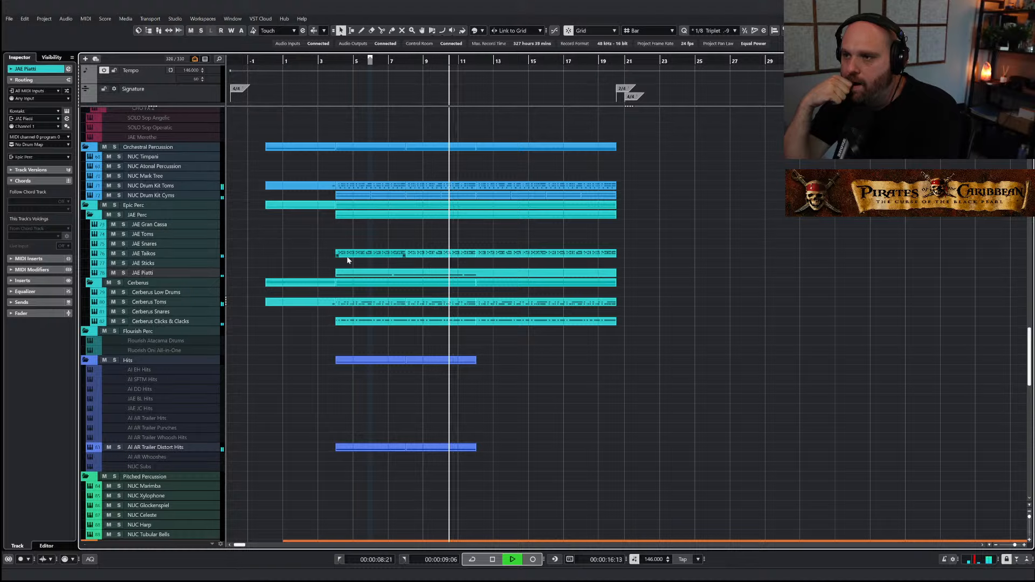
pyautogui.press('space')
# Reopen the JAE Piatti part, shorten the first C5 note of bar 11 and draw a triplet-quarter hit right after it
pyautogui.doubleClick(414, 275)
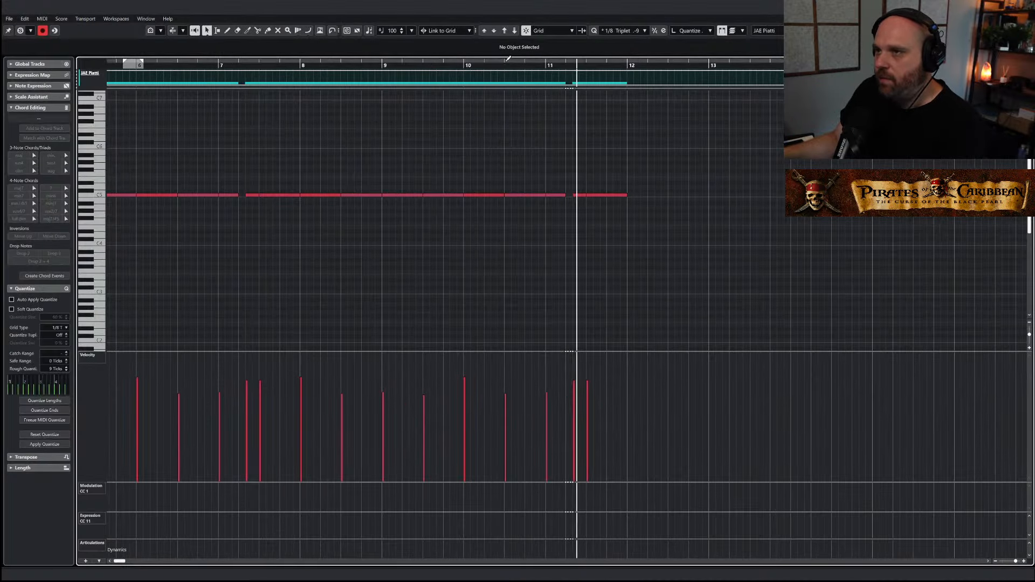
pyautogui.click(443, 62)
pyautogui.press('space')
pyautogui.rightClick(537, 221)
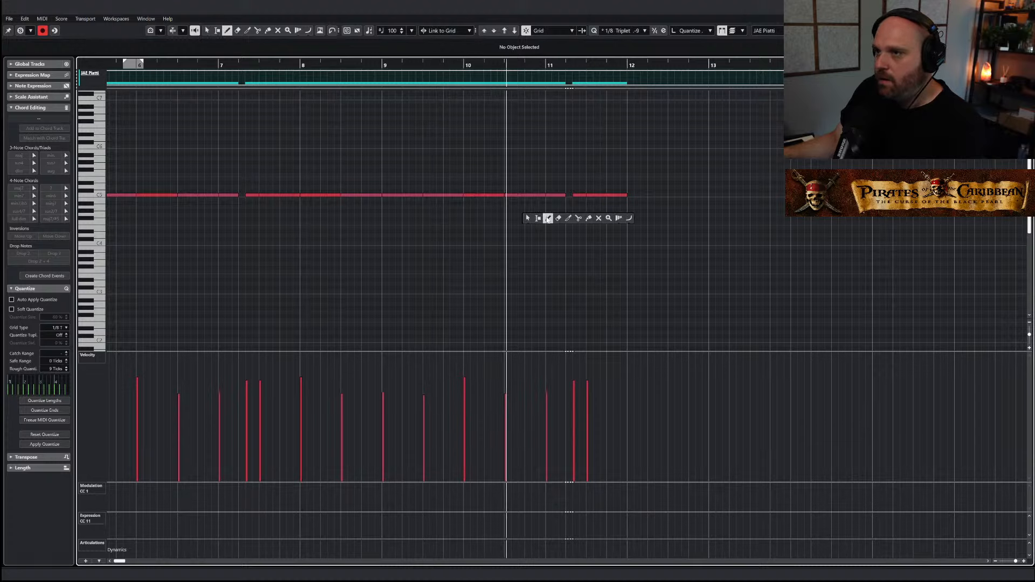
pyautogui.click(548, 218)
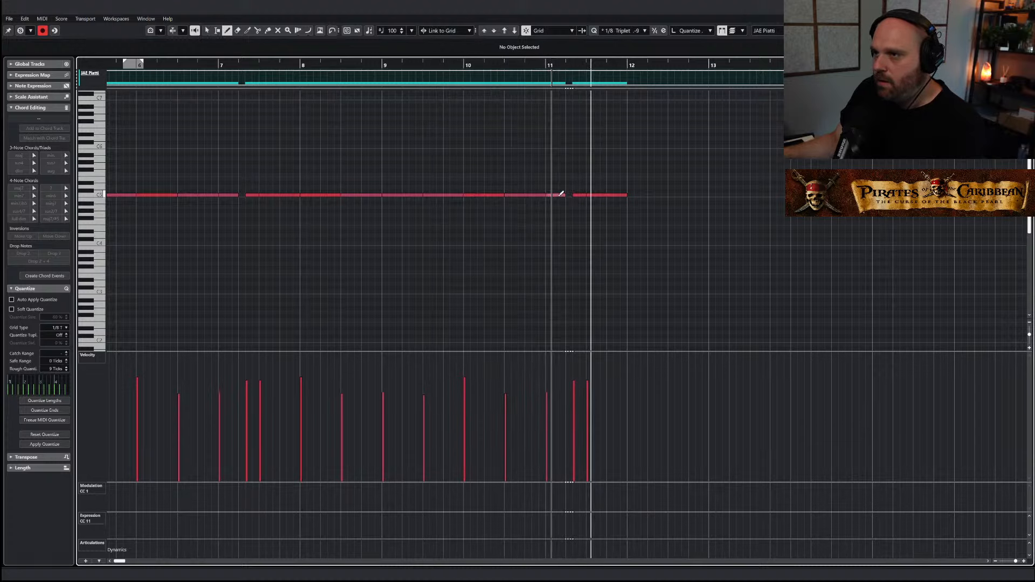
pyautogui.click(563, 196)
pyautogui.moveTo(532, 64); pyautogui.dragTo(621, 120)
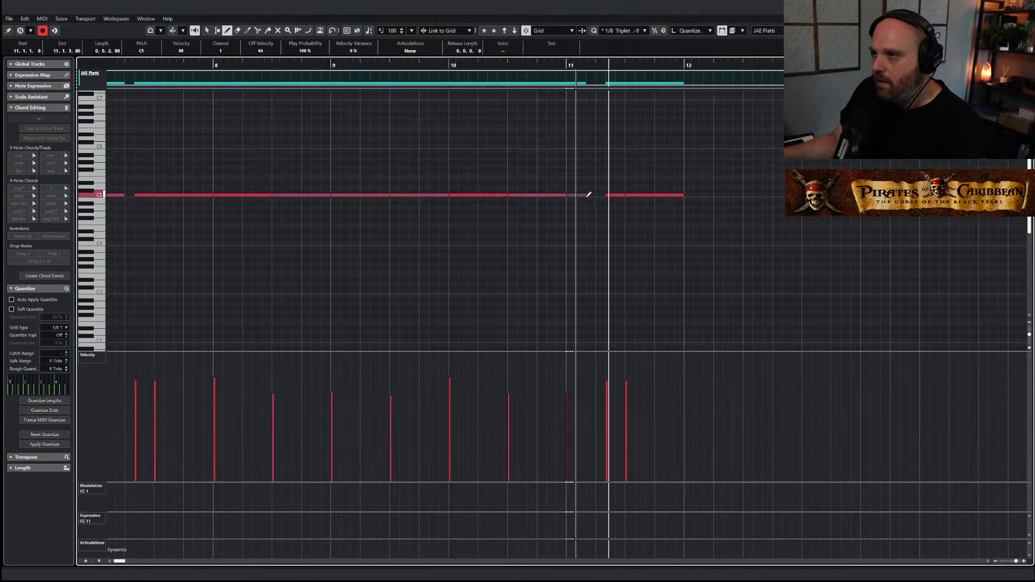
pyautogui.moveTo(589, 195); pyautogui.dragTo(609, 196)
# Delete the last two C5 notes of bar 11 and redraw them at 11.2.2.40 and 11.3.1, the last reaching bar 12
pyautogui.rightClick(616, 196)
pyautogui.click(617, 196)
pyautogui.click(616, 195)
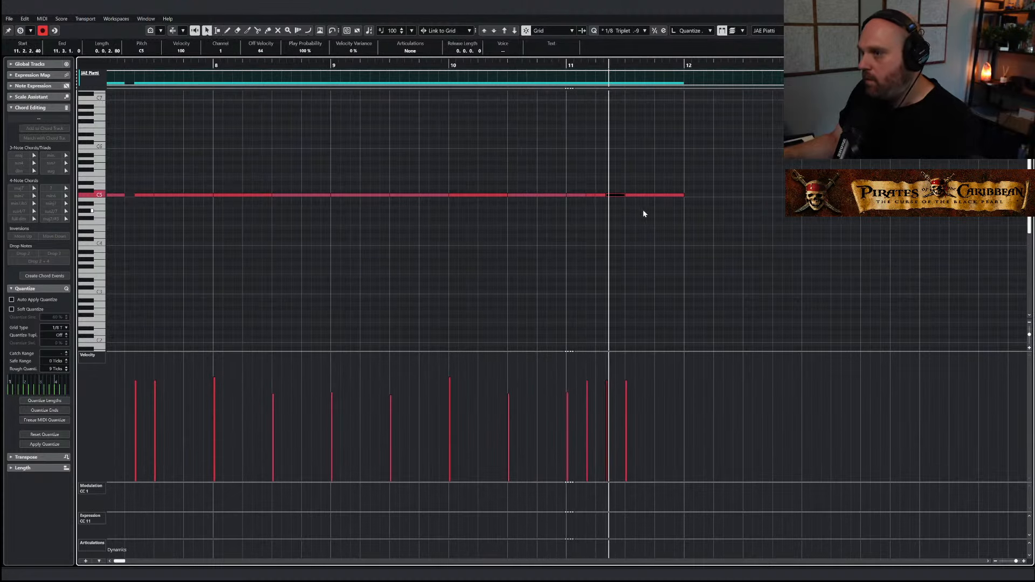
pyautogui.press('Delete')
pyautogui.click(635, 194)
pyautogui.press('Delete')
pyautogui.rightClick(625, 206)
pyautogui.click(656, 210)
pyautogui.click(647, 209)
pyautogui.click(617, 195)
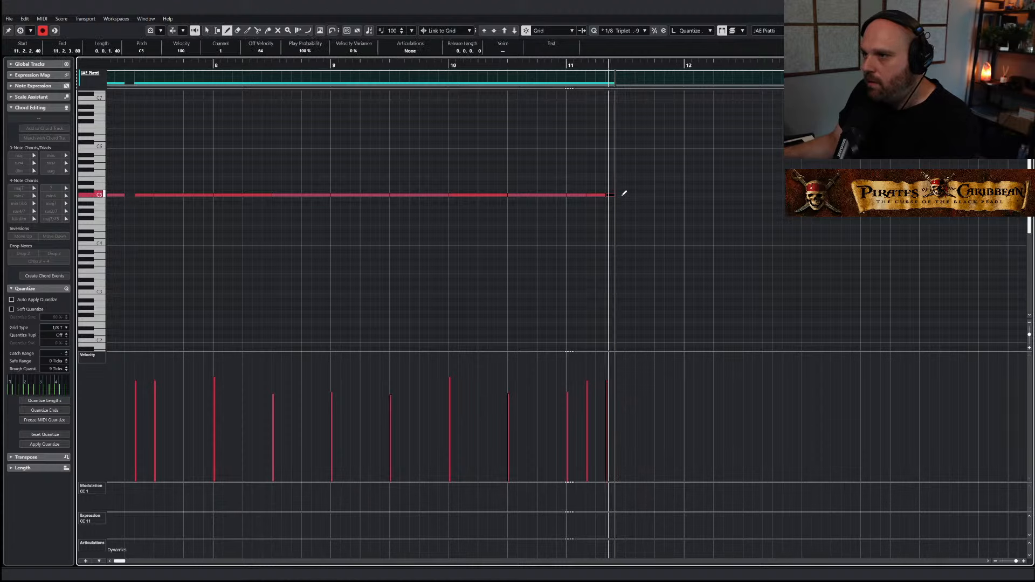
pyautogui.moveTo(627, 195); pyautogui.dragTo(687, 198)
# Shape the velocities of the bar 11 triplet hits into a rising ramp and play from bar 10
pyautogui.scroll(-3, 580, 323)
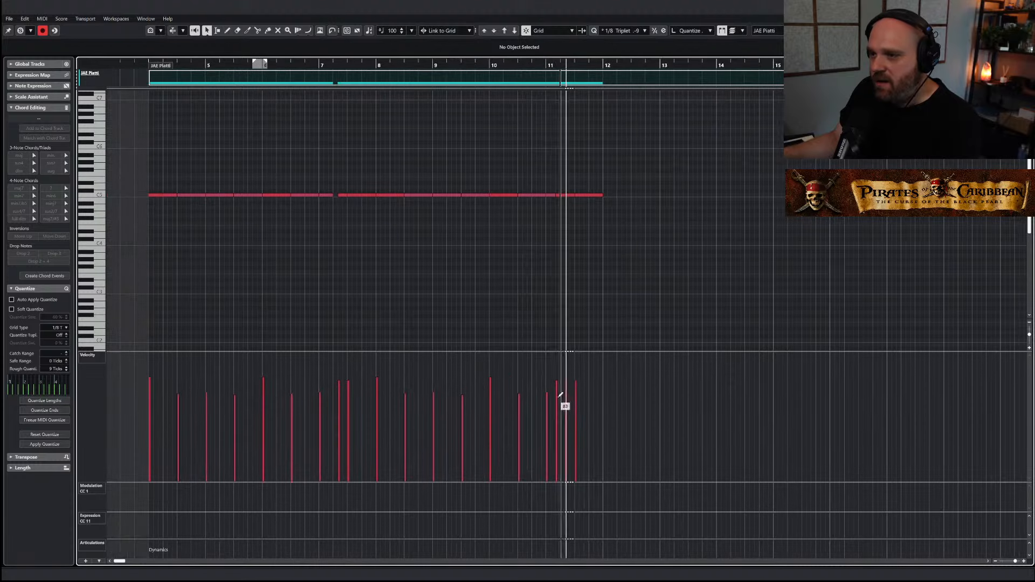
pyautogui.moveTo(561, 397); pyautogui.dragTo(581, 393)
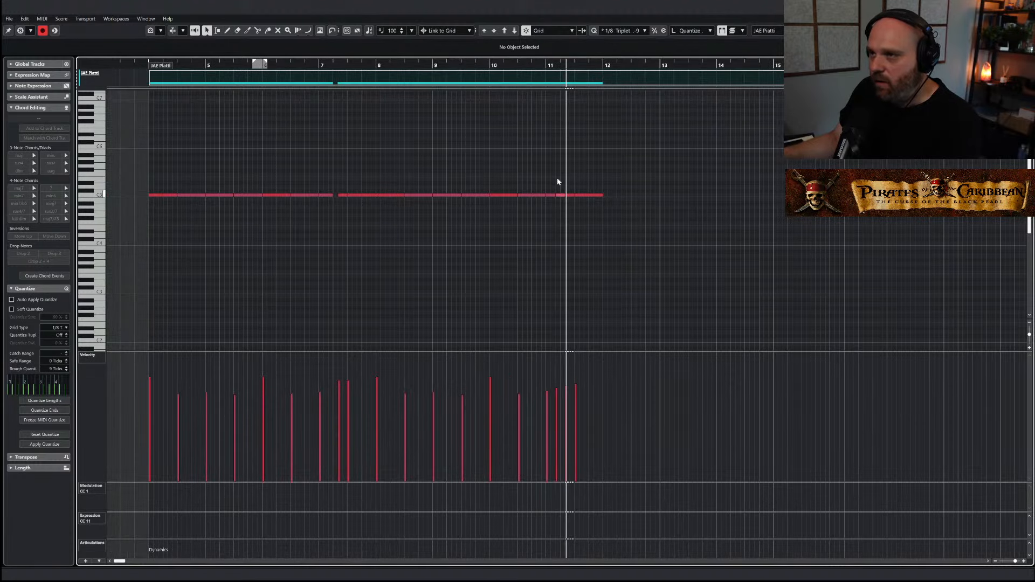
pyautogui.moveTo(541, 66); pyautogui.dragTo(504, 65)
pyautogui.press('space')
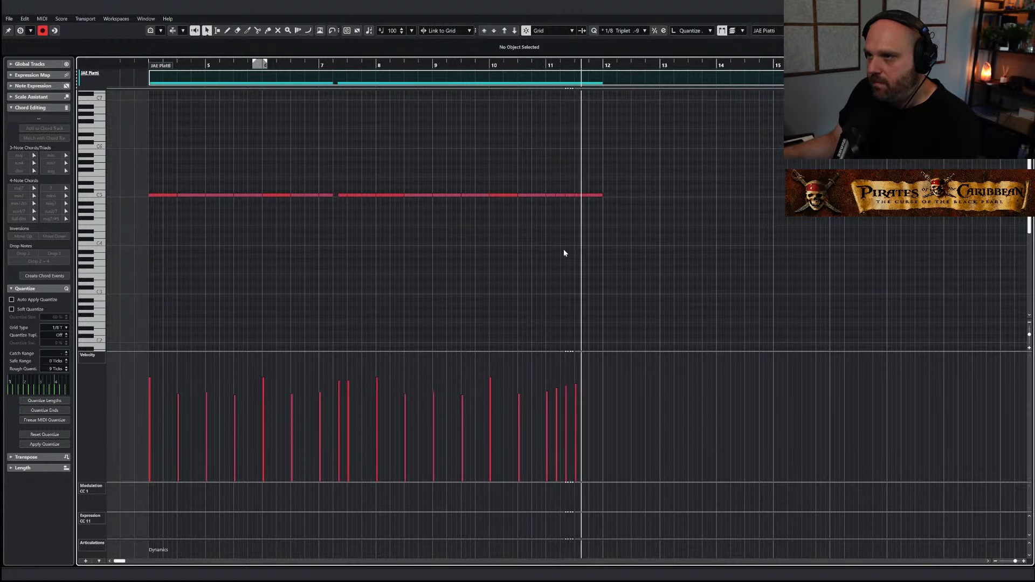
# Duplicate the eight-bar piatti pattern from bar 12 to bar 20 and close the note editor
pyautogui.press('g')
pyautogui.moveTo(642, 242); pyautogui.dragTo(138, 193)
pyautogui.hotkey('ctrl', 'd')
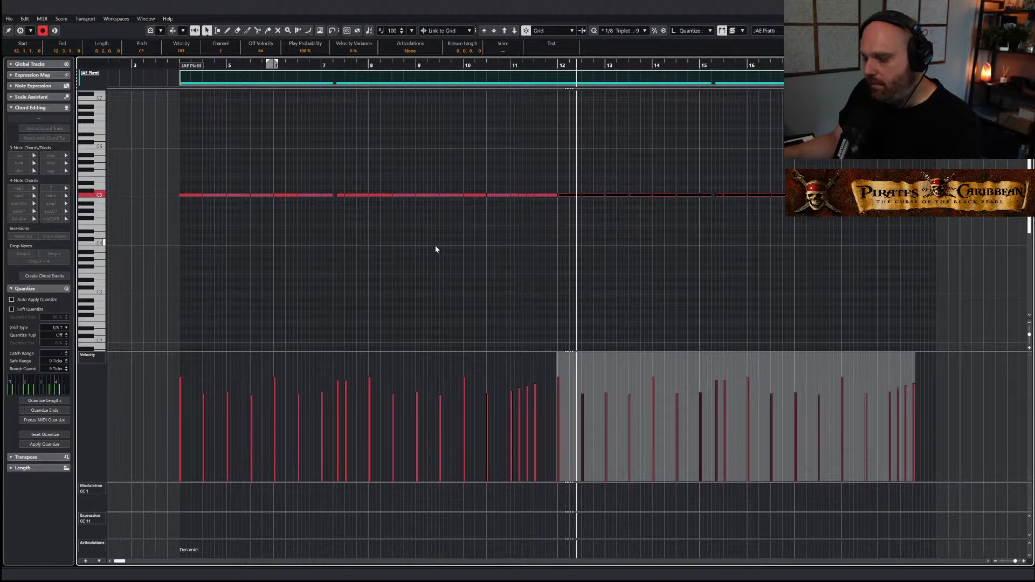
pyautogui.press('Return')
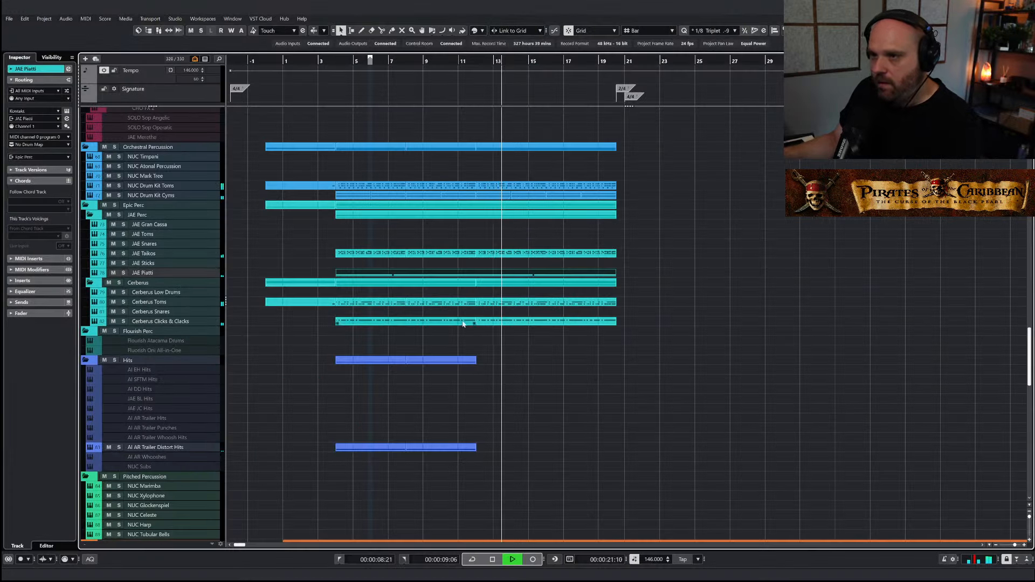
# Duplicate the AI AR Trailer Distort Hits part so the hits extend to bar 20
pyautogui.moveTo(533, 466); pyautogui.dragTo(445, 448)
pyautogui.hotkey('ctrl', 'd')
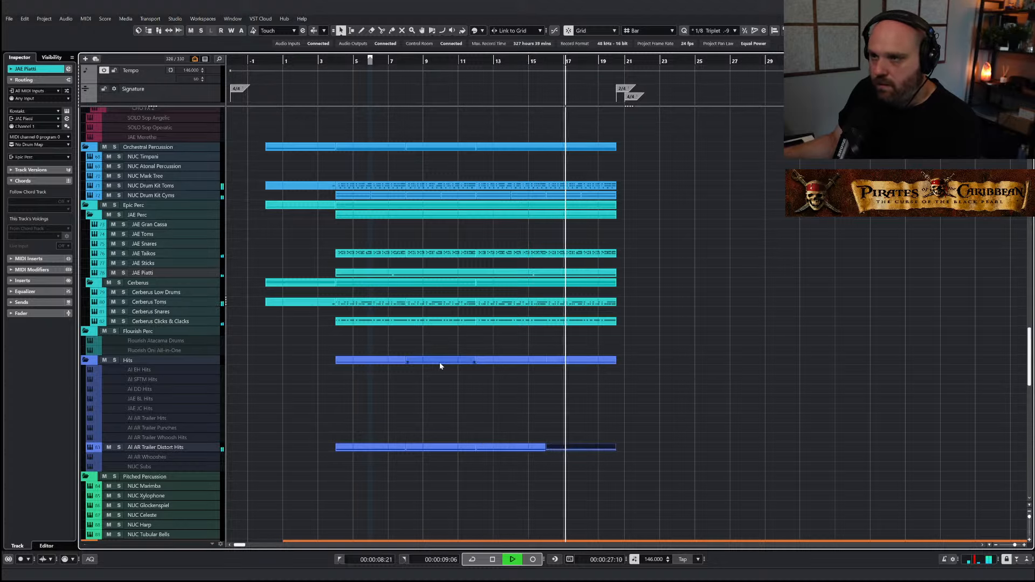
# Solo the Brass folder and play the brass on its own from bar 8
pyautogui.scroll(10, 439, 362)
pyautogui.scroll(-5, 439, 362)
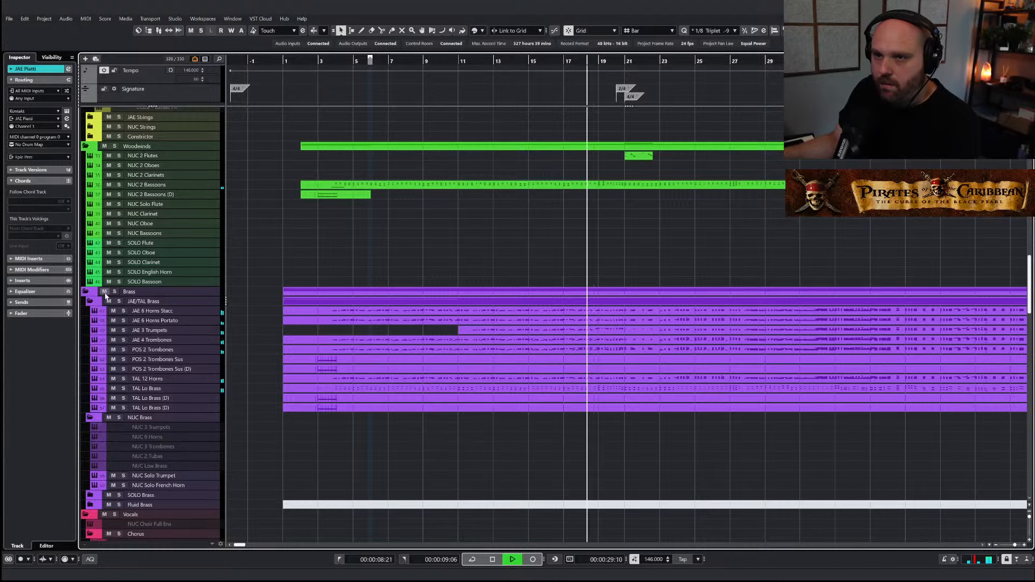
pyautogui.scroll(5, 335, 267)
pyautogui.scroll(-5, 289, 310)
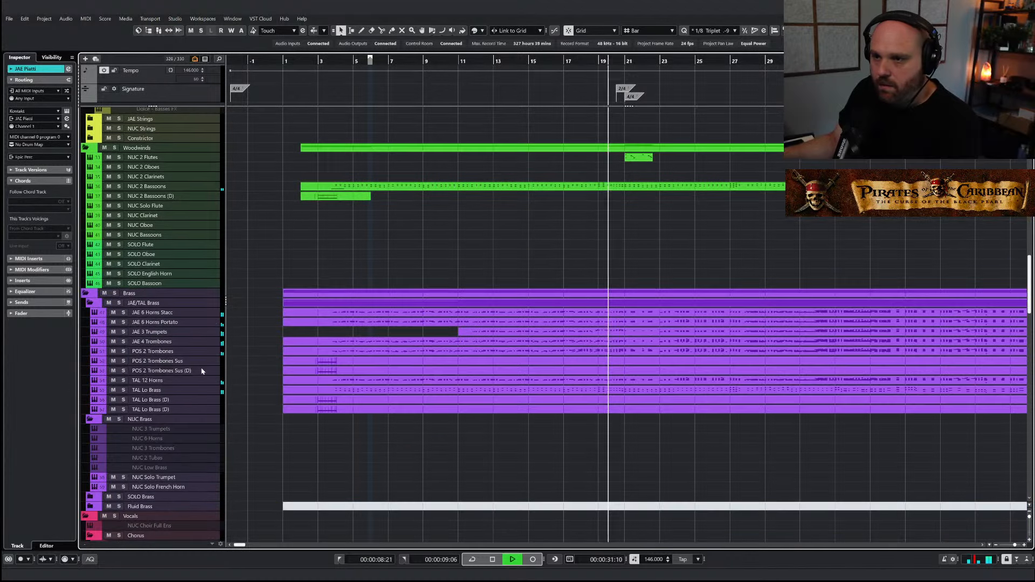
pyautogui.click(115, 292)
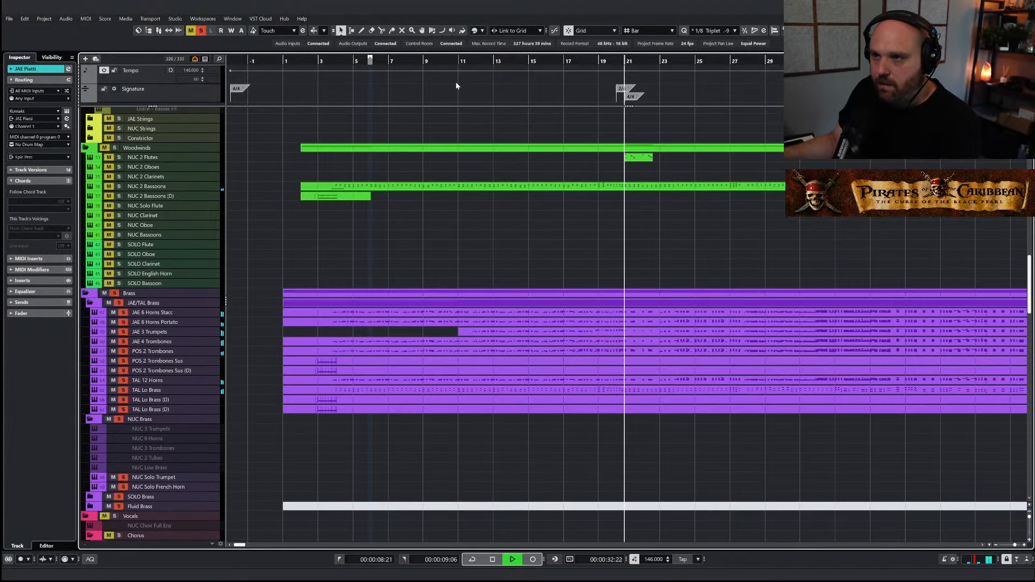
pyautogui.click(418, 61)
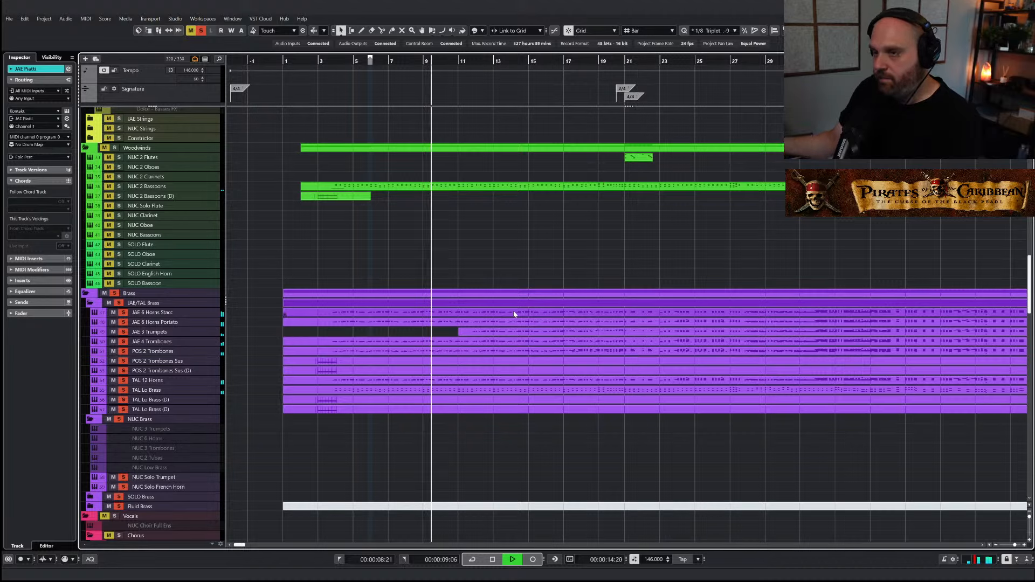
# Stop the brass playback, bring the group channels into view in the mixer and clear all solos
pyautogui.press('space')
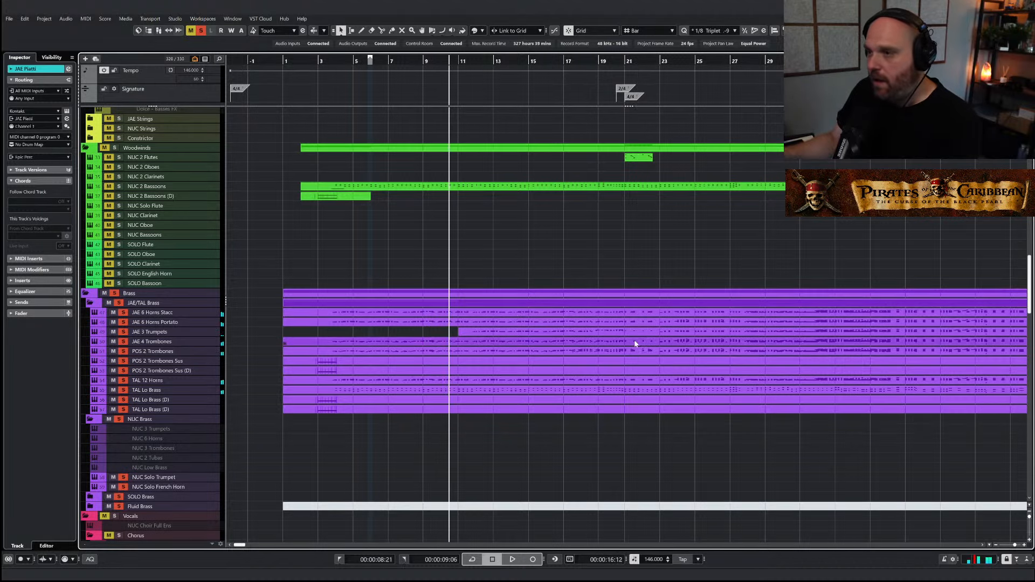
pyautogui.hotkey('alt', 'F3')
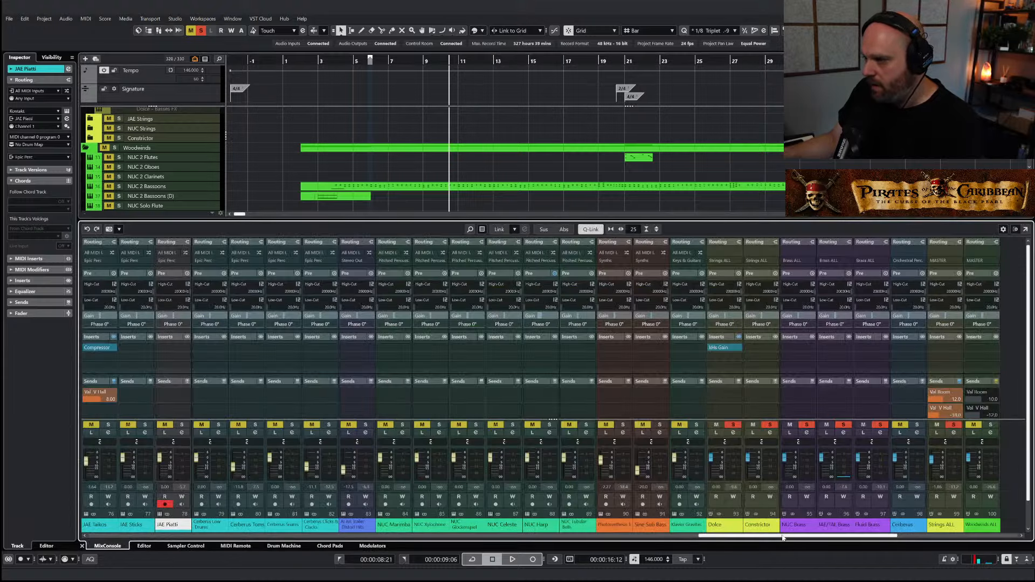
pyautogui.hscroll(3, 782, 485)
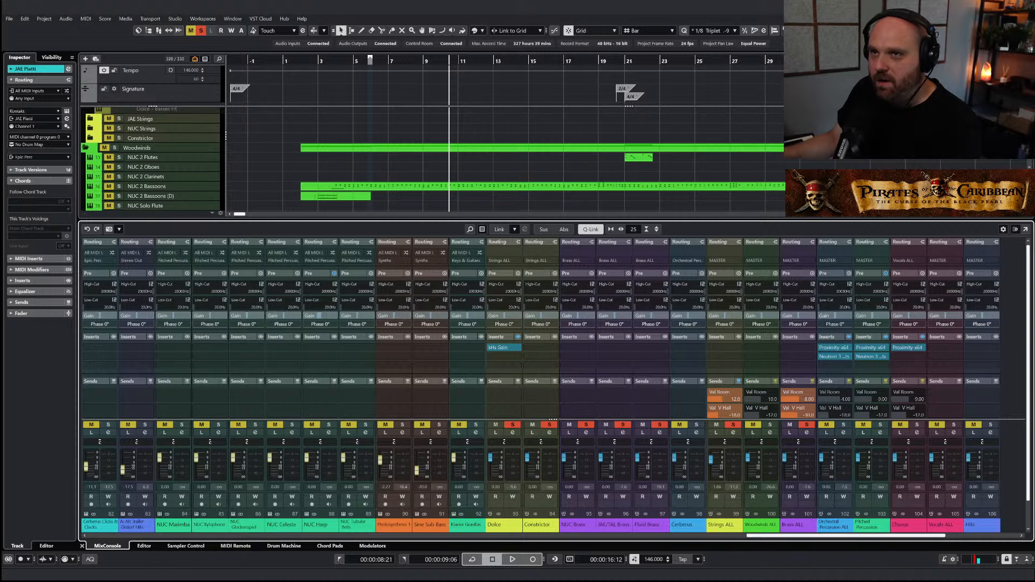
pyautogui.scroll(-1, 331, 131)
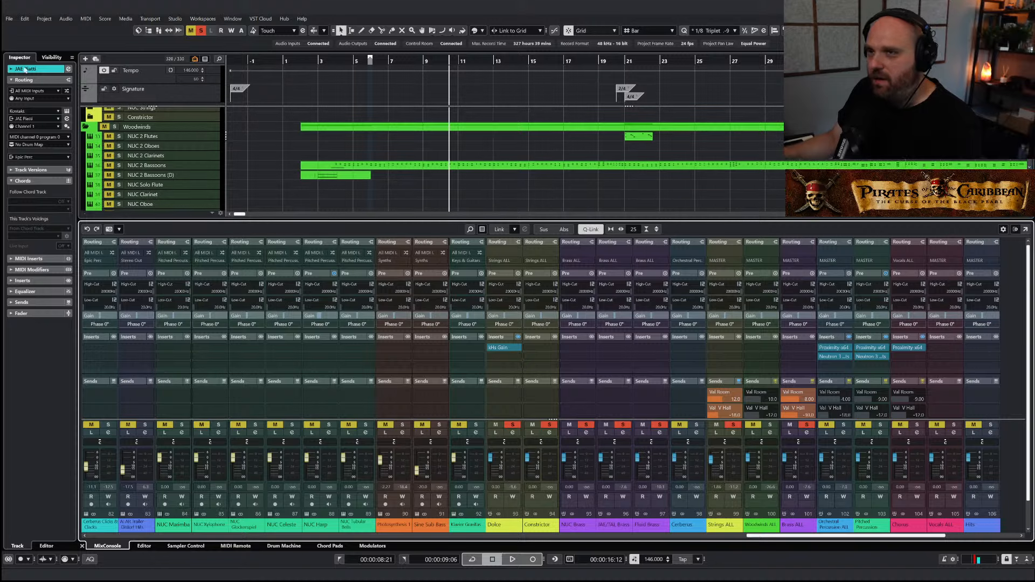
pyautogui.click(200, 30)
pyautogui.click(191, 31)
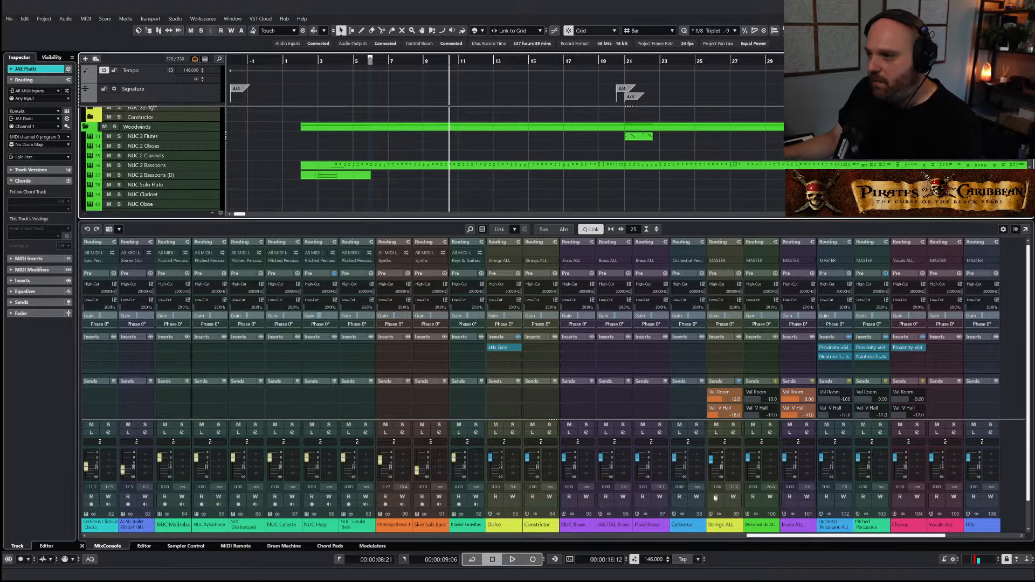
# Play while soloing Strings ALL, Brass ALL, Woodwinds ALL and Orchestral Percussion ALL in turn, and lower the Strings ALL level slightly
pyautogui.click(733, 426)
pyautogui.click(805, 426)
pyautogui.press('space')
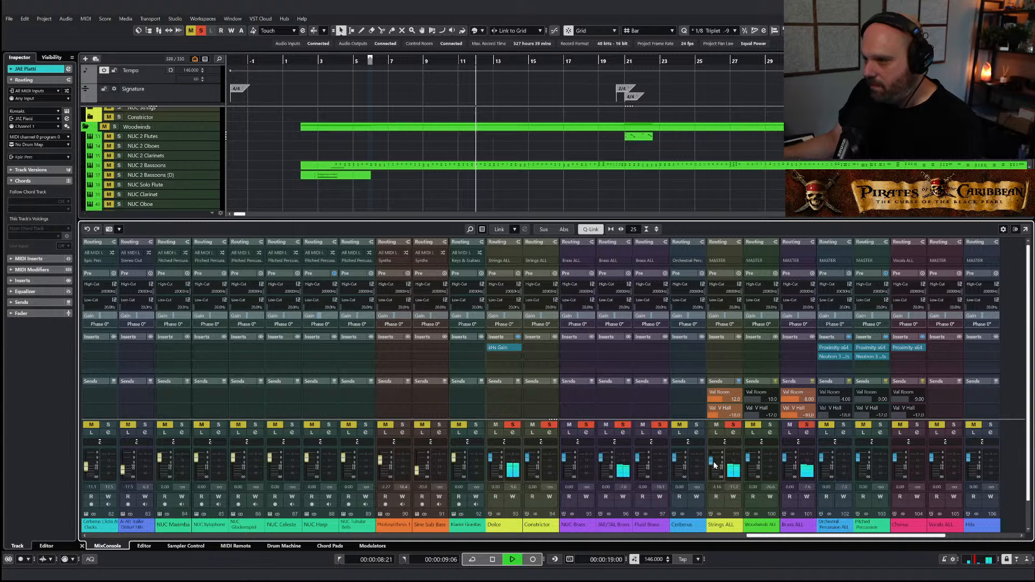
pyautogui.click(770, 426)
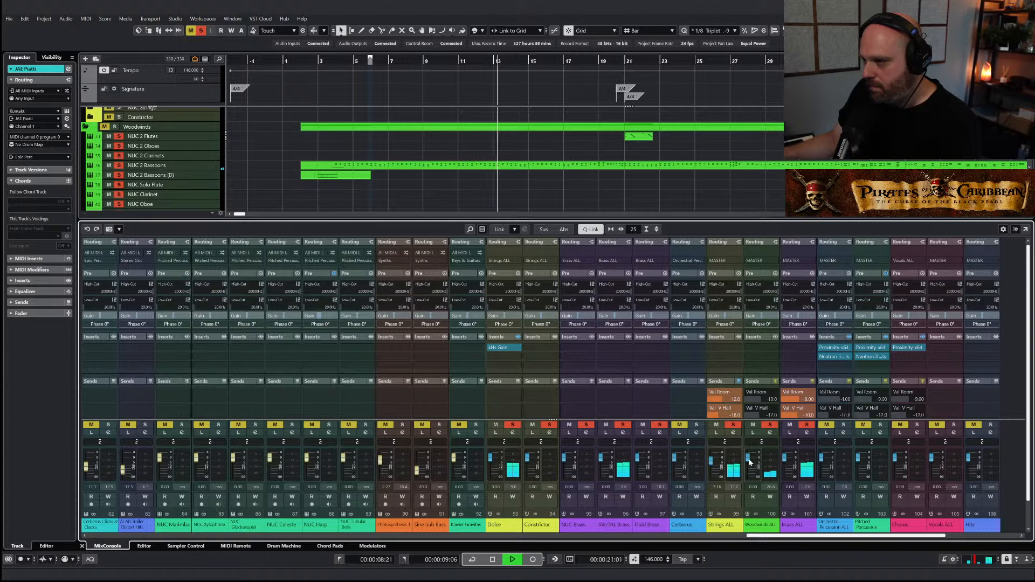
pyautogui.click(843, 426)
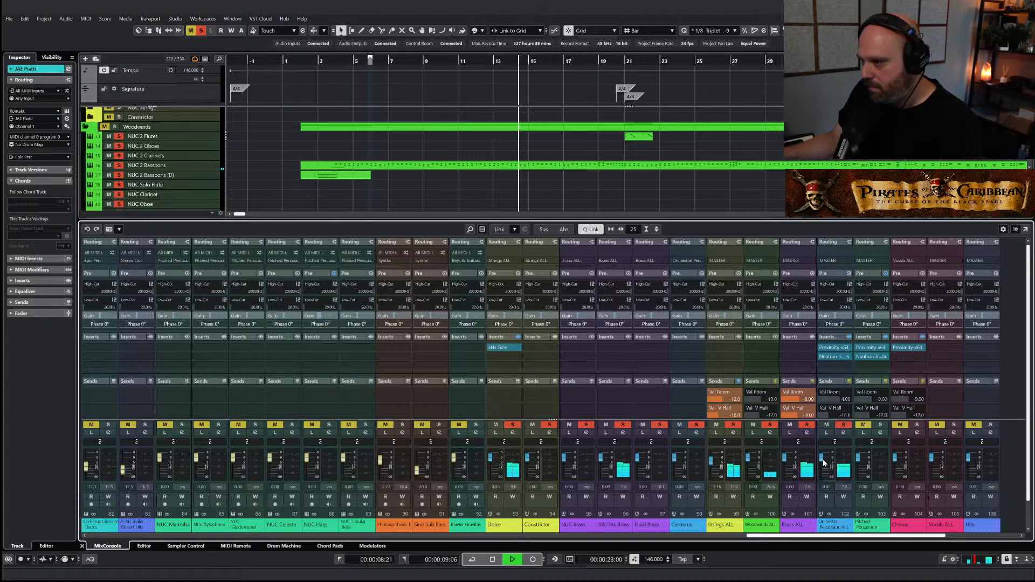
pyautogui.click(991, 425)
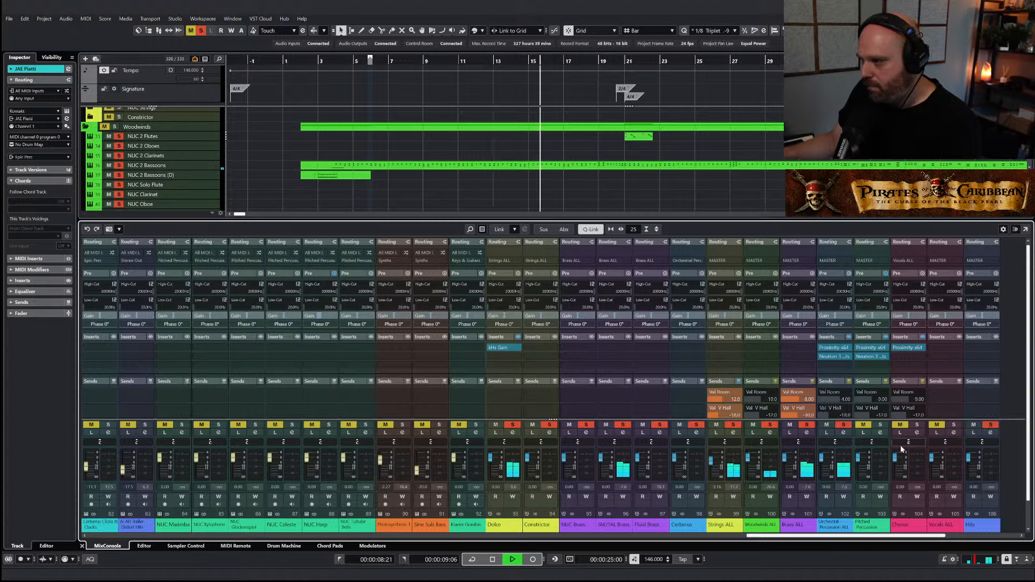
# Clear the solos, bring the Epic Perc group into view in the mixer and replay the full mix from about bar 3
pyautogui.click(201, 31)
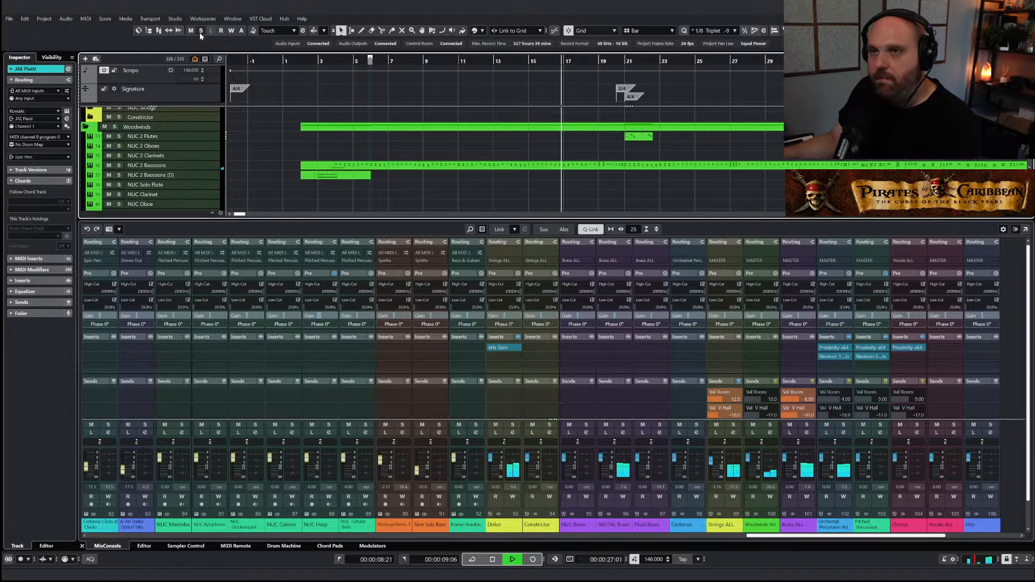
pyautogui.press('g')
pyautogui.press('g')
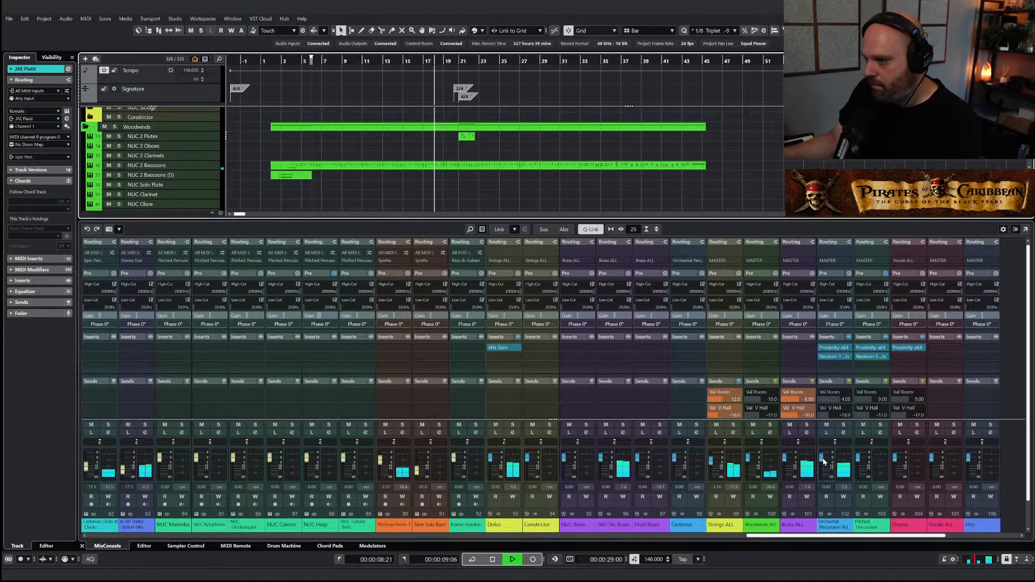
pyautogui.moveTo(902, 536); pyautogui.dragTo(934, 537)
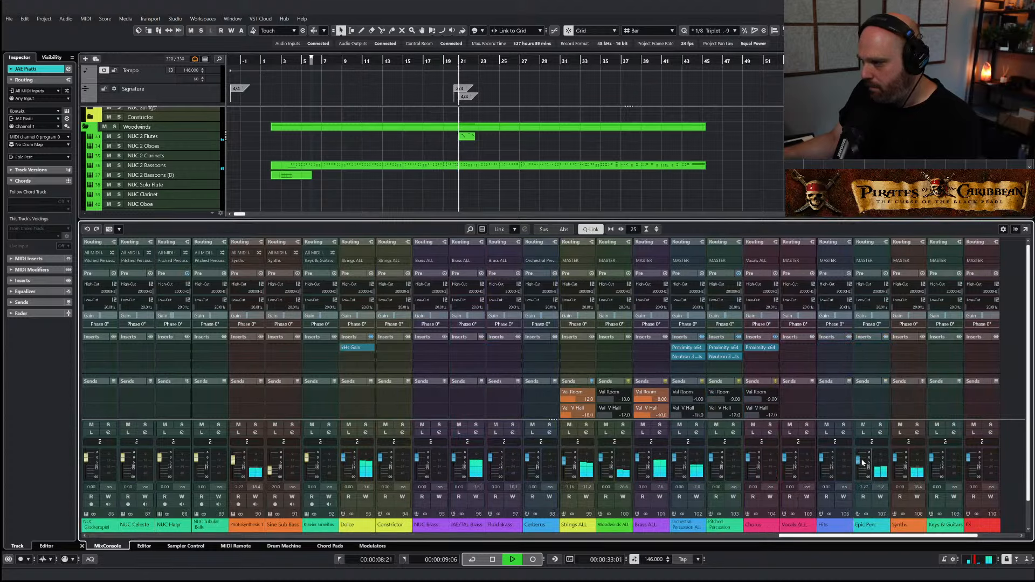
pyautogui.click(290, 60)
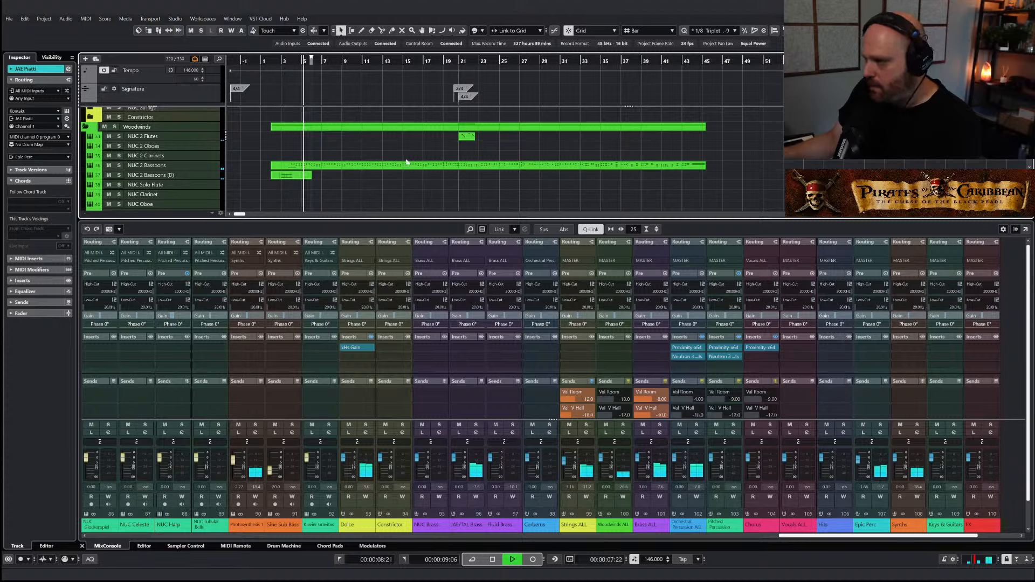
# Solo Epic Perc with Orchestral Percussion, lower the Epic Perc level, and return to the full mix
pyautogui.click(877, 426)
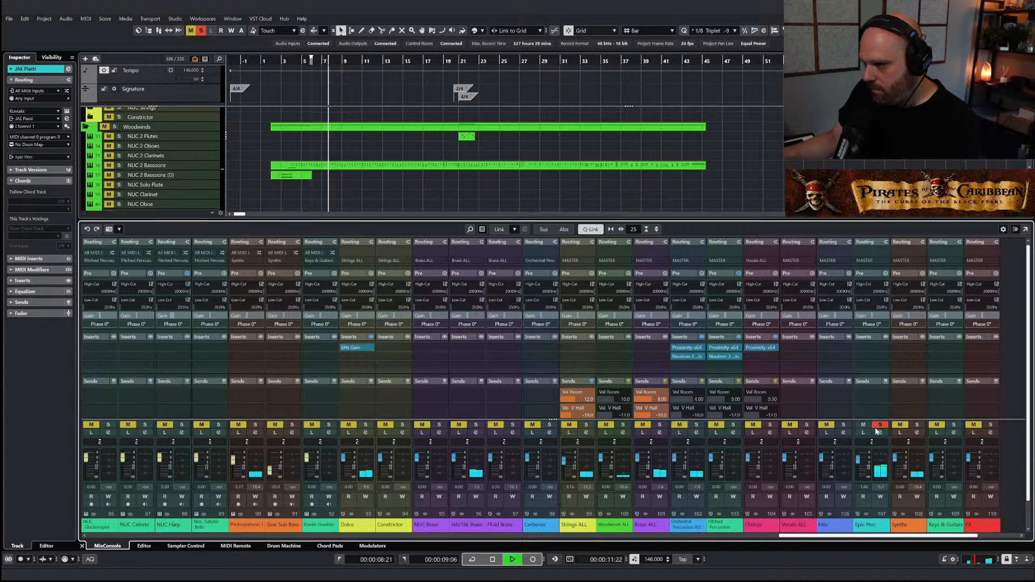
pyautogui.click(697, 425)
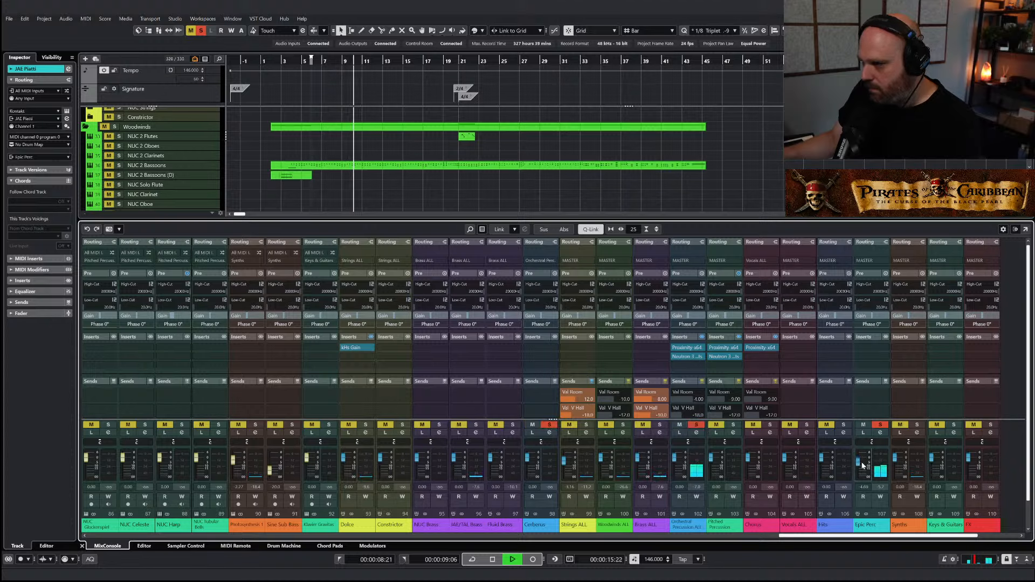
pyautogui.click(202, 30)
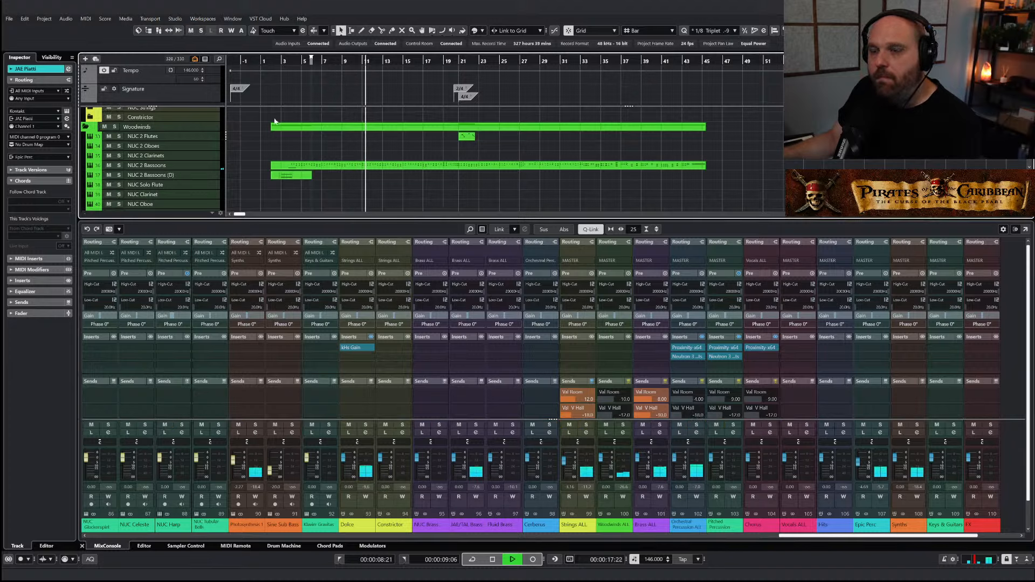
pyautogui.scroll(-3, 338, 175)
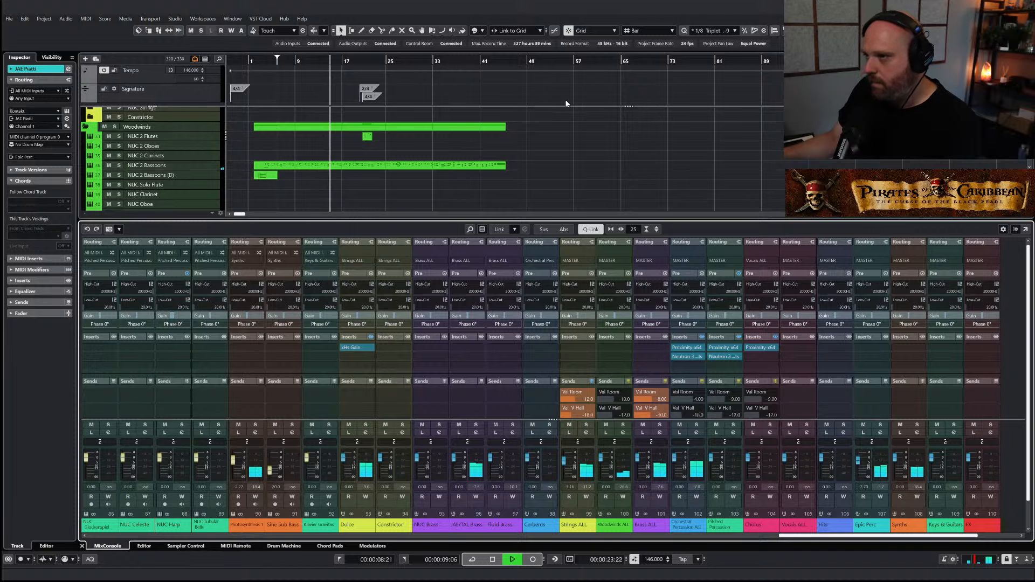
# Close the mixer, stop playback, move the playhead to bar 2 and show the percussion and hits tracks
pyautogui.hotkey('alt', 'F3')
pyautogui.press('space')
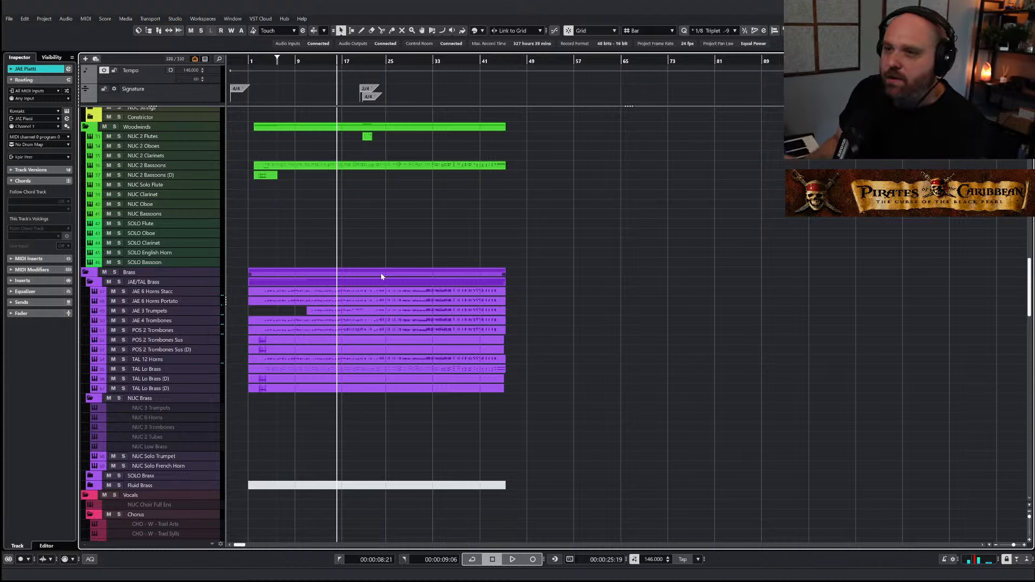
pyautogui.press('h')
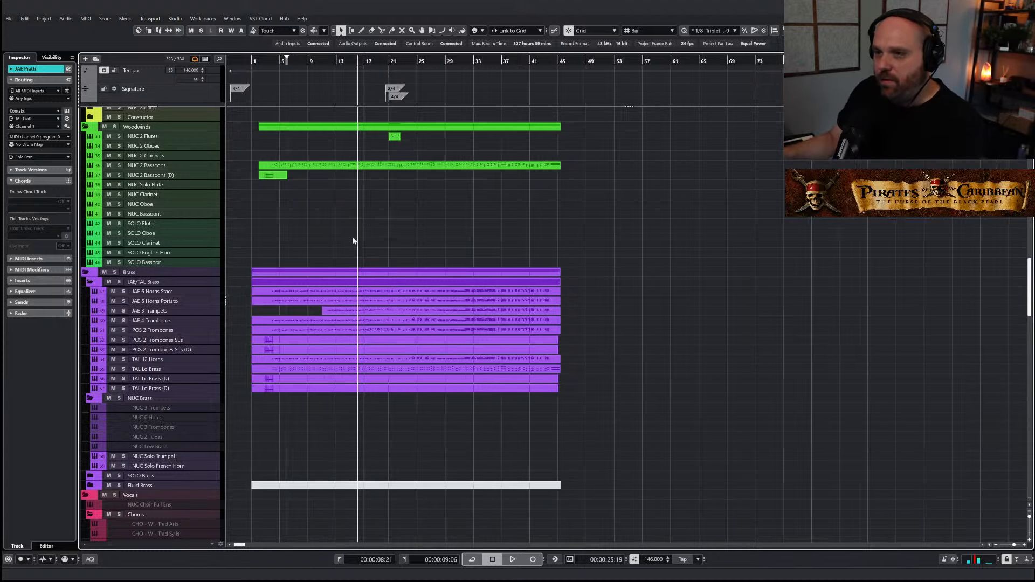
pyautogui.press('h')
pyautogui.click(303, 64)
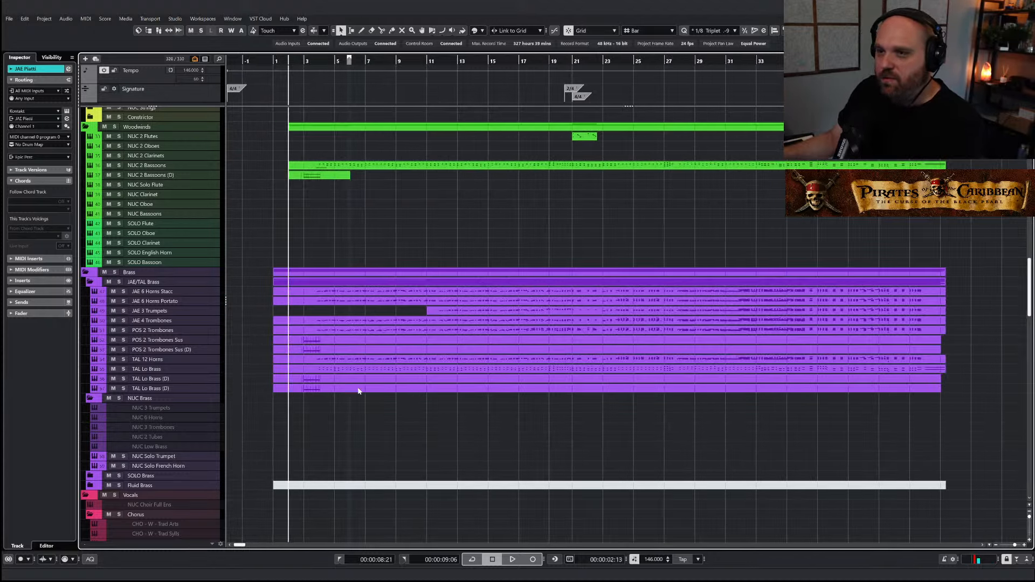
pyautogui.scroll(-10, 359, 391)
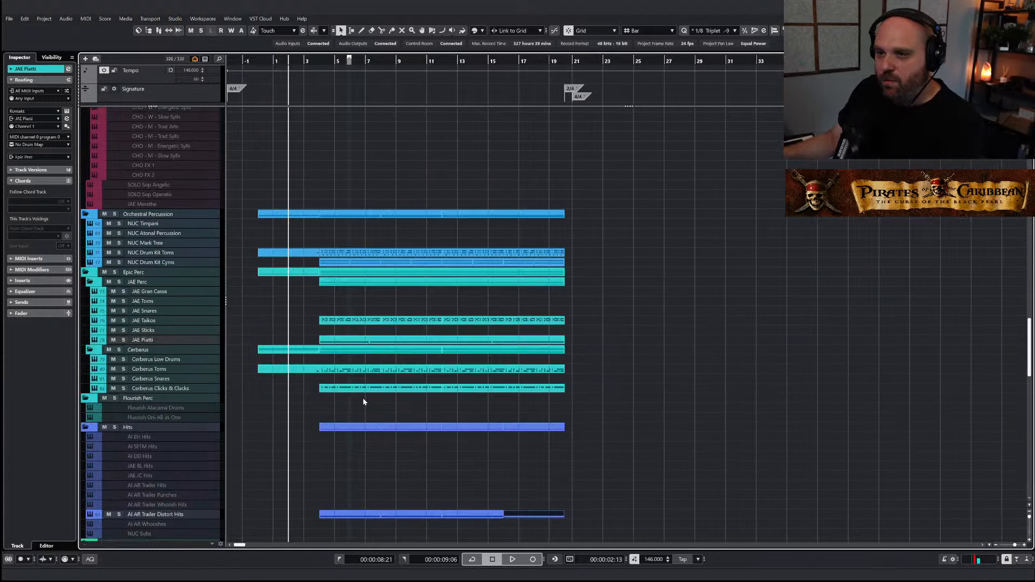
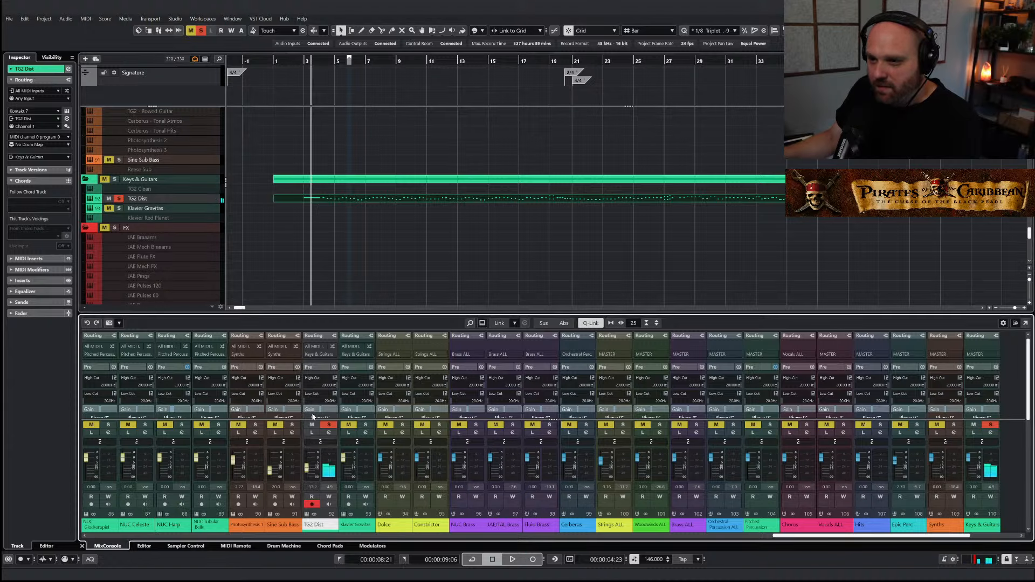
# Open the TG2 Dist part and replace the short notes from mid-bar 4 with duplicated, descending half-bar sustained notes
pyautogui.doubleClick(319, 198)
pyautogui.rightClick(340, 236)
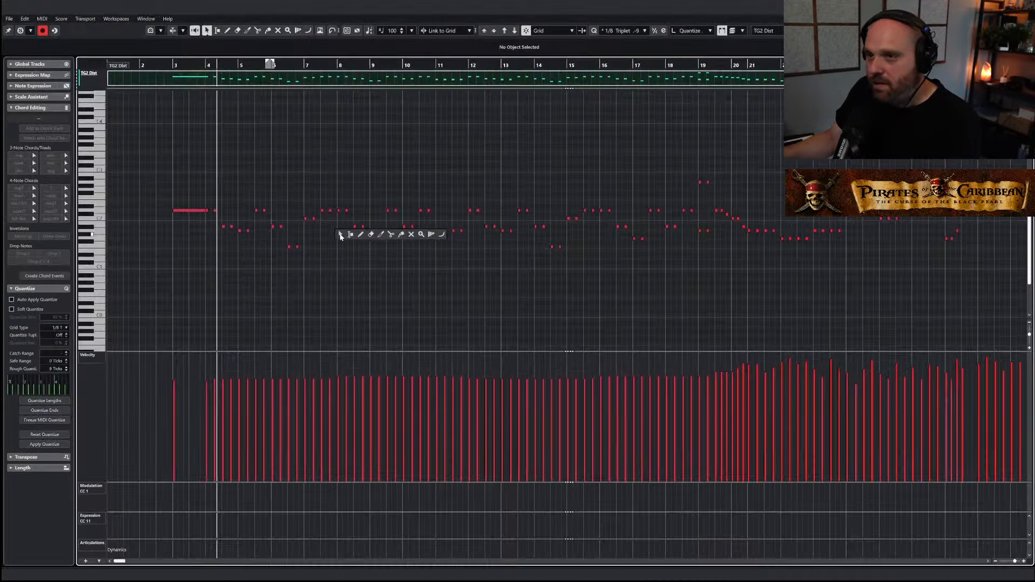
pyautogui.press('h')
pyautogui.press('space')
pyautogui.moveTo(555, 202); pyautogui.dragTo(488, 237)
pyautogui.press('Delete')
pyautogui.hotkey('ctrl', 'd')
pyautogui.press('Down')
pyautogui.press('Down')
pyautogui.press('Down')
pyautogui.hotkey('ctrl', 'd')
# Replace the next short guitar notes with a half-bar note raised seven semitones in mid-bar 5 and duplicate it to bar 6
pyautogui.moveTo(480, 227); pyautogui.dragTo(546, 203)
pyautogui.press('Up')
pyautogui.press('Up')
pyautogui.press('Up')
pyautogui.press('Up')
pyautogui.press('Up')
pyautogui.press('Up')
pyautogui.press('Up')
pyautogui.press('Delete')
pyautogui.hotkey('ctrl', 'd')
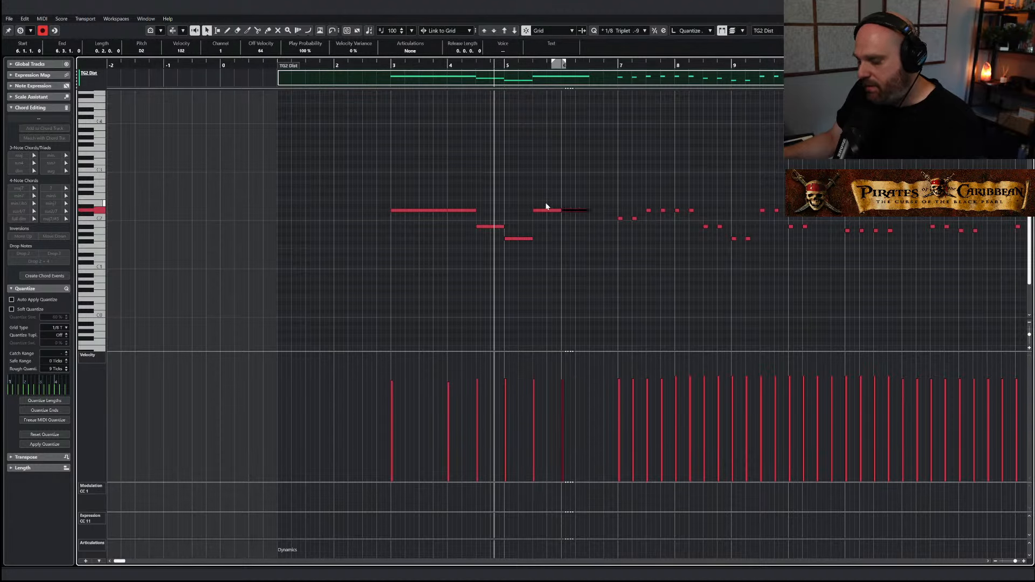
# Lower the bar 6 note by four semitones, duplicate it to mid-bar 6 and raise the copy by seven semitones
pyautogui.press('Down')
pyautogui.press('Down')
pyautogui.press('Down')
pyautogui.press('Down')
pyautogui.hotkey('ctrl', 'd')
pyautogui.press('Up')
pyautogui.press('Up')
pyautogui.press('Up')
pyautogui.press('Up')
pyautogui.press('Up')
pyautogui.press('Up')
pyautogui.press('Up')
# Replace the short notes in bar 7 with two half-bar notes, one five semitones lower and the following one two semitones higher
pyautogui.moveTo(613, 204); pyautogui.dragTo(669, 229)
pyautogui.press('Delete')
pyautogui.moveTo(627, 216); pyautogui.dragTo(603, 189)
pyautogui.hotkey('ctrl', 'd')
pyautogui.press('Down')
pyautogui.press('Down')
pyautogui.press('Down')
pyautogui.press('Down')
pyautogui.press('Down')
pyautogui.press('Up')
pyautogui.press('Up')
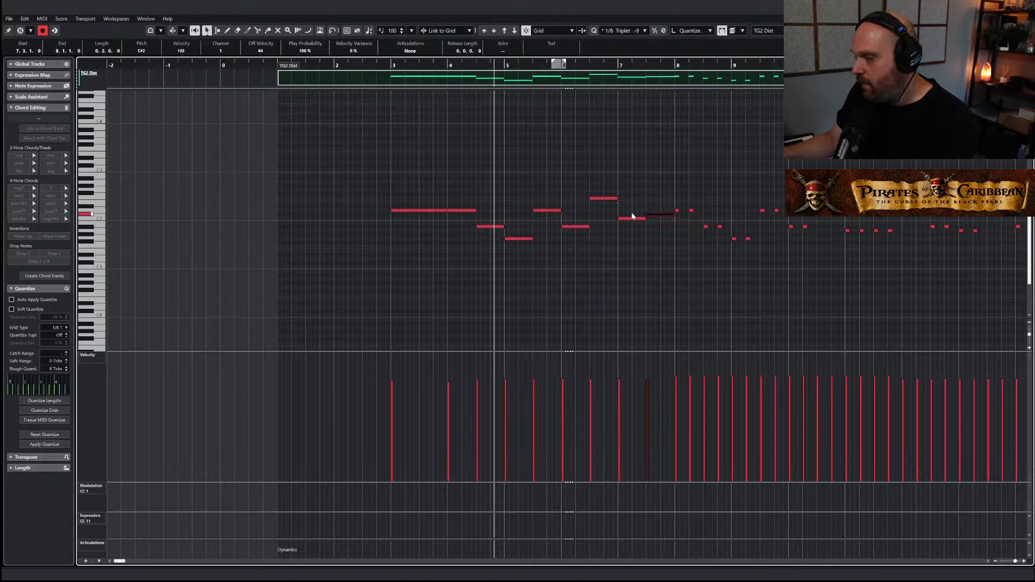
pyautogui.click(478, 146)
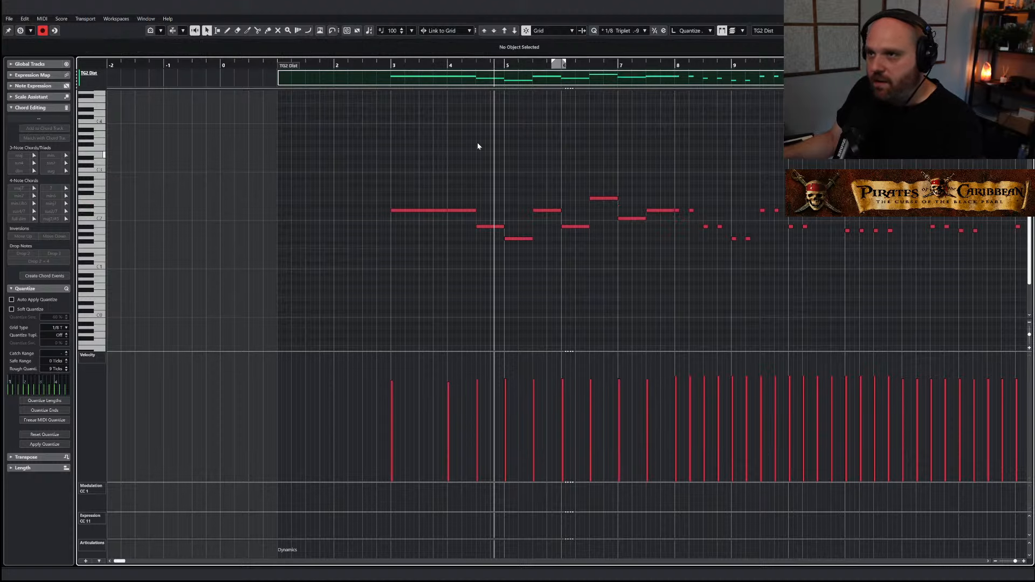
# Play the sustained guitar line from bar 3, close the note editor and unsolo TG2 Dist to hear the full mix
pyautogui.doubleClick(406, 68)
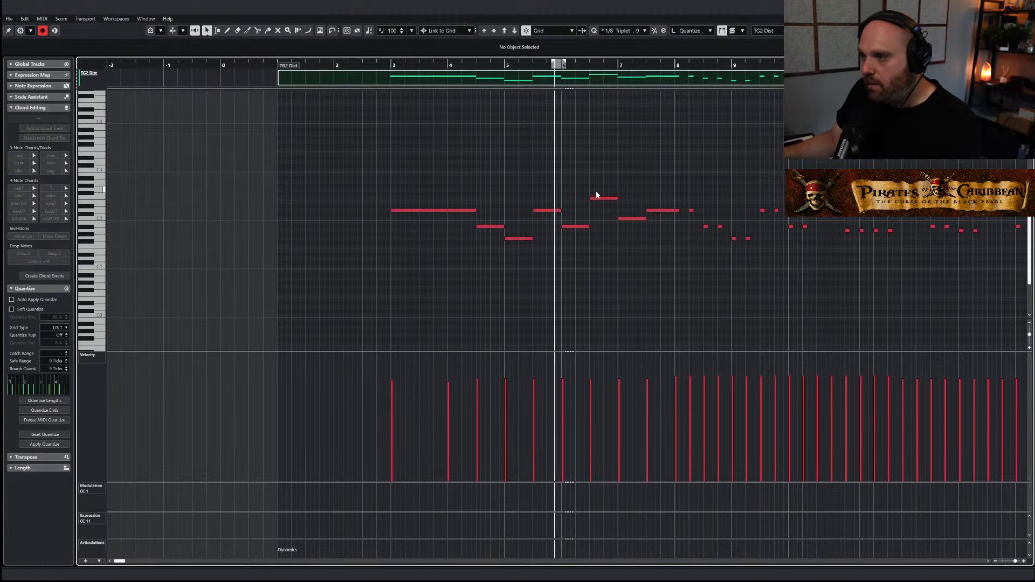
pyautogui.press('Escape')
pyautogui.click(328, 424)
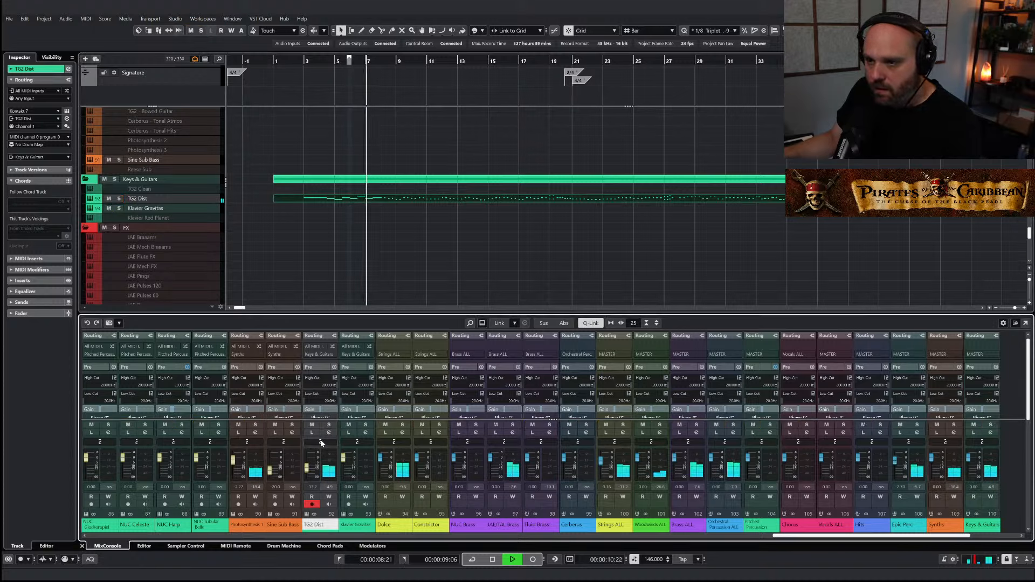
pyautogui.press('space')
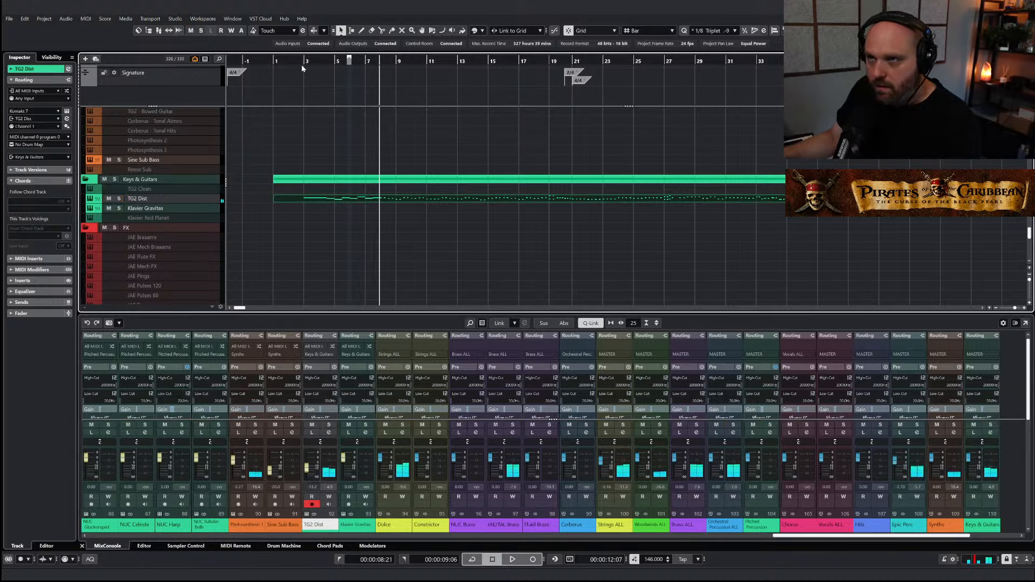
# Return the playhead to bar 3, adjust the TG2 Dist level and replay the section in the full mix
pyautogui.click(302, 65)
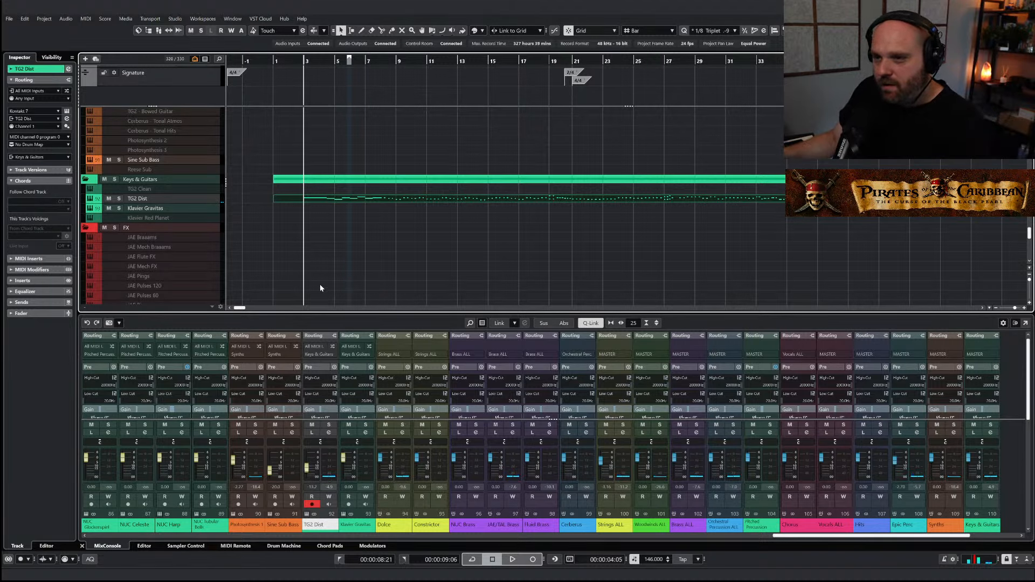
pyautogui.press('h')
pyautogui.press('h')
pyautogui.press('h')
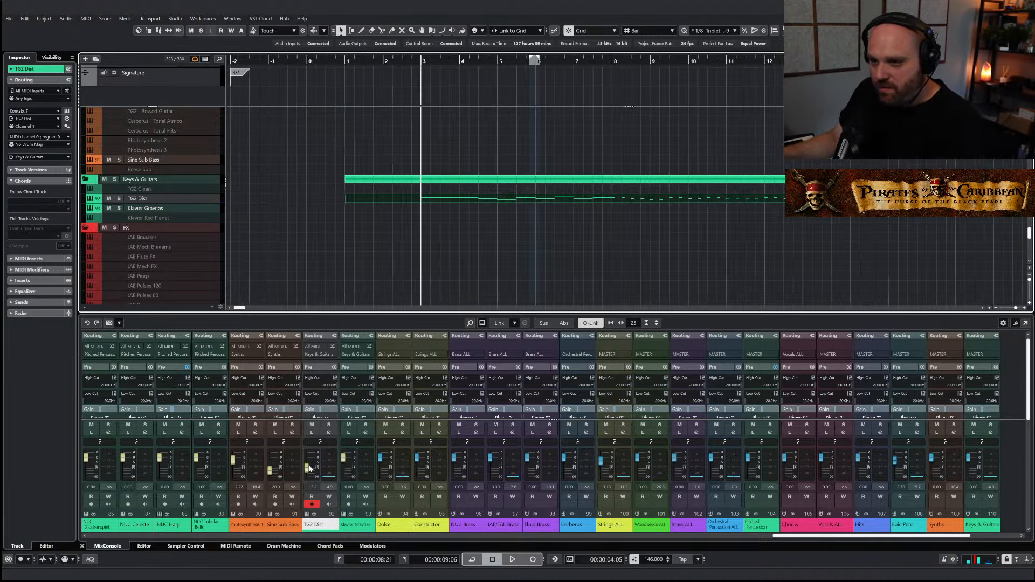
pyautogui.press('space')
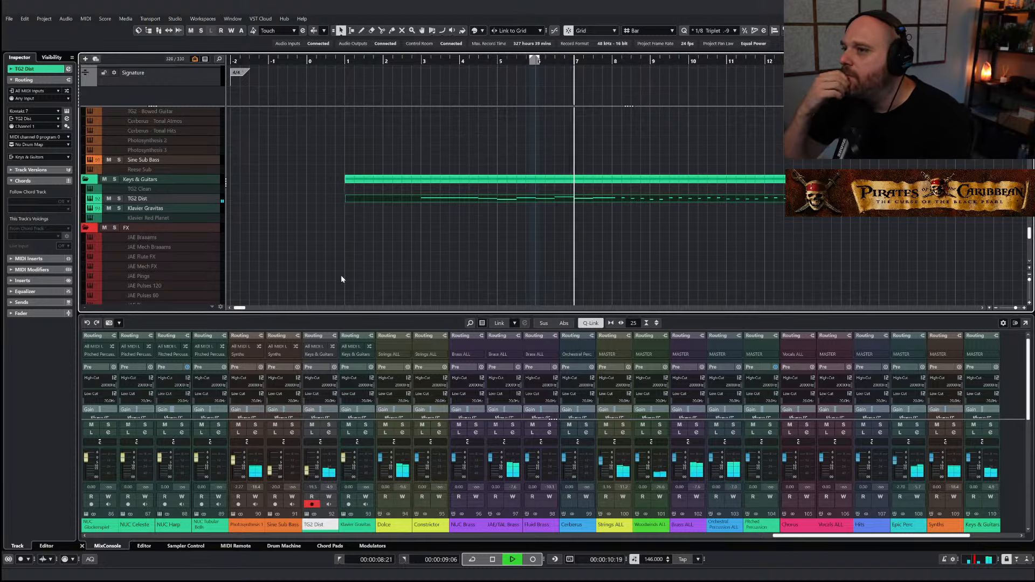
# Replace the short notes in bar 8 of the TG2 Dist part with two half-bar notes, the second four semitones lower
pyautogui.doubleClick(643, 200)
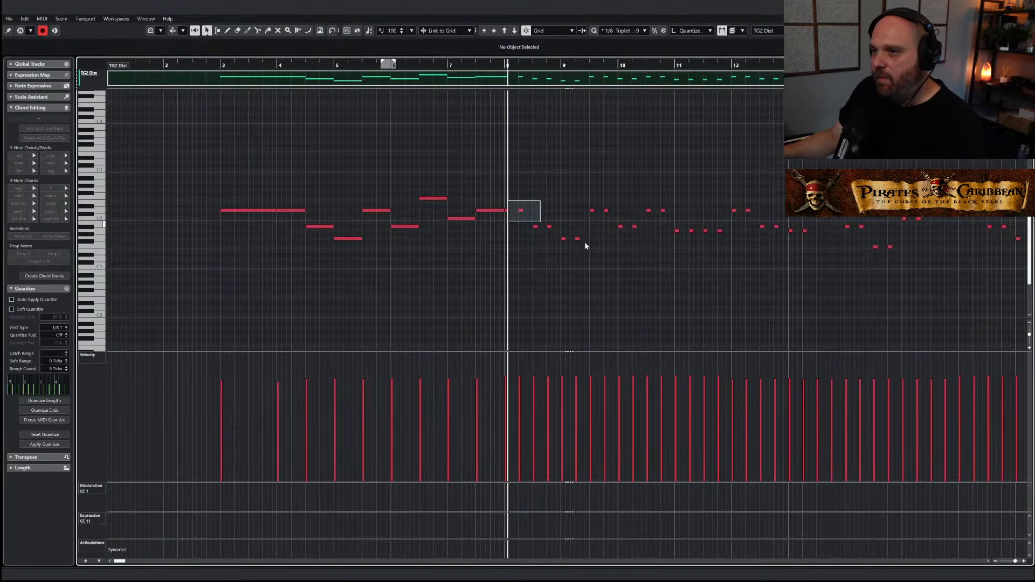
pyautogui.moveTo(586, 246); pyautogui.dragTo(666, 253)
pyautogui.press('Delete')
pyautogui.hotkey('ctrl', 'z')
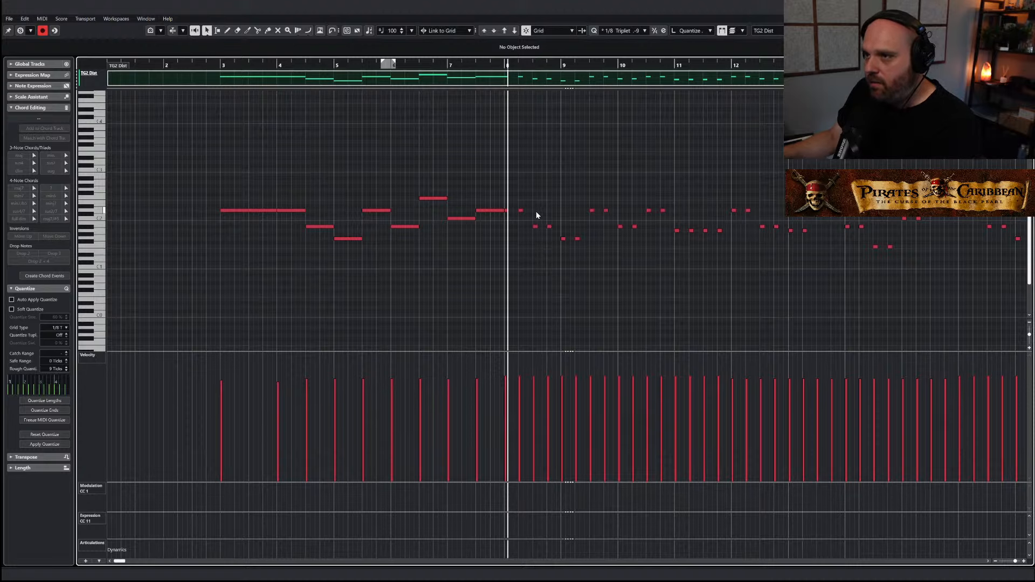
pyautogui.moveTo(532, 230)
pyautogui.mouseDown()
pyautogui.moveTo(546, 233)
pyautogui.moveTo(492, 210)
pyautogui.mouseUp()
pyautogui.press('Delete')
pyautogui.hotkey('ctrl', 'd')
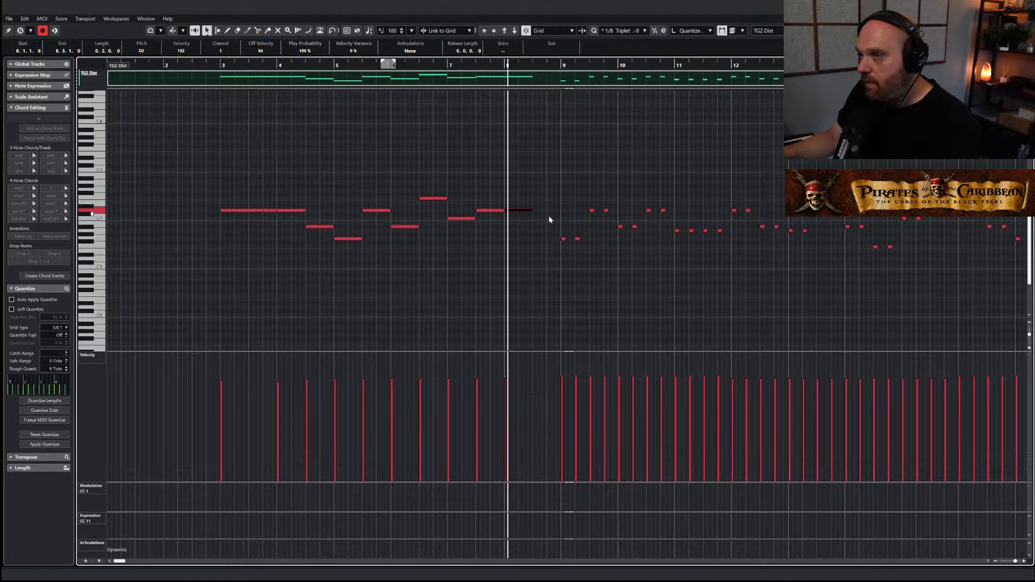
pyautogui.hotkey('ctrl', 'd')
pyautogui.press('Down')
pyautogui.press('Down')
pyautogui.press('Down')
pyautogui.press('Down')
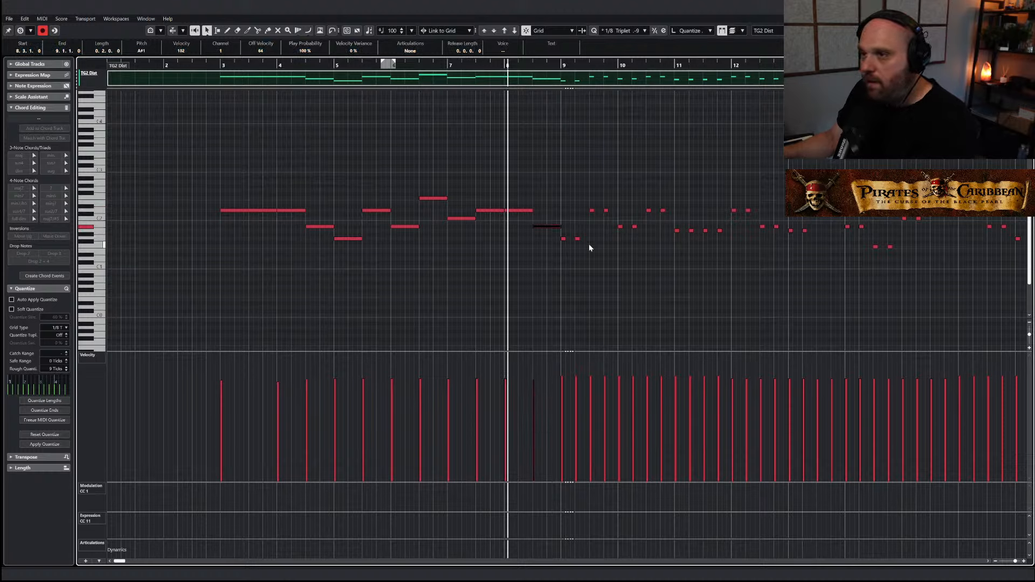
# Duplicate the last half-bar note to the start of bar 9, lower it three semitones and delete the short notes in that bar
pyautogui.hotkey('ctrl', 'd')
pyautogui.press('Down')
pyautogui.press('Down')
pyautogui.press('Down')
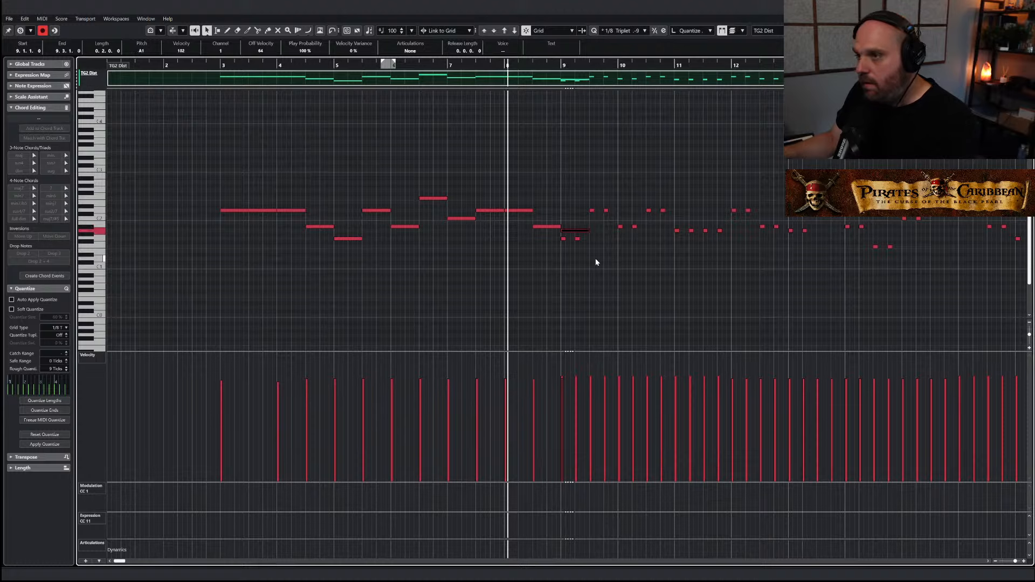
pyautogui.click(562, 244)
pyautogui.moveTo(563, 238)
pyautogui.mouseDown()
pyautogui.moveTo(590, 238)
pyautogui.moveTo(563, 239)
pyautogui.mouseUp()
pyautogui.moveTo(581, 203); pyautogui.dragTo(616, 217)
pyautogui.press('Delete')
pyautogui.moveTo(568, 222); pyautogui.dragTo(594, 260)
# Duplicate the half-bar note to the middle of bar 9 and raise the copy by seven semitones
pyautogui.hotkey('ctrl', 'd')
pyautogui.press('Up')
pyautogui.press('Up')
pyautogui.press('Up')
pyautogui.press('Up')
pyautogui.press('Up')
pyautogui.press('Up')
pyautogui.press('Up')
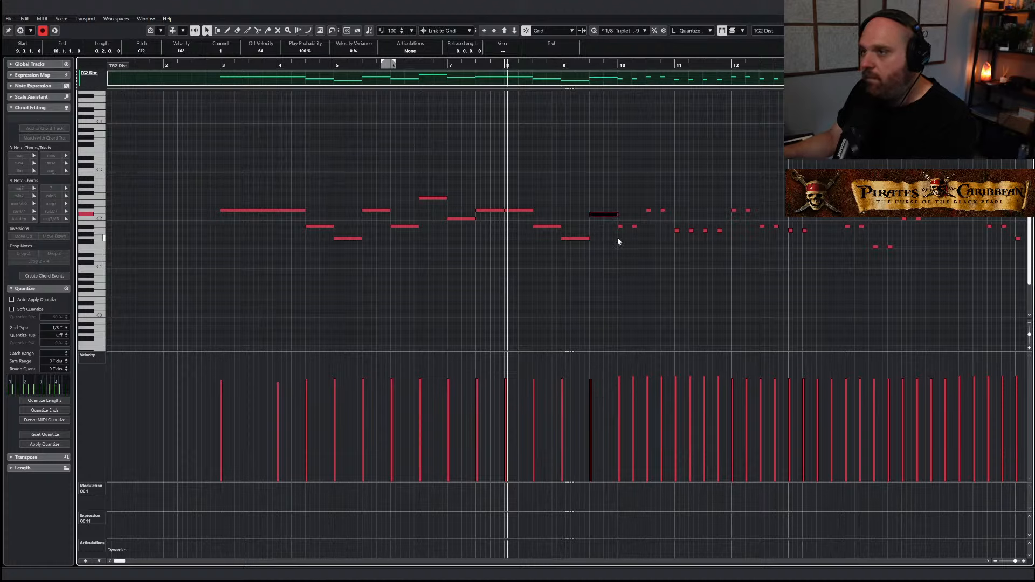
# Delete the short notes in bars 10 and 11 and copy the last sustained note to bar 10, four semitones lower
pyautogui.moveTo(609, 222); pyautogui.dragTo(639, 234)
pyautogui.press('Delete')
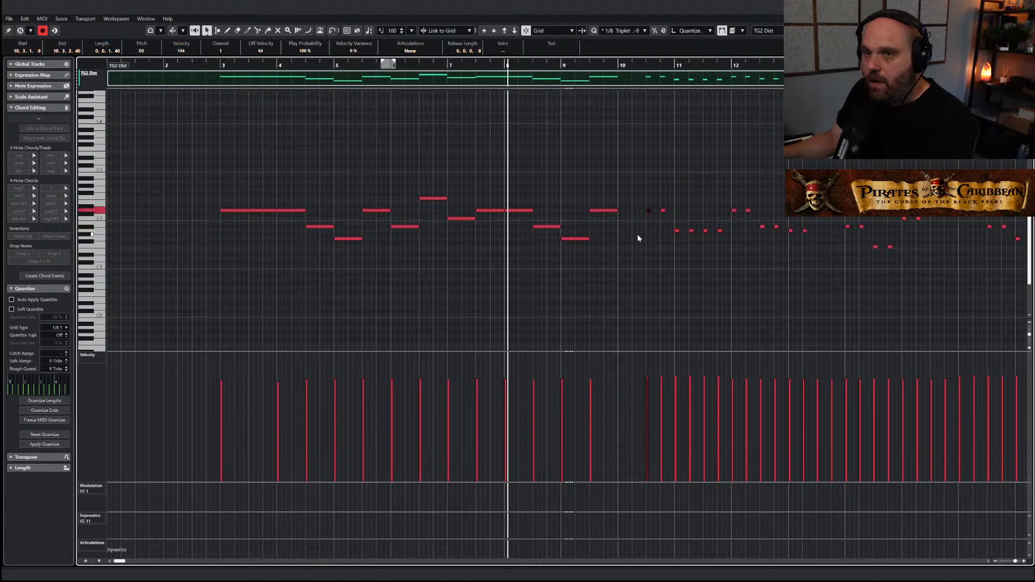
pyautogui.click(605, 211)
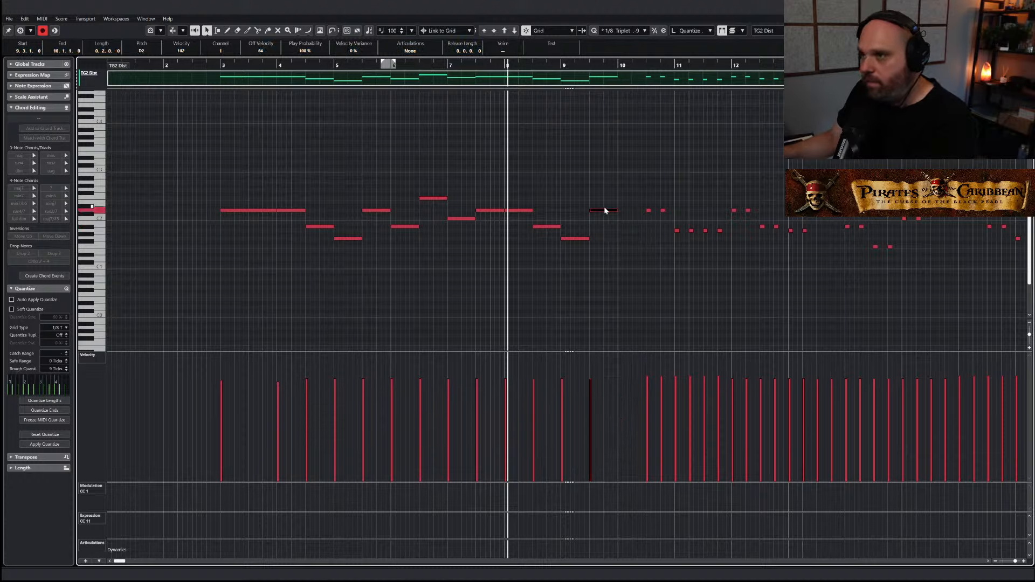
pyautogui.press('Down')
pyautogui.press('Down')
pyautogui.press('Down')
pyautogui.press('Down')
pyautogui.moveTo(645, 206); pyautogui.dragTo(720, 242)
pyautogui.press('Delete')
# Duplicate the bar 10 note to the middle of the bar and raise the copy by four semitones
pyautogui.click(638, 227)
pyautogui.hotkey('ctrl', 'd')
pyautogui.press('Up')
pyautogui.press('Up')
pyautogui.press('Up')
pyautogui.press('Up')
pyautogui.press('Delete')
# Fill bar 11 with two half-bar copies of the preceding note, both five semitones lower
pyautogui.click(664, 210)
pyautogui.hotkey('ctrl', 'd')
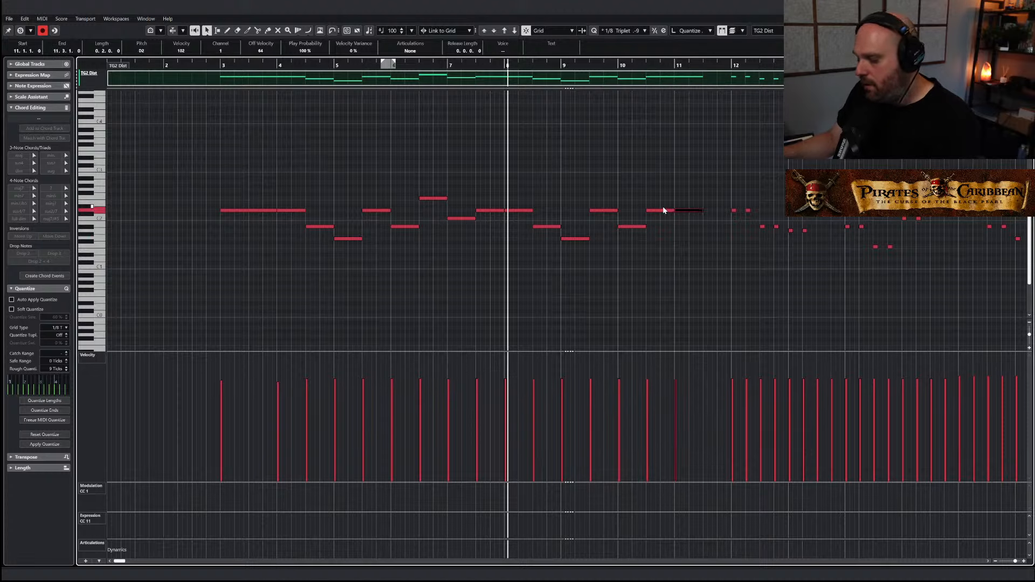
pyautogui.hotkey('ctrl', 'd')
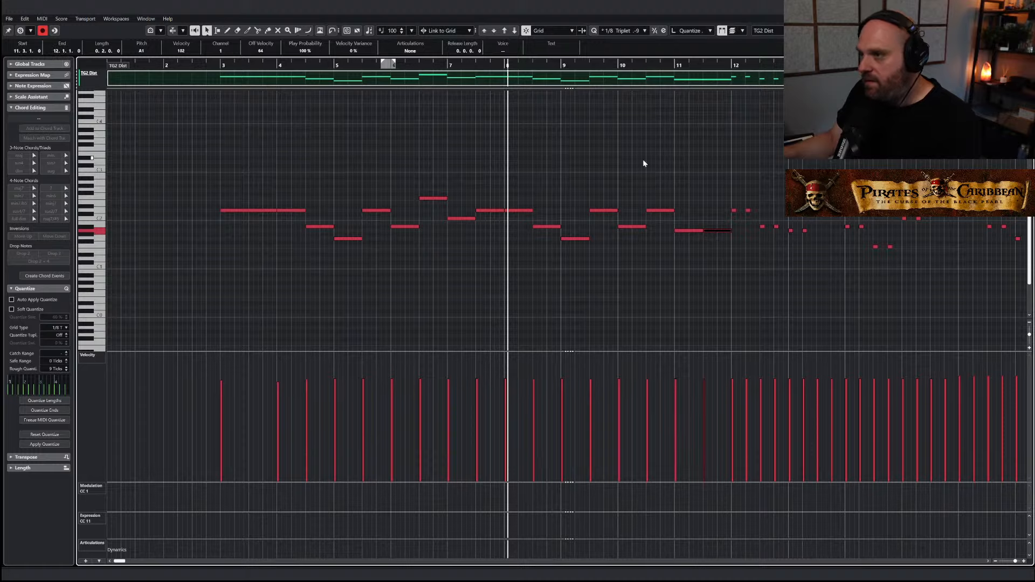
# Play the extended guitar line, close the note editor and listen in the arrangement up to bar 12
pyautogui.press('space')
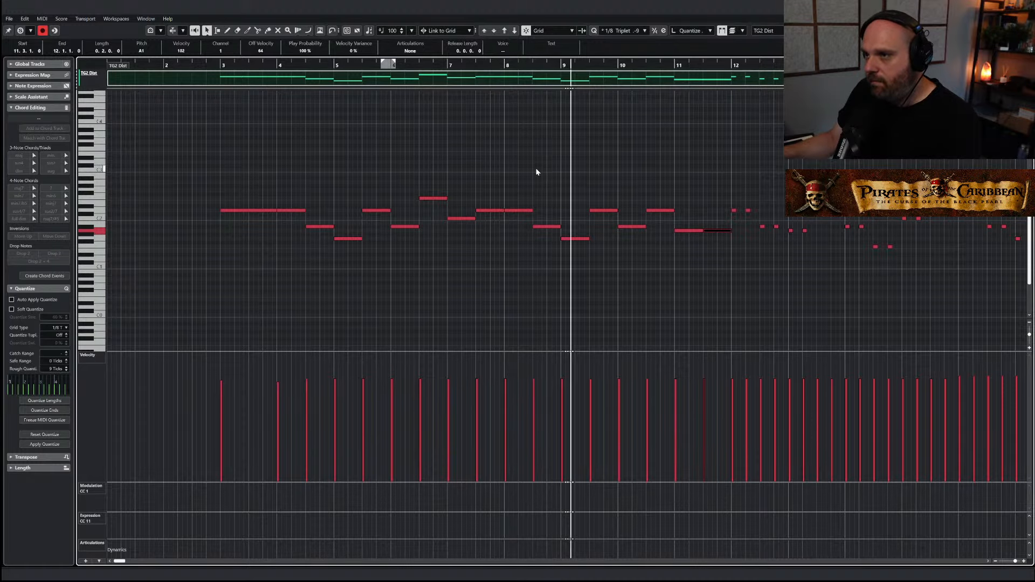
pyautogui.press('Return')
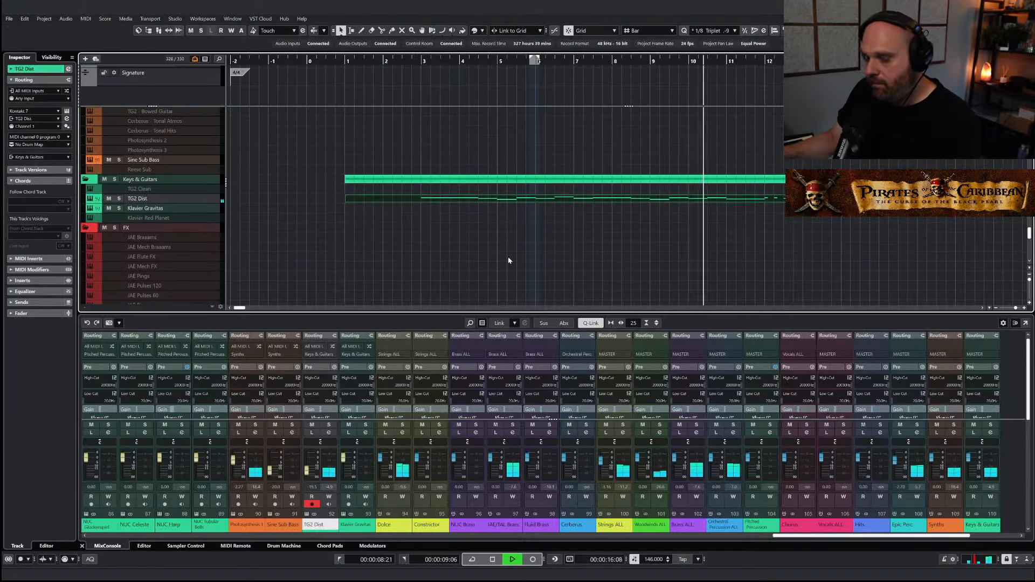
pyautogui.press('g')
pyautogui.press('g')
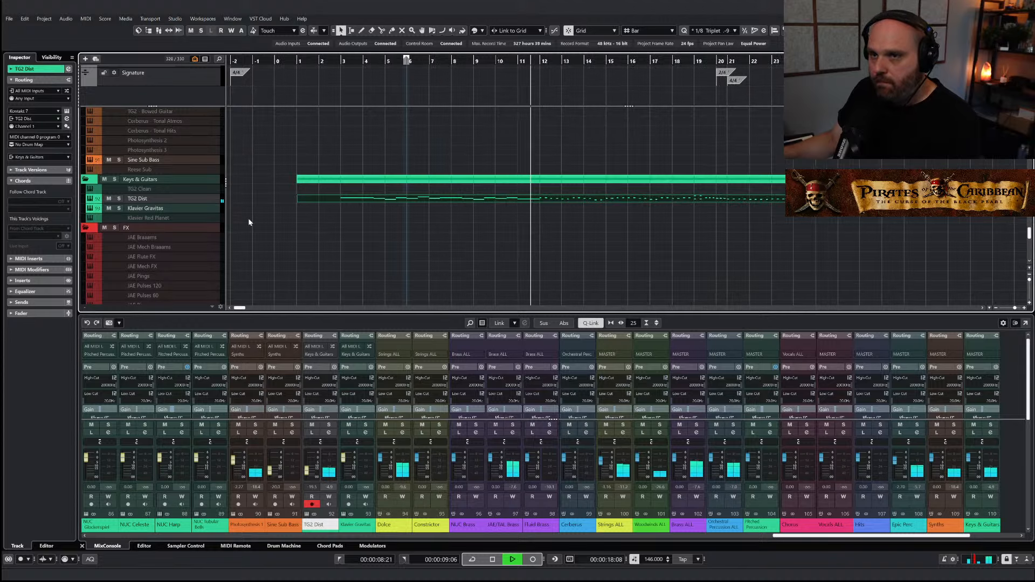
pyautogui.press('space')
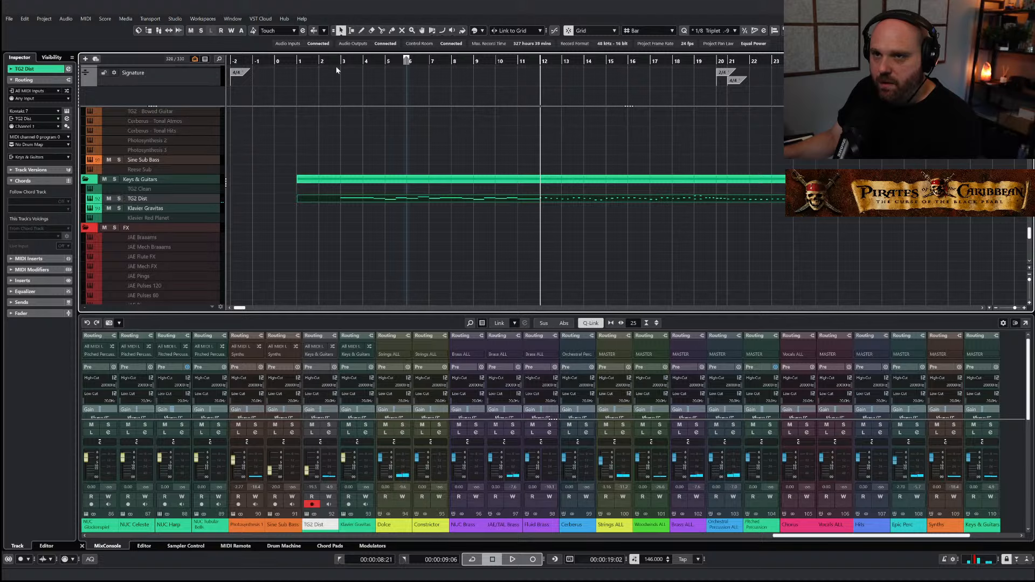
# Solo the TG2 Dist track and duplicate it
pyautogui.click(120, 199)
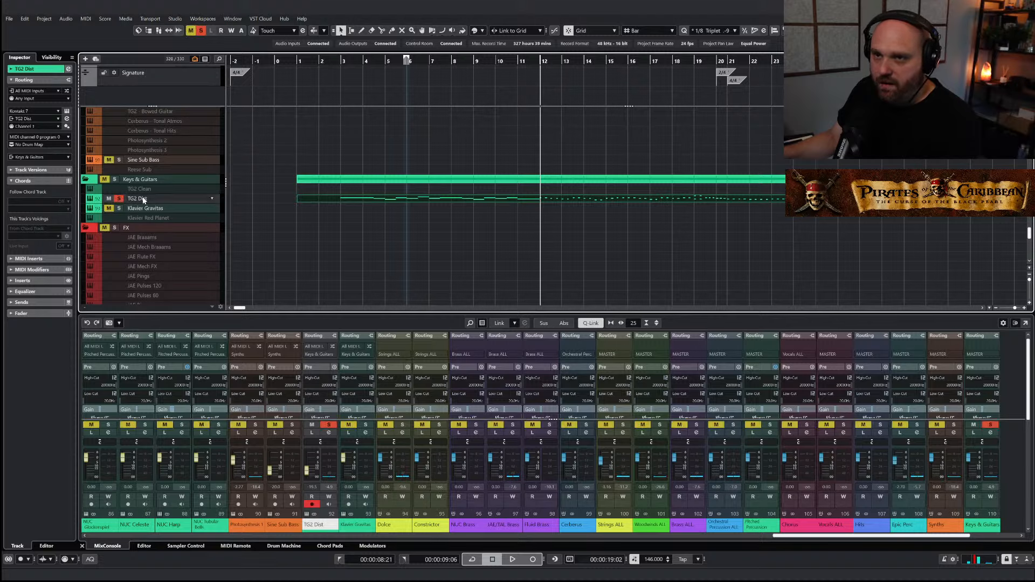
pyautogui.rightClick(144, 200)
pyautogui.click(158, 223)
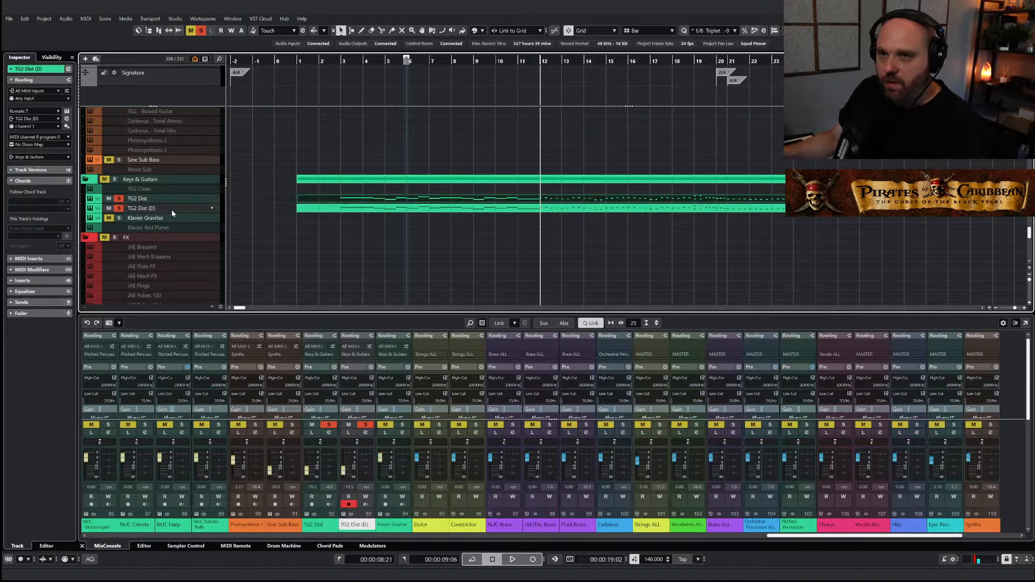
# Open the duplicated track's Kontakt instrument, search the libraries for "photo" and try Photosynthesis's Volcanic Bass during playback
pyautogui.hotkey('ctrl', 'e')
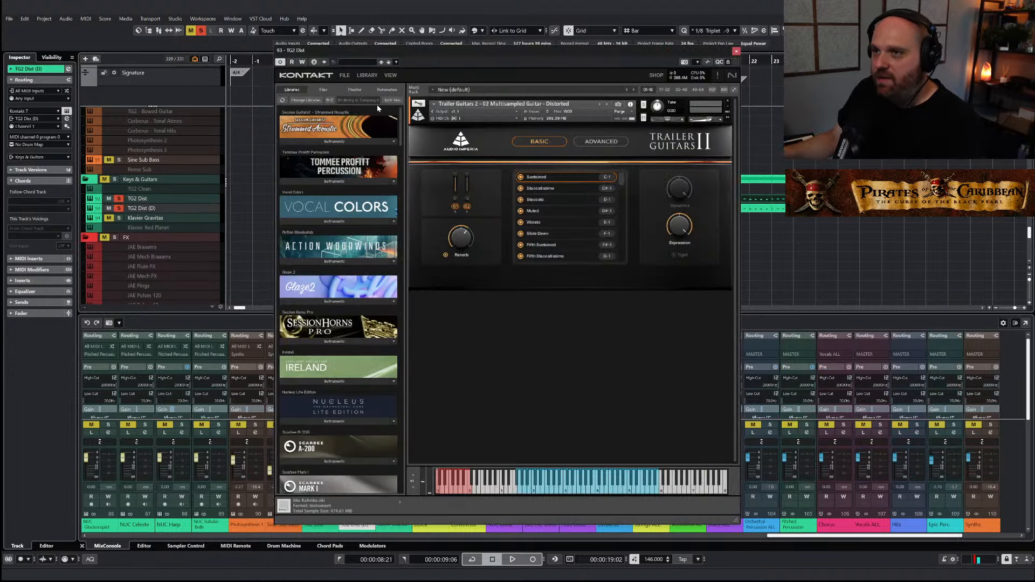
pyautogui.write('photo')
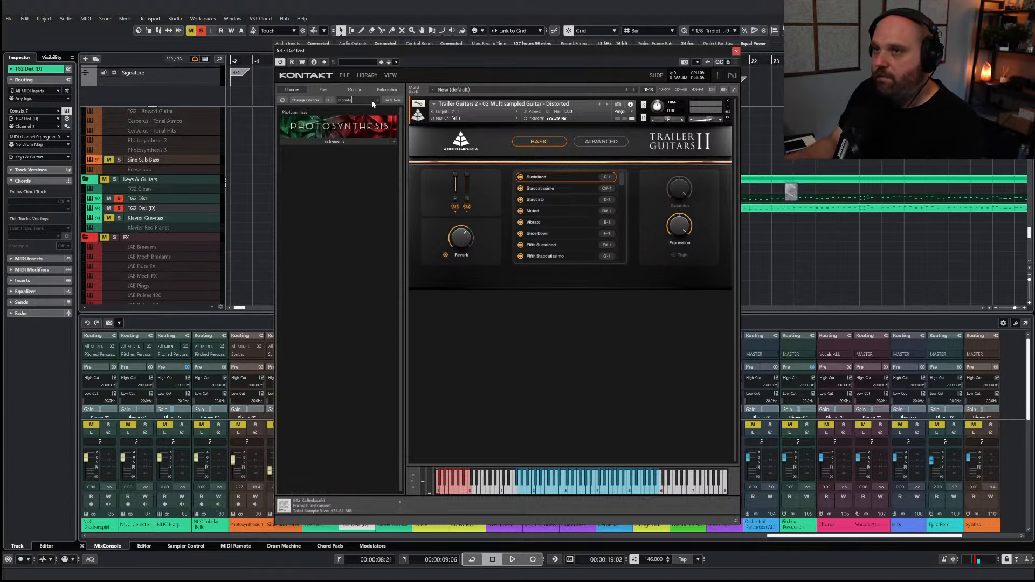
pyautogui.click(349, 142)
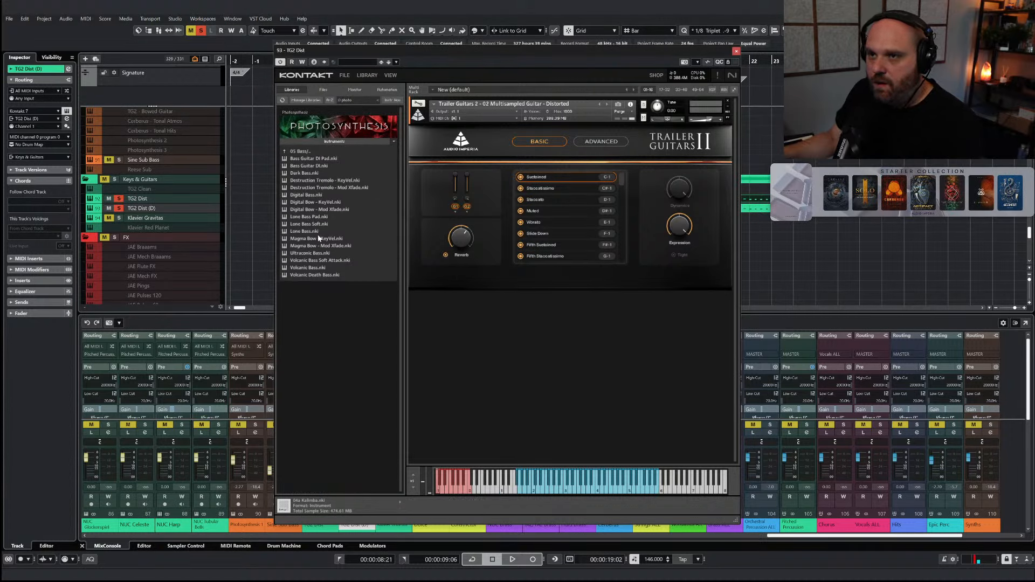
pyautogui.click(316, 269)
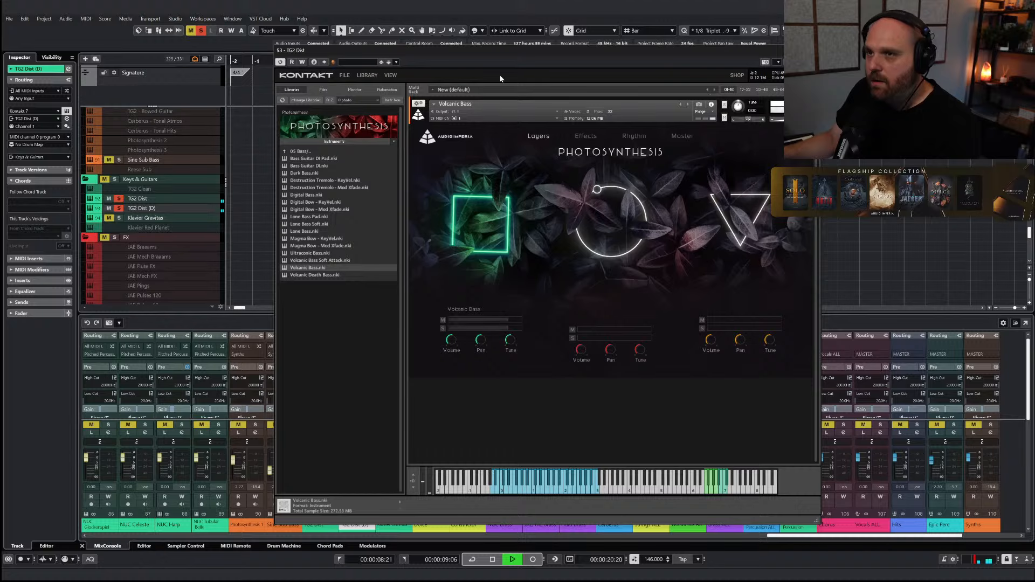
pyautogui.press('space')
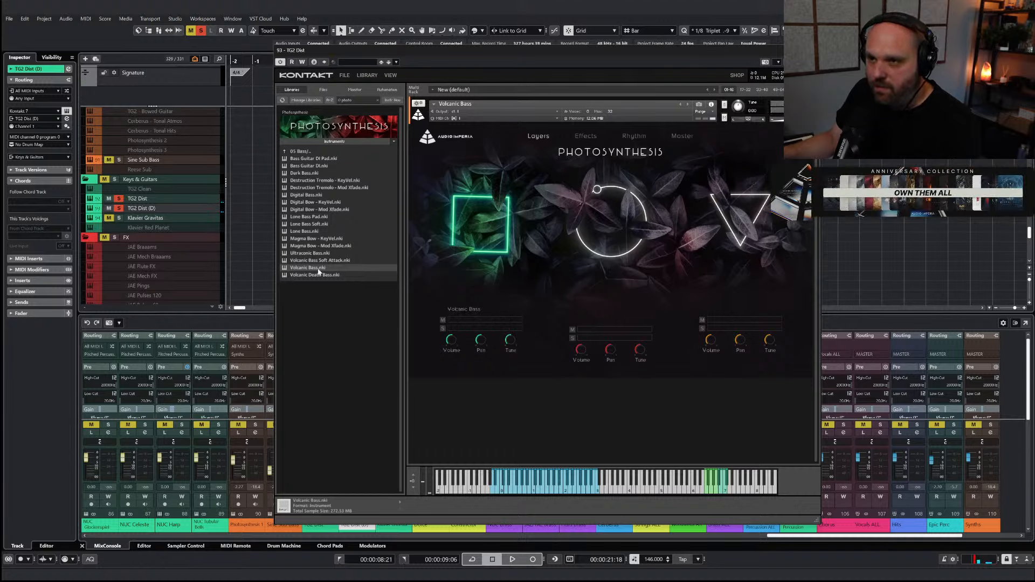
# Load Volcanic Death Bass on the duplicated track, play it from bar 3 and close the instrument window
pyautogui.click(319, 275)
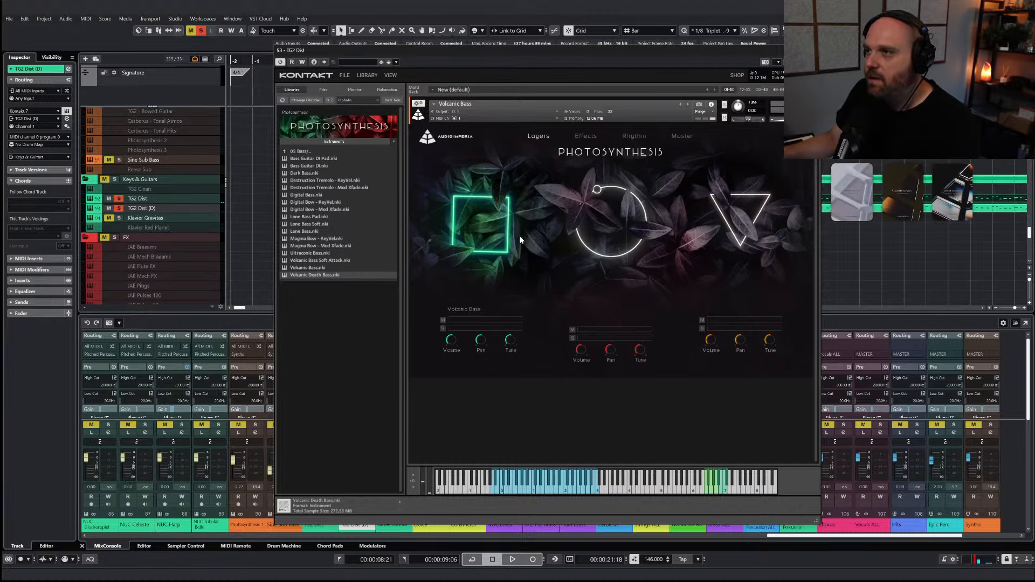
pyautogui.moveTo(488, 58); pyautogui.dragTo(606, 72)
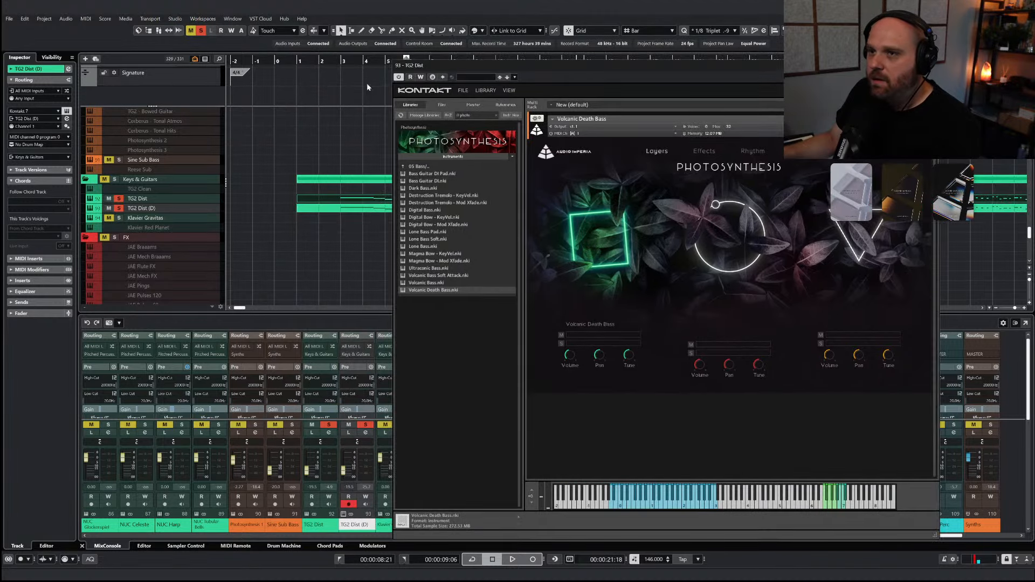
pyautogui.click(342, 64)
pyautogui.press('space')
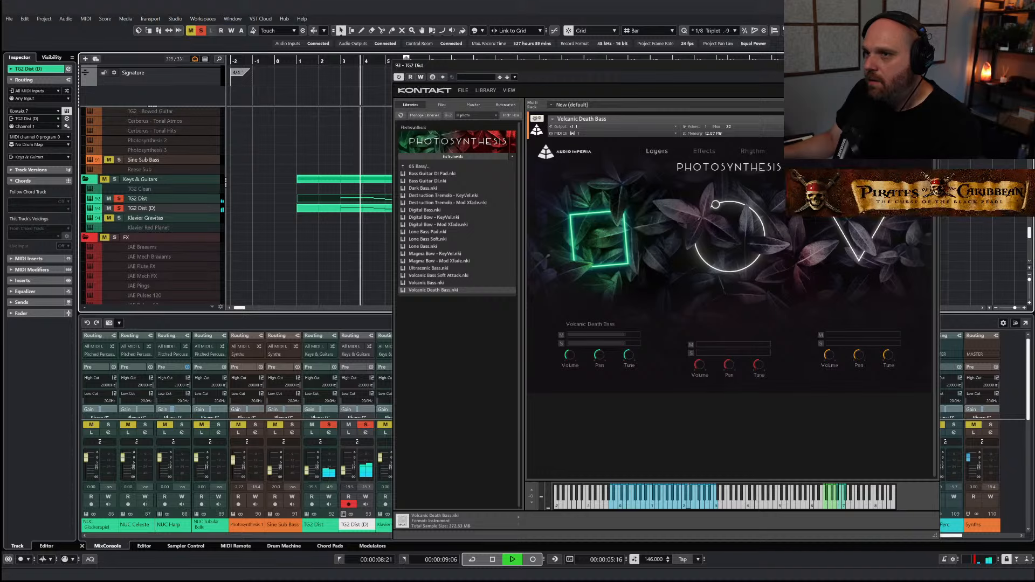
pyautogui.press('Escape')
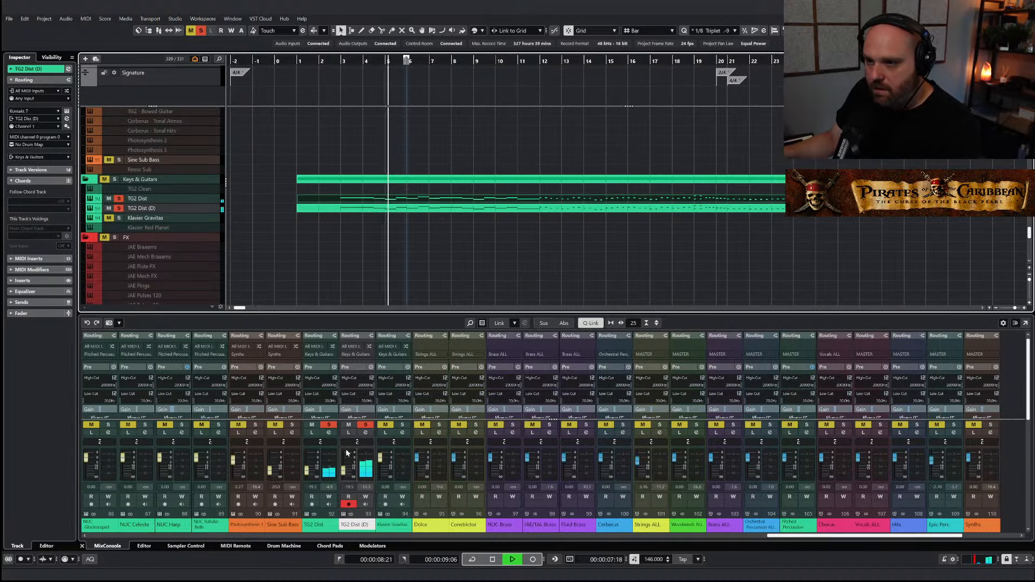
# Reduce the pre-gain of the TG2 Dist (D) channel by 15 dB
pyautogui.doubleClick(357, 409)
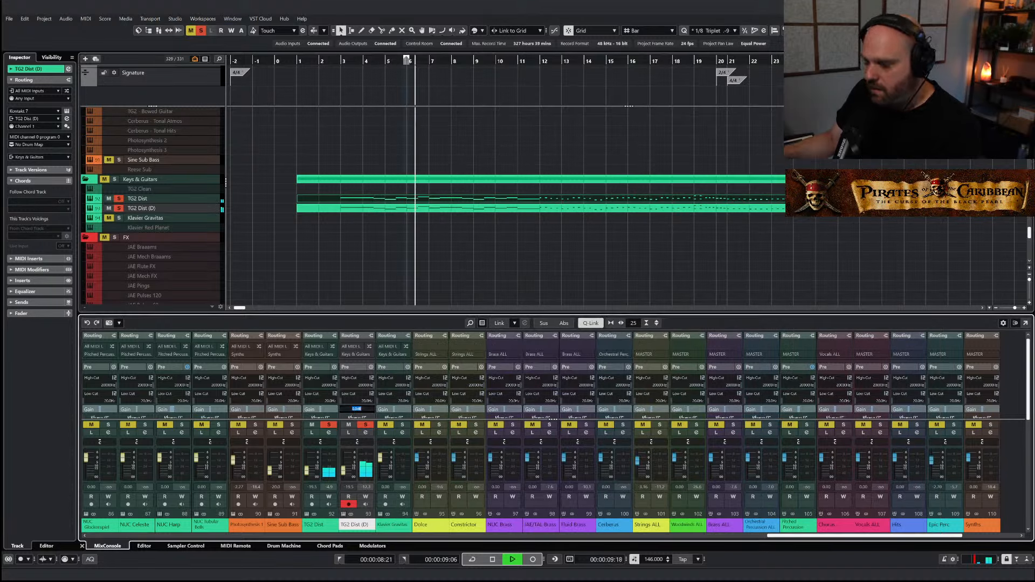
pyautogui.write('15')
pyautogui.press('Return')
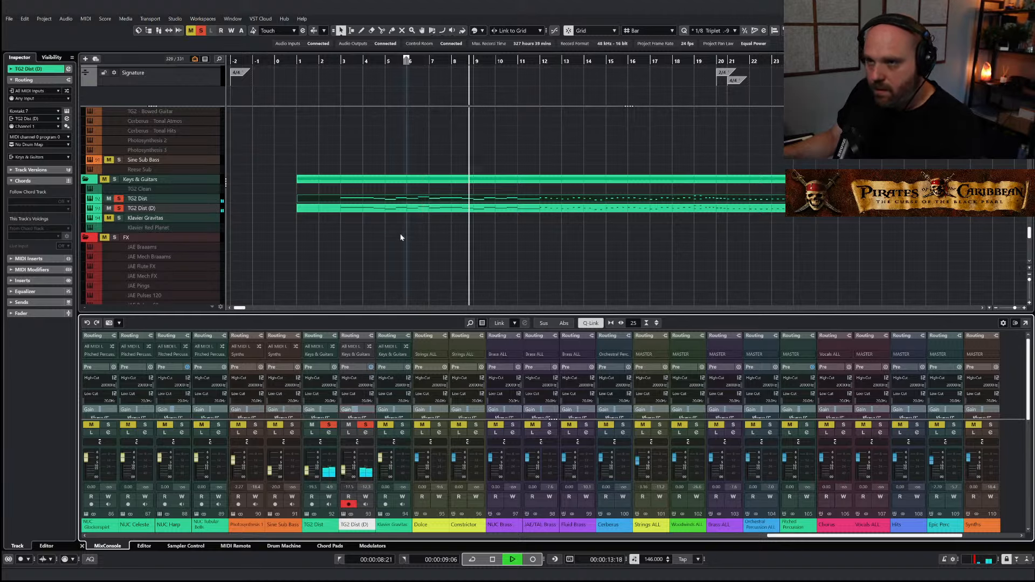
# Transpose the sustained notes in bars 3 to 11 of the TG2 Dist (D) part down one octave and close the editor
pyautogui.doubleClick(409, 208)
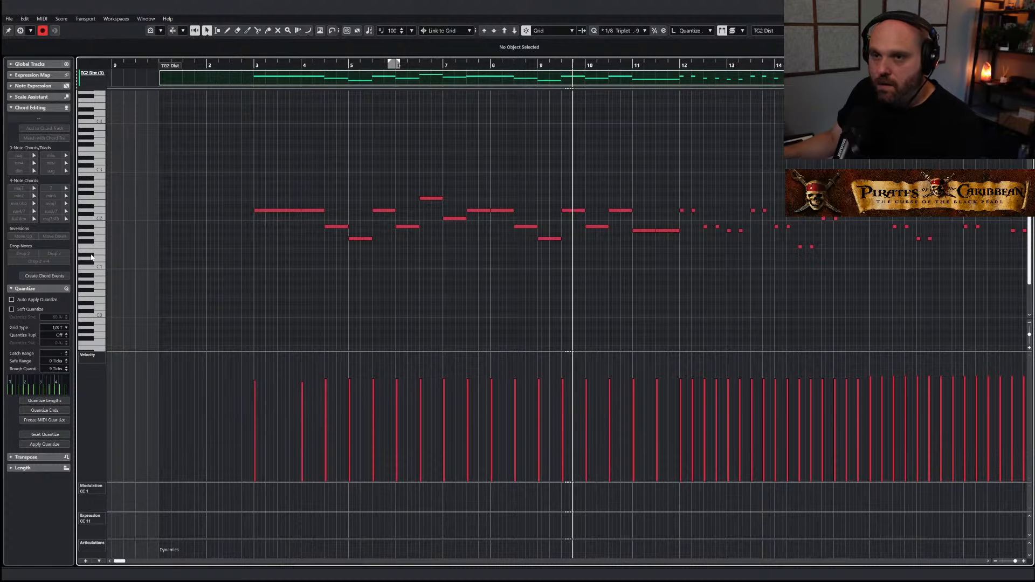
pyautogui.moveTo(188, 174); pyautogui.dragTo(670, 302)
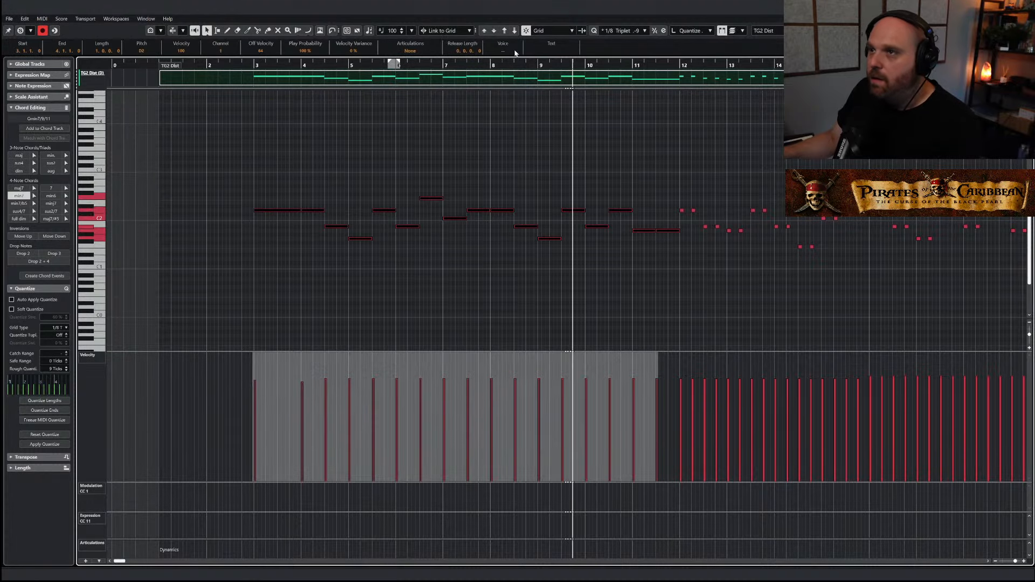
pyautogui.click(514, 31)
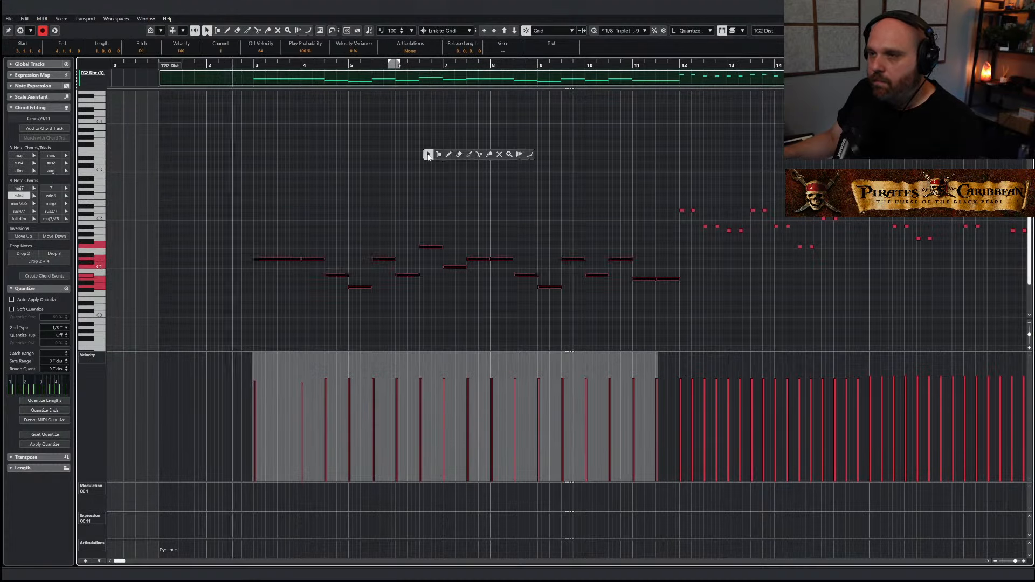
pyautogui.press('Return')
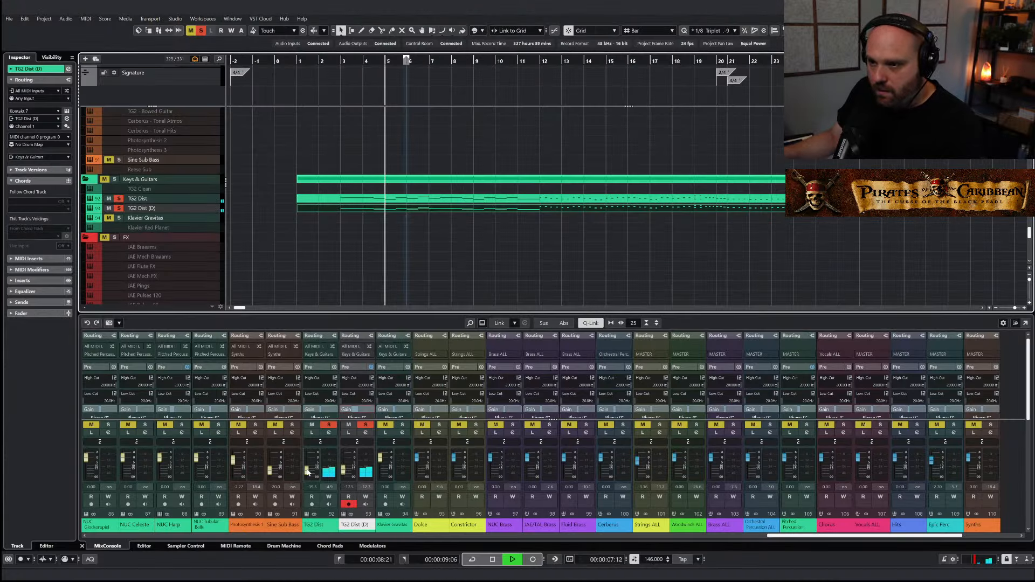
# Lower the TG2 Dist and TG2 Dist (D) faders to about -20 dB, replay the pair from bar 2 and stop playback
pyautogui.moveTo(306, 469); pyautogui.dragTo(308, 474)
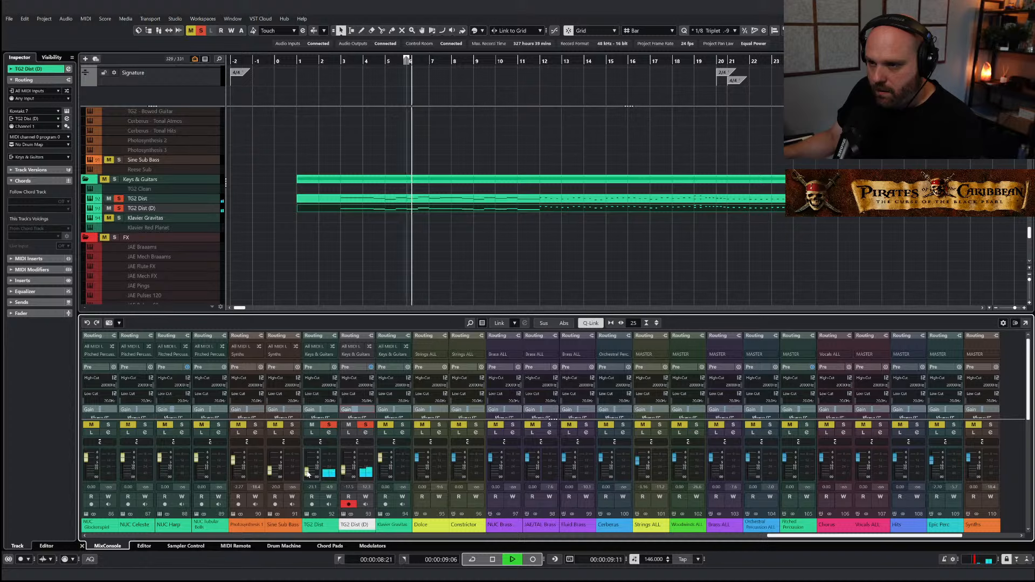
pyautogui.moveTo(343, 472); pyautogui.dragTo(345, 475)
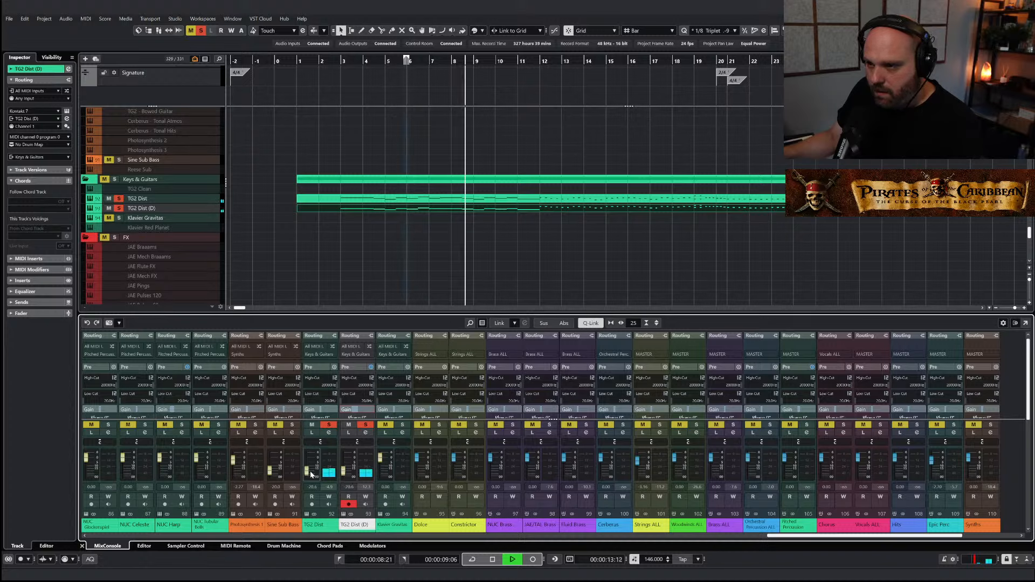
pyautogui.click(316, 61)
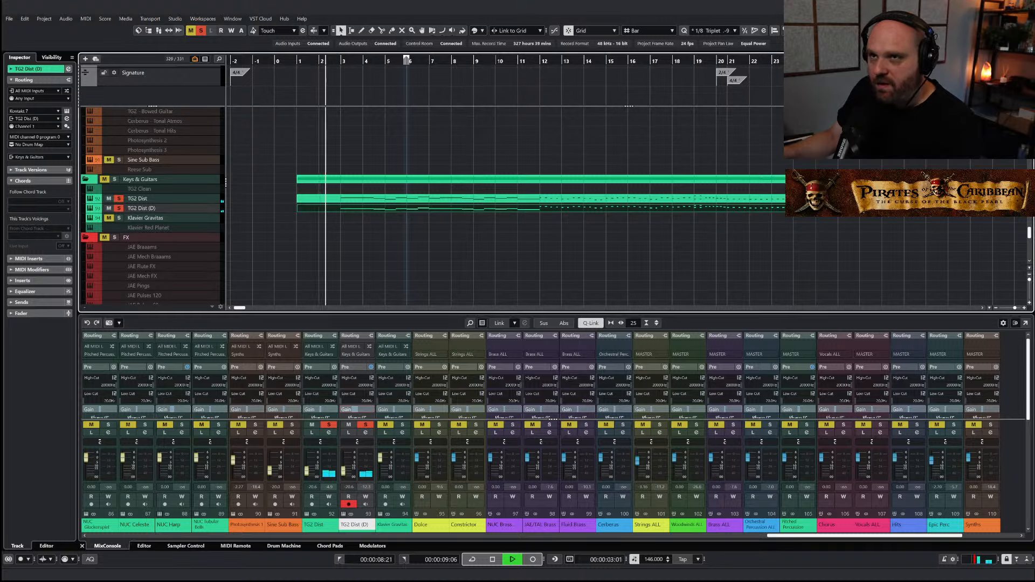
pyautogui.press('space')
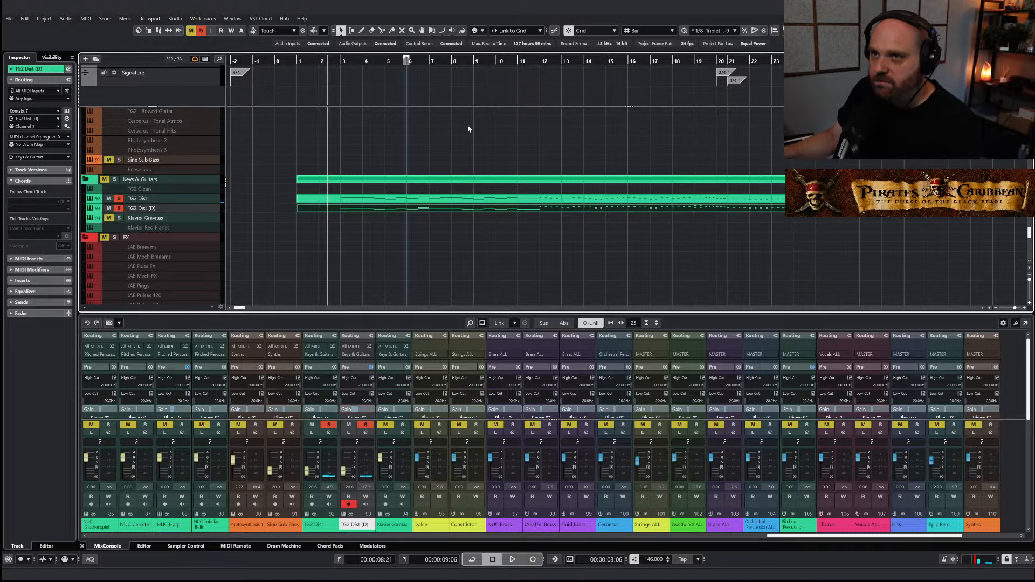
# Clear all solos and mutes, play the full mix and lower the TG2 Dist (D) fader to about -22 dB
pyautogui.click(201, 31)
pyautogui.click(191, 31)
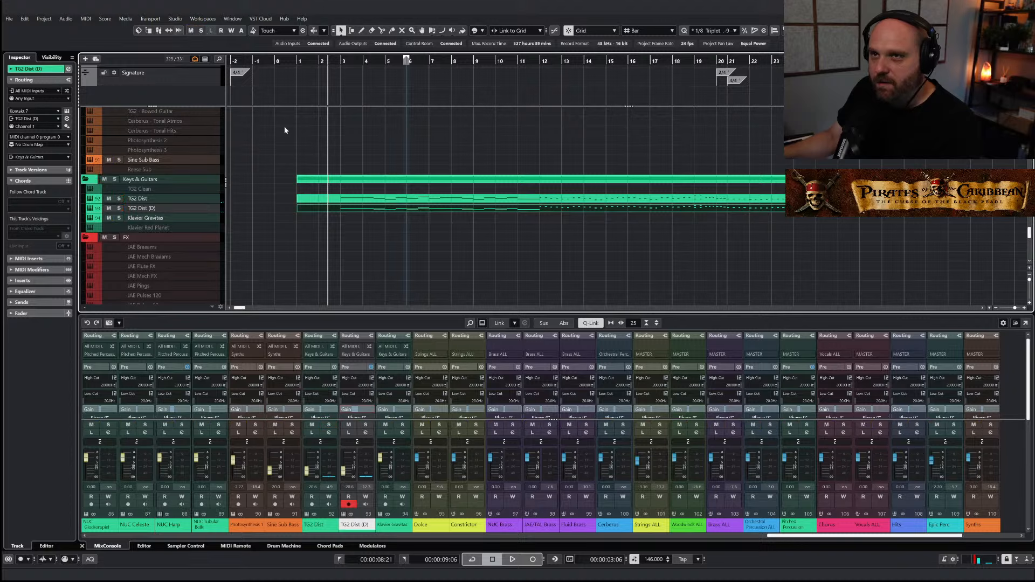
pyautogui.press('space')
pyautogui.press('g')
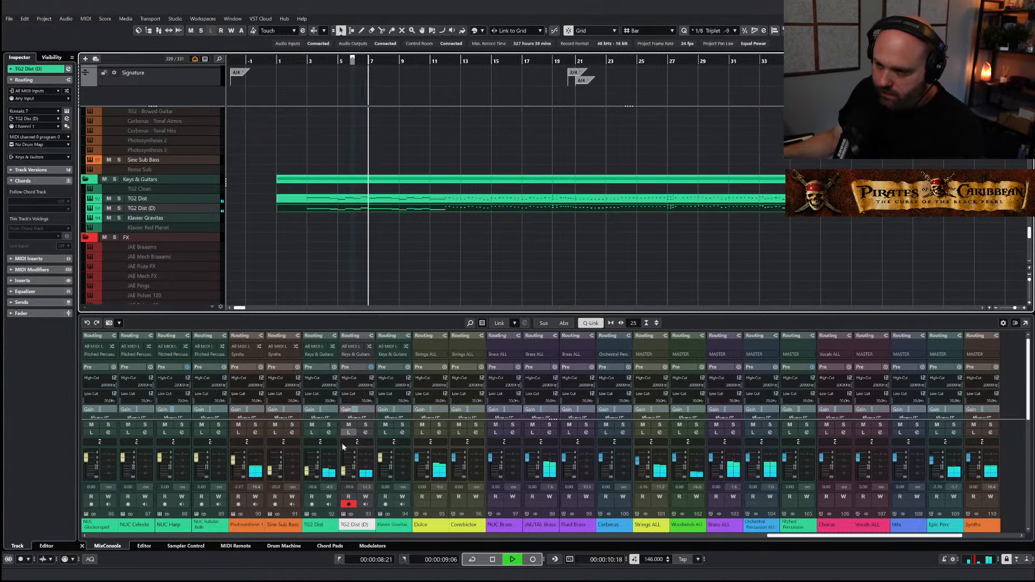
pyautogui.moveTo(344, 477); pyautogui.dragTo(344, 476)
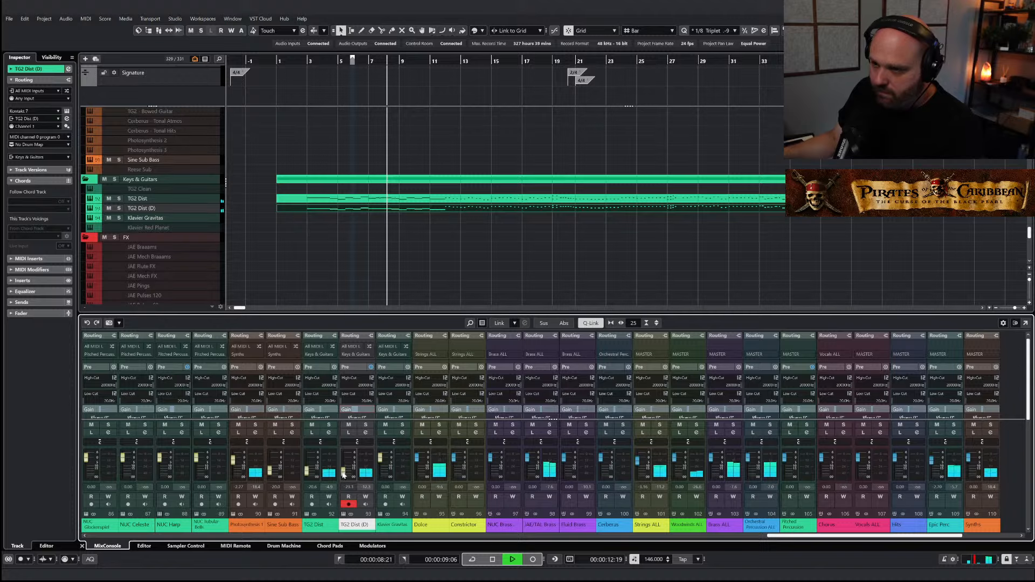
pyautogui.click(313, 432)
pyautogui.click(313, 432)
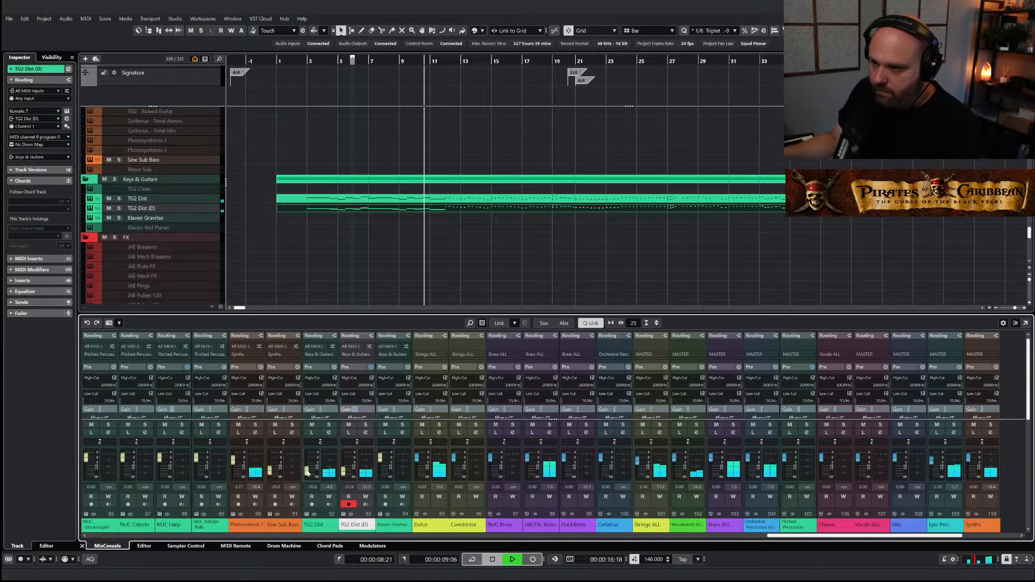
# Solo TG2 Dist, replay it from about bar 3, reduce its pre-gain by about 12 dB and raise its fader to about -16.5 dB
pyautogui.click(329, 425)
pyautogui.press('space')
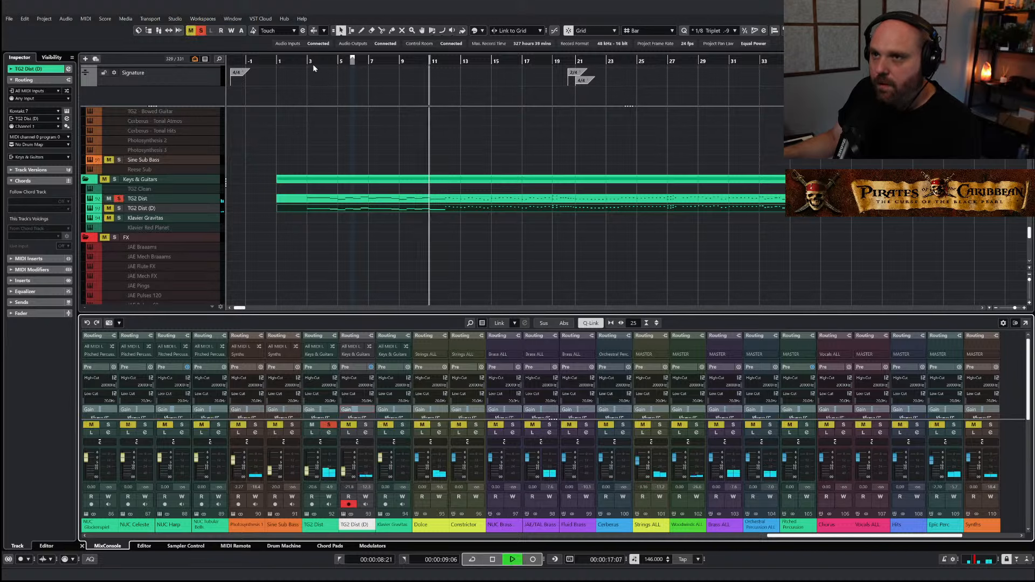
pyautogui.click(312, 63)
pyautogui.press('space')
pyautogui.moveTo(316, 413)
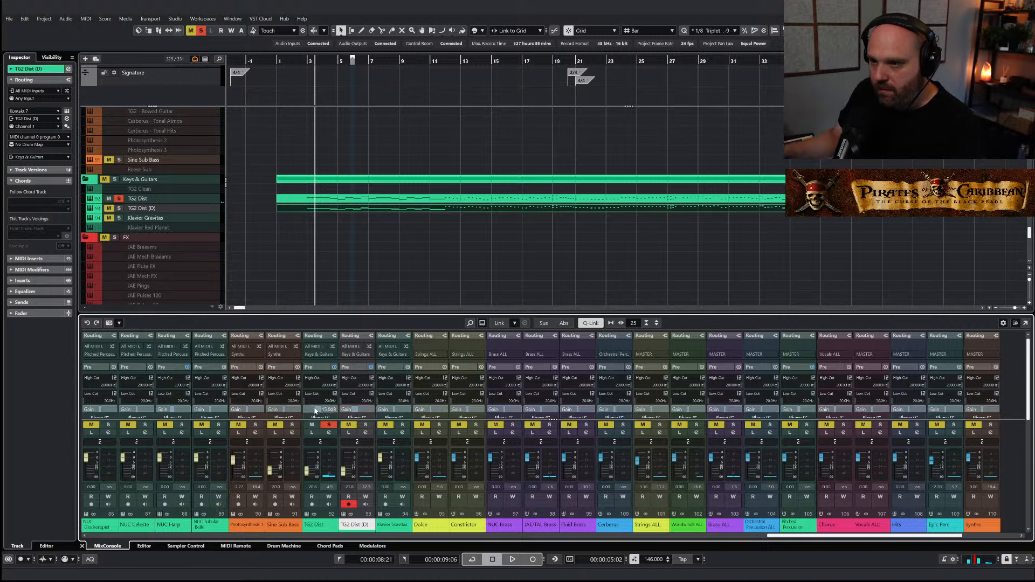
pyautogui.press('space')
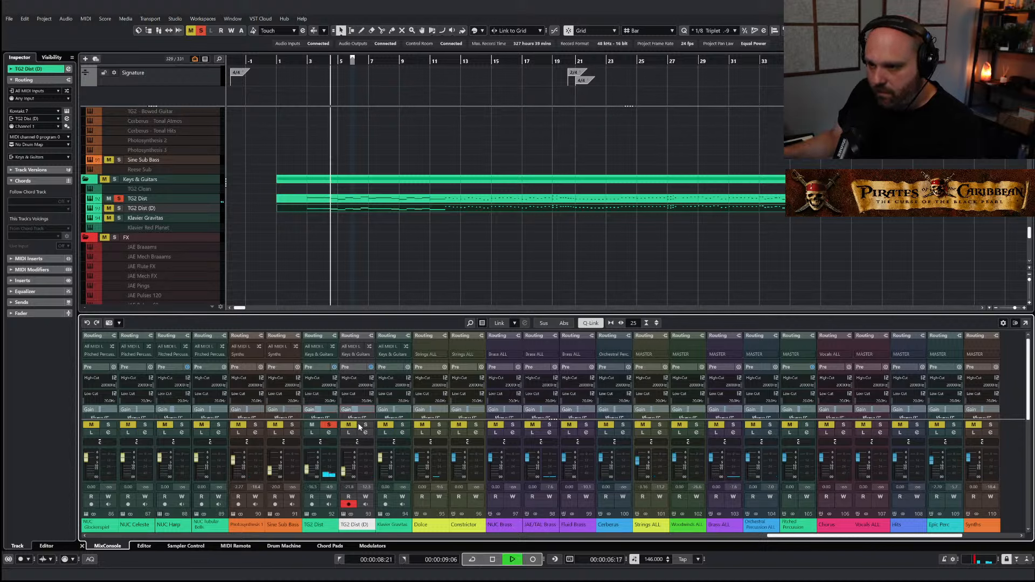
# Compare TG2 Dist with TG2 Dist (D) soloed, return to the full mix, raise the TG2 Dist fader to about -12 dB and stop playback
pyautogui.click(365, 424)
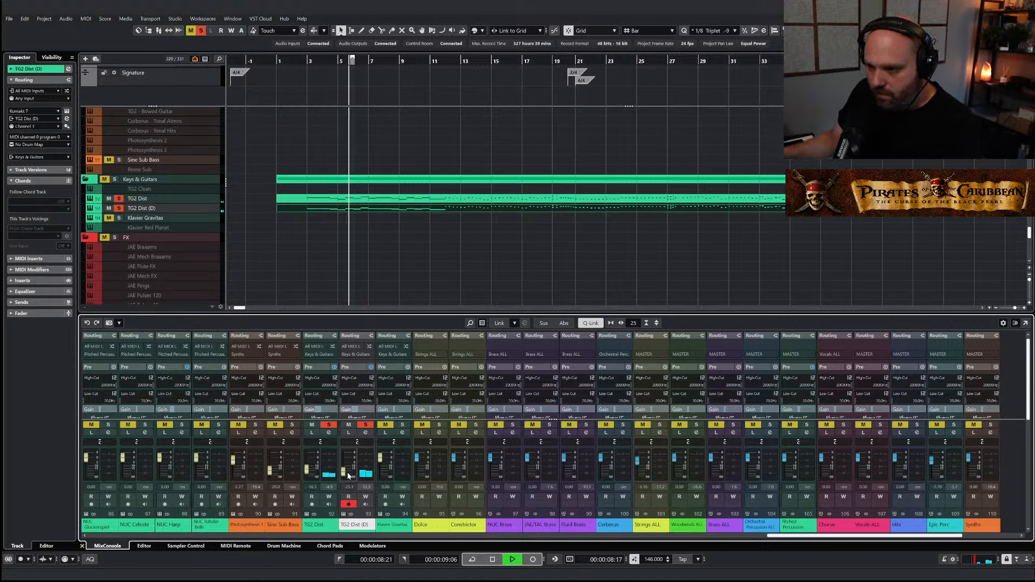
pyautogui.click(329, 425)
pyautogui.click(366, 425)
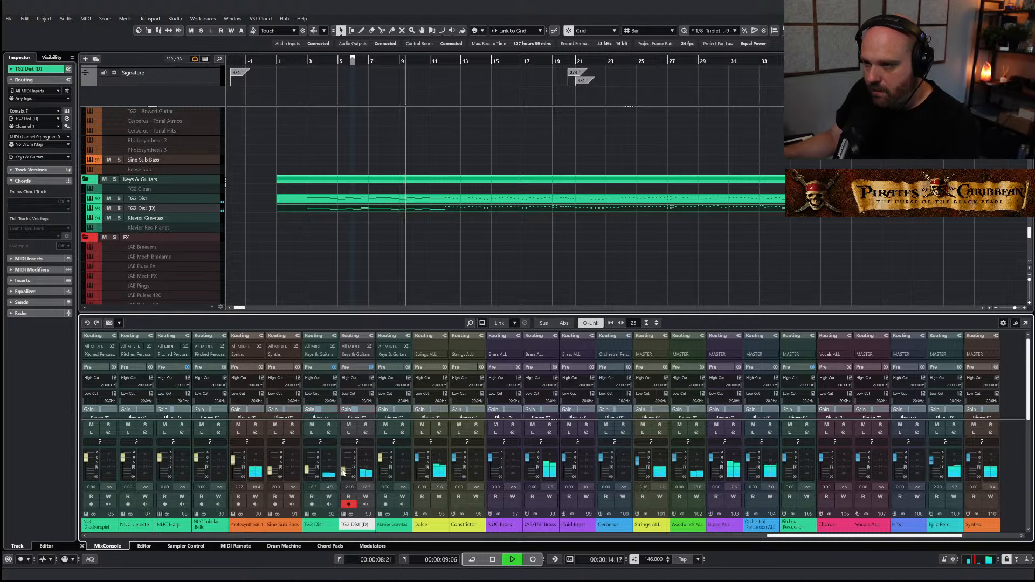
pyautogui.moveTo(309, 475); pyautogui.dragTo(312, 473)
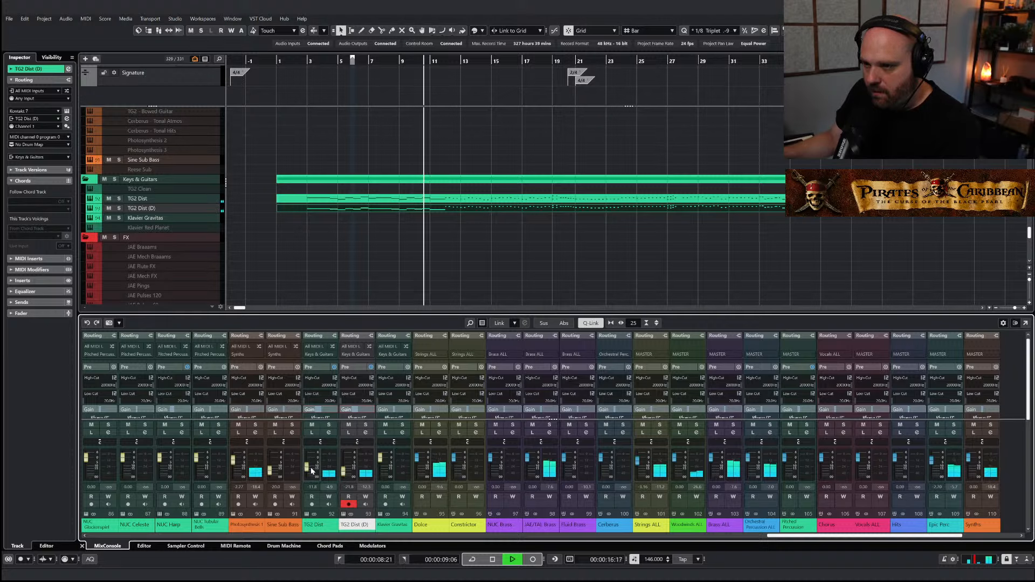
pyautogui.press('space')
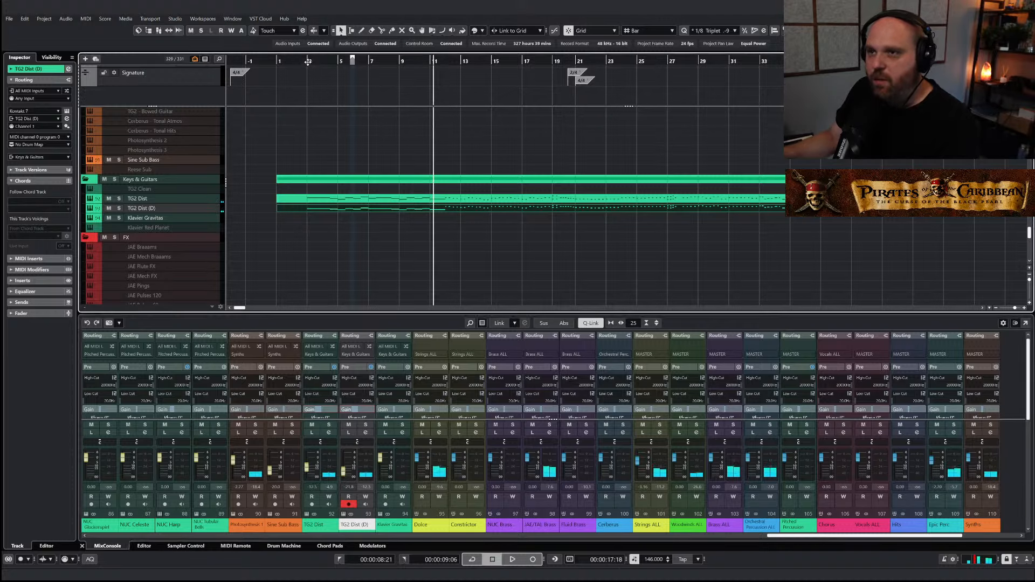
# Replay from bar 3, compare the mix with Keys & Guitars muted and unmuted, and fine-tune the TG2 Dist fader to about -11.8 dB
pyautogui.click(310, 57)
pyautogui.press('space')
pyautogui.click(104, 179)
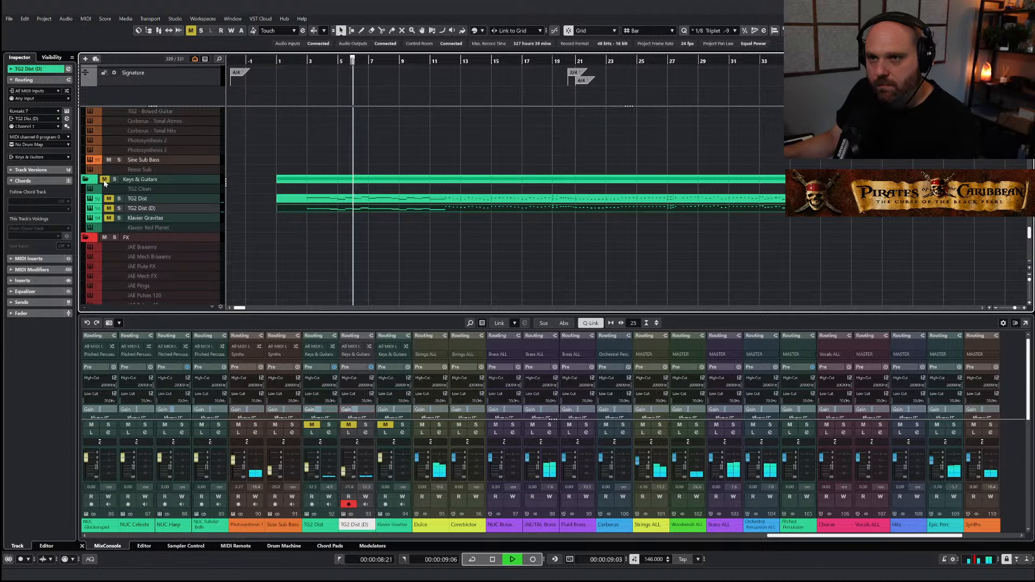
pyautogui.click(104, 179)
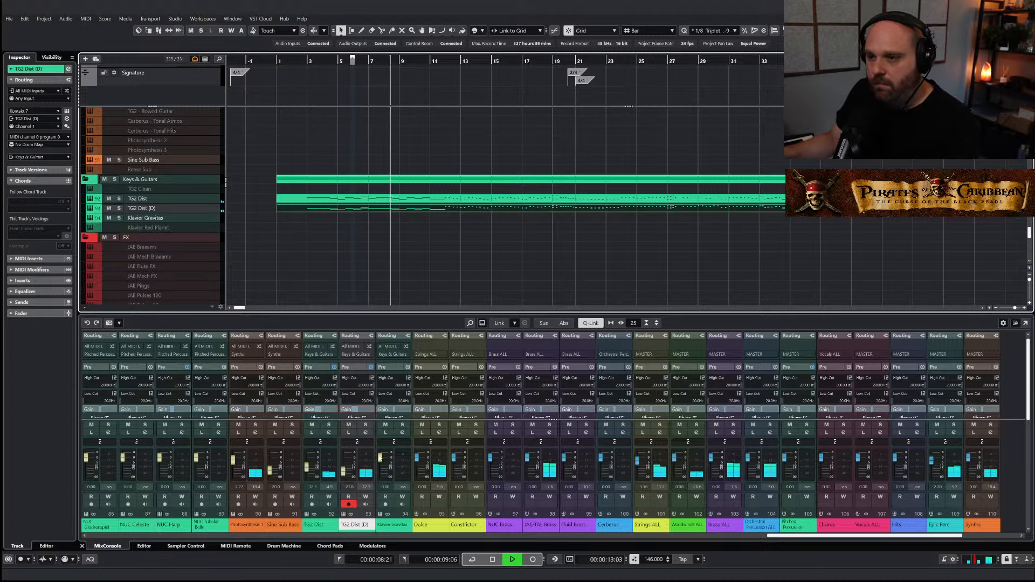
pyautogui.moveTo(345, 473); pyautogui.dragTo(306, 470)
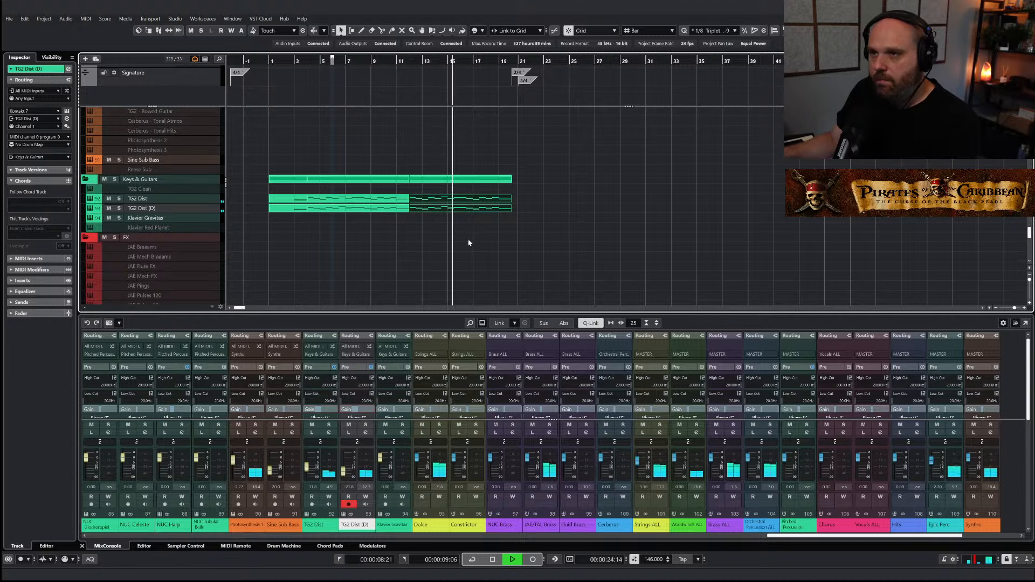
# Open the repeated TG2 Dist parts in the note editor, complete the closing TG2 Dist notes up to bar 21, stop playback and close it
pyautogui.moveTo(547, 226); pyautogui.dragTo(487, 200)
pyautogui.press('Return')
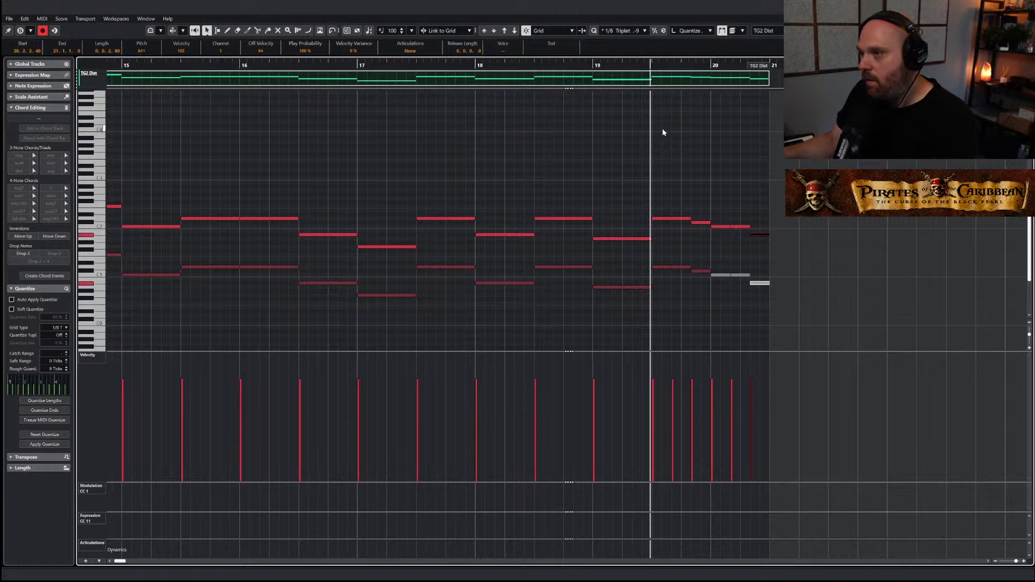
pyautogui.press('space')
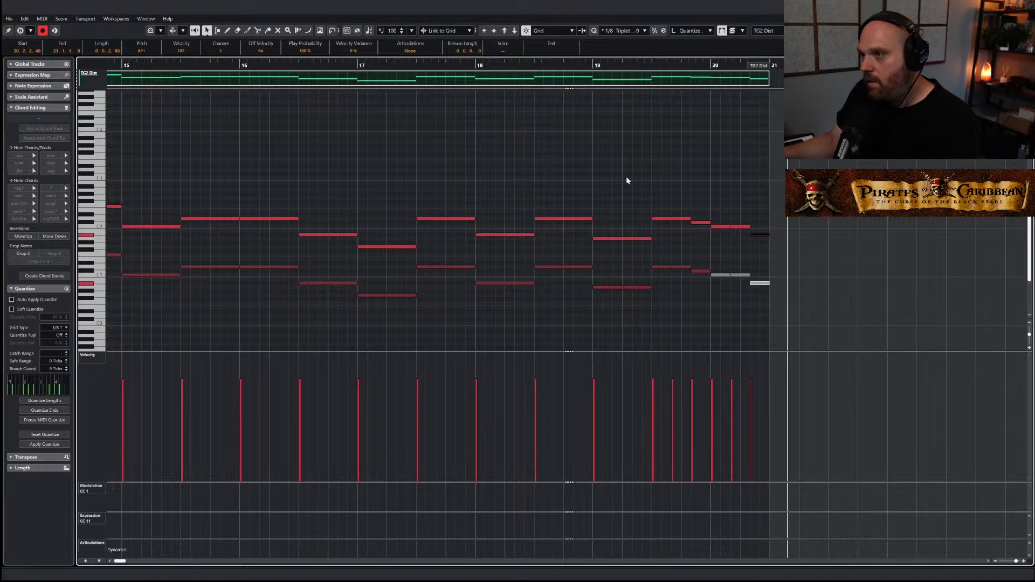
pyautogui.press('Escape')
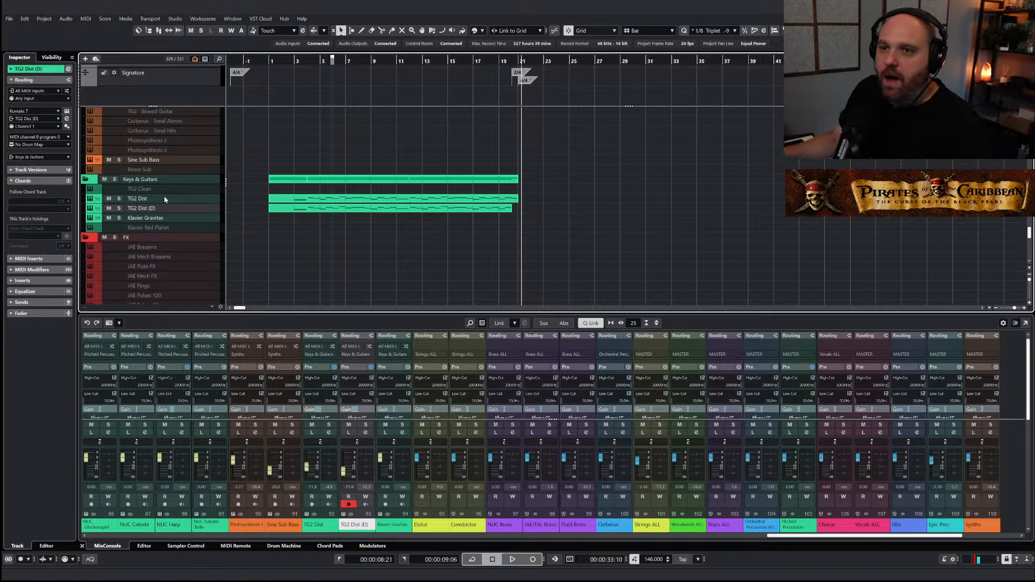
# Duplicate the TG2 Dist (D) track and assign Vital as the duplicate's instrument
pyautogui.rightClick(155, 207)
pyautogui.click(294, 242)
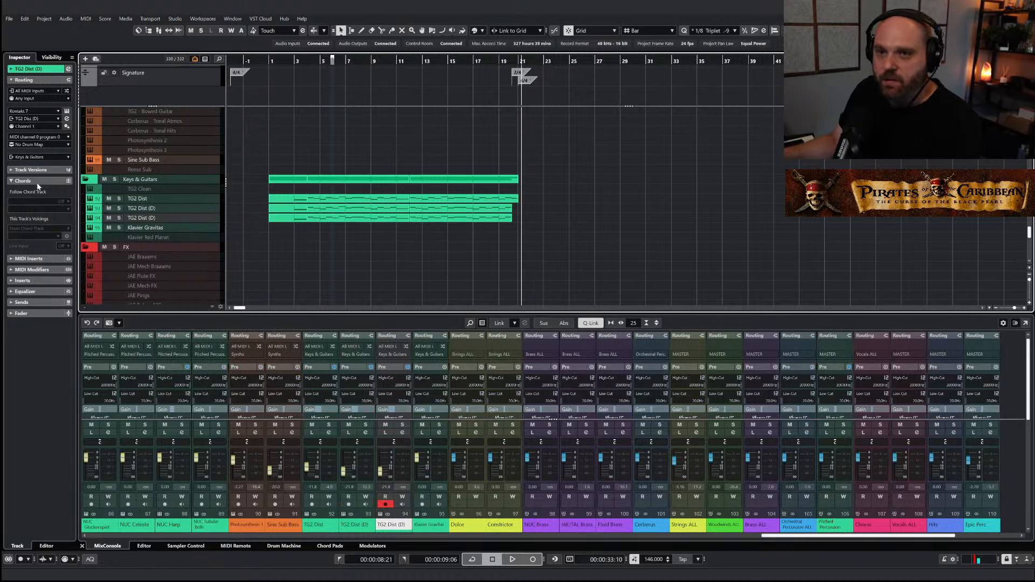
pyautogui.click(29, 110)
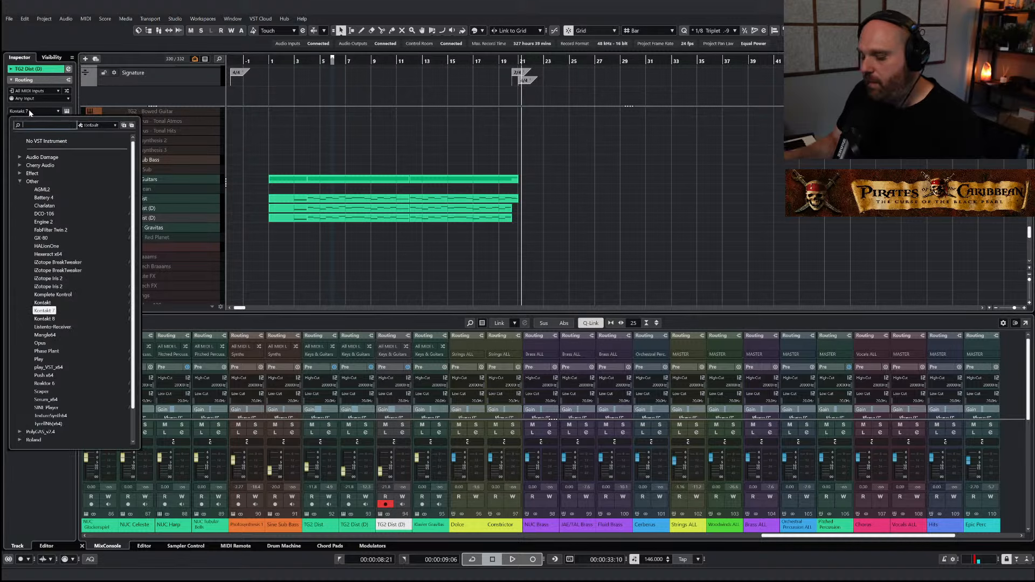
pyautogui.write('vital')
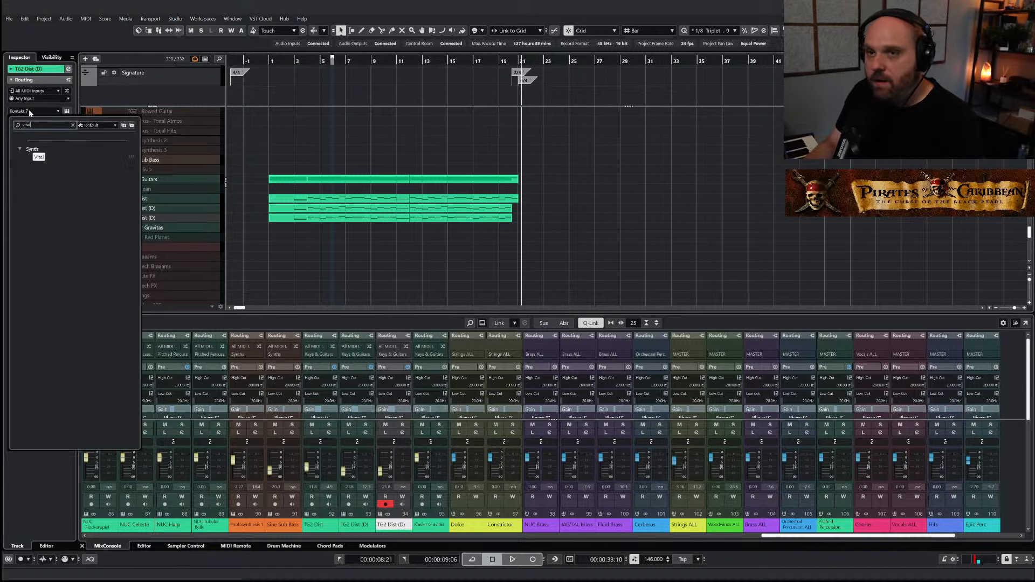
pyautogui.click(39, 157)
# Solo the Vital track, load the SuperSaw Brass preset, play it from bar 3 and close the instrument window
pyautogui.click(119, 218)
pyautogui.moveTo(334, 113); pyautogui.dragTo(609, 51)
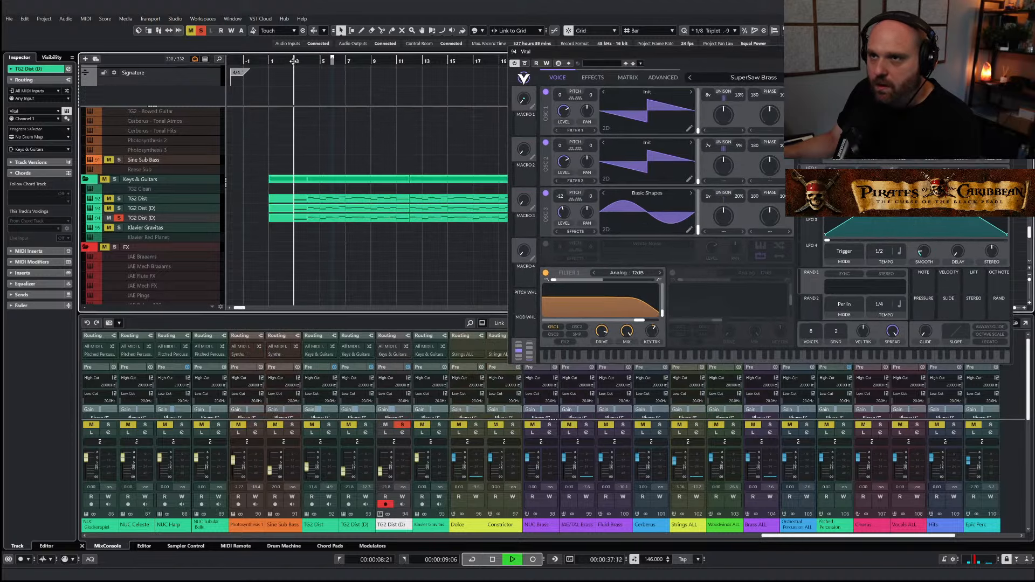
pyautogui.click(293, 57)
pyautogui.press('space')
pyautogui.moveTo(738, 49); pyautogui.dragTo(688, 163)
pyautogui.click(958, 166)
# Solo both TG2 Dist tracks alongside Vital, lower the TG2 Dist (D) fader to about -24.5 dB and replay from about bar 2
pyautogui.click(329, 424)
pyautogui.click(366, 425)
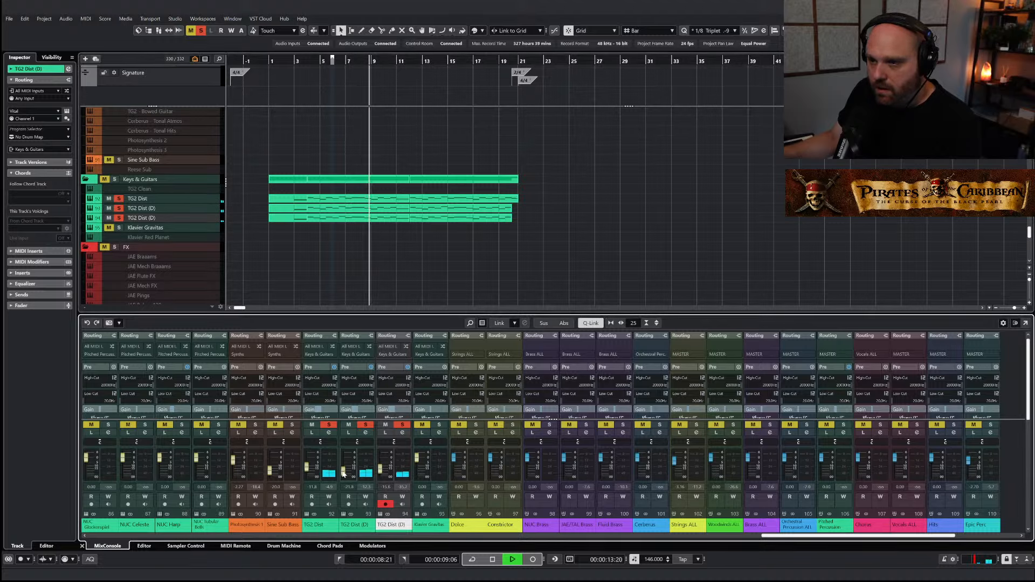
pyautogui.click(281, 61)
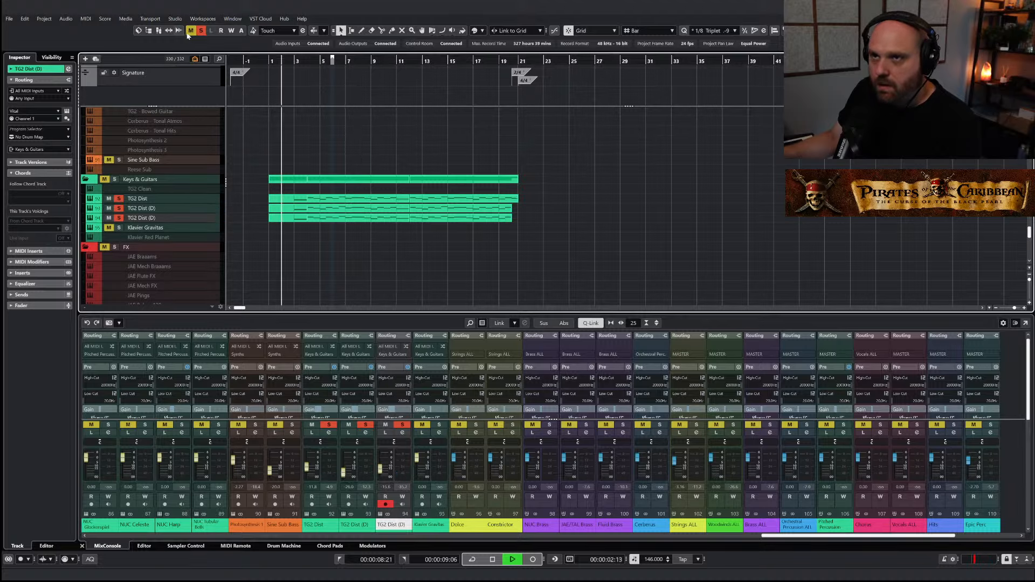
# Clear the solos and listen to the layered guitars within the full arrangement, comparing it with Keys & Guitars muted
pyautogui.click(201, 31)
pyautogui.rightClick(379, 236)
pyautogui.click(378, 234)
pyautogui.rightClick(378, 271)
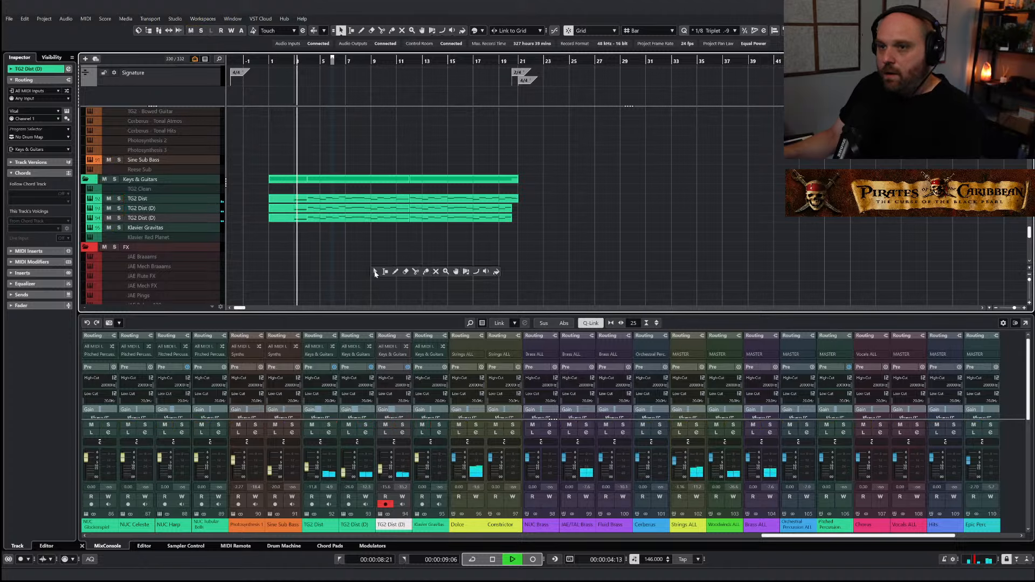
pyautogui.click(377, 271)
pyautogui.press('g')
pyautogui.press('g')
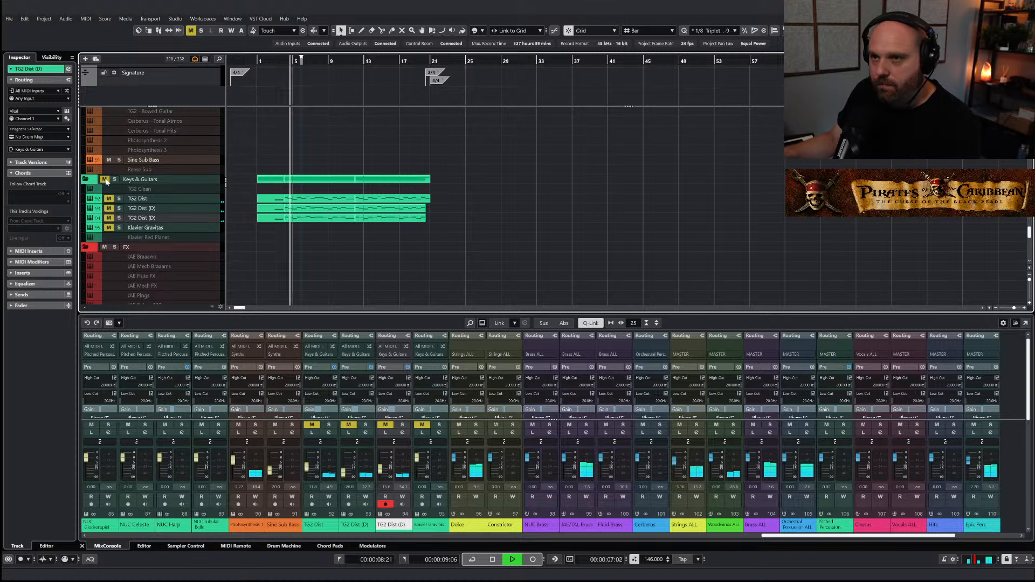
# Solo the Vital track, add both TG2 Dist tracks and compare the trio with and without Vital
pyautogui.click(119, 217)
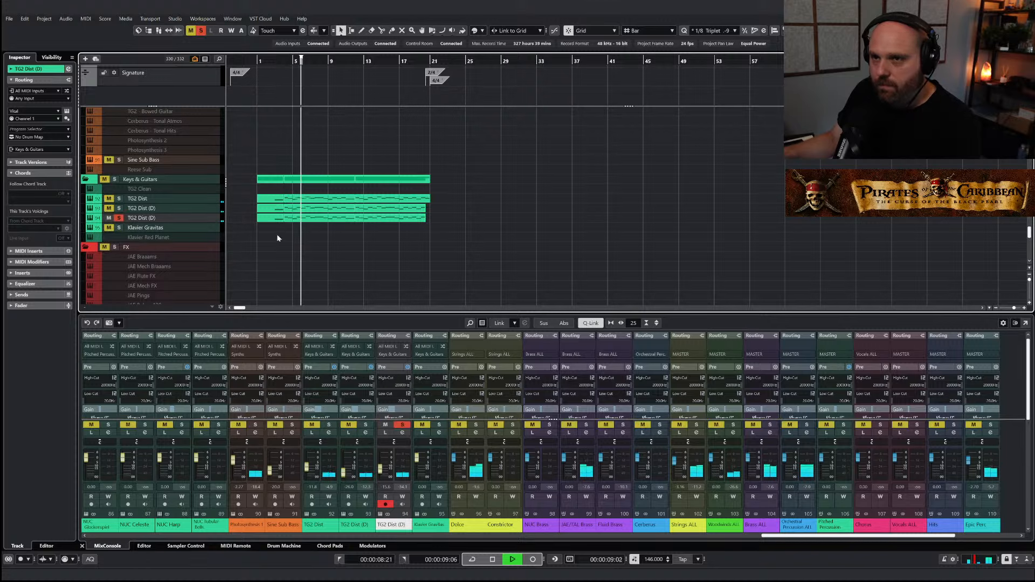
pyautogui.click(119, 208)
pyautogui.click(118, 198)
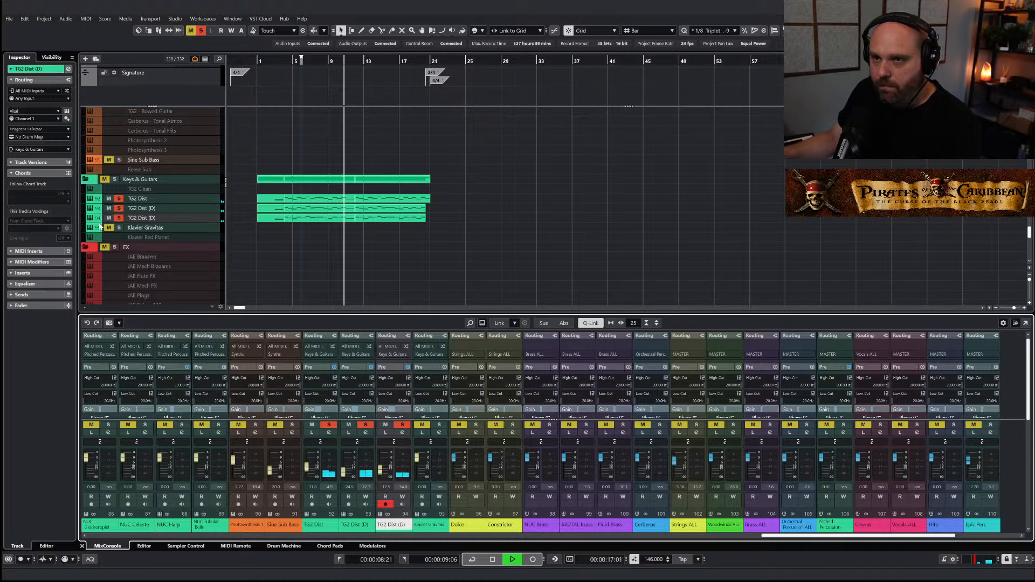
pyautogui.click(119, 218)
pyautogui.click(109, 218)
pyautogui.click(118, 218)
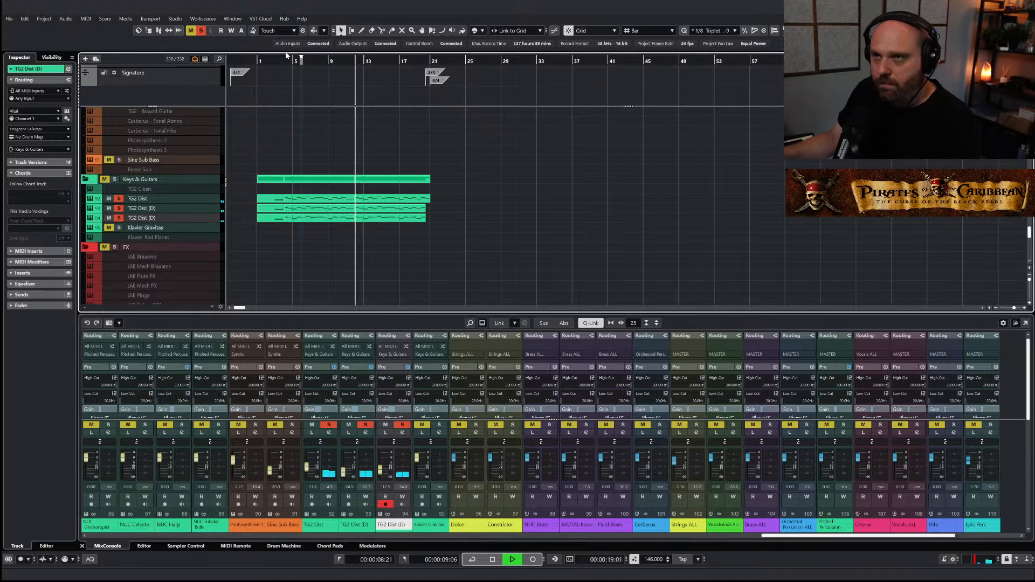
# Lower the Filter 1 cutoff slightly in Vital, close its window and replay the full mix with all solos and mutes cleared
pyautogui.press('space')
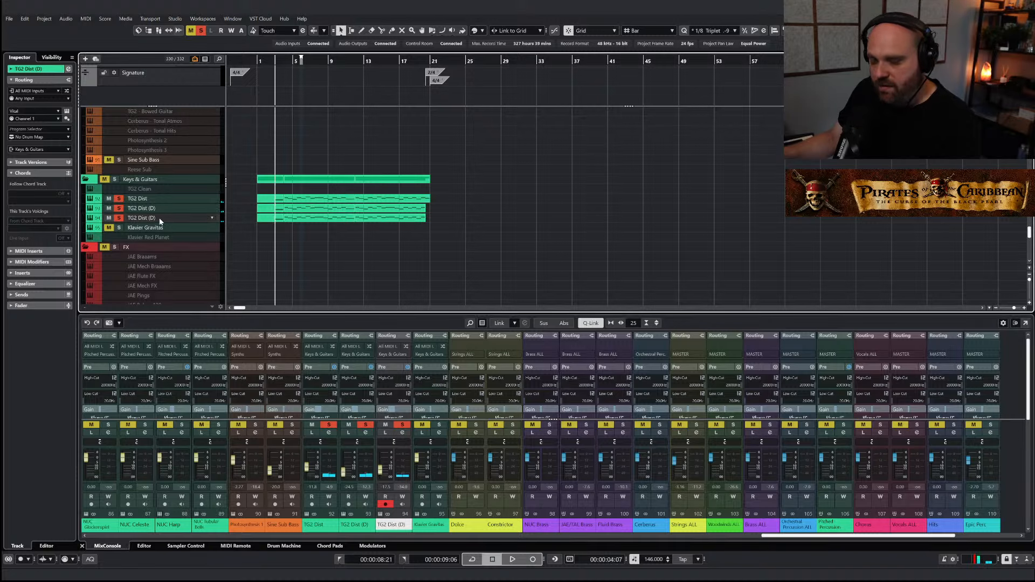
pyautogui.press('e')
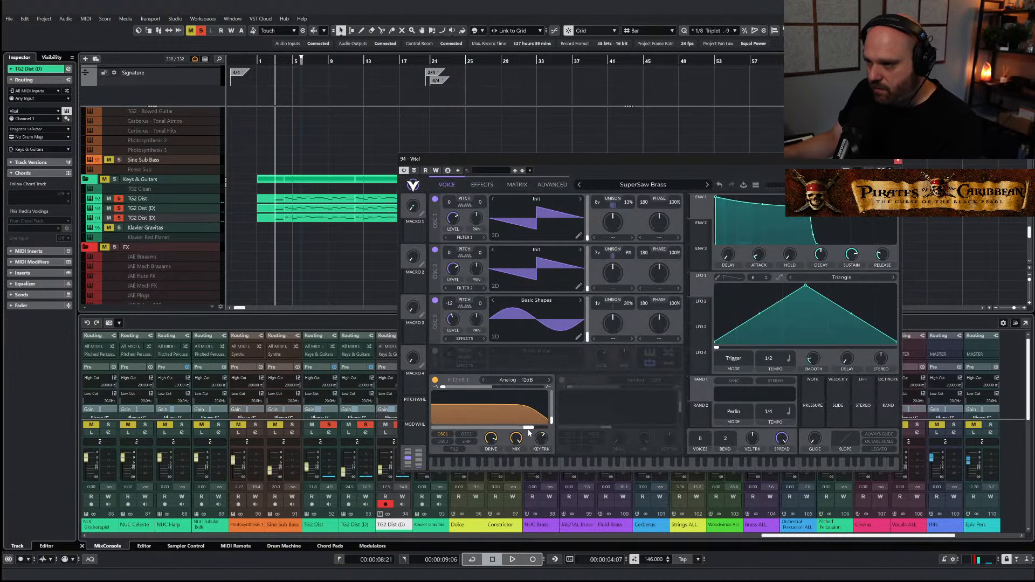
pyautogui.click(257, 298)
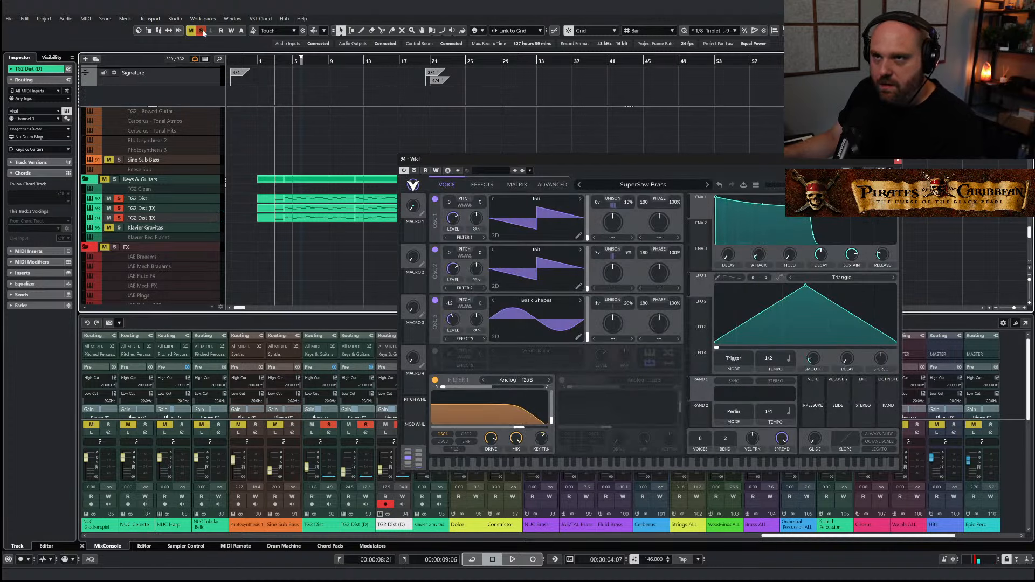
pyautogui.press('space')
pyautogui.click(897, 161)
pyautogui.click(191, 30)
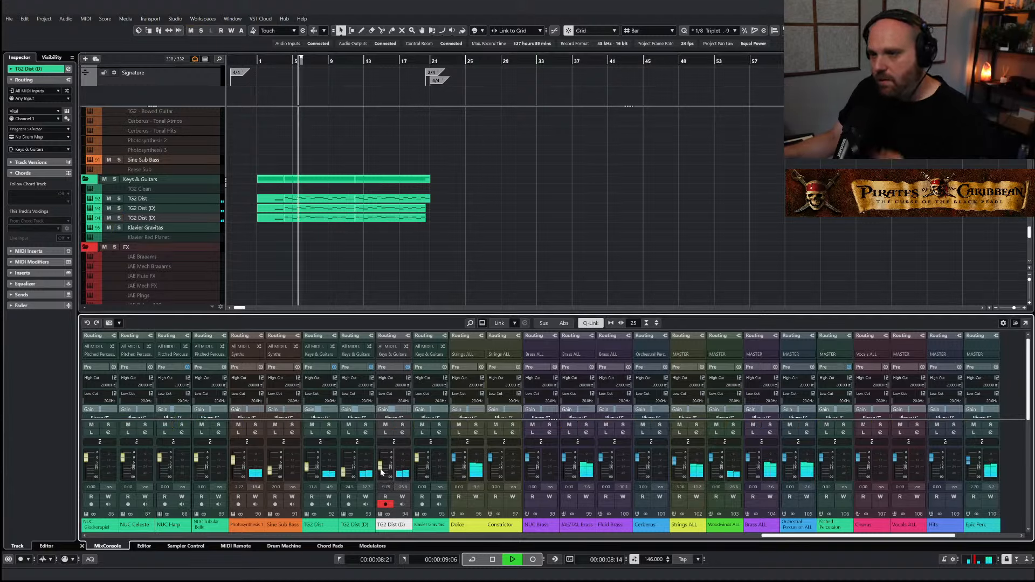
# Raise the Vital track's fader to about -9.8 dB and compare the mix with Vital and with the Keys & Guitars folder muted and unmuted
pyautogui.click(386, 425)
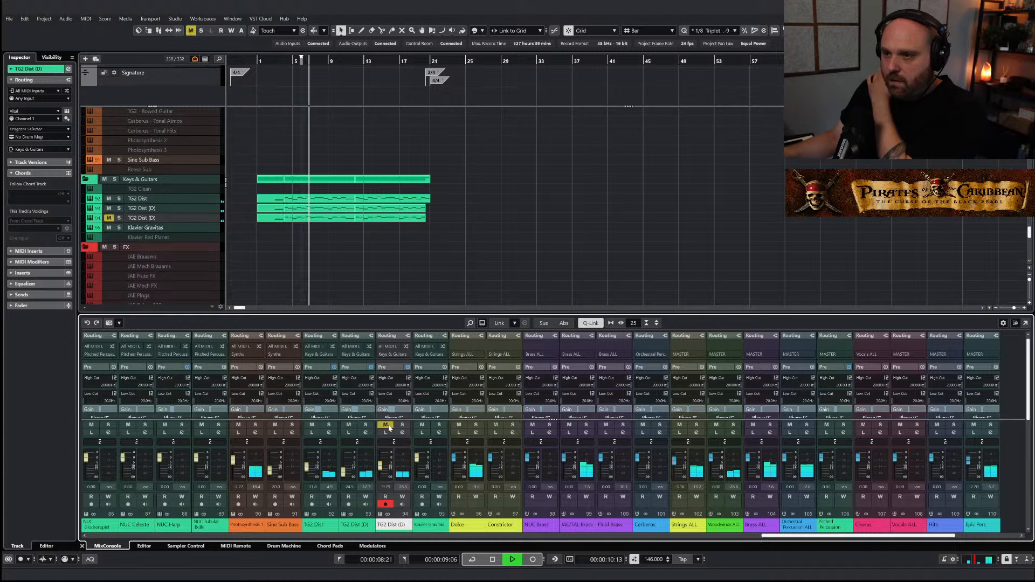
pyautogui.click(385, 425)
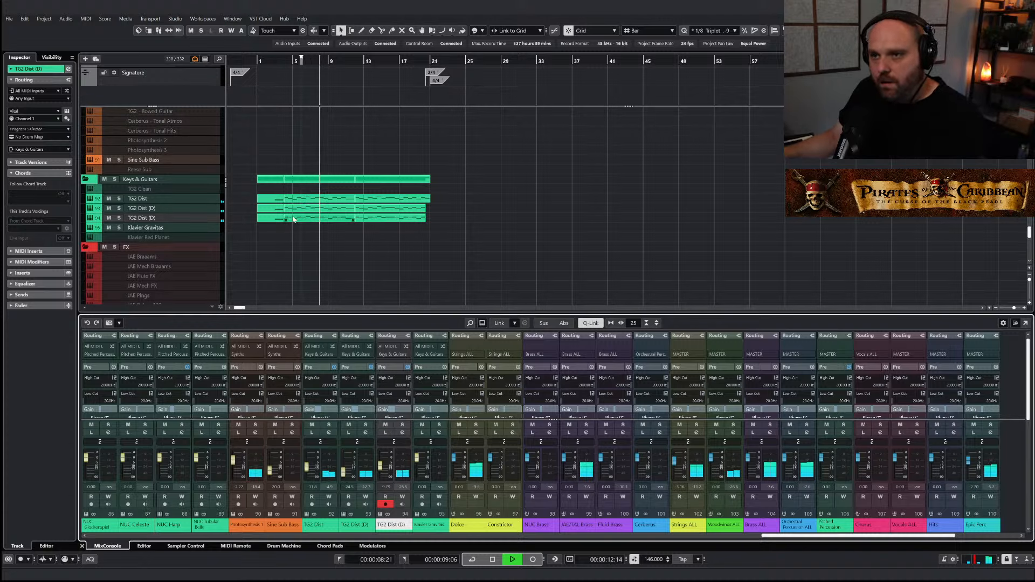
pyautogui.click(104, 179)
pyautogui.click(104, 179)
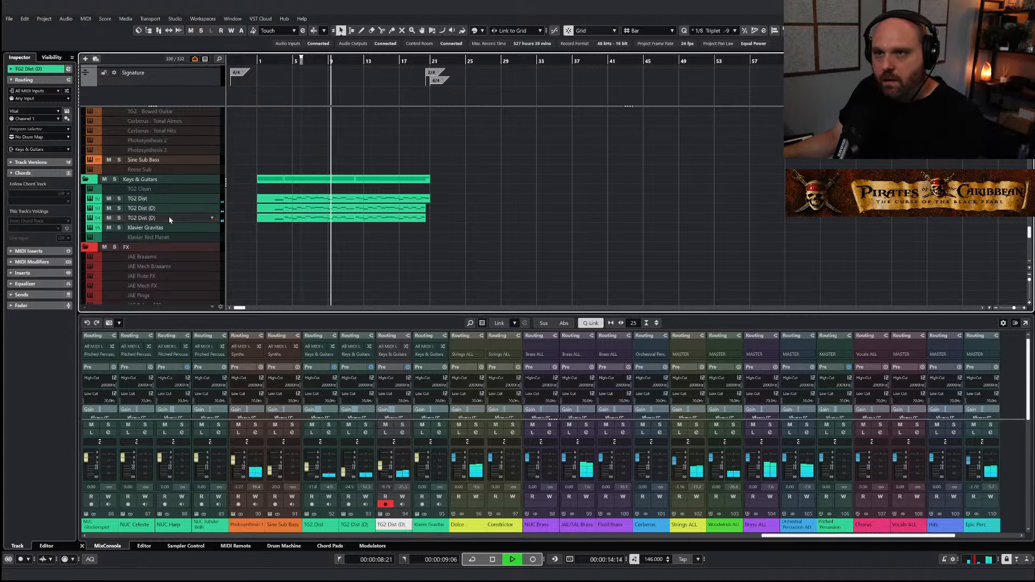
# Stop playback, return the cursor to about bar 3 and replay the full arrangement with the layered guitars
pyautogui.press('g')
pyautogui.click(267, 65)
pyautogui.press('space')
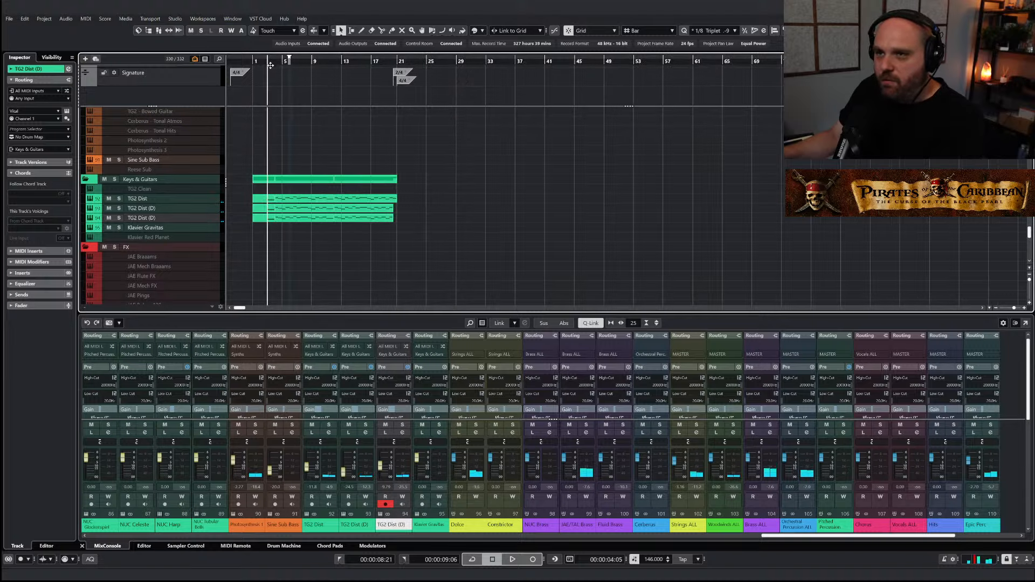
pyautogui.press('h')
pyautogui.press('h')
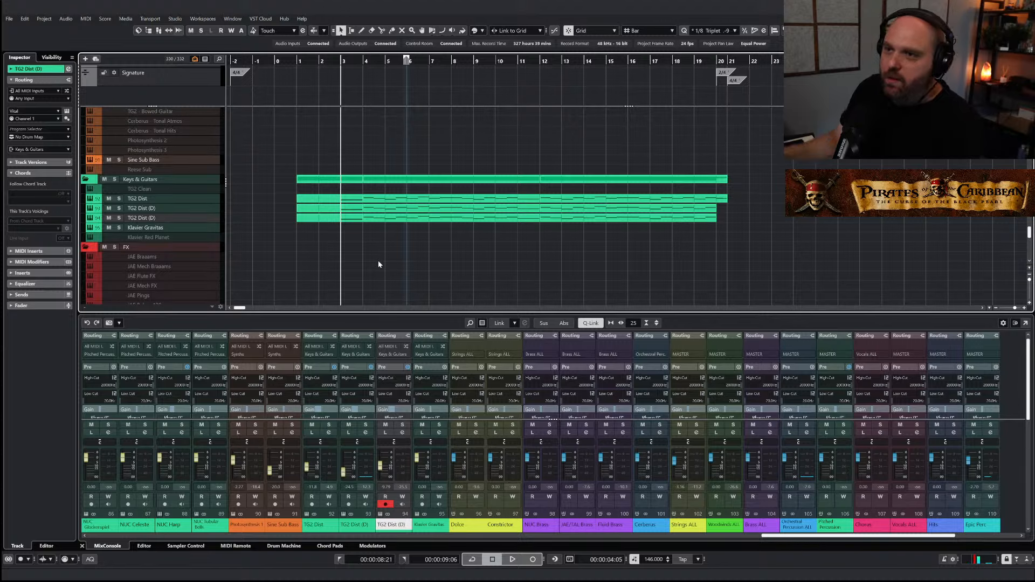
pyautogui.press('g')
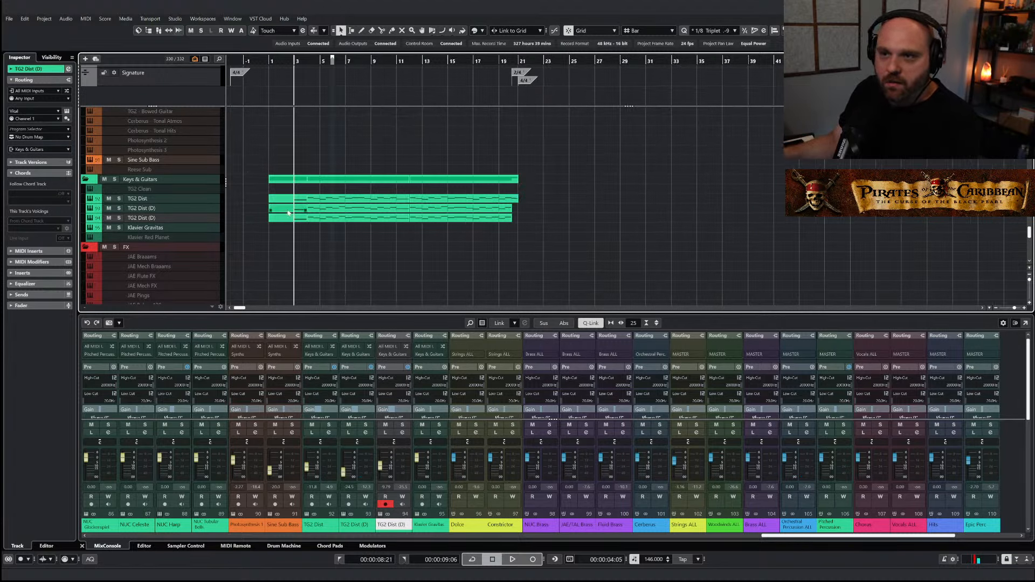
pyautogui.press('space')
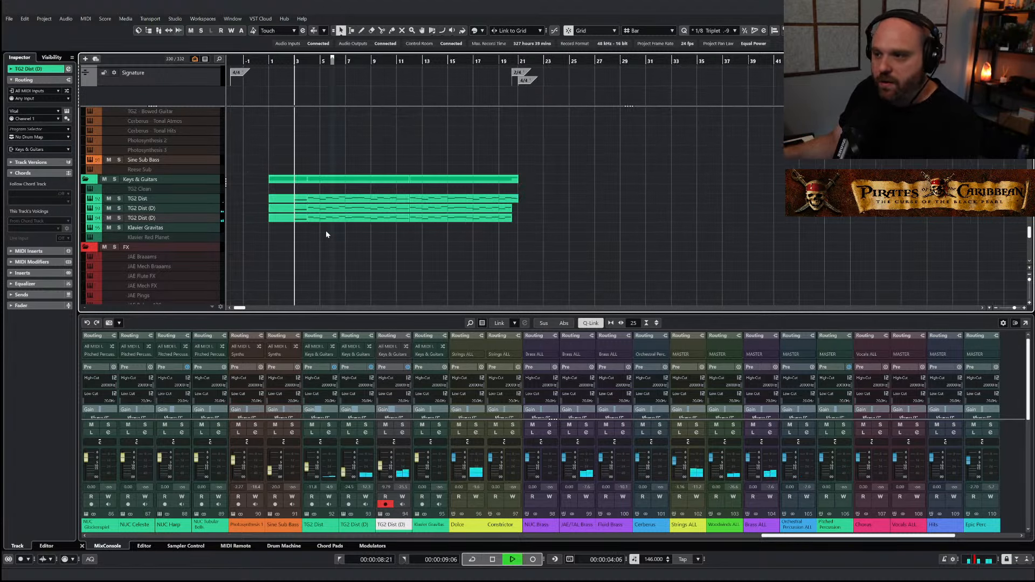
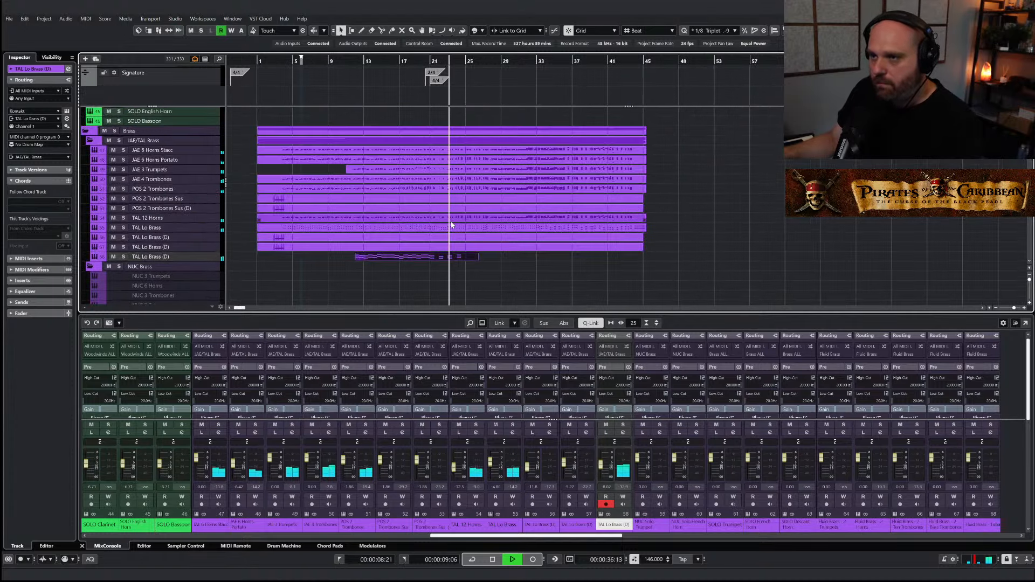
# Play from about bar 18, collapse the Epic Perc and Hits folders and activate the Split tool for the percussion's closing bars
pyautogui.scroll(-10, 457, 214)
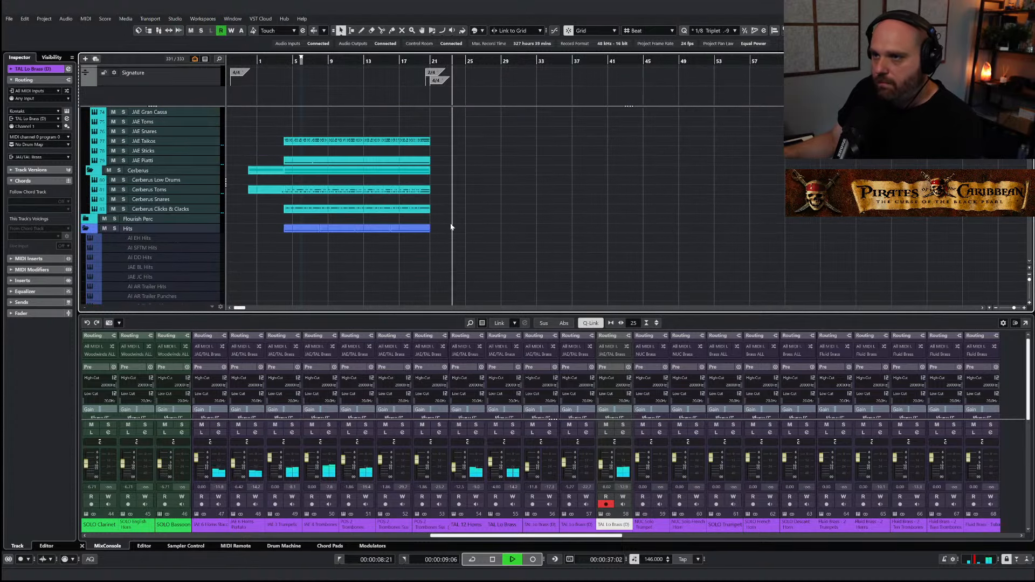
pyautogui.click(411, 61)
pyautogui.scroll(5, 156, 188)
pyautogui.click(85, 172)
pyautogui.press('3')
pyautogui.press('h')
pyautogui.press('h')
pyautogui.press('h')
pyautogui.press('h')
pyautogui.press('h')
pyautogui.press('h')
pyautogui.press('h')
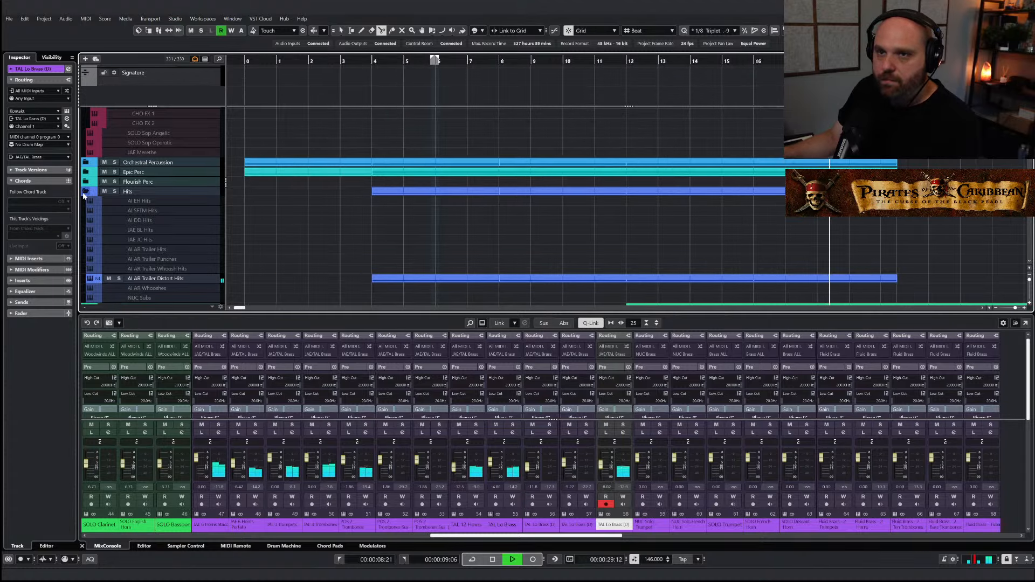
pyautogui.click(85, 191)
pyautogui.press('g')
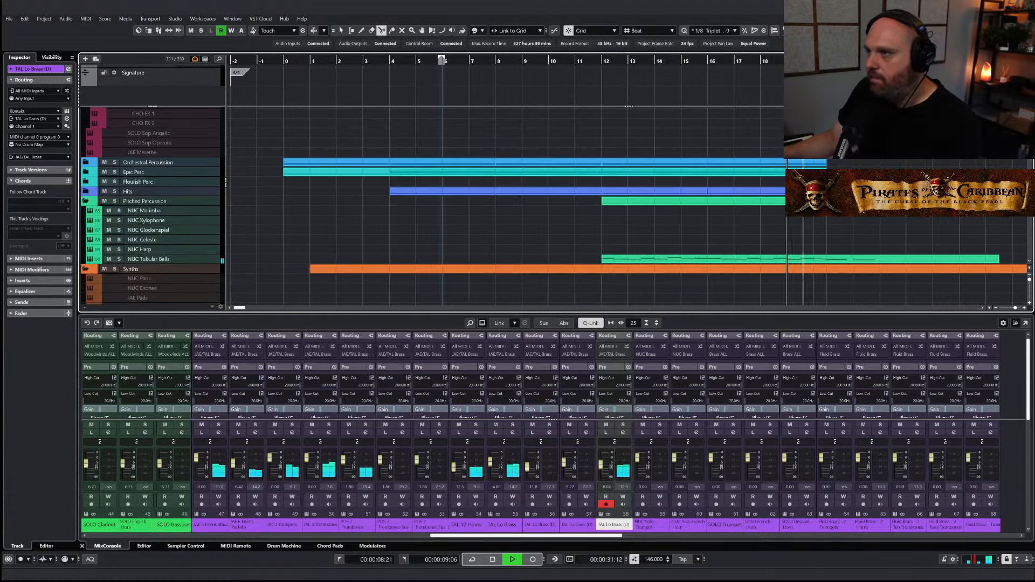
# Extend the Orchestral Percussion, Epic Perc and Hits parts to bar 23 with a copy of their closing section
pyautogui.press('space')
pyautogui.press('f')
pyautogui.press('h')
pyautogui.press('h')
pyautogui.press('space')
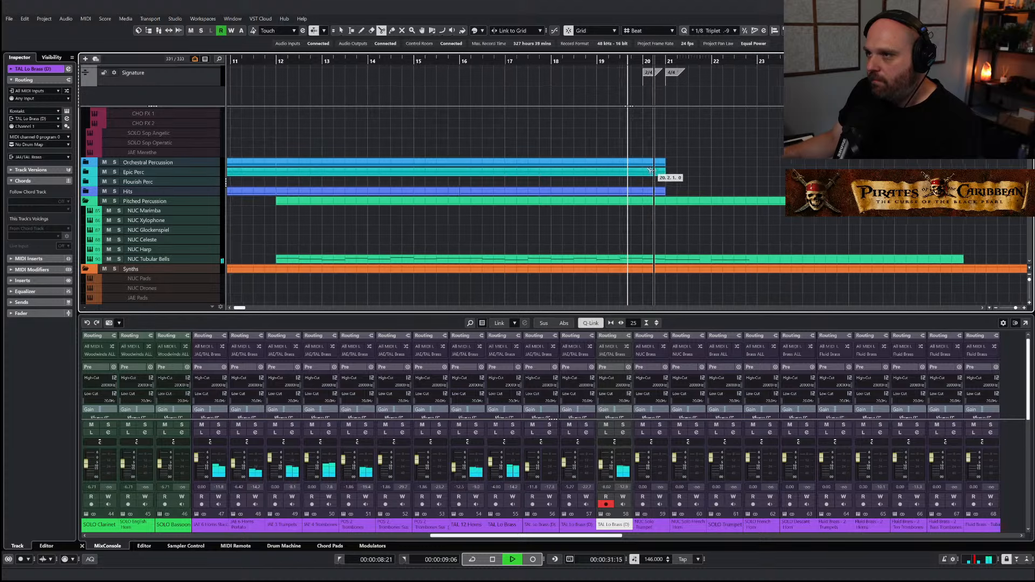
pyautogui.press('space')
pyautogui.press('1')
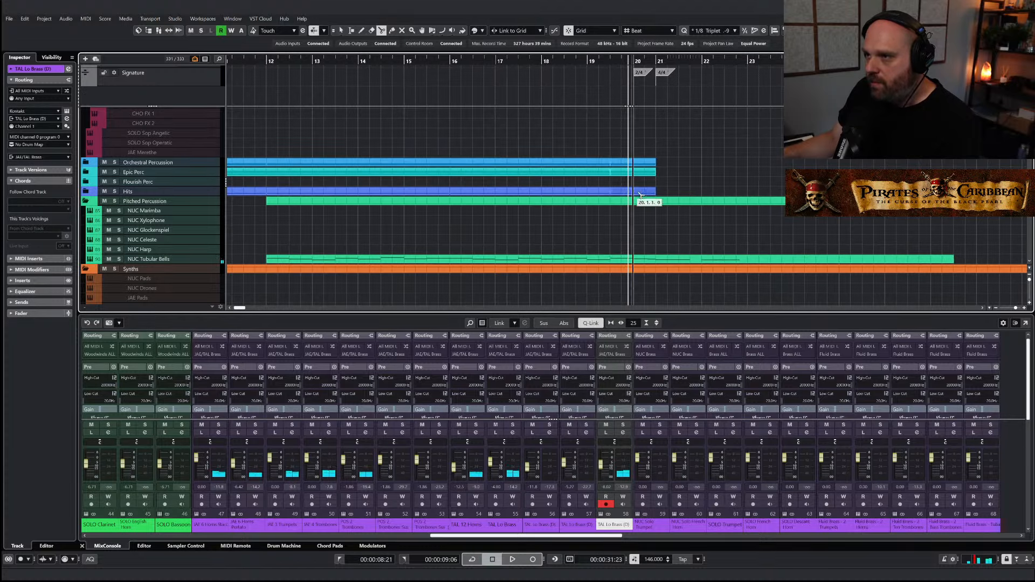
pyautogui.moveTo(679, 193); pyautogui.dragTo(702, 171)
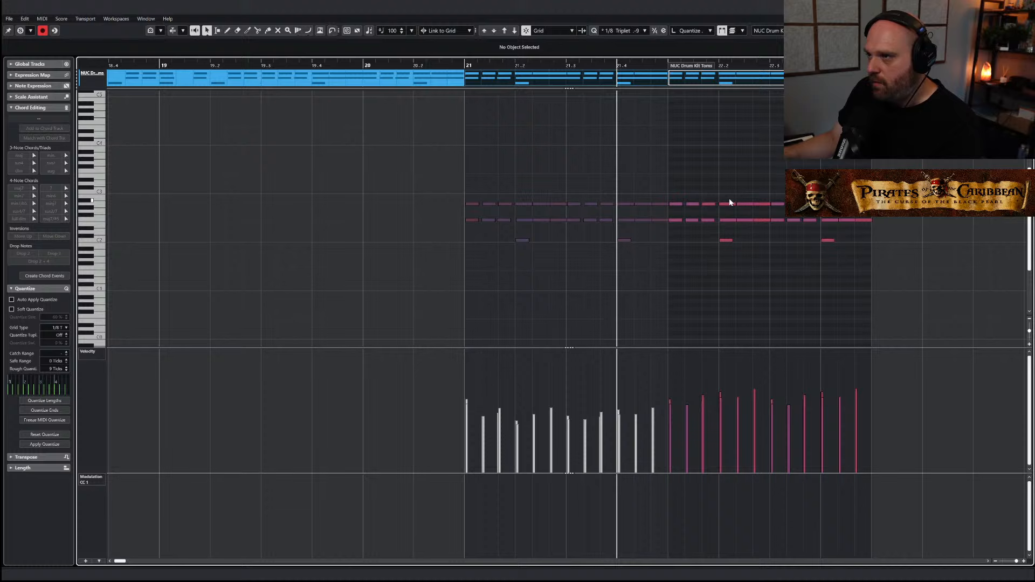
# Lower the NUC Drum Kit Toms velocities following bar 22's downbeat and raise the first hit's velocity in bar 21 as an accent
pyautogui.moveTo(694, 194); pyautogui.dragTo(863, 249)
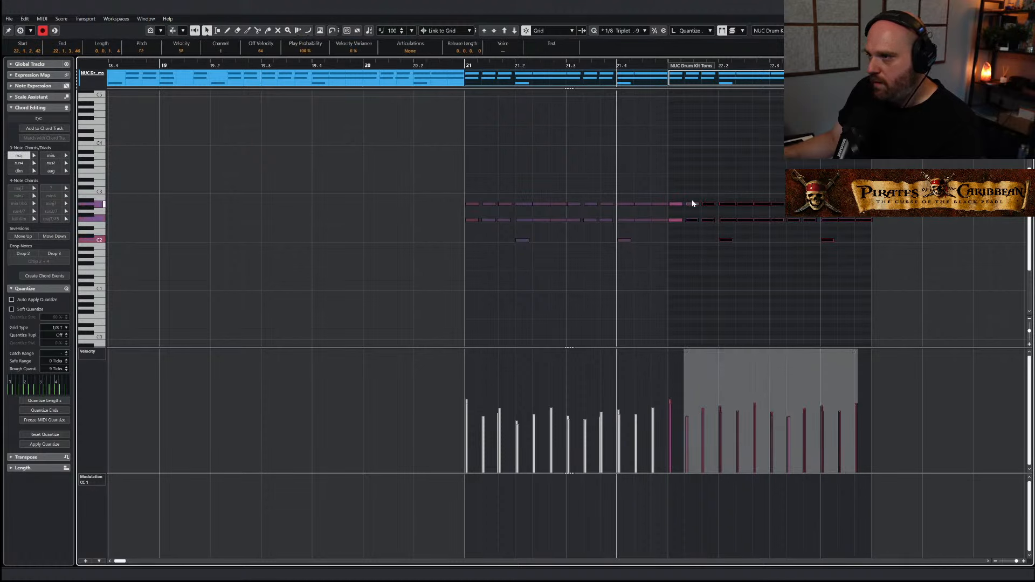
pyautogui.click(677, 204)
pyautogui.click(472, 220)
pyautogui.moveTo(467, 400); pyautogui.dragTo(469, 375)
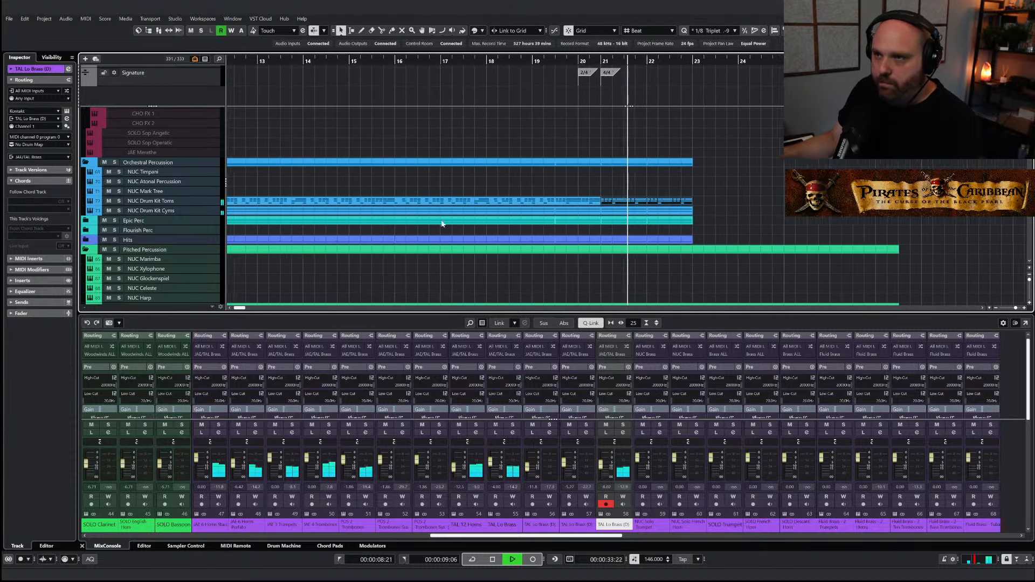
# Stop playback, expand the Hits folder and open the AI AR Trailer Distort Hits events in bars 21 and 22 for note editing
pyautogui.press('space')
pyautogui.moveTo(672, 241); pyautogui.dragTo(627, 241)
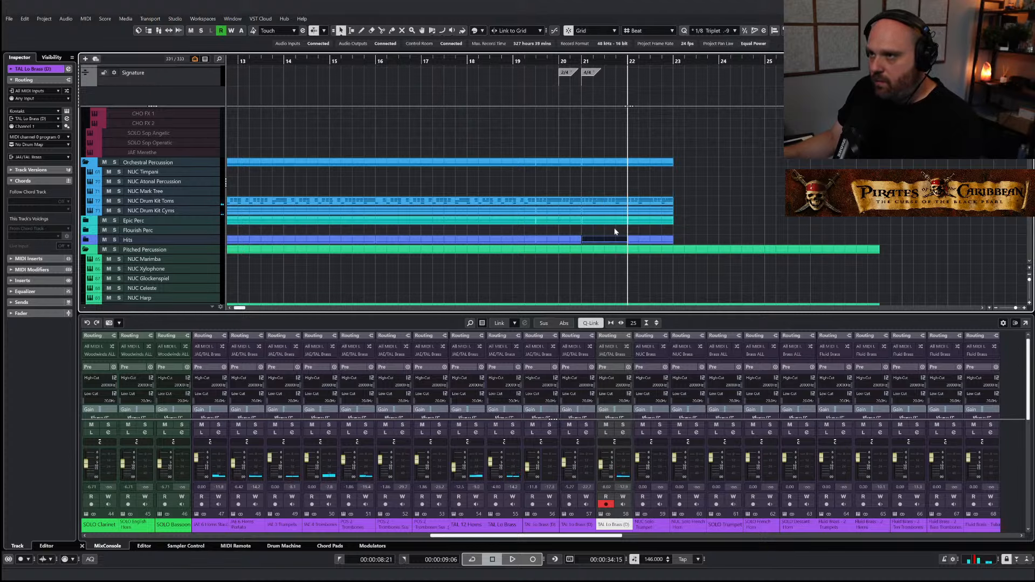
pyautogui.click(86, 240)
pyautogui.scroll(-3, 614, 248)
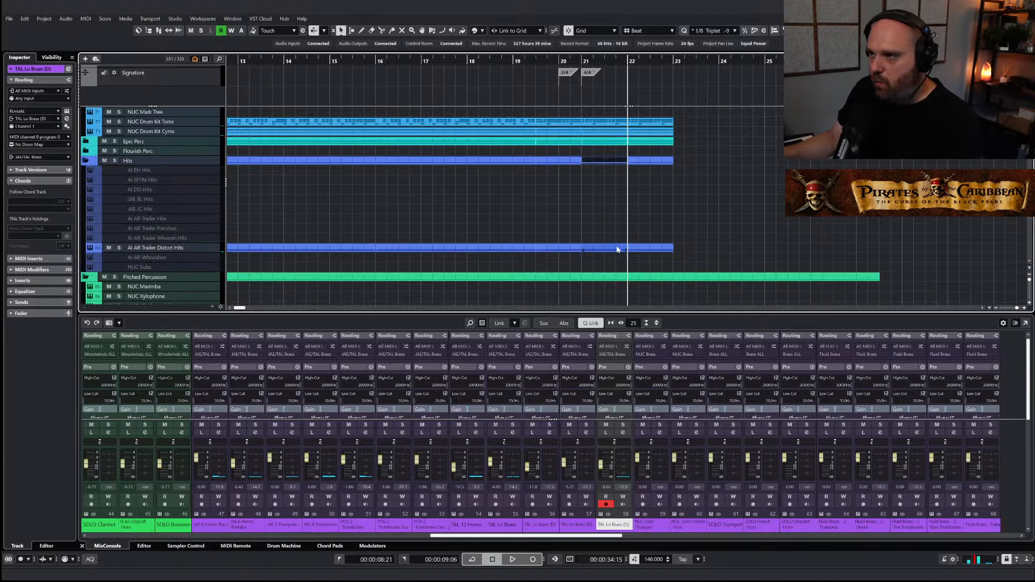
pyautogui.moveTo(617, 250); pyautogui.dragTo(638, 249)
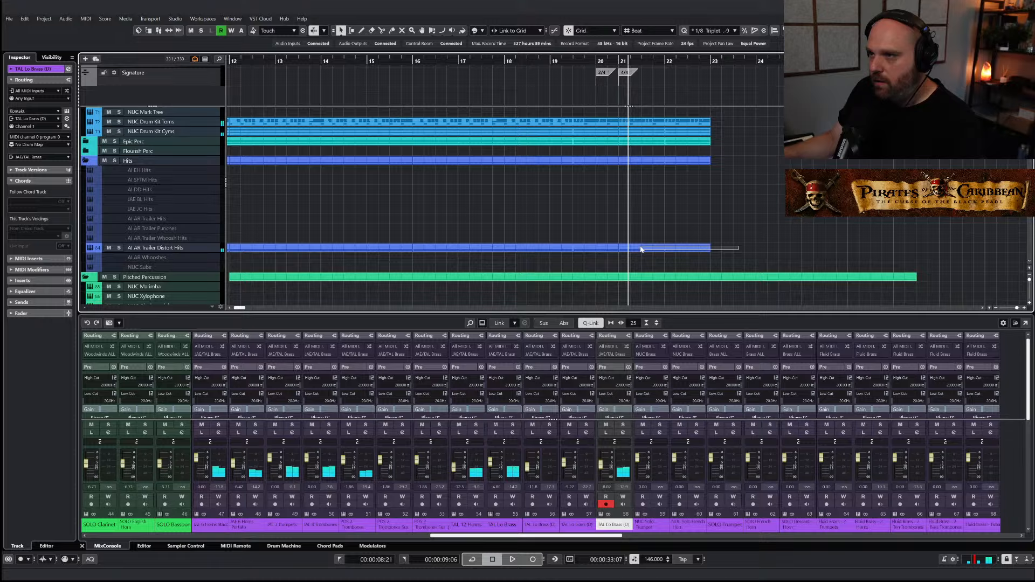
pyautogui.doubleClick(639, 247)
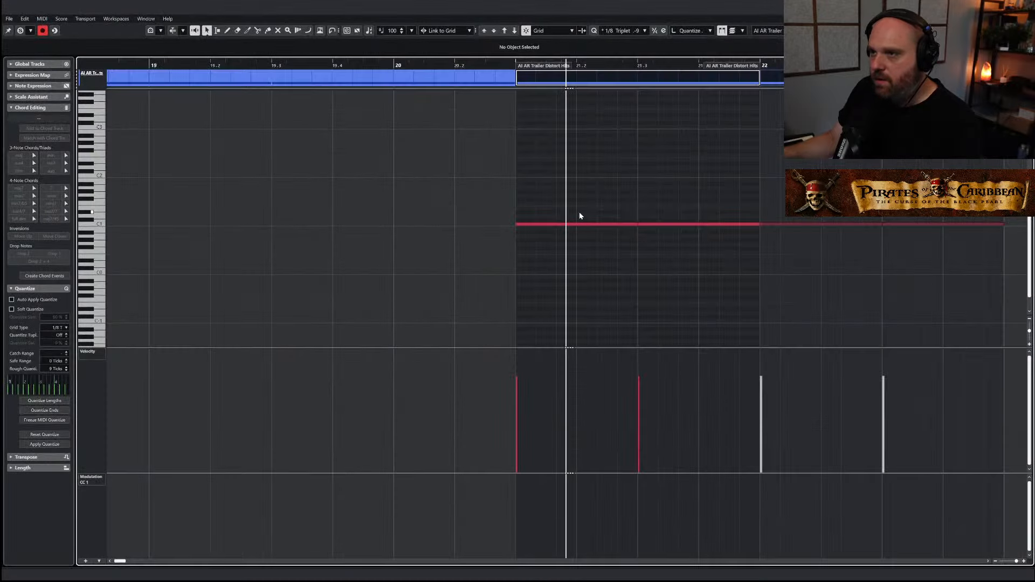
# Delete the mid-bar hits in bars 21 and 22, lengthen the bar 21 note toward the full bar, close the editor and replay
pyautogui.moveTo(650, 209); pyautogui.dragTo(679, 243)
pyautogui.press('Delete')
pyautogui.moveTo(908, 210); pyautogui.dragTo(938, 250)
pyautogui.press('Delete')
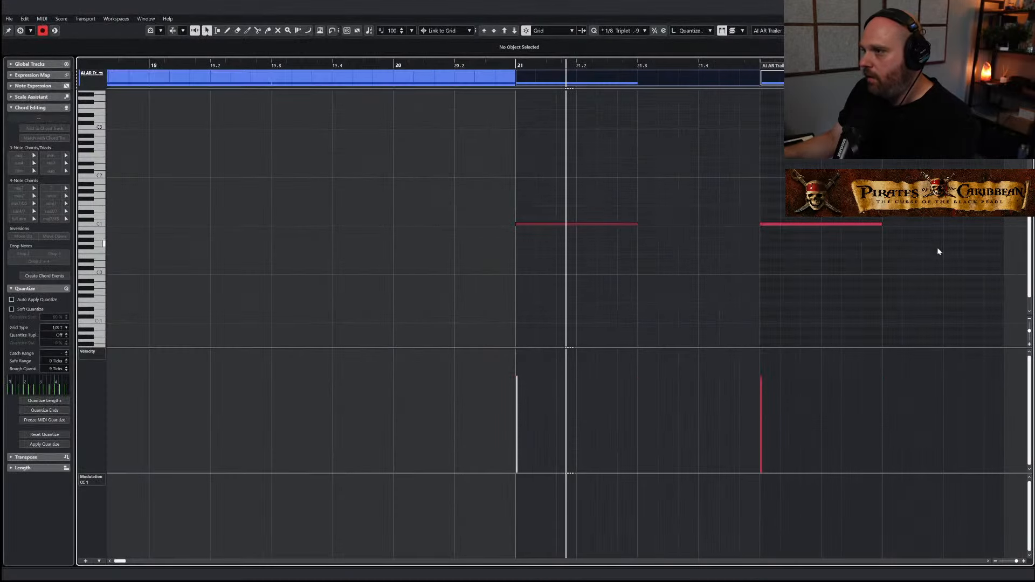
pyautogui.moveTo(636, 224); pyautogui.dragTo(750, 230)
pyautogui.press('Return')
pyautogui.press('space')
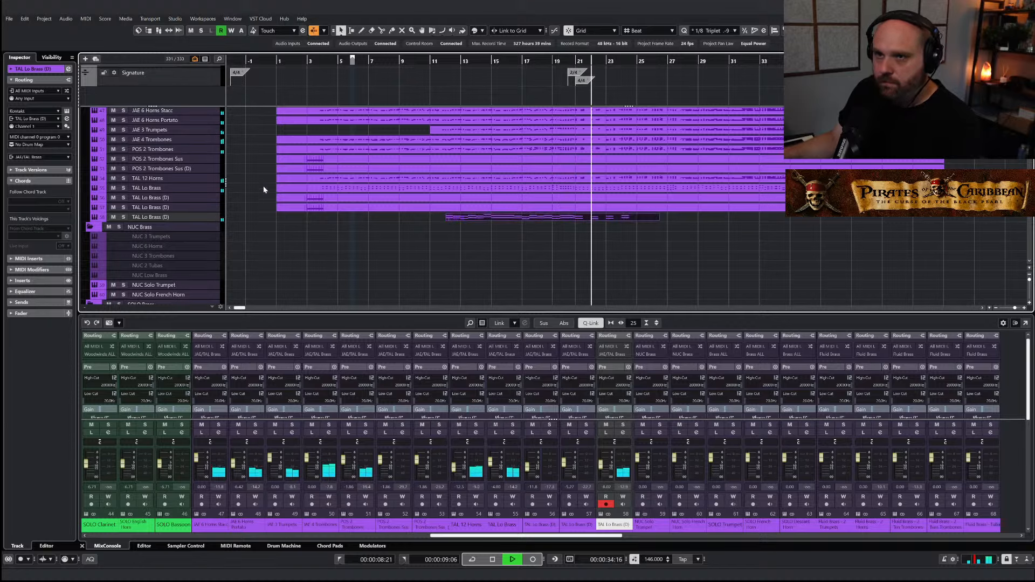
# Stop playback and duplicate the JAE 4 Trombones track without its events, placing the empty copy directly below it
pyautogui.press('space')
pyautogui.click(163, 169)
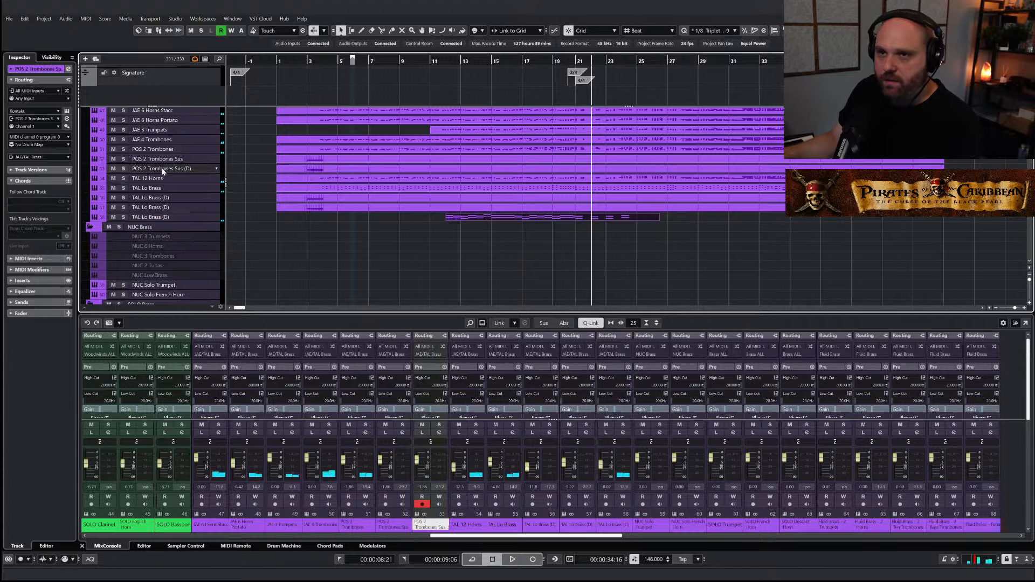
pyautogui.scroll(2, 163, 171)
pyautogui.click(170, 182)
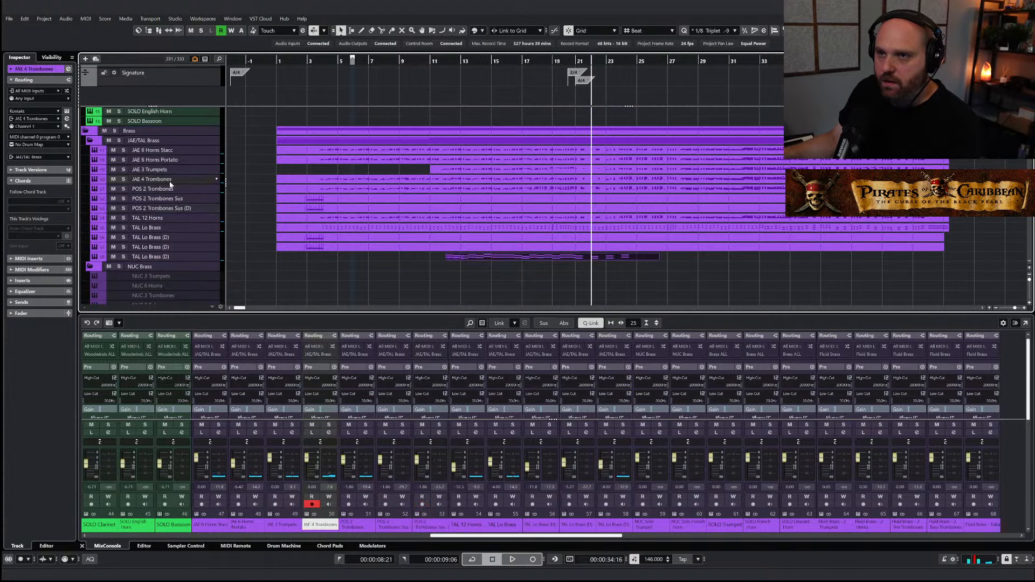
pyautogui.rightClick(170, 184)
pyautogui.press('Escape')
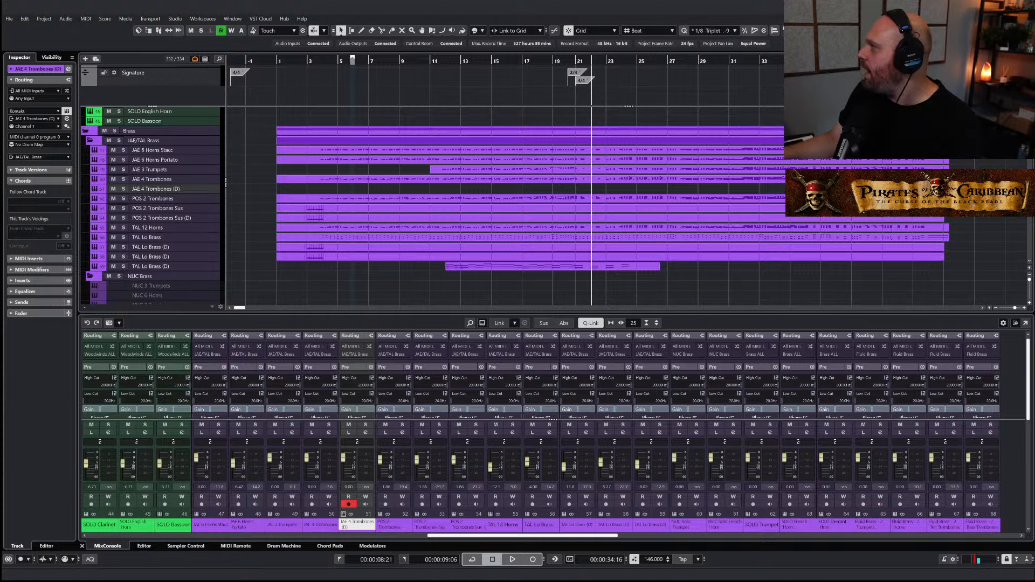
# Draw a MIDI part on the JAE 4 Trombones (D) track from about bar 20 to bar 26 and open it in the key editor
pyautogui.press('space')
pyautogui.rightClick(592, 161)
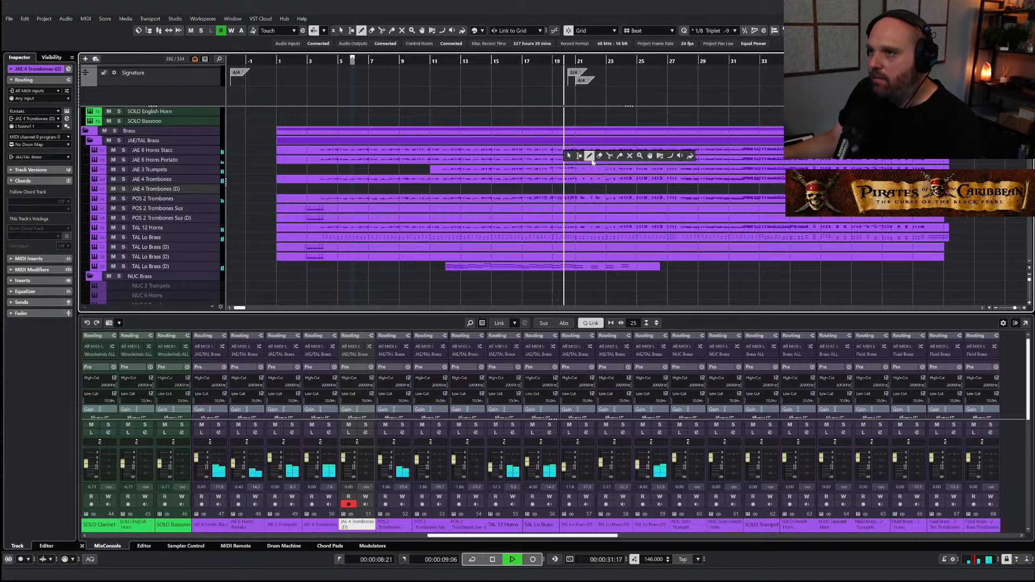
pyautogui.click(592, 161)
pyautogui.moveTo(566, 188); pyautogui.dragTo(659, 191)
pyautogui.doubleClick(584, 187)
# Draw two notes, A2 and A1, each filling the whole of bar 21
pyautogui.rightClick(511, 210)
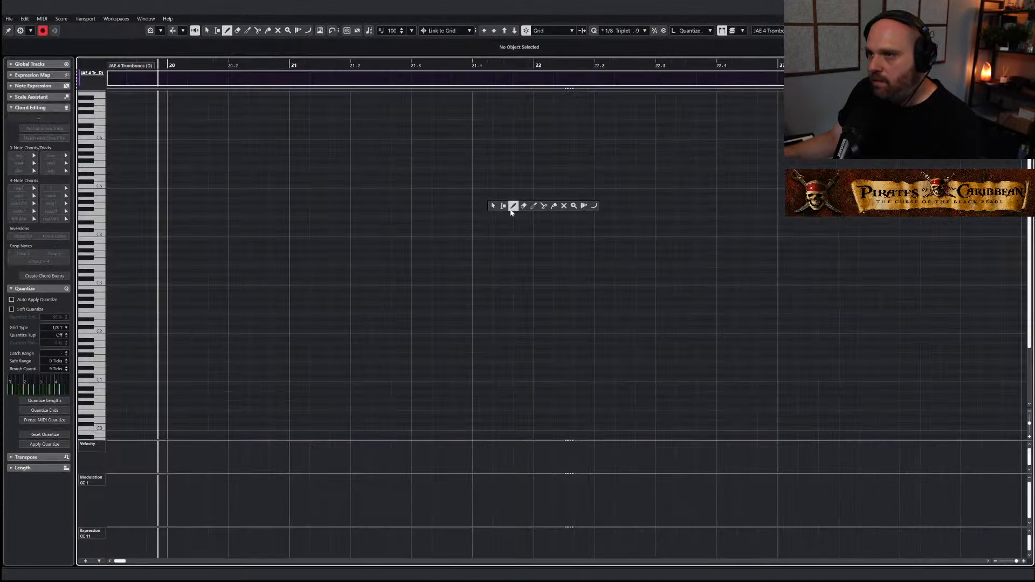
pyautogui.click(512, 208)
pyautogui.press('g')
pyautogui.moveTo(659, 299); pyautogui.dragTo(827, 299)
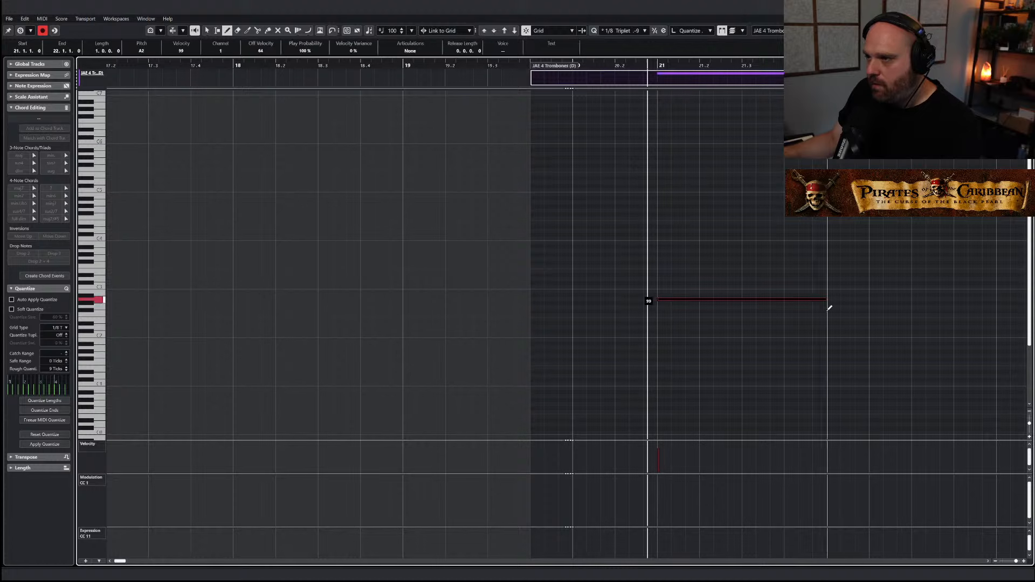
pyautogui.click(661, 348)
pyautogui.moveTo(667, 346); pyautogui.dragTo(827, 348)
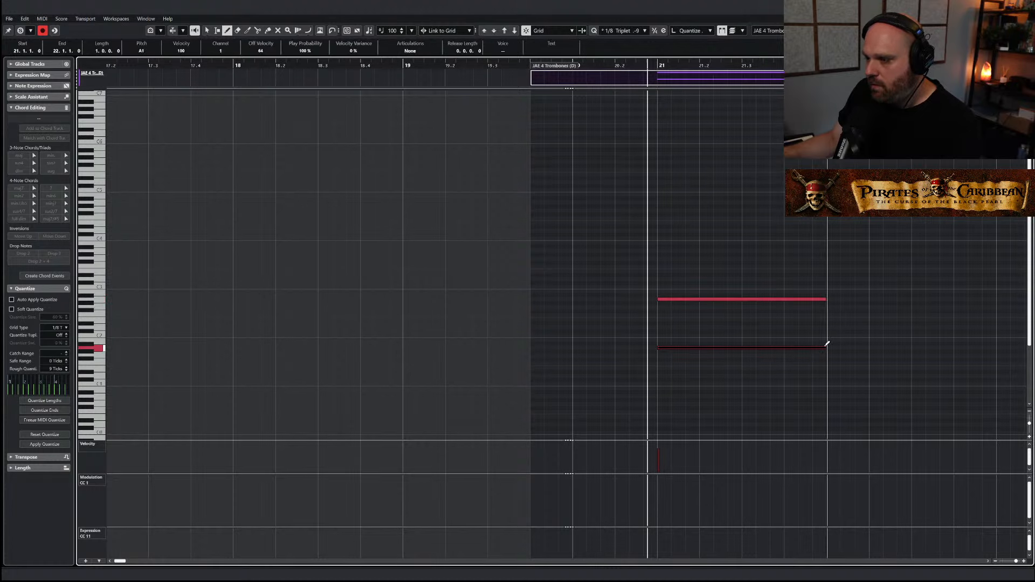
# Draw a CC 1 modulation curve under bar 21 that peaks near the note start and falls gradually
pyautogui.moveTo(655, 491); pyautogui.dragTo(839, 501)
pyautogui.rightClick(715, 402)
pyautogui.click(734, 400)
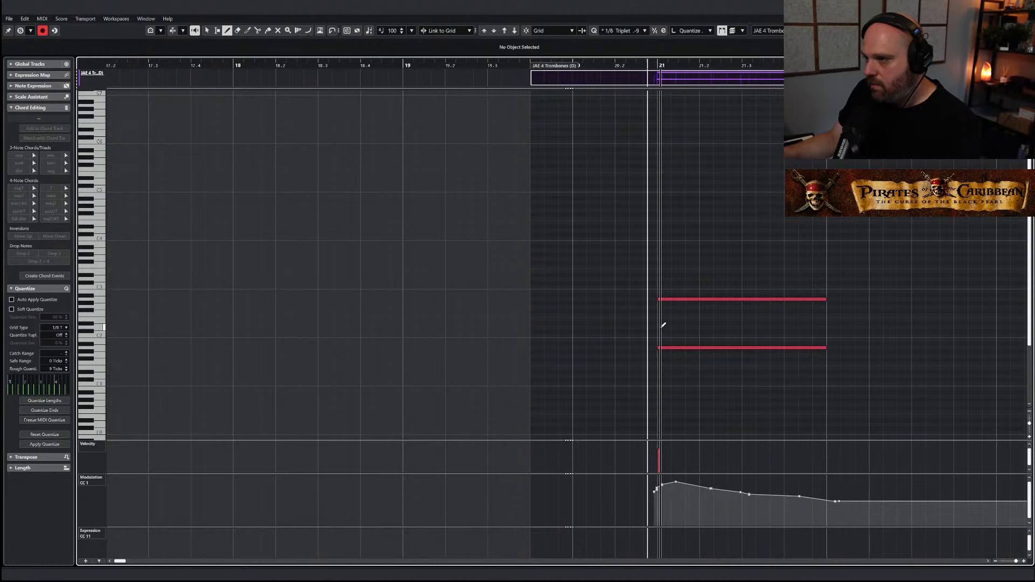
# Add a D2 note to the bar 21 chord, extend it to end at 22.1.1.0, and solo the part in the editor
pyautogui.moveTo(658, 319); pyautogui.dragTo(811, 327)
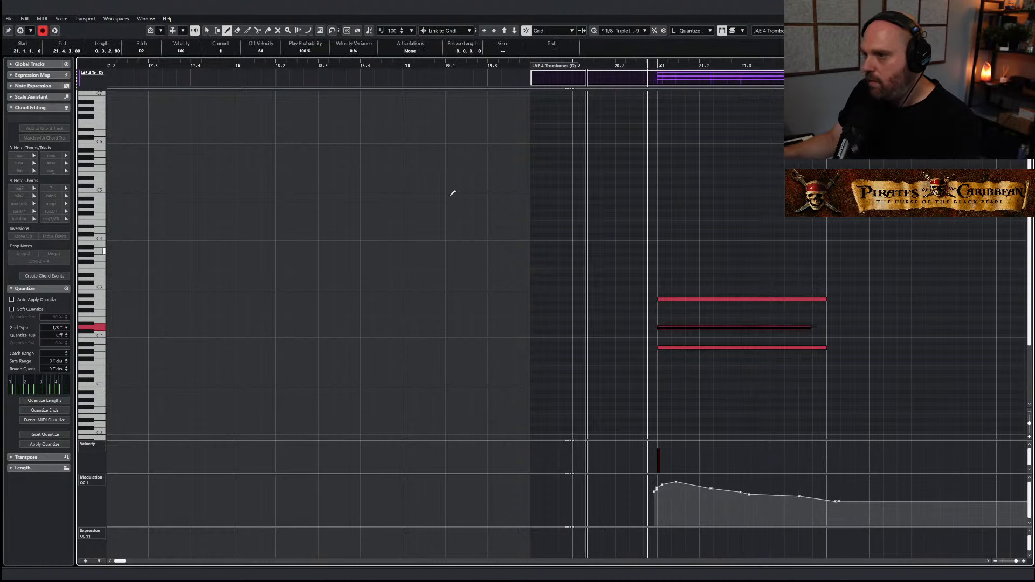
pyautogui.click(20, 31)
pyautogui.press('space')
pyautogui.press('1')
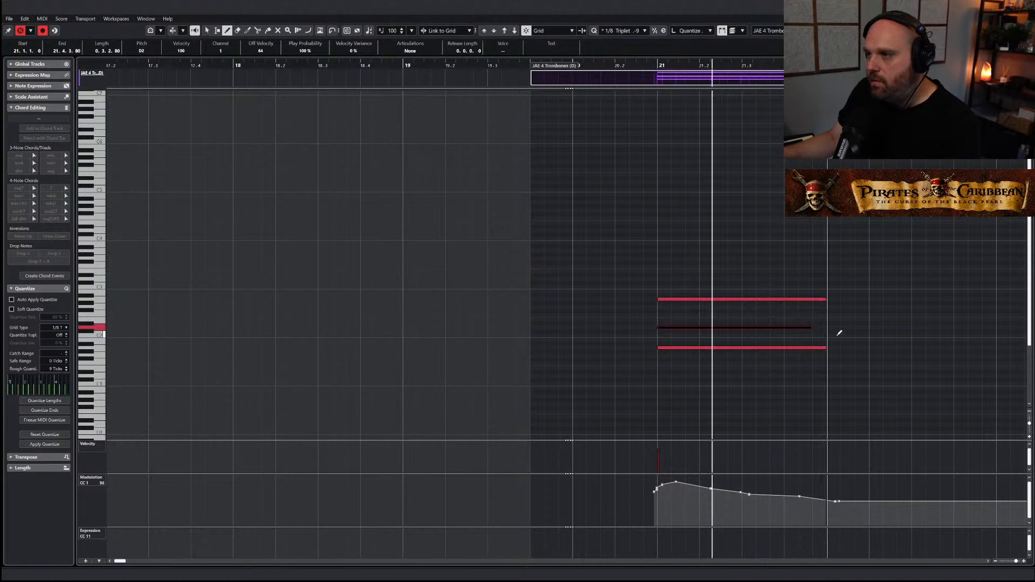
pyautogui.click(814, 342)
pyautogui.moveTo(810, 327); pyautogui.dragTo(826, 332)
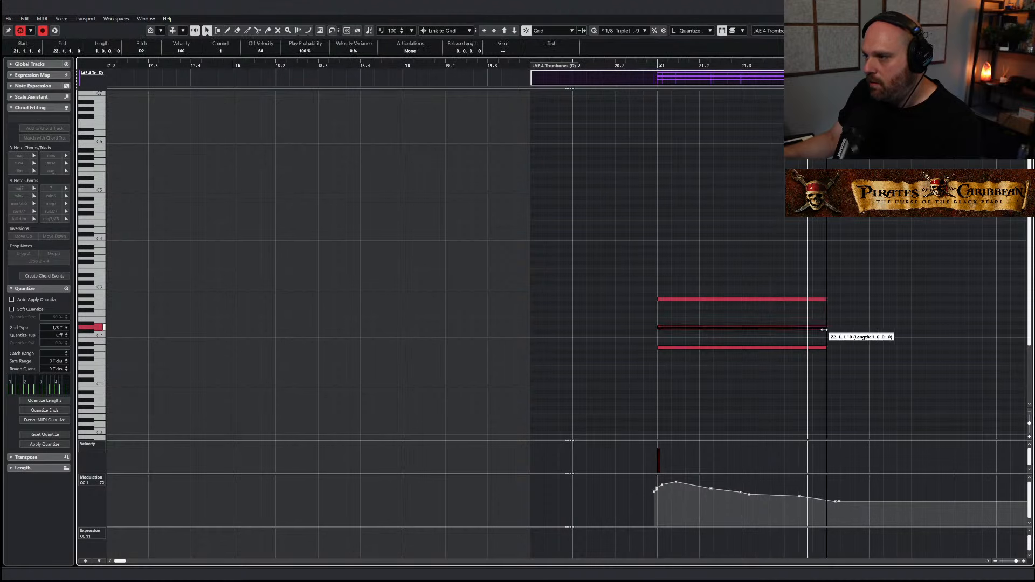
# Duplicate the three-note chord into bar 22 and move its top note to A#2 and its lowest note to F#2
pyautogui.moveTo(852, 365); pyautogui.dragTo(722, 275)
pyautogui.hotkey('alt', 'd')
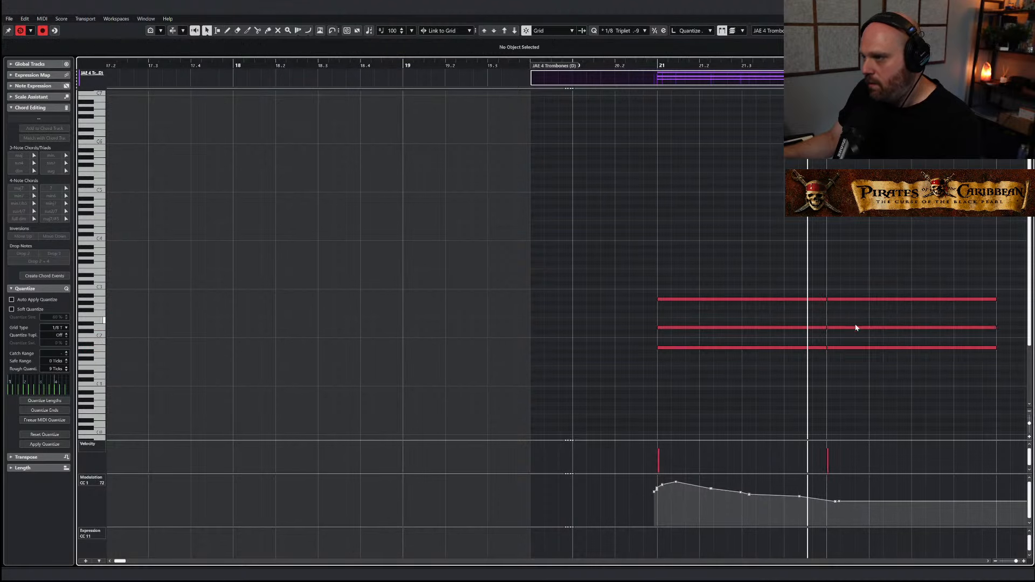
pyautogui.click(859, 328)
pyautogui.moveTo(861, 299); pyautogui.dragTo(861, 296)
pyautogui.moveTo(857, 348); pyautogui.dragTo(857, 312)
# Play back the two chords and raise the F#2 note in bar 22 to G2
pyautogui.press('space')
pyautogui.press('space')
pyautogui.click(799, 340)
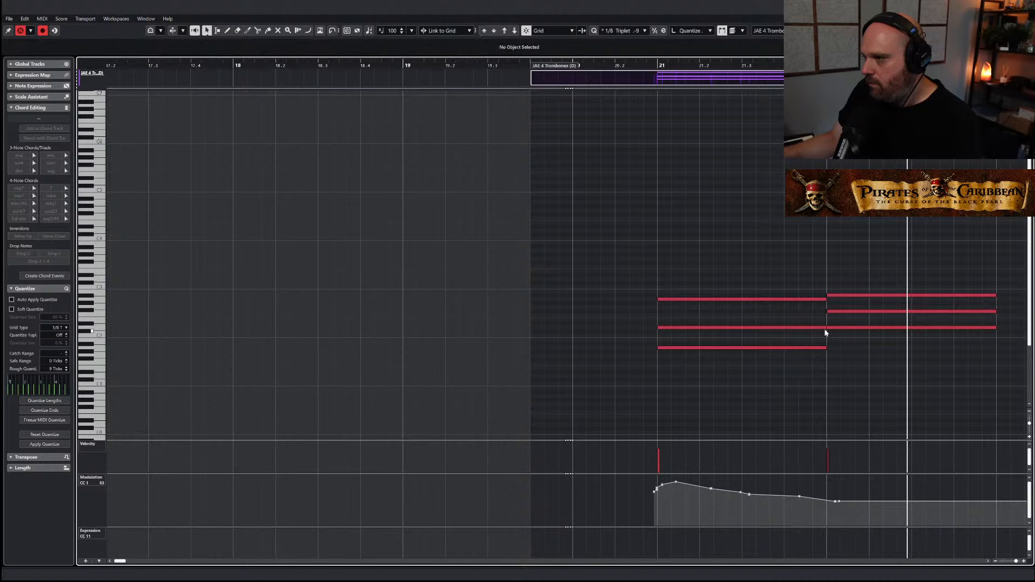
pyautogui.click(839, 312)
pyautogui.press('Up')
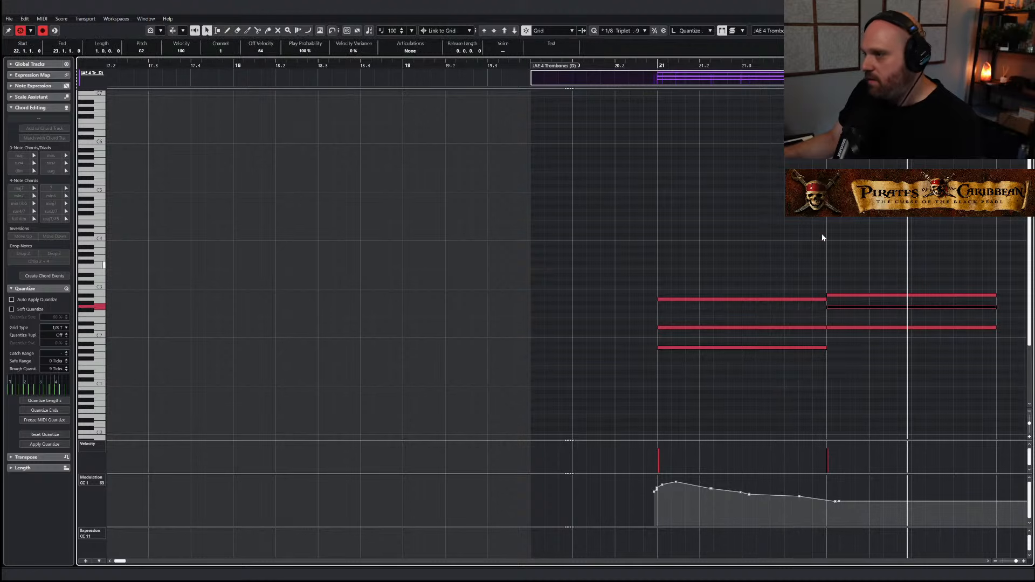
pyautogui.press('space')
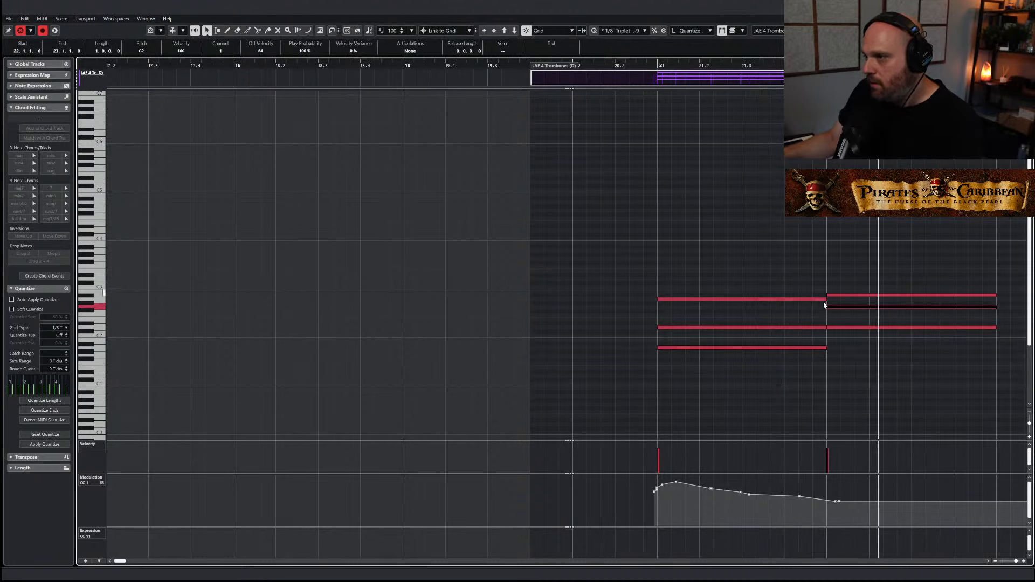
# Lower the G2 note in bar 22 to A1
pyautogui.press('g')
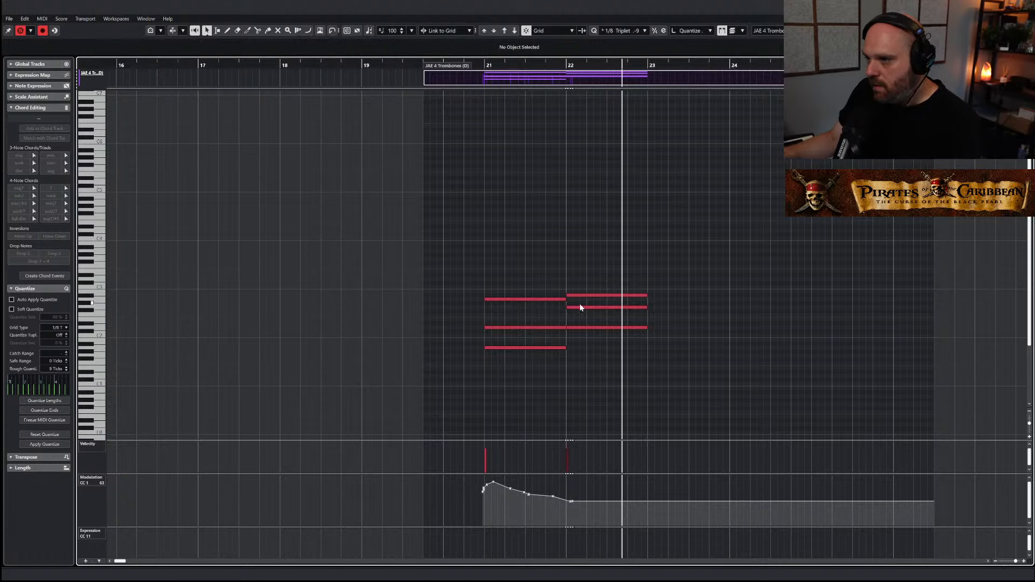
pyautogui.press('Down')
pyautogui.press('Down')
pyautogui.press('Down')
pyautogui.press('Down')
pyautogui.press('Down')
pyautogui.press('Down')
pyautogui.press('Down')
pyautogui.press('Down')
pyautogui.press('Down')
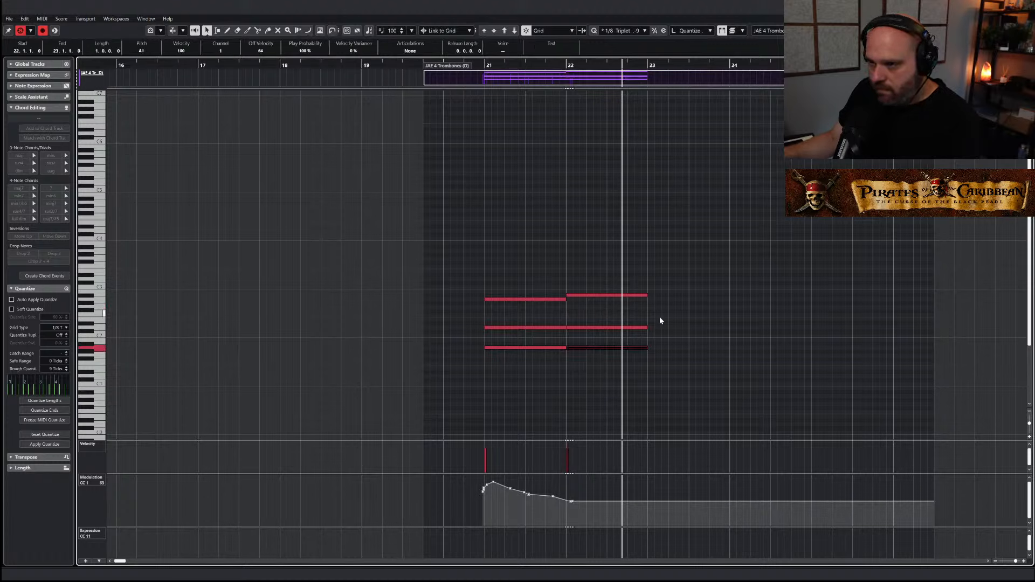
# Replay from bar 21 and lower the bottom note of the bar 22 chord to G1
pyautogui.click(548, 66)
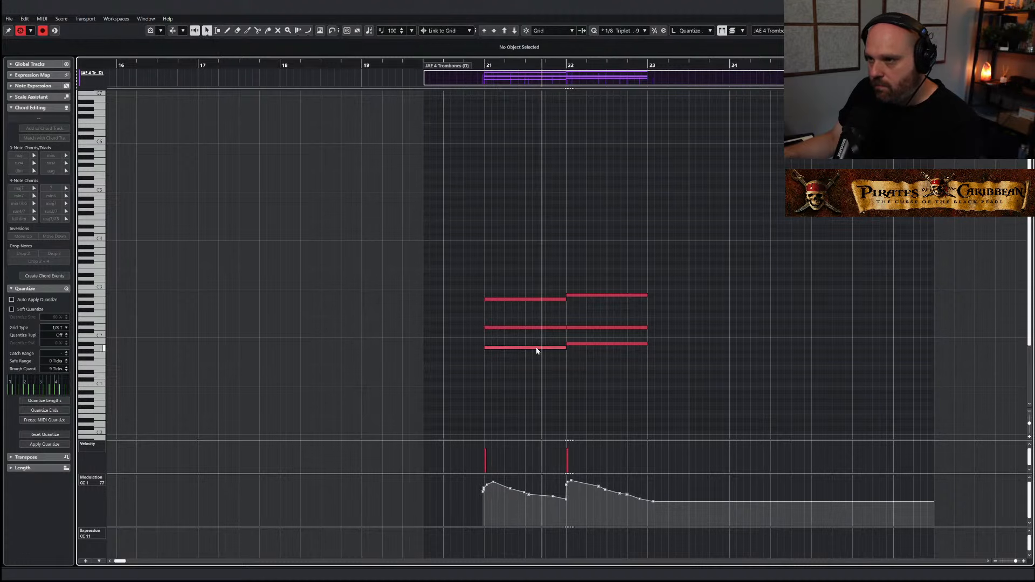
pyautogui.click(593, 344)
pyautogui.press('Down')
pyautogui.press('Down')
pyautogui.press('Down')
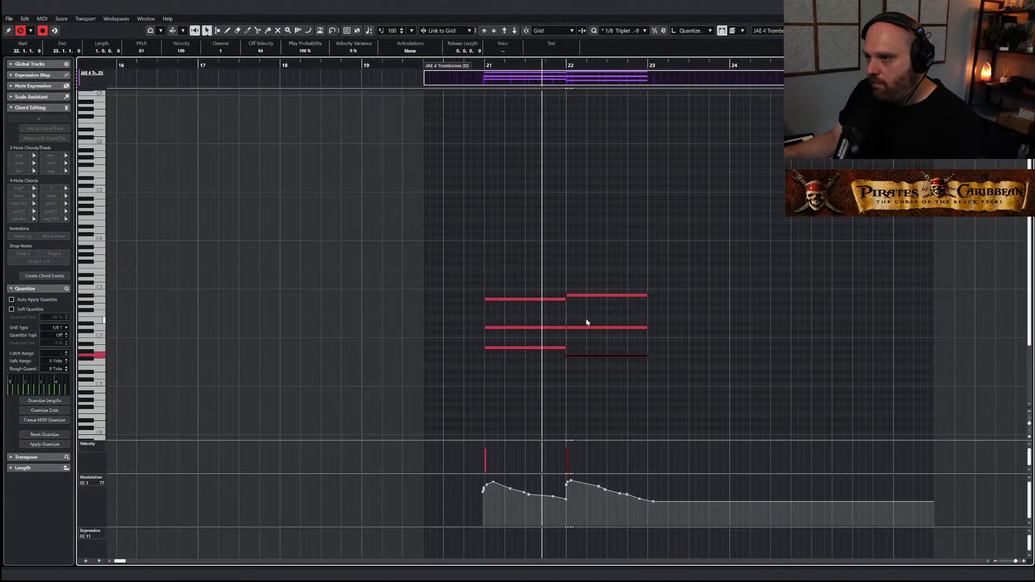
# Redraw the CC 1 modulation curve across bars 21 and 22 with a smoother swell and decay for each chord
pyautogui.rightClick(588, 356)
pyautogui.click(601, 358)
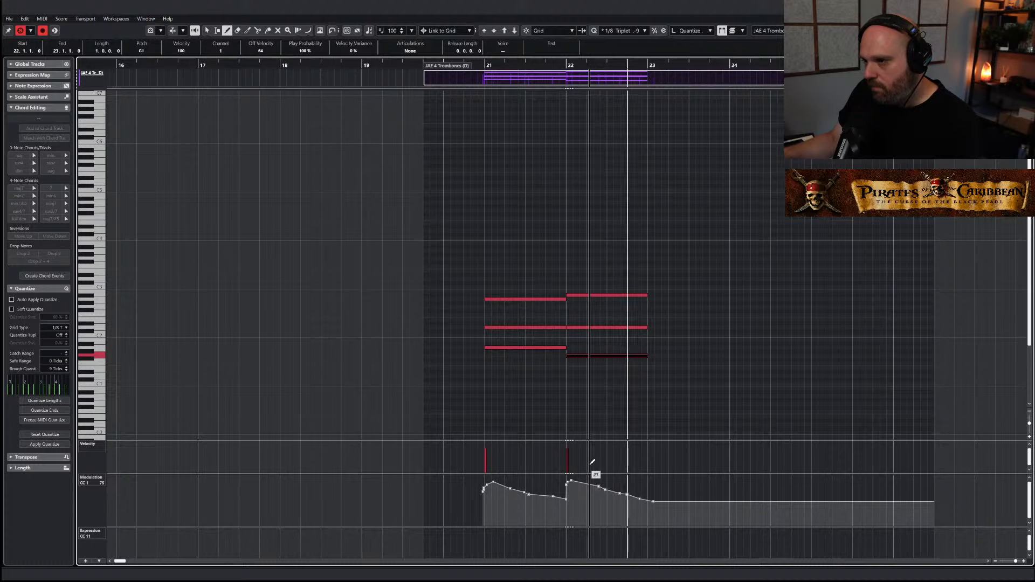
pyautogui.moveTo(567, 488)
pyautogui.mouseDown()
pyautogui.moveTo(658, 503)
pyautogui.moveTo(483, 485)
pyautogui.moveTo(563, 490)
pyautogui.mouseUp()
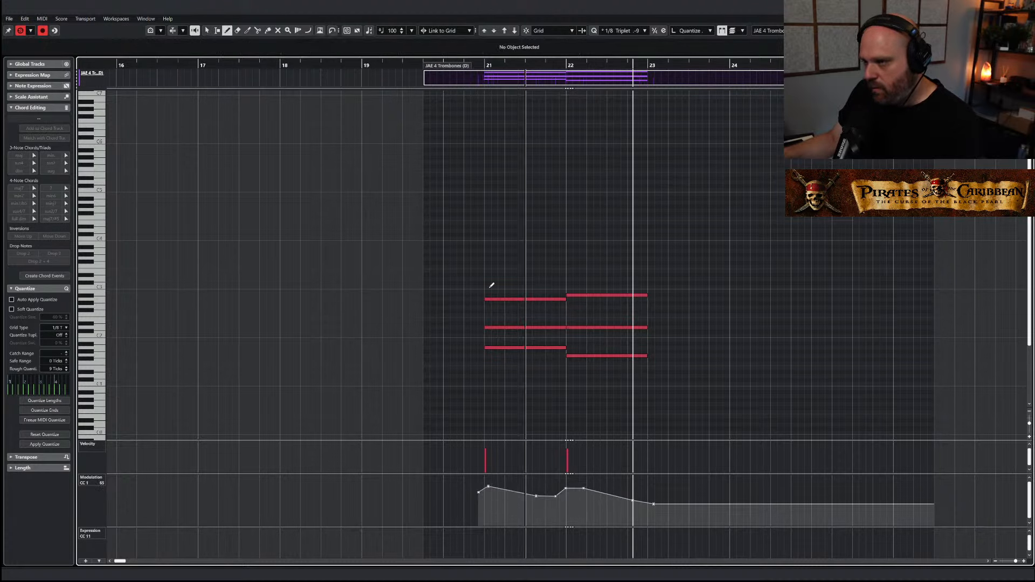
# Play the trombone chords from just before bar 21, checking them in both the key editor and the project arrangement
pyautogui.press('space')
pyautogui.click(457, 64)
pyautogui.press('1')
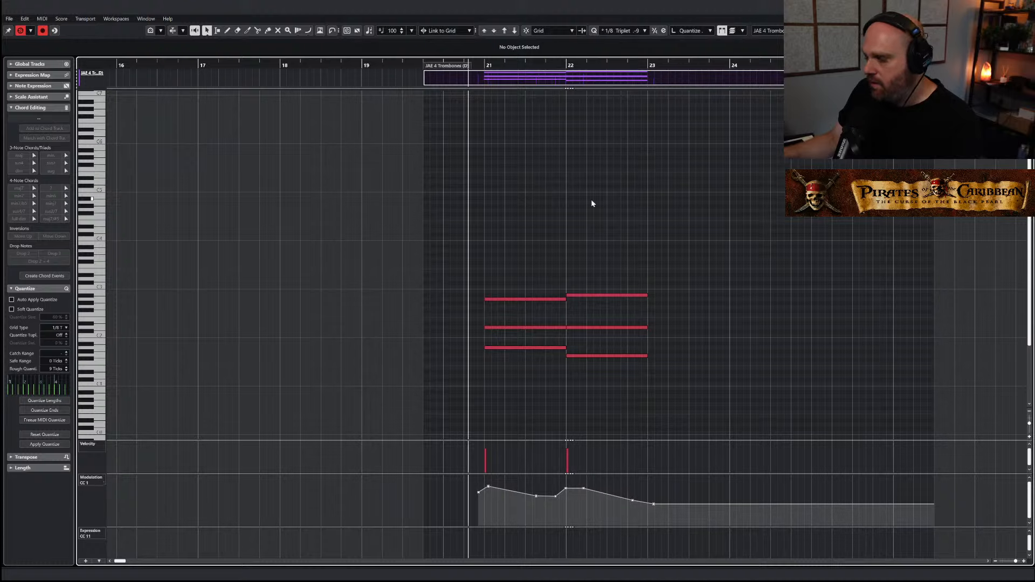
pyautogui.press('Return')
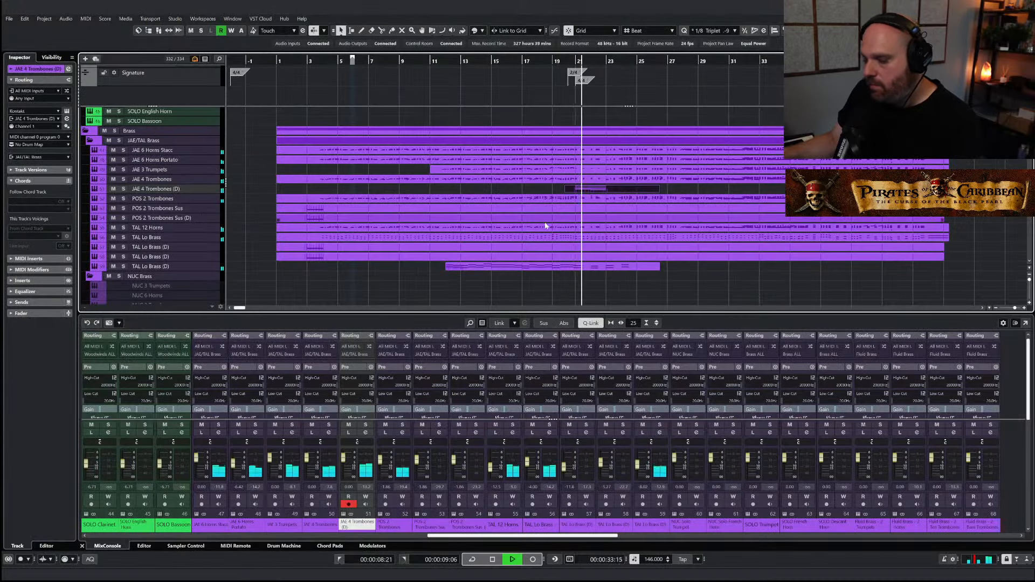
pyautogui.press('Return')
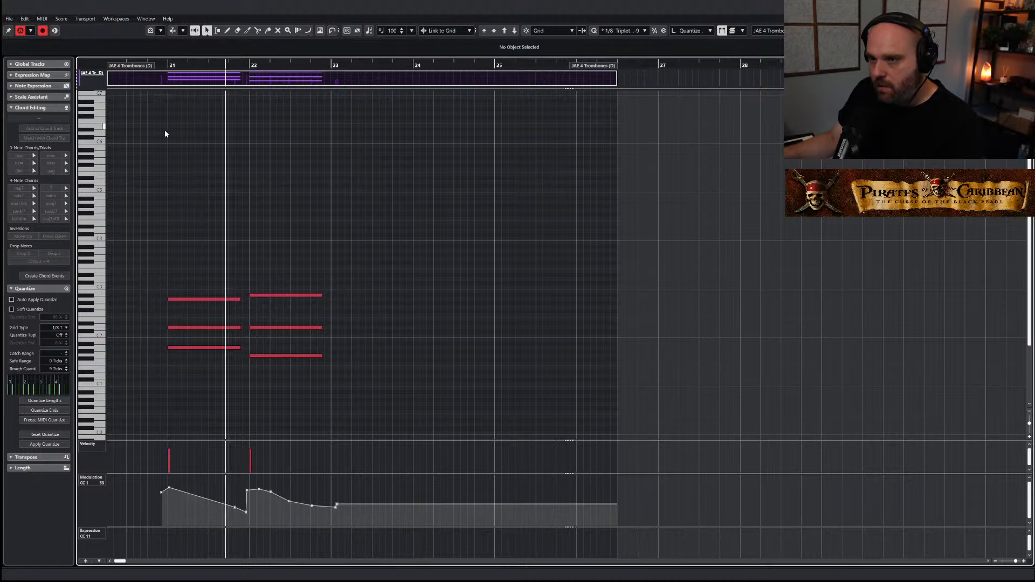
pyautogui.press('Return')
pyautogui.press('space')
pyautogui.click(568, 60)
pyautogui.press('space')
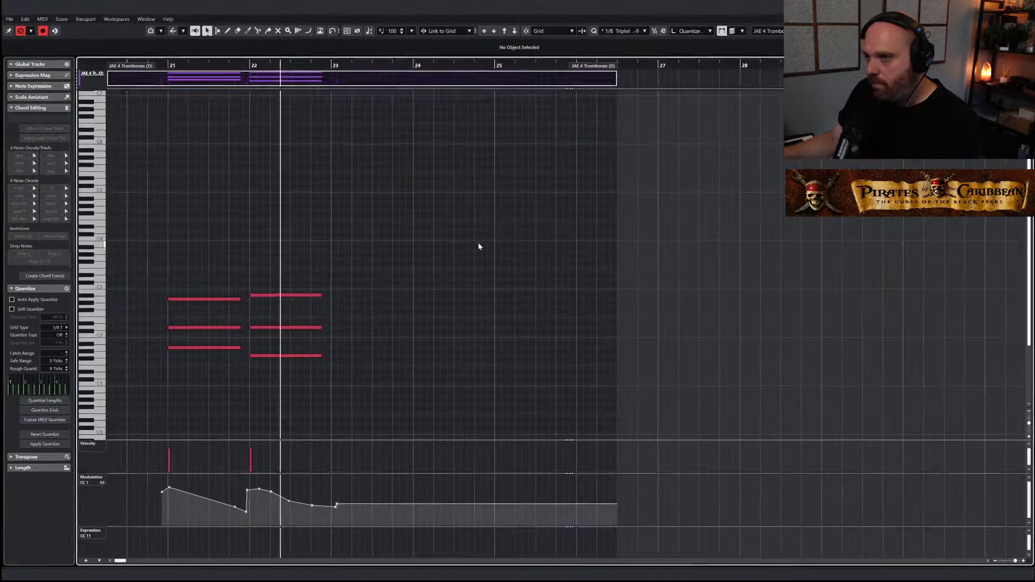
# Reopen the JAE 4 Trombones (D) part, lower the modulation curve of both chords slightly, and close the key editor
pyautogui.doubleClick(576, 189)
pyautogui.moveTo(422, 386); pyautogui.dragTo(180, 226)
pyautogui.press('space')
pyautogui.click(226, 370)
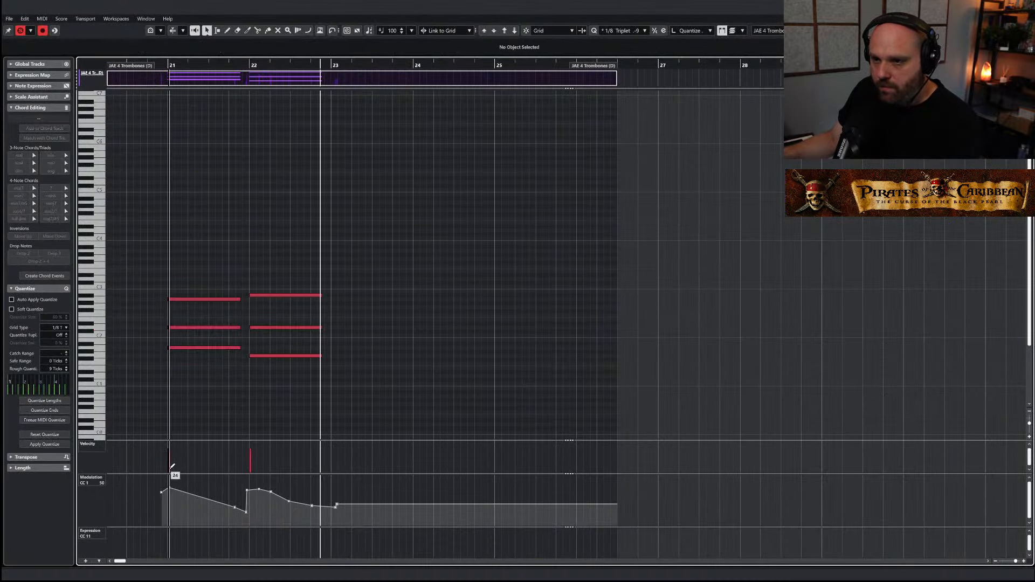
pyautogui.hotkey('ctrl', 'a')
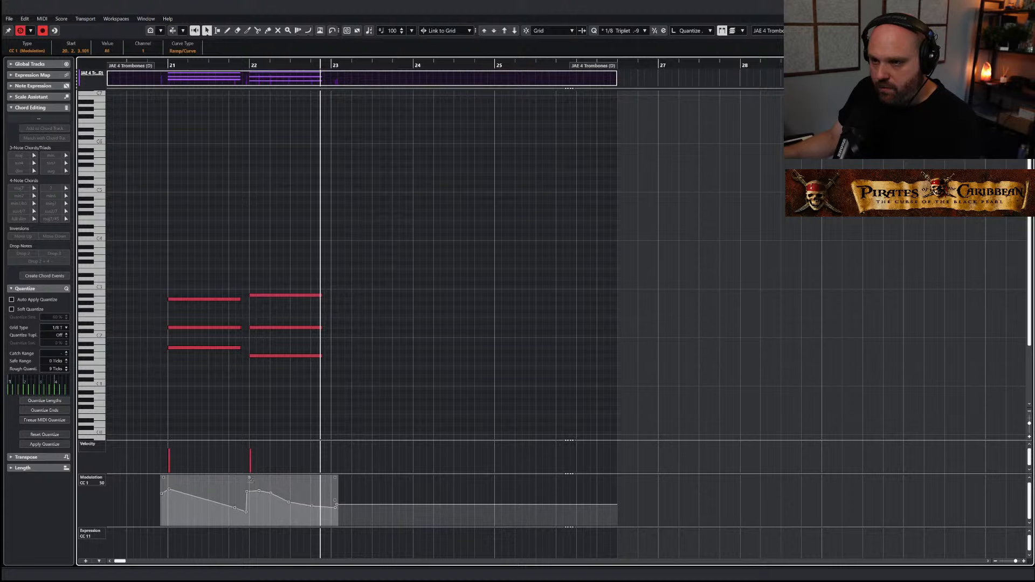
pyautogui.click(243, 399)
pyautogui.hotkey('ctrl', 'w')
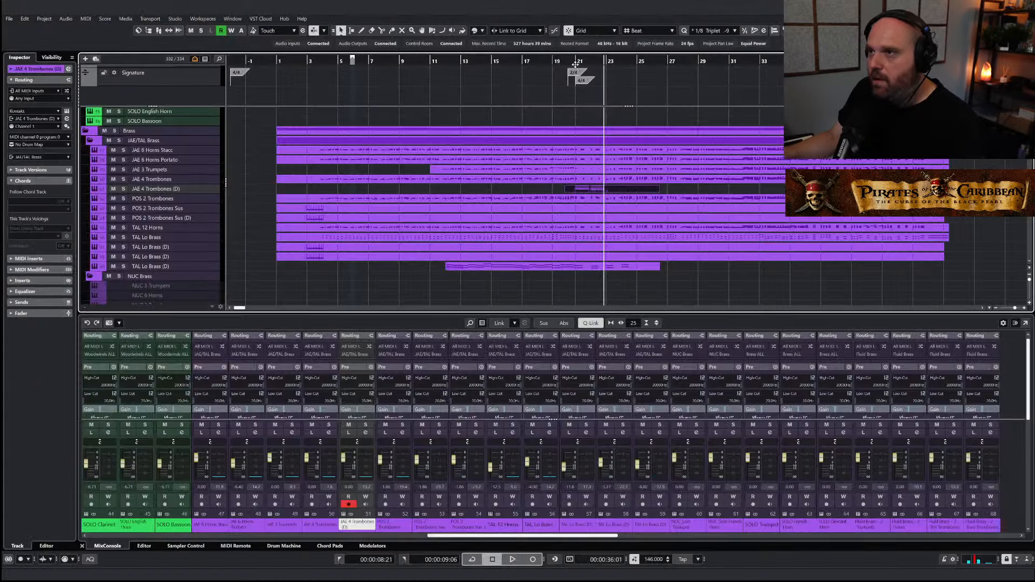
# Open the Dolce - Marcato string part around bar 20 and add a CC 1 modulation point of 111 between bars 19 and 20
pyautogui.press('space')
pyautogui.scroll(-10, 570, 145)
pyautogui.scroll(-5, 570, 166)
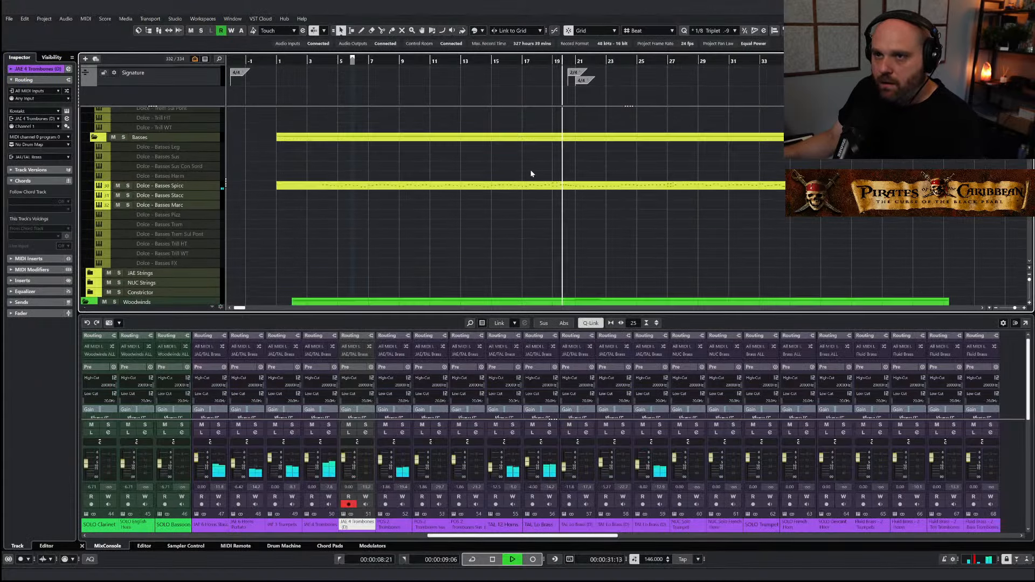
pyautogui.press('space')
pyautogui.doubleClick(572, 165)
pyautogui.click(343, 461)
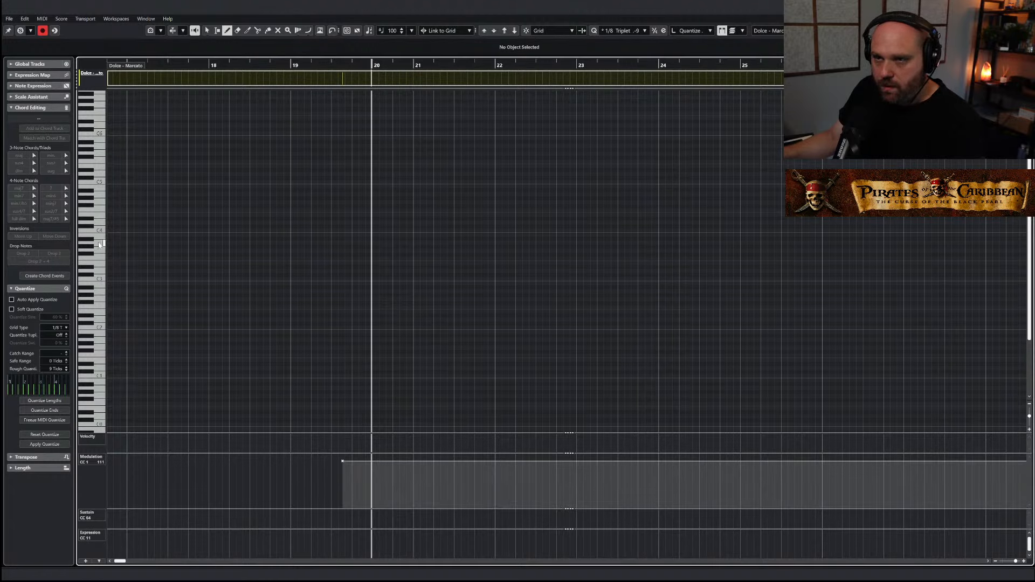
# Draw two sustained marcato chords: A3, D3 and A2 in bar 21, and A#3, D3 and G2 in bar 22
pyautogui.press('space')
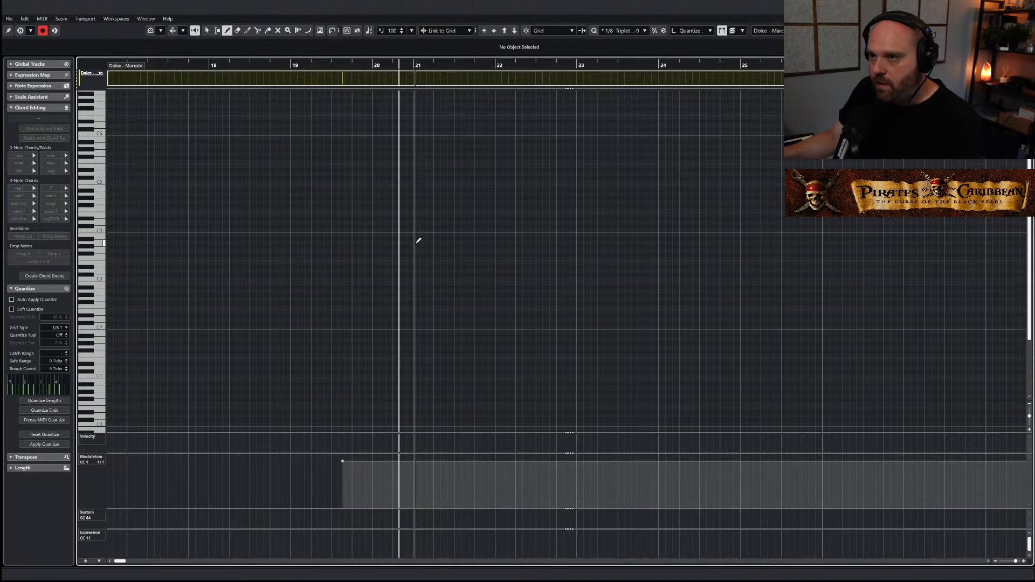
pyautogui.moveTo(415, 243); pyautogui.dragTo(481, 243)
pyautogui.moveTo(415, 270); pyautogui.dragTo(481, 271)
pyautogui.moveTo(415, 291); pyautogui.dragTo(481, 291)
pyautogui.moveTo(496, 238); pyautogui.dragTo(563, 238)
pyautogui.moveTo(496, 299); pyautogui.dragTo(564, 299)
pyautogui.moveTo(499, 270); pyautogui.dragTo(565, 270)
# Draw a CC 1 modulation curve with a swell and decay under each marcato chord in bars 21 and 22
pyautogui.rightClick(517, 324)
pyautogui.click(507, 323)
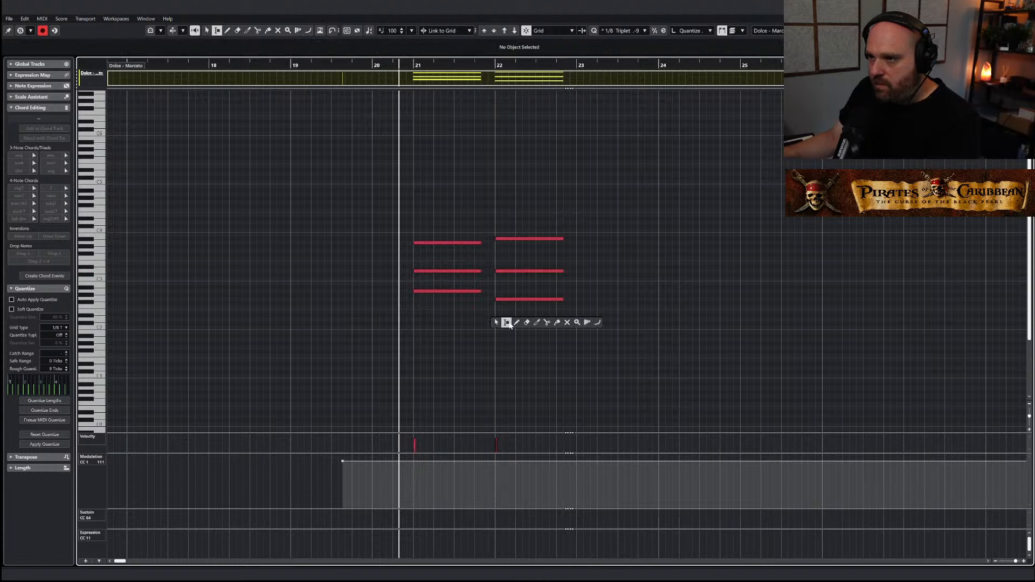
pyautogui.click(516, 323)
pyautogui.moveTo(414, 477)
pyautogui.mouseDown()
pyautogui.moveTo(493, 482)
pyautogui.moveTo(515, 470)
pyautogui.moveTo(592, 485)
pyautogui.mouseUp()
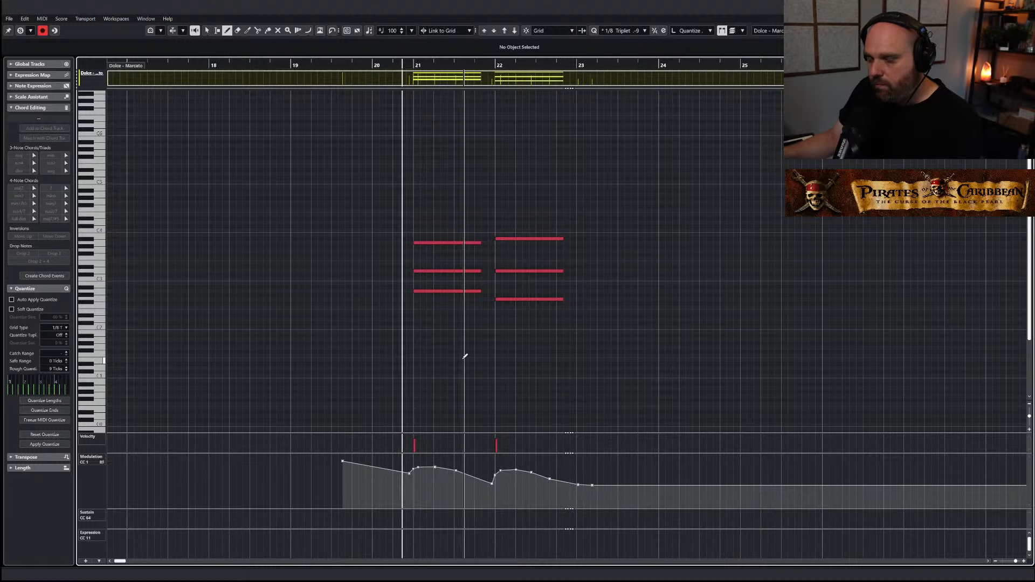
pyautogui.rightClick(464, 362)
pyautogui.click(461, 365)
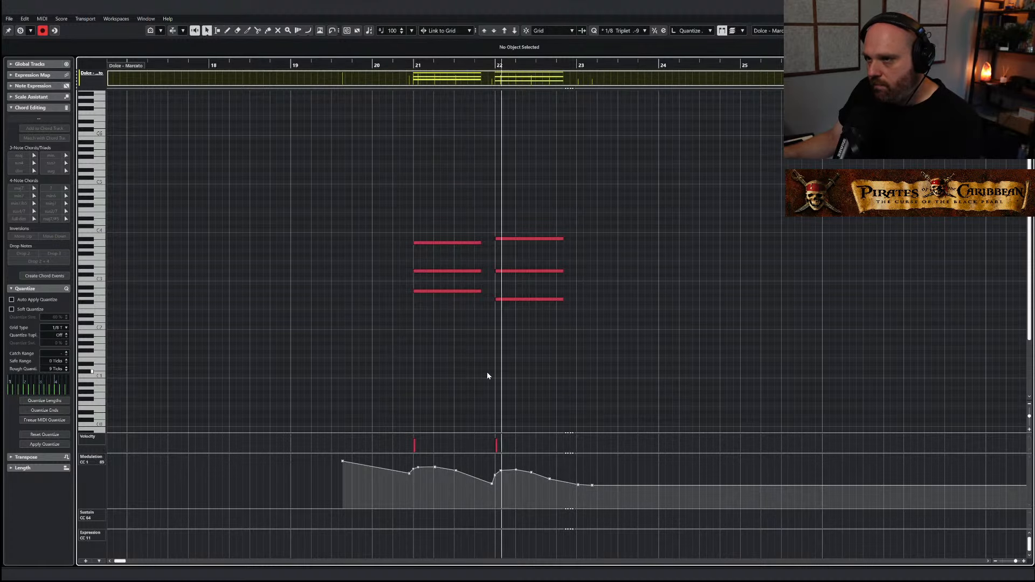
# Play back the marcato chords, solo the part in the editor, replay from just before bar 21, and choose the Draw tool
pyautogui.press('space')
pyautogui.press('g')
pyautogui.press('g')
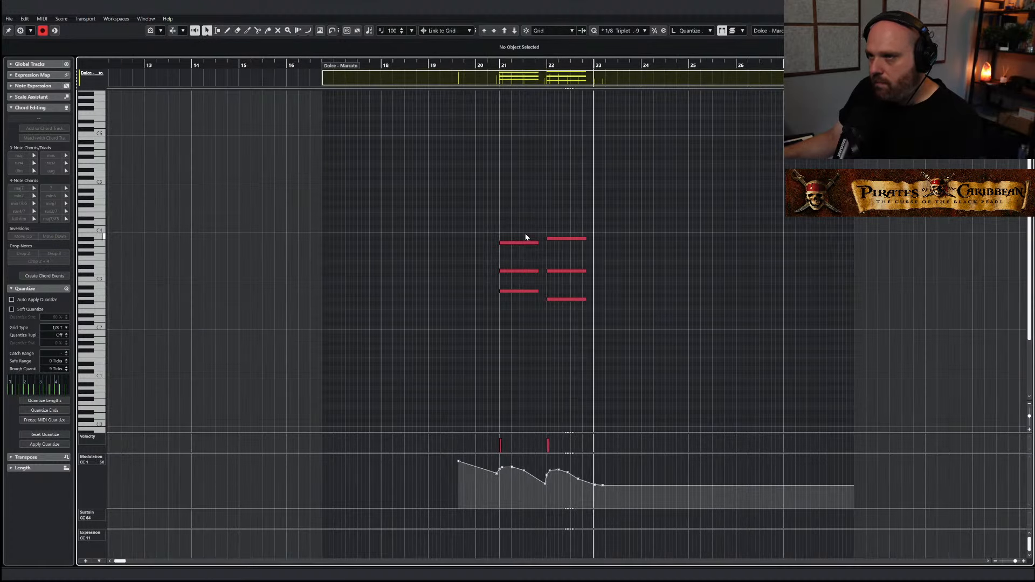
pyautogui.click(24, 31)
pyautogui.click(490, 67)
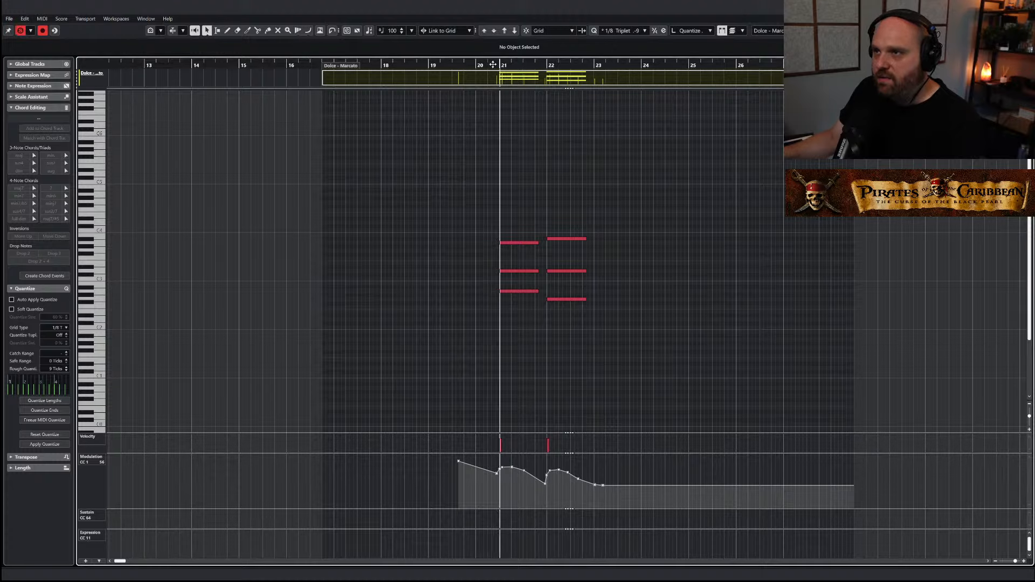
pyautogui.rightClick(537, 314)
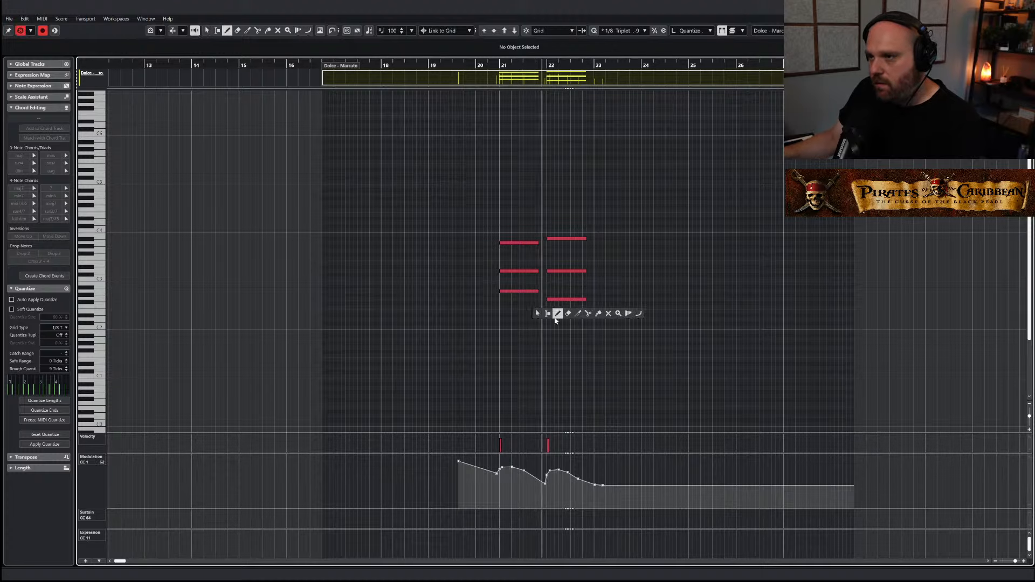
pyautogui.click(558, 313)
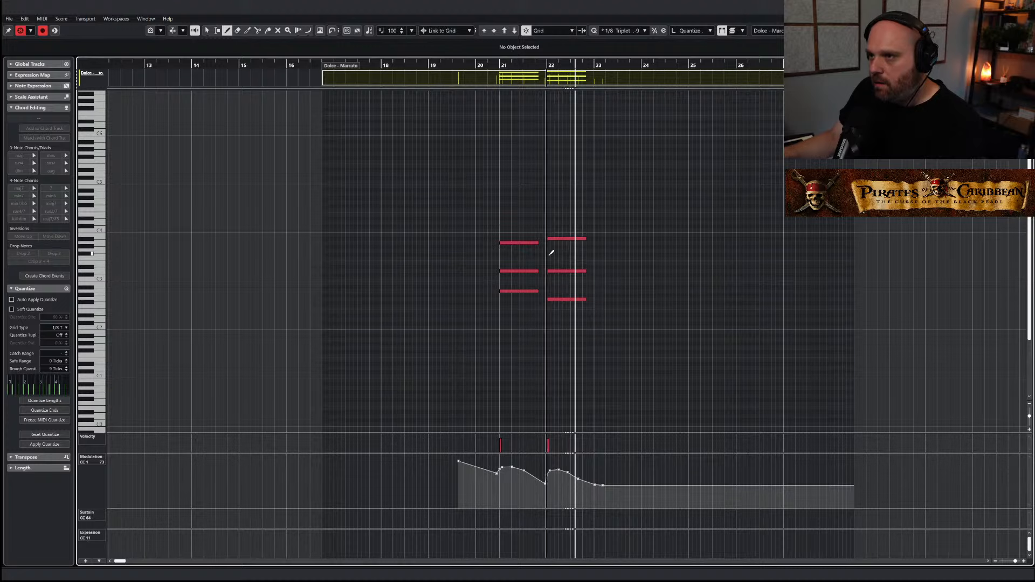
# Add G3 to the marcato chord in bar 22 and F3 to the one in bar 21, and replay both chords
pyautogui.moveTo(549, 250); pyautogui.dragTo(593, 249)
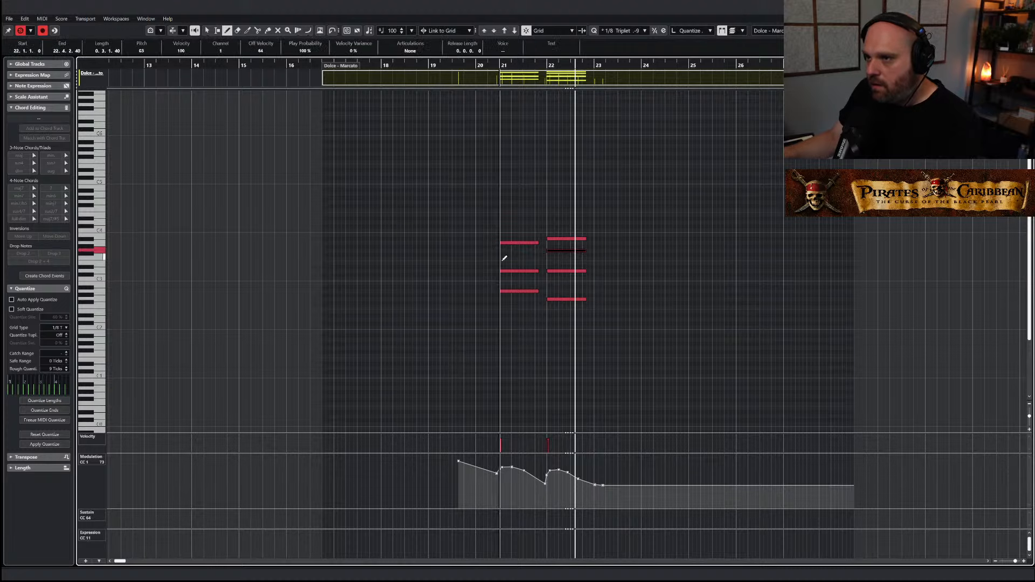
pyautogui.moveTo(501, 258); pyautogui.dragTo(541, 257)
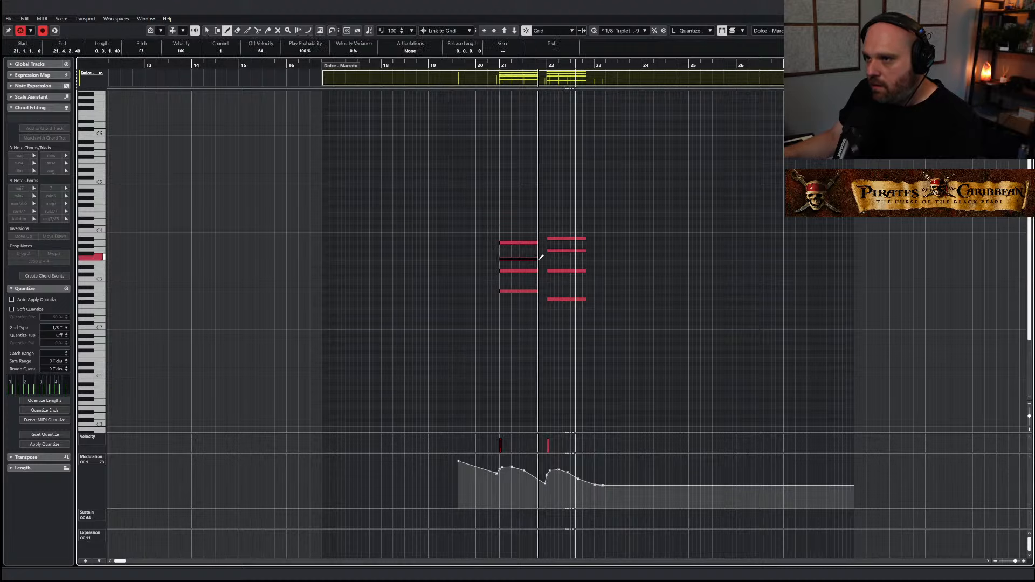
pyautogui.click(491, 70)
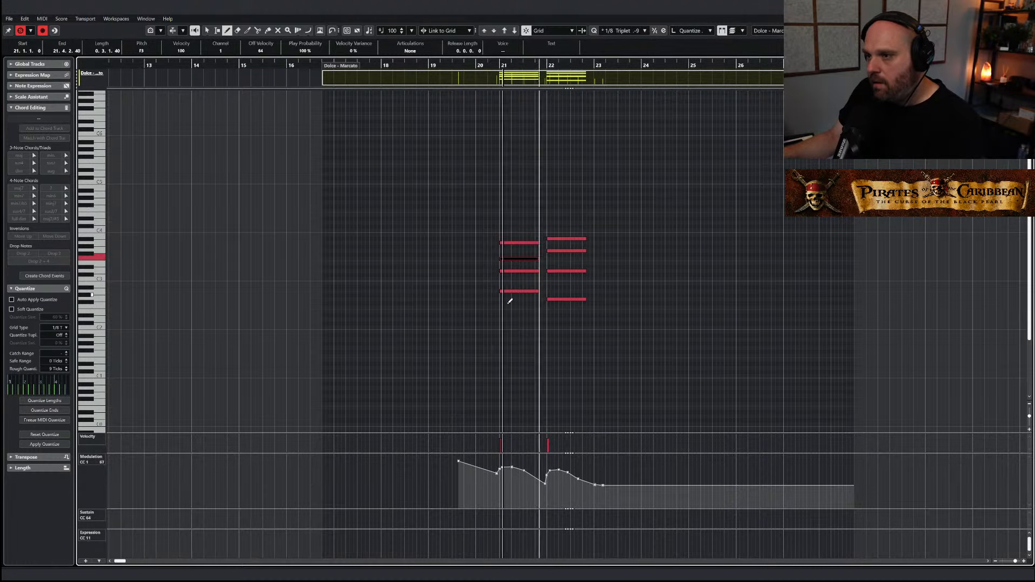
pyautogui.rightClick(512, 326)
pyautogui.click(510, 323)
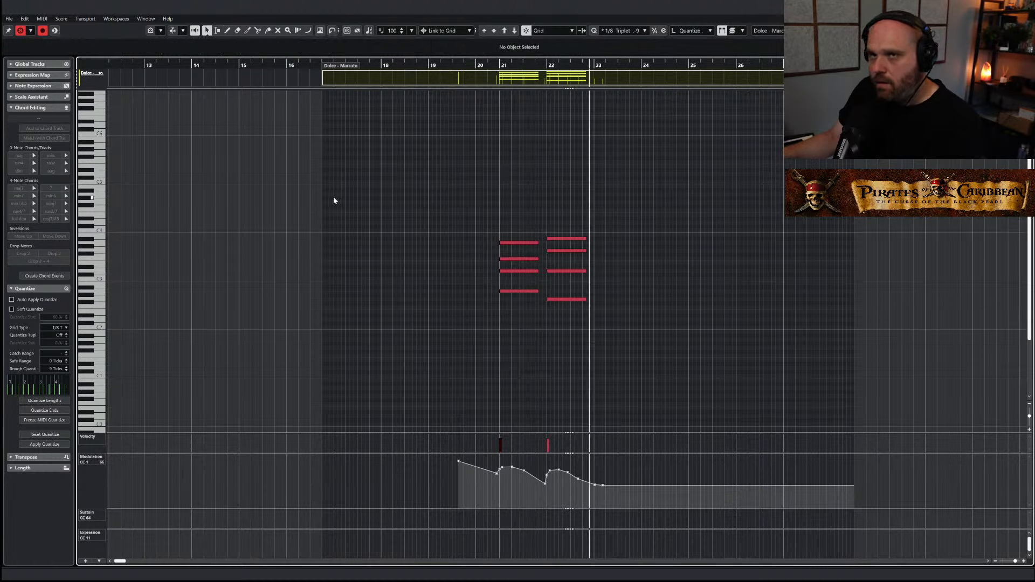
# Turn off the editor solo, play the passage through bar 21 in the full arrangement, and bring the brass tracks into view
pyautogui.click(21, 31)
pyautogui.press('Return')
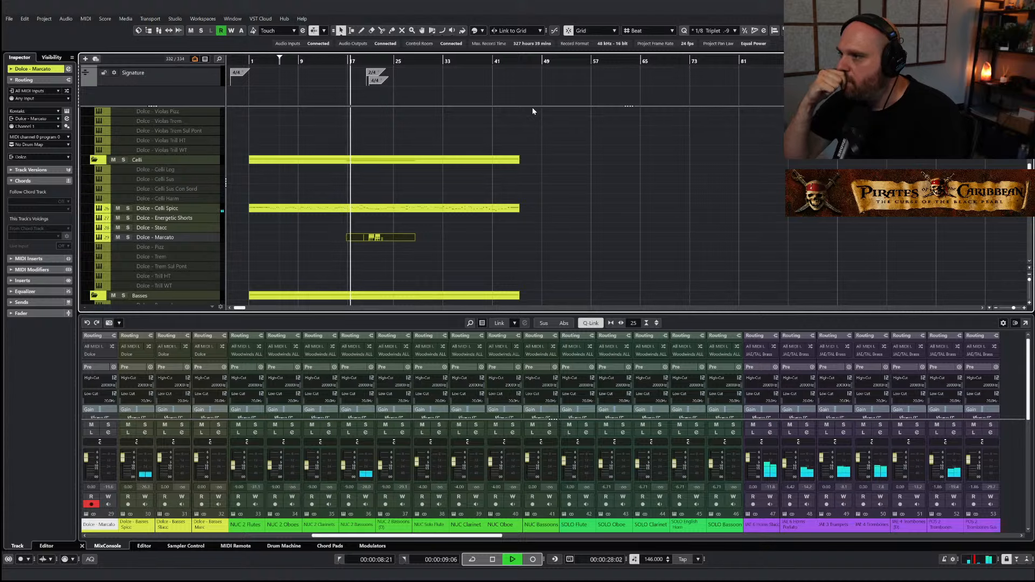
pyautogui.press('h')
pyautogui.press('h')
pyautogui.press('h')
pyautogui.press('h')
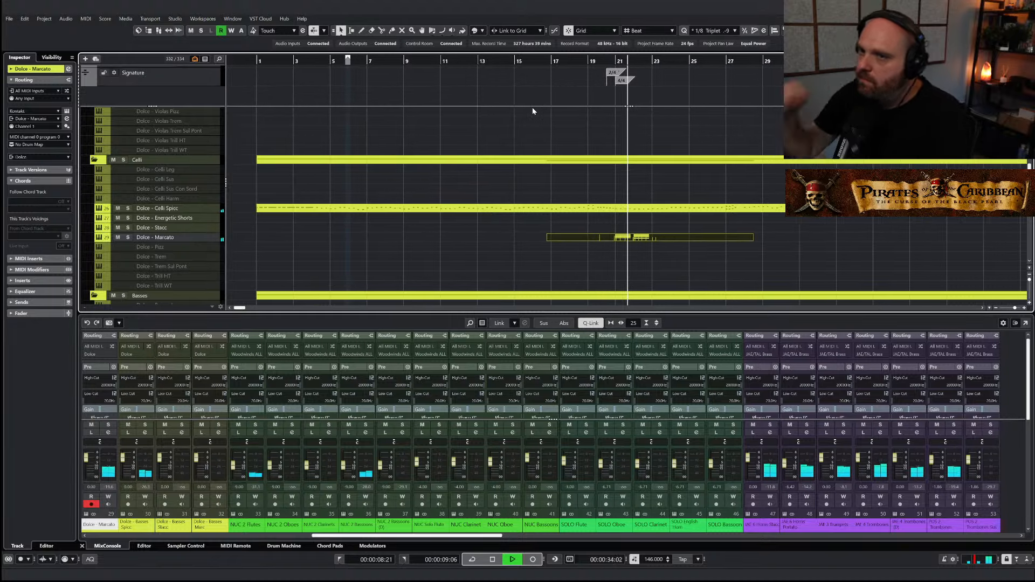
pyautogui.scroll(-10, 533, 108)
pyautogui.press('space')
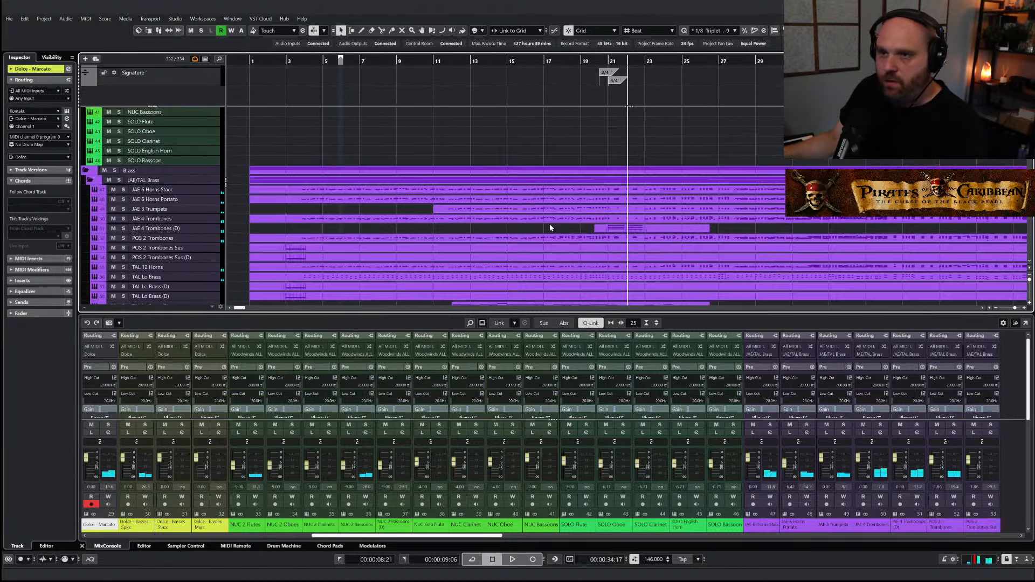
# Open the JAE 3 Trumpets part and unmute the A4 note at the start of bar 21
pyautogui.doubleClick(582, 210)
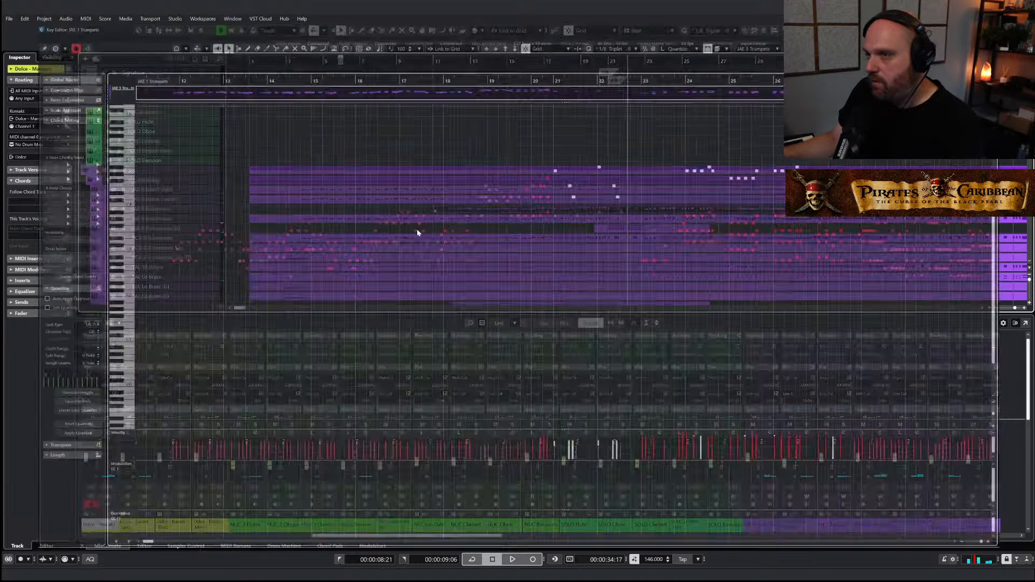
pyautogui.rightClick(443, 230)
pyautogui.press('h')
pyautogui.rightClick(538, 186)
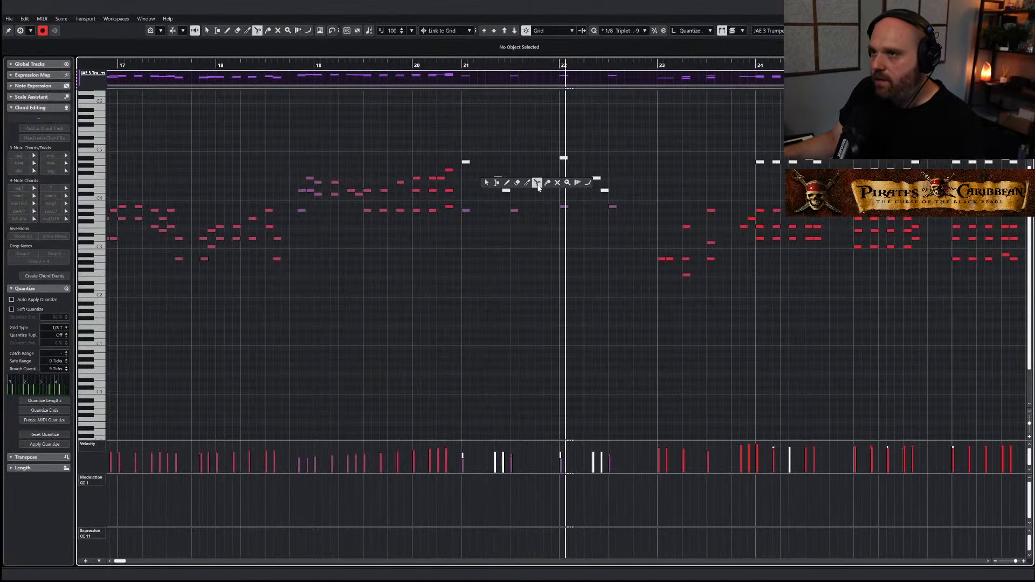
pyautogui.click(557, 182)
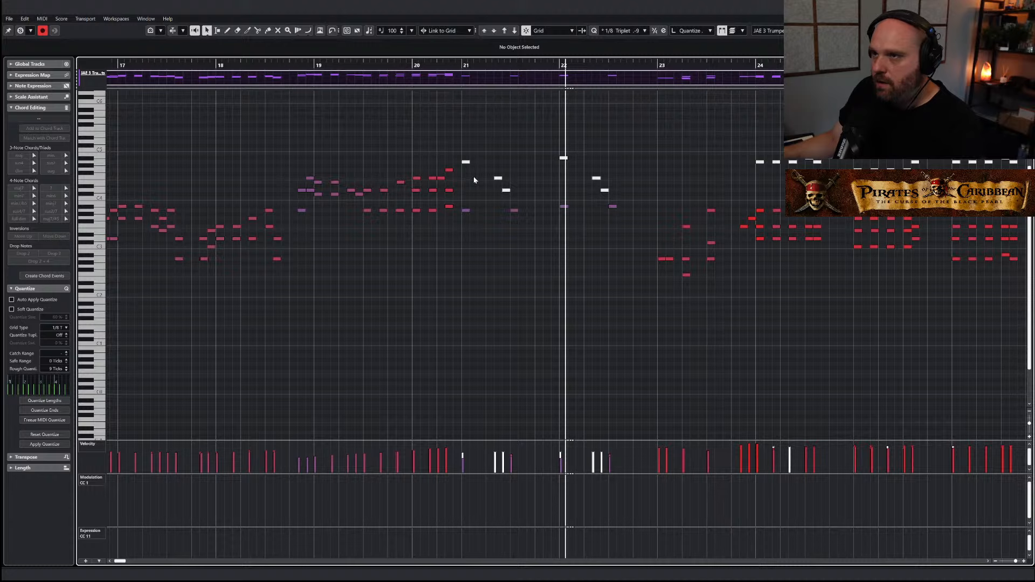
pyautogui.rightClick(468, 170)
pyautogui.moveTo(462, 153); pyautogui.dragTo(467, 169)
pyautogui.rightClick(468, 169)
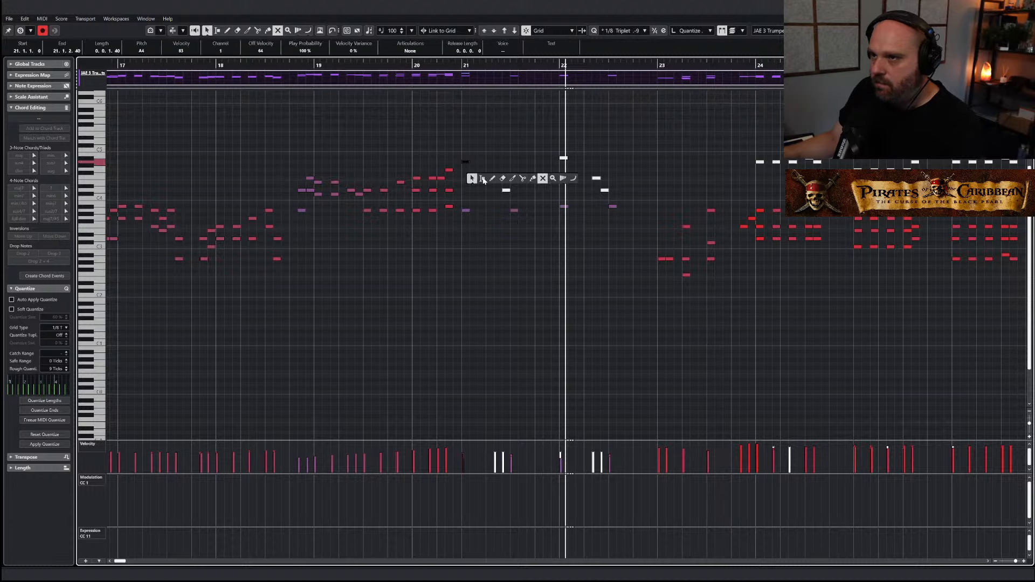
# Fill out the trumpet chords with F4 and D4 at the start of bar 21, and G4 and D4 at bar 22
pyautogui.click(493, 181)
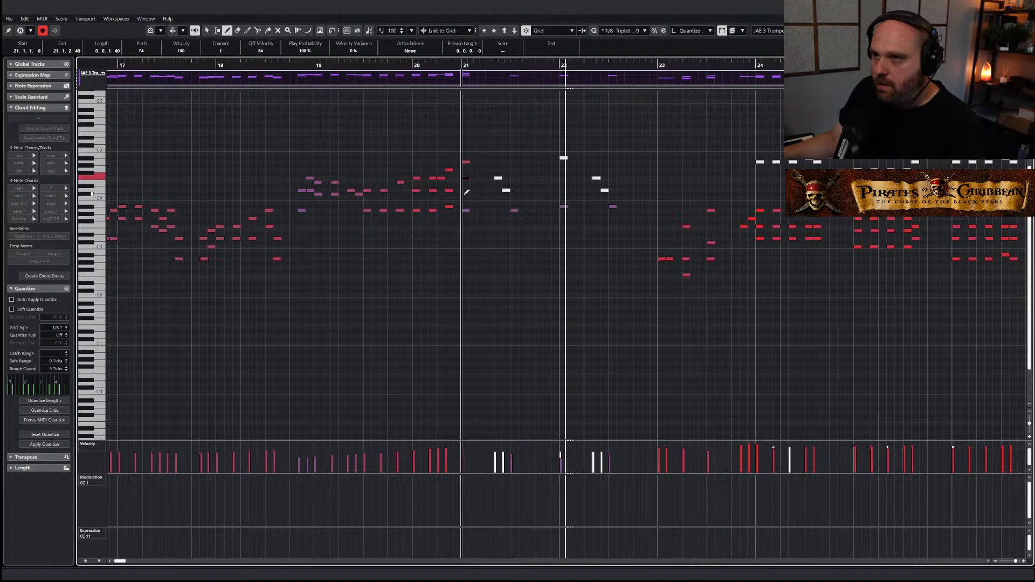
pyautogui.click(467, 190)
pyautogui.click(563, 170)
pyautogui.click(563, 190)
pyautogui.press('1')
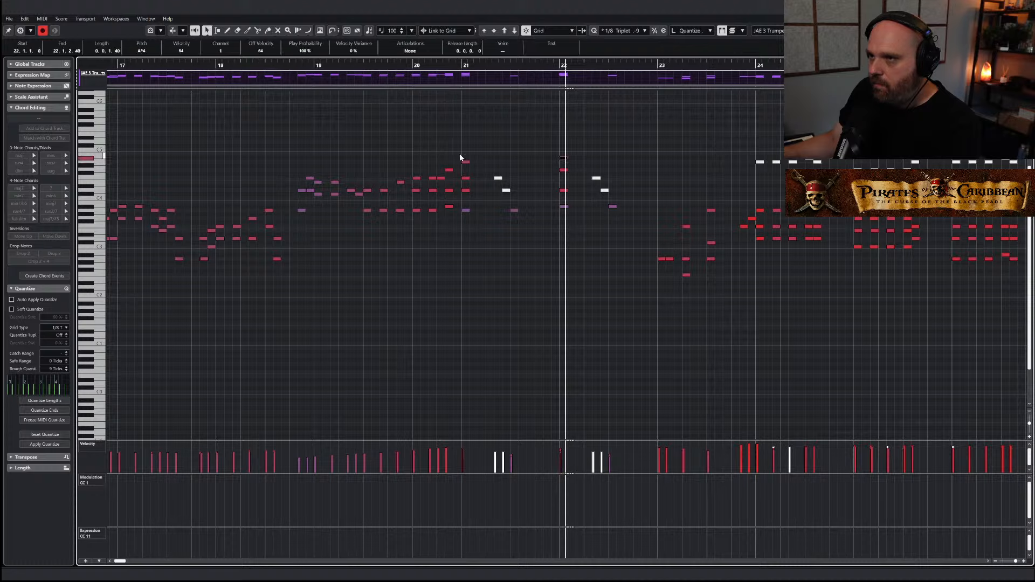
# Select the trumpet chords on the downbeats of bars 21 and 22 and adjust their velocities
pyautogui.moveTo(459, 153); pyautogui.dragTo(467, 229)
pyautogui.moveTo(561, 449); pyautogui.dragTo(462, 451)
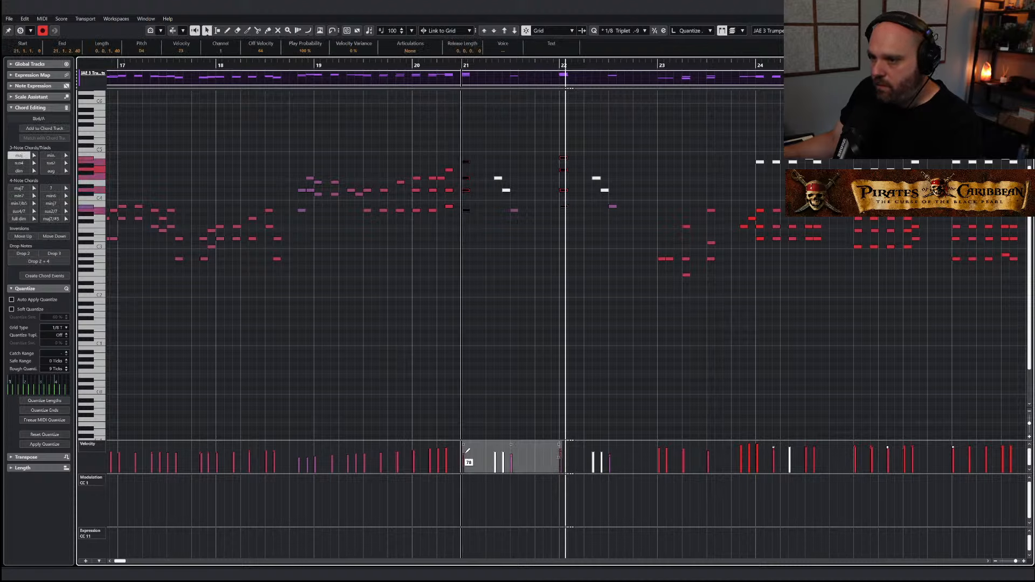
pyautogui.click(465, 449)
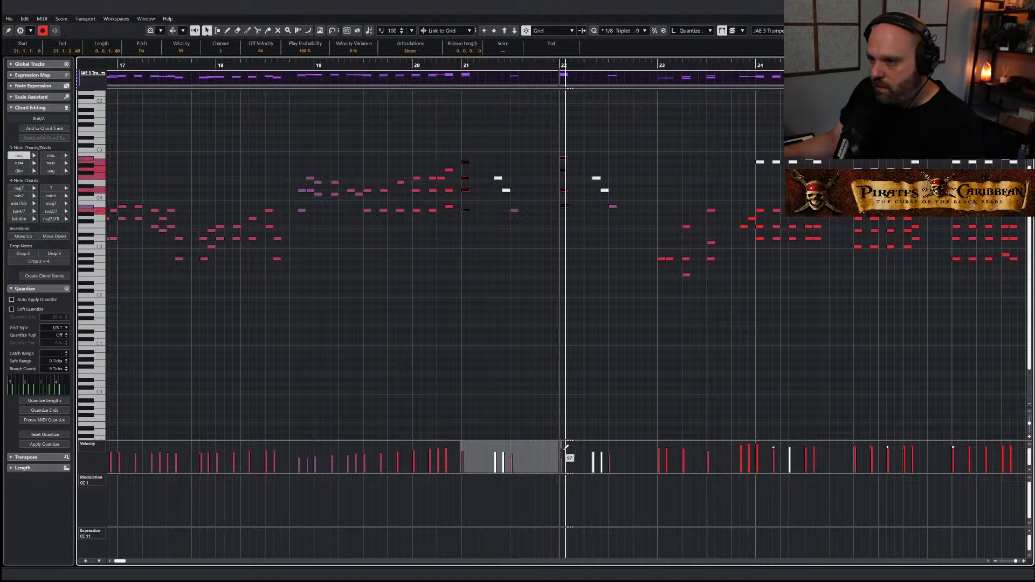
# Play back the trumpet chords from bar 19 through bar 24 and return to the arrangement
pyautogui.moveTo(458, 66); pyautogui.dragTo(332, 65)
pyautogui.press('space')
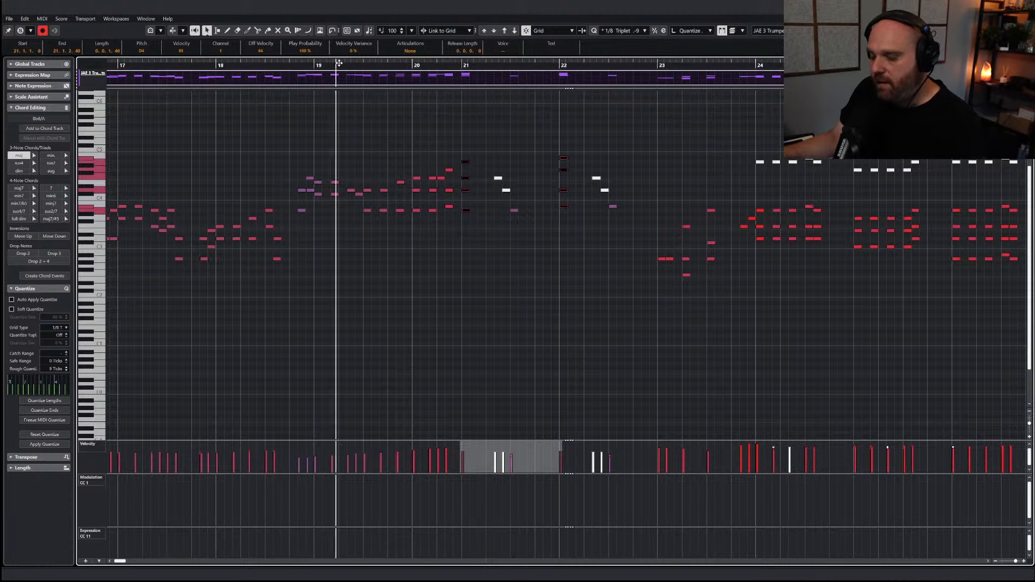
pyautogui.press('Return')
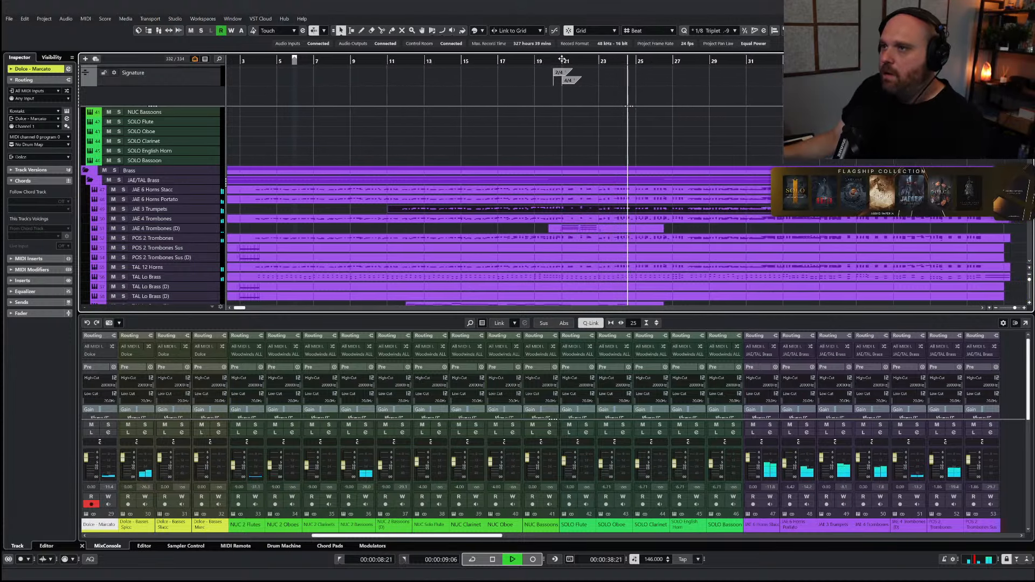
pyautogui.press('space')
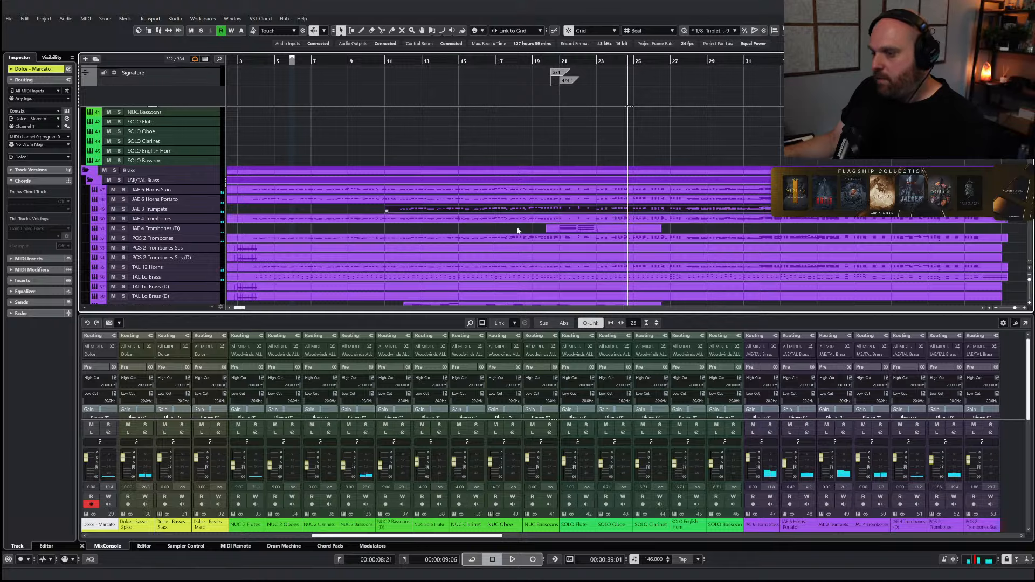
# Reopen the JAE 3 Trumpets part and unmute the high notes in bars 24 to 27
pyautogui.hotkey('ctrl', 'e')
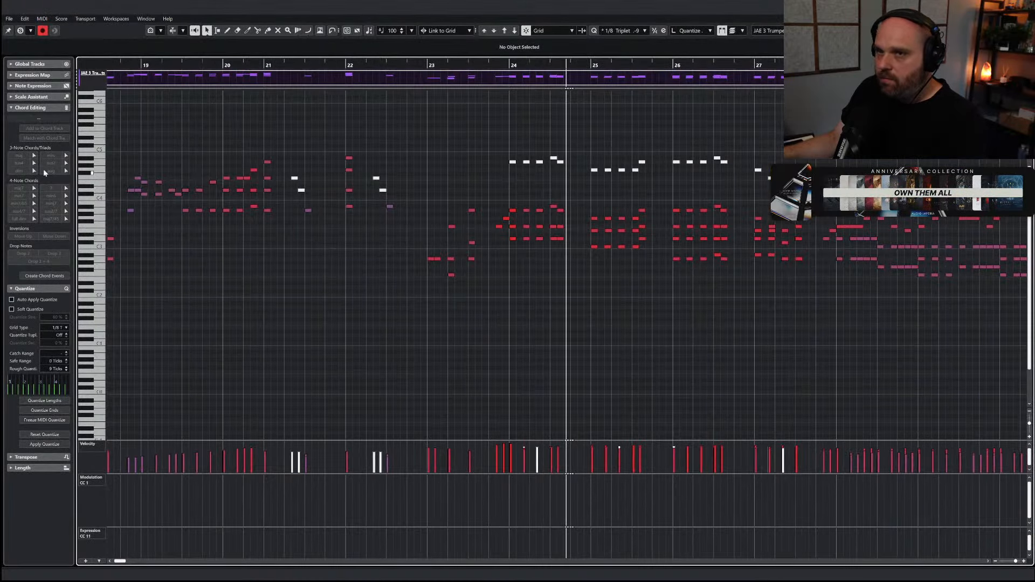
pyautogui.rightClick(559, 168)
pyautogui.click(629, 167)
pyautogui.moveTo(502, 147); pyautogui.dragTo(806, 196)
pyautogui.rightClick(701, 189)
pyautogui.click(700, 189)
# Select the lower trumpet chord notes in bars 24 to 27, play the passage, and close the editor
pyautogui.scroll(-2, 700, 216)
pyautogui.moveTo(775, 199); pyautogui.dragTo(567, 285)
pyautogui.press('space')
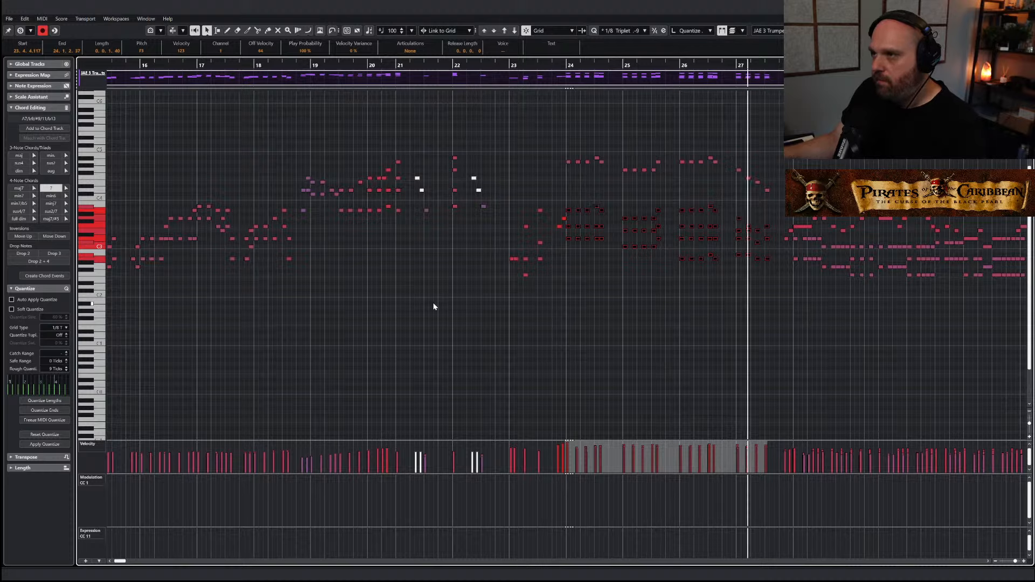
pyautogui.press('Escape')
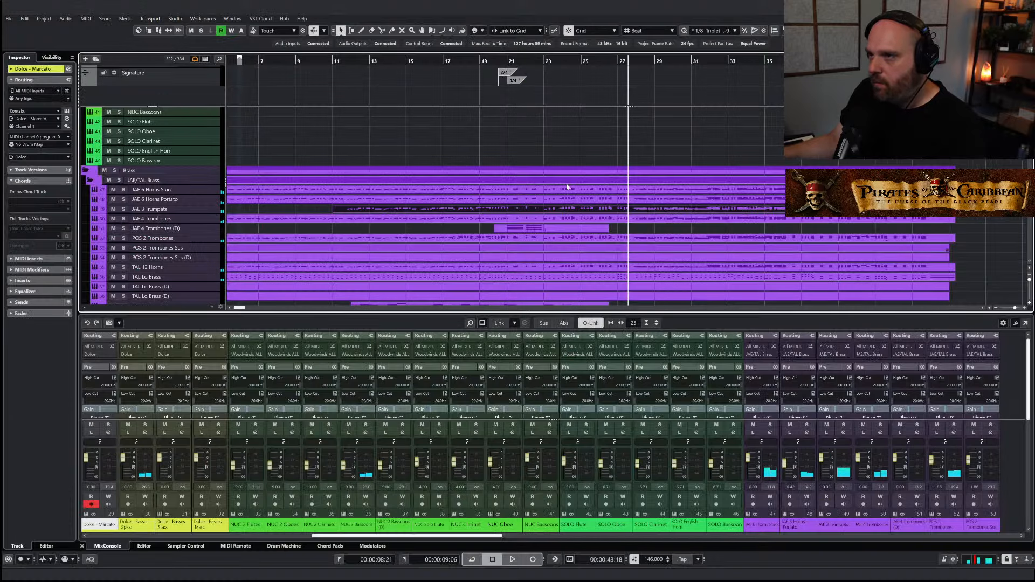
# Replay the arrangement around bar 22 and go to the percussion tracks
pyautogui.click(541, 60)
pyautogui.scroll(-10, 151, 205)
pyautogui.press('space')
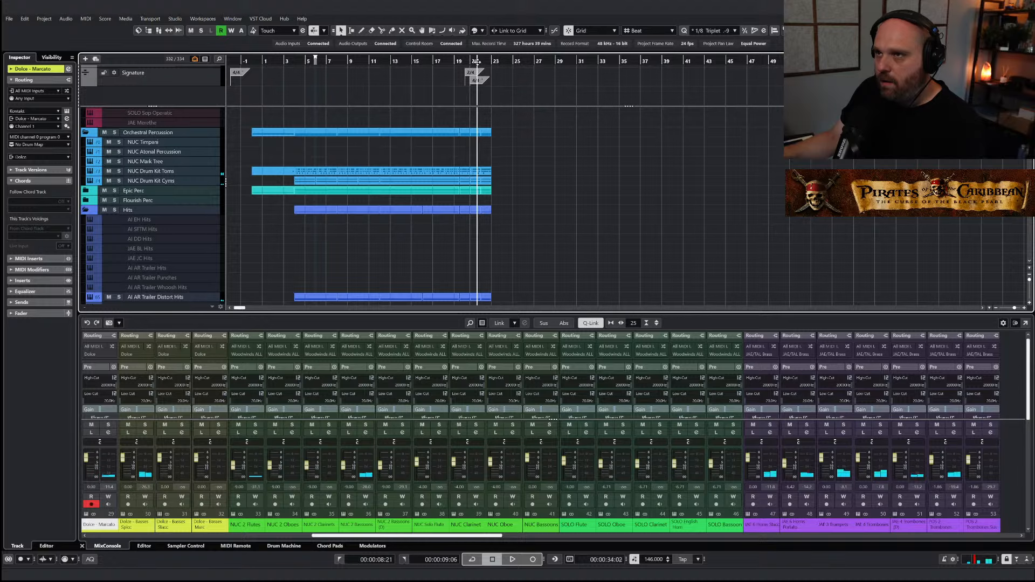
pyautogui.press('space')
# Expand the Epic Perc folder, open the Cerberus Toms part at bar 21, and play it
pyautogui.click(85, 190)
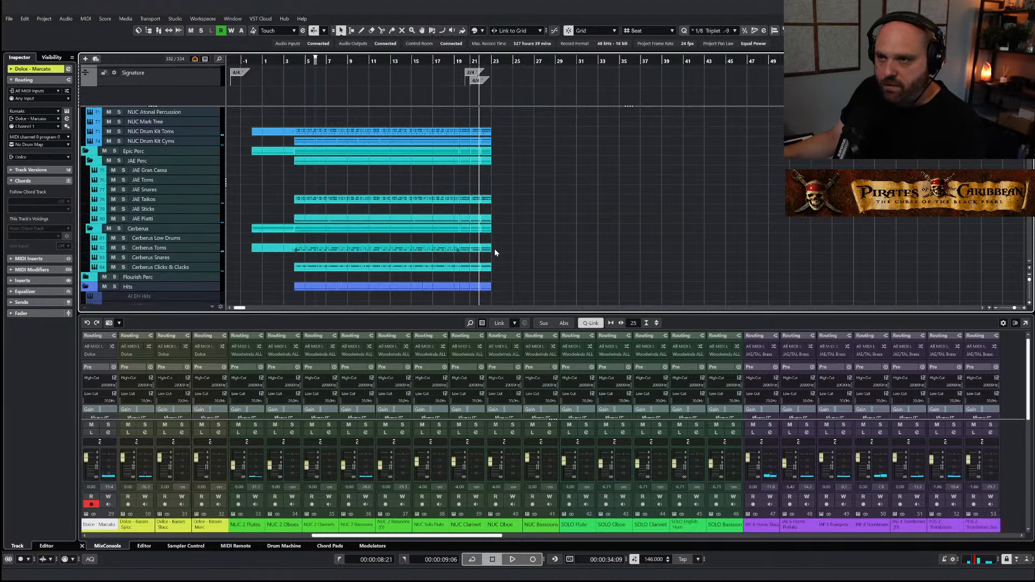
pyautogui.doubleClick(474, 253)
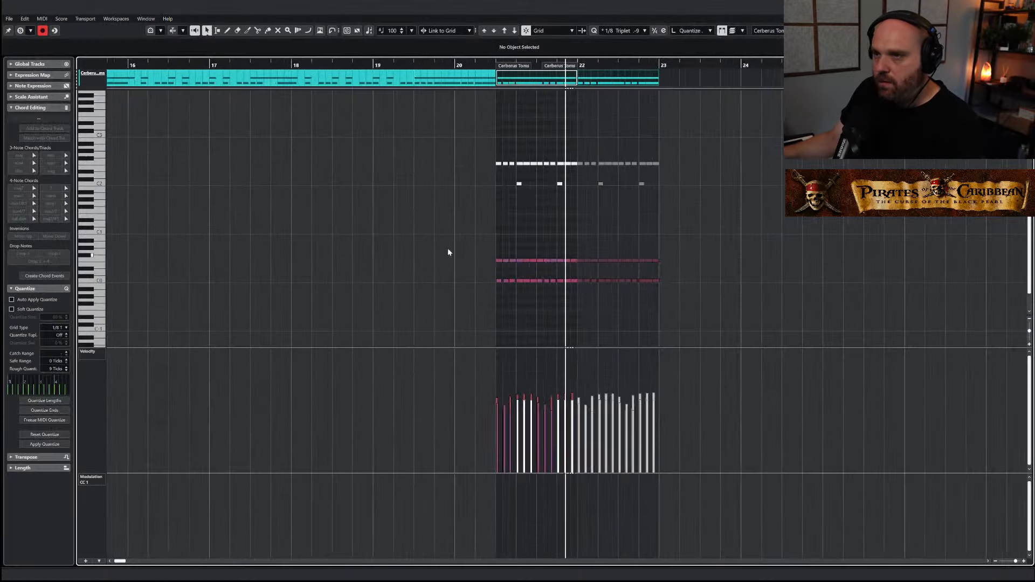
pyautogui.click(420, 62)
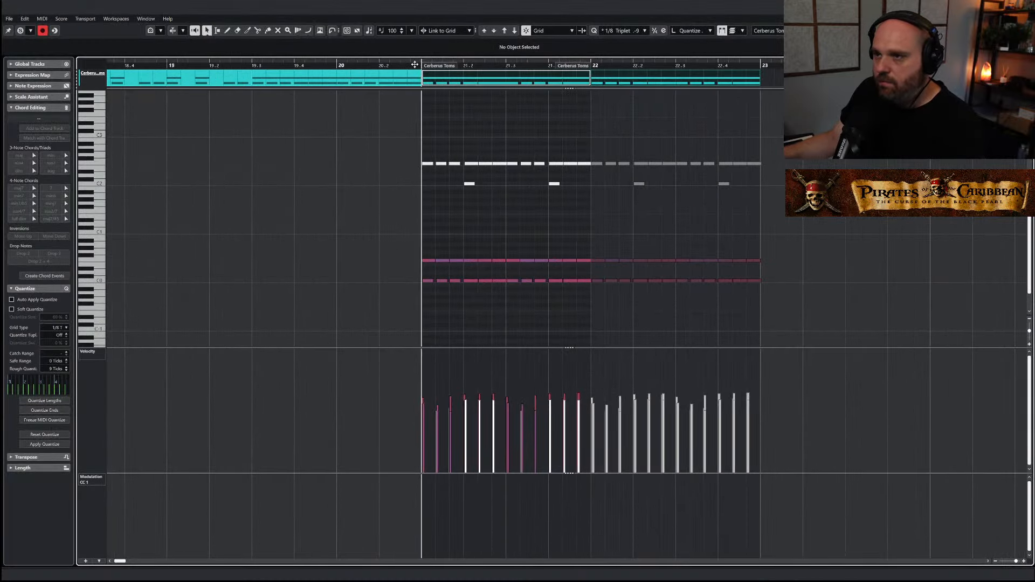
pyautogui.press('space')
# Scale down the velocities of the low Cerberus Toms notes after the first hit in bars 21 and 22, and replay them
pyautogui.moveTo(441, 254); pyautogui.dragTo(585, 292)
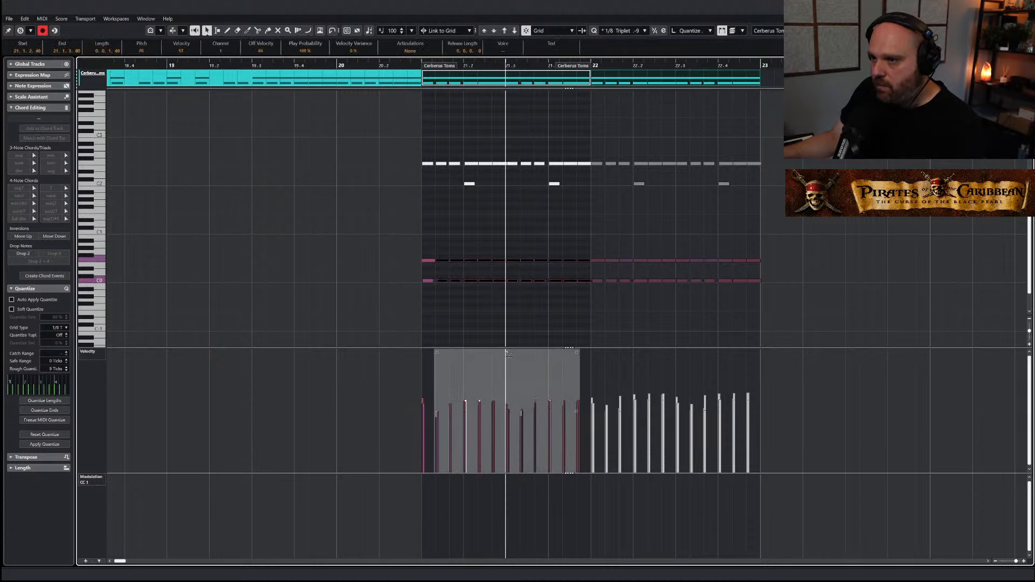
pyautogui.moveTo(607, 251); pyautogui.dragTo(825, 319)
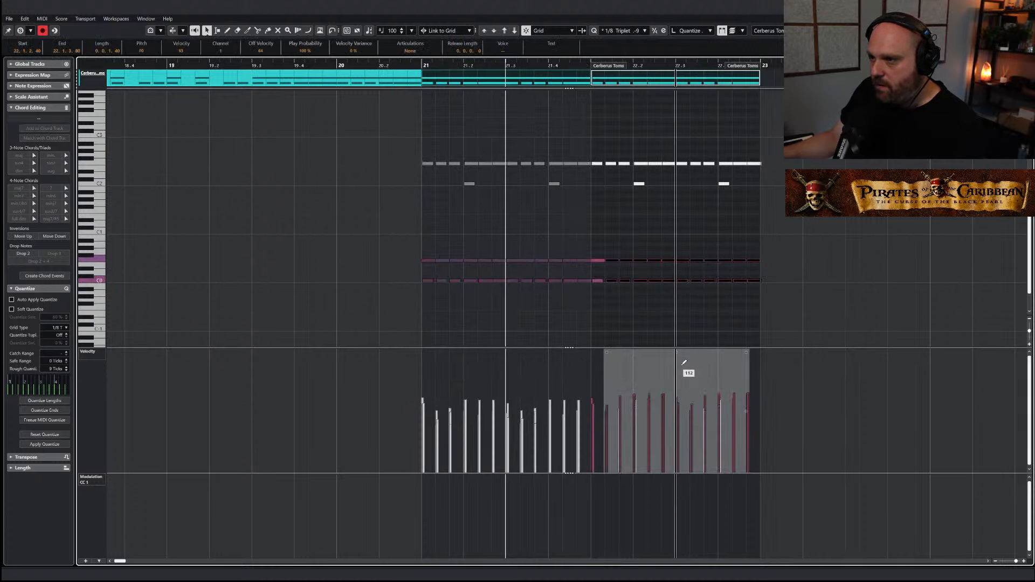
pyautogui.moveTo(679, 353); pyautogui.dragTo(681, 363)
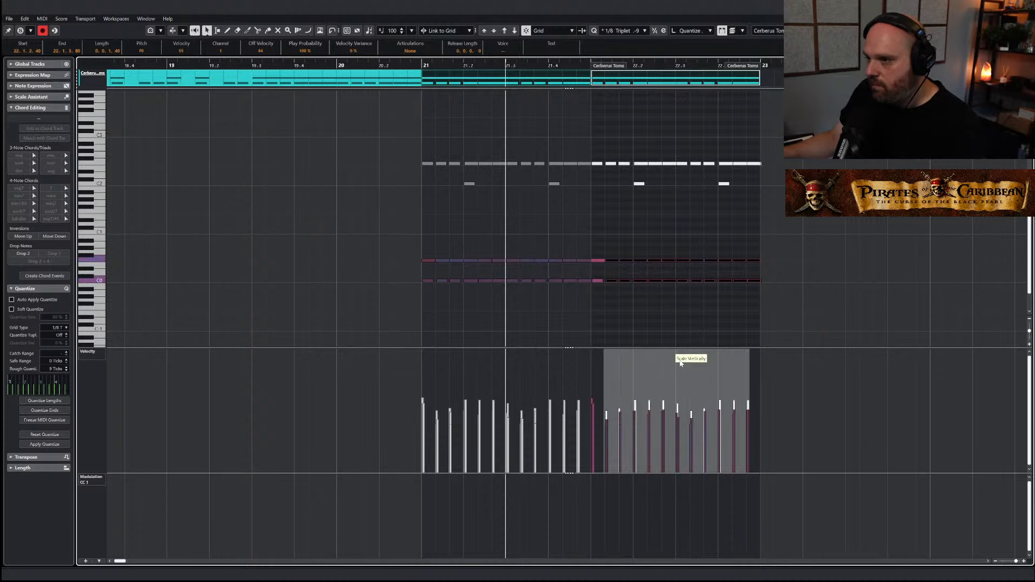
pyautogui.click(404, 67)
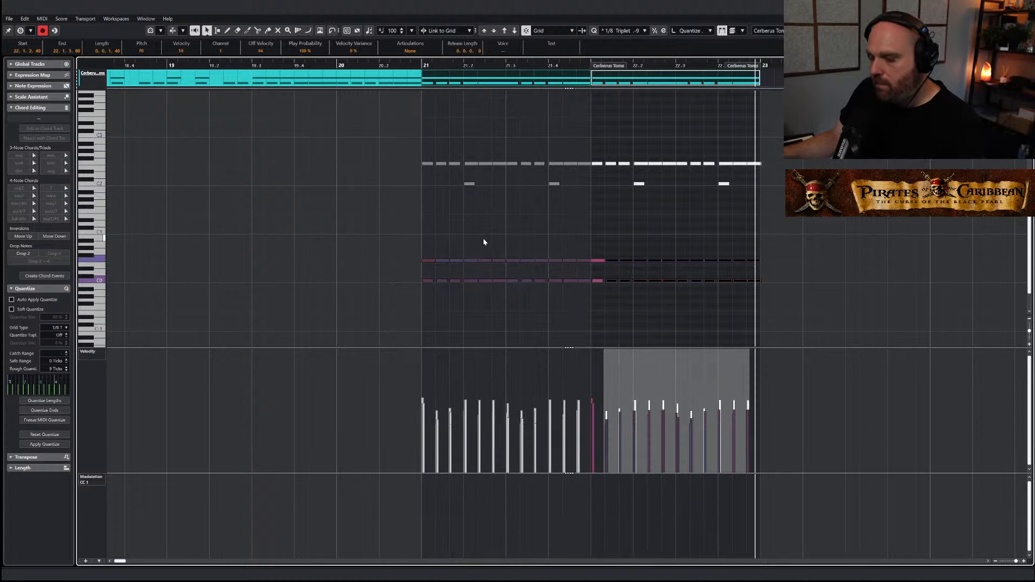
pyautogui.press('Escape')
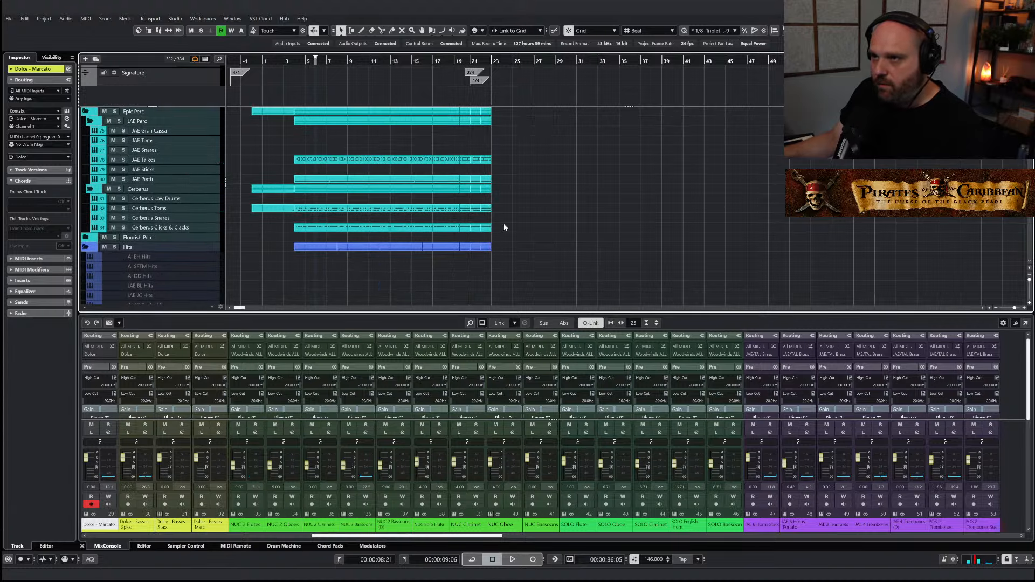
# Open the Cerberus Clicks & Clacks part at bar 21 and slightly lower the velocities of its notes in bars 21 and 22
pyautogui.doubleClick(478, 230)
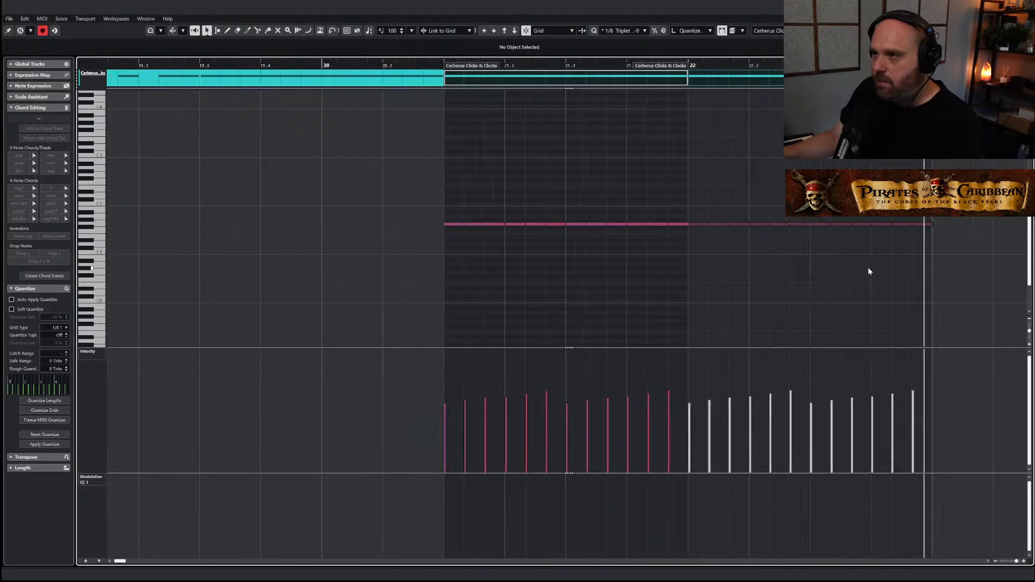
pyautogui.moveTo(482, 410); pyautogui.dragTo(638, 405)
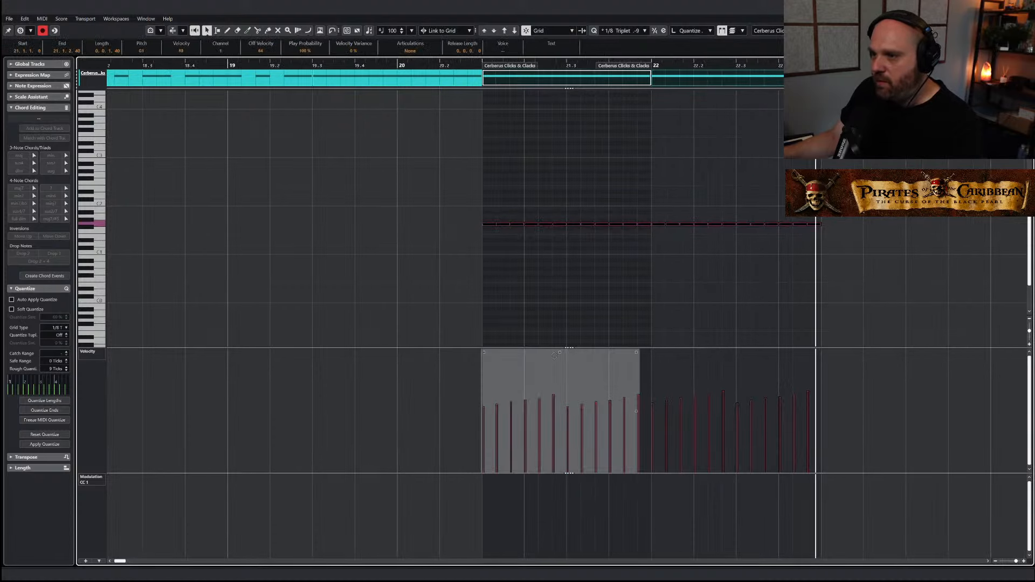
pyautogui.moveTo(871, 255); pyautogui.dragTo(659, 210)
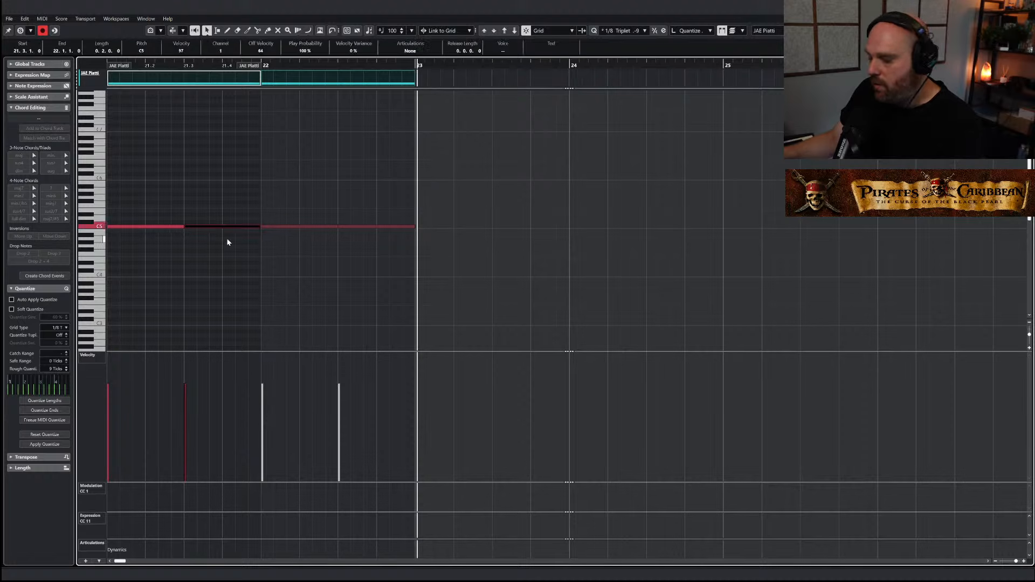
# Delete the mid-bar cymbal hits in bars 21 and 22 of the JAE Piatti part
pyautogui.press('Delete')
pyautogui.click(378, 226)
pyautogui.press('Delete')
# Select the remaining JAE Piatti hits at the starts of bars 21 and 22 and raise their velocity to about 121
pyautogui.moveTo(397, 257); pyautogui.dragTo(264, 227)
pyautogui.press('g')
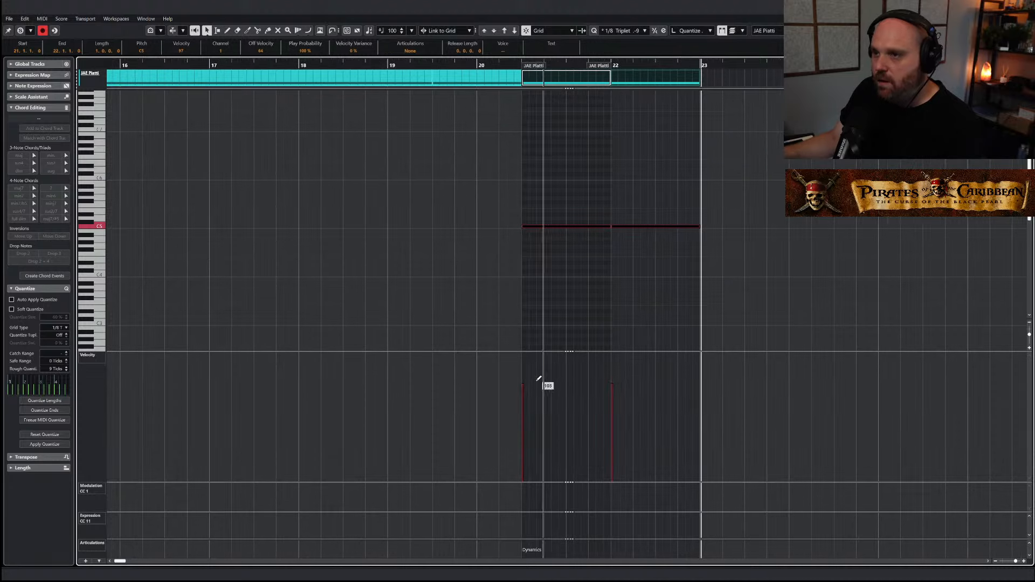
pyautogui.moveTo(538, 379); pyautogui.dragTo(531, 356)
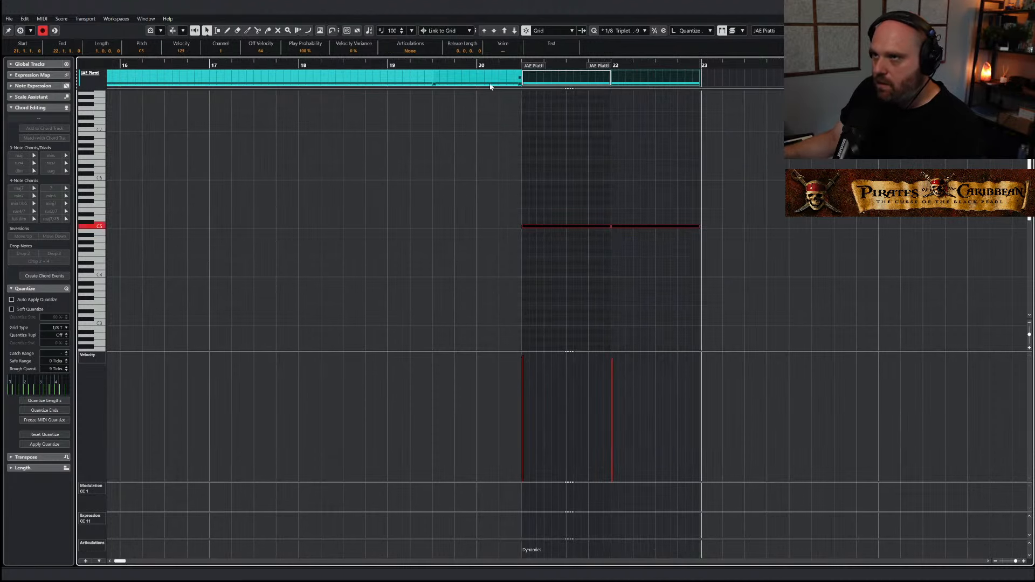
# Close the JAE Piatti editor and play back the rebalanced percussion through bars 21 and 22
pyautogui.press('space')
pyautogui.press('Return')
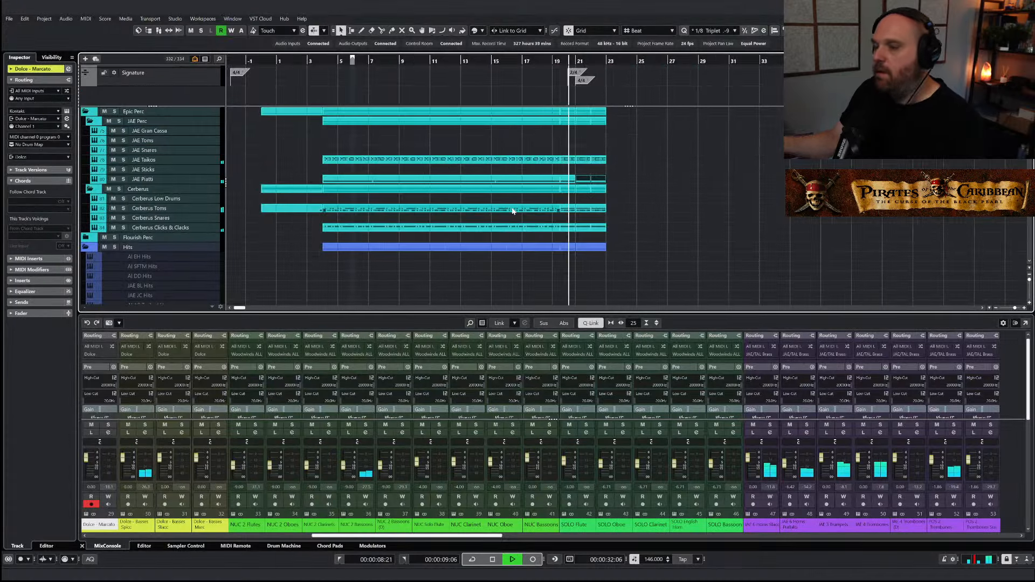
pyautogui.press('g')
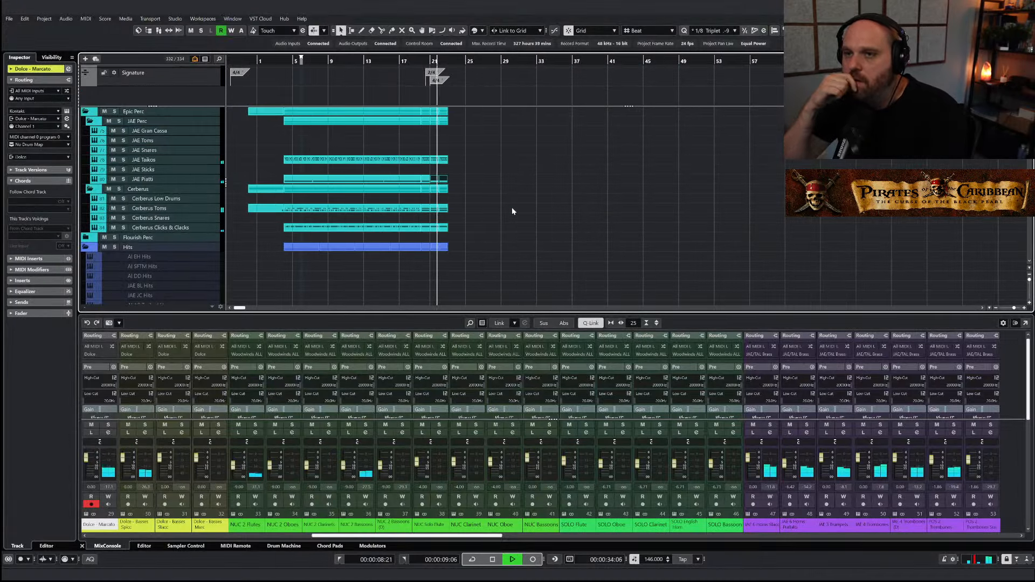
pyautogui.press('space')
# Collapse the Epic Perc and Hits folders and duplicate their bar 21–22 parts and the Orchestral Percussion ones twice, filling bars 23 to 26
pyautogui.scroll(3, 299, 207)
pyautogui.click(85, 182)
pyautogui.click(85, 201)
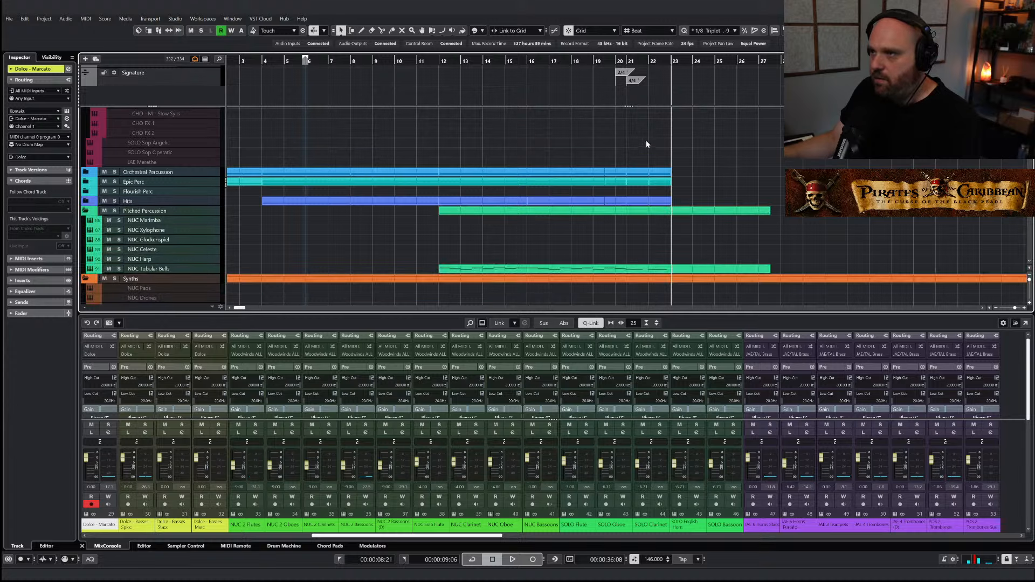
pyautogui.moveTo(696, 207); pyautogui.dragTo(625, 167)
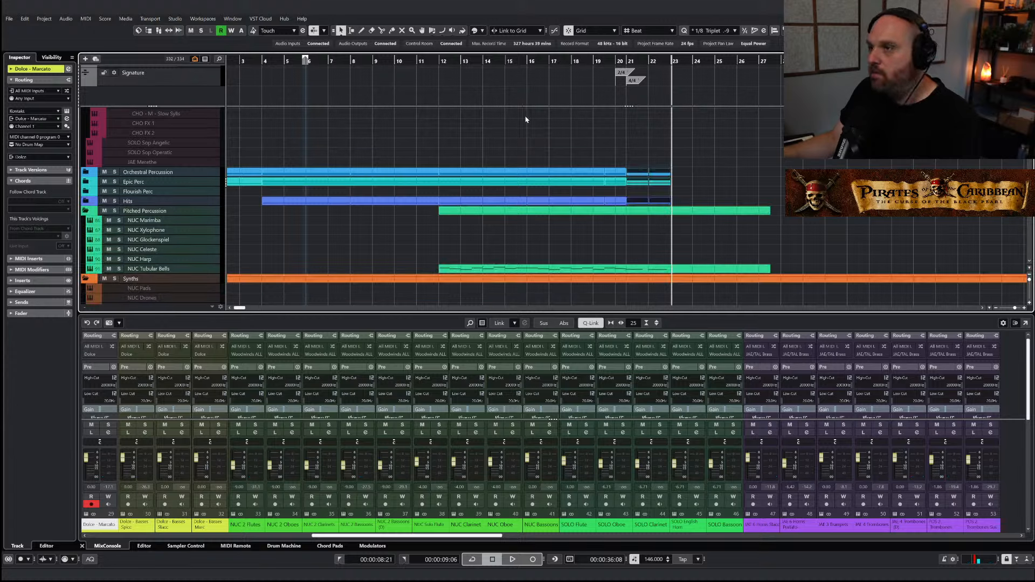
pyautogui.hotkey('ctrl', 'd')
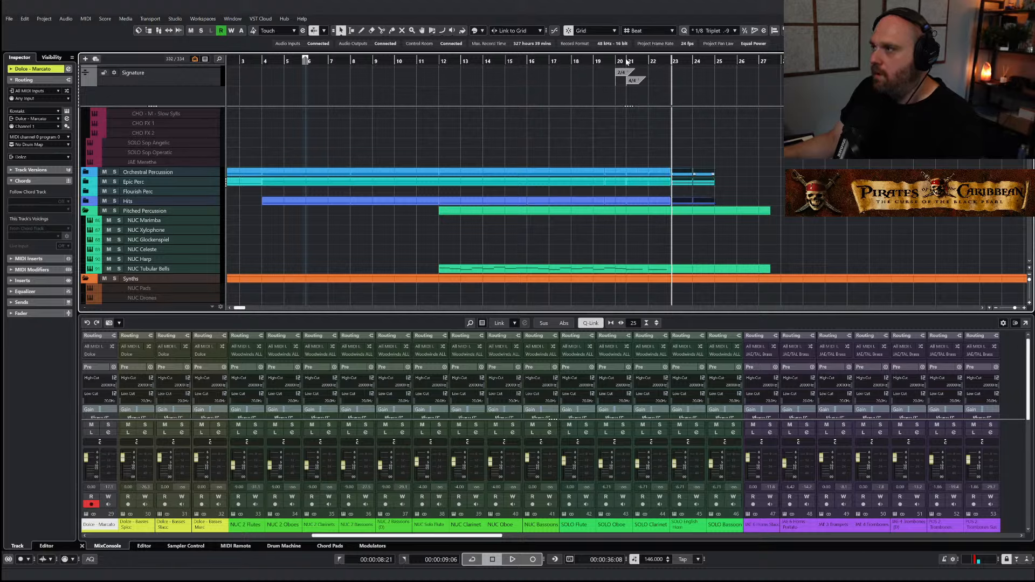
pyautogui.hotkey('ctrl', 'd')
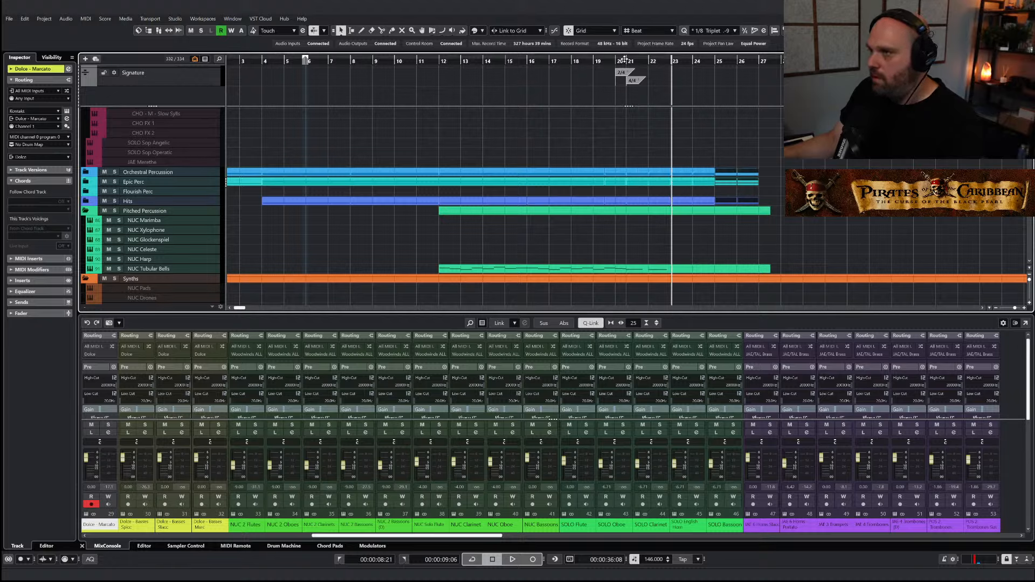
# Play back the duplicated percussion from around bar 20 and listen to how it carries through the repeated bars
pyautogui.click(612, 59)
pyautogui.press('space')
pyautogui.press('g')
pyautogui.press('g')
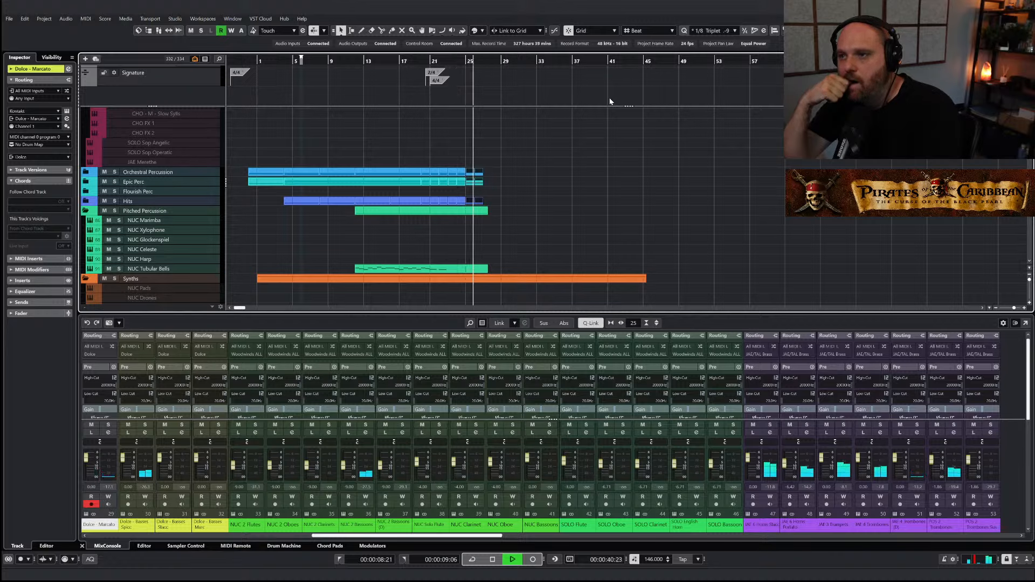
pyautogui.press('space')
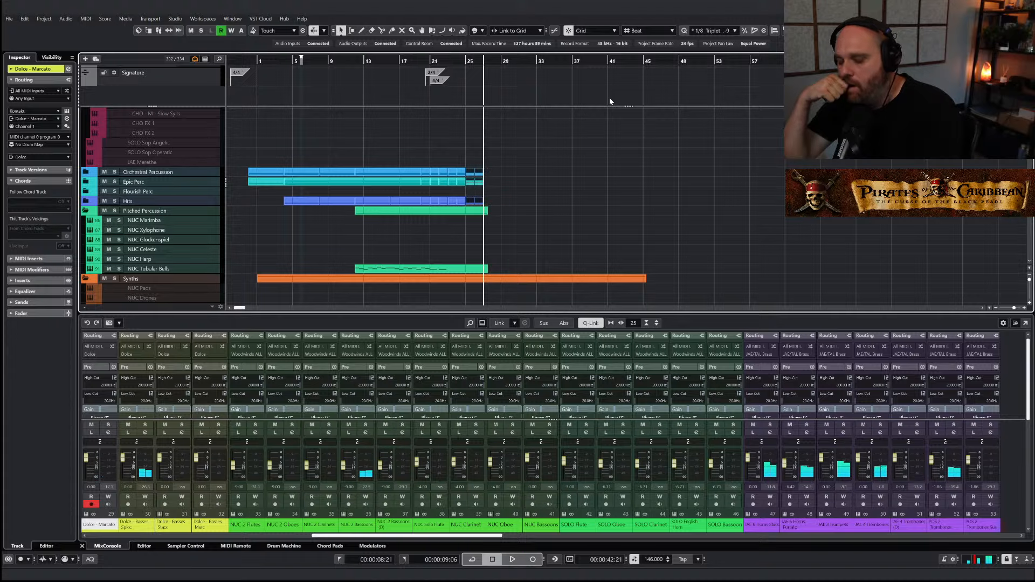
pyautogui.press('h')
pyautogui.press('h')
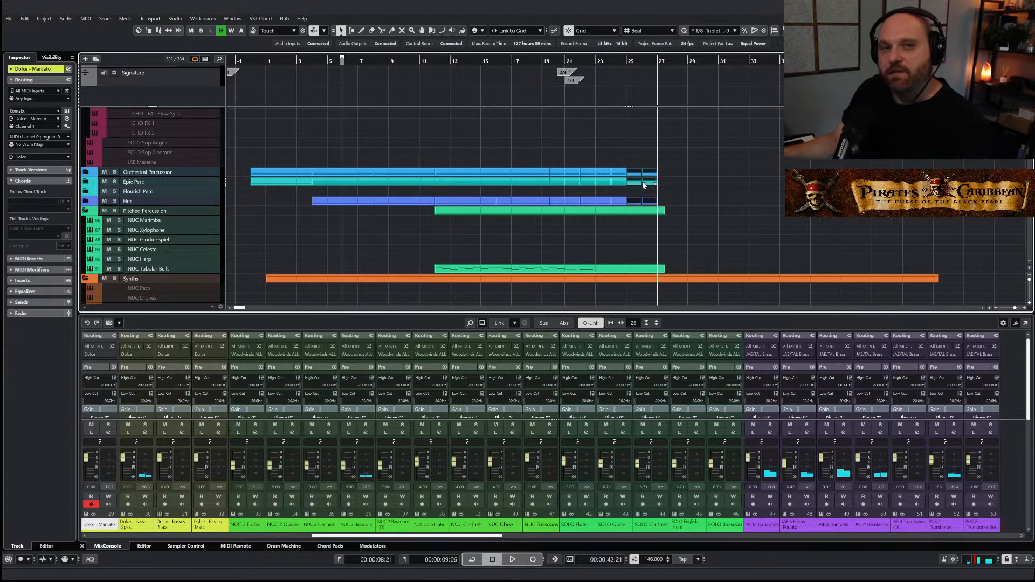
pyautogui.click(708, 200)
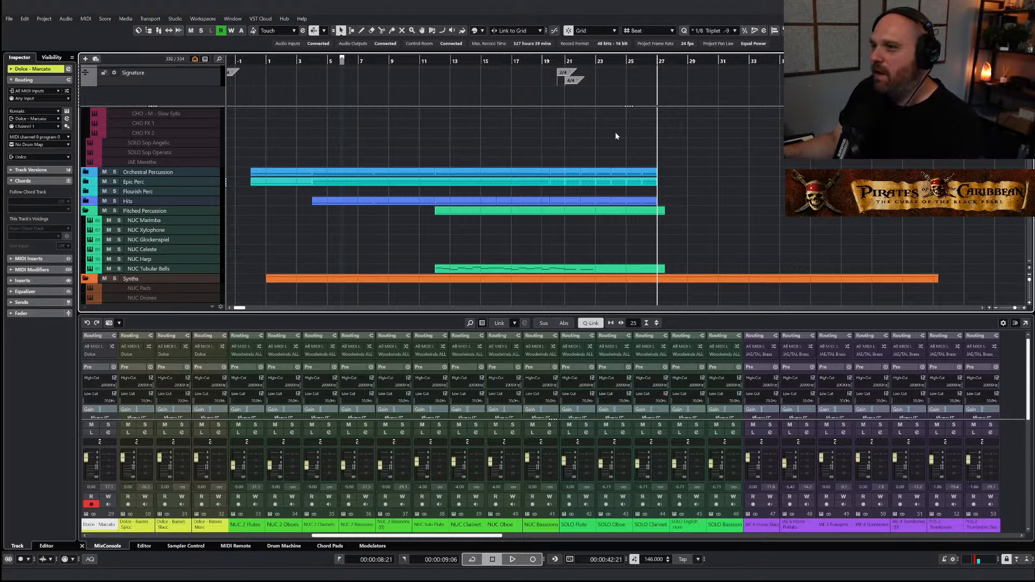
pyautogui.click(572, 59)
pyautogui.press('space')
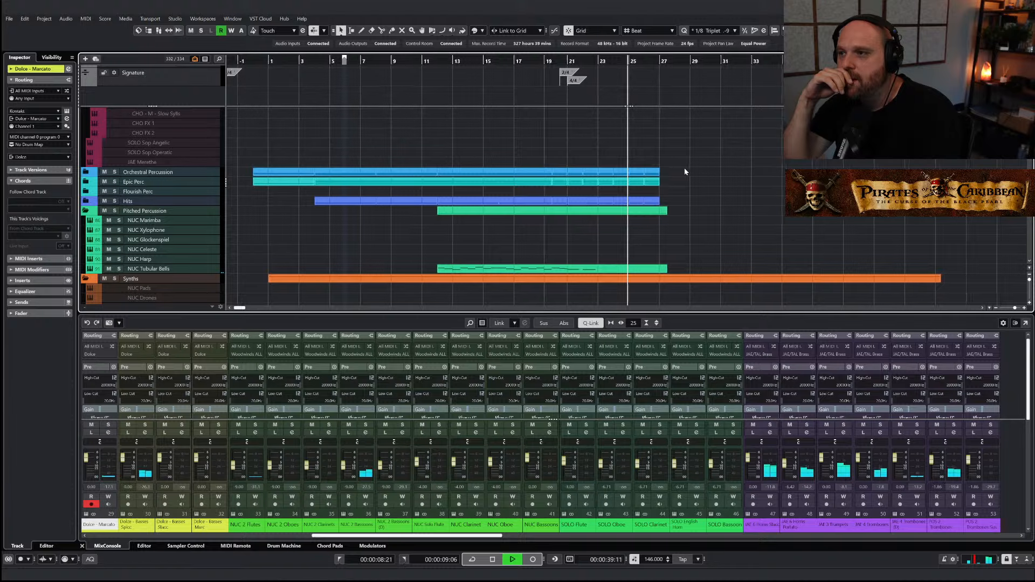
pyautogui.press('space')
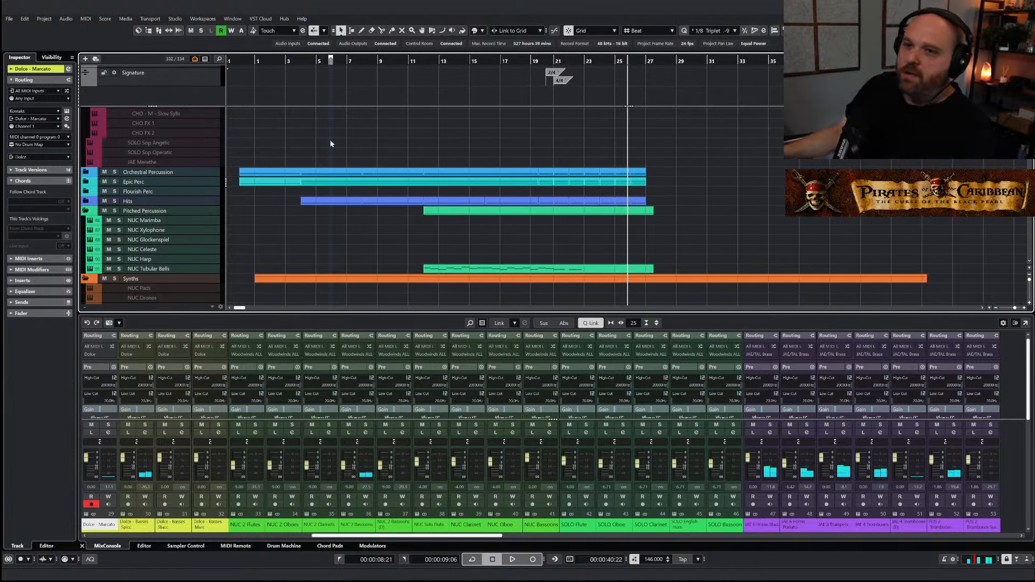
# Expand the Epic Perc folder, open the Cerberus Snares instrument in Kontakt and adjust its C and F microphones
pyautogui.click(86, 182)
pyautogui.press('KP_0')
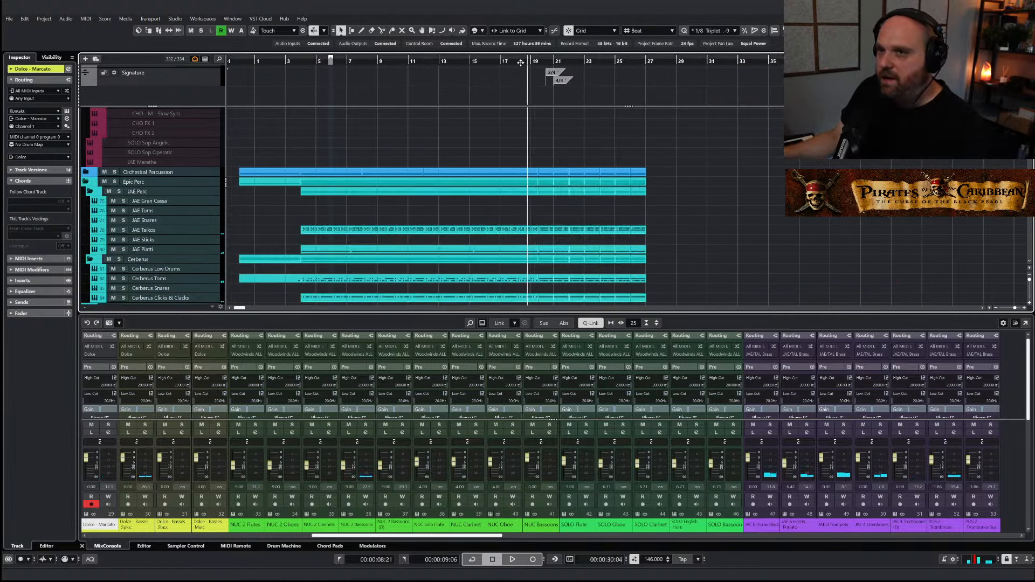
pyautogui.scroll(-2, 191, 222)
pyautogui.click(186, 209)
pyautogui.click(67, 111)
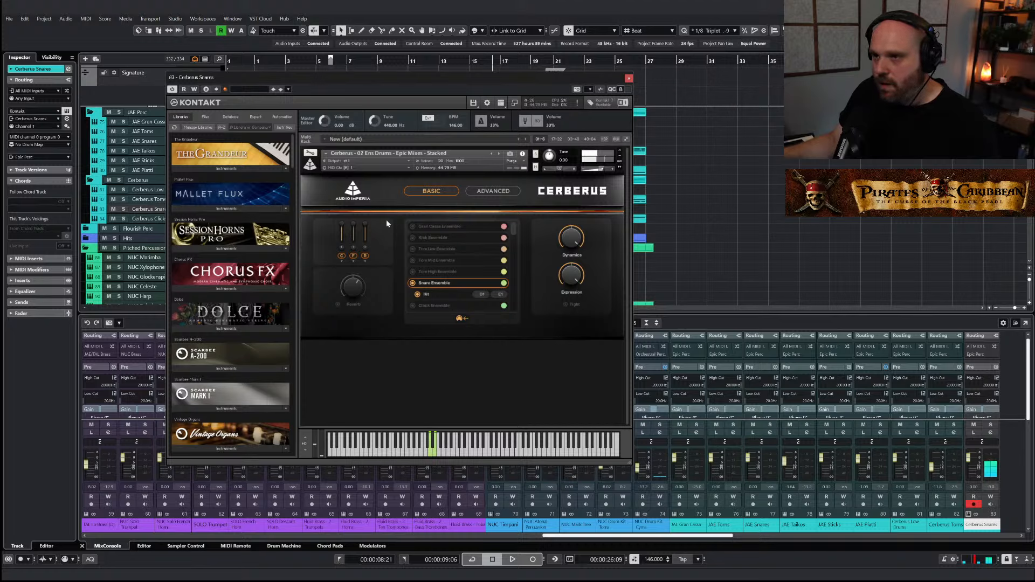
pyautogui.moveTo(353, 242); pyautogui.dragTo(345, 252)
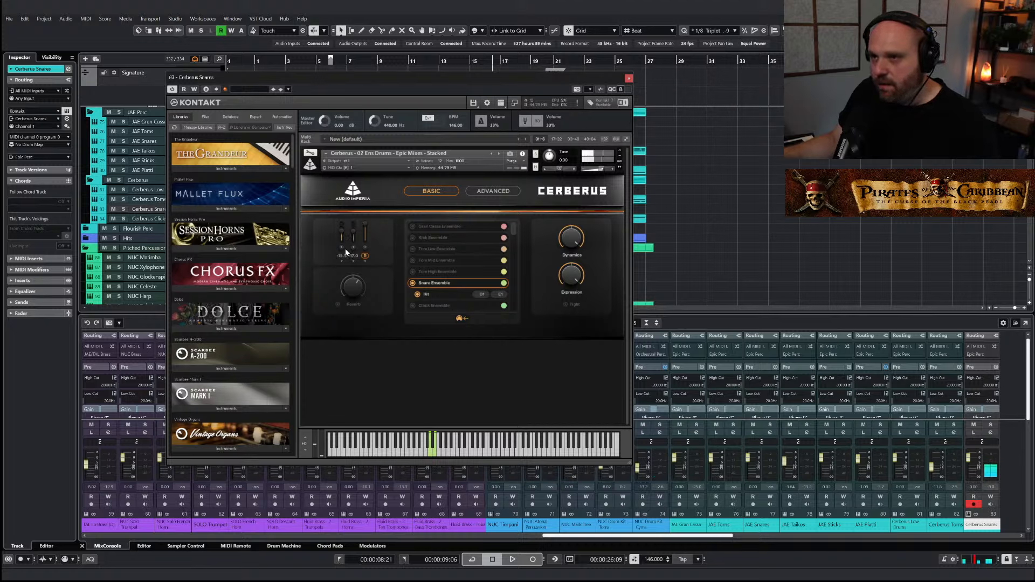
pyautogui.click(628, 80)
# Draw a new part on the Cerberus Snares track from about bar 17 to bar 28 and open it for editing
pyautogui.rightClick(408, 198)
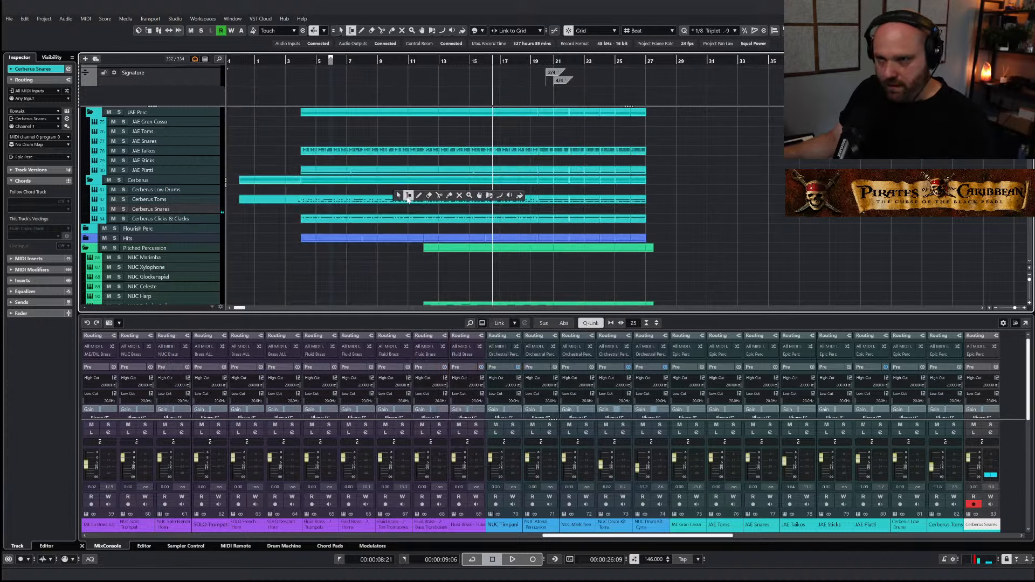
pyautogui.click(419, 195)
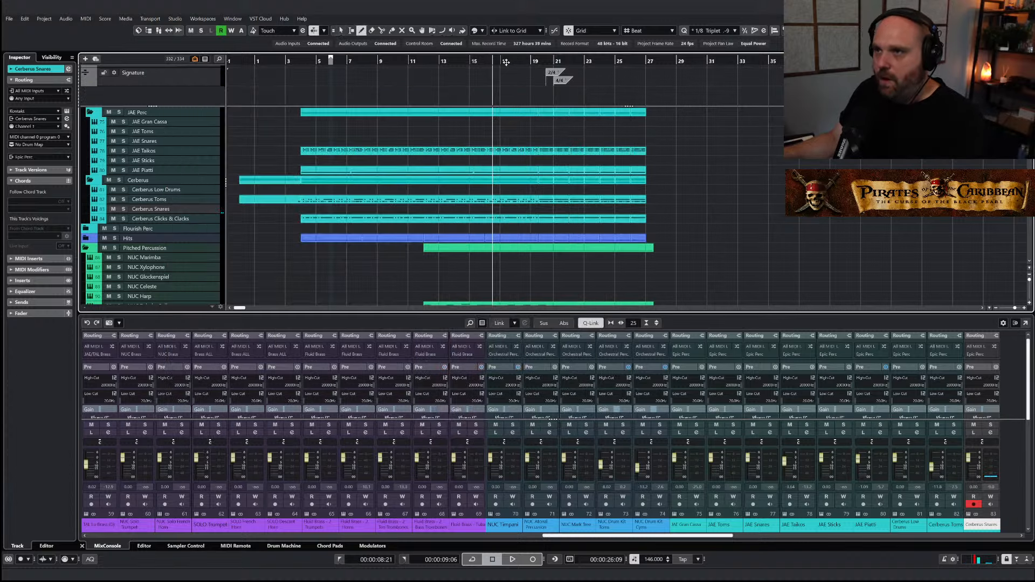
pyautogui.click(444, 62)
pyautogui.press('space')
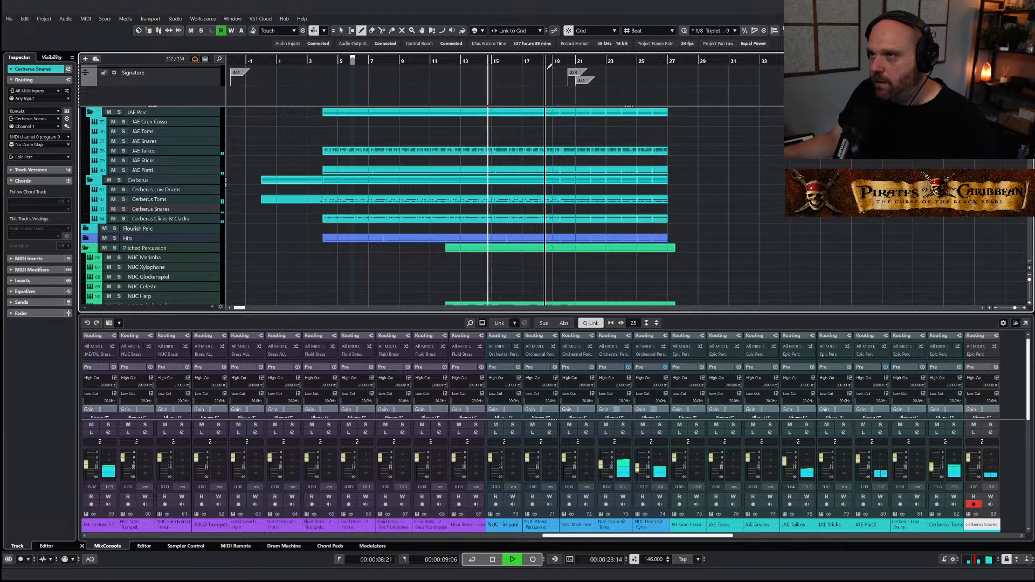
pyautogui.moveTo(531, 209); pyautogui.dragTo(702, 217)
pyautogui.press('Return')
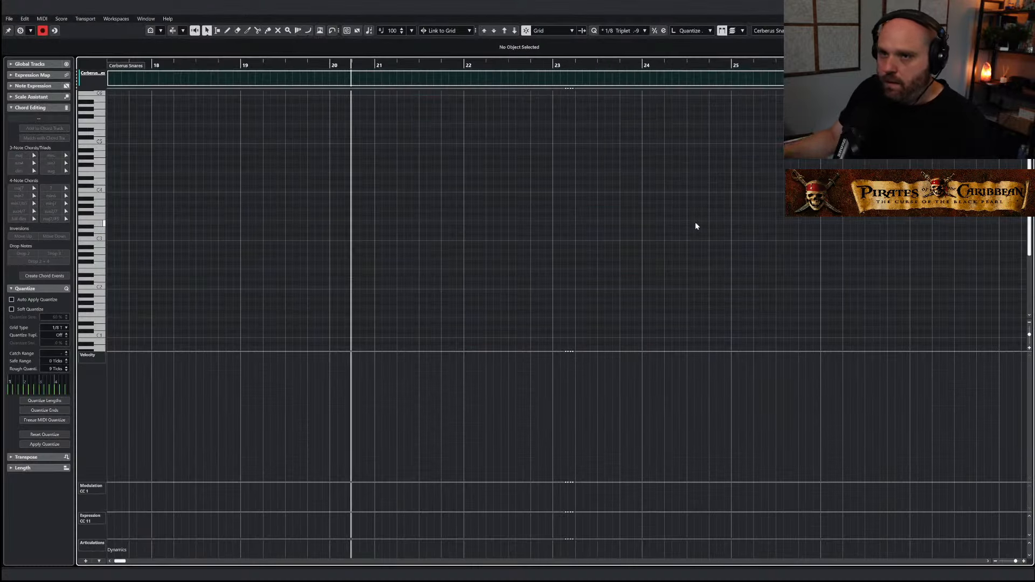
# Draw a short note at the start of bar 20 and transpose it to the pitch of the snare ensemble hit
pyautogui.rightClick(348, 302)
pyautogui.click(365, 303)
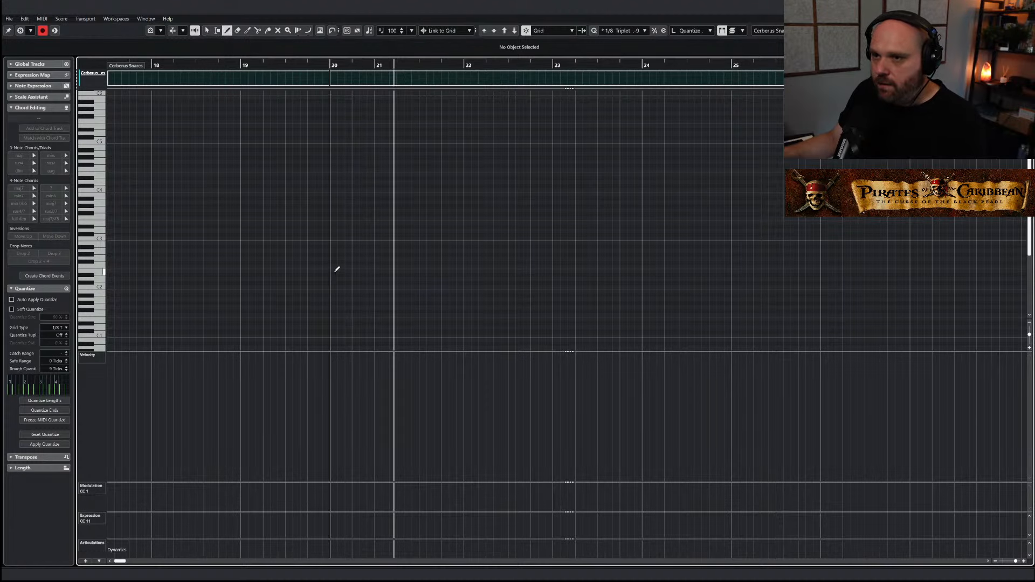
pyautogui.moveTo(337, 269); pyautogui.dragTo(335, 250)
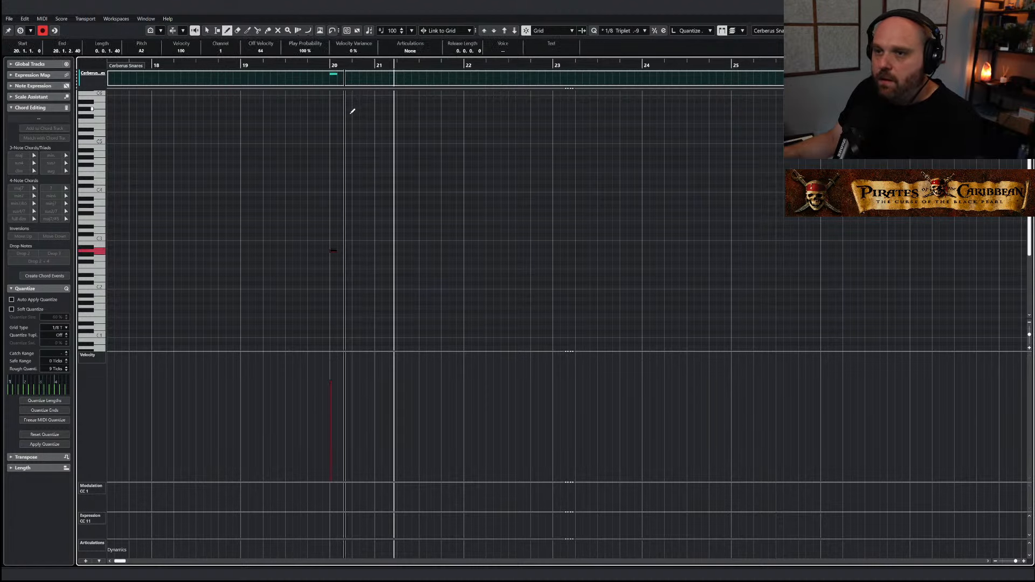
pyautogui.press('Up')
pyautogui.press('Up')
pyautogui.press('Up')
pyautogui.press('Up')
pyautogui.press('Up')
pyautogui.press('Up')
pyautogui.press('Up')
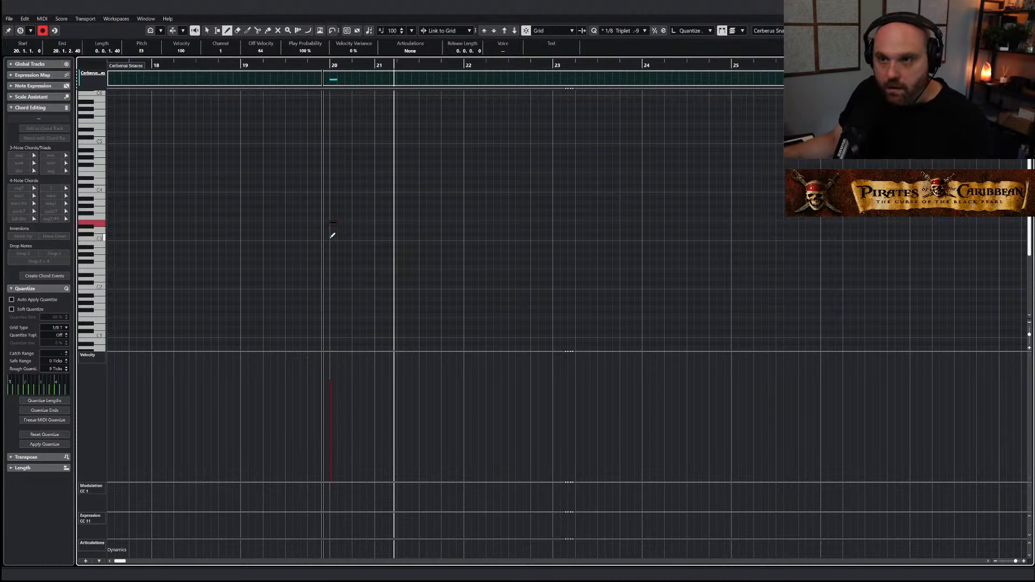
pyautogui.hscroll(2, 410, 178)
pyautogui.click(515, 30)
pyautogui.click(515, 31)
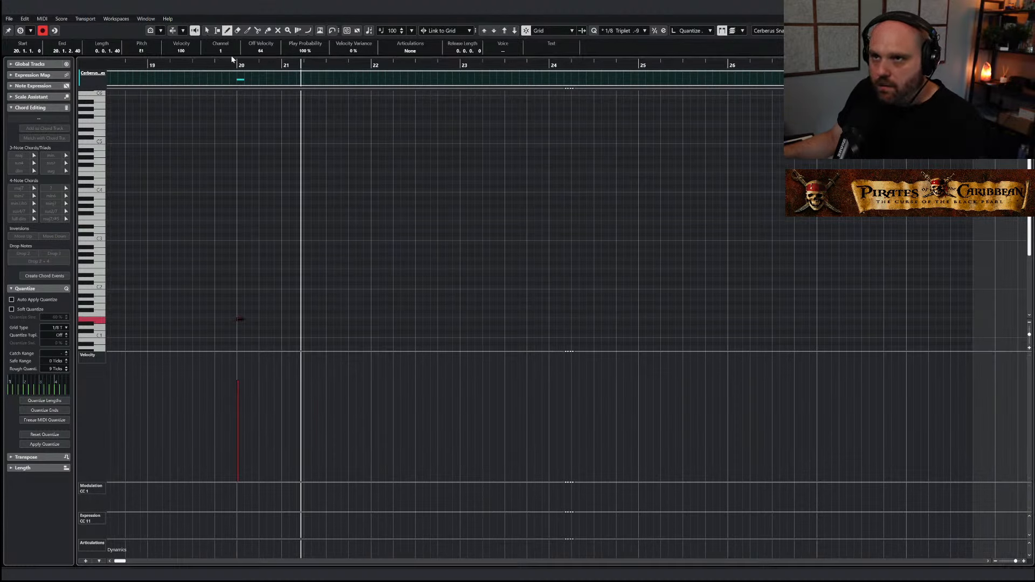
# Add four consecutive triplet snare hits leading from bar 20 into the downbeat of bar 21, and shape their velocities into a rise
pyautogui.click(261, 319)
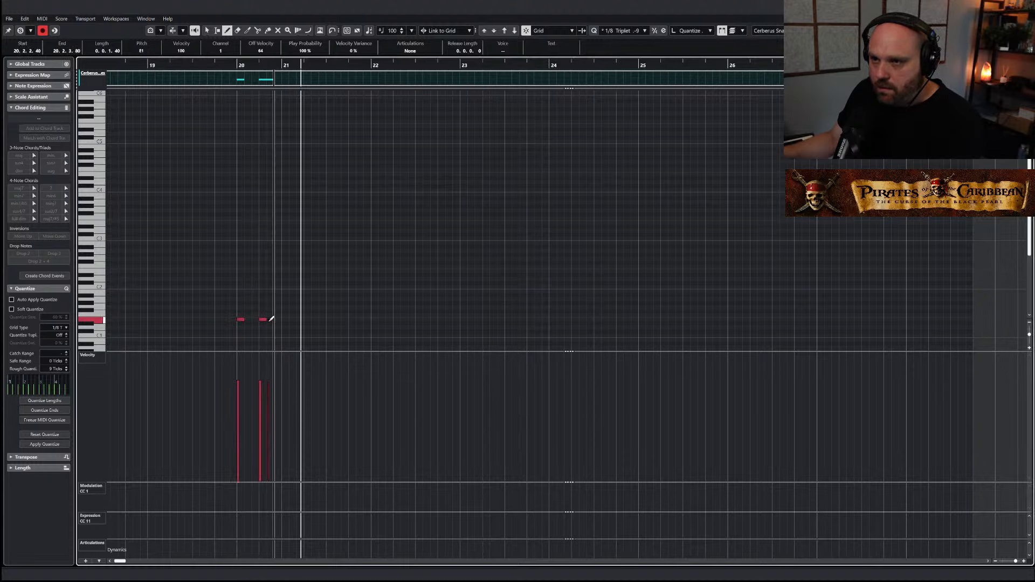
pyautogui.click(269, 319)
pyautogui.click(277, 320)
pyautogui.click(285, 320)
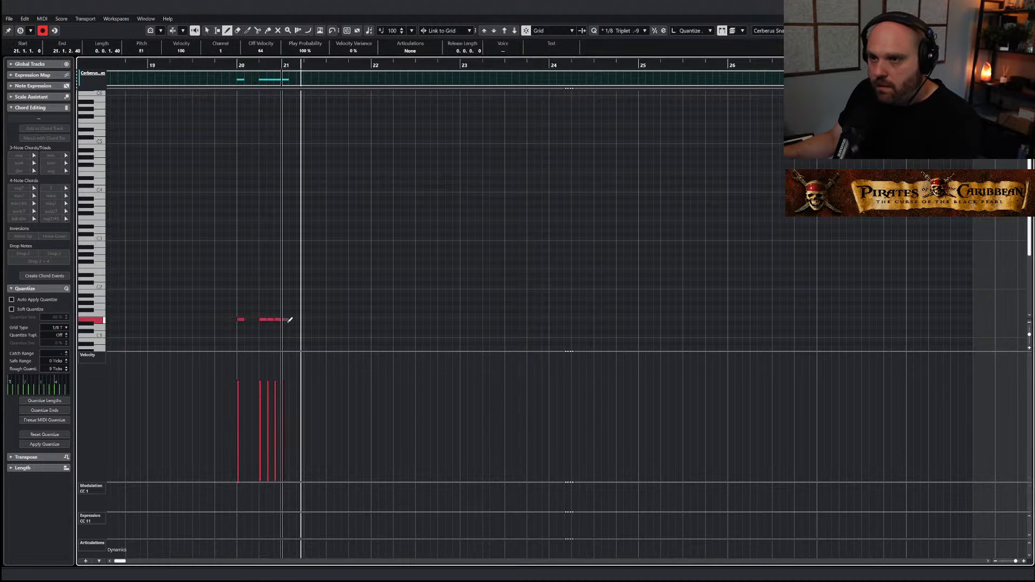
pyautogui.moveTo(245, 395)
pyautogui.mouseDown()
pyautogui.moveTo(261, 416)
pyautogui.moveTo(282, 395)
pyautogui.mouseUp()
pyautogui.press('1')
pyautogui.click(326, 341)
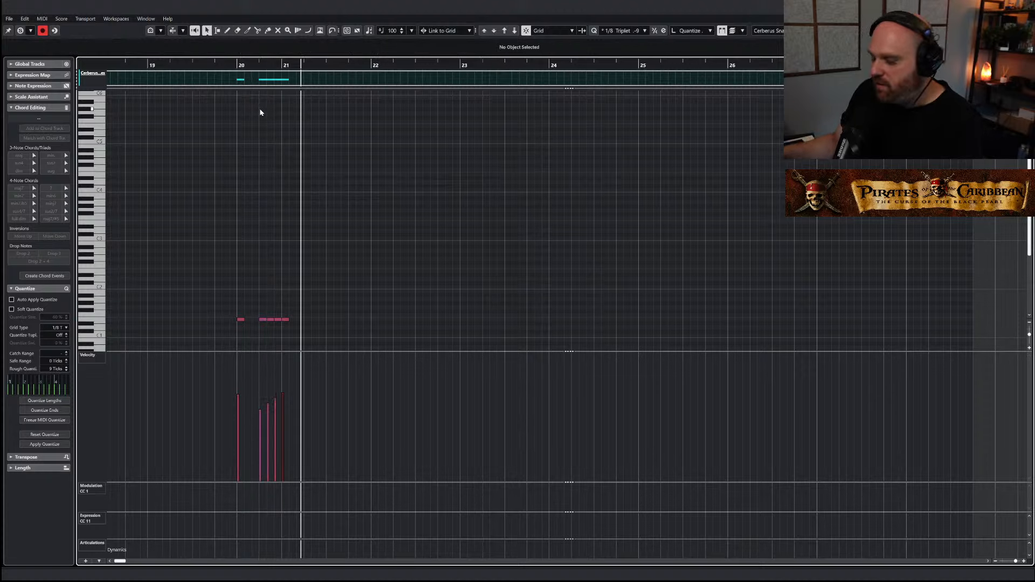
# Replay from bar 20 and add a group of three triplet snare hits with rising velocities in the middle of bar 21
pyautogui.click(240, 65)
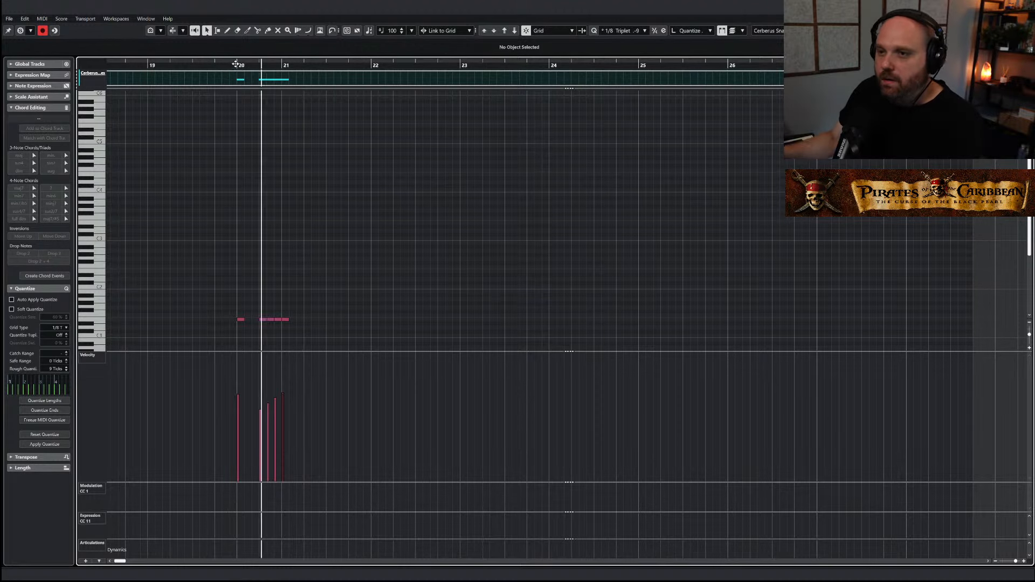
pyautogui.rightClick(318, 309)
pyautogui.click(339, 302)
pyautogui.moveTo(312, 320)
pyautogui.mouseDown()
pyautogui.moveTo(331, 319)
pyautogui.moveTo(251, 319)
pyautogui.mouseUp()
pyautogui.rightClick(301, 157)
pyautogui.click(301, 154)
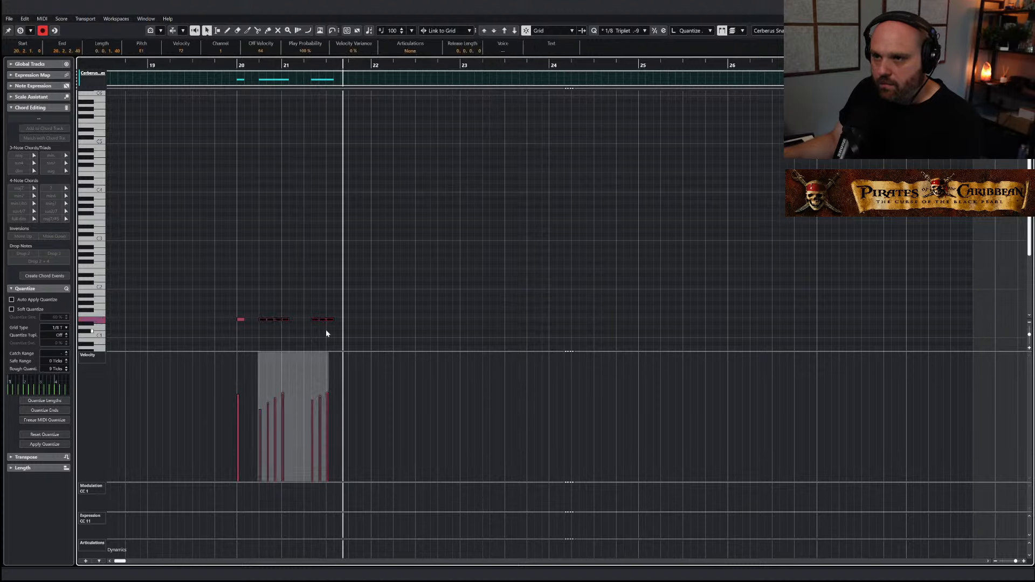
# Repeat the bar 21 snare pattern in bars 22 and 23, keeping only the downbeat hit in bar 23
pyautogui.moveTo(358, 332)
pyautogui.mouseDown()
pyautogui.moveTo(282, 320)
pyautogui.moveTo(376, 323)
pyautogui.mouseUp()
pyautogui.press('space')
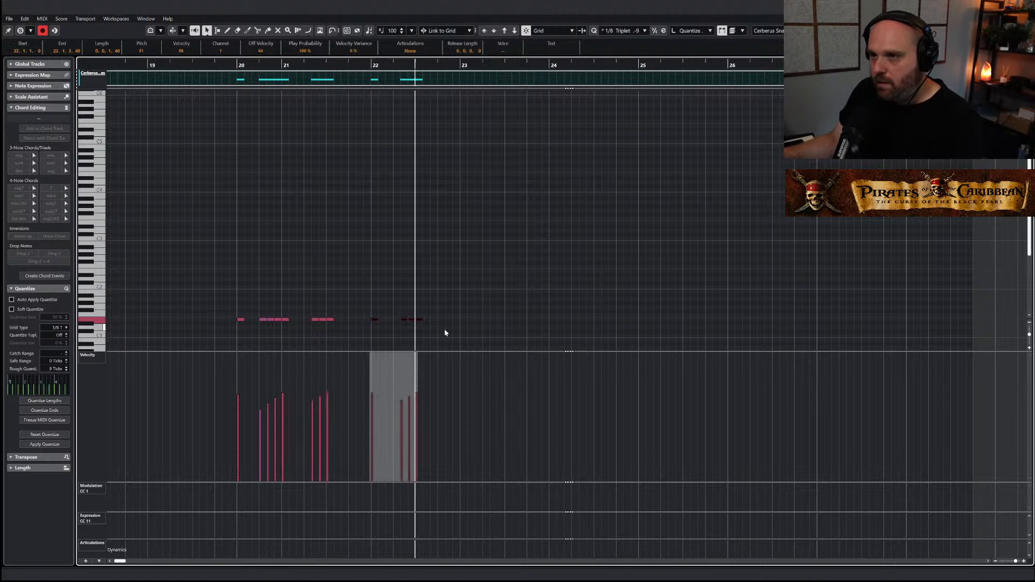
pyautogui.moveTo(458, 326)
pyautogui.mouseDown()
pyautogui.moveTo(375, 318)
pyautogui.moveTo(520, 331)
pyautogui.mouseUp()
pyautogui.press('Delete')
# Draw five snare hits from beat 2 of bar 23 to the downbeat of bar 24, with velocities rising slightly
pyautogui.rightClick(495, 323)
pyautogui.click(512, 319)
pyautogui.click(487, 320)
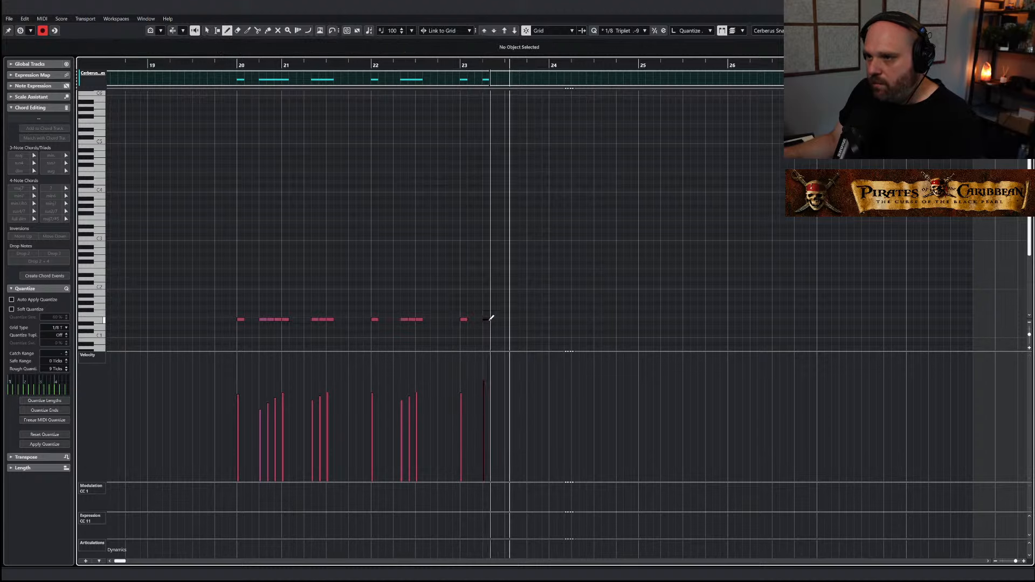
pyautogui.click(509, 319)
pyautogui.click(537, 319)
pyautogui.click(545, 320)
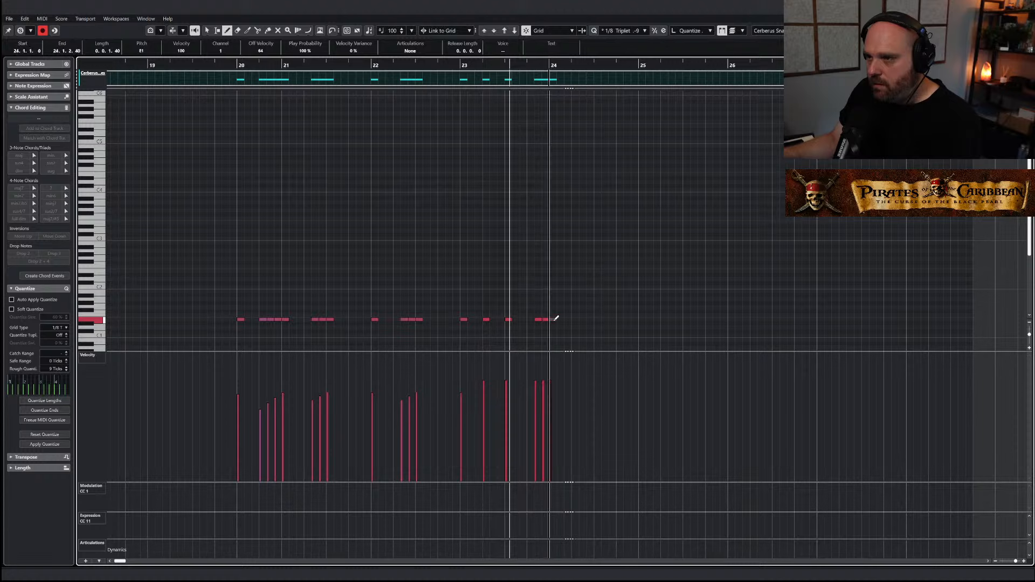
pyautogui.rightClick(555, 321)
pyautogui.click(538, 322)
pyautogui.moveTo(575, 335); pyautogui.dragTo(488, 318)
pyautogui.moveTo(489, 392); pyautogui.dragTo(551, 386)
# Replay bar 23 and draw four more snare hits after the downbeat of bar 24
pyautogui.click(456, 66)
pyautogui.rightClick(503, 255)
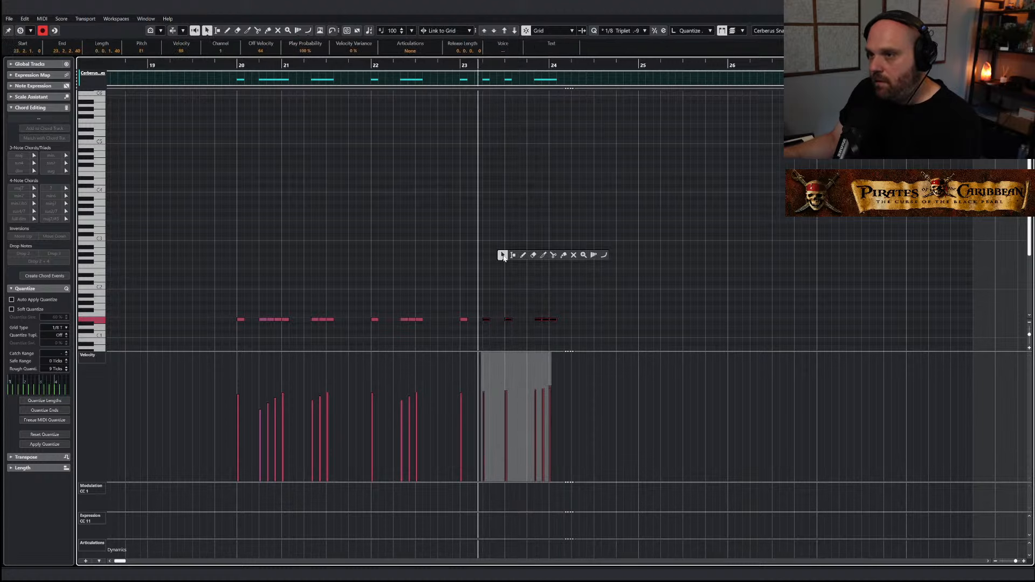
pyautogui.click(523, 255)
pyautogui.click(568, 320)
pyautogui.click(583, 320)
pyautogui.click(598, 319)
pyautogui.click(605, 320)
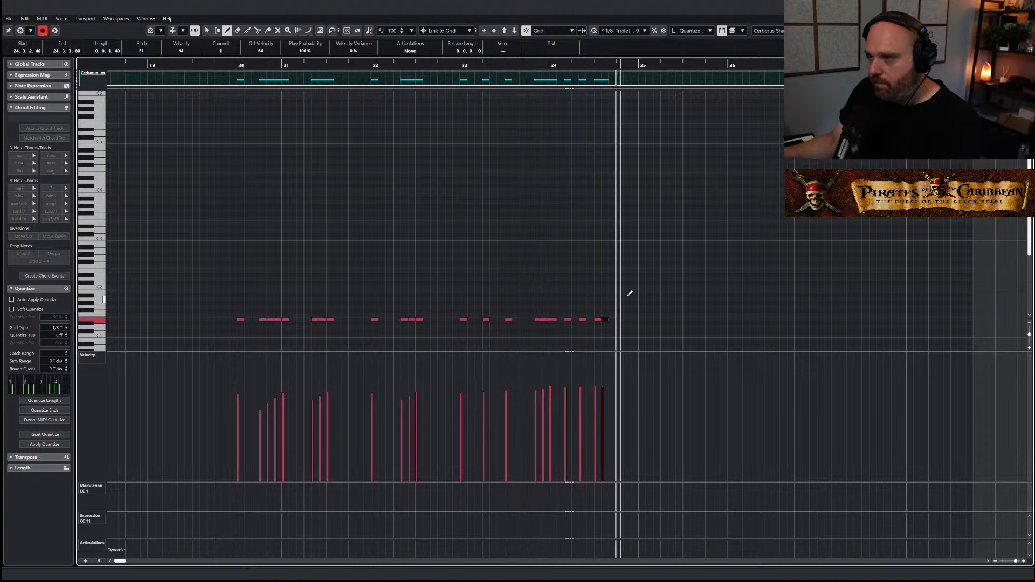
# Copy the bar 24 snare pattern into bars 25 and 26
pyautogui.press('1')
pyautogui.click(646, 334)
pyautogui.moveTo(646, 332); pyautogui.dragTo(730, 320)
pyautogui.click(809, 330)
pyautogui.moveTo(809, 330); pyautogui.dragTo(734, 317)
# Add a snare hit on each of the four beats of bar 27 and ramp their velocities upward
pyautogui.keyDown('alt'); pyautogui.click(820, 320); pyautogui.keyUp('alt')
pyautogui.keyDown('alt'); pyautogui.click(842, 320); pyautogui.keyUp('alt')
pyautogui.keyDown('alt'); pyautogui.click(864, 319); pyautogui.keyUp('alt')
pyautogui.keyDown('alt'); pyautogui.click(887, 319); pyautogui.keyUp('alt')
pyautogui.moveTo(815, 392); pyautogui.dragTo(892, 371)
# Play back the complete Cerberus Snares part to check it against the arrangement
pyautogui.click(612, 208)
pyautogui.press('space')
pyautogui.press('g')
pyautogui.press('g')
pyautogui.press('g')
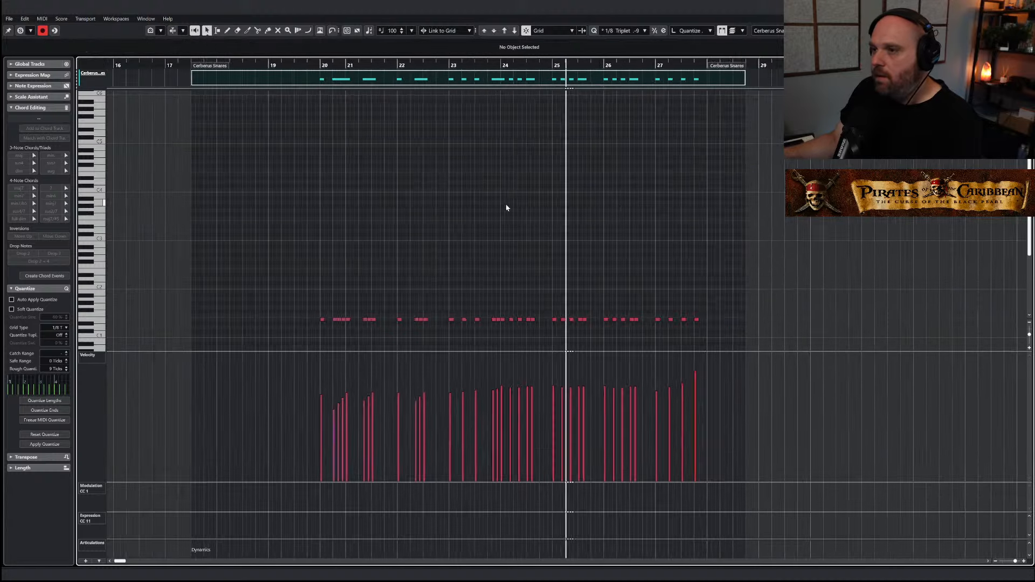
pyautogui.press('g')
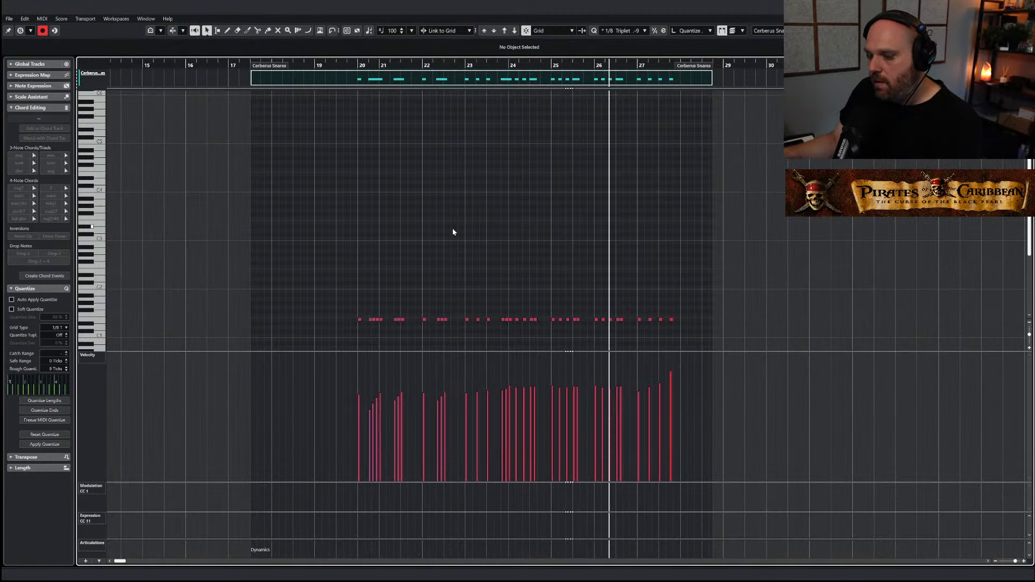
# Solo the Epic Perc group and play it from bar 20, comparing it with Cerberus Snares muted and unmuted
pyautogui.press('Return')
pyautogui.scroll(2, 102, 184)
pyautogui.click(115, 141)
pyautogui.press('space')
pyautogui.press('space')
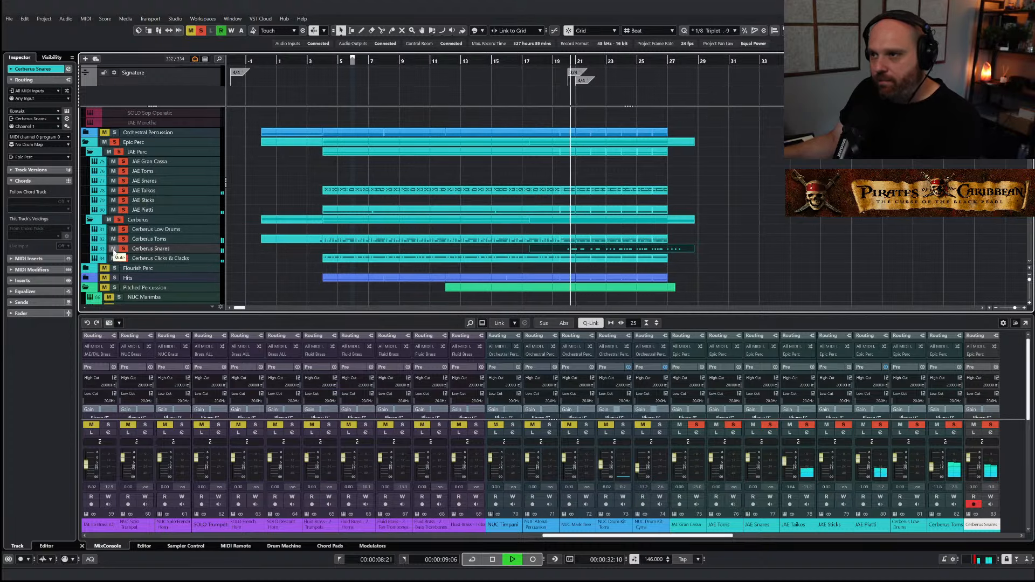
pyautogui.click(114, 250)
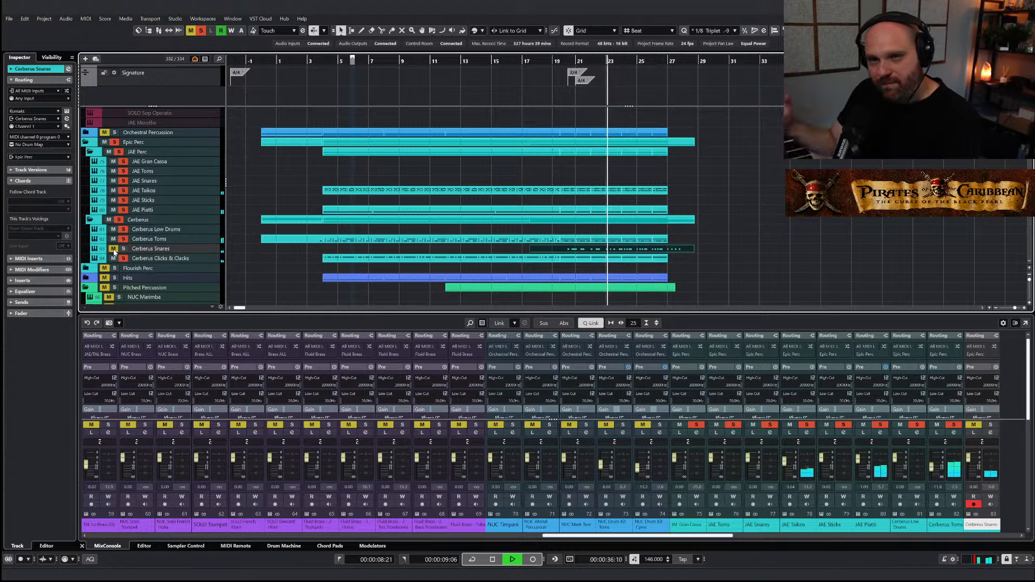
pyautogui.click(113, 249)
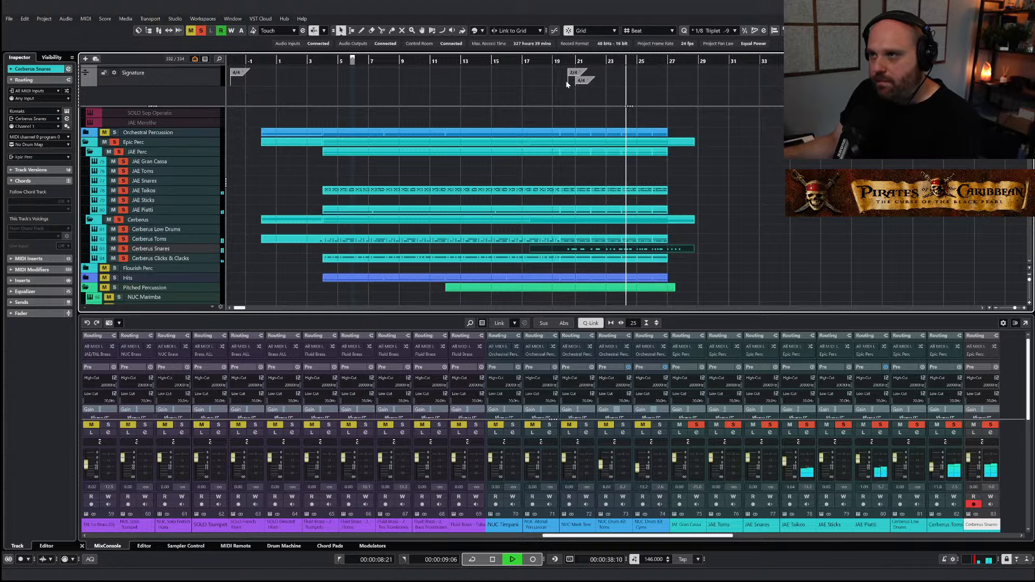
pyautogui.scroll(-2, 976, 386)
pyautogui.press('space')
# Insert Neutron 3 Elements on the Cerberus Snares channel
pyautogui.click(982, 396)
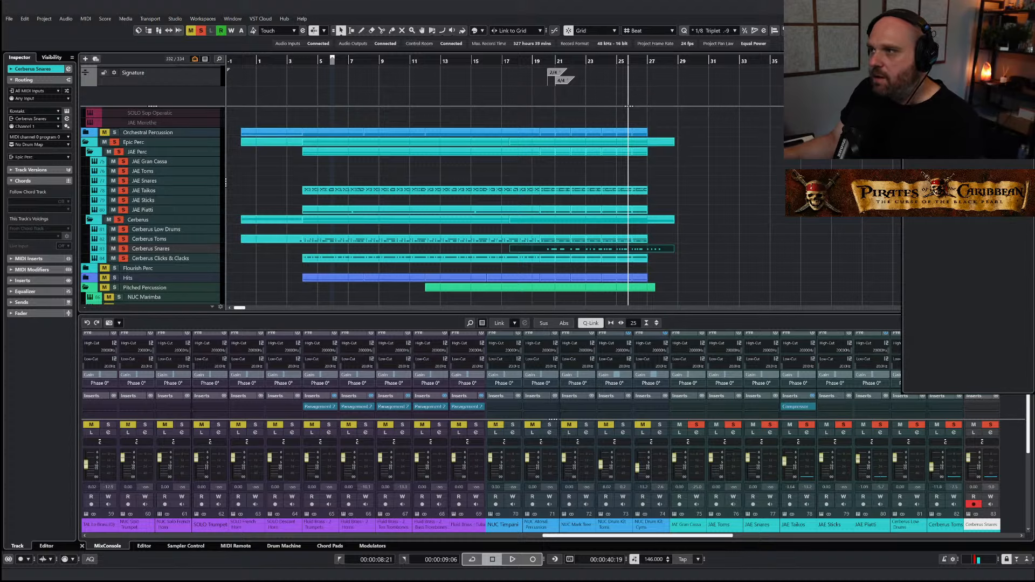
pyautogui.press('Return')
pyautogui.click(435, 351)
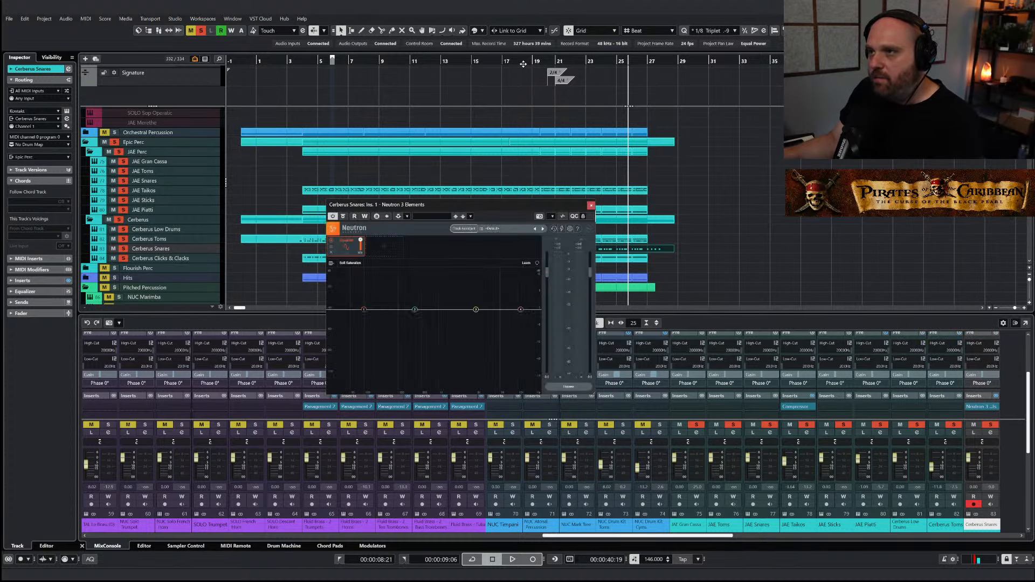
# Boost the highs with Neutron's Analog High Shelf band and cut the lower mids while the snares play
pyautogui.press('space')
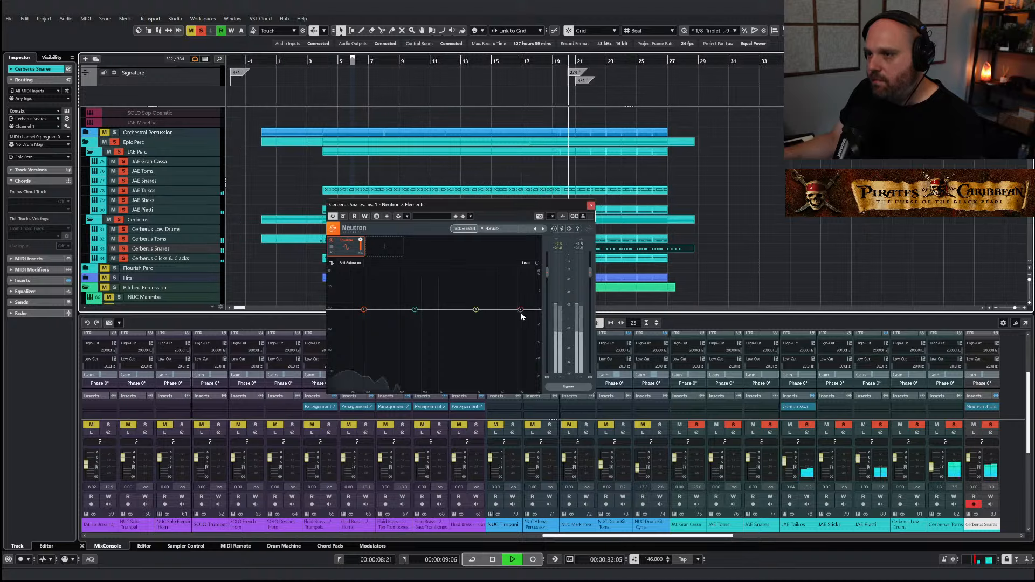
pyautogui.moveTo(521, 311); pyautogui.dragTo(488, 306)
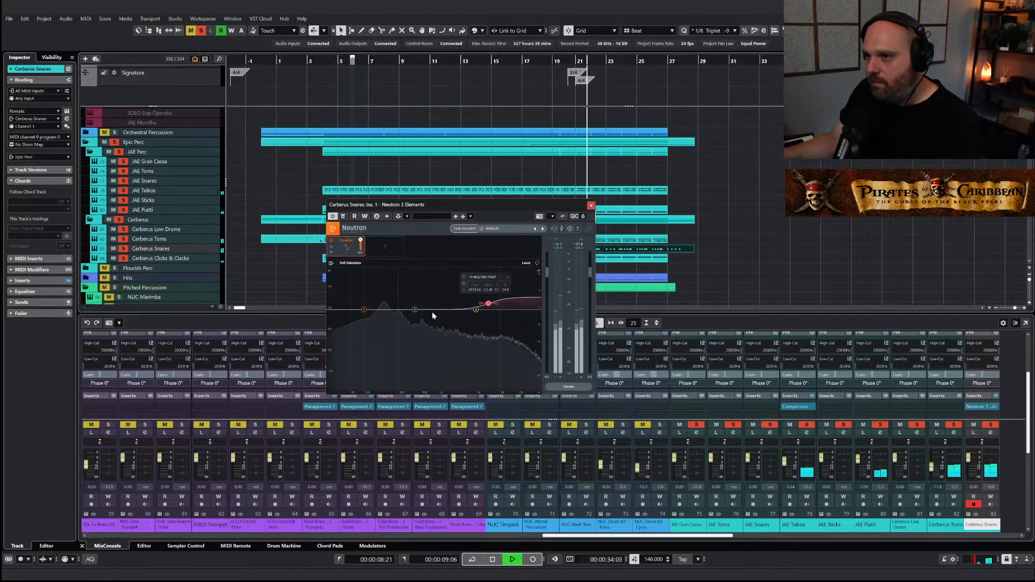
pyautogui.moveTo(415, 310); pyautogui.dragTo(407, 324)
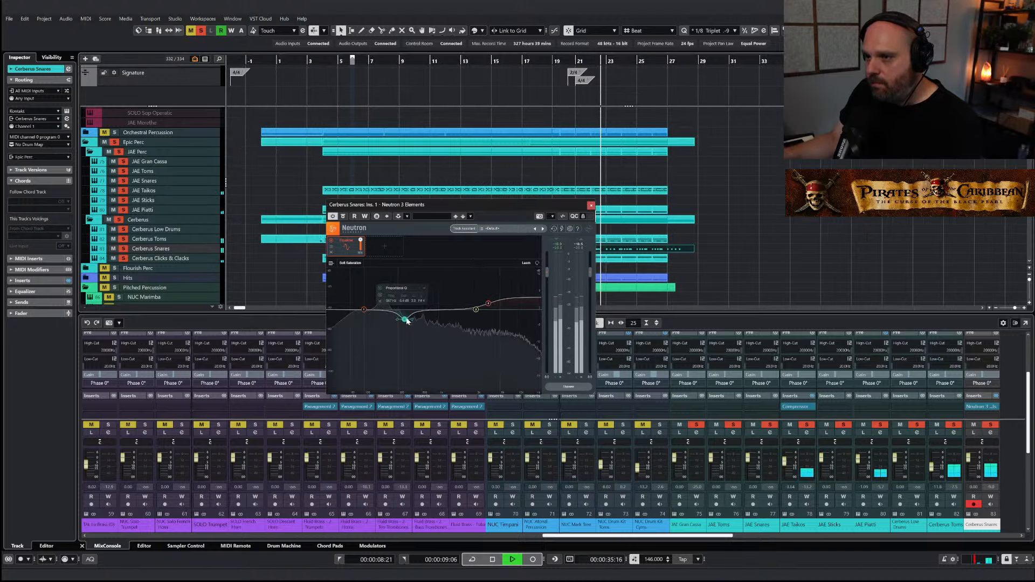
pyautogui.click(591, 205)
# Listen to the snares in the full mix without solos through bar 26
pyautogui.press('g')
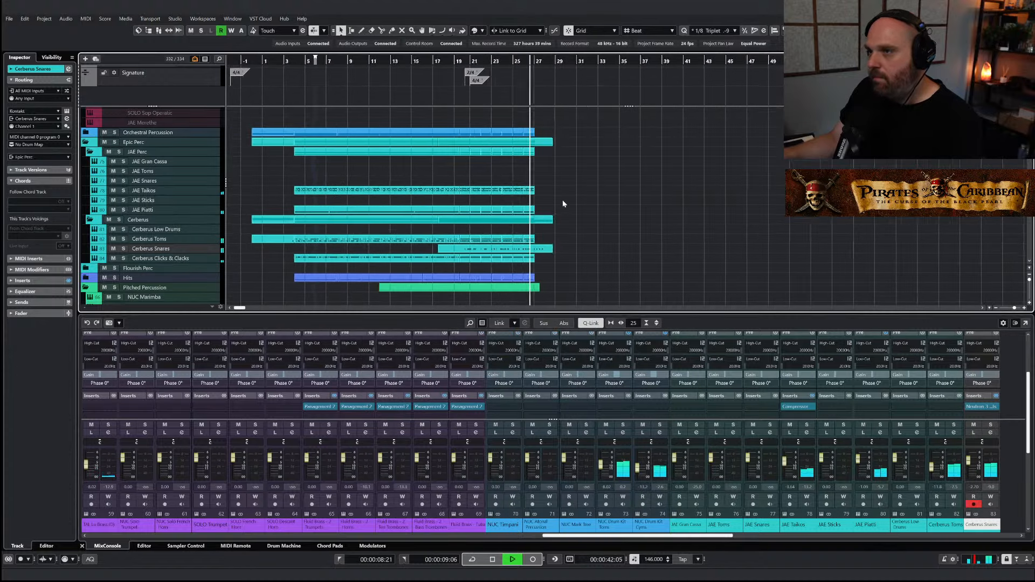
pyautogui.press('g')
pyautogui.scroll(10, 559, 198)
pyautogui.scroll(-6, 525, 192)
pyautogui.press('space')
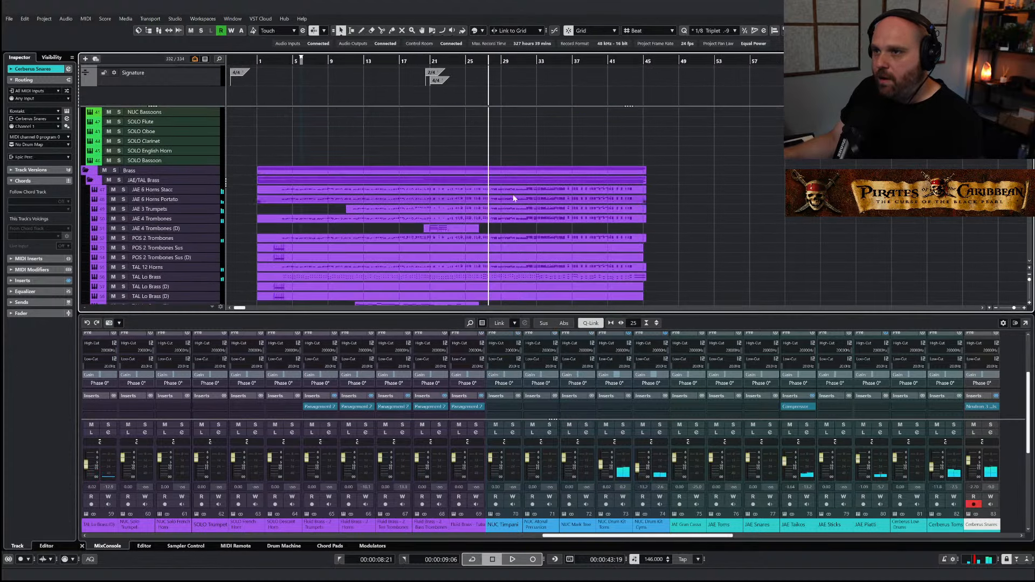
# Raise the velocities of the lower JAE 3 Trumpets chord notes in bars 24–27 and play the passage back
pyautogui.click(458, 59)
pyautogui.press('space')
pyautogui.doubleClick(485, 209)
pyautogui.moveTo(384, 195); pyautogui.dragTo(599, 282)
pyautogui.moveTo(491, 441); pyautogui.dragTo(493, 435)
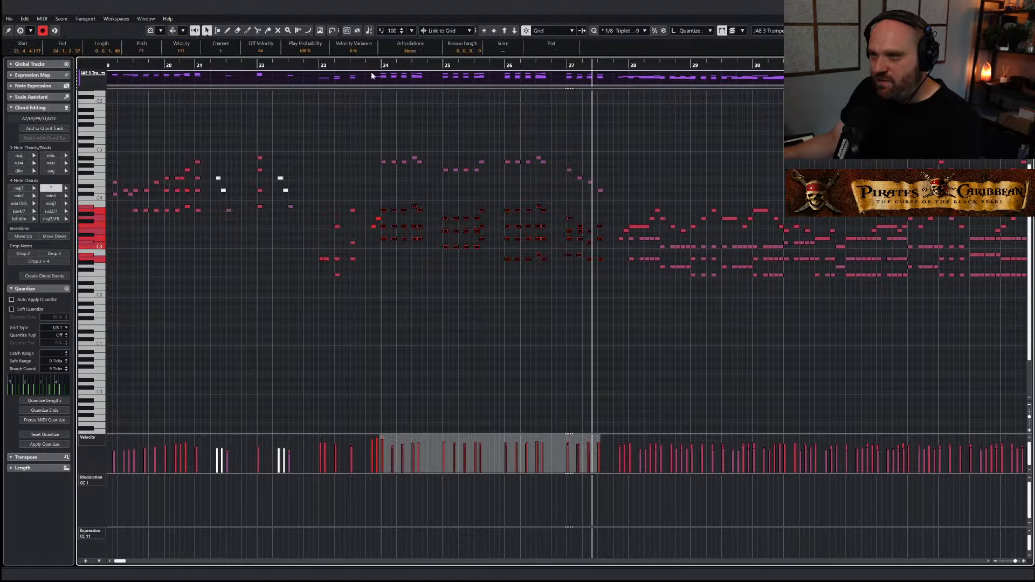
pyautogui.moveTo(371, 76); pyautogui.dragTo(355, 66)
pyautogui.press('space')
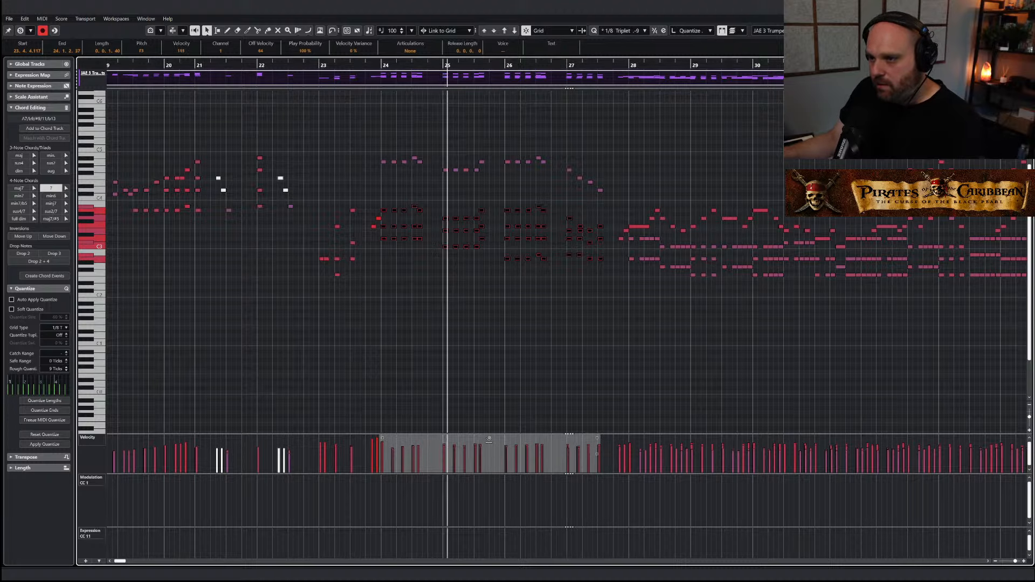
pyautogui.click(451, 377)
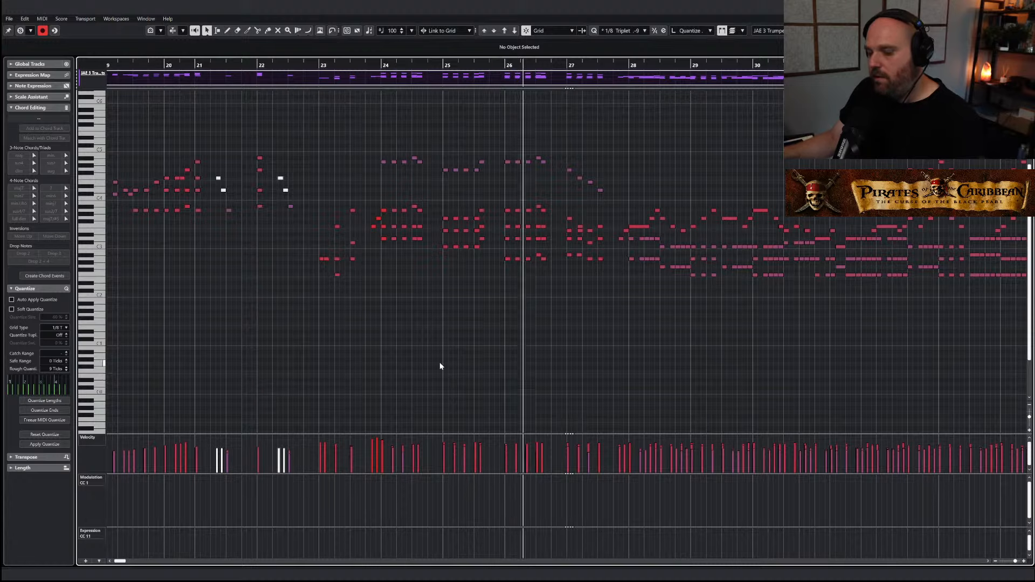
pyautogui.press('Escape')
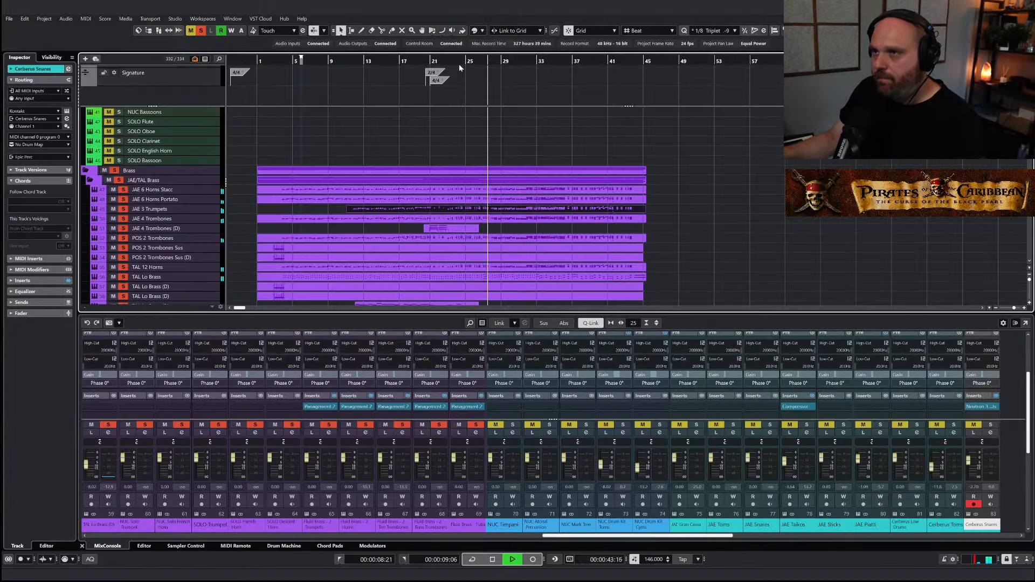
# Clear all solos and play the full arrangement from bar 1
pyautogui.press('space')
pyautogui.click(203, 31)
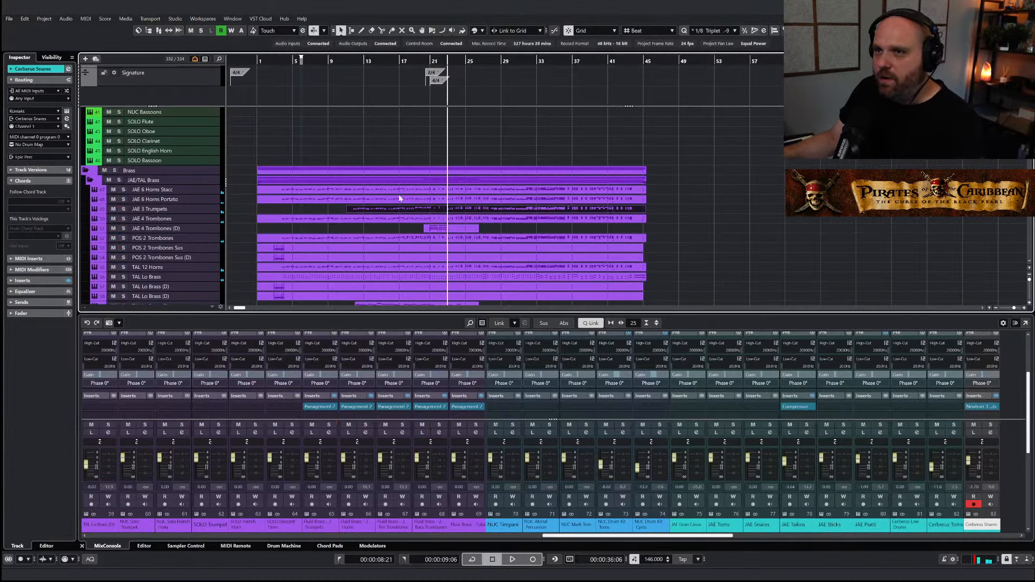
pyautogui.press('g')
pyautogui.press('g')
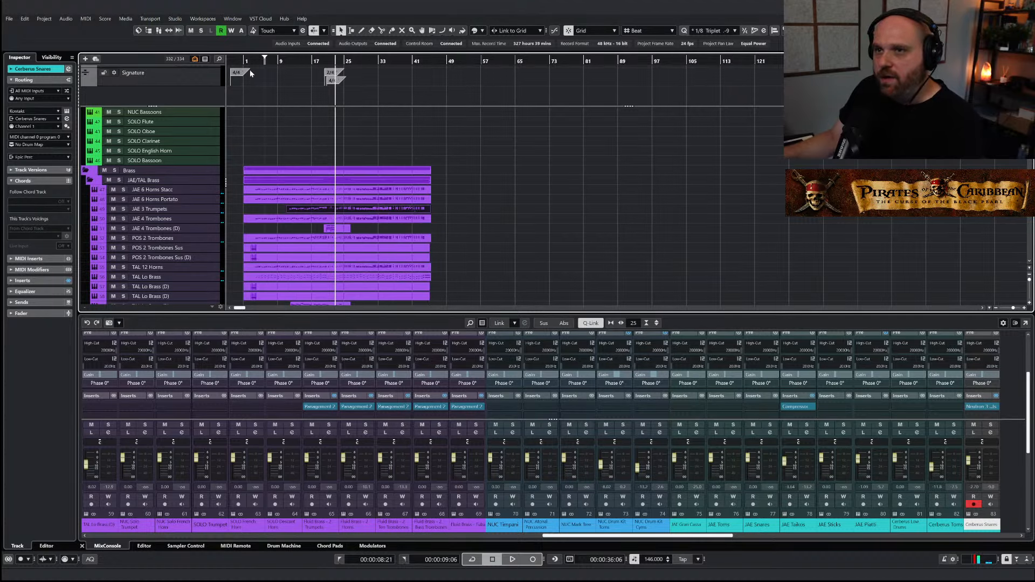
pyautogui.click(252, 61)
pyautogui.press('h')
pyautogui.press('h')
pyautogui.press('h')
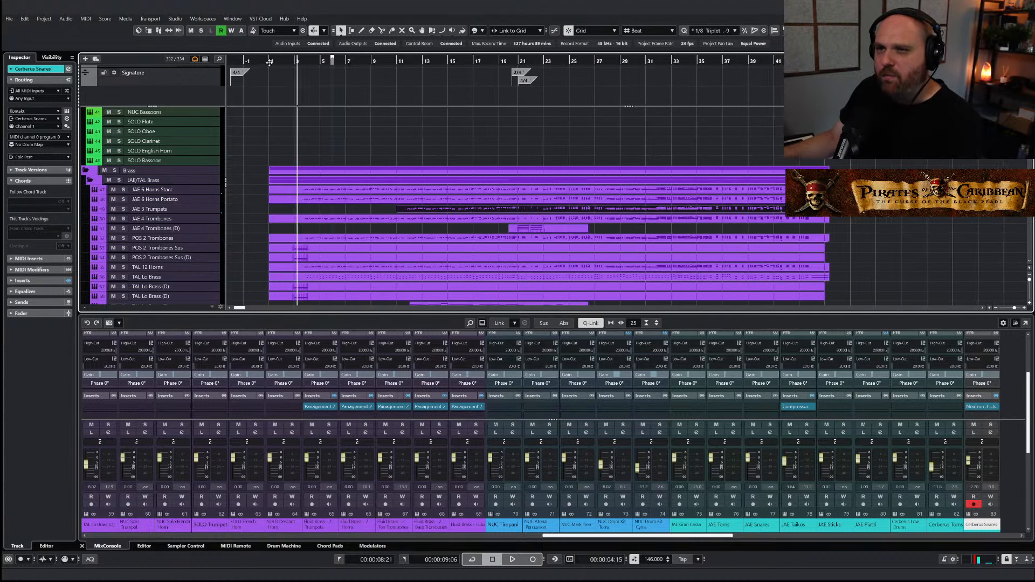
pyautogui.moveTo(269, 61); pyautogui.dragTo(274, 84)
pyautogui.scroll(-3, 320, 248)
pyautogui.scroll(2, 302, 250)
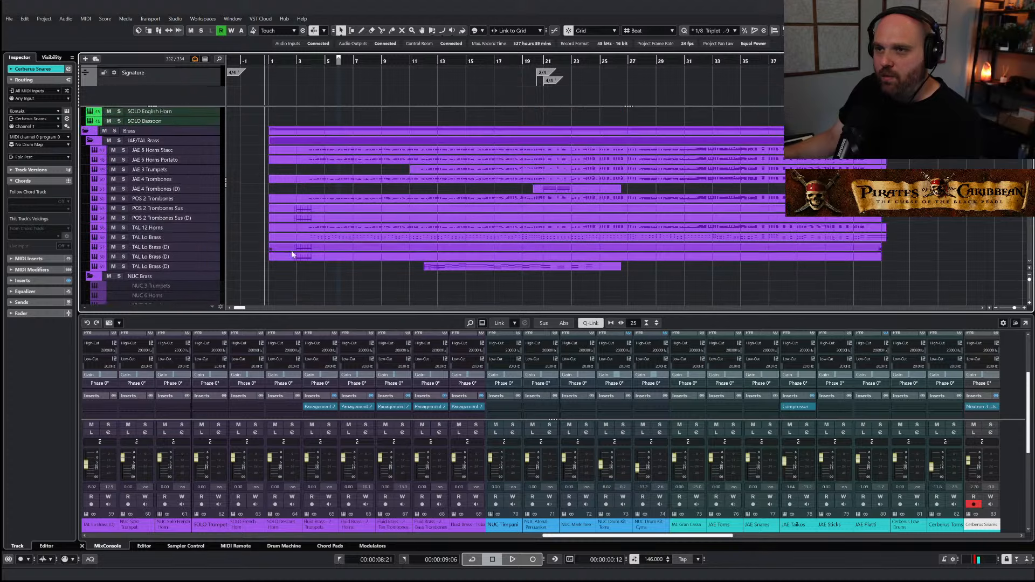
pyautogui.press('space')
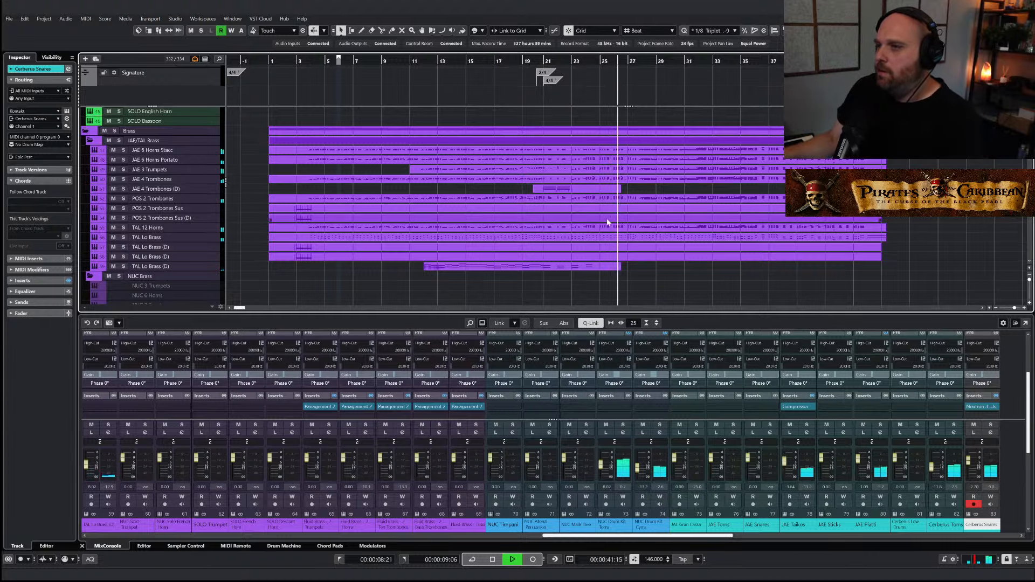
# Extend the NUC Tubular Bells part with long notes A2 in bar 23, D3 in bar 24, and C3 and D3 in bar 25
pyautogui.scroll(-10, 577, 220)
pyautogui.rightClick(650, 243)
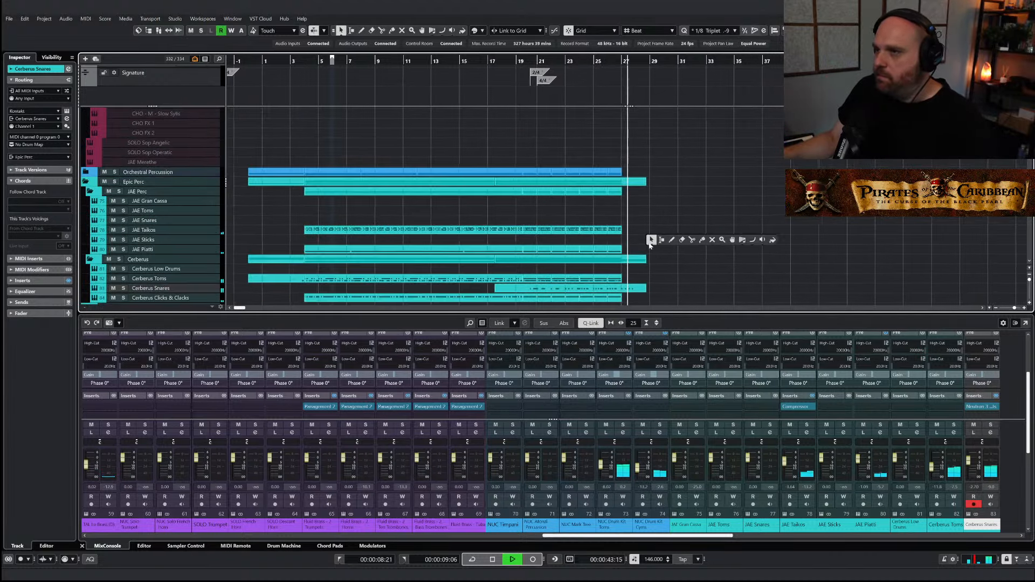
pyautogui.press('space')
pyautogui.click(540, 59)
pyautogui.scroll(-8, 598, 229)
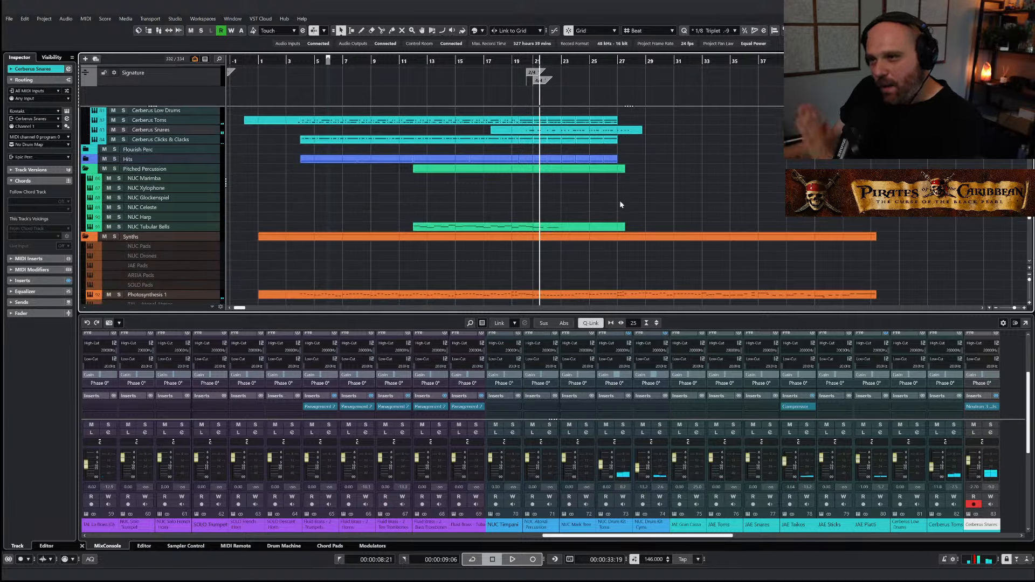
pyautogui.press('space')
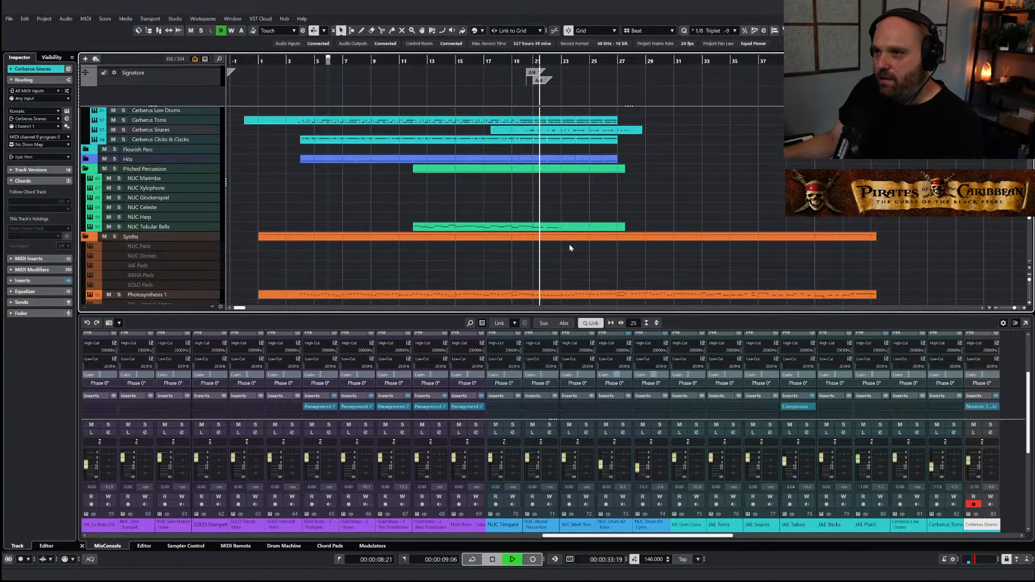
pyautogui.click(569, 244)
pyautogui.doubleClick(547, 227)
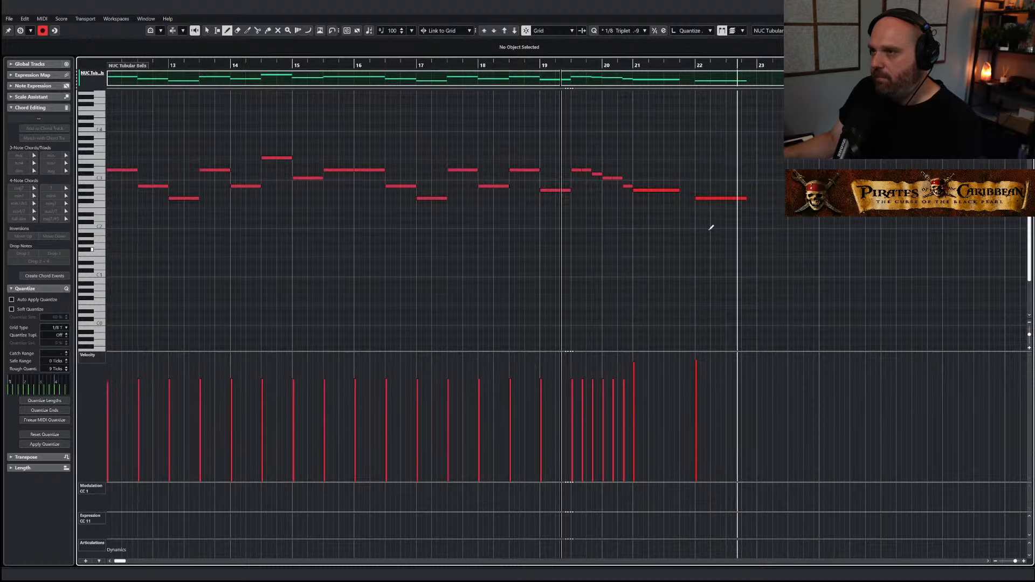
pyautogui.scroll(1, 610, 196)
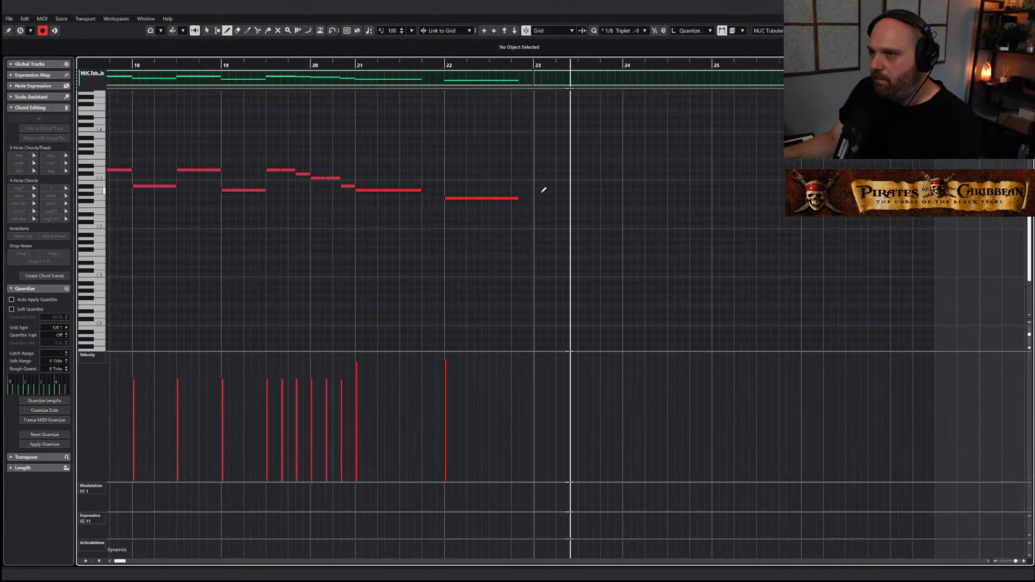
pyautogui.moveTo(539, 189)
pyautogui.mouseDown()
pyautogui.moveTo(666, 187)
pyautogui.moveTo(625, 187)
pyautogui.moveTo(696, 166)
pyautogui.moveTo(707, 167)
pyautogui.moveTo(696, 190)
pyautogui.moveTo(758, 177)
pyautogui.mouseUp()
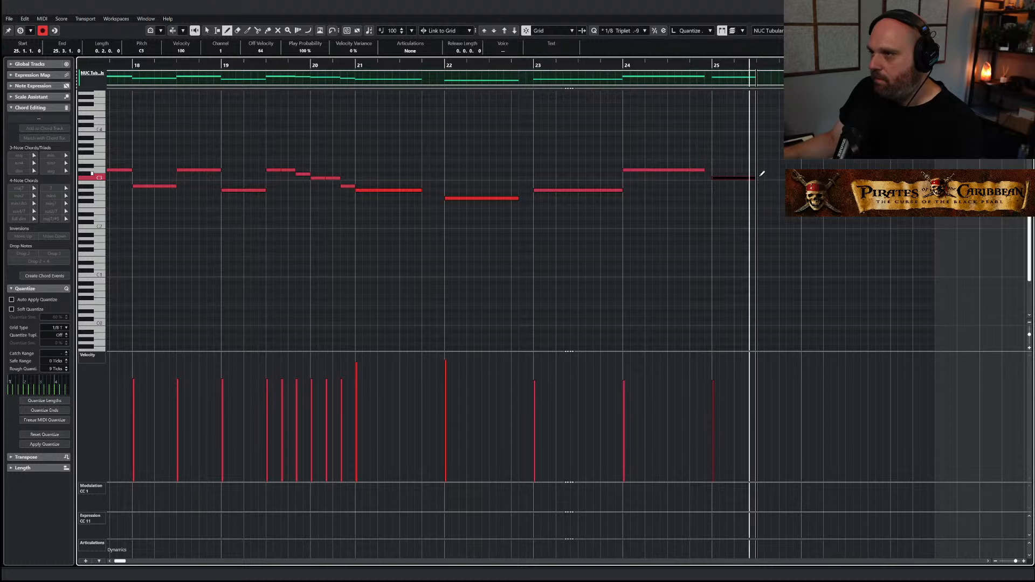
pyautogui.click(764, 170)
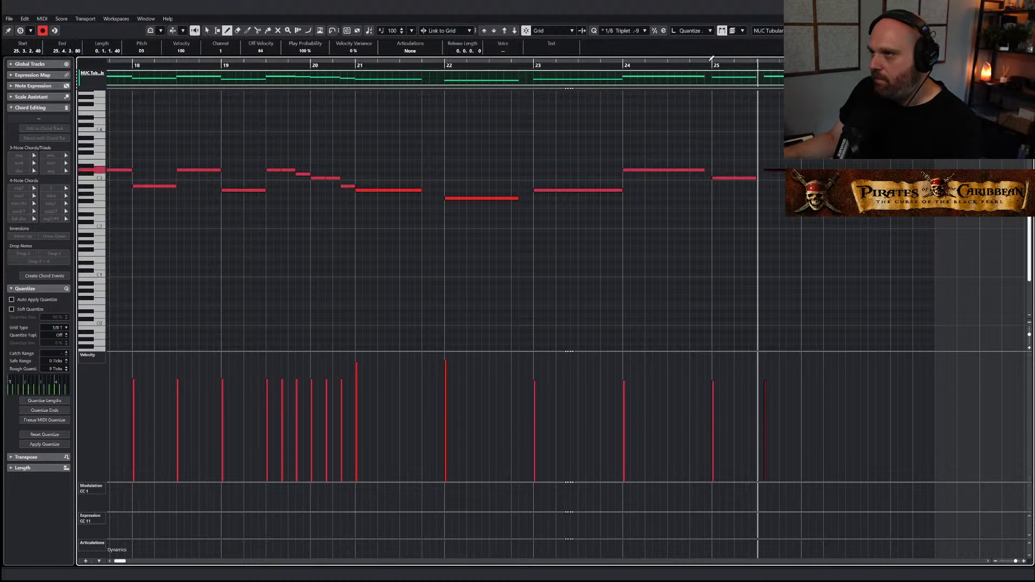
# Draw a tubular bells D3 at the start of bar 26 and A2 notes on the first three beats of bar 27
pyautogui.click(702, 63)
pyautogui.press('g')
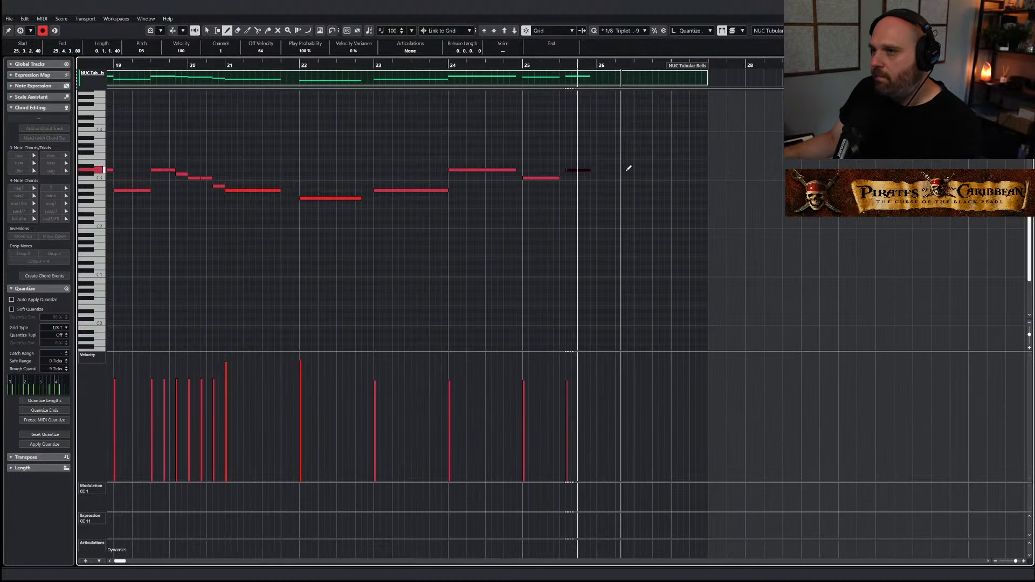
pyautogui.moveTo(598, 169); pyautogui.dragTo(634, 170)
pyautogui.moveTo(672, 190); pyautogui.dragTo(690, 190)
pyautogui.moveTo(692, 190); pyautogui.dragTo(726, 190)
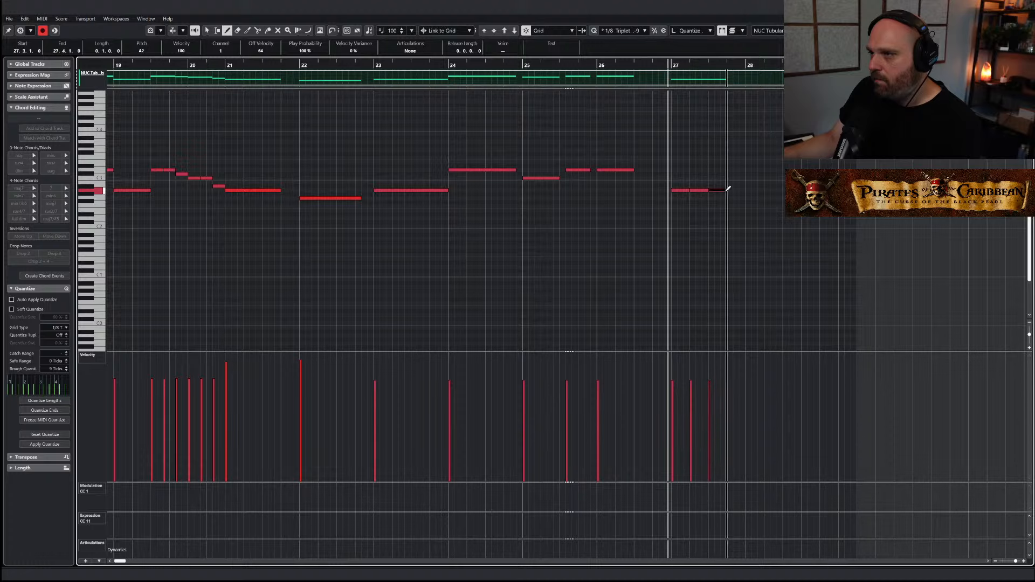
# Reshape bar 27 of the tubular bells into a descending four-beat line of G2, F2, E2 and D2
pyautogui.press('1')
pyautogui.click(681, 190)
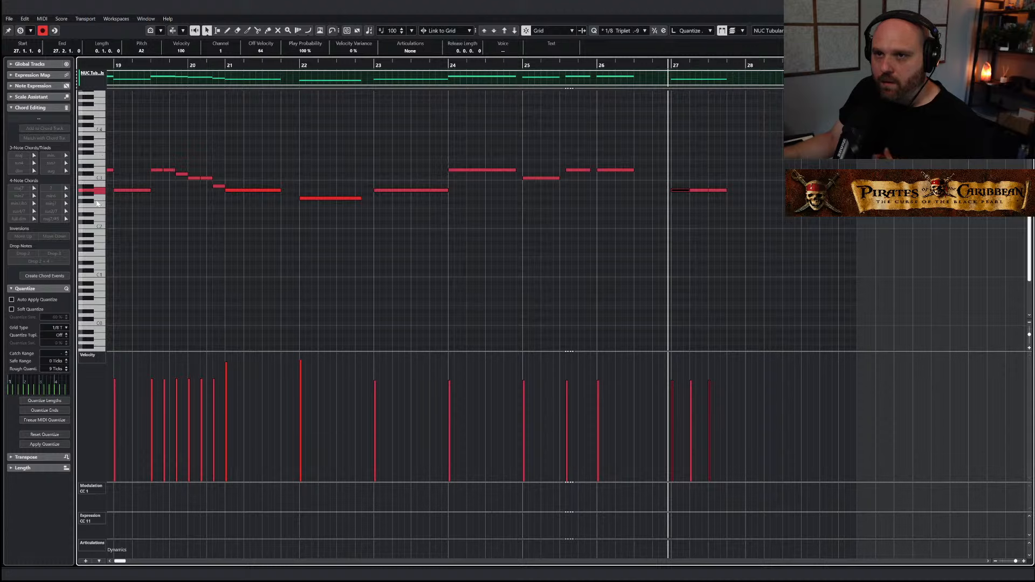
pyautogui.press('Down')
pyautogui.press('Down')
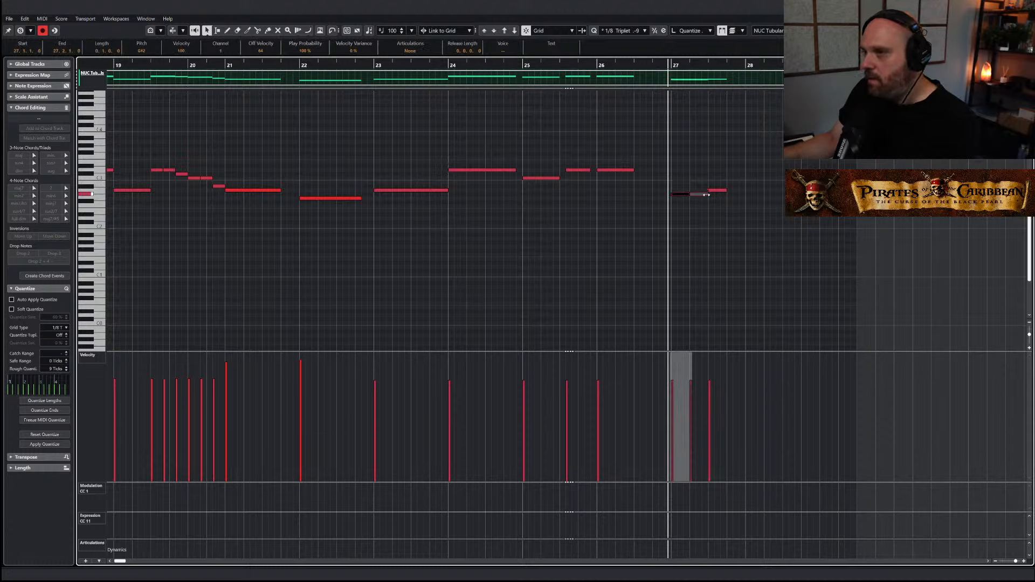
pyautogui.press('Down')
pyautogui.press('Down')
pyautogui.moveTo(698, 194); pyautogui.dragTo(737, 220)
pyautogui.press('Down')
pyautogui.press('Down')
pyautogui.press('Down')
pyautogui.press('Down')
pyautogui.press('Down')
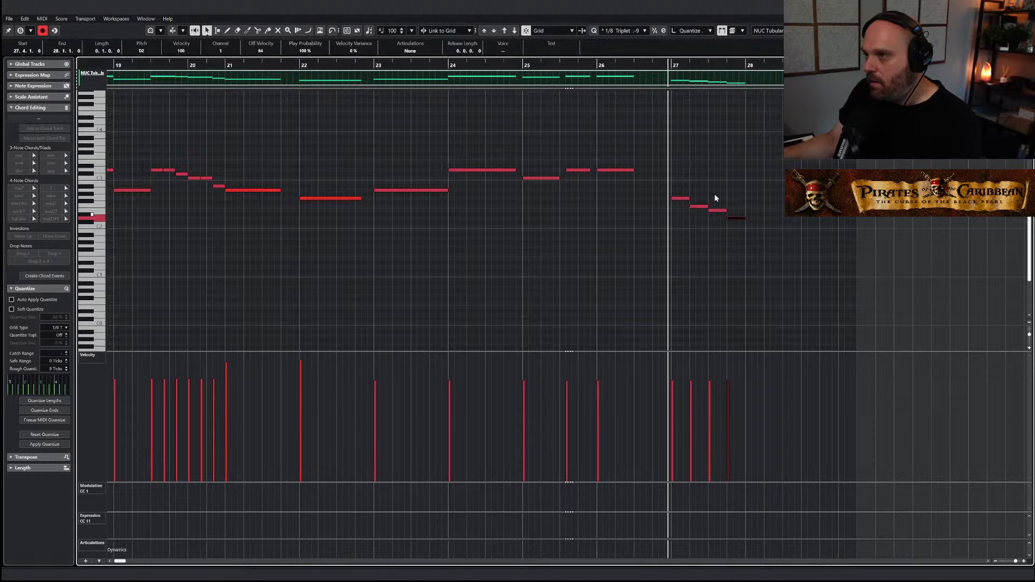
# Play through the end of the tubular bells line and delete the last three notes of bar 27
pyautogui.press('g')
pyautogui.press('g')
pyautogui.press('space')
pyautogui.press('h')
pyautogui.press('h')
pyautogui.press('h')
pyautogui.press('h')
pyautogui.press('h')
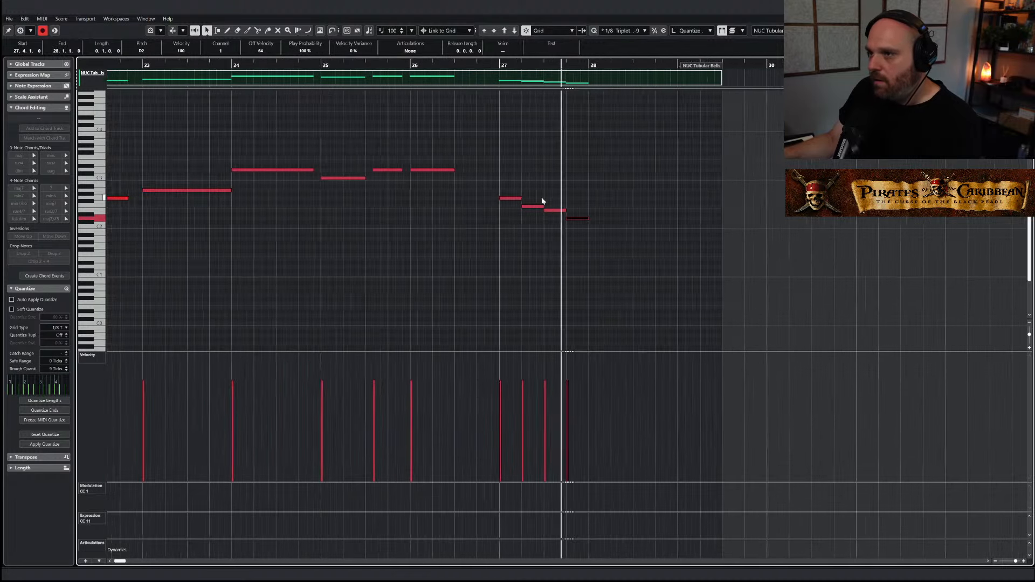
pyautogui.click(499, 227)
pyautogui.click(489, 199)
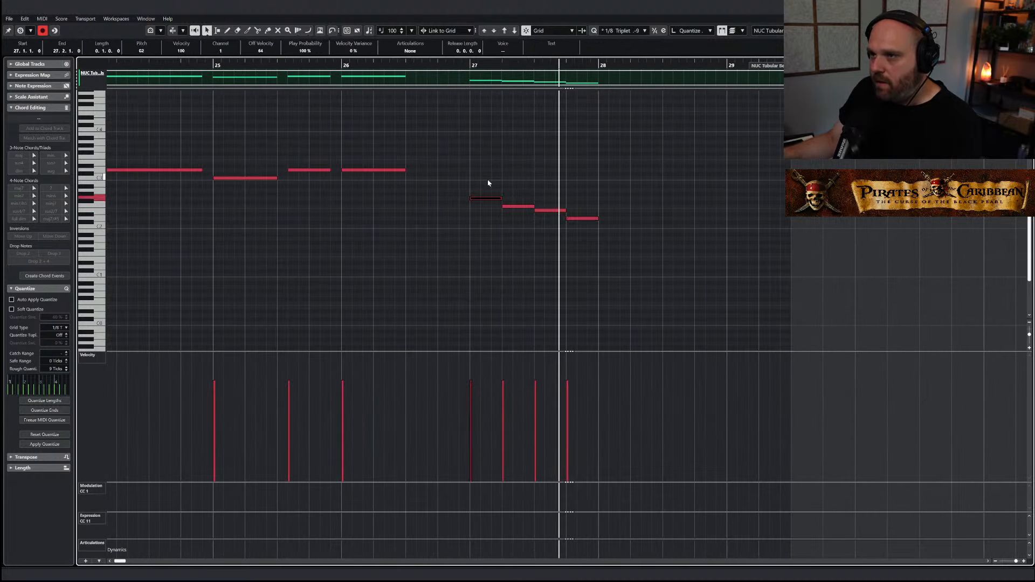
pyautogui.moveTo(502, 200); pyautogui.dragTo(607, 232)
pyautogui.press('Delete')
# Shorten the bar 27 G2 to a quarter-note triplet, duplicate it down to F2, E2 and D2, and play it back
pyautogui.moveTo(540, 225); pyautogui.dragTo(446, 176)
pyautogui.hotkey('alt', 'd')
pyautogui.press('Down')
pyautogui.press('Down')
pyautogui.moveTo(539, 214); pyautogui.dragTo(504, 201)
pyautogui.press('Down')
pyautogui.moveTo(573, 231); pyautogui.dragTo(528, 208)
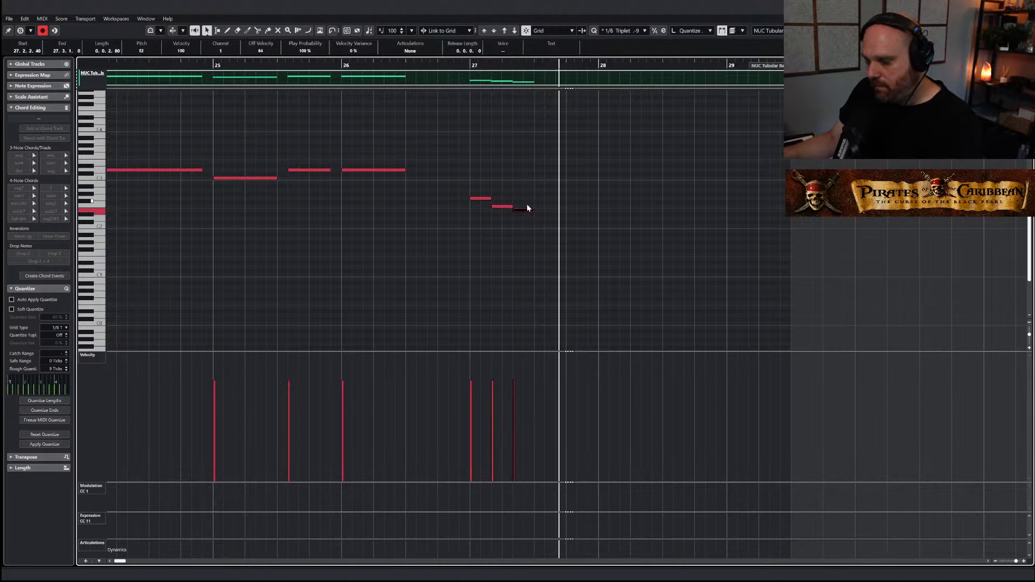
pyautogui.click(454, 65)
pyautogui.press('space')
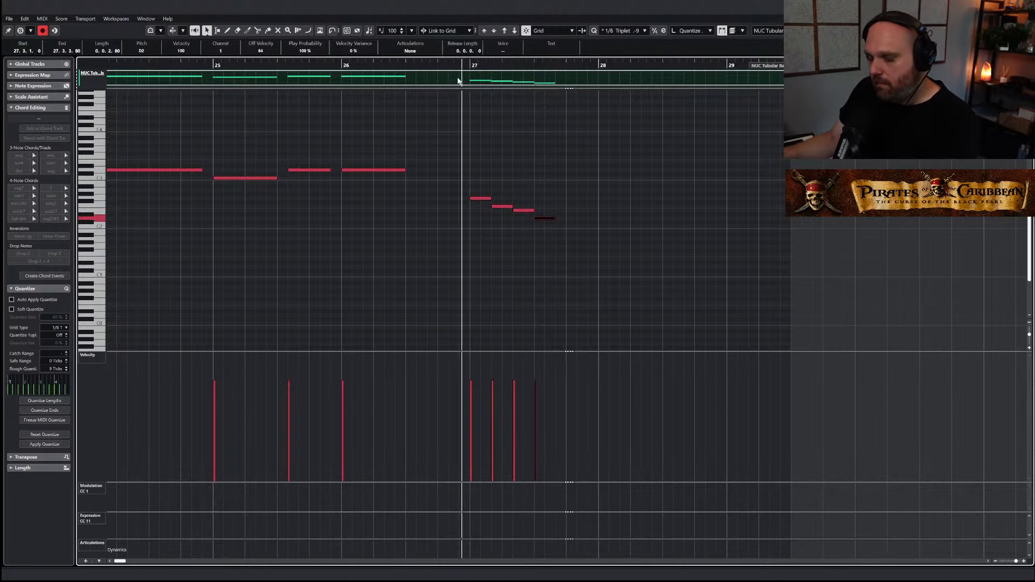
# Play back the end of the tubular bells line from bar 25 and return to the full arrangement
pyautogui.press('g')
pyautogui.press('space')
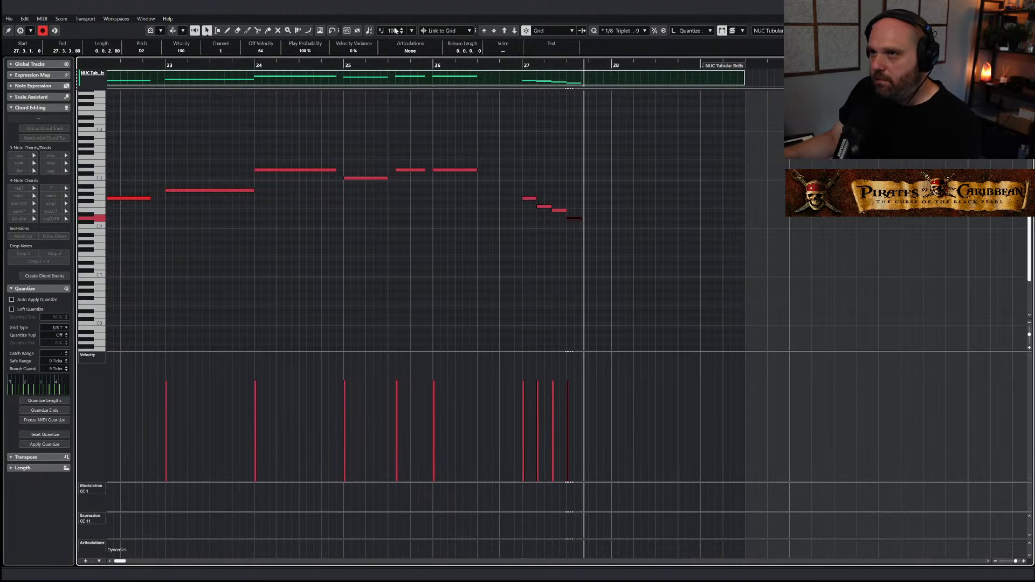
pyautogui.click(350, 64)
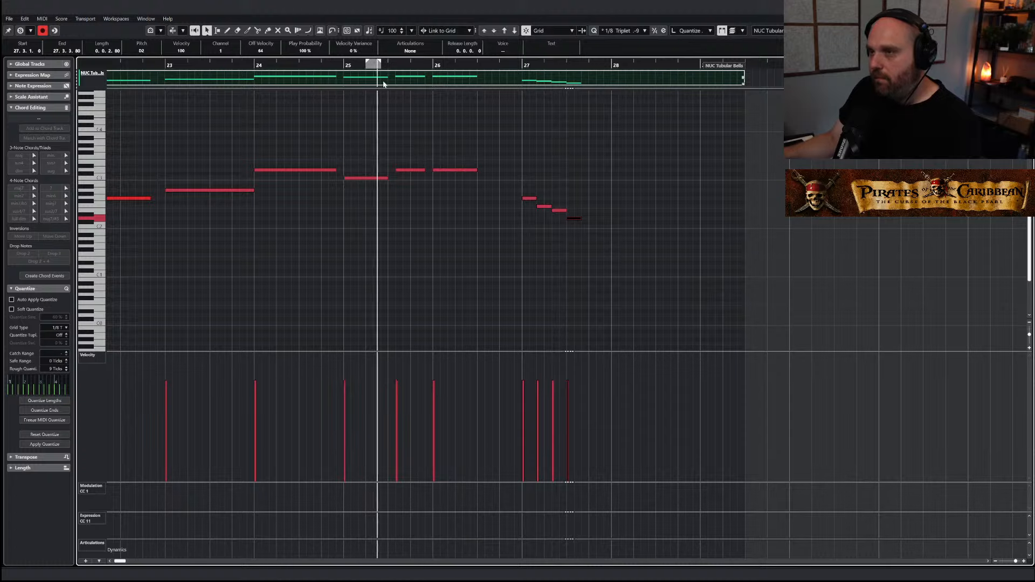
pyautogui.press('g')
pyautogui.press('Escape')
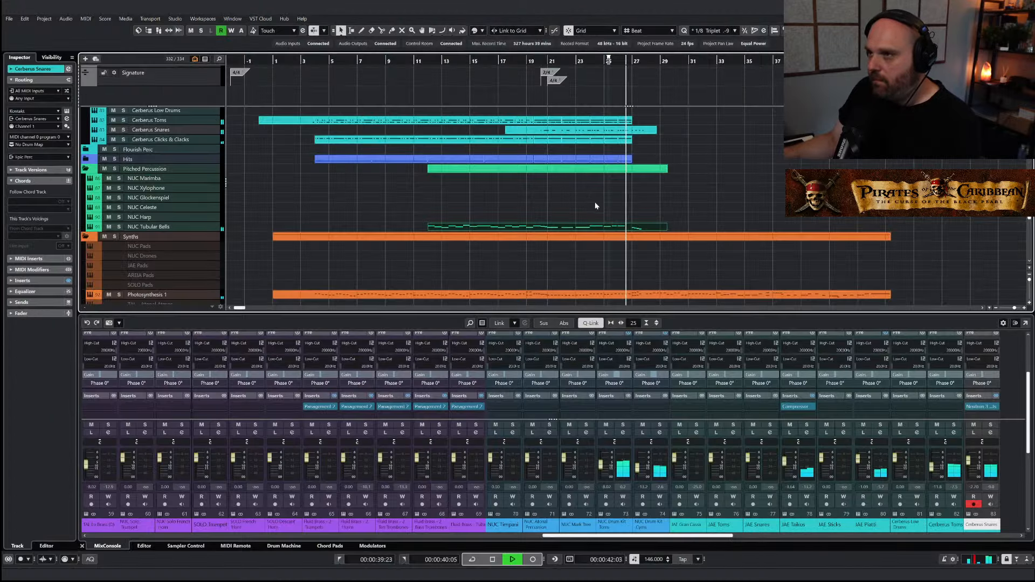
pyautogui.scroll(-5, 594, 201)
pyautogui.press('space')
pyautogui.scroll(-10, 486, 226)
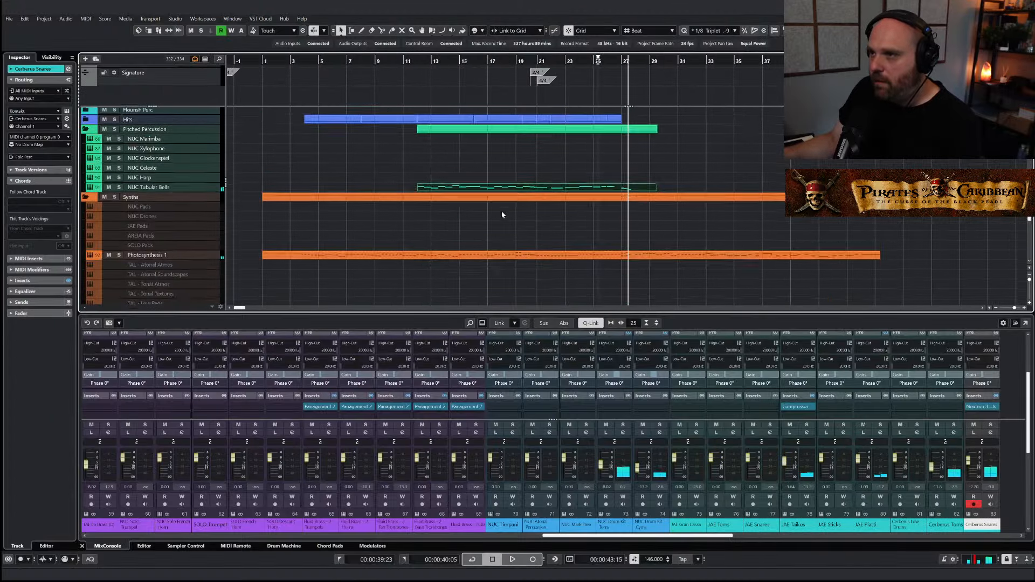
# During playback, lengthen the later TG2 Dist part to bar 27 and check its notes in the key editor
pyautogui.scroll(3, 547, 221)
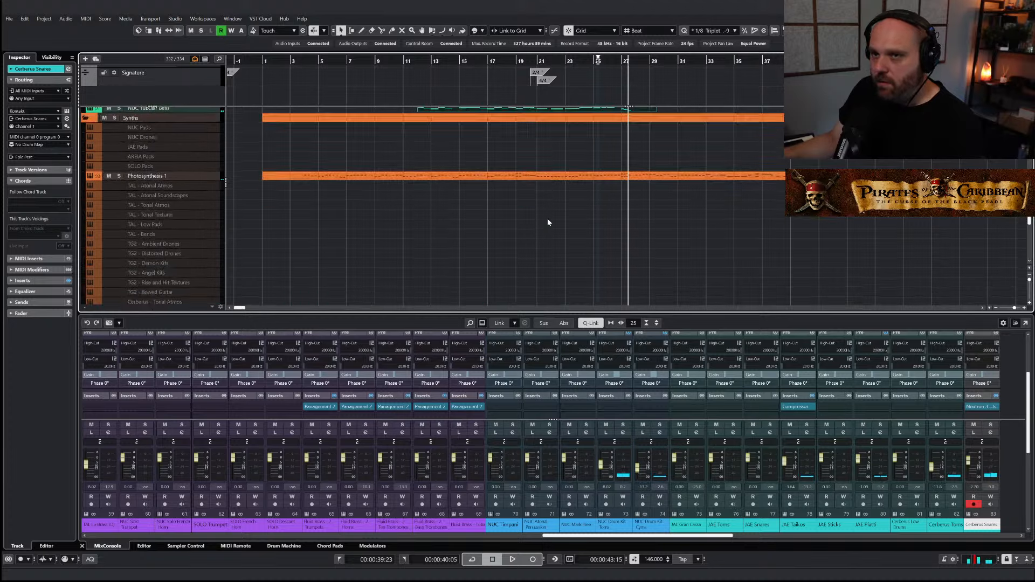
pyautogui.scroll(-6, 548, 219)
pyautogui.doubleClick(506, 61)
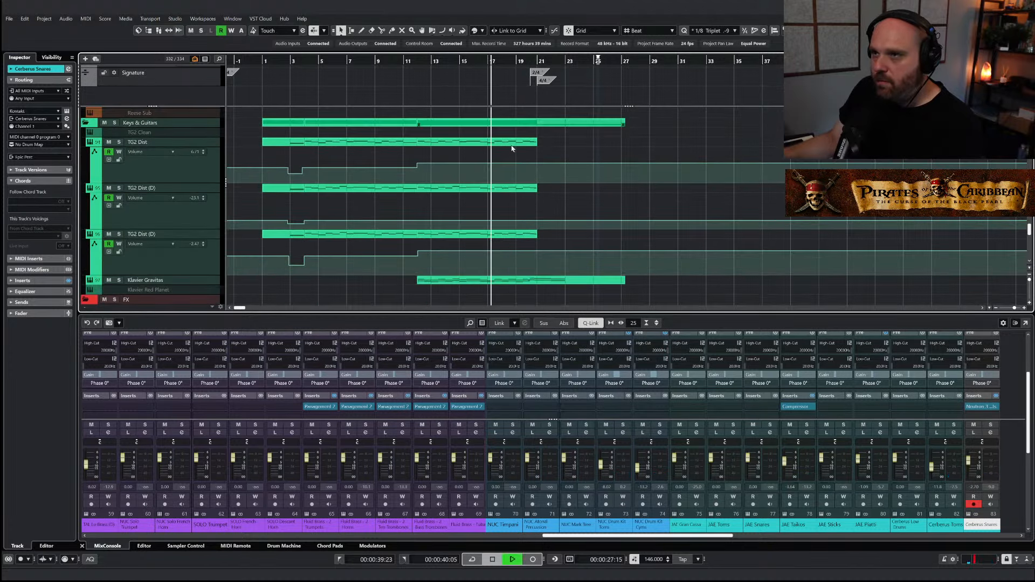
pyautogui.click(544, 143)
pyautogui.moveTo(544, 143); pyautogui.dragTo(630, 146)
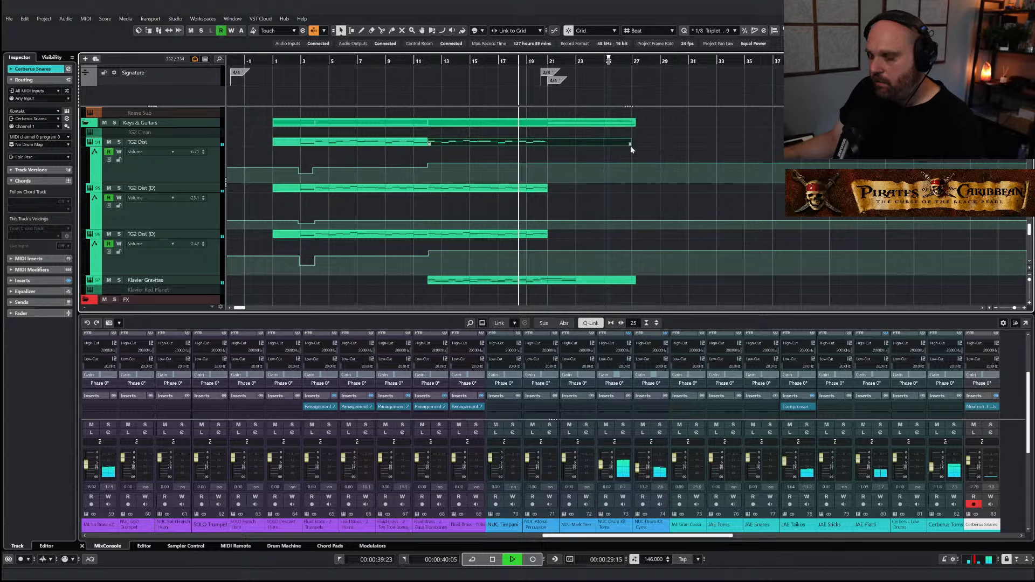
pyautogui.doubleClick(626, 144)
pyautogui.press('g')
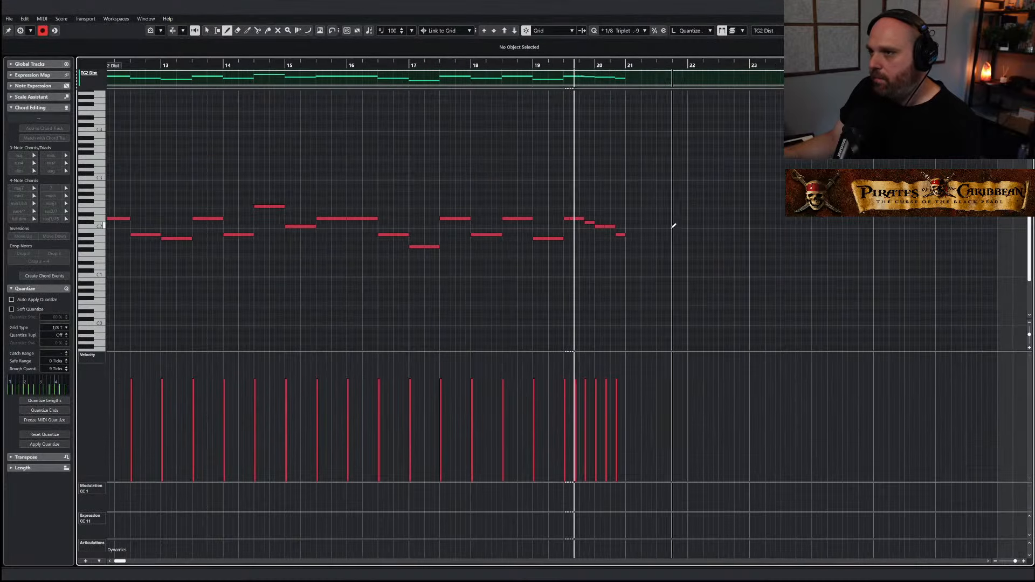
pyautogui.press('Escape')
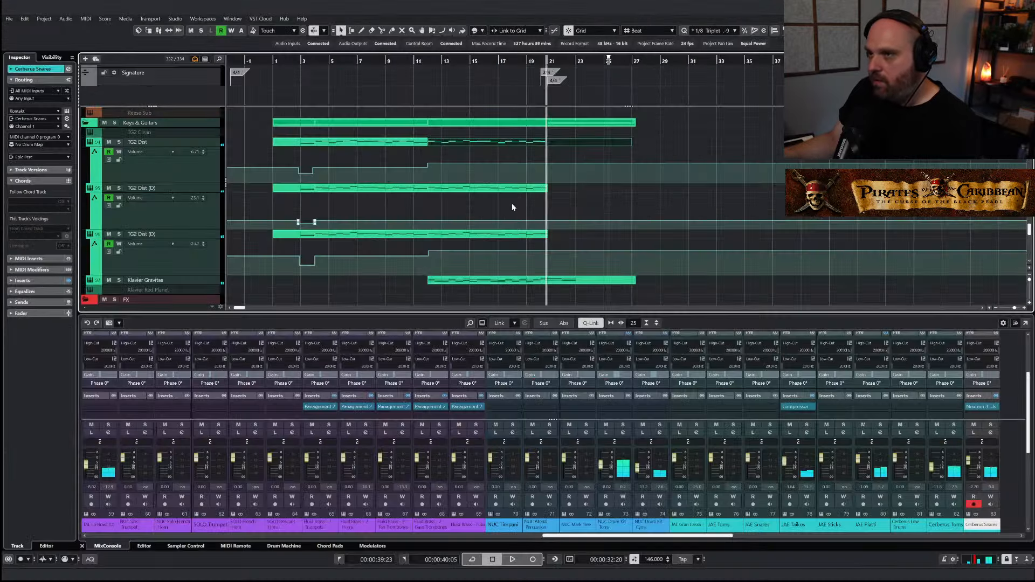
# Copy the NUC Tubular Bells notes from bar 21 onward and paste them into the TG2 Dist part at bar 21
pyautogui.doubleClick(584, 189)
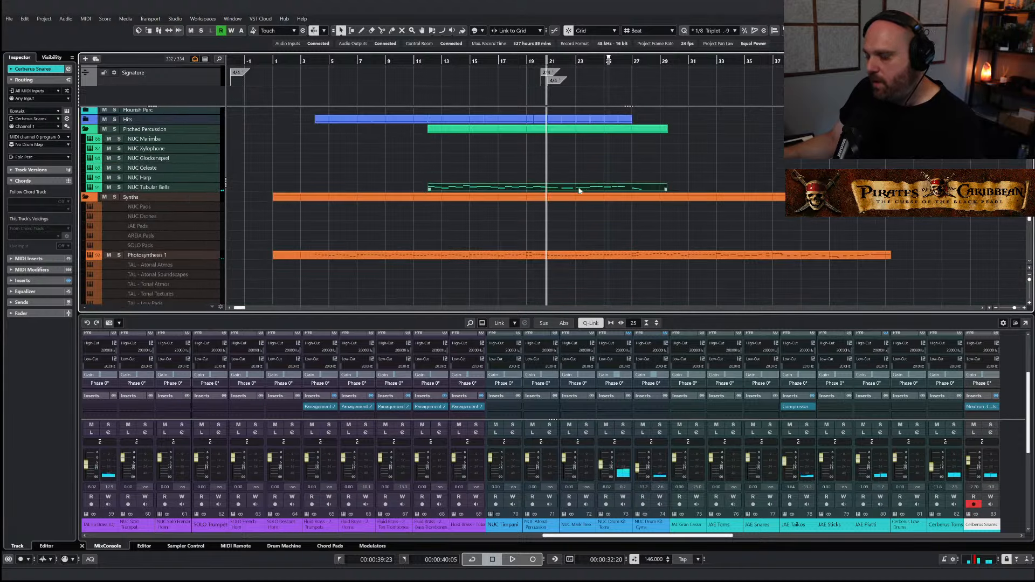
pyautogui.moveTo(569, 155); pyautogui.dragTo(914, 280)
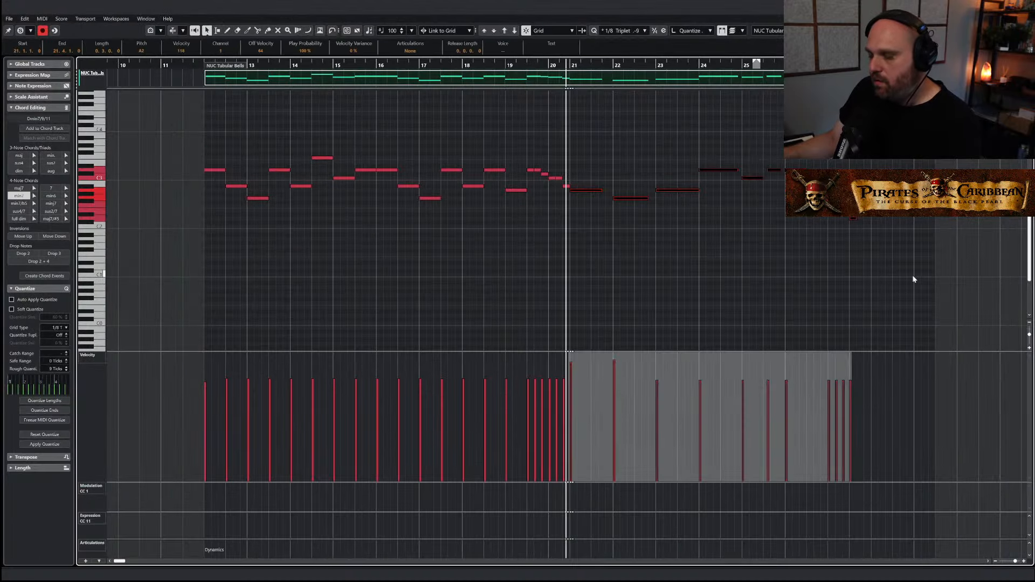
pyautogui.moveTo(565, 59); pyautogui.dragTo(572, 62)
pyautogui.press('Return')
pyautogui.scroll(-5, 569, 163)
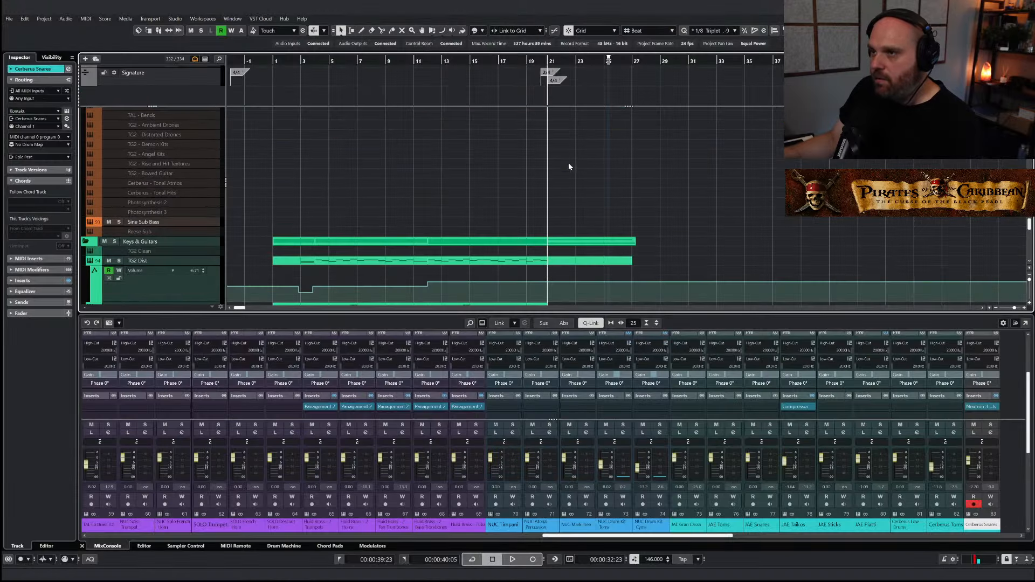
pyautogui.click(550, 184)
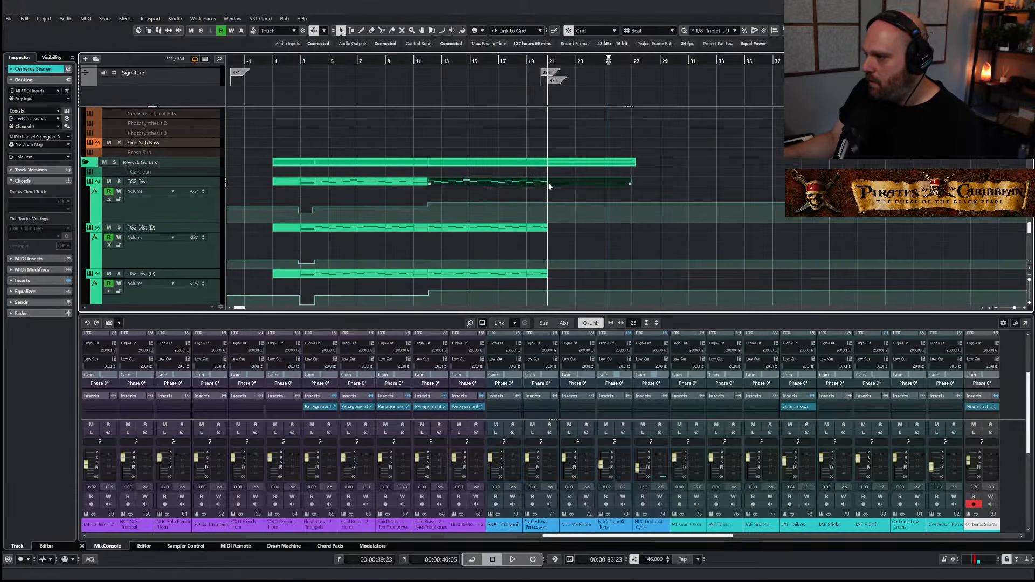
pyautogui.doubleClick(547, 184)
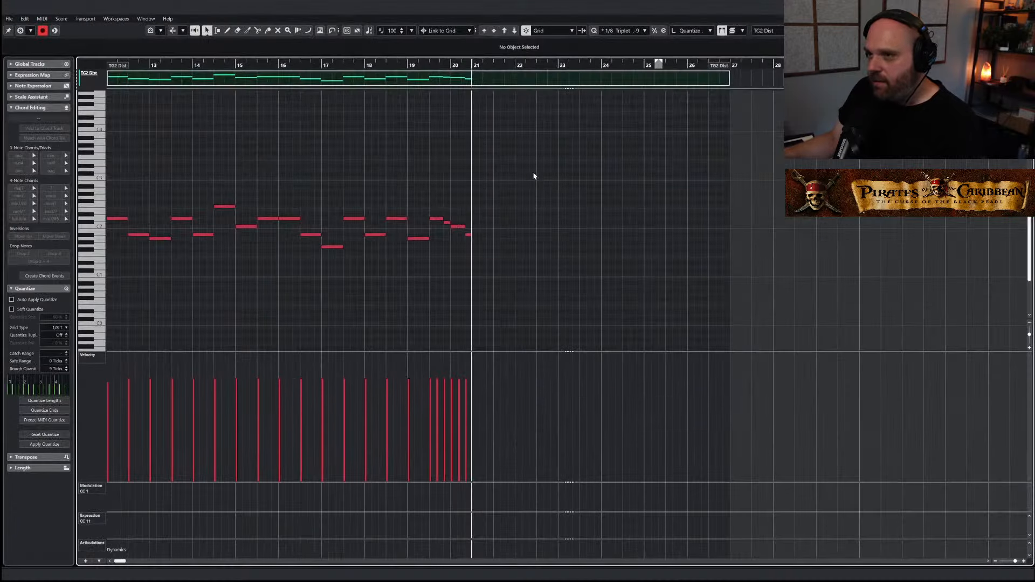
pyautogui.hotkey('ctrl', 'v')
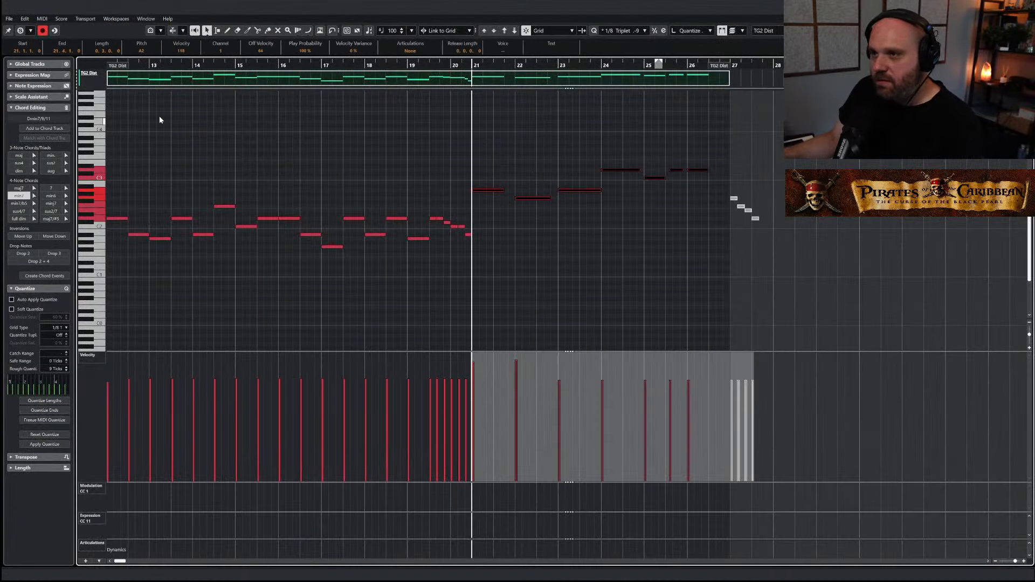
# Solo TG2 Dist, lower the pasted notes of bars 21–26 by an octave and lengthen the last bar 27 note to about bar 28
pyautogui.click(20, 31)
pyautogui.press('space')
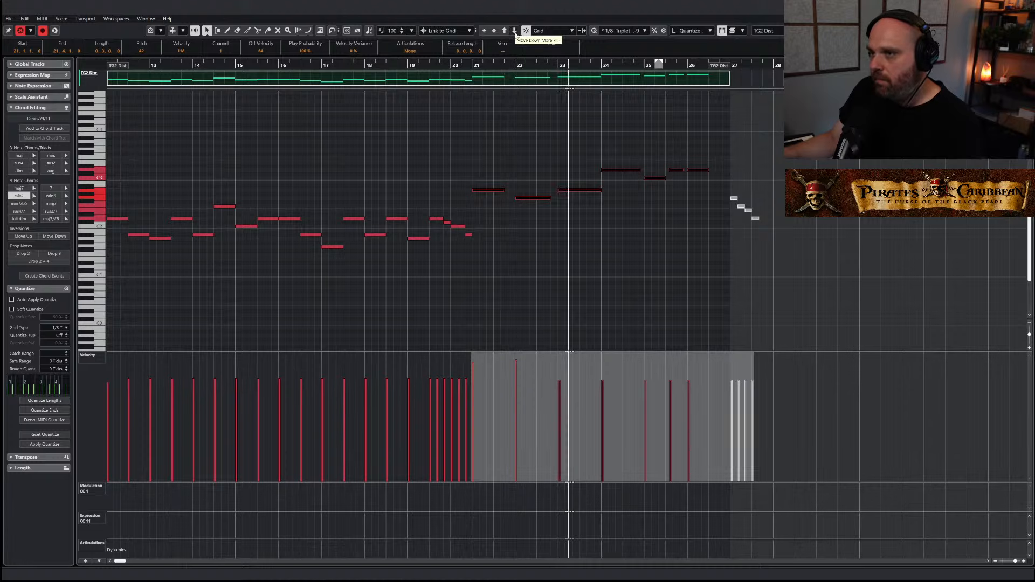
pyautogui.click(515, 33)
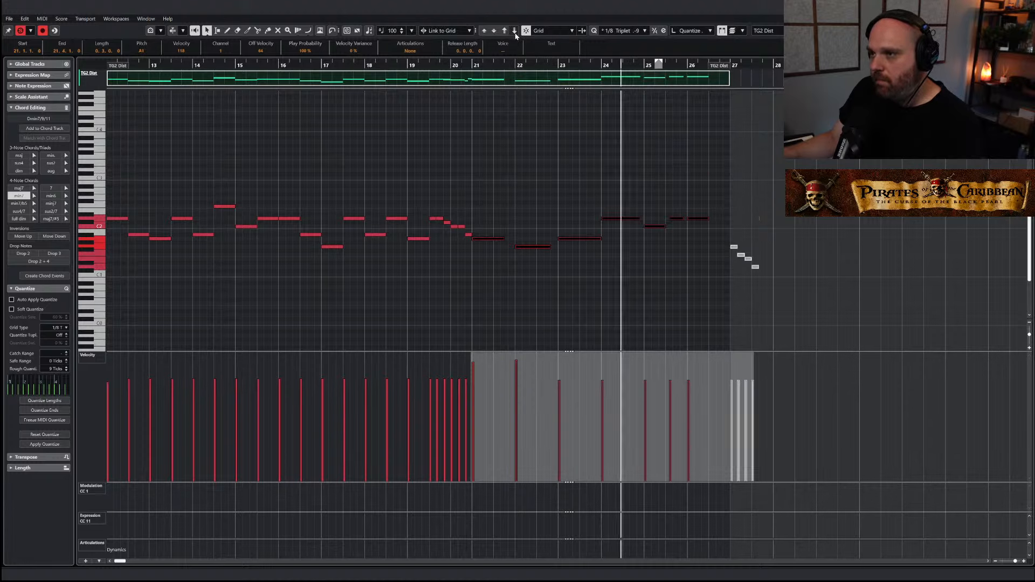
pyautogui.click(764, 227)
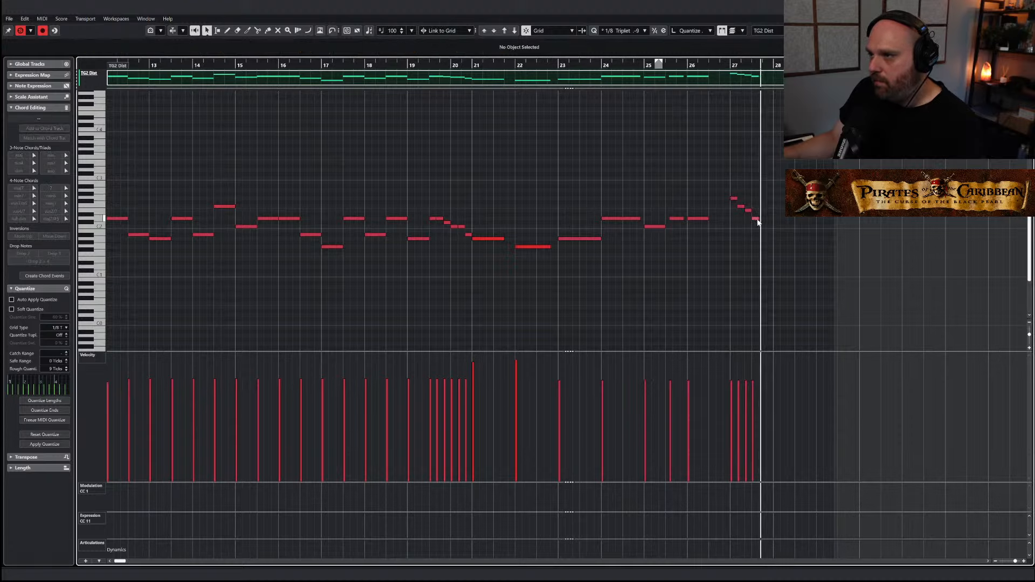
pyautogui.moveTo(758, 219); pyautogui.dragTo(771, 220)
pyautogui.click(581, 149)
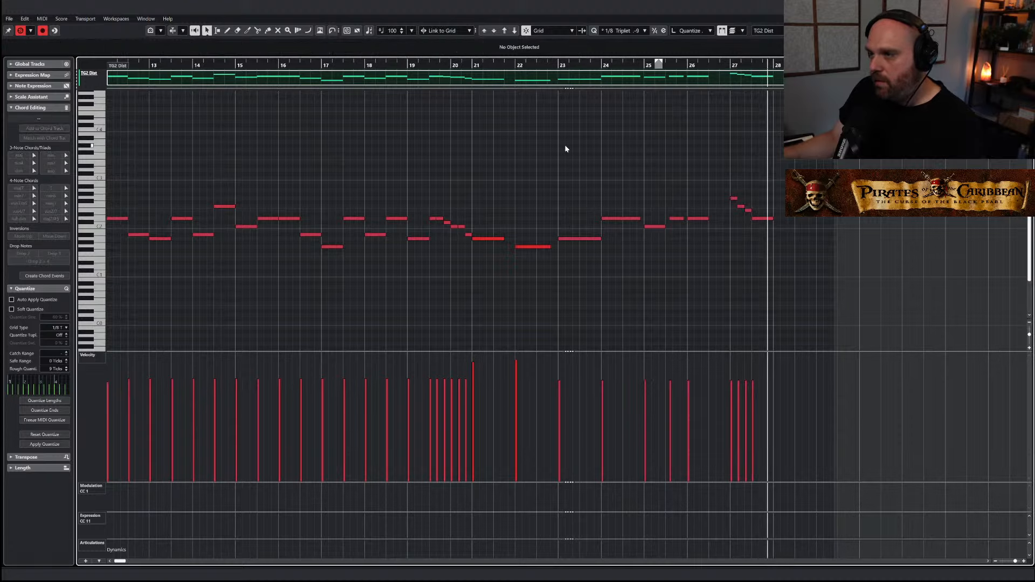
pyautogui.hotkey('ctrl', 'w')
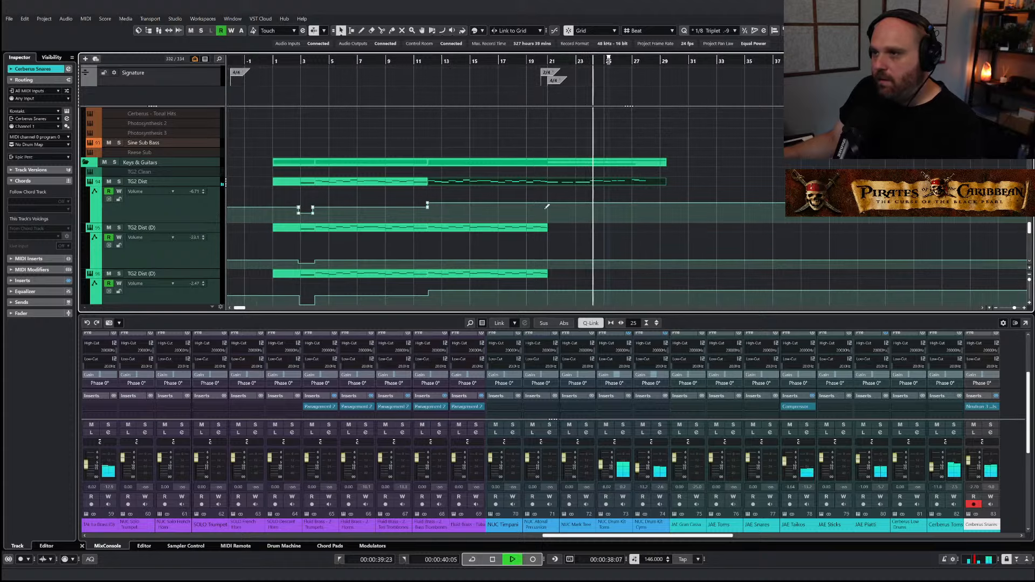
# Lengthen the first TG2 Dist (D) part to bar 29, paste the copied bell melody into it at bar 21 and audition it
pyautogui.moveTo(546, 229); pyautogui.dragTo(662, 231)
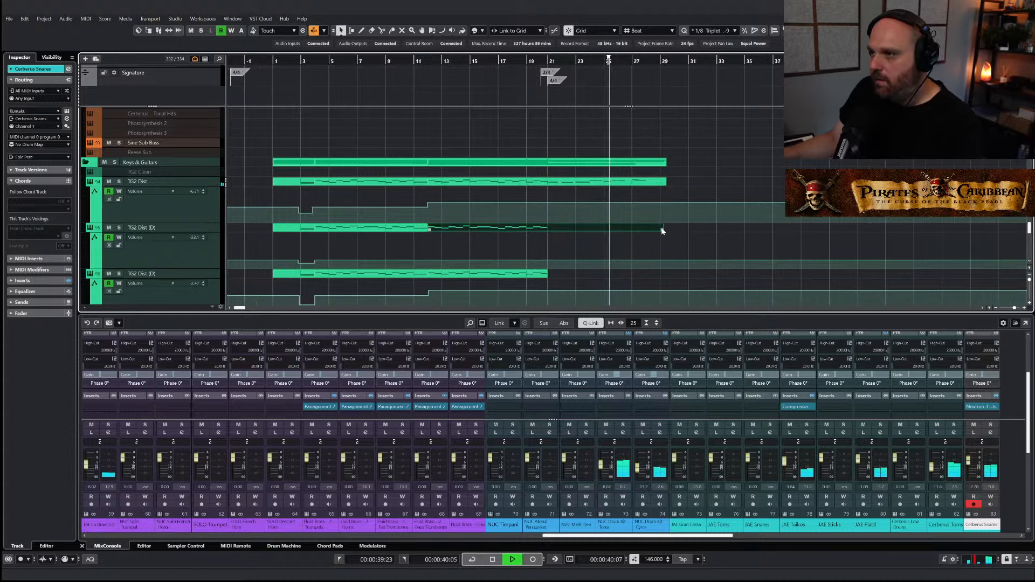
pyautogui.hotkey('ctrl', 'e')
pyautogui.click(473, 81)
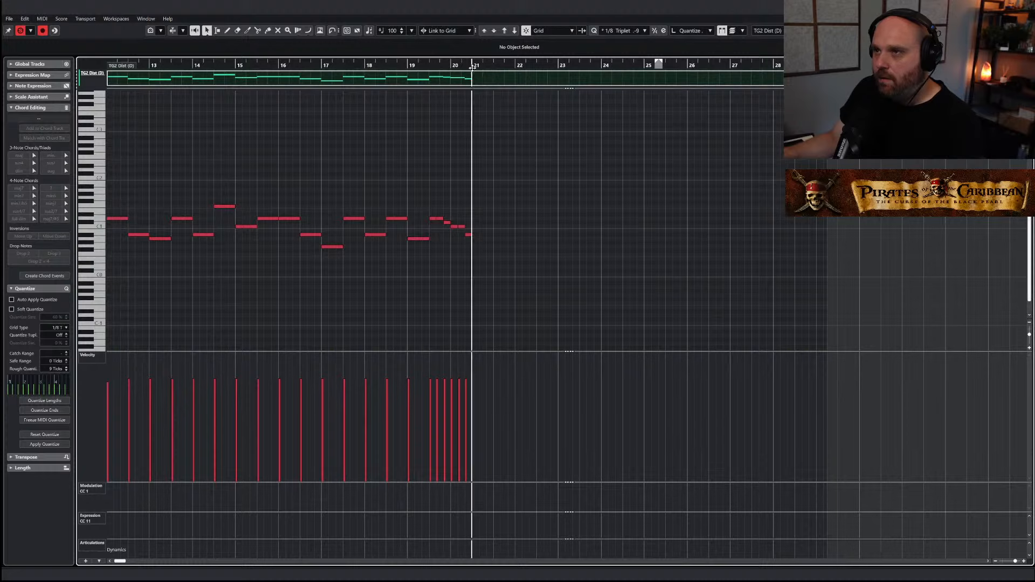
pyautogui.hotkey('ctrl', 'v')
pyautogui.press('space')
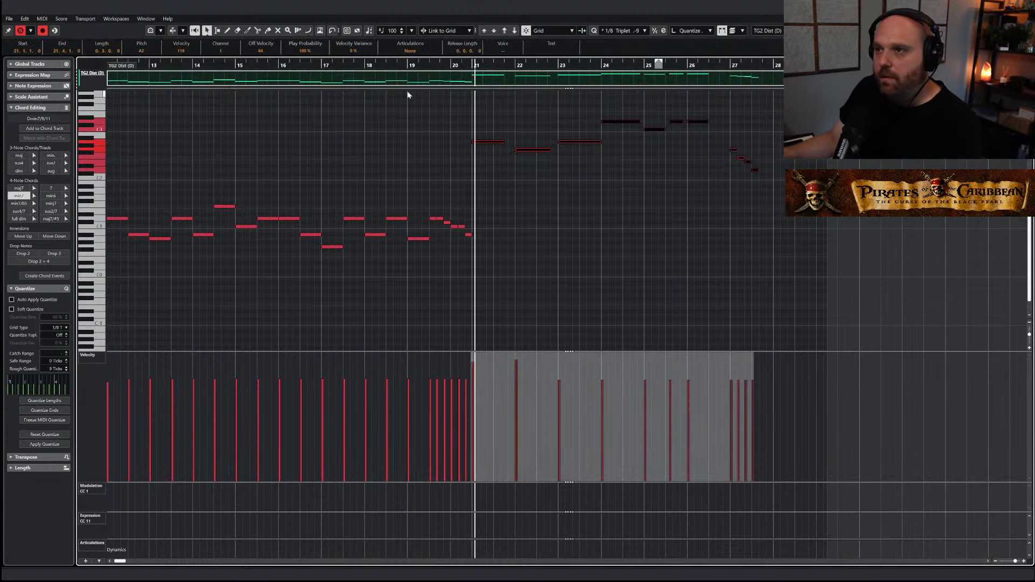
pyautogui.moveTo(477, 114); pyautogui.dragTo(783, 215)
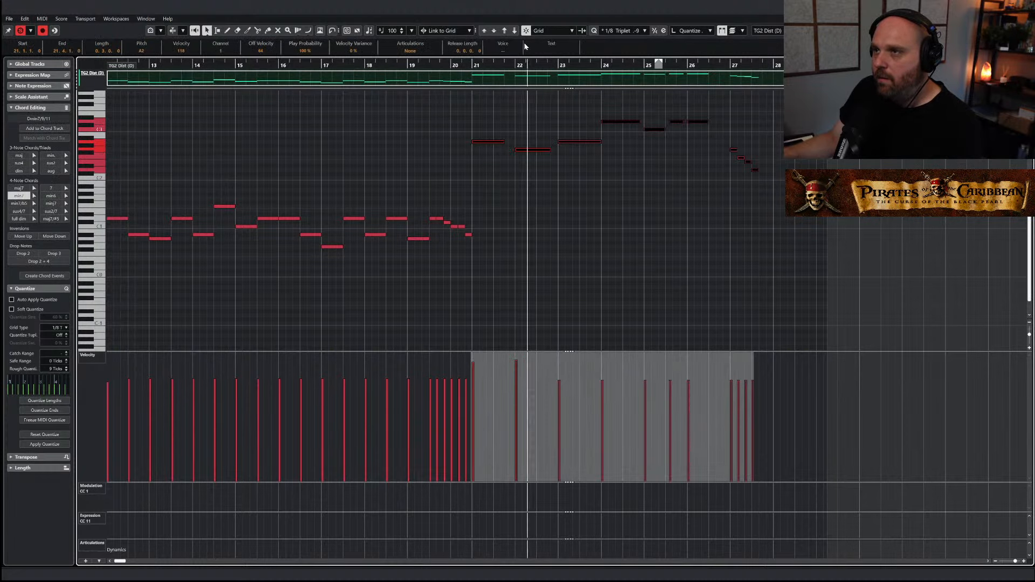
pyautogui.press('space')
pyautogui.hotkey('ctrl', 'z')
pyautogui.hotkey('ctrl', 'z')
pyautogui.press('Return')
# Lengthen the second TG2 Dist (D) part to bar 29 and paste the copied bell melody at bar 21
pyautogui.moveTo(548, 276); pyautogui.dragTo(661, 276)
pyautogui.press('Return')
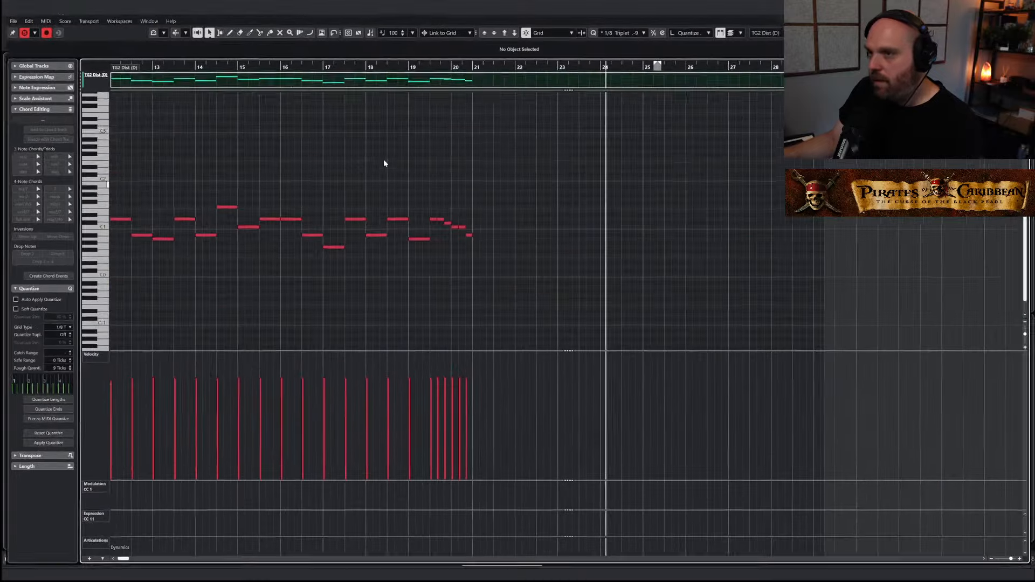
pyautogui.click(474, 66)
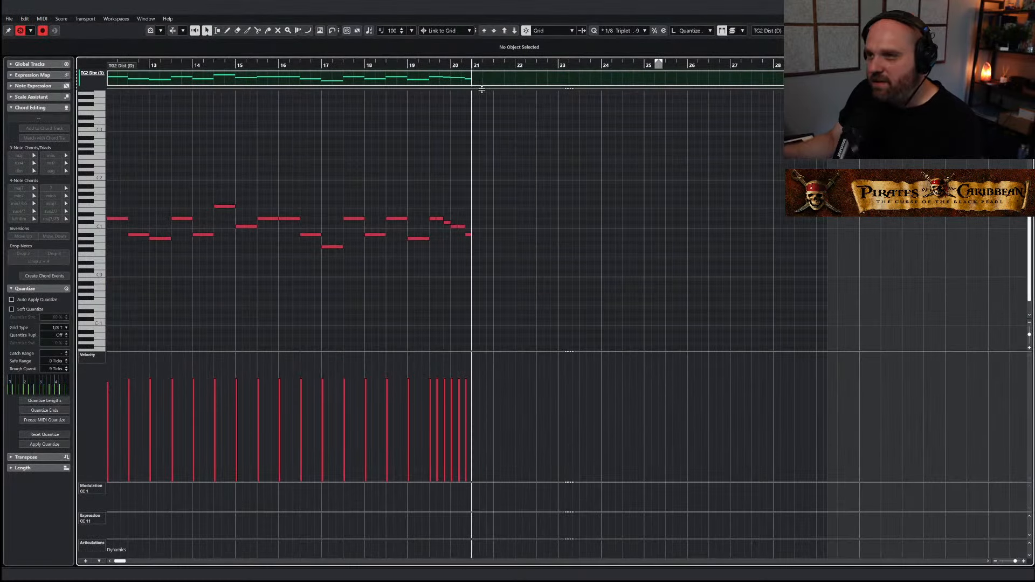
pyautogui.hotkey('ctrl', 'v')
# Lower the pasted TG2 Dist (D) melody by an octave, turn off the editor solo and play it with the full mix
pyautogui.press('g')
pyautogui.press('g')
pyautogui.press('g')
pyautogui.click(21, 31)
pyautogui.press('space')
pyautogui.press('h')
pyautogui.press('h')
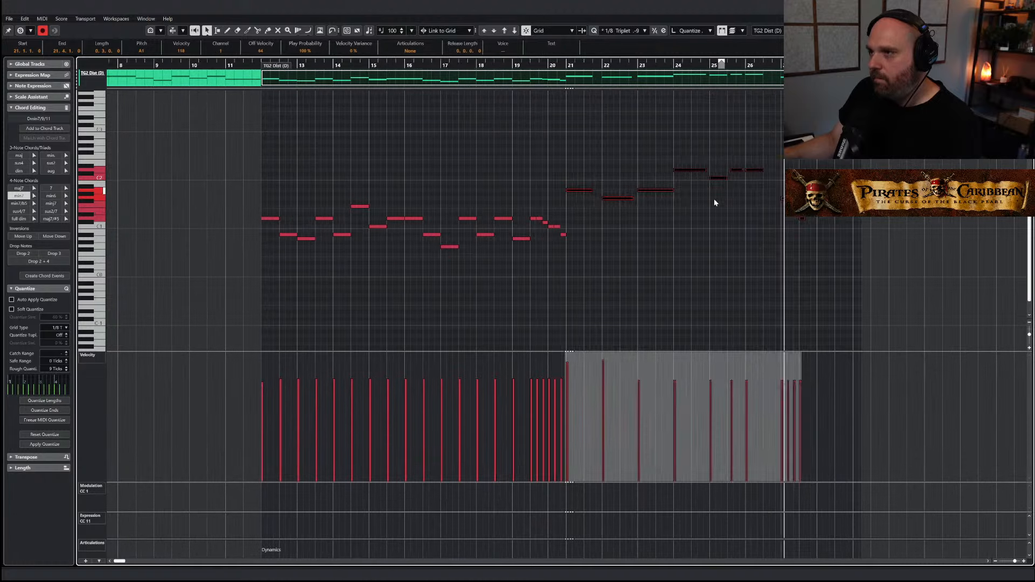
# Extend the bar 26 D2 to the start of bar 27 and raise the four bar 27 notes by an octave
pyautogui.click(715, 199)
pyautogui.press('space')
pyautogui.moveTo(761, 171); pyautogui.dragTo(780, 170)
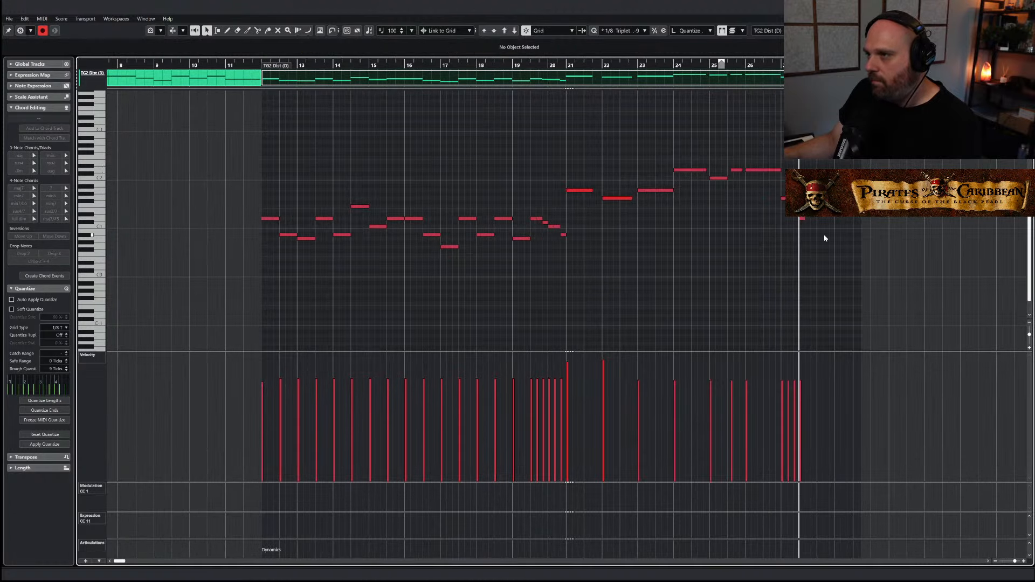
pyautogui.moveTo(780, 353); pyautogui.dragTo(802, 482)
pyautogui.press('space')
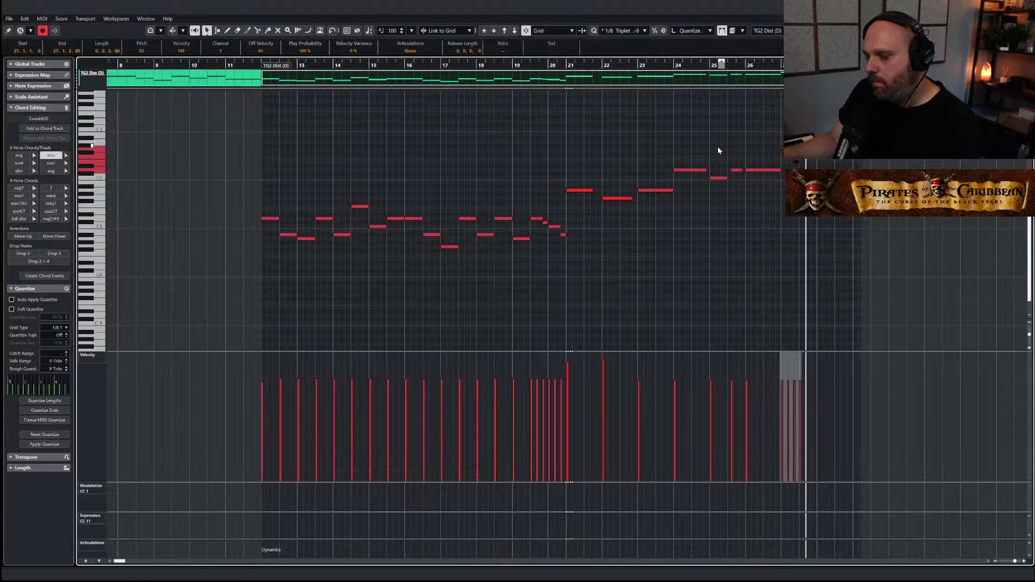
pyautogui.press('Return')
# Delete the Klavier Gravitas notes in bars 21 and 22 and place the playback cursor at bar 21
pyautogui.rightClick(581, 161)
pyautogui.scroll(-3, 598, 157)
pyautogui.scroll(-3, 373, 154)
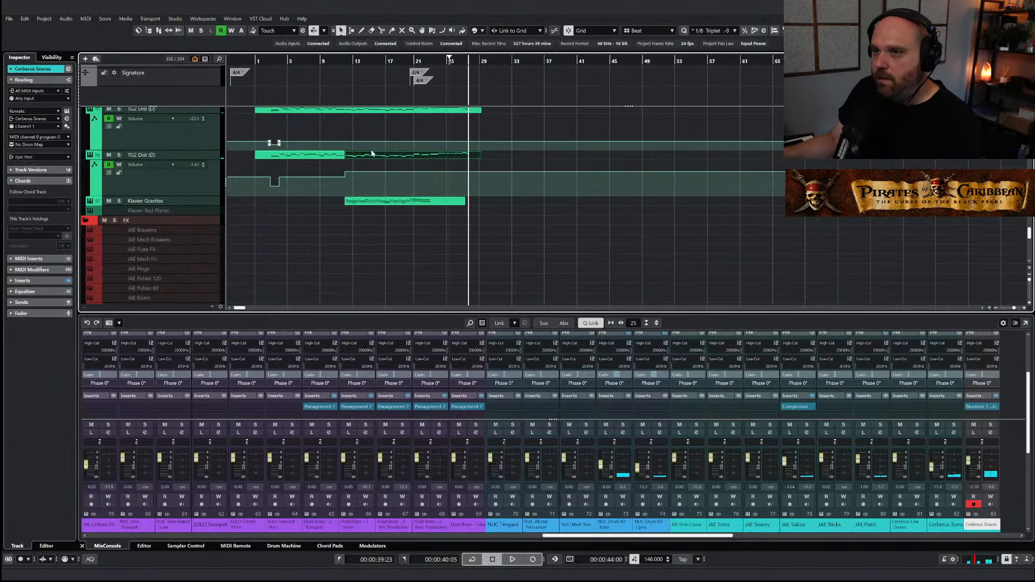
pyautogui.scroll(2, 390, 169)
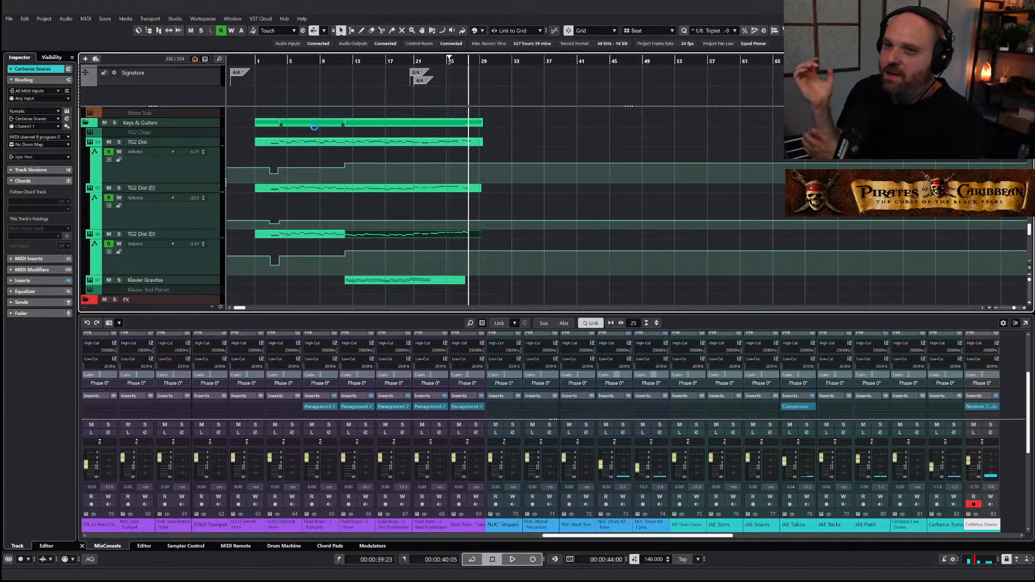
pyautogui.press('h')
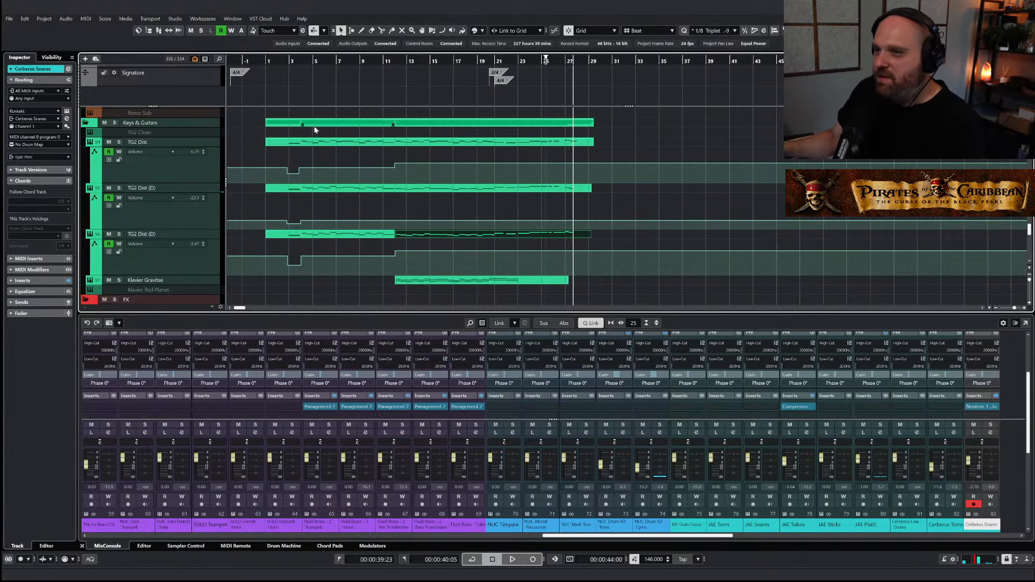
pyautogui.click(501, 61)
pyautogui.scroll(-3, 514, 221)
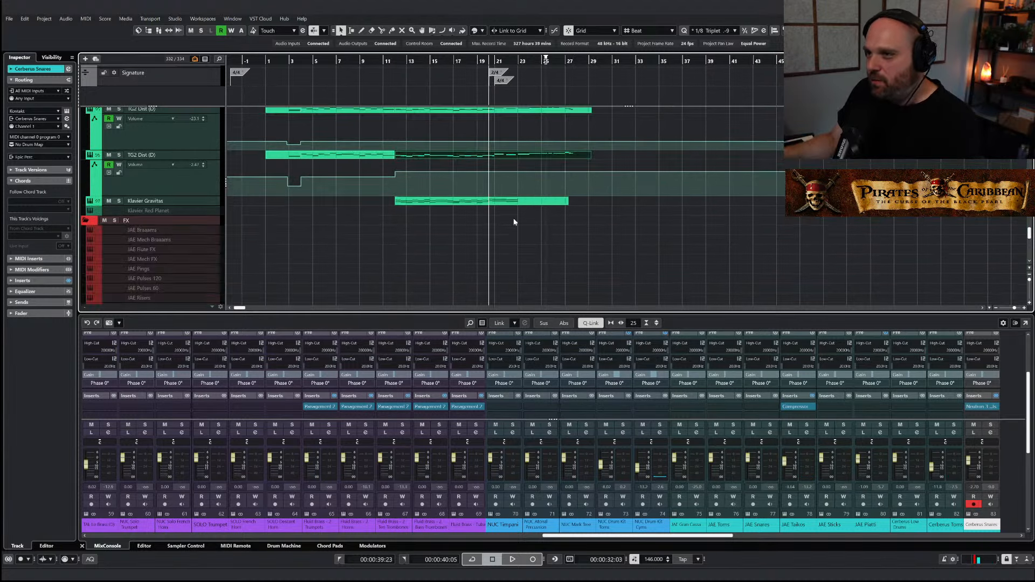
pyautogui.doubleClick(512, 202)
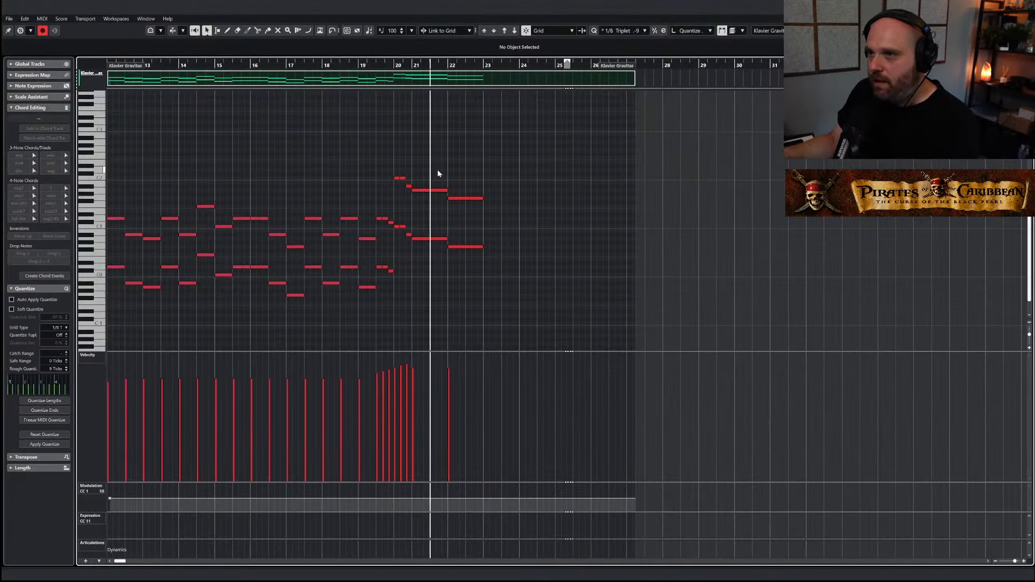
pyautogui.moveTo(438, 171); pyautogui.dragTo(505, 274)
pyautogui.press('Delete')
pyautogui.click(411, 66)
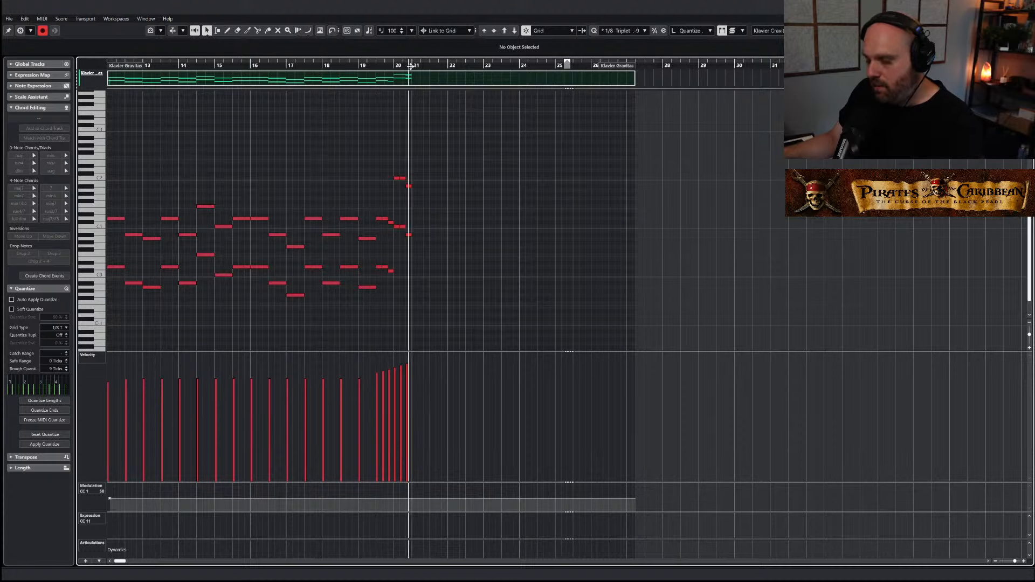
# Paste the copied melody into the Klavier Gravitas part at bar 21 and lower it by two octaves
pyautogui.hotkey('ctrl', 'z')
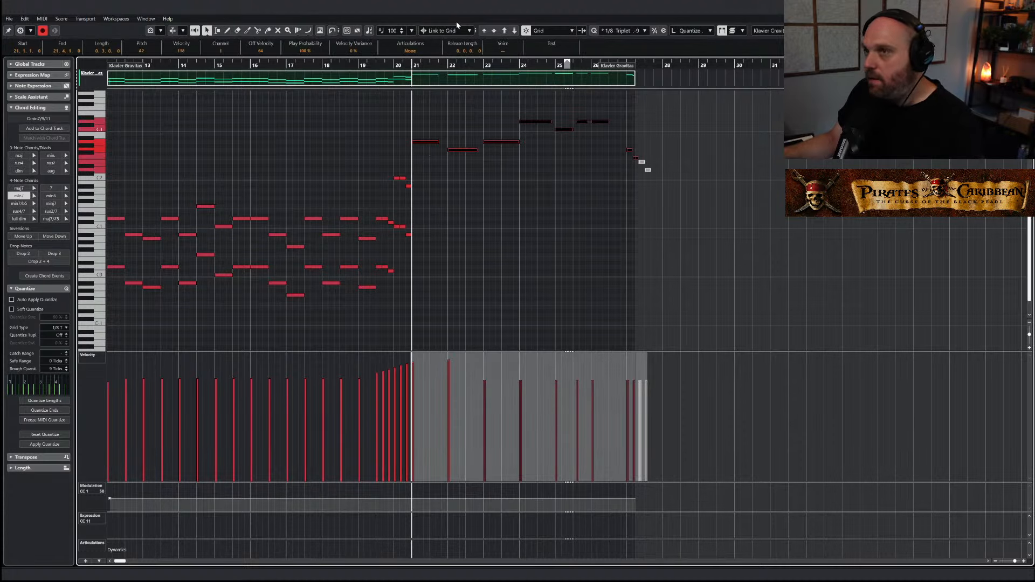
pyautogui.click(512, 33)
pyautogui.click(512, 33)
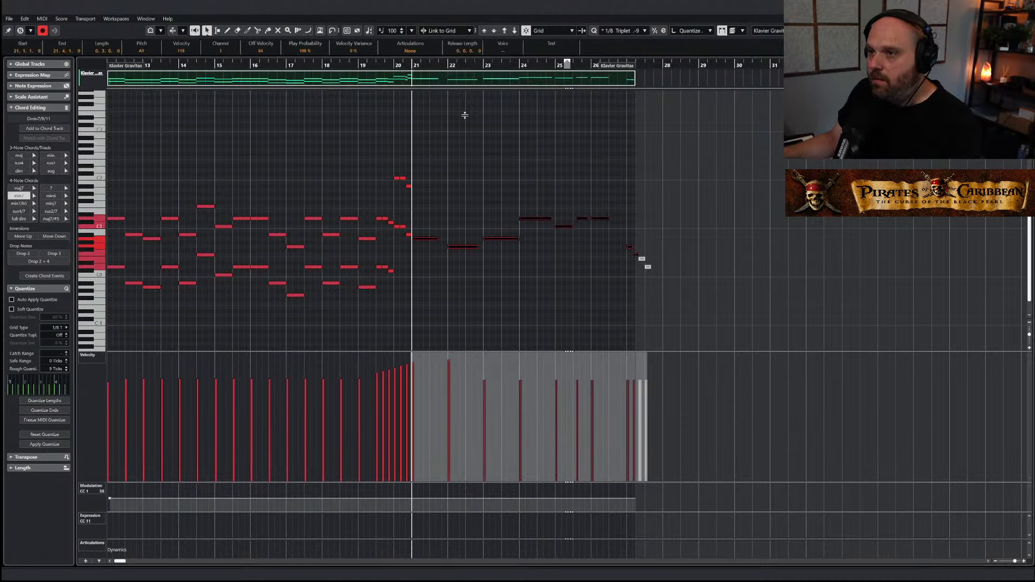
# Duplicate the pasted piano melody one octave higher, quantize the copy and play the doubled line
pyautogui.moveTo(427, 235); pyautogui.dragTo(419, 115)
pyautogui.click(500, 309)
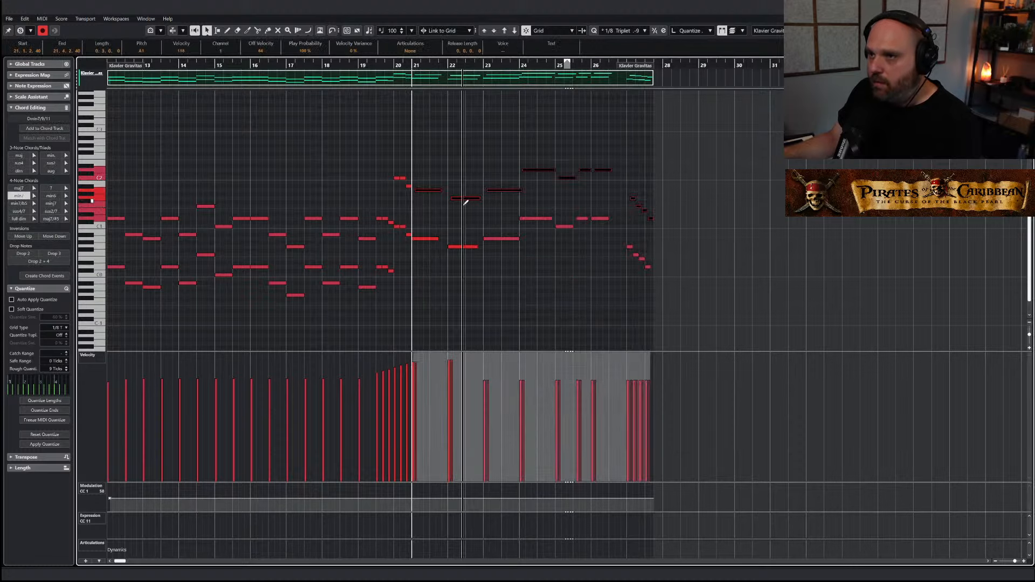
pyautogui.press('q')
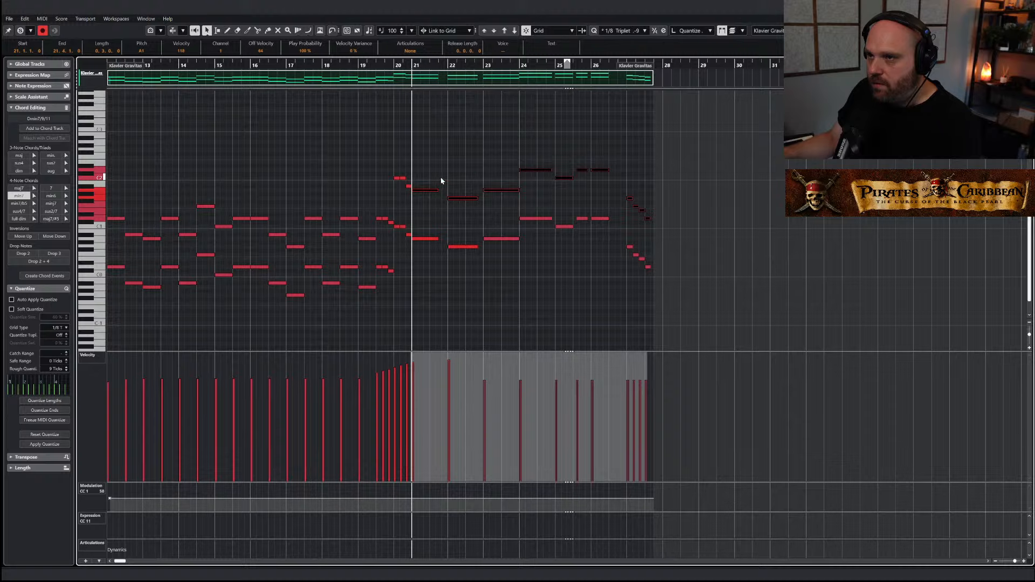
pyautogui.press('space')
pyautogui.press('h')
pyautogui.press('h')
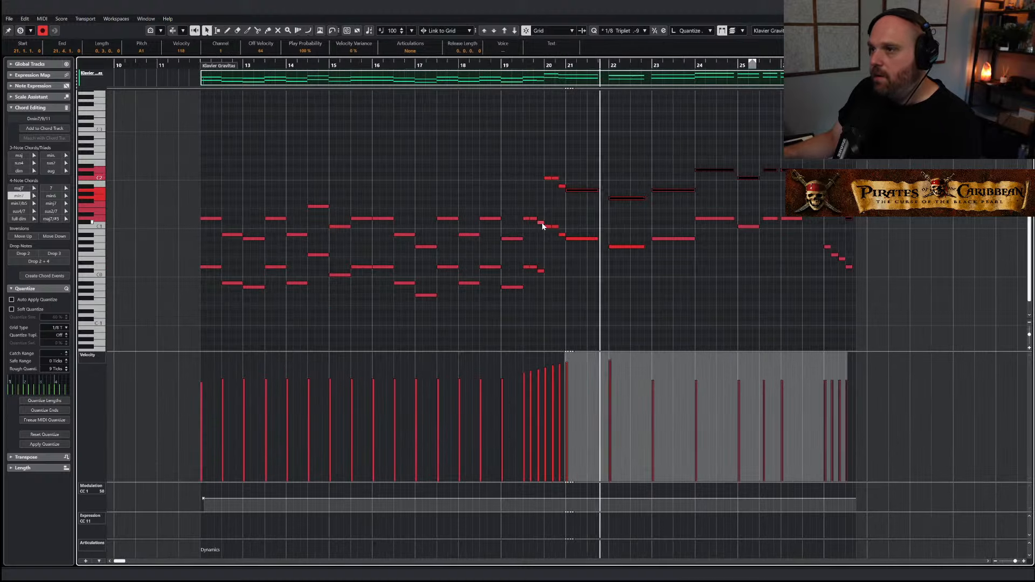
pyautogui.press('g')
pyautogui.press('g')
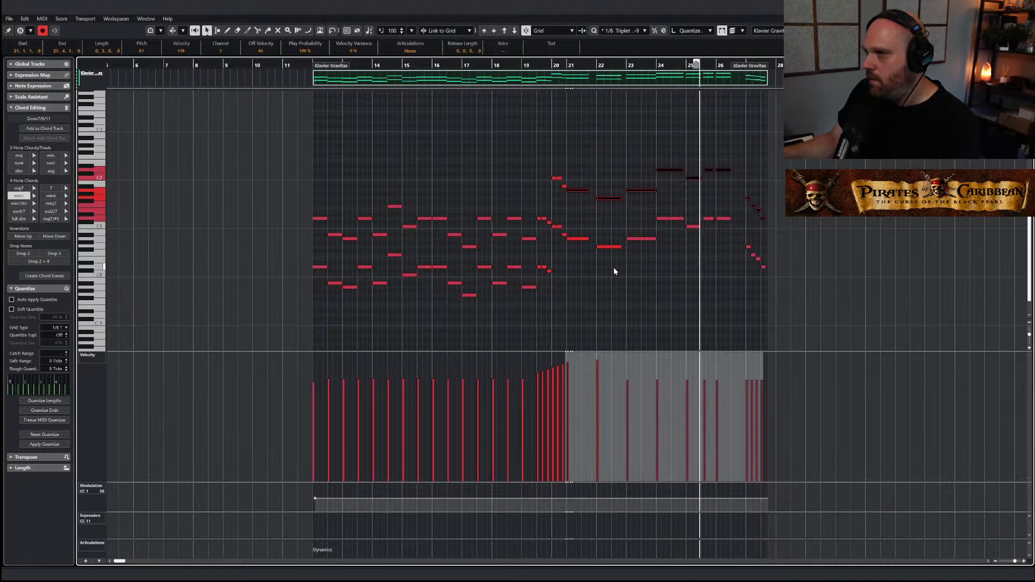
pyautogui.press('space')
# Raise the bar 27 notes of both Klavier Gravitas lines by one octave and continue playback
pyautogui.moveTo(739, 187); pyautogui.dragTo(770, 276)
pyautogui.hotkey('shift', 'Up')
pyautogui.press('space')
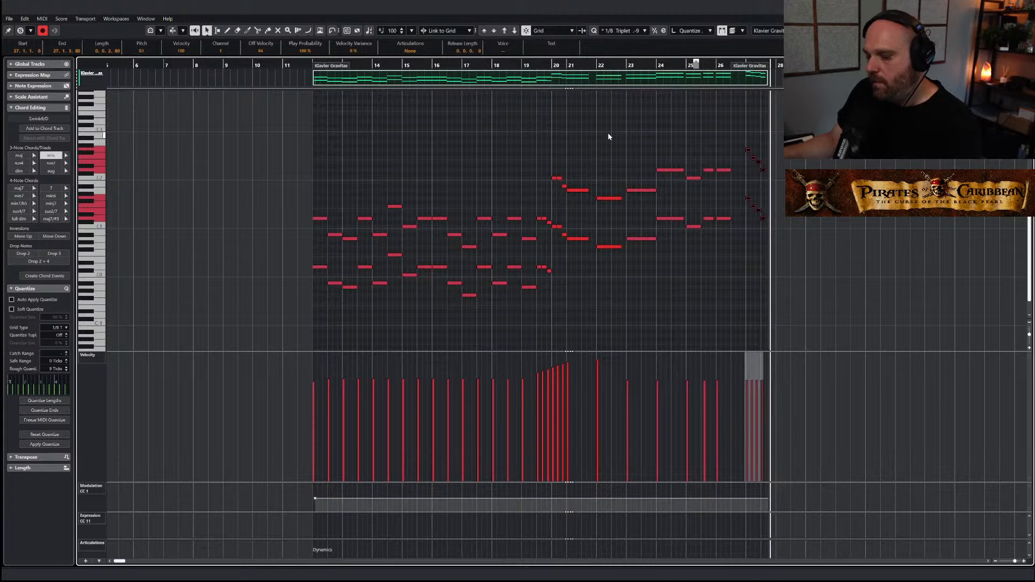
# Close the key editor, return to just before bar 1 and play the full mix through about bar 28
pyautogui.press('Return')
pyautogui.rightClick(535, 184)
pyautogui.scroll(-3, 482, 173)
pyautogui.scroll(-15, 368, 186)
pyautogui.scroll(5, 360, 192)
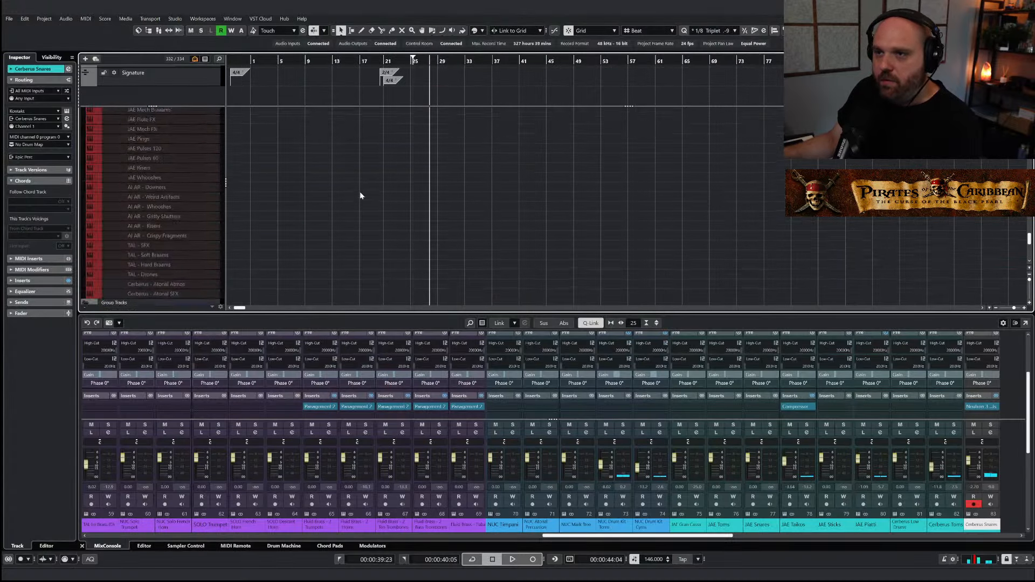
pyautogui.scroll(10, 360, 192)
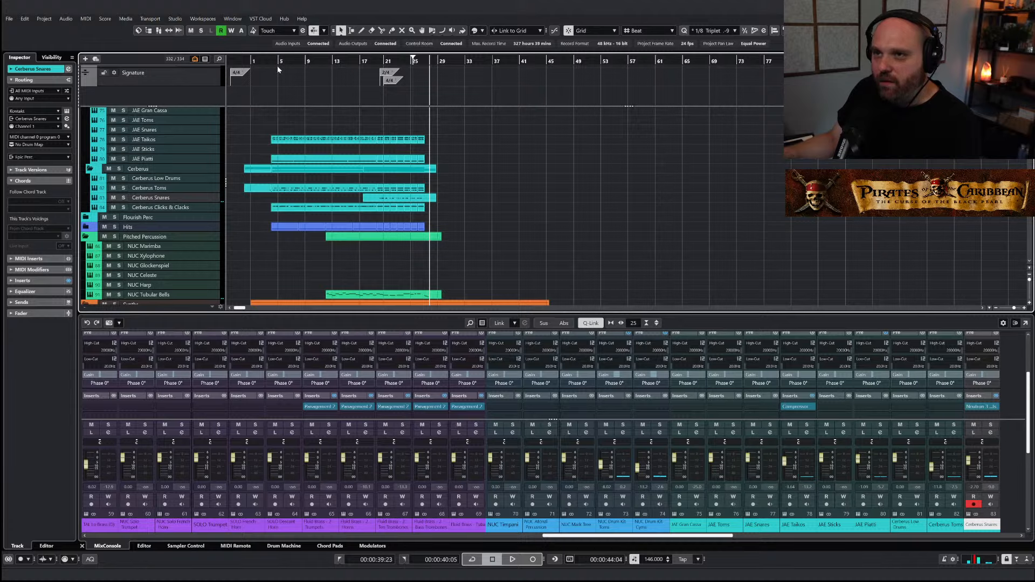
pyautogui.moveTo(272, 61); pyautogui.dragTo(249, 61)
pyautogui.scroll(6, 281, 181)
pyautogui.scroll(10, 302, 152)
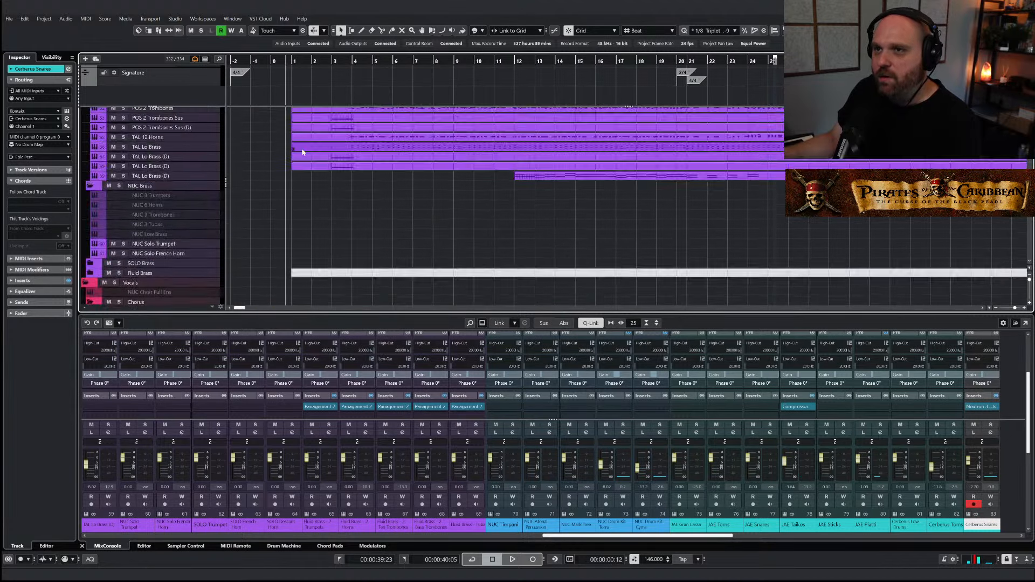
pyautogui.scroll(8, 302, 152)
pyautogui.scroll(-5, 303, 156)
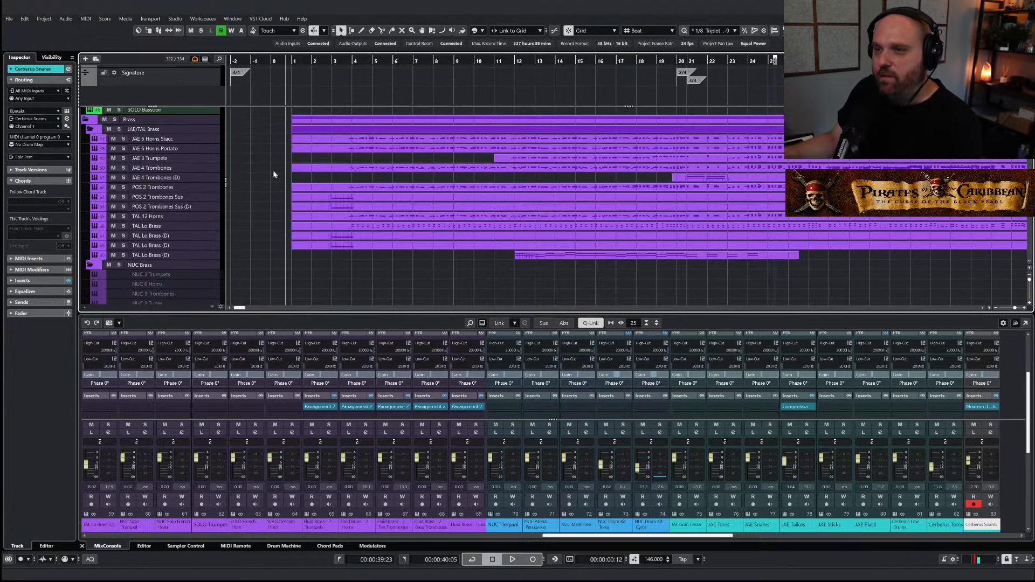
pyautogui.scroll(12, 289, 156)
pyautogui.press('g')
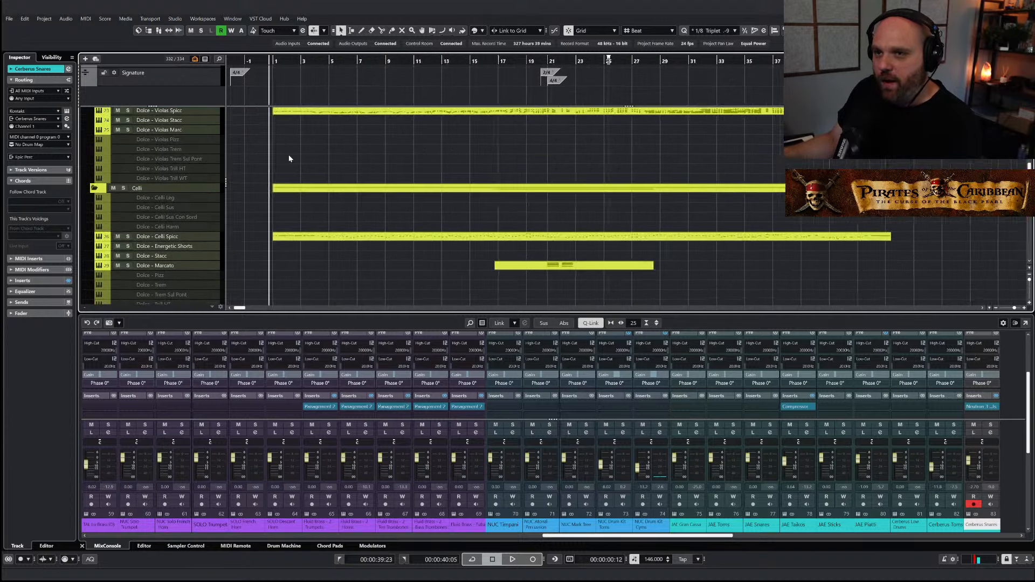
pyautogui.scroll(-5, 290, 159)
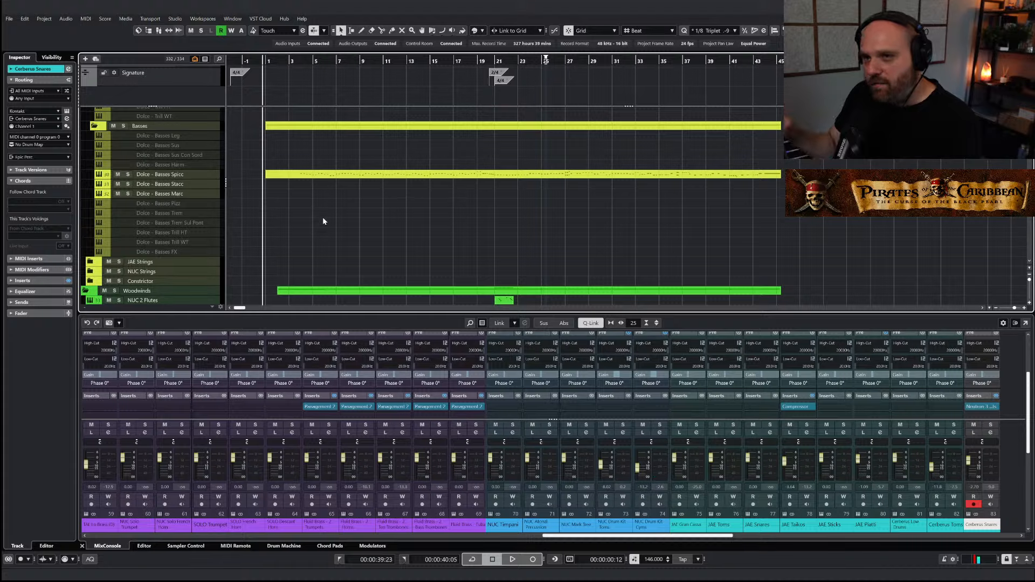
pyautogui.press('space')
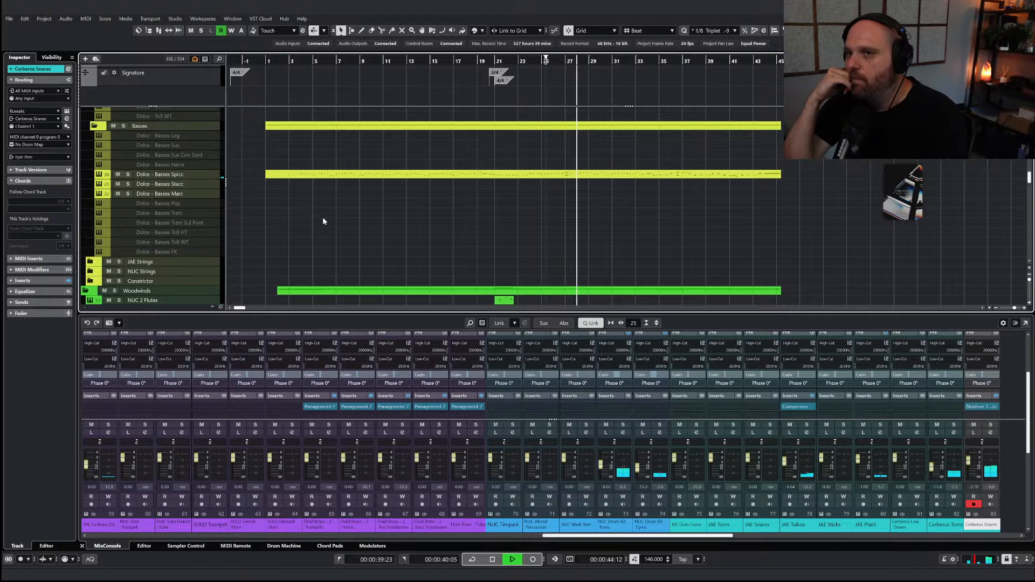
pyautogui.press('space')
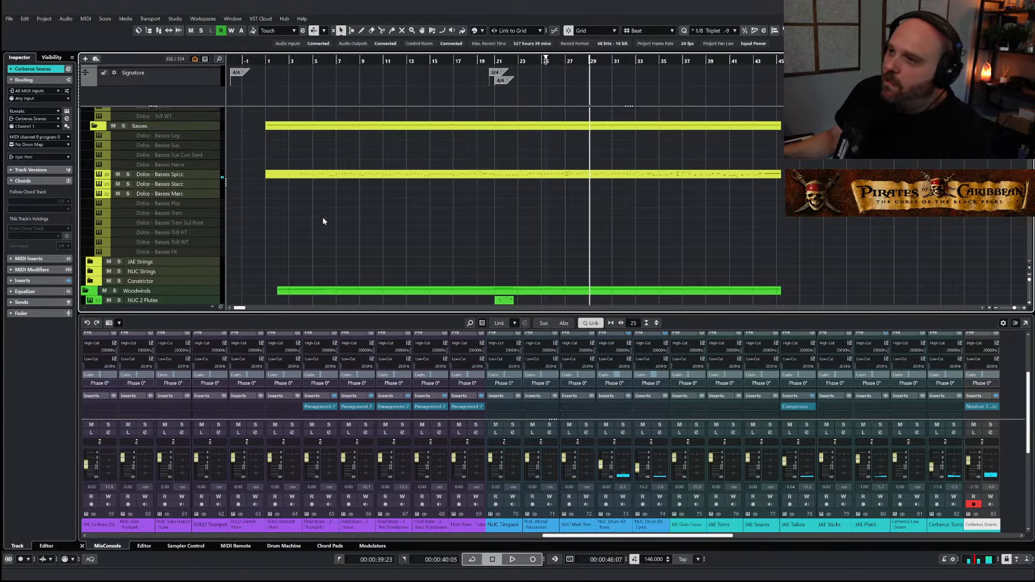
# Place the playback cursor at about bar 4 and hide the lower mixer to enlarge the track view
pyautogui.scroll(-15, 534, 214)
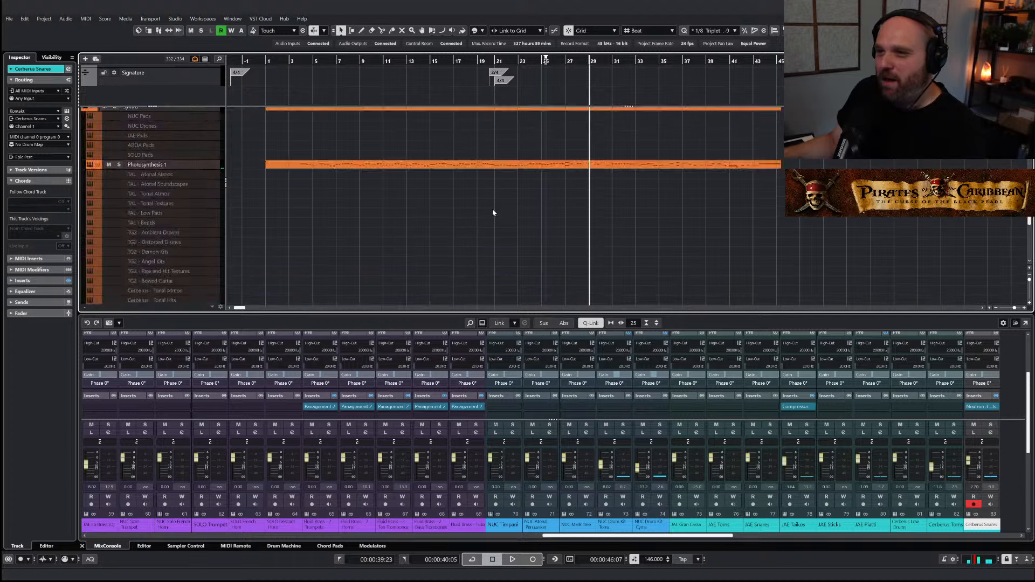
pyautogui.scroll(-4, 493, 212)
pyautogui.scroll(-10, 411, 193)
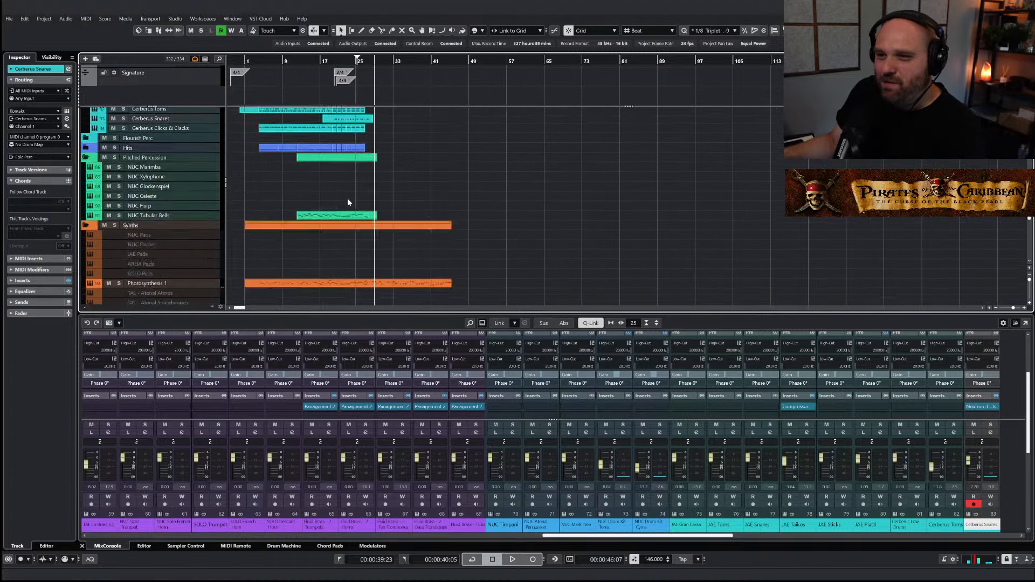
pyautogui.scroll(-5, 327, 203)
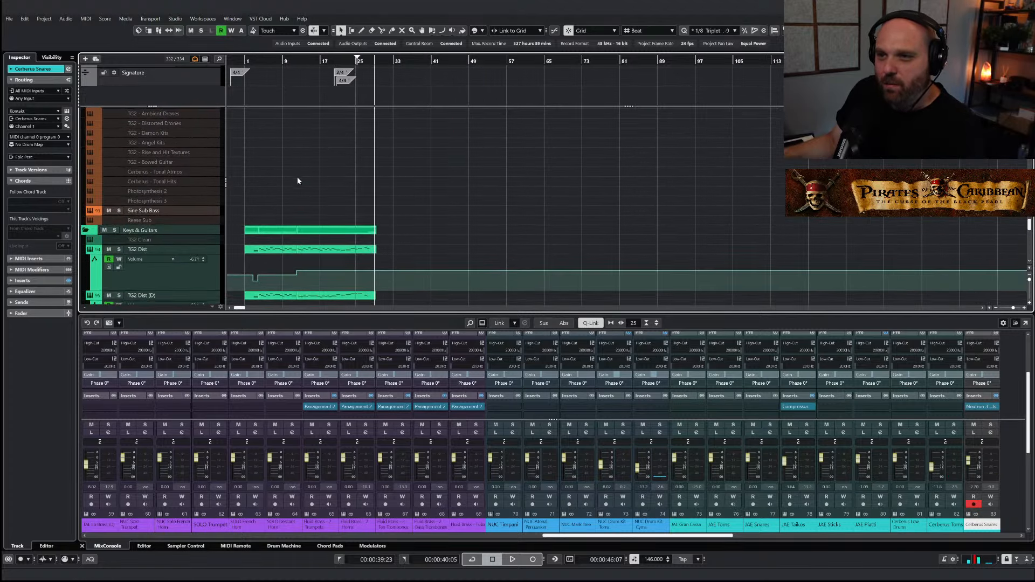
pyautogui.click(261, 61)
pyautogui.press('h')
pyautogui.scroll(6, 257, 179)
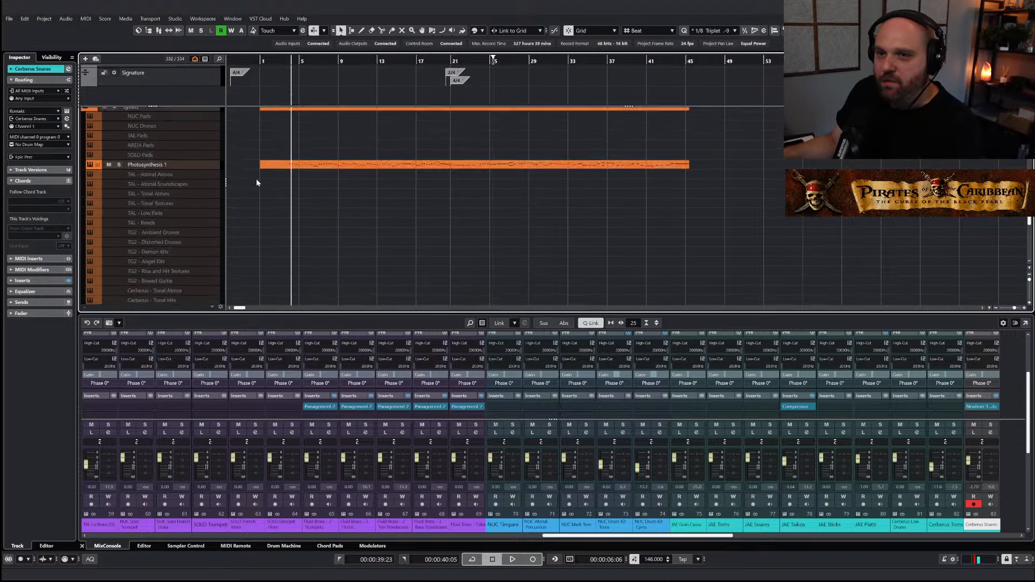
pyautogui.scroll(5, 257, 179)
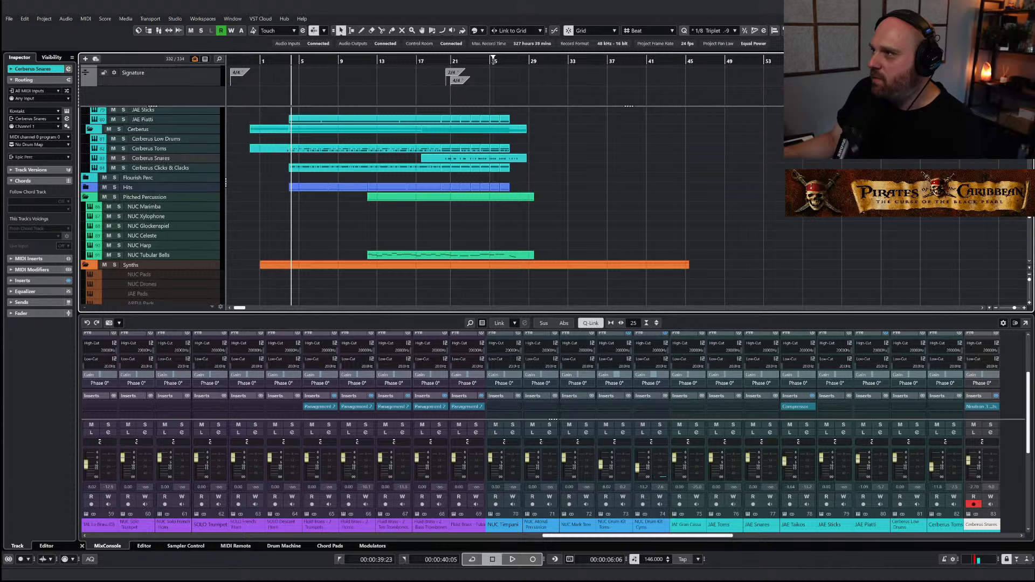
pyautogui.hotkey('ctrl', 'alt', 'e')
pyautogui.scroll(-6, 329, 297)
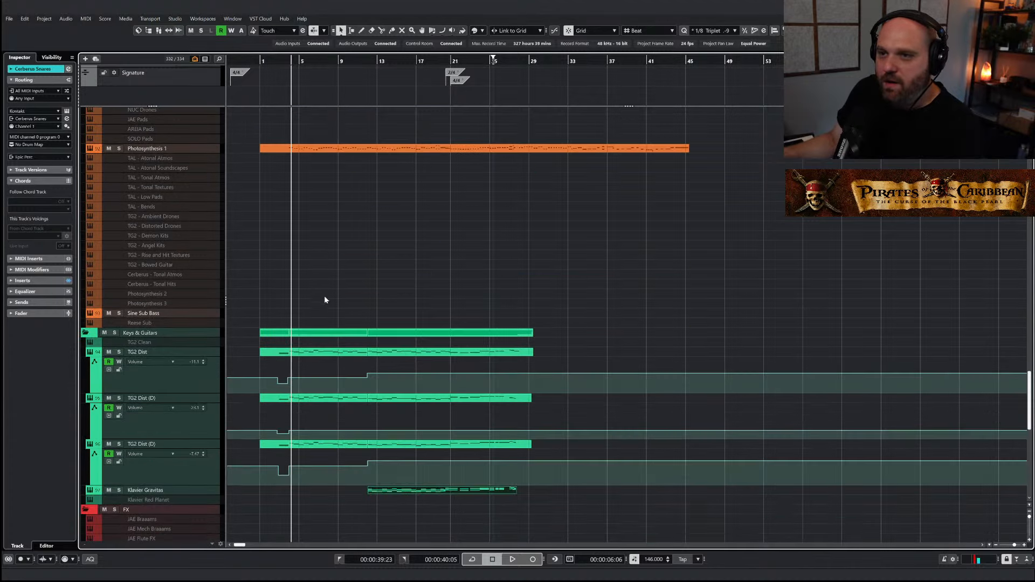
# Mute the Synths and Keys & Guitars folders and play the arrangement from about bar 4
pyautogui.scroll(6, 270, 286)
pyautogui.click(104, 265)
pyautogui.press('space')
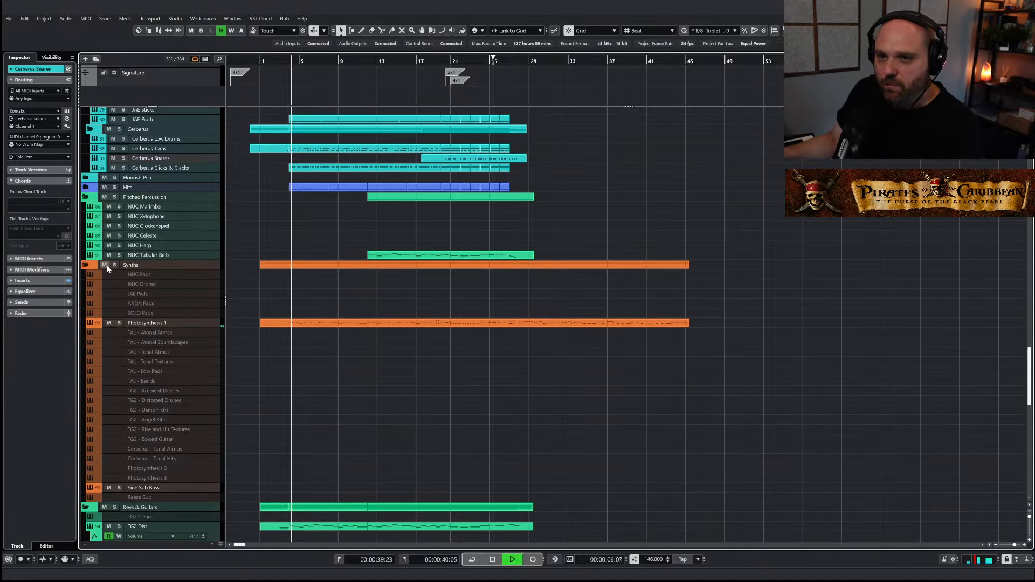
pyautogui.scroll(-6, 96, 393)
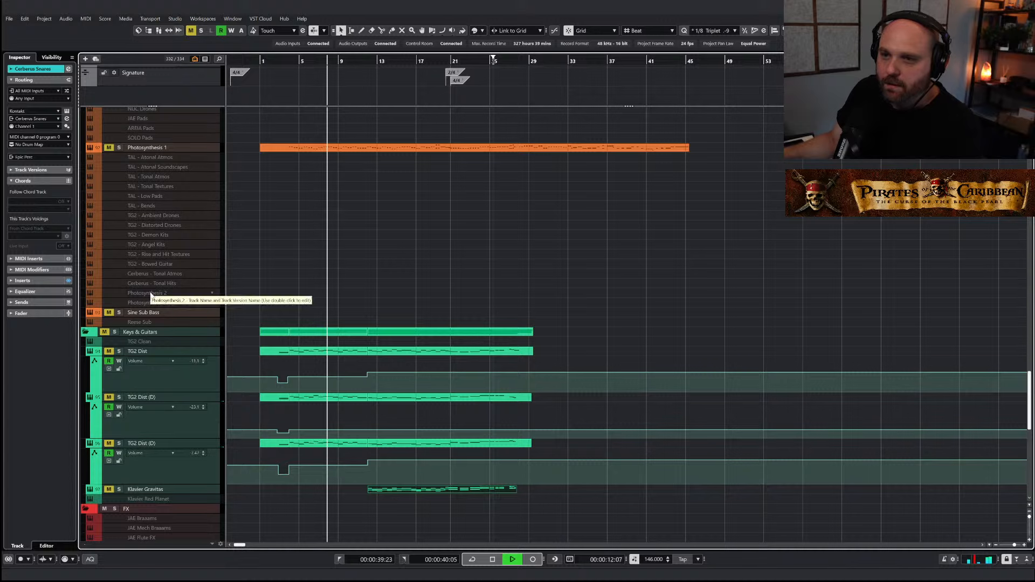
pyautogui.press('space')
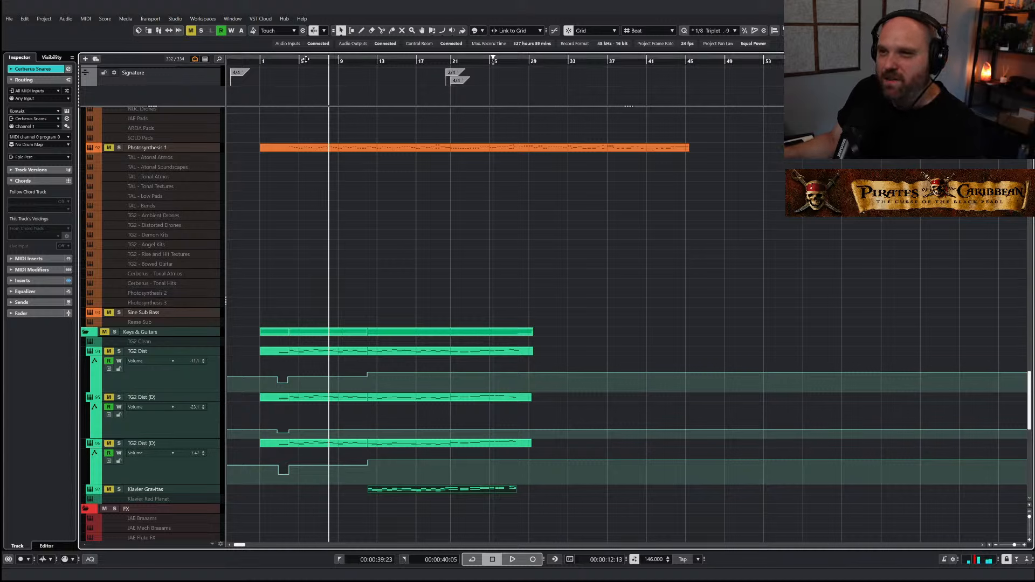
# Replay from about bar 4 and unmute the Keys & Guitars and Synths folders to compare the sound
pyautogui.moveTo(300, 65); pyautogui.dragTo(289, 70)
pyautogui.press('space')
pyautogui.click(130, 333)
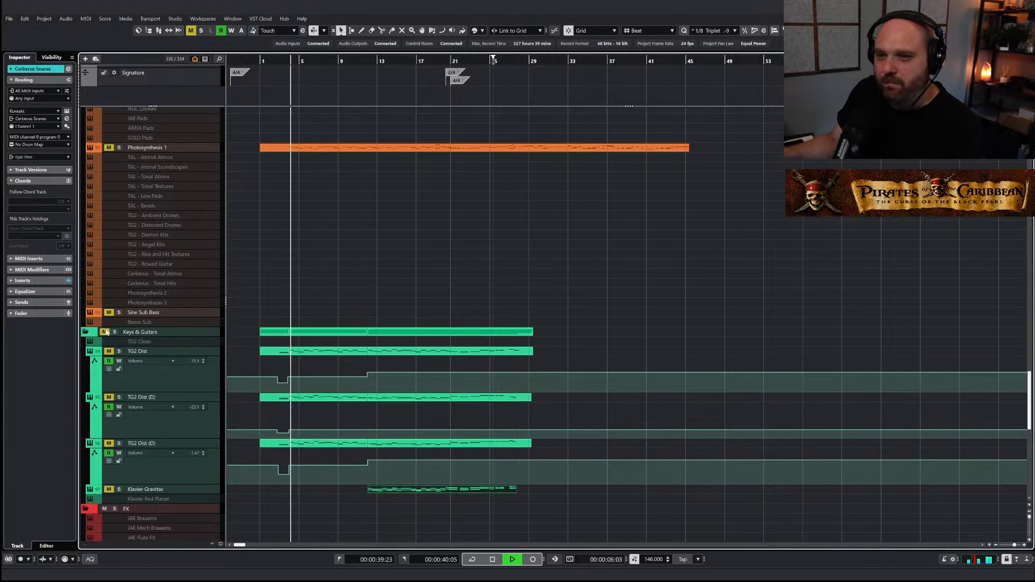
pyautogui.scroll(12, 104, 332)
pyautogui.click(104, 439)
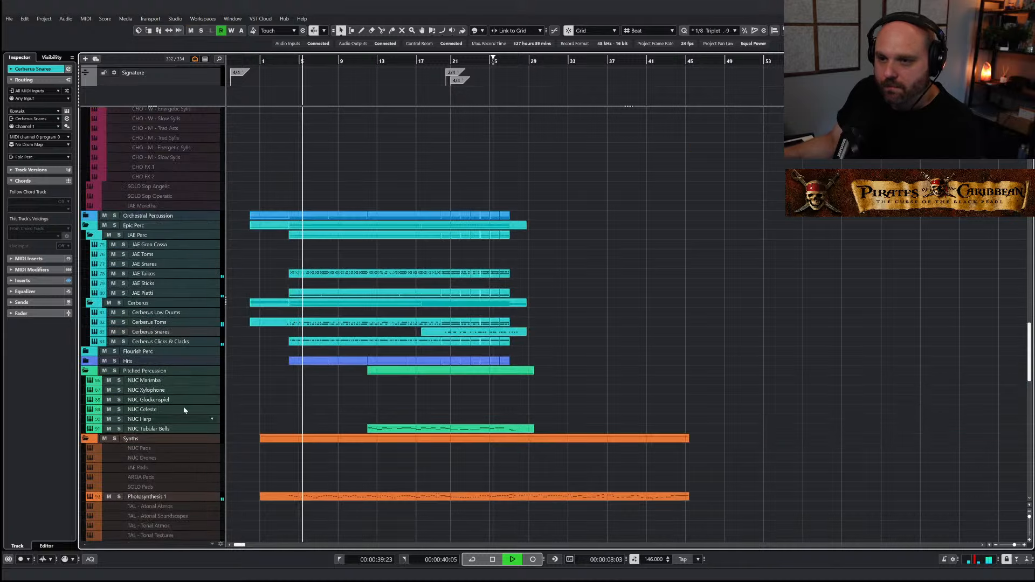
pyautogui.scroll(-6, 258, 379)
pyautogui.scroll(-6, 260, 381)
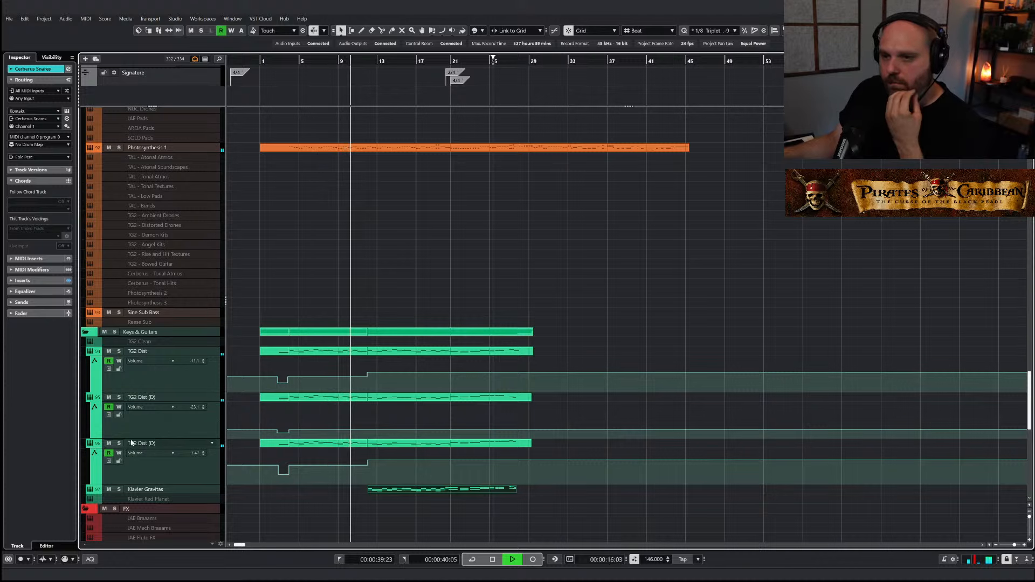
# Solo the last TG2 Dist (D) track and, during playback, set oscillator 2 in its Vital synth to pitch 12 and level 0.283
pyautogui.click(148, 443)
pyautogui.press('s')
pyautogui.press('space')
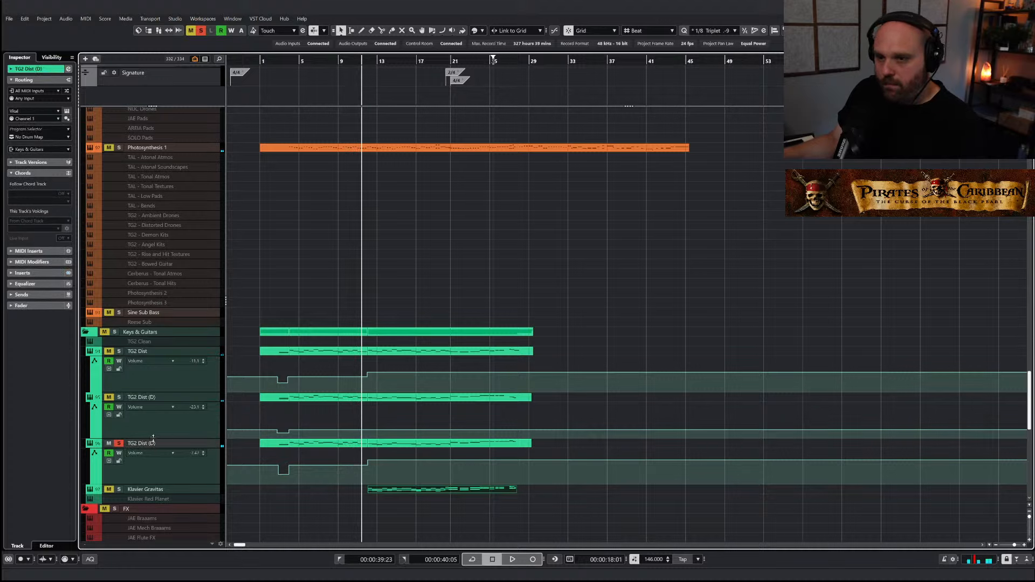
pyautogui.press('e')
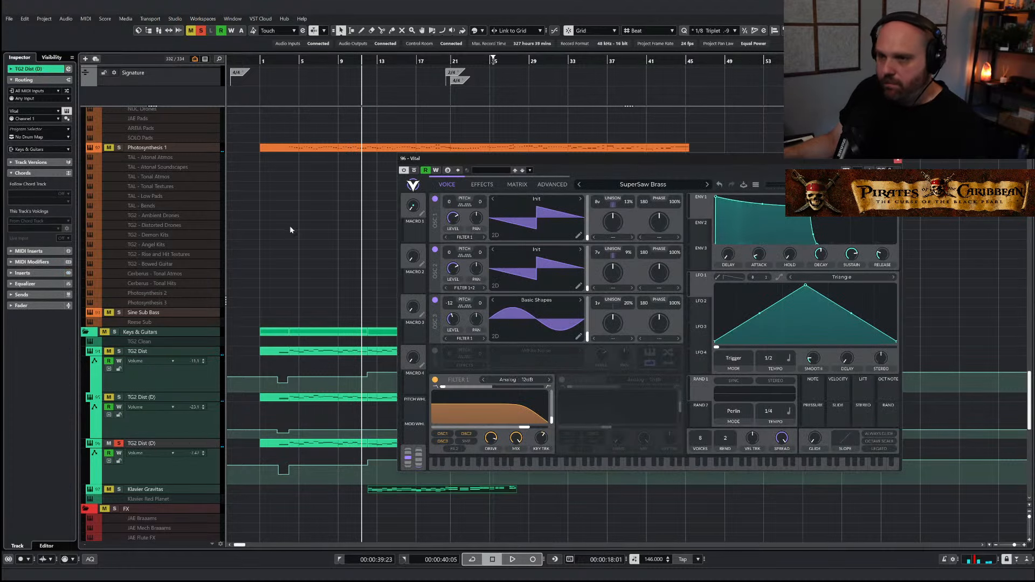
pyautogui.press('space')
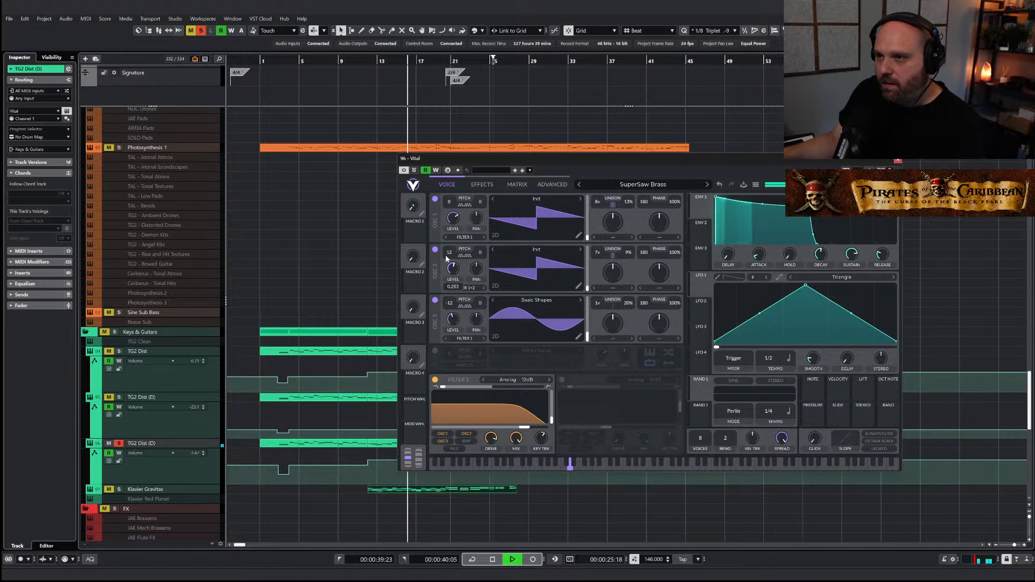
# Turn off the solo, close the Vital window and listen to the layered synth in the full mix
pyautogui.click(202, 31)
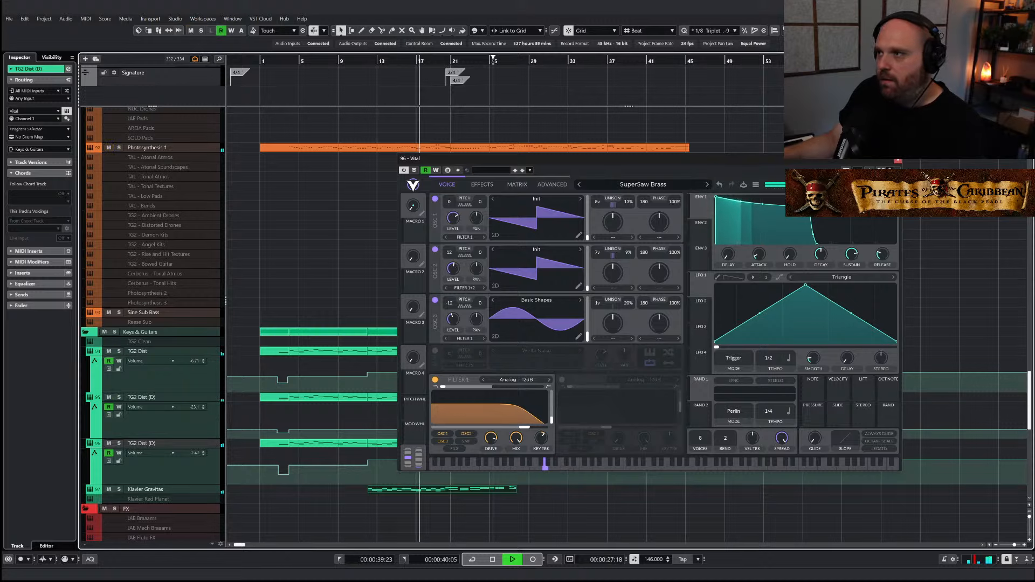
pyautogui.rightClick(461, 256)
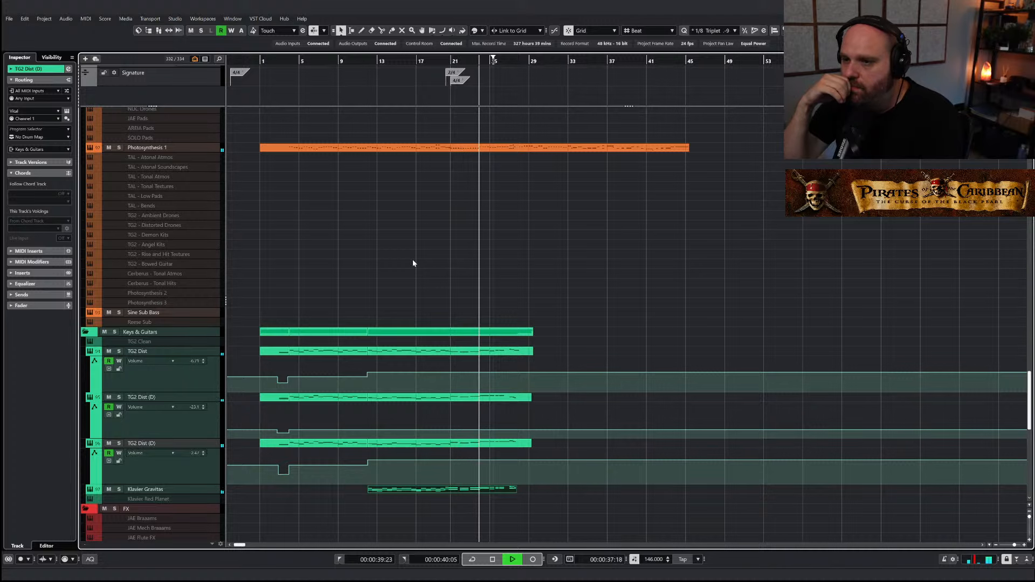
pyautogui.press('space')
# Play the arrangement from bar 21 with the Brass folder soloed
pyautogui.scroll(5, 414, 264)
pyautogui.scroll(5, 413, 263)
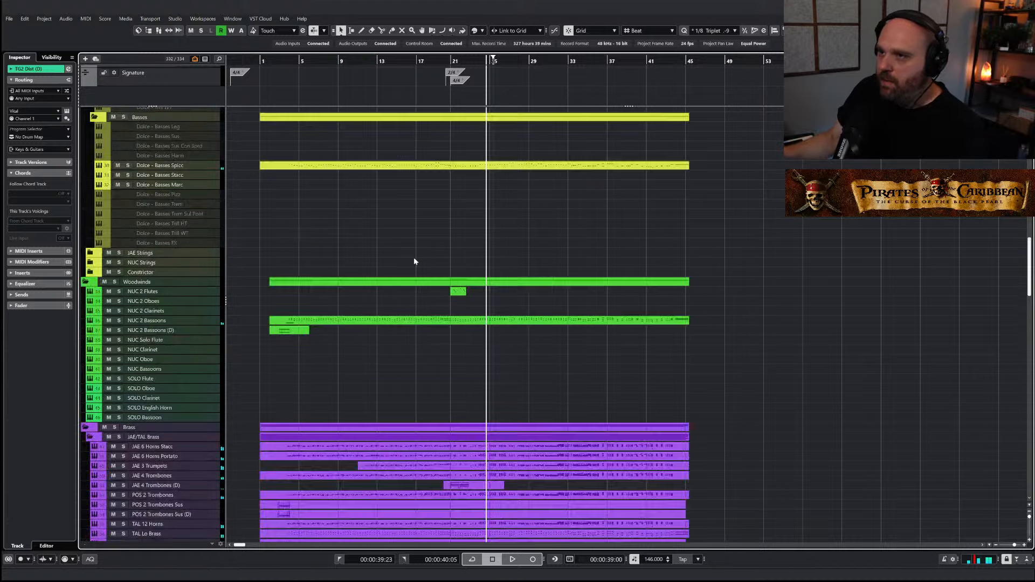
pyautogui.click(452, 63)
pyautogui.scroll(-5, 393, 323)
pyautogui.press('space')
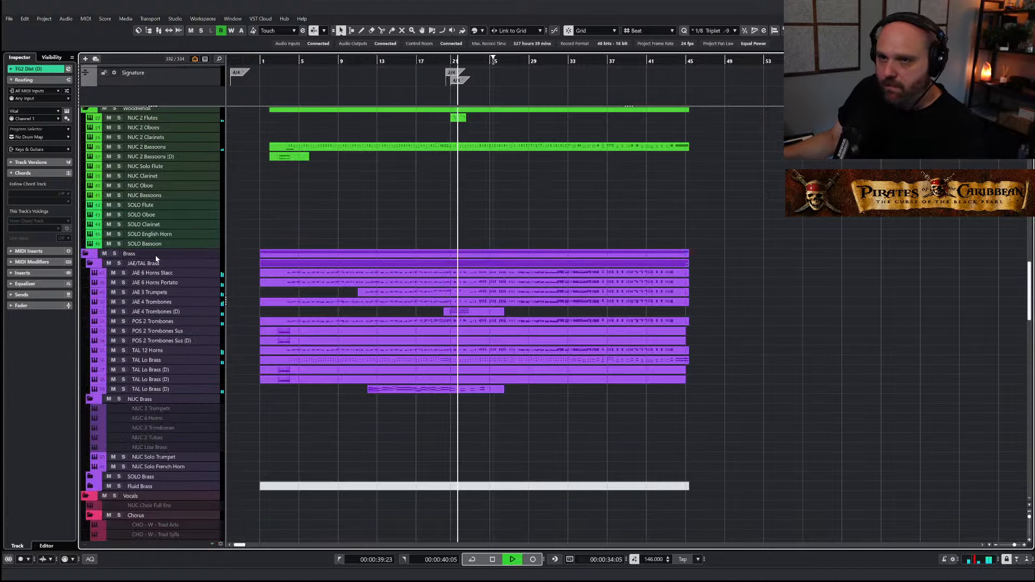
pyautogui.click(114, 254)
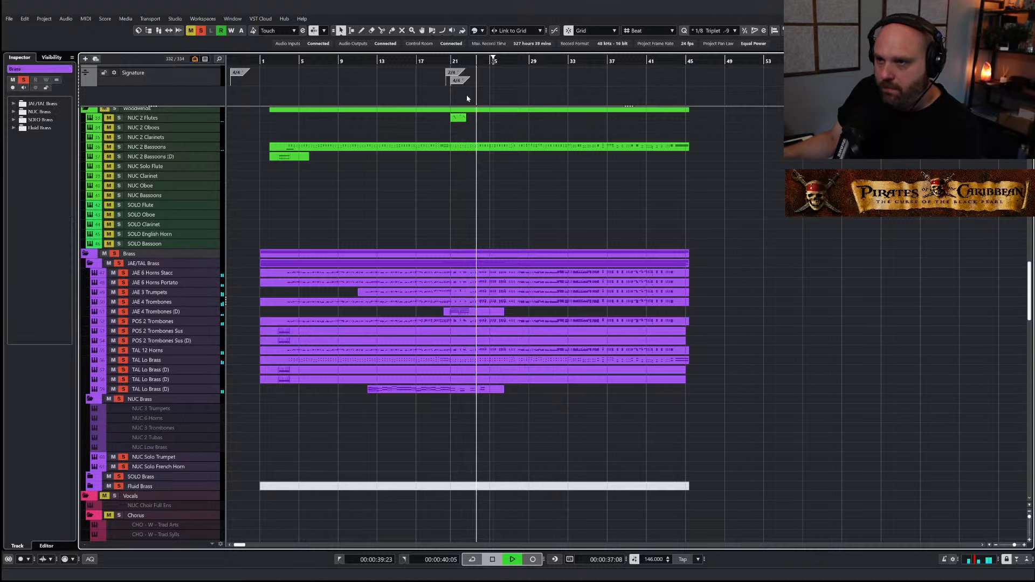
# Replay the brass from bar 21 and open the JAE 3 Trumpets part for note editing
pyautogui.click(452, 63)
pyautogui.press('space')
pyautogui.click(458, 294)
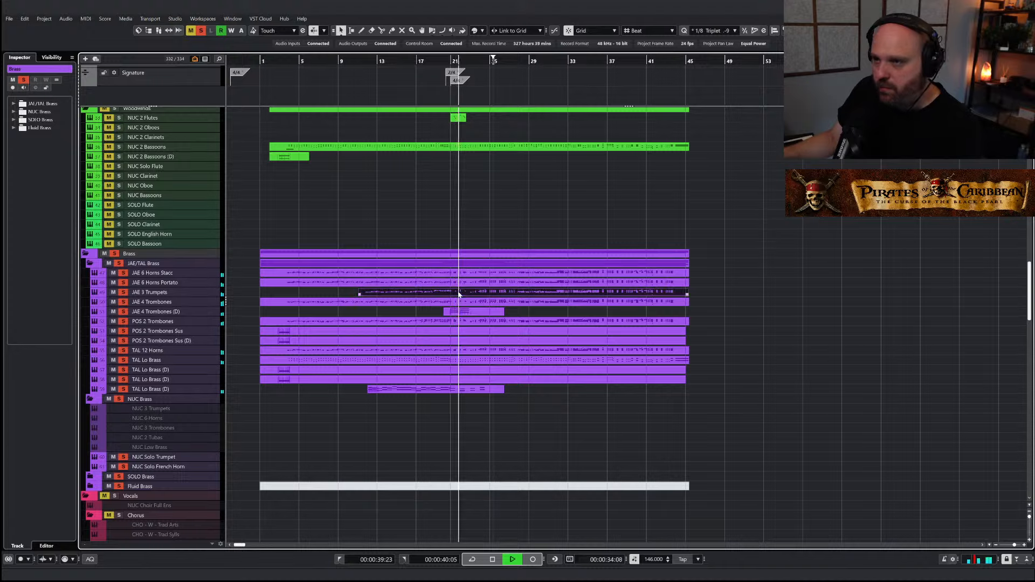
pyautogui.doubleClick(459, 294)
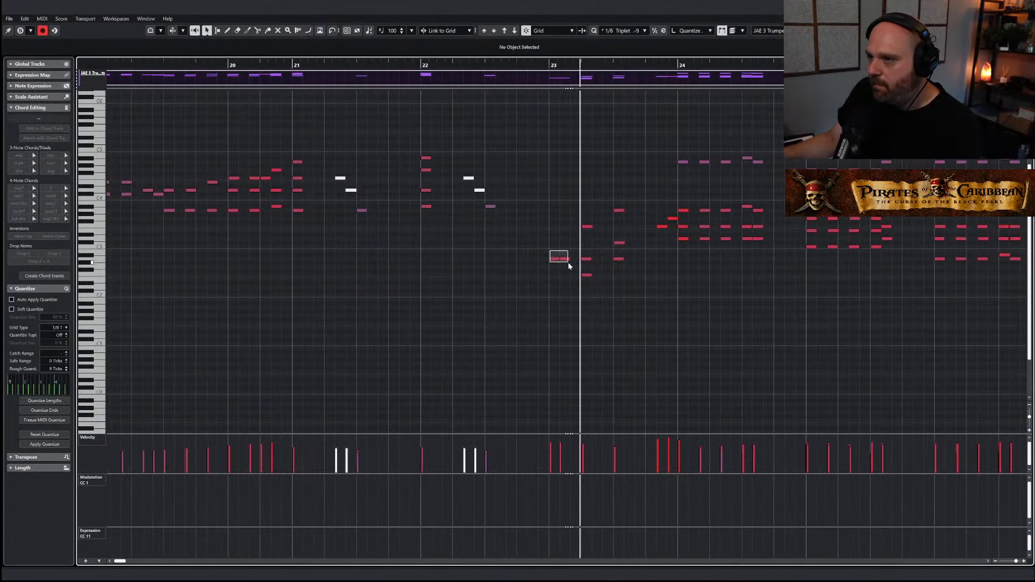
# Transpose the low trumpet notes in bar 23 up an octave and play the result from just before the bar
pyautogui.click(554, 259)
pyautogui.moveTo(554, 257)
pyautogui.mouseDown()
pyautogui.moveTo(554, 248)
pyautogui.moveTo(554, 258)
pyautogui.mouseUp()
pyautogui.moveTo(542, 215); pyautogui.dragTo(625, 293)
pyautogui.moveTo(555, 256); pyautogui.dragTo(555, 208)
pyautogui.click(538, 73)
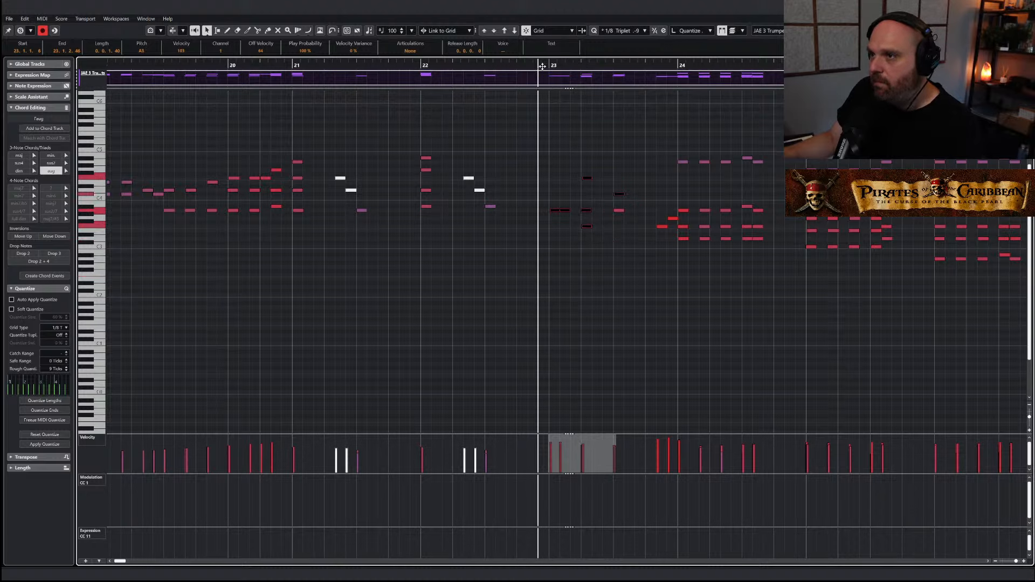
pyautogui.press('space')
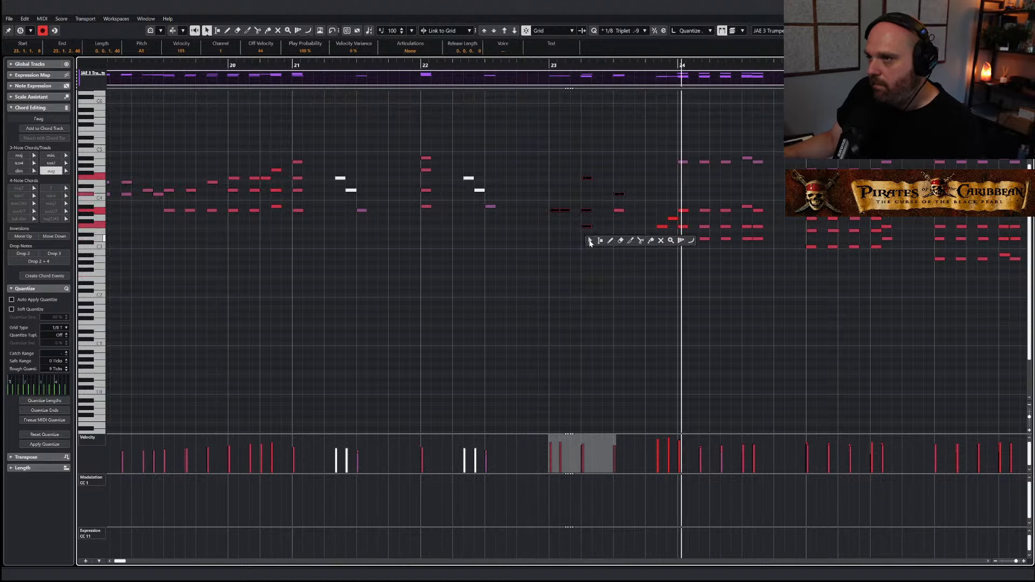
# Lower the velocities of the bar 23 trumpet notes, then raise the velocity of the bar's last chord slightly
pyautogui.moveTo(550, 157); pyautogui.dragTo(624, 262)
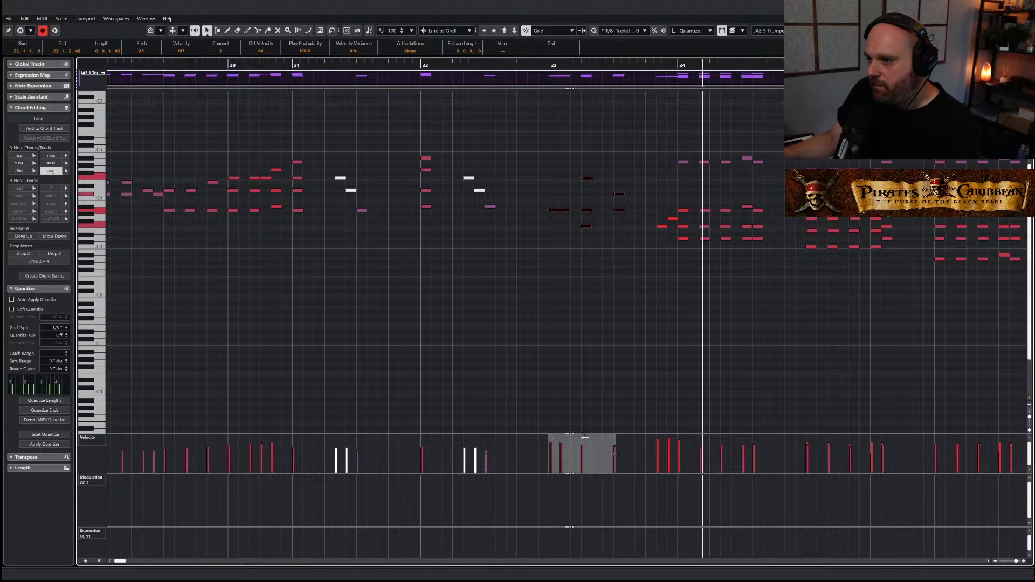
pyautogui.click(610, 200)
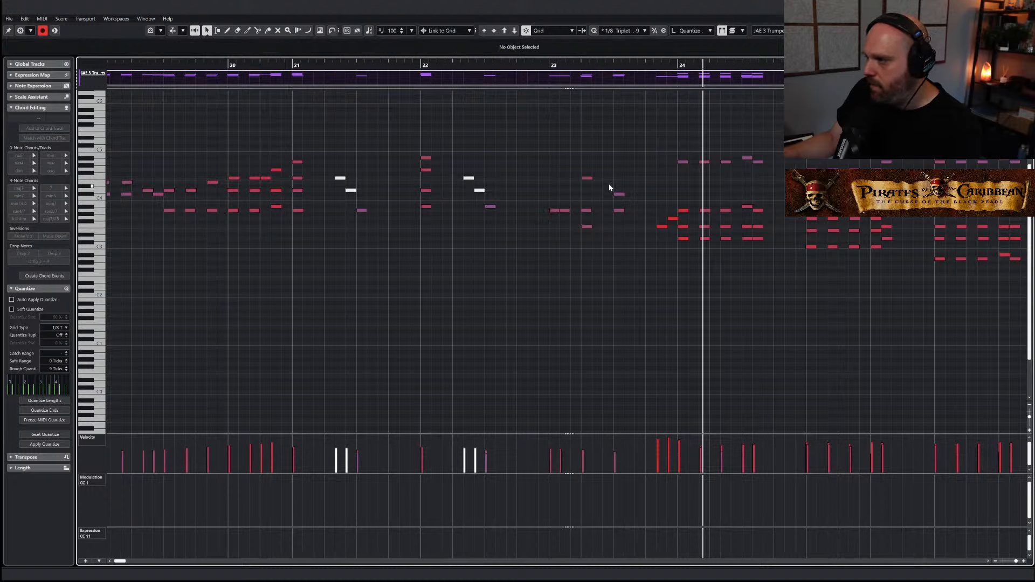
pyautogui.moveTo(620, 245); pyautogui.dragTo(620, 245)
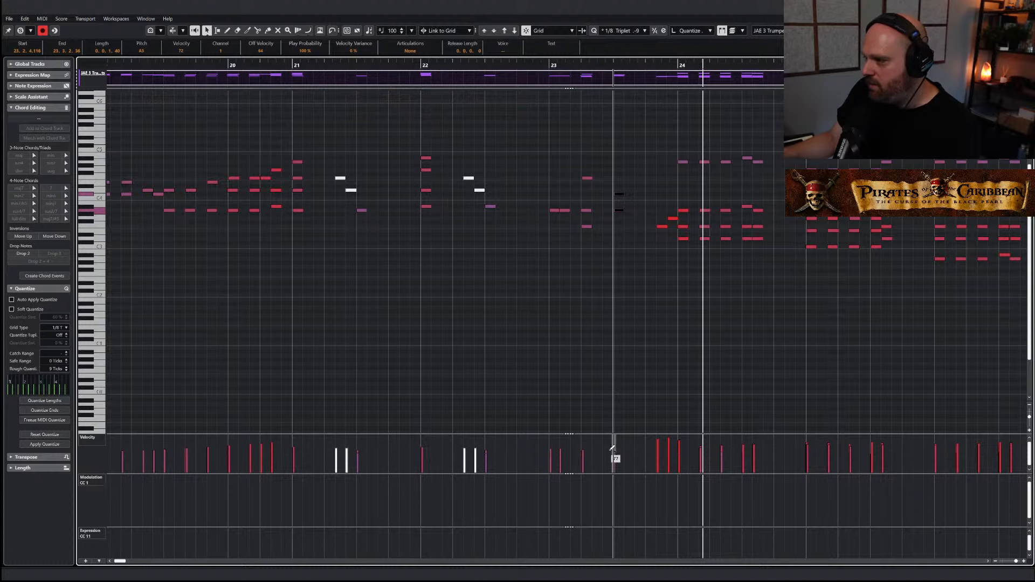
pyautogui.moveTo(617, 446); pyautogui.dragTo(617, 447)
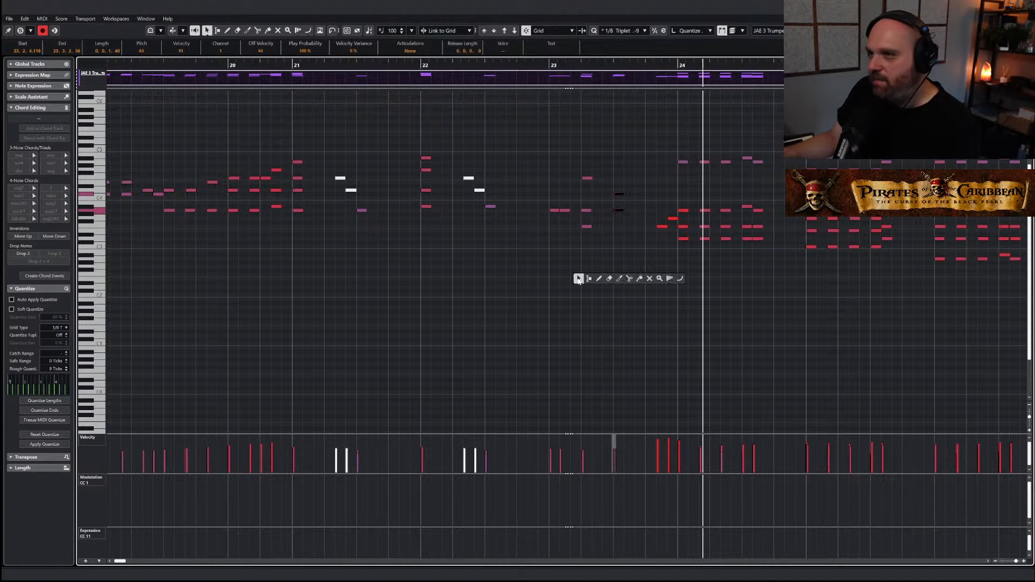
# Play the edited trumpet part from bar 23 to check it against the following bars
pyautogui.click(539, 67)
pyautogui.press('g')
pyautogui.press('g')
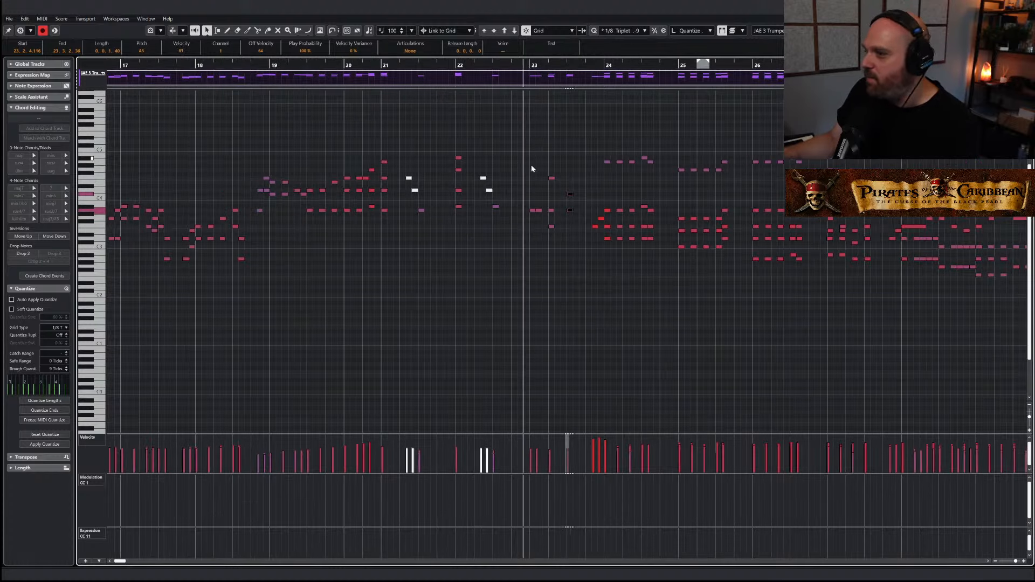
pyautogui.rightClick(559, 240)
pyautogui.click(560, 240)
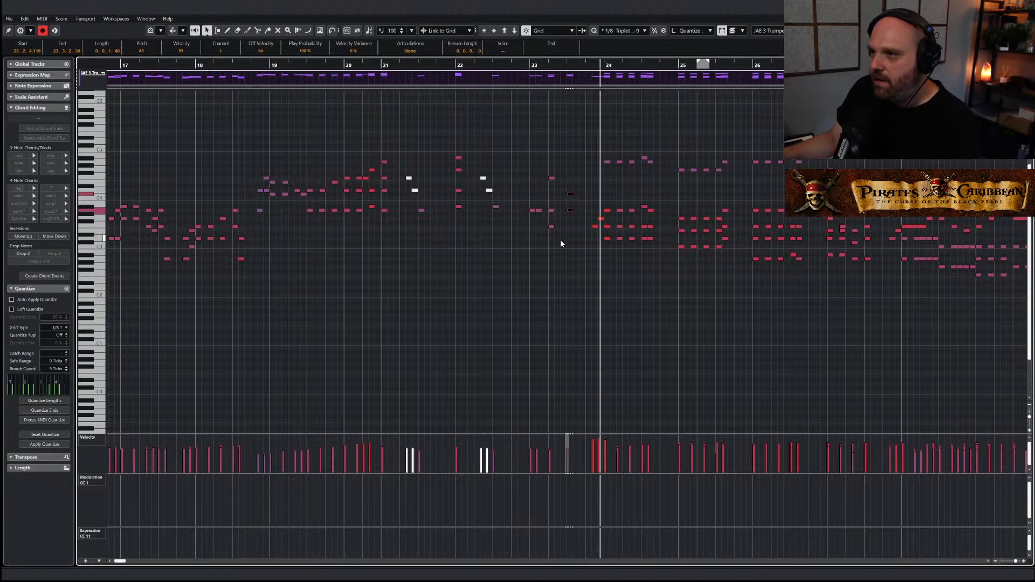
pyautogui.press('g')
pyautogui.press('g')
# Scale the velocities of the upper trumpet notes in bars 24 to 27 and close the note editor
pyautogui.moveTo(586, 132); pyautogui.dragTo(786, 195)
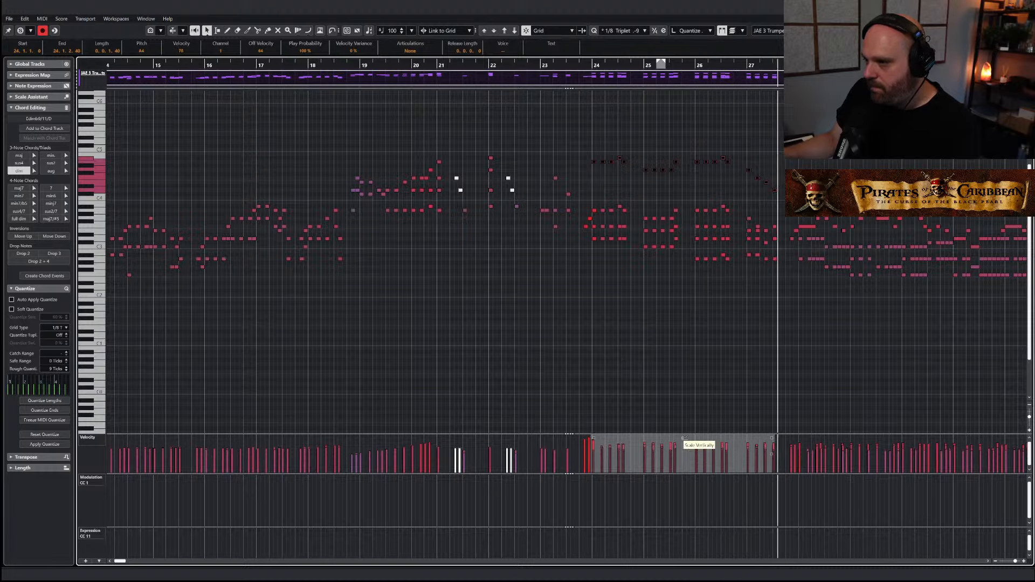
pyautogui.click(626, 330)
pyautogui.hotkey('ctrl', 'w')
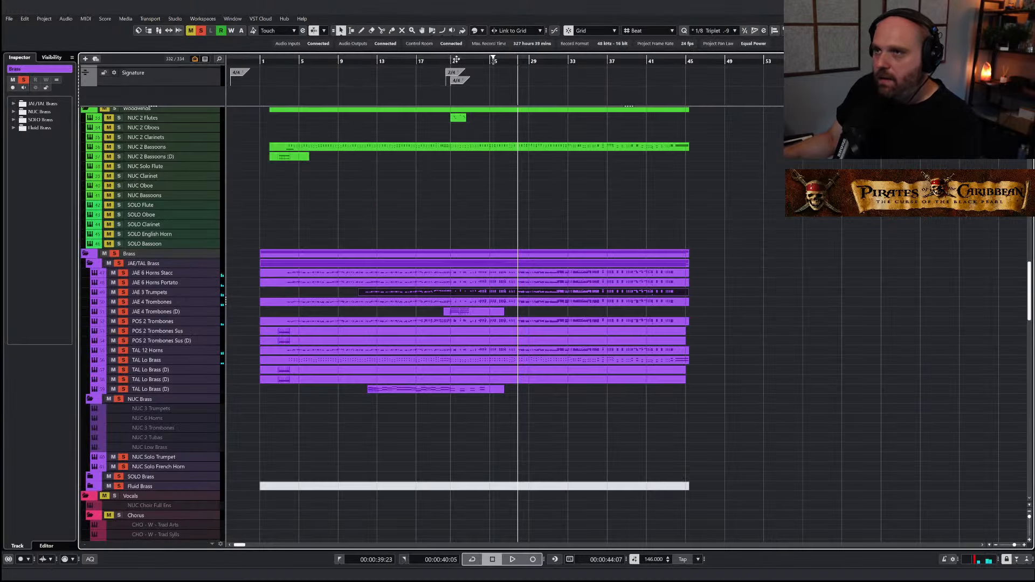
# Turn off the Brass folder's solo and listen to the full arrangement from about bar 17
pyautogui.click(415, 61)
pyautogui.press('space')
pyautogui.click(114, 253)
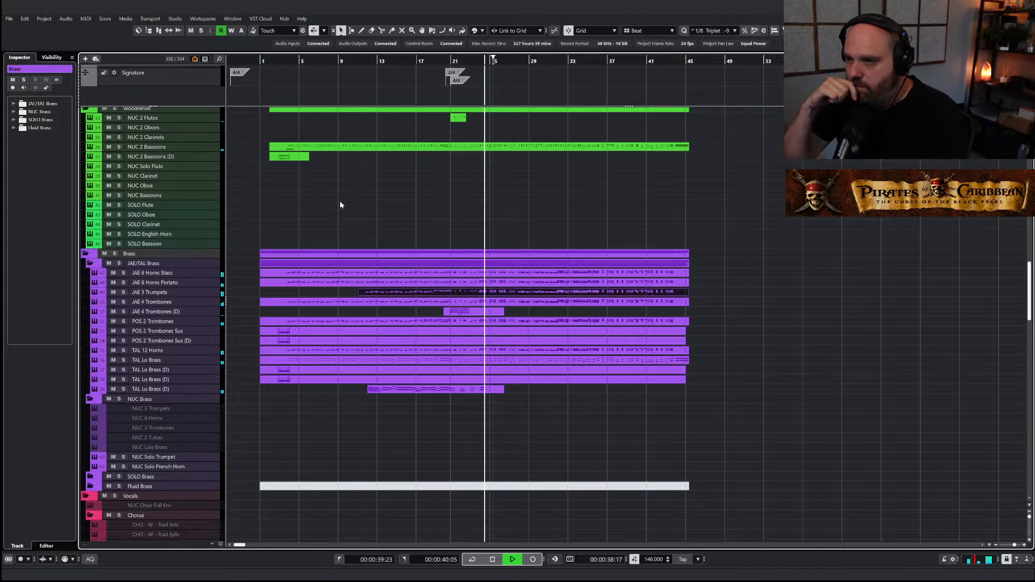
pyautogui.press('space')
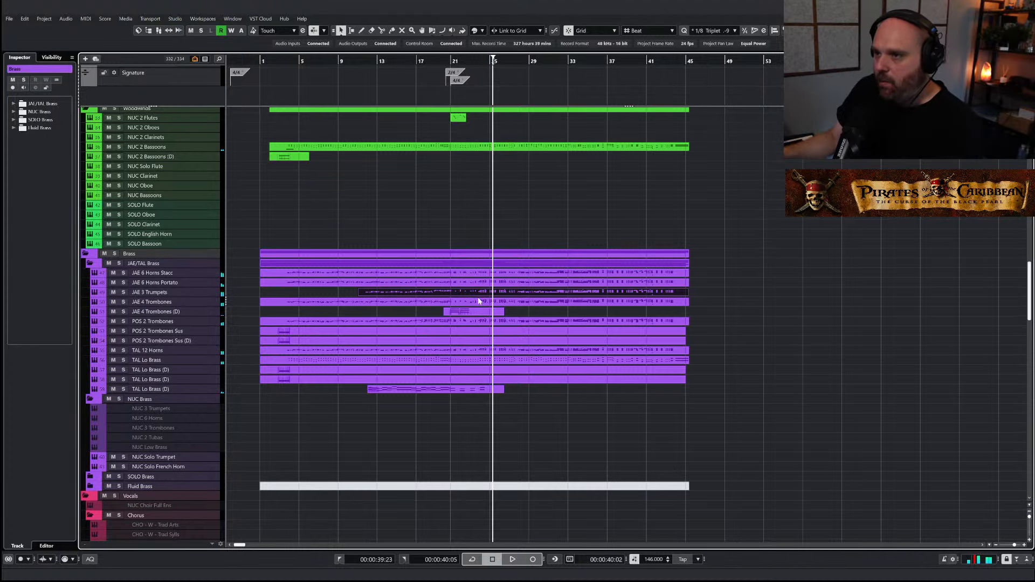
# Open the Dolce - Marcato part in the Celli folder and play its sustained chords from bar 21
pyautogui.click(478, 311)
pyautogui.scroll(3, 507, 285)
pyautogui.scroll(10, 566, 267)
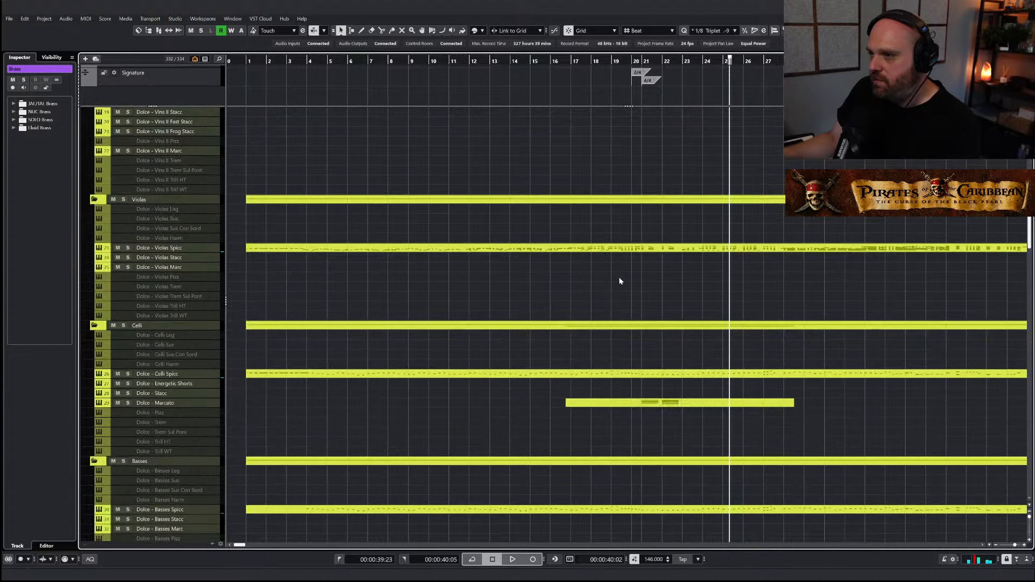
pyautogui.doubleClick(665, 403)
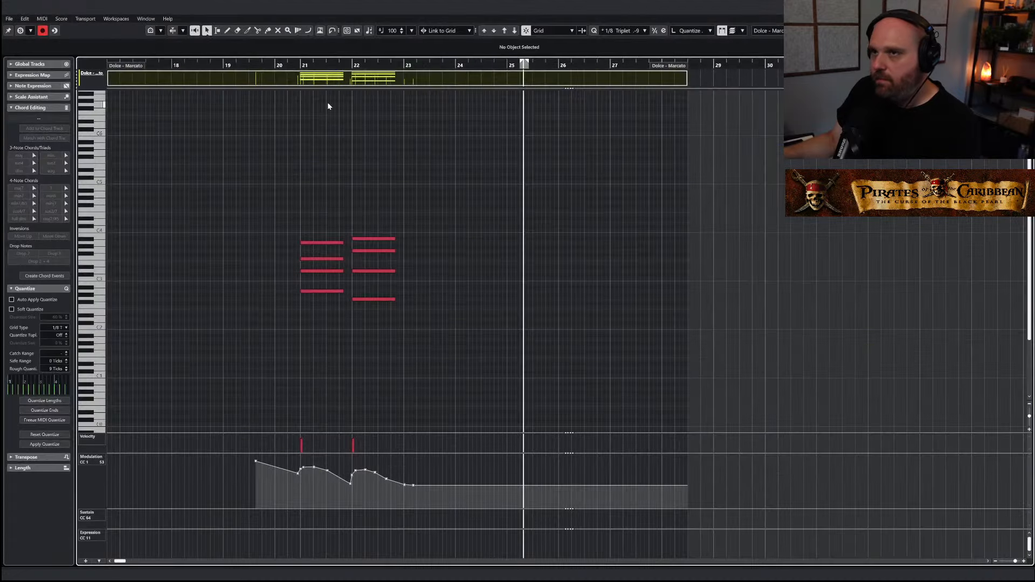
pyautogui.scroll(1, 318, 89)
pyautogui.press('space')
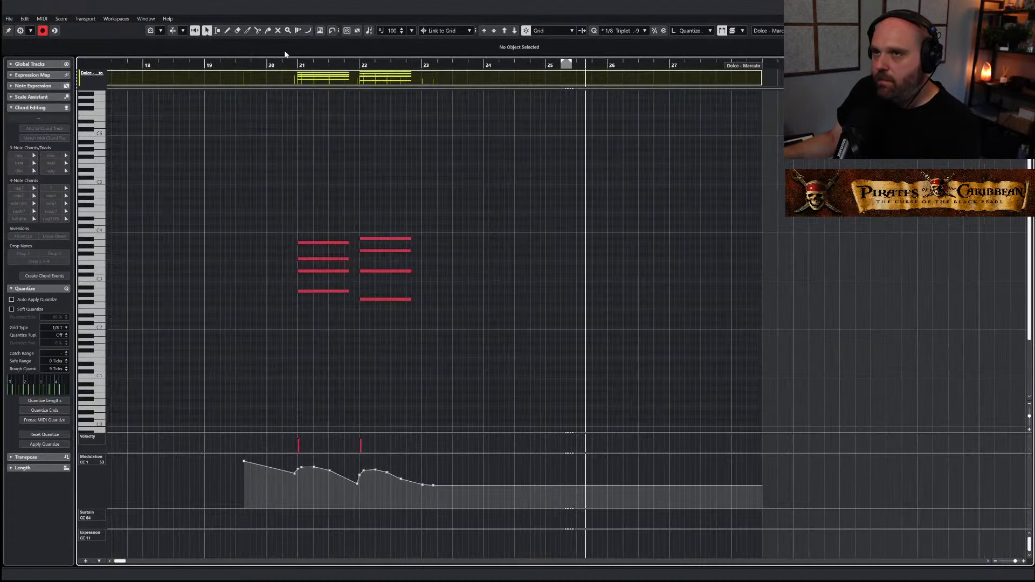
pyautogui.click(298, 66)
pyautogui.press('8')
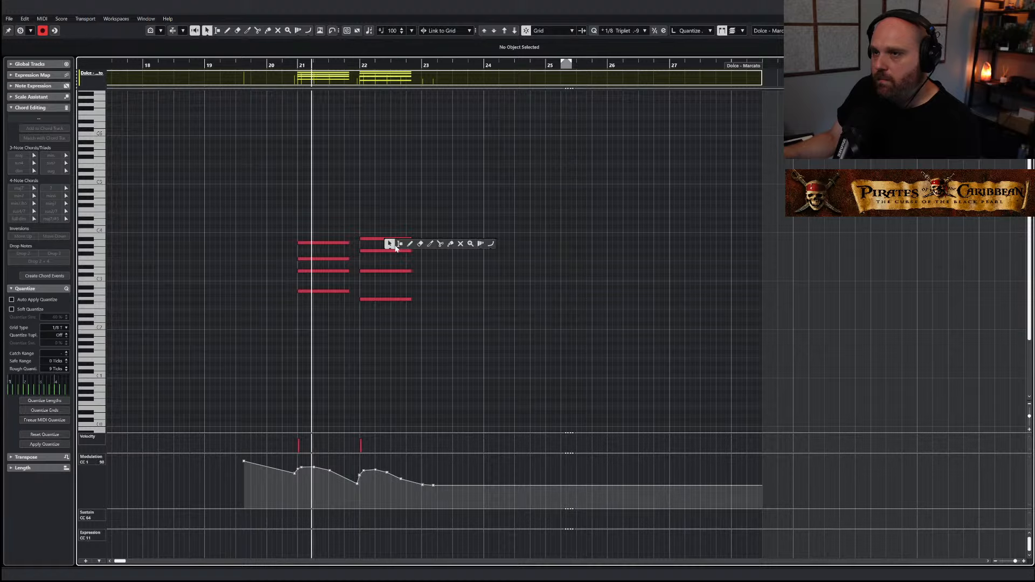
# Draw a sustained four-note A major chord across bar 23 in the celli Marcato part
pyautogui.press('h')
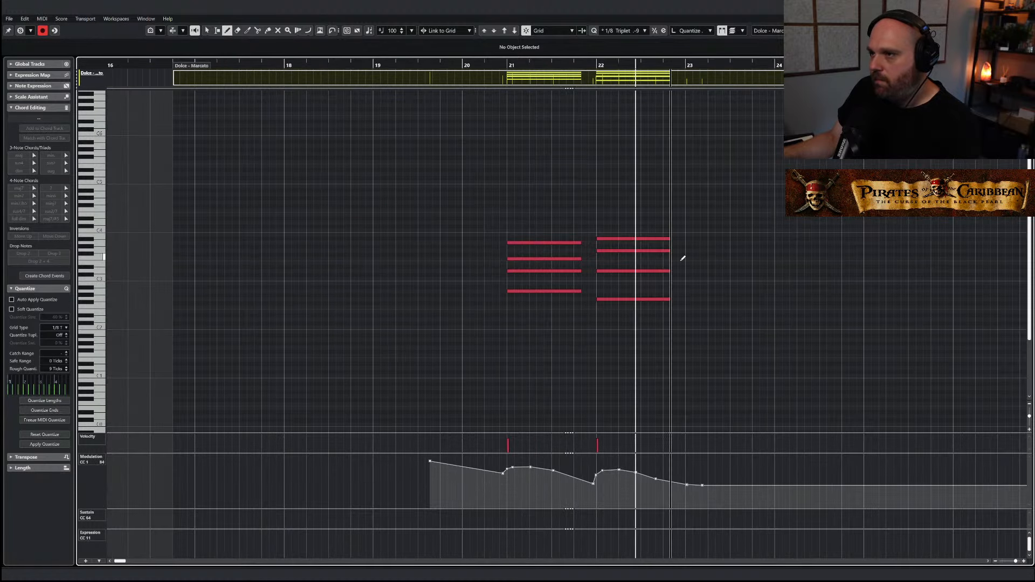
pyautogui.moveTo(687, 238); pyautogui.dragTo(767, 238)
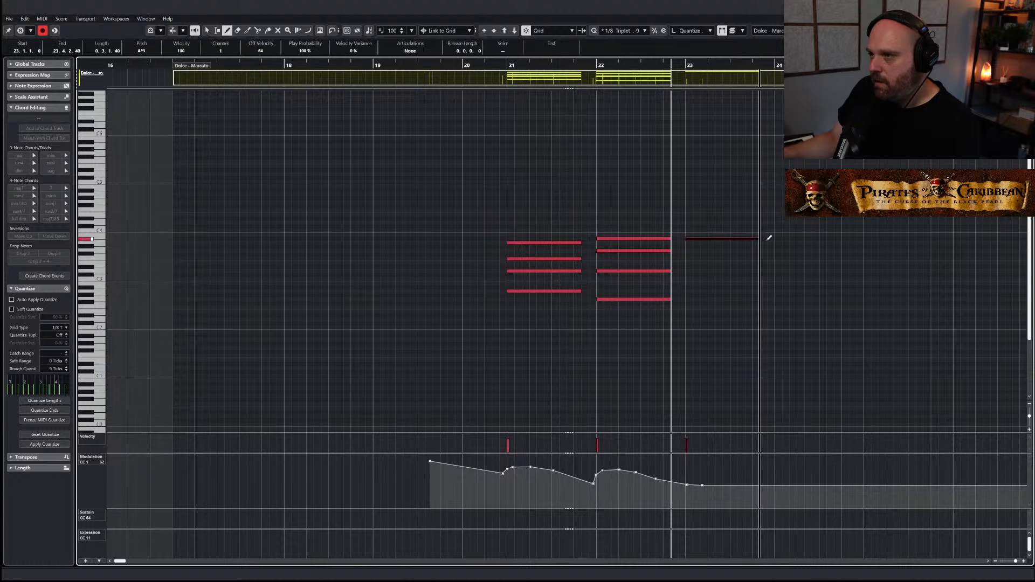
pyautogui.press('Down')
pyautogui.moveTo(688, 263); pyautogui.dragTo(767, 263)
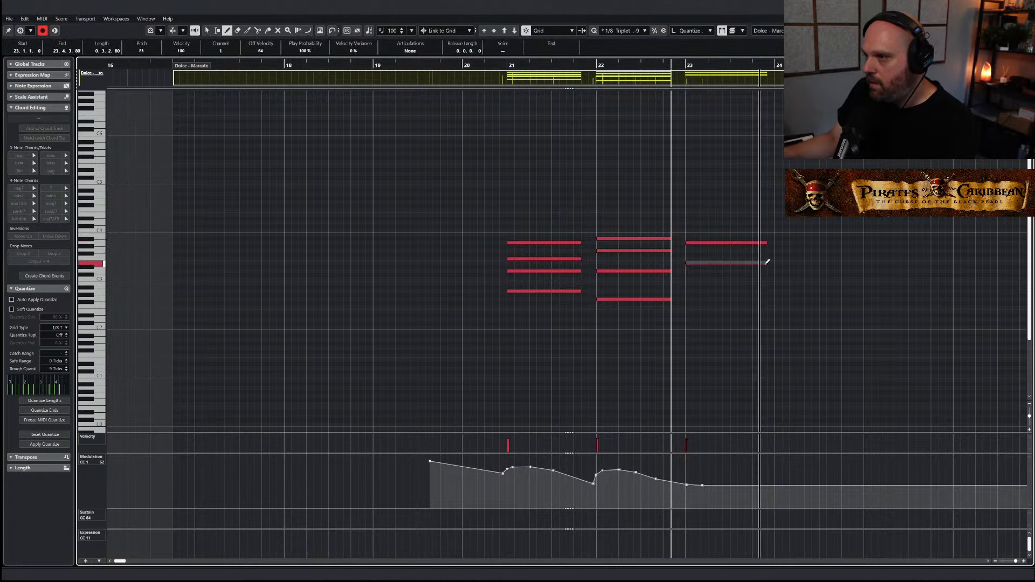
pyautogui.moveTo(693, 274); pyautogui.dragTo(765, 274)
pyautogui.moveTo(690, 292); pyautogui.dragTo(762, 292)
# Draw a CC 1 modulation swell that rises and decays under the bar 23 chord, and play it back
pyautogui.moveTo(682, 483)
pyautogui.mouseDown()
pyautogui.moveTo(695, 466)
pyautogui.moveTo(774, 482)
pyautogui.mouseUp()
pyautogui.press('space')
pyautogui.press('1')
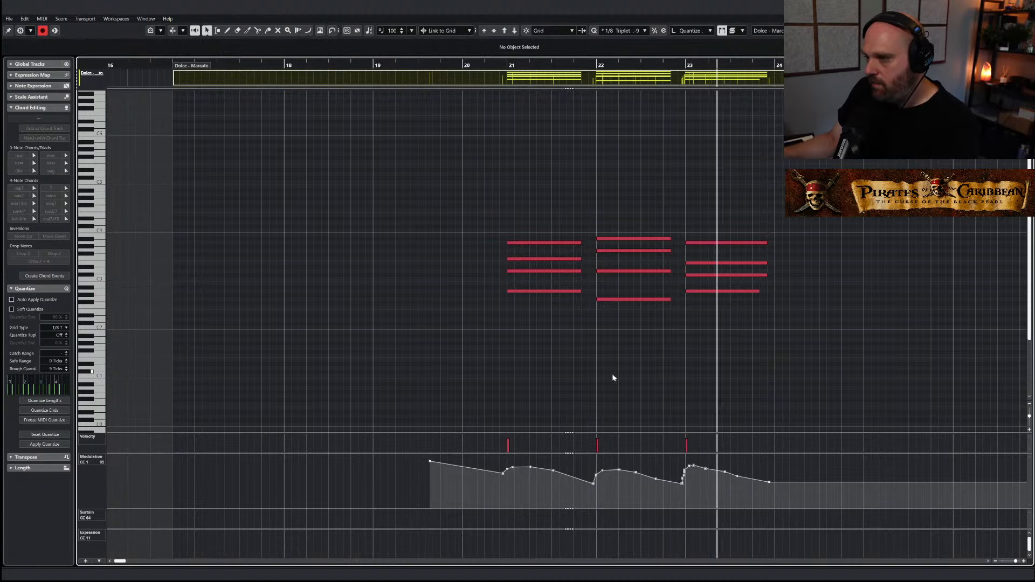
# Lengthen the lowest note of the bar 23 chord to match the other chord notes
pyautogui.press('g')
pyautogui.press('h')
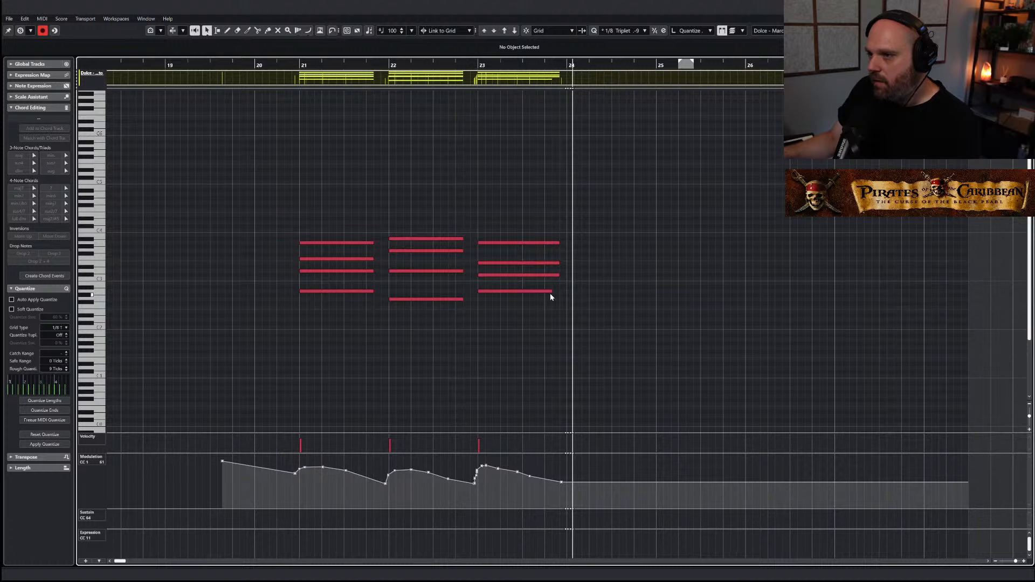
pyautogui.moveTo(550, 296); pyautogui.dragTo(558, 295)
pyautogui.moveTo(597, 324); pyautogui.dragTo(512, 222)
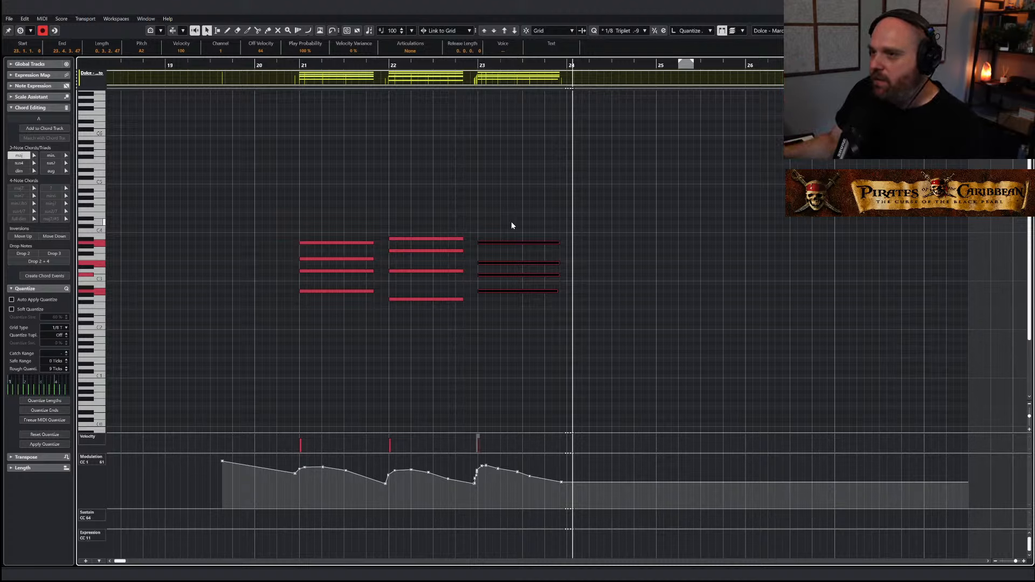
pyautogui.click(512, 223)
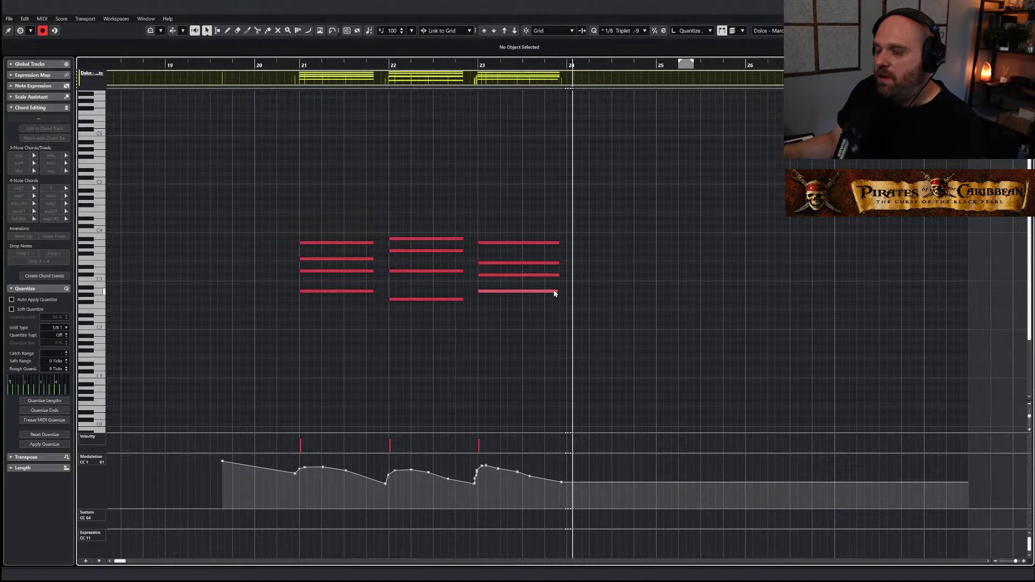
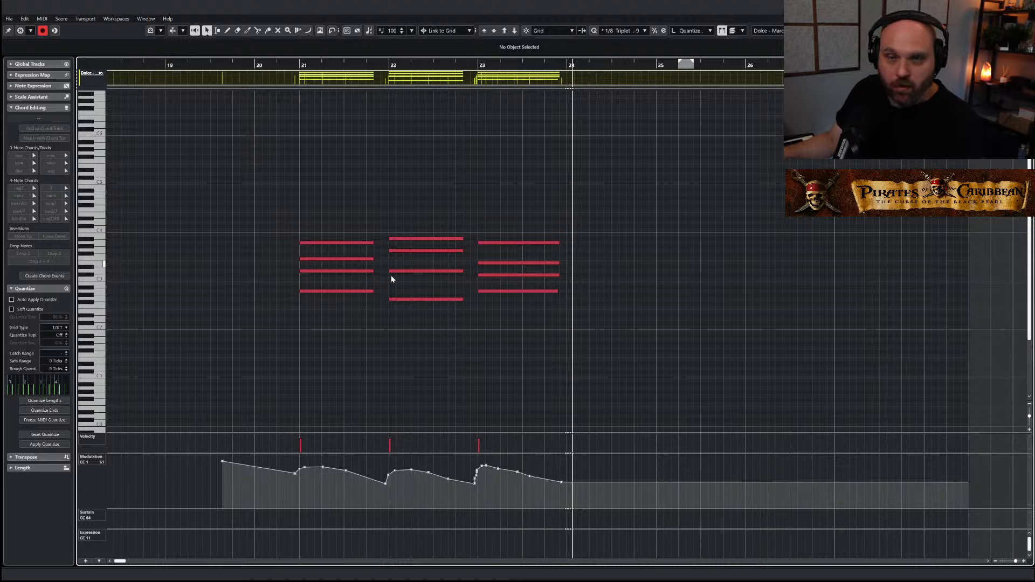
# Duplicate the bar 23 chord into bar 24 and raise its two inner notes a semitone to form Dmin/A
pyautogui.moveTo(574, 318); pyautogui.dragTo(540, 230)
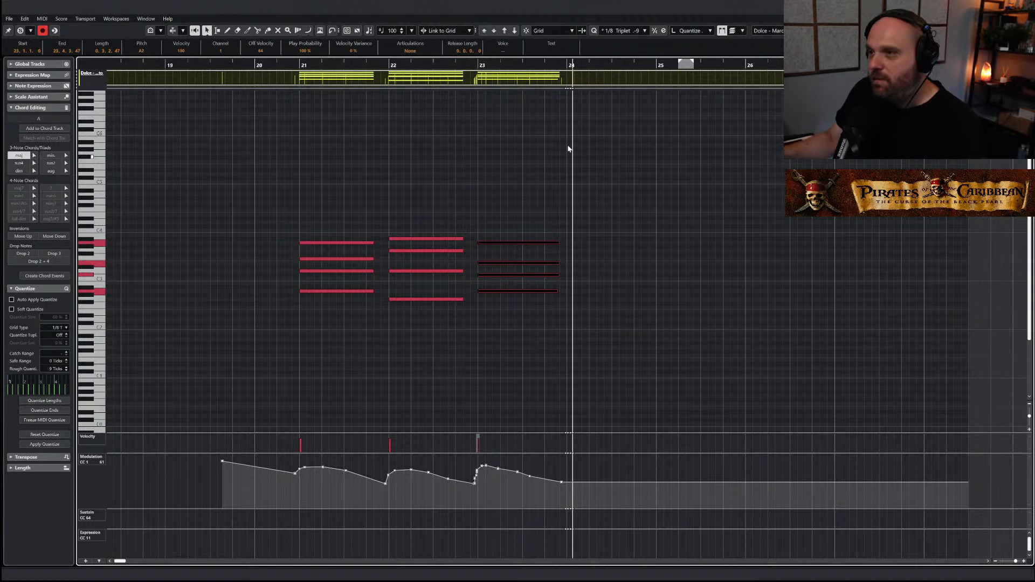
pyautogui.hotkey('alt', 'd')
pyautogui.press('h')
pyautogui.click(716, 226)
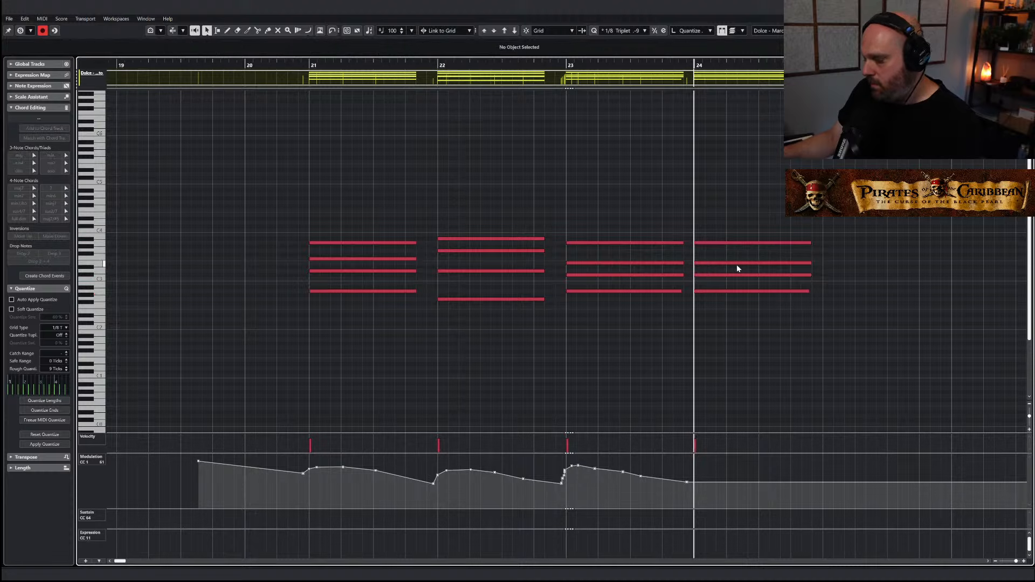
pyautogui.moveTo(738, 265)
pyautogui.mouseDown()
pyautogui.moveTo(718, 279)
pyautogui.moveTo(728, 280)
pyautogui.mouseUp()
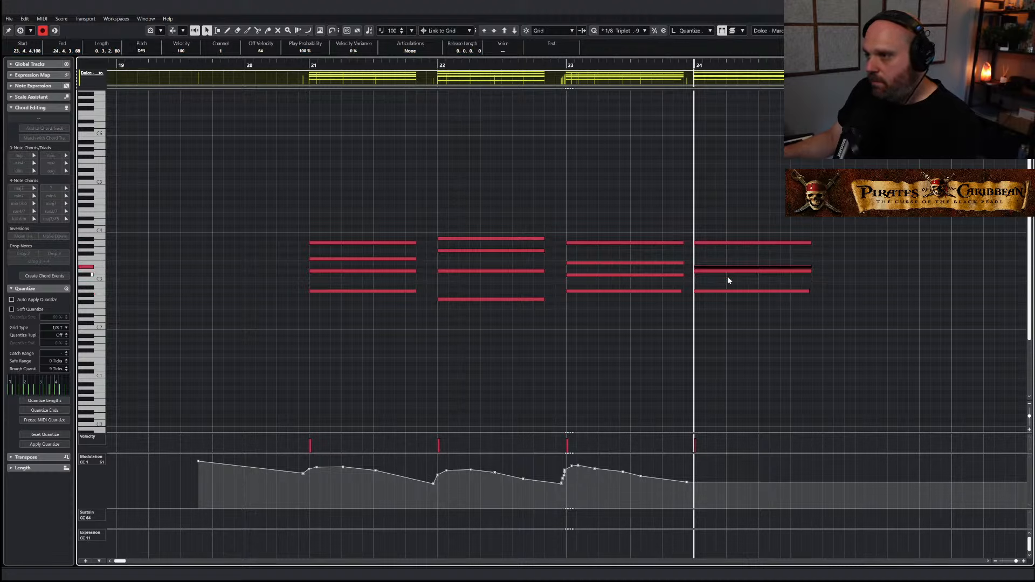
pyautogui.press('Up')
pyautogui.press('Up')
pyautogui.click(726, 291)
pyautogui.press('space')
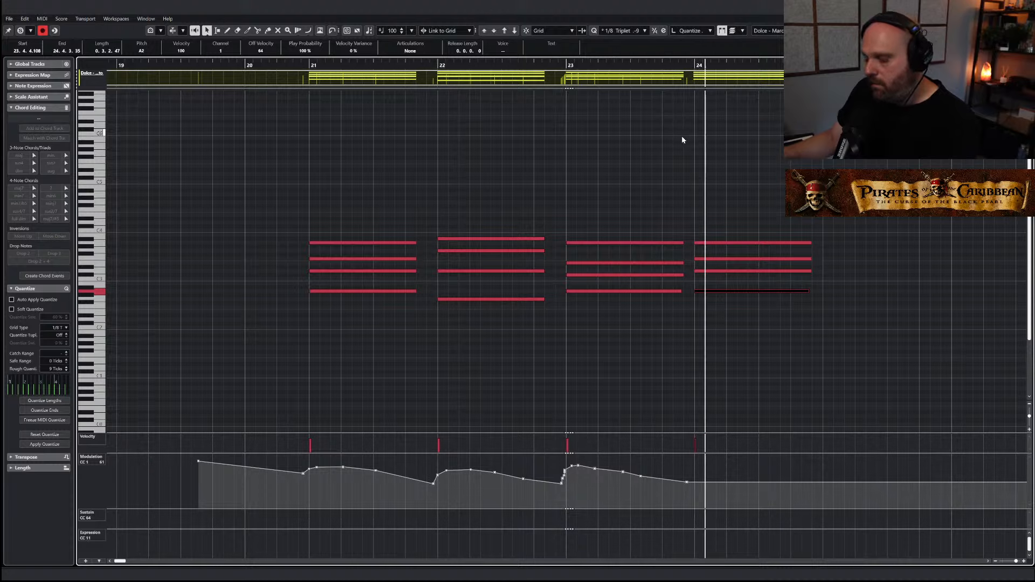
# Copy the chord to the start of bar 25, revoice it as C/G and shorten it to about half a bar
pyautogui.moveTo(850, 311); pyautogui.dragTo(734, 239)
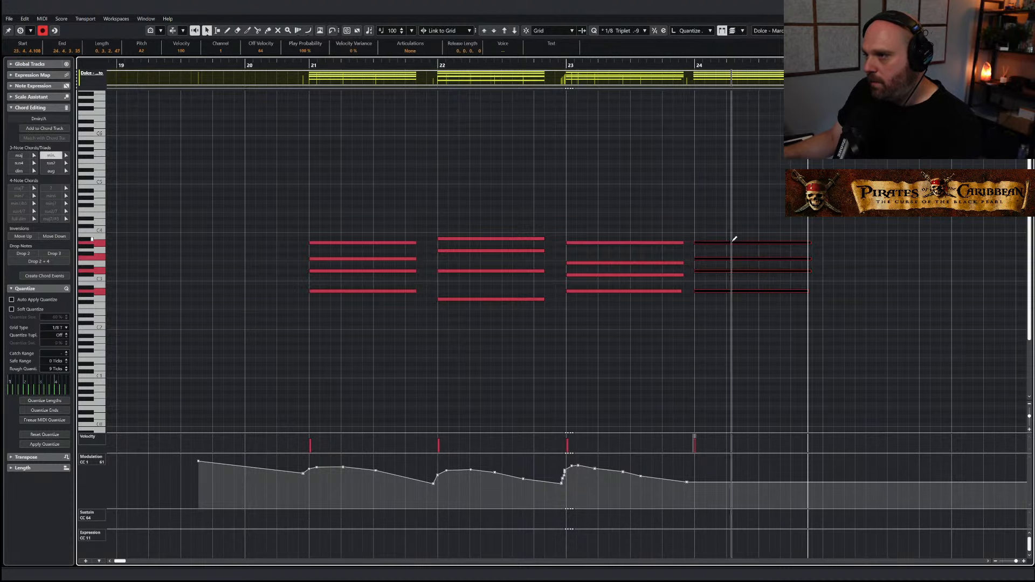
pyautogui.moveTo(844, 317); pyautogui.dragTo(842, 264)
pyautogui.press('space')
pyautogui.moveTo(911, 318); pyautogui.dragTo(891, 254)
pyautogui.press('space')
pyautogui.press('h')
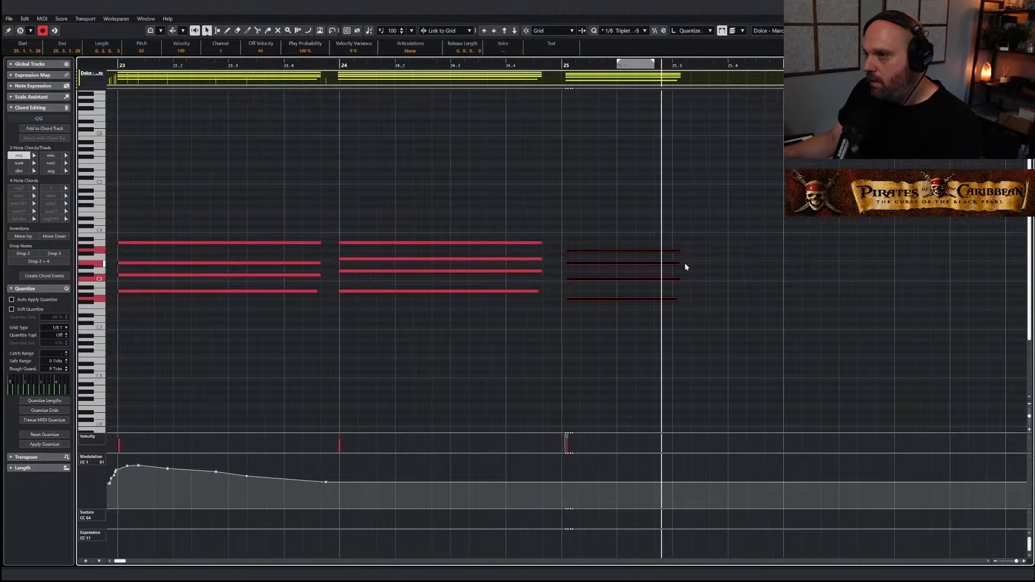
# Add a short copy of the chord in the second half of bar 25 and move its notes up to form Dmin/A
pyautogui.moveTo(628, 251)
pyautogui.mouseDown()
pyautogui.moveTo(757, 257)
pyautogui.moveTo(726, 265)
pyautogui.moveTo(762, 305)
pyautogui.moveTo(793, 233)
pyautogui.moveTo(810, 245)
pyautogui.moveTo(725, 244)
pyautogui.mouseUp()
pyautogui.press('Up')
pyautogui.press('Up')
pyautogui.click(726, 264)
pyautogui.press('Up')
pyautogui.press('Up')
pyautogui.press('Up')
pyautogui.press('Up')
pyautogui.press('Up')
# Draw modulation swells under the bar 24 and bar 25 chords, dipping and then rising again into the short chord of bar 25
pyautogui.rightClick(755, 273)
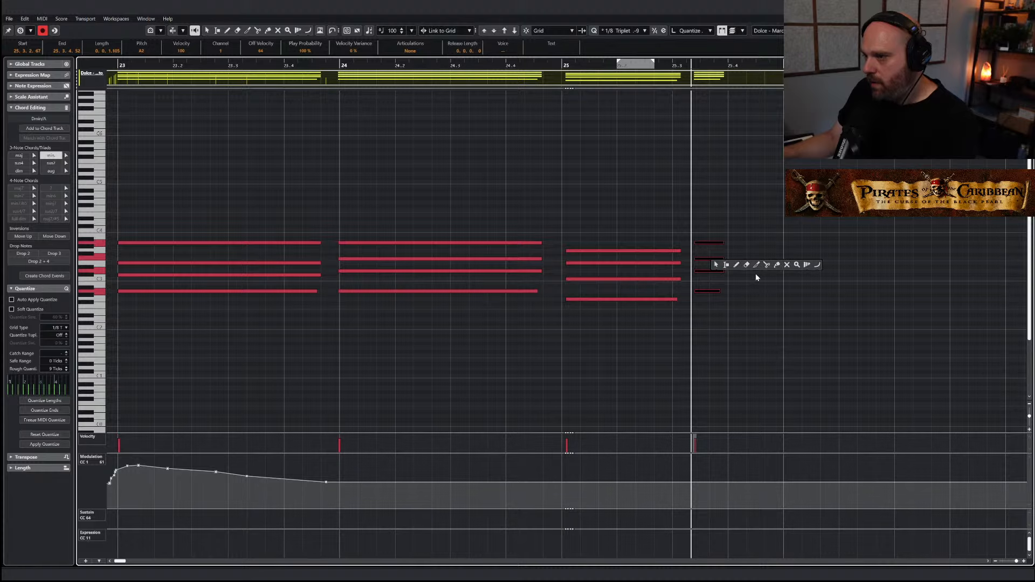
pyautogui.click(744, 266)
pyautogui.hscroll(3, 665, 284)
pyautogui.rightClick(538, 371)
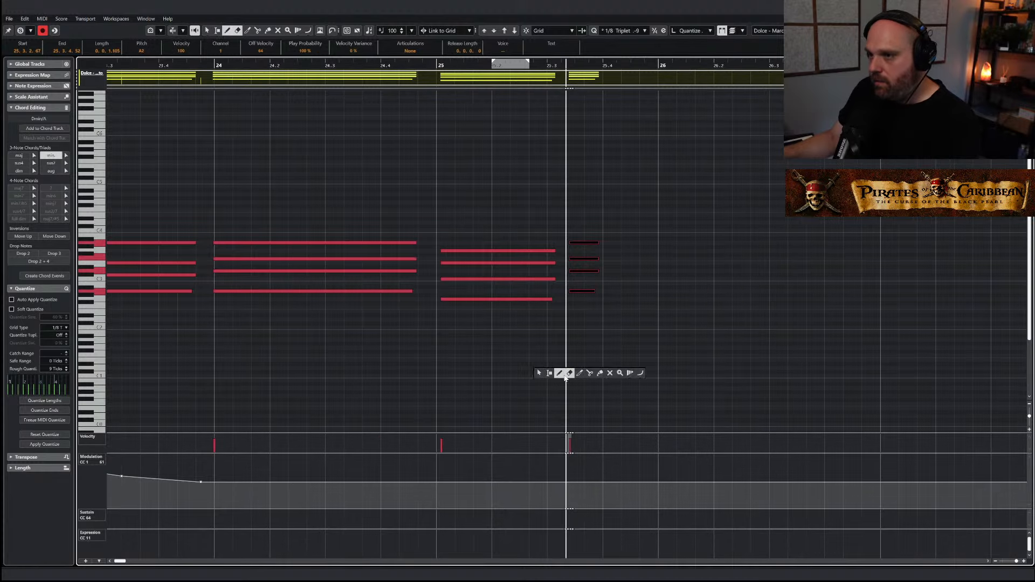
pyautogui.click(561, 373)
pyautogui.press('g')
pyautogui.press('g')
pyautogui.press('g')
pyautogui.press('g')
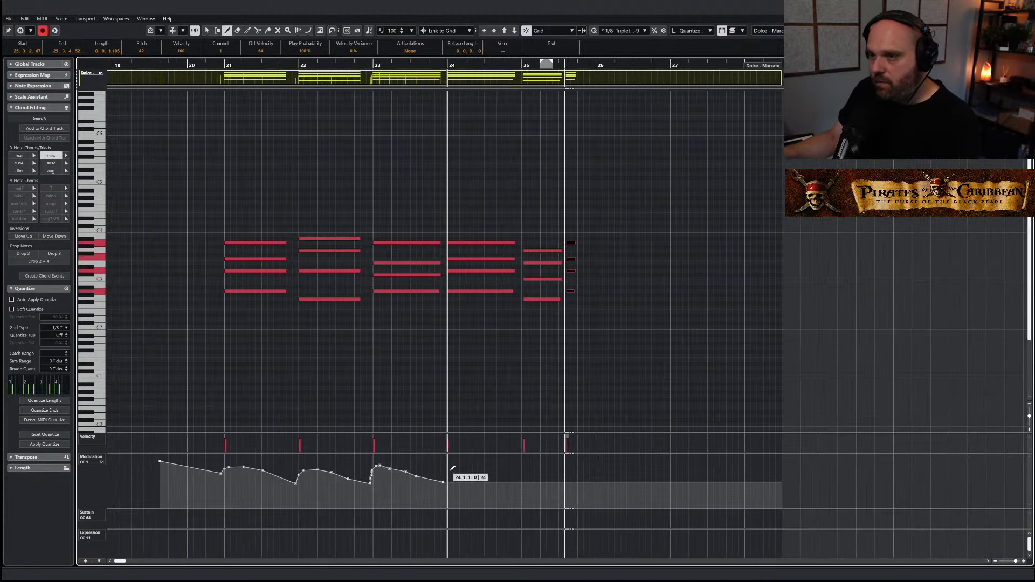
pyautogui.click(448, 479)
pyautogui.moveTo(449, 475)
pyautogui.mouseDown()
pyautogui.moveTo(465, 460)
pyautogui.moveTo(529, 476)
pyautogui.moveTo(577, 462)
pyautogui.mouseUp()
# Place a Dmin/A chord across most of bar 26 and draw a gently falling modulation curve beneath it
pyautogui.rightClick(617, 298)
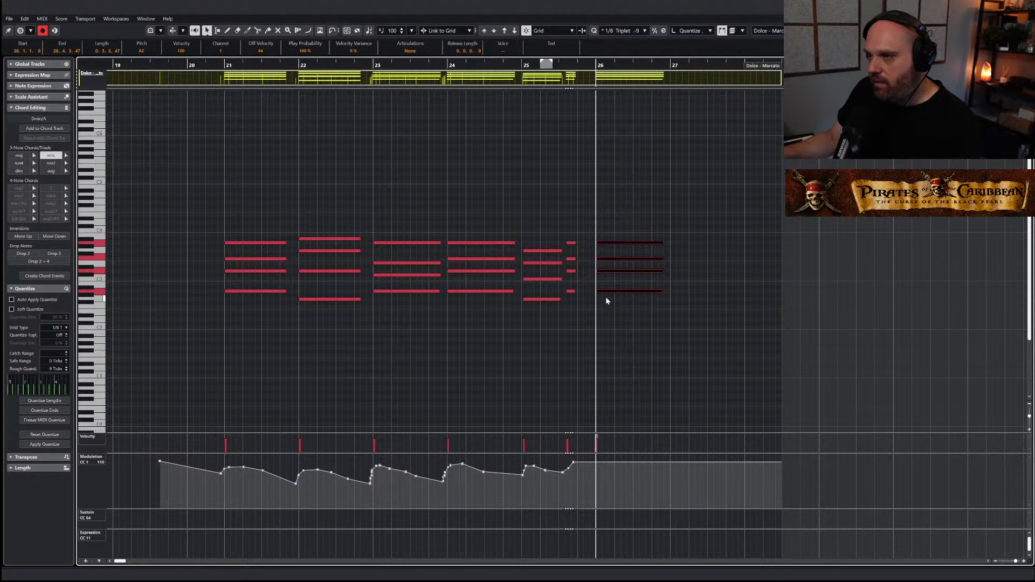
pyautogui.rightClick(619, 325)
pyautogui.click(621, 323)
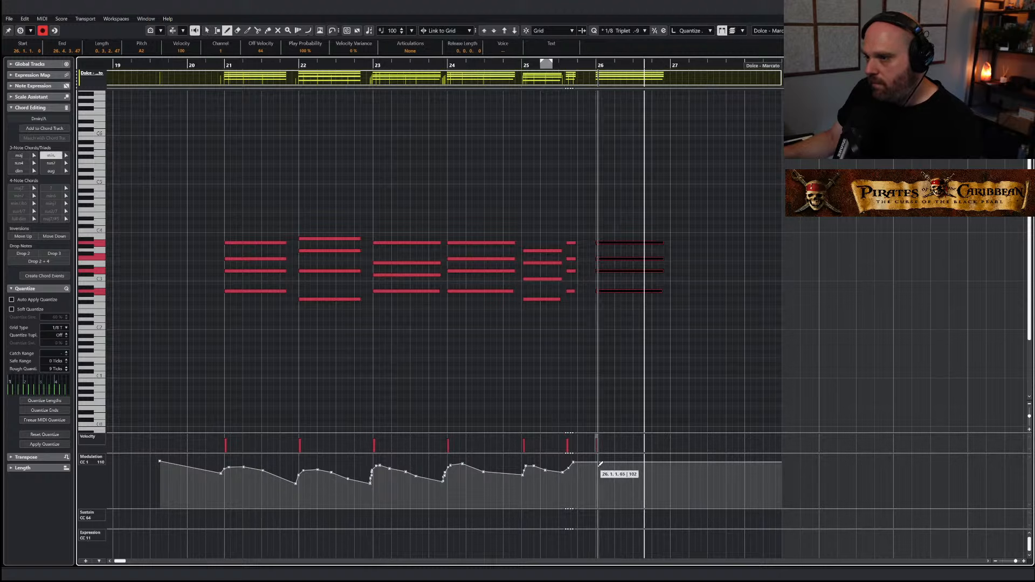
pyautogui.moveTo(594, 465); pyautogui.dragTo(669, 477)
# Build a chord in bar 27 with the bar 23 voicing, moving its two inner notes up a semitone in the second half
pyautogui.moveTo(674, 291)
pyautogui.mouseDown()
pyautogui.moveTo(726, 290)
pyautogui.moveTo(709, 277)
pyautogui.mouseUp()
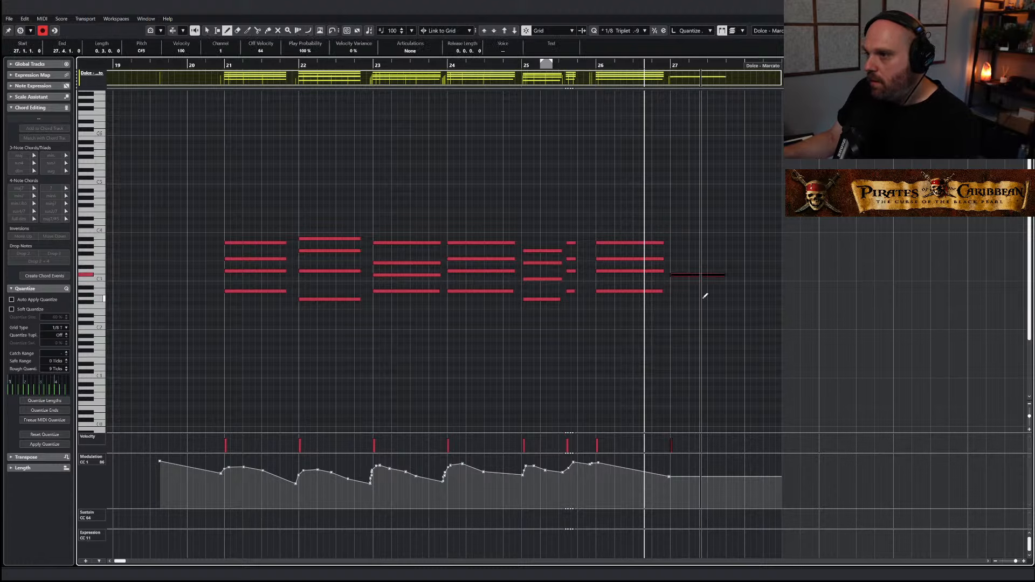
pyautogui.moveTo(714, 275)
pyautogui.mouseDown()
pyautogui.moveTo(588, 277)
pyautogui.moveTo(591, 285)
pyautogui.moveTo(587, 276)
pyautogui.moveTo(630, 271)
pyautogui.moveTo(615, 263)
pyautogui.moveTo(617, 242)
pyautogui.mouseUp()
pyautogui.rightClick(587, 279)
pyautogui.click(591, 285)
pyautogui.press('Up')
pyautogui.rightClick(611, 277)
pyautogui.click(632, 279)
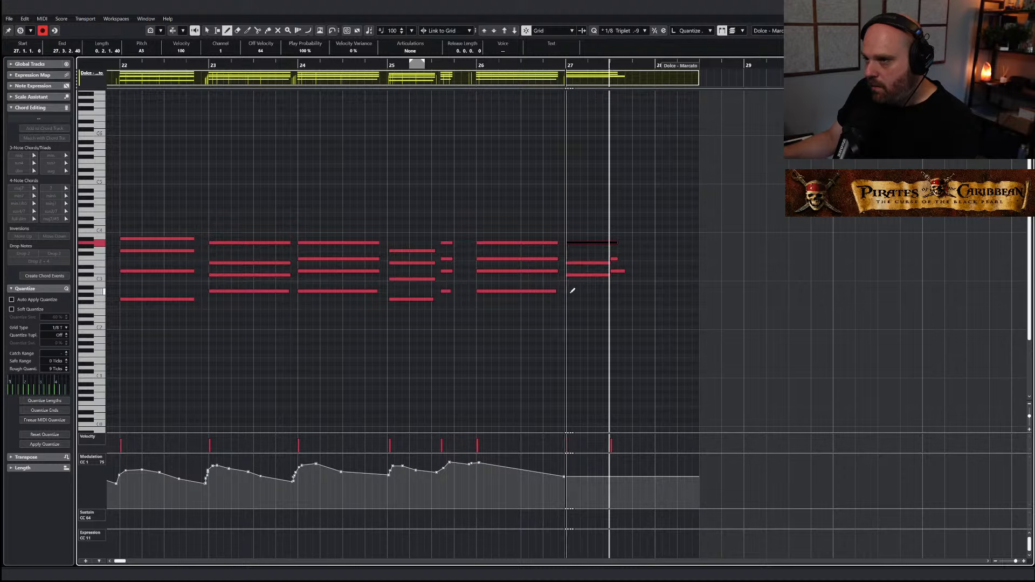
pyautogui.moveTo(573, 292); pyautogui.dragTo(624, 291)
# Draw a rising modulation swell under the bar 27 chord and play back the passage
pyautogui.moveTo(566, 475)
pyautogui.mouseDown()
pyautogui.moveTo(584, 464)
pyautogui.moveTo(575, 463)
pyautogui.moveTo(615, 456)
pyautogui.mouseUp()
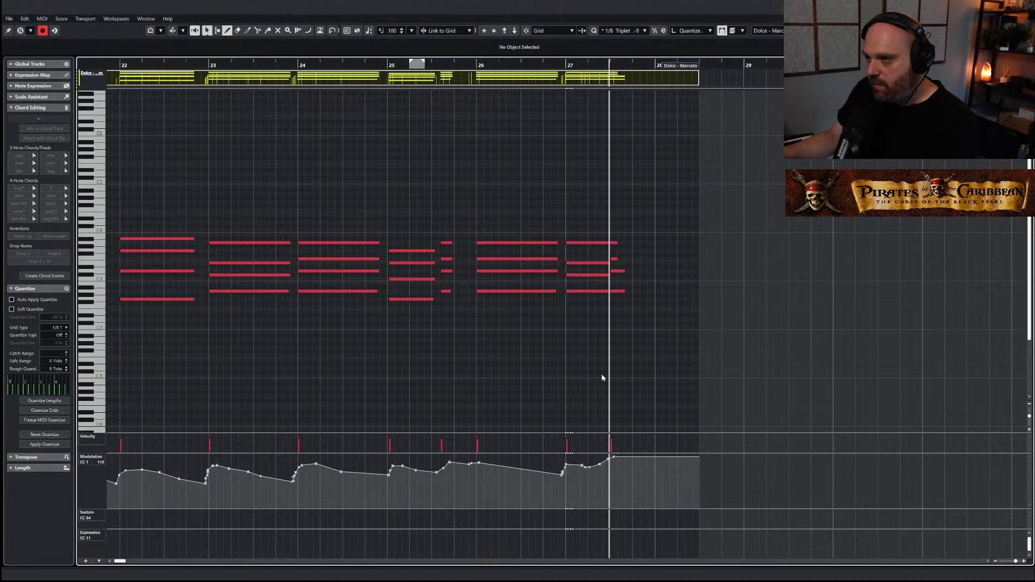
pyautogui.press('1')
pyautogui.press('space')
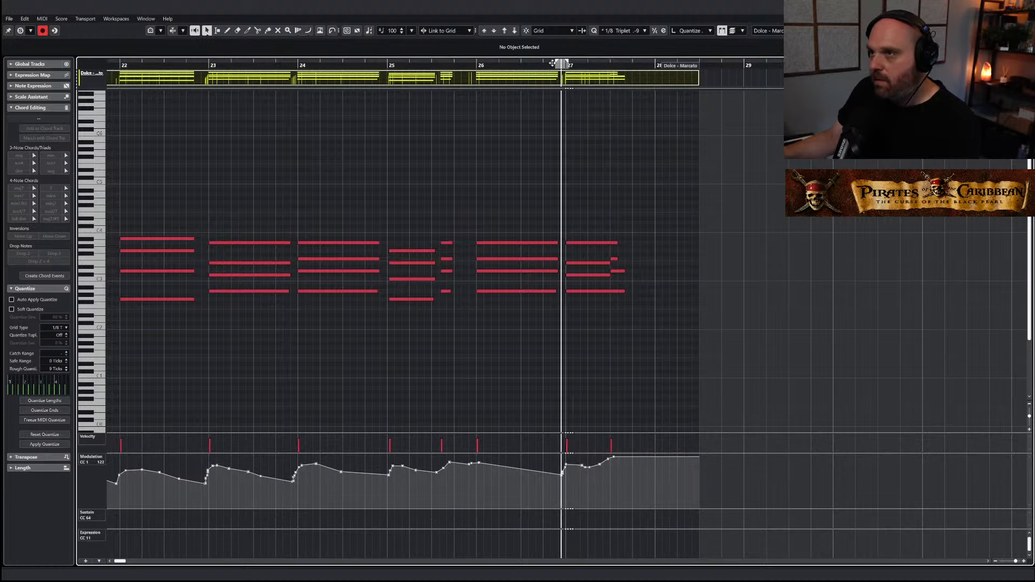
pyautogui.press('g')
pyautogui.press('g')
pyautogui.press('space')
# Copy the celli chords of bars 23–27, set the playhead to the start of bar 23 and return to the project view
pyautogui.moveTo(626, 313); pyautogui.dragTo(512, 221)
pyautogui.click(510, 64)
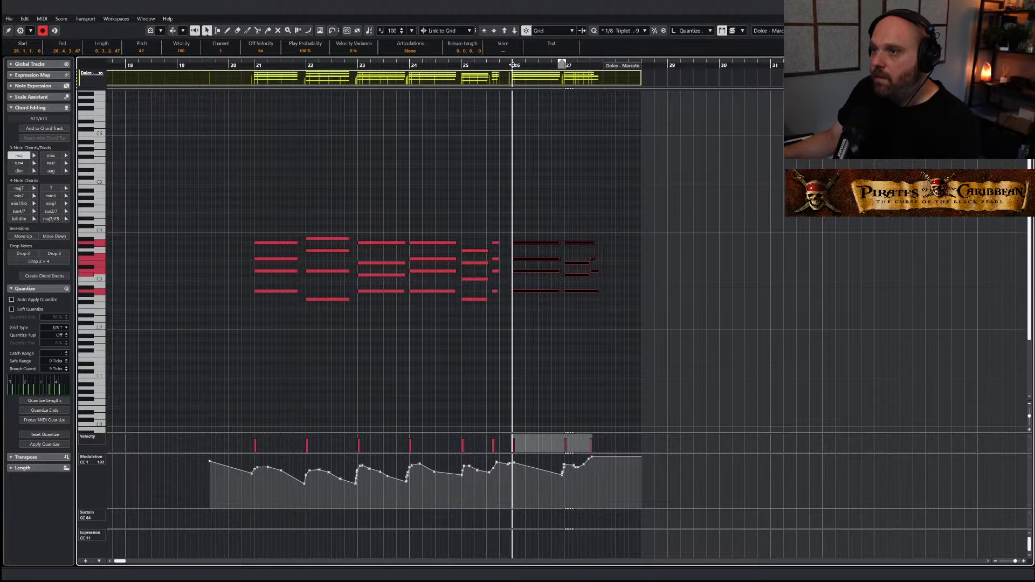
pyautogui.moveTo(626, 327); pyautogui.dragTo(397, 228)
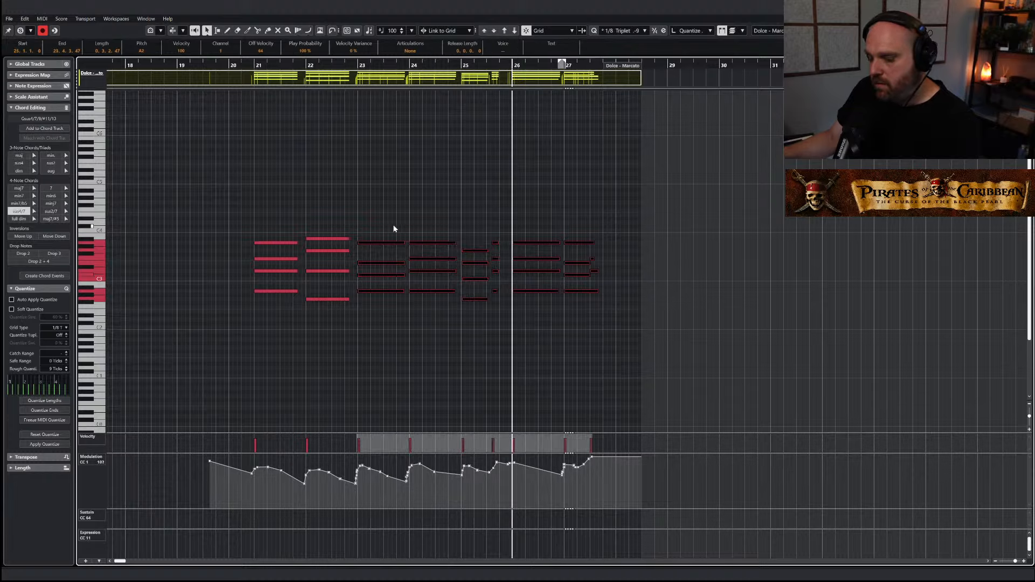
pyautogui.click(358, 65)
pyautogui.press('Escape')
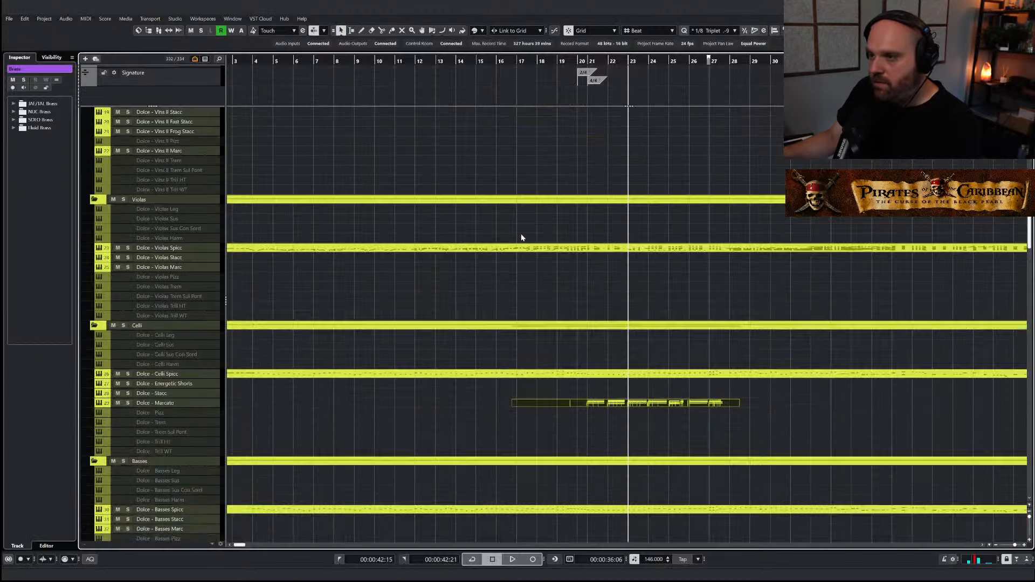
# Paste the copied chords at bar 23 on the JAE 4 Trombones (D) track
pyautogui.scroll(-10, 602, 262)
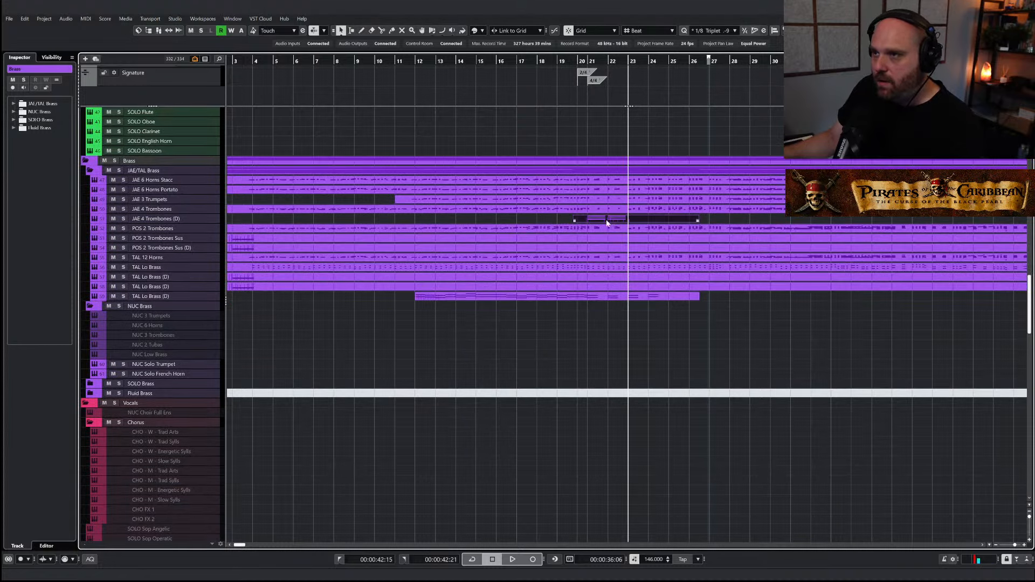
pyautogui.scroll(8, 486, 240)
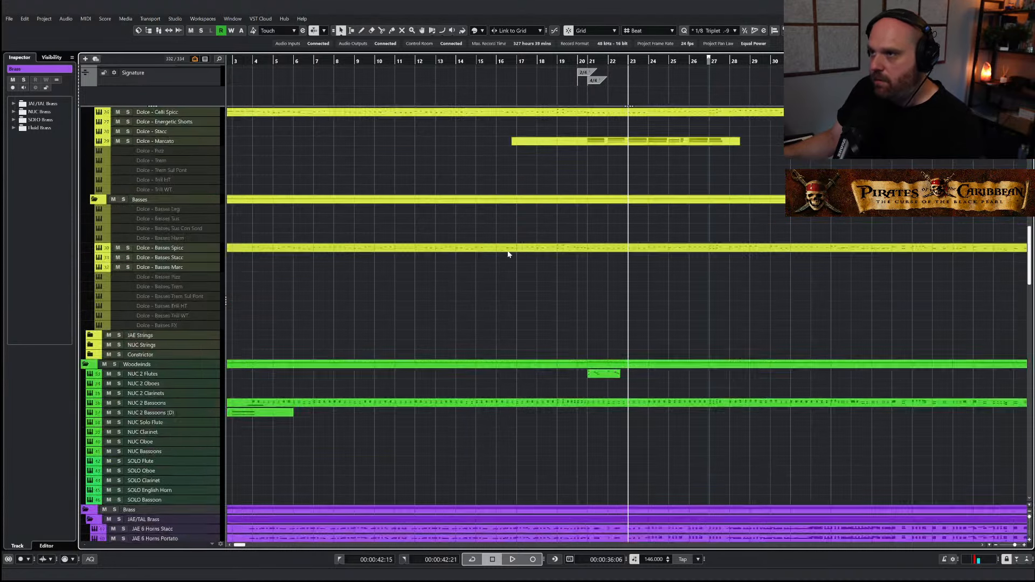
pyautogui.scroll(6, 508, 255)
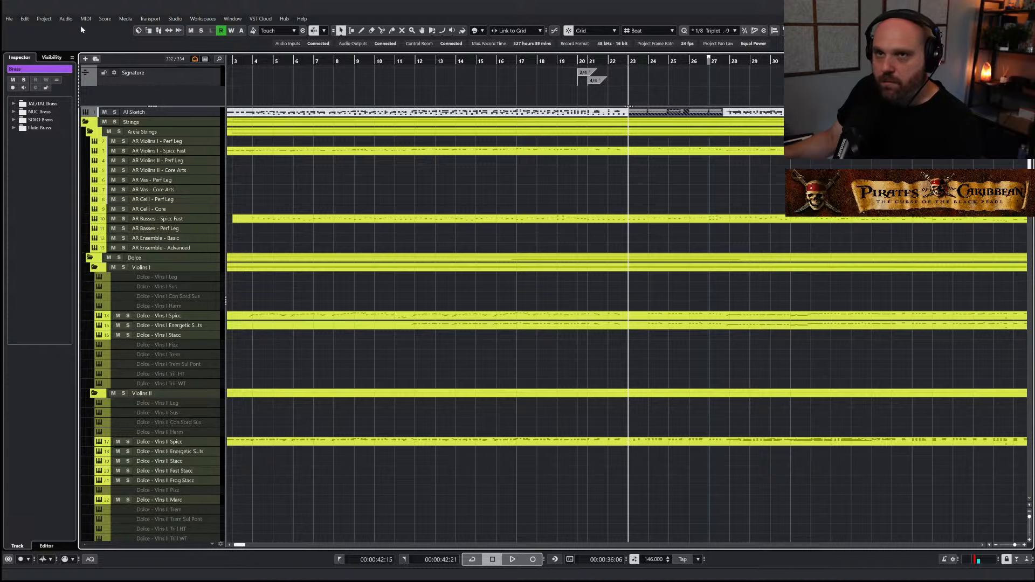
pyautogui.click(9, 18)
pyautogui.click(87, 63)
pyautogui.scroll(-12, 525, 257)
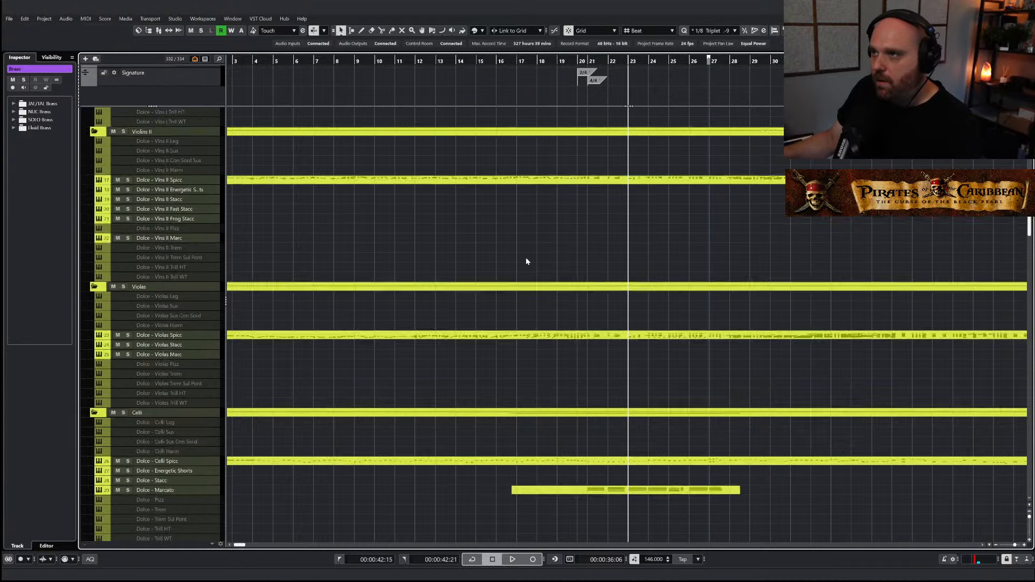
pyautogui.scroll(-3, 531, 267)
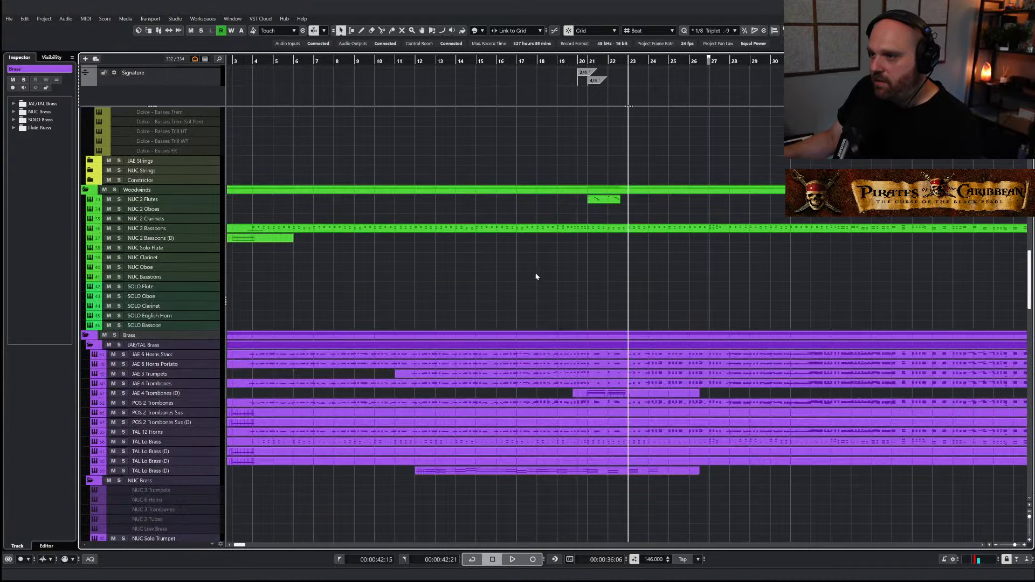
pyautogui.click(167, 394)
# Glue the pasted chords to the preceding part on the JAE 4 Trombones (D) track
pyautogui.rightClick(663, 392)
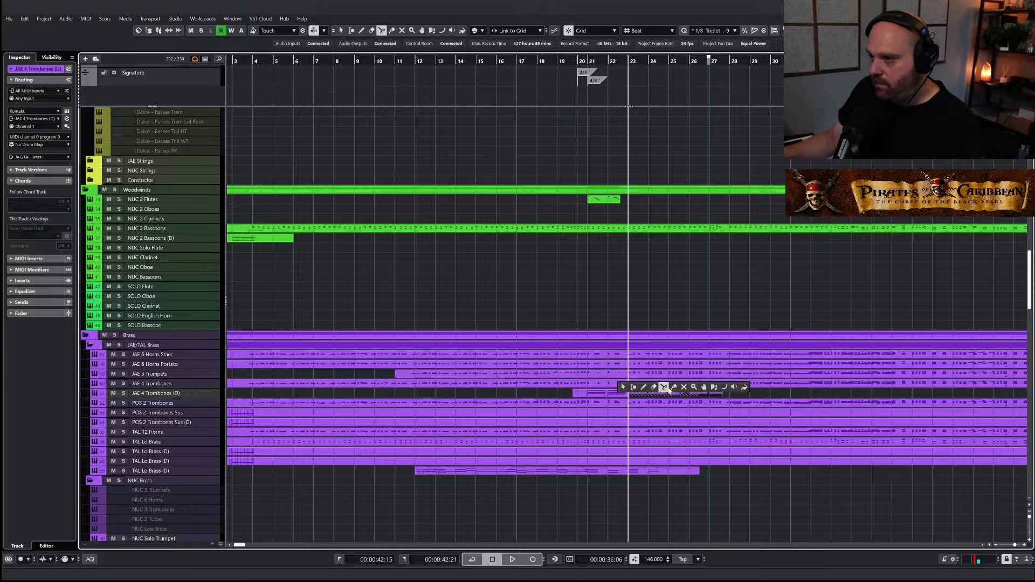
pyautogui.click(673, 388)
pyautogui.click(617, 392)
pyautogui.rightClick(624, 394)
pyautogui.click(630, 395)
pyautogui.click(631, 395)
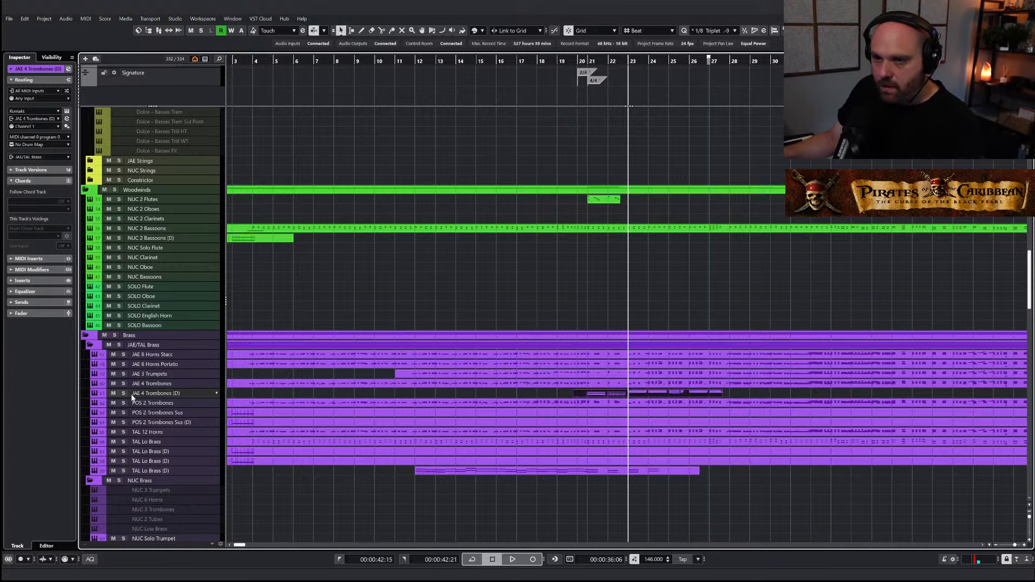
# In the trombone part, move the top notes of the bar 23–27 chords down an octave and four semitones, below the other voices
pyautogui.doubleClick(621, 393)
pyautogui.rightClick(446, 275)
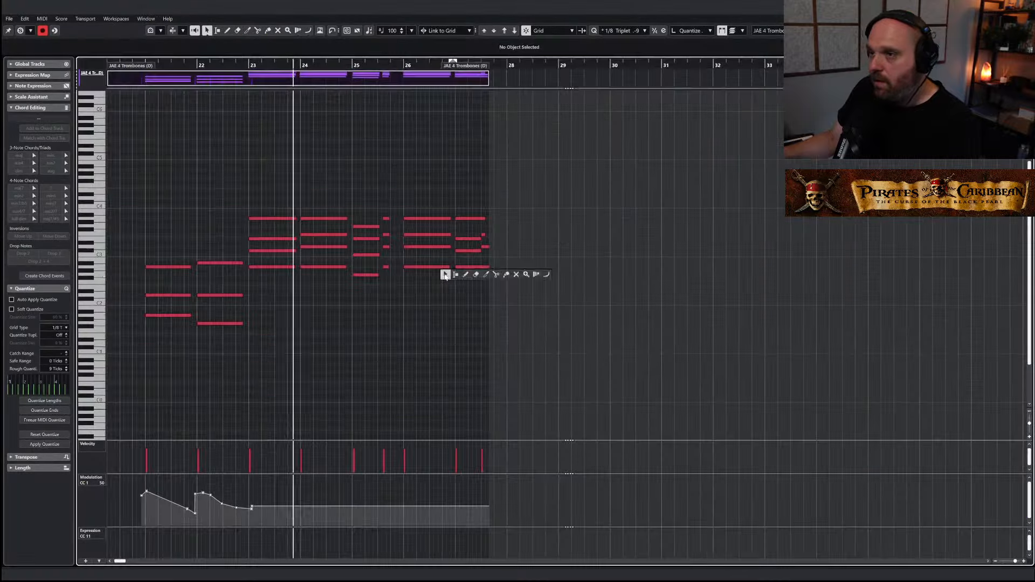
pyautogui.click(446, 275)
pyautogui.press('h')
pyautogui.press('h')
pyautogui.moveTo(447, 199)
pyautogui.mouseDown()
pyautogui.moveTo(605, 225)
pyautogui.moveTo(593, 218)
pyautogui.mouseUp()
pyautogui.moveTo(663, 205)
pyautogui.mouseDown()
pyautogui.moveTo(698, 220)
pyautogui.moveTo(897, 218)
pyautogui.mouseUp()
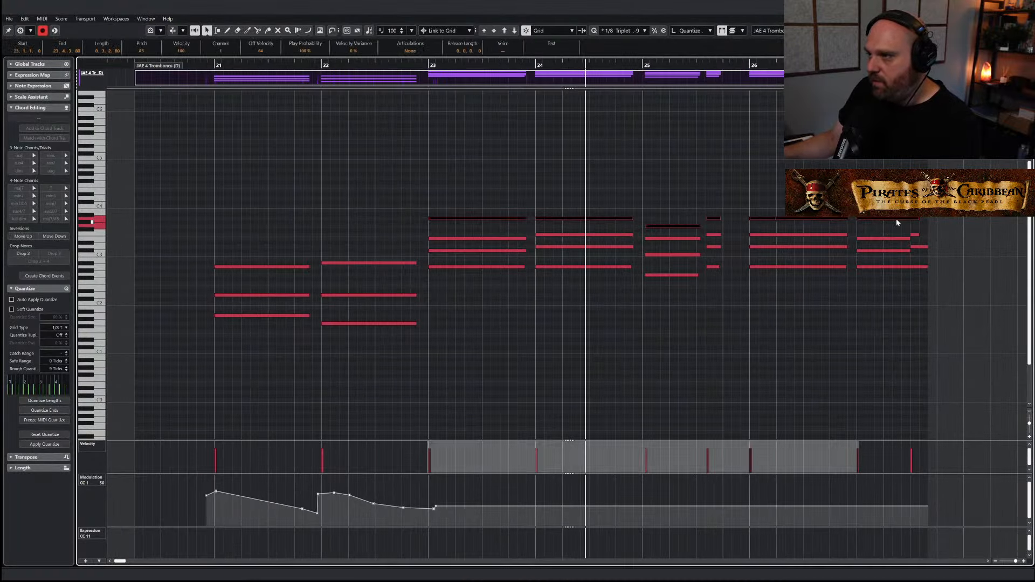
pyautogui.click(515, 30)
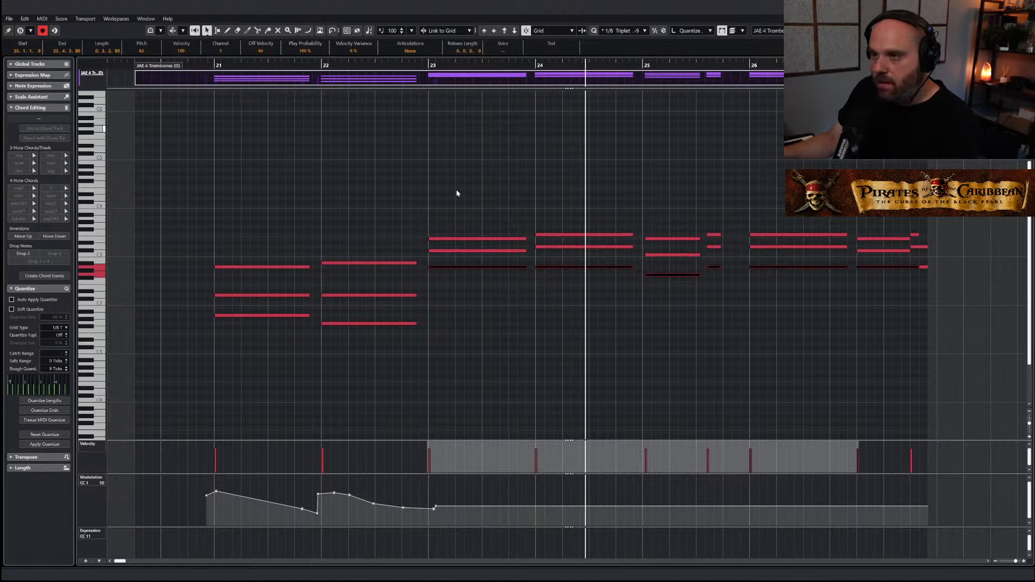
pyautogui.moveTo(447, 274); pyautogui.dragTo(458, 284)
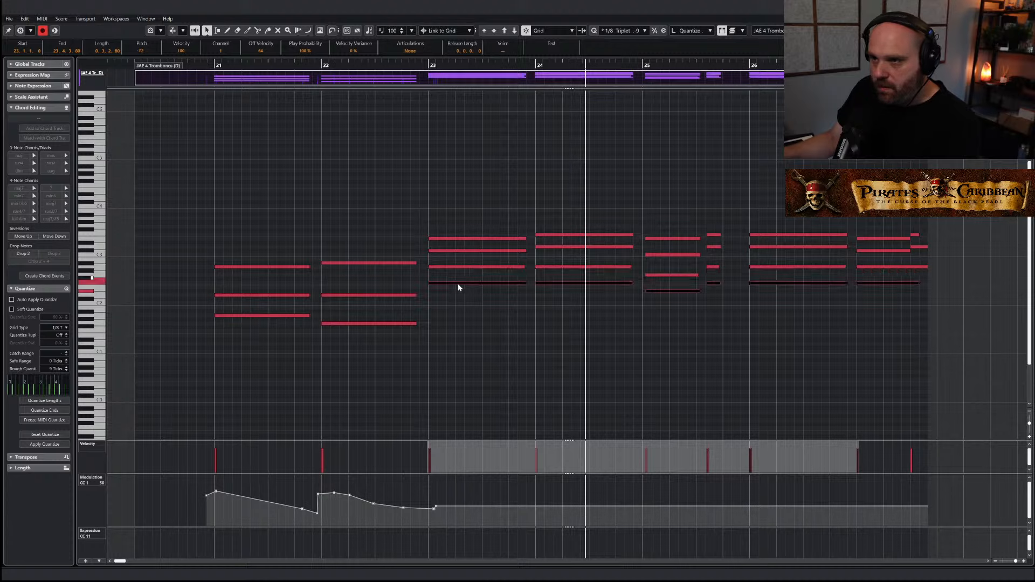
pyautogui.click(484, 302)
# Revoice the bar 23 trombone chord by lowering its bottom note a semitone and moving its top note beneath the others
pyautogui.click(469, 283)
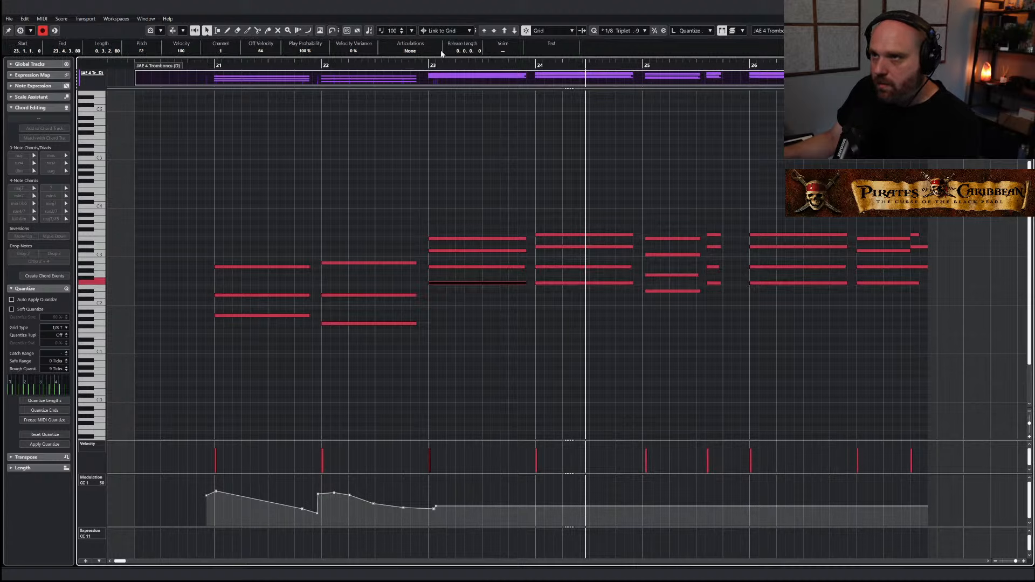
pyautogui.press('space')
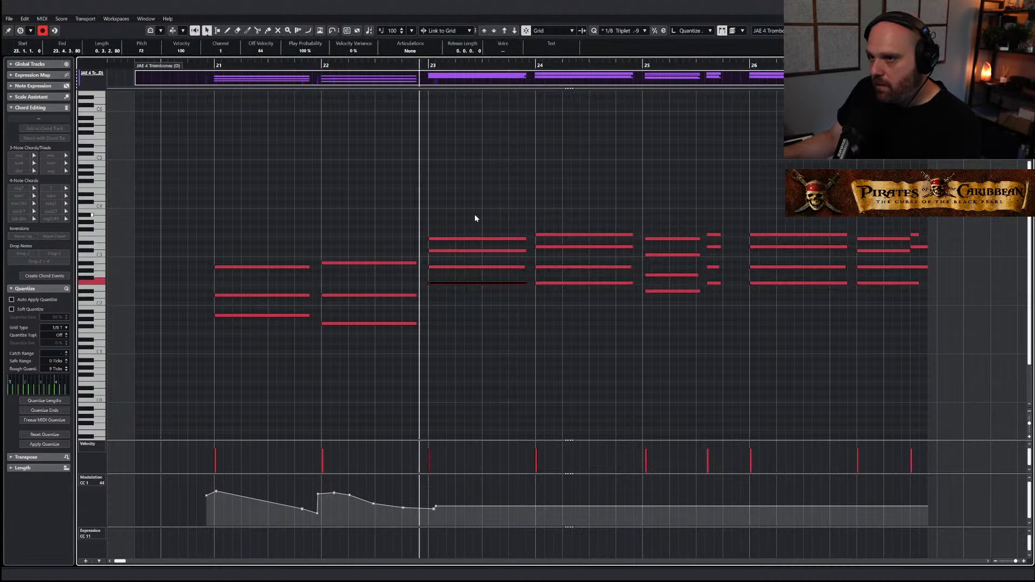
pyautogui.press('Down')
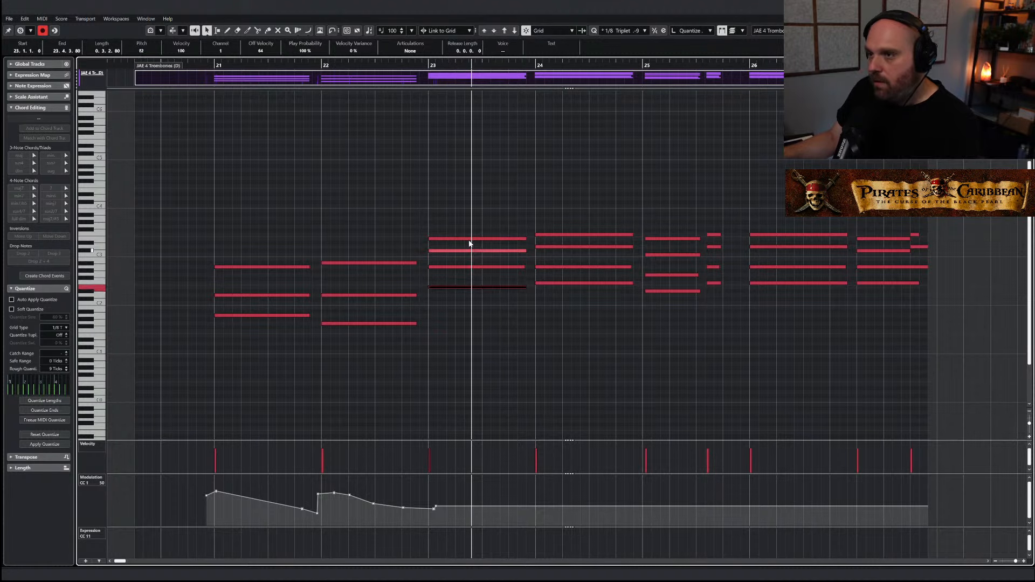
pyautogui.click(479, 239)
pyautogui.click(515, 30)
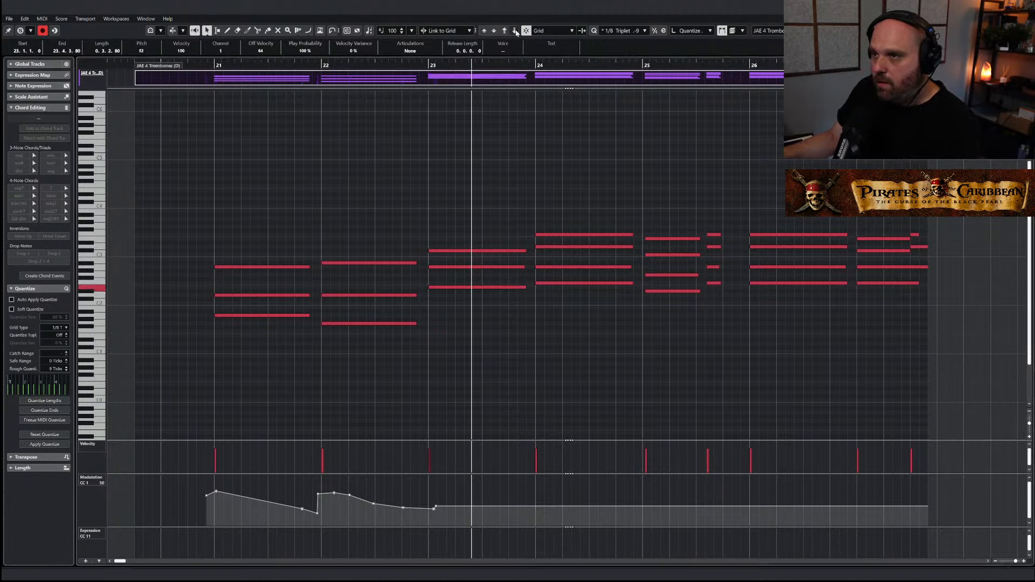
pyautogui.click(516, 32)
pyautogui.click(515, 31)
pyautogui.click(403, 64)
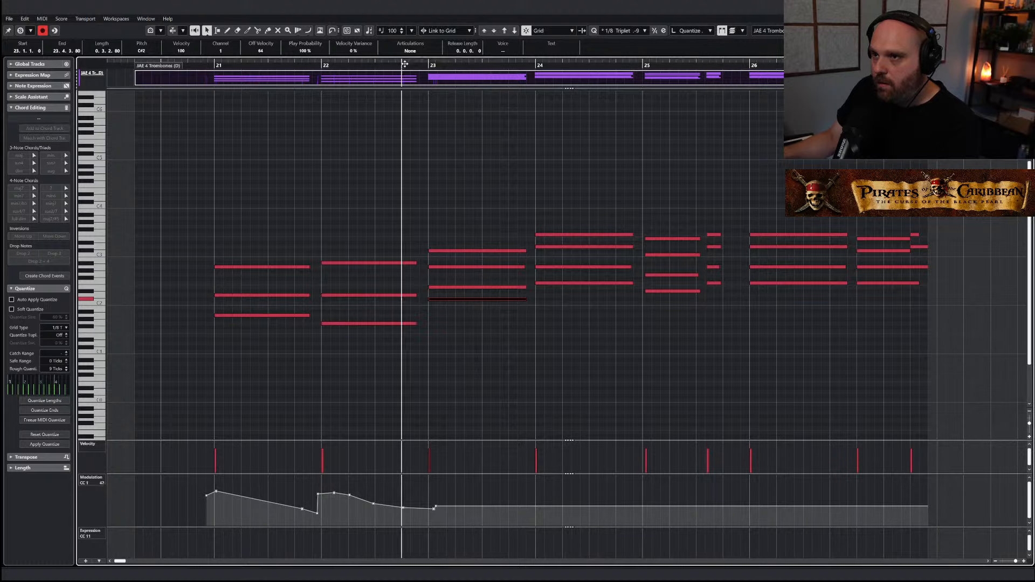
# Move the top note of the bar 24 trombone chord down an octave and three semitones, then audition the change
pyautogui.click(552, 234)
pyautogui.click(516, 32)
pyautogui.press('Down')
pyautogui.press('Down')
pyautogui.press('Down')
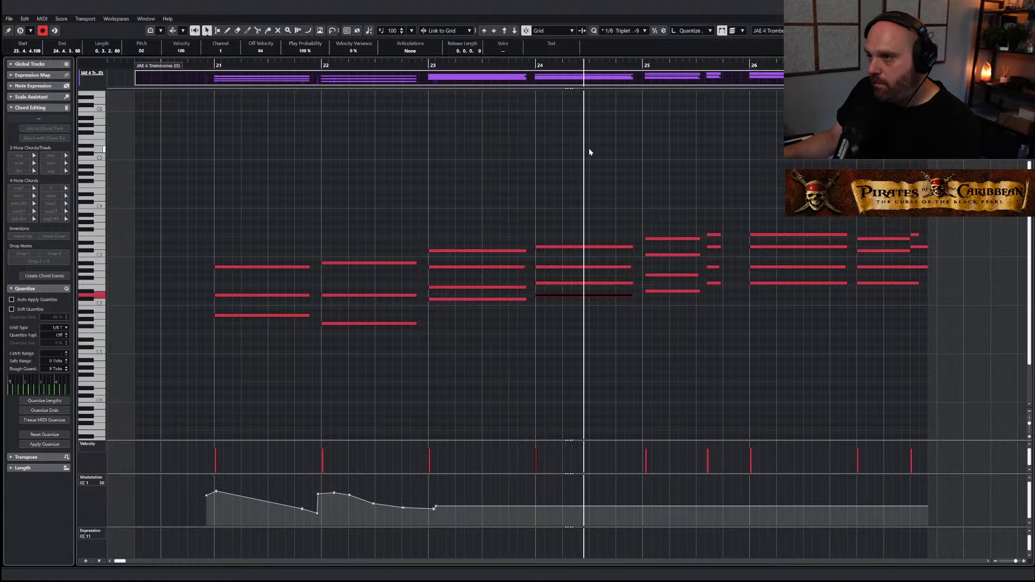
pyautogui.press('Right')
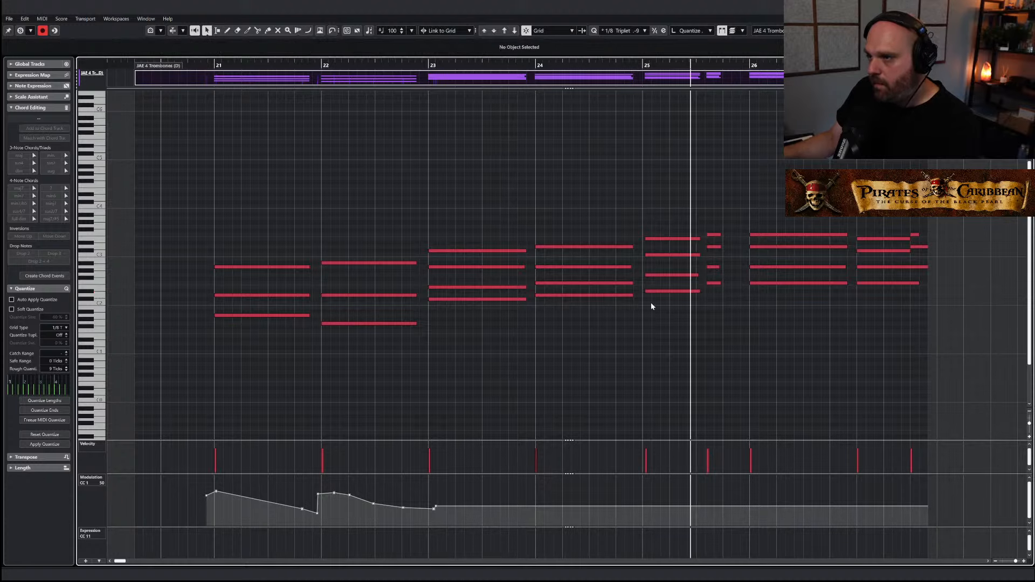
# Raise the lowest note of the first bar 25 chord a semitone and delete the lowest note of the bar 27 chord
pyautogui.press('Up')
pyautogui.press('g')
pyautogui.click(701, 283)
pyautogui.press('Down')
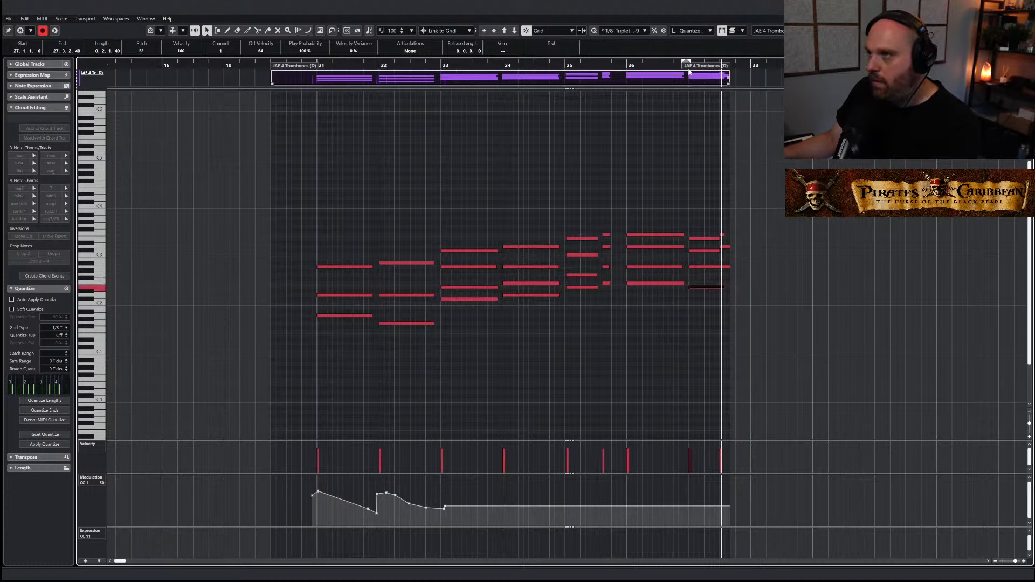
pyautogui.press('Delete')
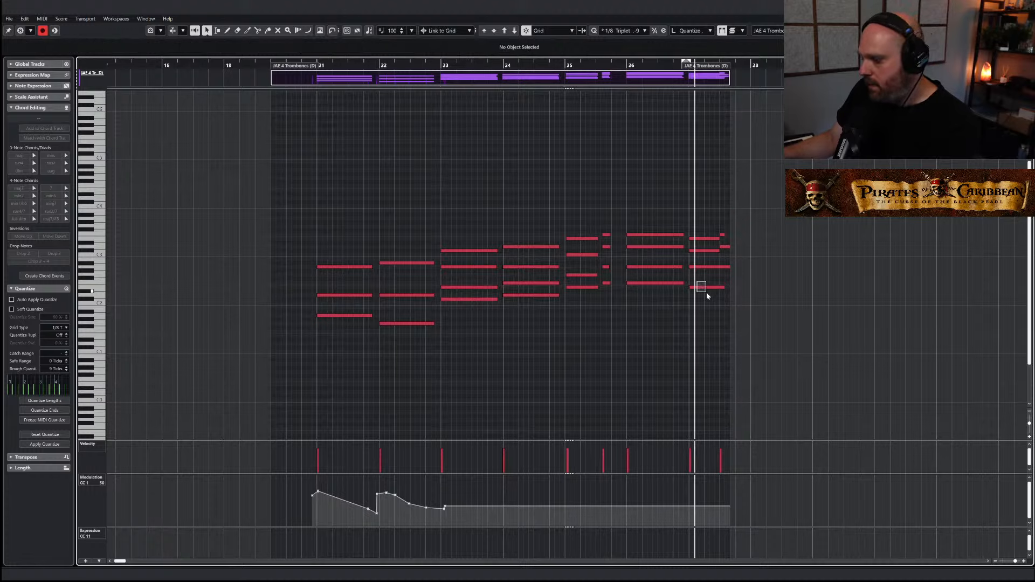
# Add modulation swells to the trombone chords across bars 23–27, rising to a peak at the end of bar 27
pyautogui.click(674, 65)
pyautogui.press('j')
pyautogui.click(424, 65)
pyautogui.press('KP_Multiply')
pyautogui.press('space')
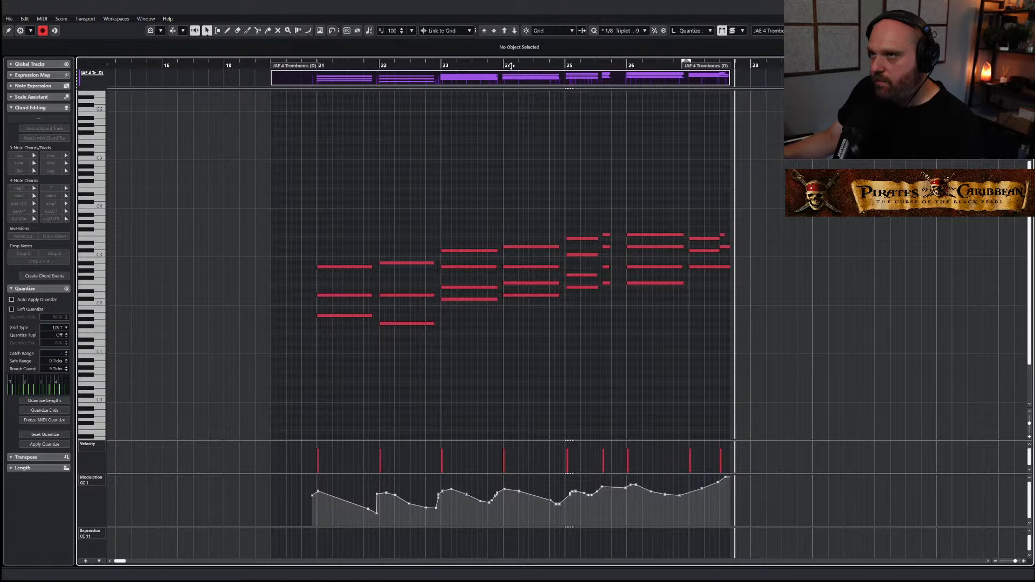
# Return to the project view, unsolo the JAE 4 Trombones (D) track and play the passage in the full mix
pyautogui.hotkey('ctrl', 'e')
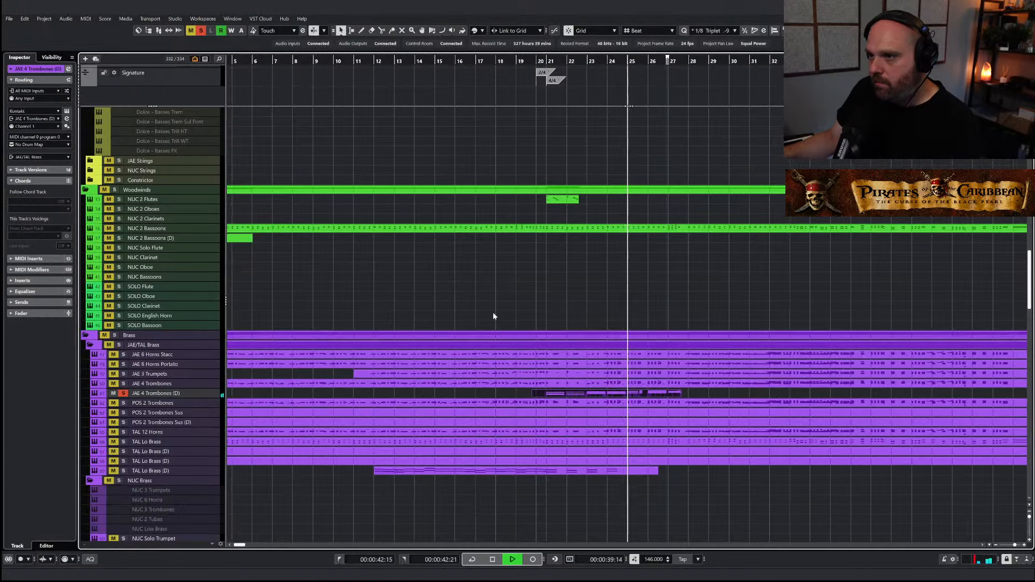
pyautogui.press('space')
pyautogui.click(123, 394)
pyautogui.press('space')
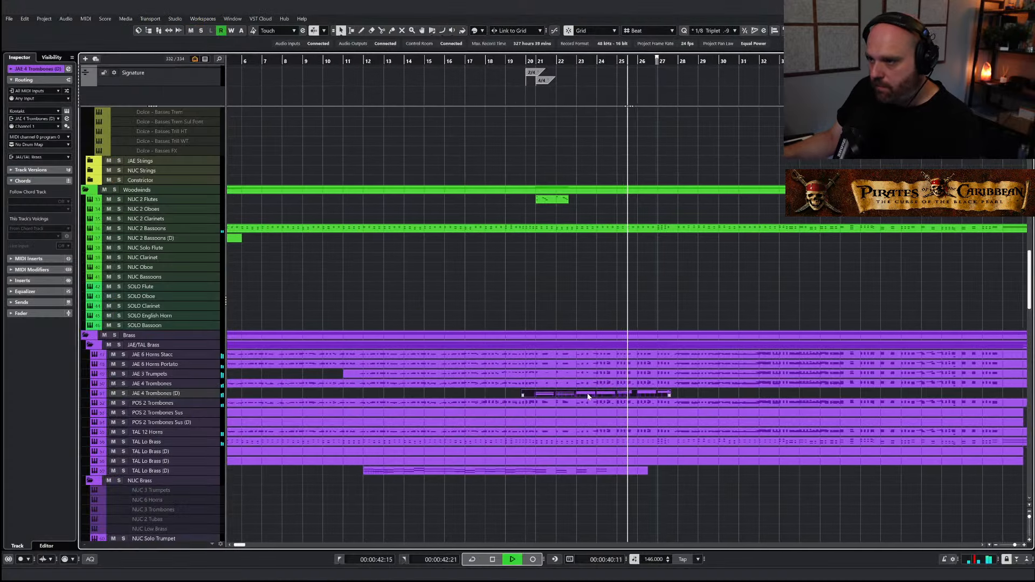
# Undo the last modulation rise at the end of the JAE 4 Trombones (D) part and audition from just before bar 21
pyautogui.doubleClick(550, 392)
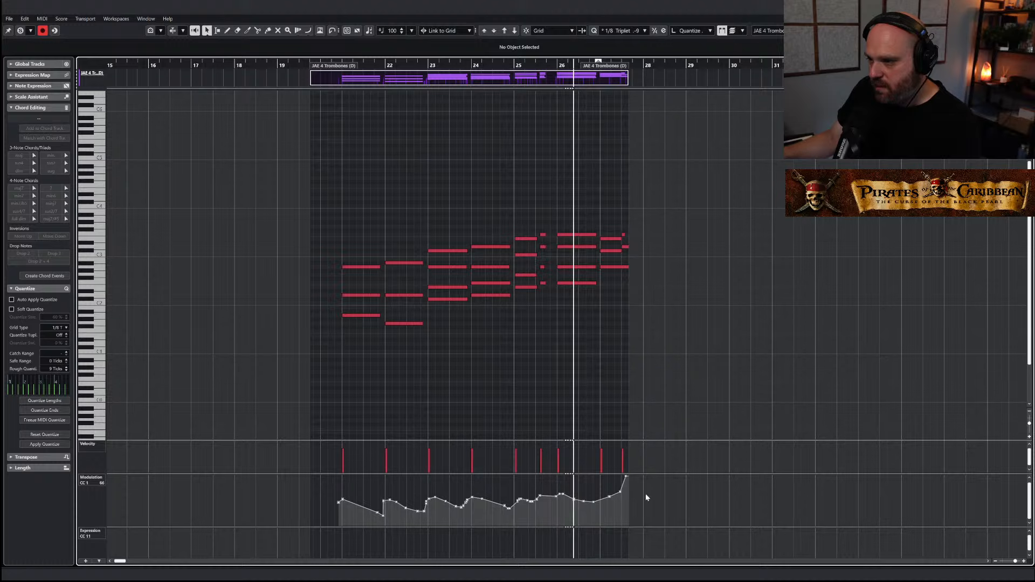
pyautogui.hotkey('ctrl', 'z')
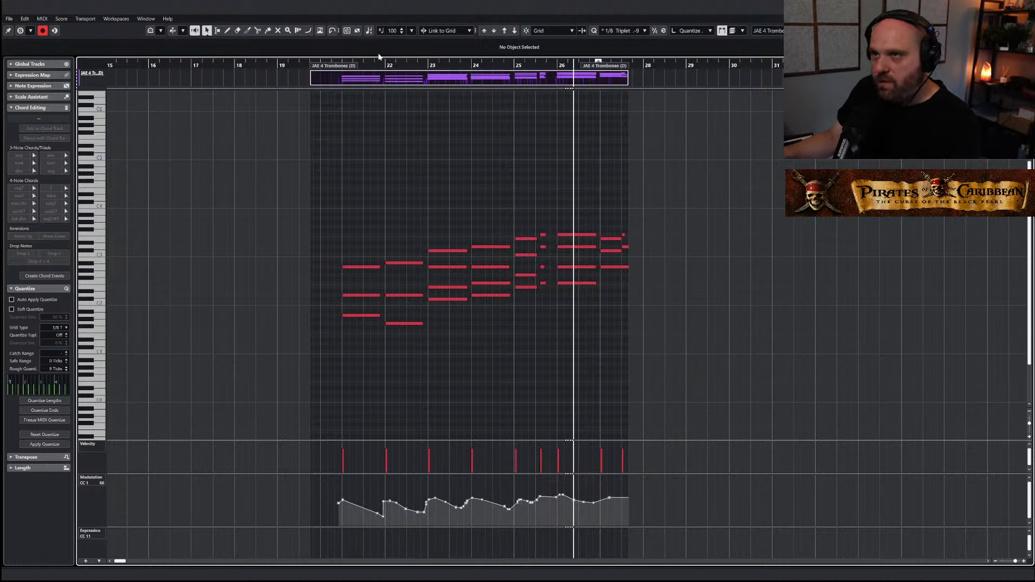
pyautogui.click(351, 61)
pyautogui.click(337, 61)
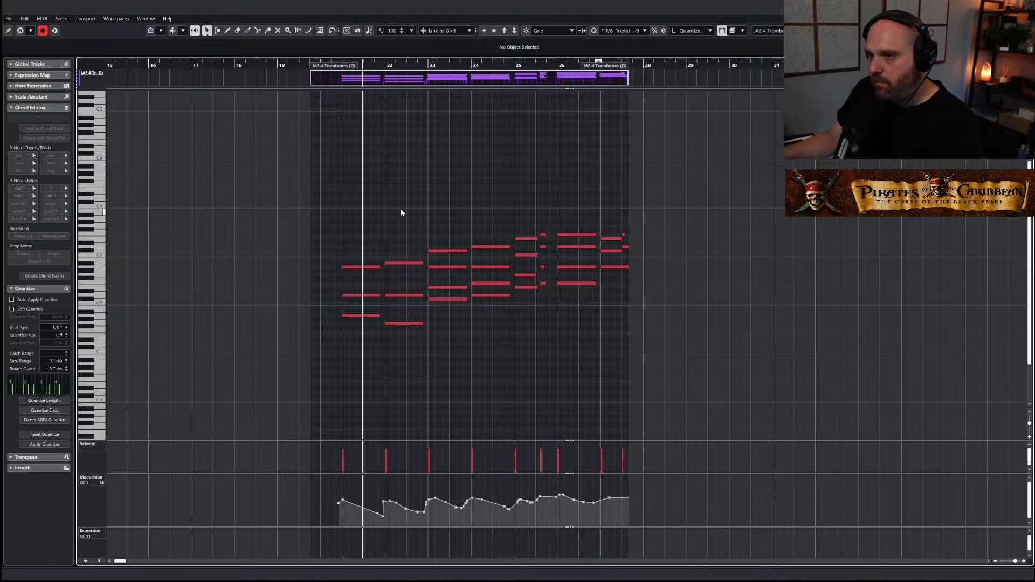
pyautogui.press('Return')
pyautogui.press('g')
pyautogui.press('g')
pyautogui.press('g')
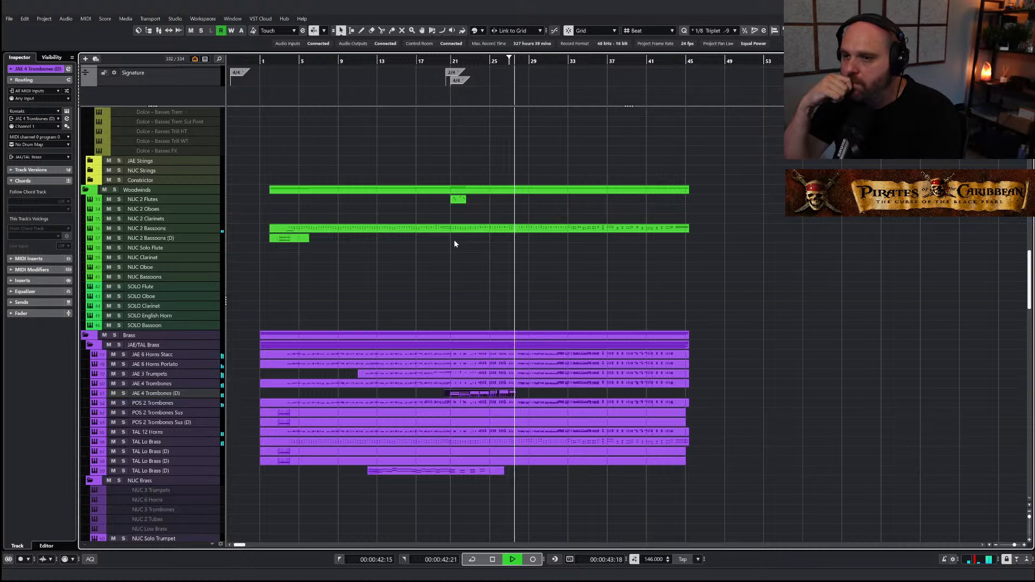
pyautogui.press('space')
# Lengthen the TAL Lo Brass (D) part that starts at bar 12 to just past bar 28 and open it for editing
pyautogui.press('h')
pyautogui.scroll(-6, 533, 318)
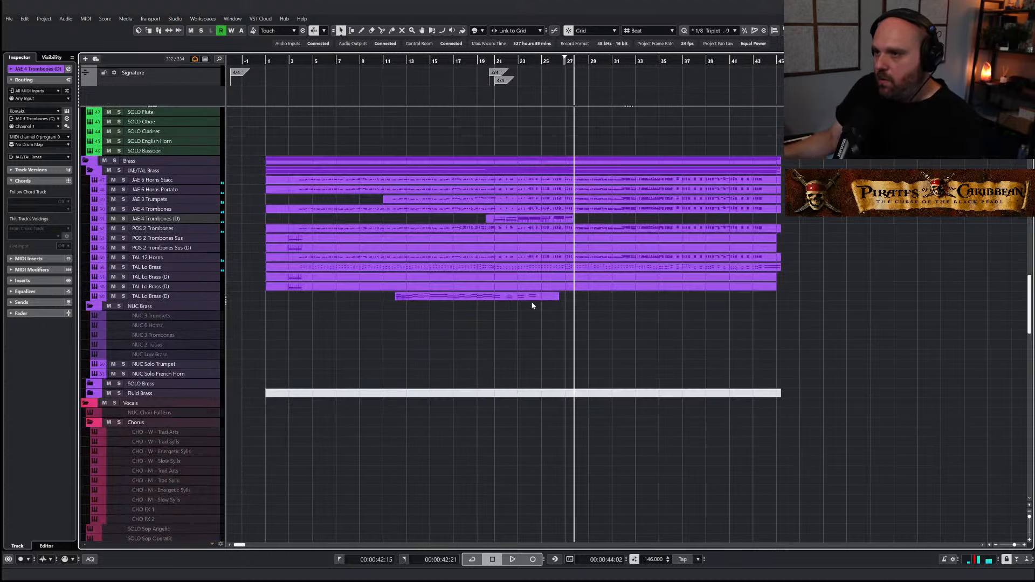
pyautogui.moveTo(556, 298); pyautogui.dragTo(575, 298)
pyautogui.doubleClick(573, 298)
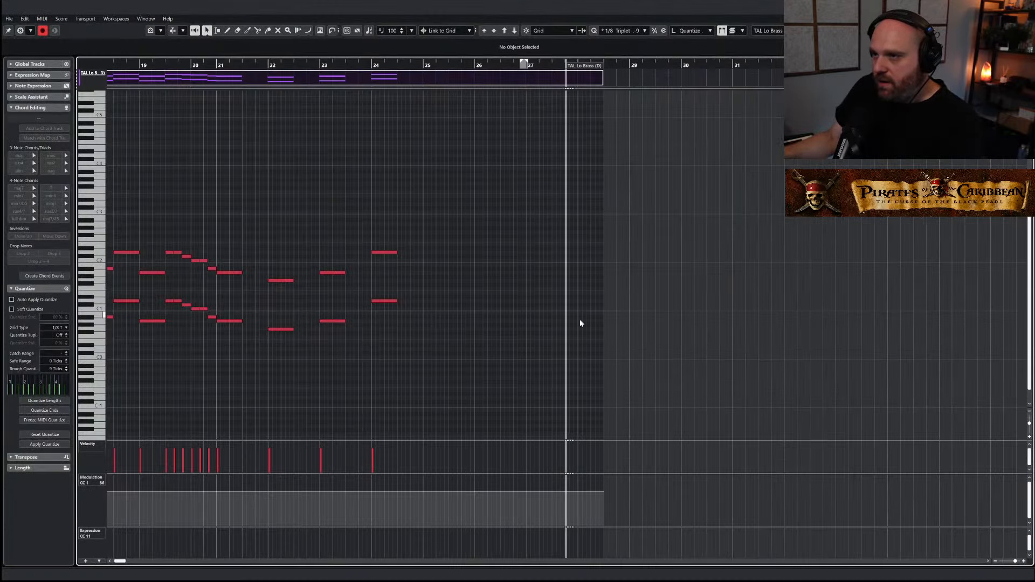
# Copy the bar 24 low brass octave to the start of bar 25 on C1 and C2, checking it against playback
pyautogui.moveTo(440, 320); pyautogui.dragTo(384, 238)
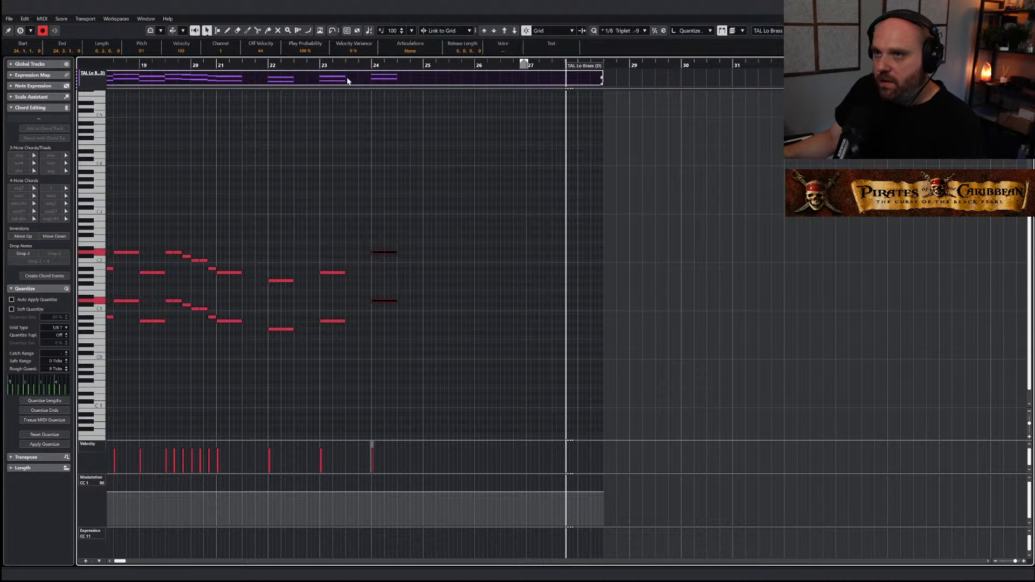
pyautogui.click(367, 67)
pyautogui.press('space')
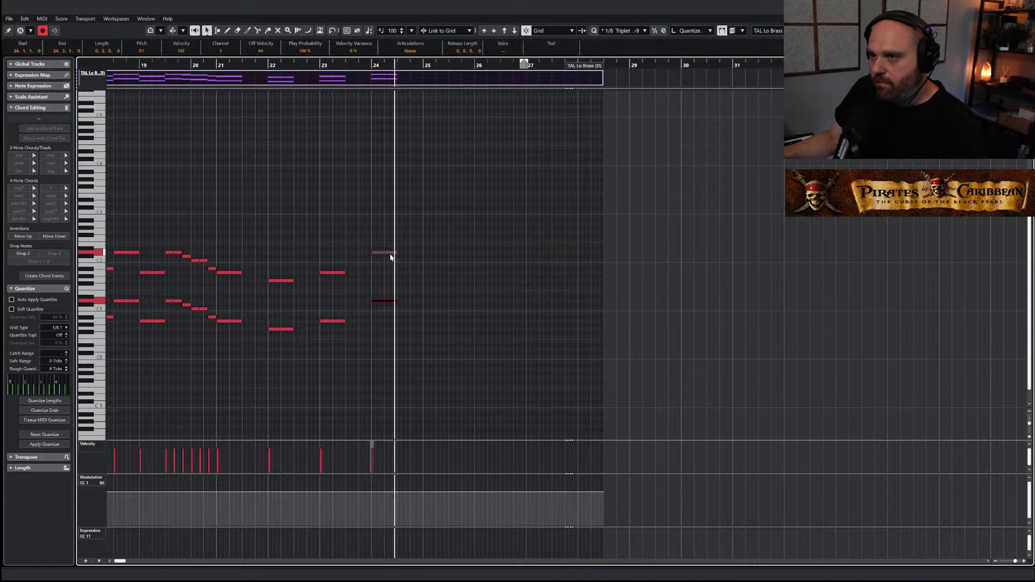
pyautogui.moveTo(388, 256); pyautogui.dragTo(447, 260)
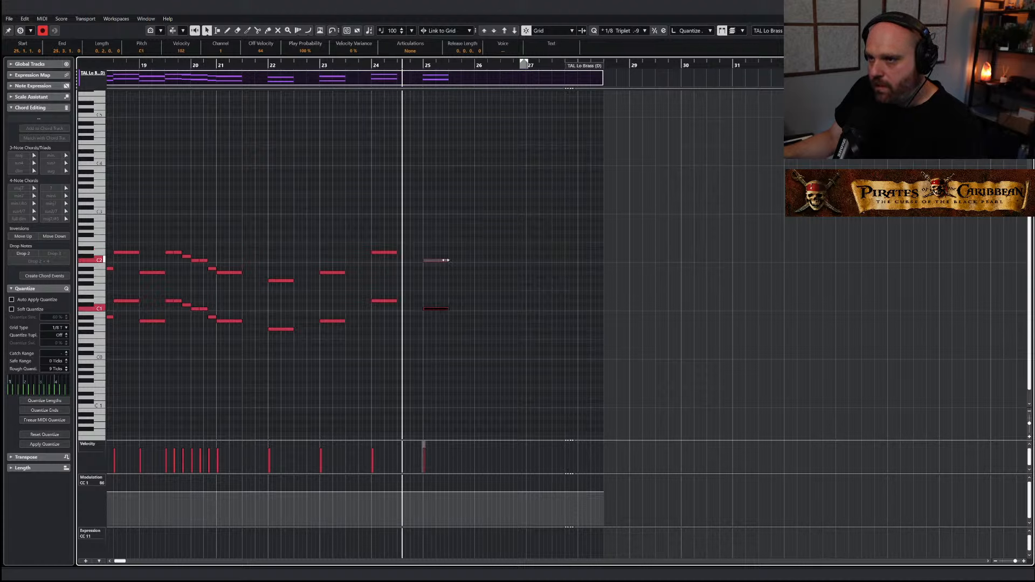
pyautogui.press('h')
pyautogui.press('space')
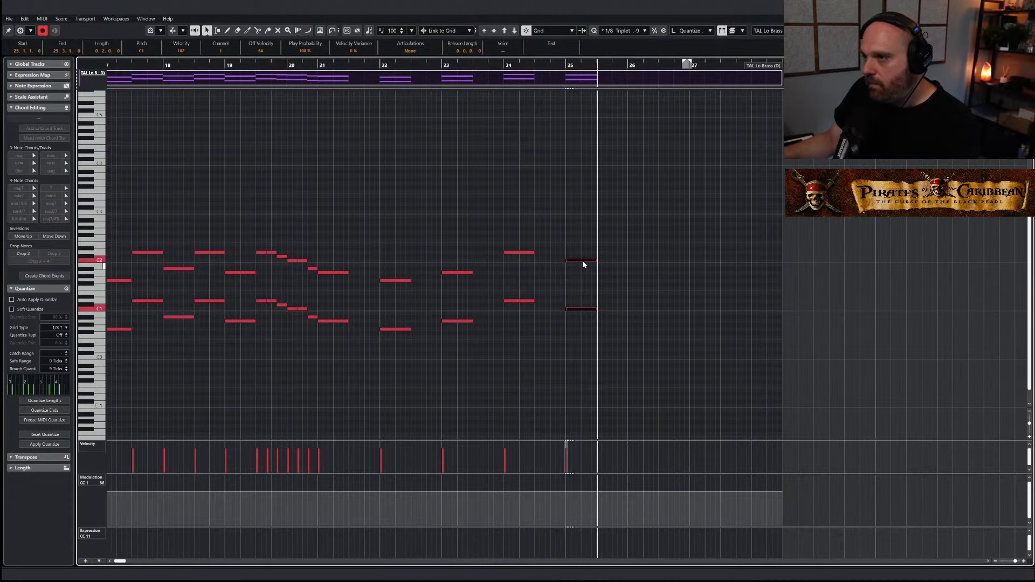
# Add a short octave midway through bar 25 and a full-bar octave in bar 26, both at the bar 24 pitches
pyautogui.moveTo(594, 261); pyautogui.dragTo(685, 257)
pyautogui.press('space')
pyautogui.press('space')
pyautogui.press('Up')
pyautogui.press('Up')
pyautogui.press('space')
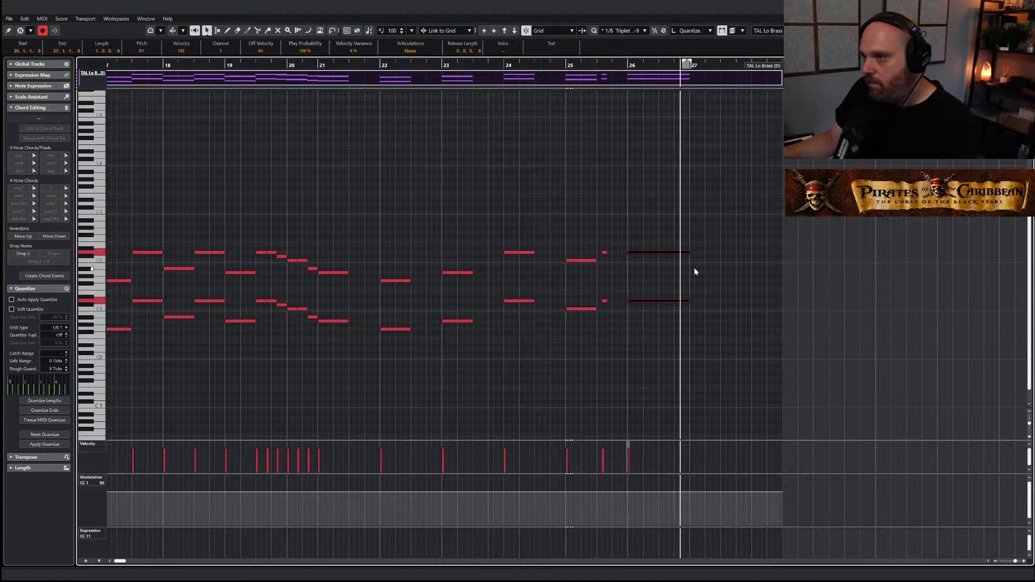
# Draw four descending notes from the start of bar 27, double them an octave apart and audition the run
pyautogui.rightClick(706, 284)
pyautogui.click(727, 284)
pyautogui.scroll(5, 701, 285)
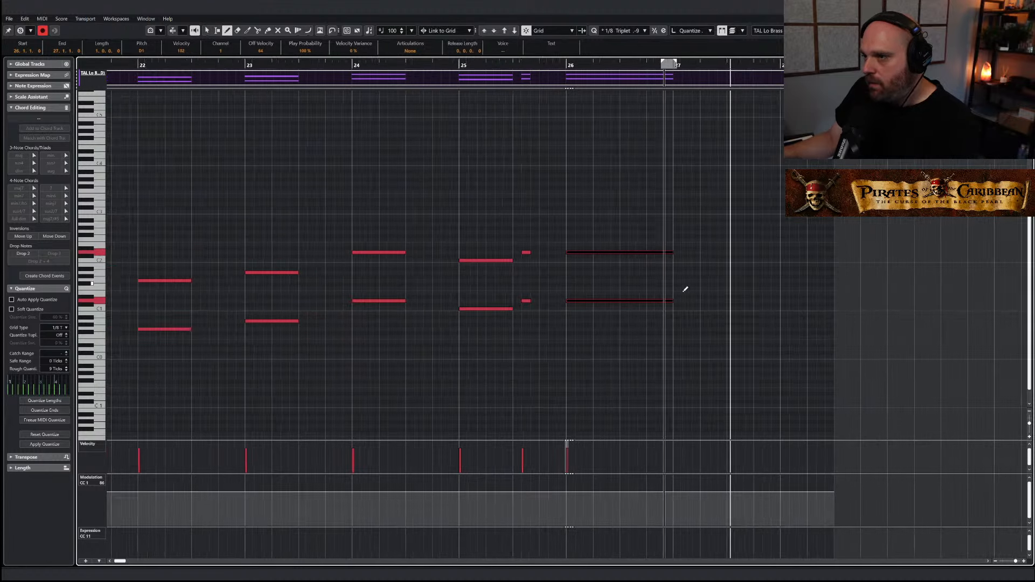
pyautogui.moveTo(699, 283)
pyautogui.mouseDown()
pyautogui.moveTo(780, 301)
pyautogui.moveTo(797, 318)
pyautogui.moveTo(710, 276)
pyautogui.moveTo(707, 232)
pyautogui.mouseUp()
pyautogui.press('1')
pyautogui.press('space')
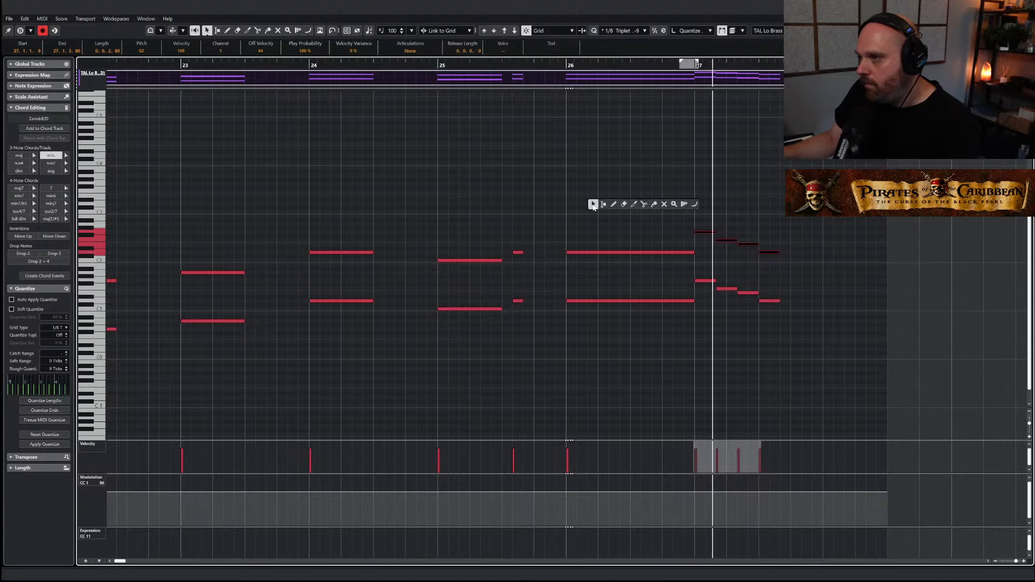
# Shorten all the bar 27 low brass notes to a length of 0.0.1.40 and audition them
pyautogui.press('space')
pyautogui.moveTo(706, 217); pyautogui.dragTo(800, 310)
pyautogui.moveTo(779, 251); pyautogui.dragTo(769, 252)
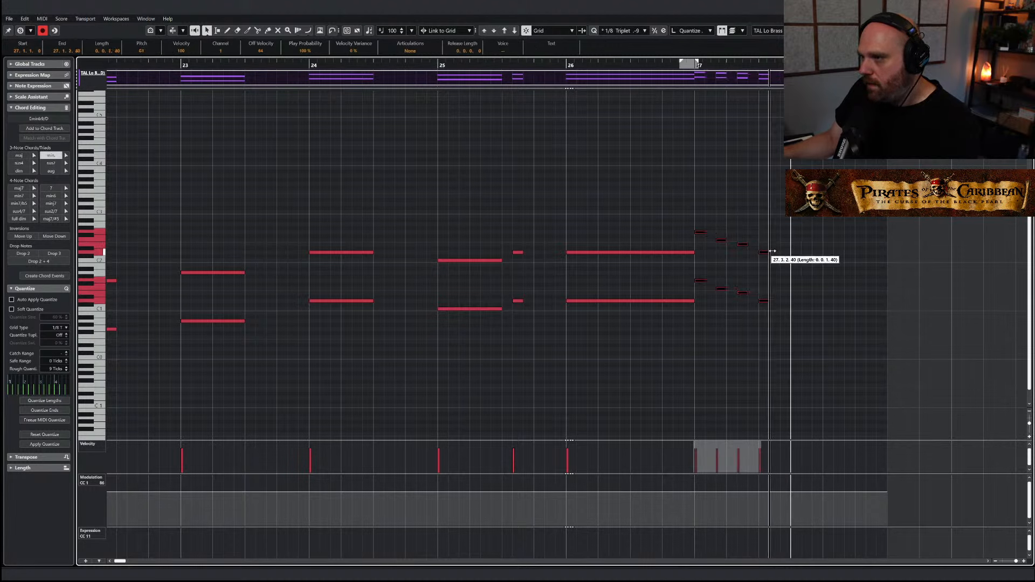
pyautogui.click(683, 63)
pyautogui.press('space')
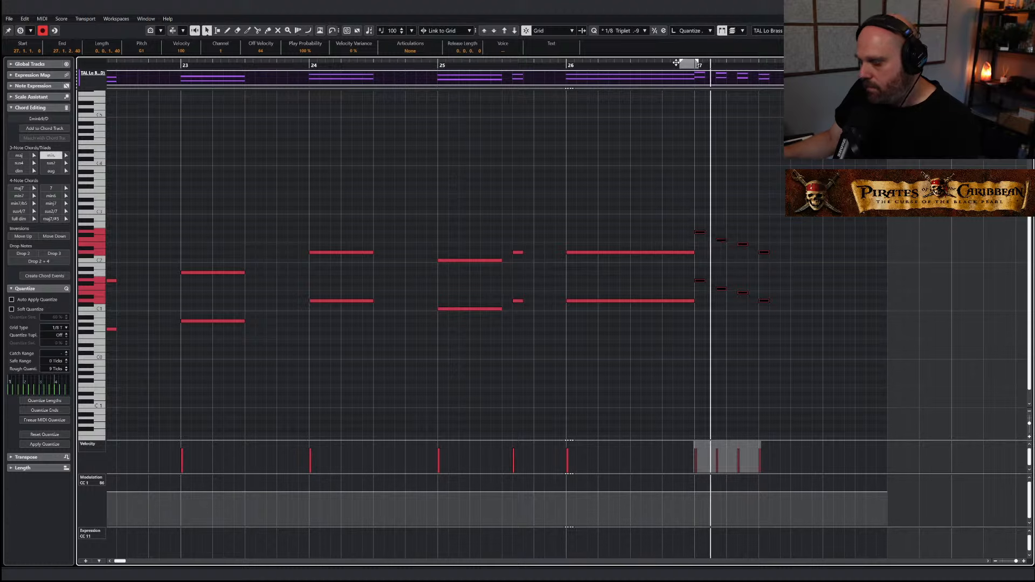
pyautogui.press('space')
# Mute all the descending octave notes in bar 27 and play the bar without them
pyautogui.rightClick(731, 235)
pyautogui.click(809, 243)
pyautogui.moveTo(825, 315); pyautogui.dragTo(695, 208)
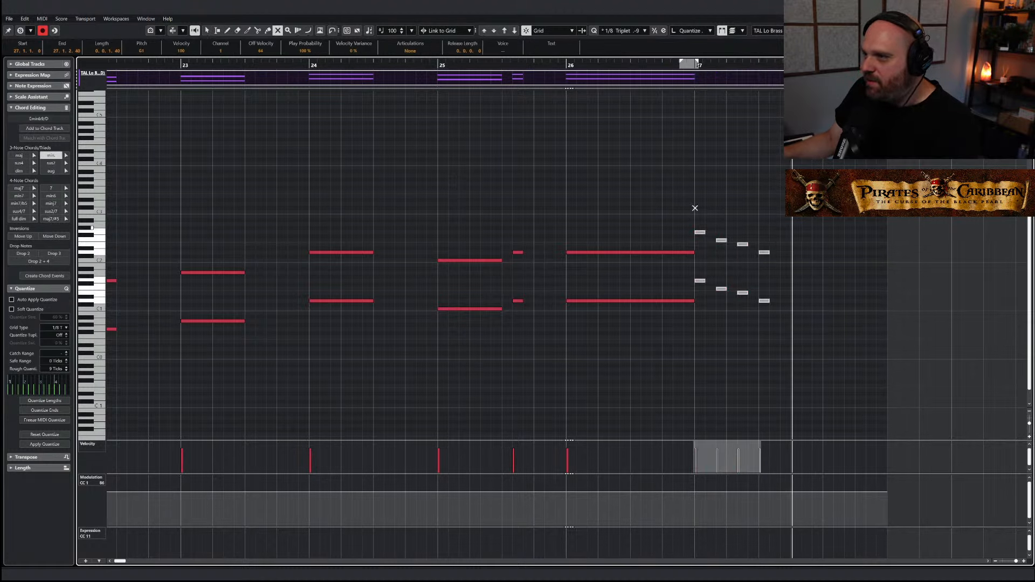
pyautogui.click(674, 64)
pyautogui.press('space')
pyautogui.press('1')
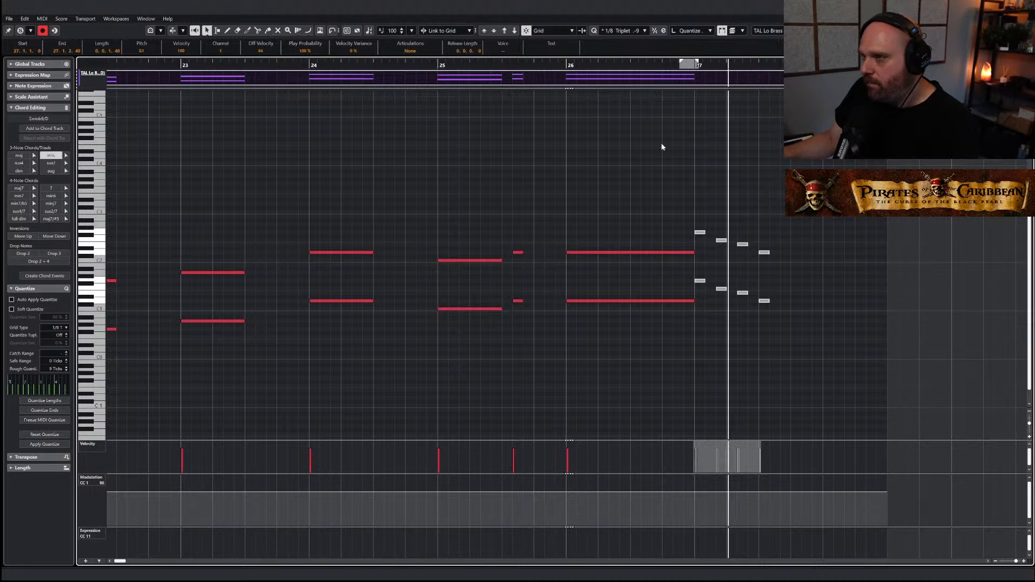
# Return to the project view, place the playhead at about bar 4 and solo the Photosynthesis 1 synth track for playback
pyautogui.hotkey('ctrl', 'w')
pyautogui.press('g')
pyautogui.press('g')
pyautogui.press('g')
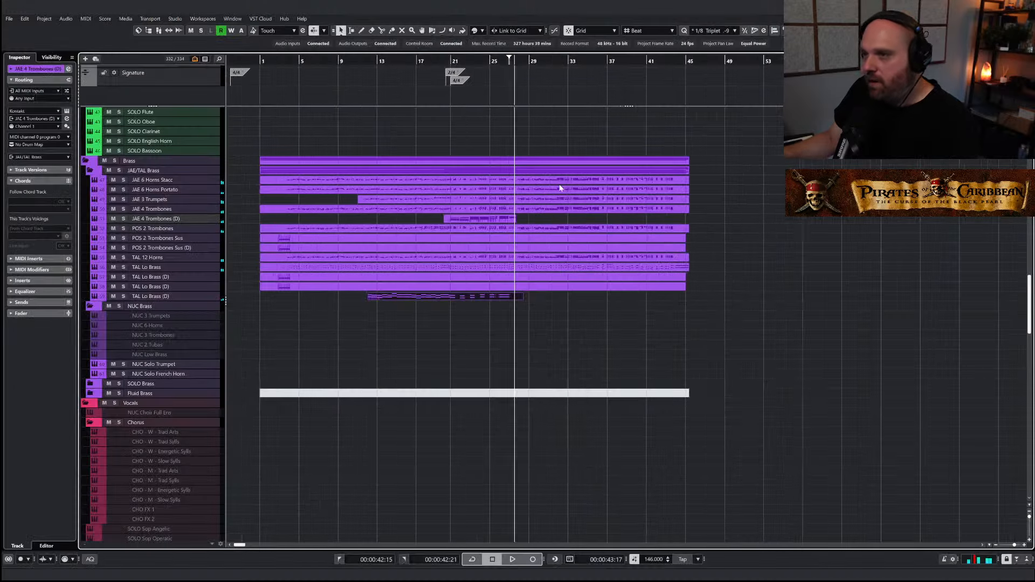
pyautogui.click(382, 60)
pyautogui.click(272, 60)
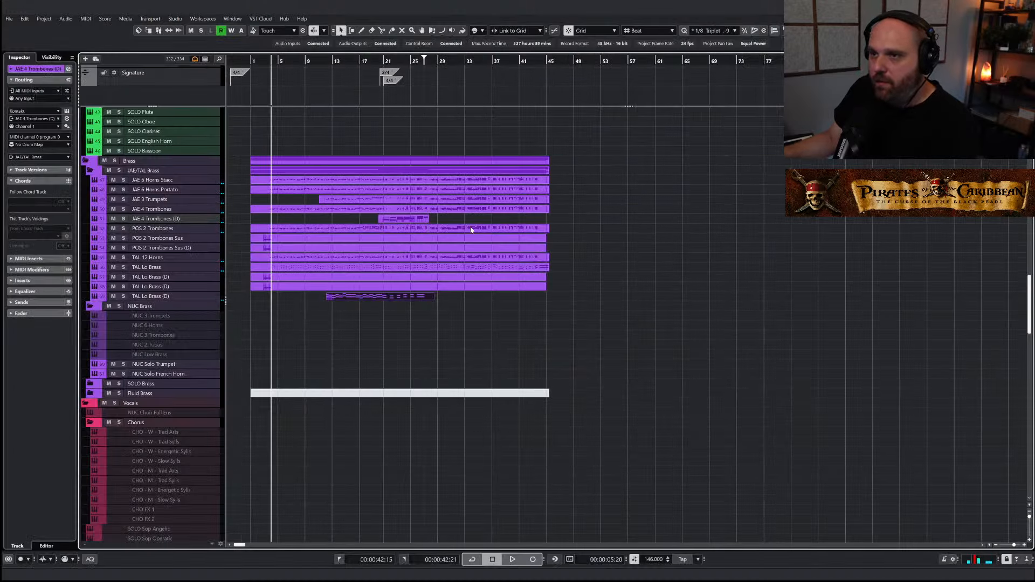
pyautogui.scroll(-10, 446, 261)
pyautogui.scroll(3, 277, 188)
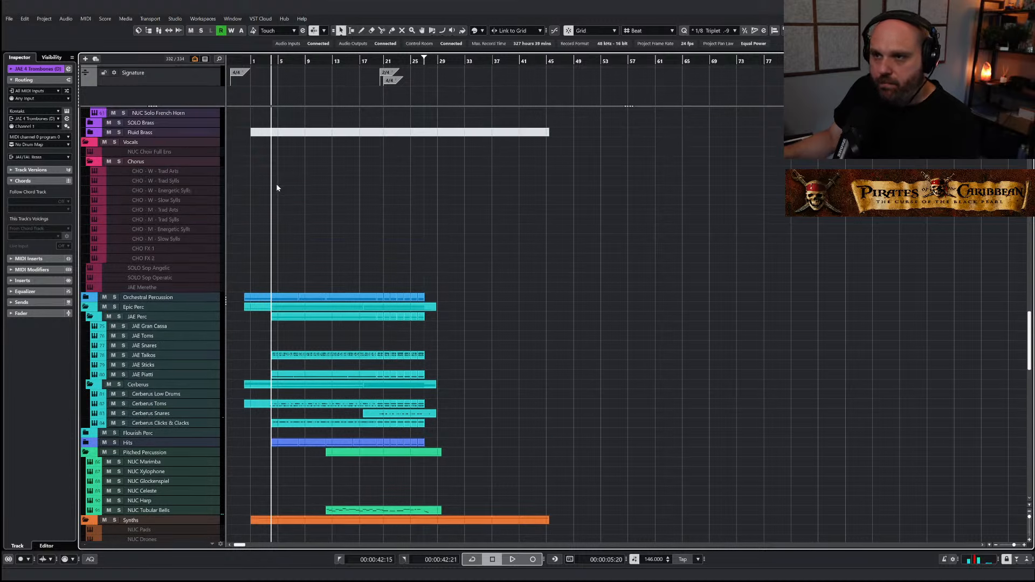
pyautogui.scroll(-6, 272, 220)
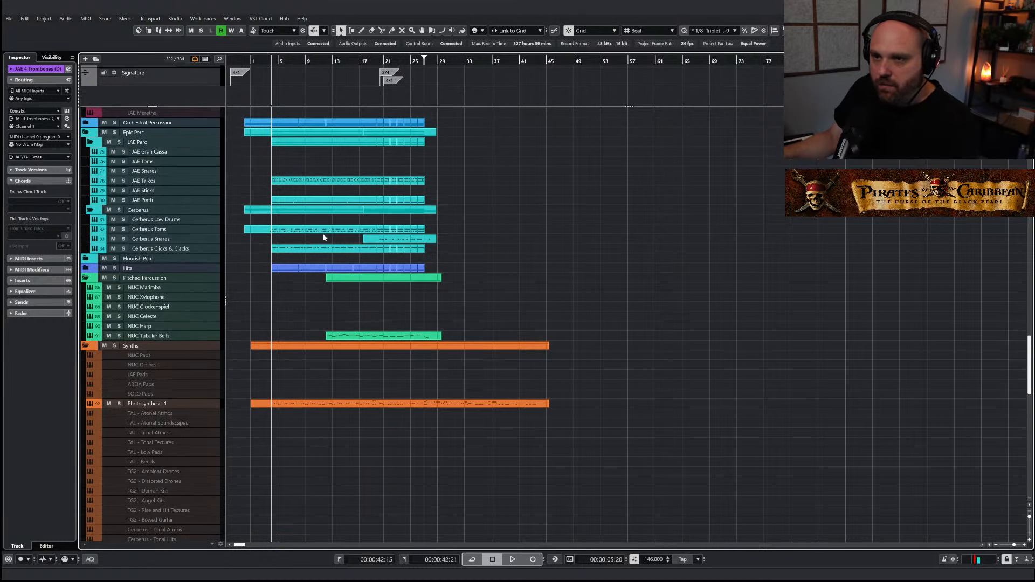
pyautogui.scroll(-6, 318, 246)
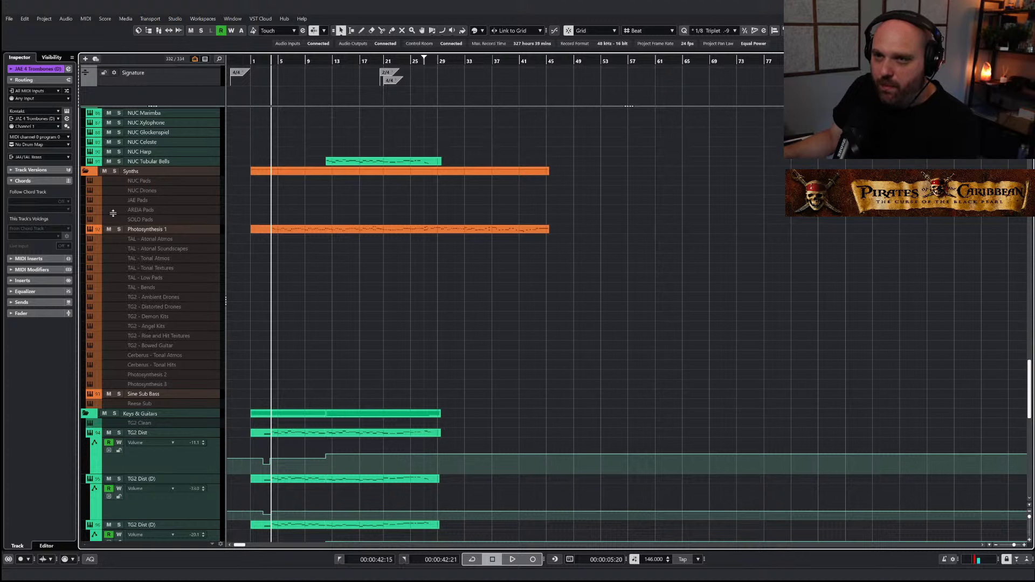
pyautogui.click(120, 229)
pyautogui.press('space')
pyautogui.click(162, 229)
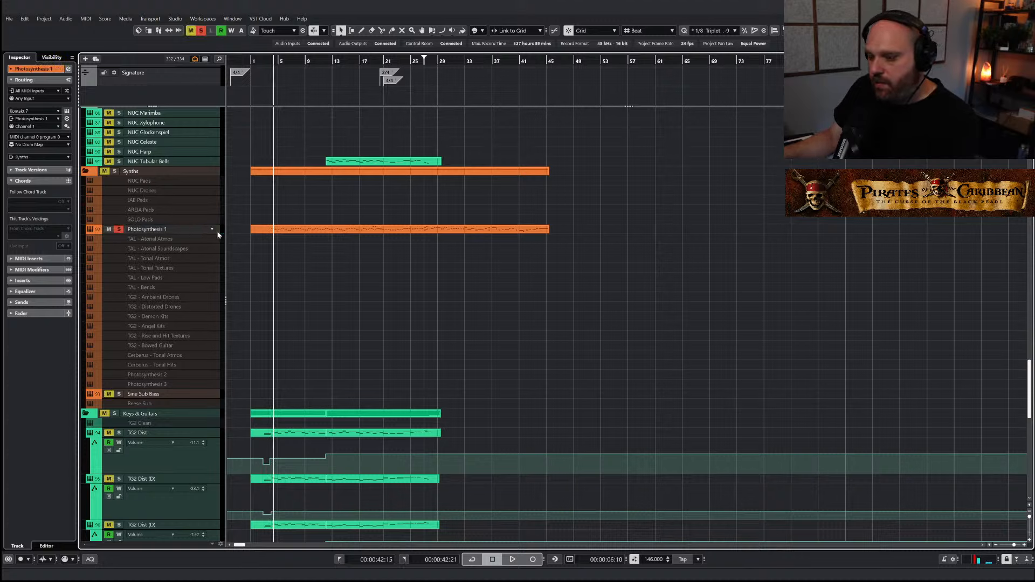
# Insert Decapitator on the Photosynthesis 1 channel, turn on Punish and toggle its bypass to compare the sound
pyautogui.hotkey('alt', 'F3')
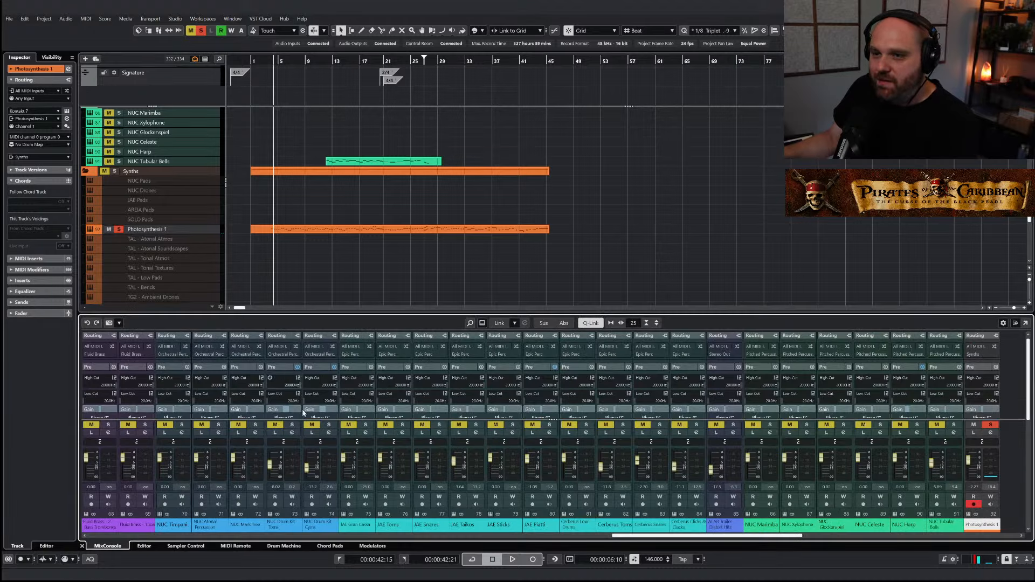
pyautogui.scroll(-2, 971, 387)
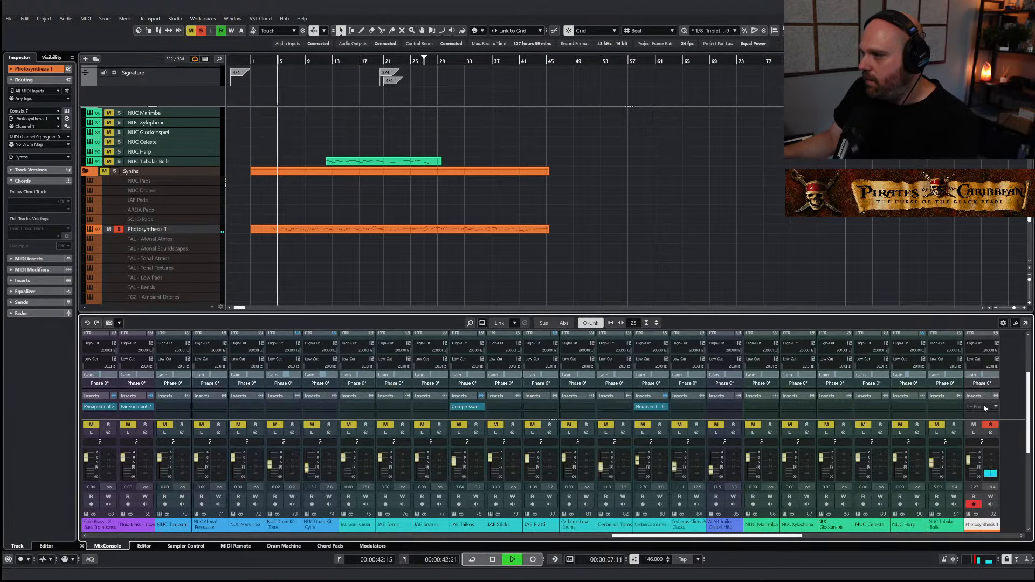
pyautogui.click(983, 406)
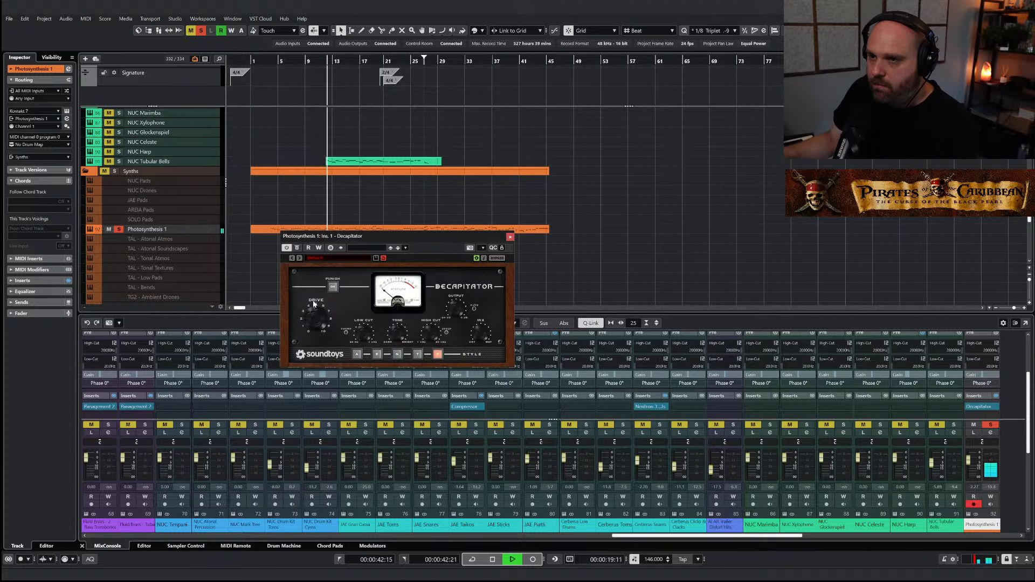
pyautogui.click(333, 287)
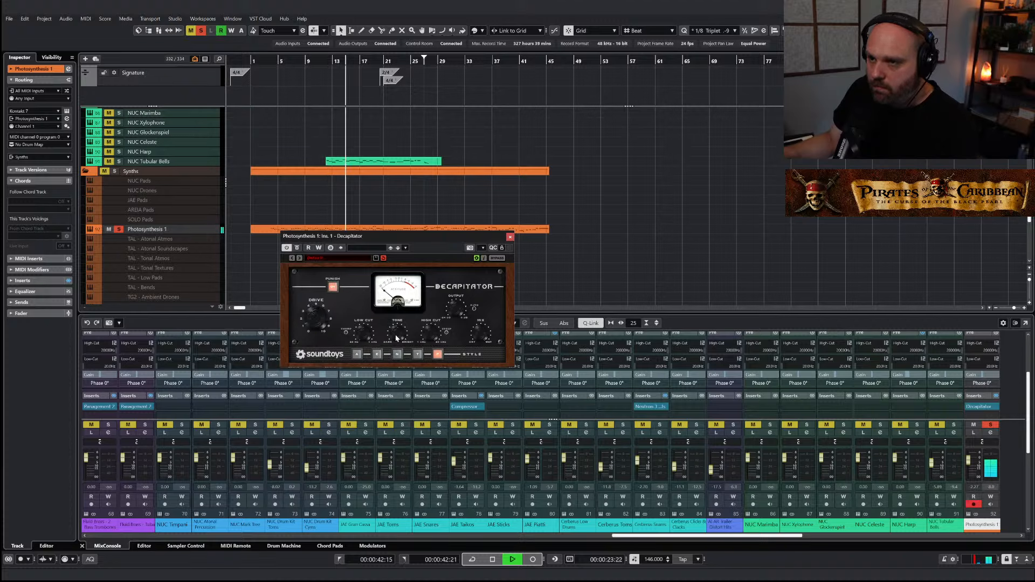
pyautogui.click(297, 248)
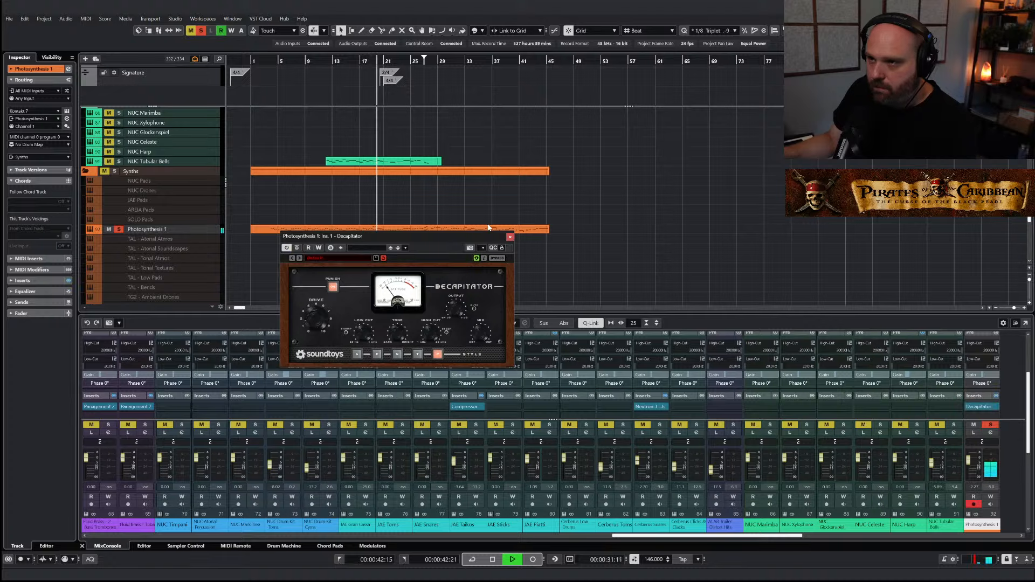
pyautogui.click(510, 236)
# Open the Photosynthesis 1 part and delete the two lower doubled notes at the start of bar 19
pyautogui.click(381, 231)
pyautogui.press('space')
pyautogui.press('Return')
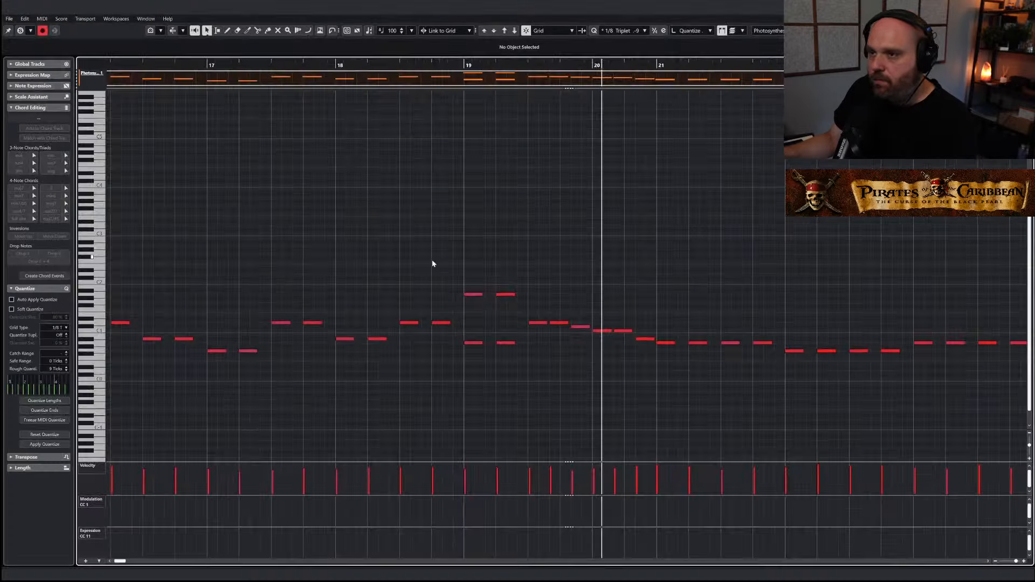
pyautogui.moveTo(430, 277); pyautogui.dragTo(516, 298)
pyautogui.click(474, 342)
pyautogui.press('Right')
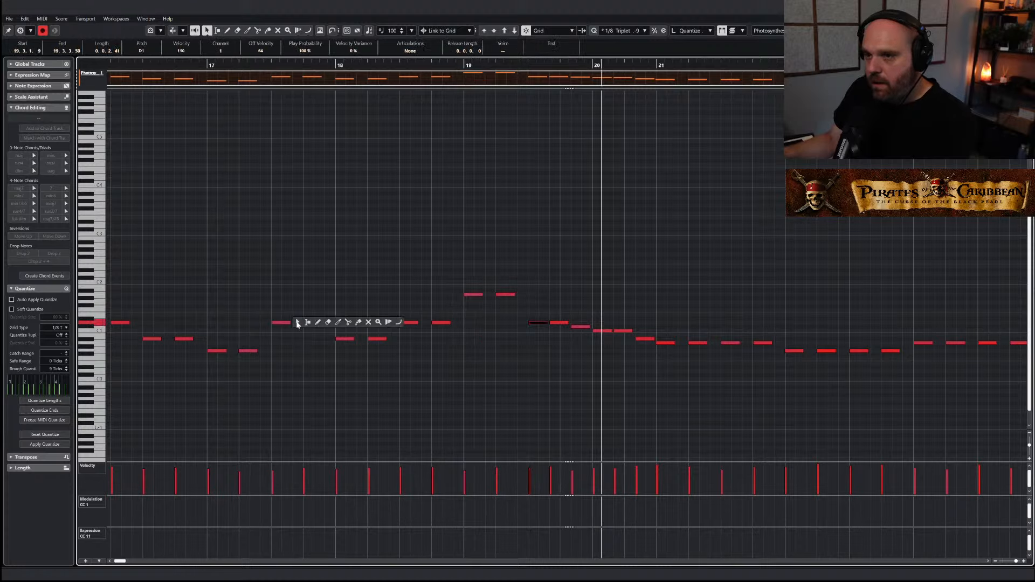
# Move the two lowest notes in the second half of bar 14 up an octave
pyautogui.press('g')
pyautogui.press('g')
pyautogui.press('g')
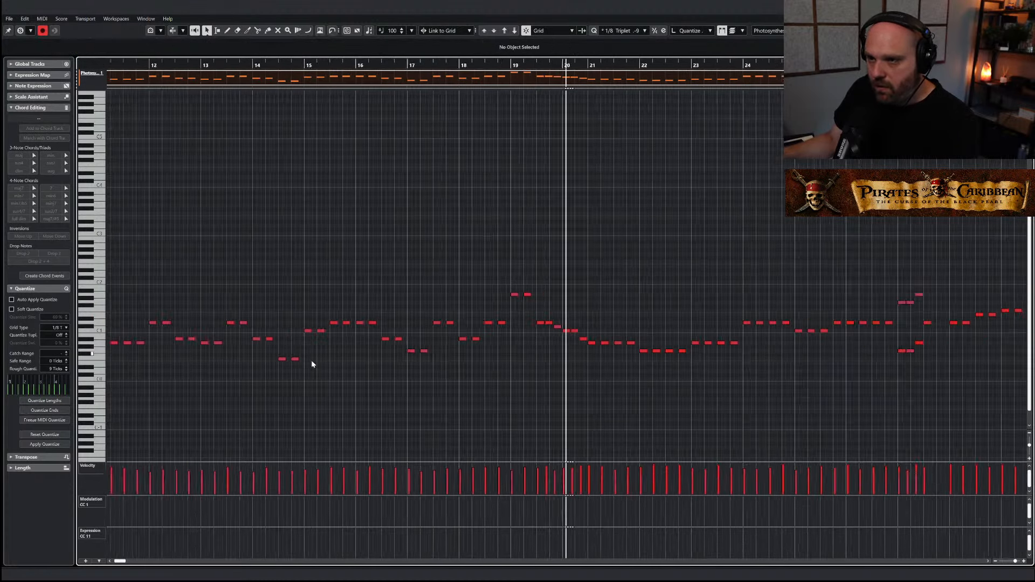
pyautogui.press('g')
pyautogui.moveTo(391, 370); pyautogui.dragTo(213, 354)
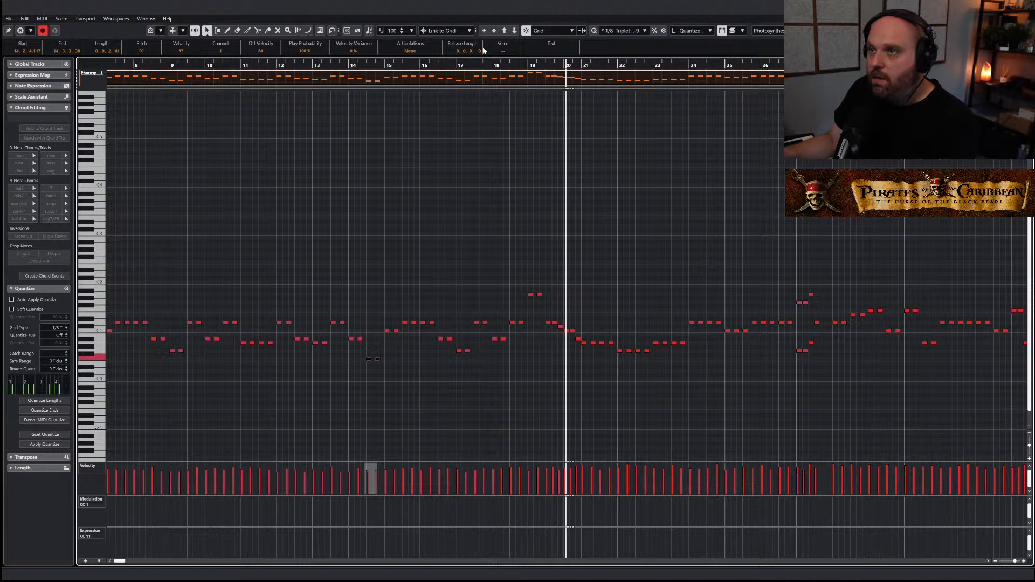
pyautogui.hotkey('shift', 'Up')
# Move the two low notes at the start of bar 9 up an octave and select all notes in the part
pyautogui.click(459, 352)
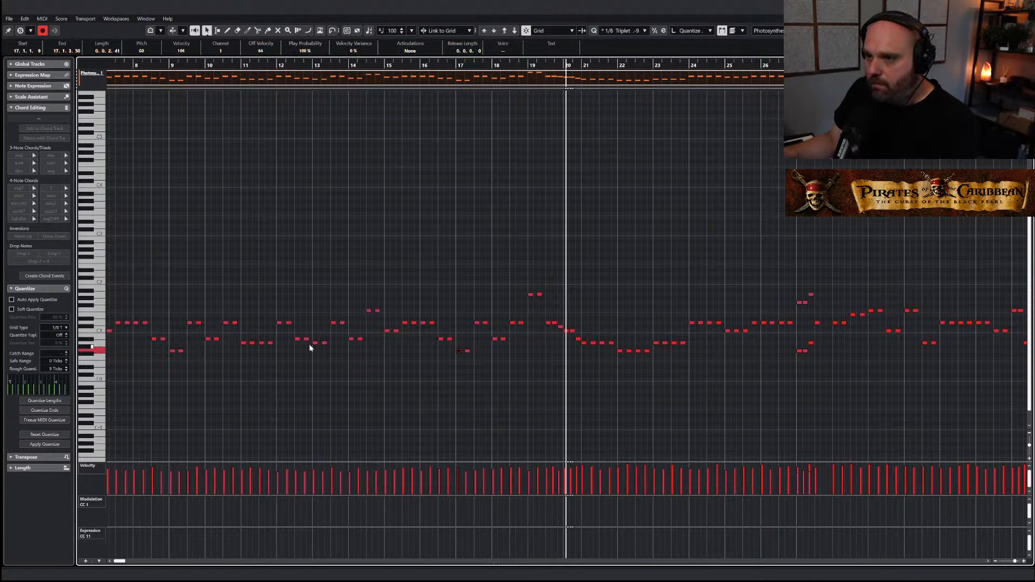
pyautogui.click(173, 352)
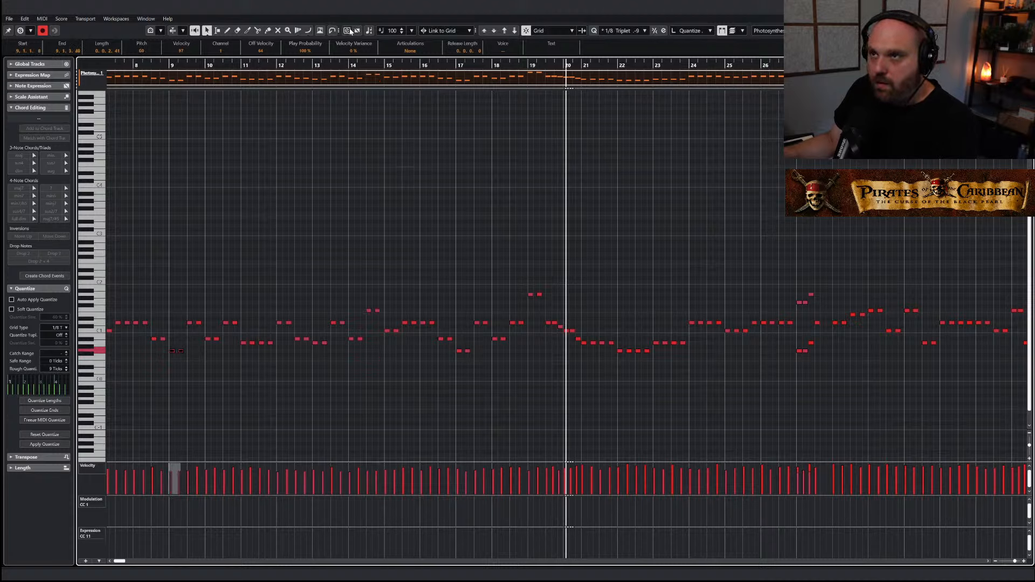
pyautogui.press('g')
pyautogui.press('g')
pyautogui.press('g')
pyautogui.moveTo(181, 275); pyautogui.dragTo(804, 367)
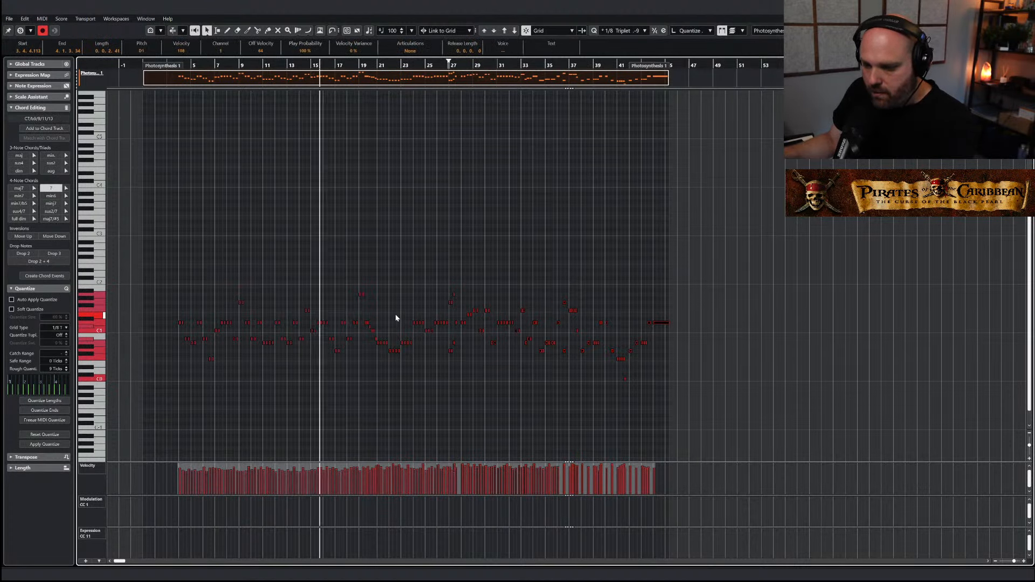
# Play the Photosynthesis 1 part up to about bar 20 with its notes deselected, stop playback and close the note editor
pyautogui.press('h')
pyautogui.press('h')
pyautogui.press('h')
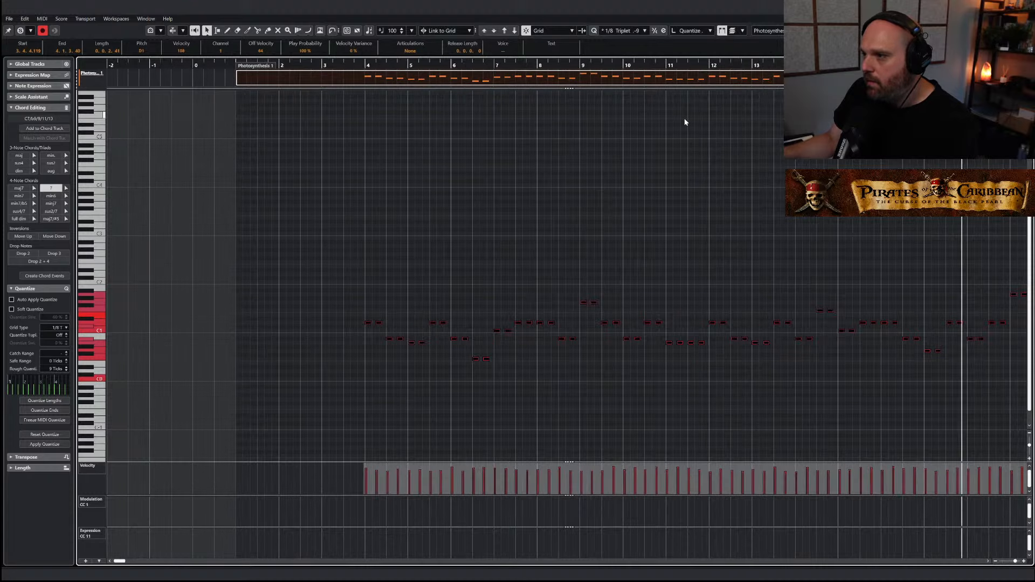
pyautogui.click(656, 229)
pyautogui.press('g')
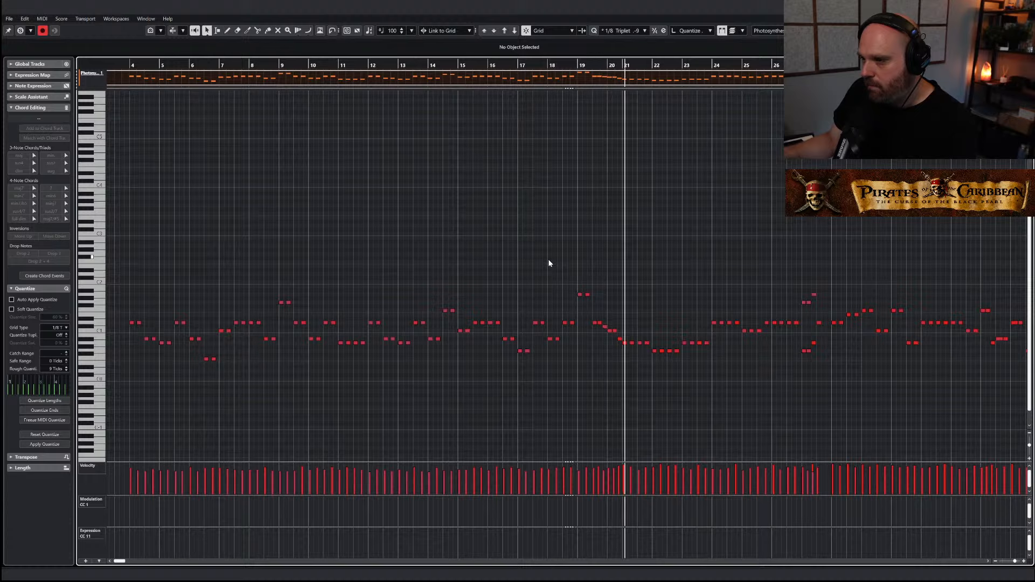
pyautogui.press('space')
pyautogui.press('Return')
# Clear all track solos, hide the lower mixer and return the playhead to bar 1
pyautogui.moveTo(264, 62); pyautogui.dragTo(248, 62)
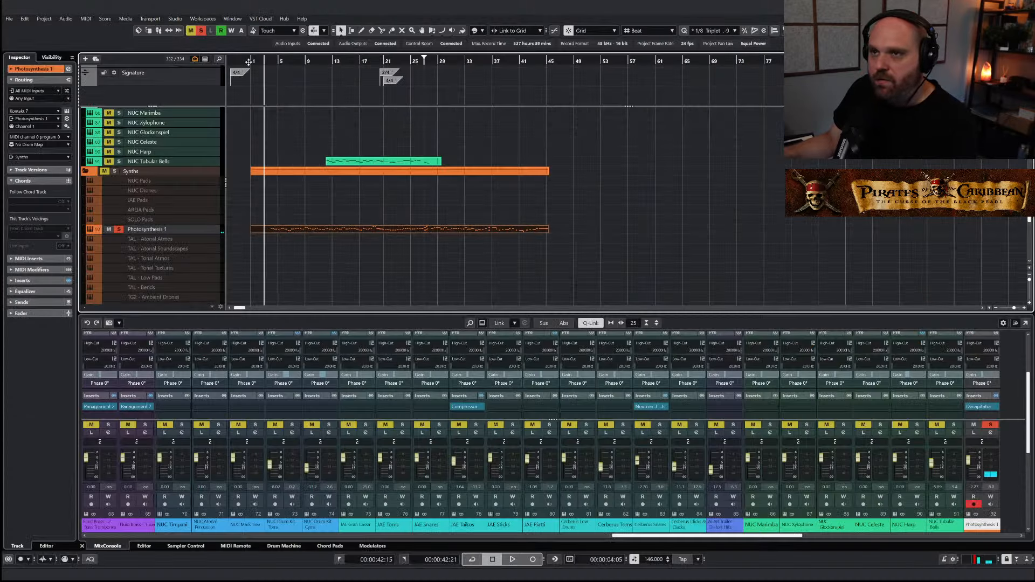
pyautogui.click(201, 31)
pyautogui.rightClick(335, 202)
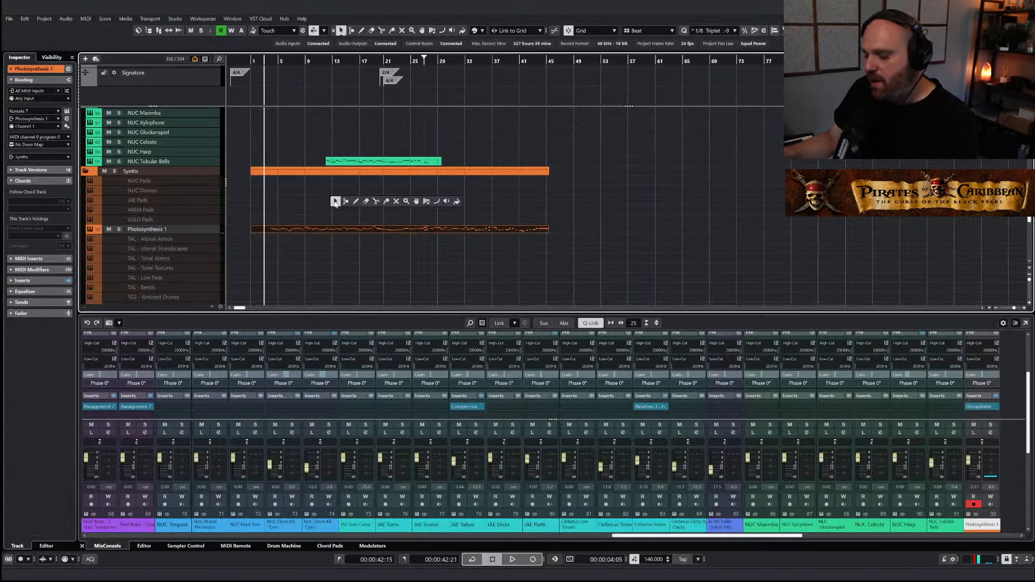
pyautogui.click(335, 202)
pyautogui.press('h')
pyautogui.click(260, 61)
pyautogui.hotkey('ctrl', 'alt', 'b')
# Collapse the Areia Strings folder and play the full arrangement from bar 1 to about bar 27
pyautogui.scroll(20, 154, 216)
pyautogui.click(91, 132)
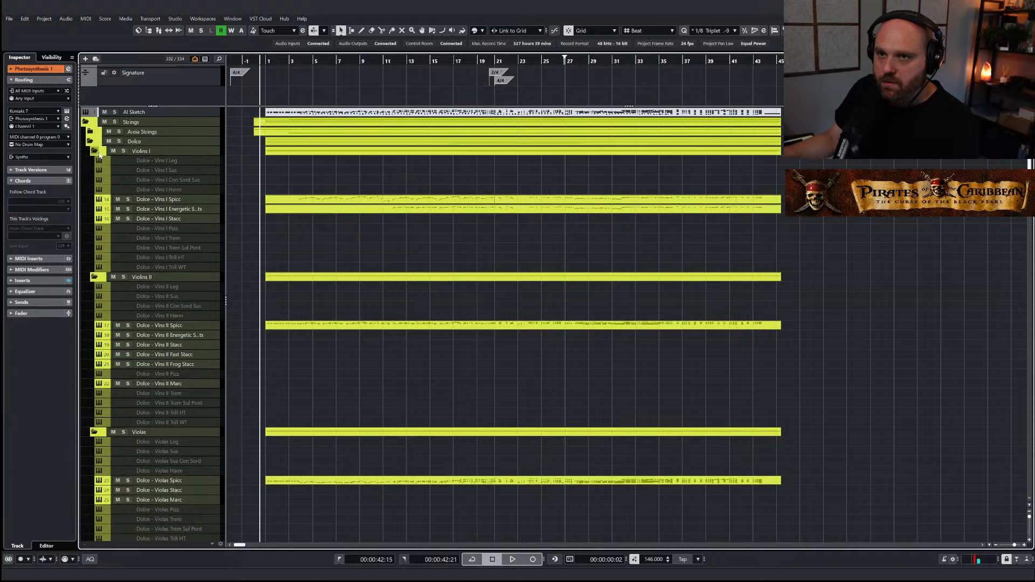
pyautogui.click(90, 141)
pyautogui.scroll(-3, 162, 210)
pyautogui.press('space')
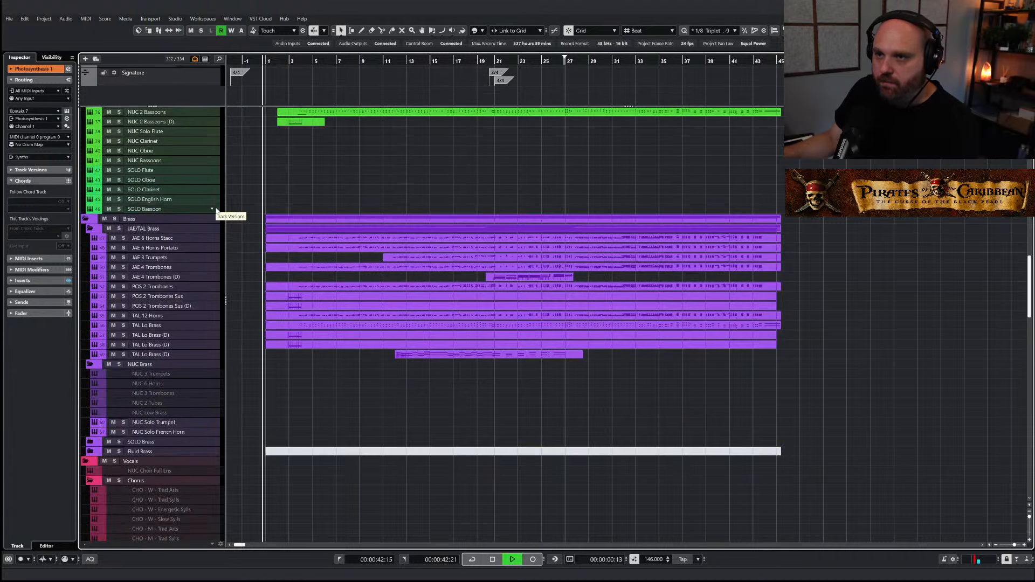
pyautogui.scroll(2, 296, 302)
pyautogui.scroll(-15, 296, 302)
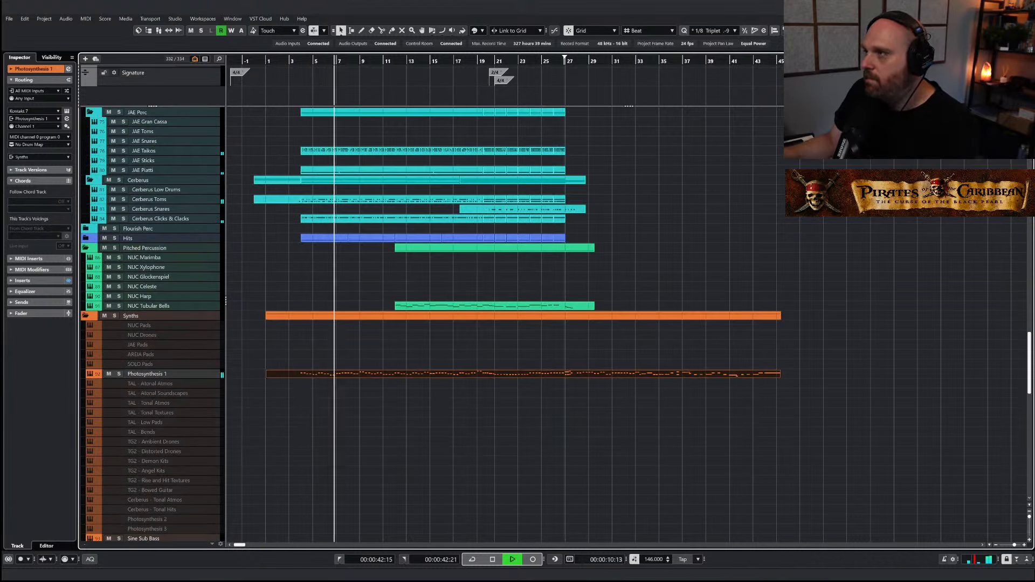
pyautogui.hotkey('alt', 'F3')
pyautogui.hotkey('alt', 'F3')
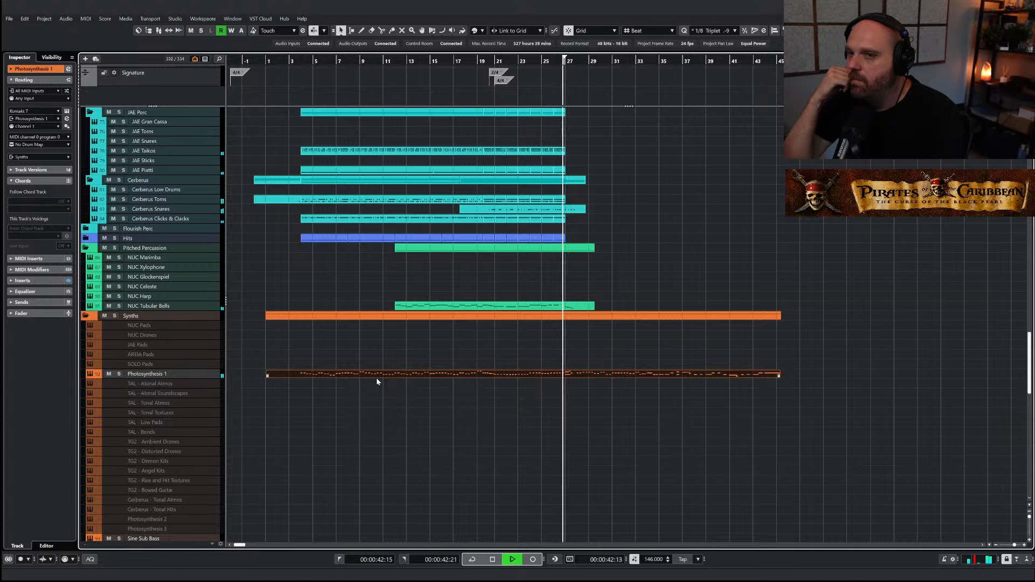
pyautogui.press('space')
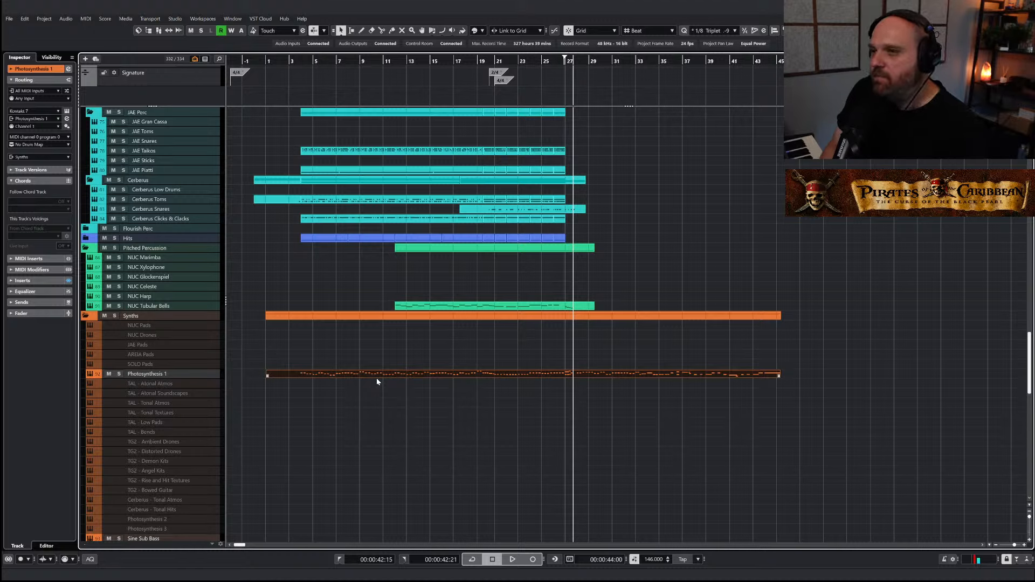
# Look over the string, woodwind, brass, percussion, synth and guitar tracks across the whole arrangement
pyautogui.scroll(15, 377, 382)
pyautogui.press('g')
pyautogui.press('g')
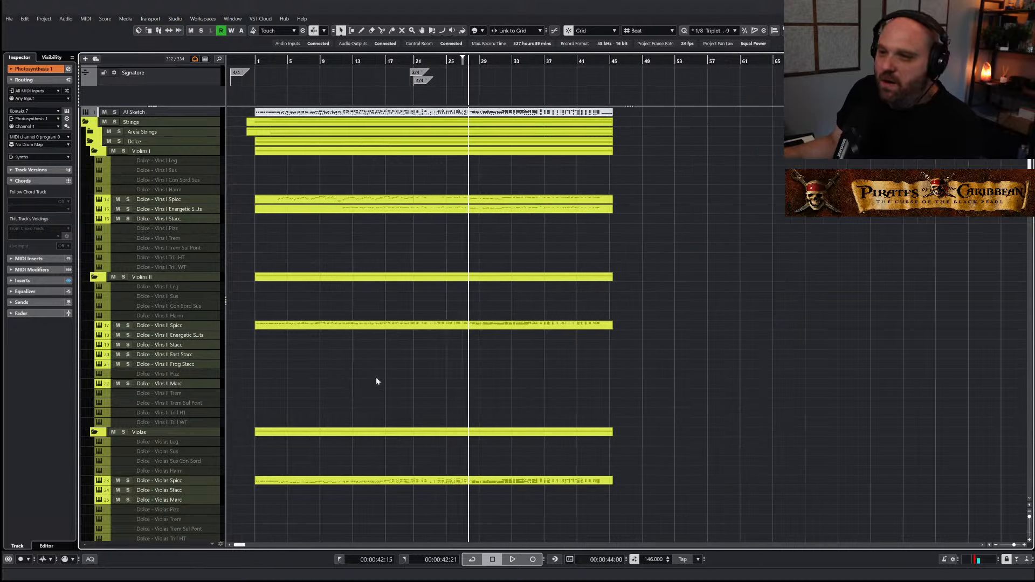
pyautogui.scroll(-5, 323, 350)
pyautogui.scroll(-5, 316, 339)
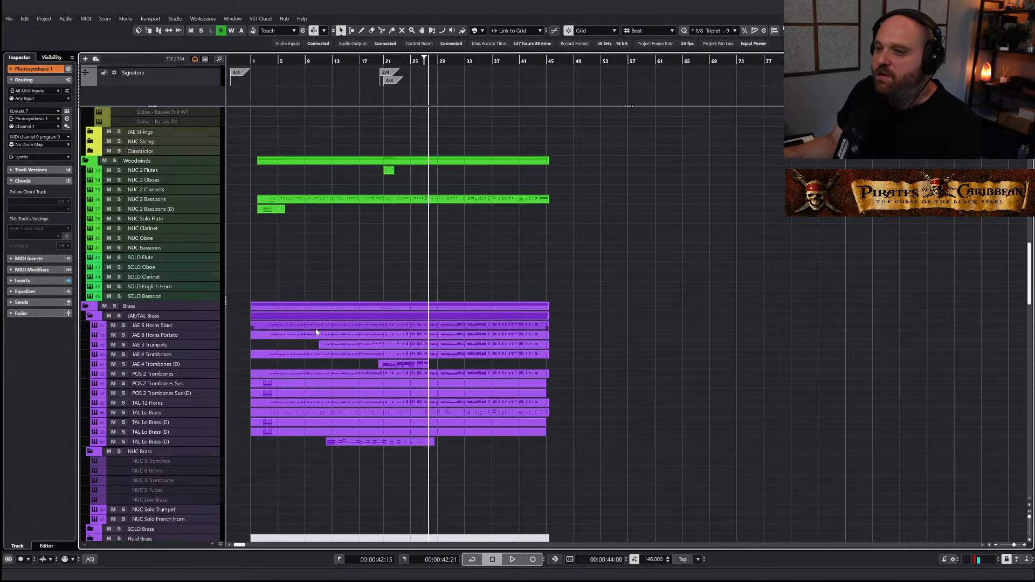
pyautogui.scroll(-5, 316, 329)
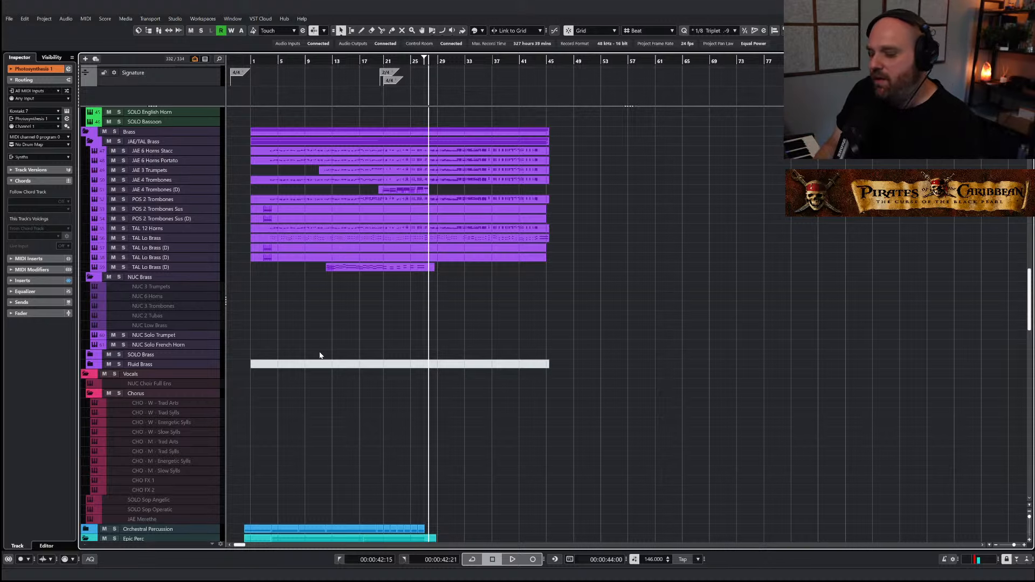
pyautogui.keyDown('ctrl'); pyautogui.scroll(-1, 341, 338); pyautogui.keyUp('ctrl')
pyautogui.scroll(-10, 334, 330)
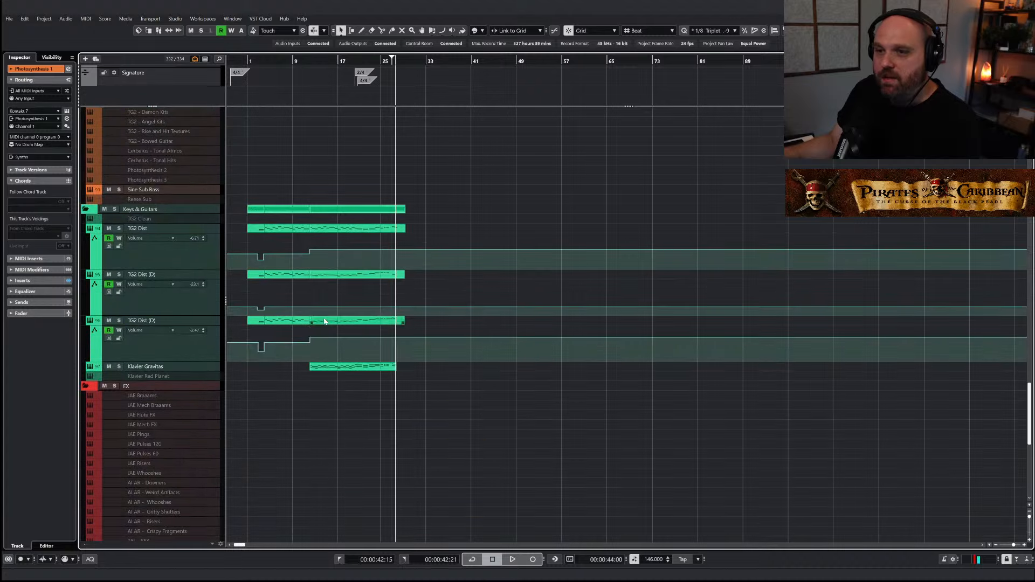
pyautogui.scroll(10, 301, 332)
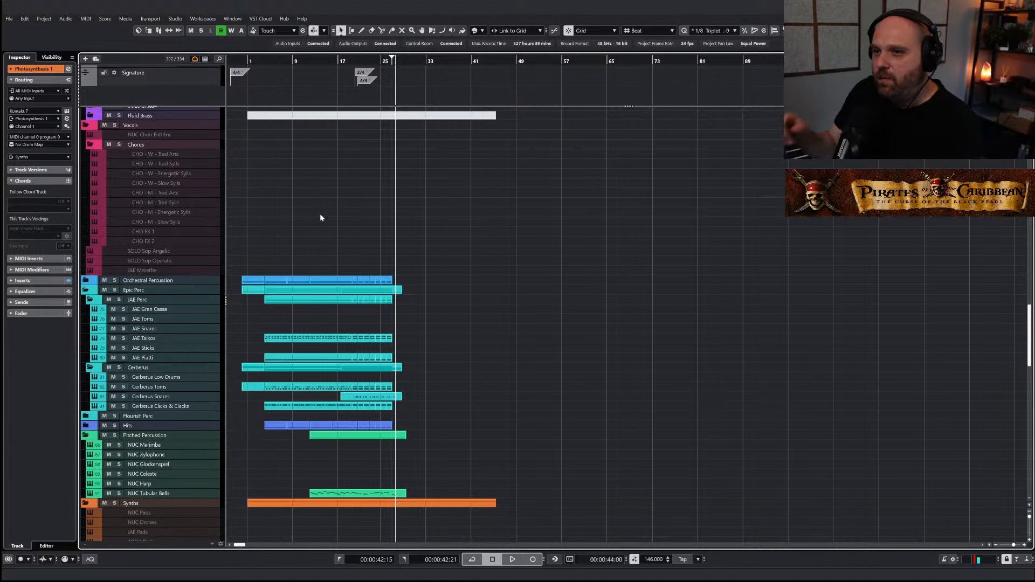
pyautogui.click(306, 65)
pyautogui.press('h')
pyautogui.scroll(15, 322, 200)
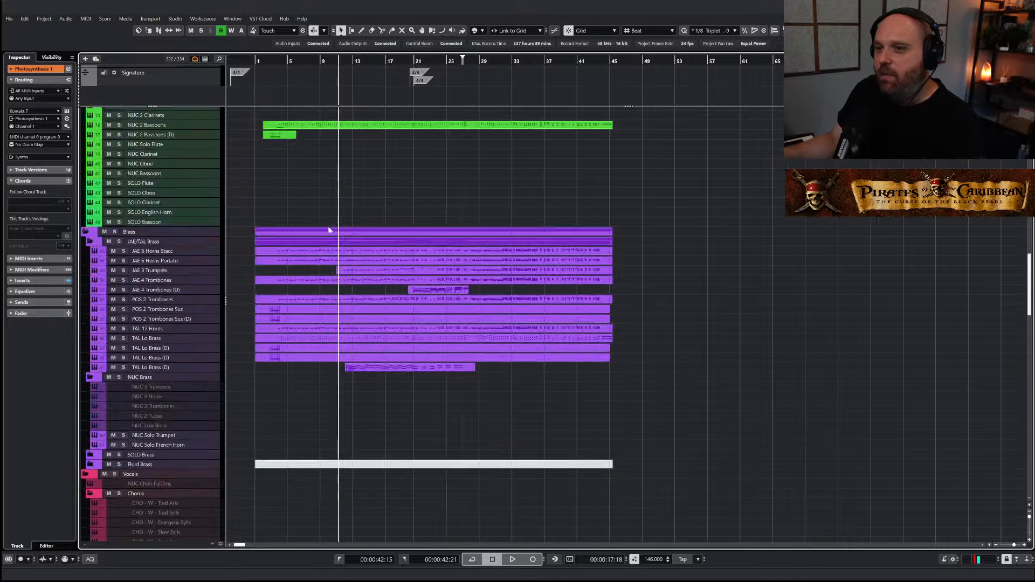
pyautogui.scroll(-15, 328, 230)
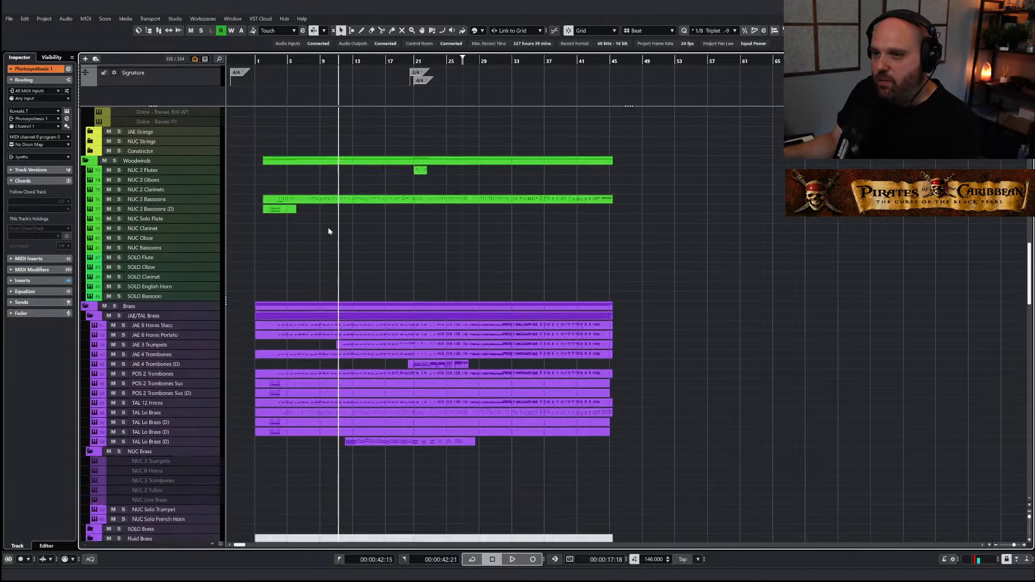
pyautogui.scroll(8, 328, 231)
pyautogui.scroll(8, 328, 230)
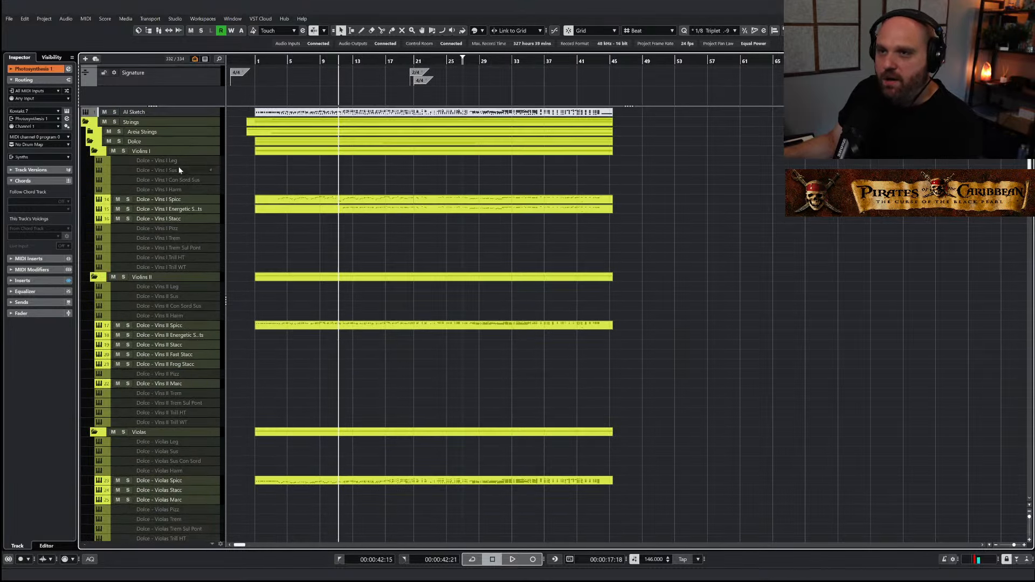
# Expand the Areia Strings folder and compare Areia Strings with Dolce in solo from about bar 7, ending with solo off
pyautogui.click(91, 132)
pyautogui.click(119, 131)
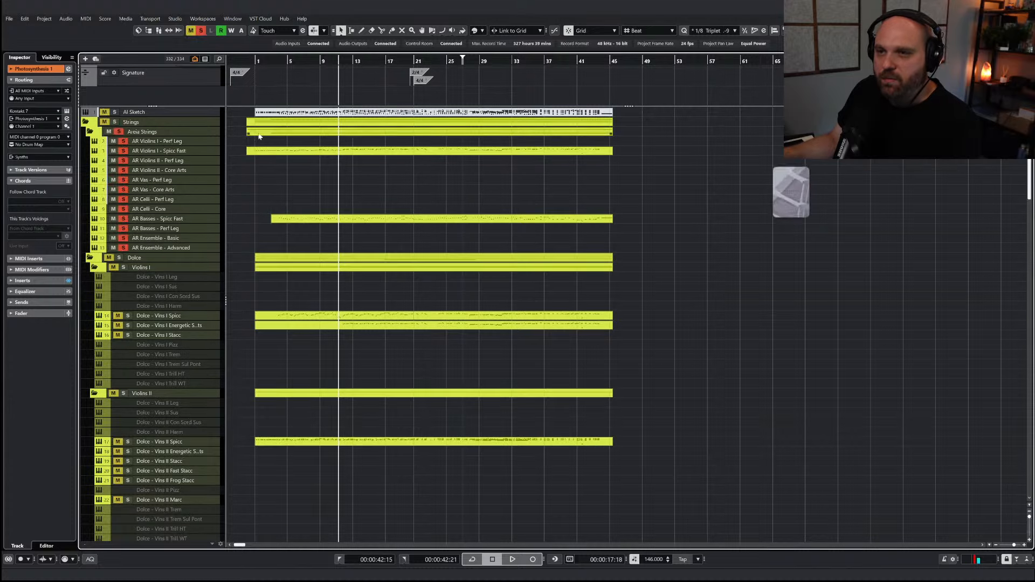
pyautogui.click(304, 63)
pyautogui.press('space')
pyautogui.click(119, 132)
pyautogui.click(118, 258)
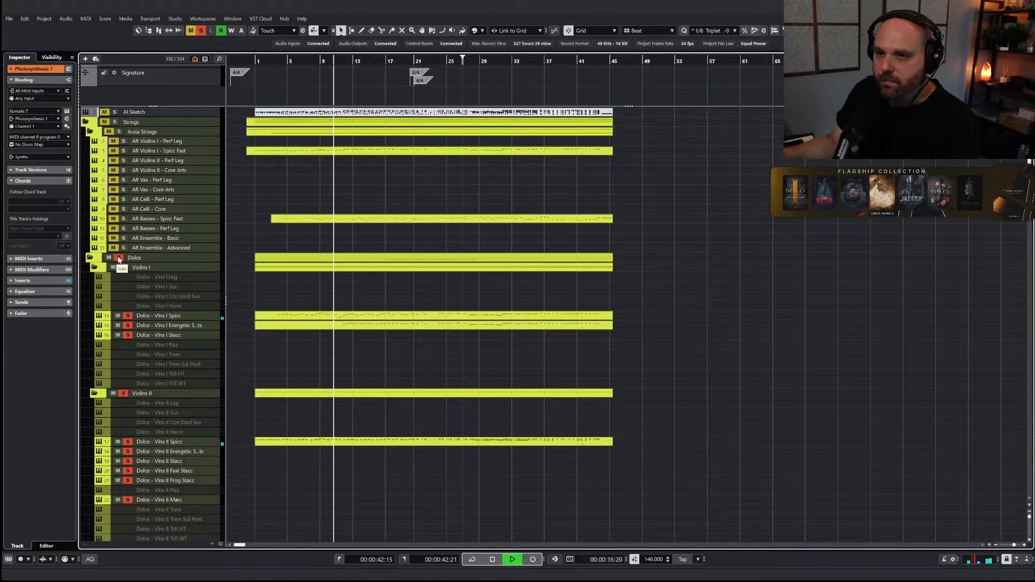
pyautogui.press('space')
pyautogui.click(119, 257)
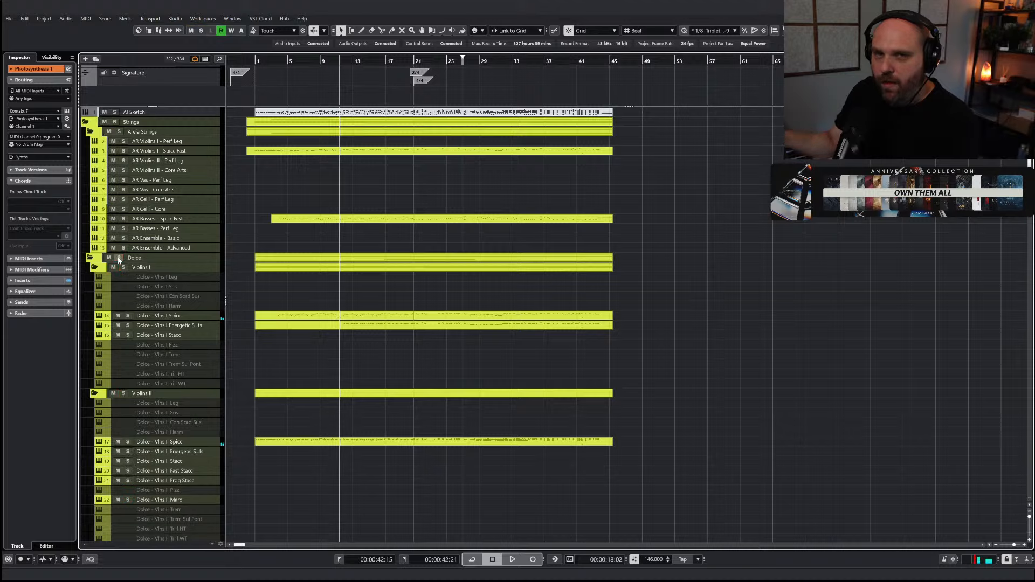
# Audition POS 2 Trombones in solo from about bar 8 and add JAE 4 Trombones to the solo during playback
pyautogui.scroll(-5, 240, 236)
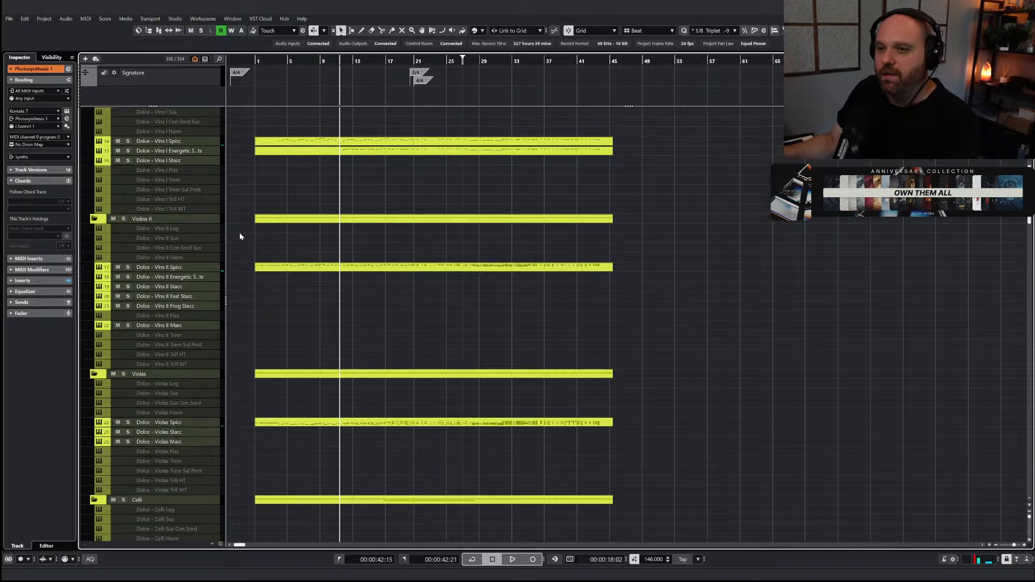
pyautogui.scroll(-12, 241, 236)
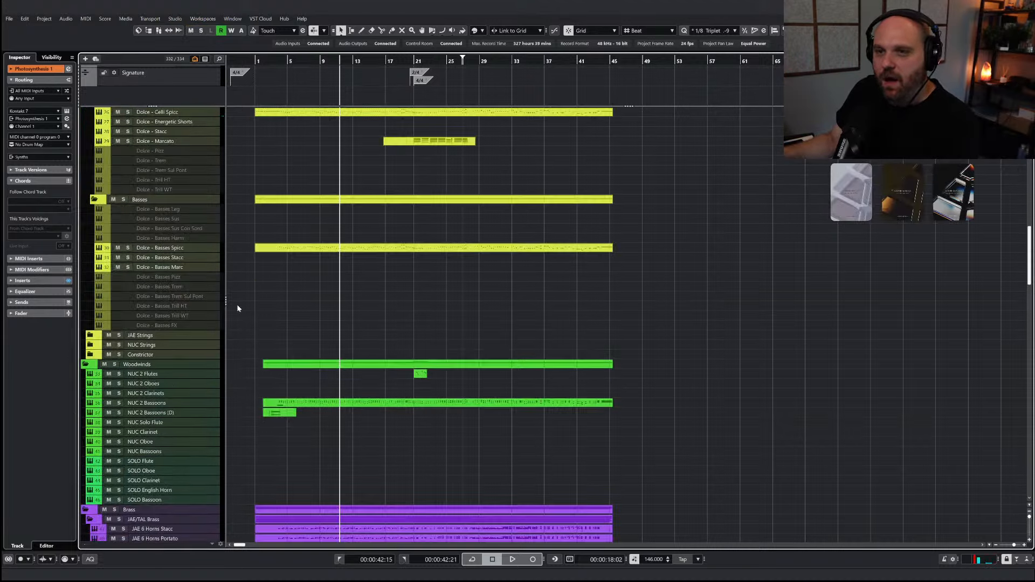
pyautogui.scroll(-3, 239, 306)
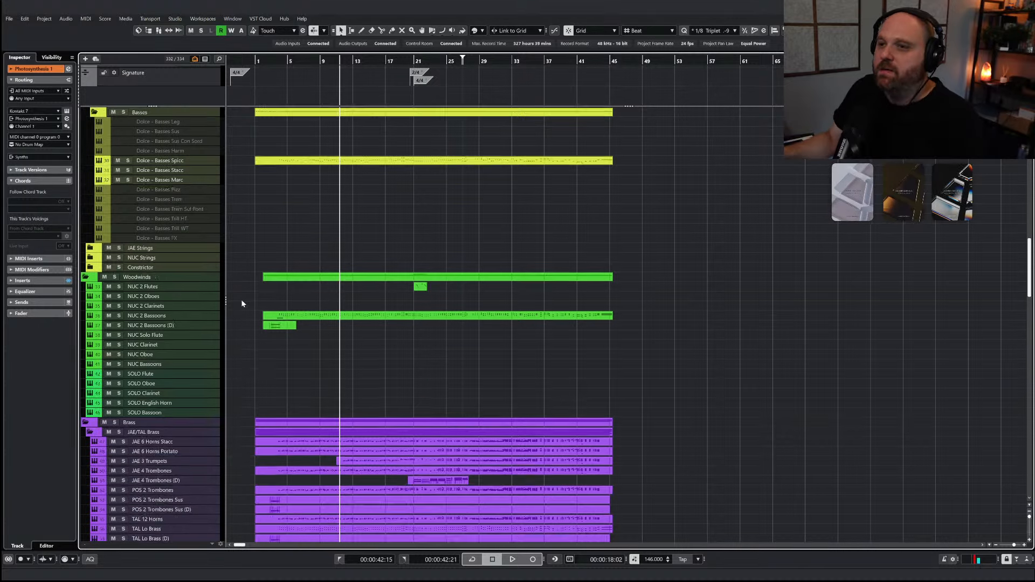
pyautogui.scroll(-3, 242, 303)
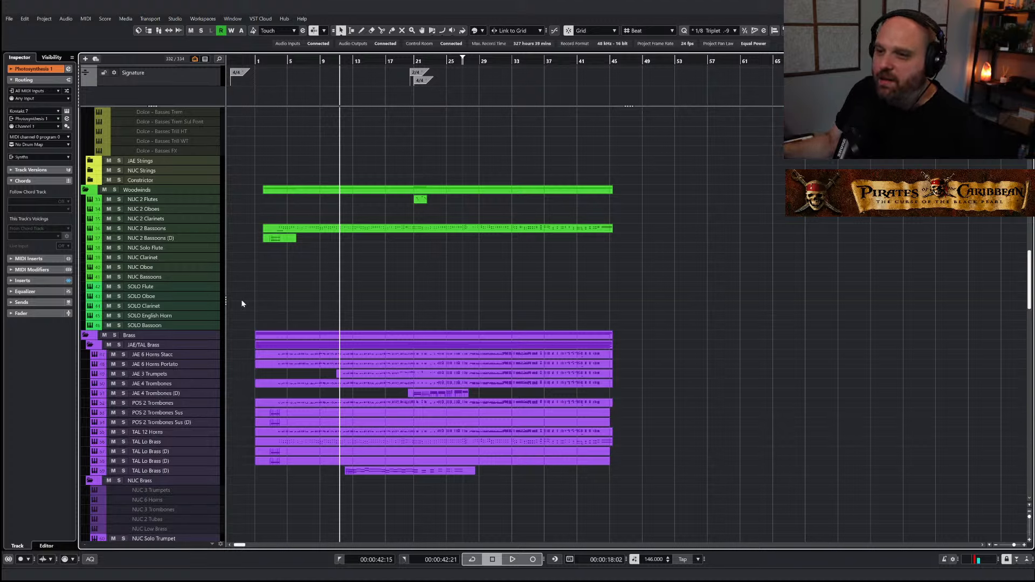
pyautogui.click(115, 335)
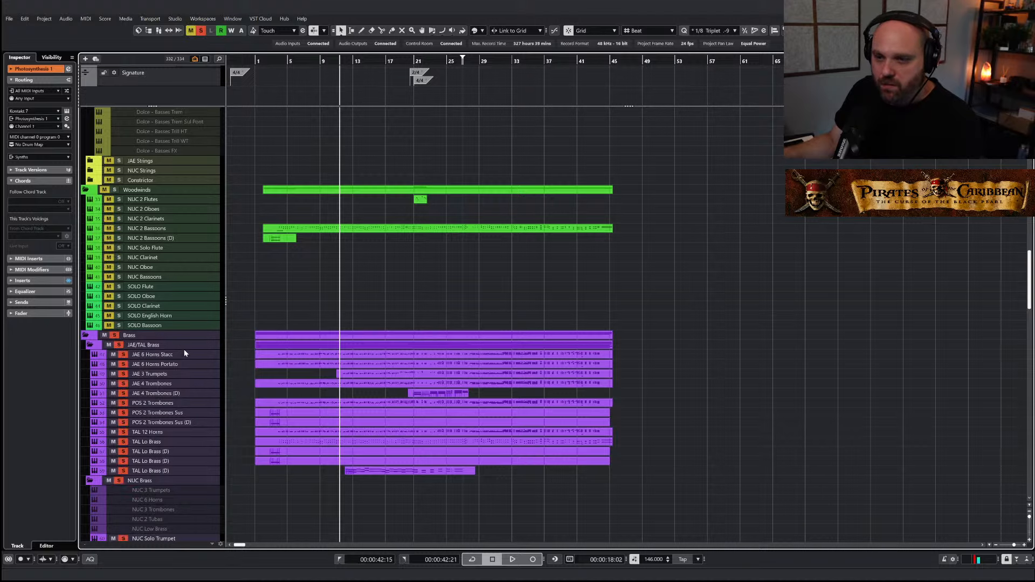
pyautogui.scroll(-3, 184, 354)
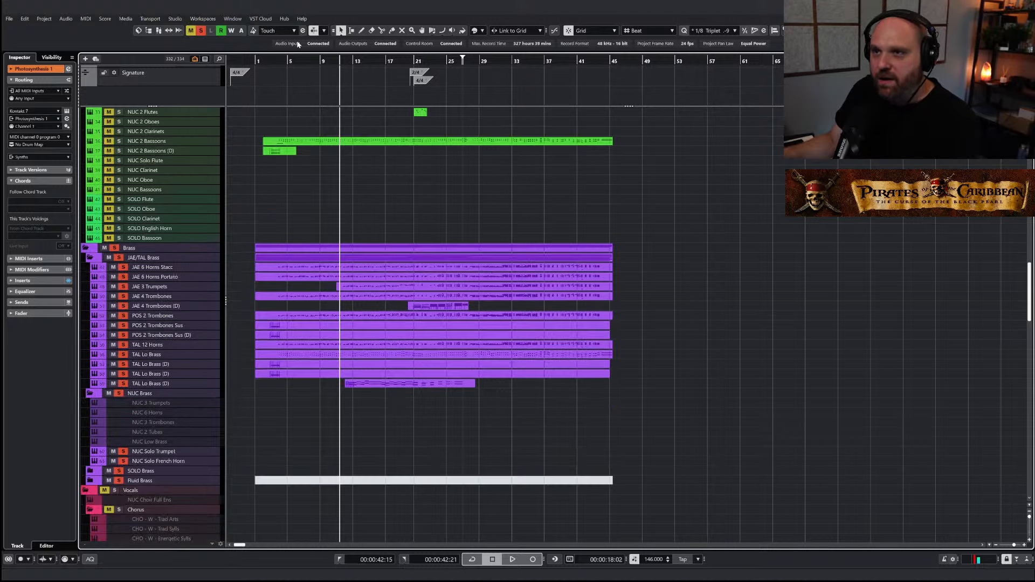
pyautogui.click(311, 60)
pyautogui.click(202, 31)
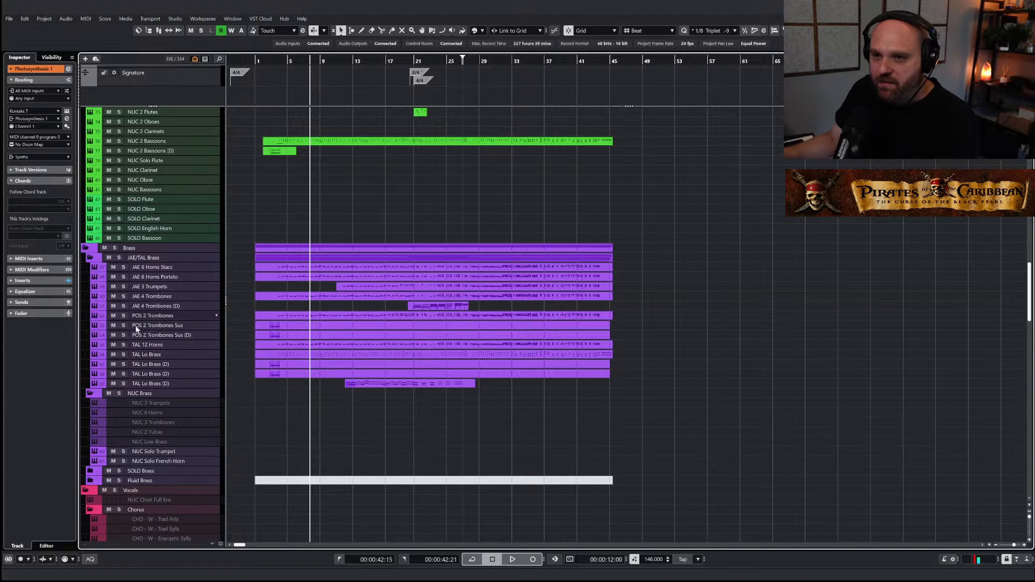
pyautogui.click(124, 315)
pyautogui.press('space')
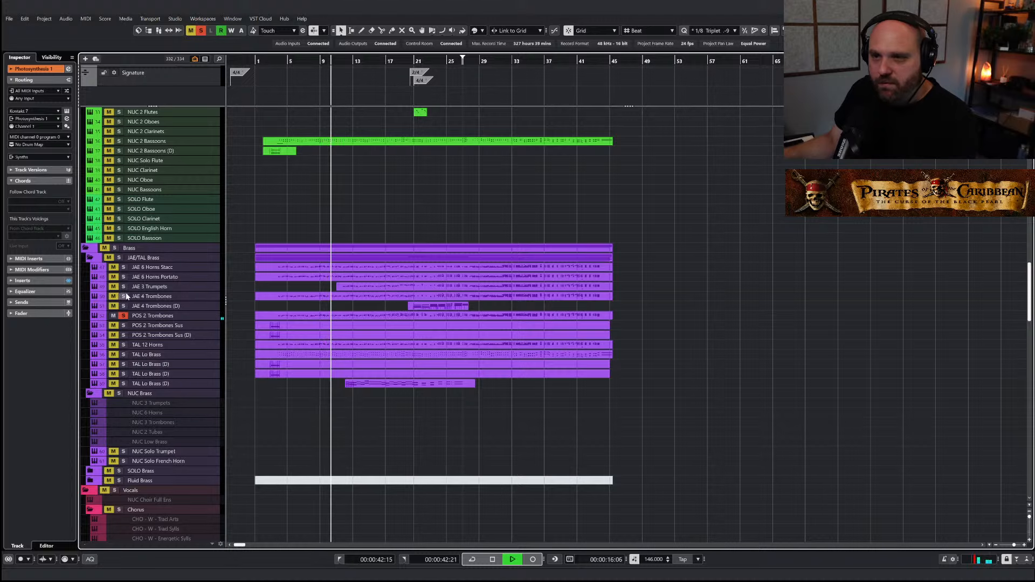
pyautogui.click(123, 296)
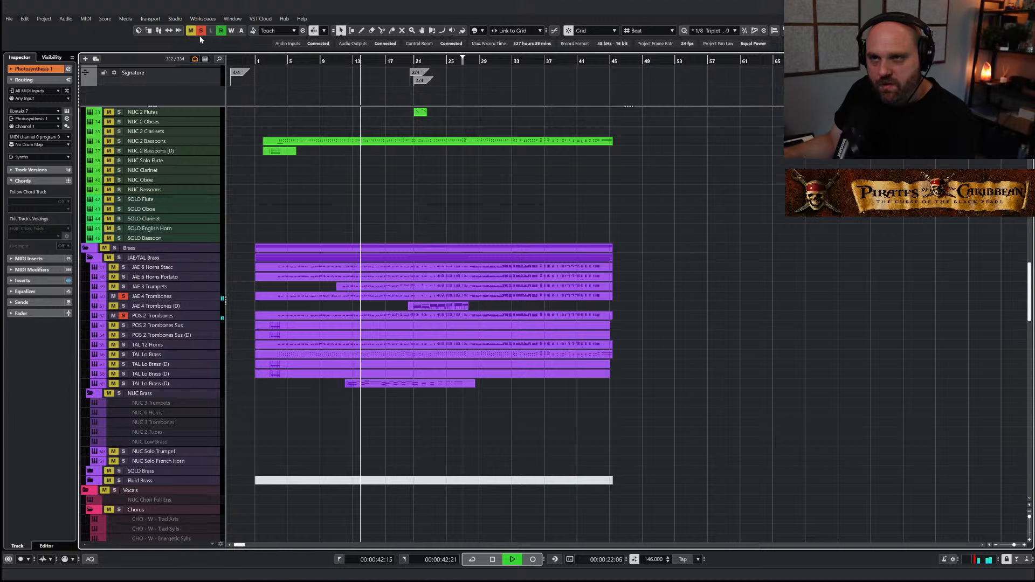
pyautogui.press('space')
# Solo the entire Brass folder and play a short passage from about bar 14
pyautogui.click(115, 248)
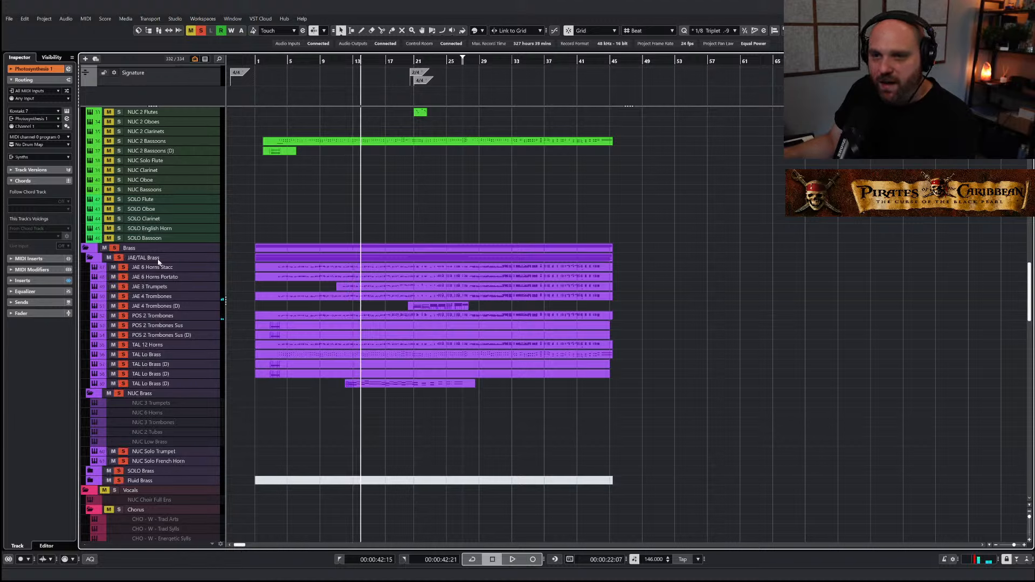
pyautogui.press('space')
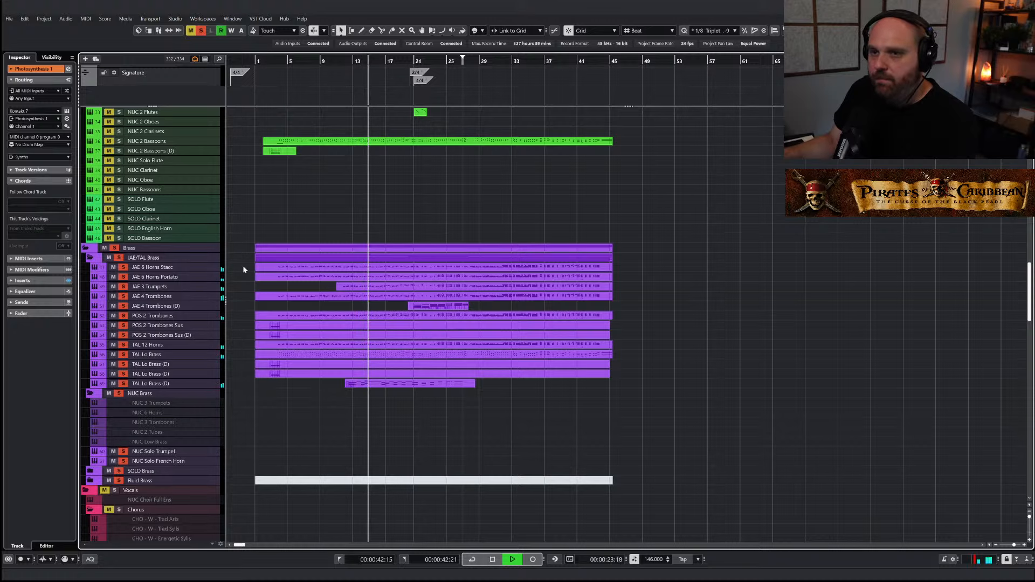
pyautogui.press('space')
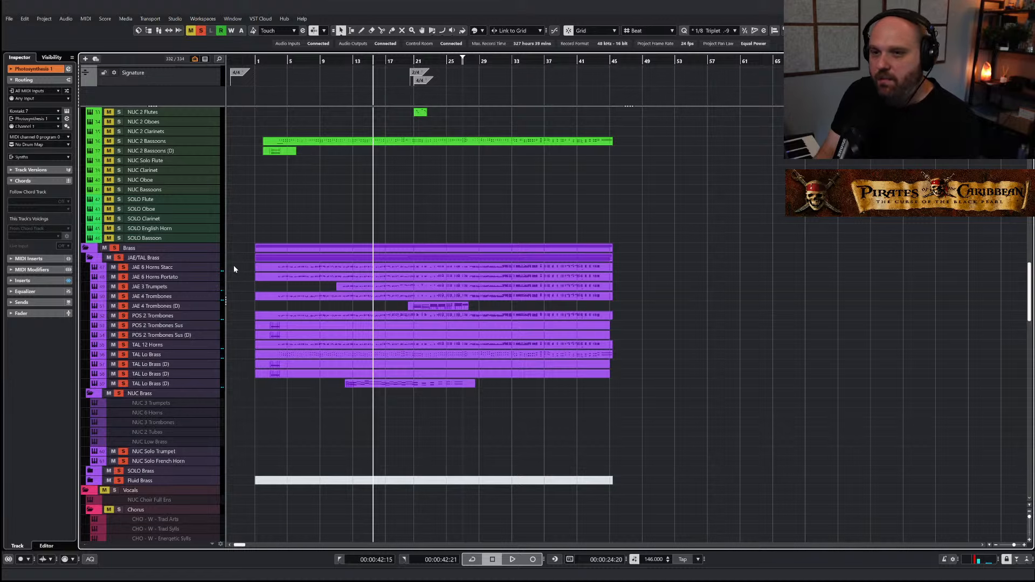
pyautogui.click(273, 298)
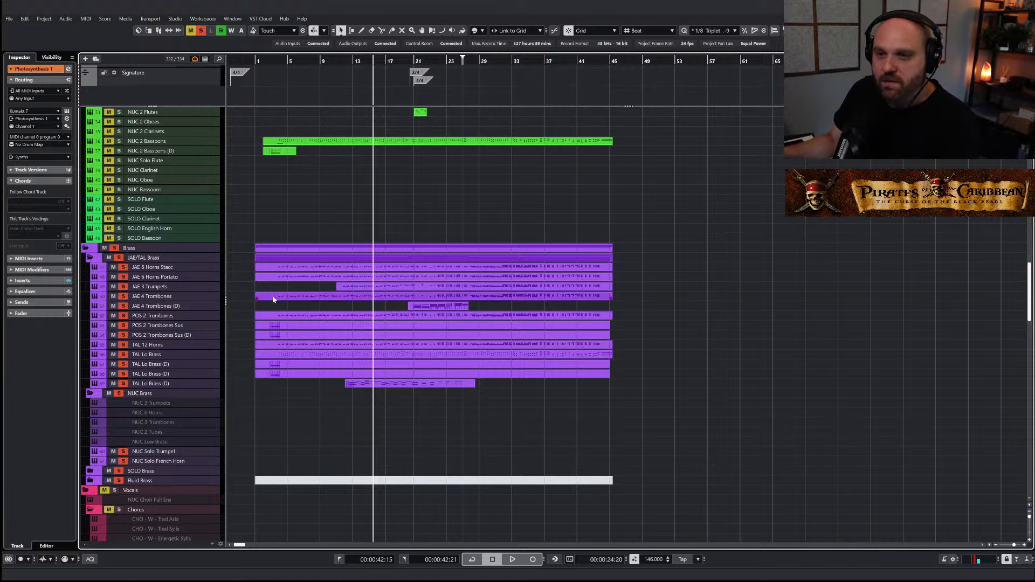
# Select the JAE 6 Horns Portato track and look over the percussion and synth tracks
pyautogui.scroll(-3, 269, 297)
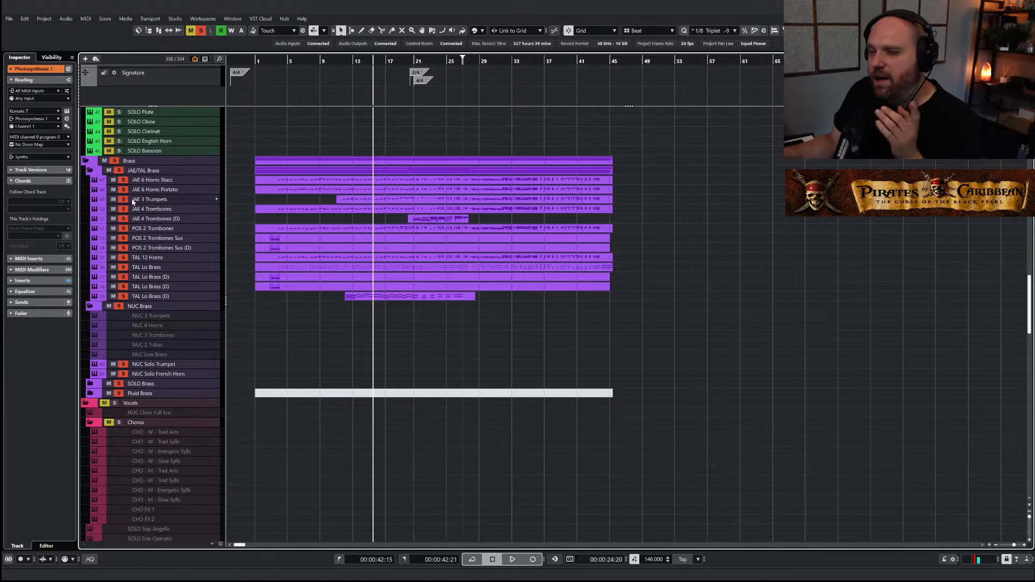
pyautogui.click(162, 190)
pyautogui.scroll(-12, 273, 334)
pyautogui.scroll(-3, 268, 335)
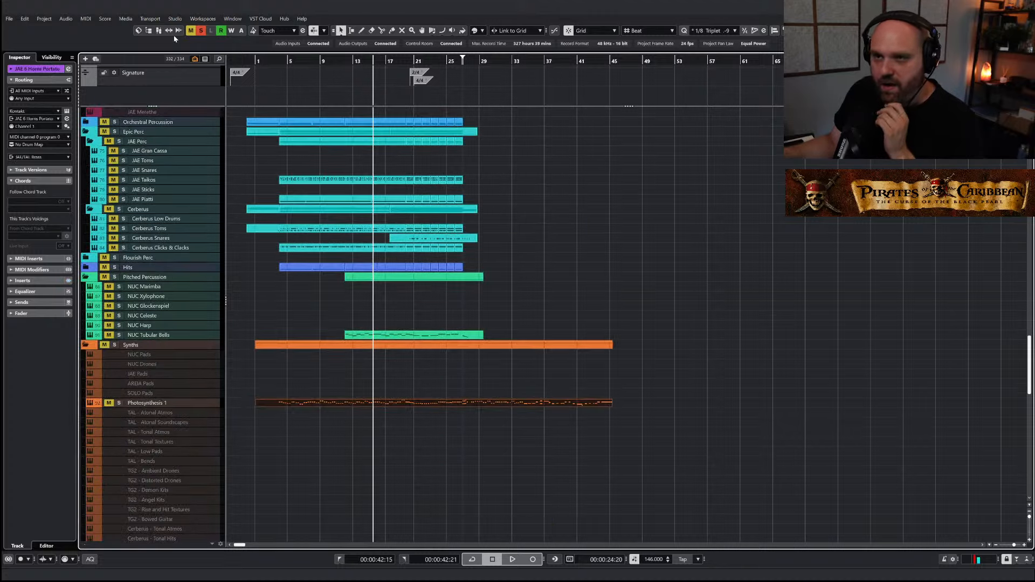
# Expand the Orchestral Percussion folder and audition NUC Drum Kit Toms and NUC Drum Kit Cyms in solo from about bar 6
pyautogui.scroll(6, 268, 270)
pyautogui.scroll(-6, 268, 263)
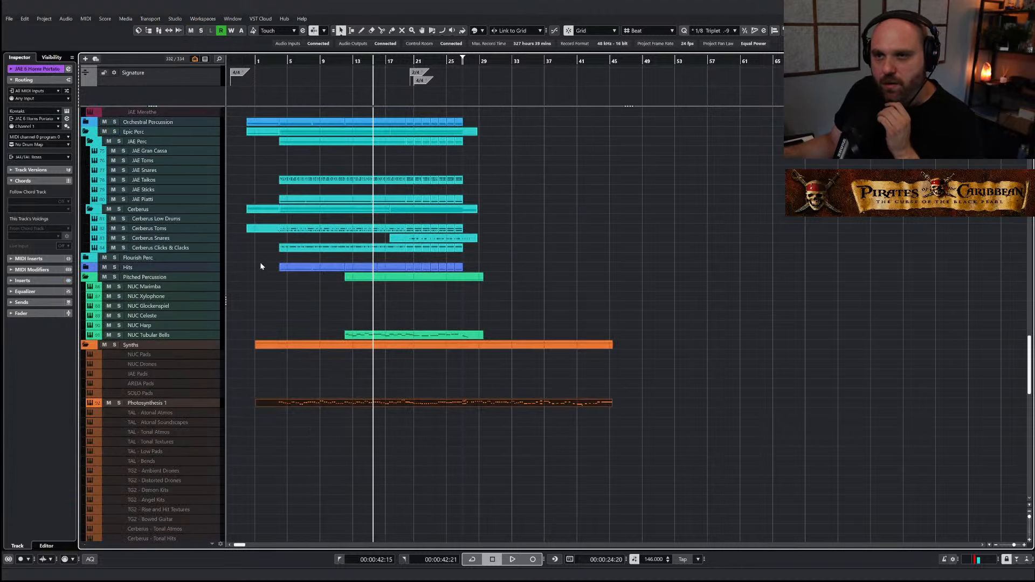
pyautogui.click(86, 122)
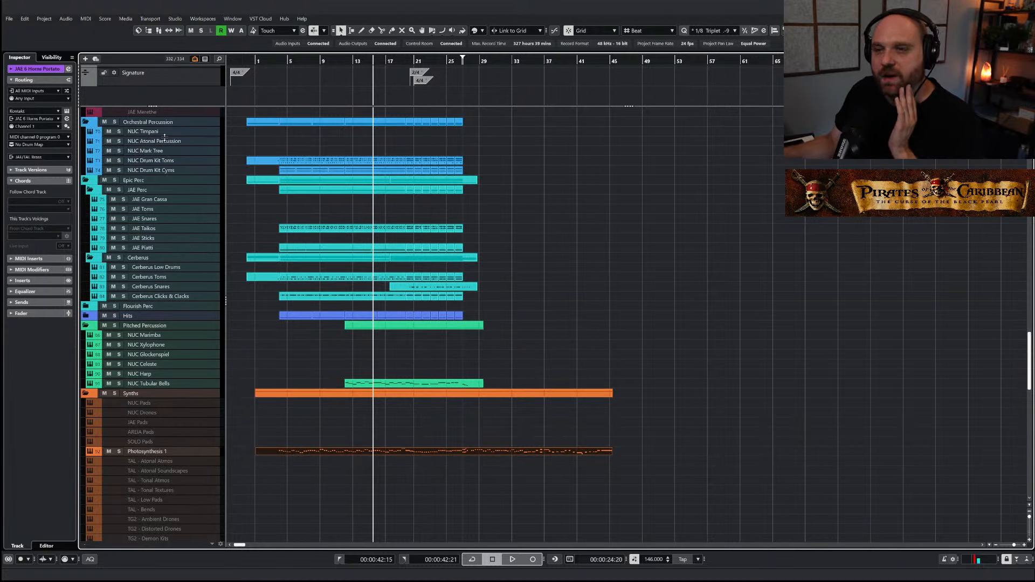
pyautogui.click(118, 170)
pyautogui.click(118, 160)
pyautogui.click(296, 61)
pyautogui.press('space')
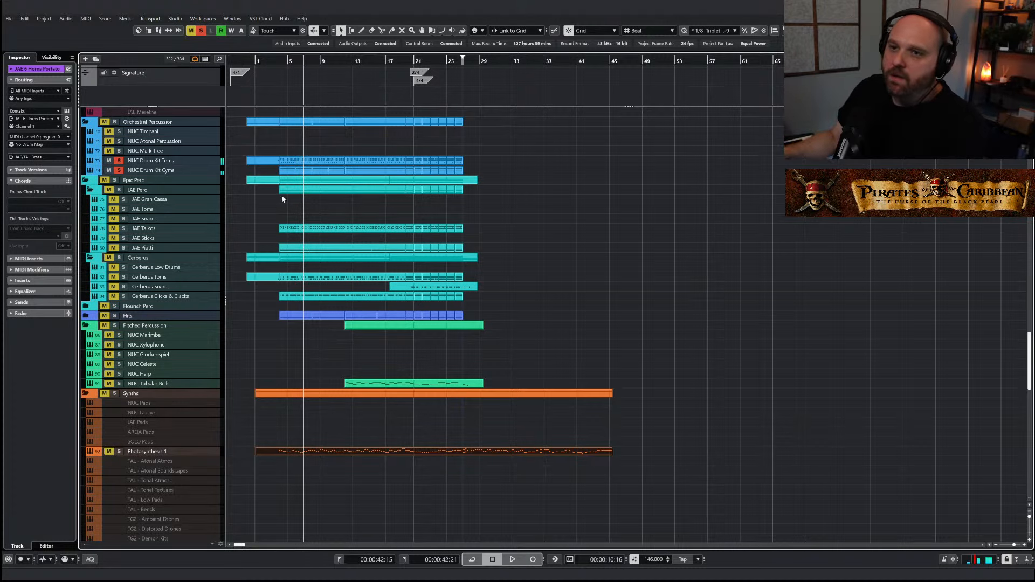
# Add JAE Taikos, Cerberus Toms and Cerberus Clicks & Clacks to the soloed percussion one after another while auditioning, ending with solo off
pyautogui.click(123, 228)
pyautogui.press('space')
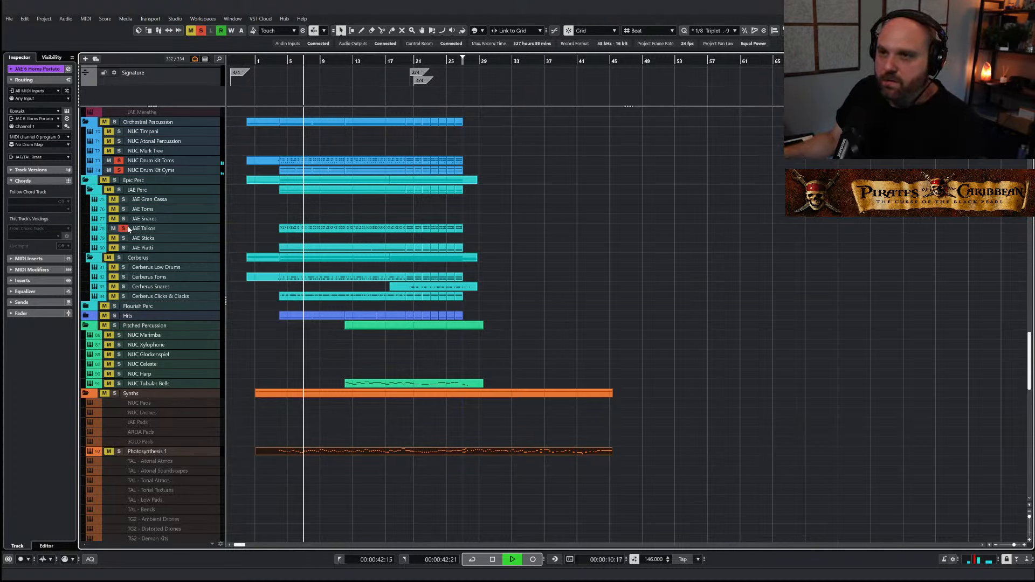
pyautogui.press('space')
pyautogui.click(124, 276)
pyautogui.press('space')
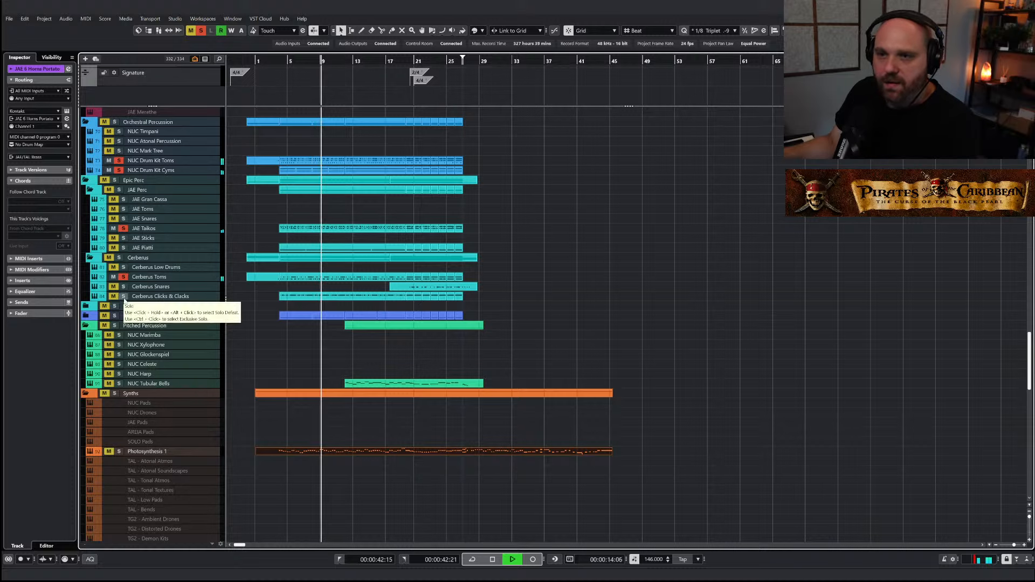
pyautogui.click(124, 296)
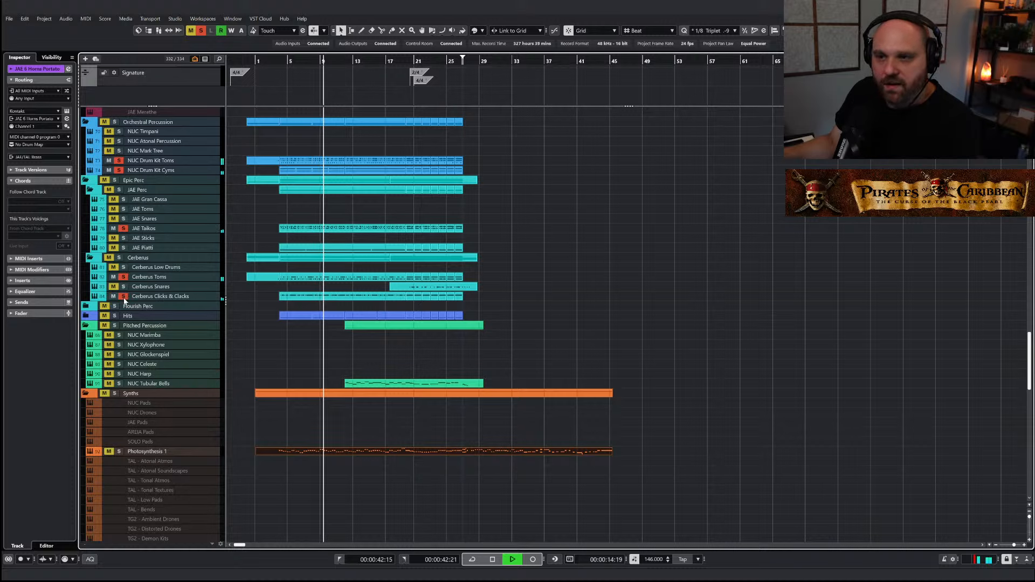
pyautogui.press('space')
pyautogui.click(199, 30)
# Solo Photosynthesis 1 together with the Keys & Guitars folder and play from about bar 10, ending with solo off
pyautogui.scroll(-10, 199, 237)
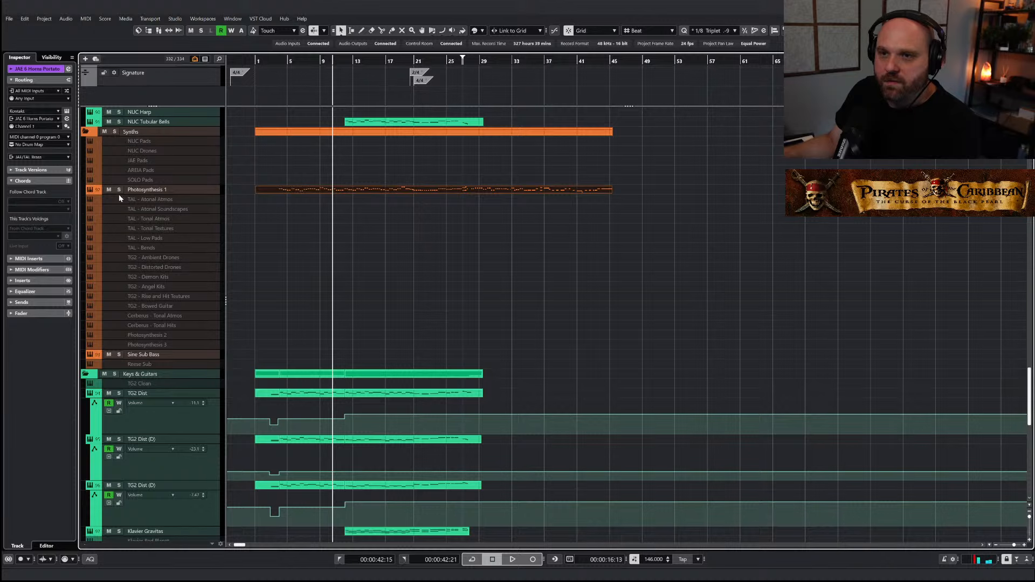
pyautogui.click(119, 190)
pyautogui.scroll(-6, 124, 254)
pyautogui.click(118, 198)
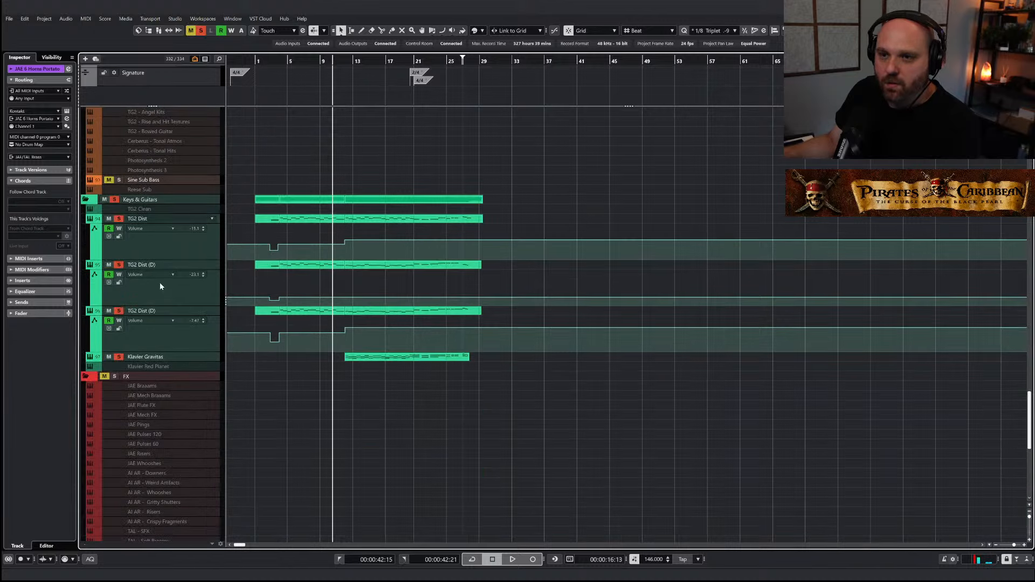
pyautogui.scroll(6, 159, 282)
pyautogui.rightClick(261, 258)
pyautogui.click(261, 258)
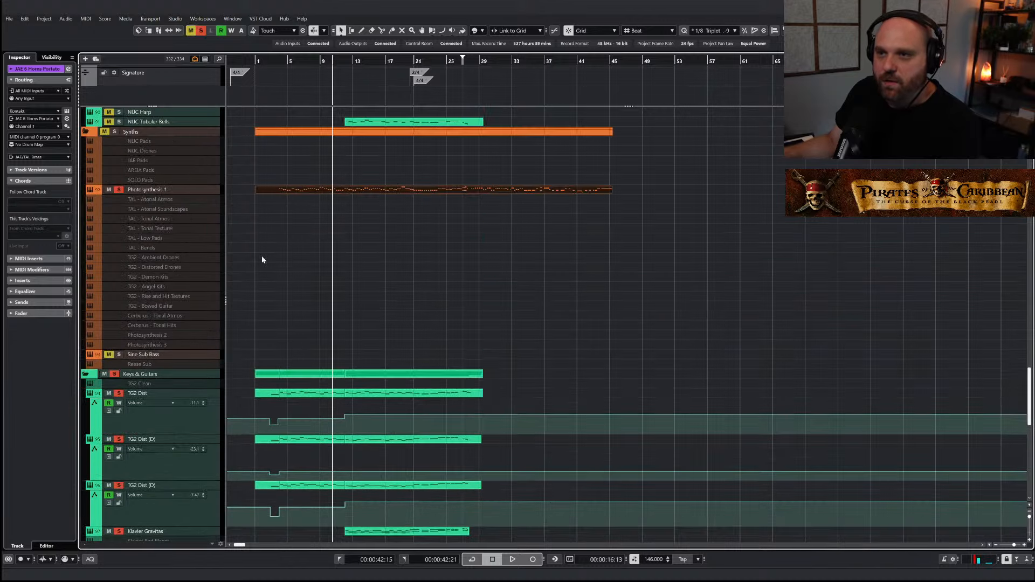
pyautogui.press('space')
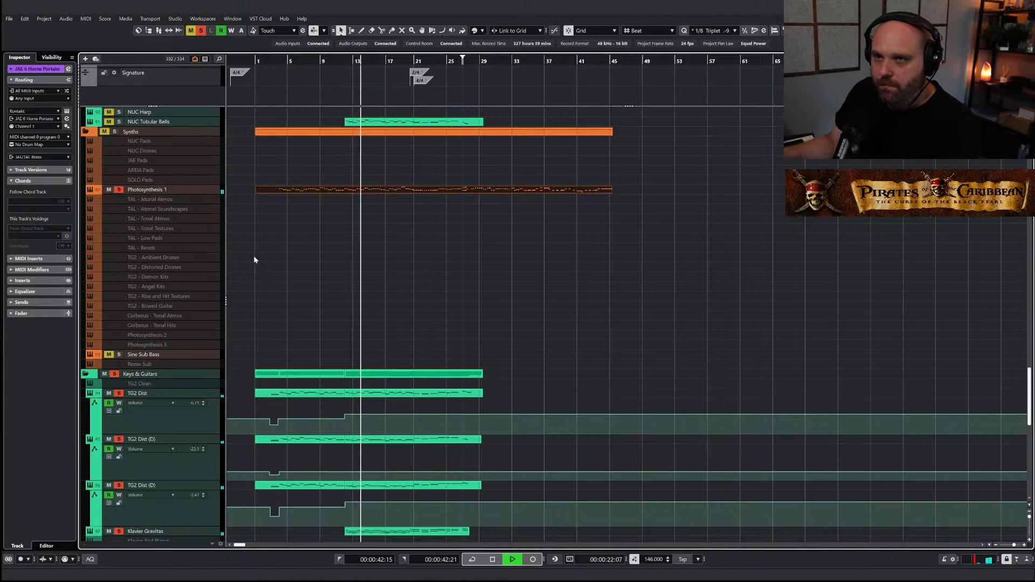
pyautogui.press('space')
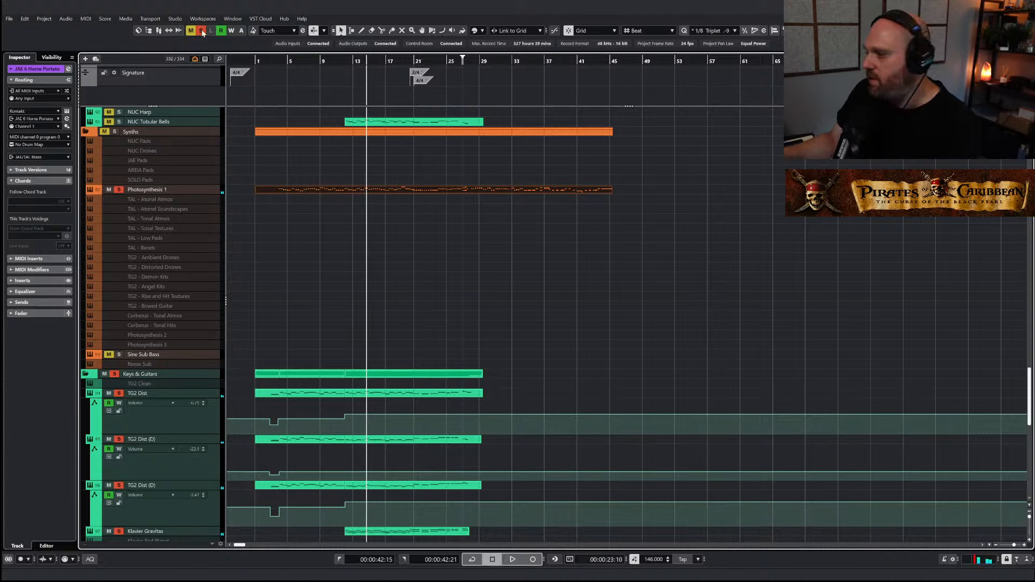
pyautogui.click(202, 33)
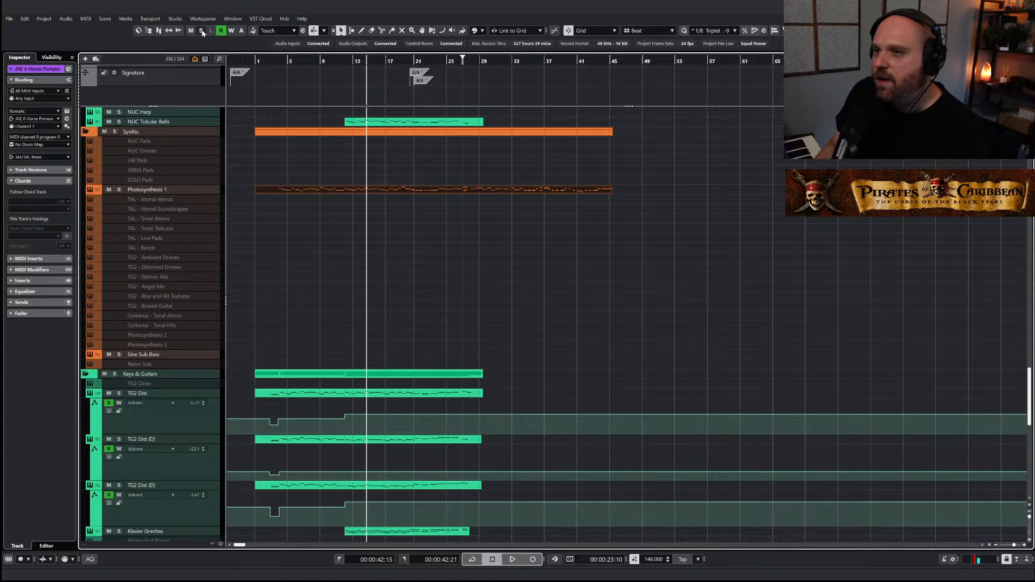
pyautogui.click(202, 31)
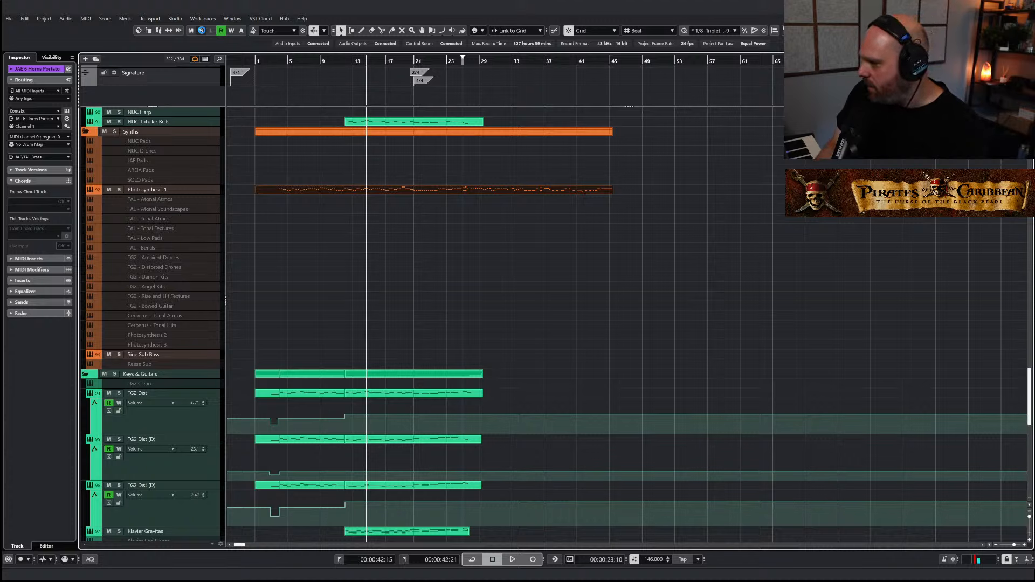
pyautogui.click(202, 31)
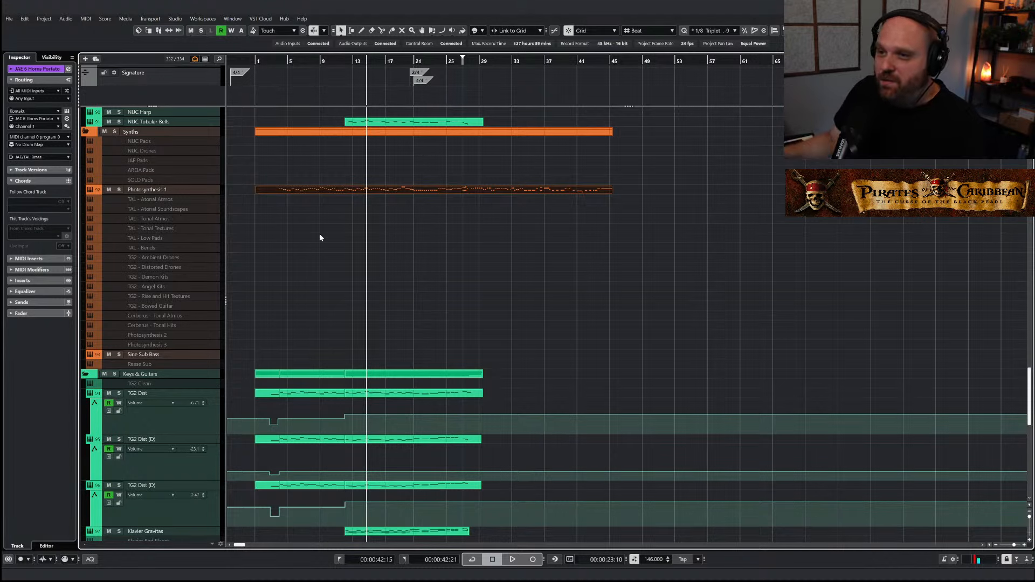
# Zoom out the timeline and look over the arrangement from the string tracks through brass, vocals and percussion
pyautogui.press('g')
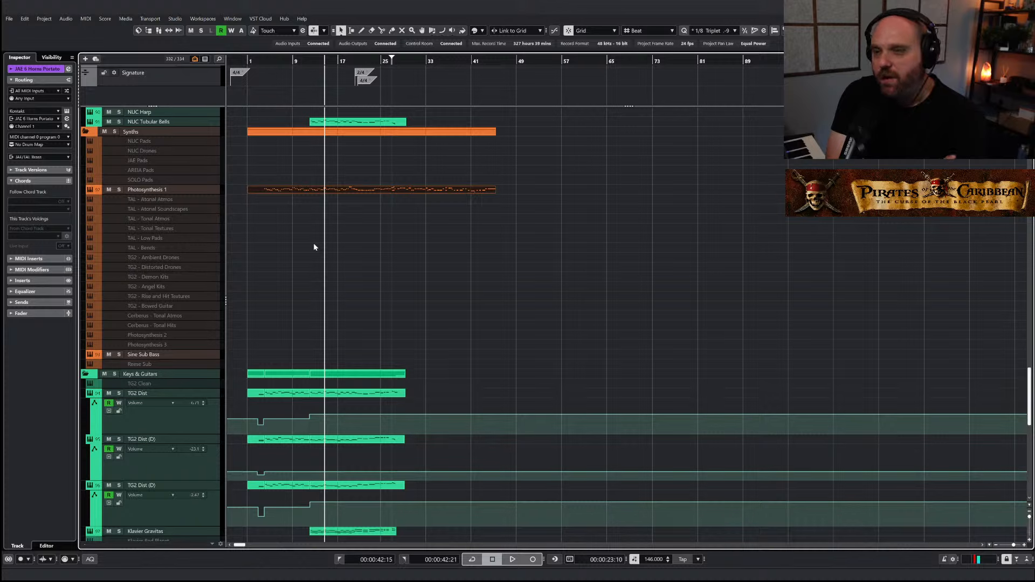
pyautogui.press('g')
pyautogui.press('g')
pyautogui.press('g')
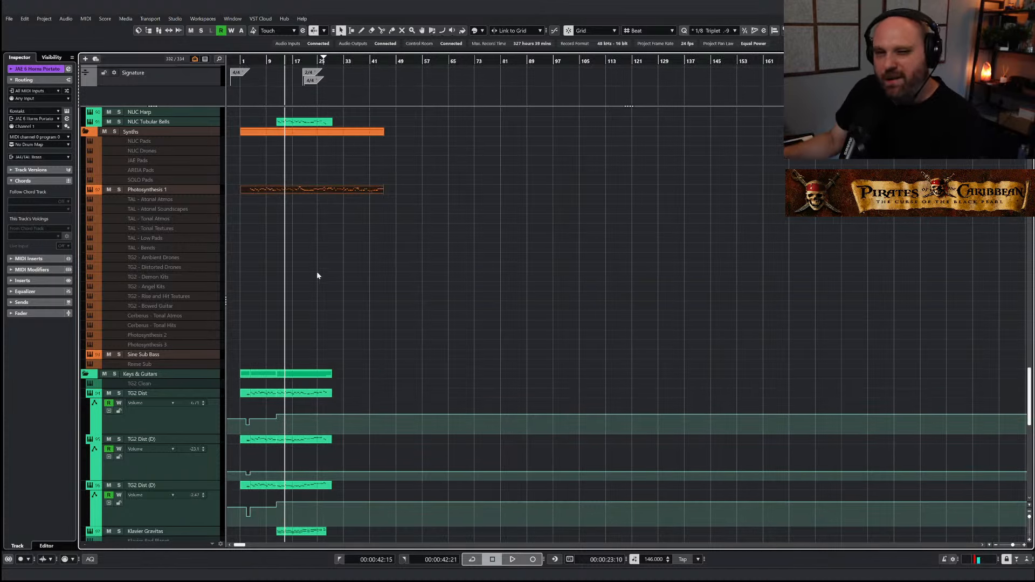
pyautogui.scroll(15, 316, 259)
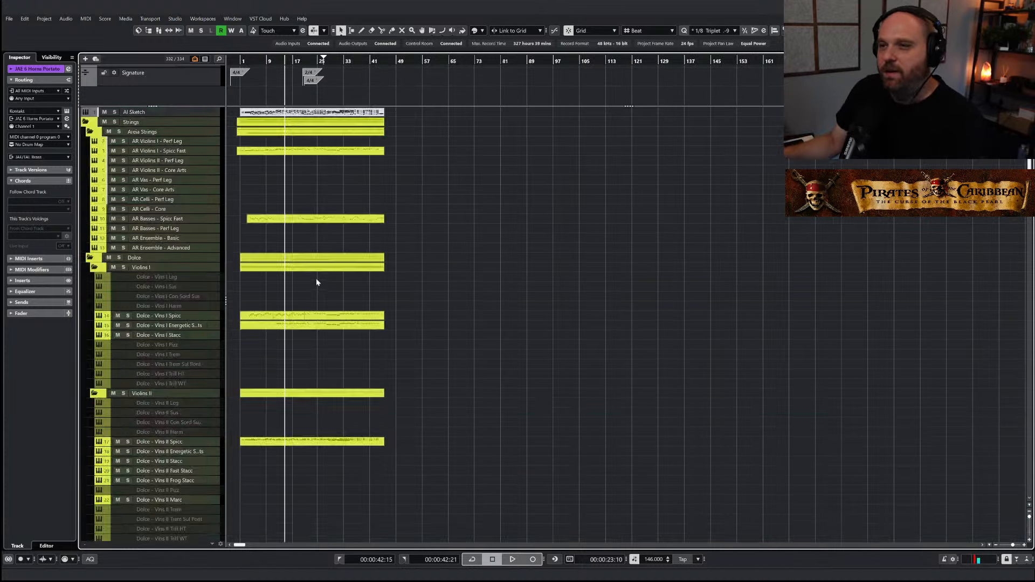
pyautogui.scroll(-15, 326, 274)
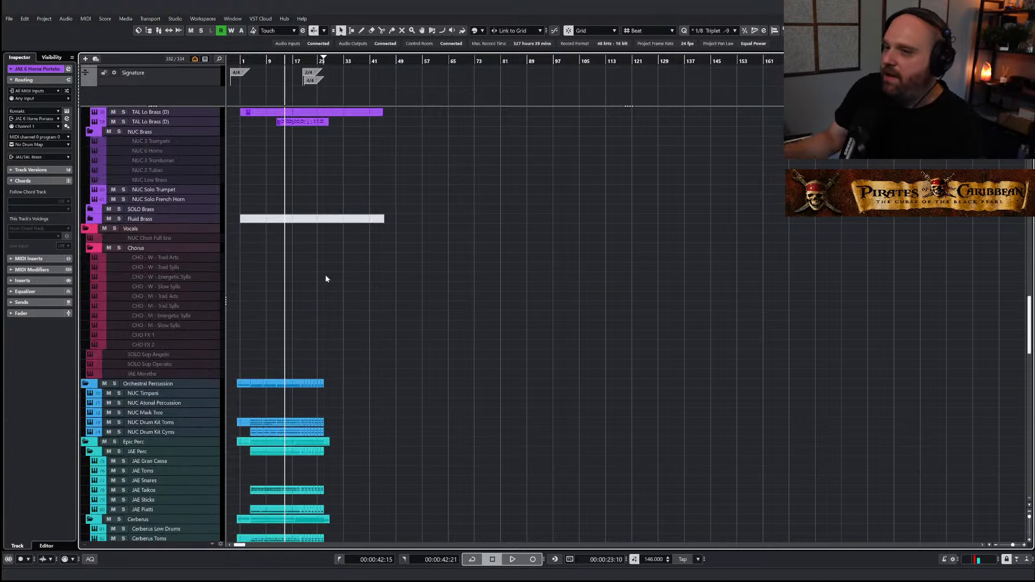
pyautogui.scroll(-15, 325, 276)
pyautogui.scroll(10, 328, 275)
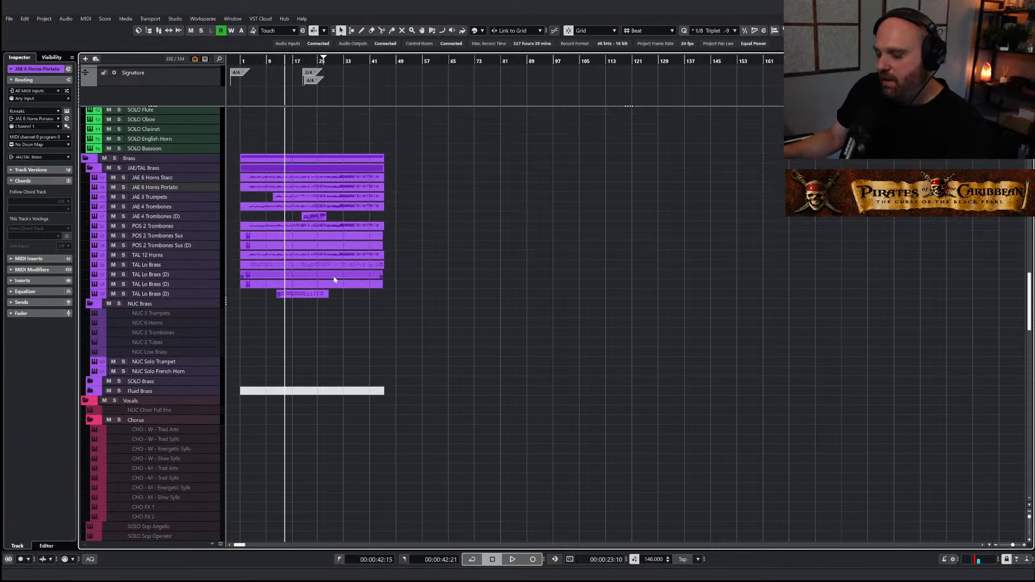